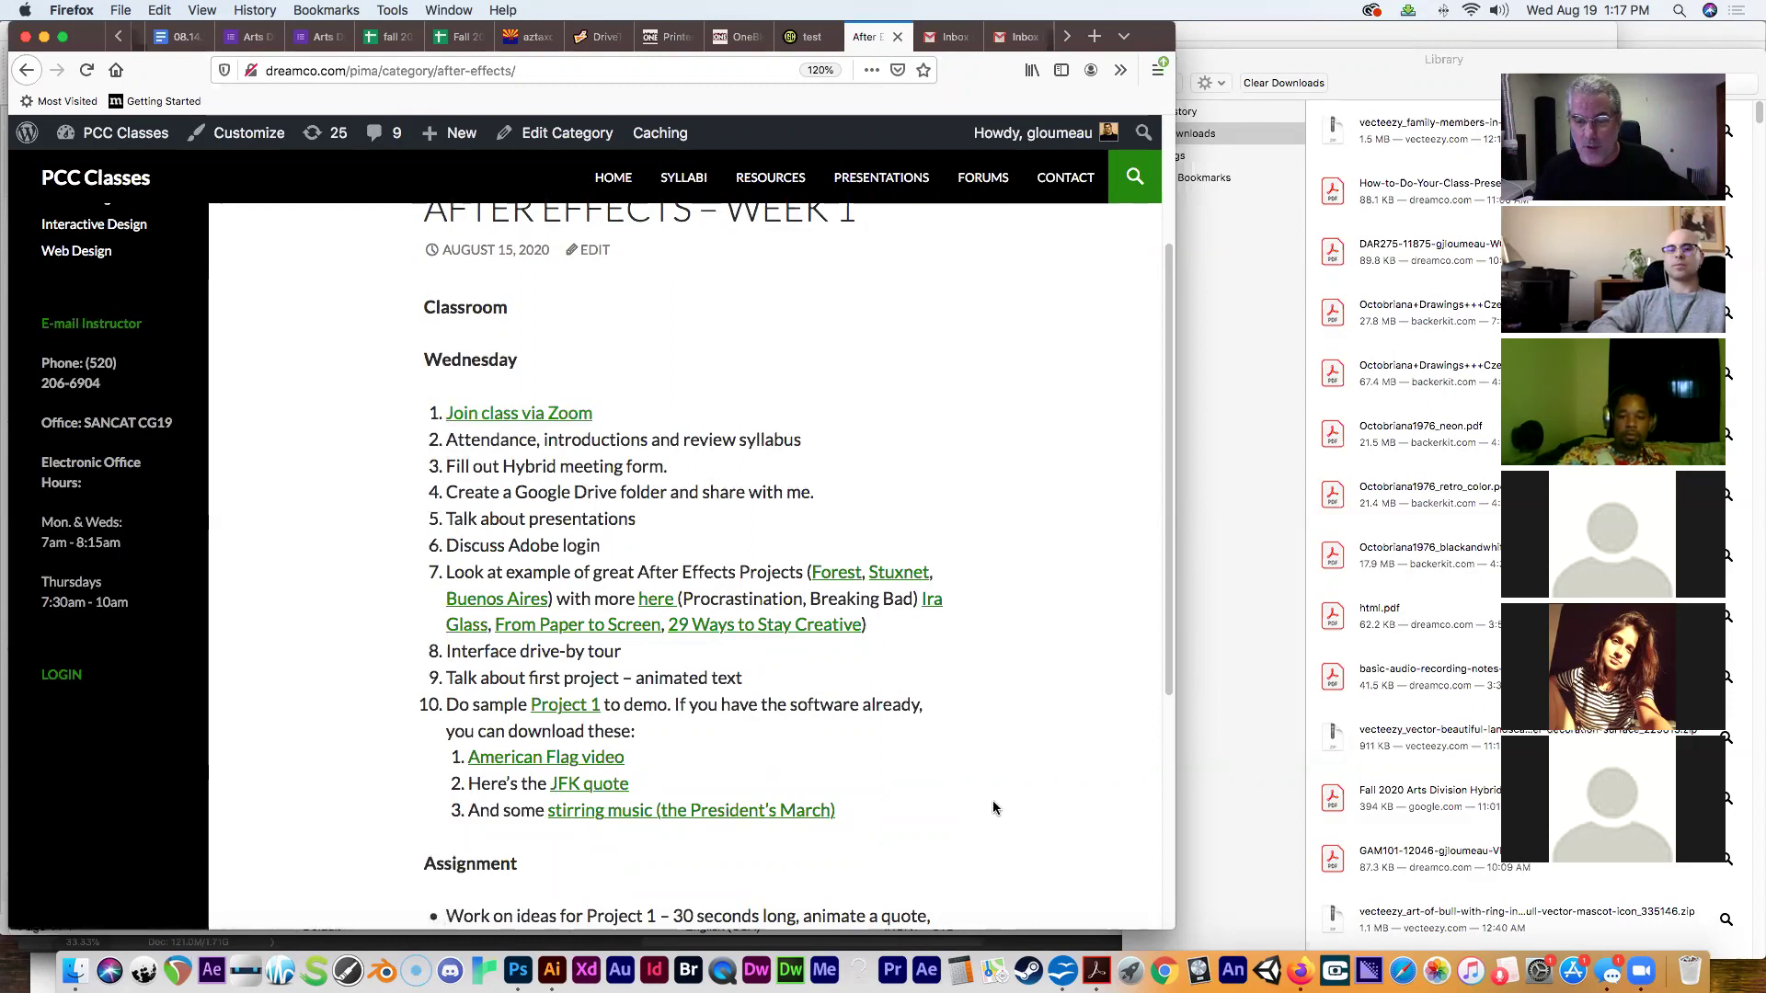
Bring the Acrobat window with the PDFs in front of Firefox.
click(1090, 961)
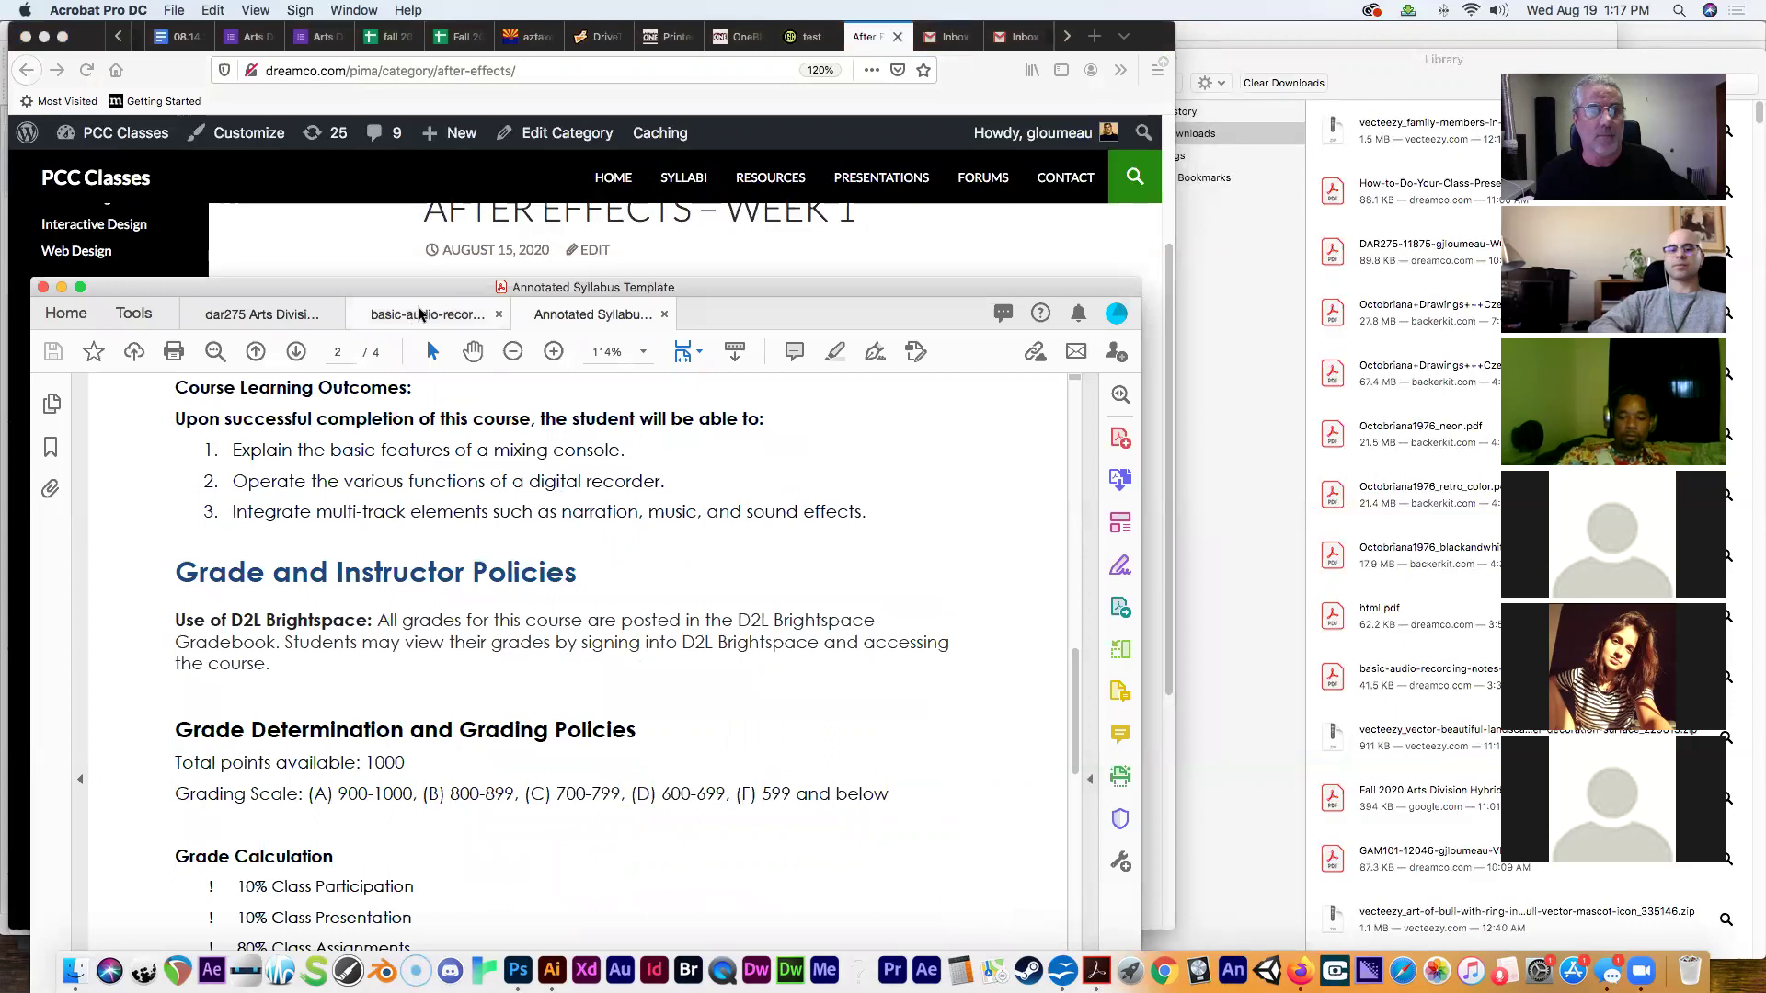
Switch to the dar275 Hybrid Class Meeting Information PDF and show it from the top.
click(245, 315)
drag(250, 287, 268, 113)
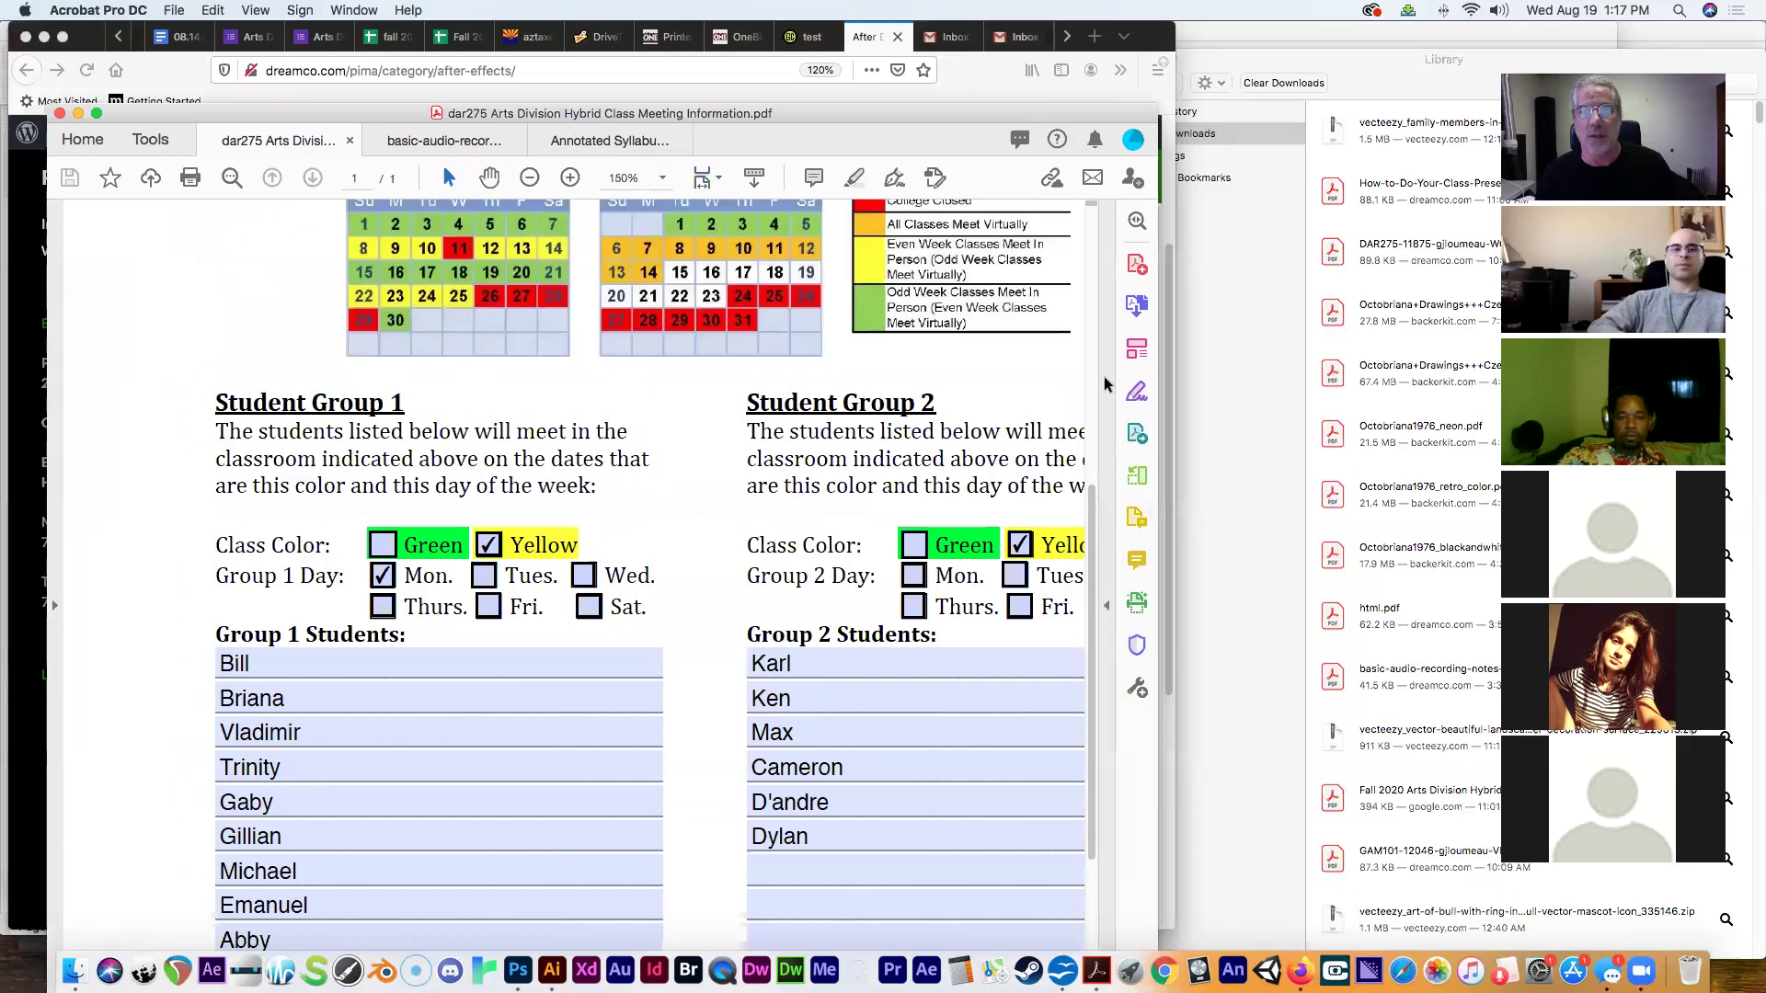
drag(1091, 492, 1095, 230)
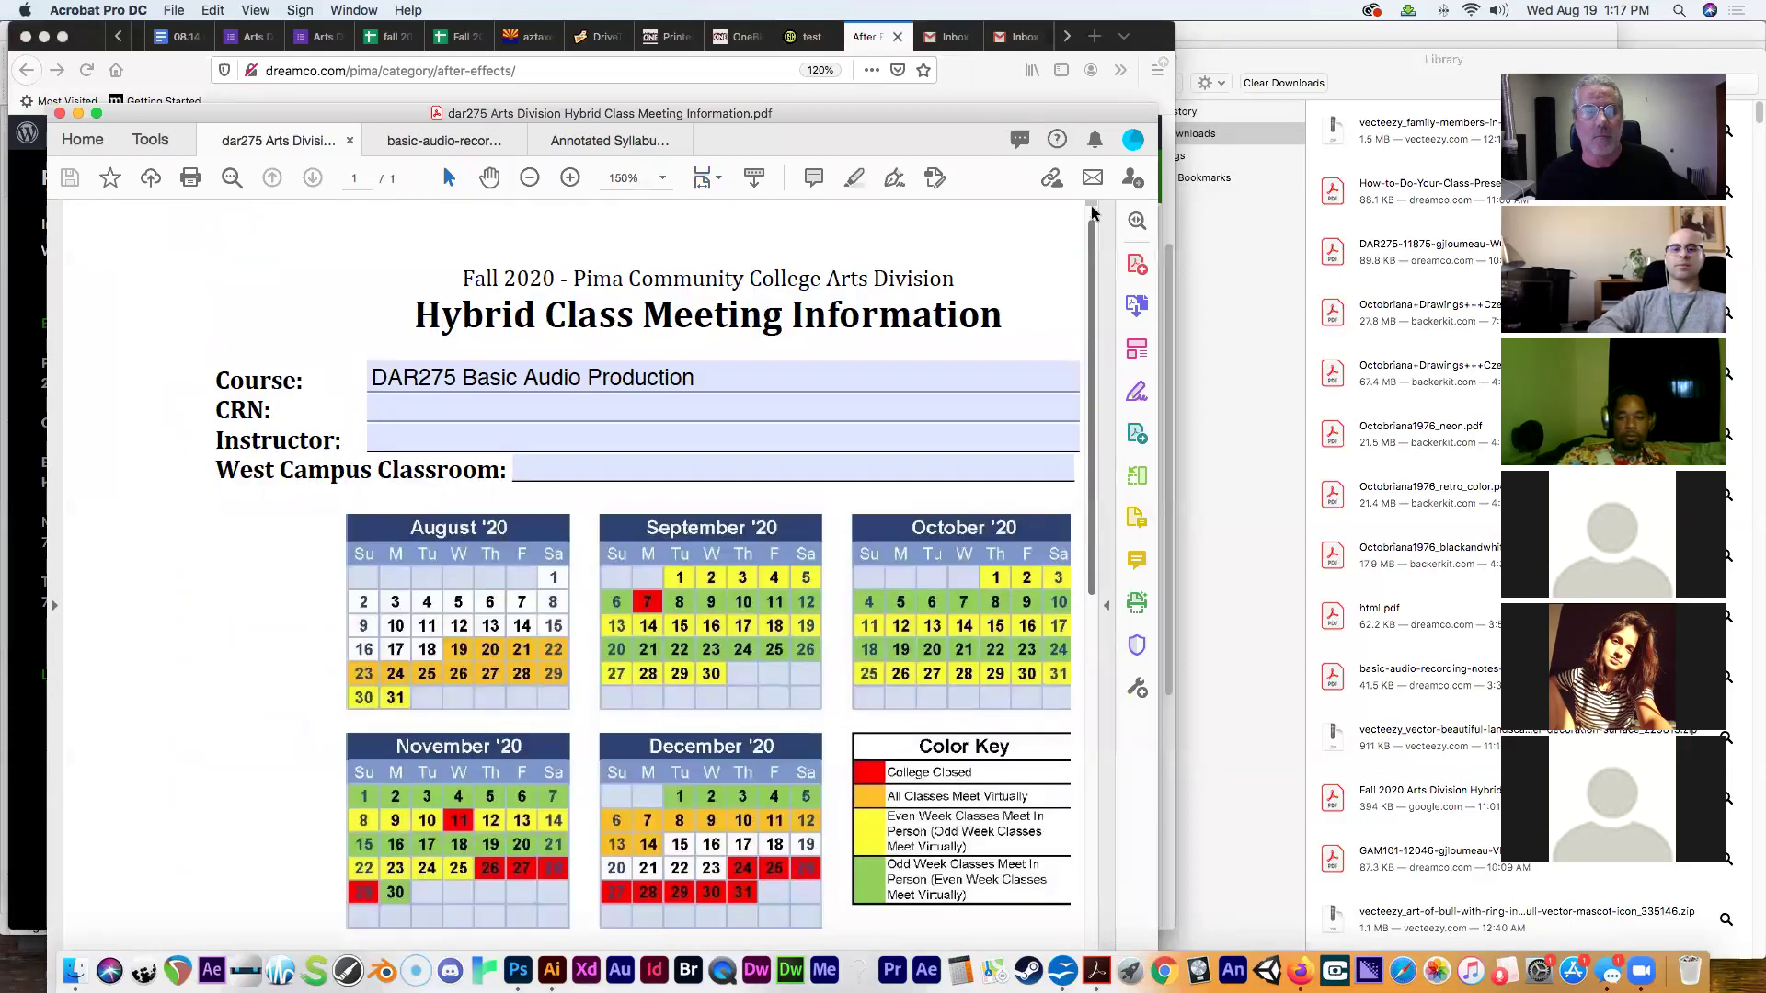
Widen the Firefox and Acrobat windows, with Acrobat kept in front.
drag(1177, 451, 1230, 453)
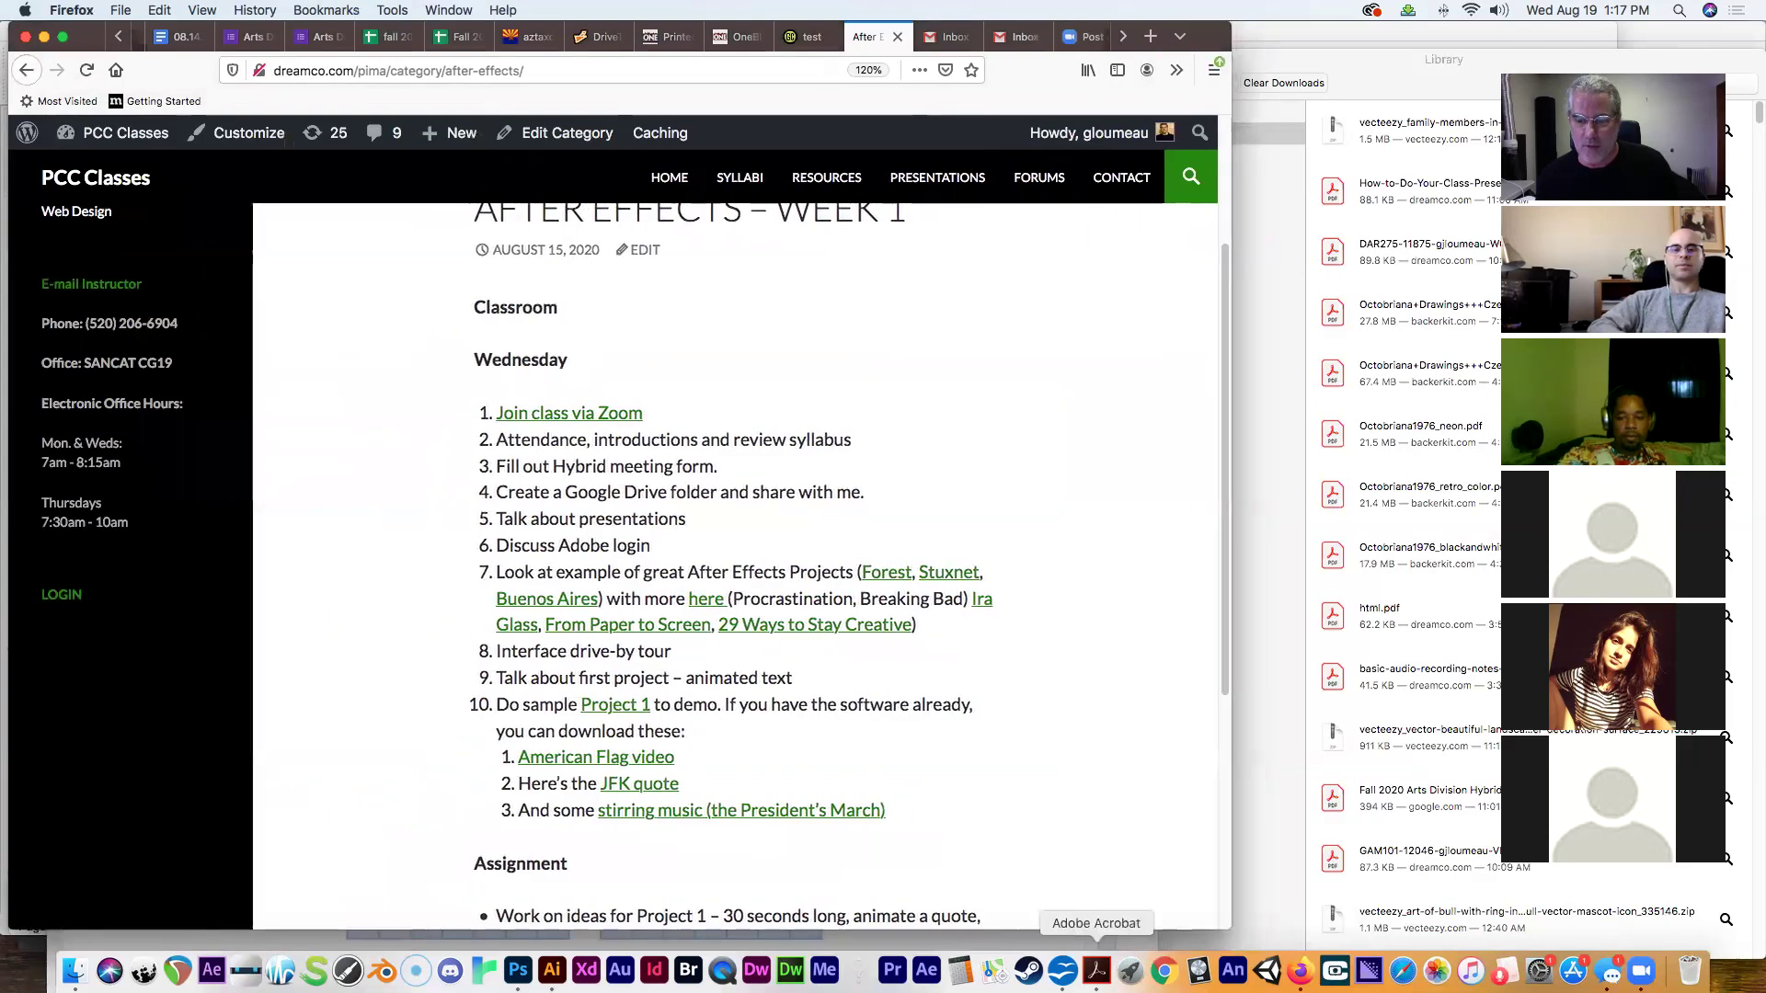
click(1096, 970)
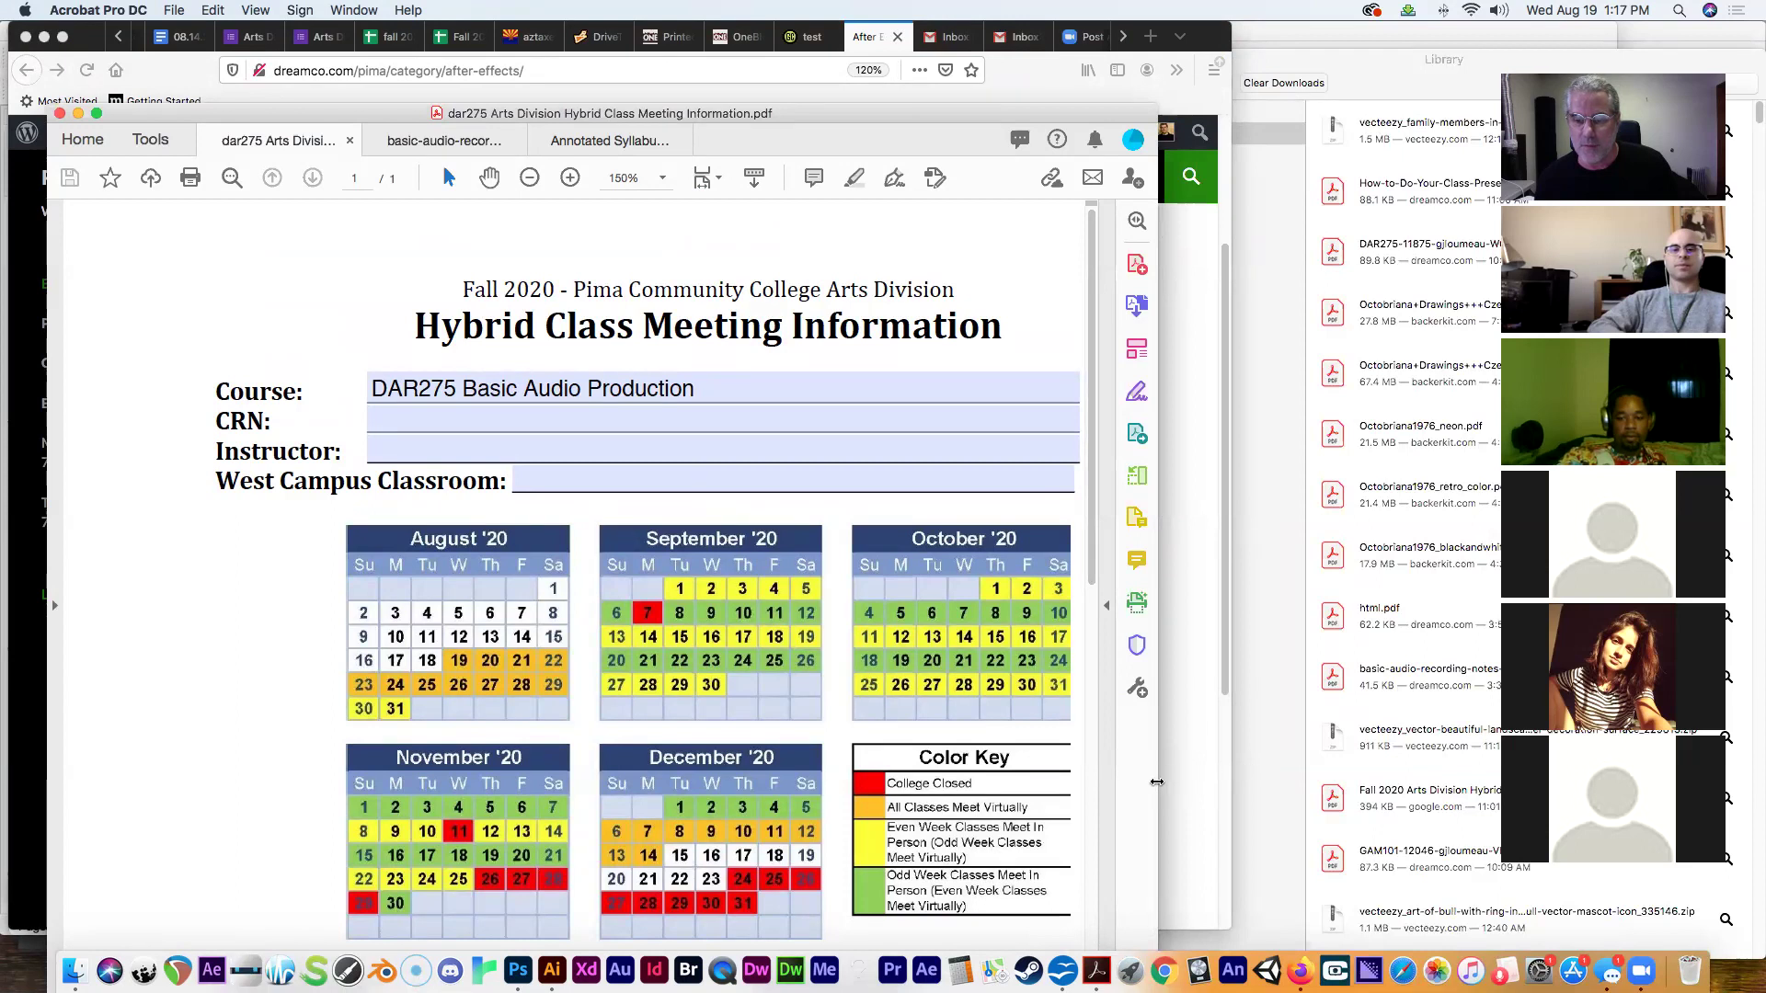
drag(1169, 782, 1243, 781)
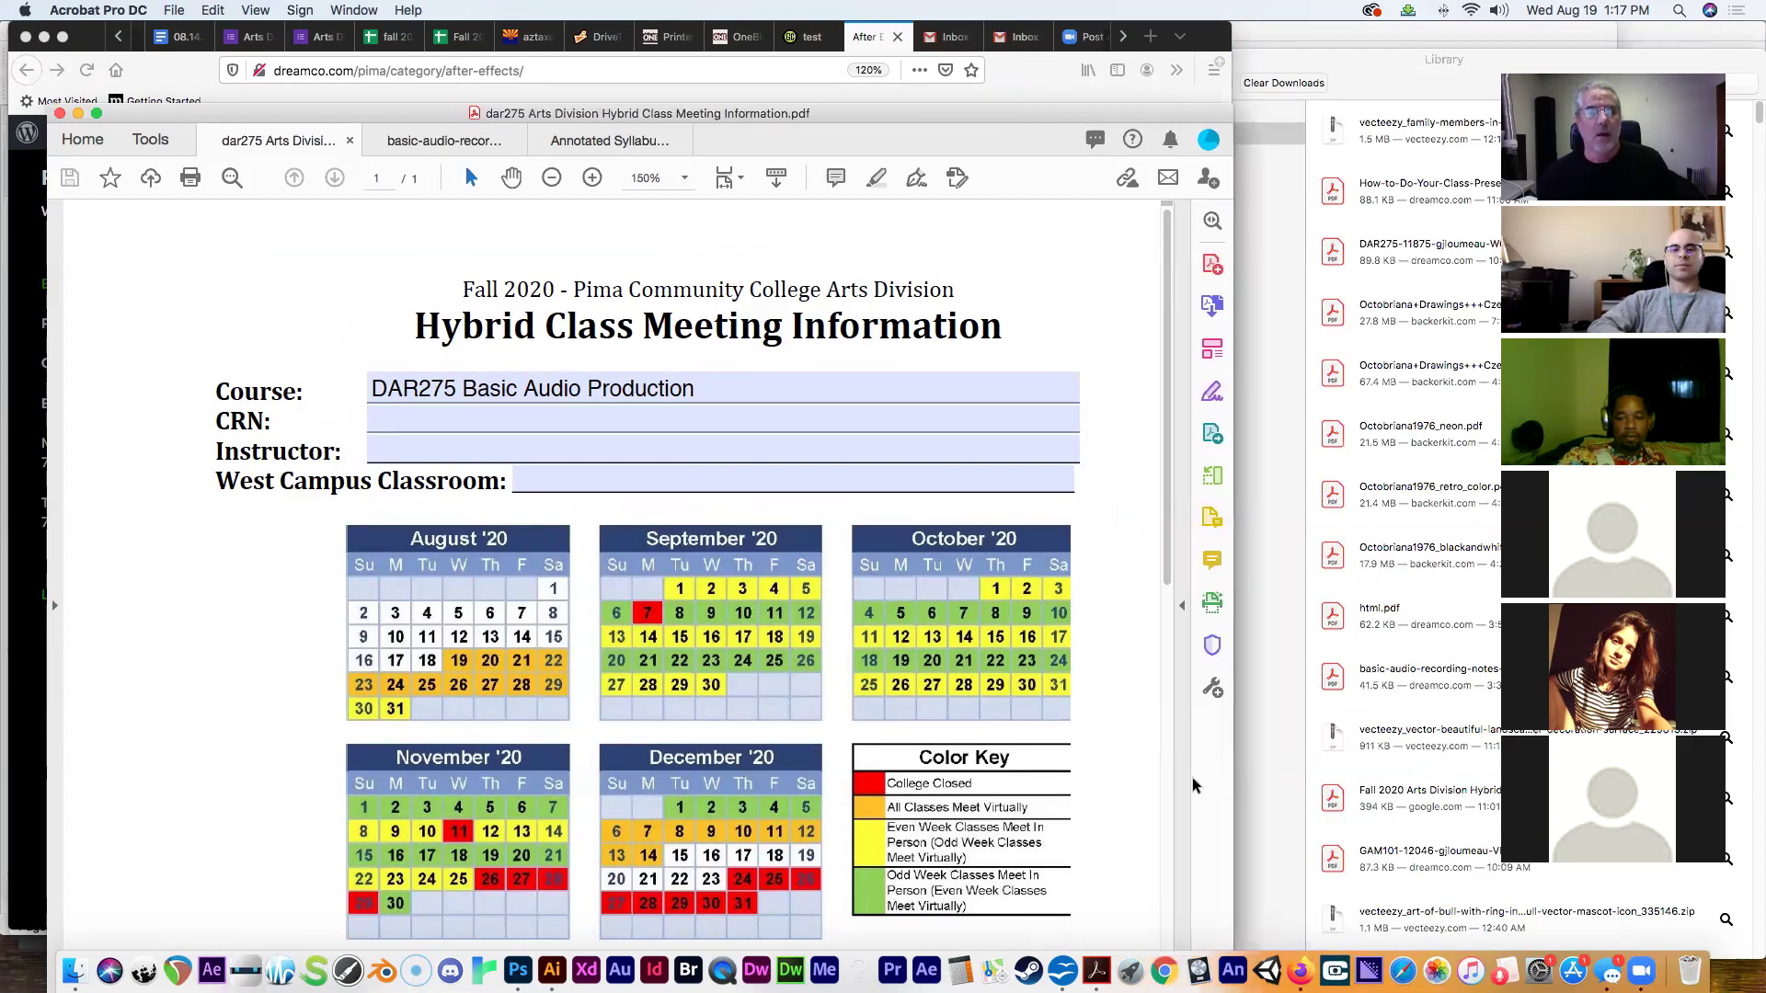
click(449, 388)
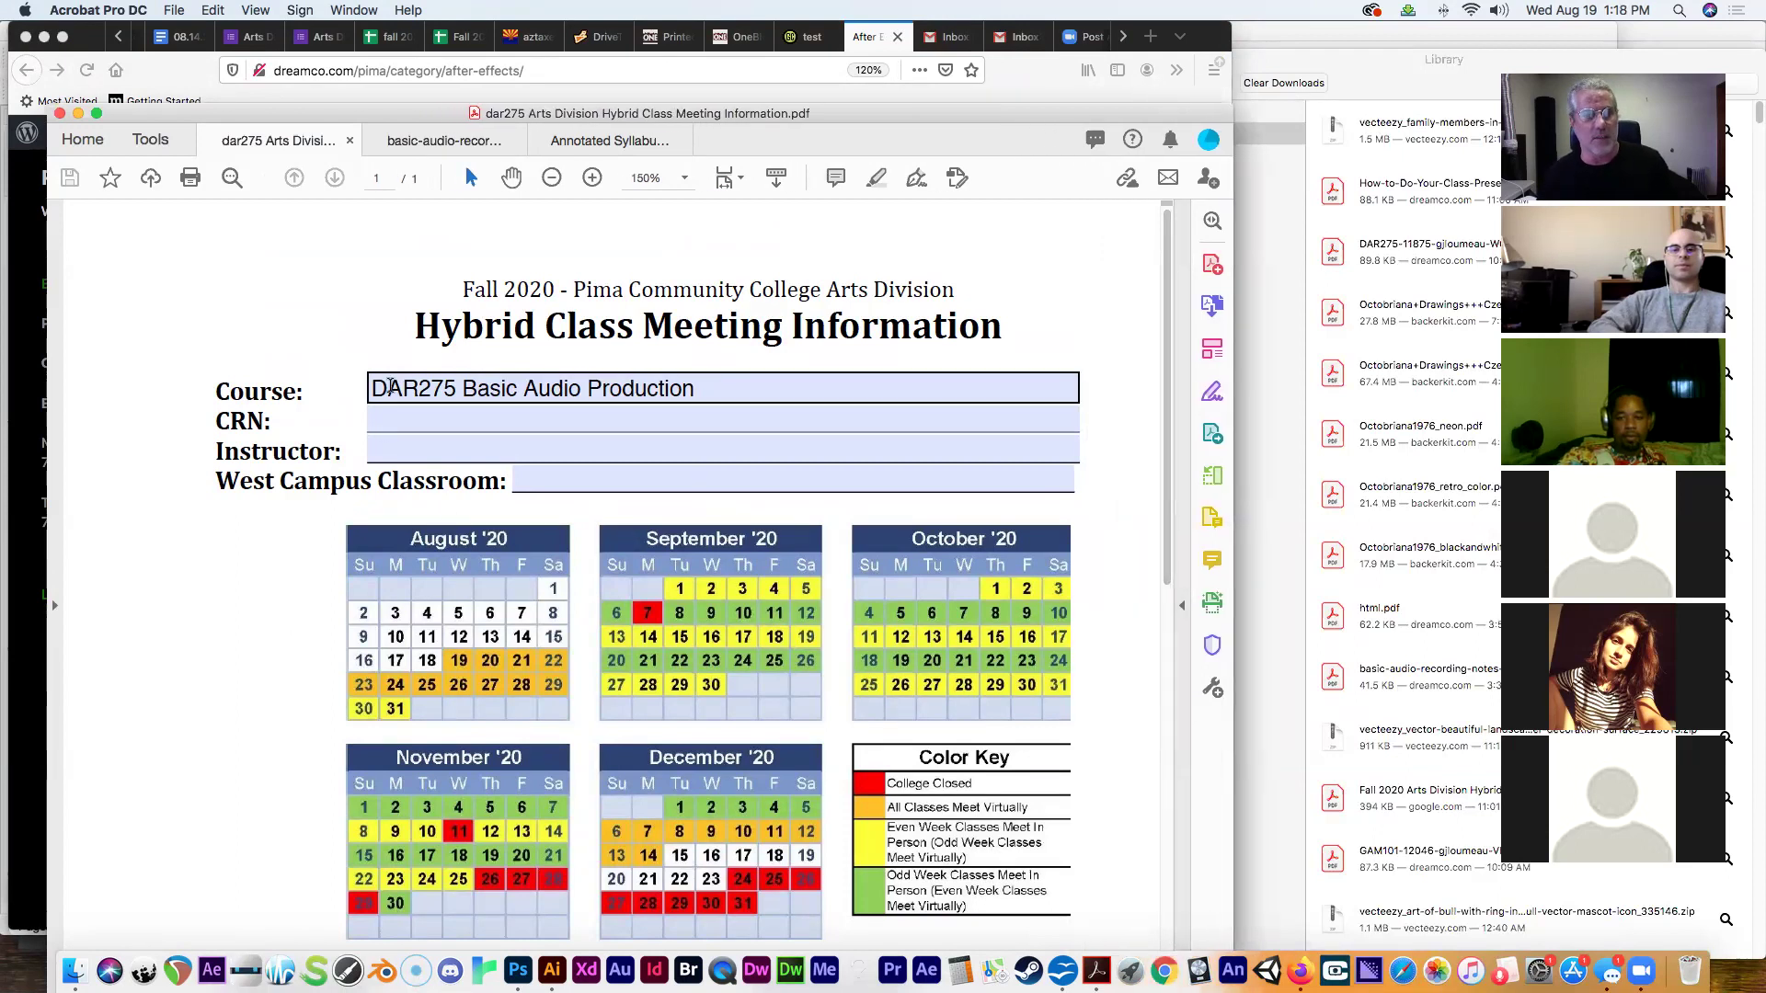
Change the Course field from DAR275 Basic Audio Production to DAR250 After Effects.
drag(457, 388, 432, 388)
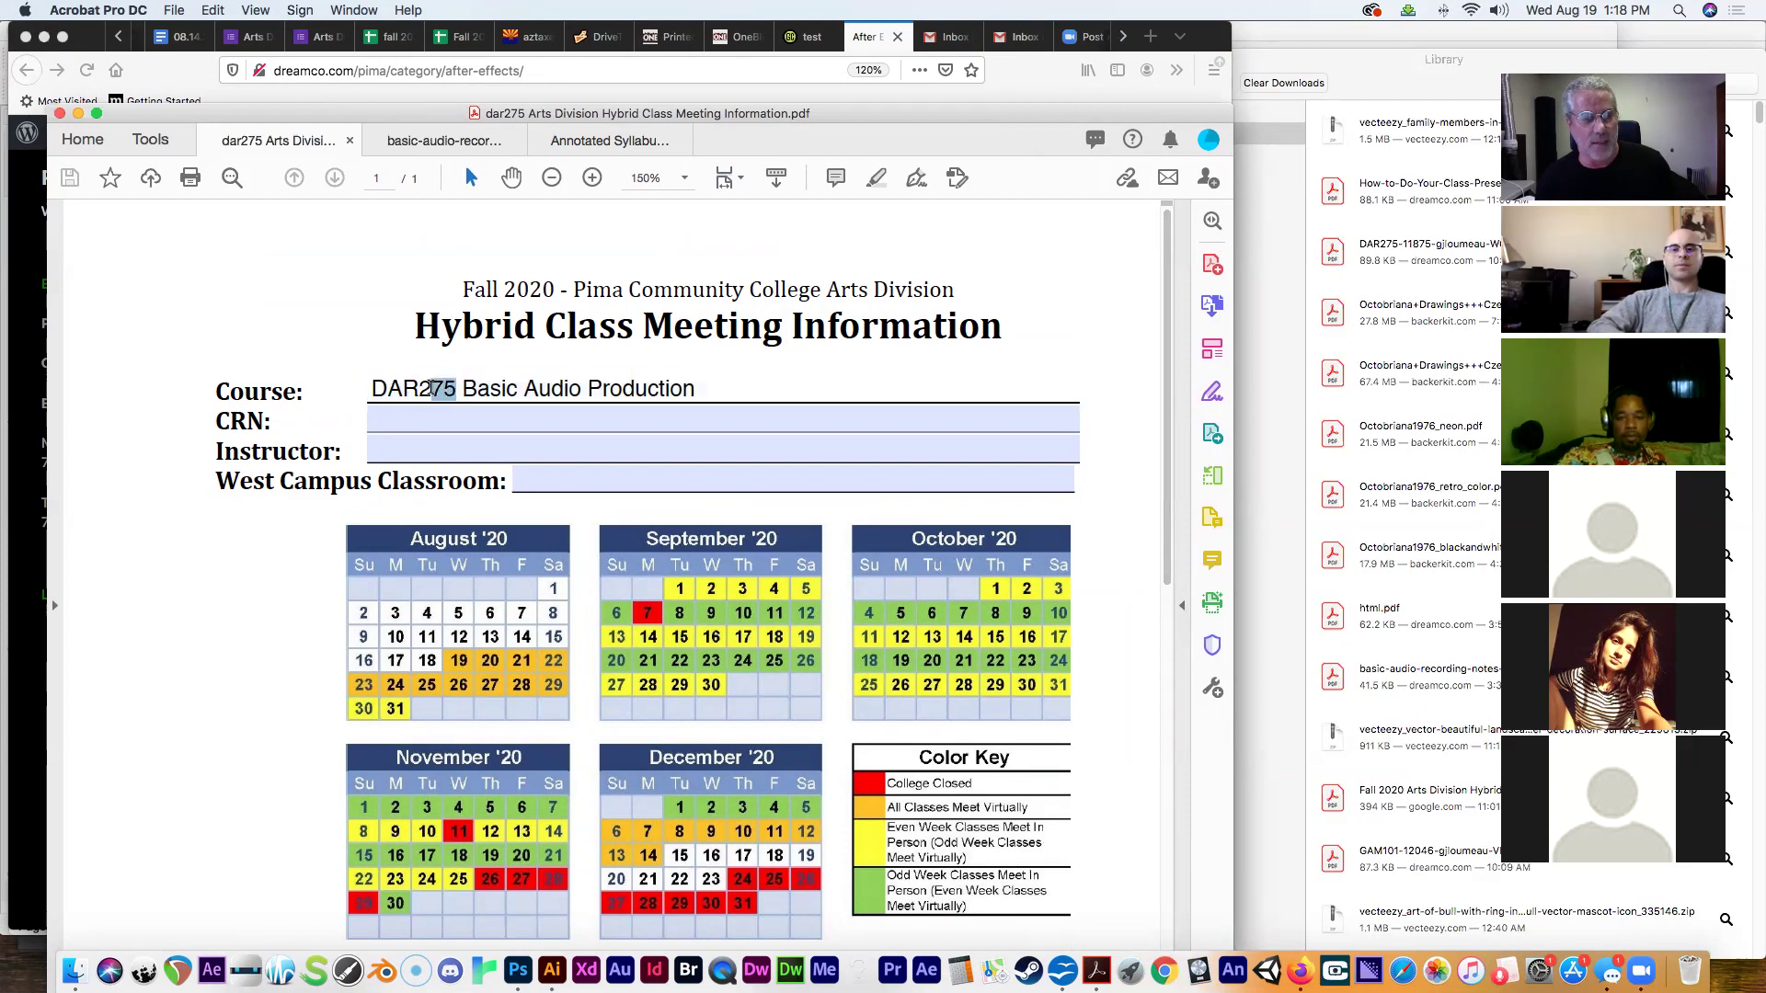
text(50)
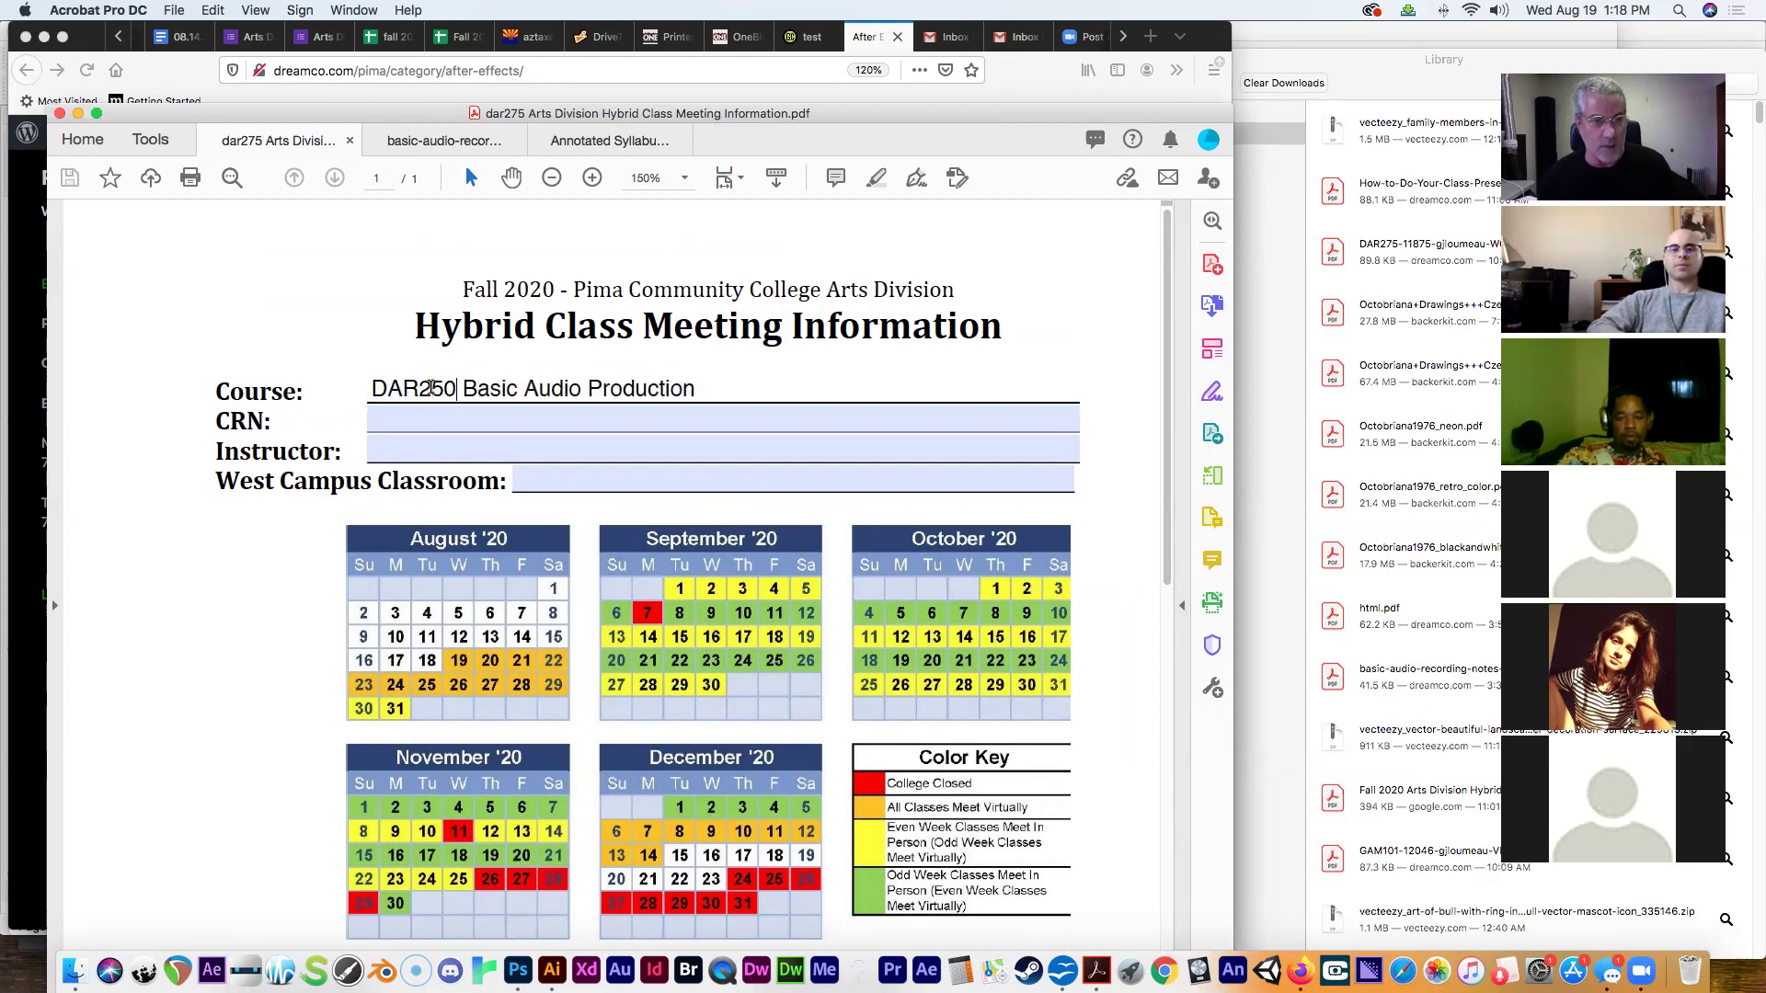
drag(462, 388, 698, 387)
text(Af)
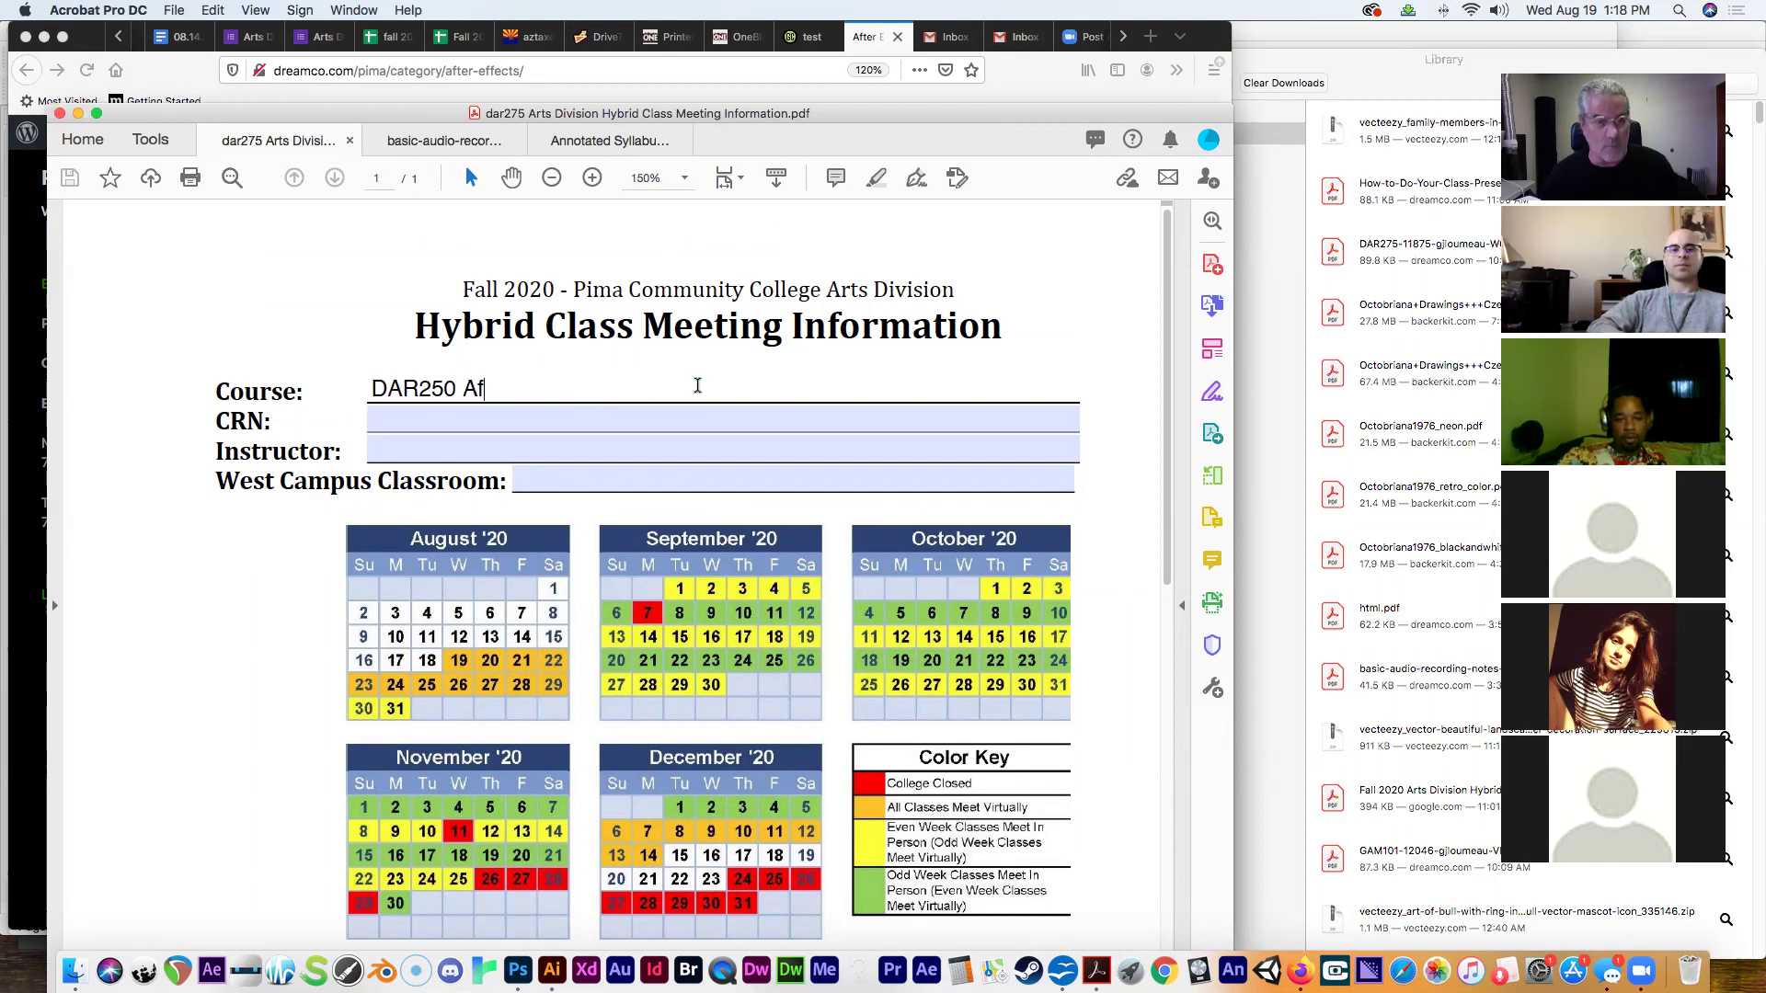
text(ter eff)
key(BackSpace)
key(BackSpace)
key(BackSpace)
key(BackSpace)
text(Effects)
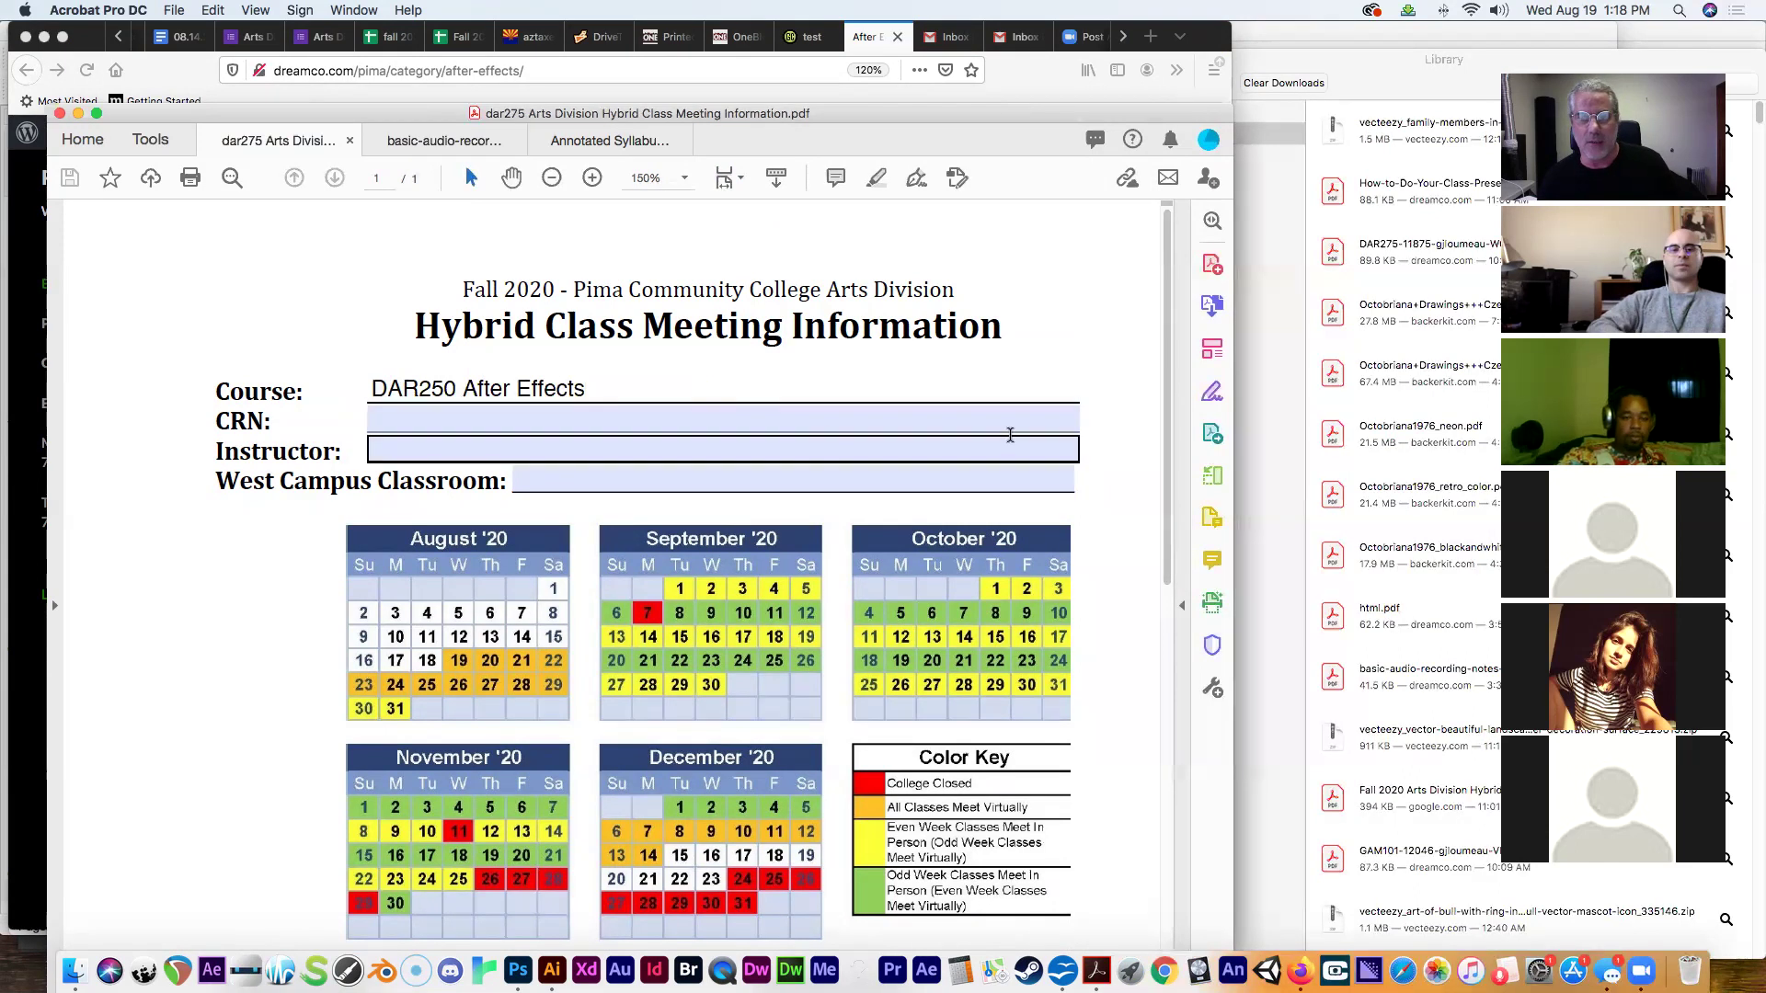
scroll(1163, 430, down, 5)
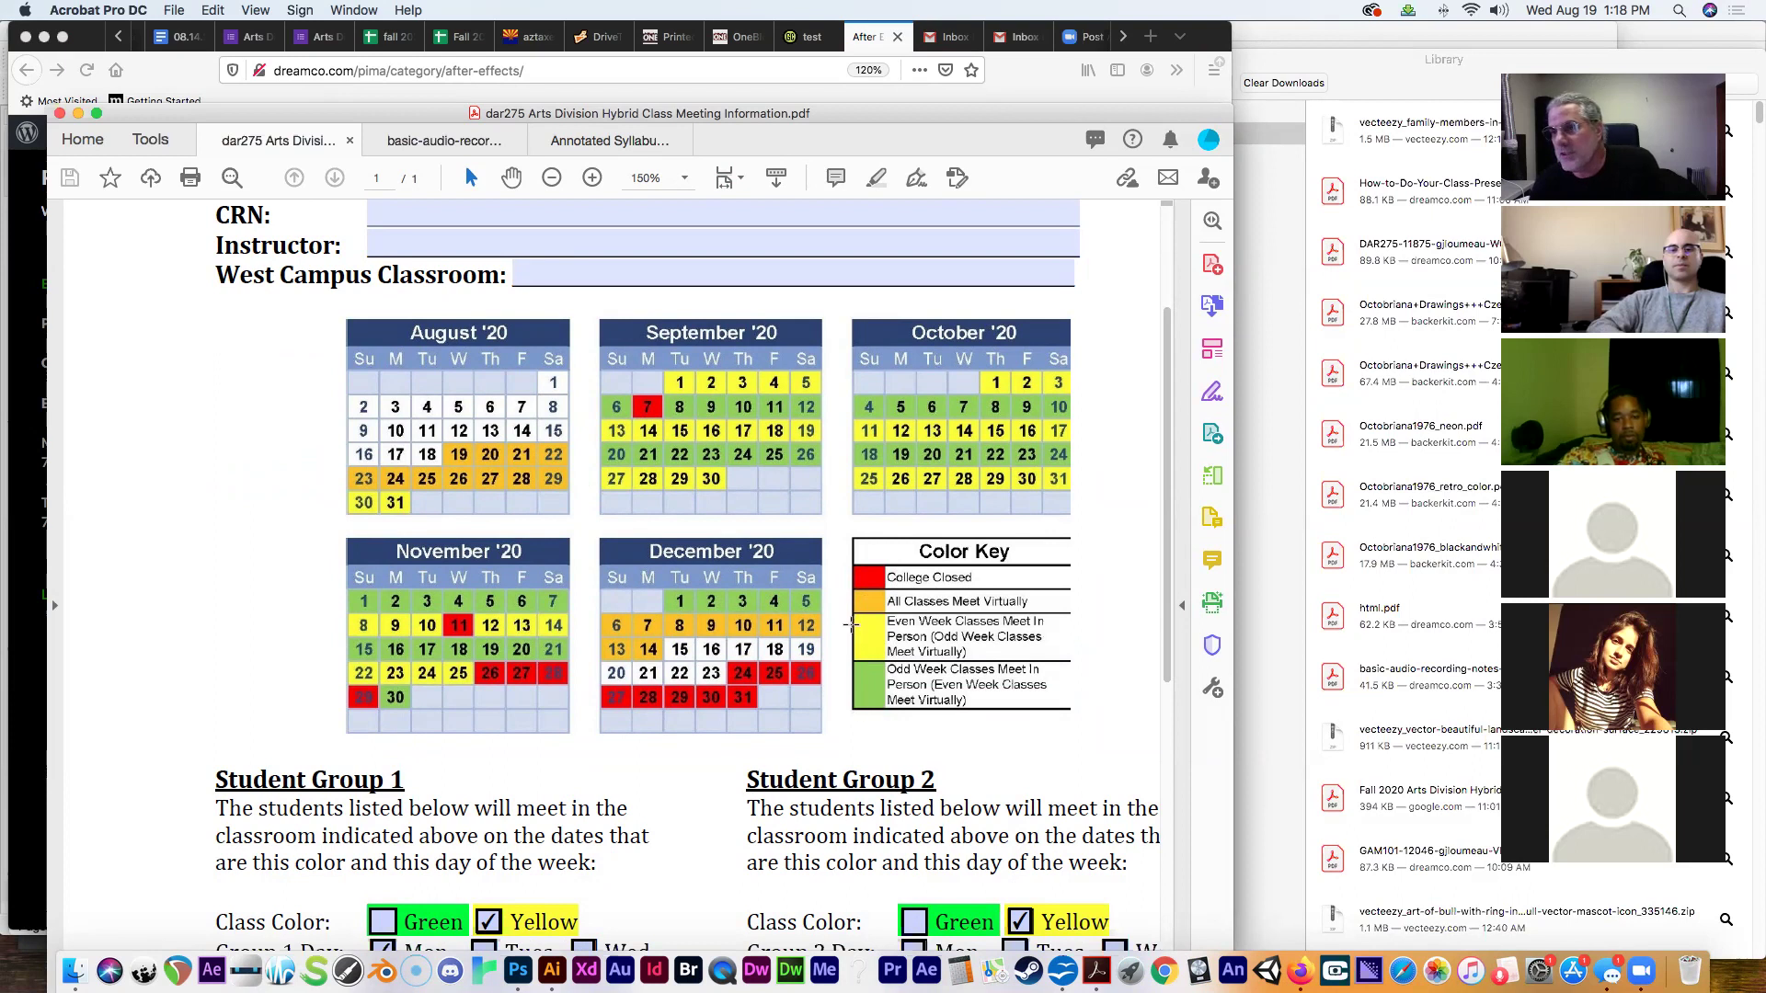
scroll(848, 624, down, 1)
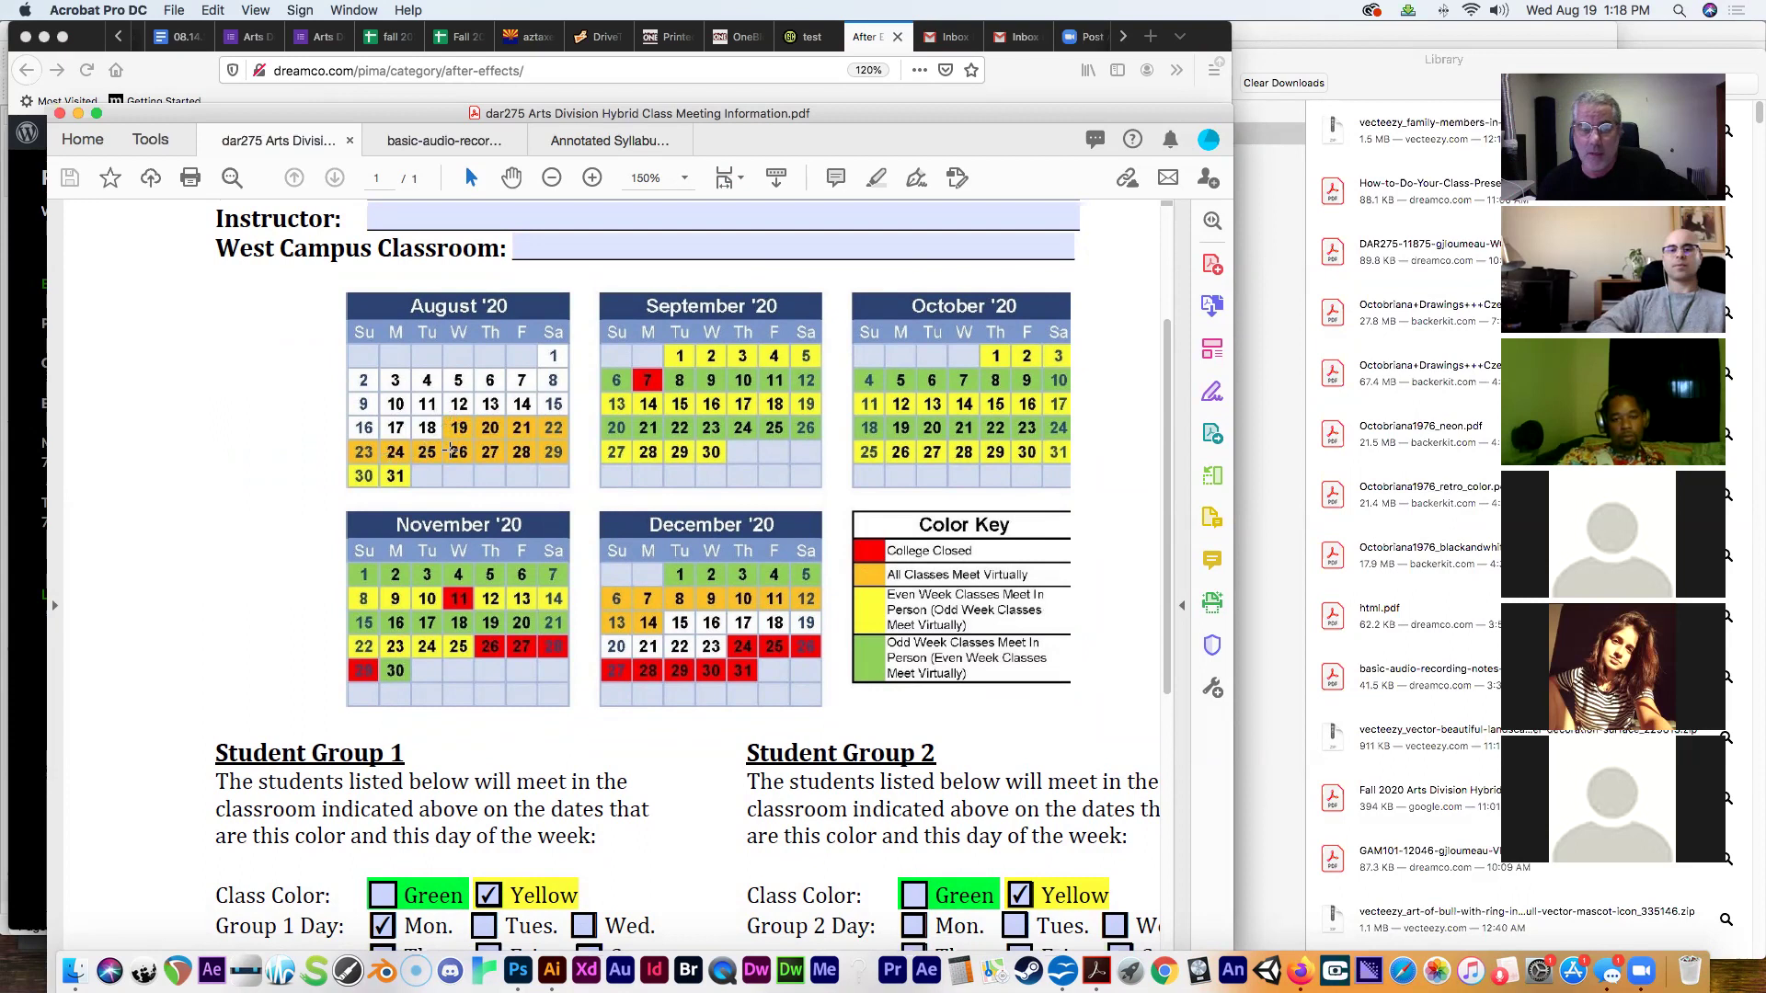
scroll(386, 483, right, 1)
scroll(387, 483, up, 1)
scroll(386, 480, down, 1)
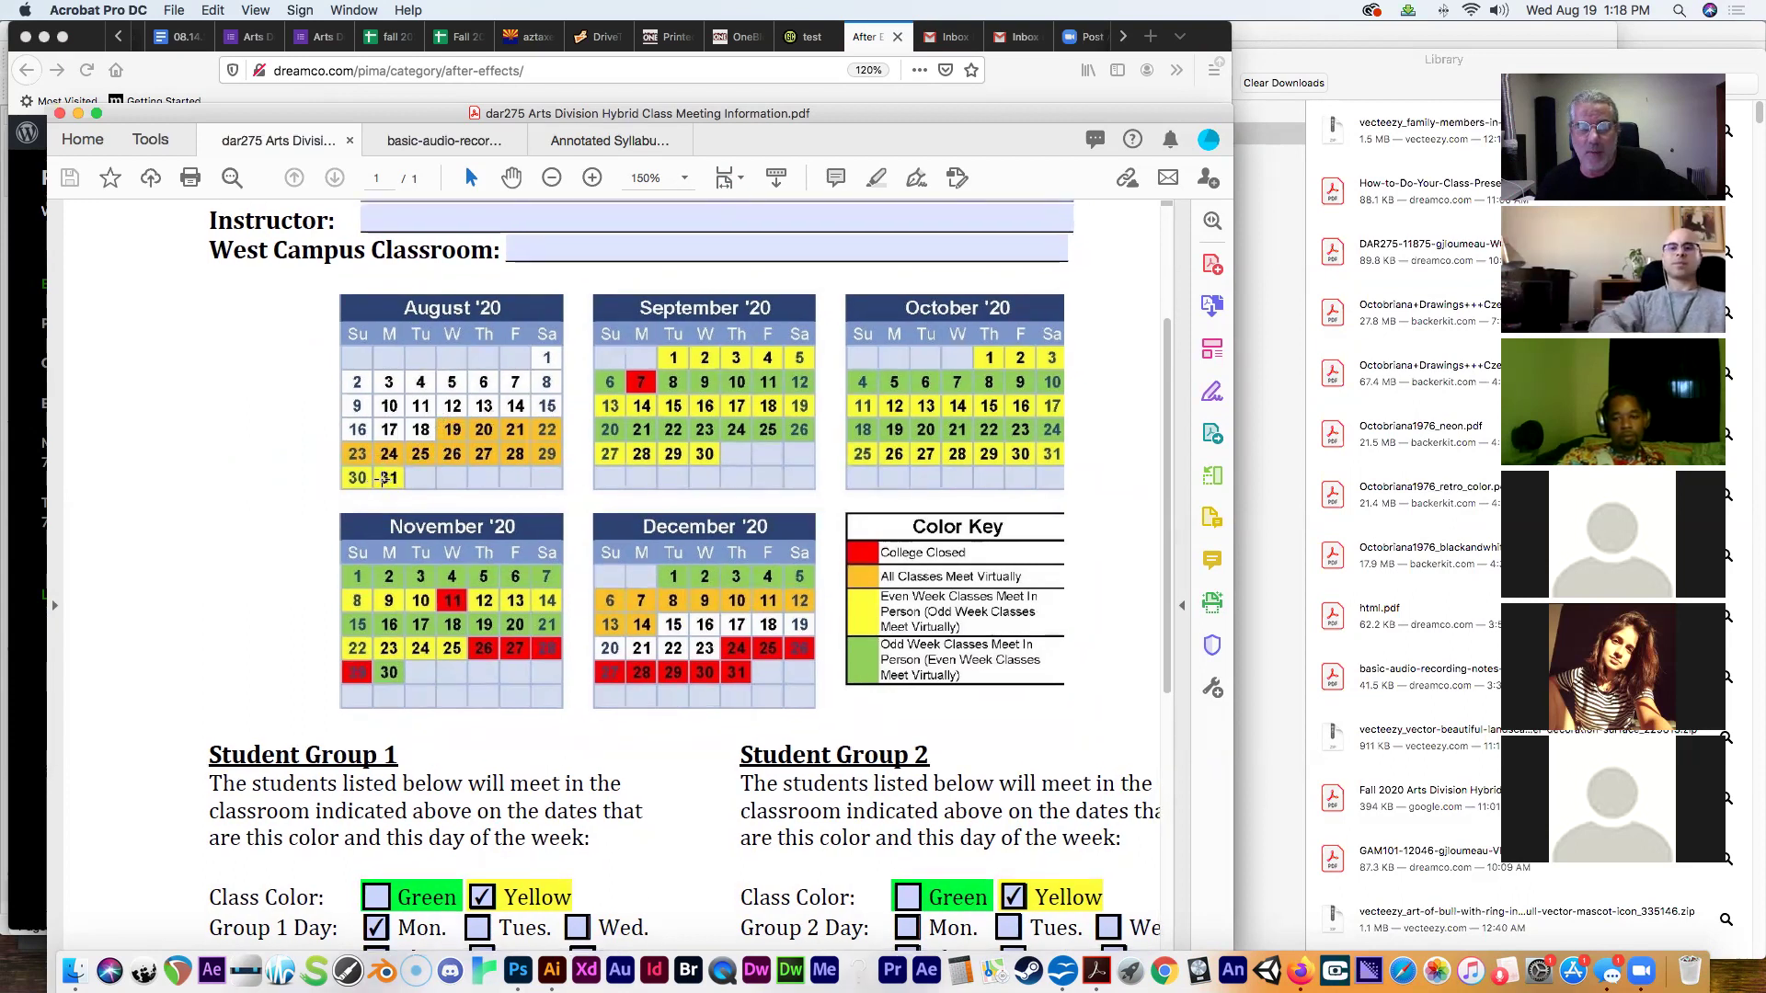
scroll(386, 478, left, 1)
scroll(386, 478, down, 1)
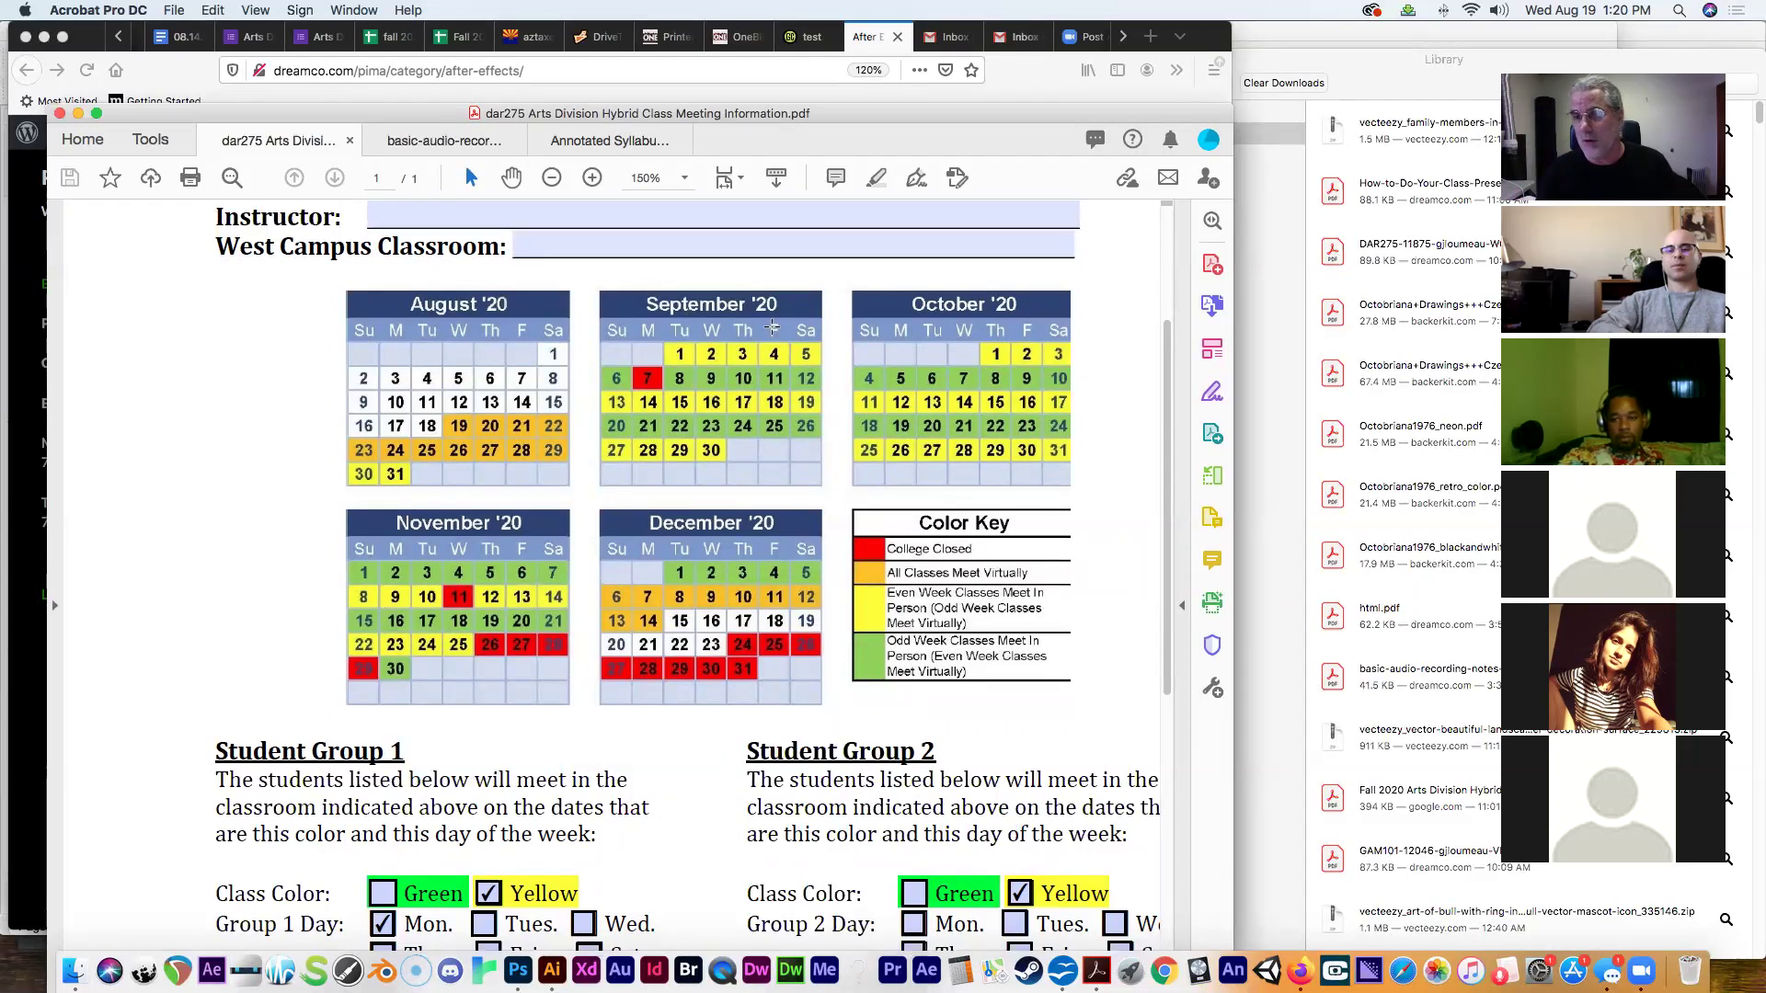
scroll(1037, 597, down, 5)
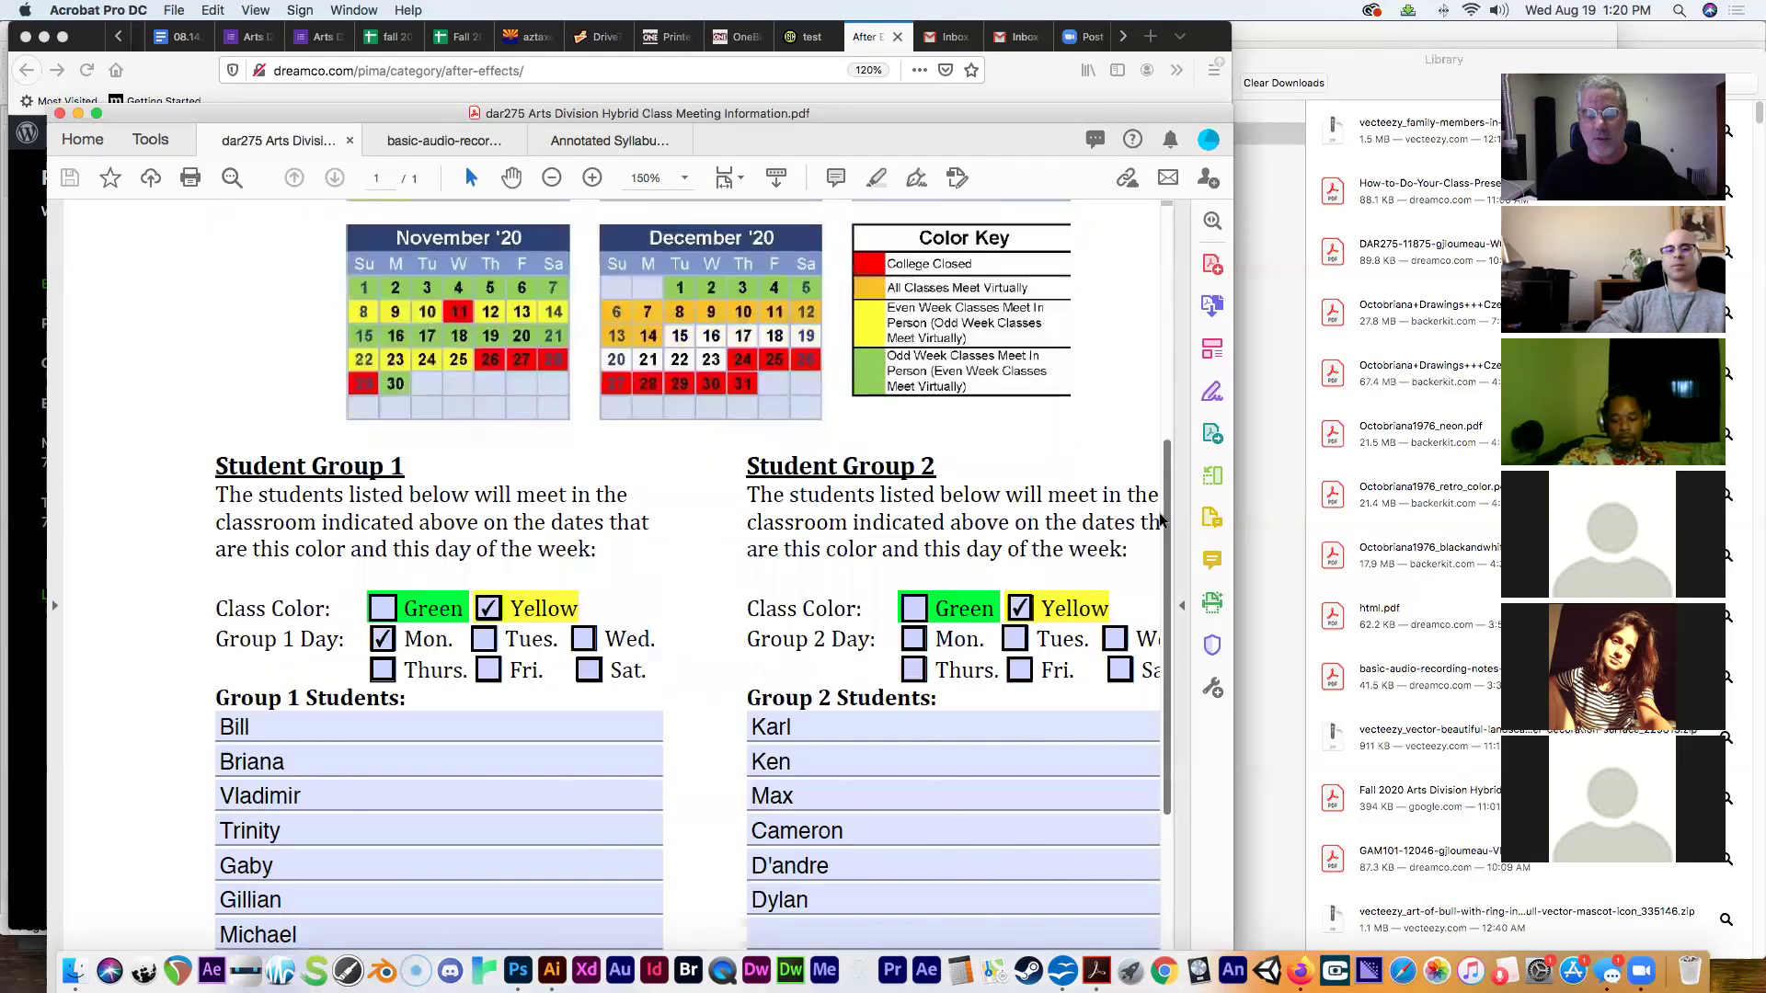
Delete all nine Group 1 student names, working from the ninth entry up to the first.
click(284, 811)
drag(275, 811, 205, 807)
key(BackSpace)
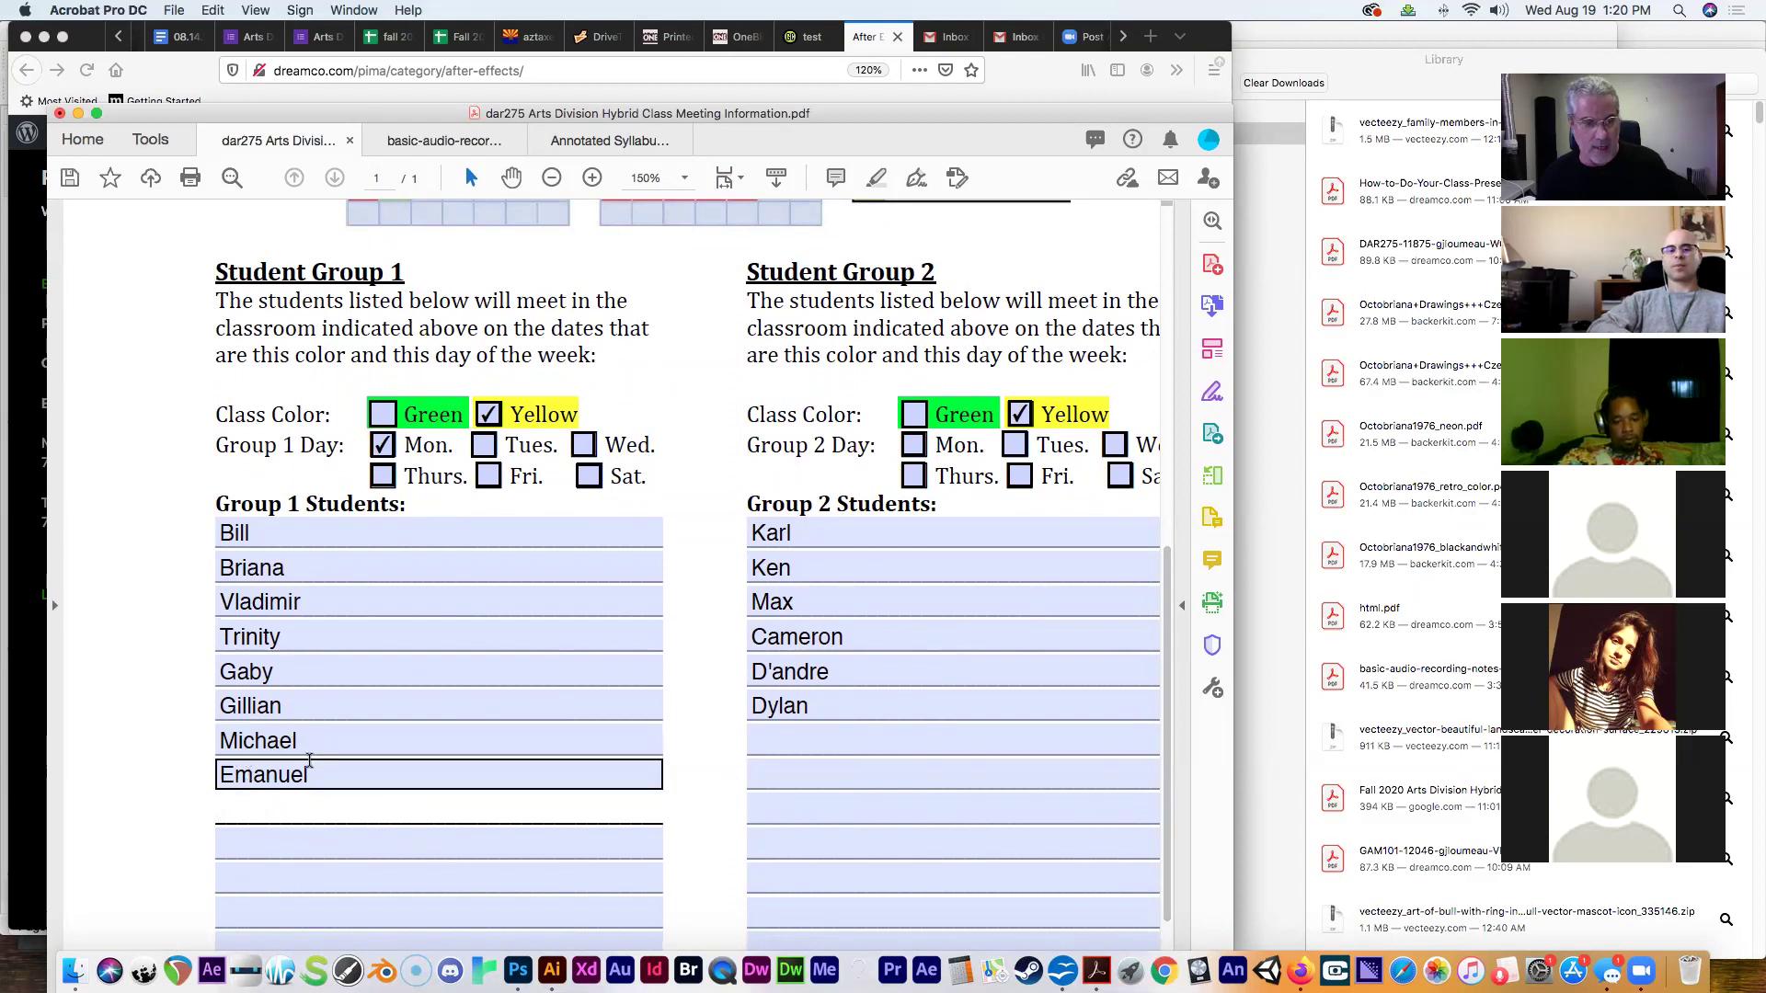
click(310, 767)
drag(310, 775, 209, 774)
key(BackSpace)
click(309, 741)
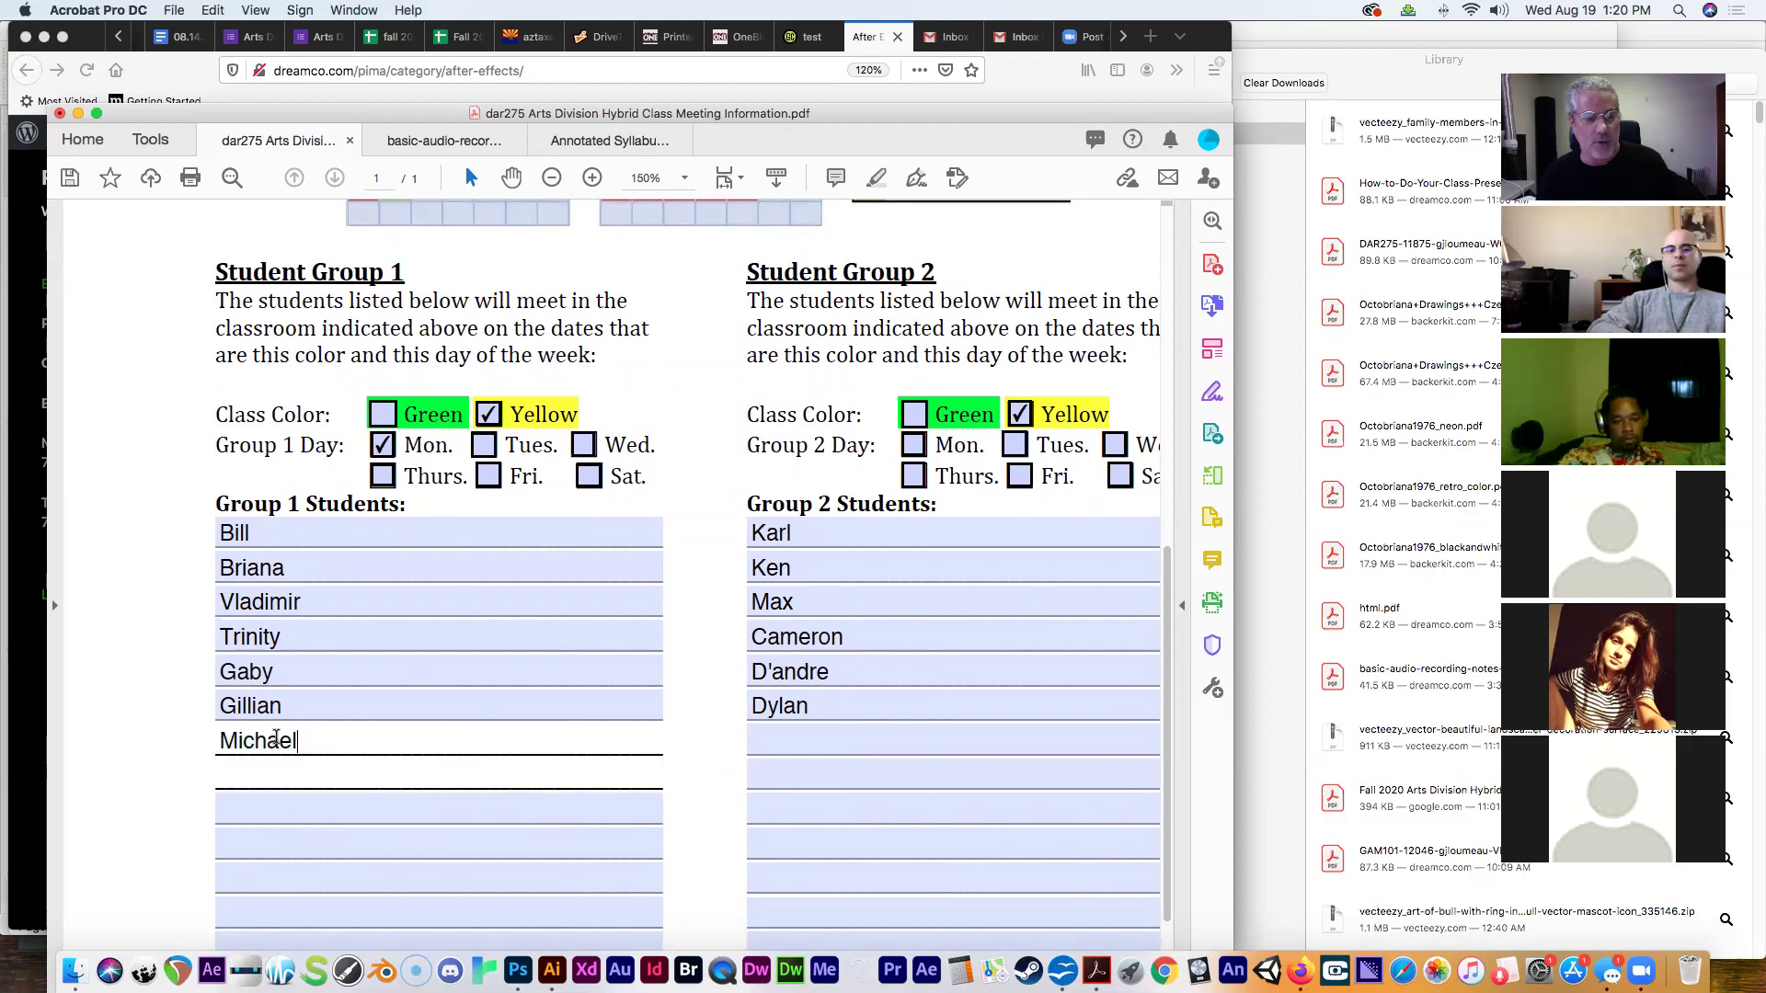
drag(309, 741, 204, 725)
key(BackSpace)
click(308, 706)
drag(308, 706, 182, 705)
key(BackSpace)
click(309, 673)
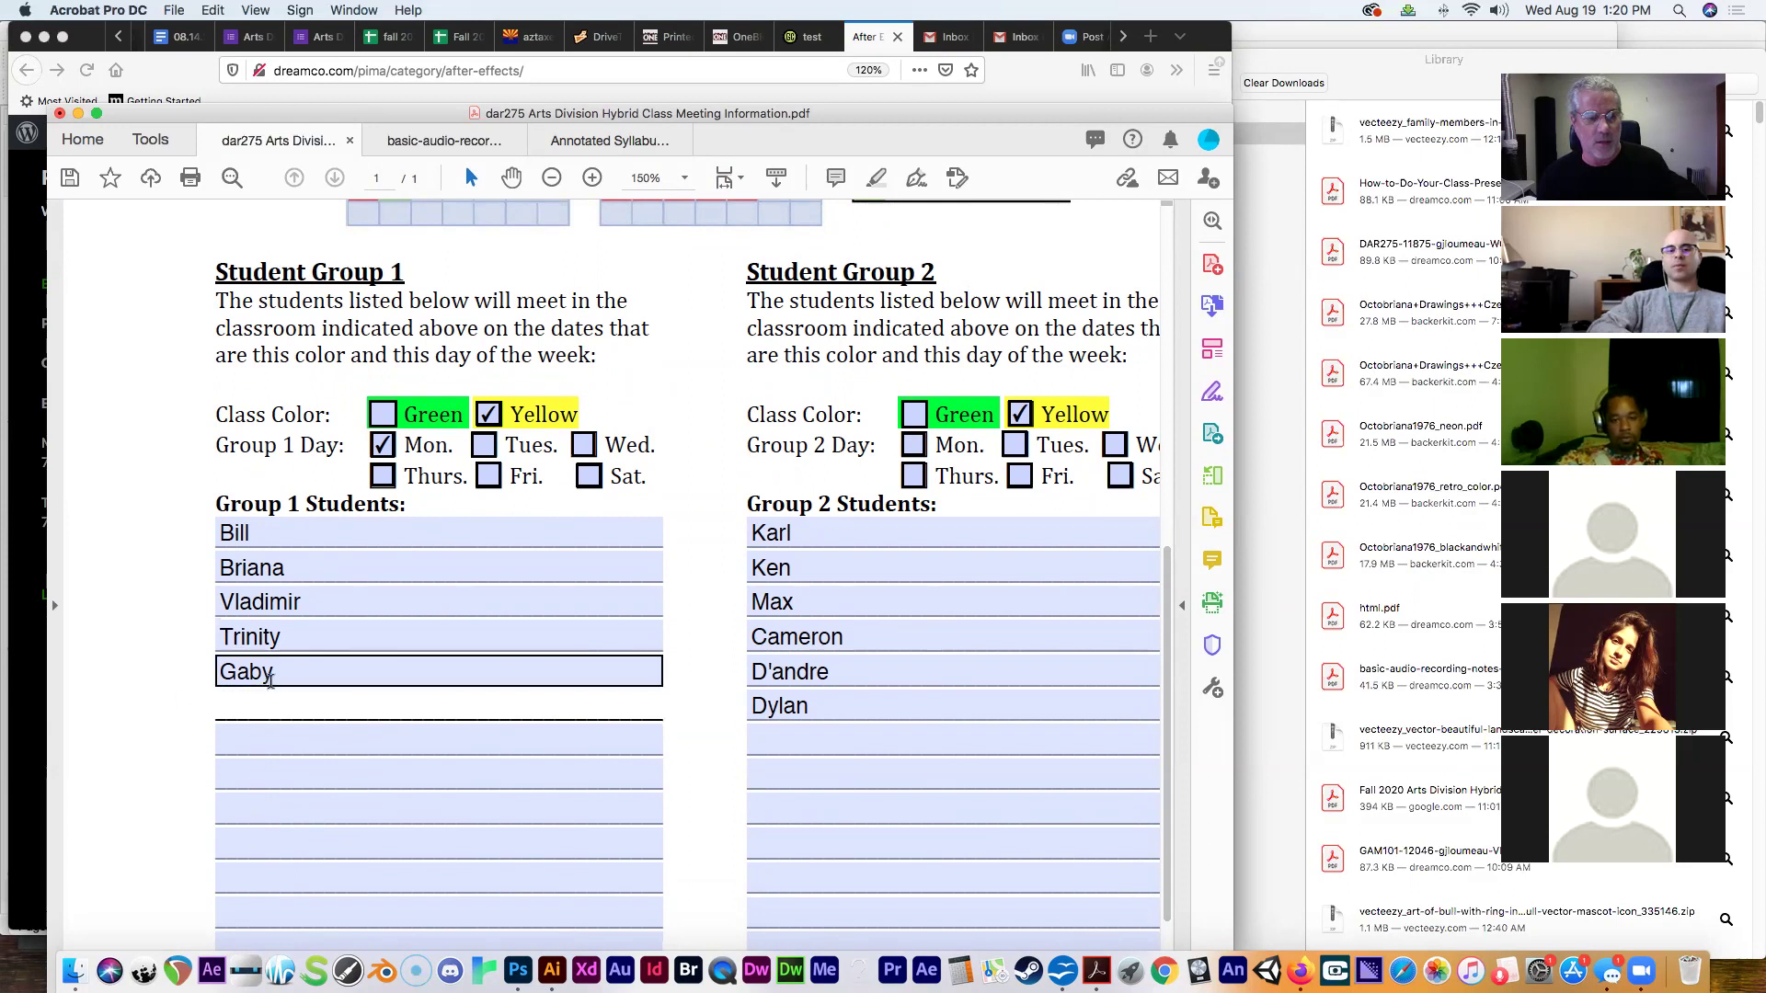
drag(308, 672, 195, 676)
key(BackSpace)
click(295, 646)
drag(296, 646, 191, 533)
key(BackSpace)
click(293, 588)
key(BackSpace)
click(287, 571)
key(BackSpace)
click(255, 536)
key(BackSpace)
Delete the six Group 2 student names and nudge the Acrobat window right.
click(805, 694)
drag(806, 699, 734, 669)
key(BackSpace)
click(831, 674)
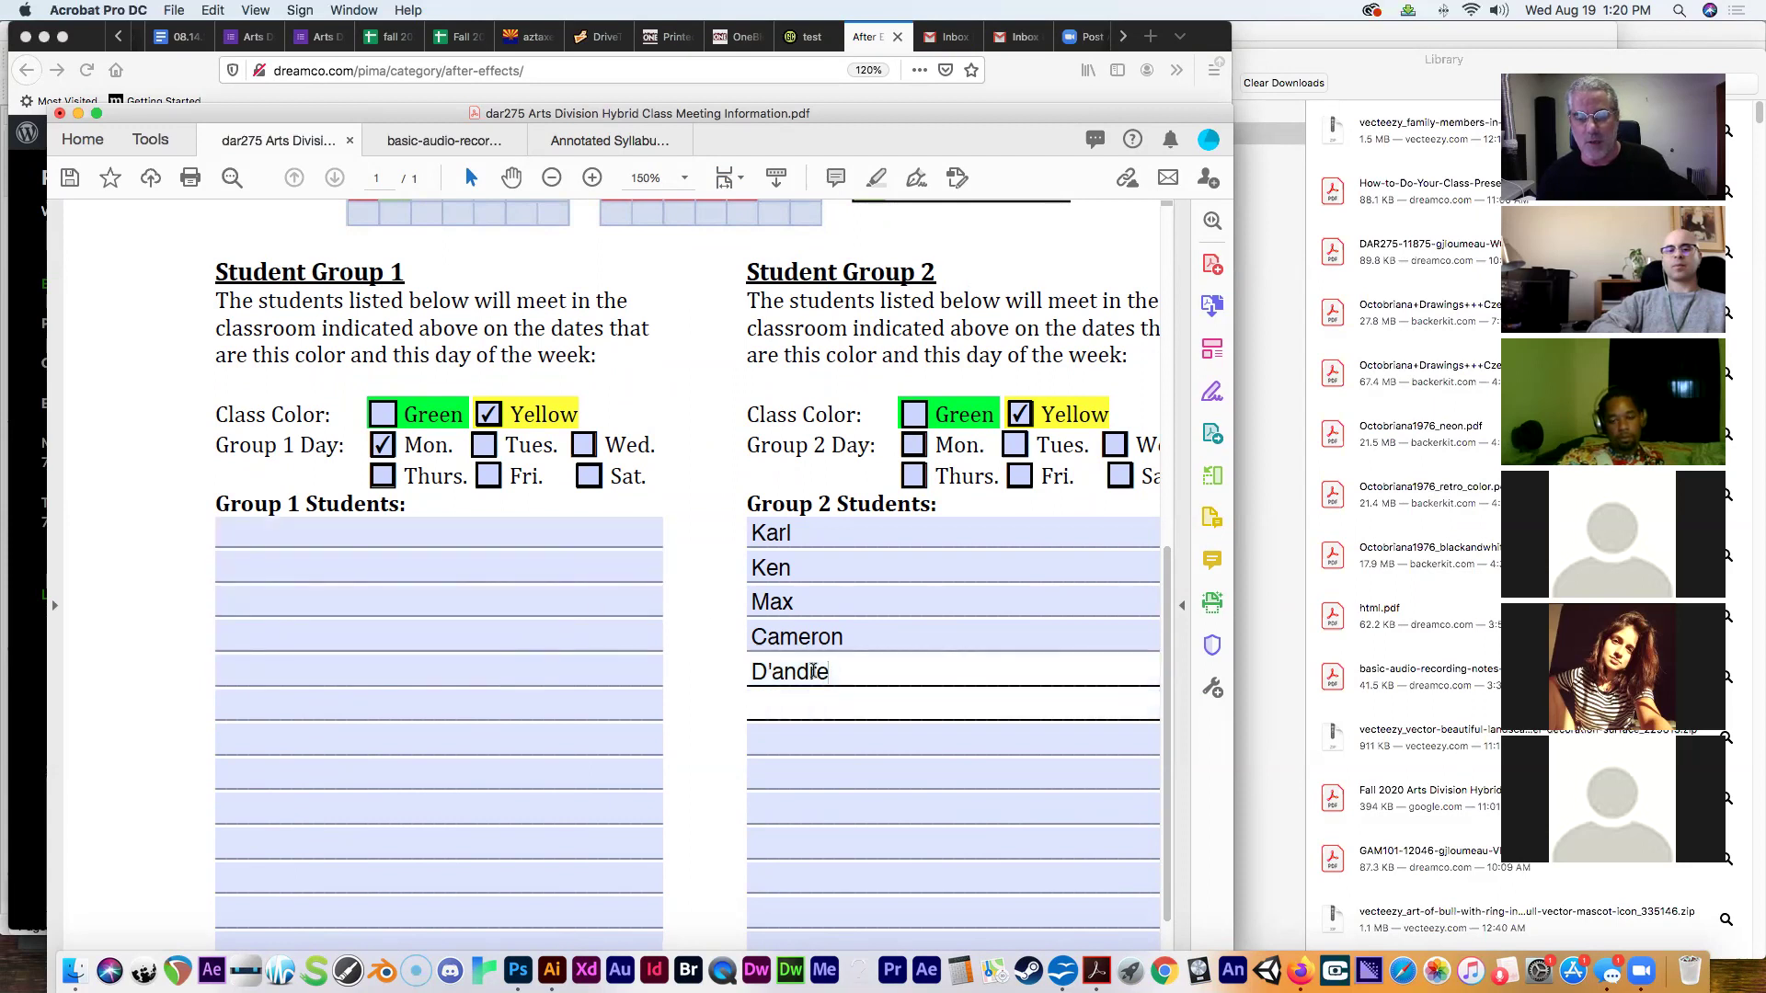
key(BackSpace)
click(871, 637)
drag(871, 636, 732, 529)
key(BackSpace)
click(798, 602)
key(BackSpace)
click(792, 568)
key(BackSpace)
click(797, 533)
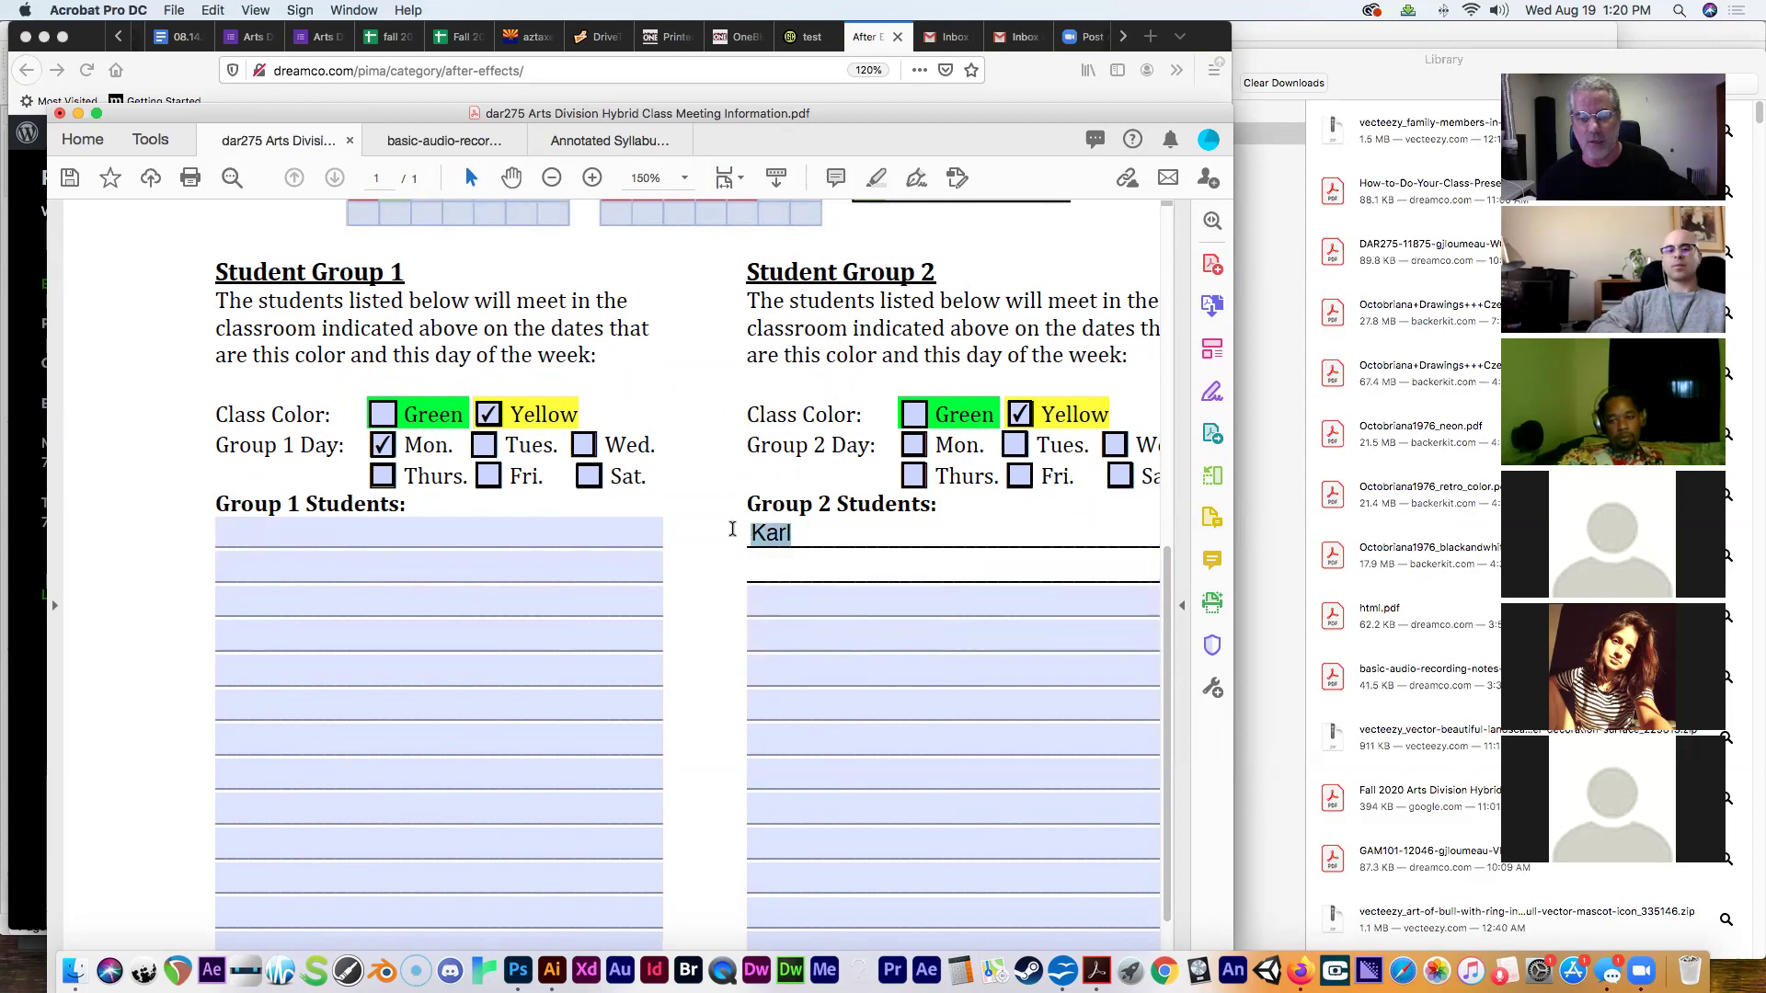
key(BackSpace)
drag(221, 109, 544, 56)
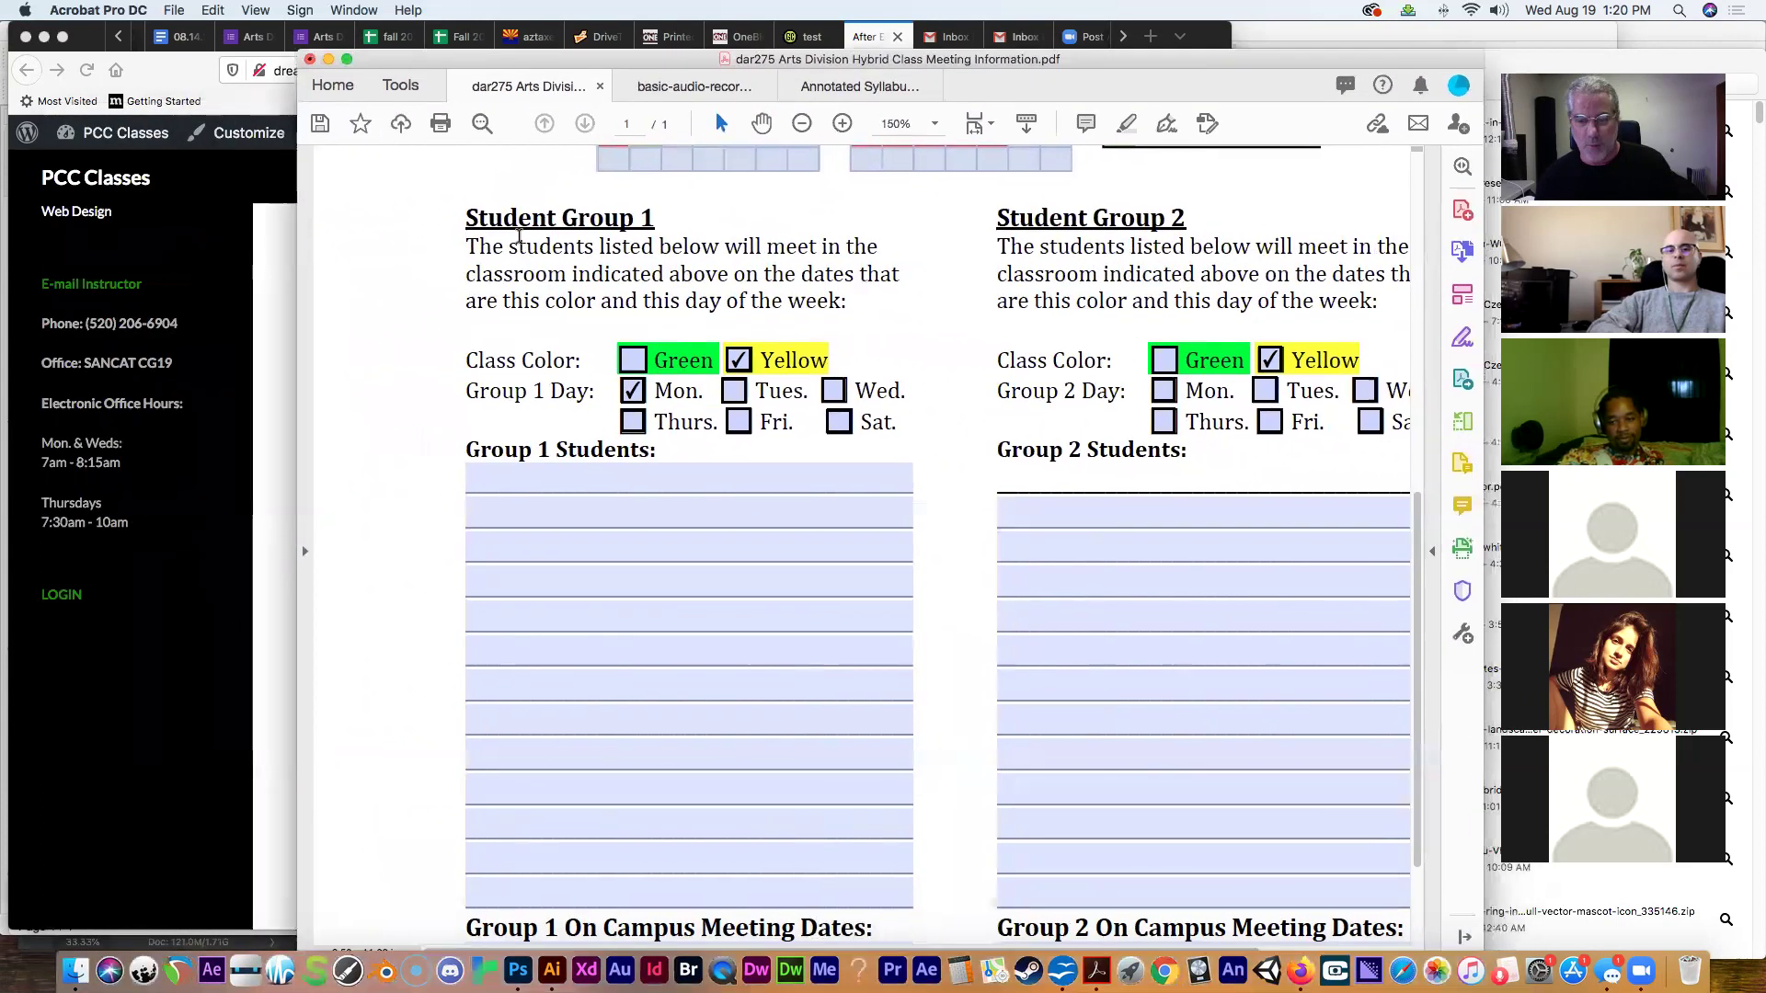
Show the Ellucian attendance roll for Comp 2D Anim: Adobe After Effects in a narrowed Firefox window.
click(1299, 970)
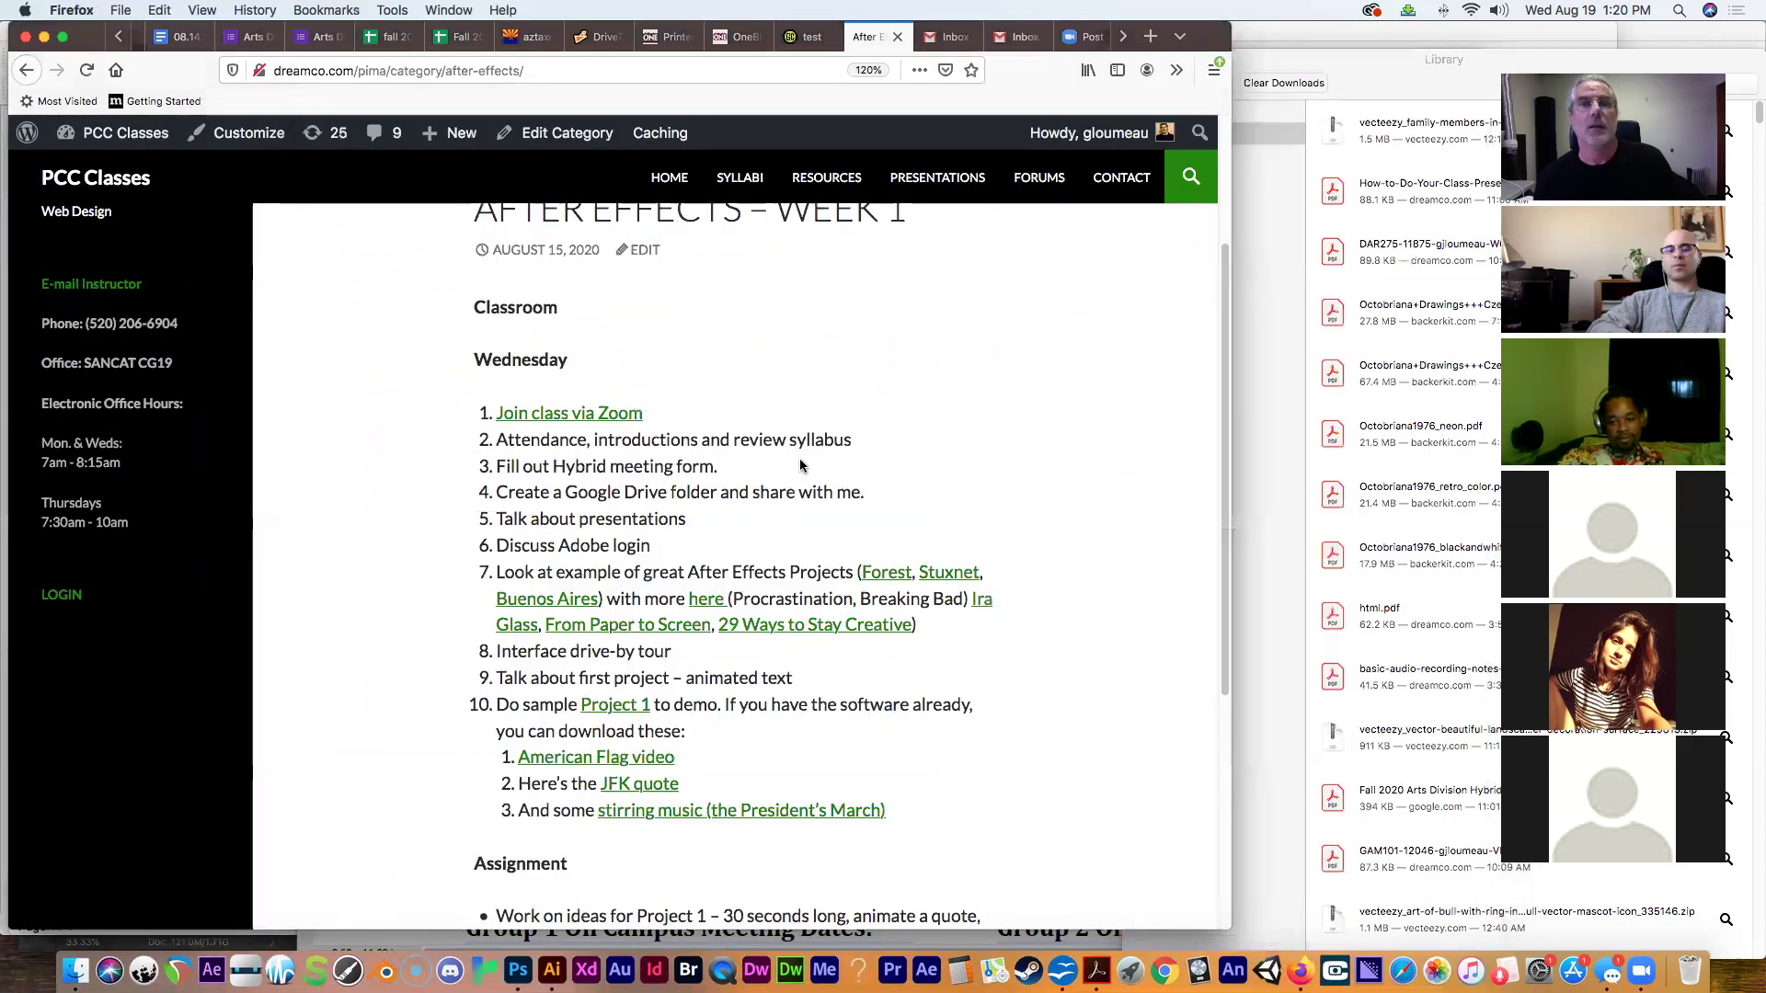
click(1120, 36)
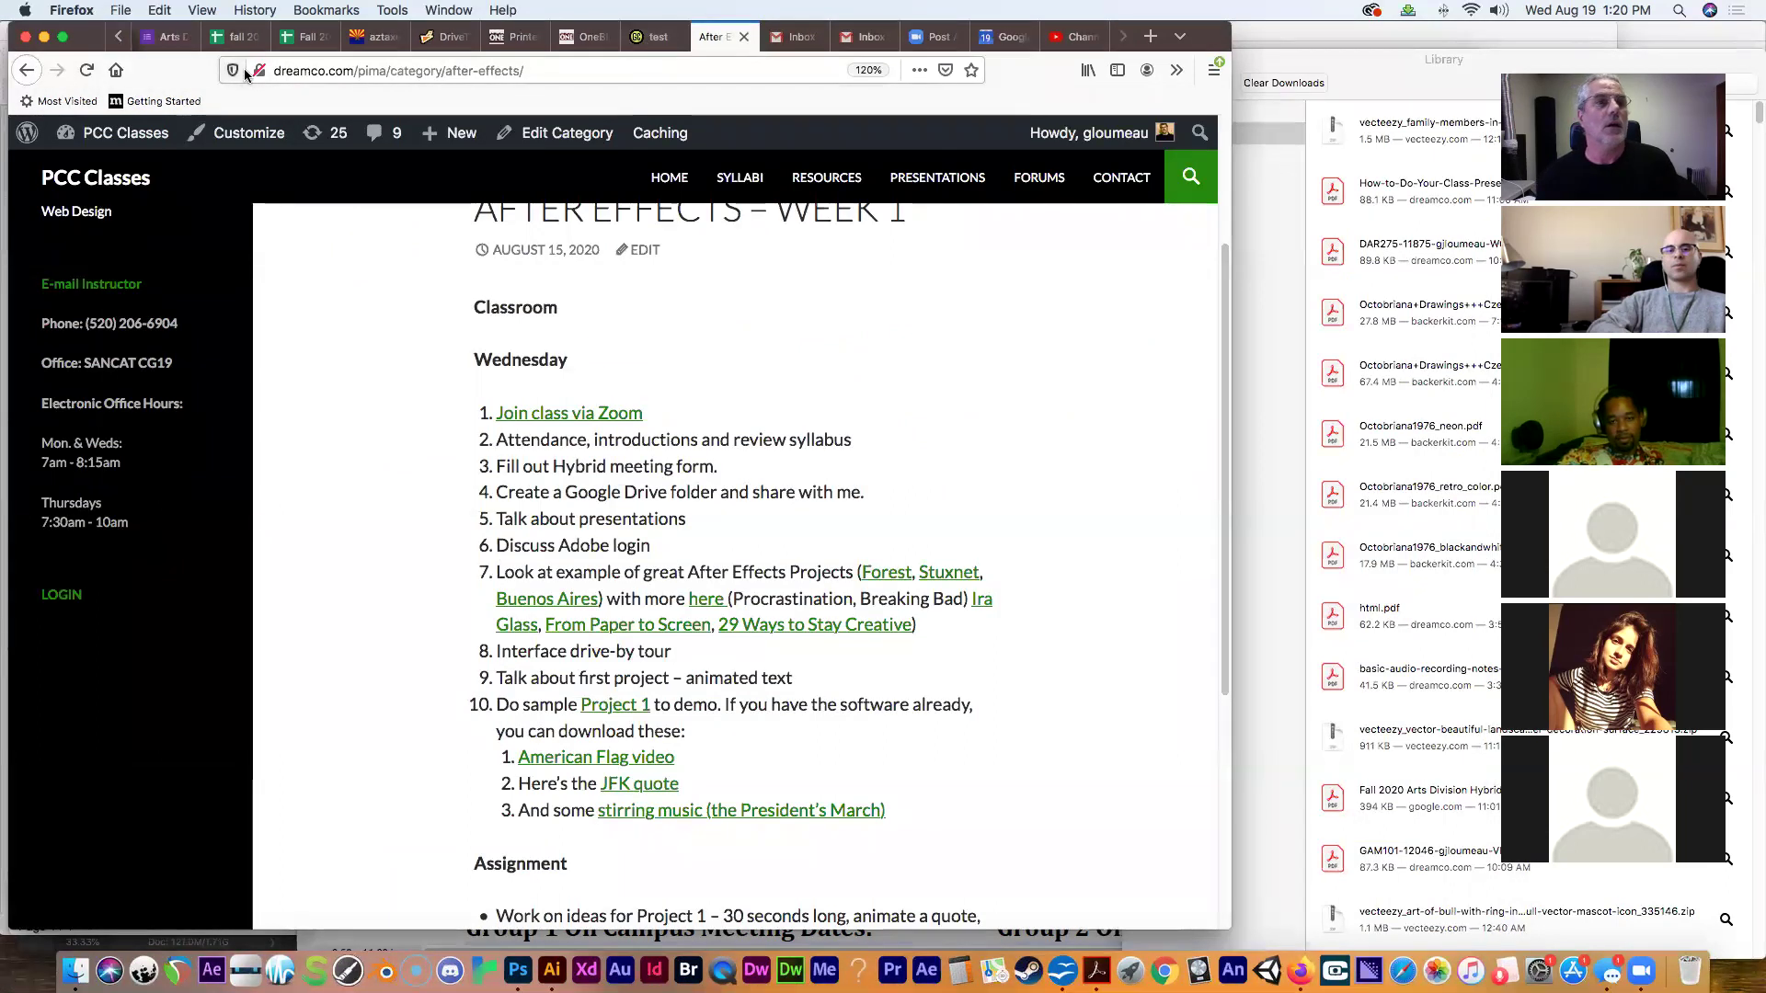
click(117, 37)
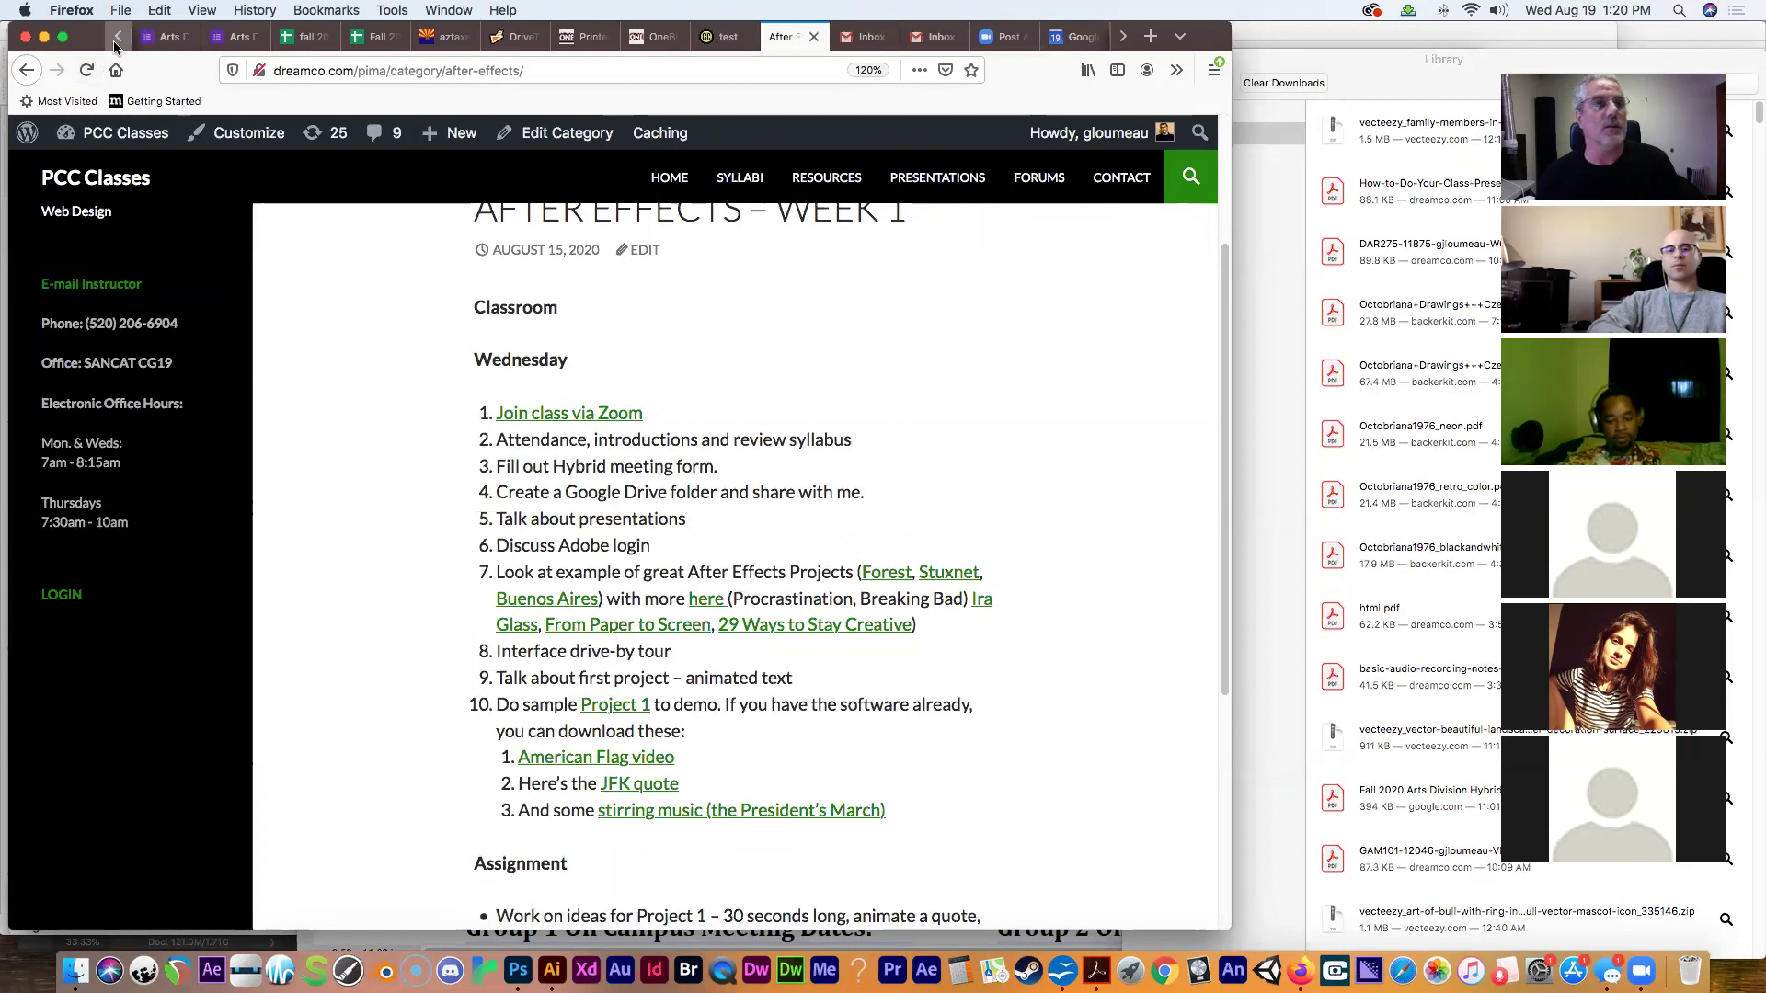
click(118, 37)
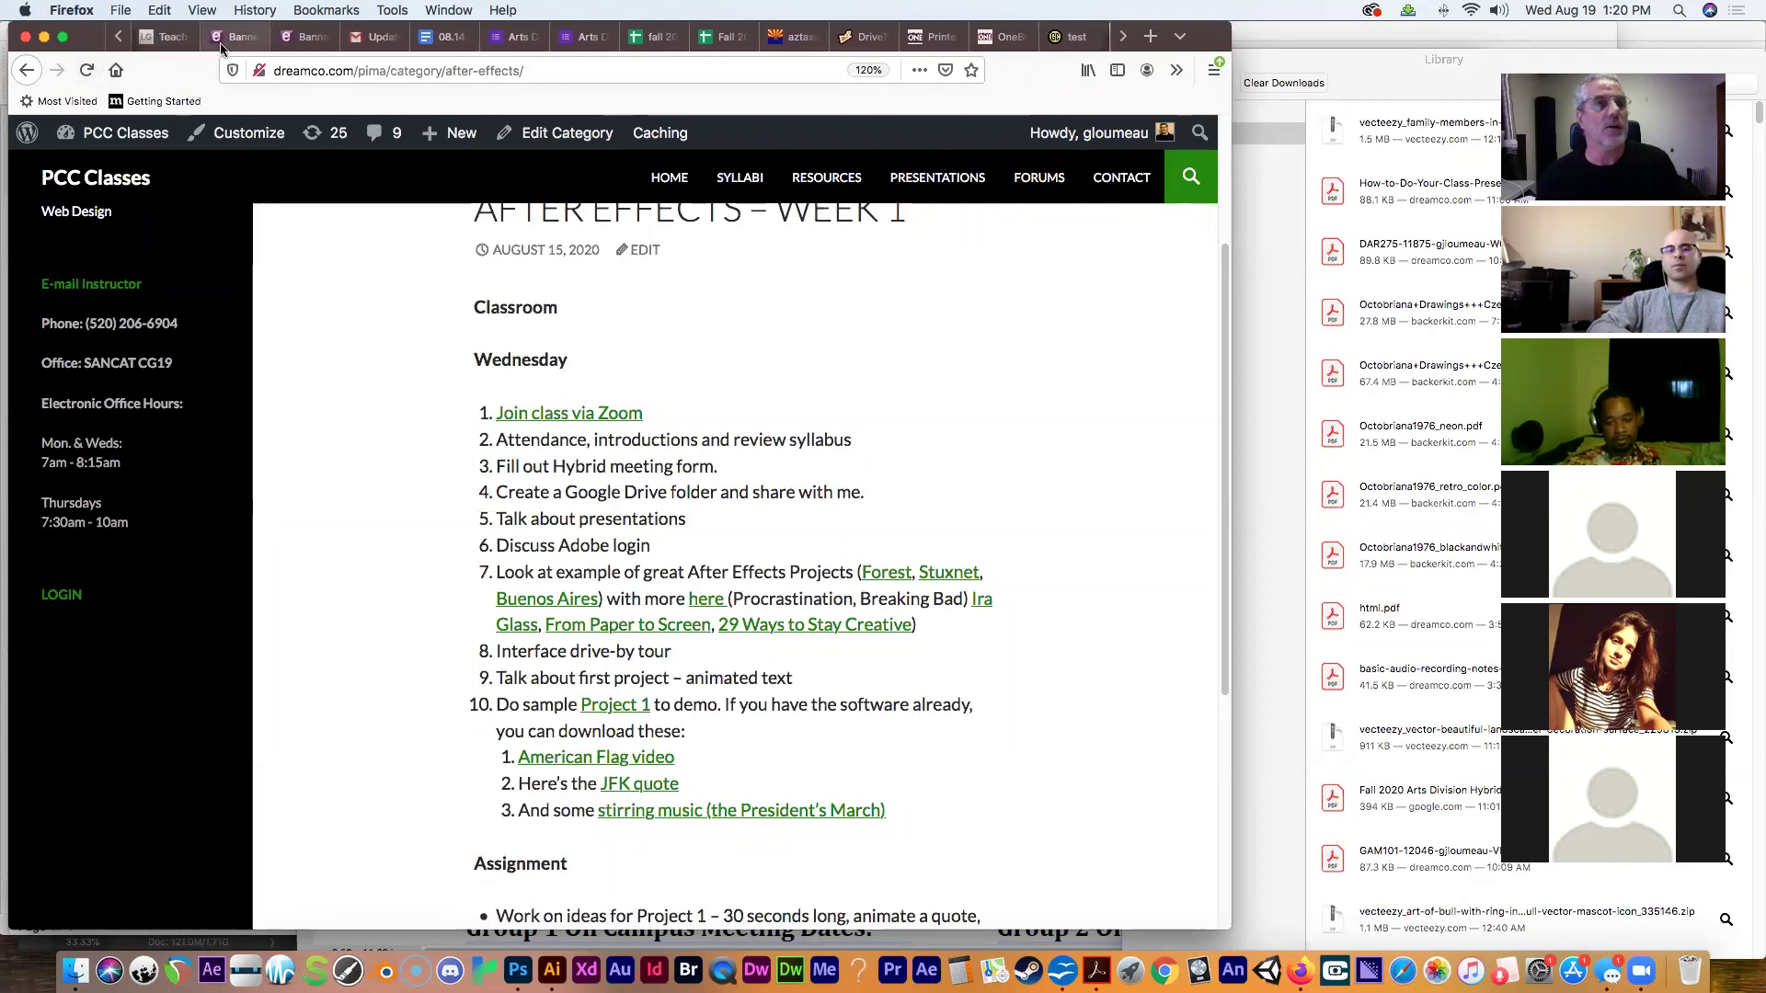
click(287, 43)
click(241, 37)
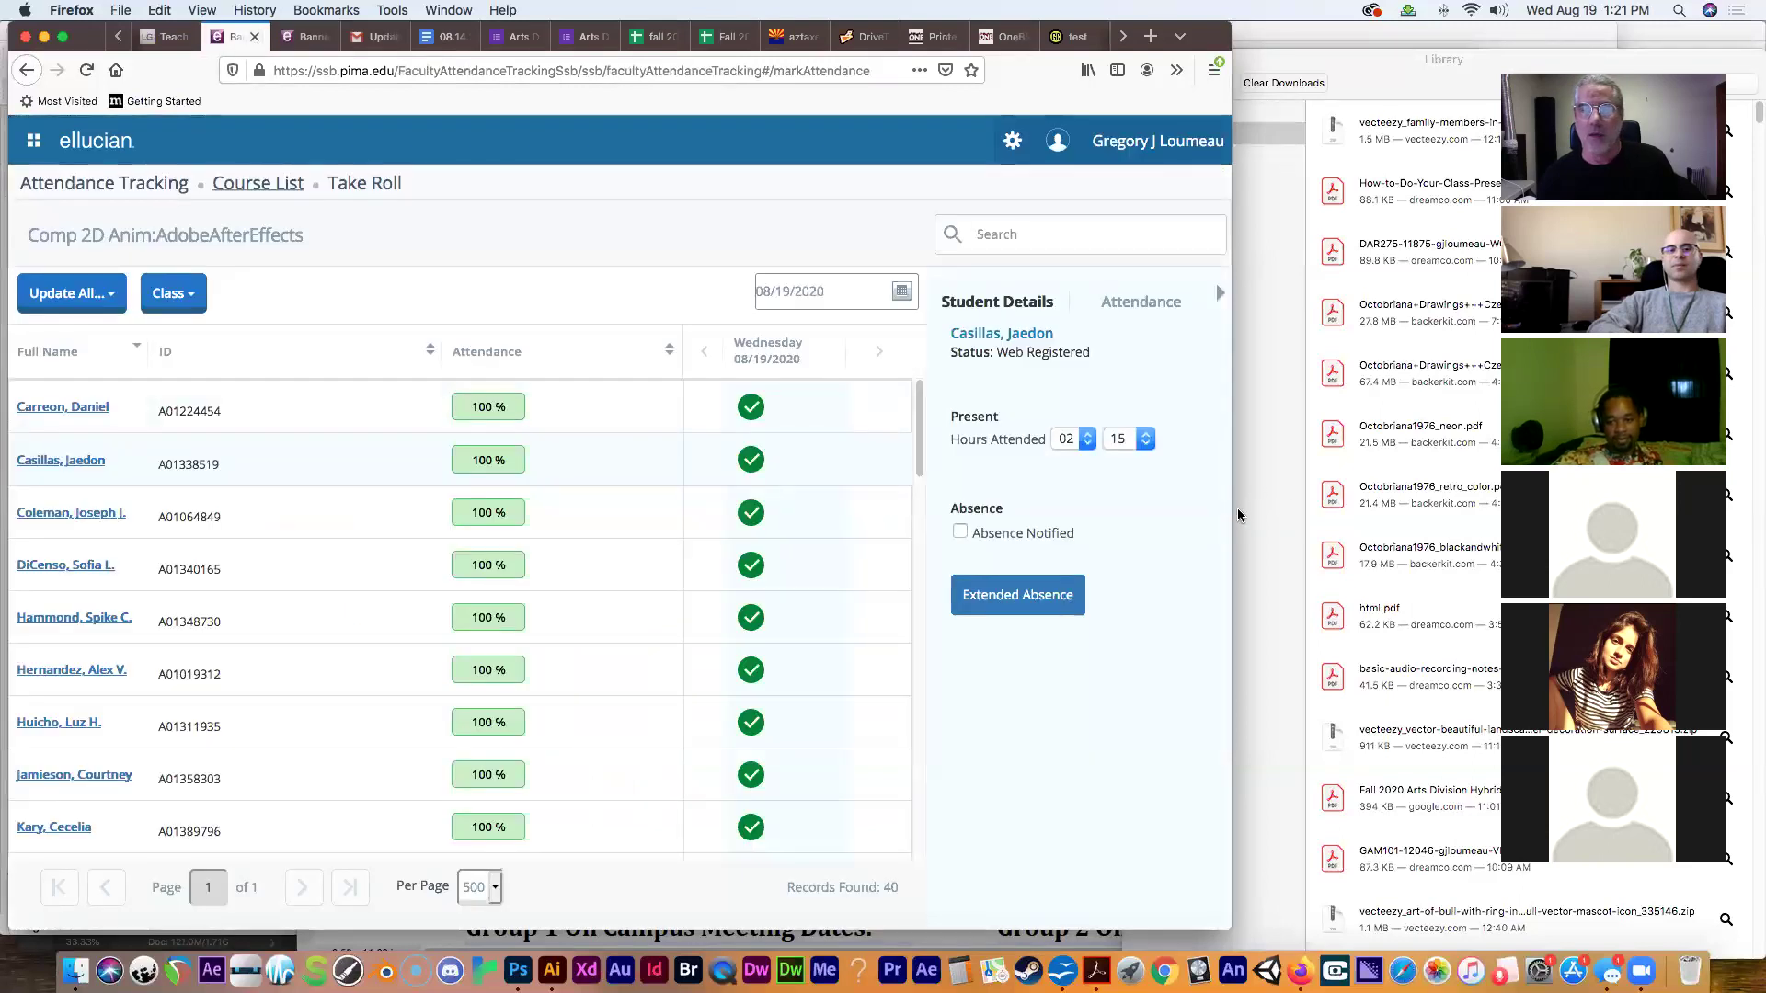
drag(1229, 513, 436, 520)
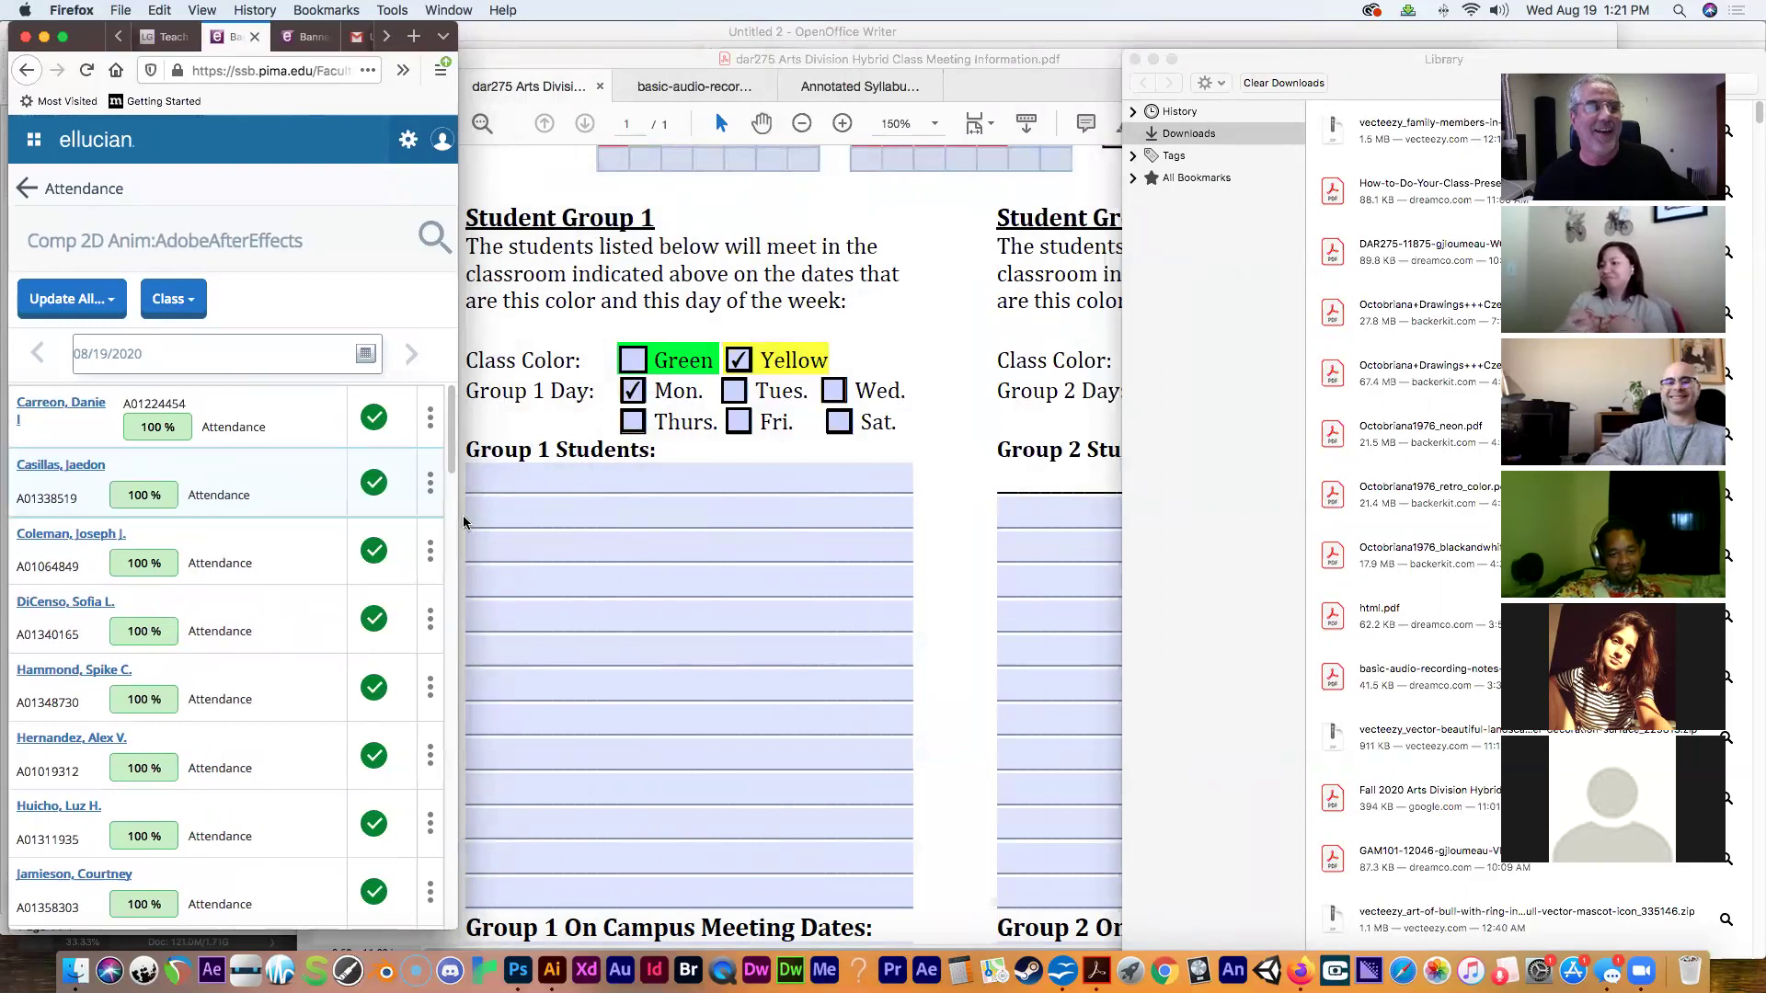
Place the form beside the roster and type the first Group 1 student's first name.
click(594, 57)
drag(594, 57, 507, 51)
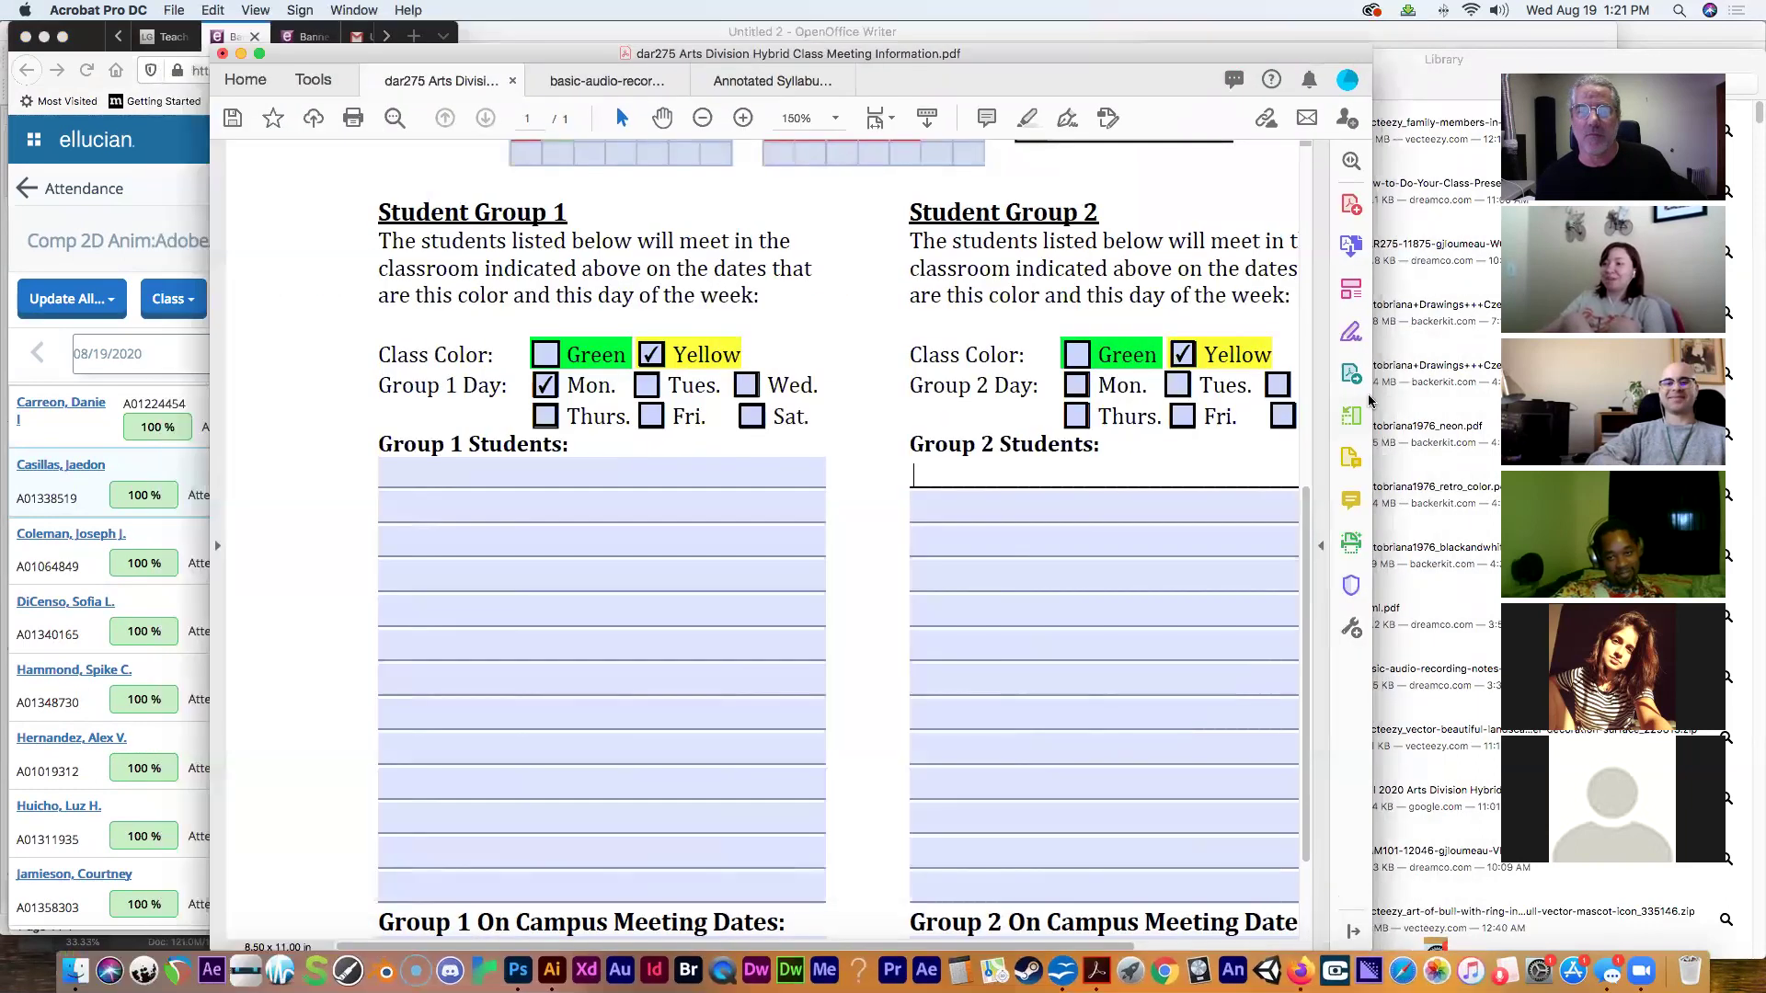
drag(564, 55, 750, 52)
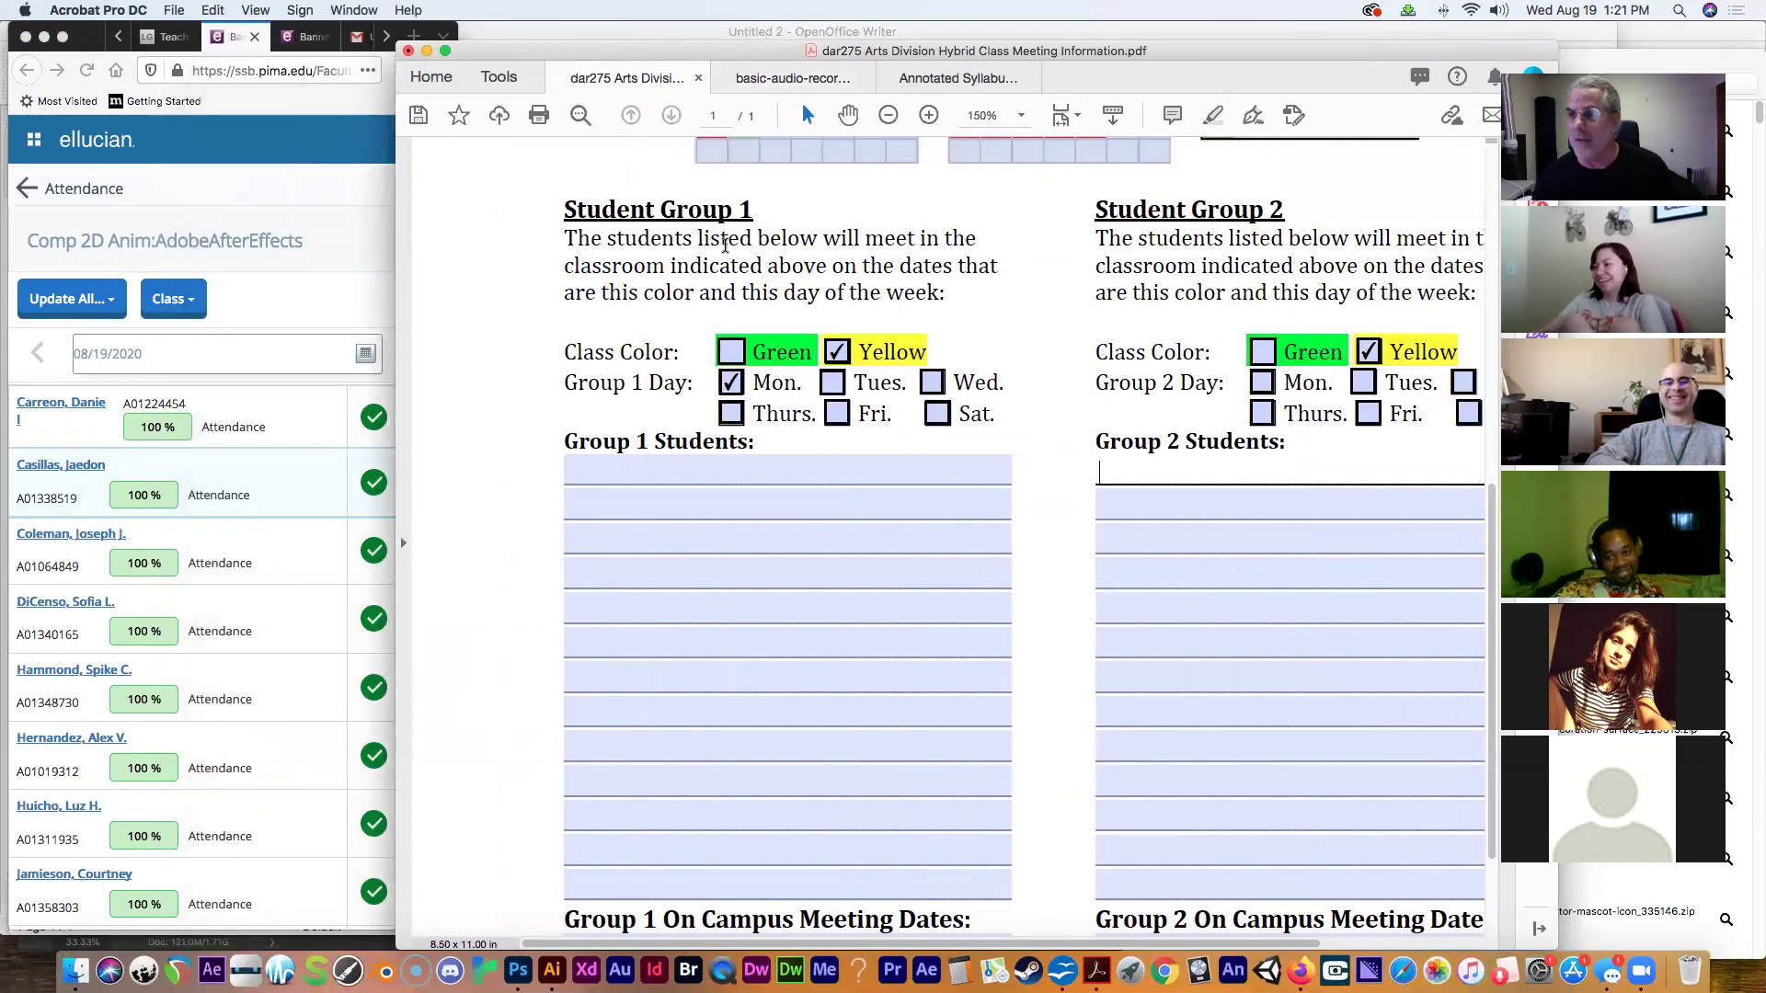
click(740, 474)
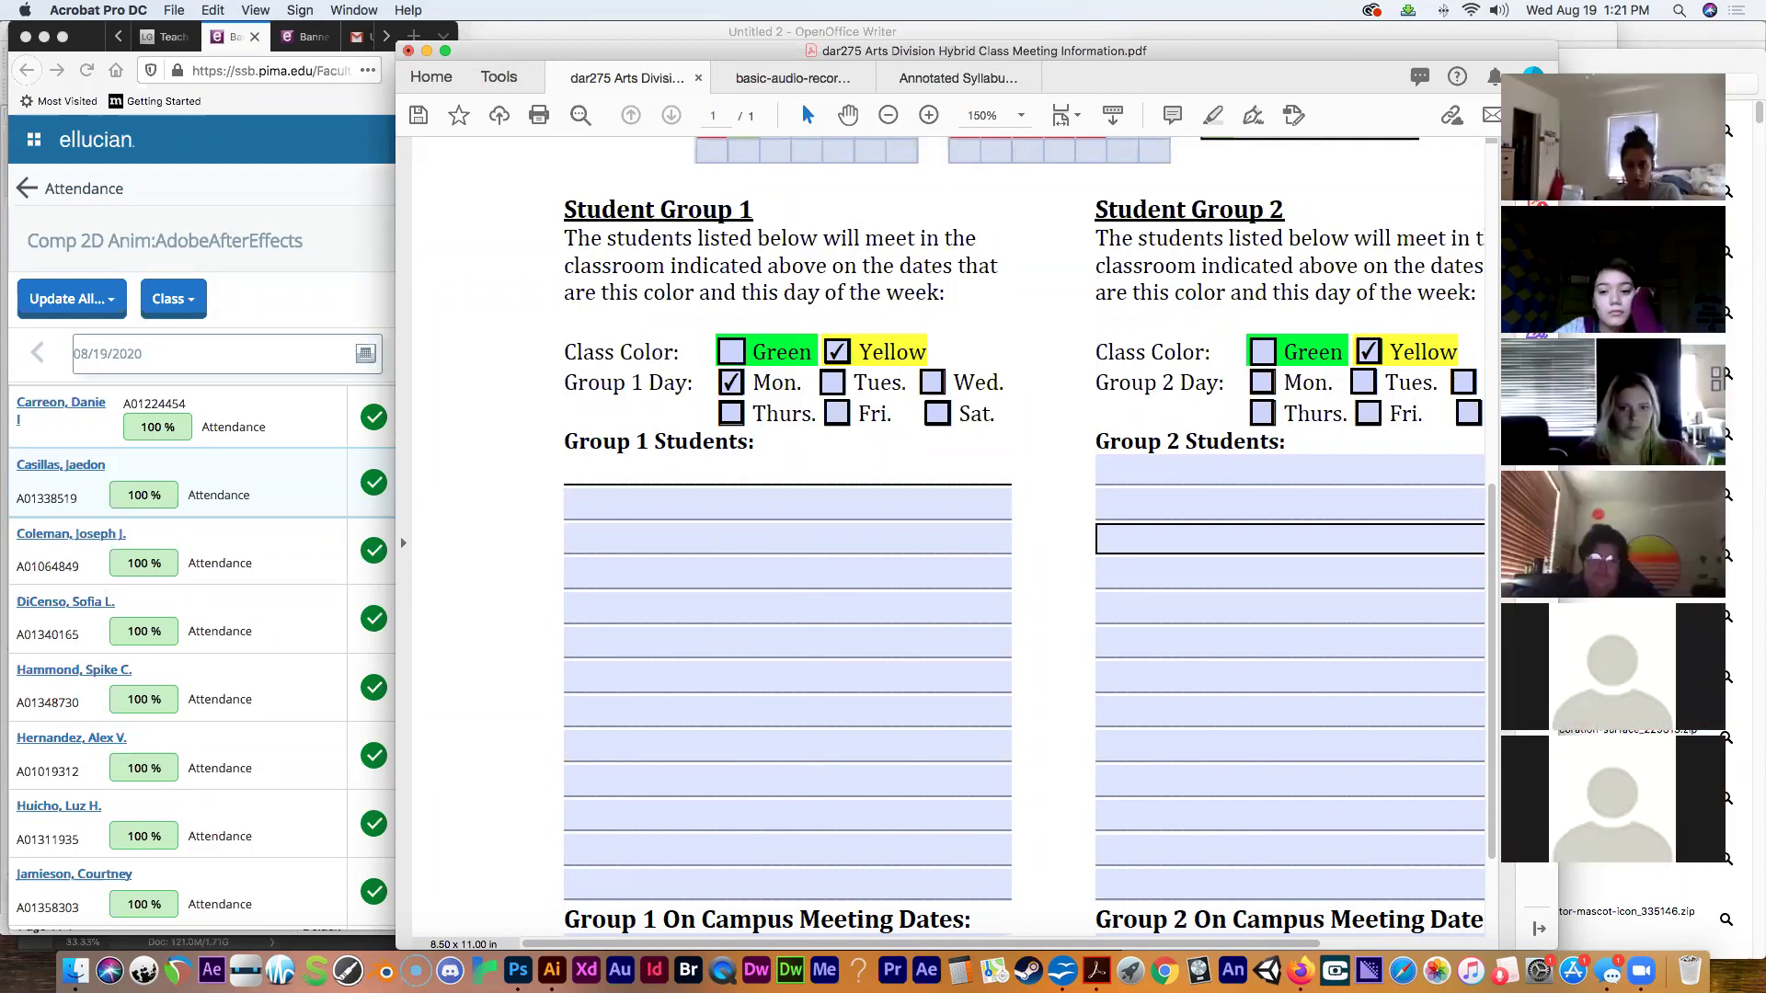
click(867, 609)
click(773, 497)
click(772, 474)
click(772, 474)
text(Daniel)
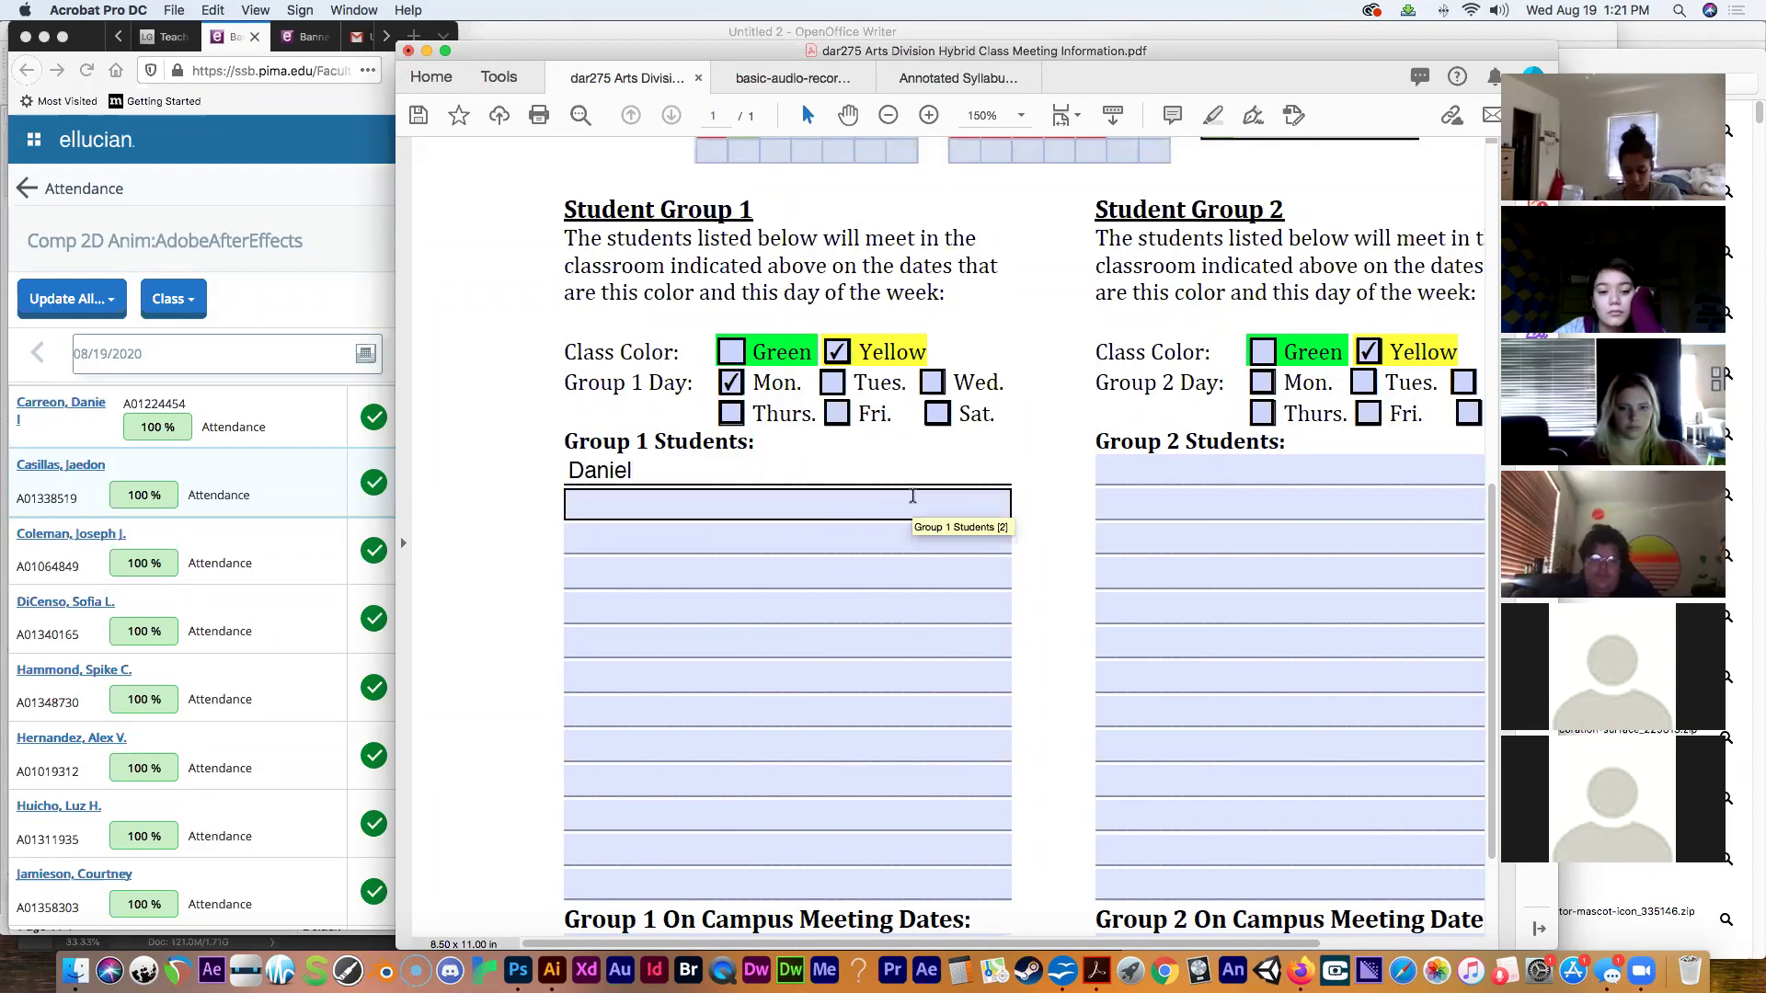
Enter the first two Group 2 students' first names and start the second Group 1 name.
click(1109, 471)
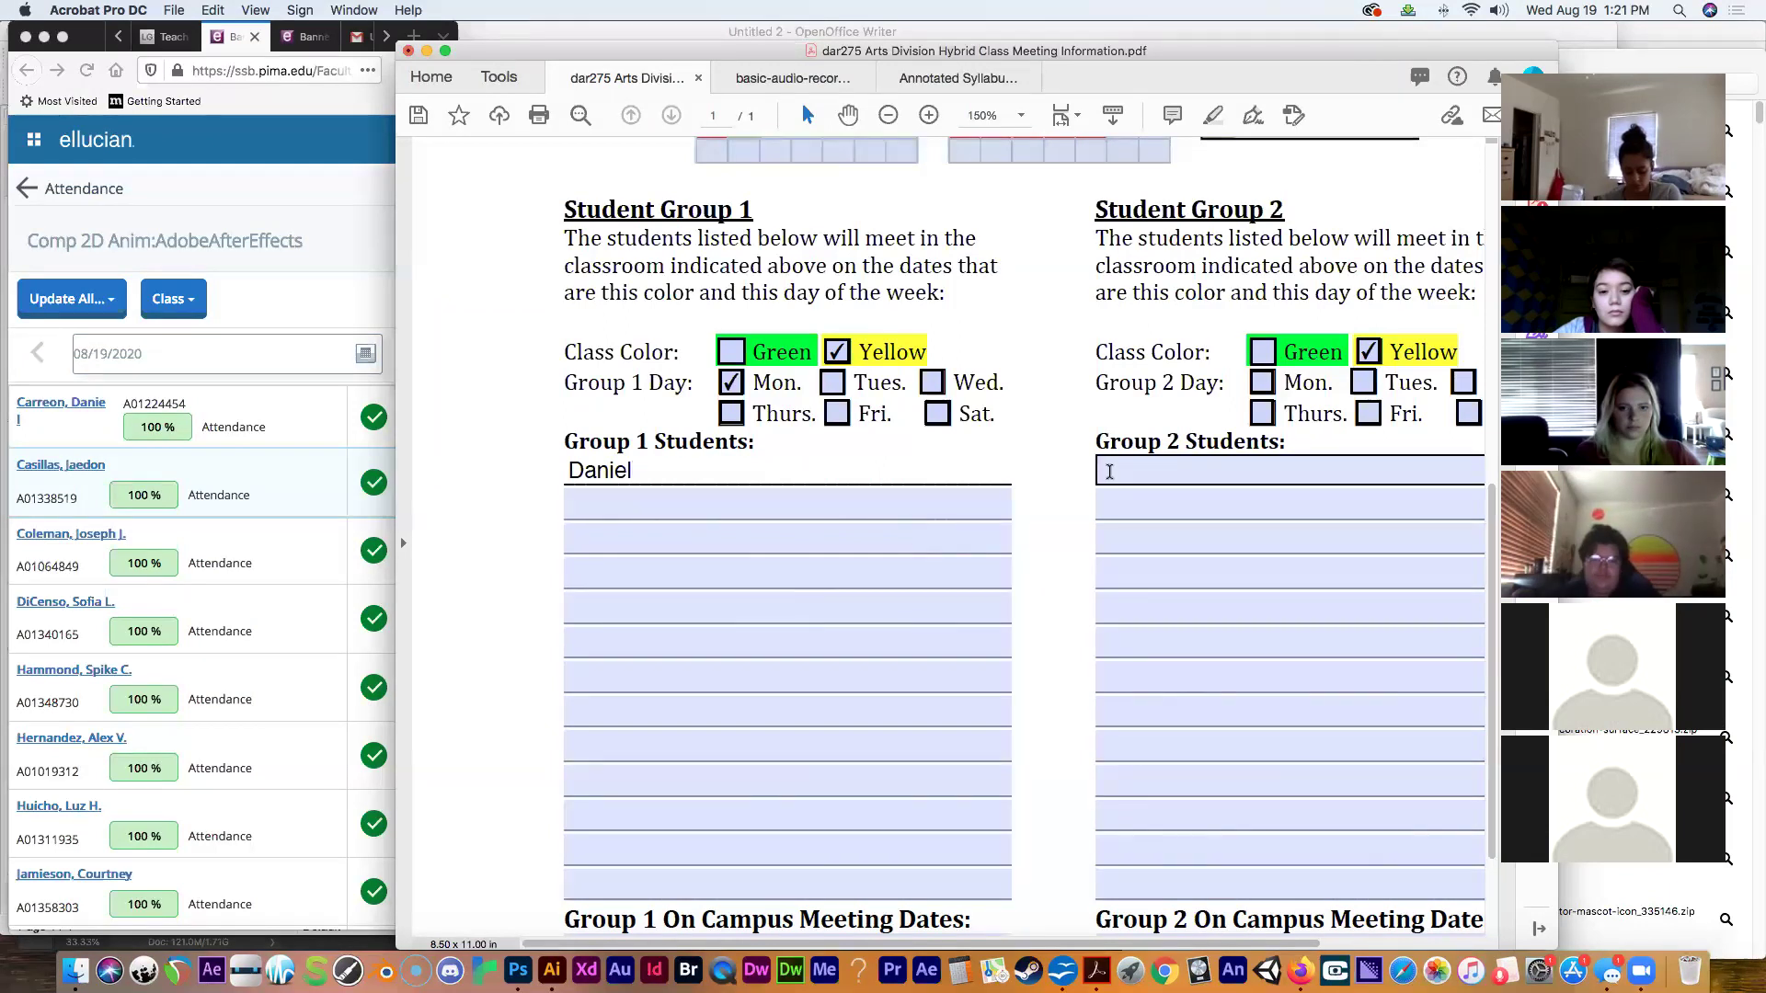
text(J)
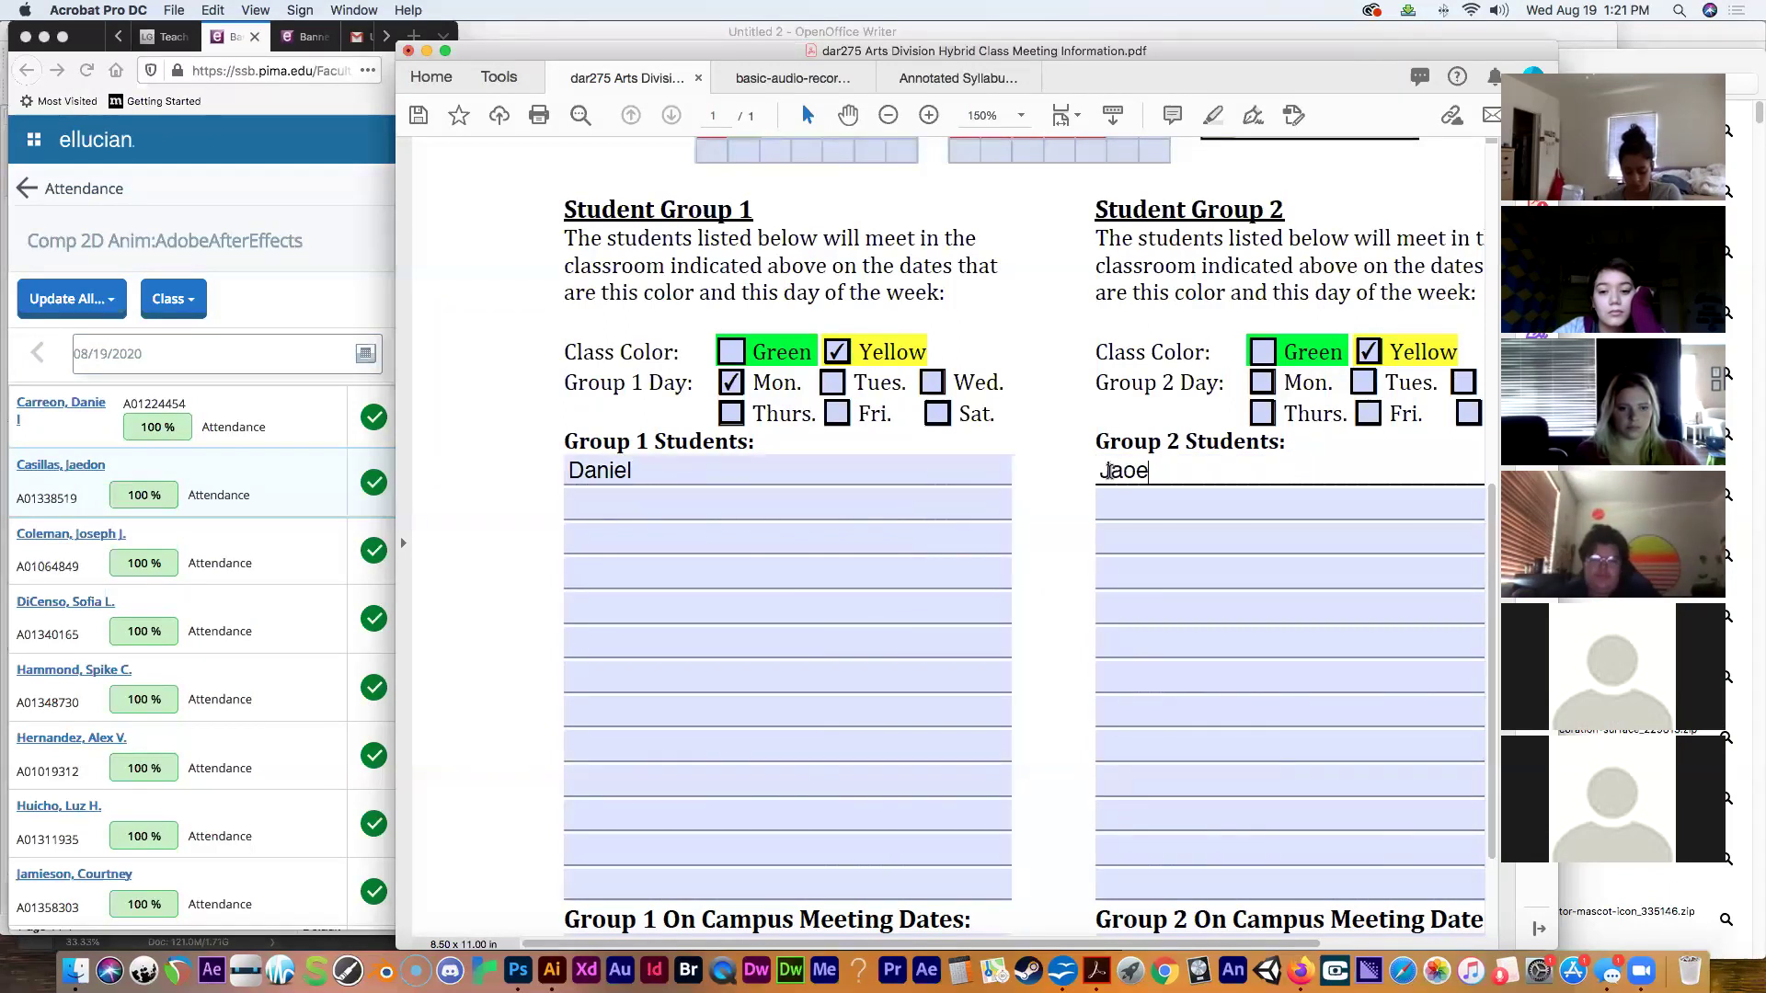
text(aed)
key(BackSpace)
text(edon)
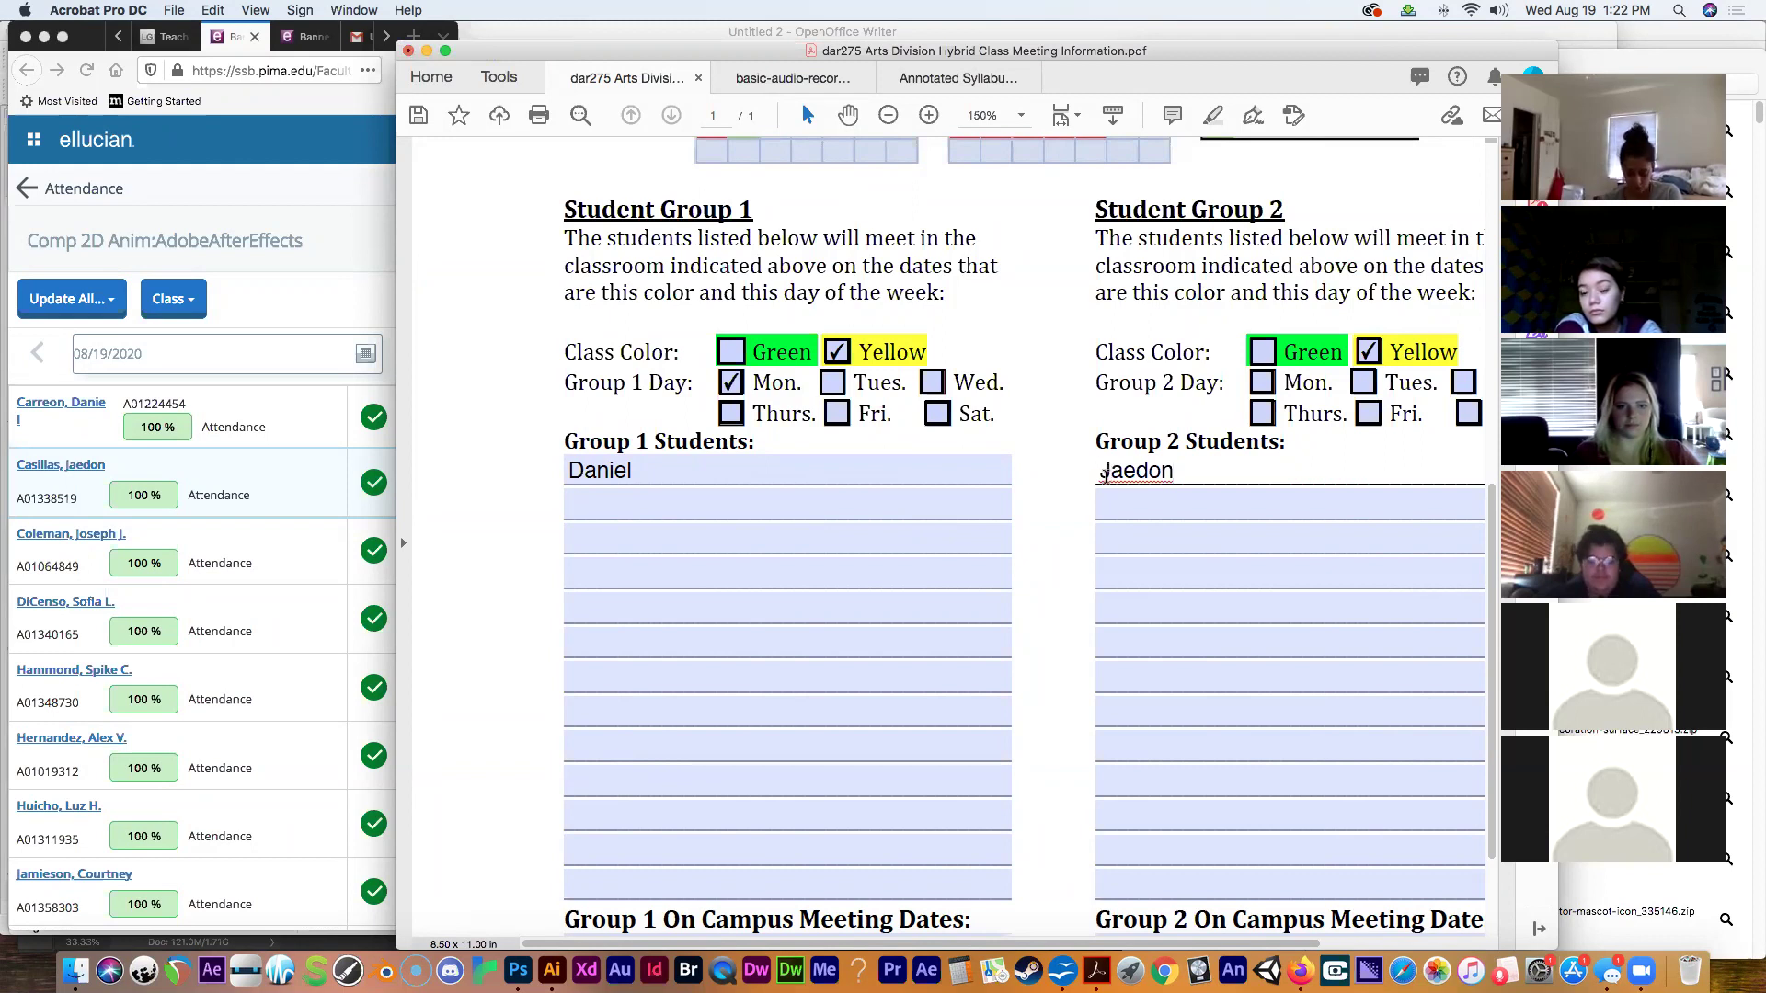
click(817, 503)
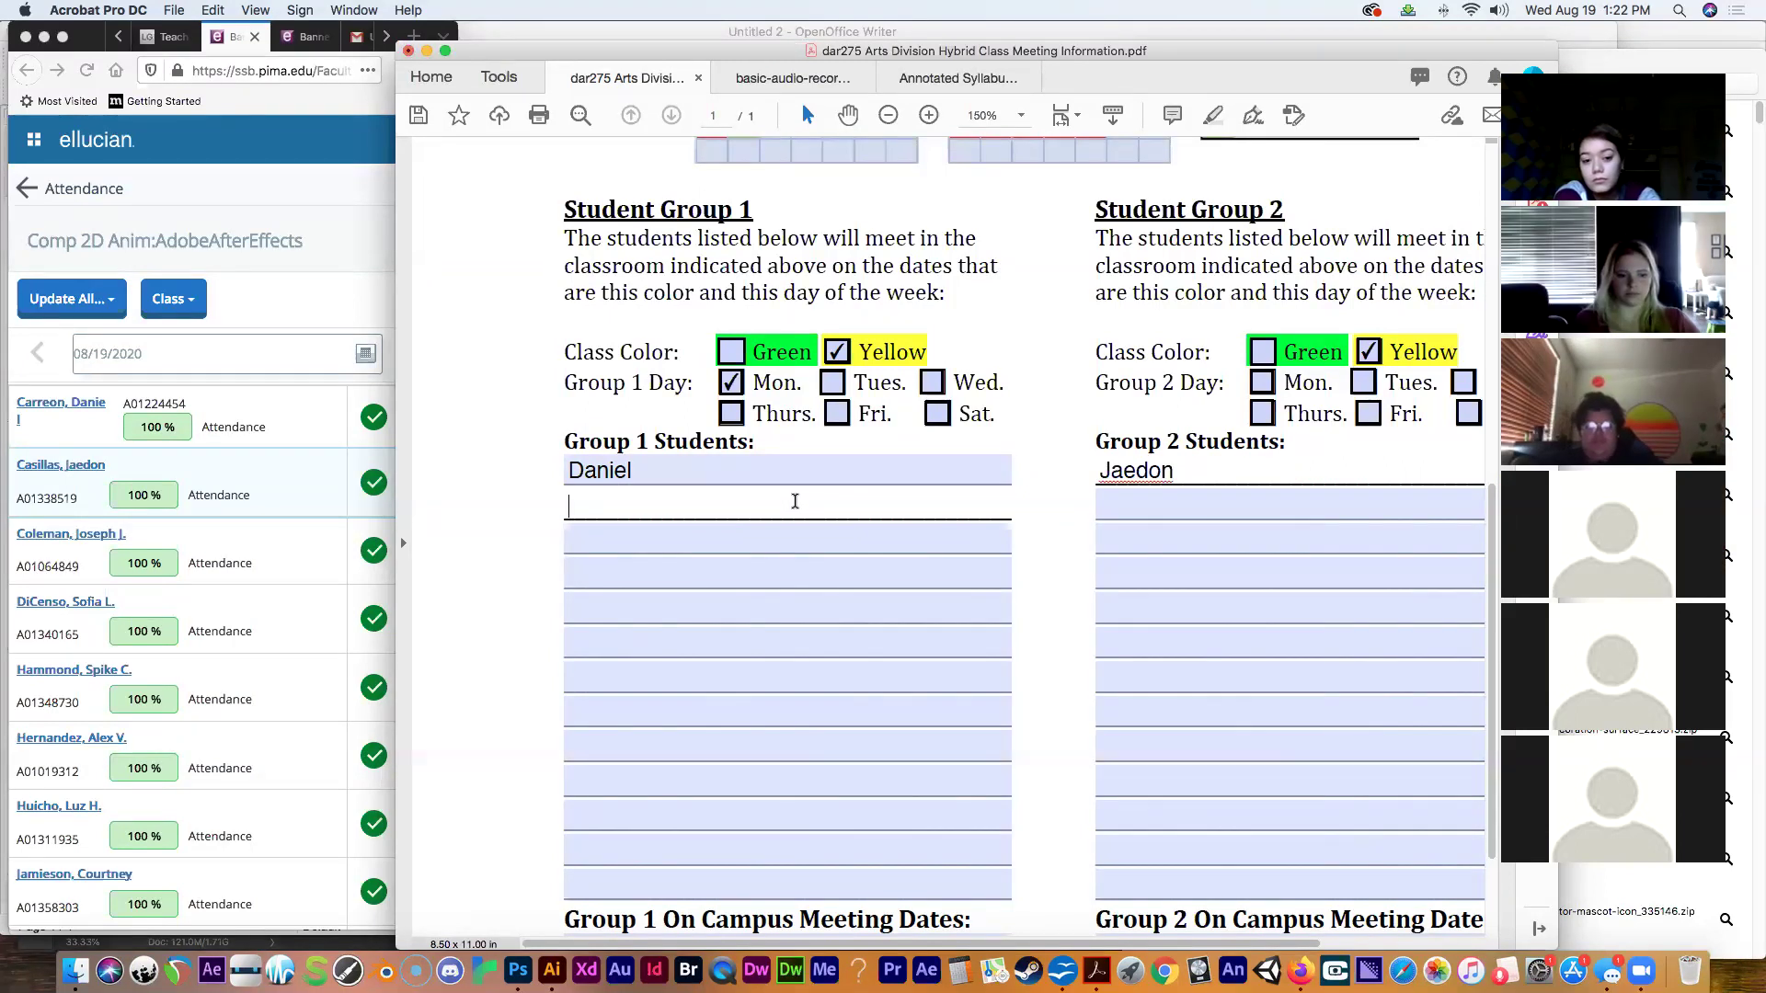
text(Joe)
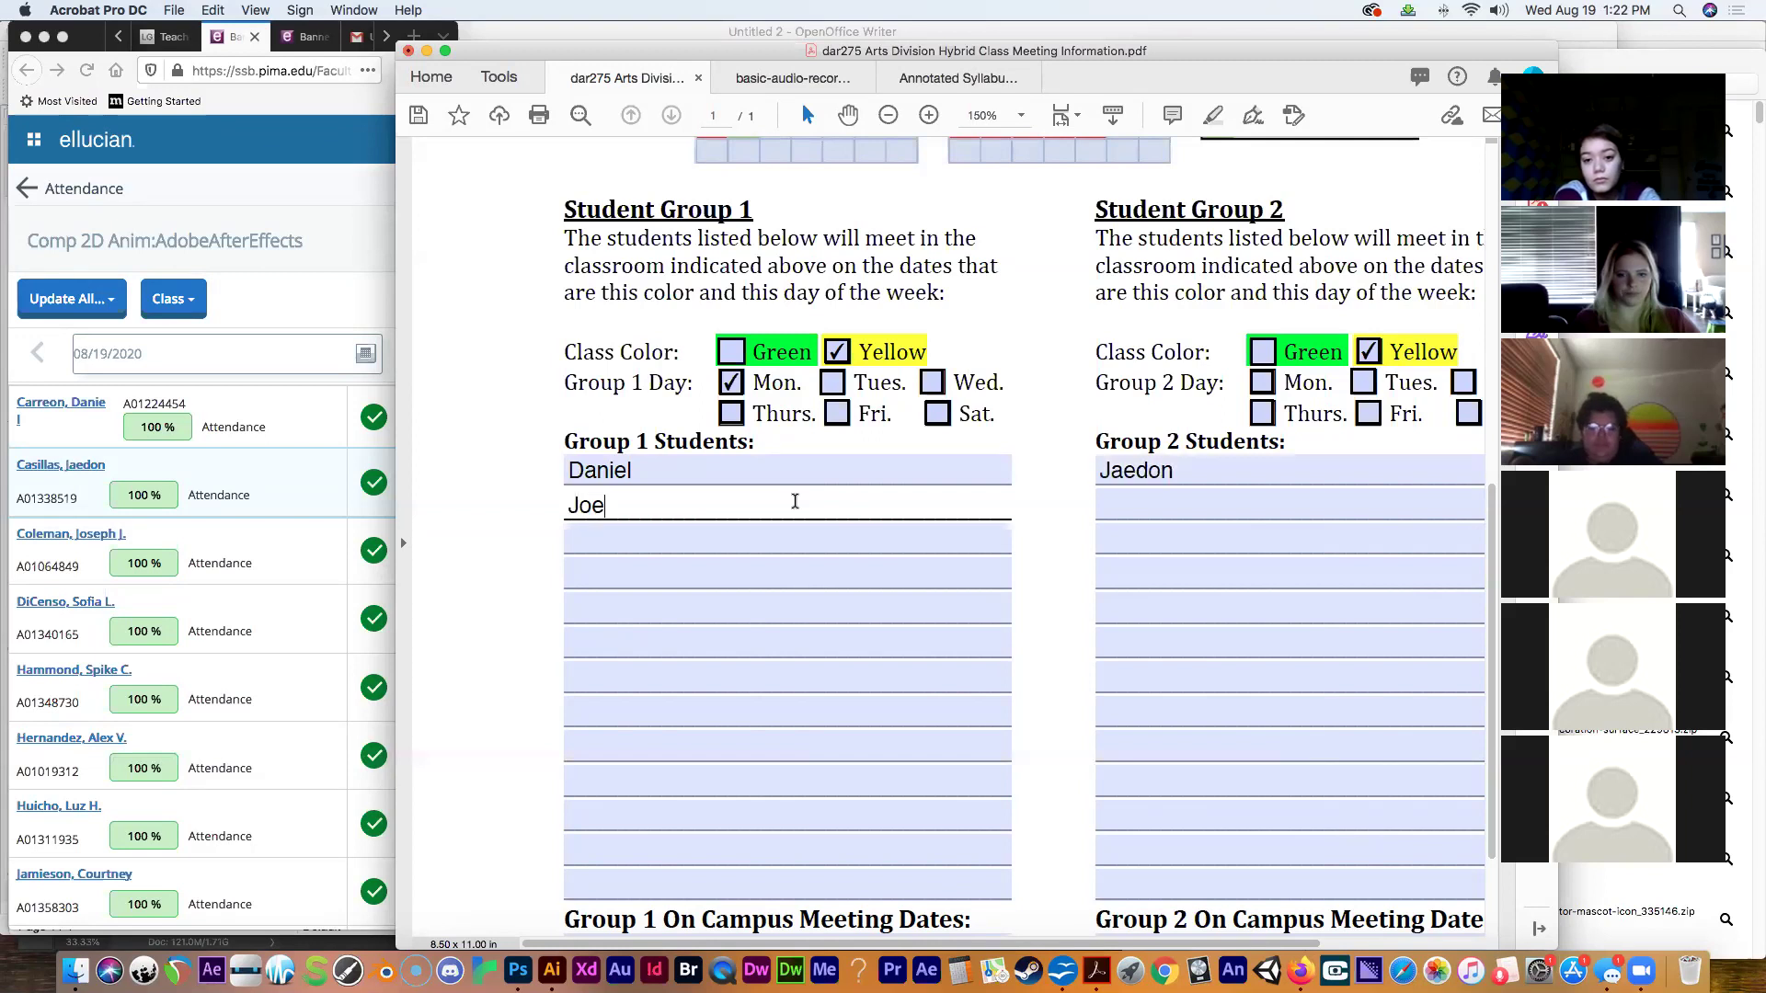
key(Tab)
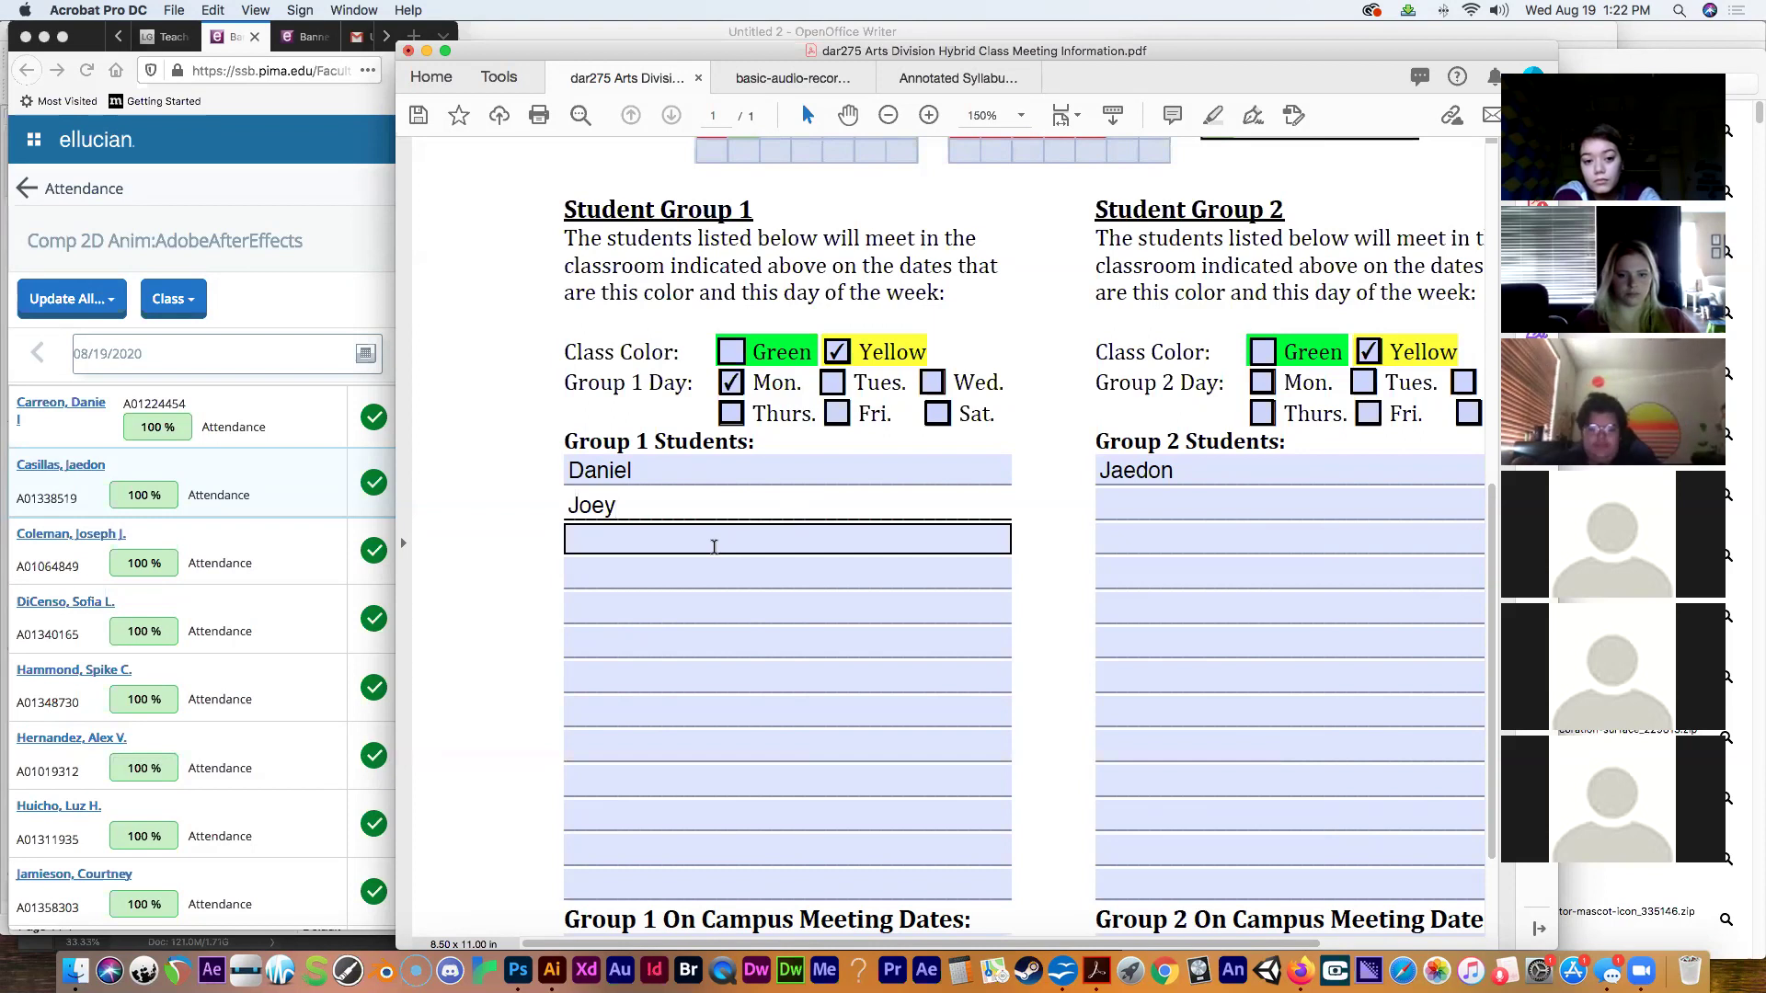
click(698, 562)
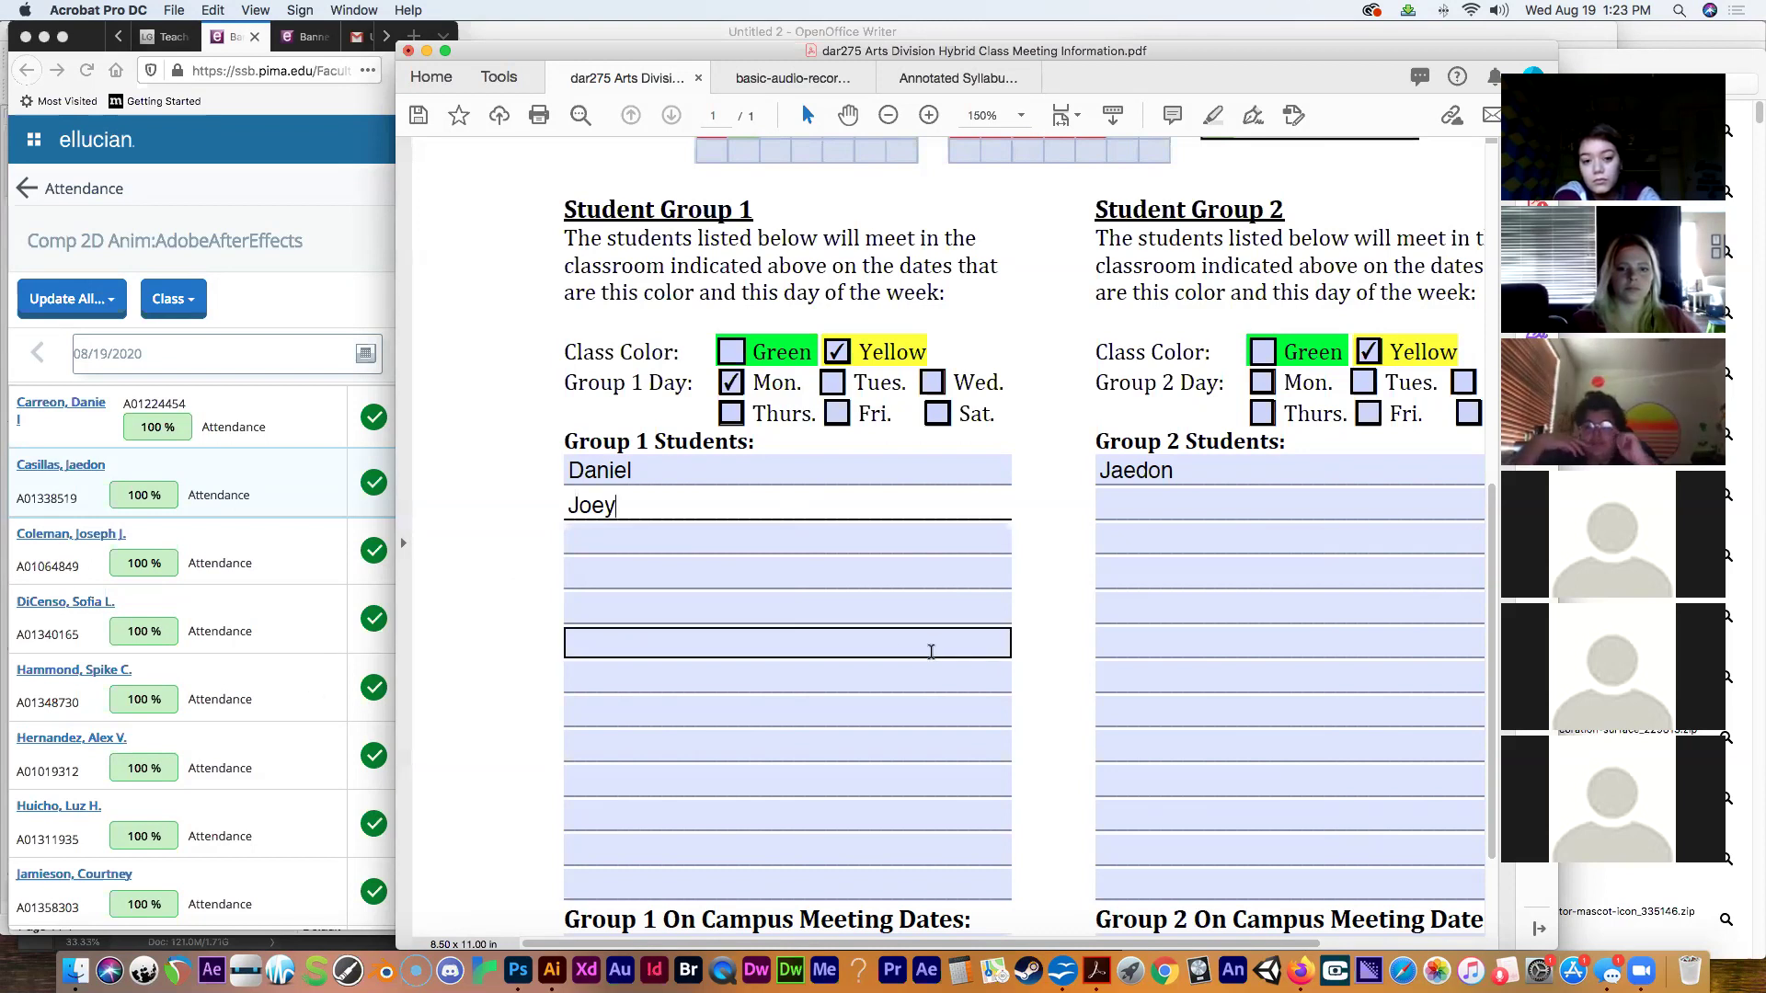
scroll(931, 652, right, 1)
click(1146, 505)
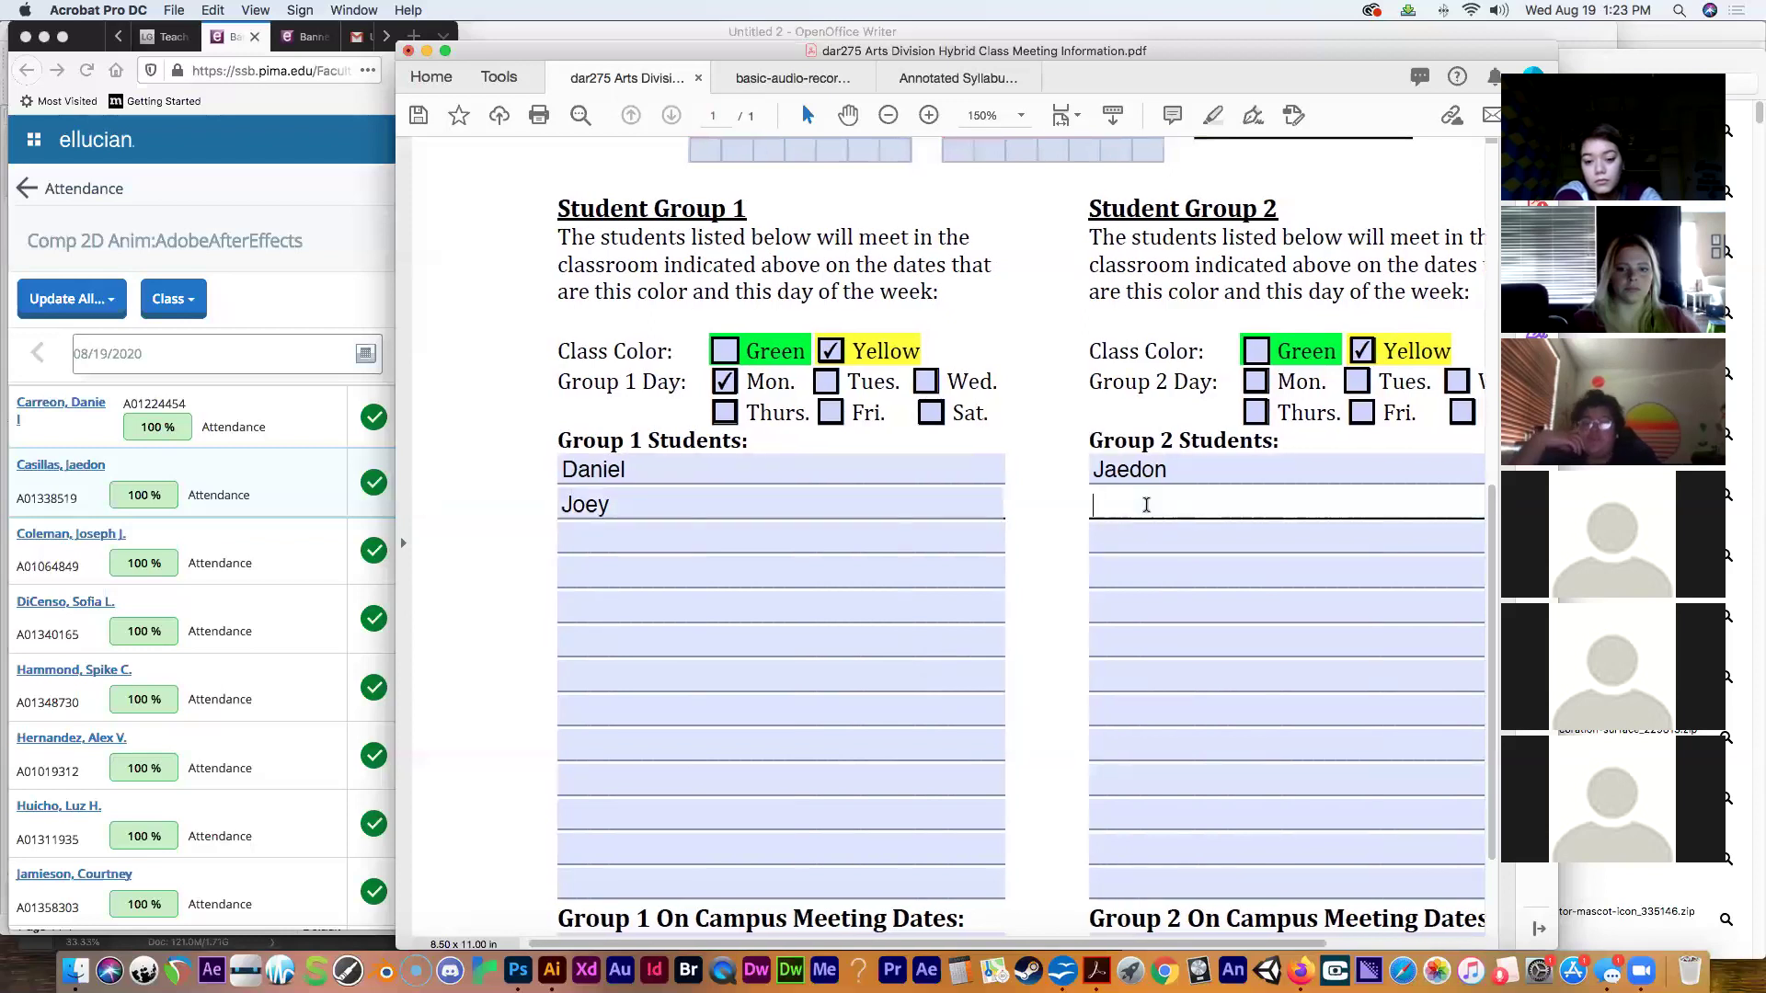
text(S)
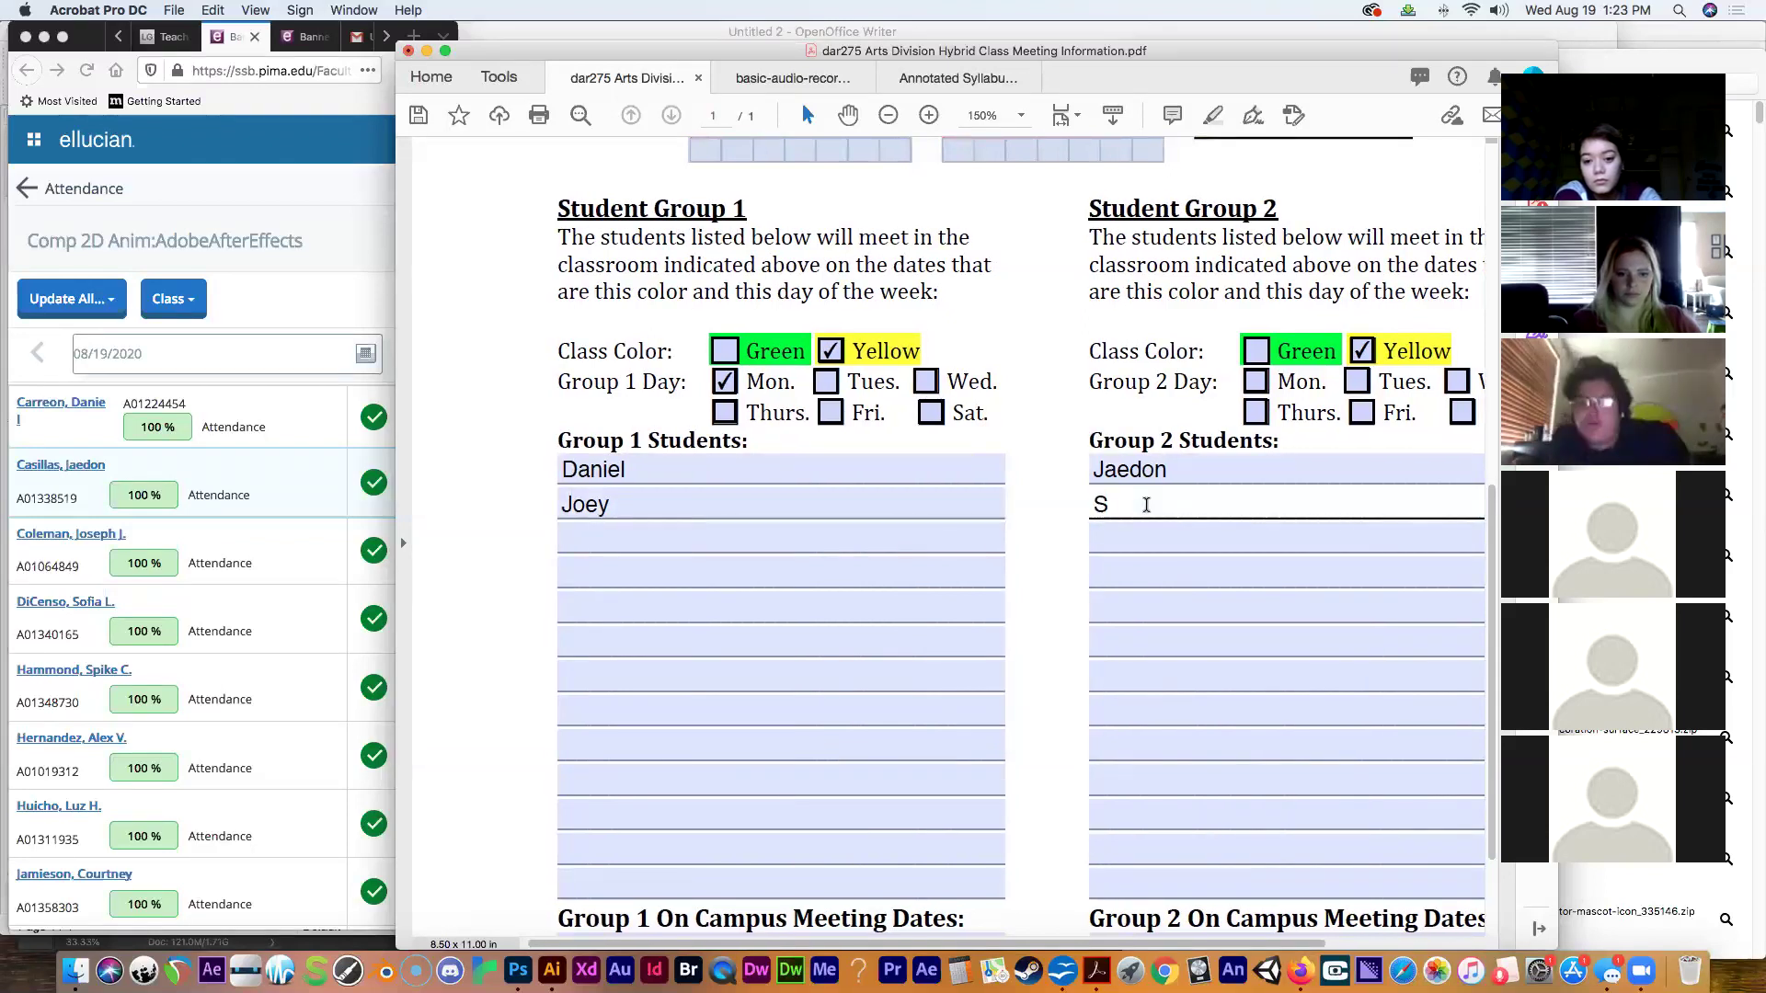
text(ofia)
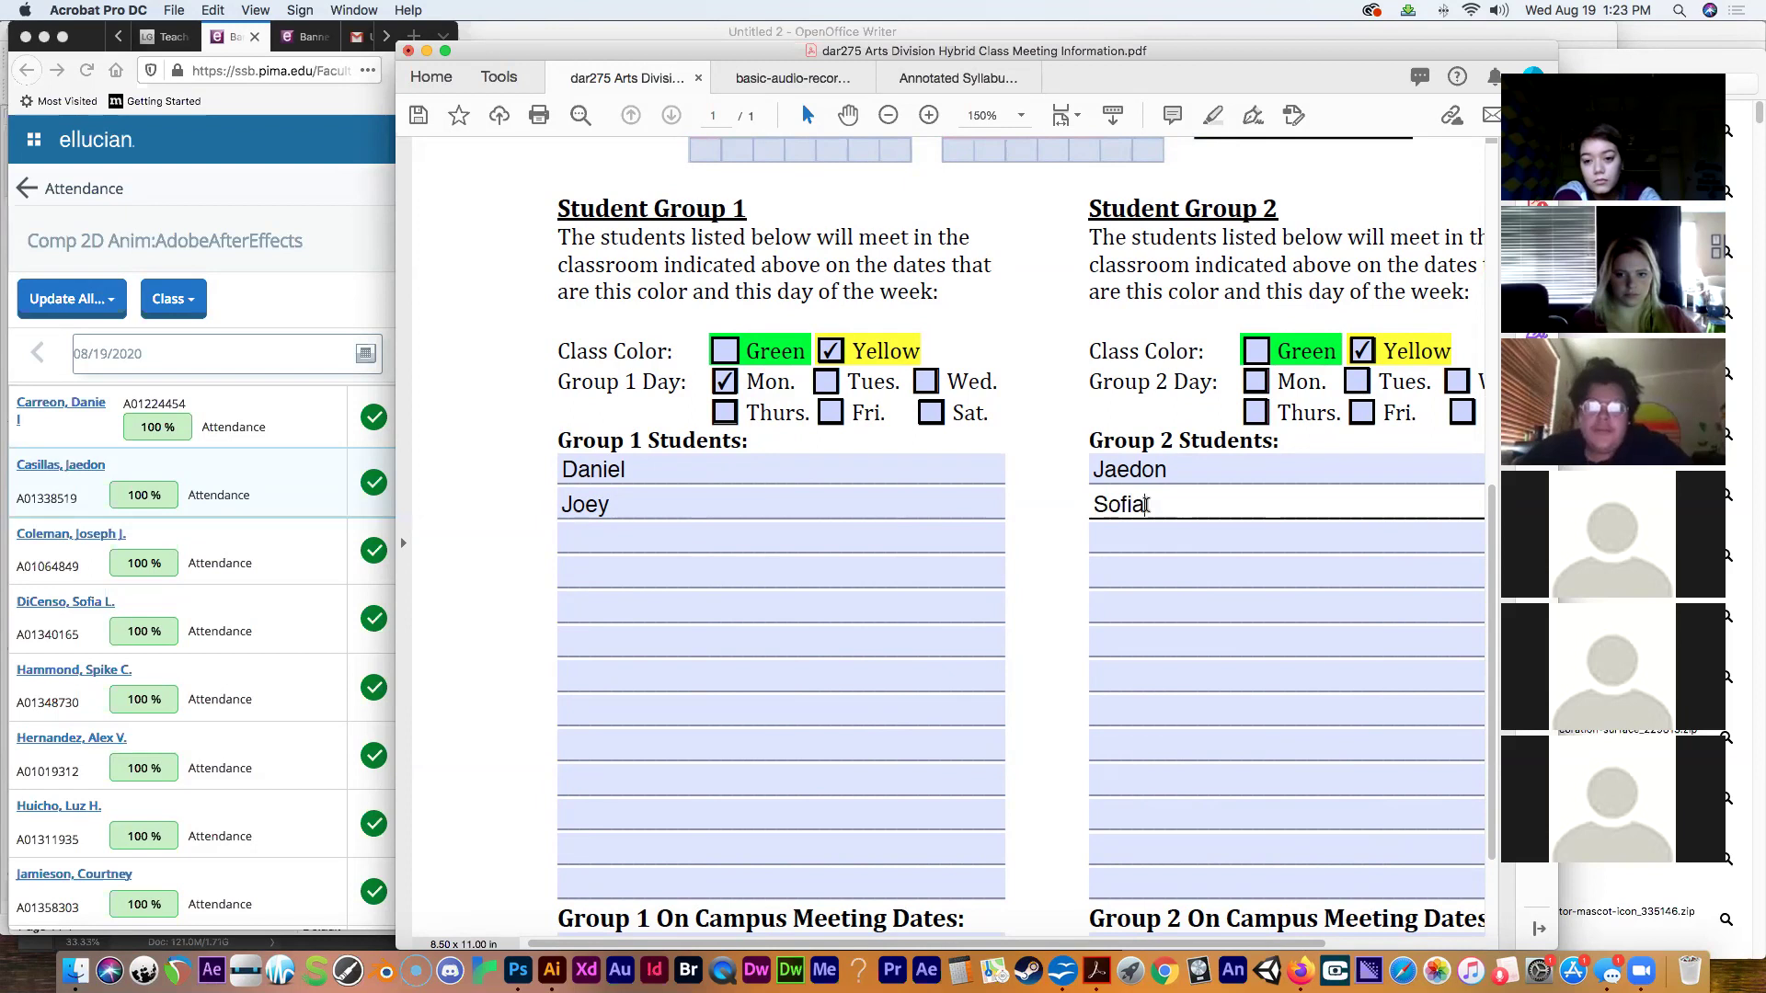
Type the third and fourth Group 1 students' first names from the roster.
click(641, 540)
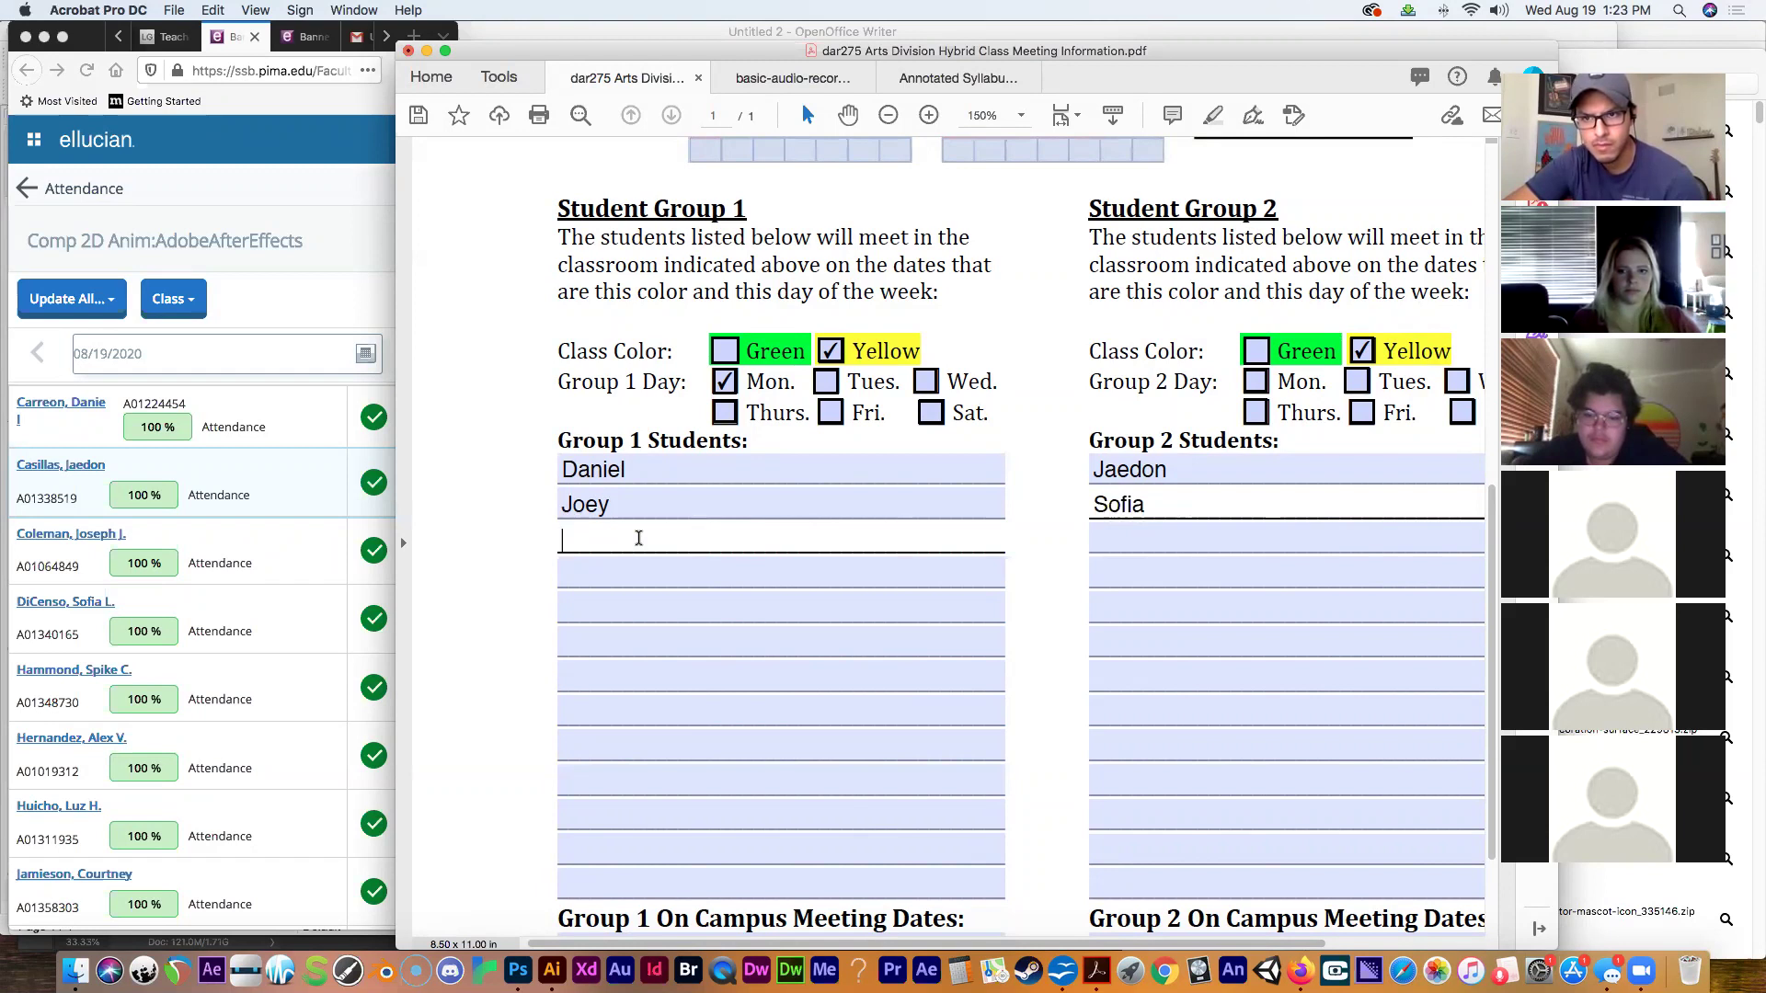
text(Sp)
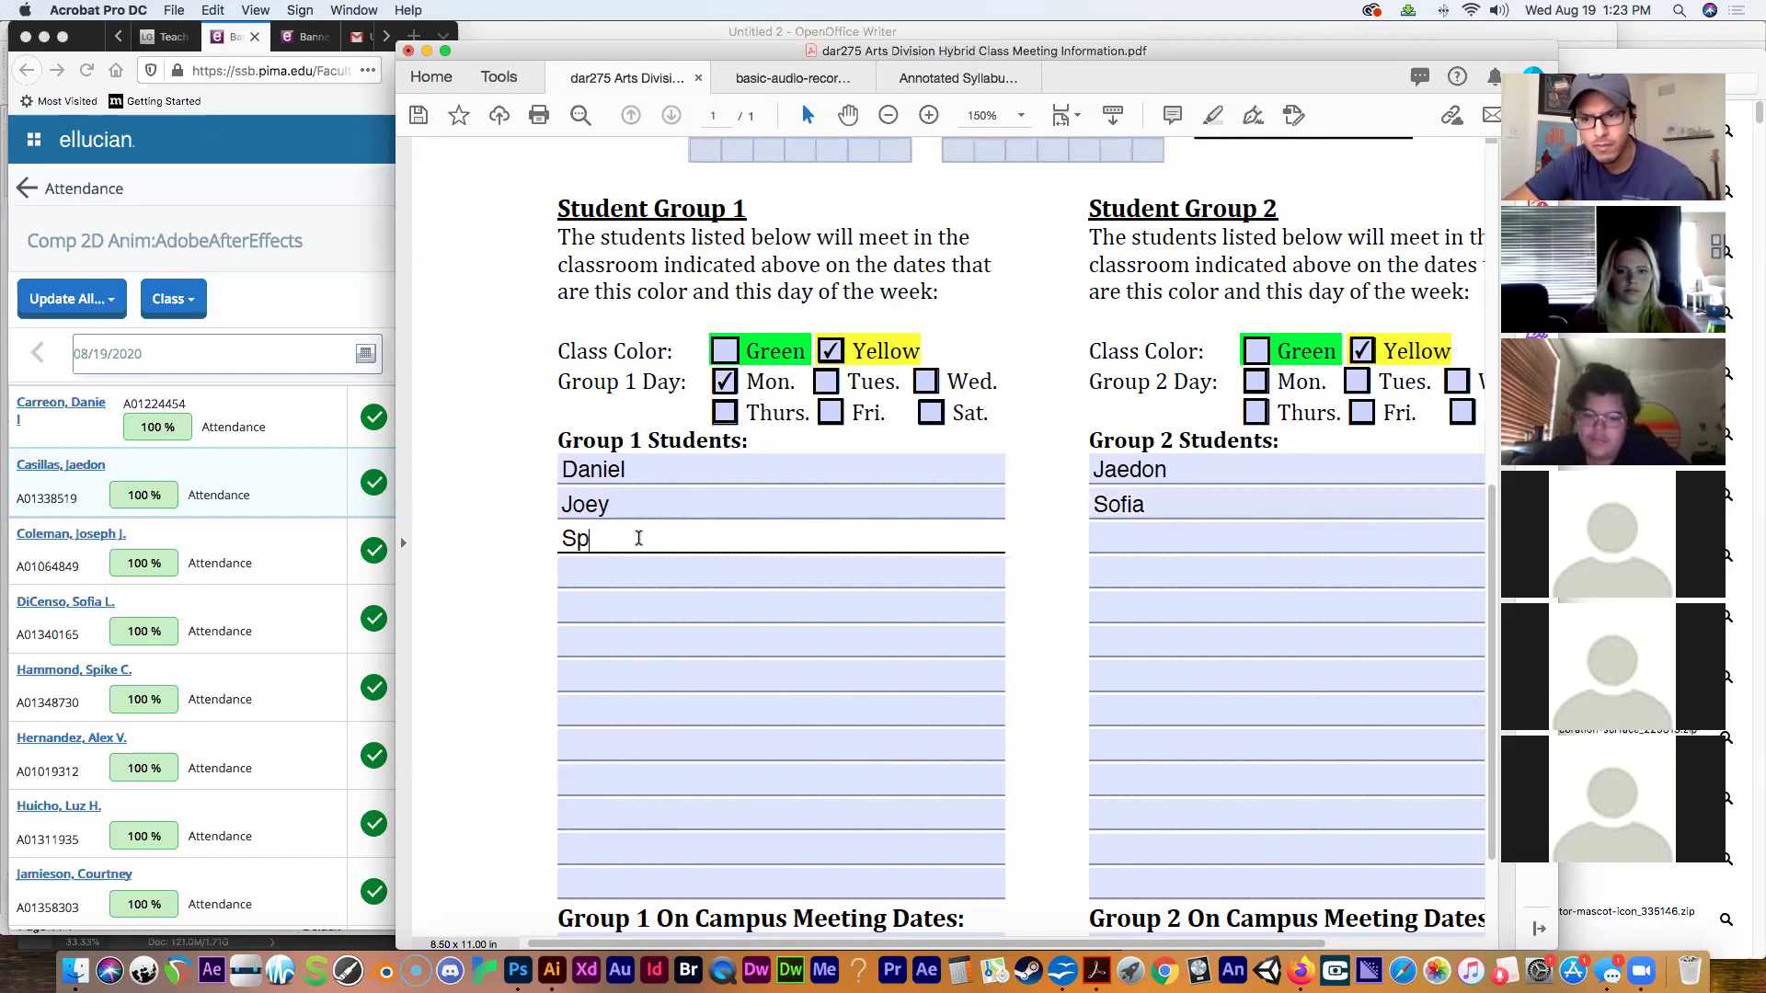
text(o)
key(BackSpace)
text(ike)
click(633, 570)
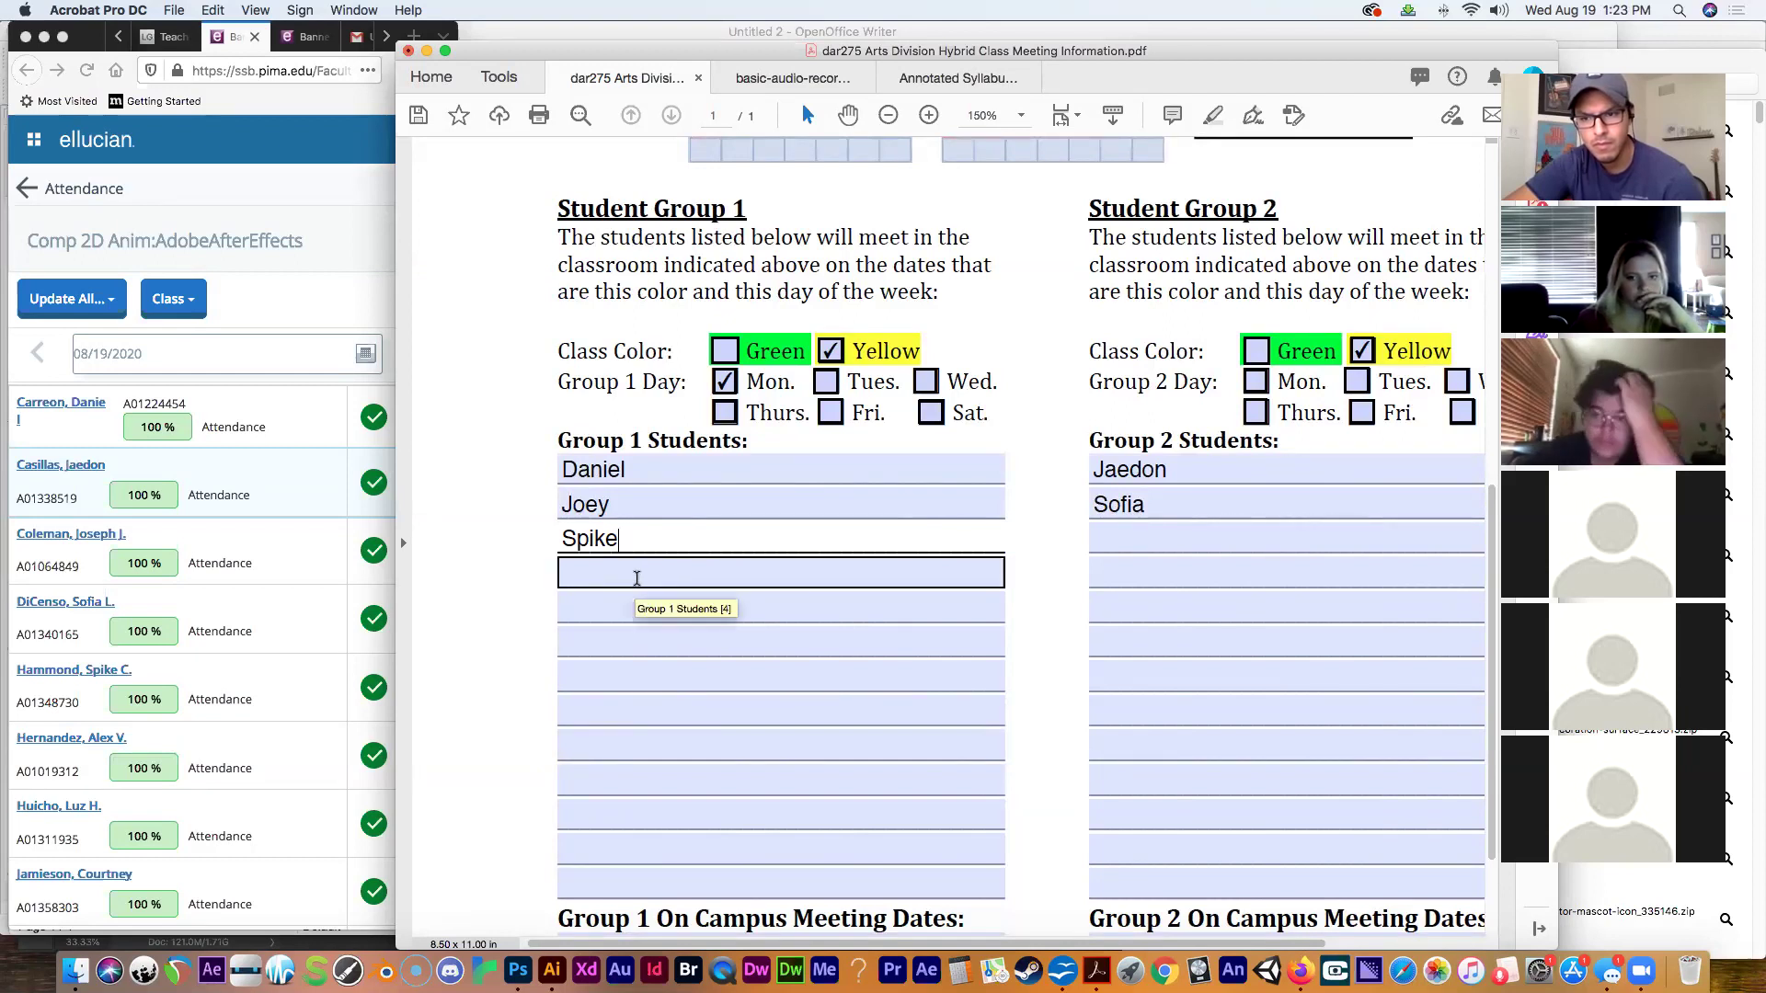
click(637, 577)
text(Alex)
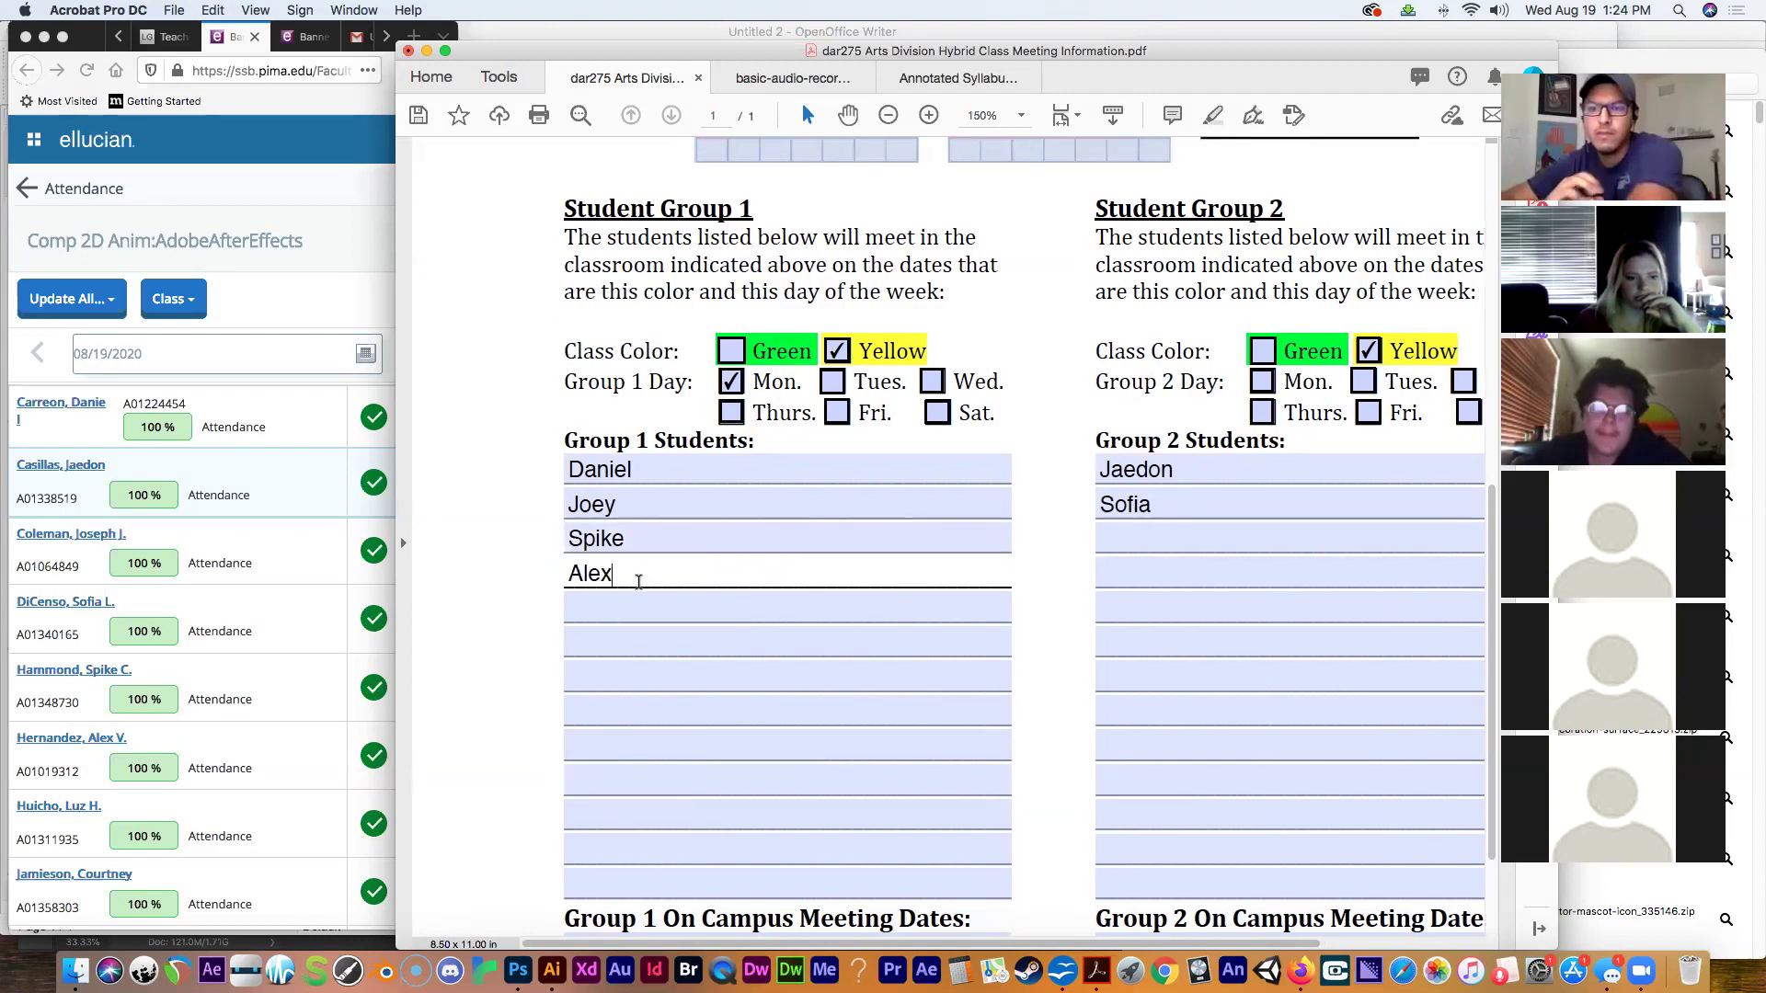
key(Tab)
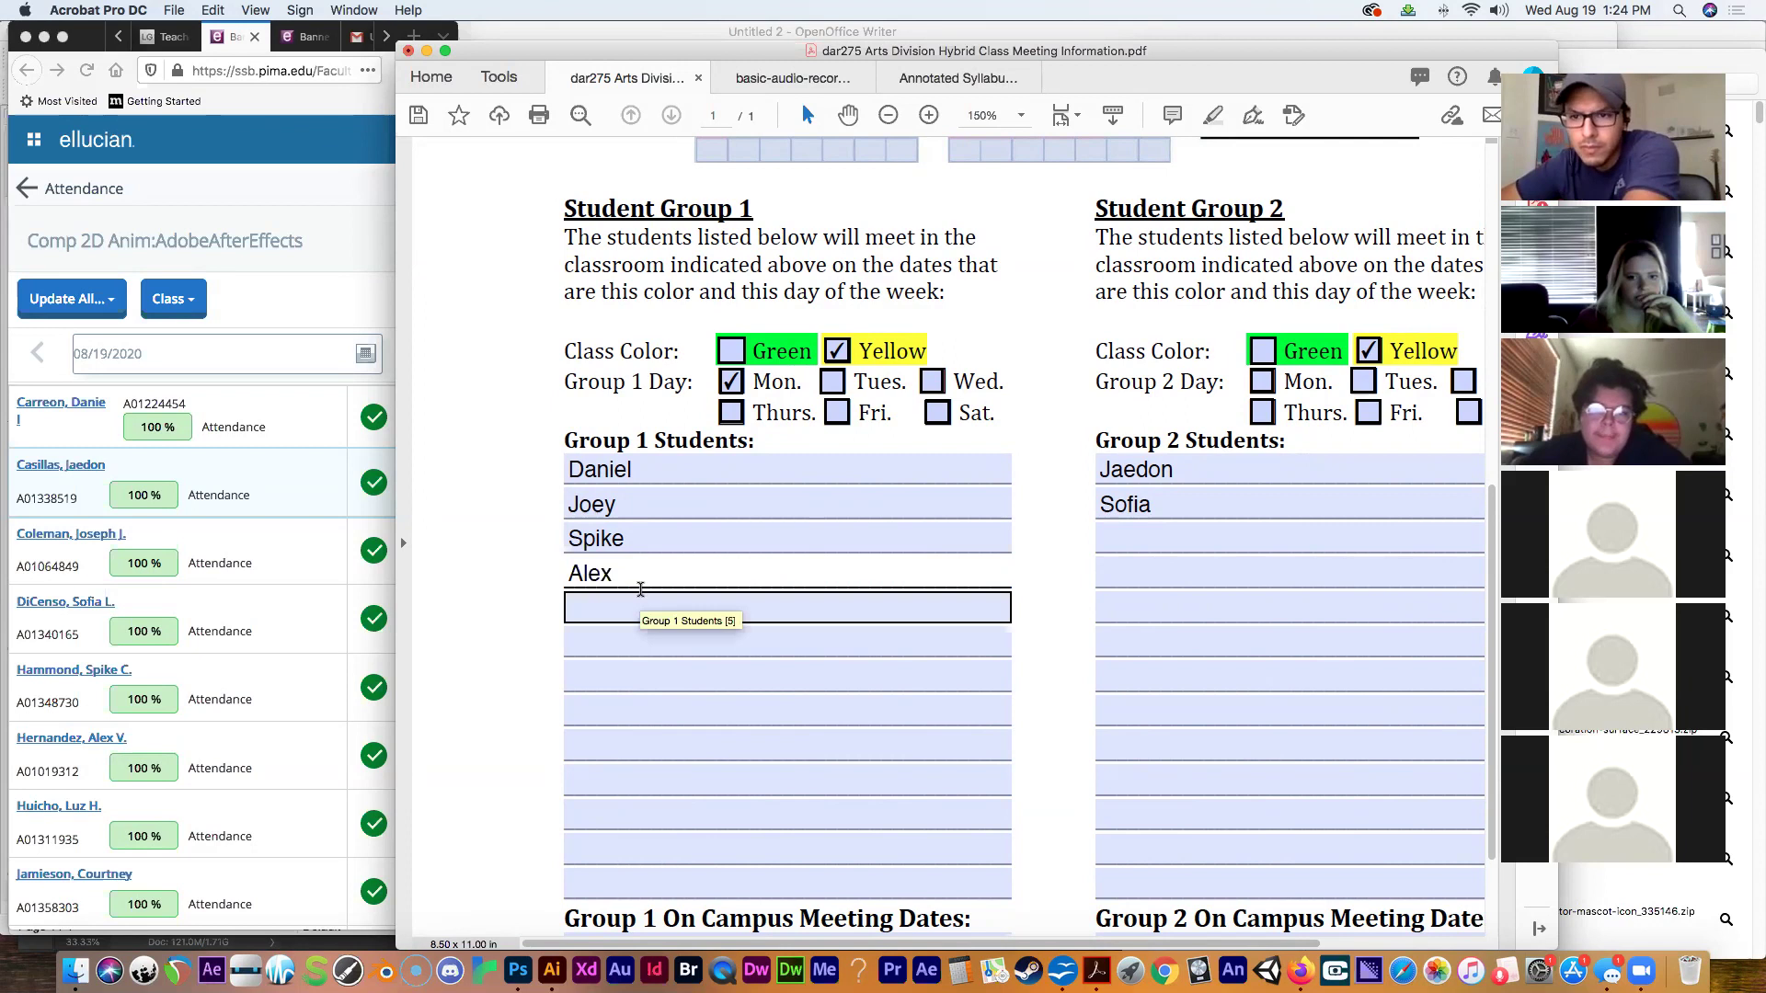
Start the third Group 2 student's name and enter the fifth Group 1 student's first name.
click(1113, 542)
text(Lu)
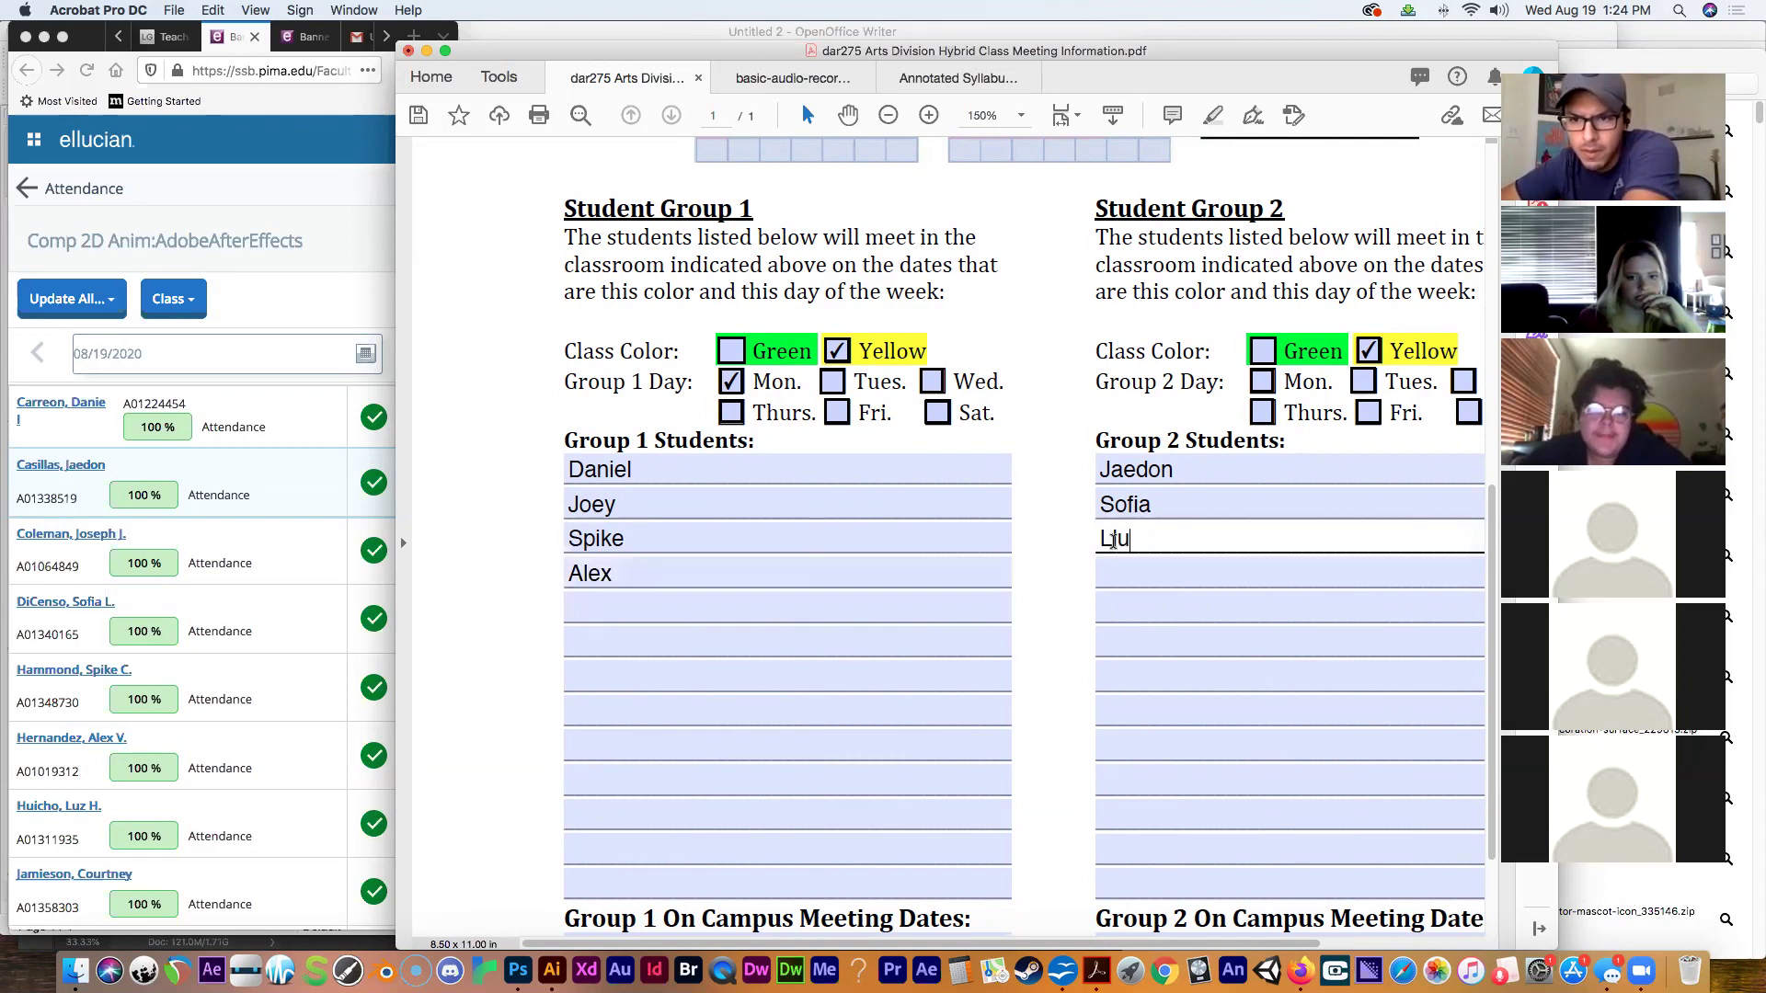
click(753, 672)
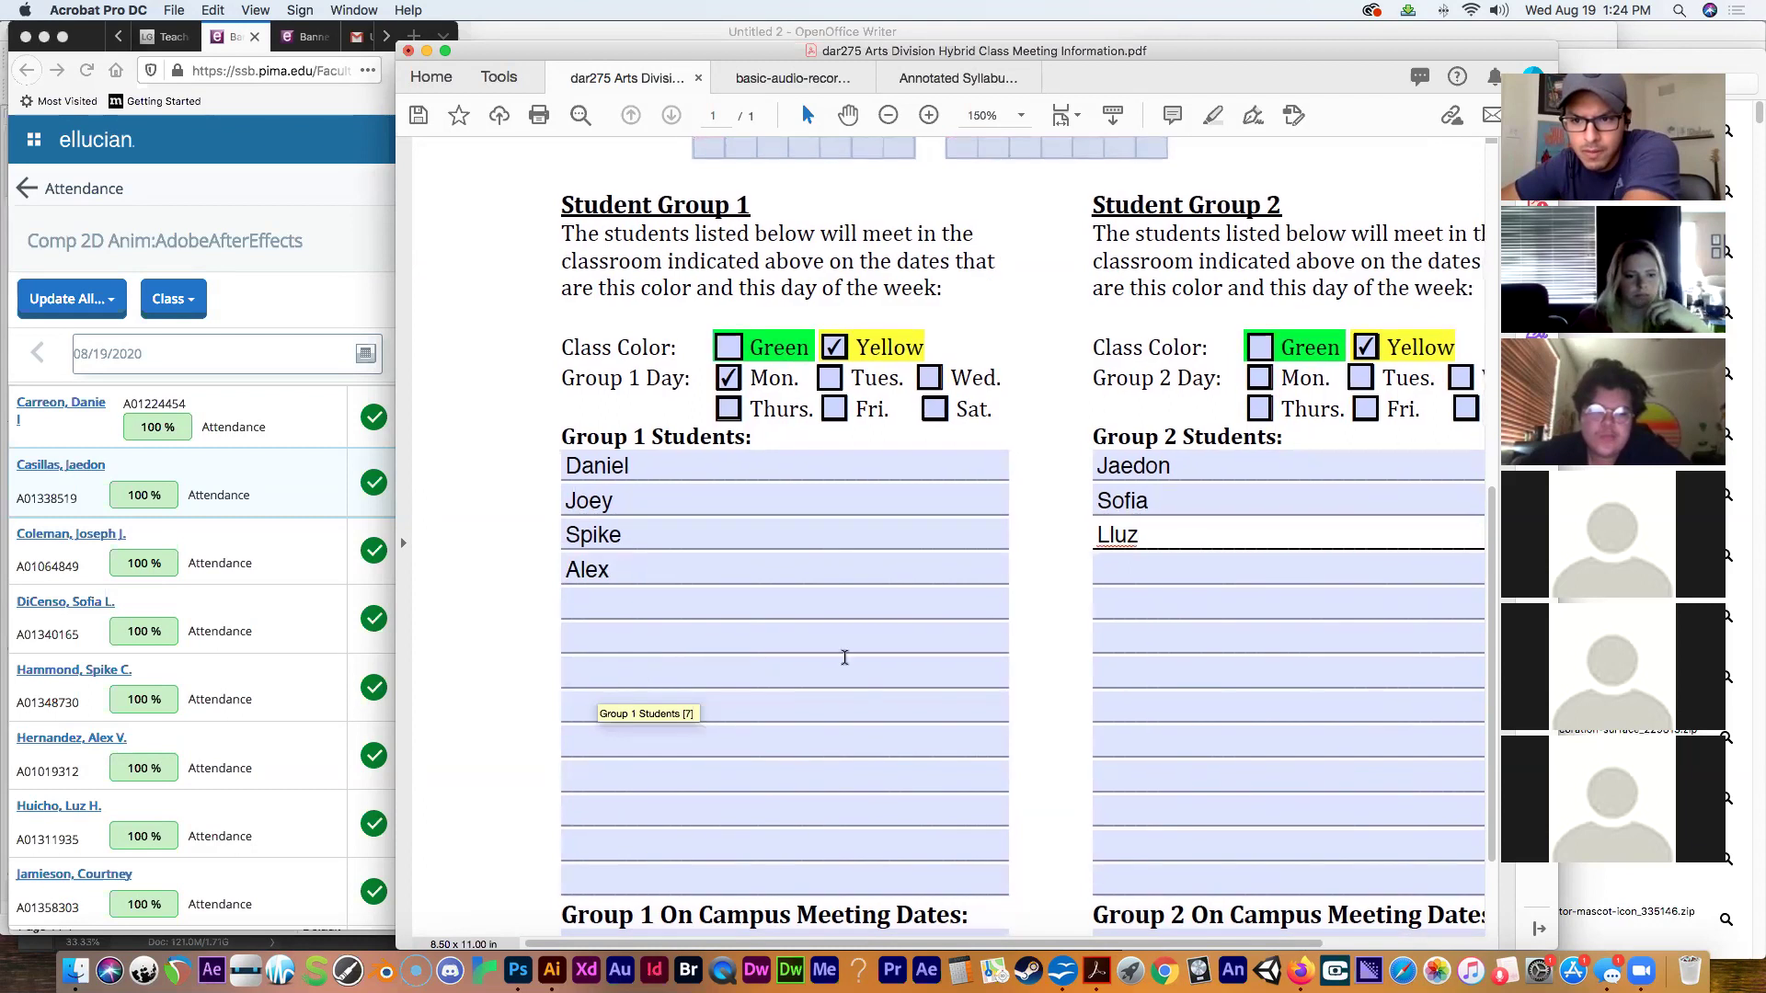
click(1106, 537)
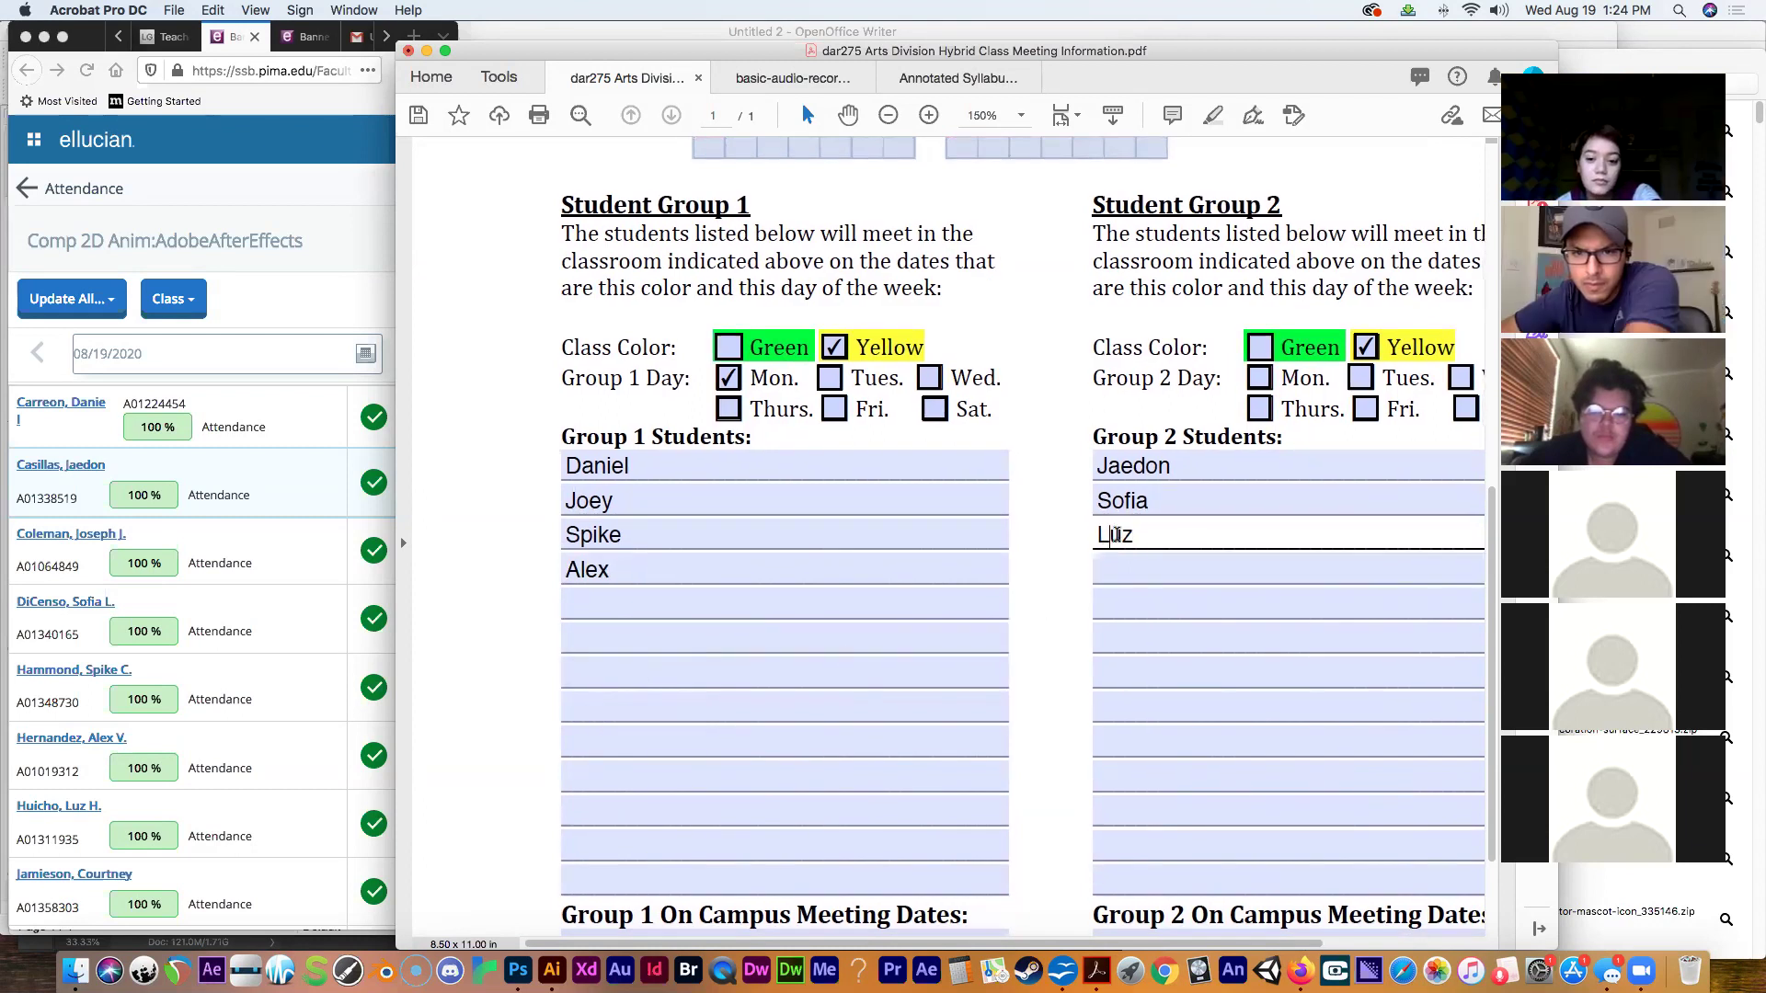
click(730, 613)
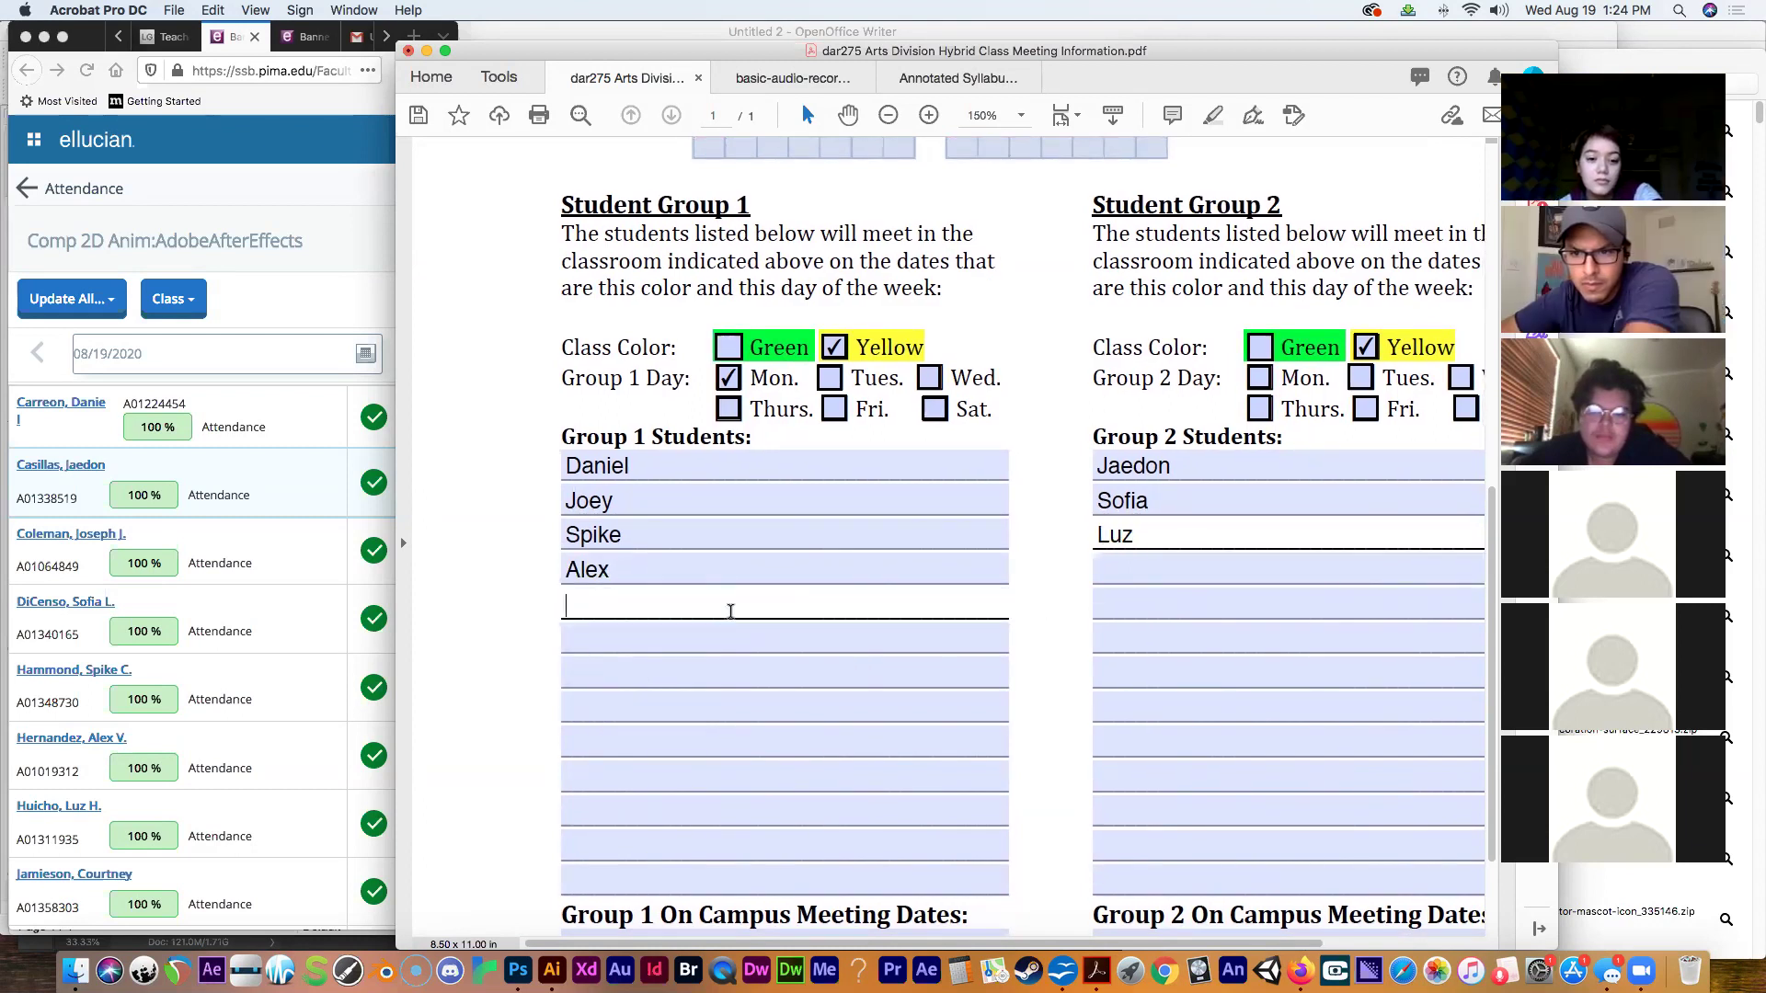
text(Courtney)
click(392, 655)
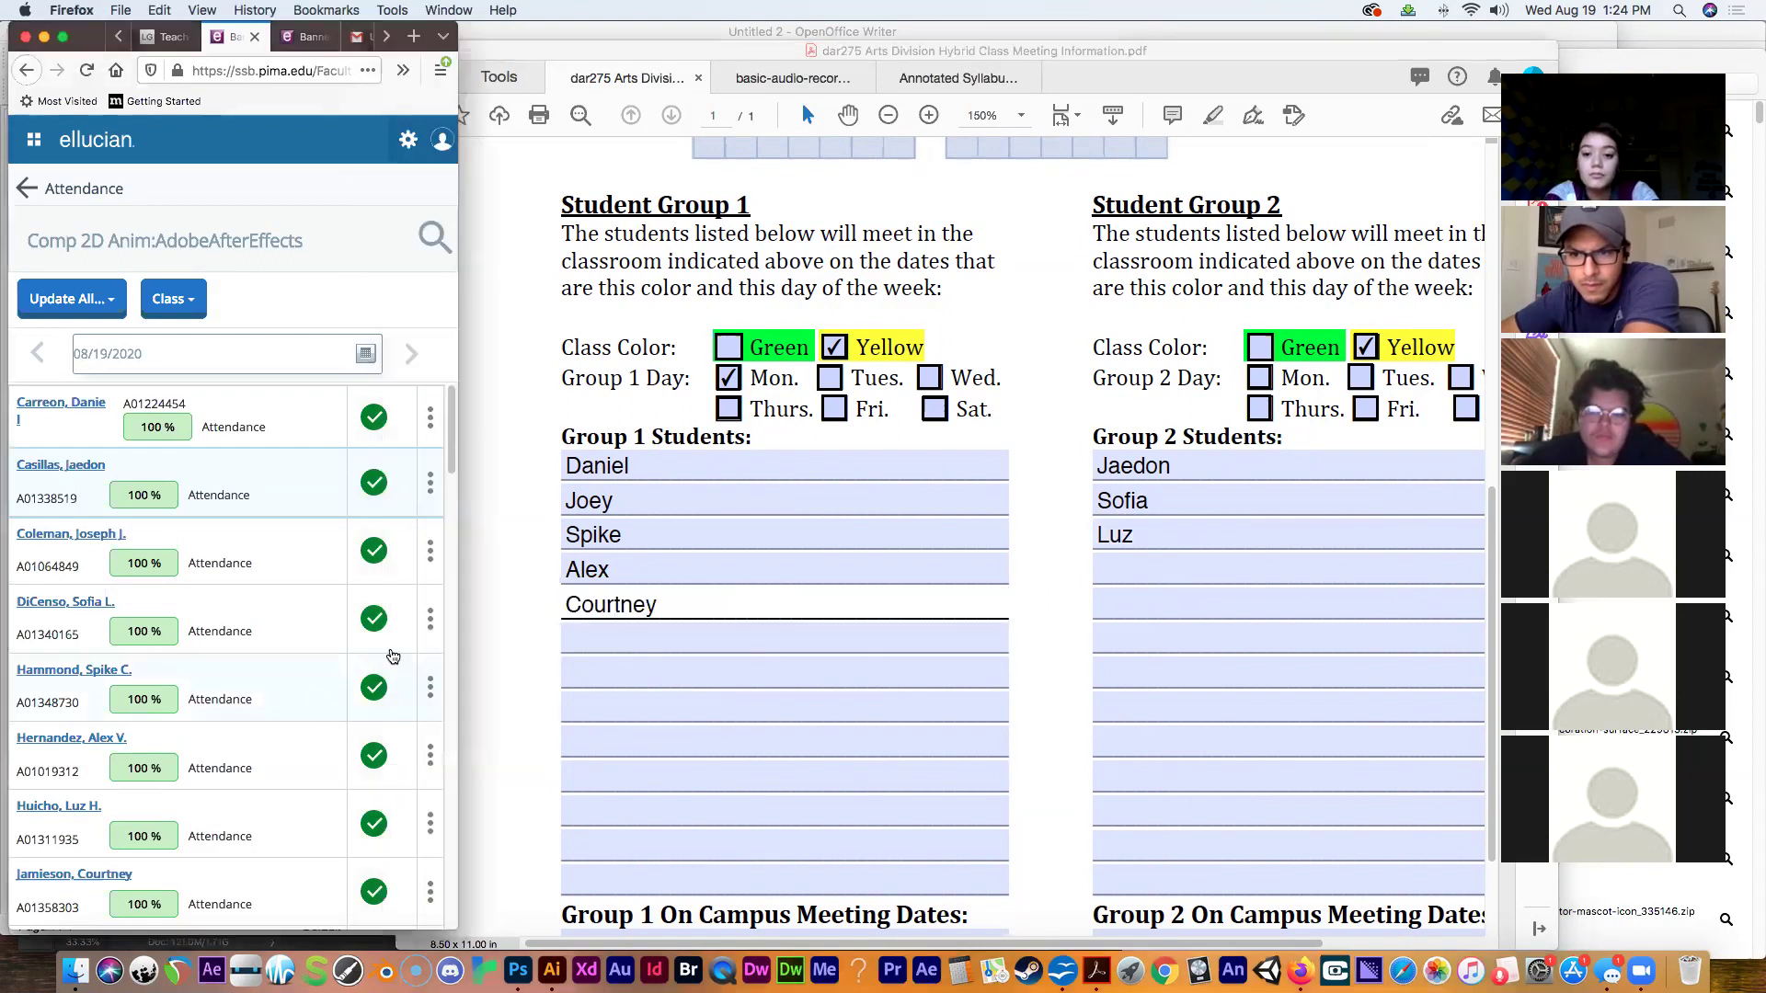
Enter the sixth, seventh and eighth Group 1 students' first names.
drag(451, 469, 451, 515)
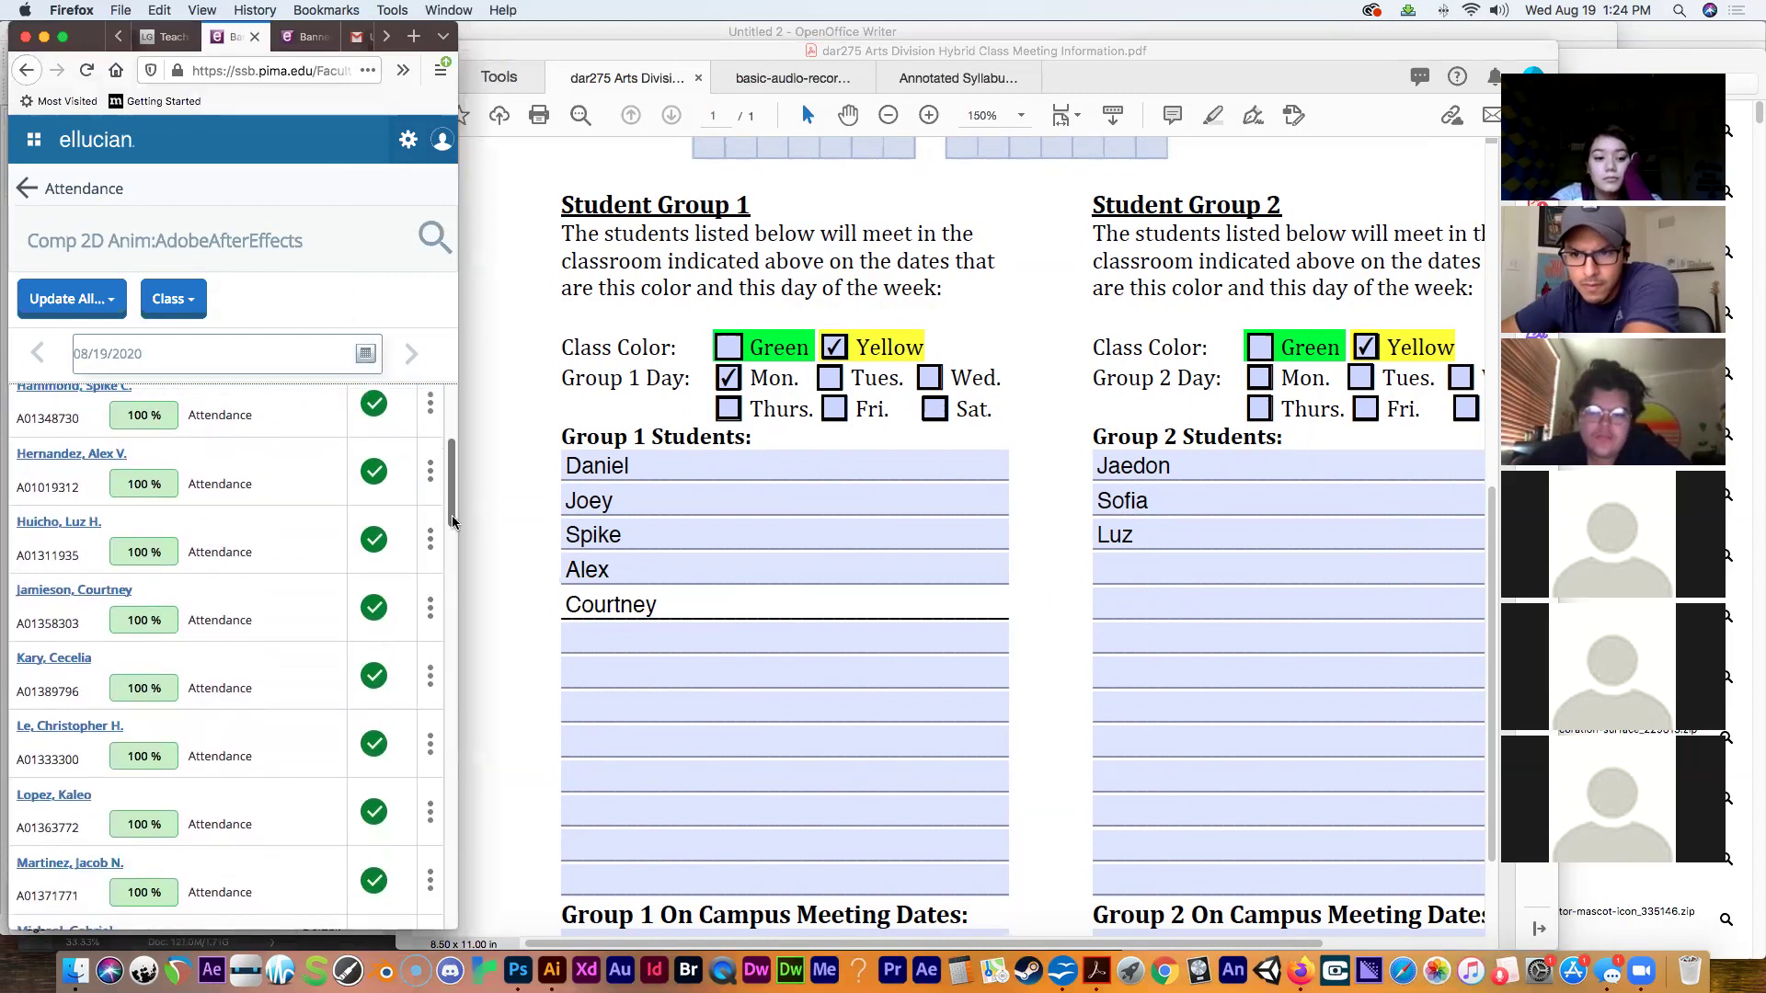
click(1109, 587)
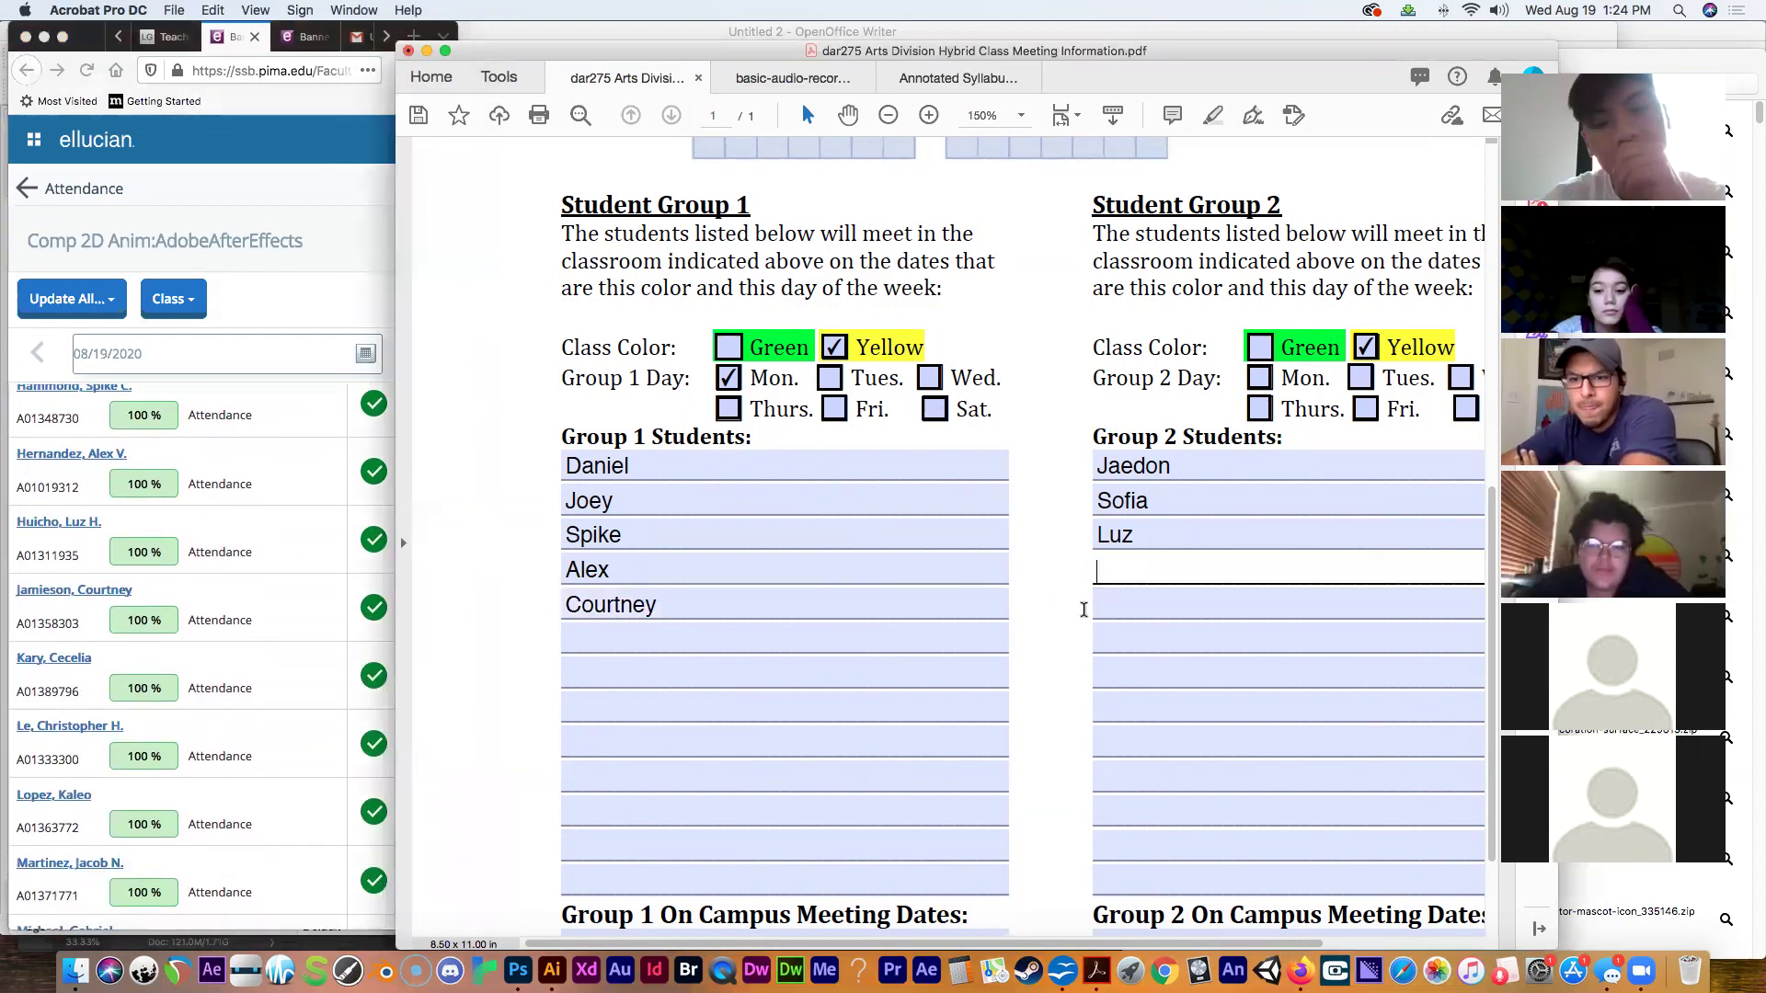
click(735, 641)
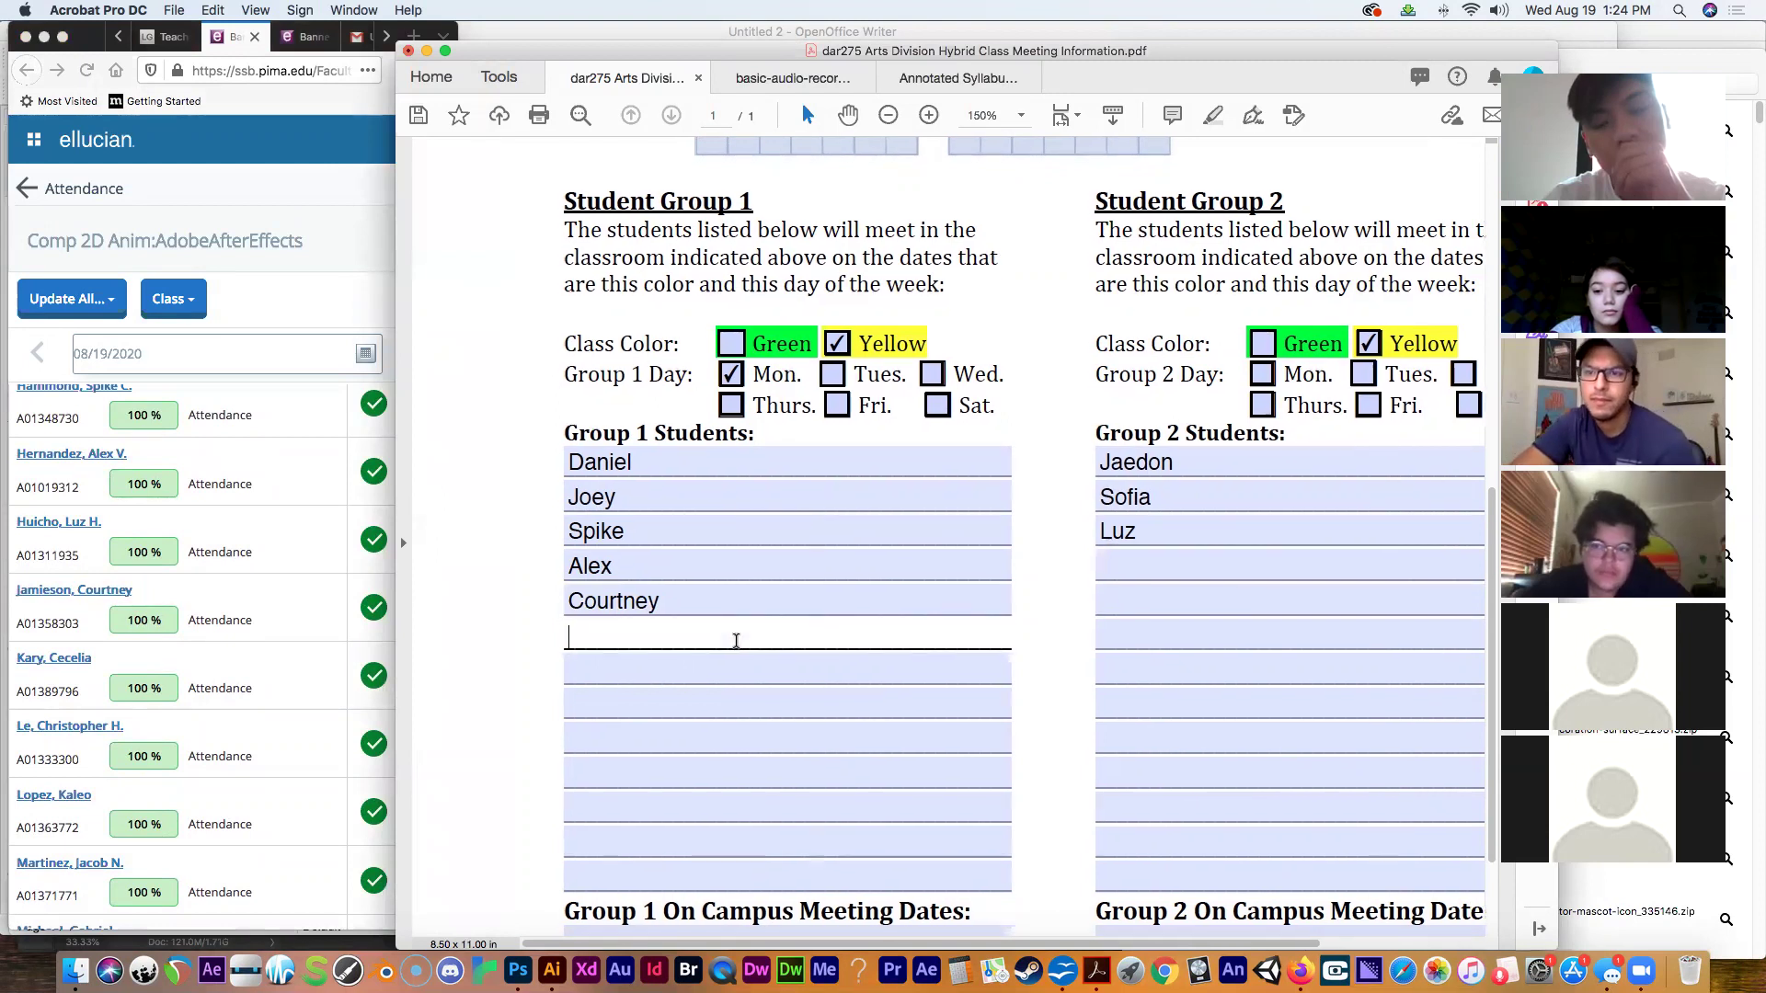
text(CeCe)
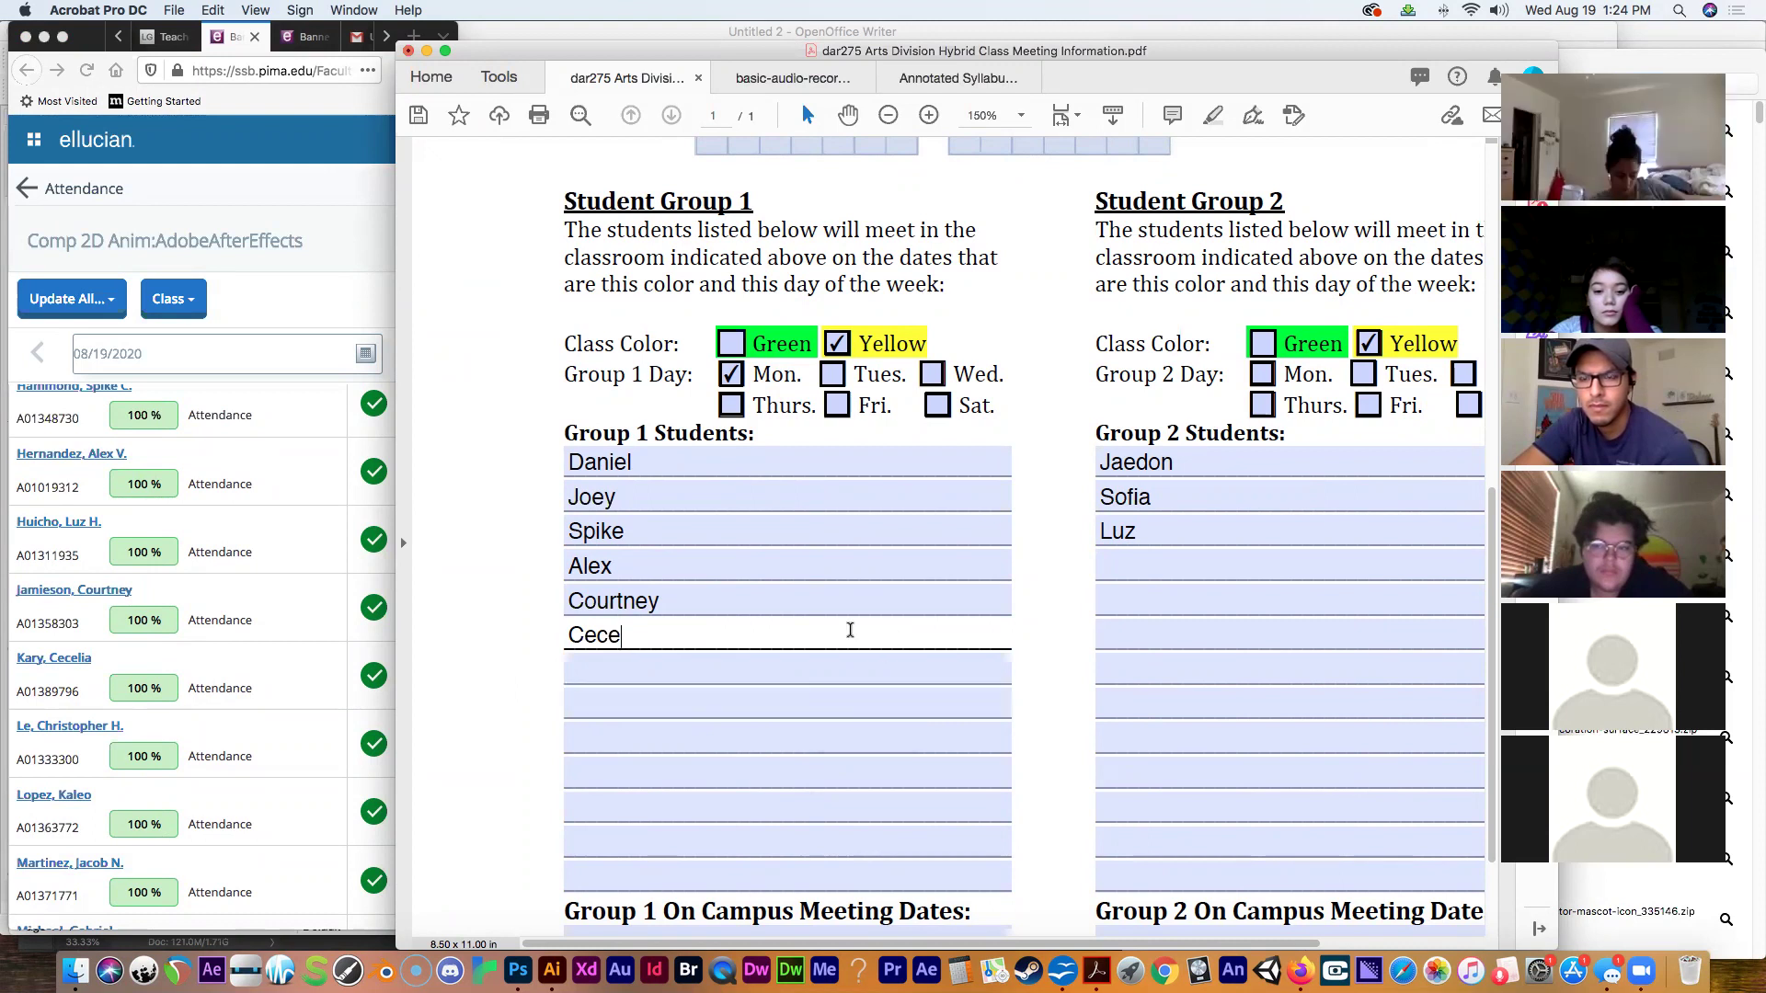
click(734, 669)
text(Chris)
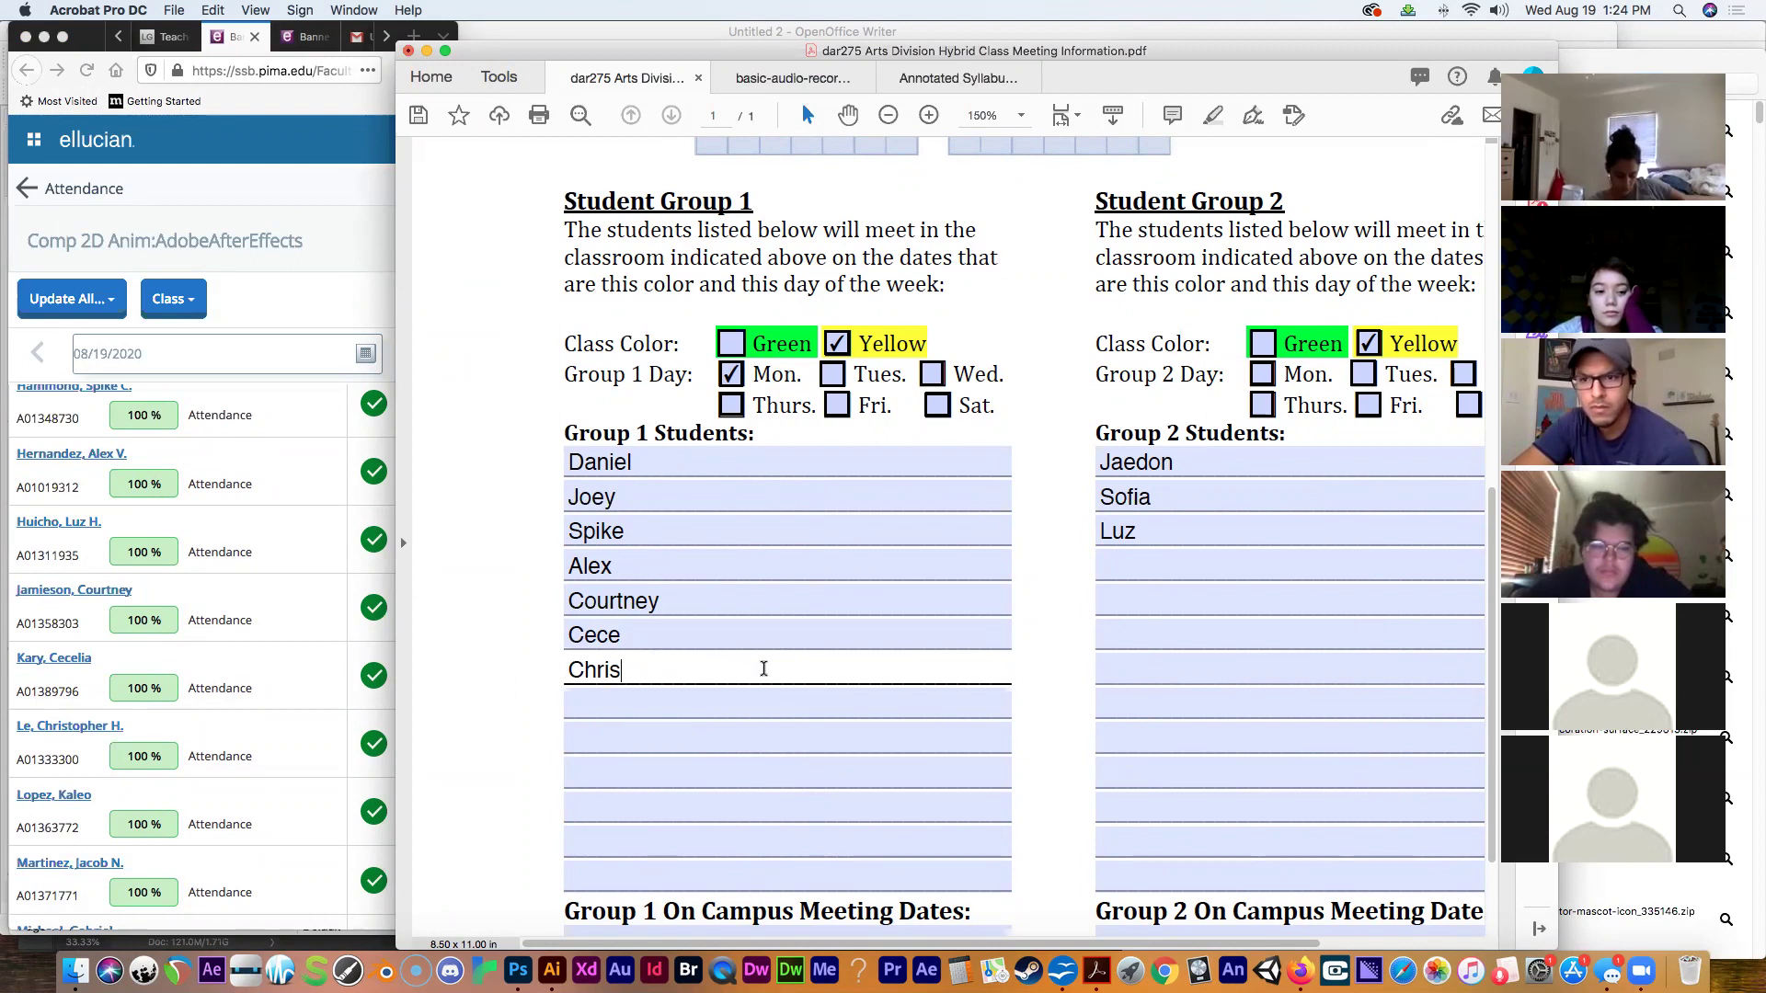
click(691, 699)
text(Kaleo)
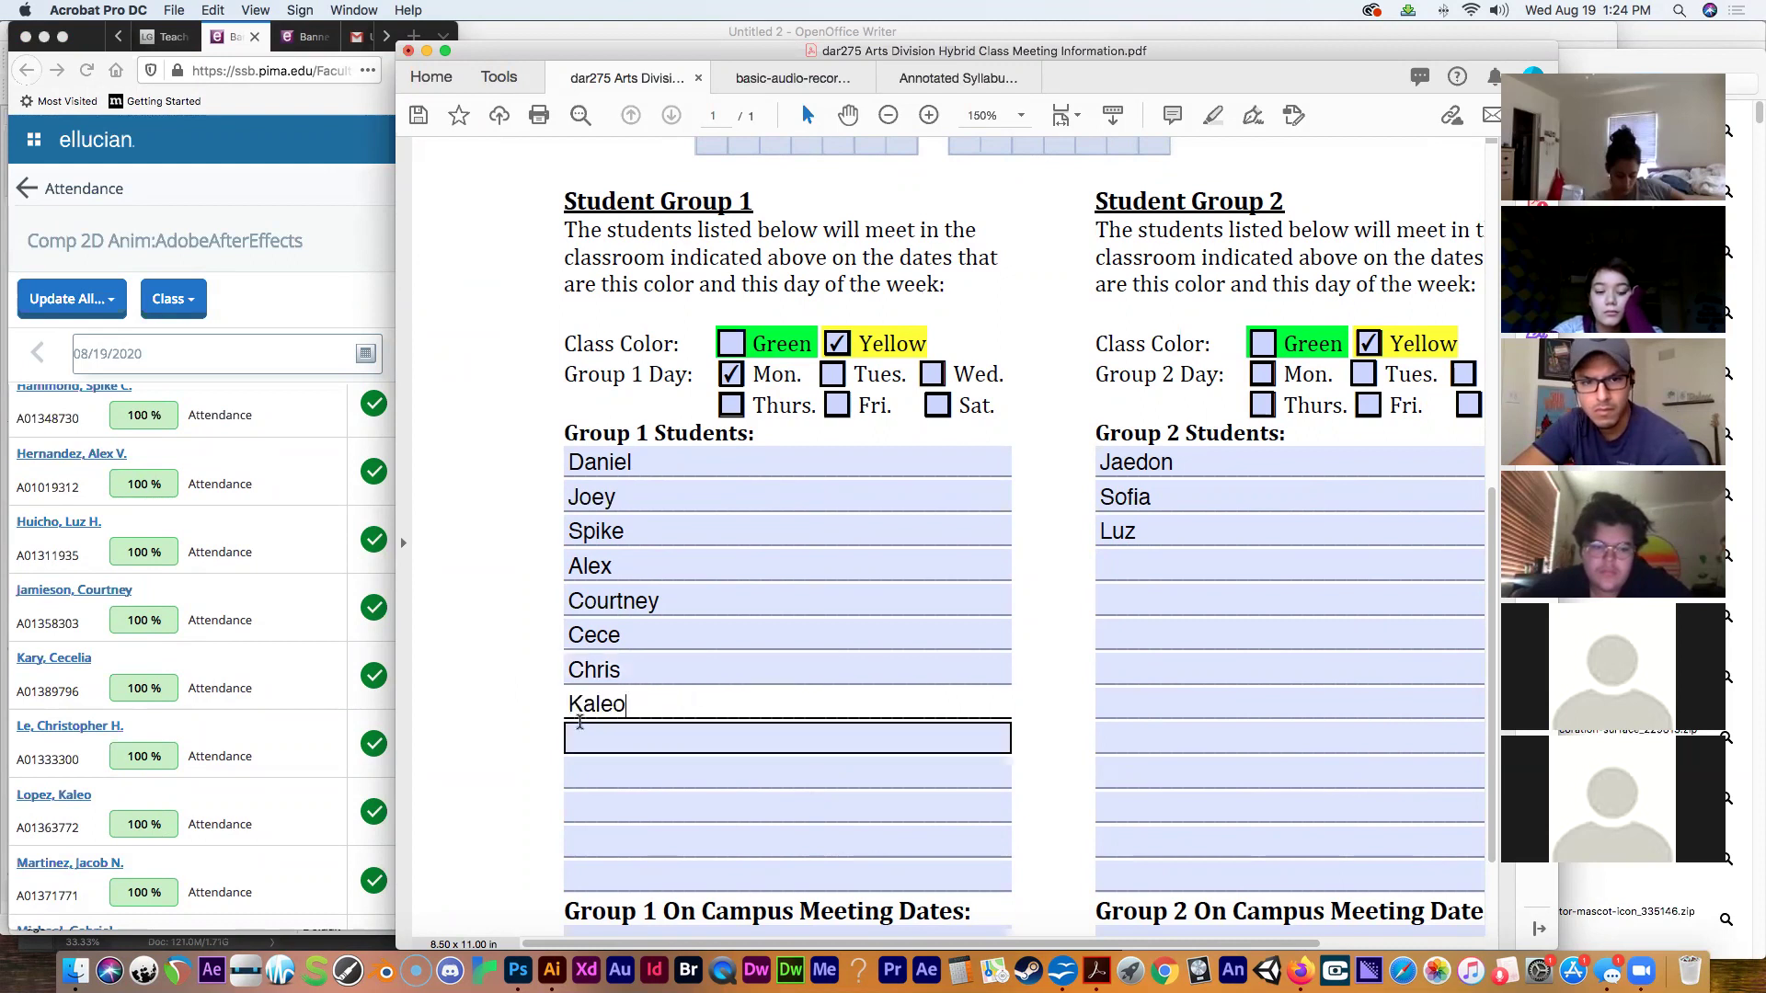
Type the fourth and fifth Group 2 students' first names from the roster.
click(345, 656)
scroll(451, 489, down, 3)
click(1120, 571)
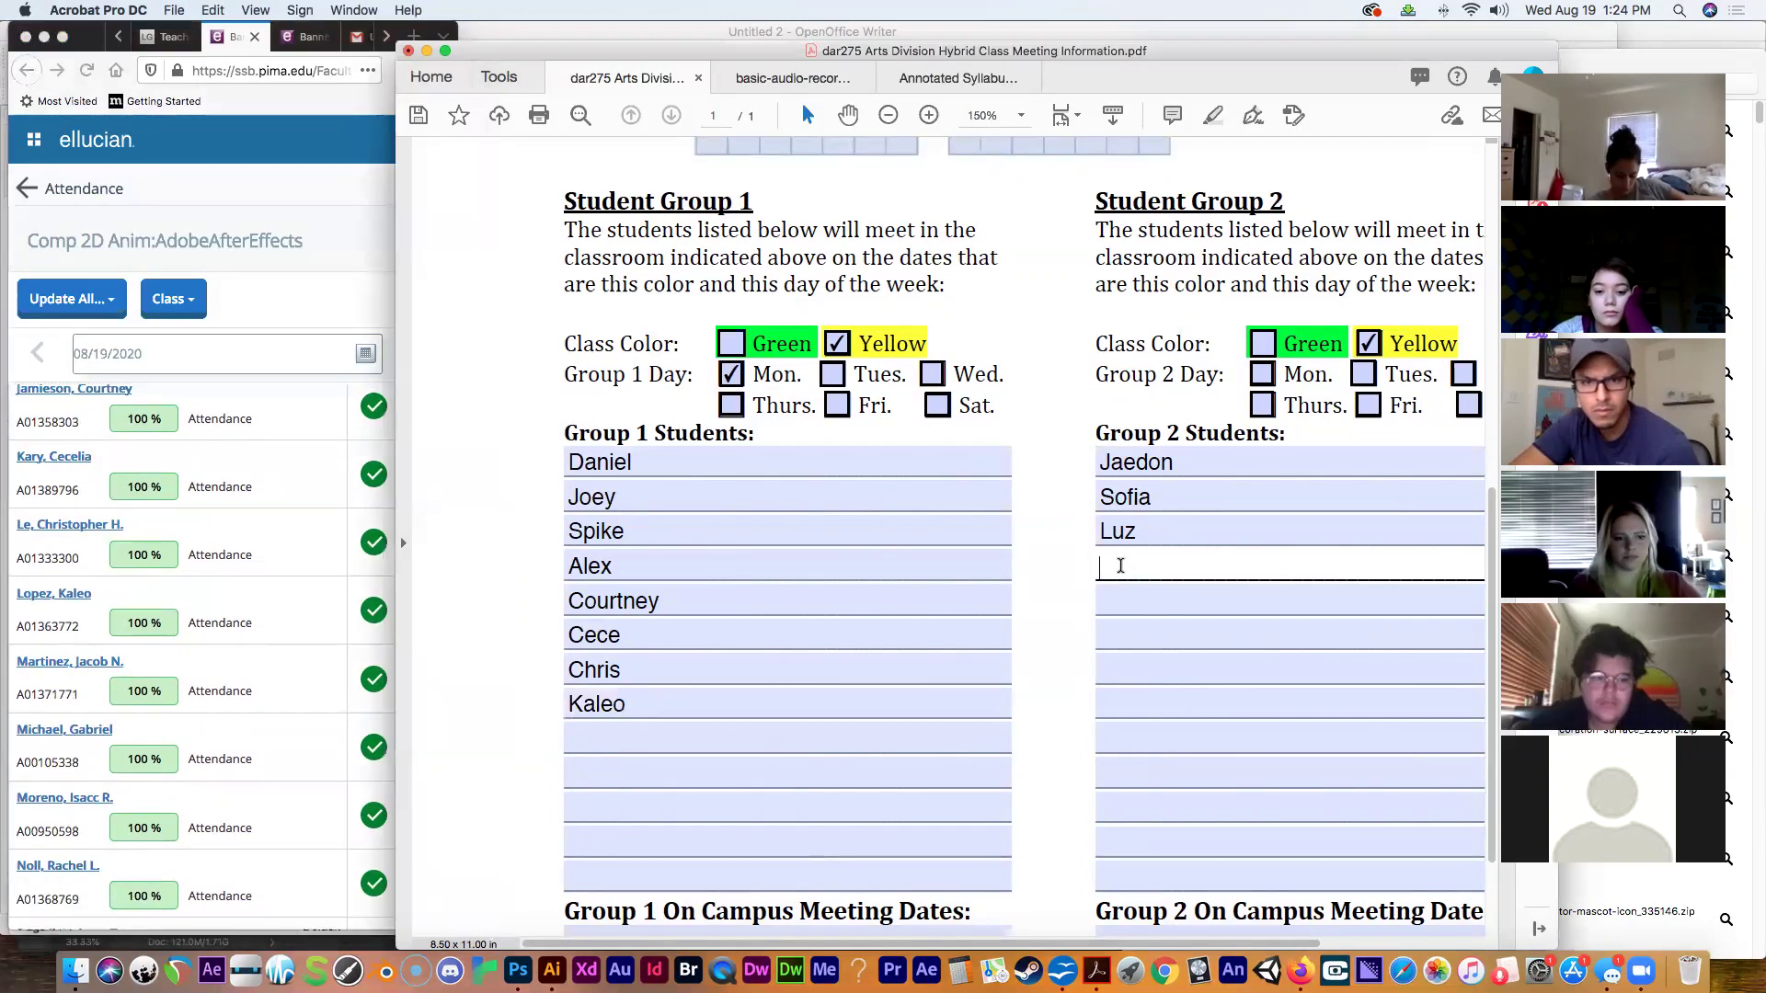
text(Jacob)
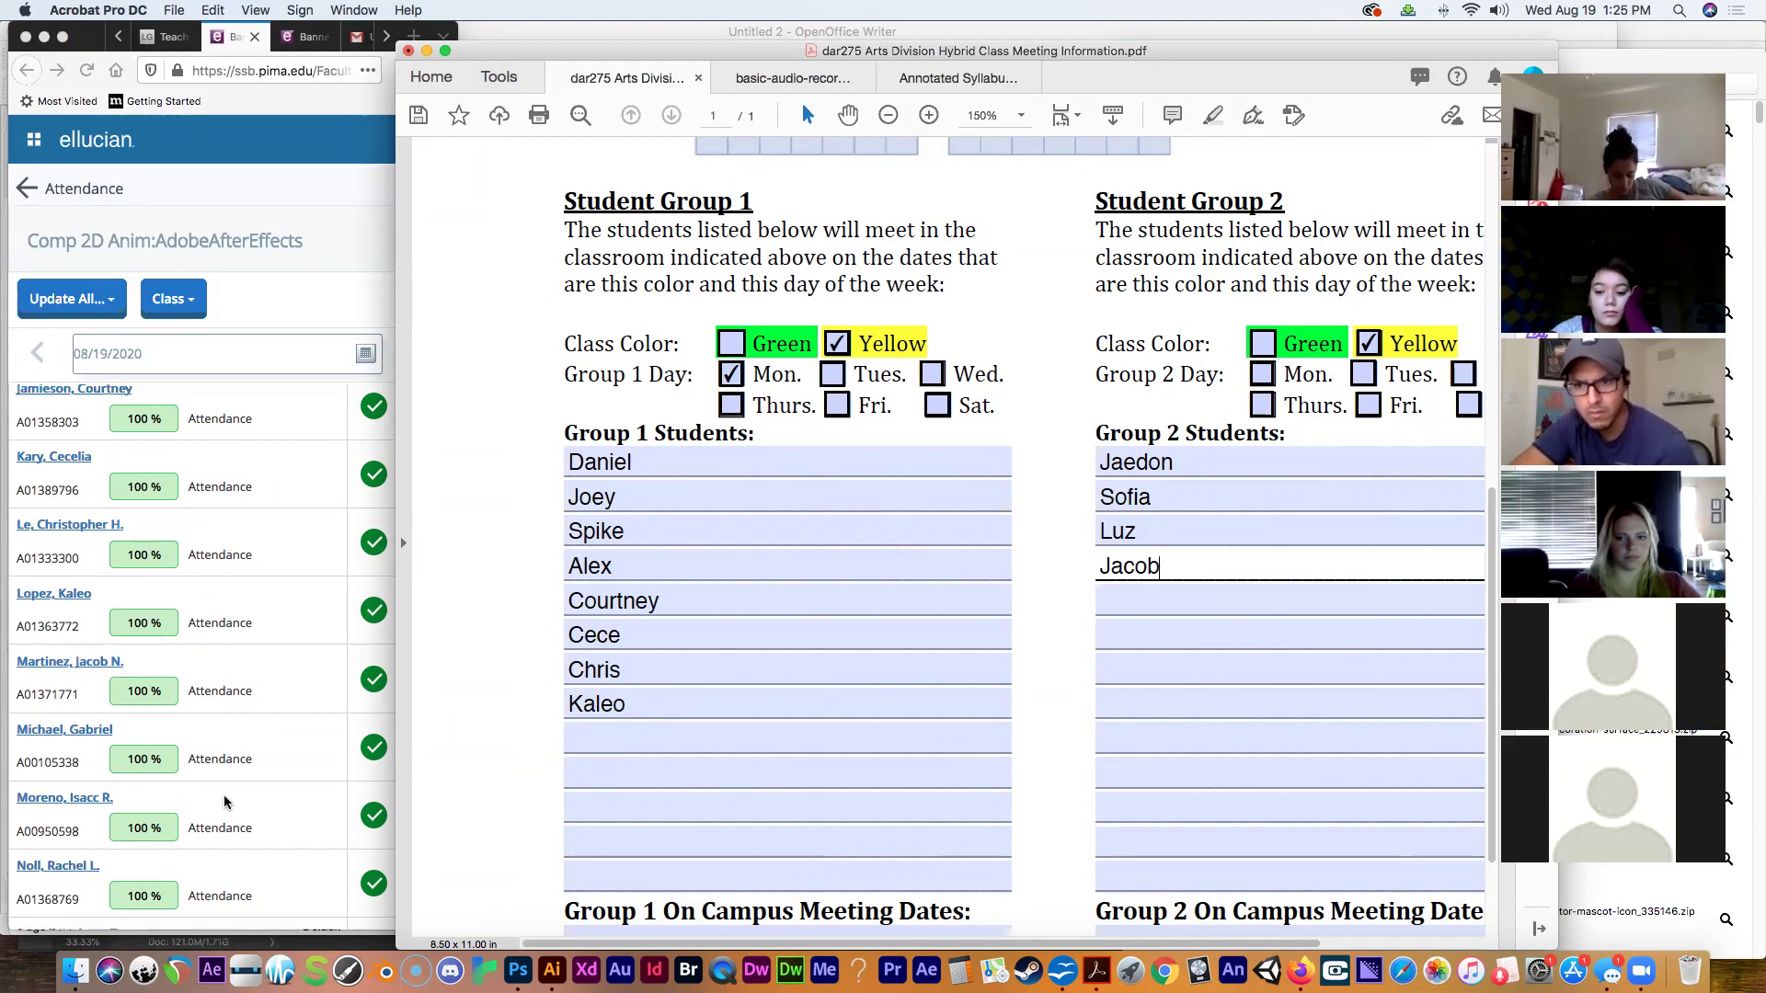
click(1203, 605)
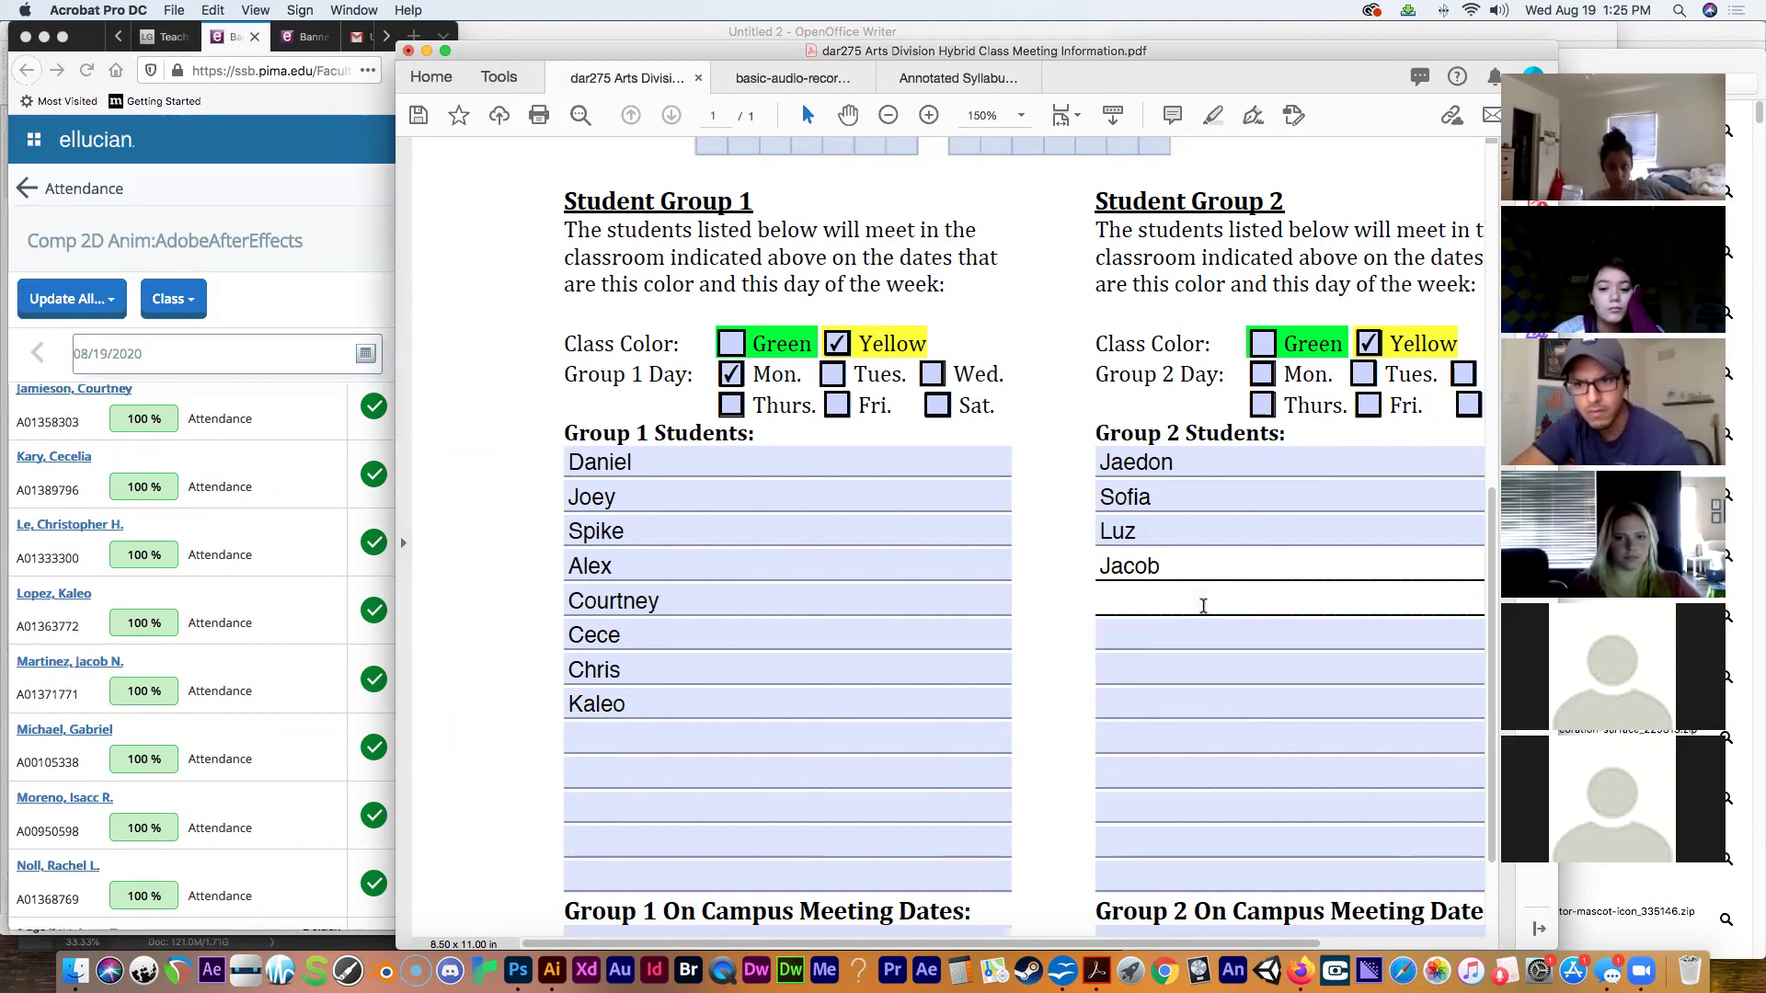
text(Isacc)
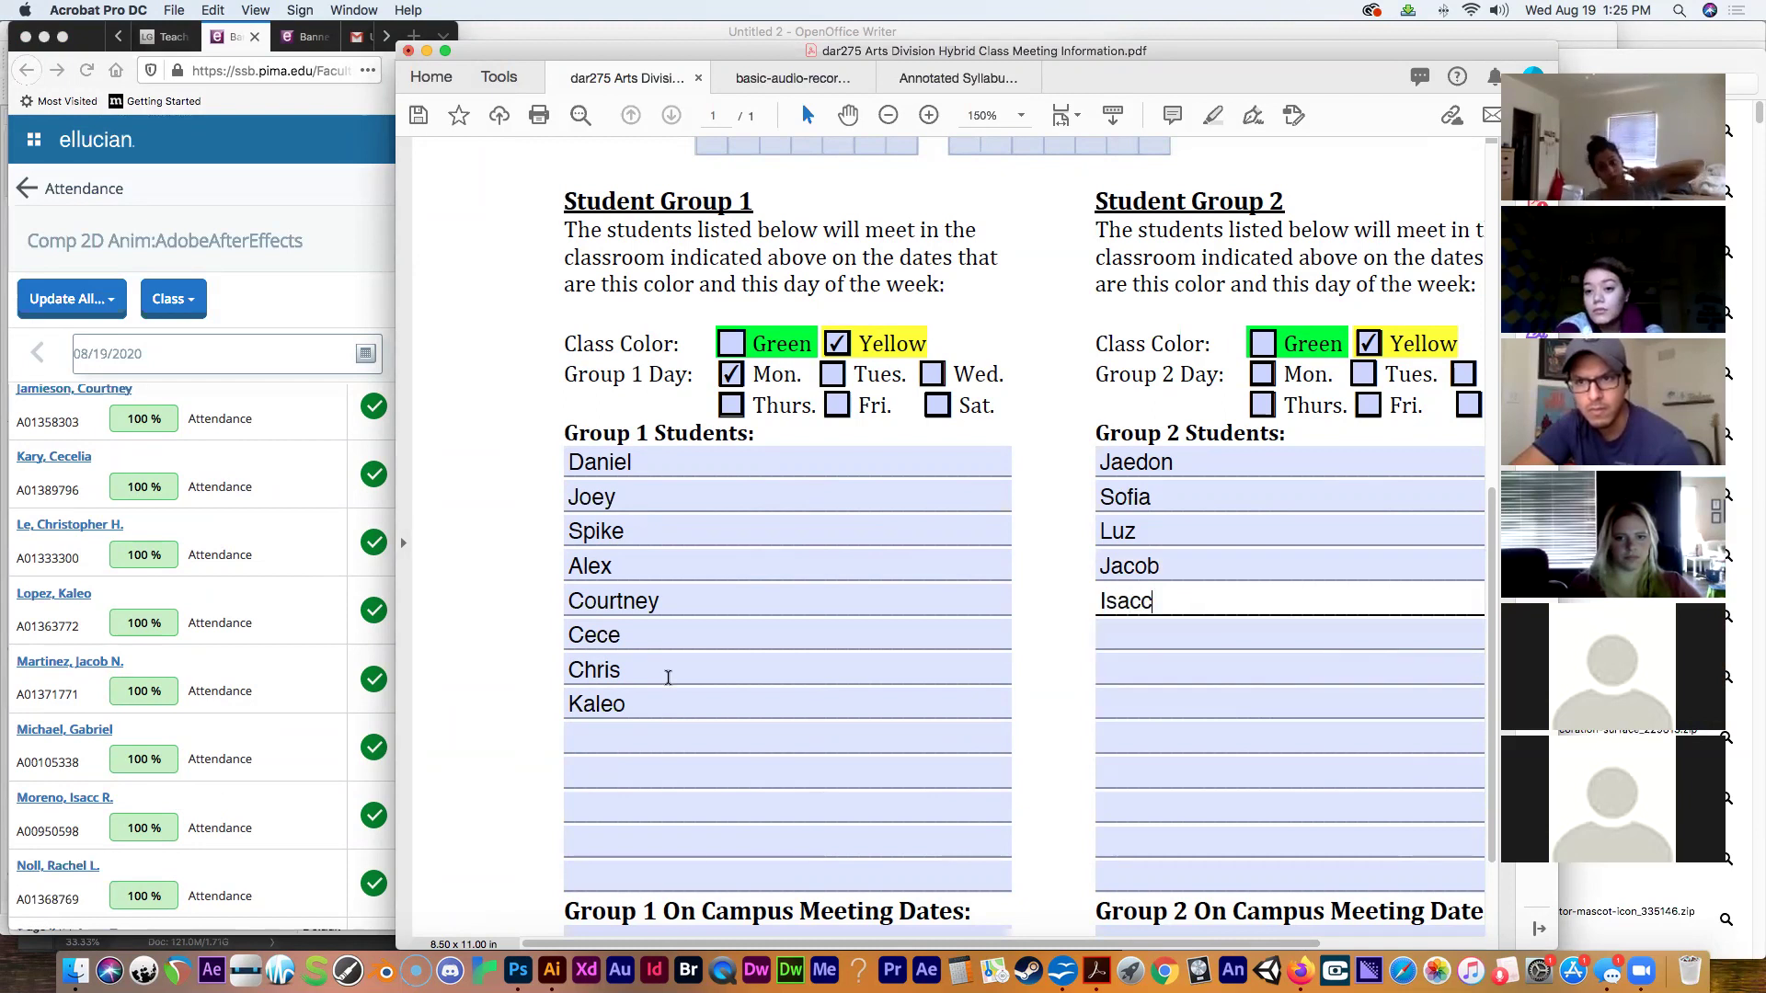
Fill the next three empty Group 2 rows with students' first names from the roster.
scroll(670, 678, up, 3)
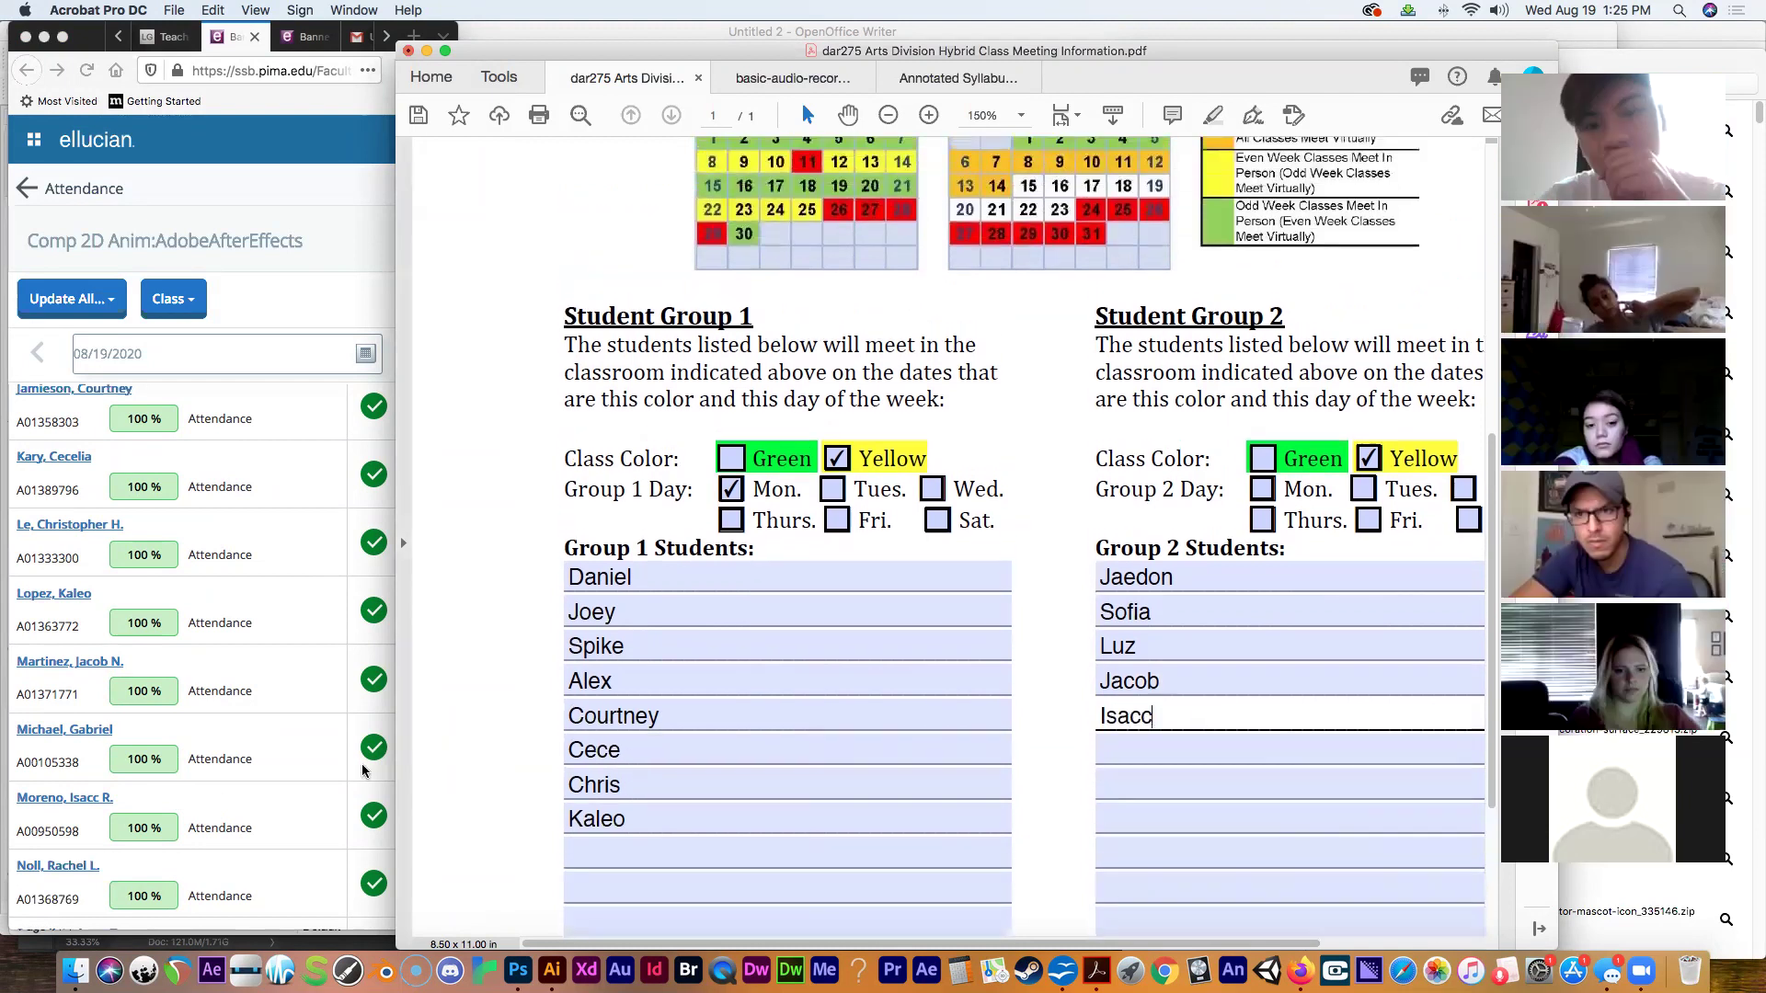
click(333, 685)
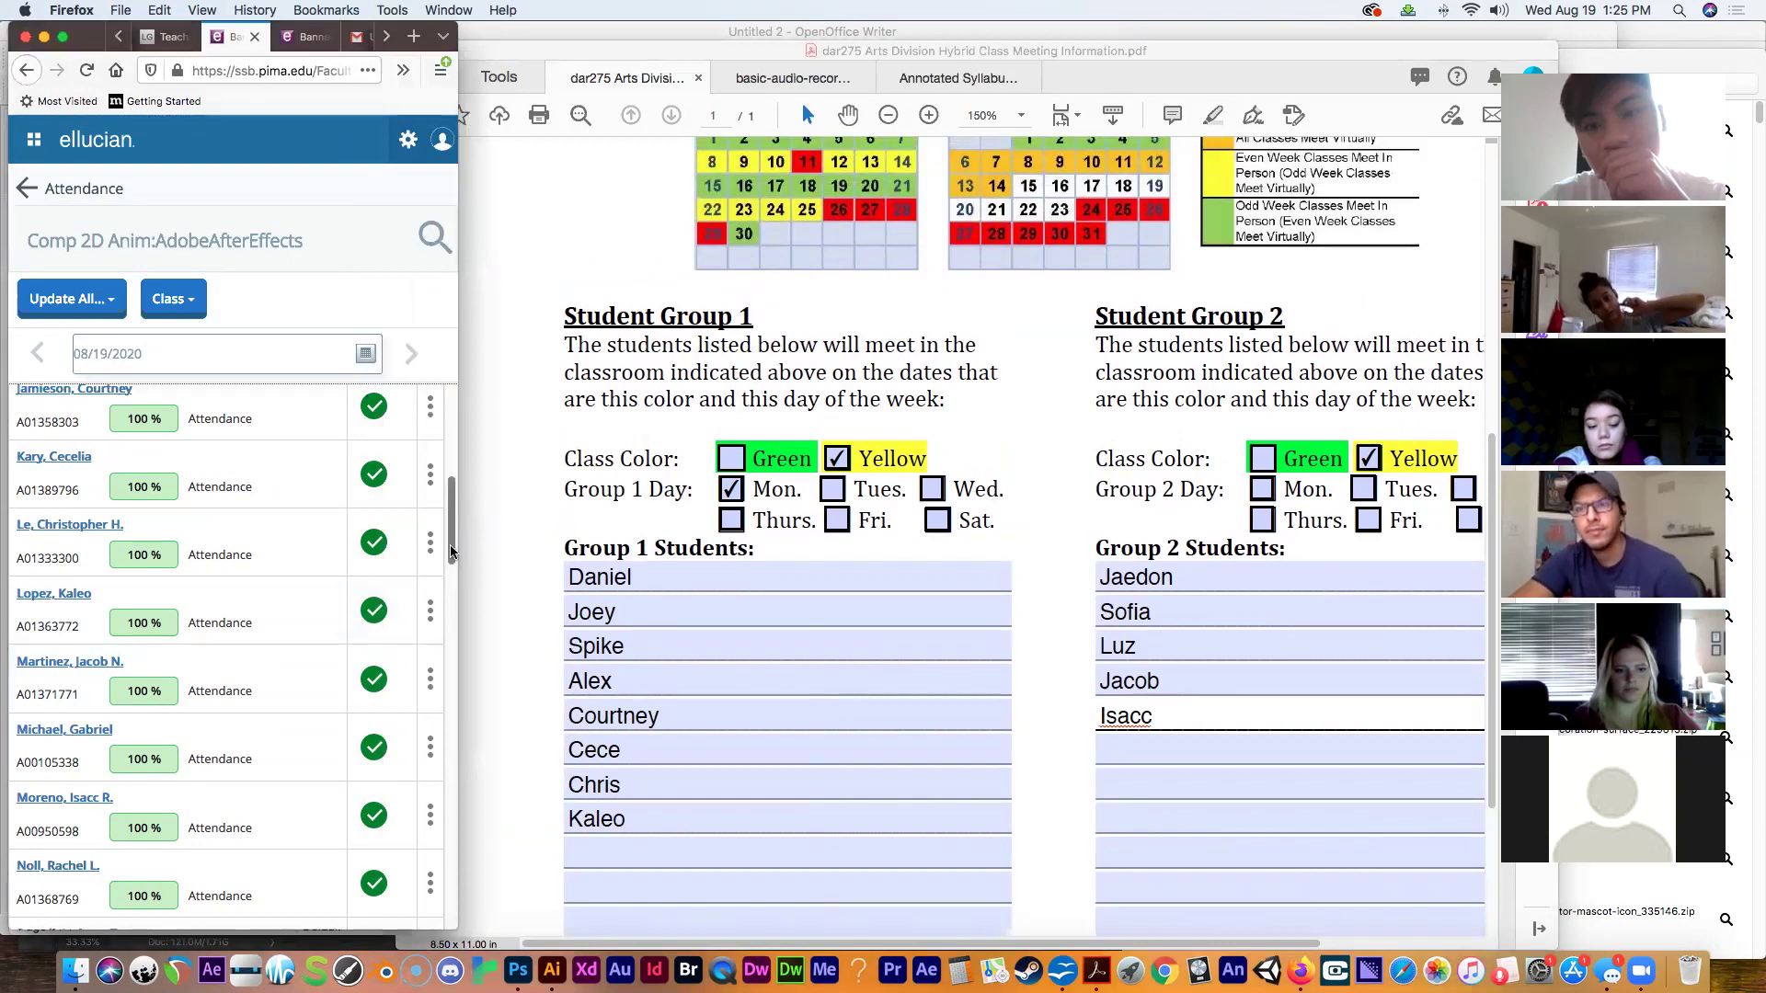
drag(450, 544, 449, 596)
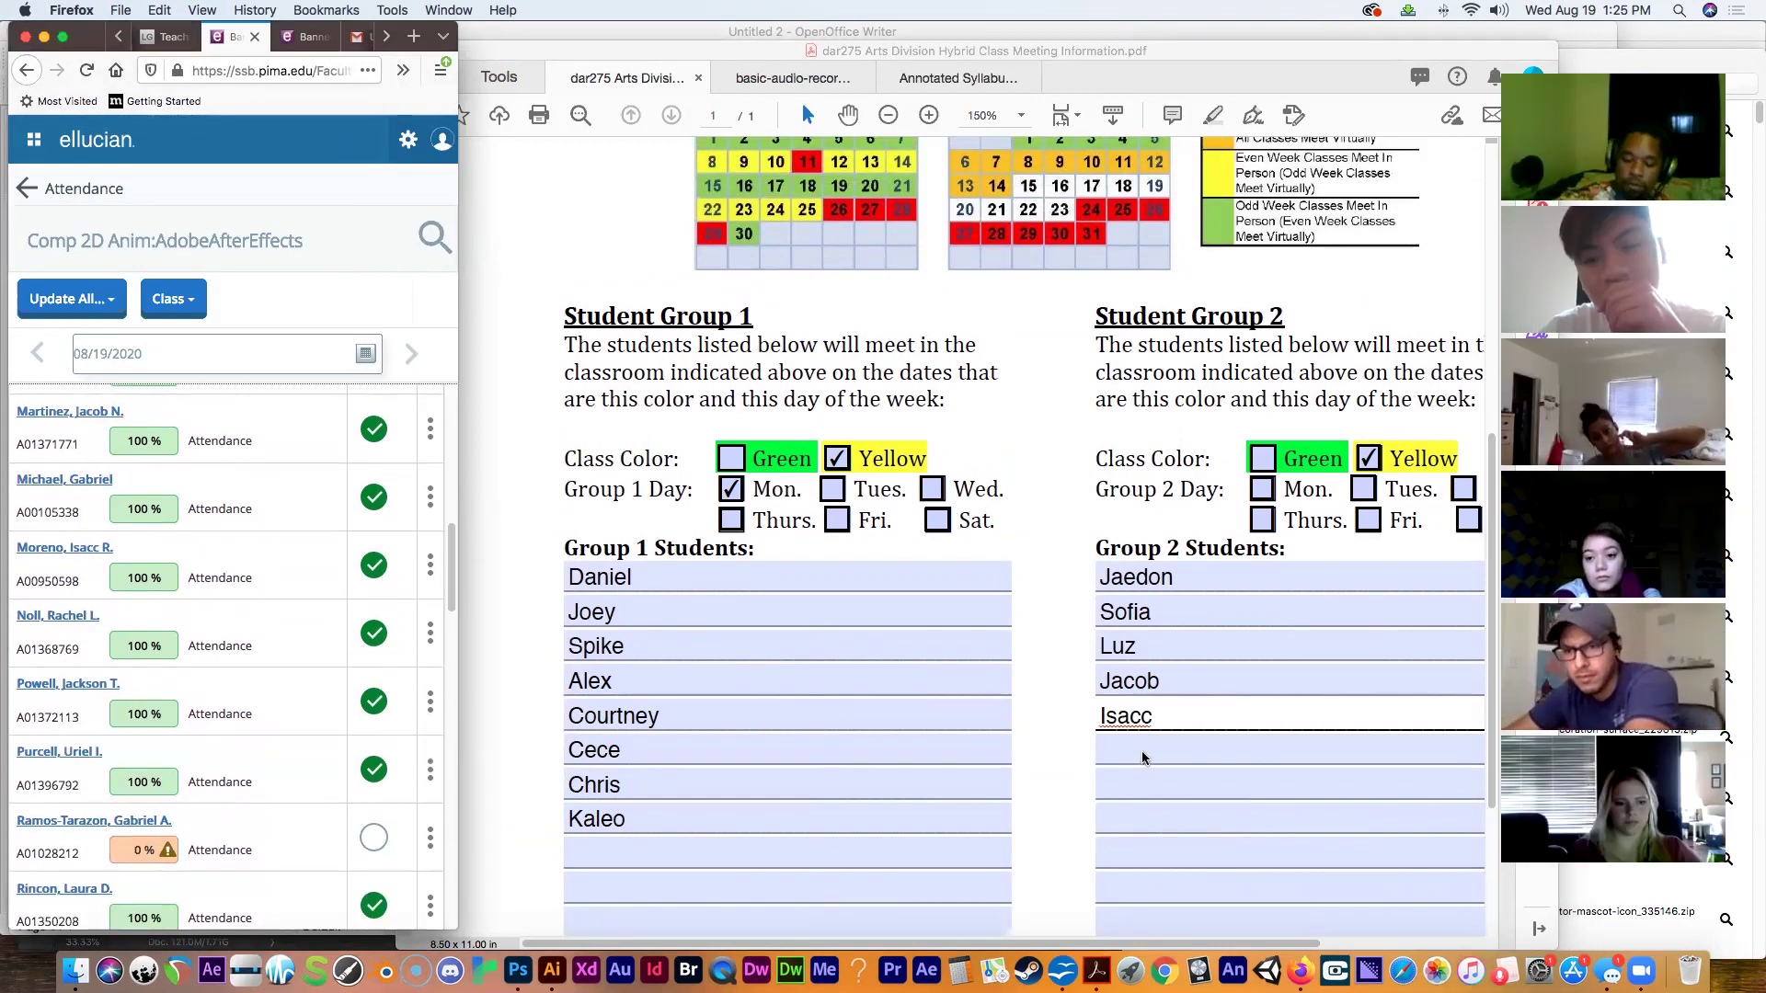
click(1141, 752)
text(Rachel)
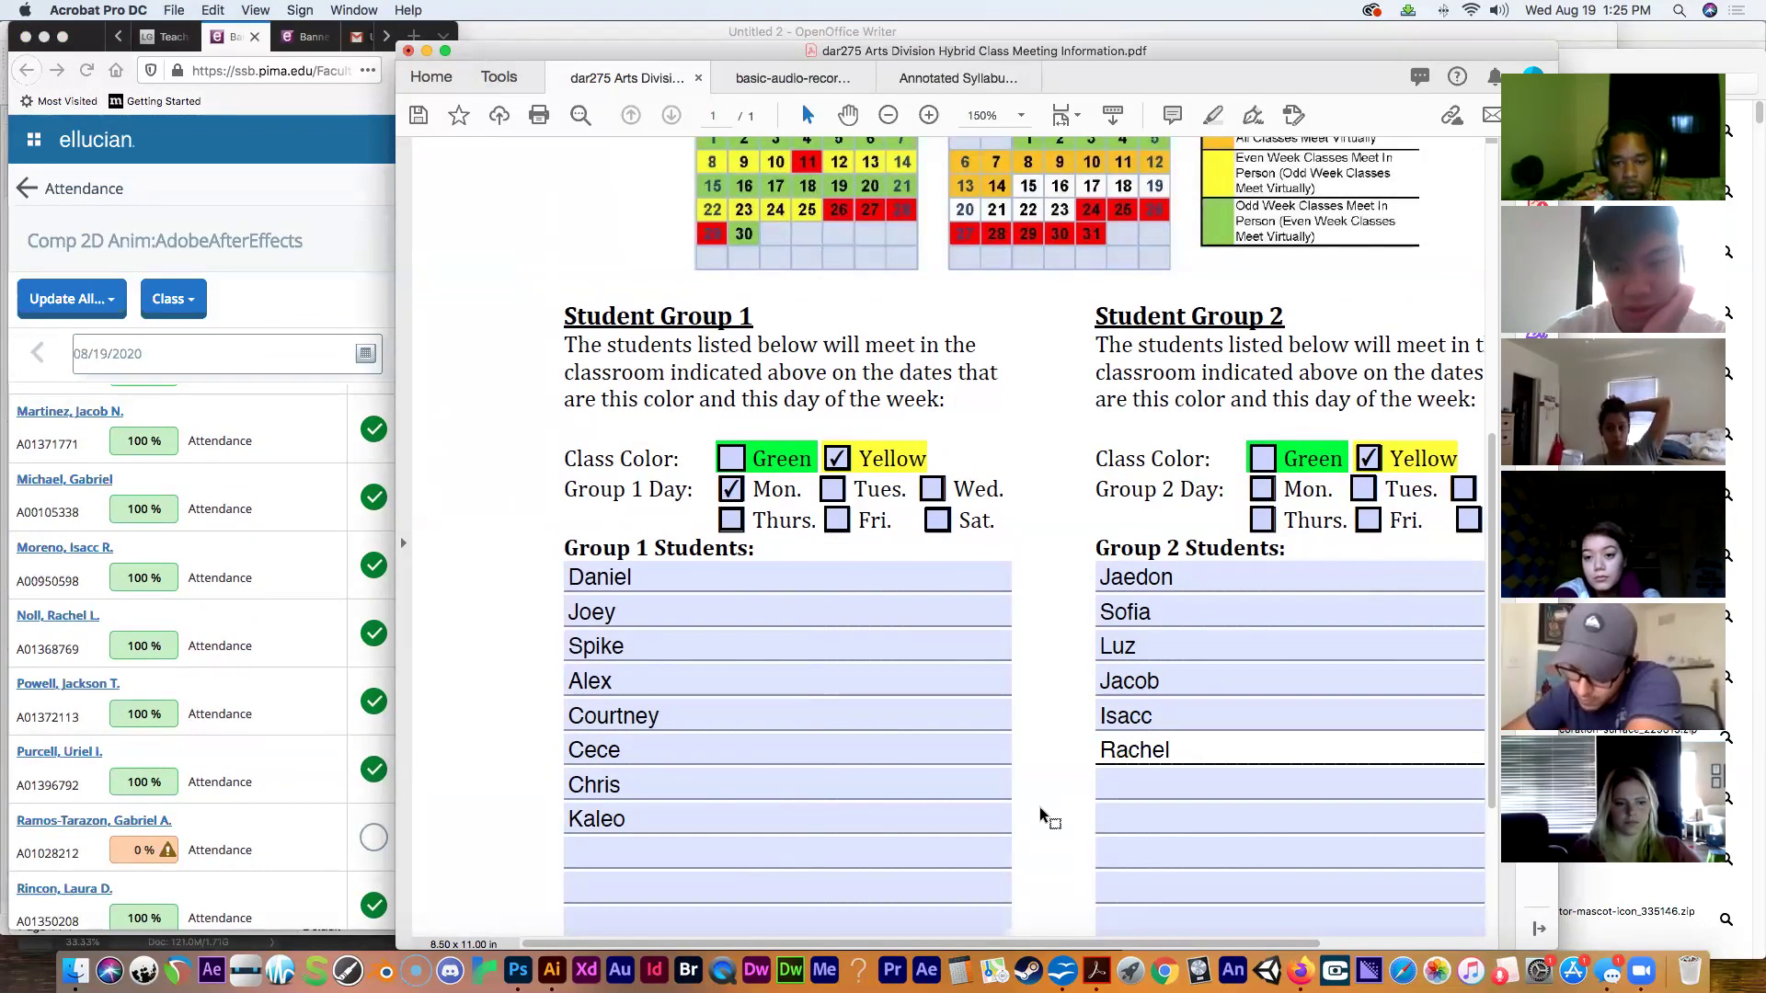
click(1106, 786)
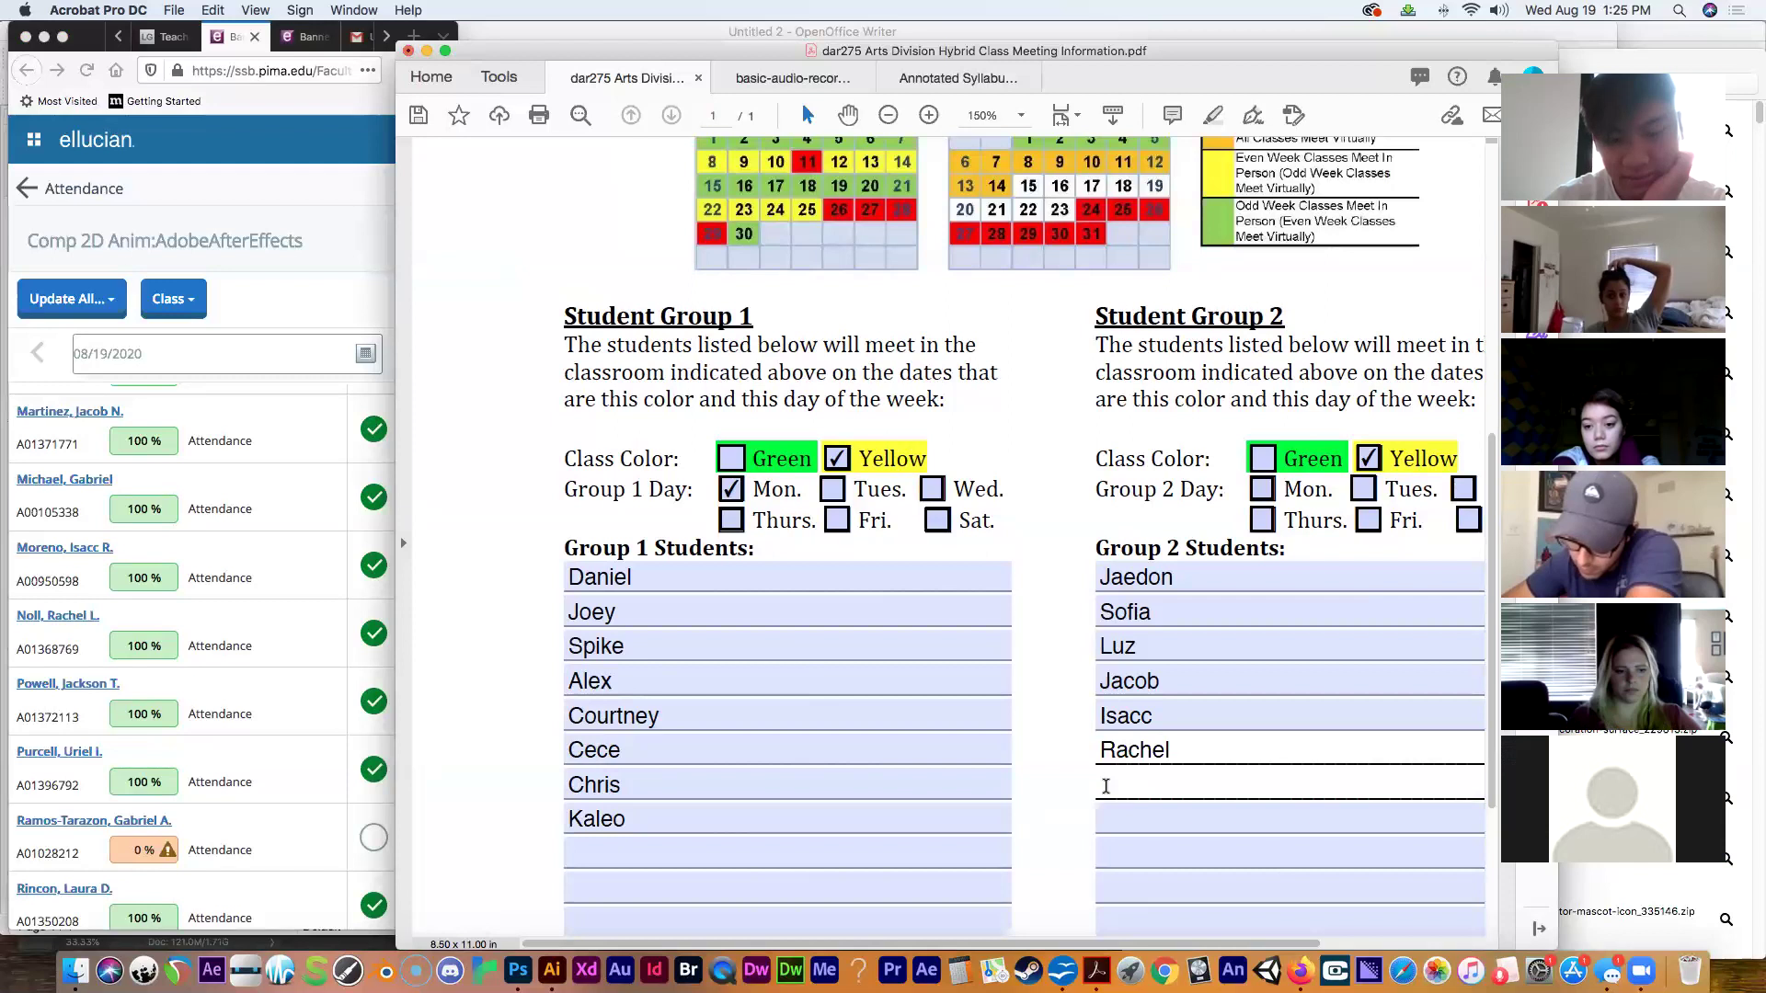
text(Jackson)
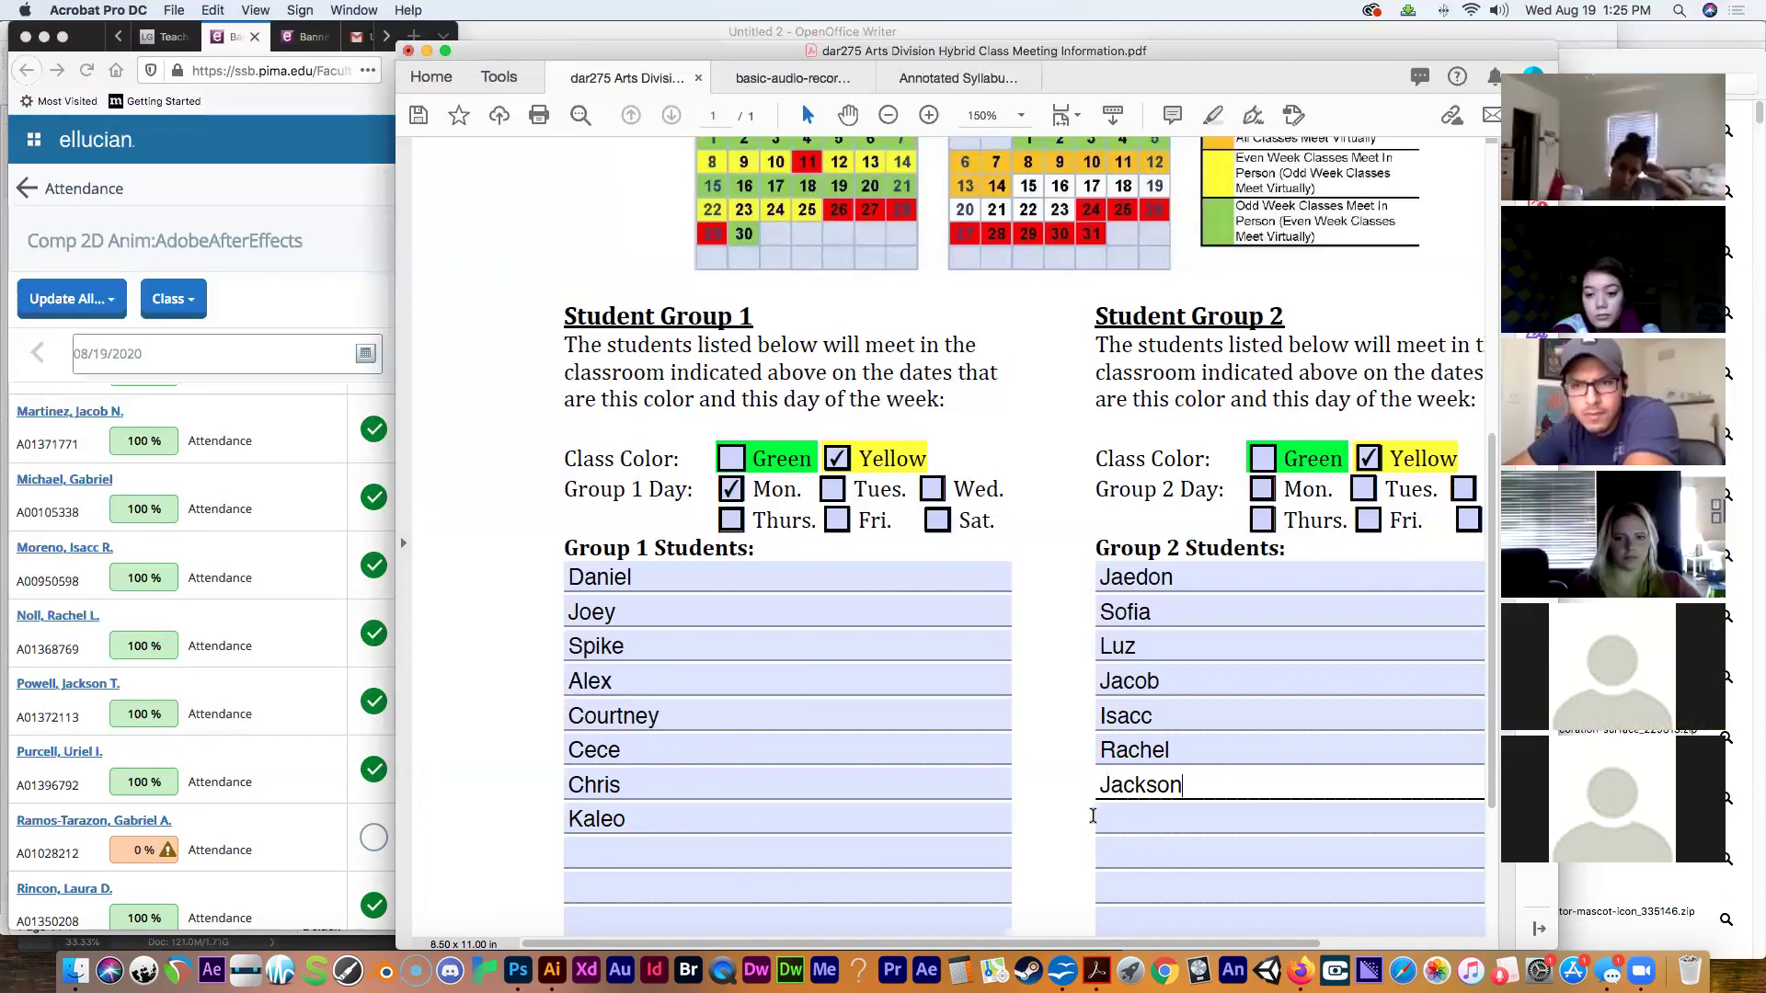
click(1120, 819)
text(Ur)
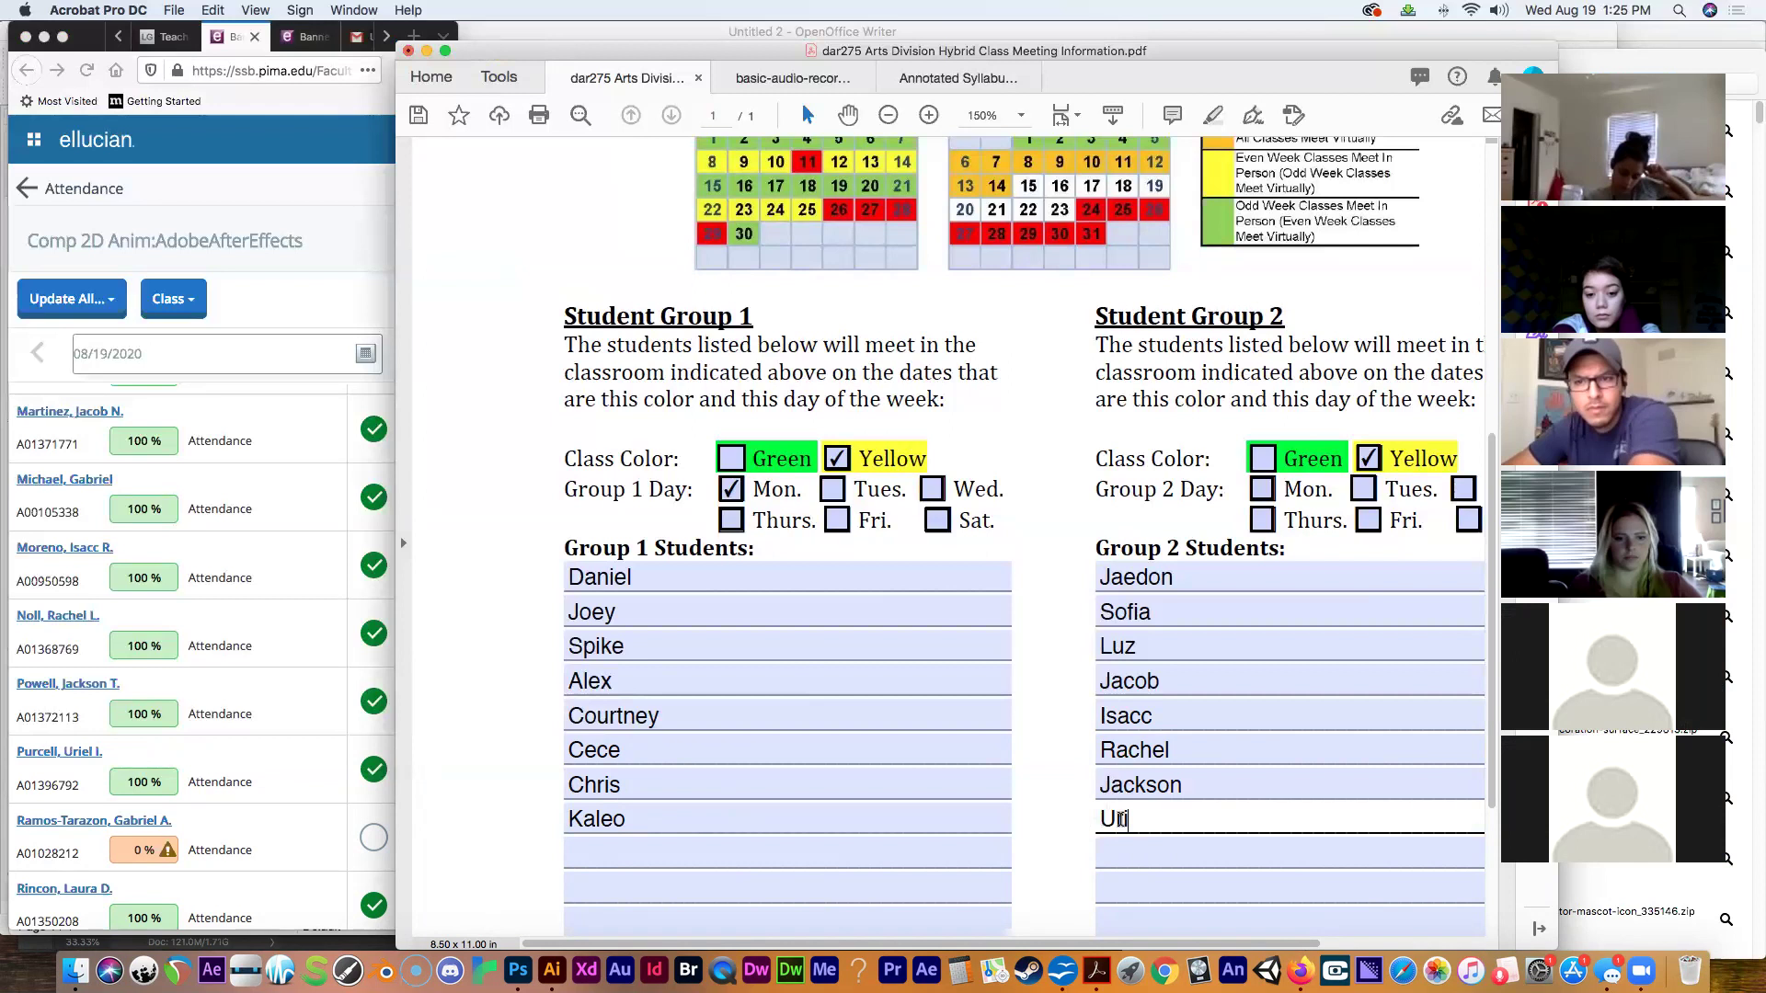
text(iel)
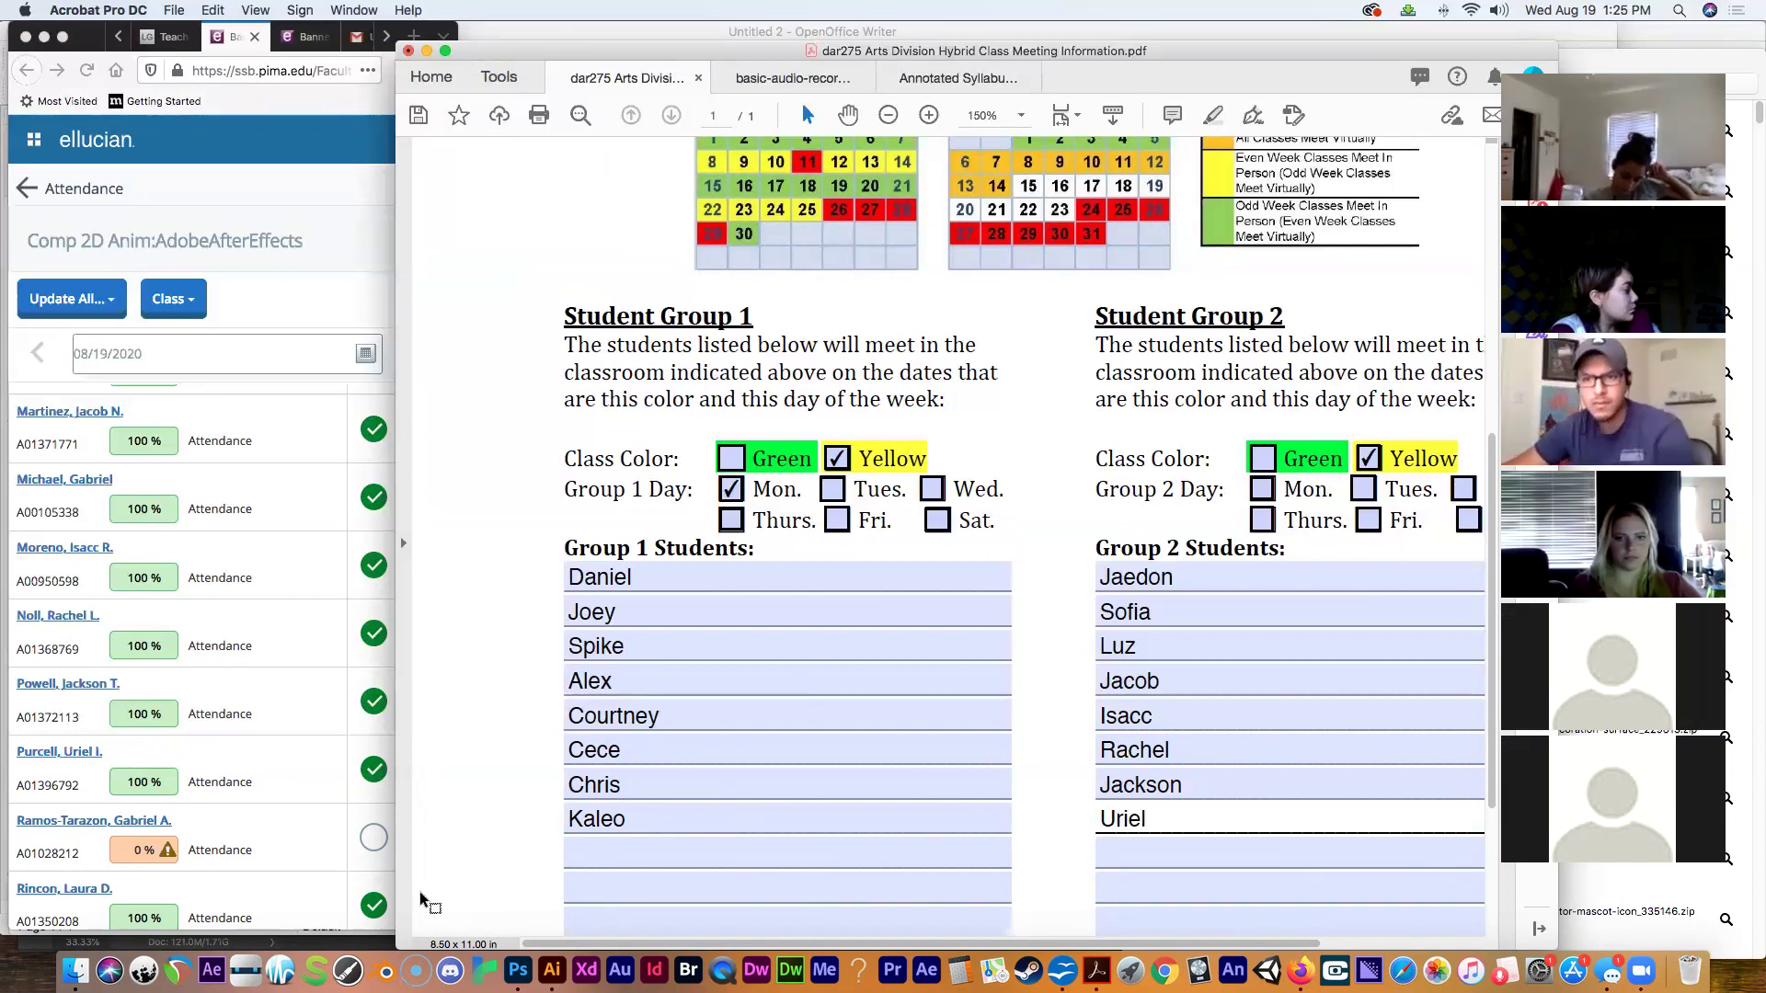
Add two more Group 2 students' first names, completing that list.
click(701, 859)
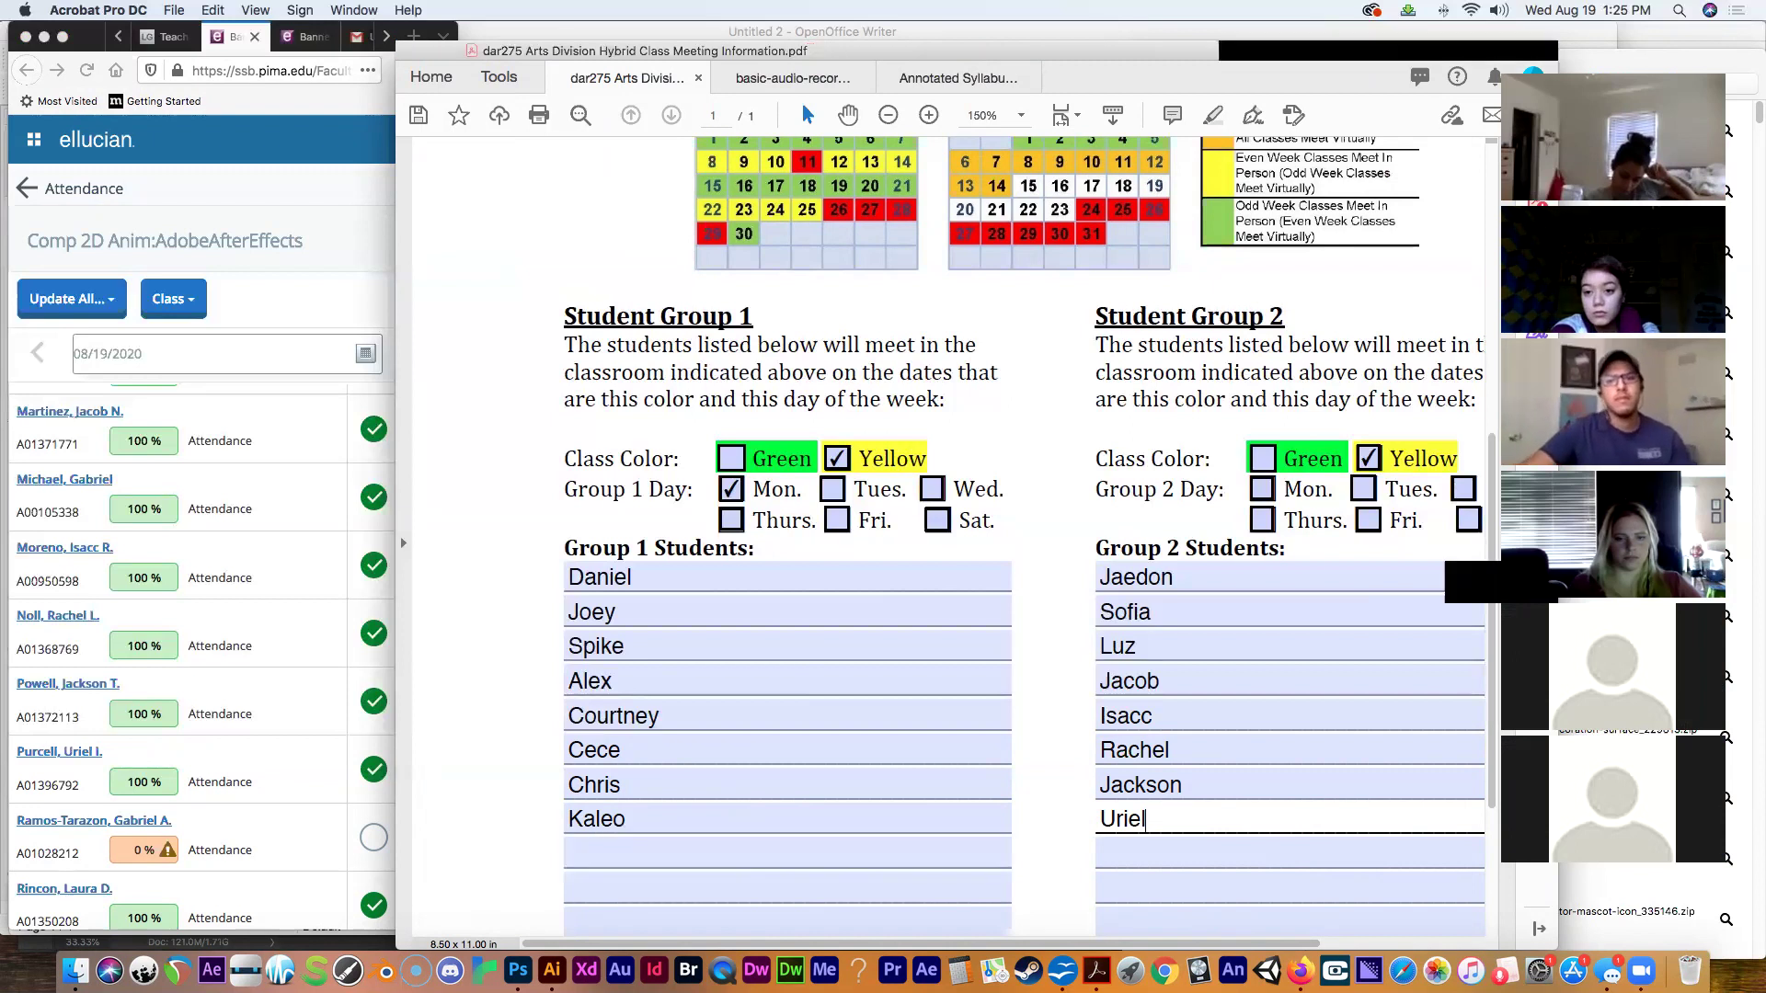
scroll(1491, 581, down, 4)
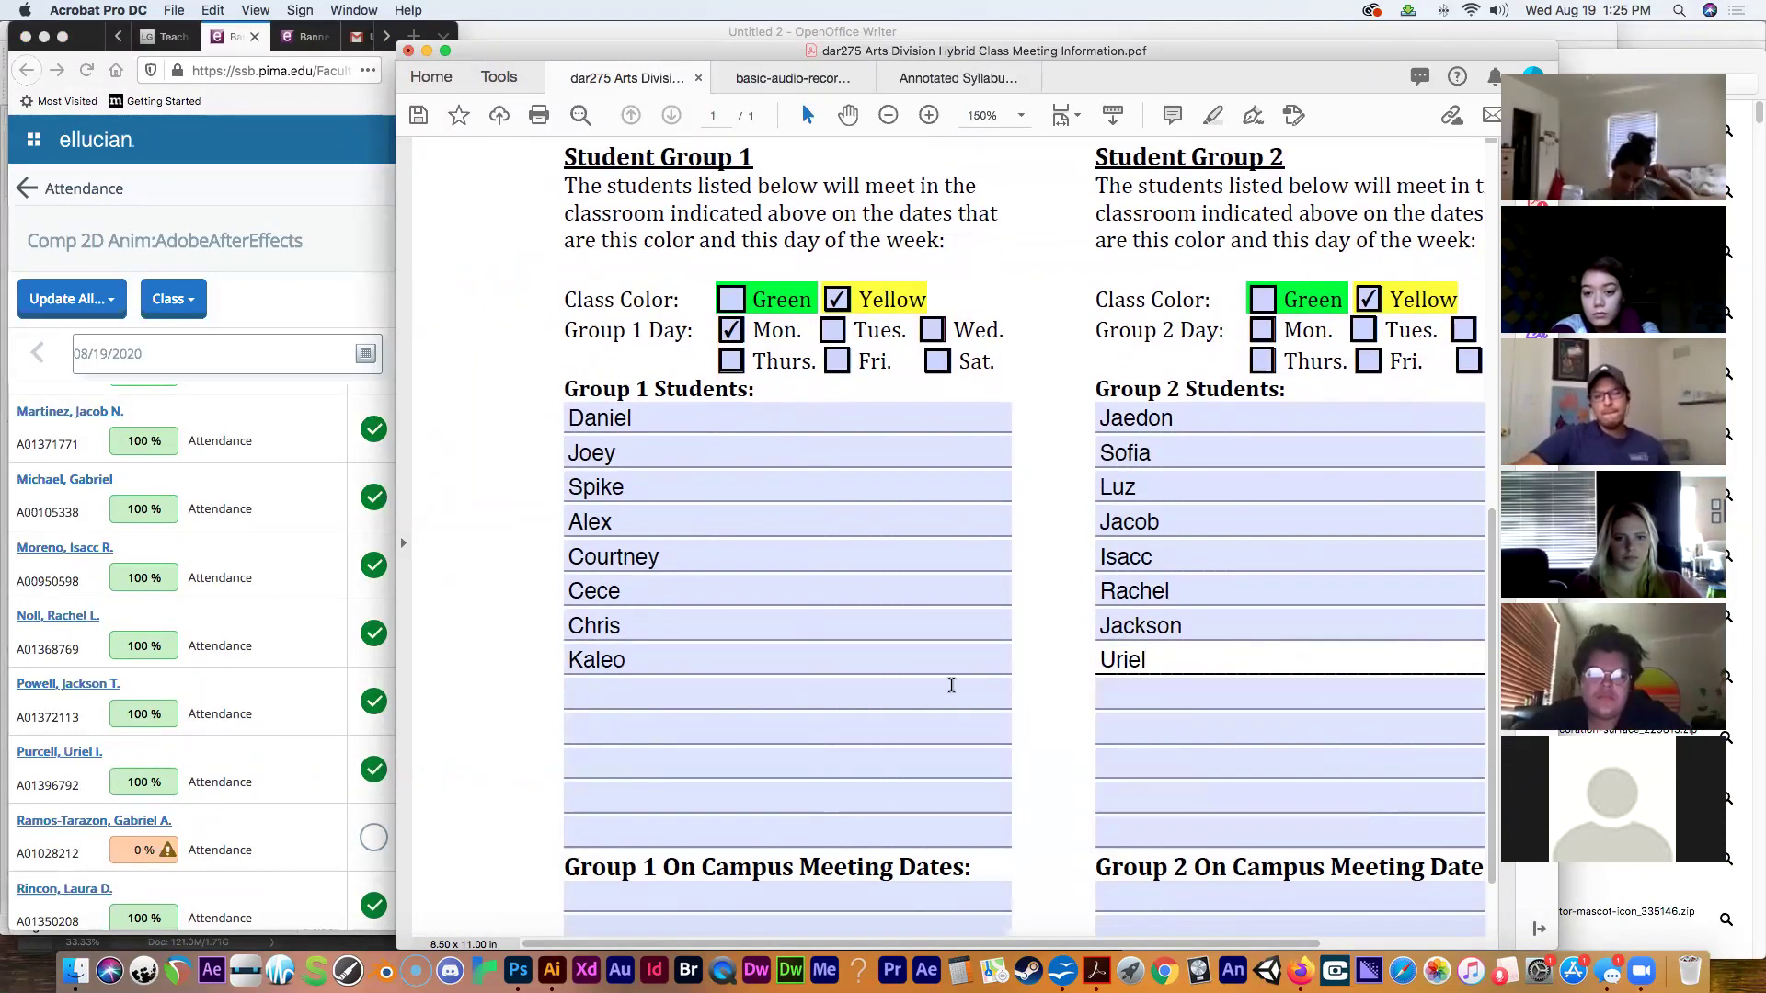
click(1134, 693)
text(Laura)
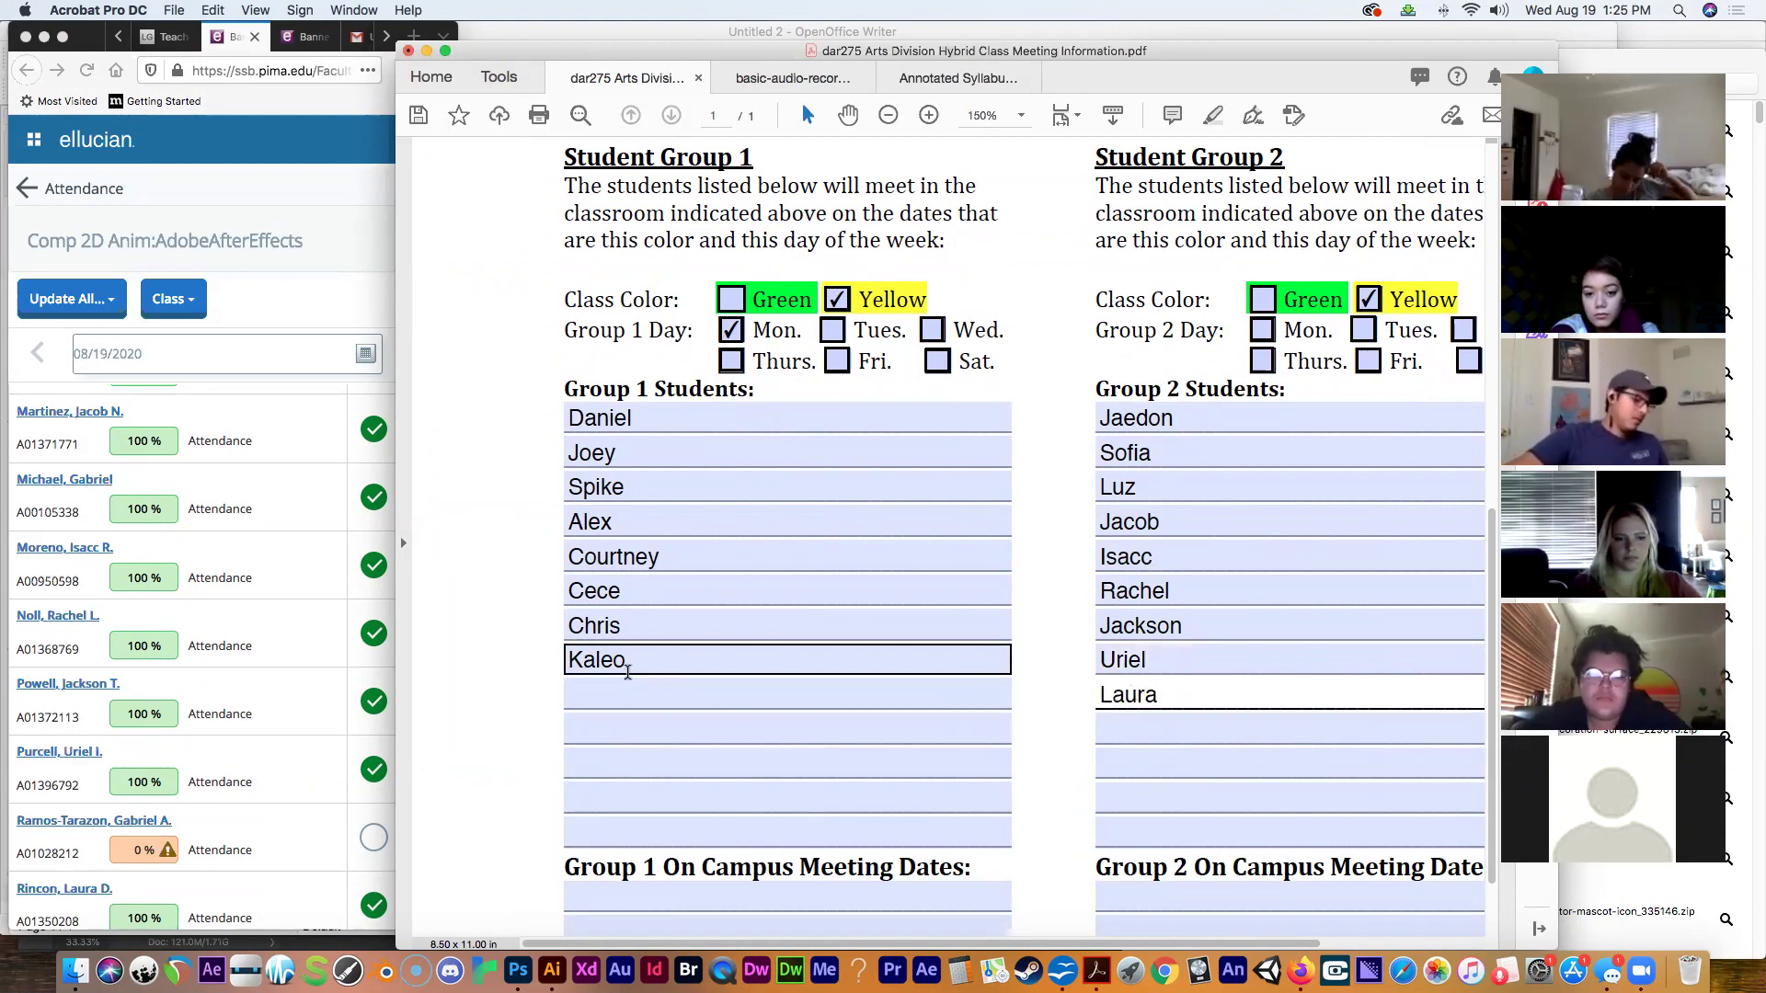
click(316, 794)
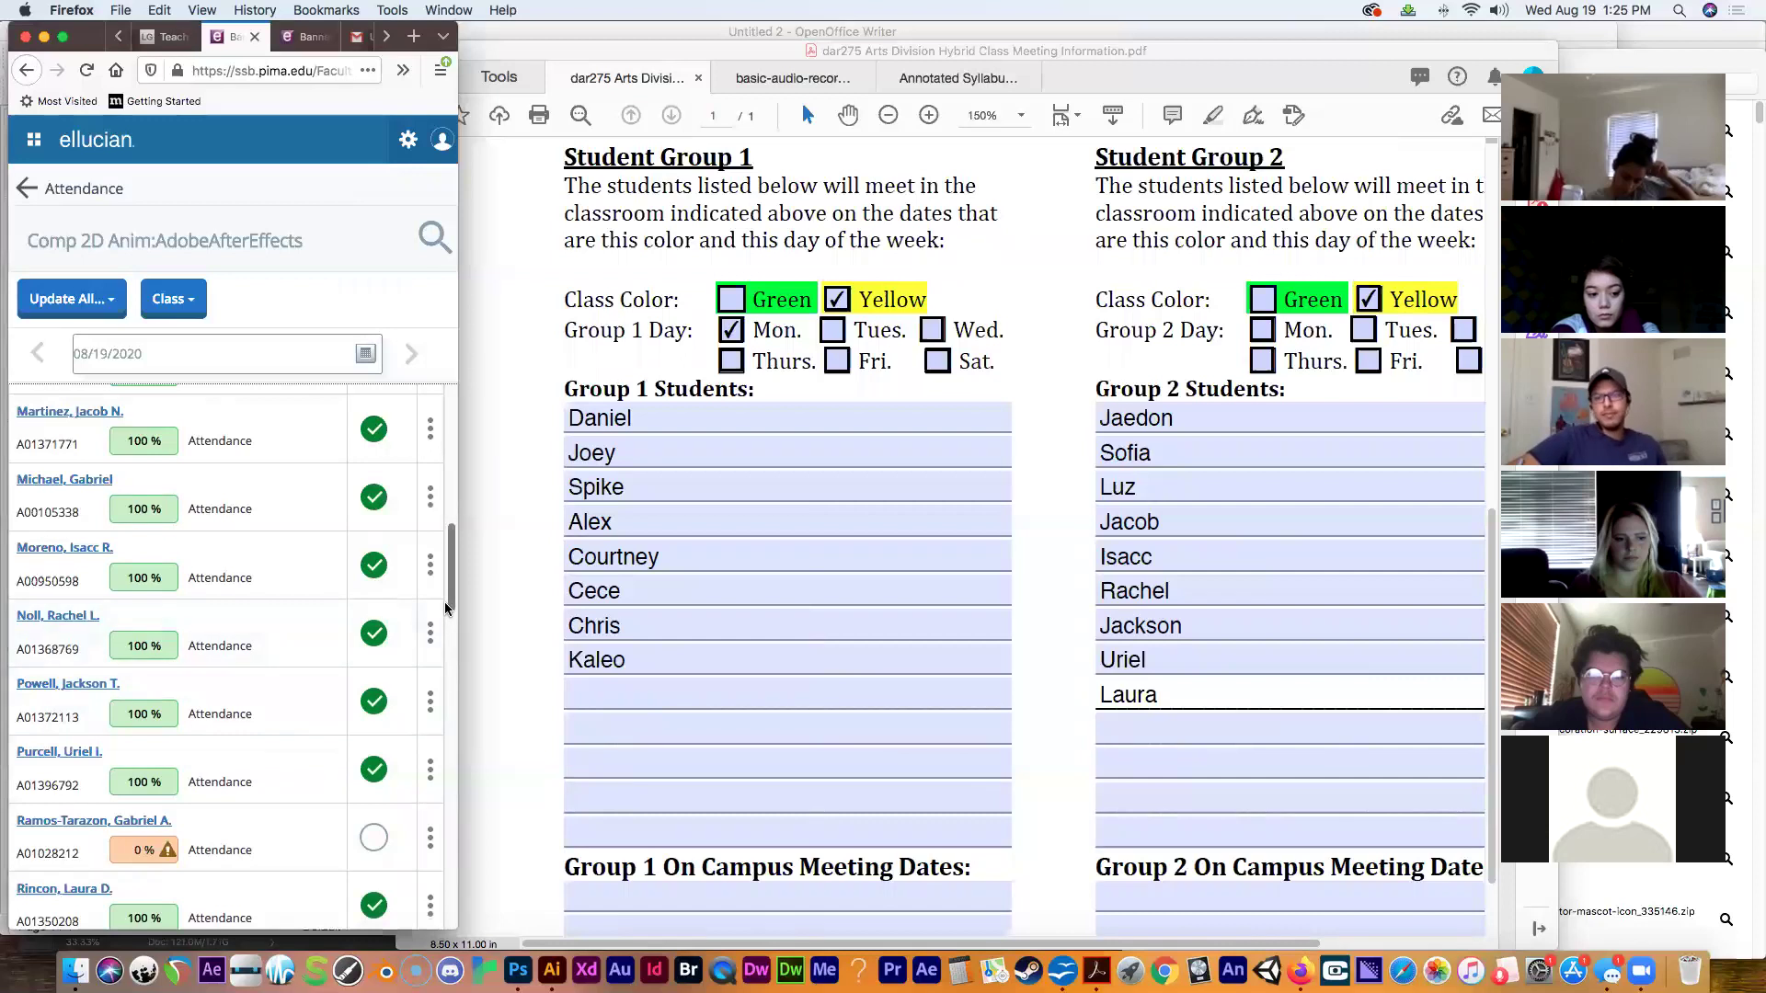
scroll(449, 640, down, 5)
drag(449, 647, 449, 657)
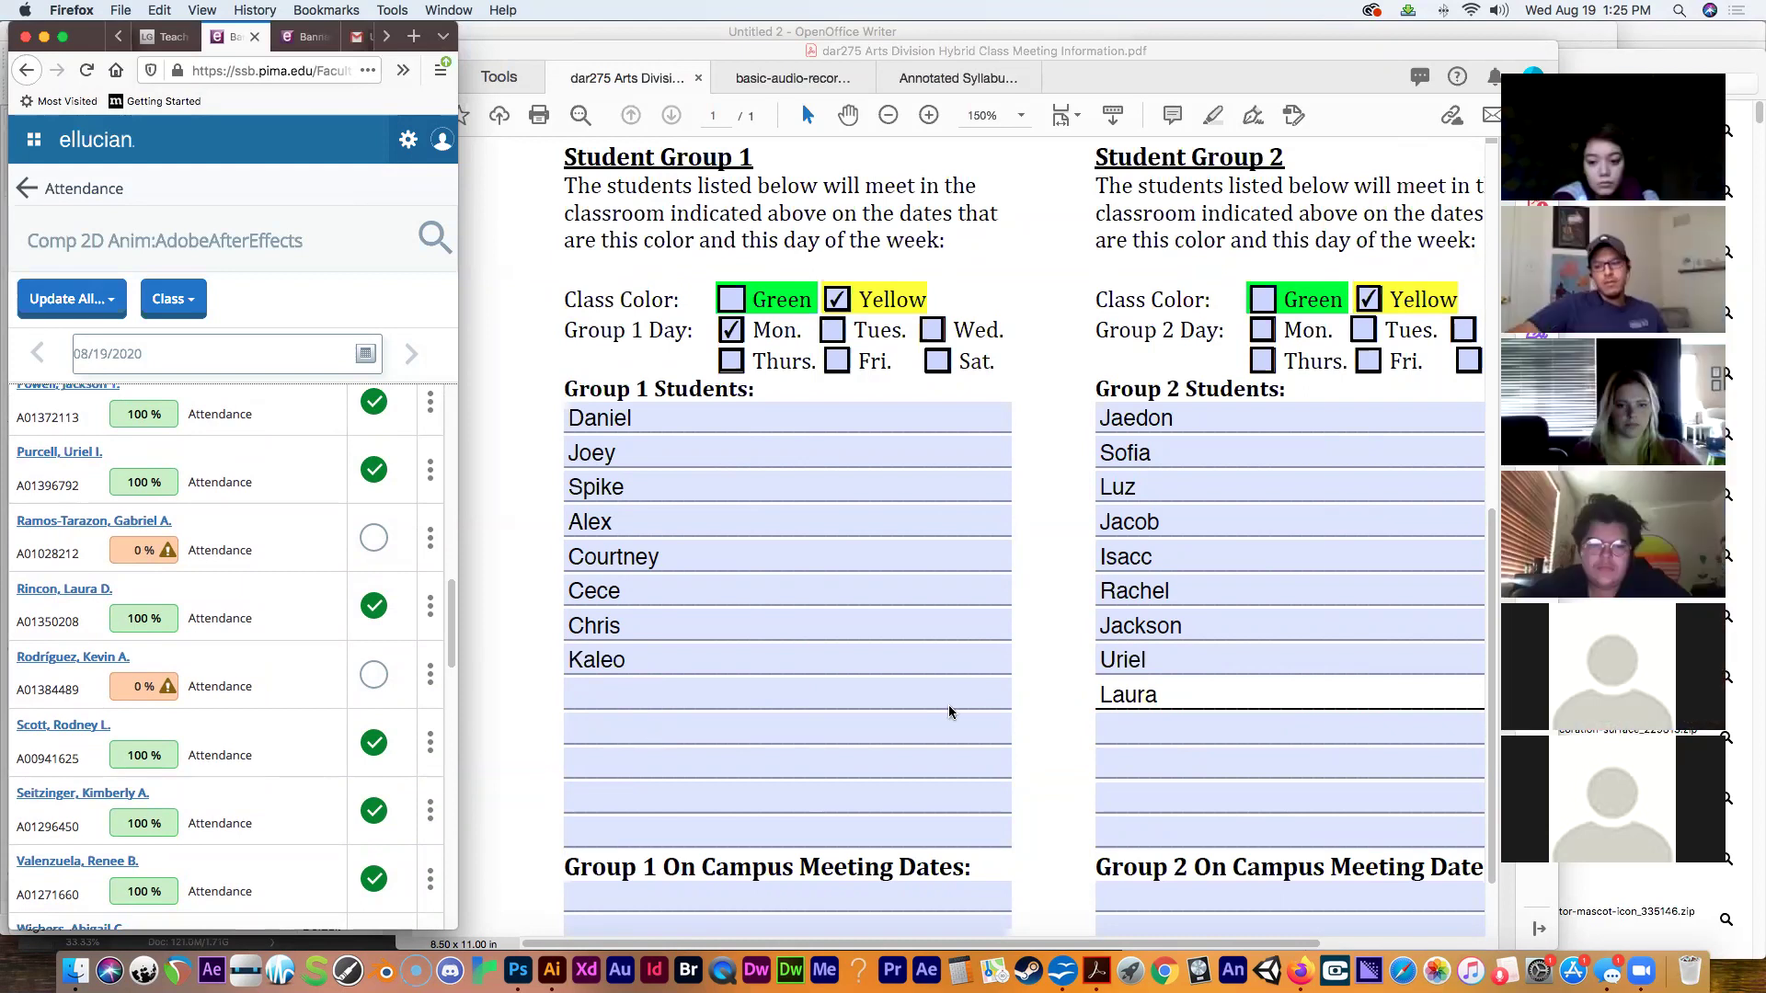
click(1185, 741)
text(Ro)
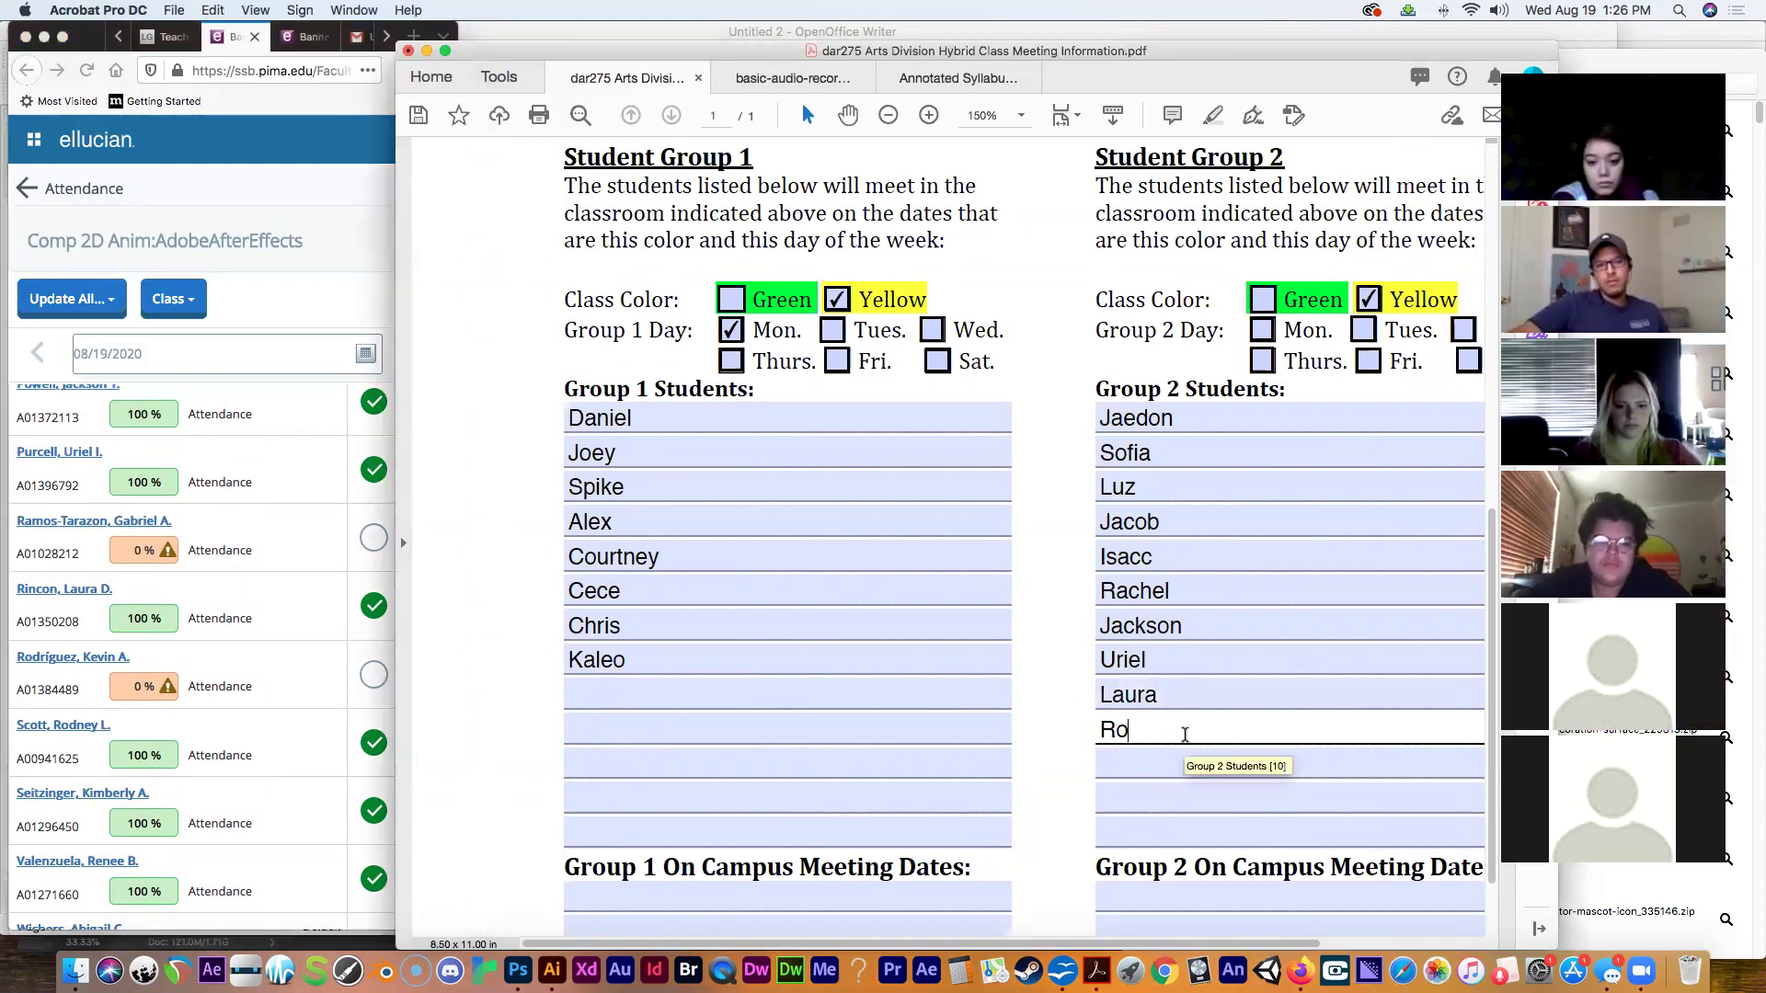
text(dney)
Fill the ninth and tenth Group 1 student rows with first names.
click(636, 714)
click(660, 703)
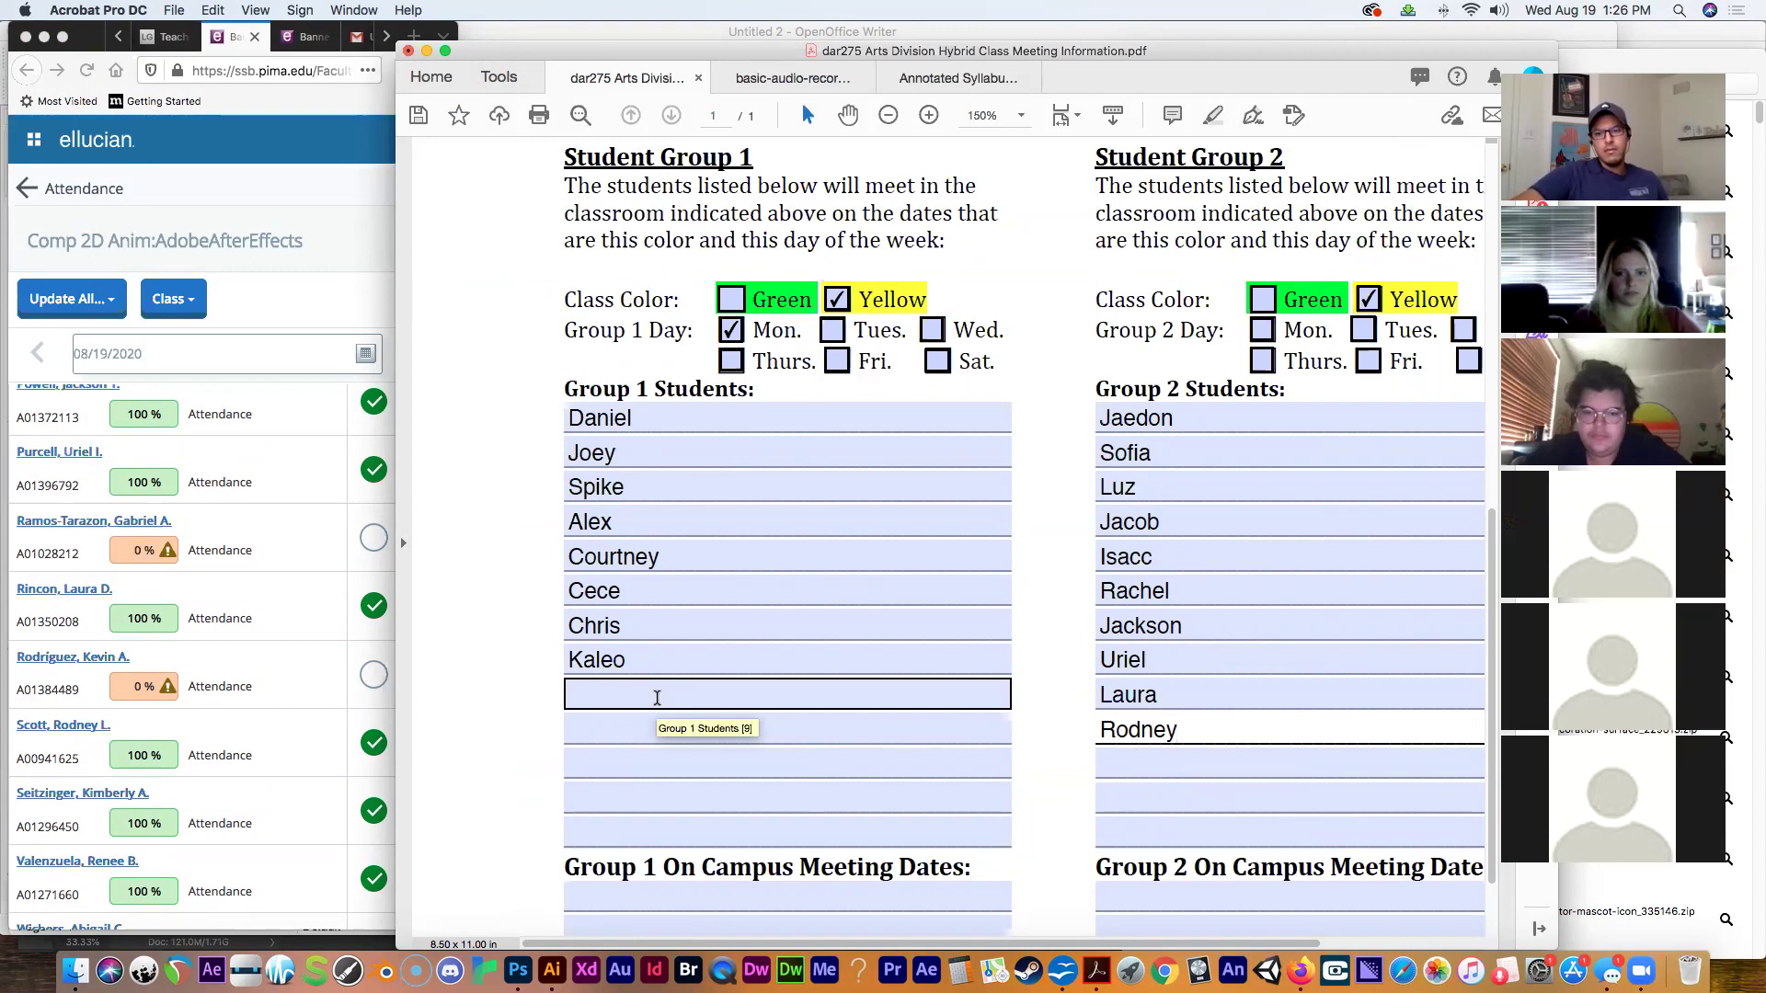
click(658, 698)
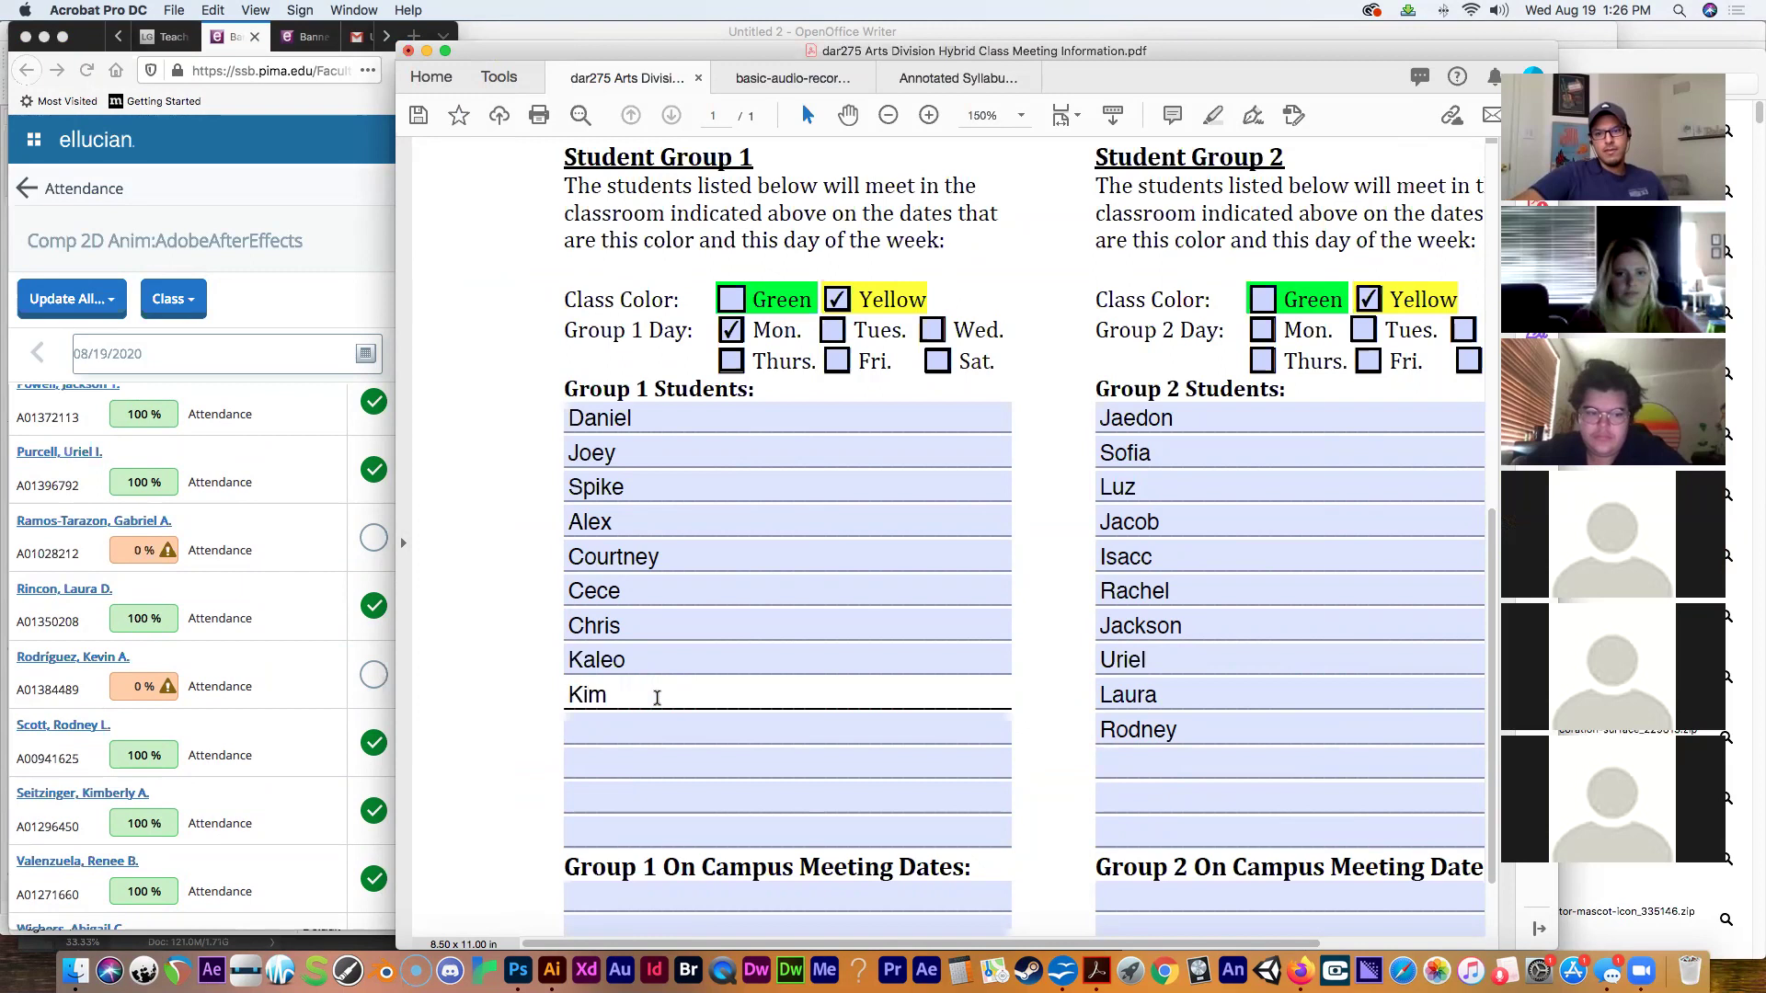
click(583, 736)
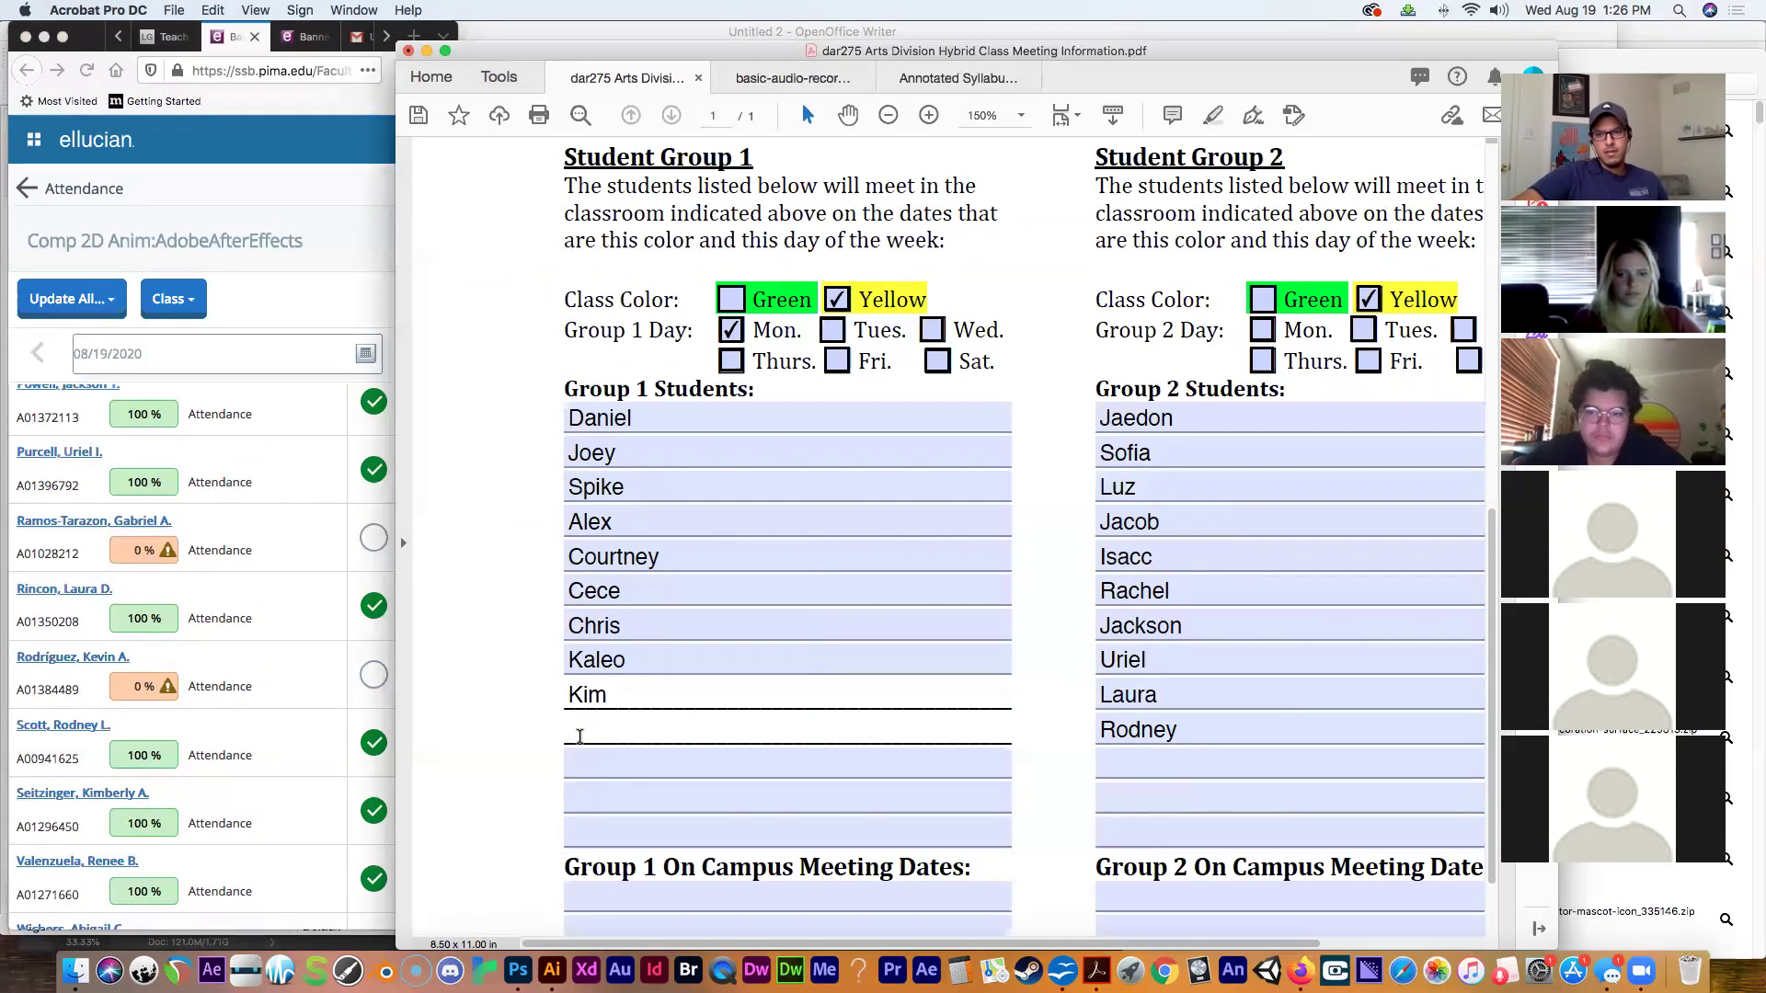
text(Renee)
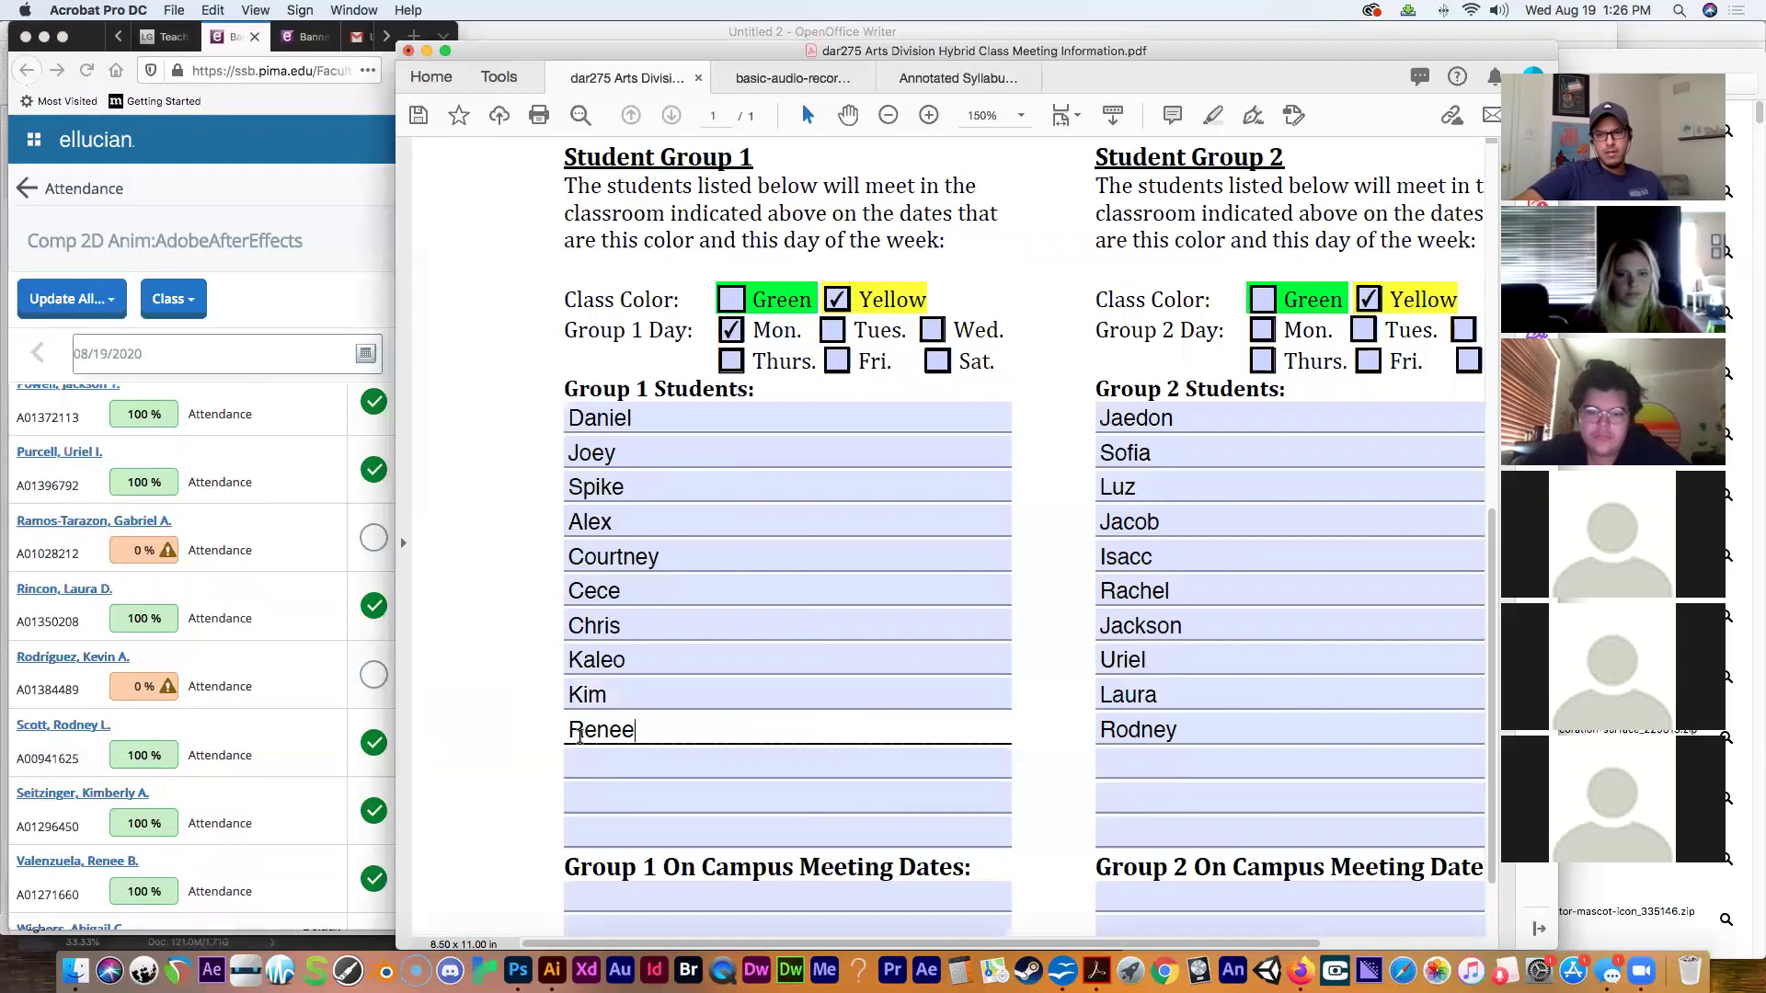
click(267, 766)
drag(450, 659, 439, 434)
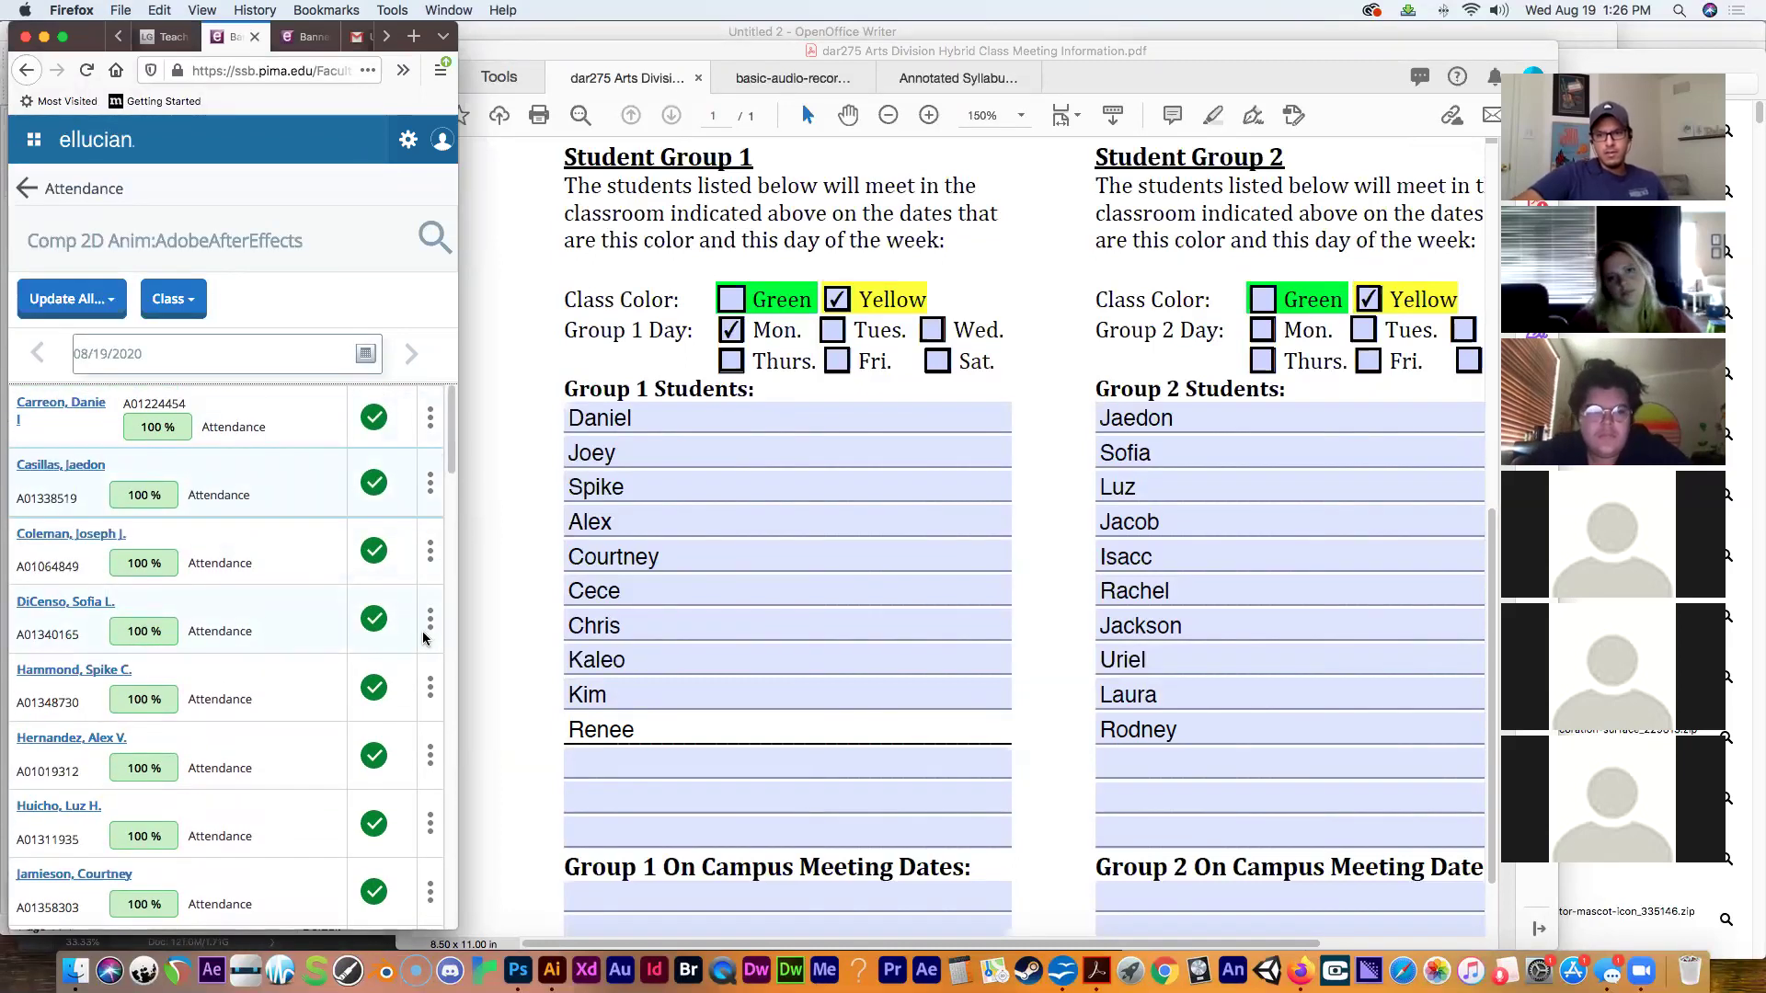
click(538, 35)
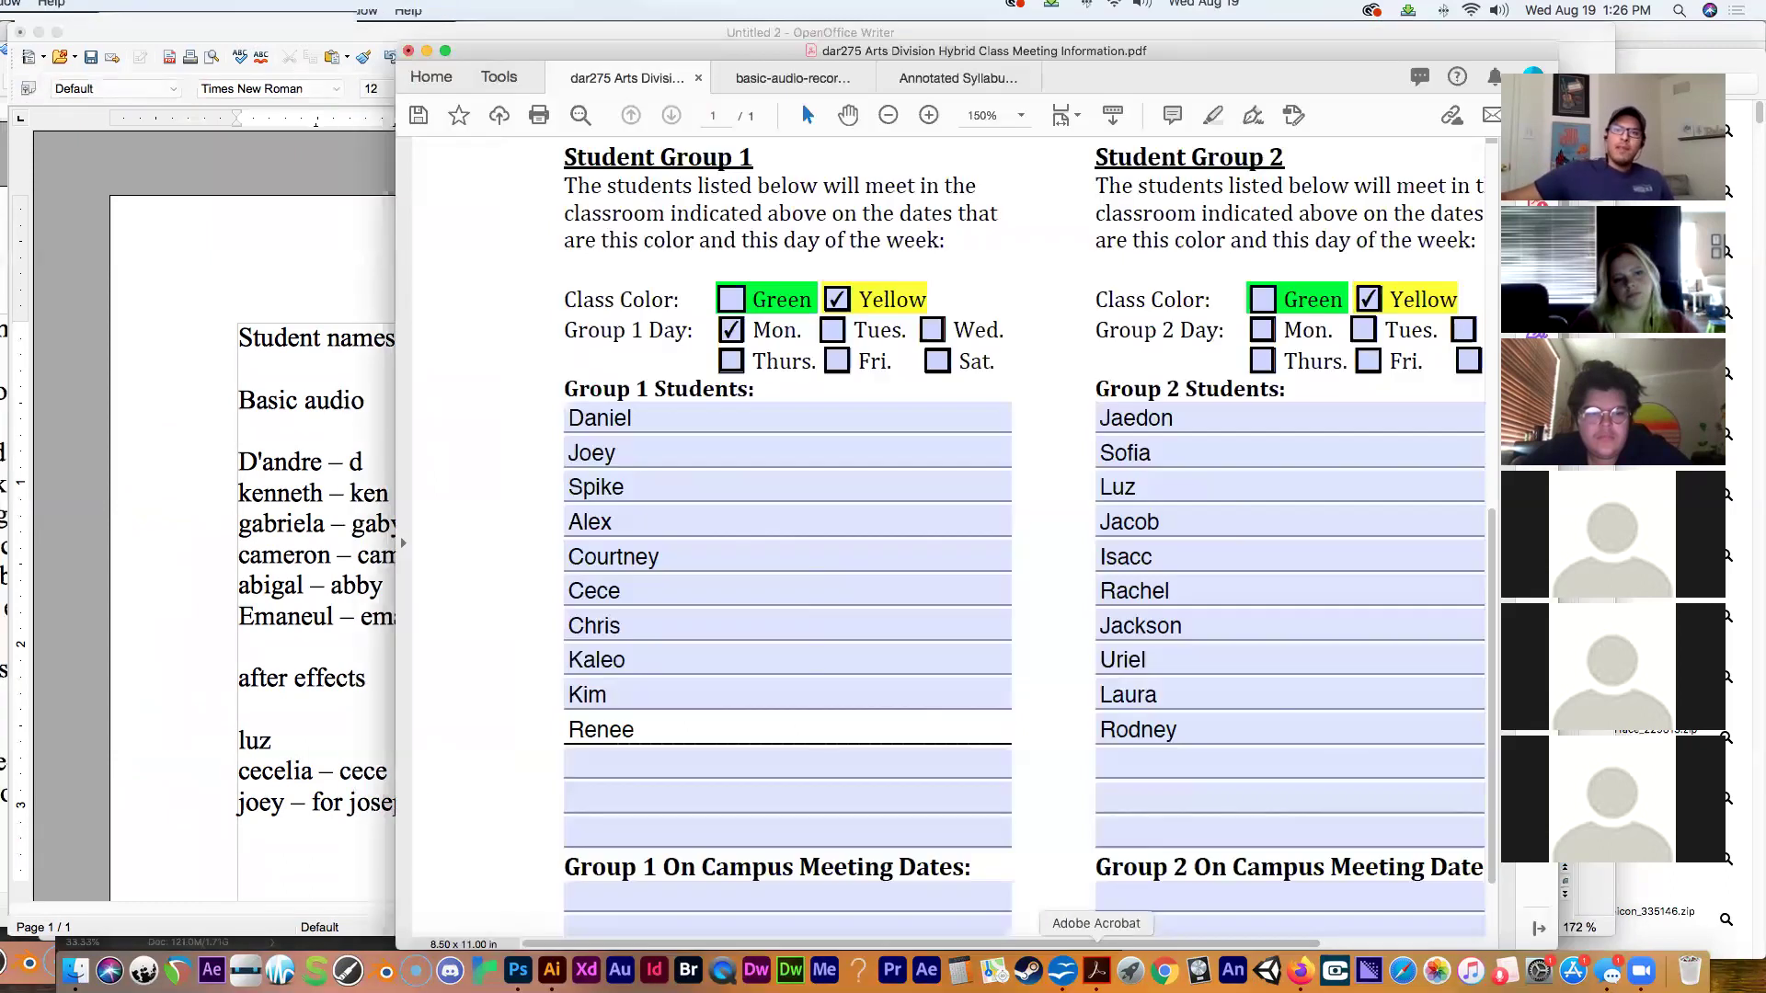
click(1096, 970)
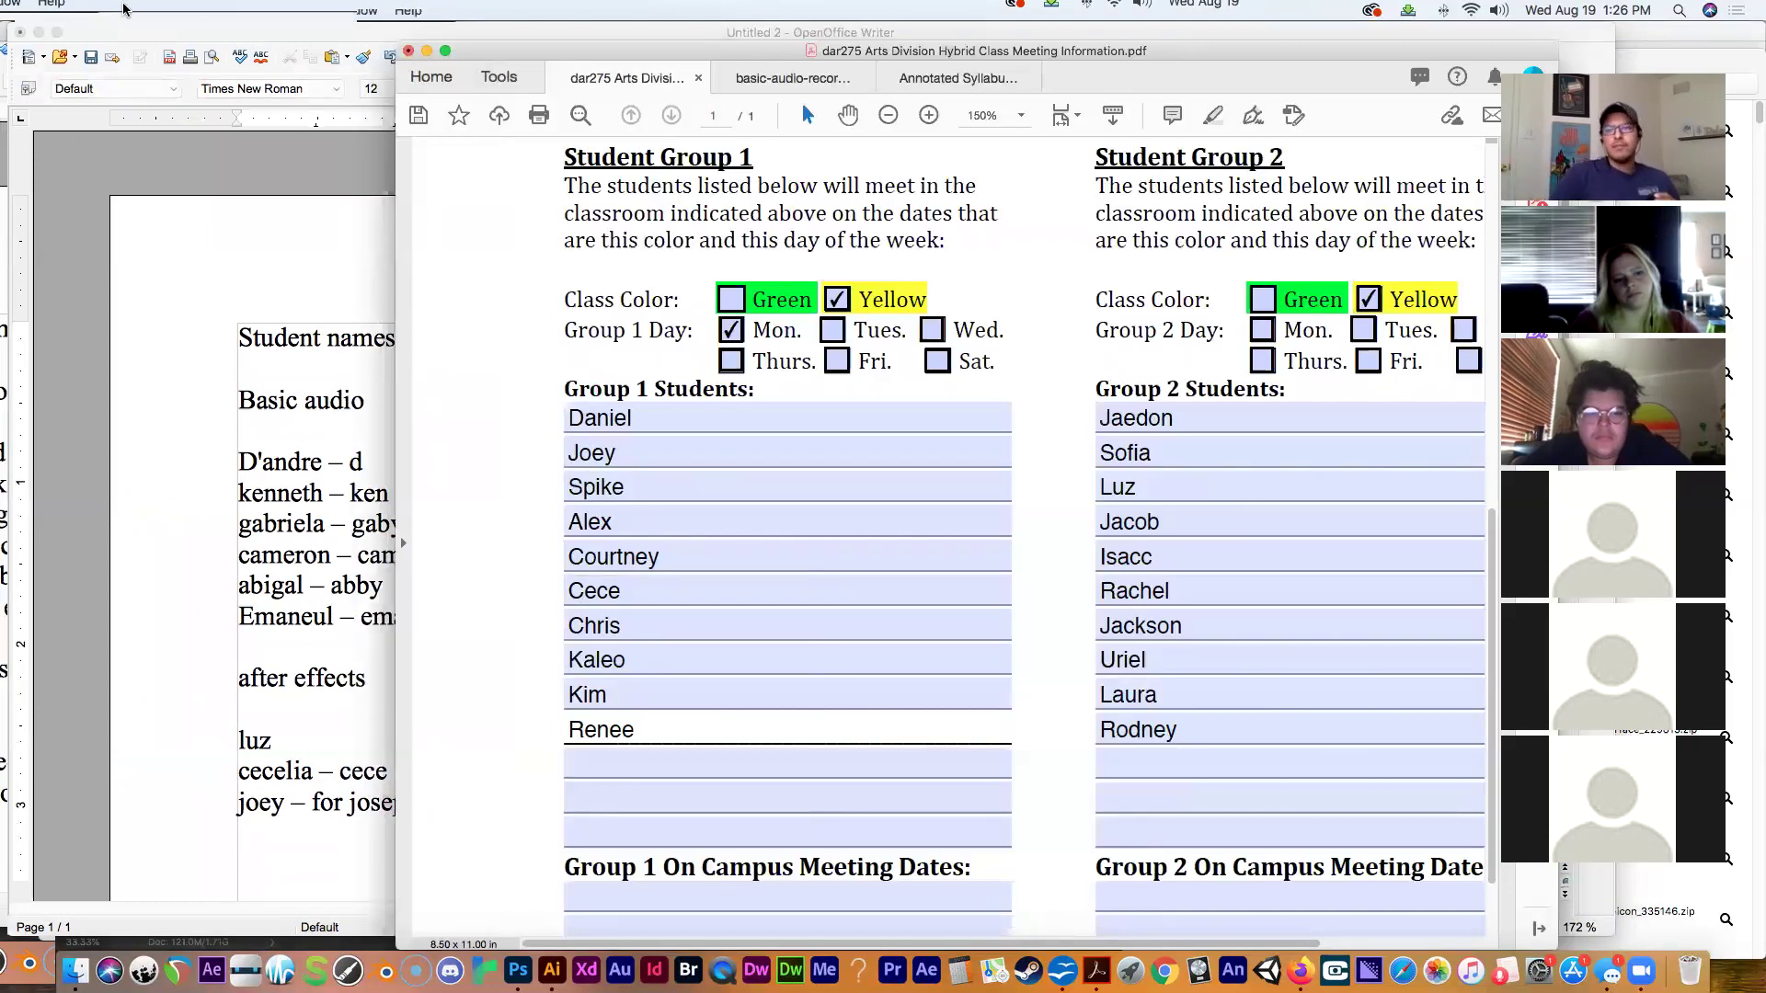
click(172, 10)
click(189, 114)
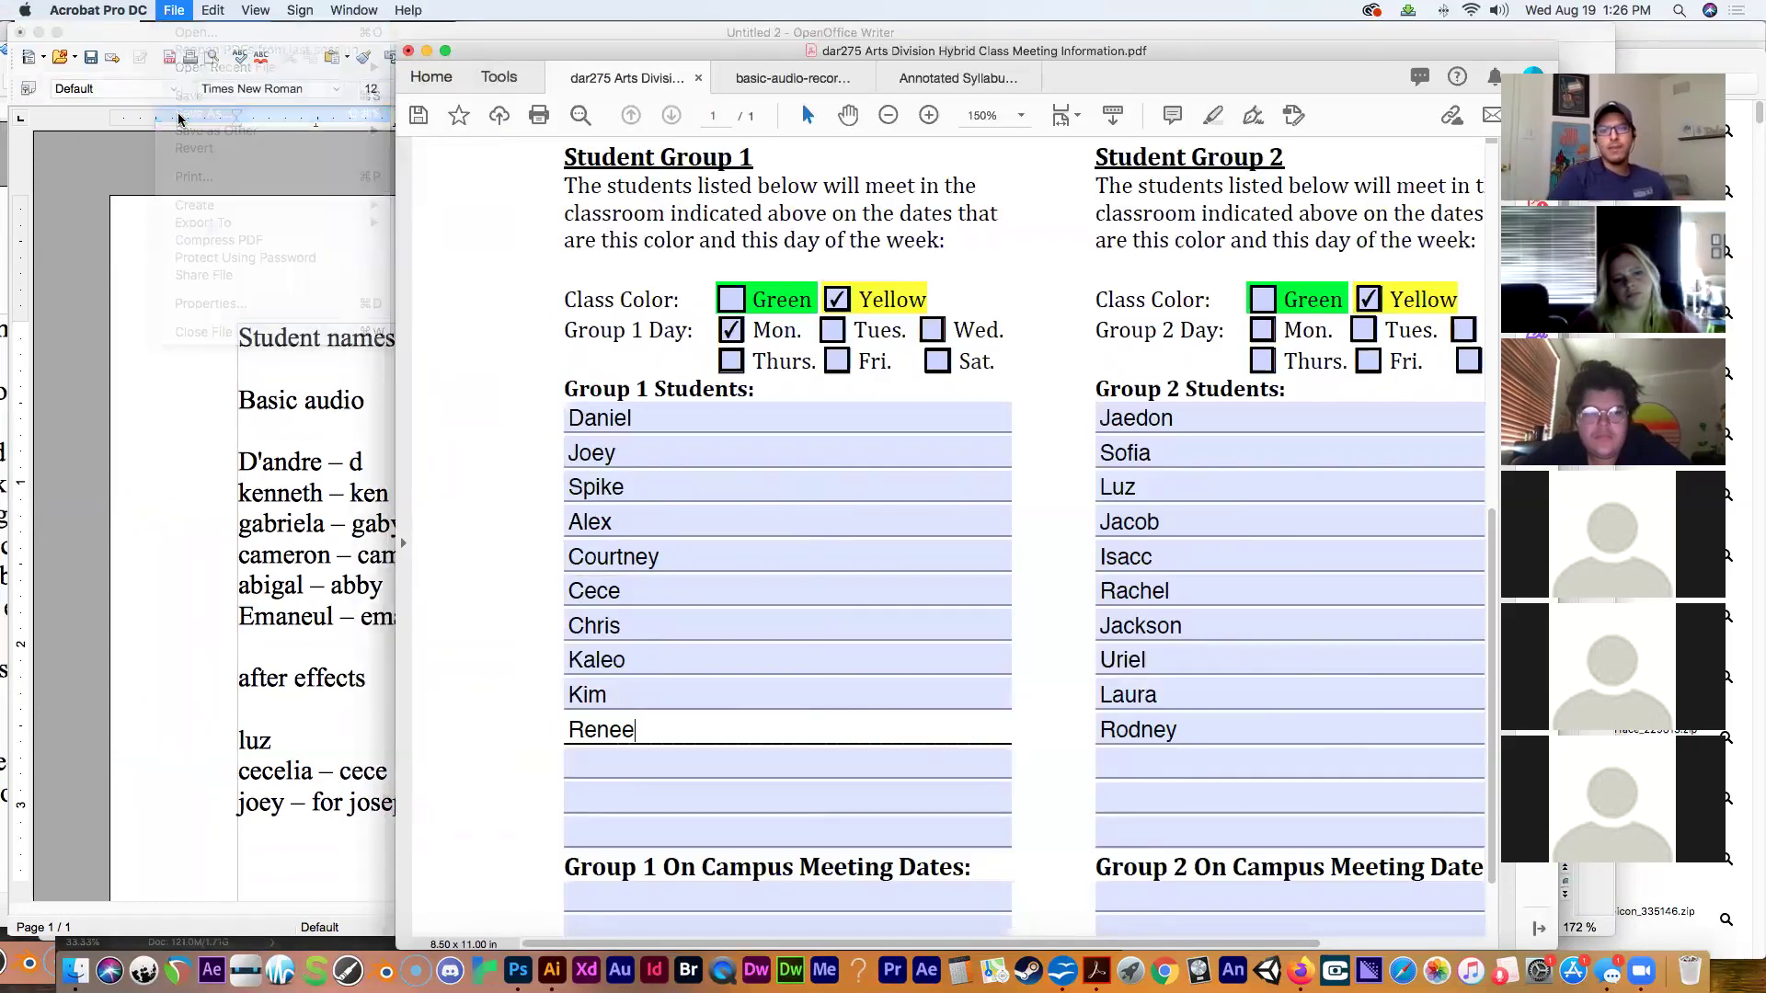
click(926, 472)
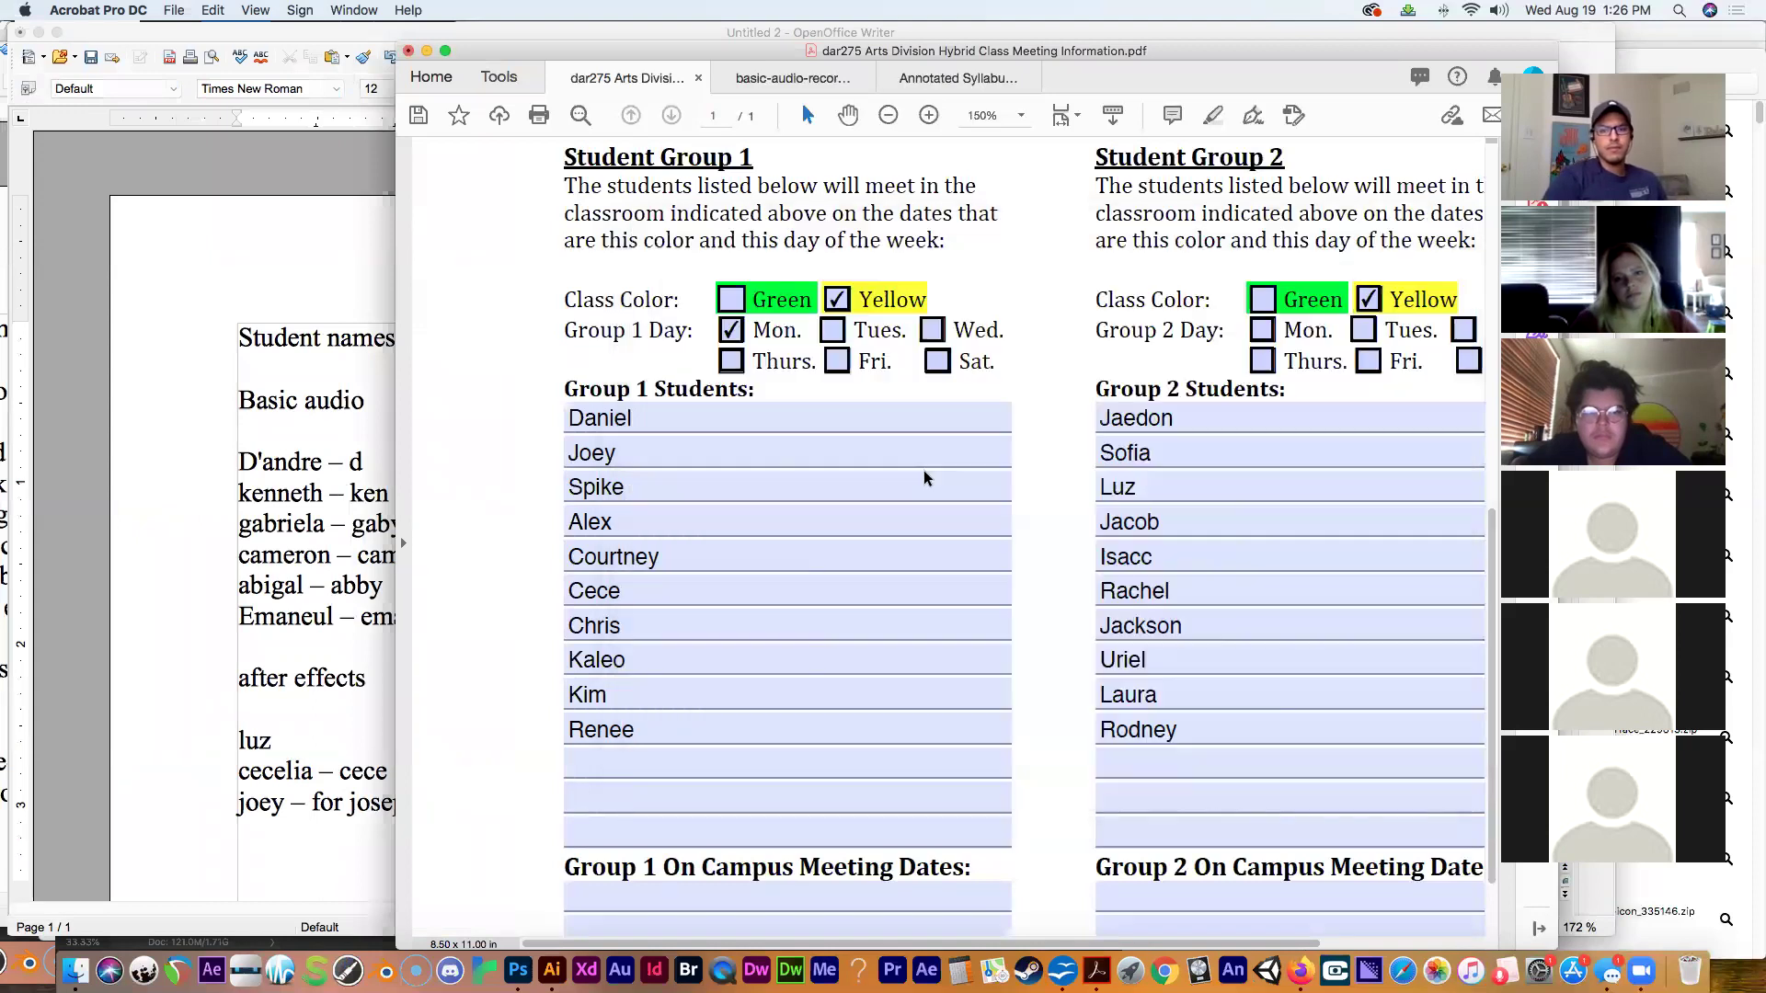
Save the PDF to the Desktop as dar250 Arts Division Hybrid Class Meeting Information.
click(824, 196)
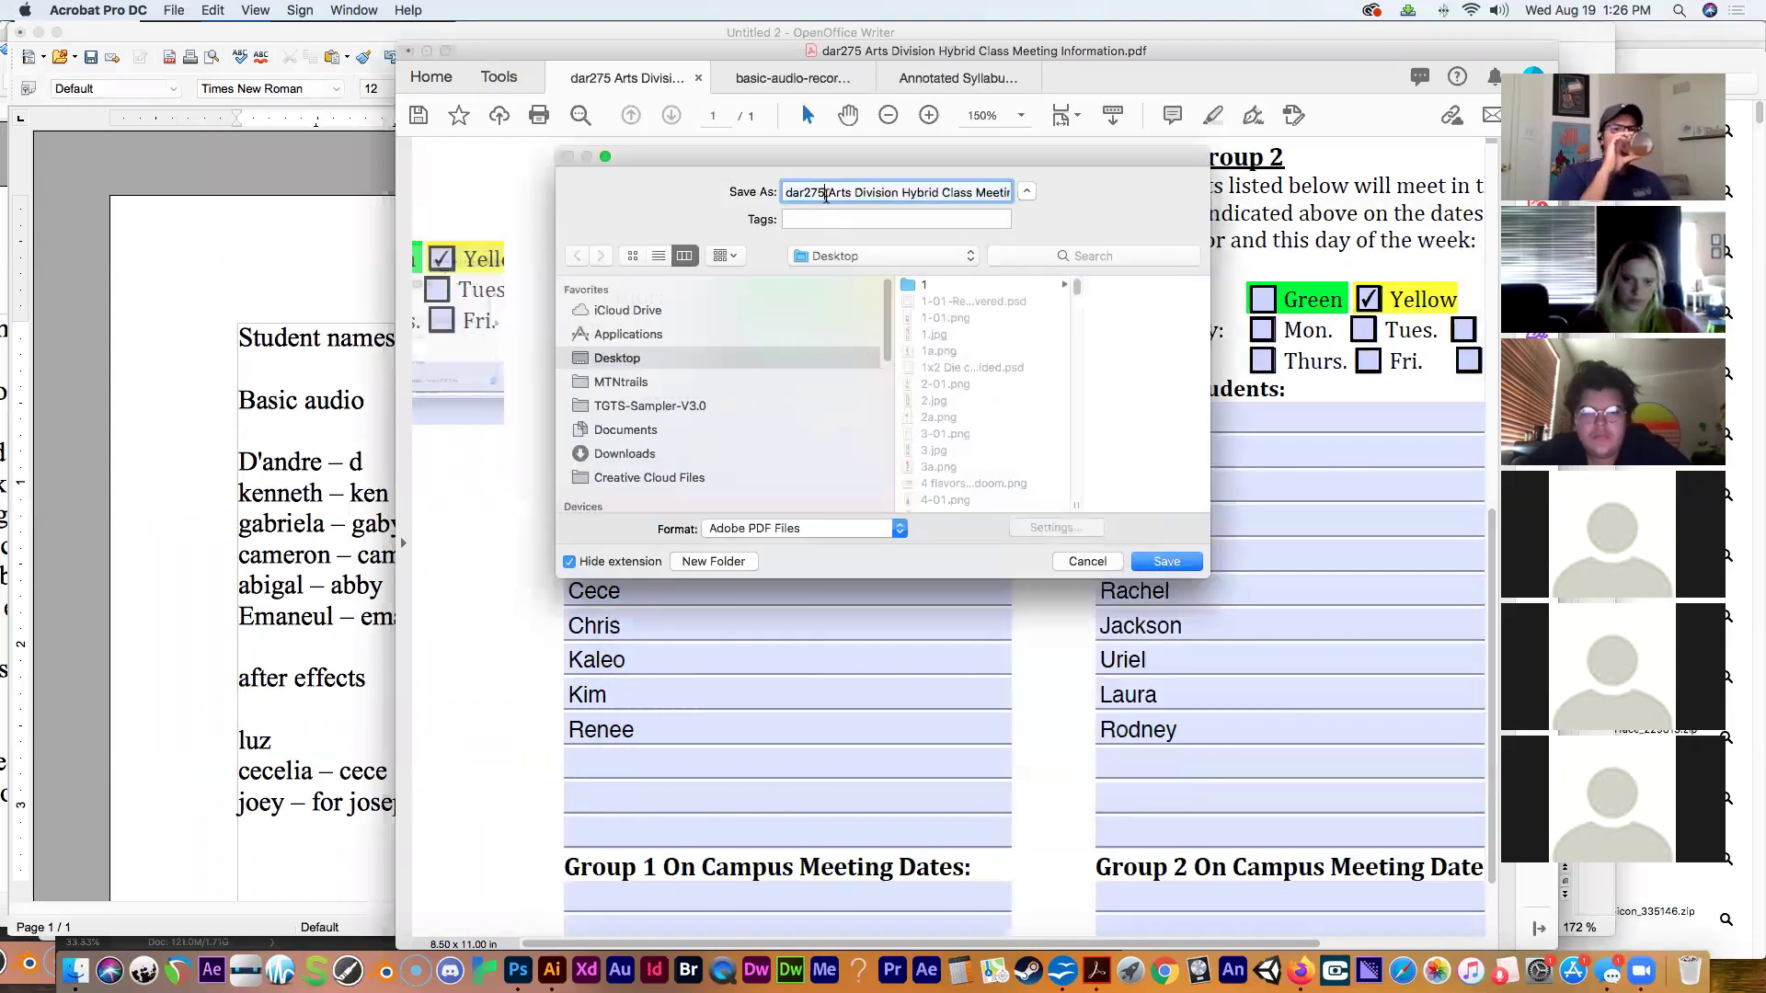
key(BackSpace)
key(BackSpace)
text(250)
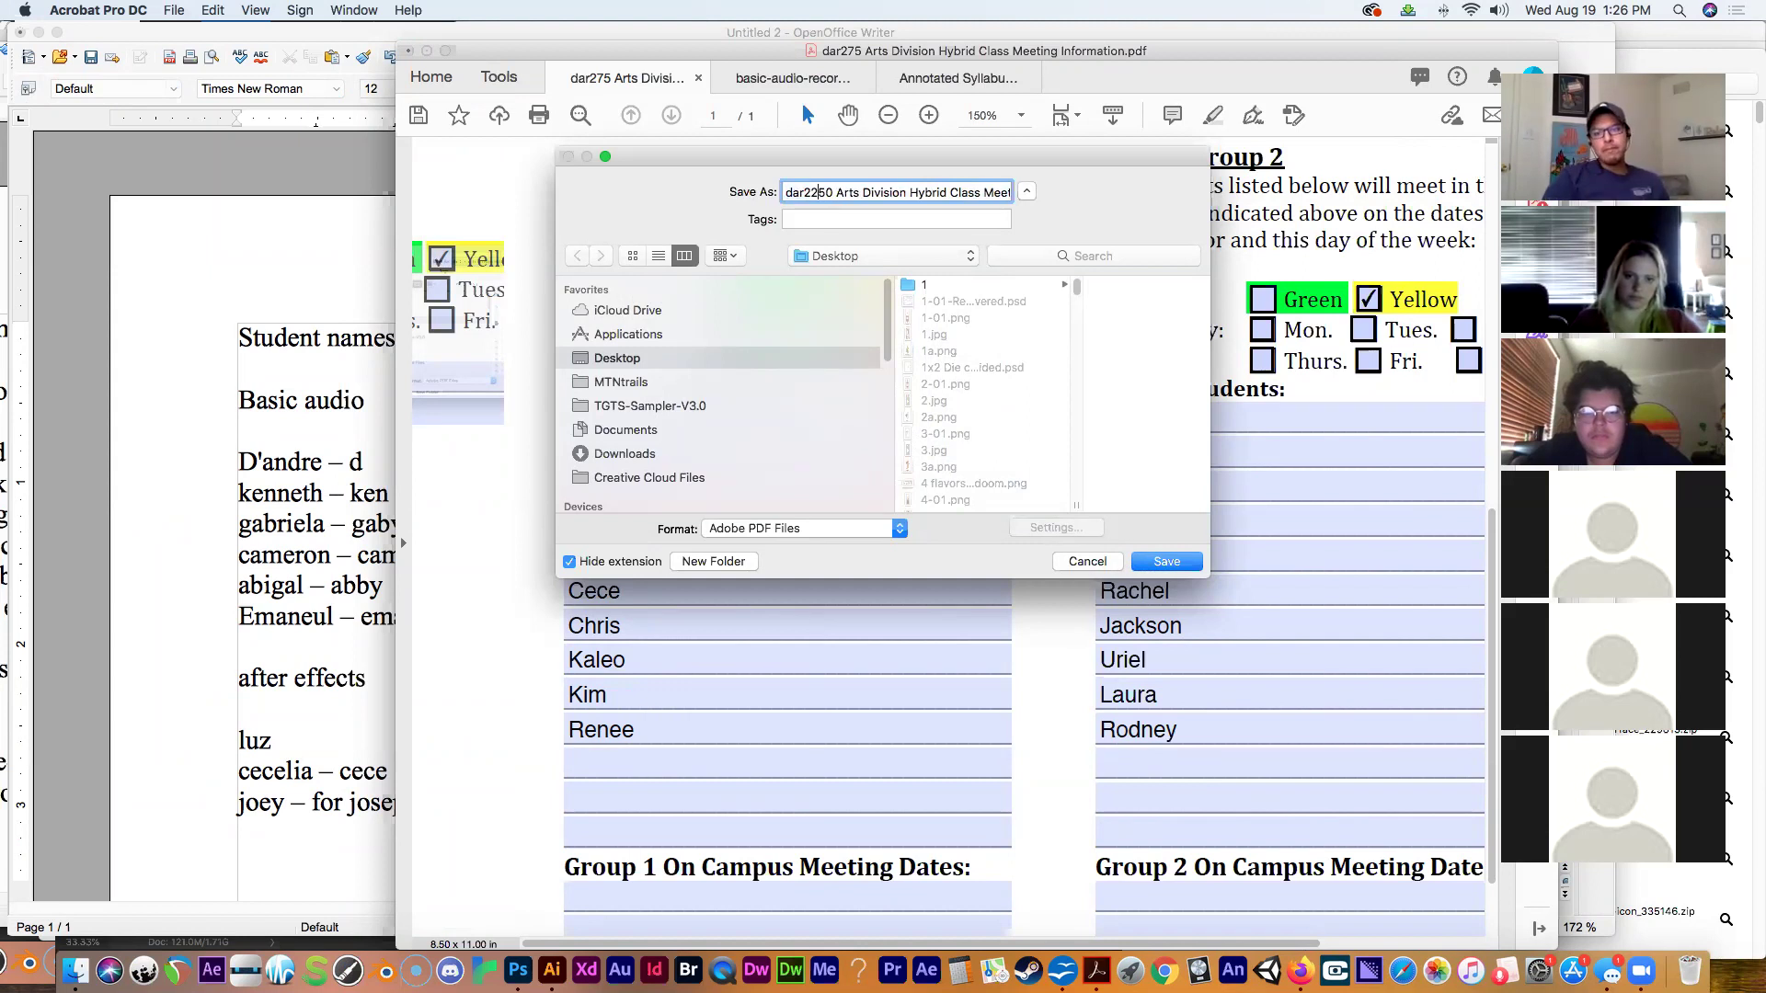
key(BackSpace)
click(1151, 558)
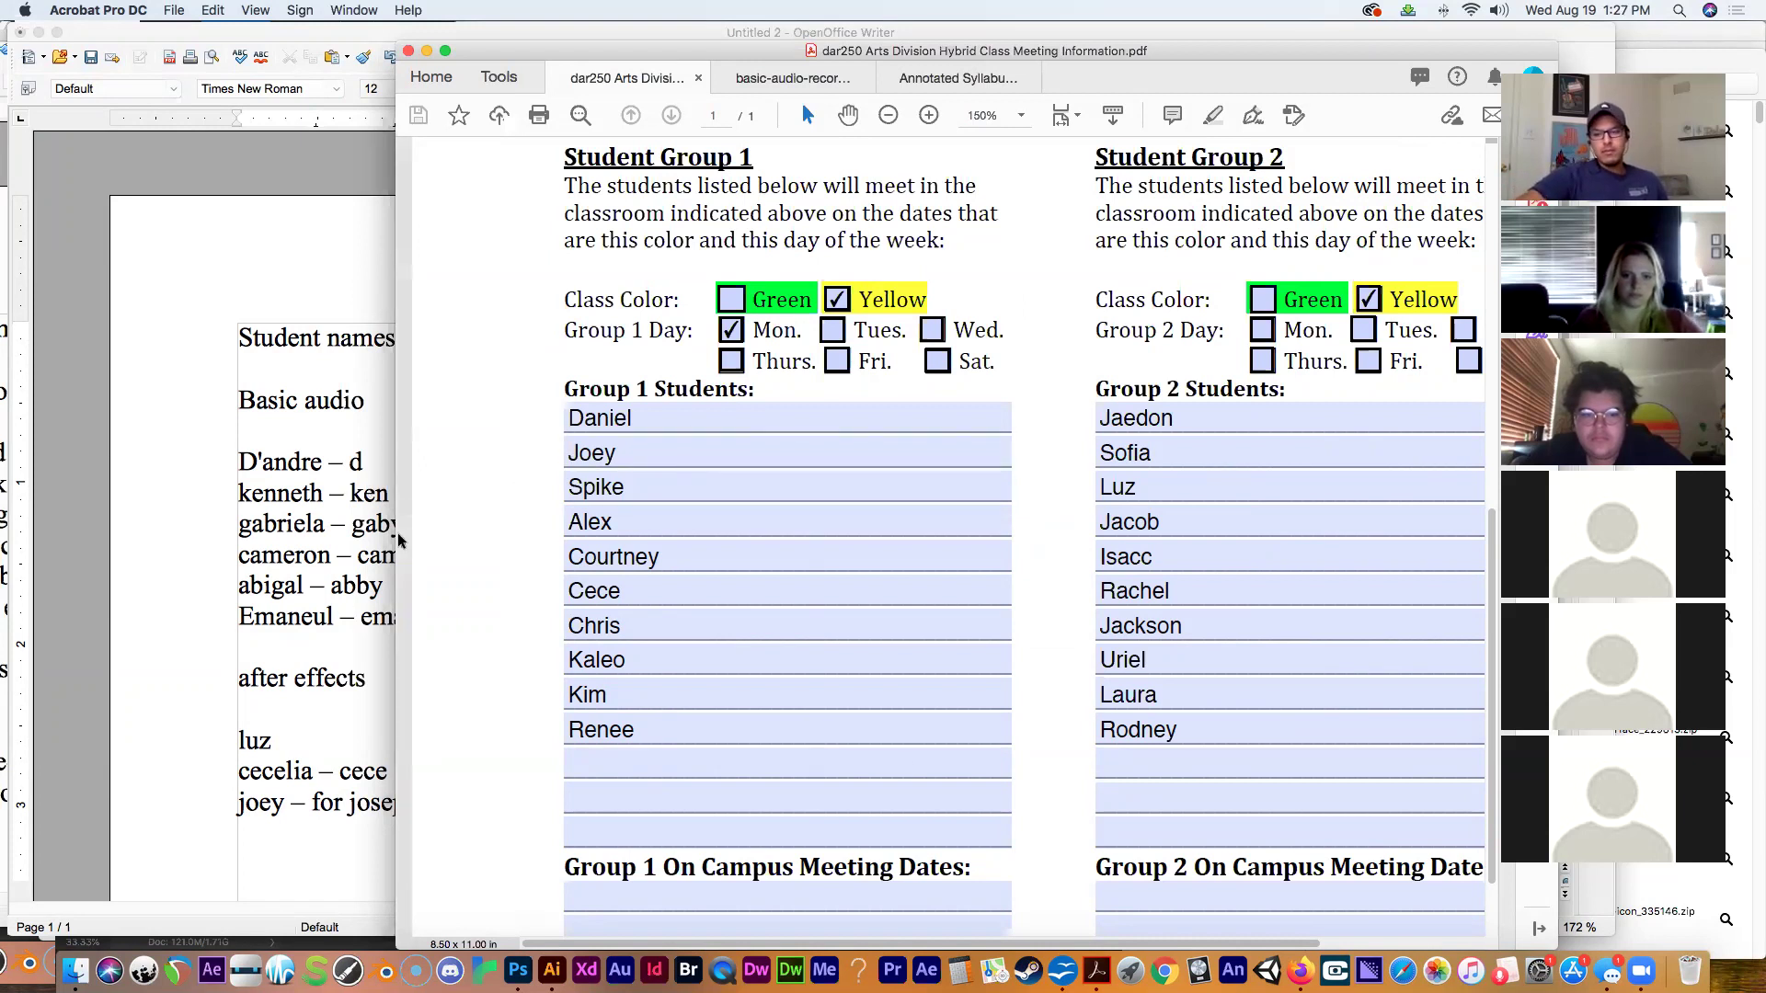
click(1299, 970)
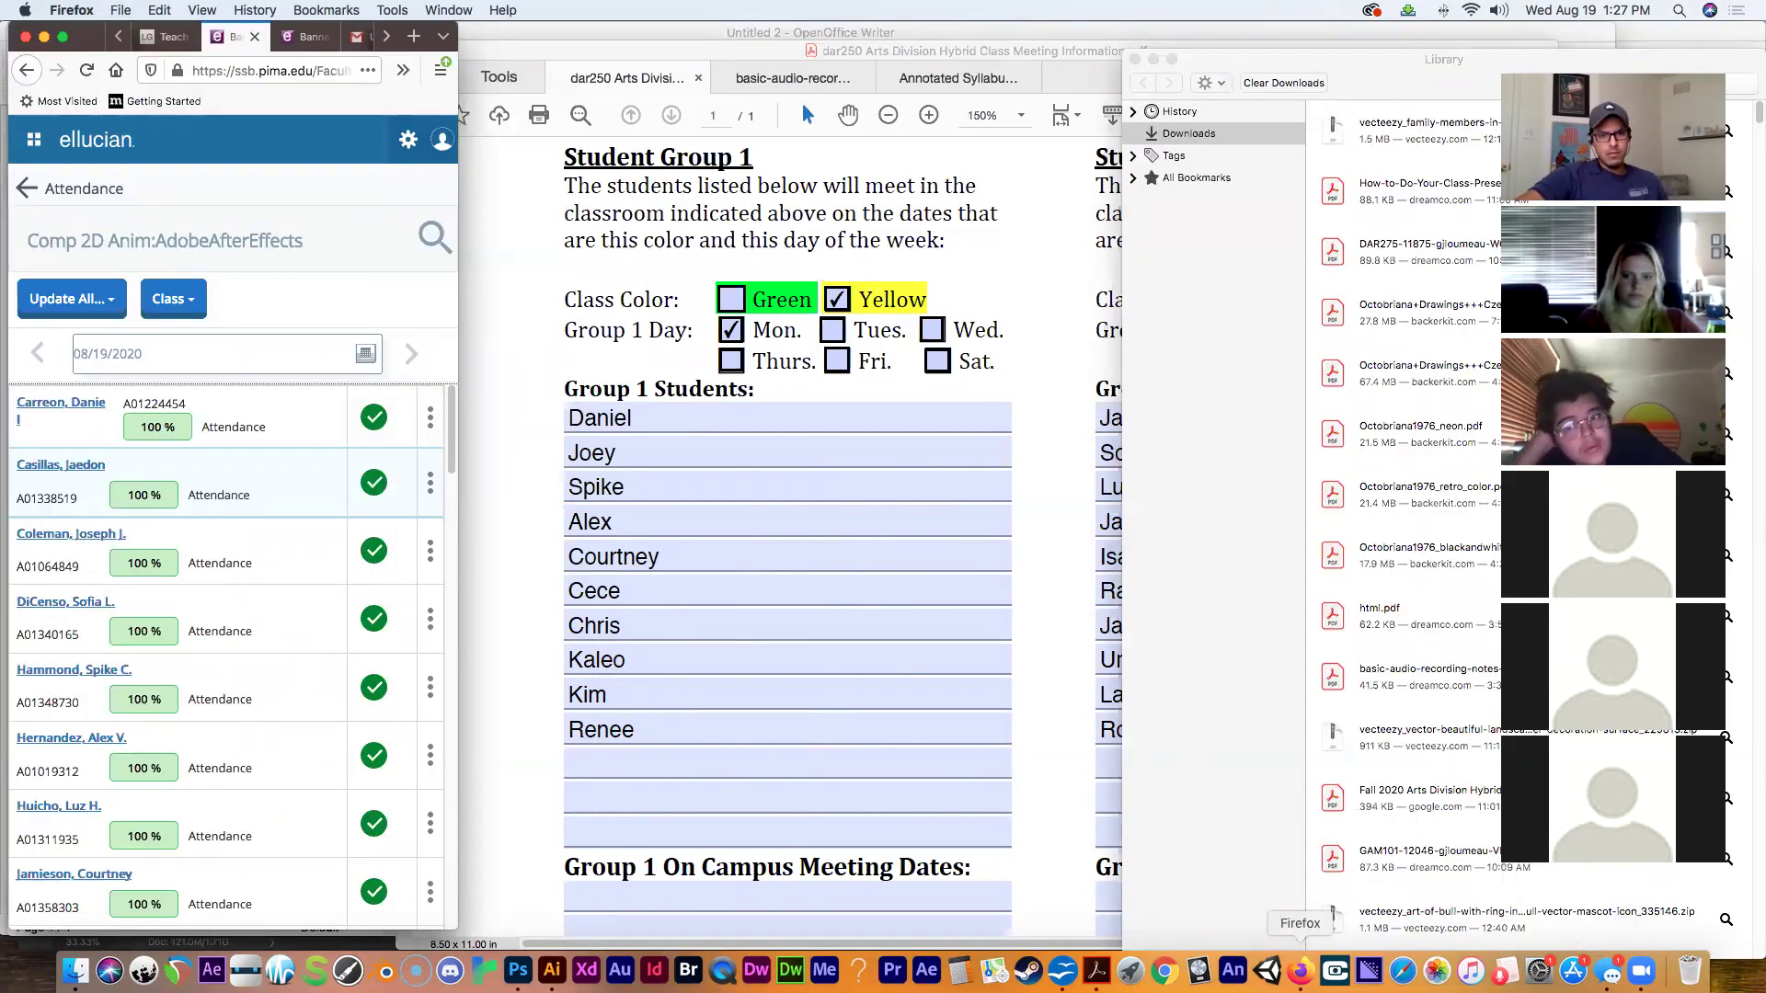
Widen the Firefox window and look over the After Effects class page.
drag(457, 370, 1289, 410)
click(1141, 37)
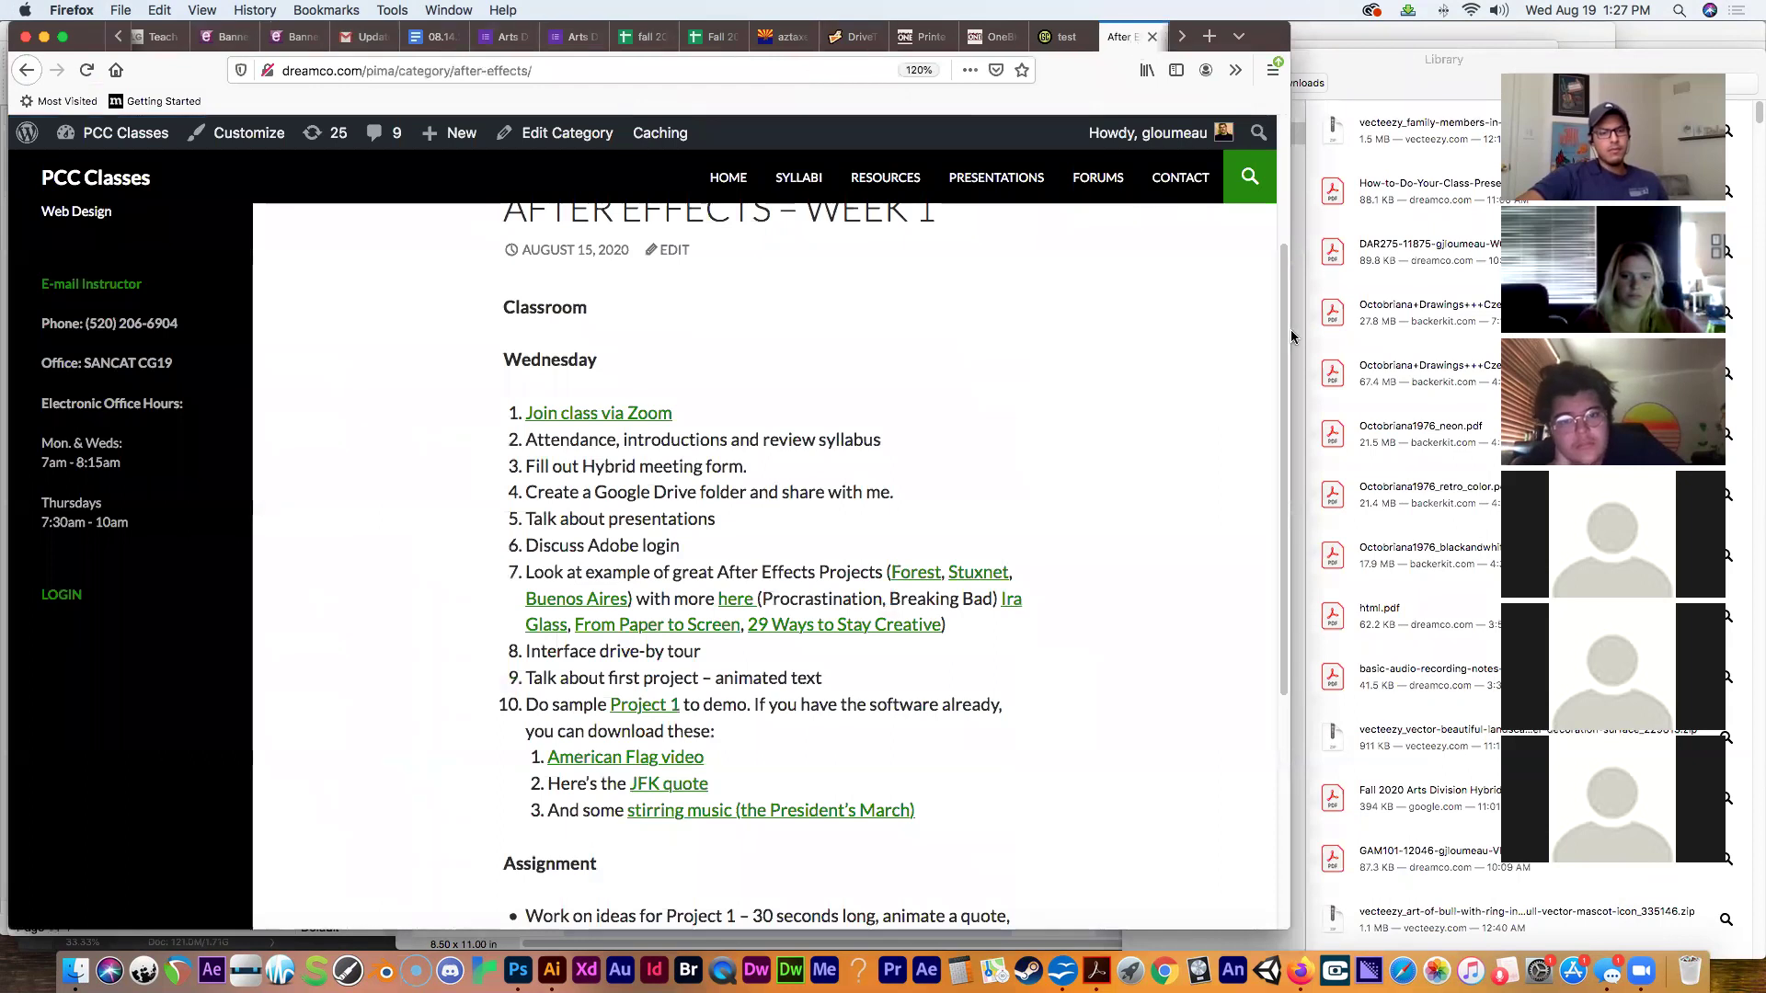
drag(1283, 346, 1262, 212)
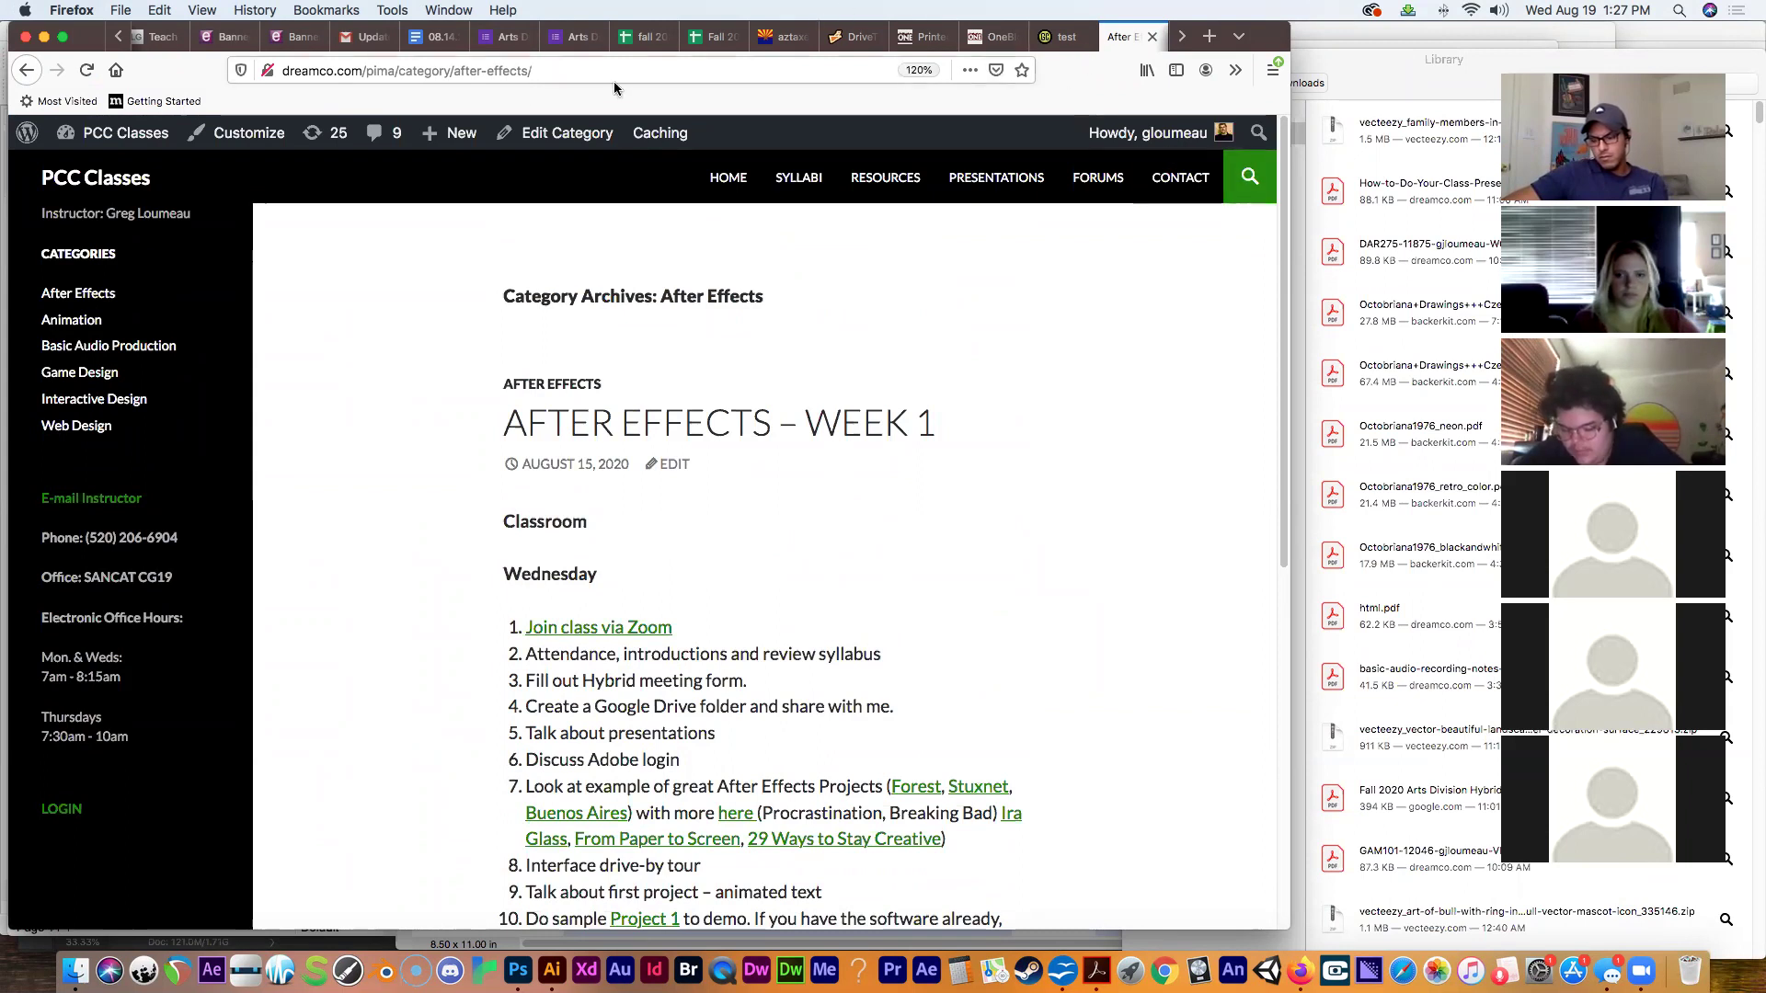
scroll(155, 42, right, 1)
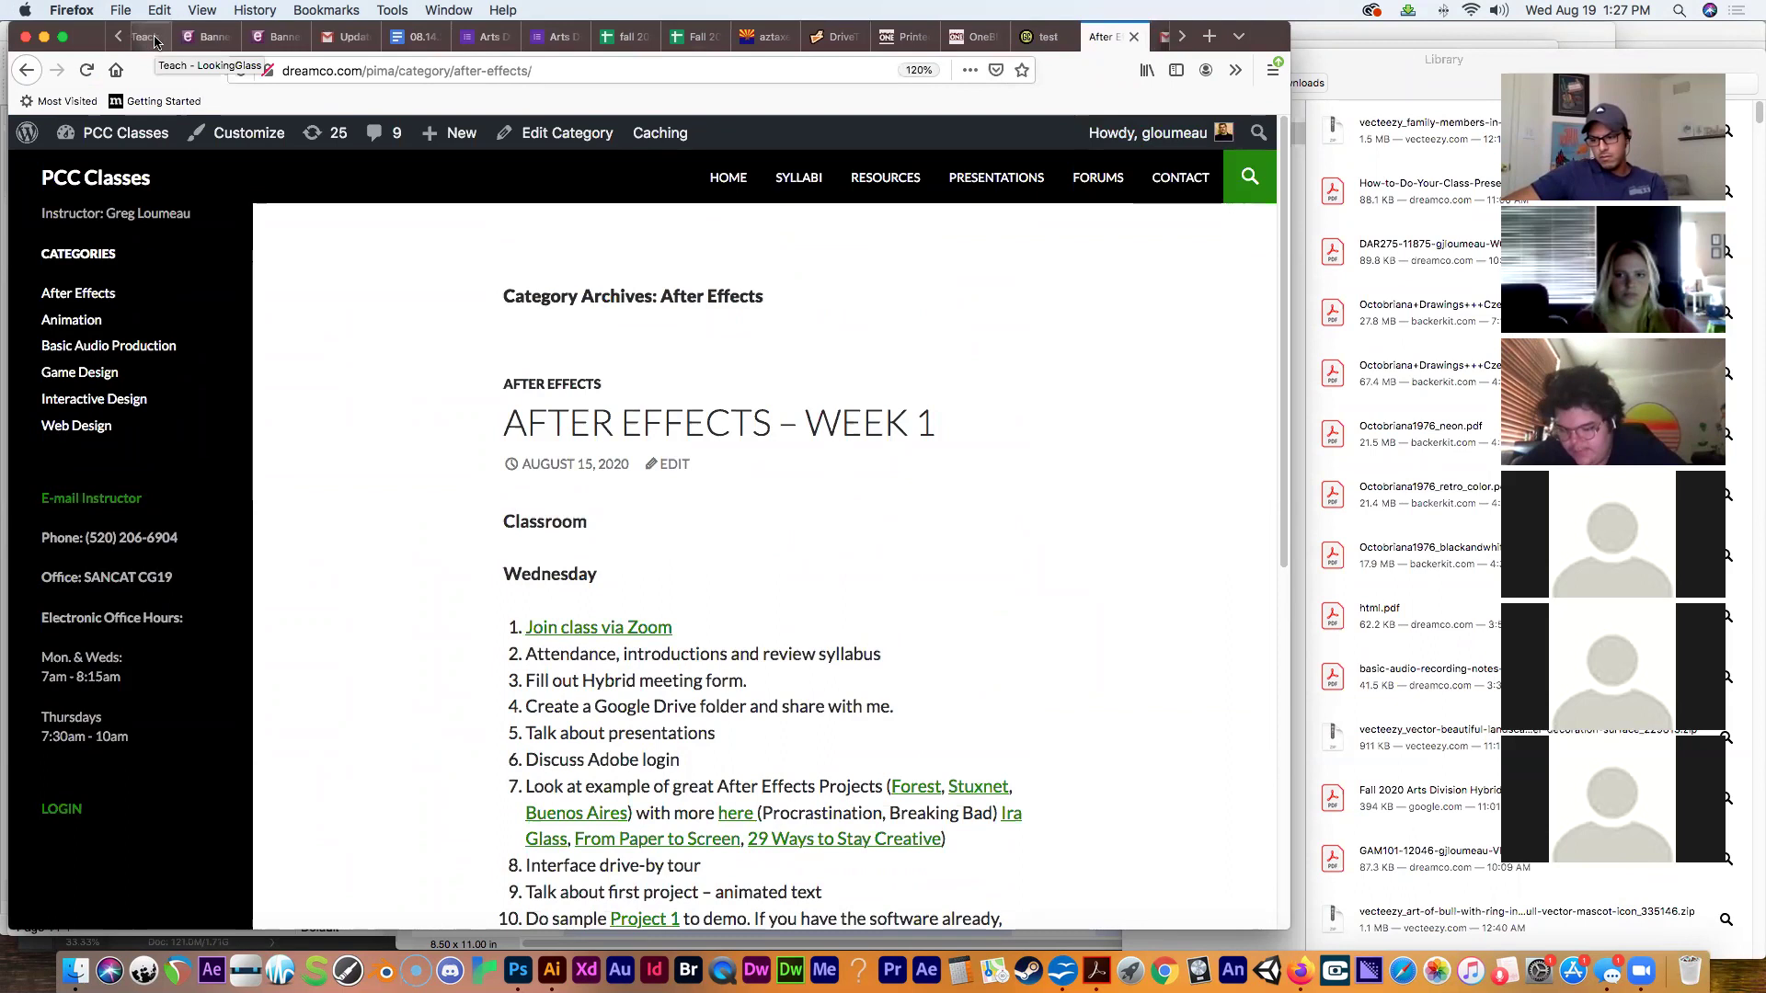
From the MyPima home page's LaunchPad, open the Employee Gmail inbox.
click(145, 37)
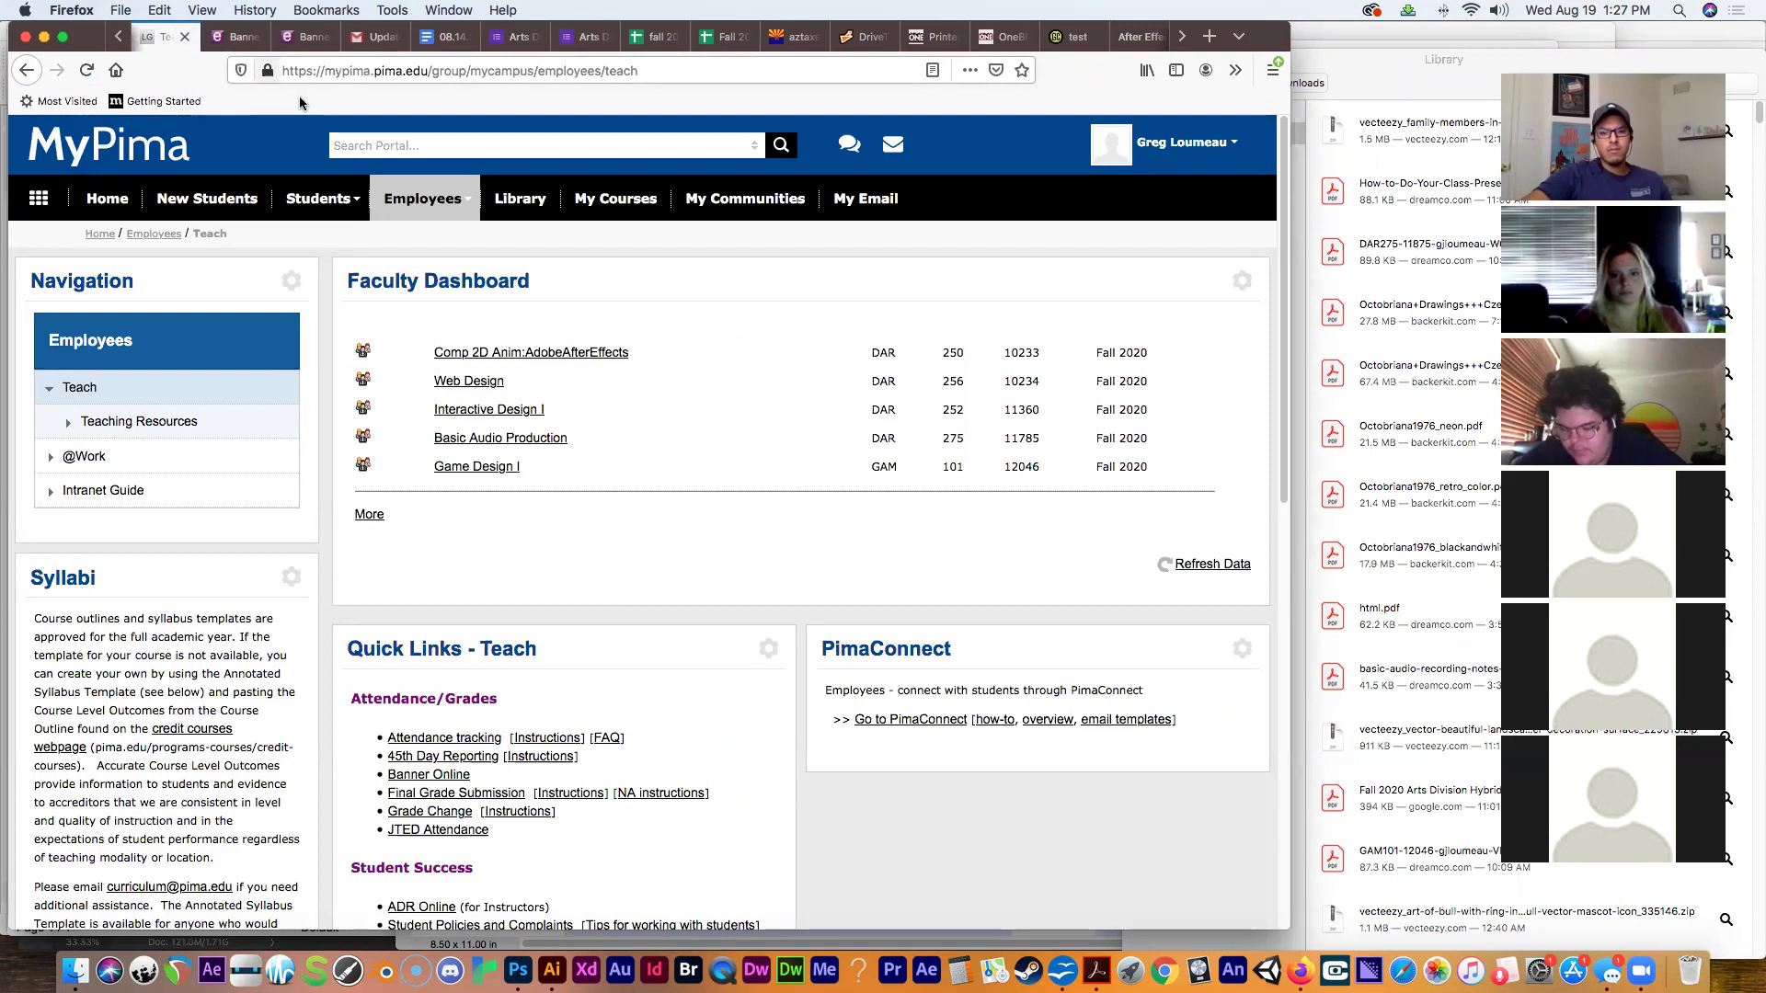
click(156, 150)
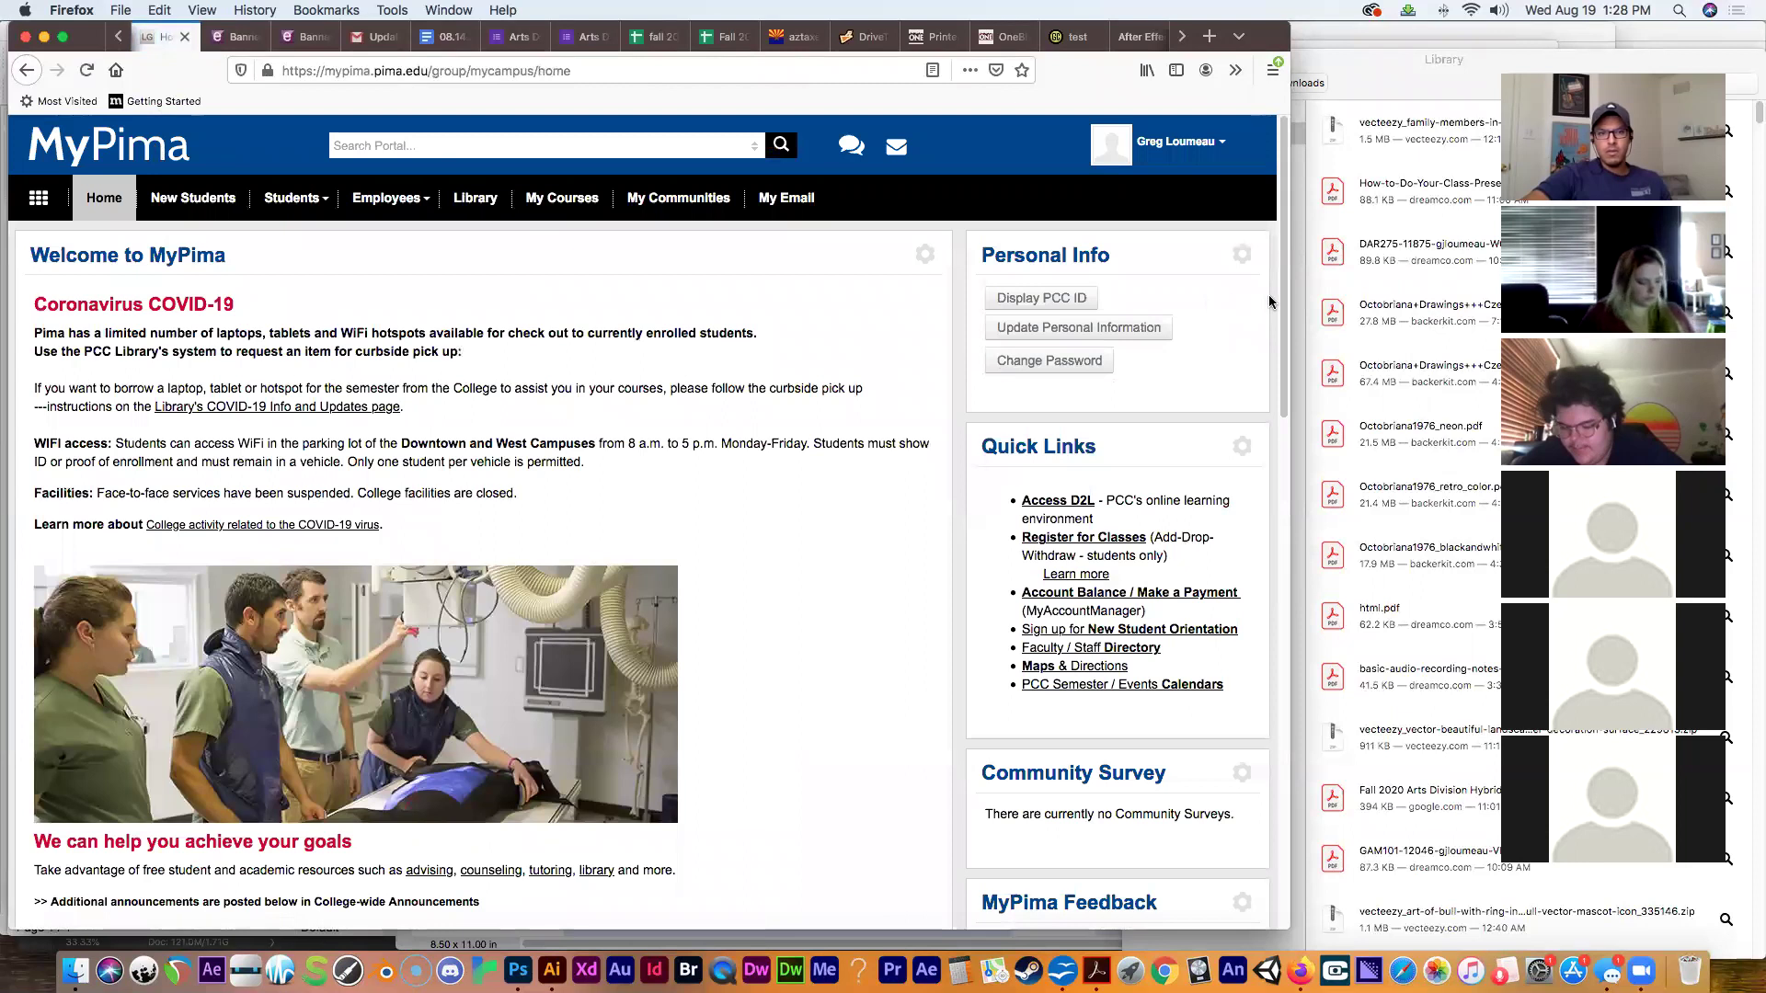
drag(1289, 285, 1304, 502)
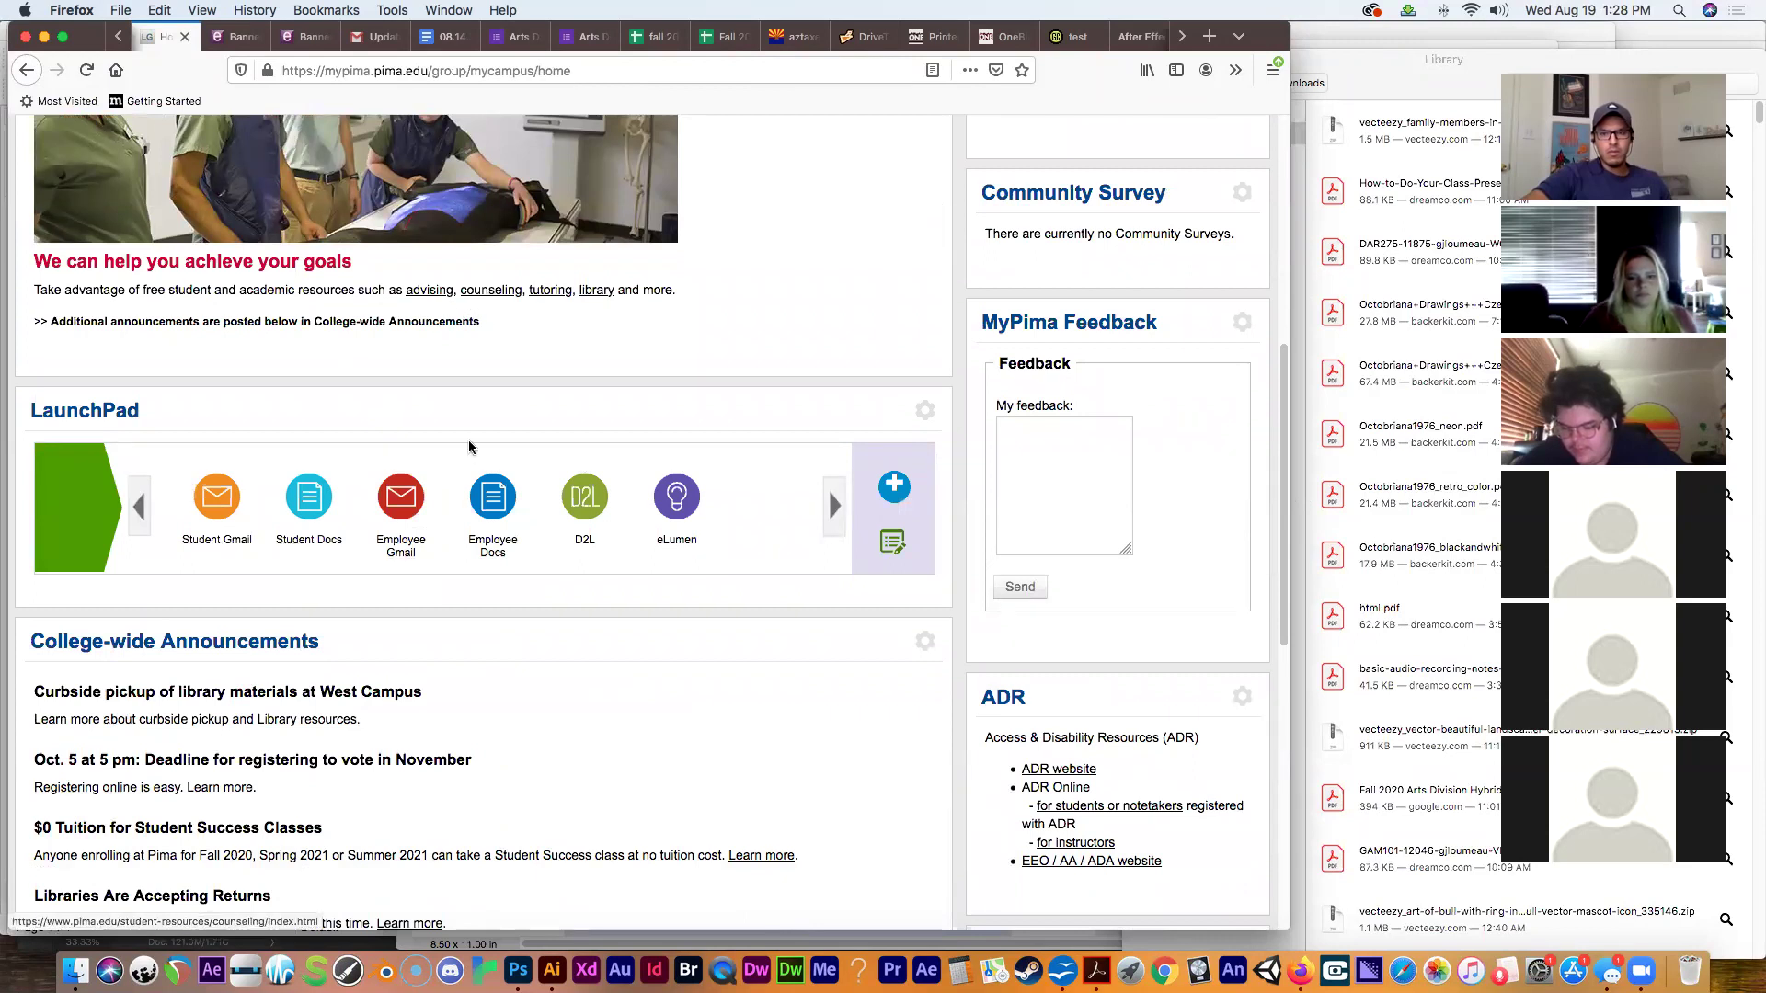
click(411, 547)
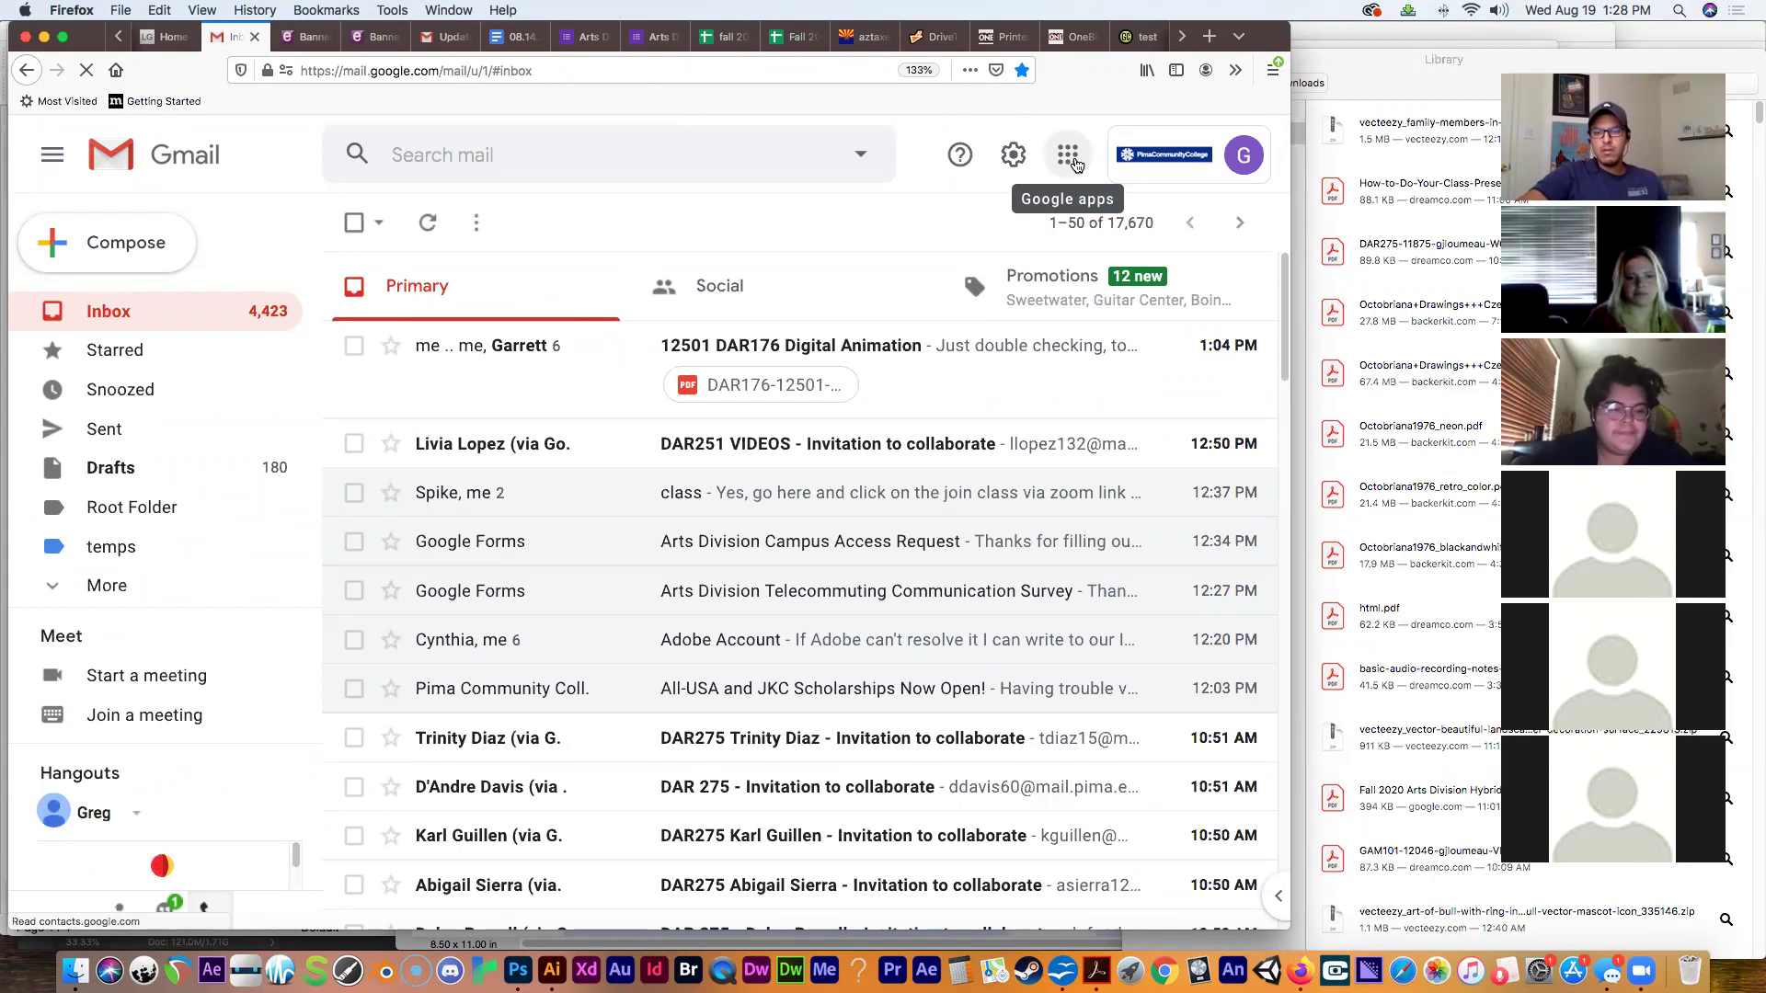
Open Google Drive's My Drive from Gmail's Google apps grid.
click(1066, 162)
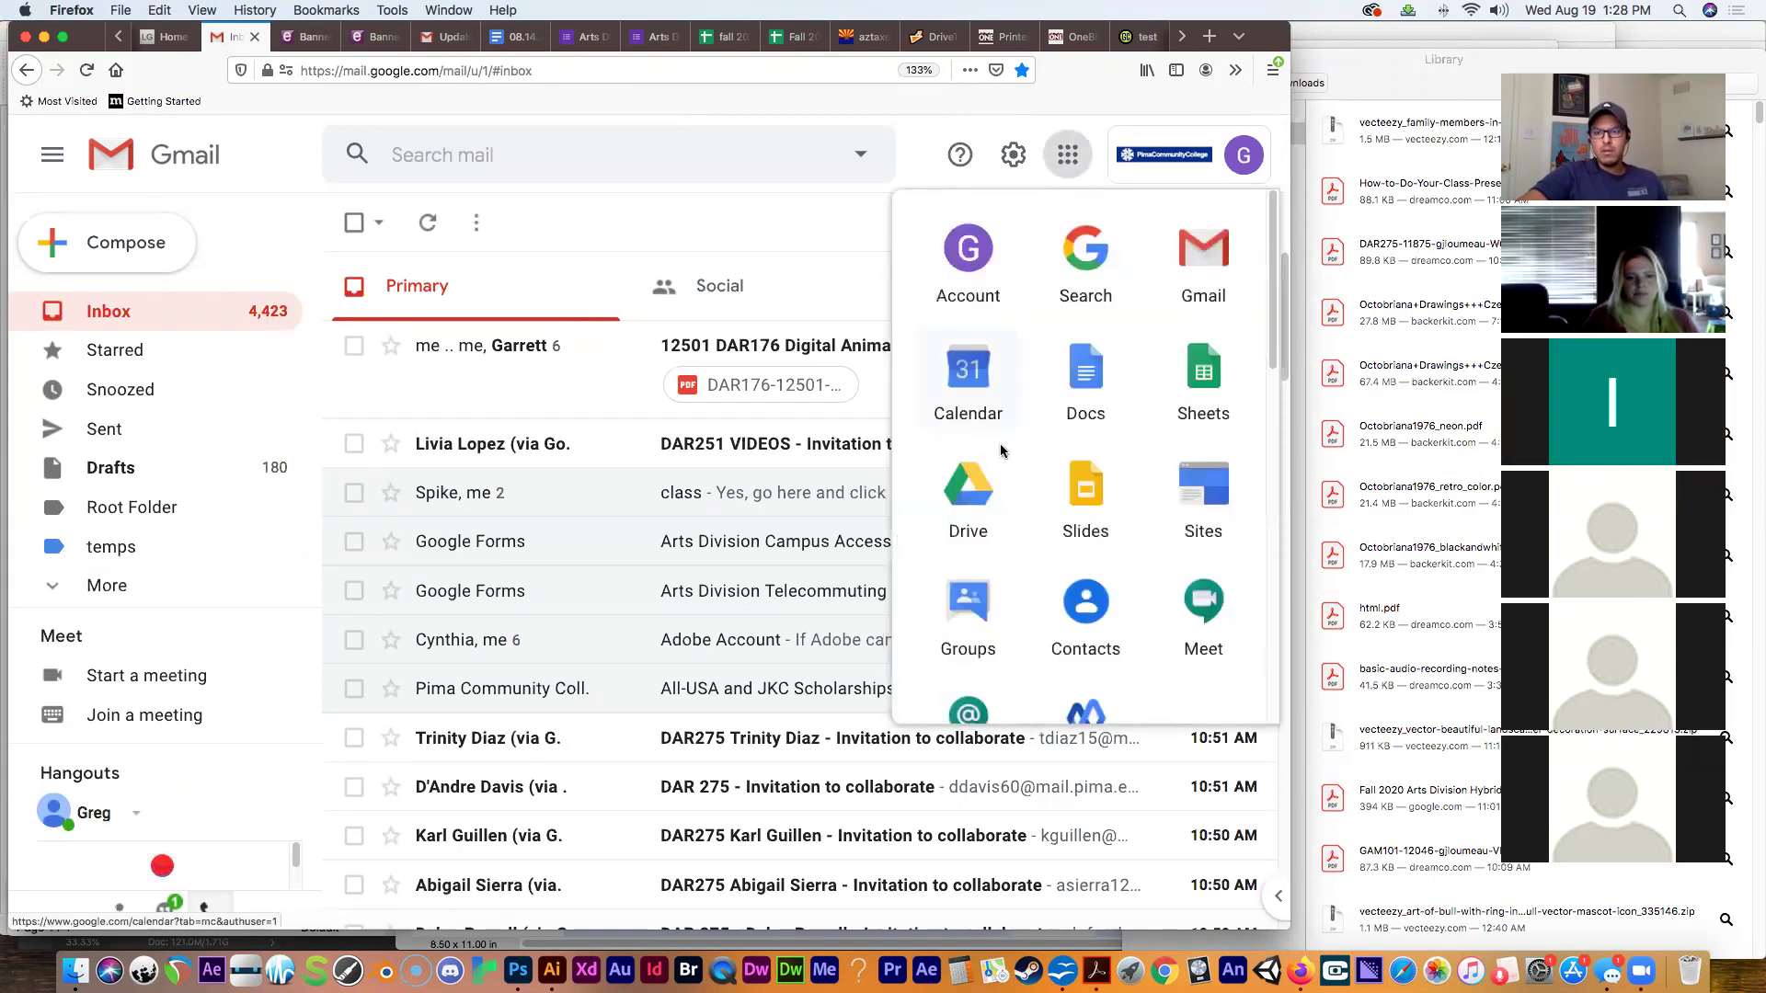
click(969, 498)
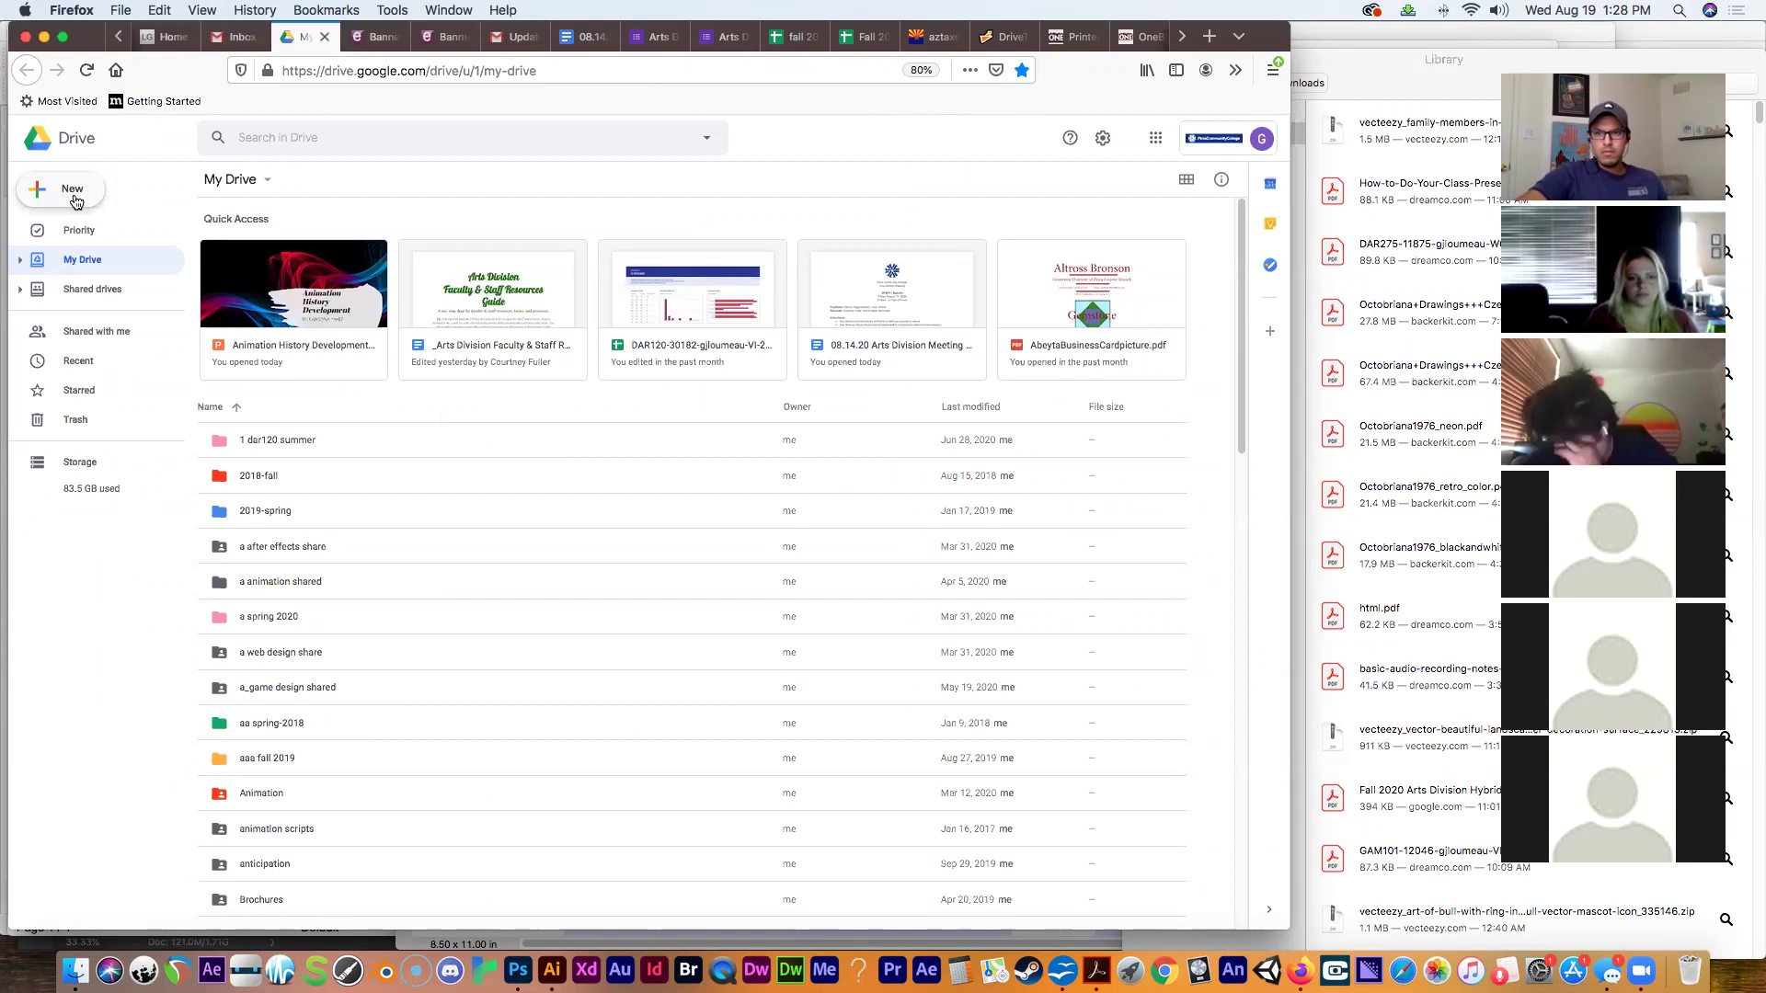
Create a new My Drive folder named dar250 followed by the instructor's first name.
click(67, 197)
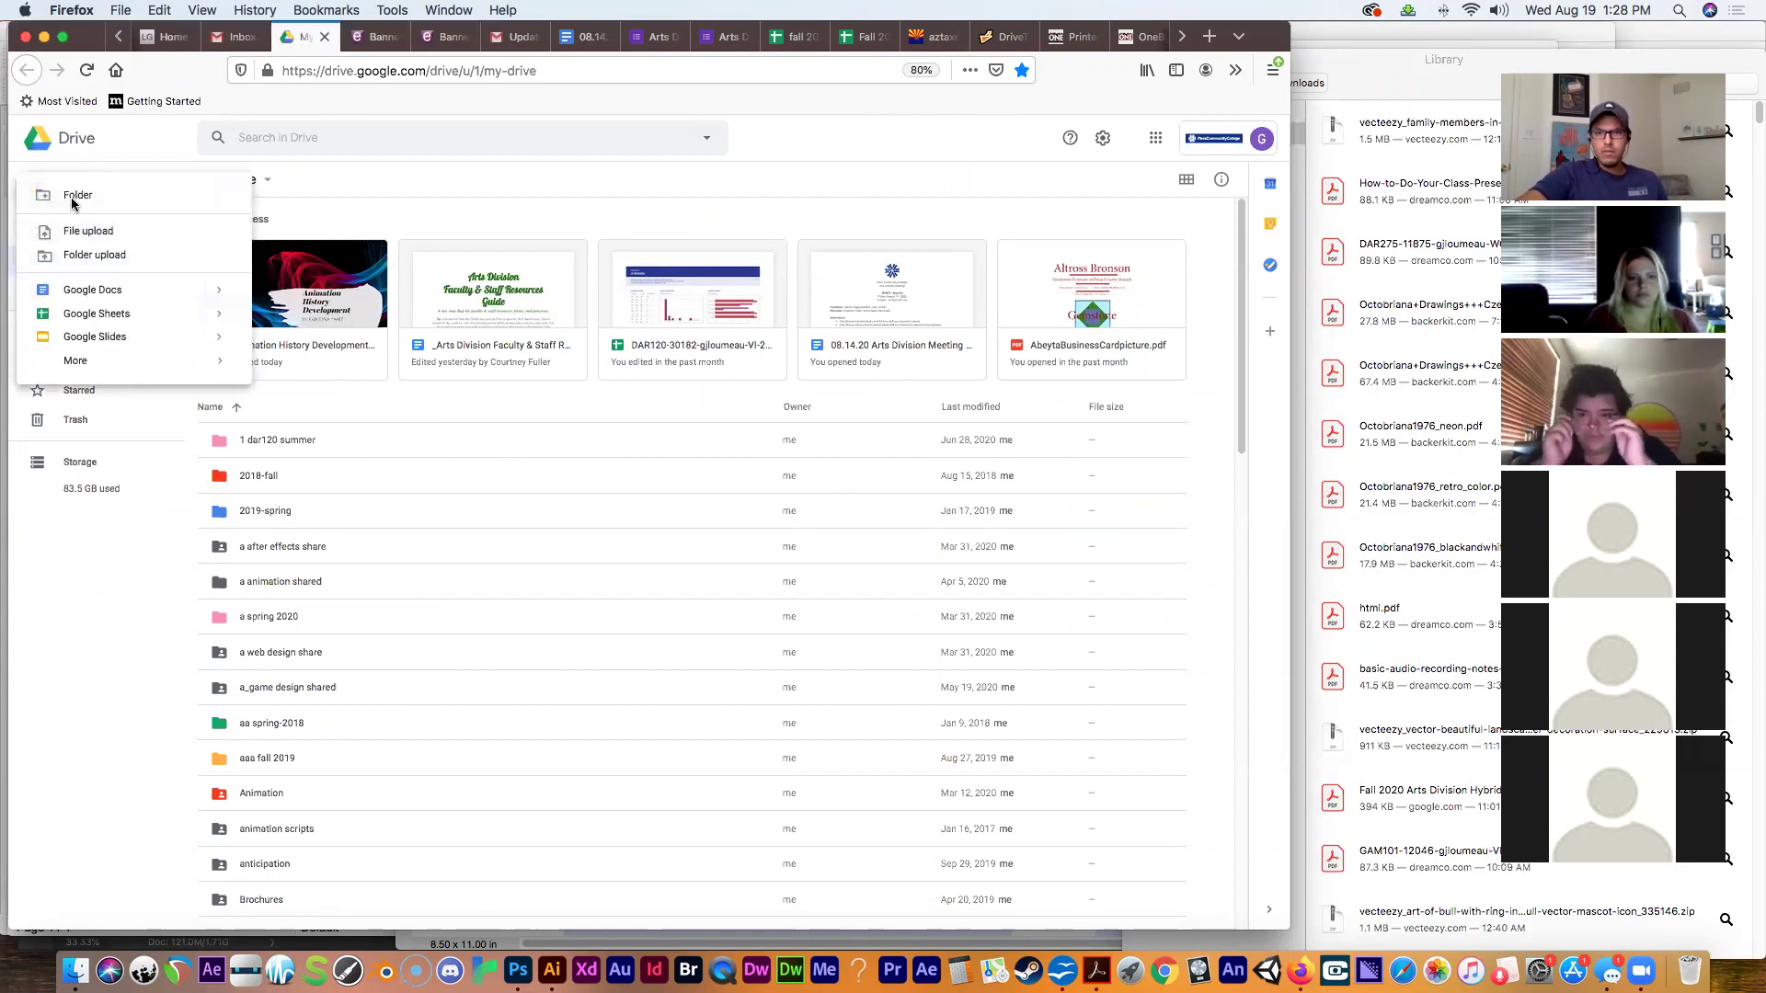
click(71, 194)
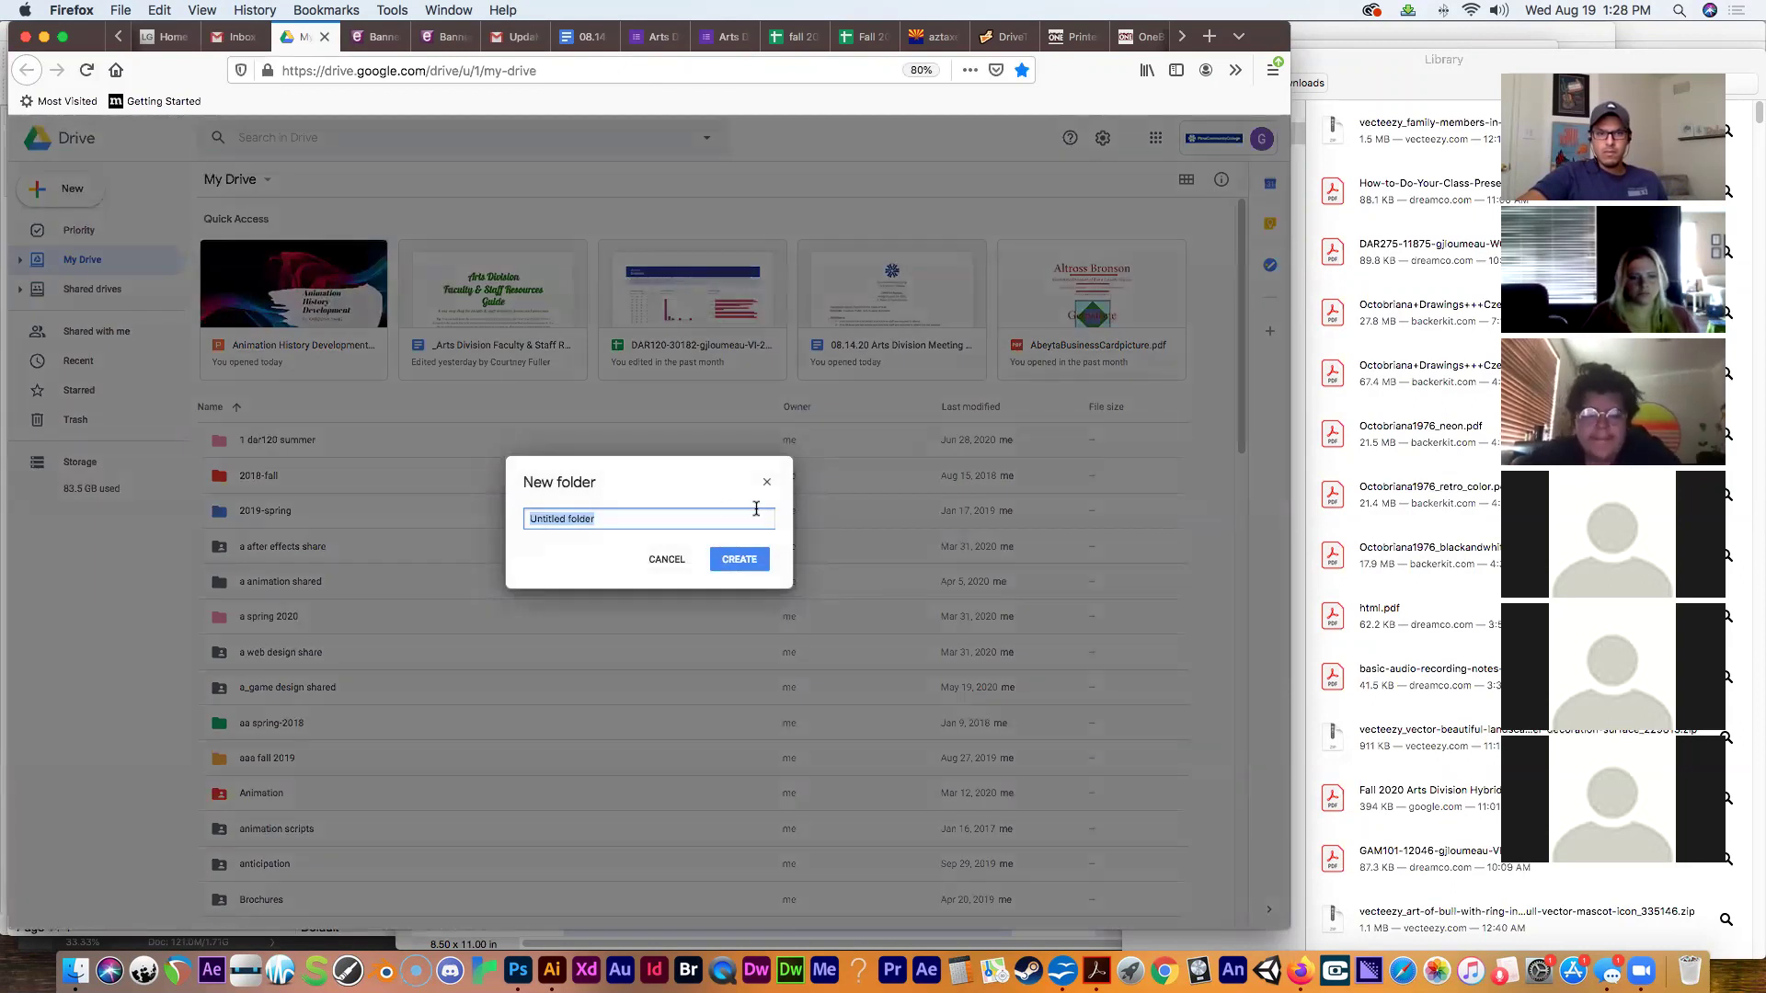
text(dar250 greg)
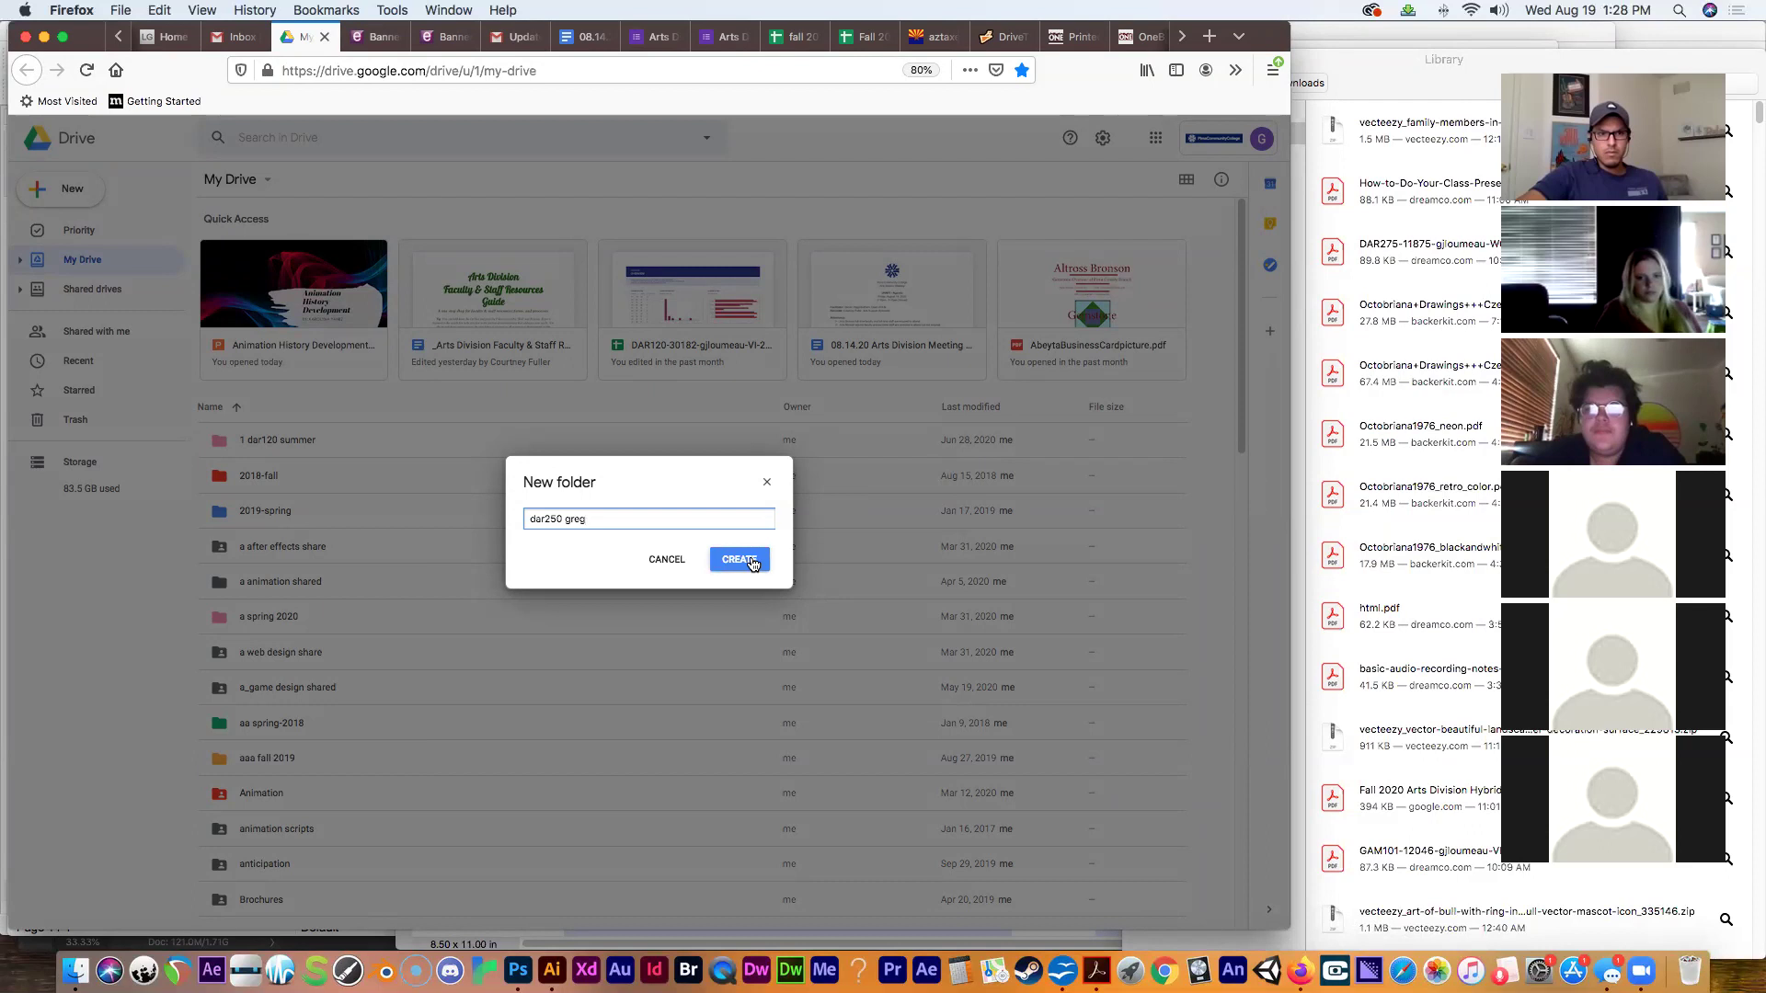
click(750, 561)
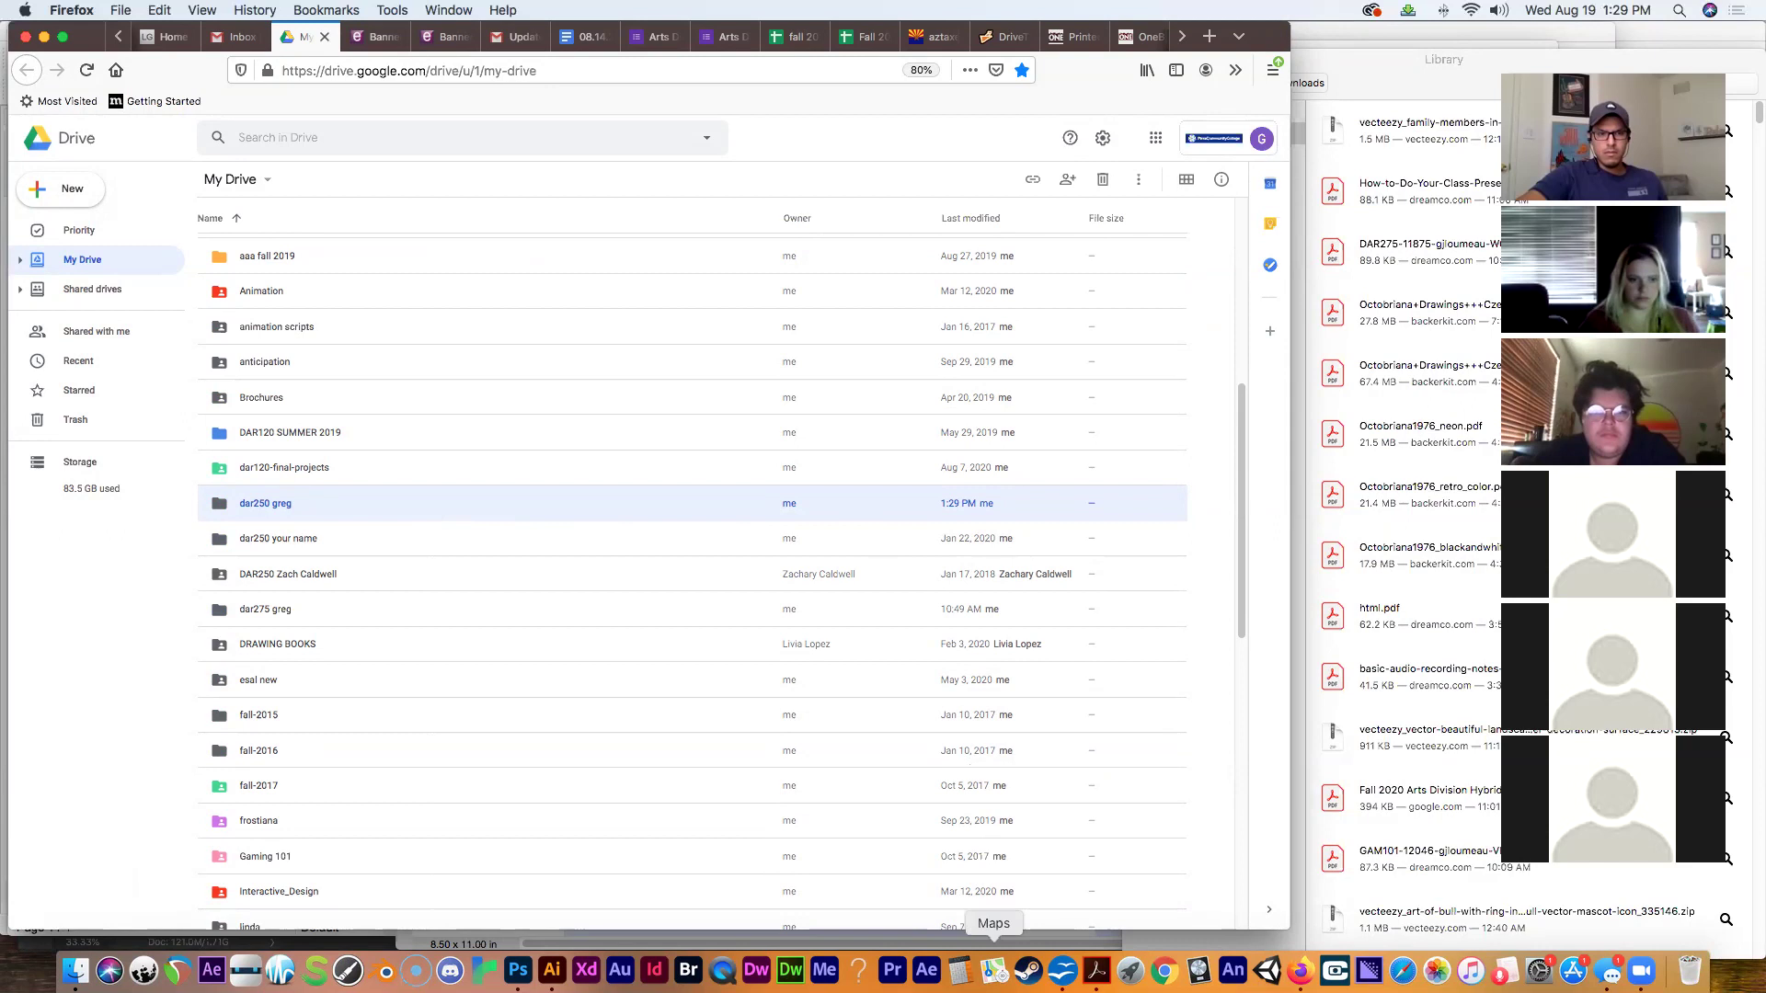
Open sharing for the dar250 folder, then add and remove a suggested contact.
right_click(342, 501)
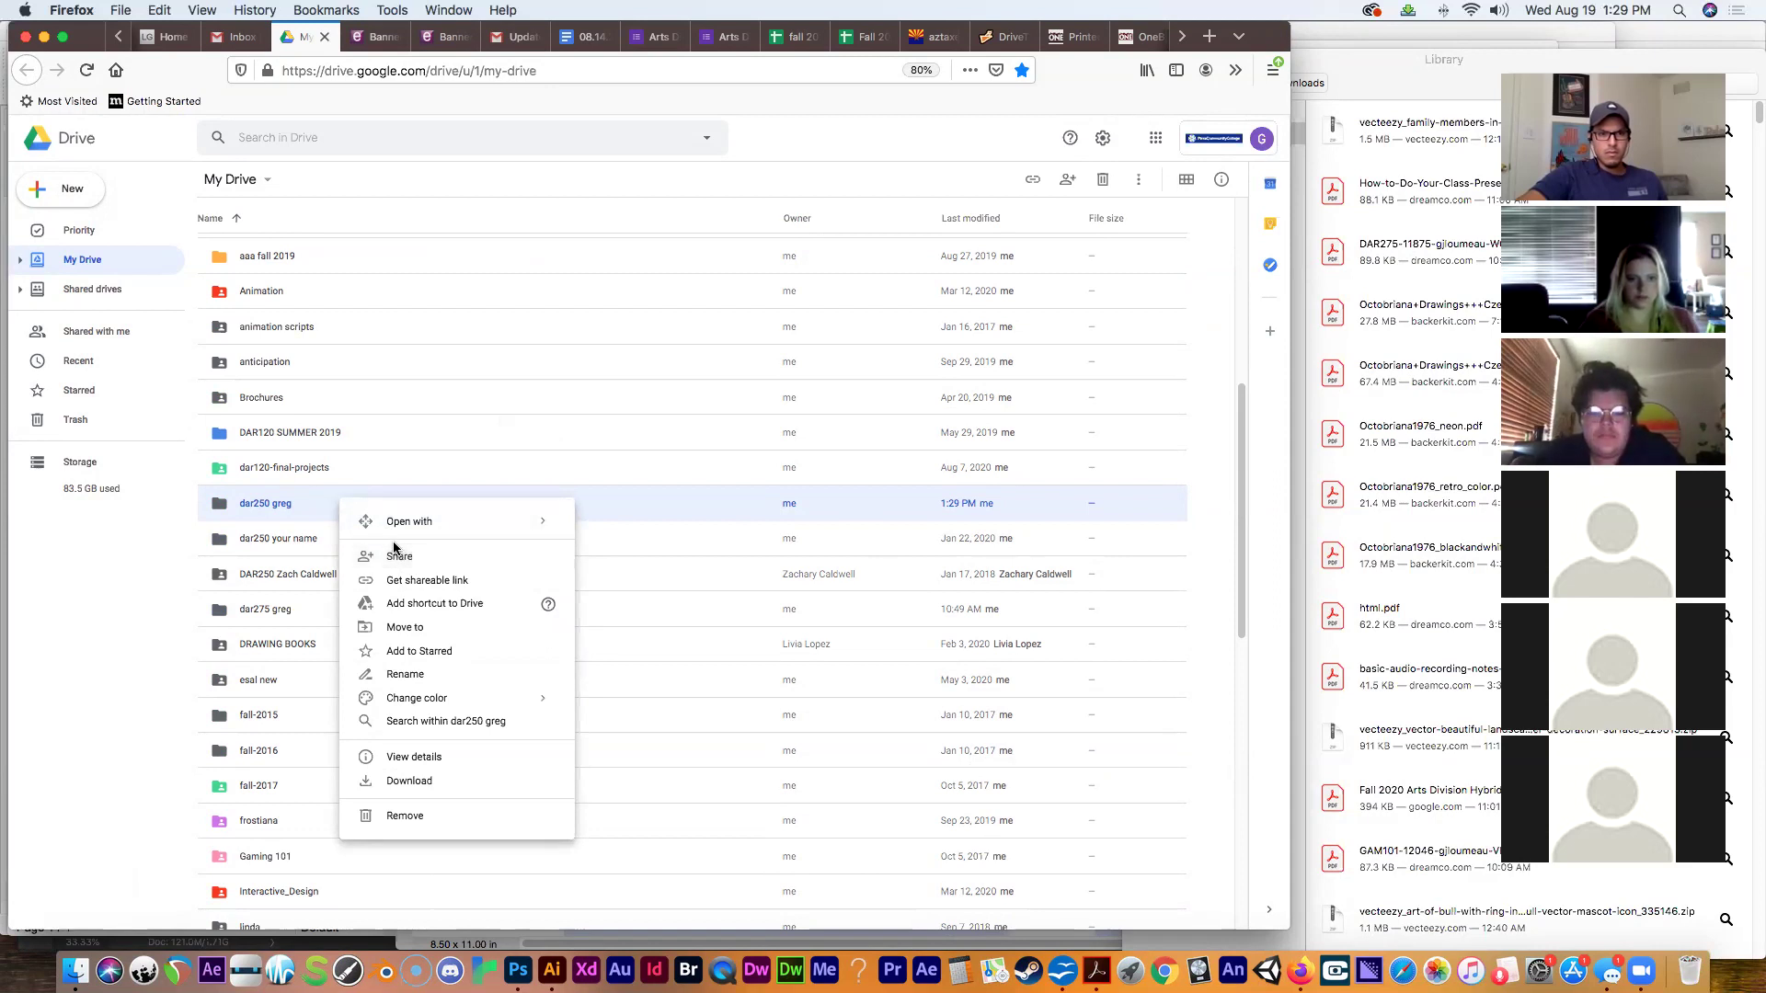
click(397, 554)
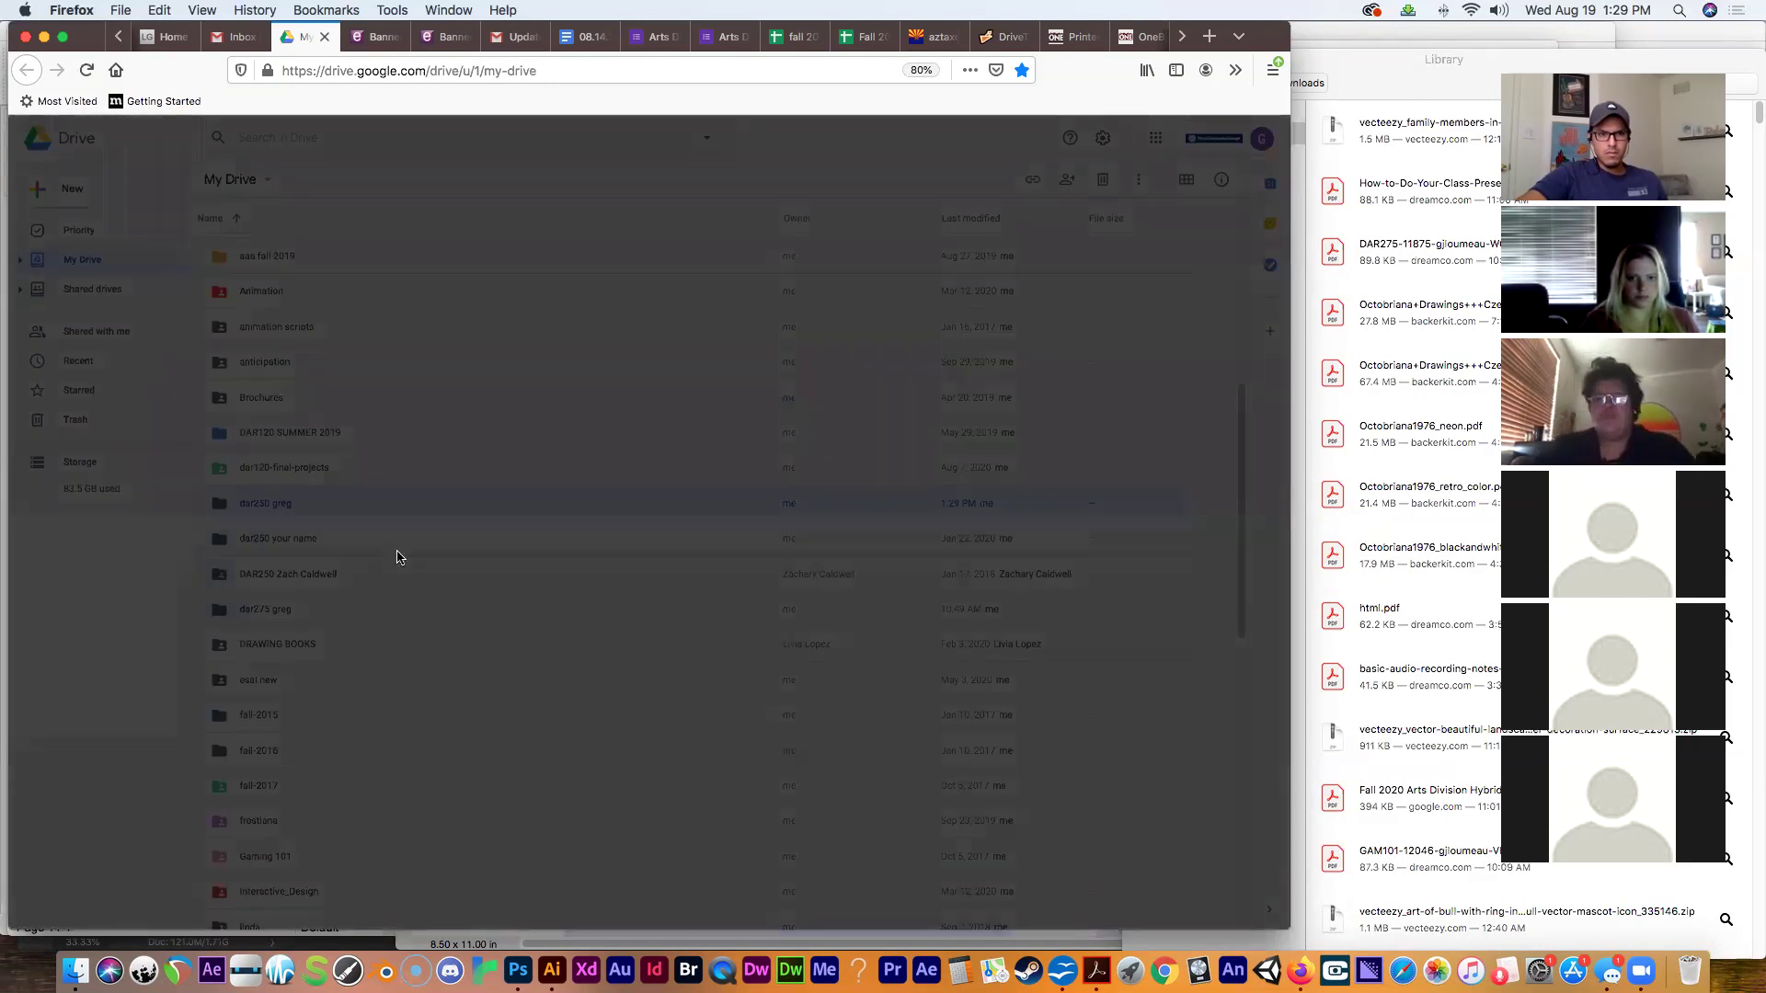
click(484, 456)
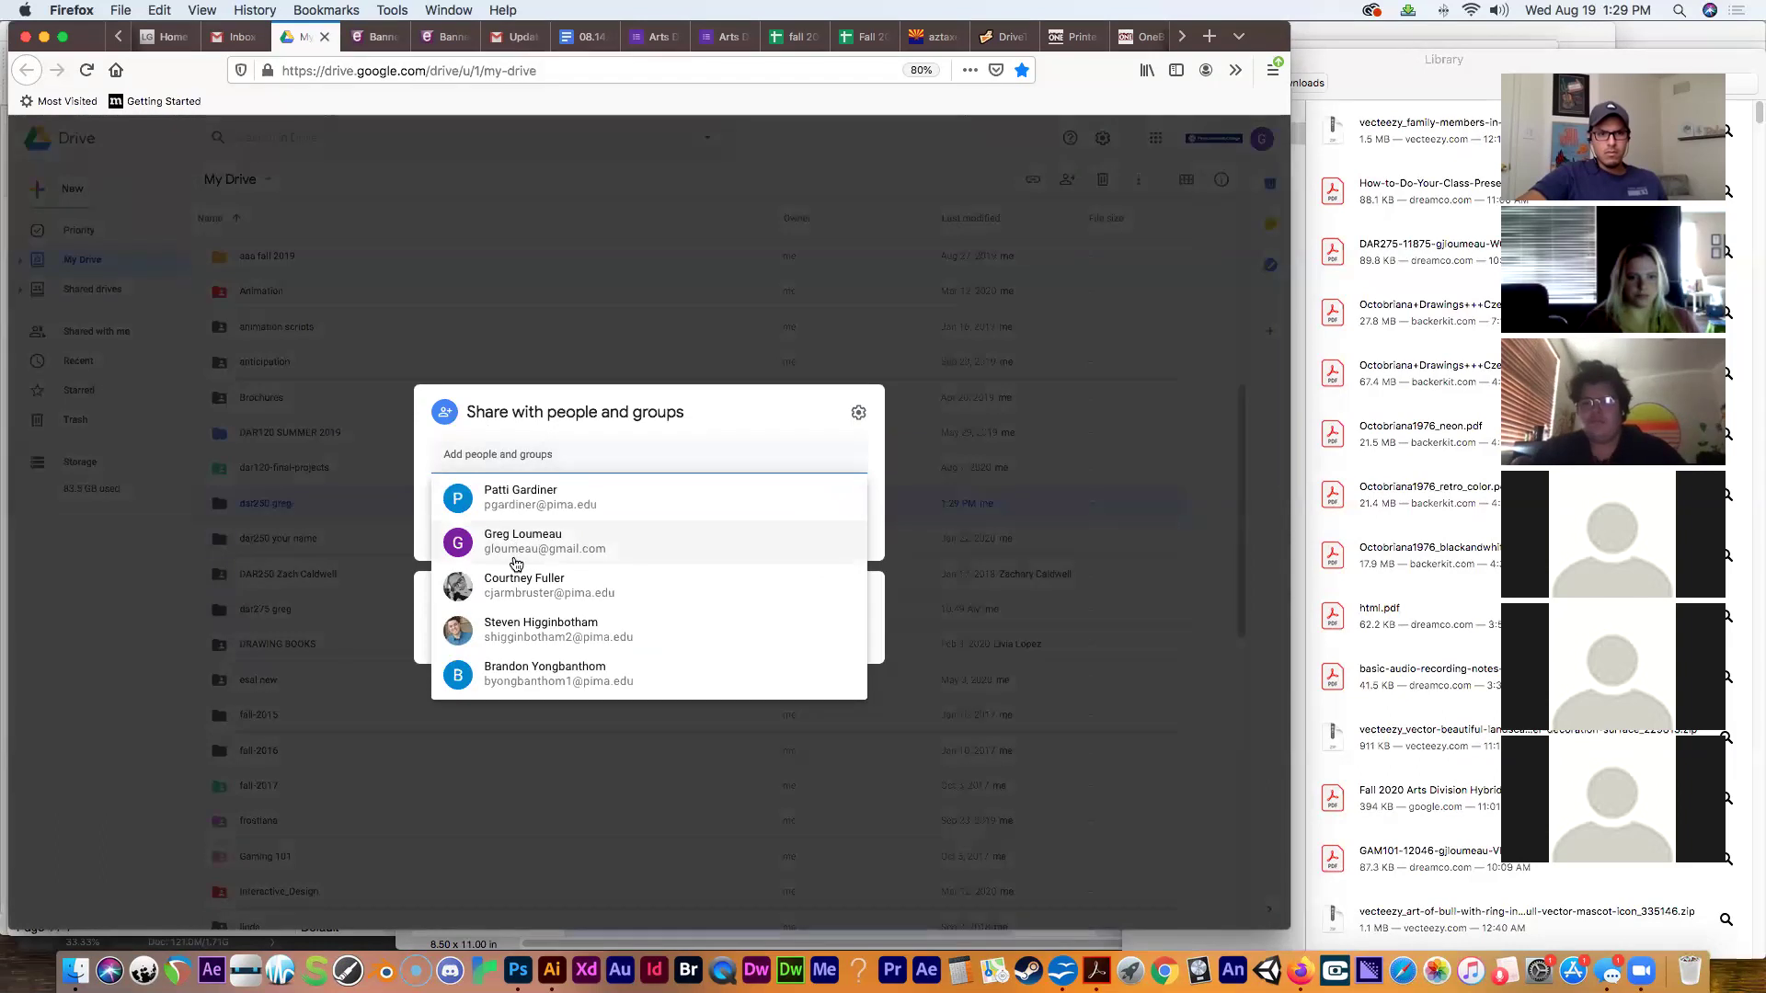
click(505, 547)
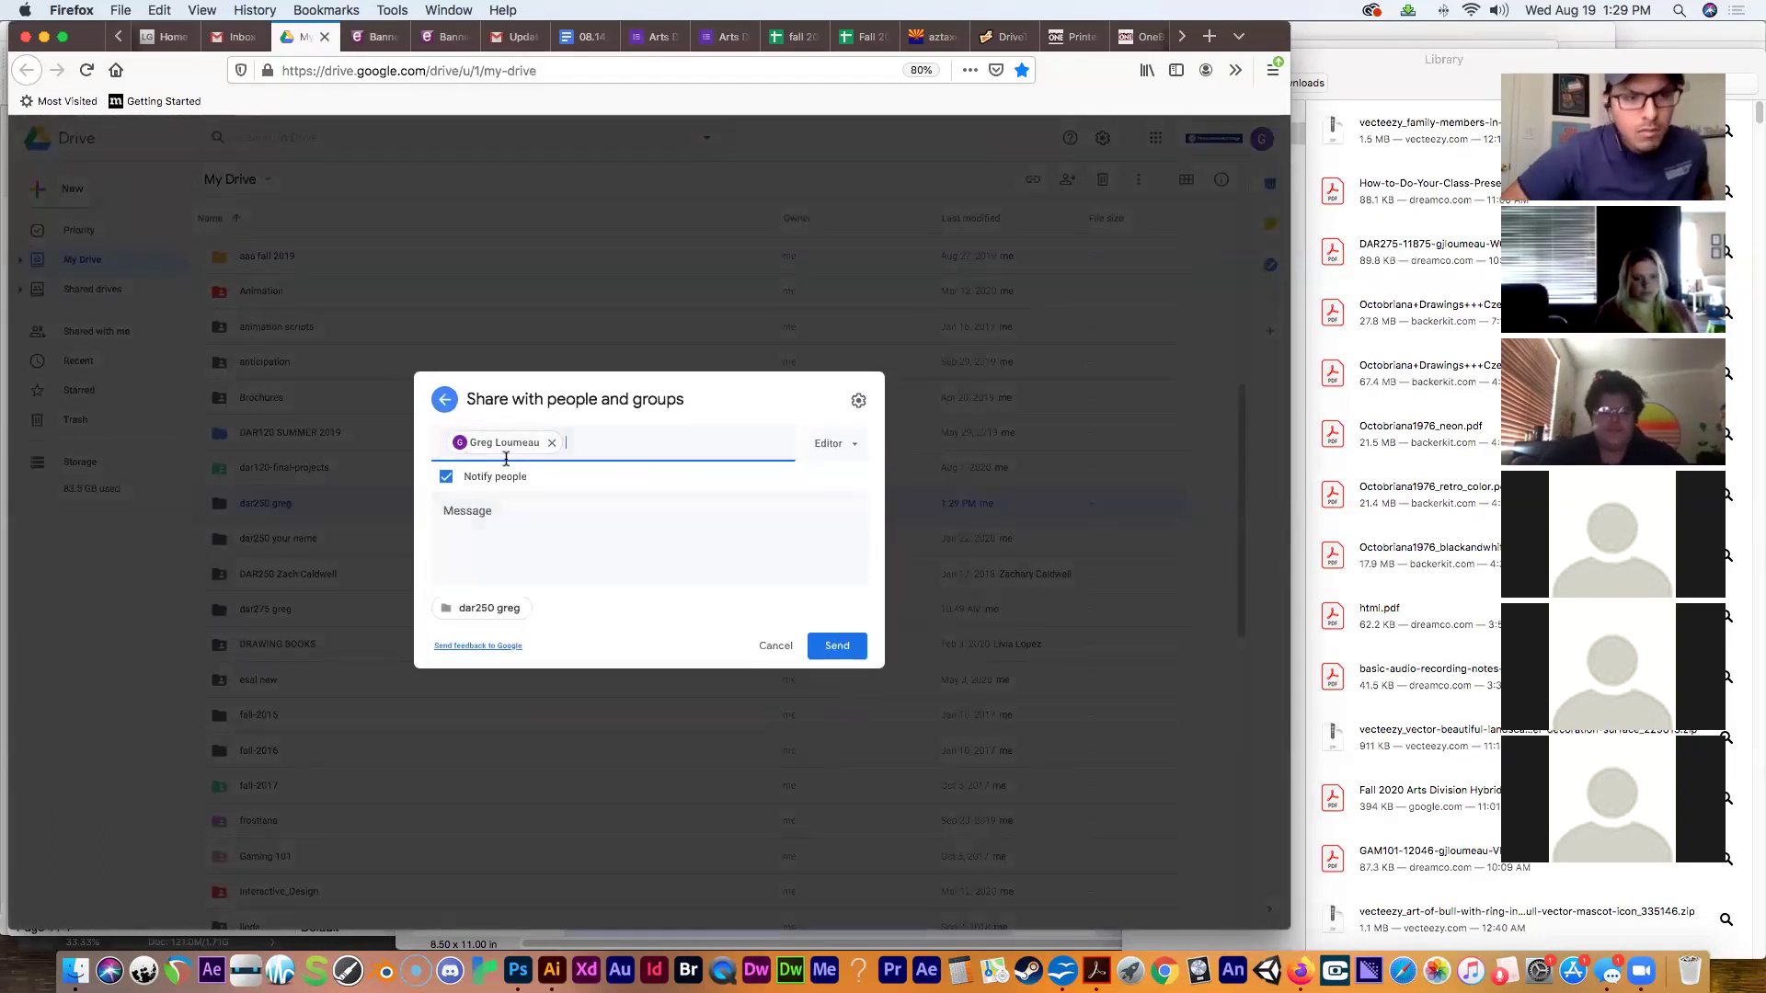
click(552, 442)
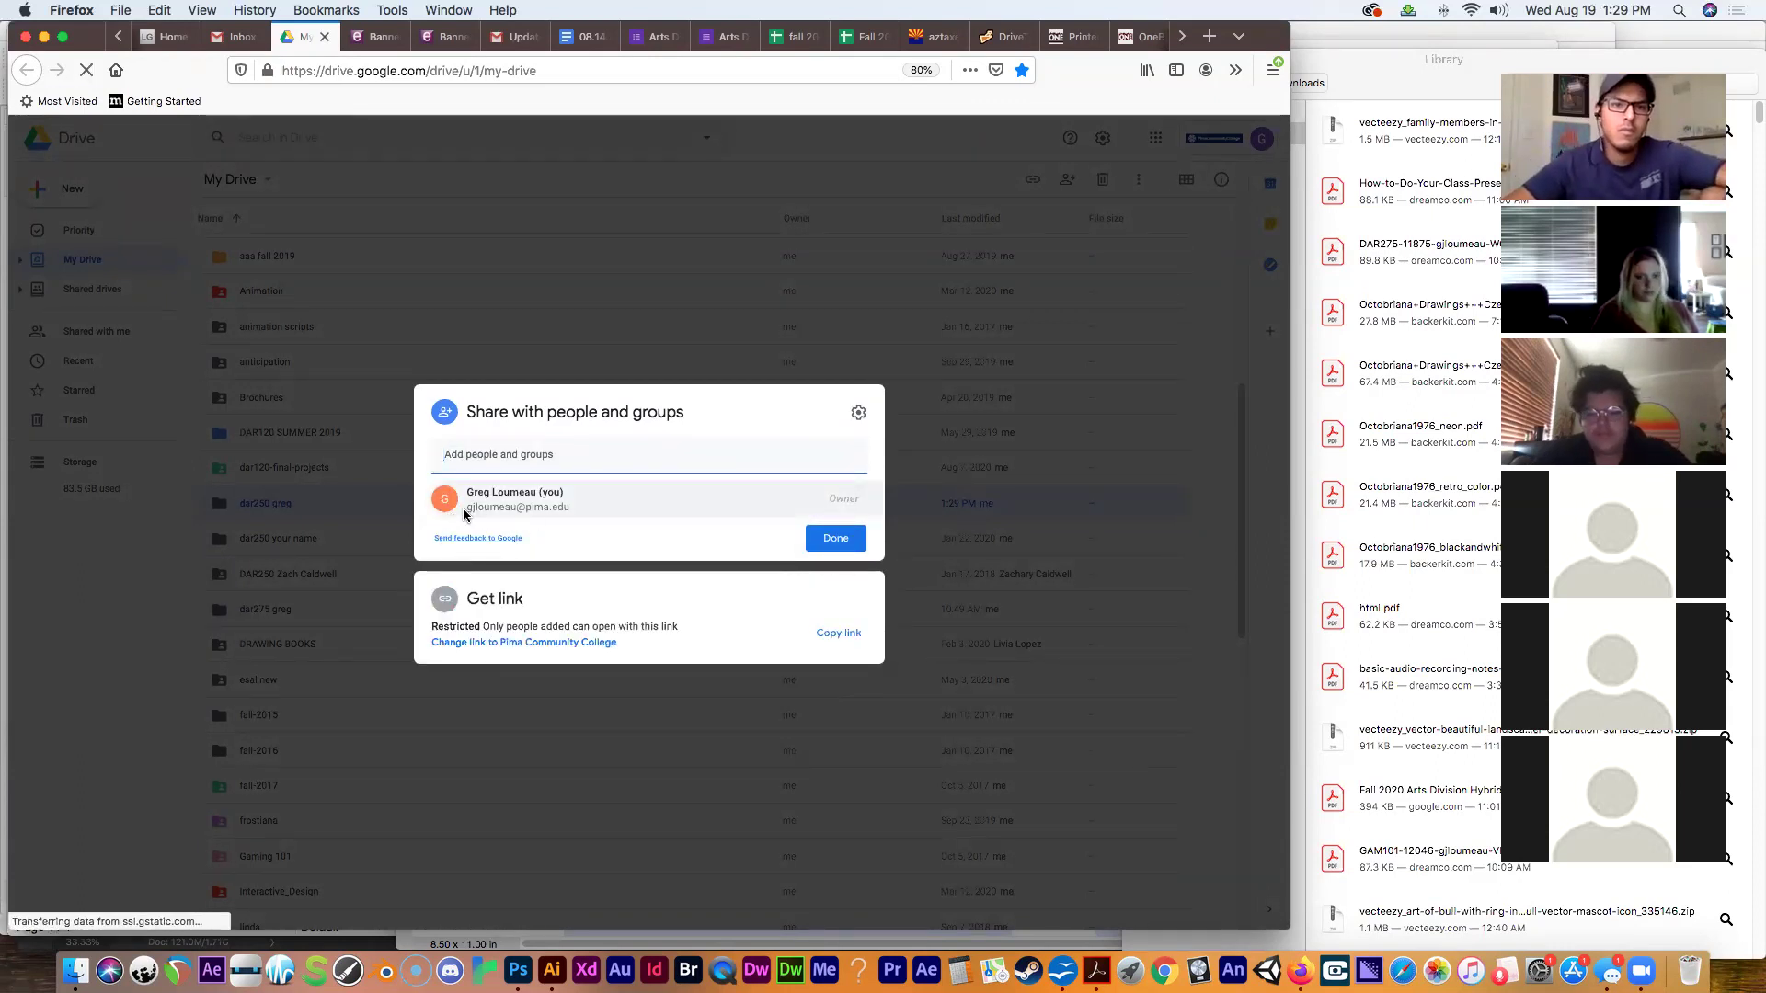
Paste and clear a collaborator's e-mail, then close sharing with Done, adding no one.
click(457, 457)
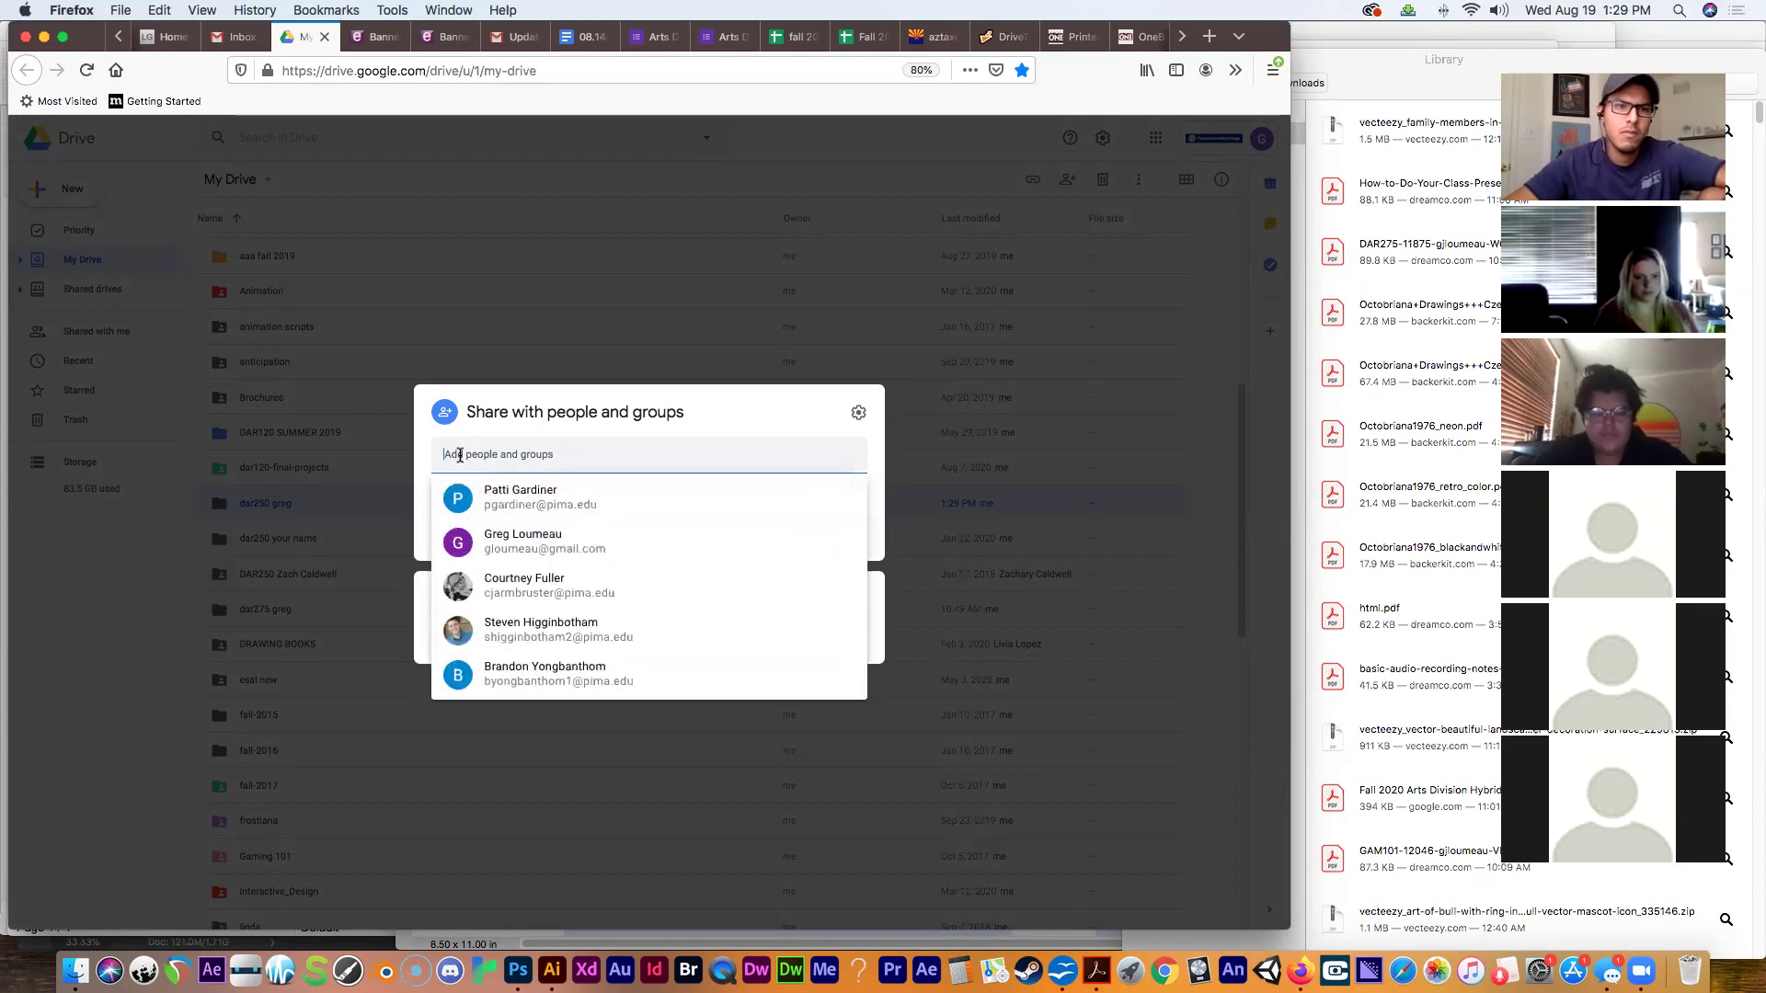
key(super+v)
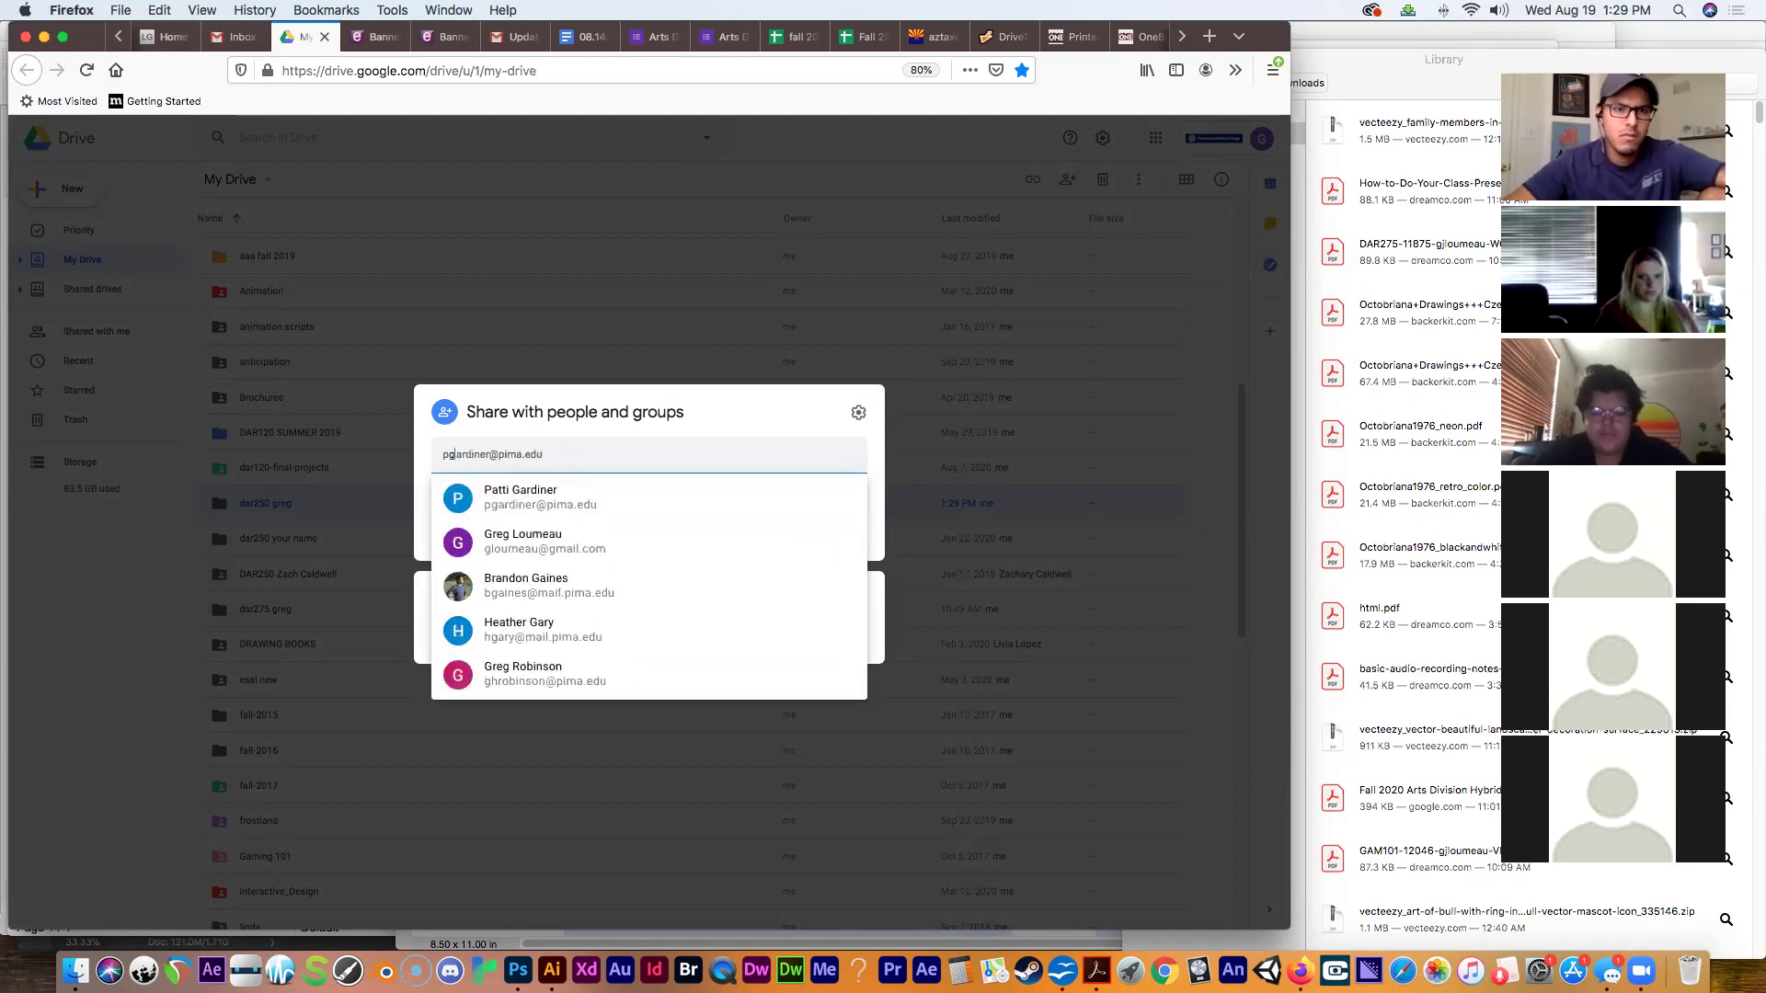
key(super+a)
key(super+c)
key(BackSpace)
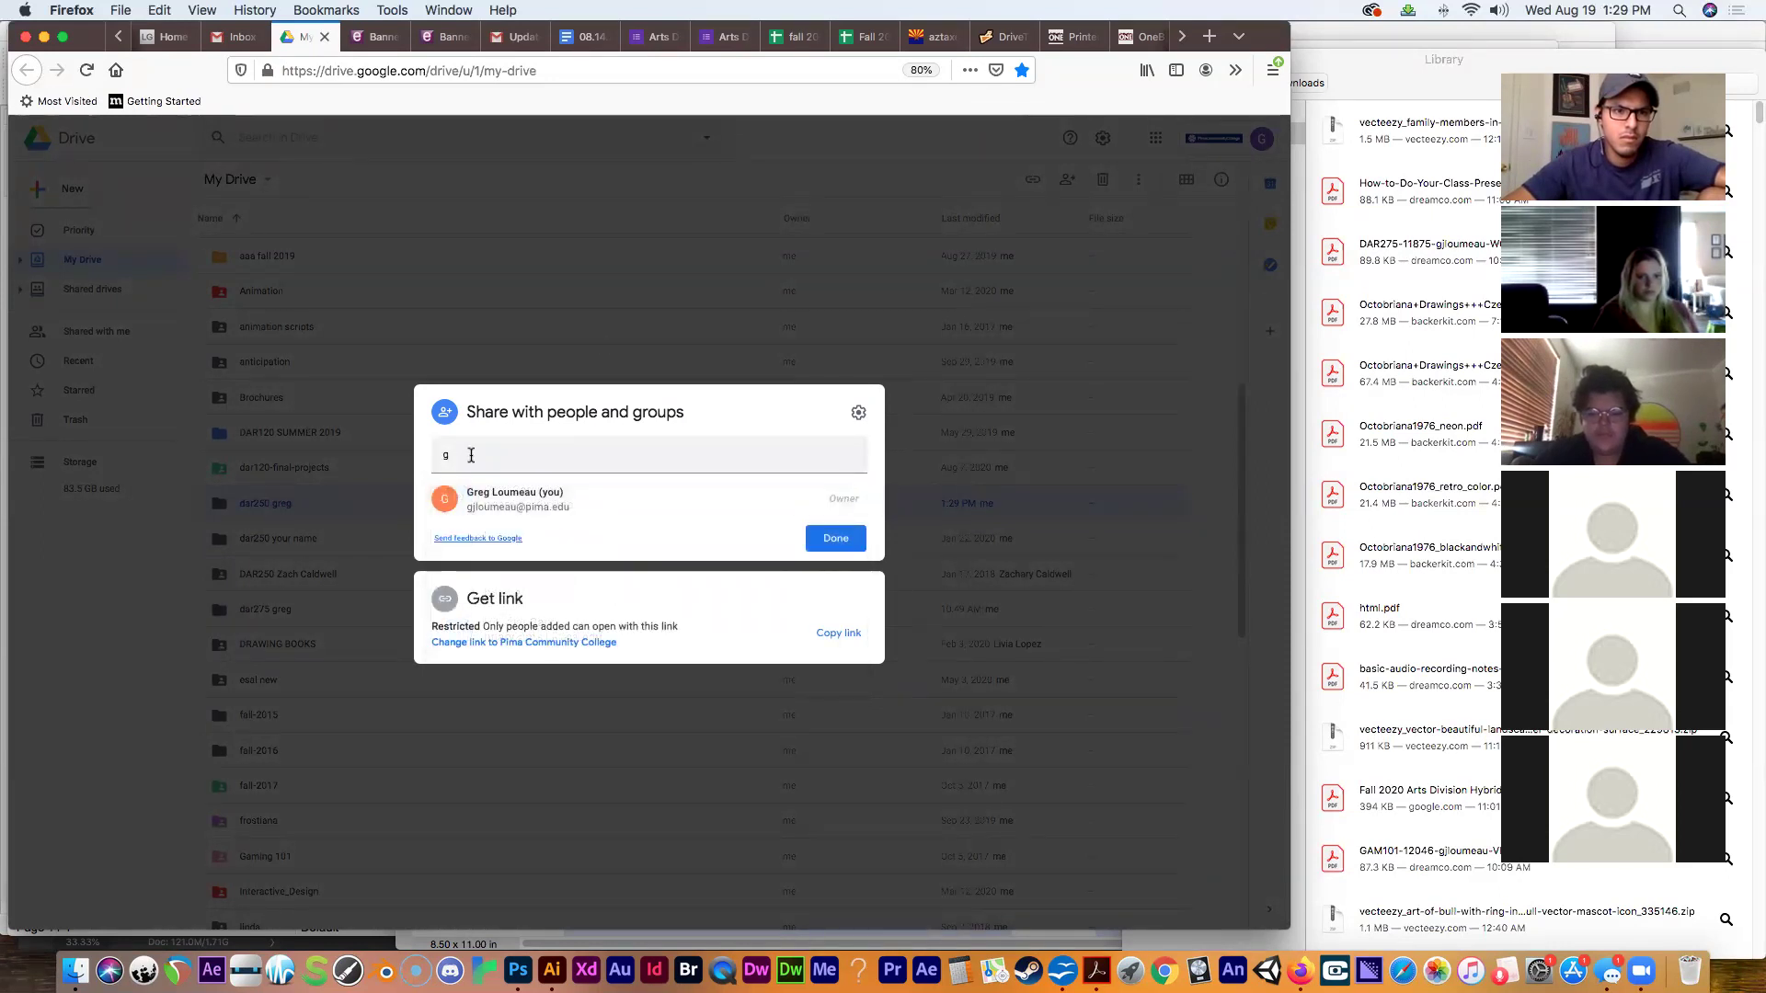
key(super+v)
key(super+a)
text(g)
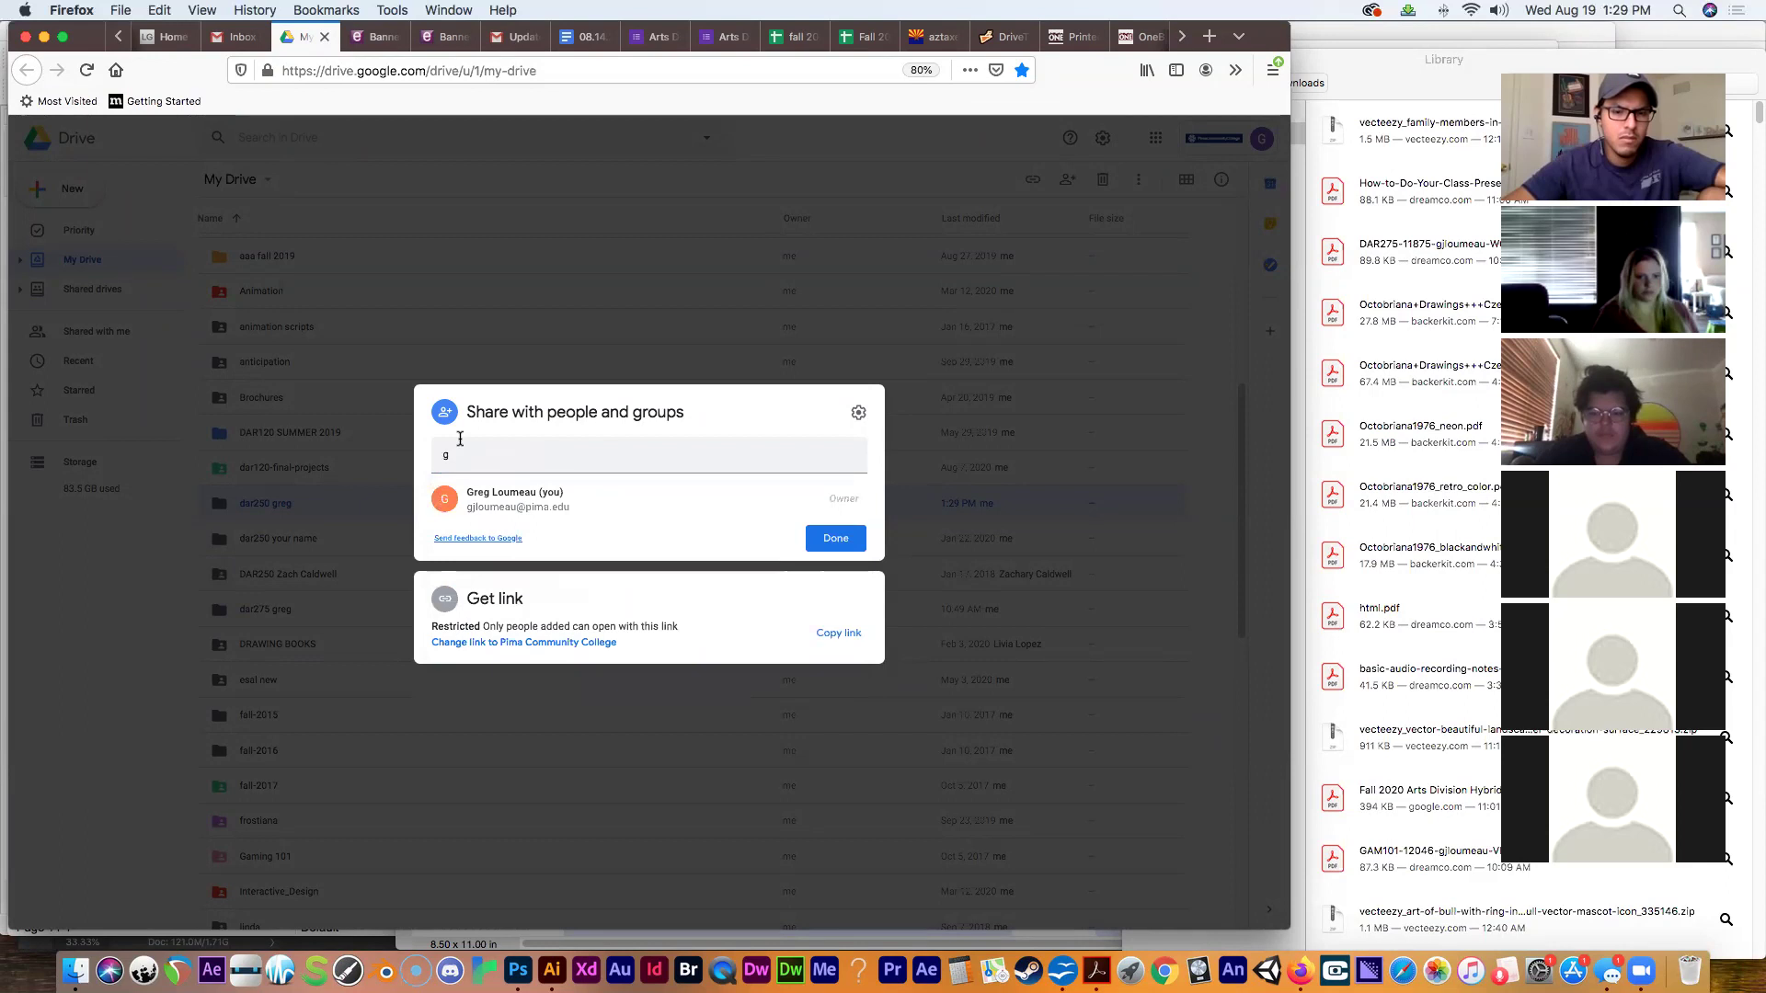
key(super+a)
key(super+v)
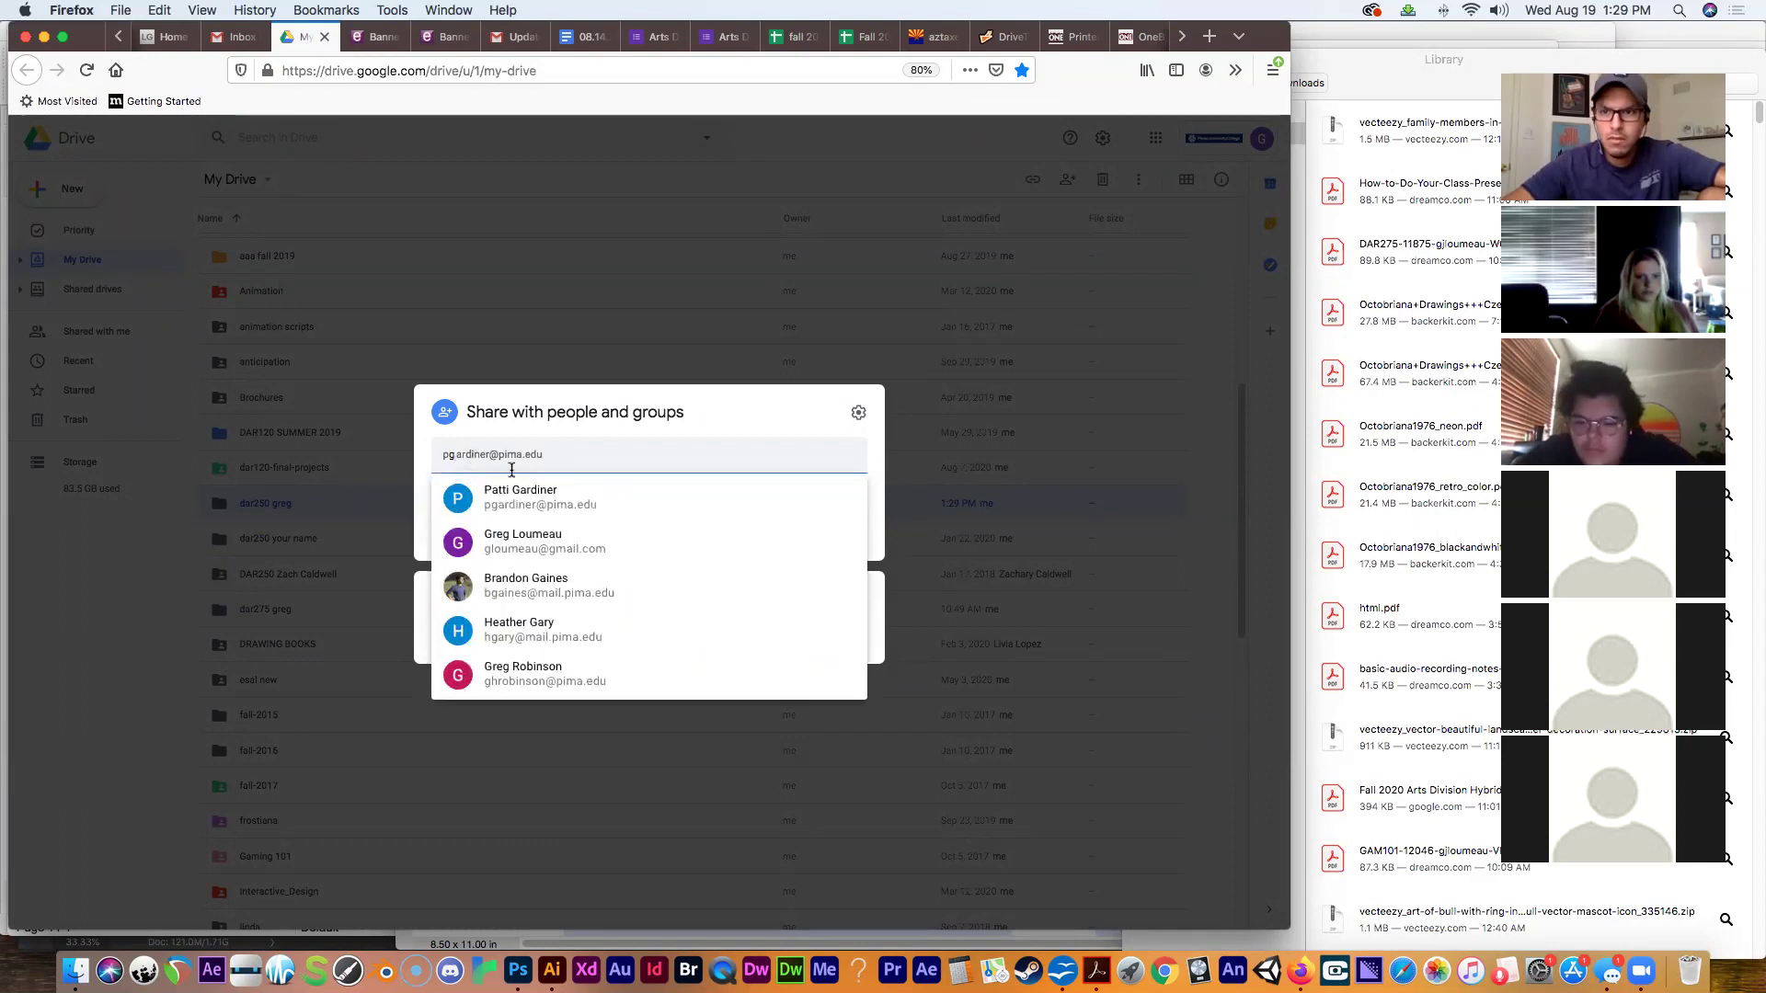
key(super+a)
text(g)
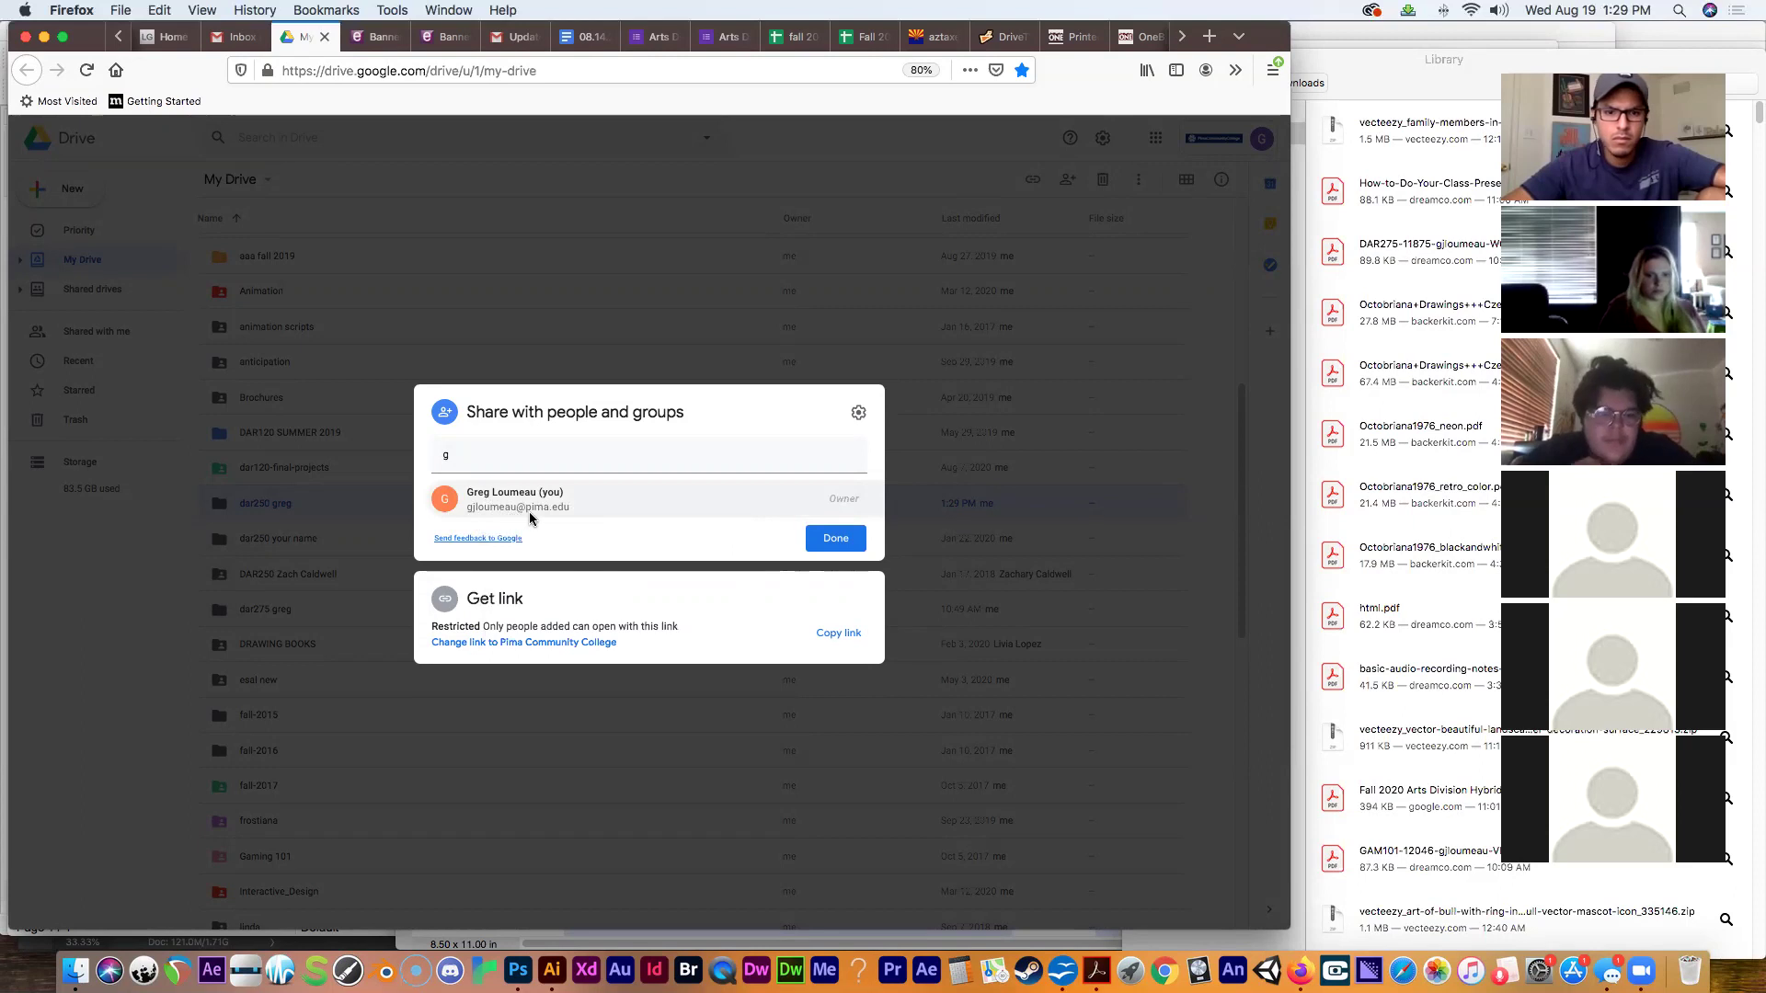
mouse_move(551, 508)
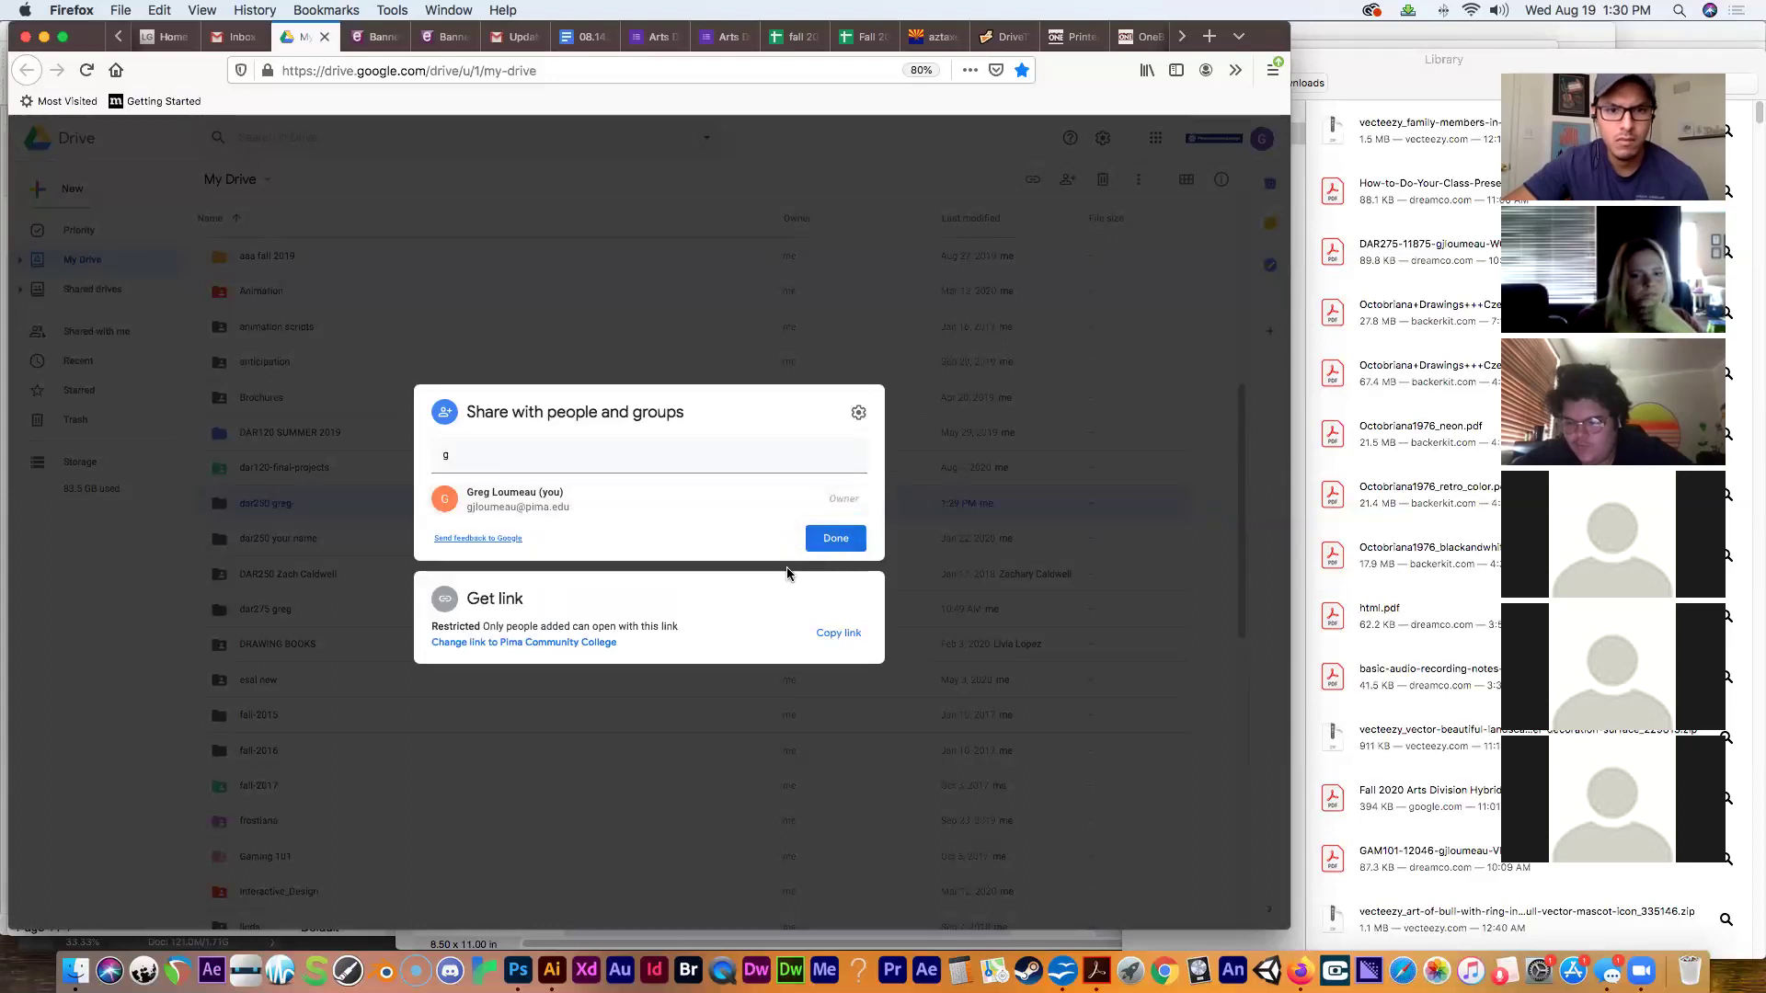
click(828, 543)
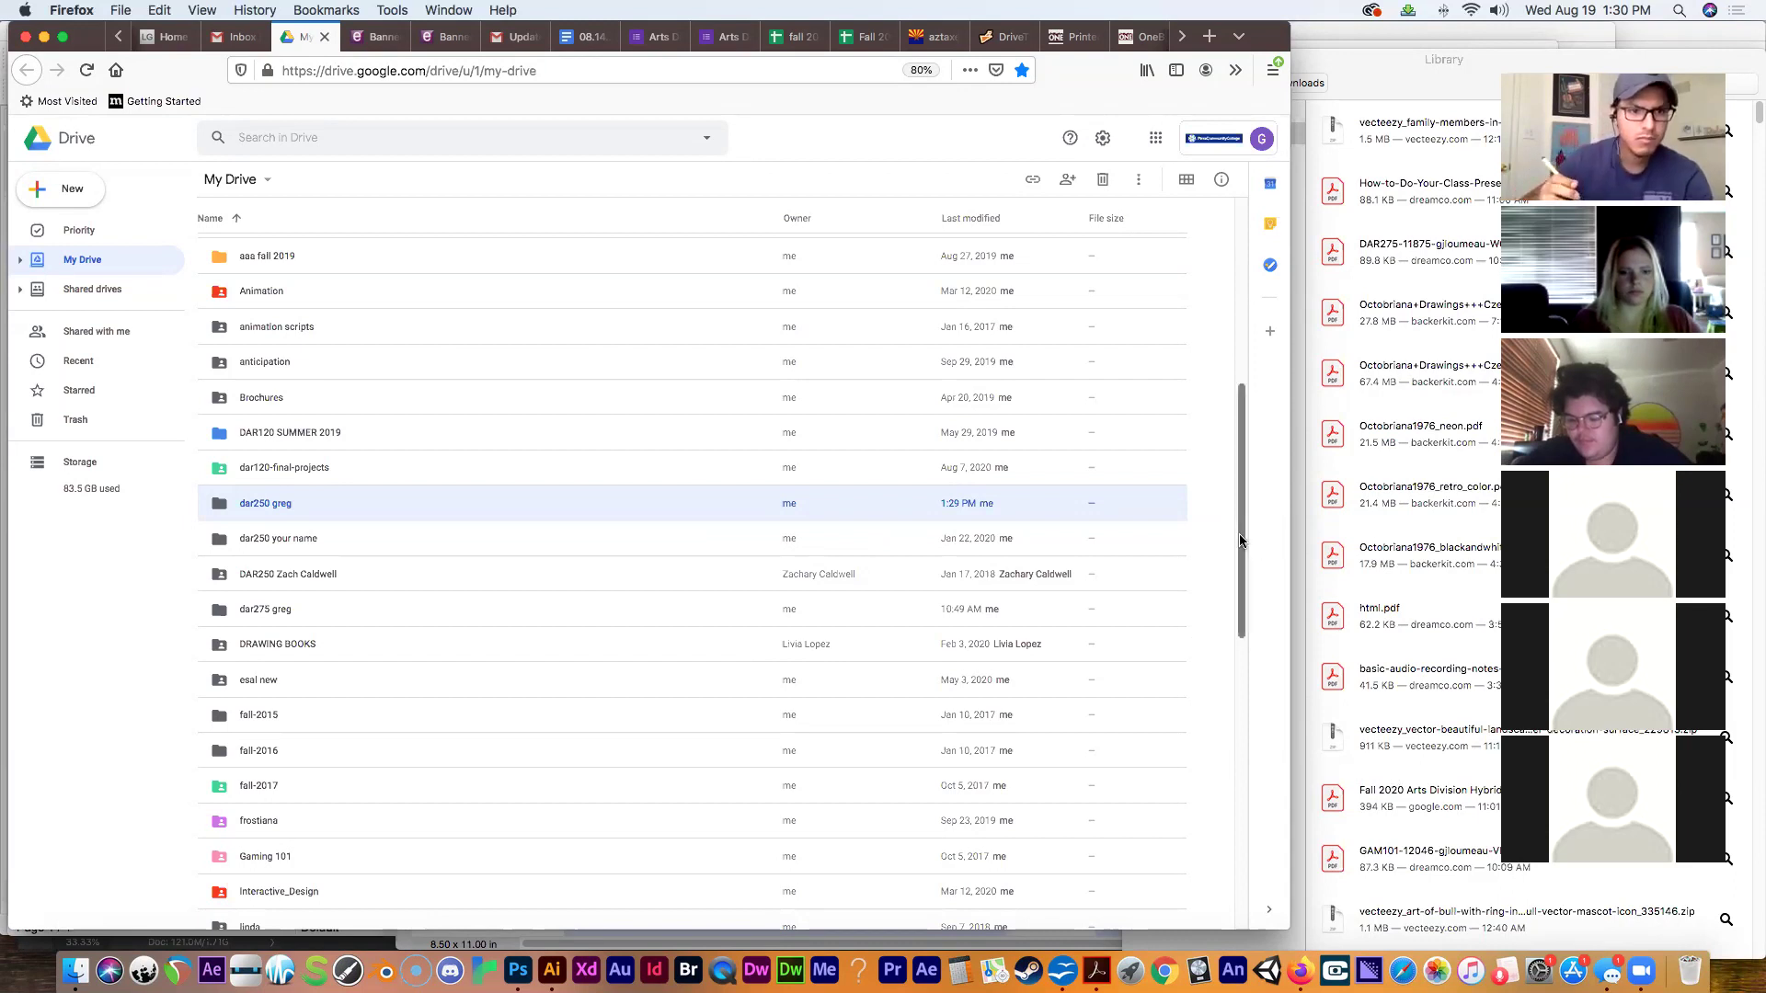
Scroll the My Drive list, then return to the PCC Classes After Effects Week 1 agenda page.
drag(1239, 541, 1246, 495)
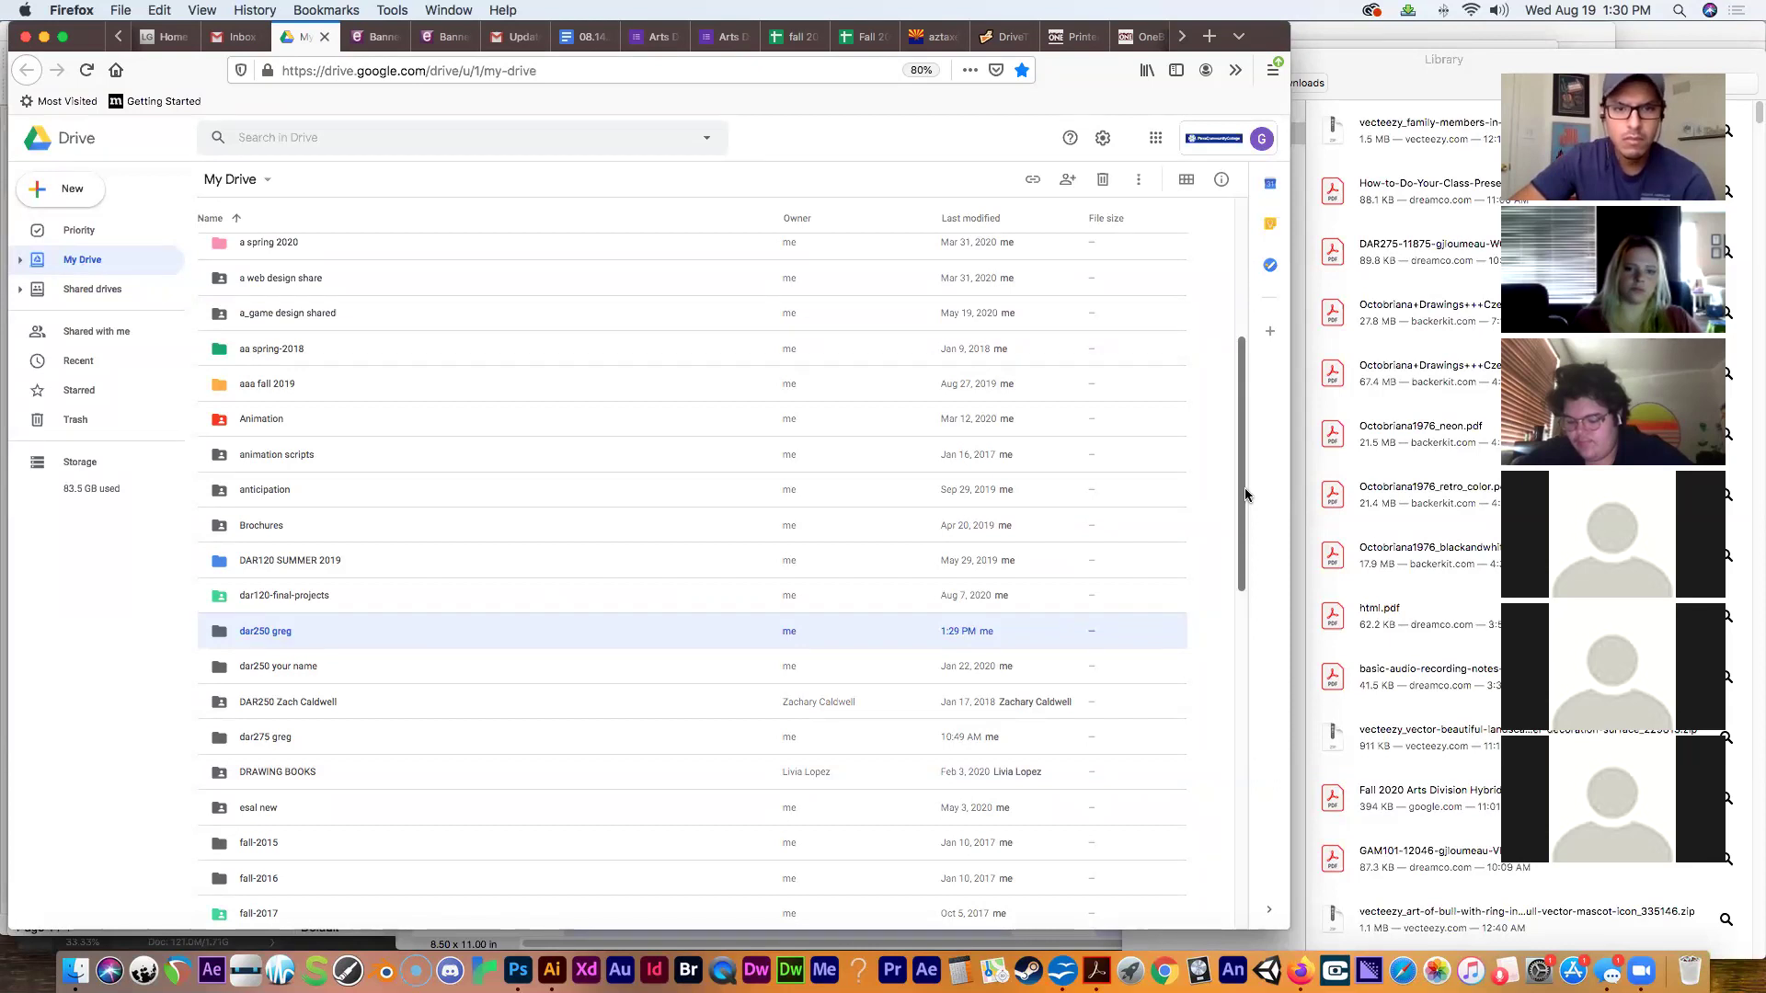
scroll(1246, 496, up, 5)
scroll(1270, 415, down, 5)
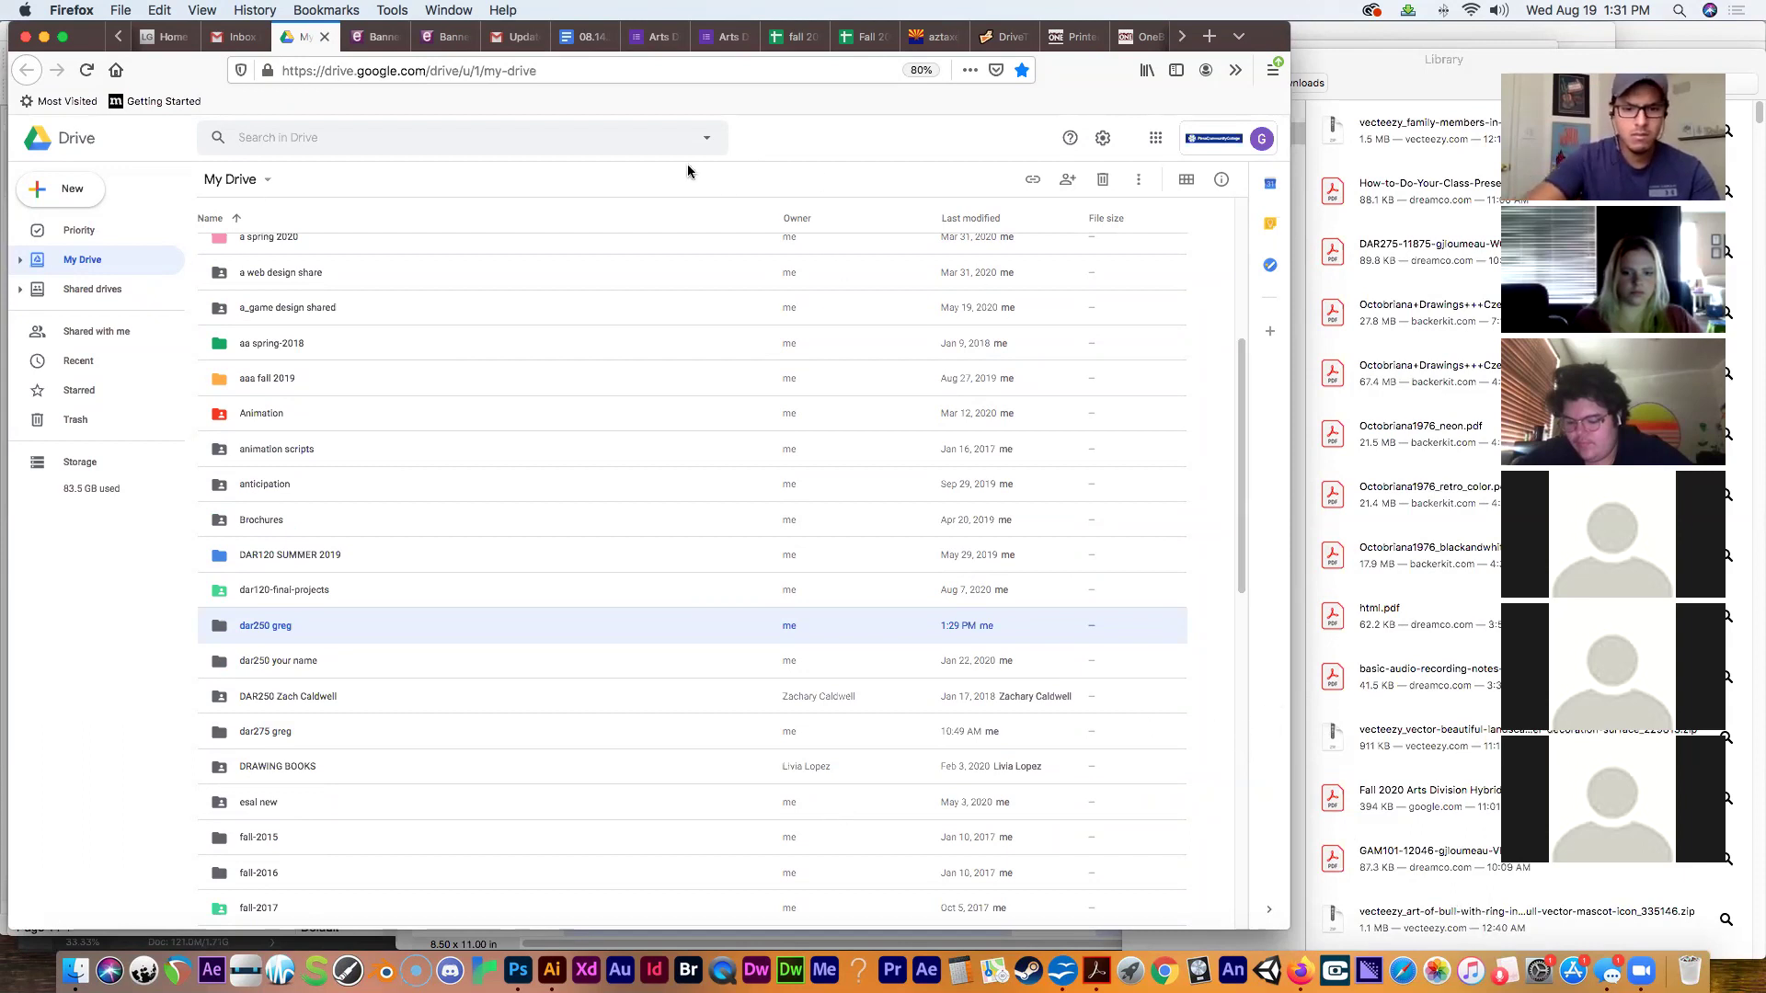
click(1182, 42)
click(1183, 41)
click(1182, 41)
click(1182, 41)
click(980, 42)
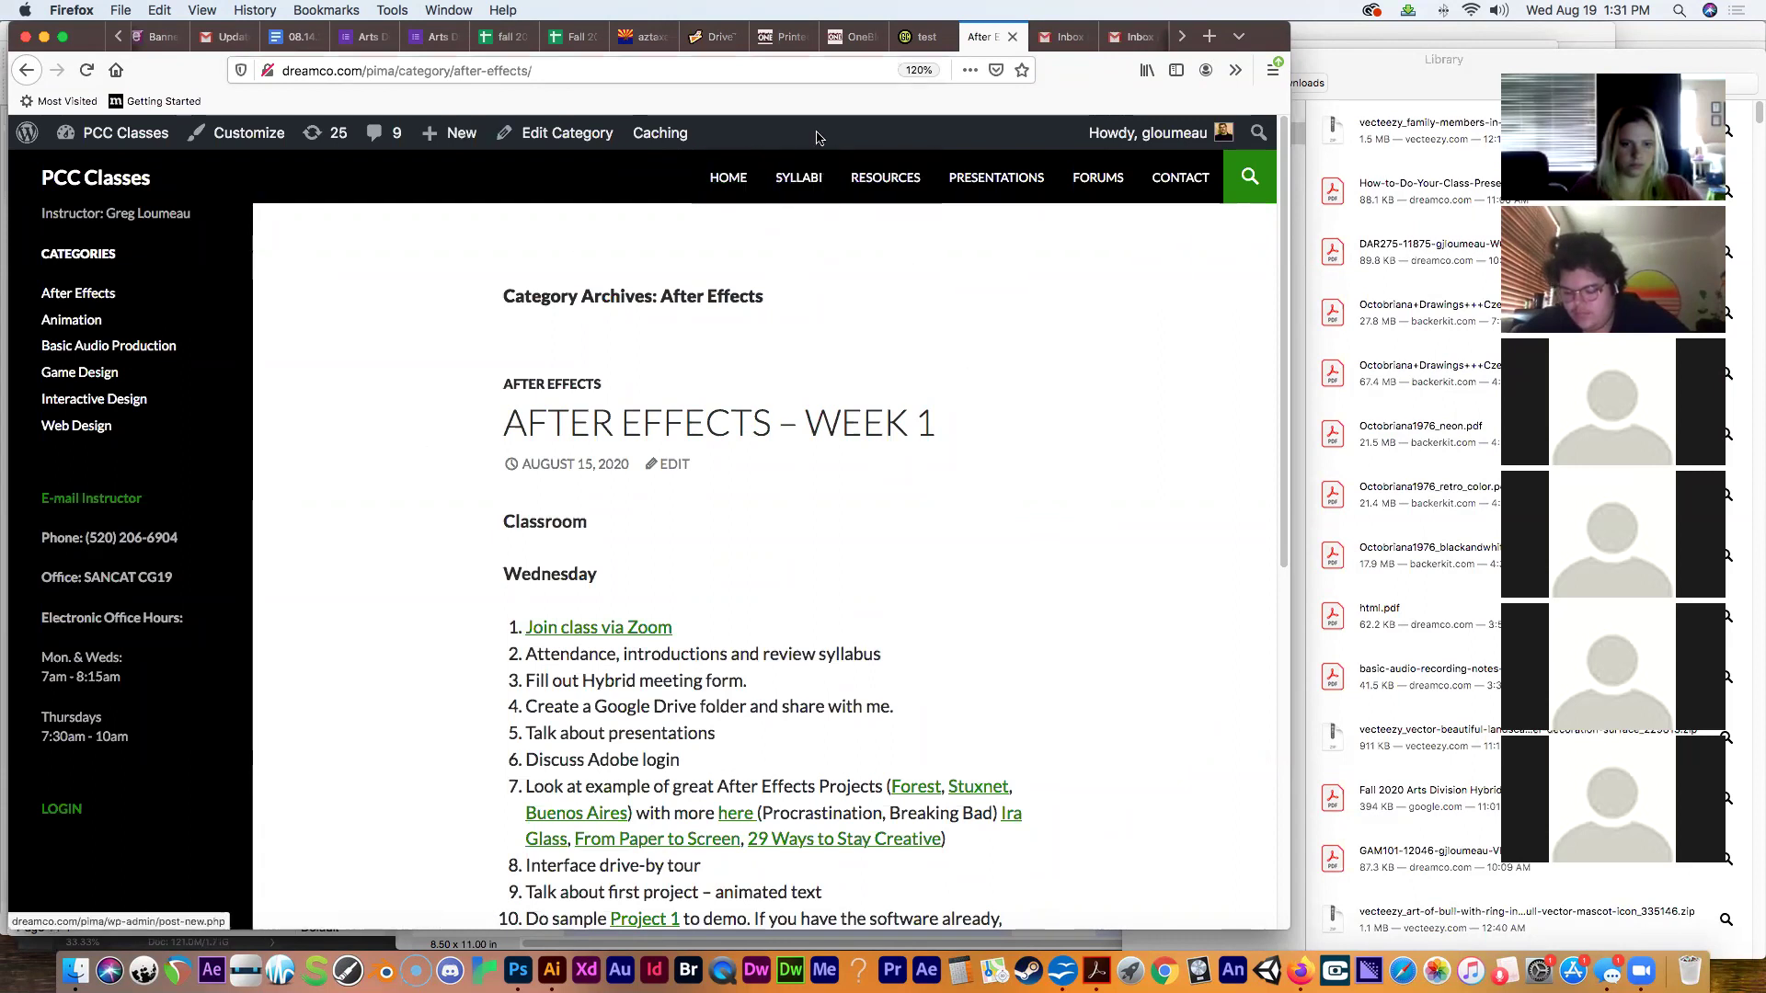
Download the Fall 2020 After Effects syllabus from Syllabi and open the DAR250 PDF in Acrobat.
click(795, 183)
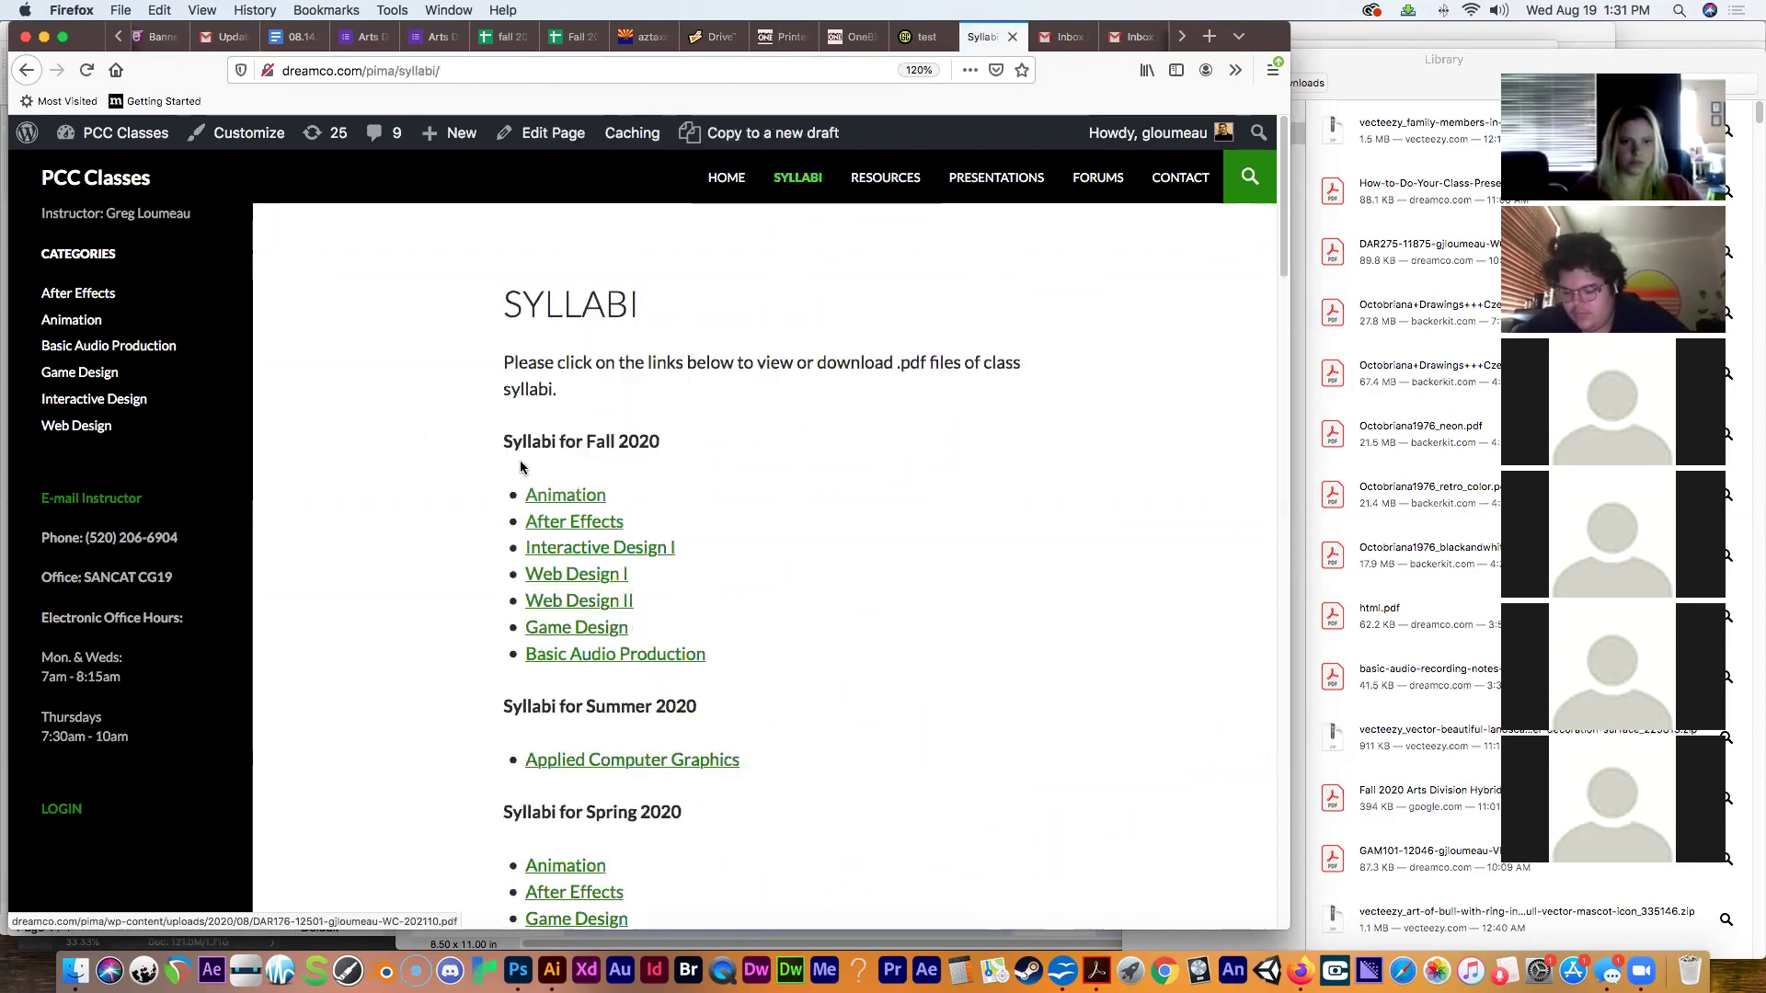
click(552, 524)
click(1235, 70)
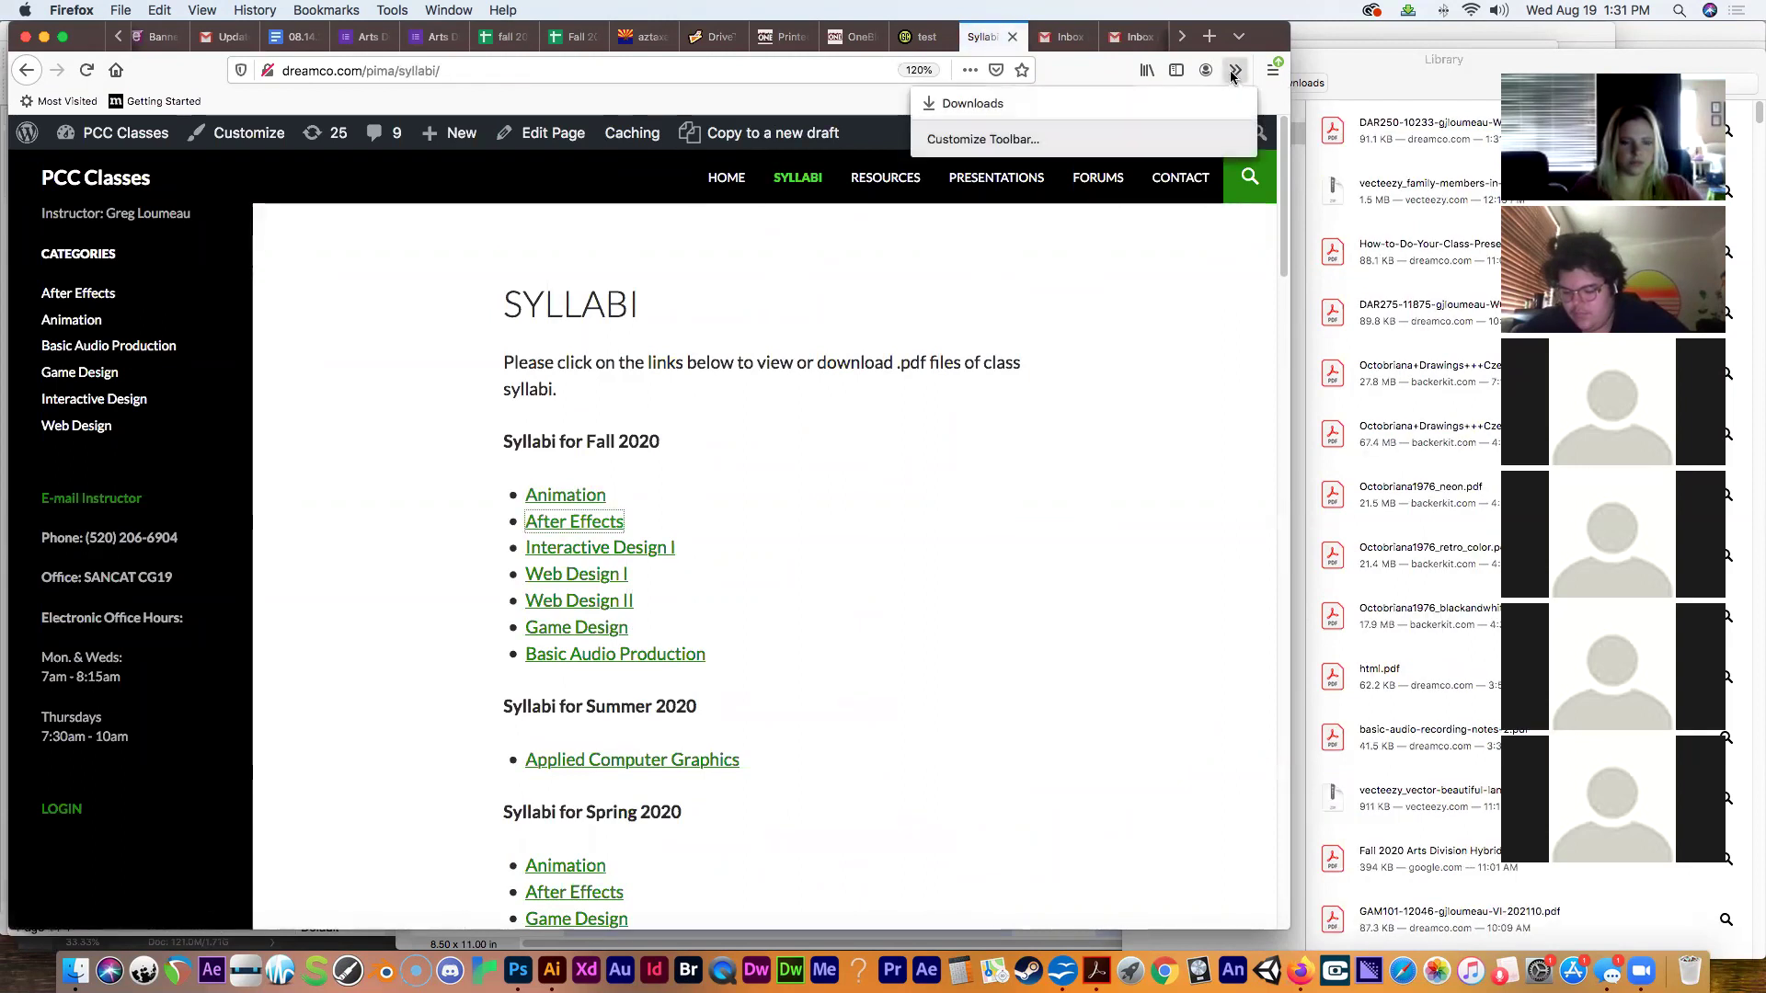
click(1176, 103)
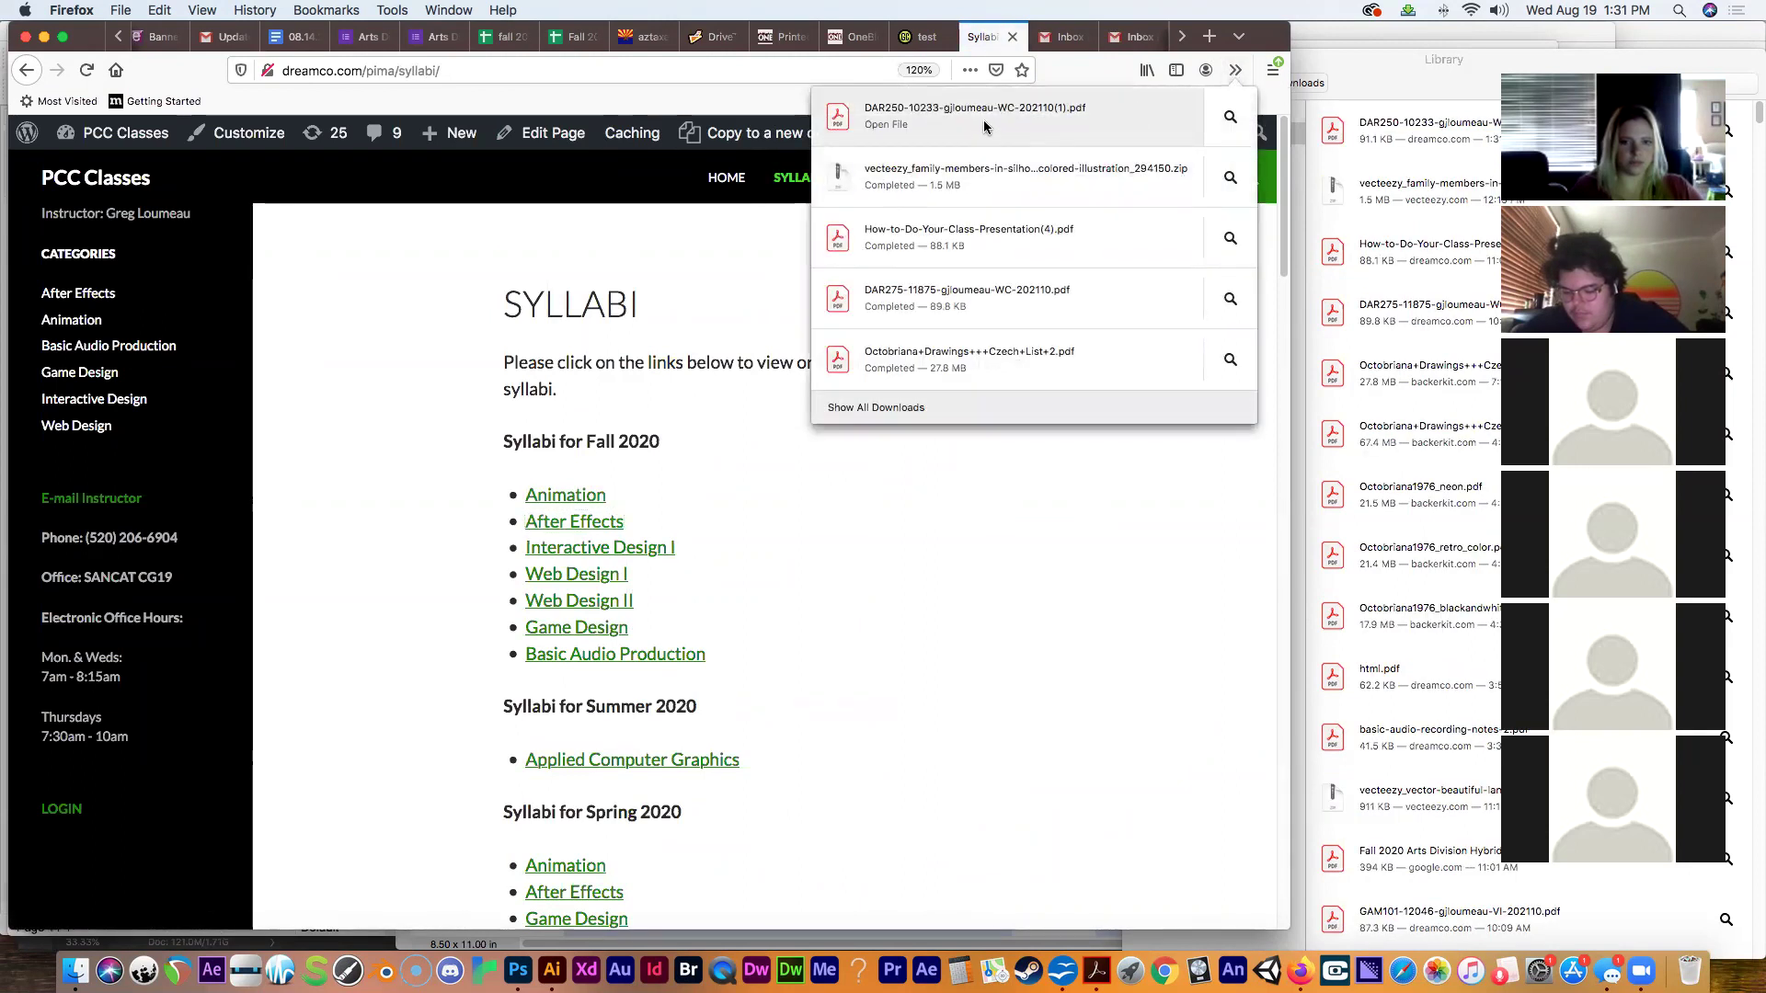
click(982, 115)
drag(620, 49, 348, 30)
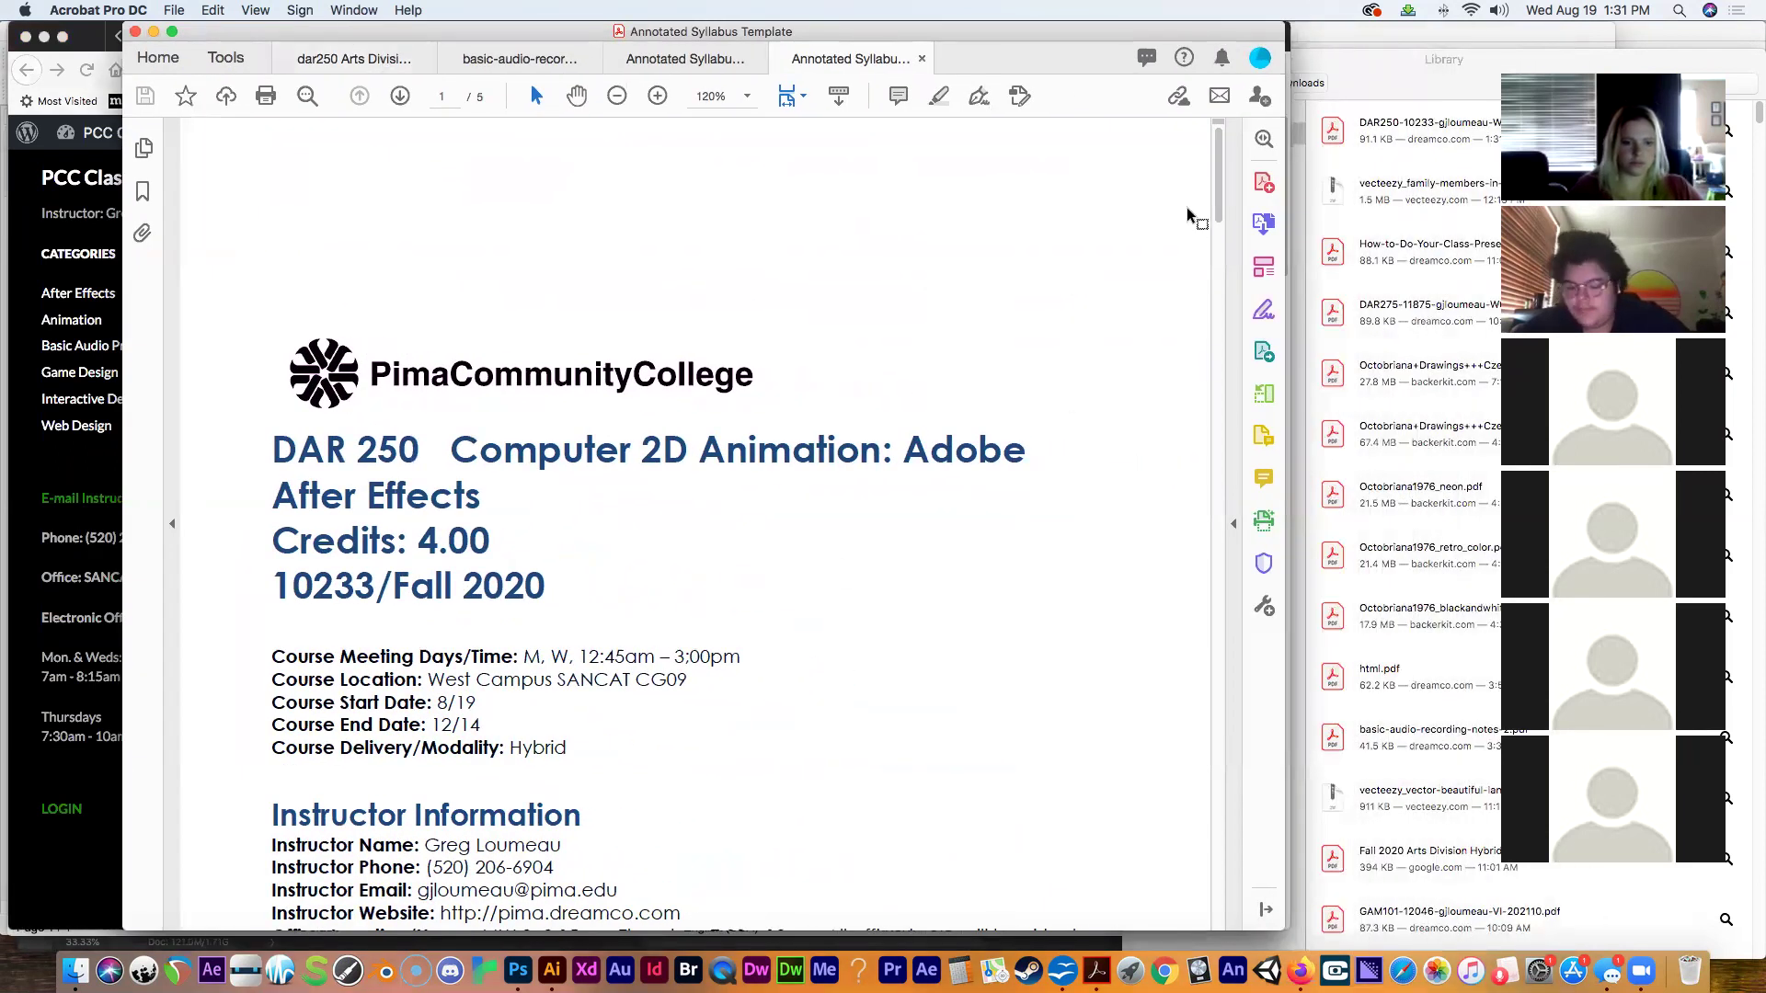
drag(1218, 198, 1123, 826)
scroll(1131, 864, up, 5)
scroll(1135, 599, down, 10)
scroll(1123, 721, up, 1)
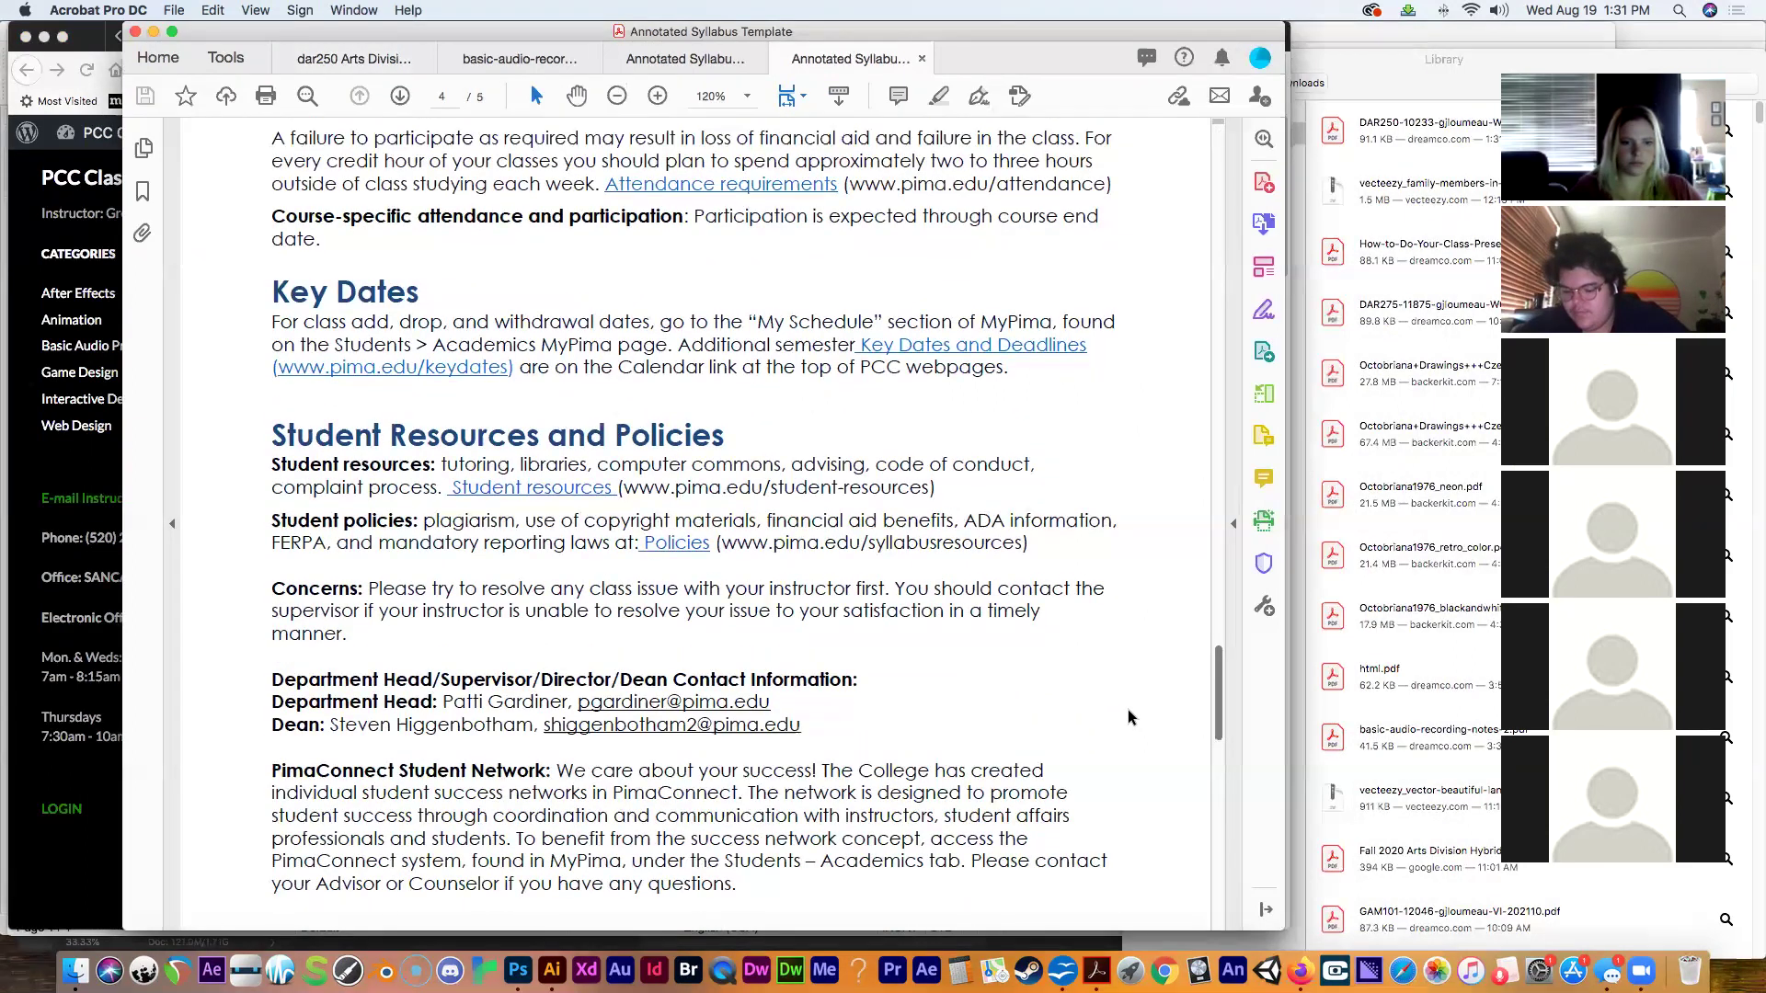
scroll(1131, 709, up, 5)
scroll(1137, 688, down, 1)
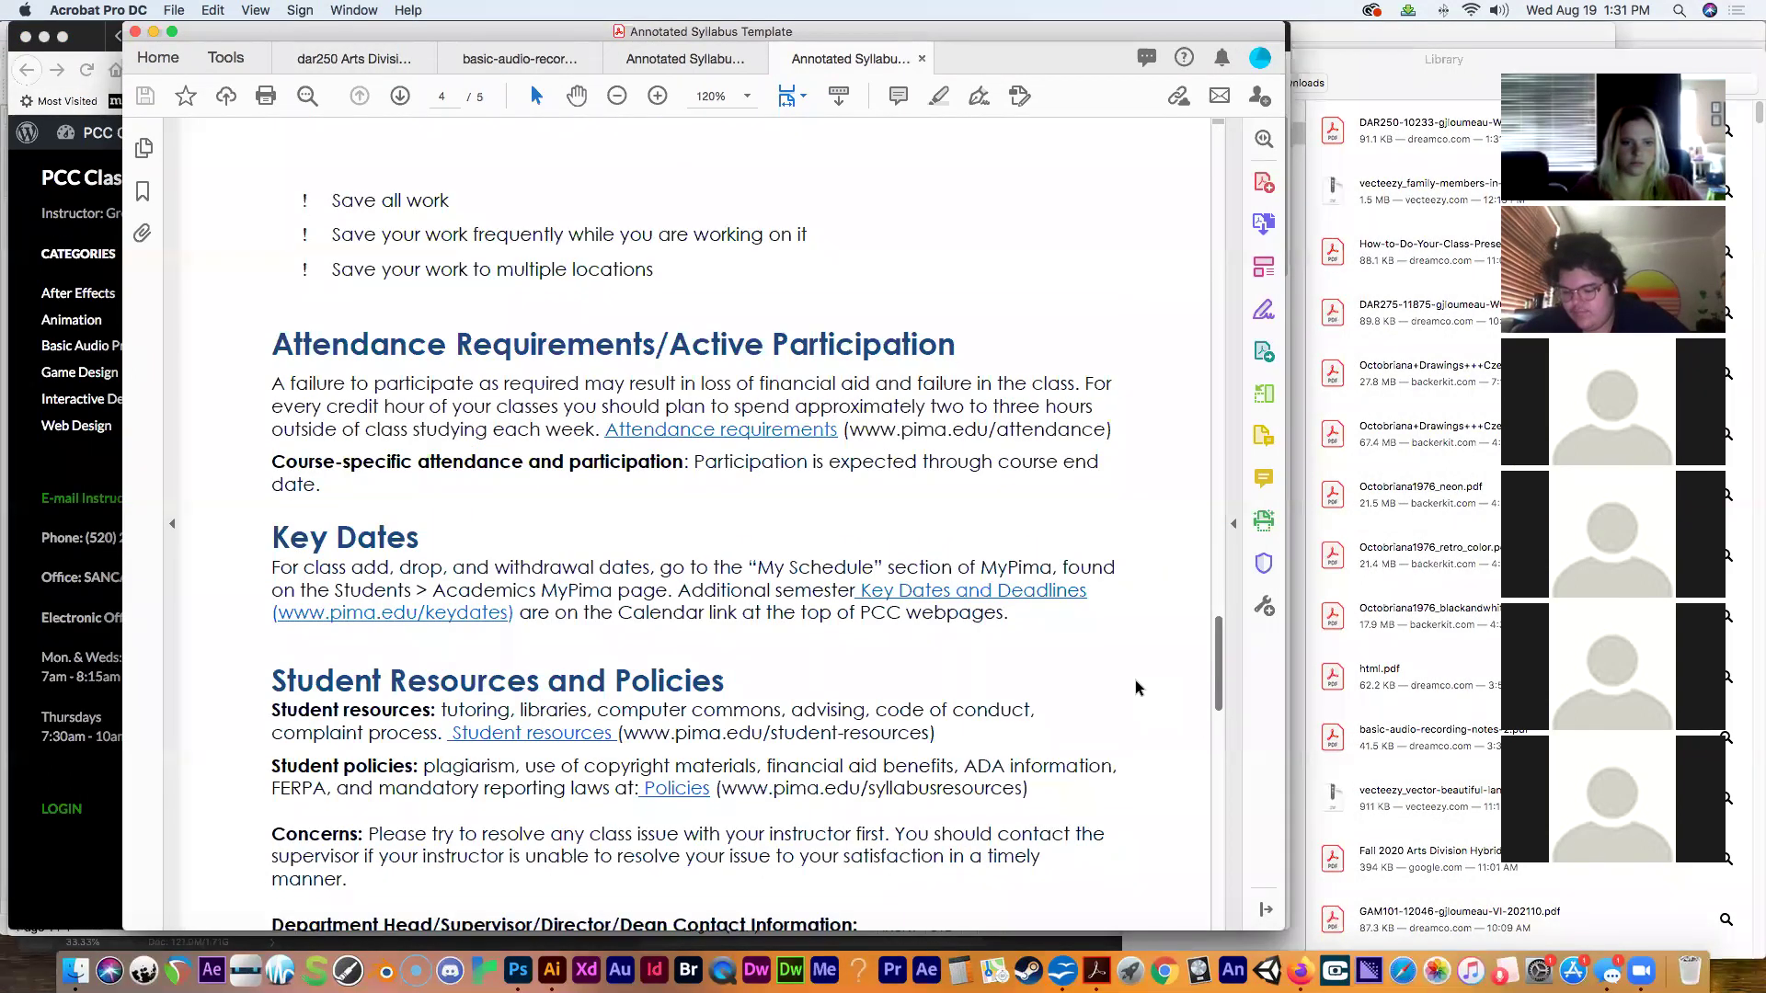
scroll(1137, 680, up, 2)
scroll(1131, 699, down, 12)
scroll(1130, 726, up, 5)
scroll(1131, 717, down, 10)
key(Home)
scroll(1172, 276, down, 15)
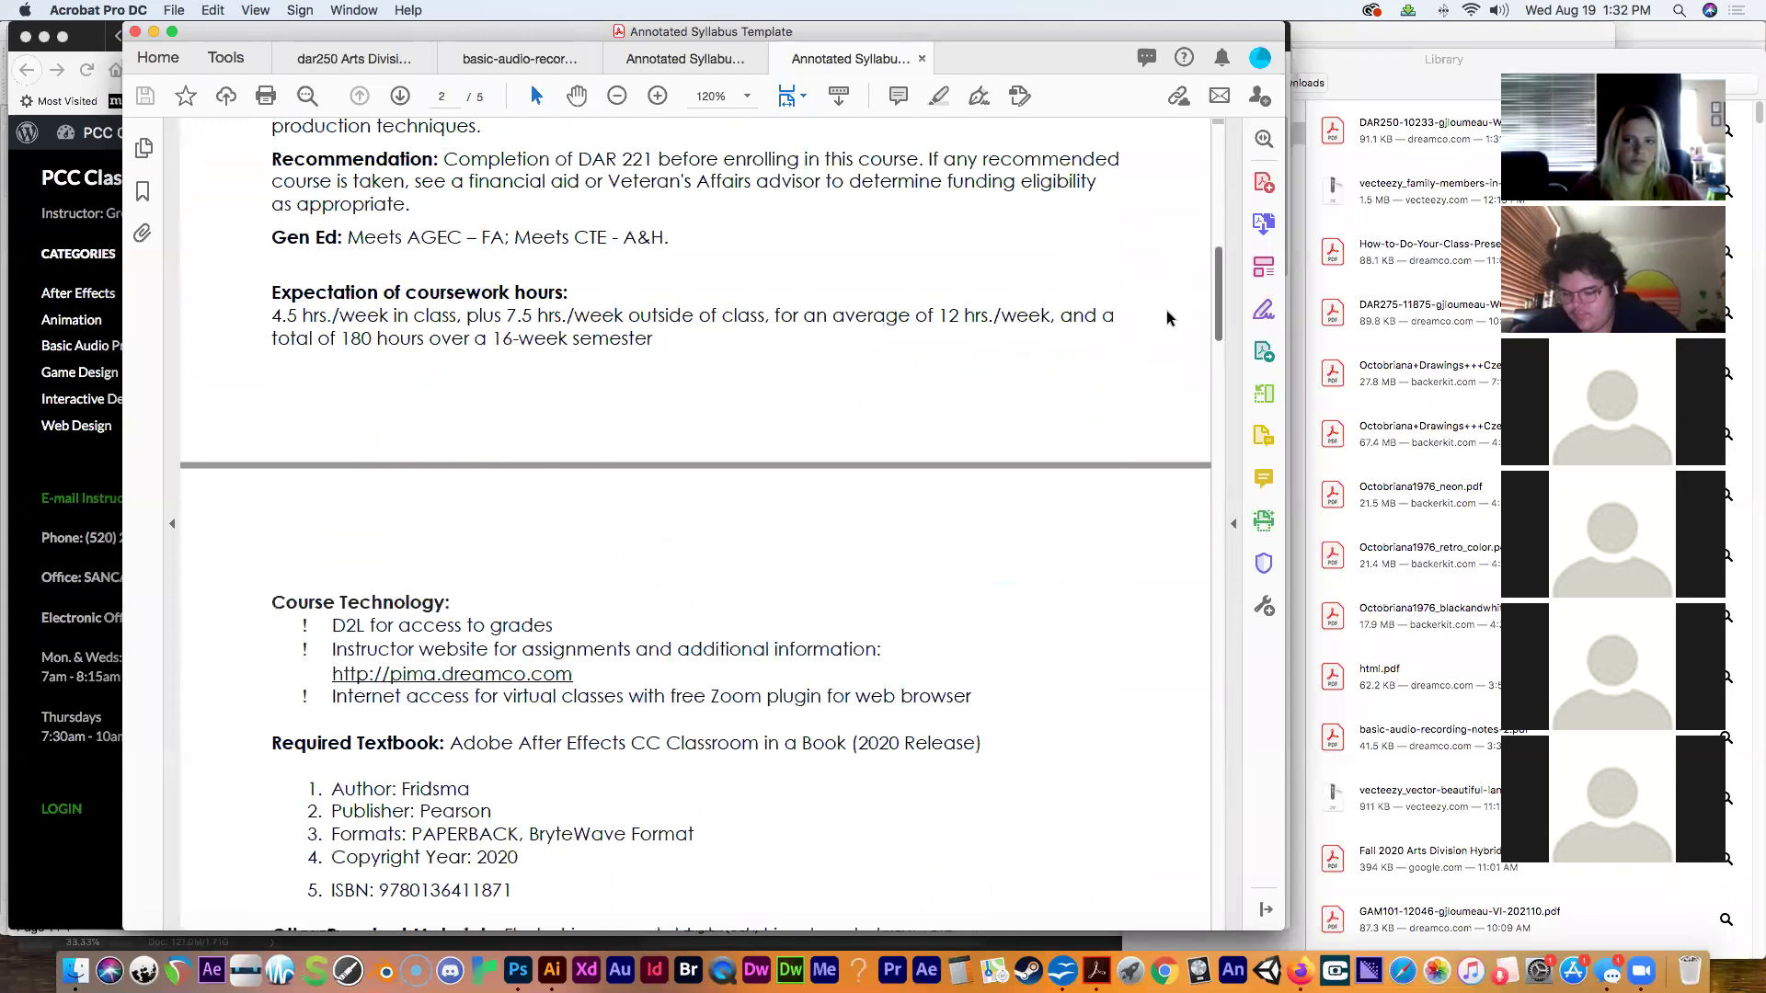
scroll(1164, 349, down, 10)
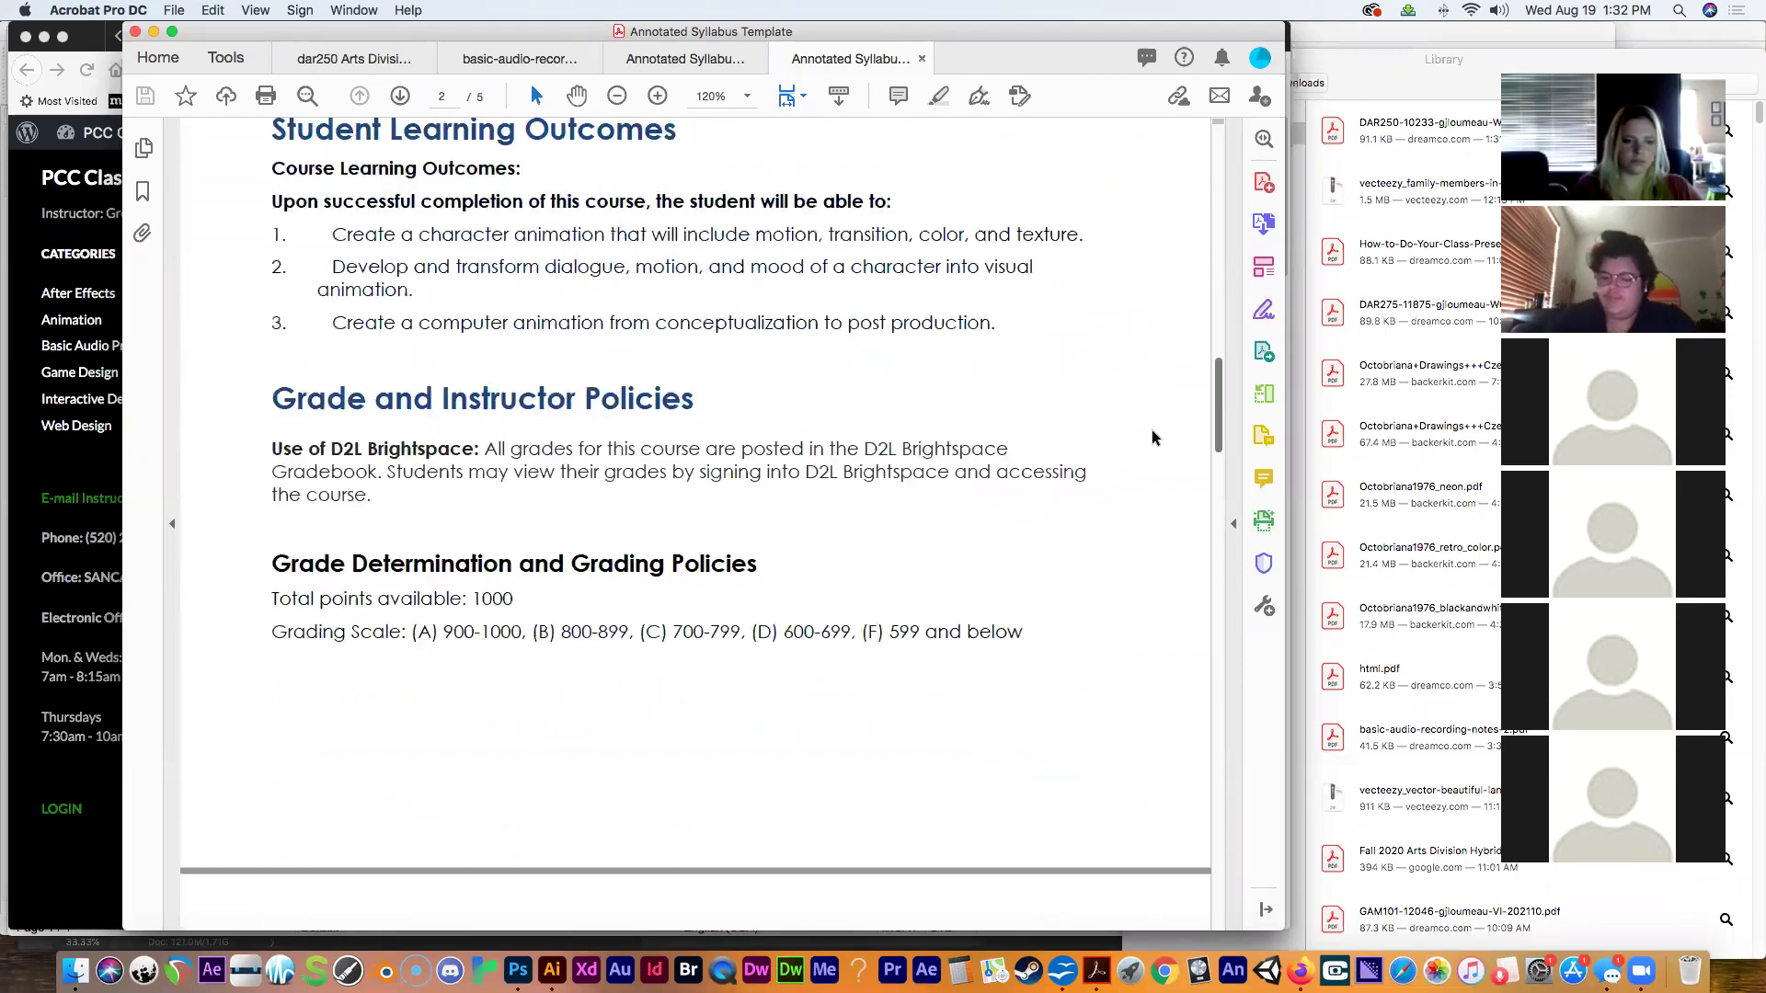
scroll(1152, 441, up, 15)
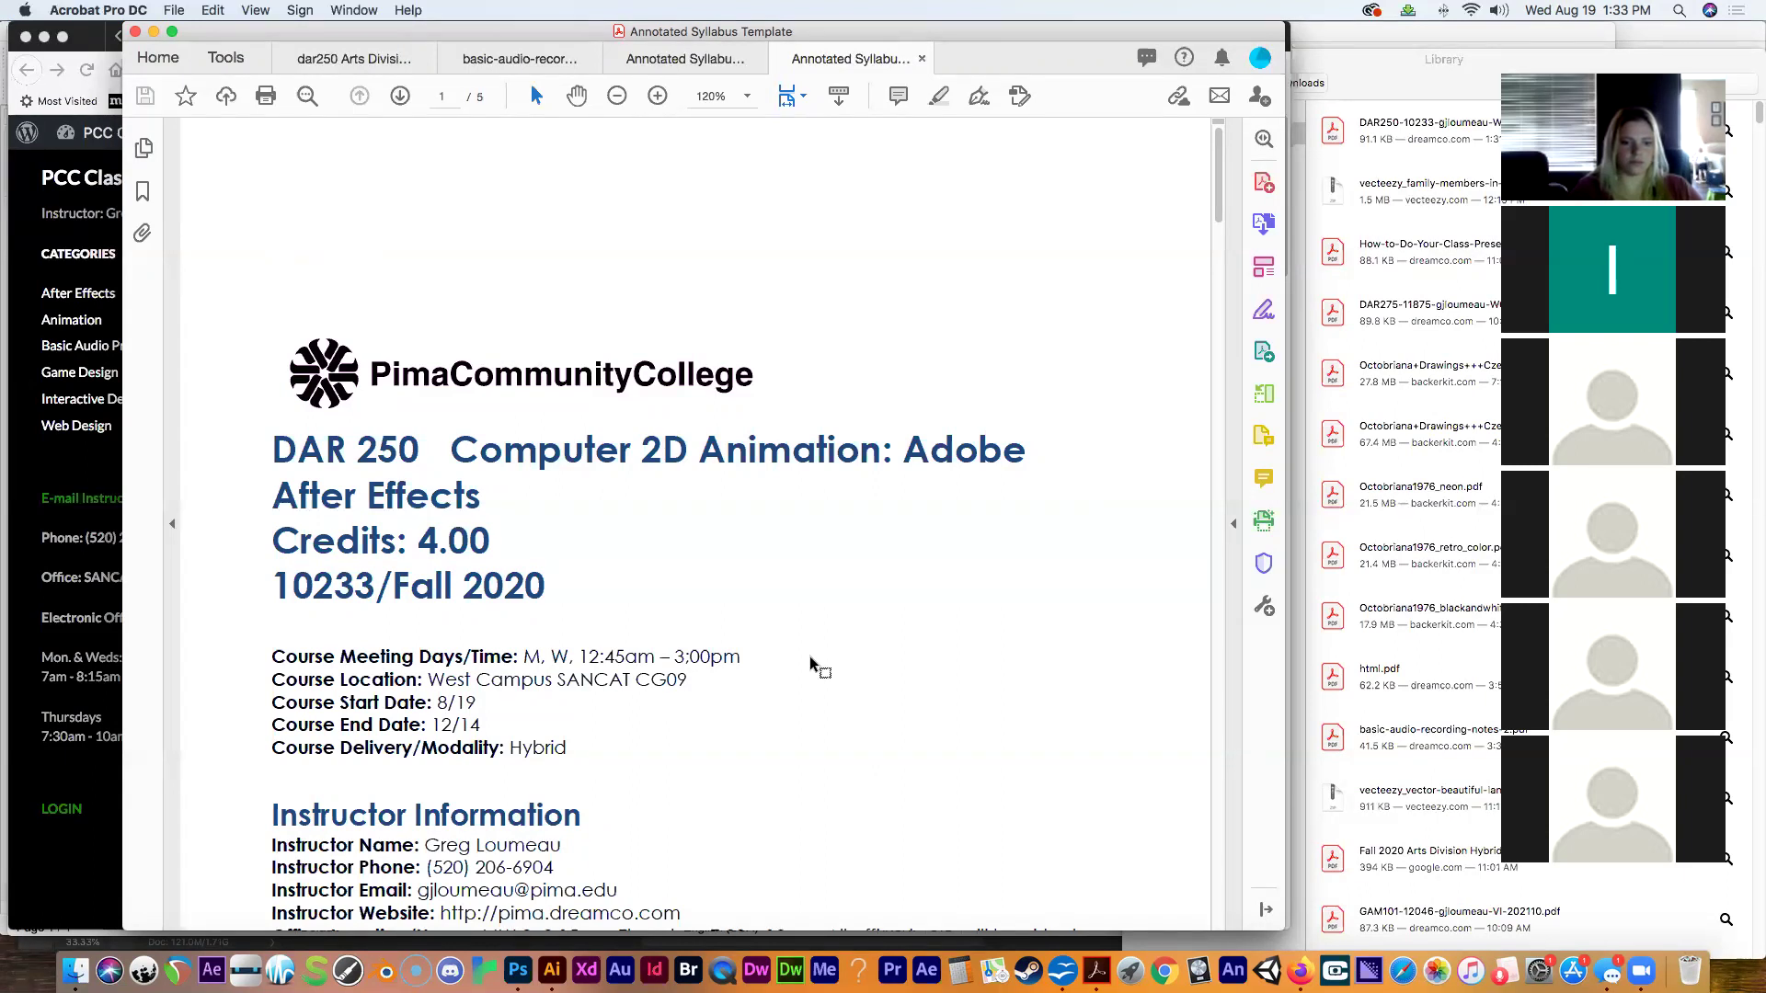
Scroll the syllabus down to page 2, following the instructor's e-mail link along the way.
drag(1218, 216, 1217, 226)
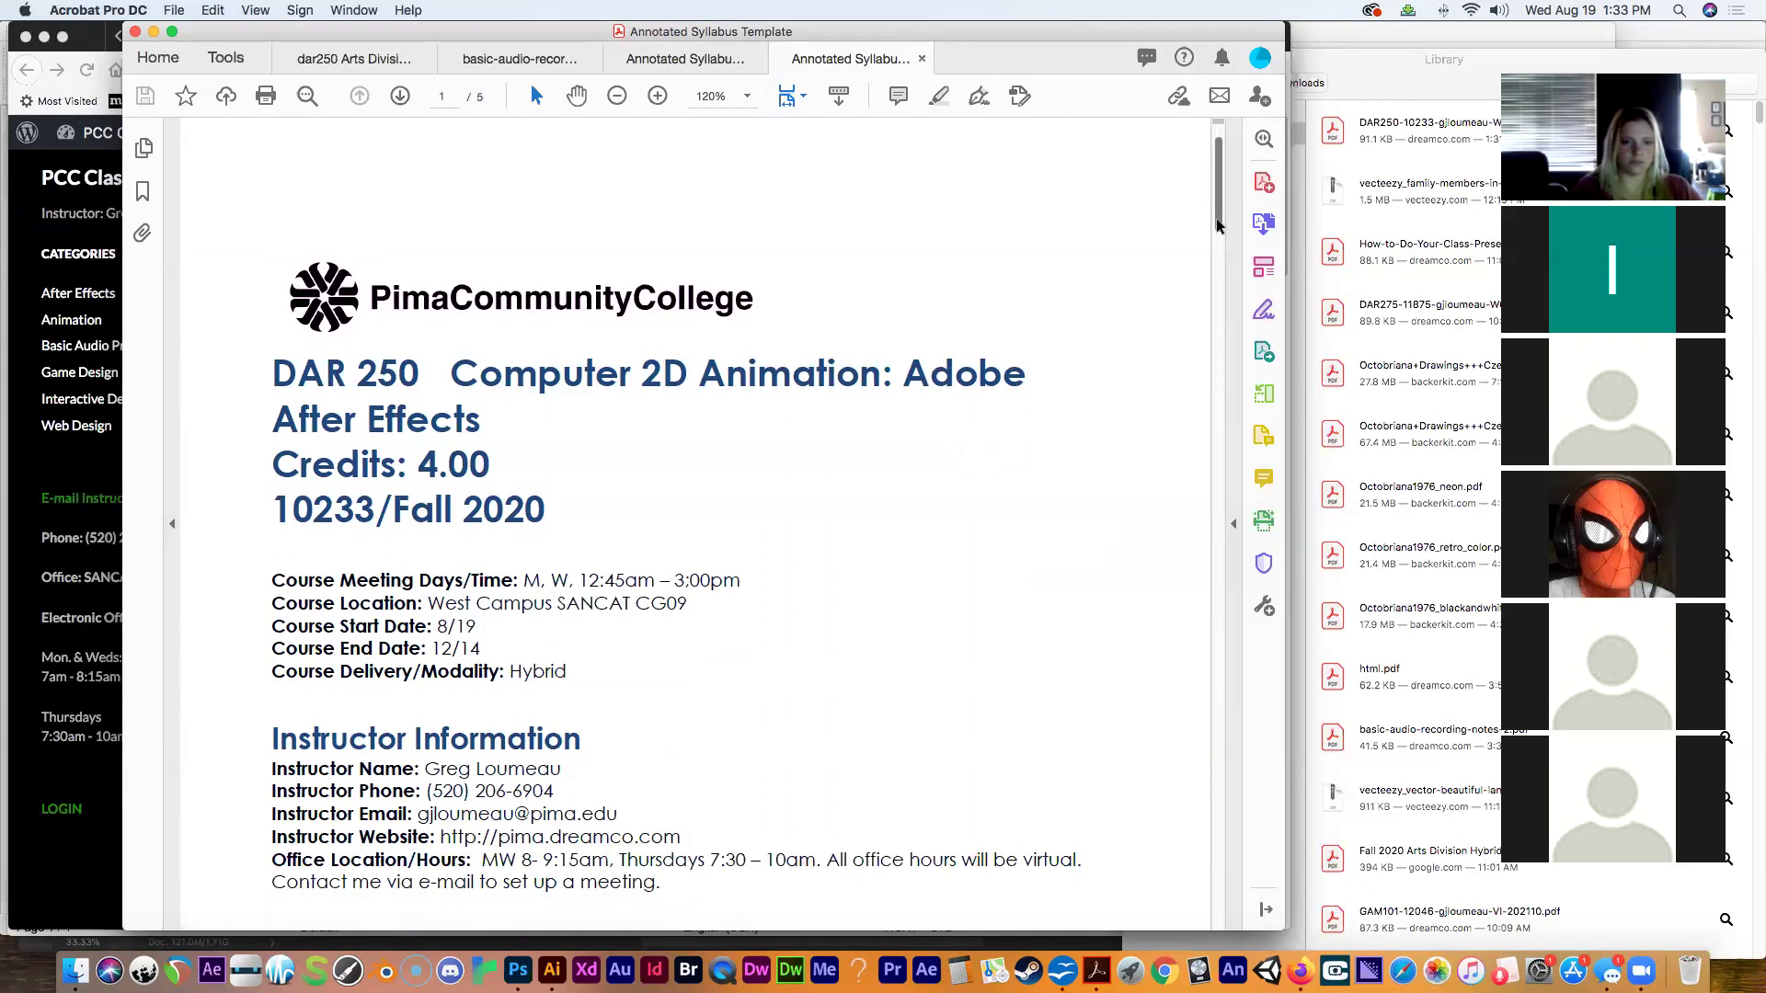
drag(1216, 226, 1221, 267)
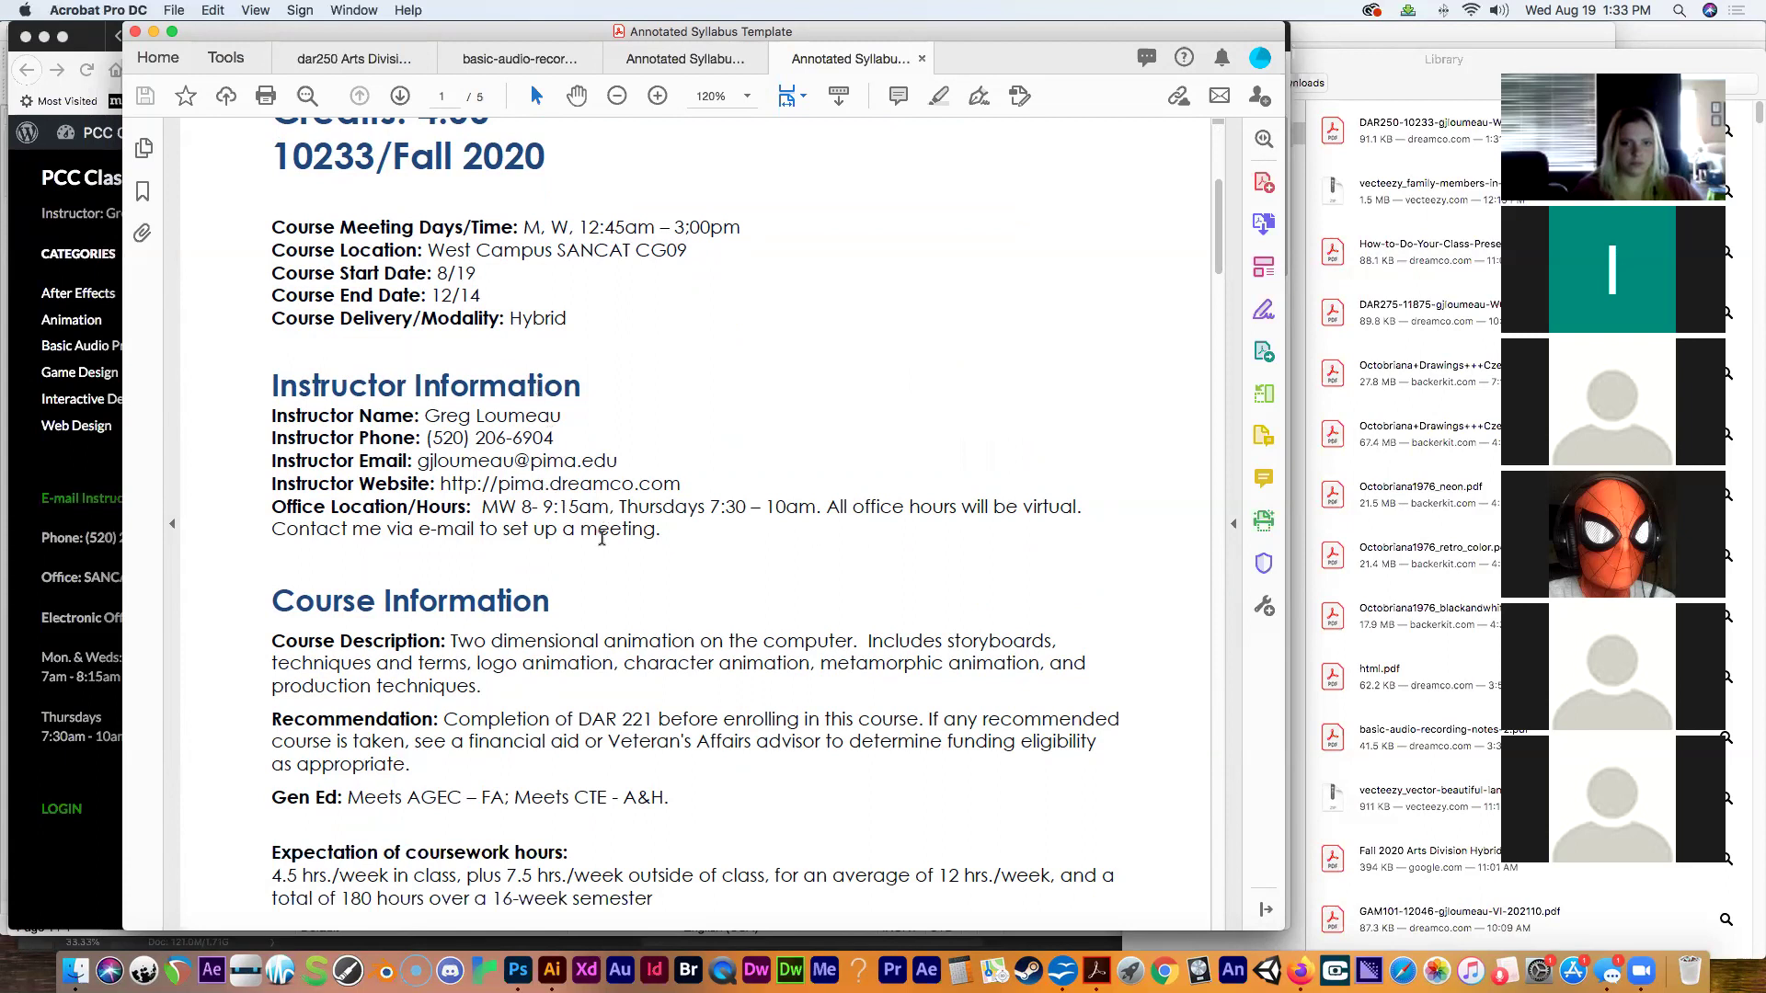
click(421, 468)
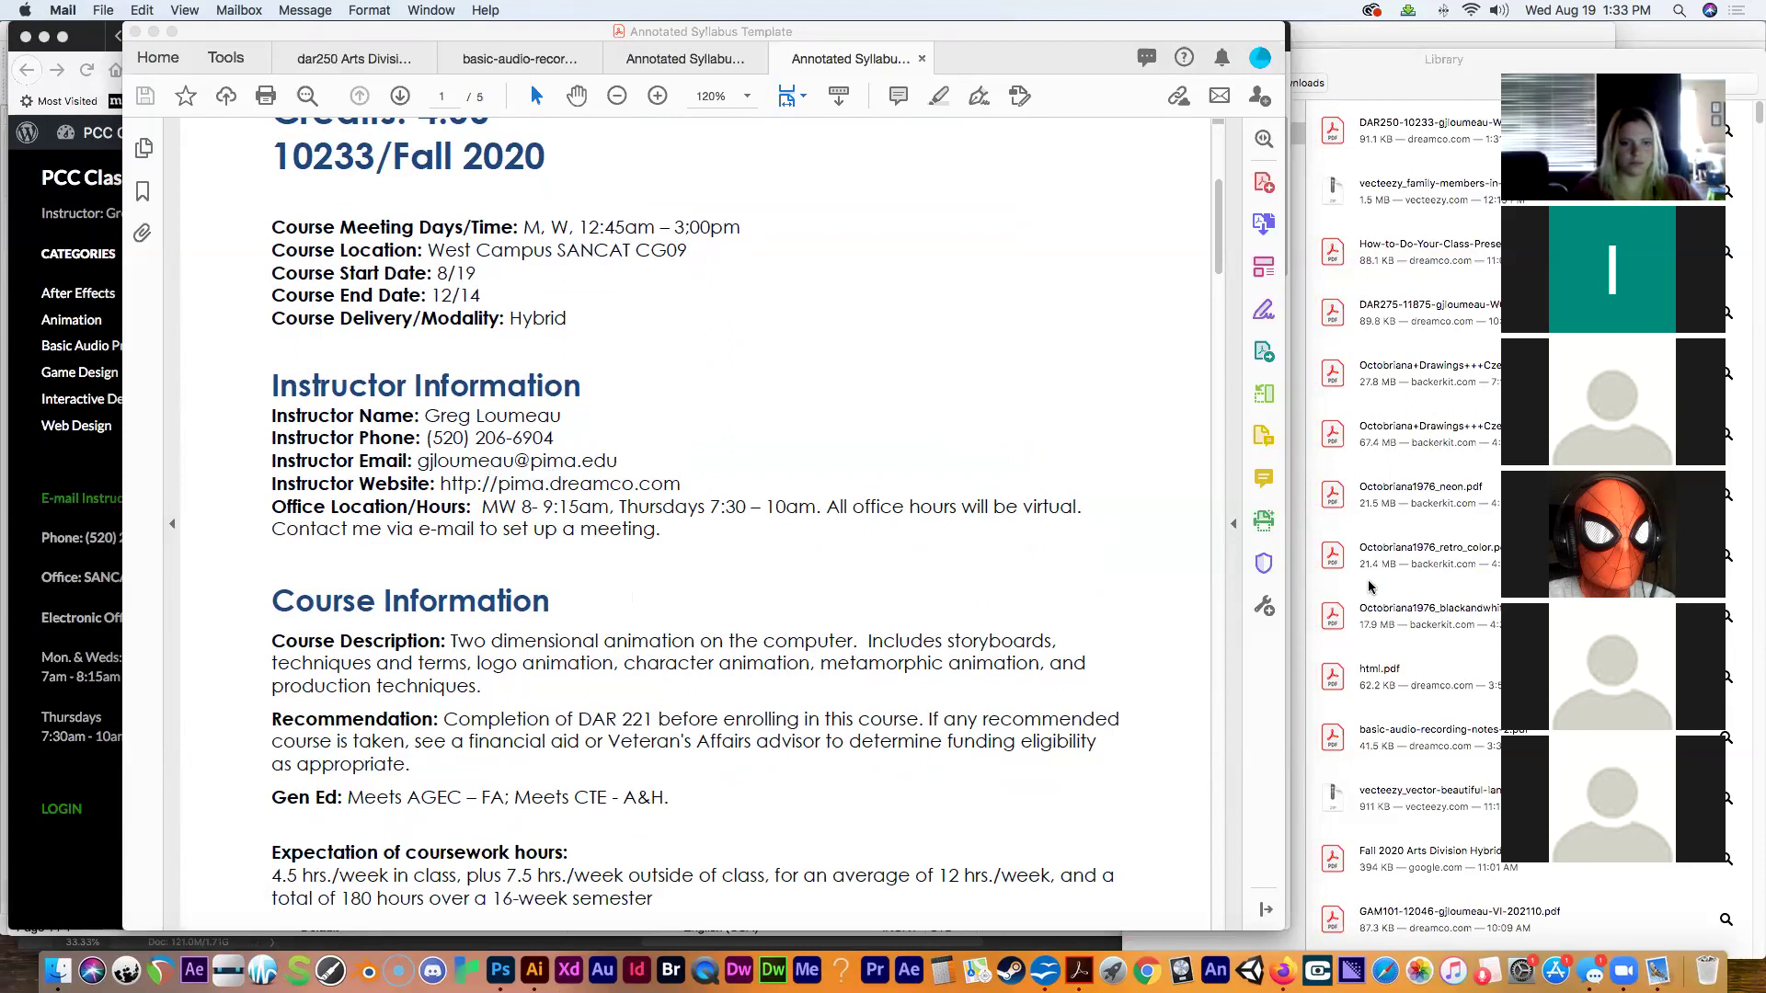
drag(1216, 266, 1215, 292)
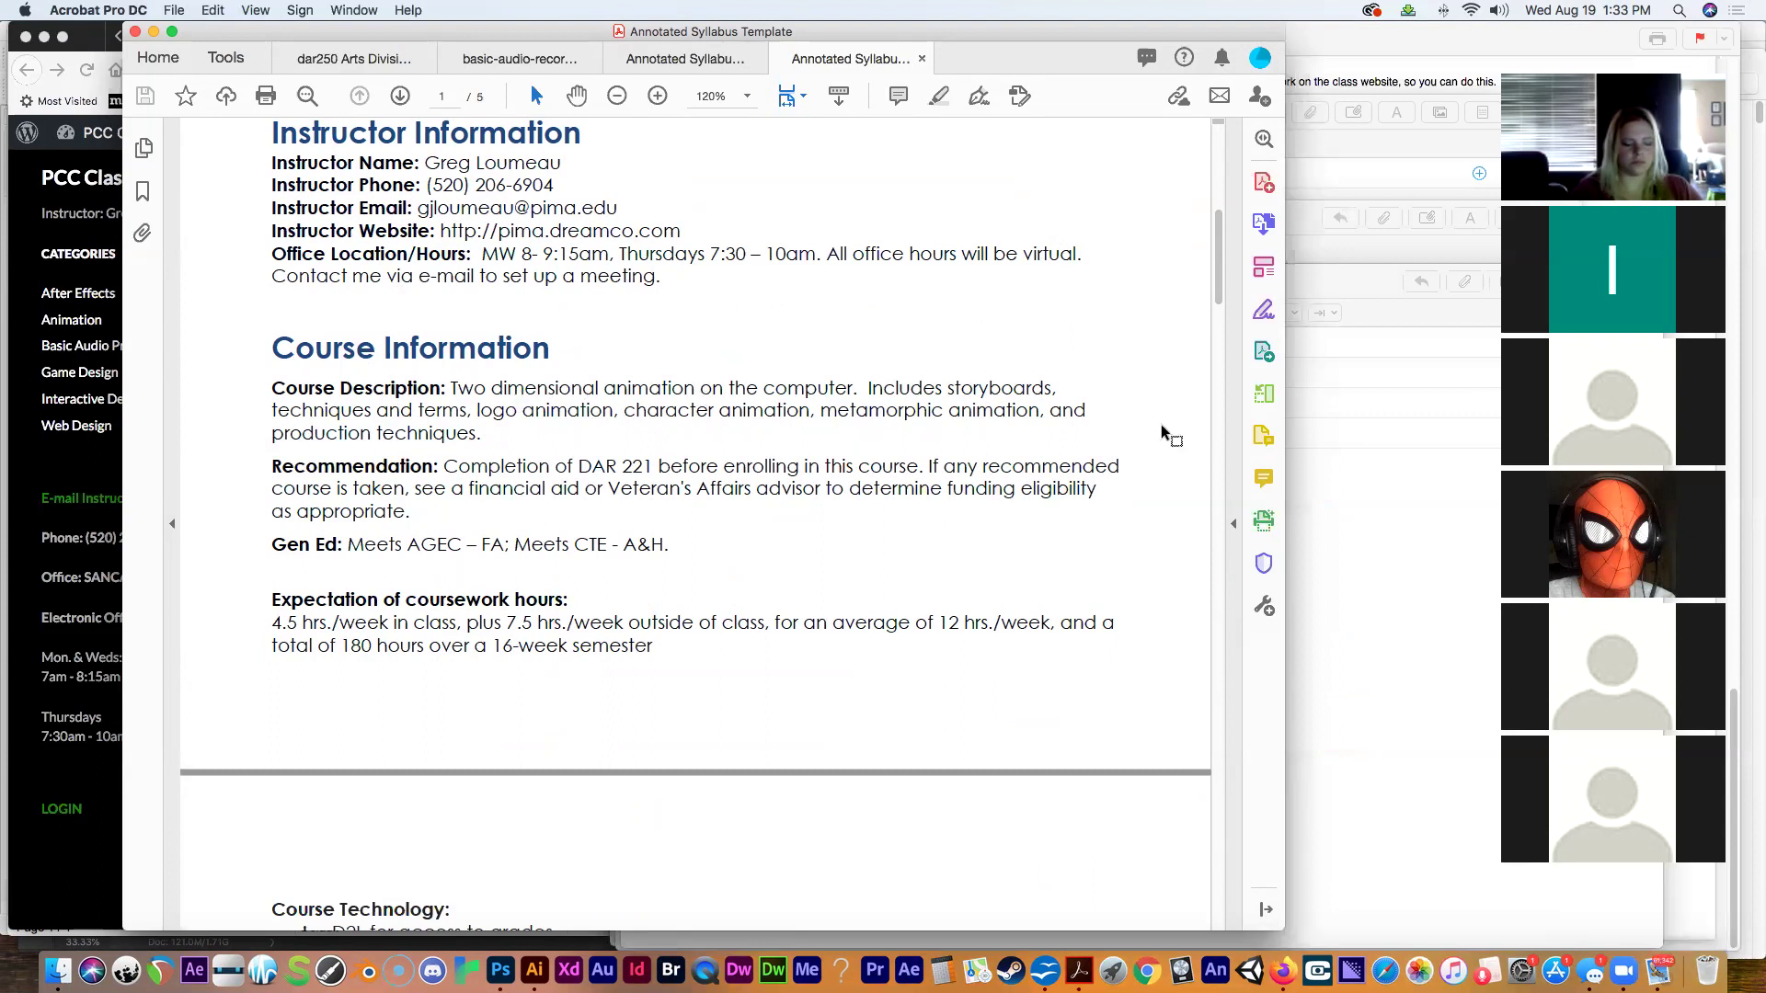
drag(1218, 283, 1206, 353)
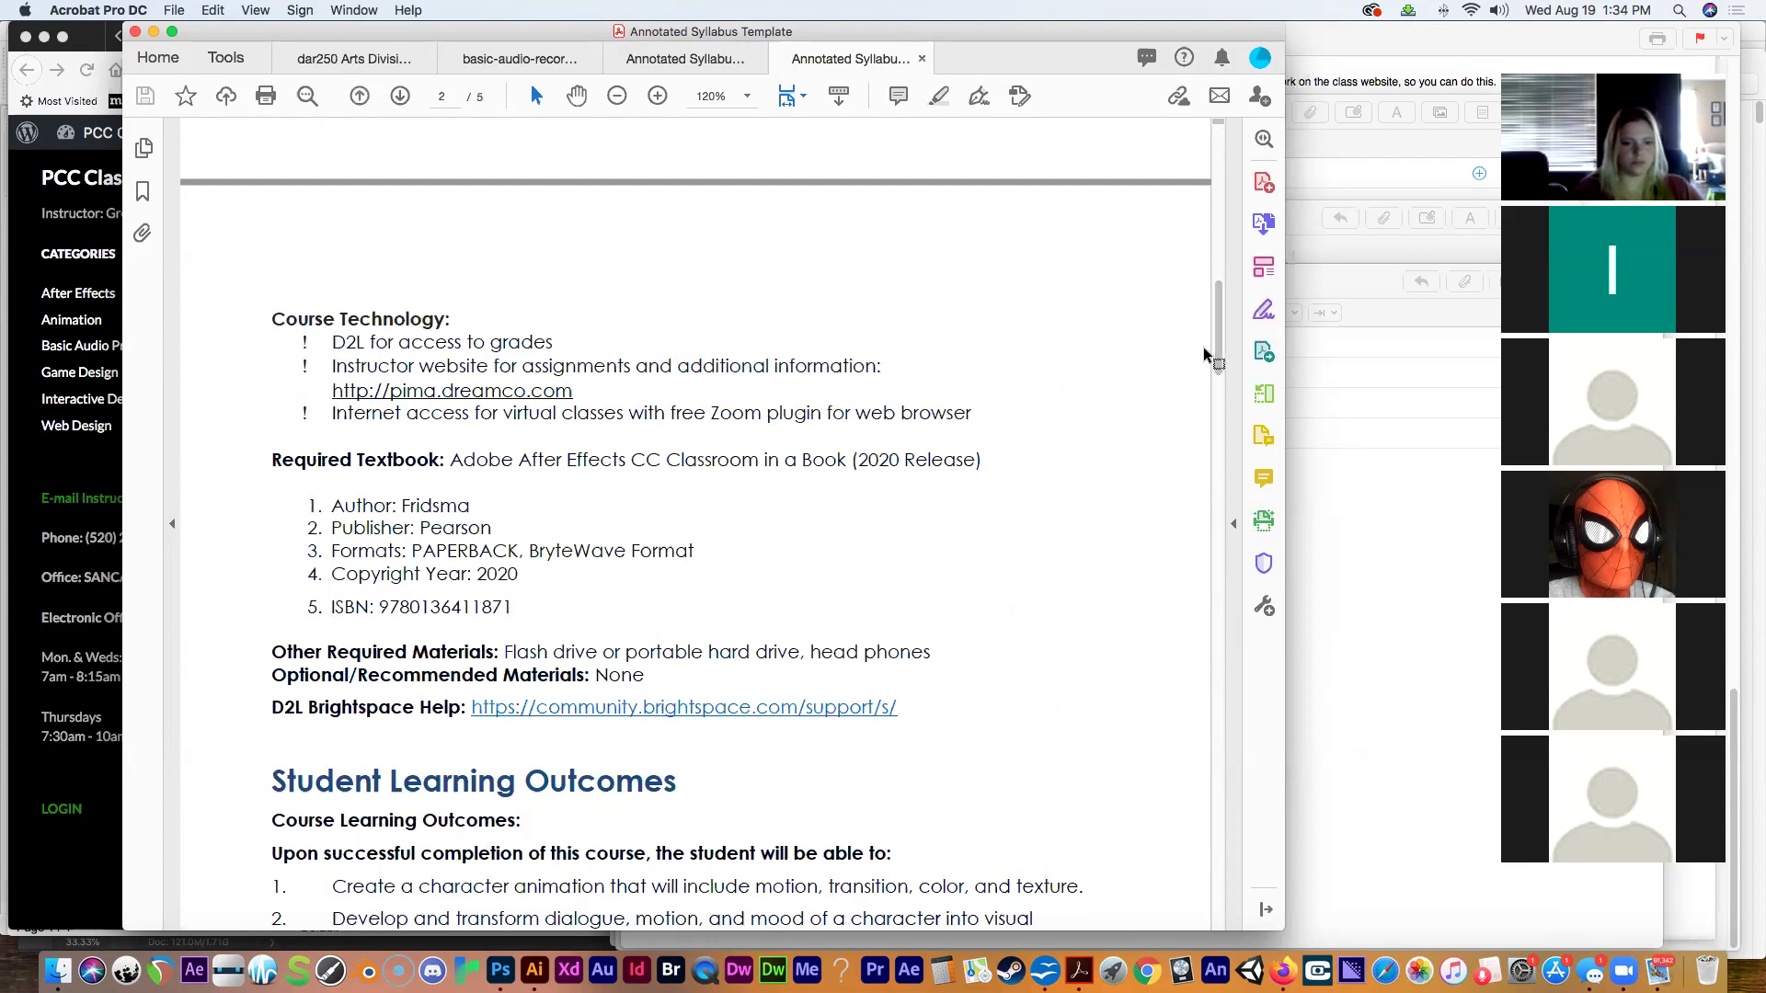
Select the textbook title 'Adobe After Effects CC Classroom in a Book (2020 Release)' and return to Firefox.
drag(452, 465, 938, 464)
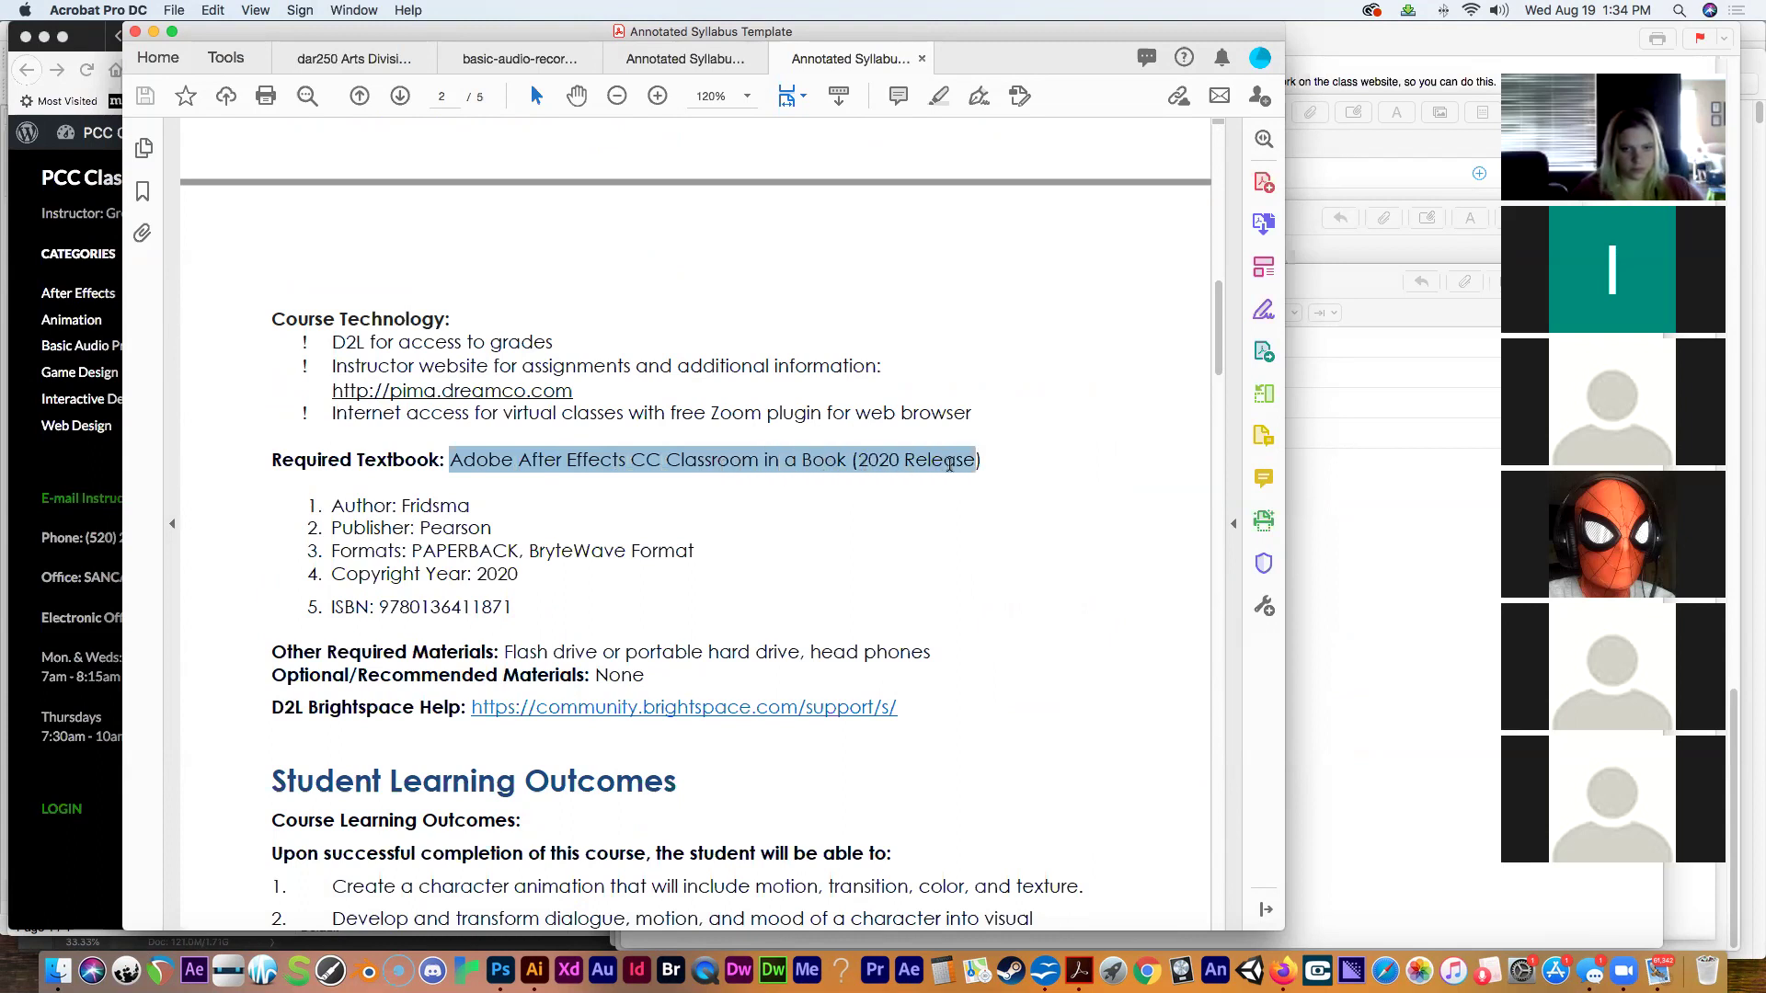
drag(949, 465, 947, 470)
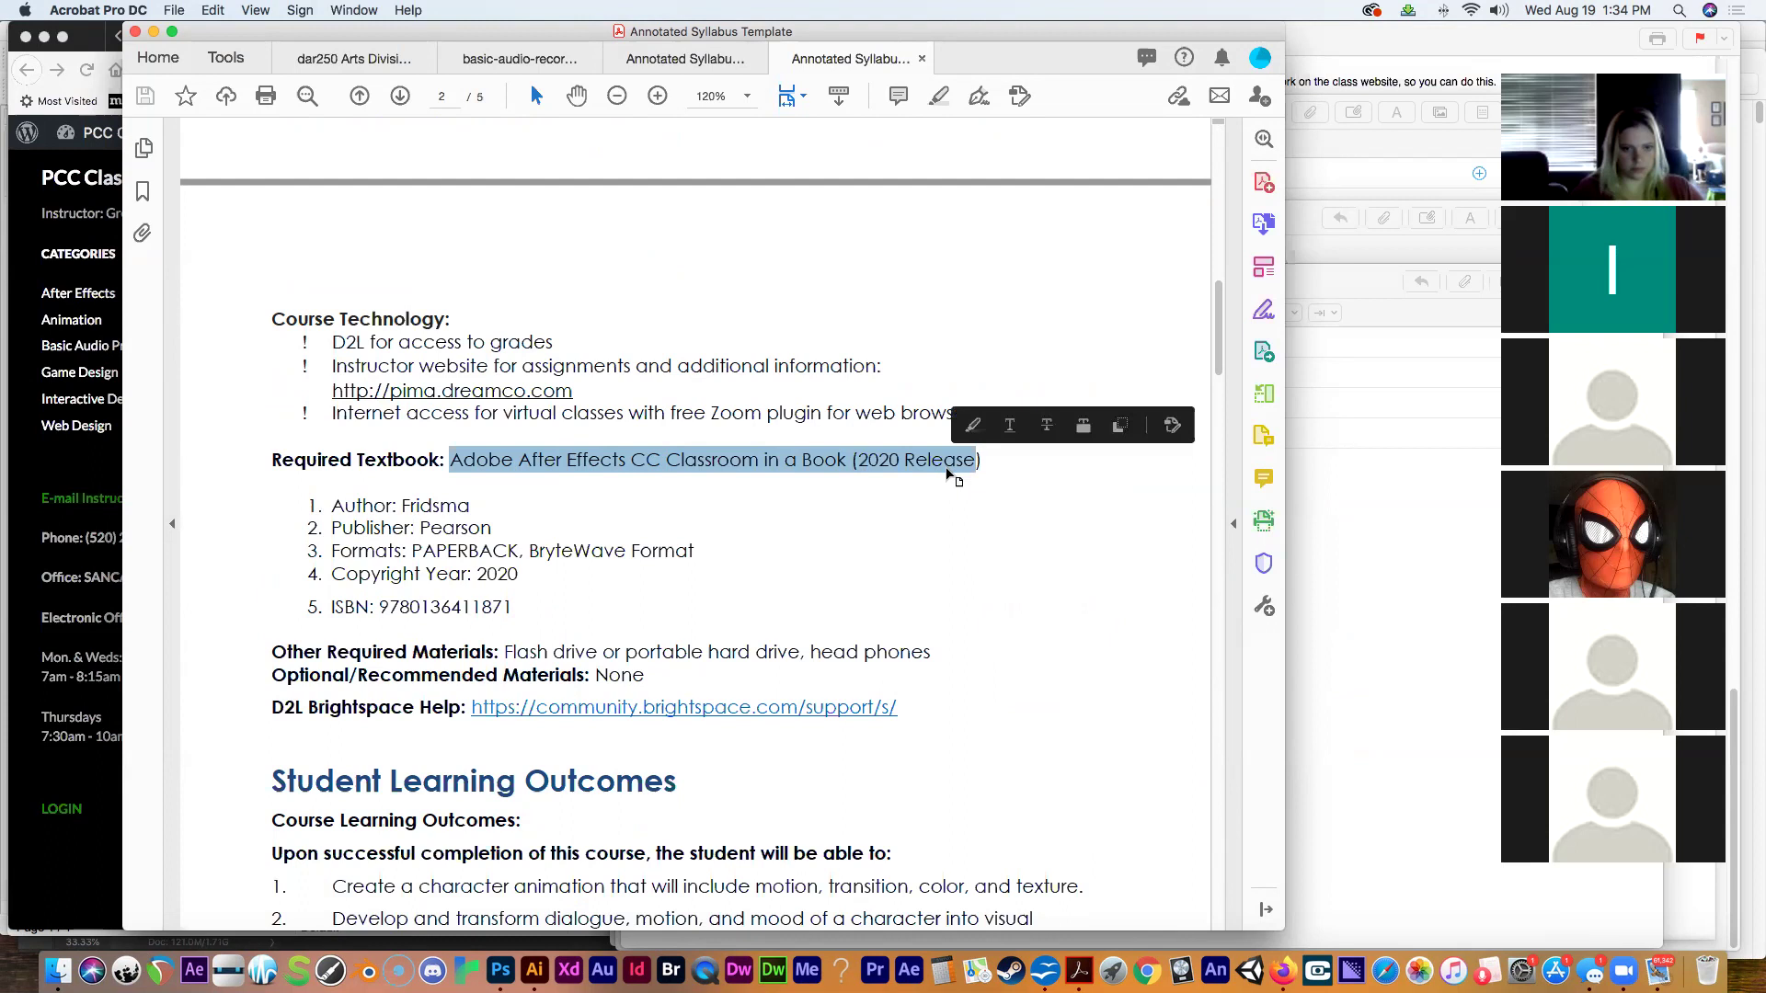
click(46, 233)
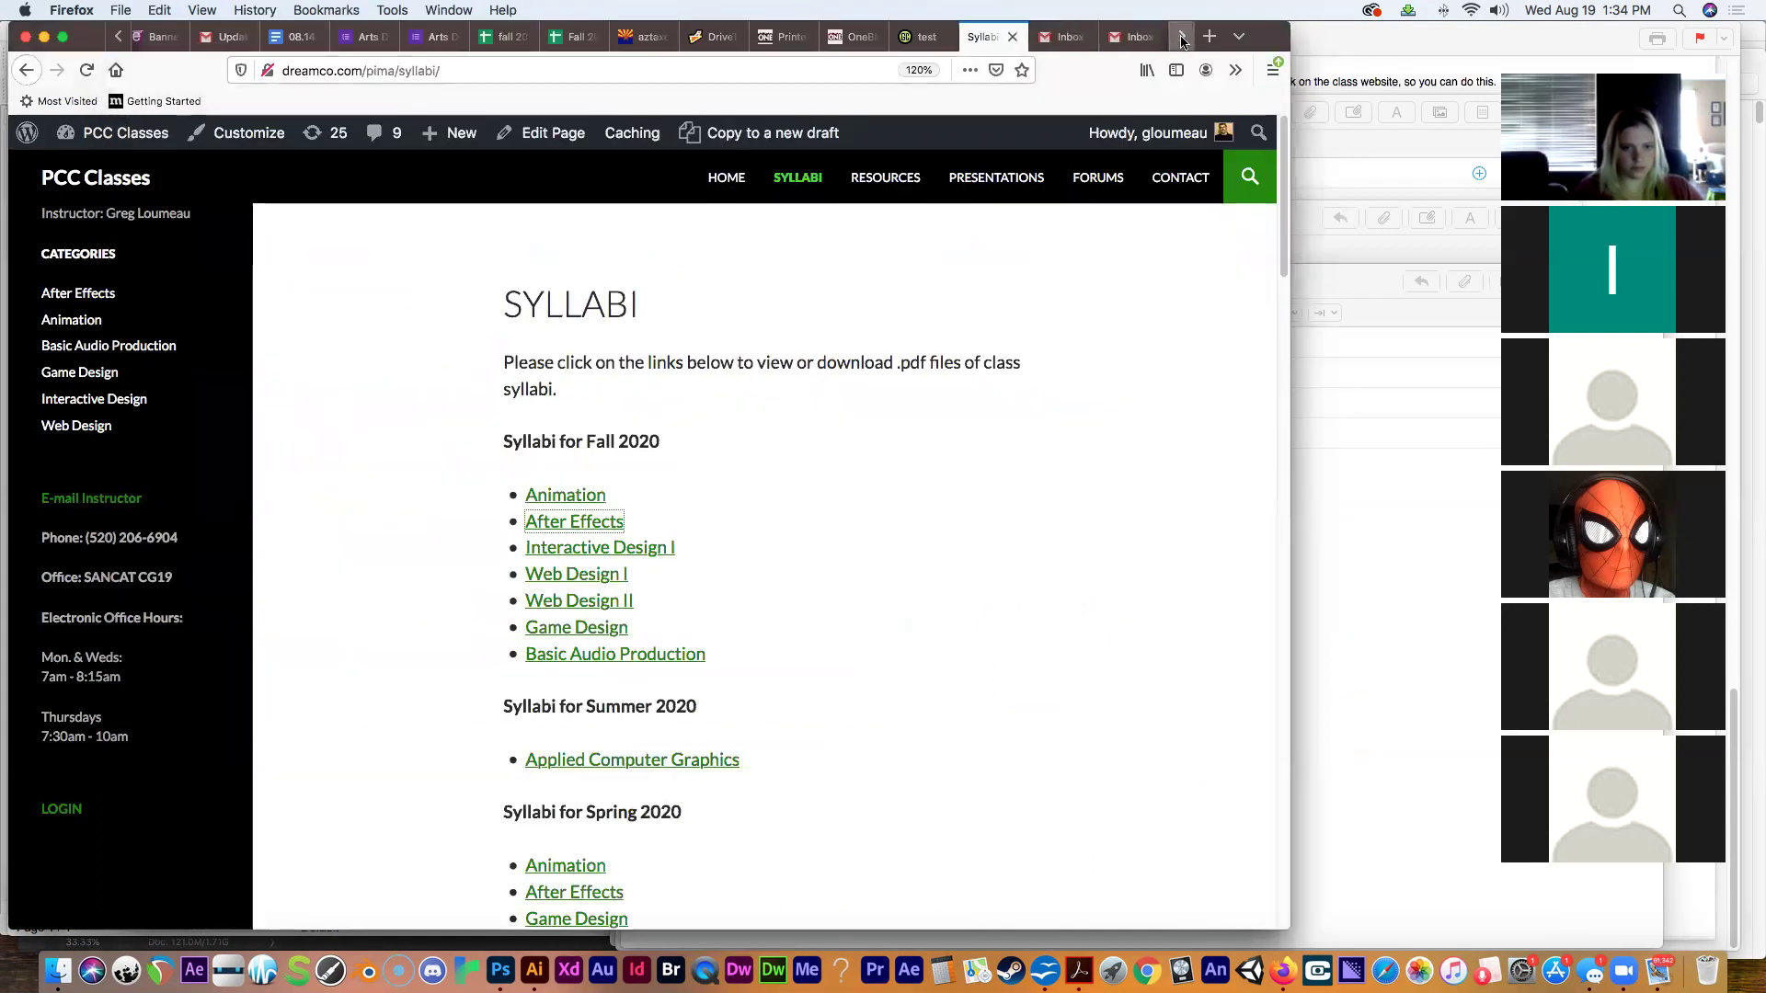
In a new tab, search Amazon for the copied textbook title.
click(1210, 36)
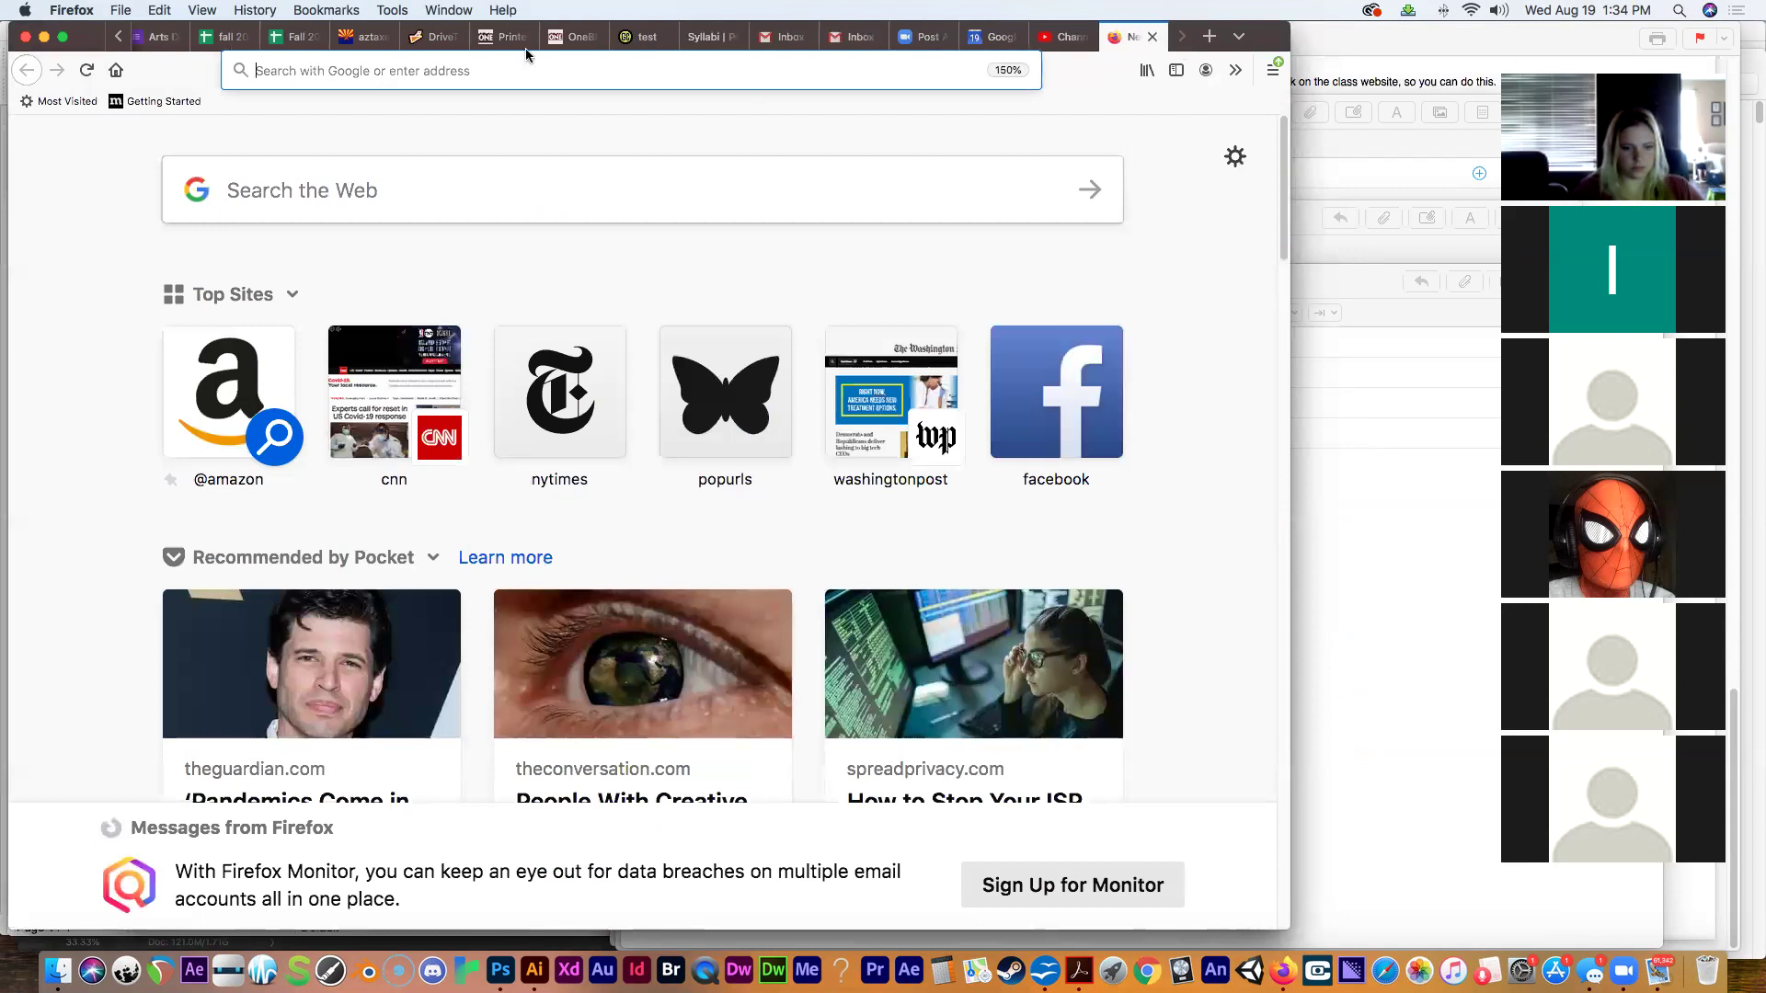
text(amazon.com)
key(Return)
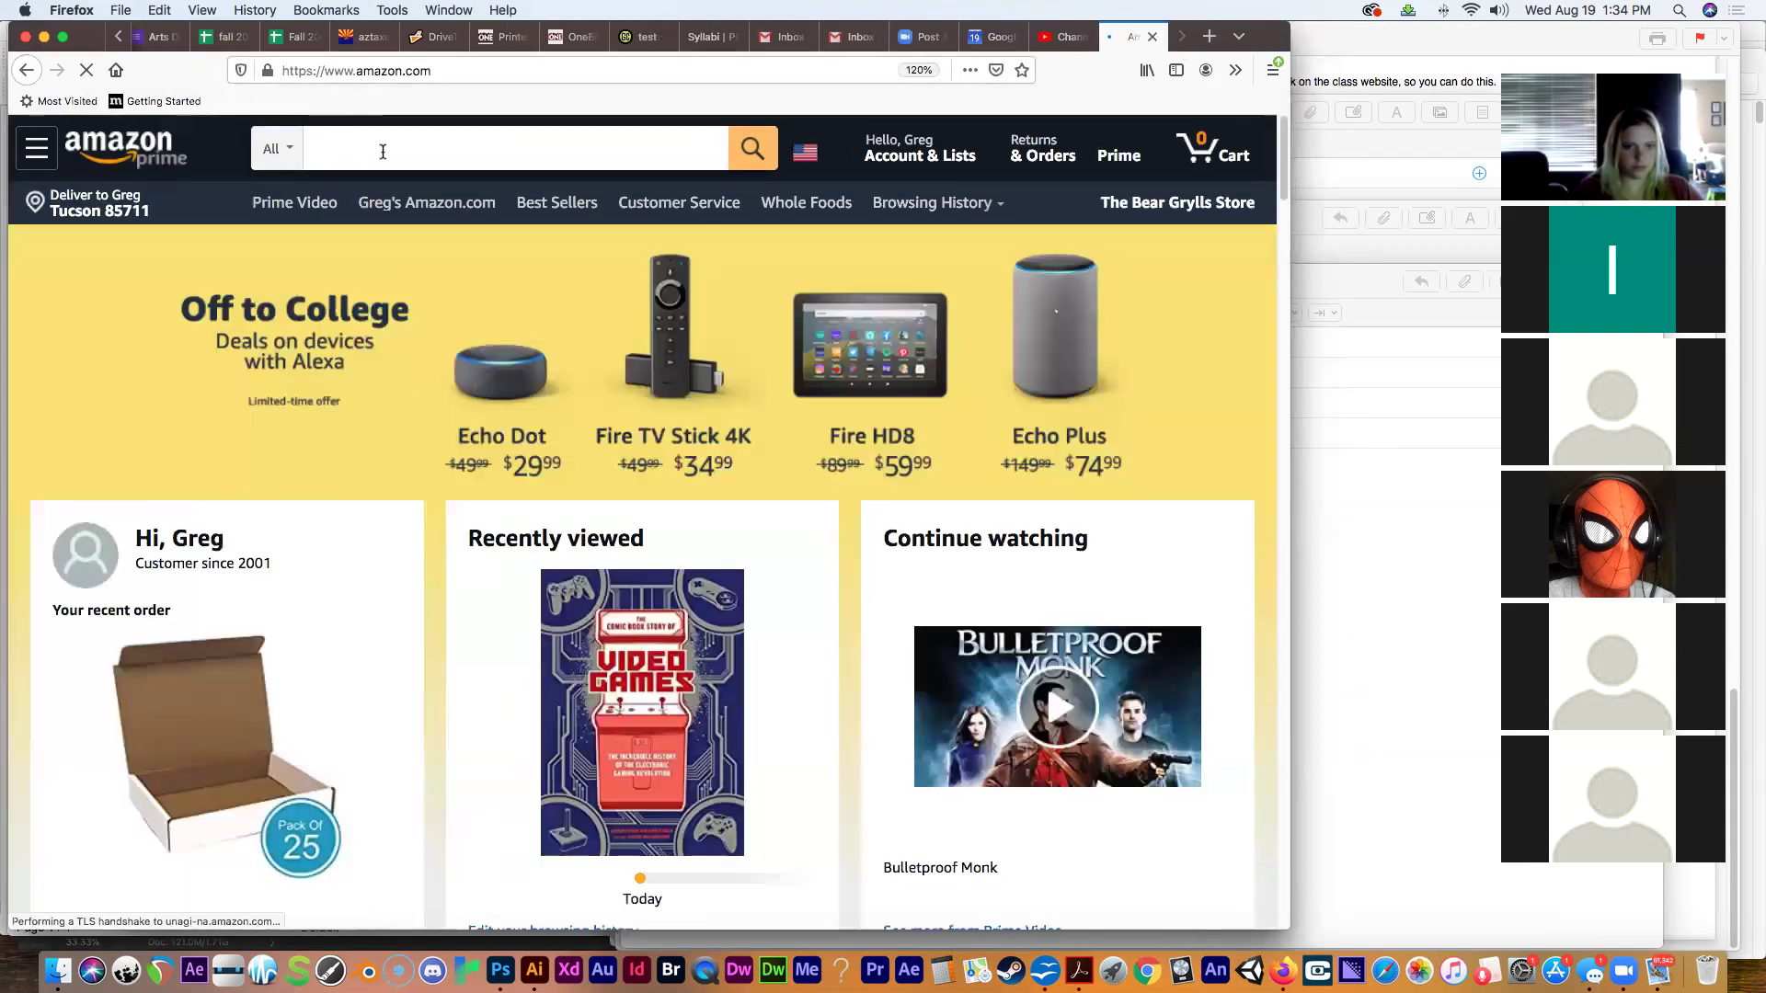
text(Adobe After Effects CC Classroom in a Book (2020 Release))
key(Return)
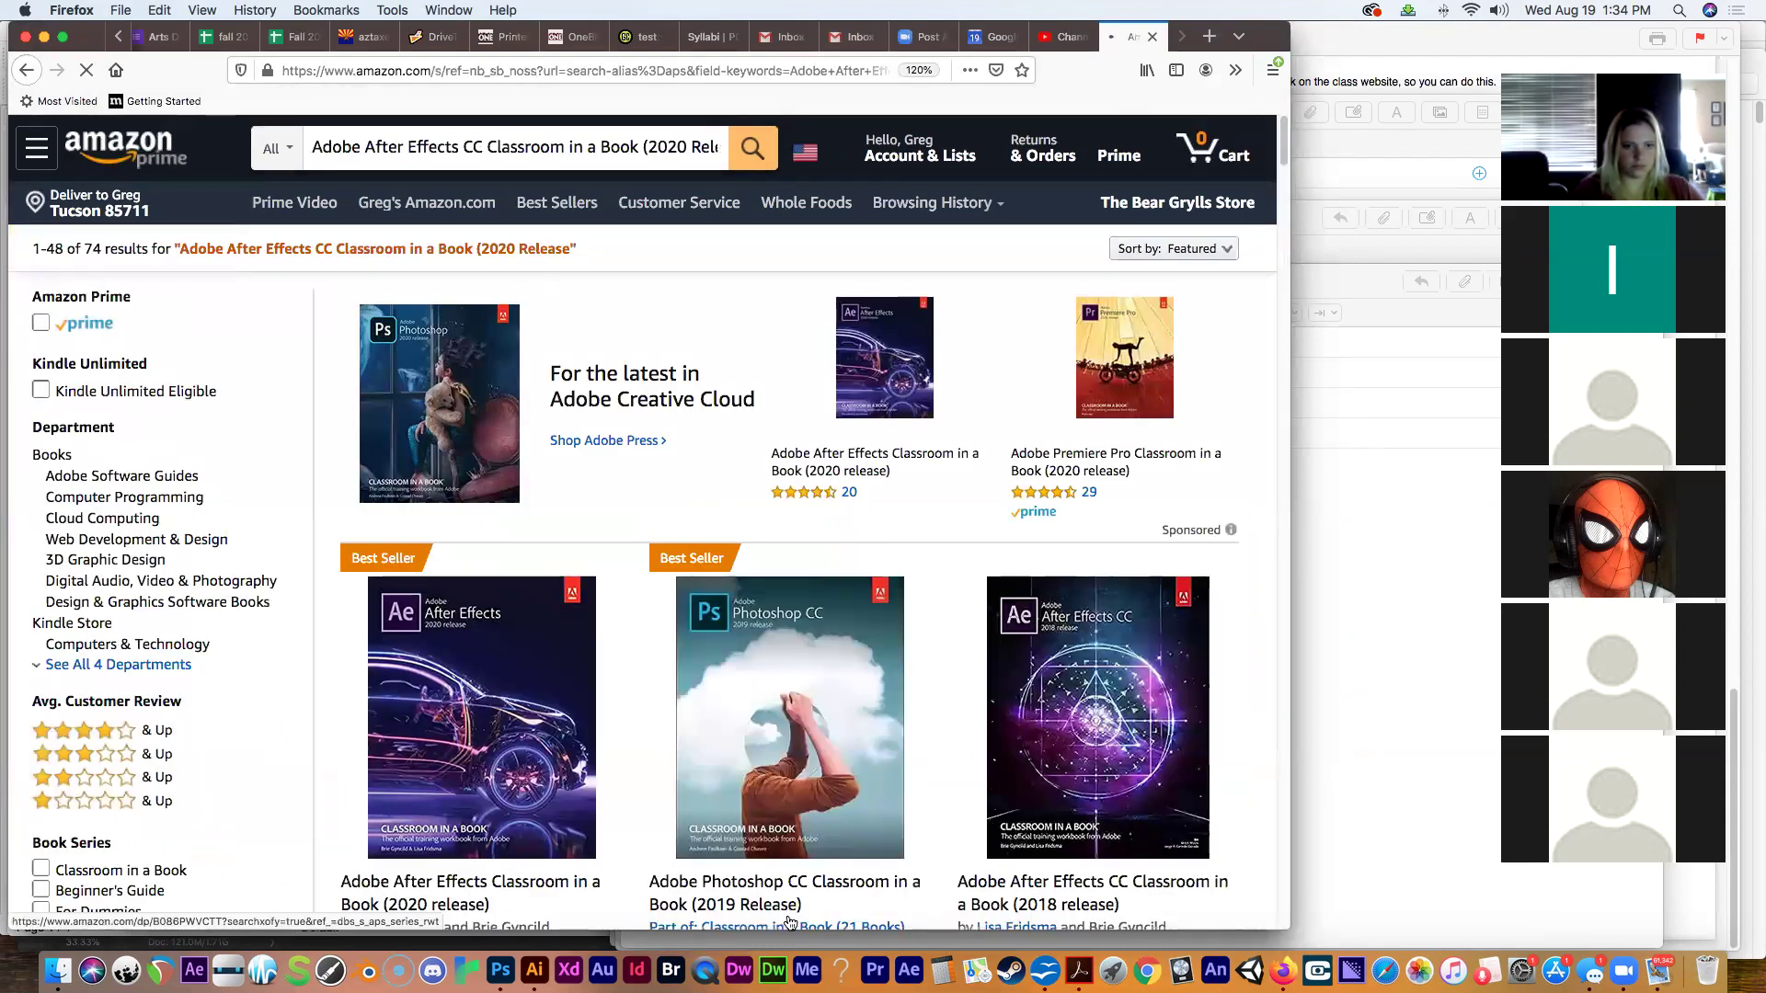
Open the After Effects Classroom in a Book 2020 listing and view its Kindle edition at $34.59.
scroll(1270, 195, down, 5)
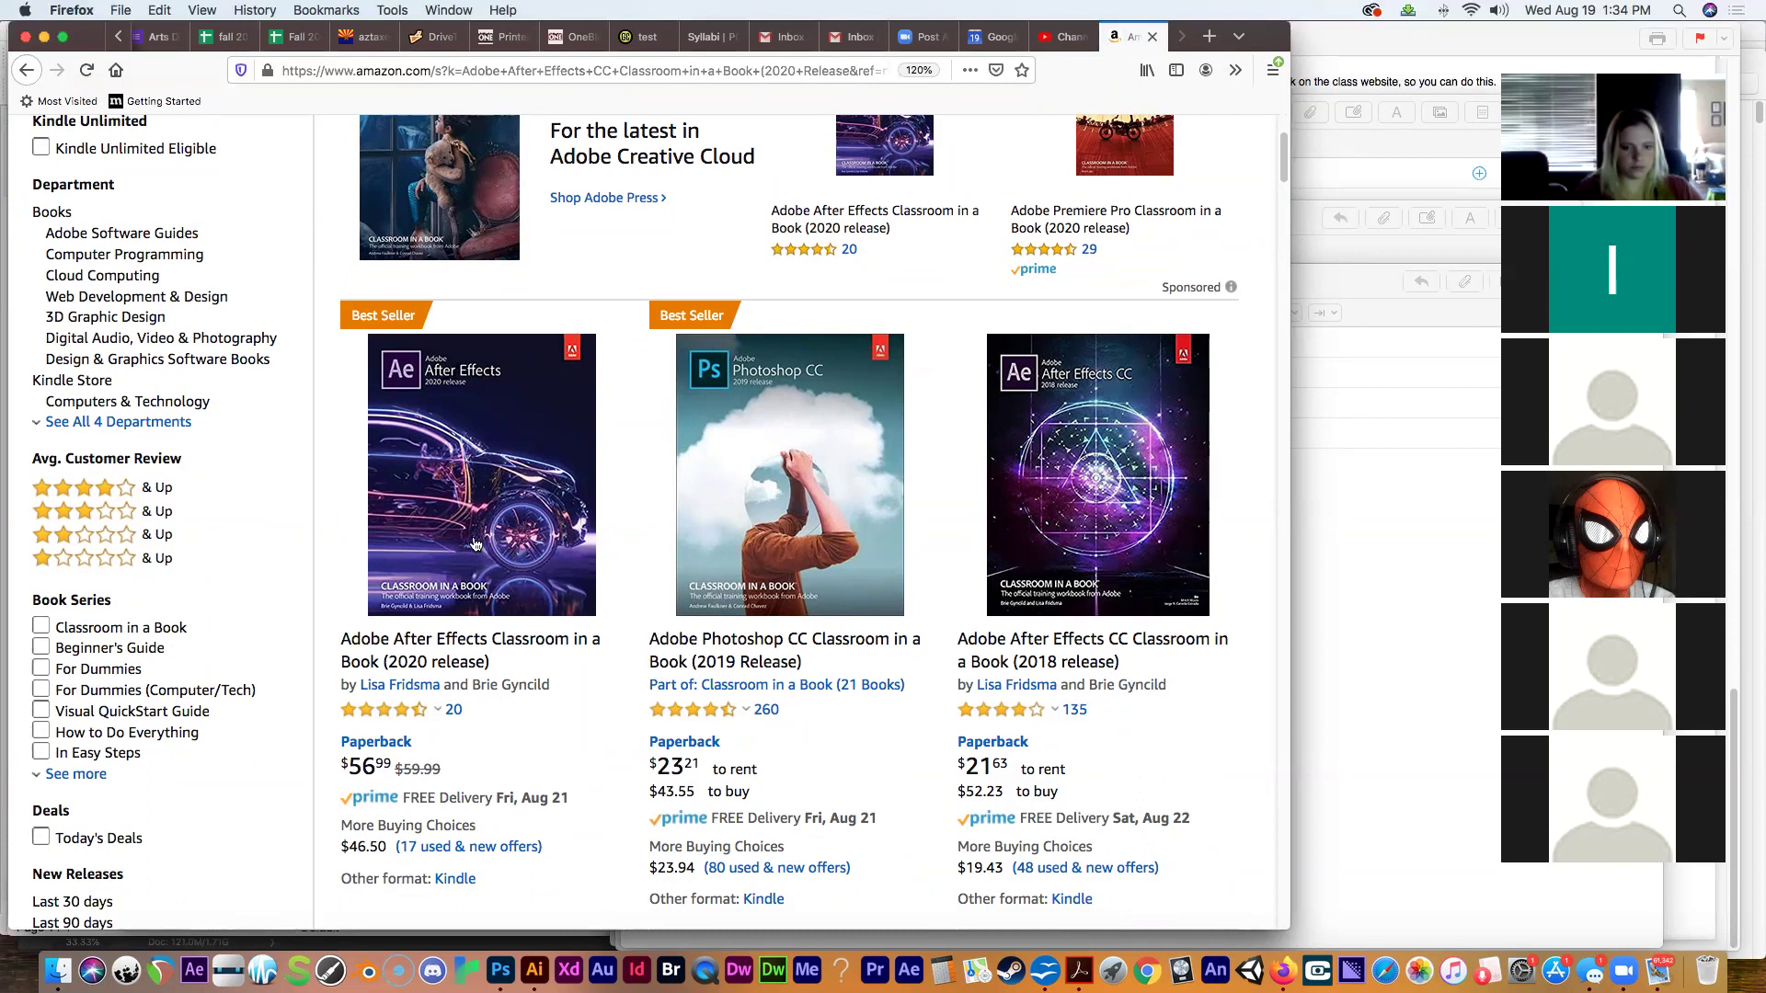
click(449, 550)
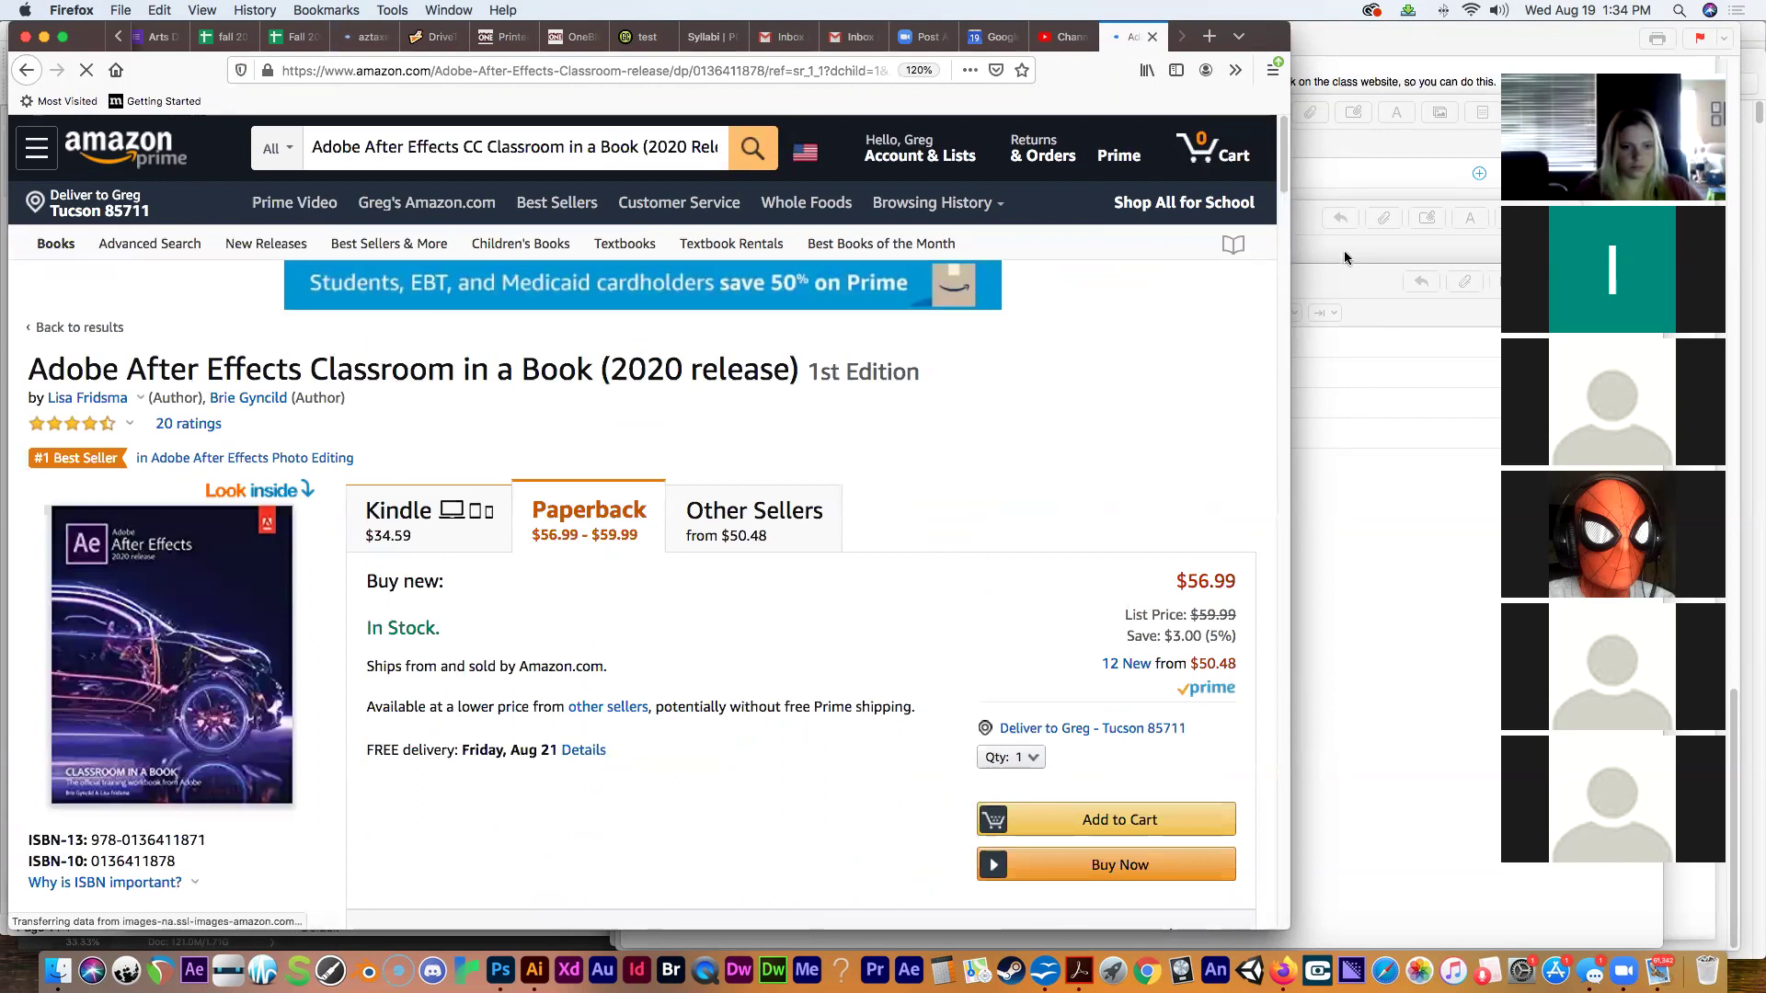
scroll(1105, 309, down, 2)
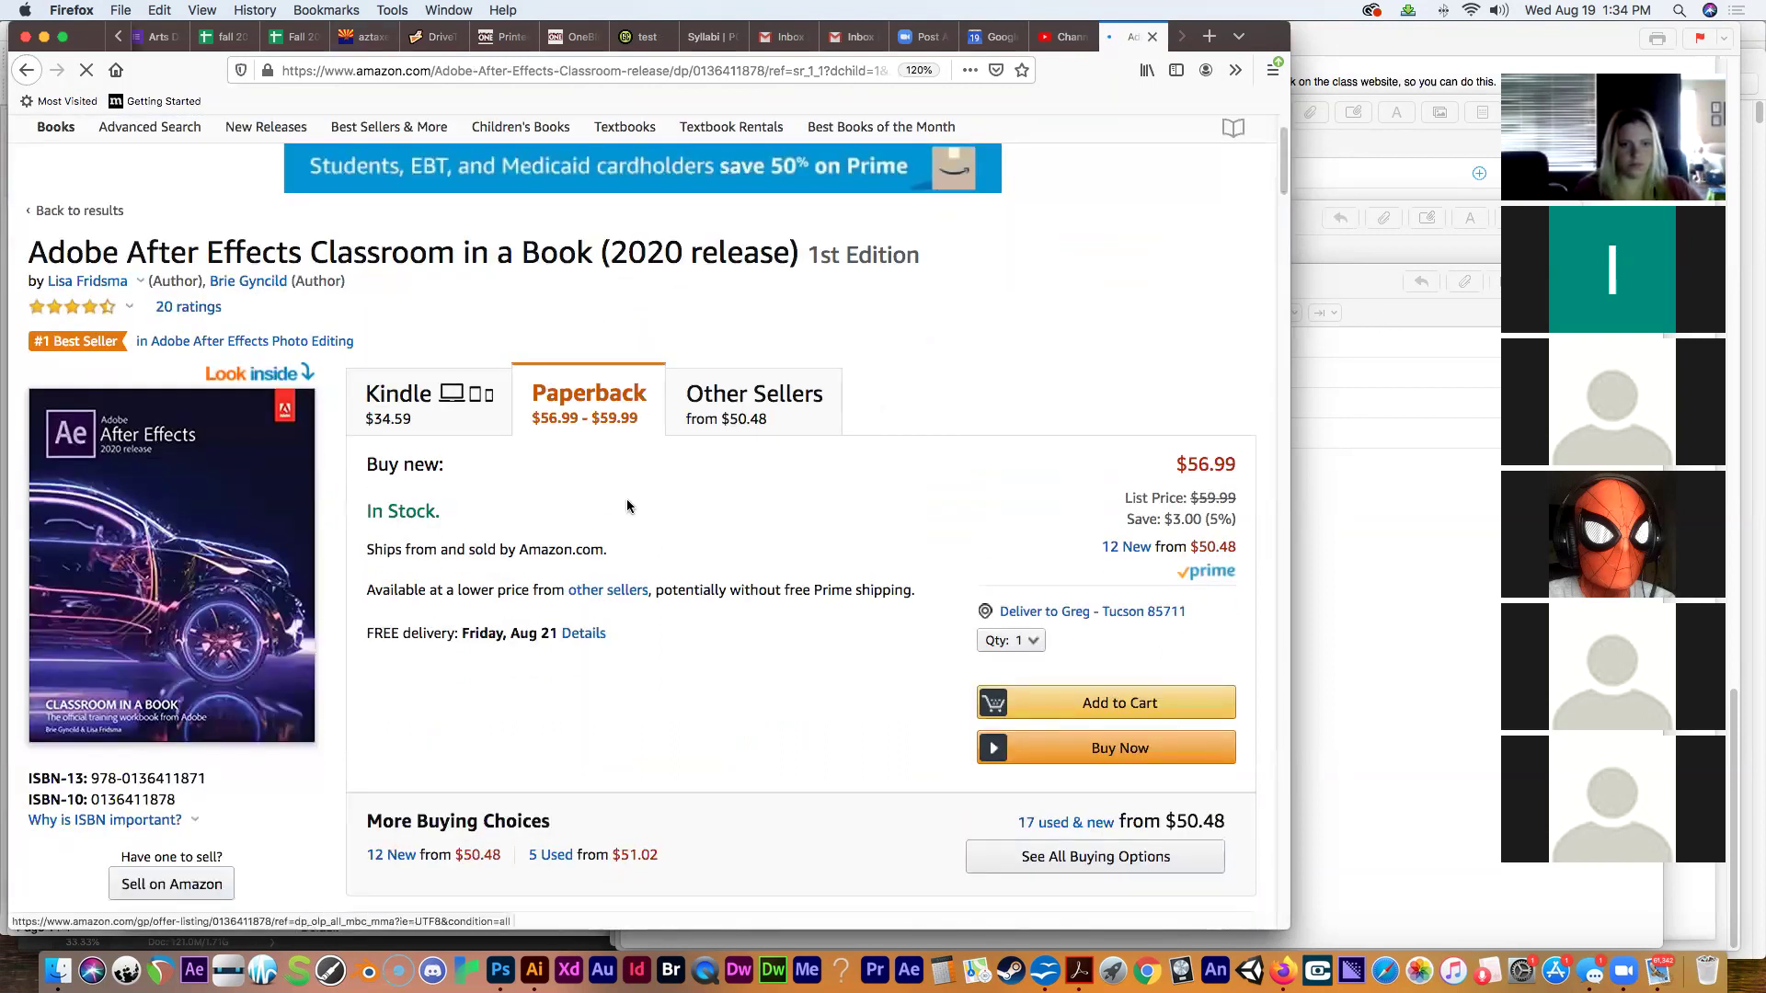
click(409, 423)
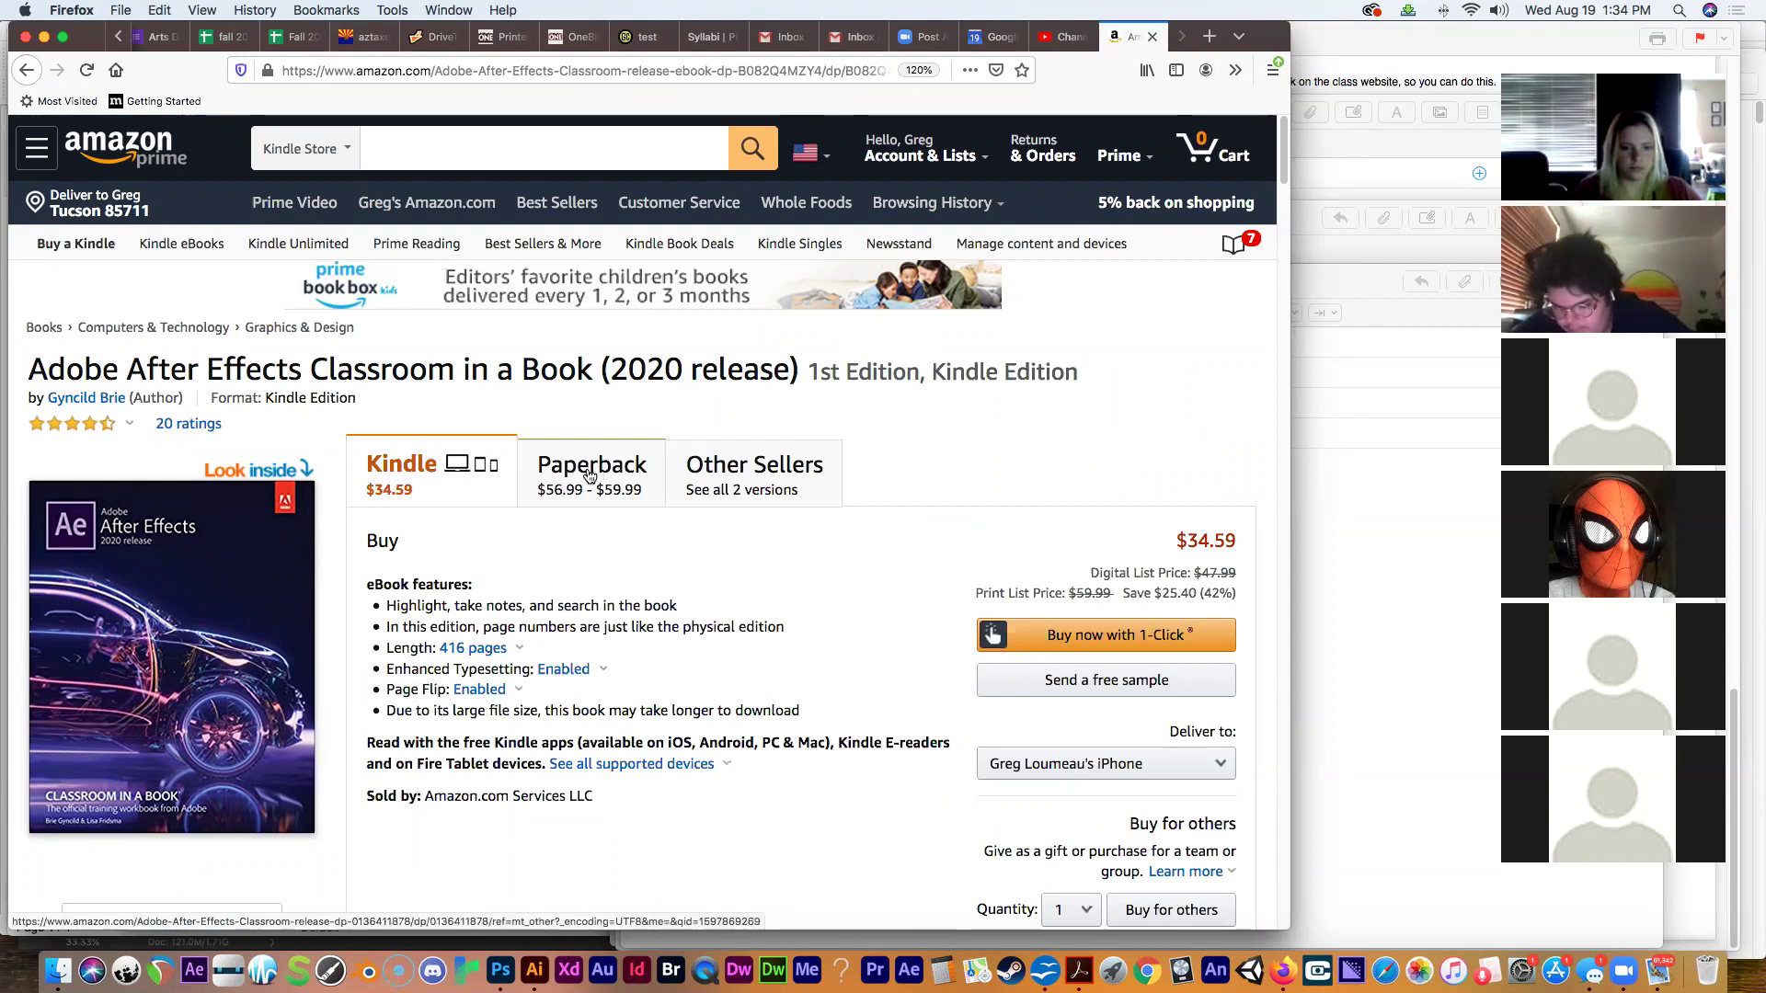
Compare new paperback seller offers (from $46.50, $3.99 shipping), then return to the Syllabi page.
click(736, 484)
click(622, 485)
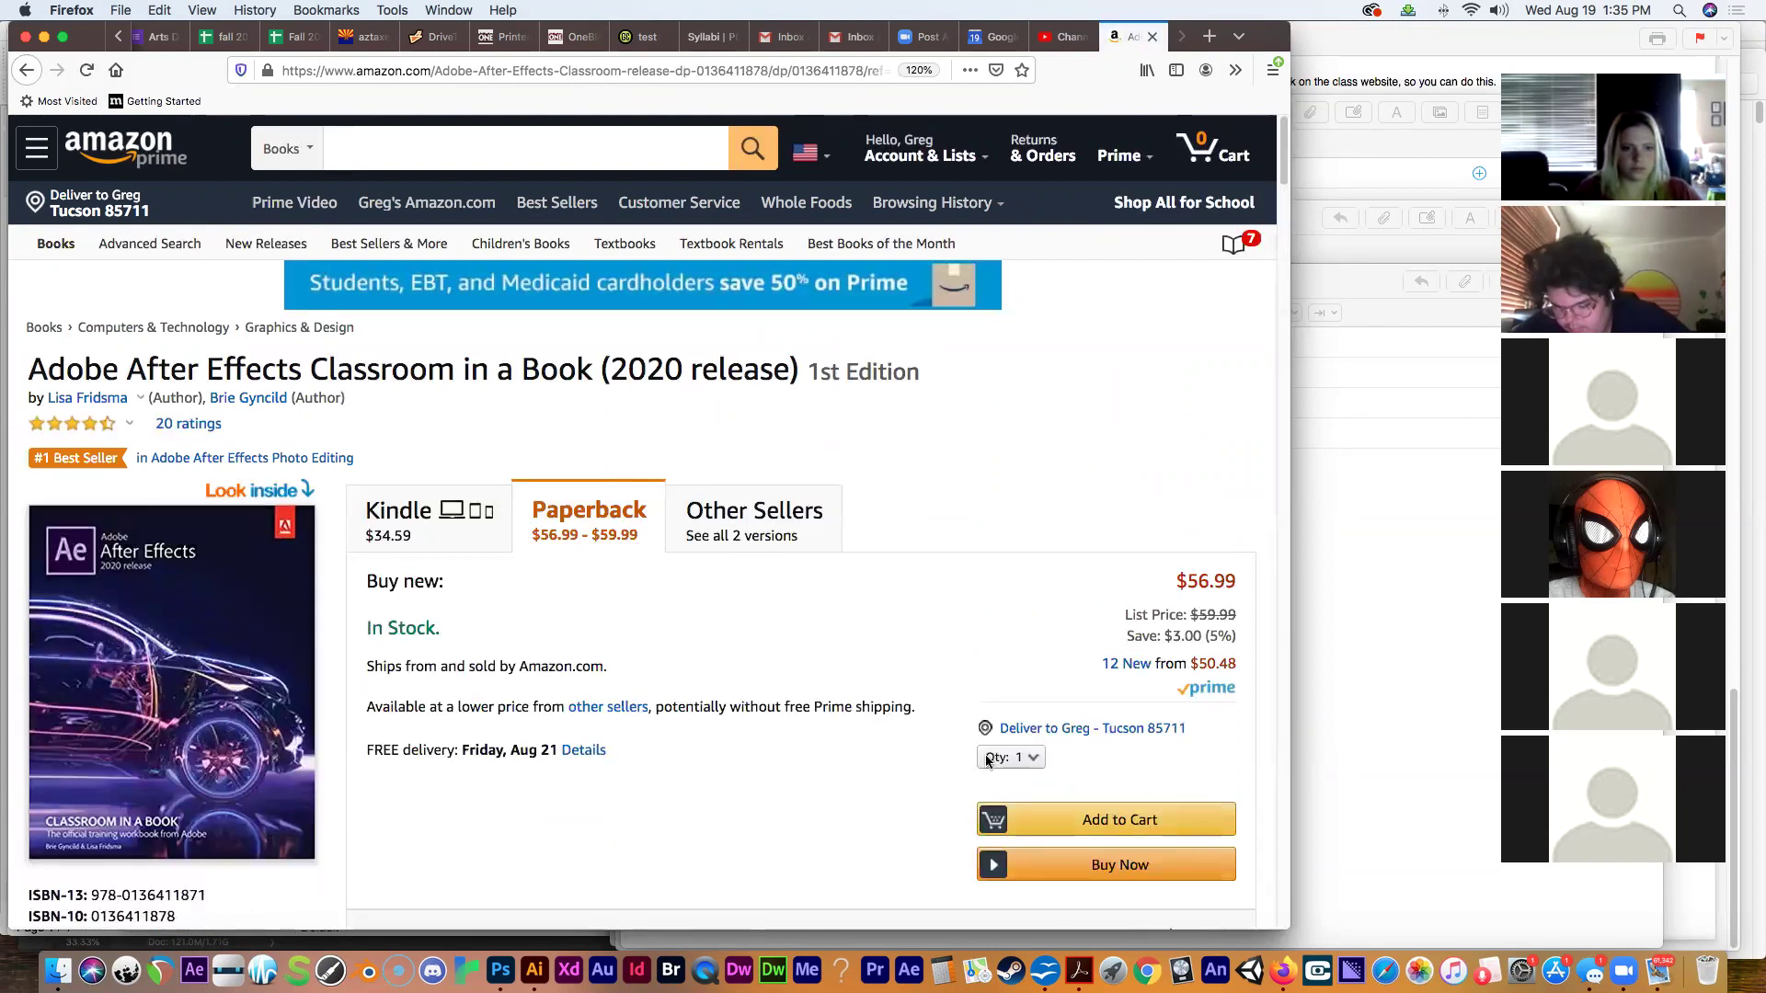
click(1127, 666)
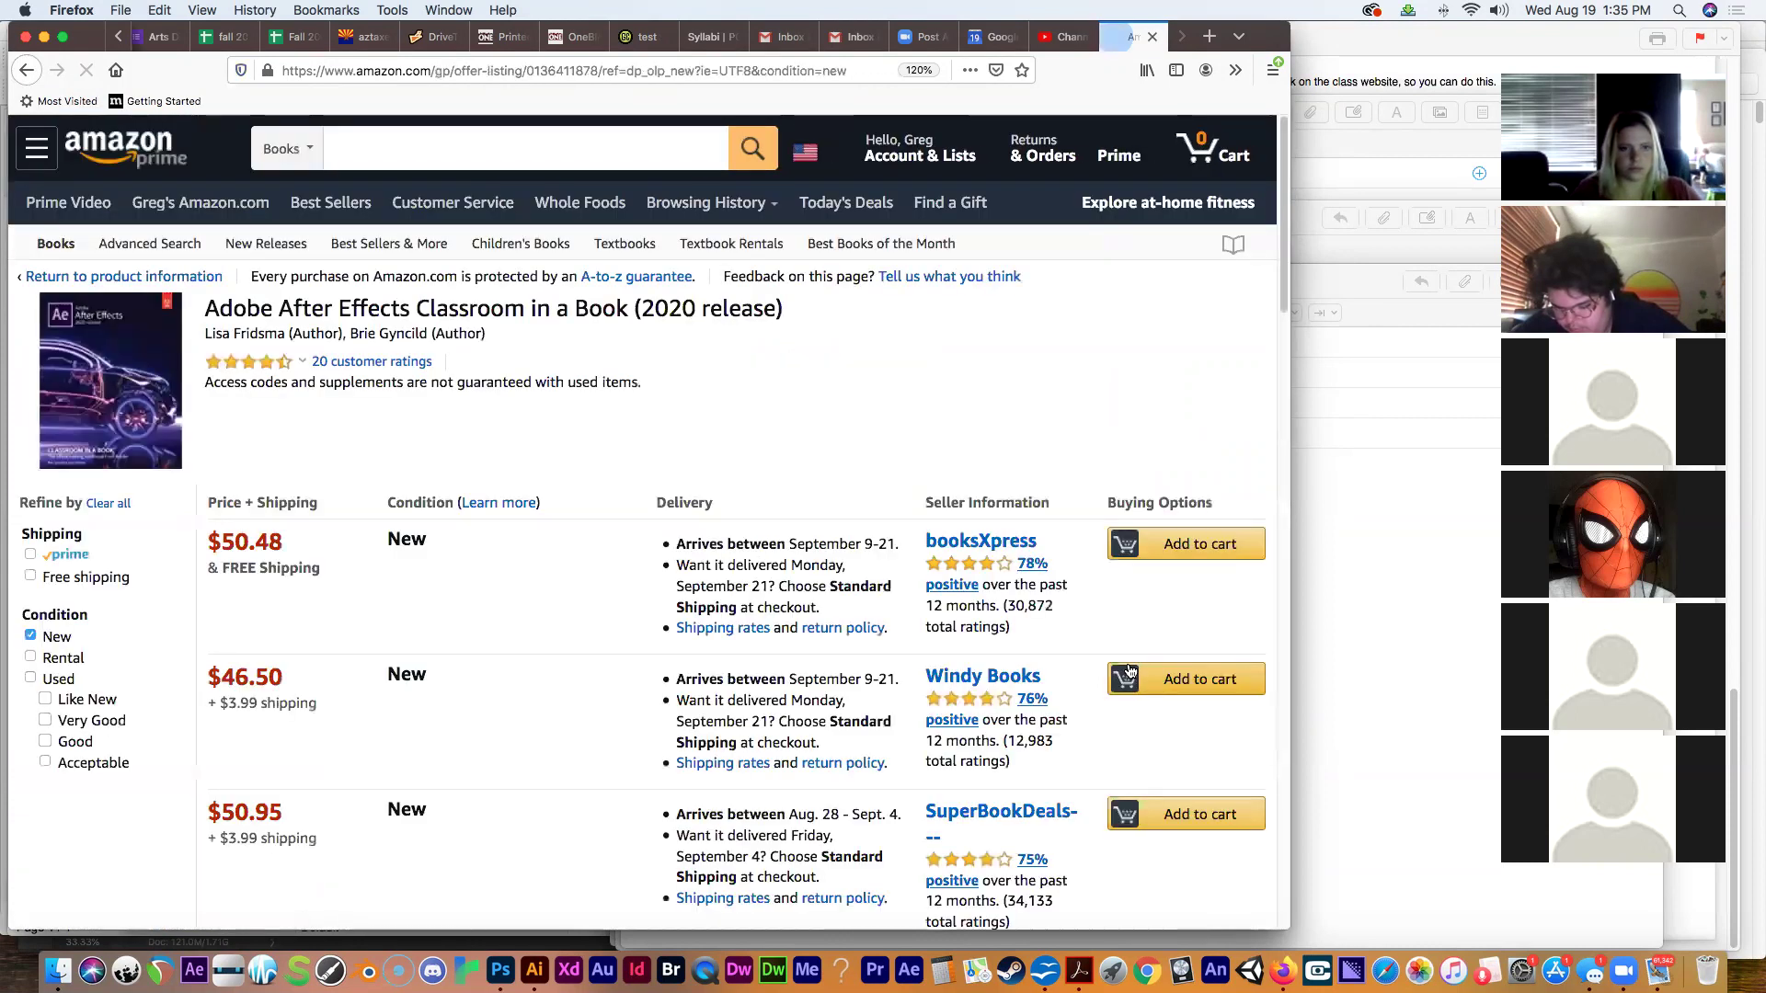
double_click(236, 701)
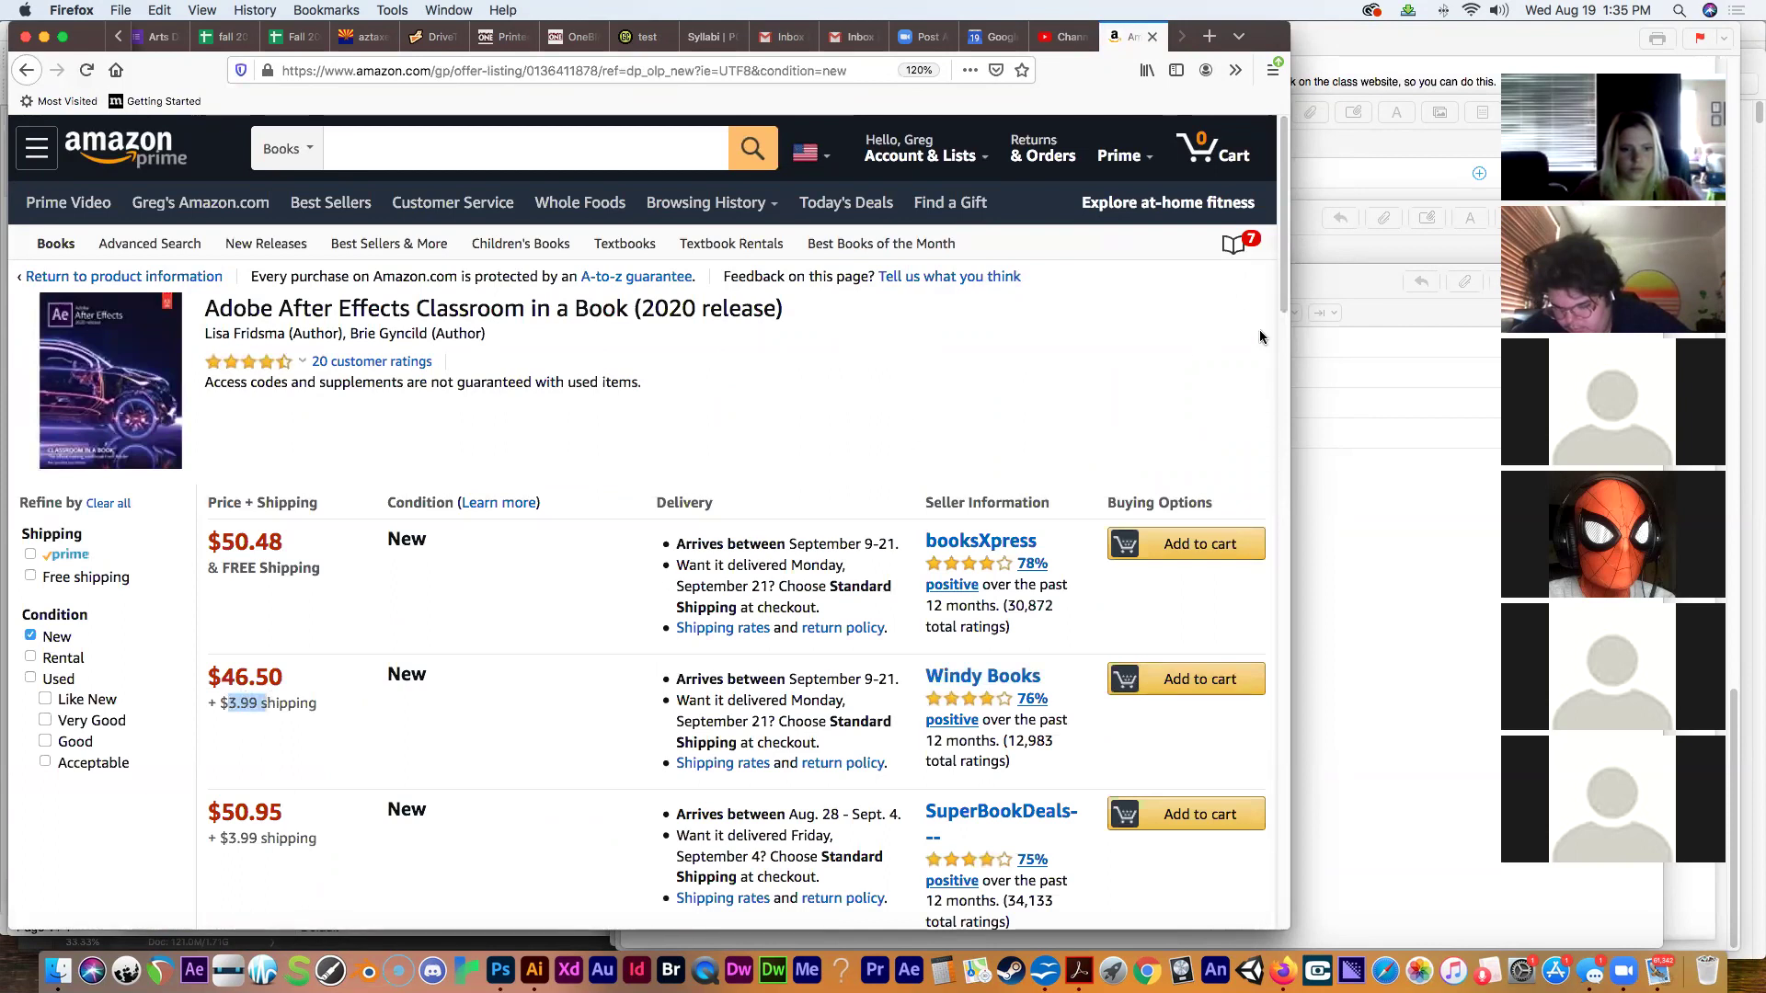
scroll(1277, 390, down, 2)
scroll(1277, 390, down, 14)
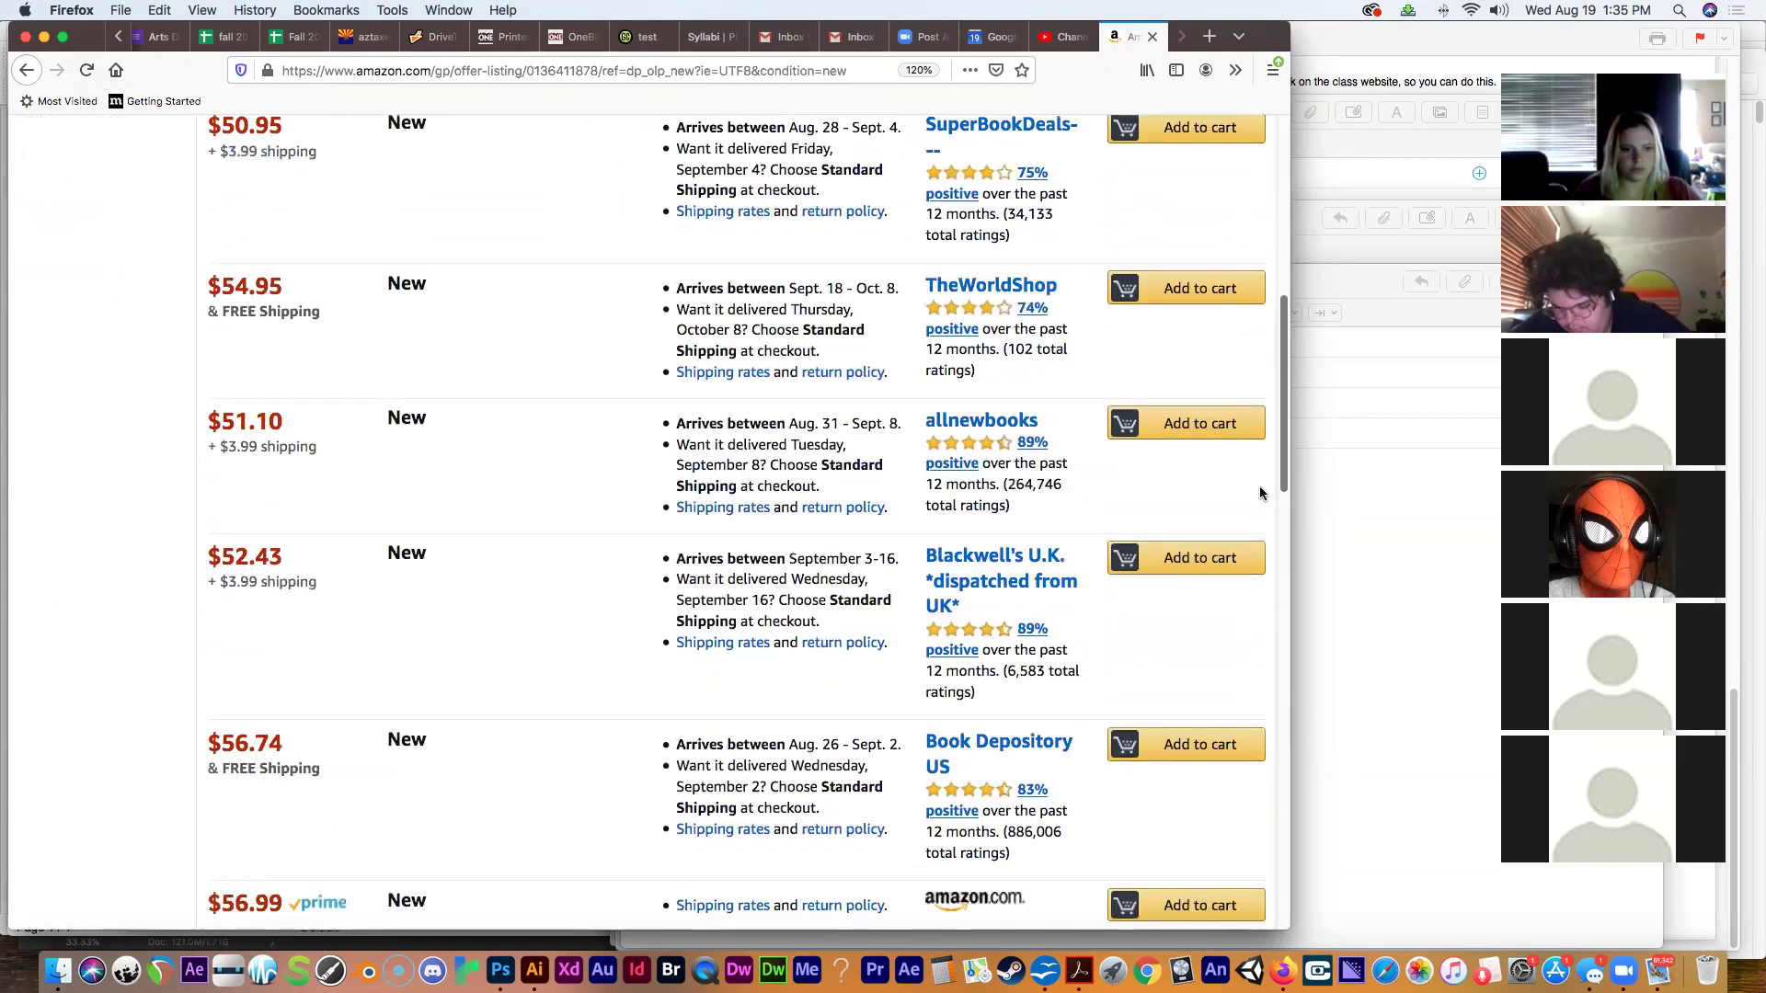
scroll(1242, 614, up, 15)
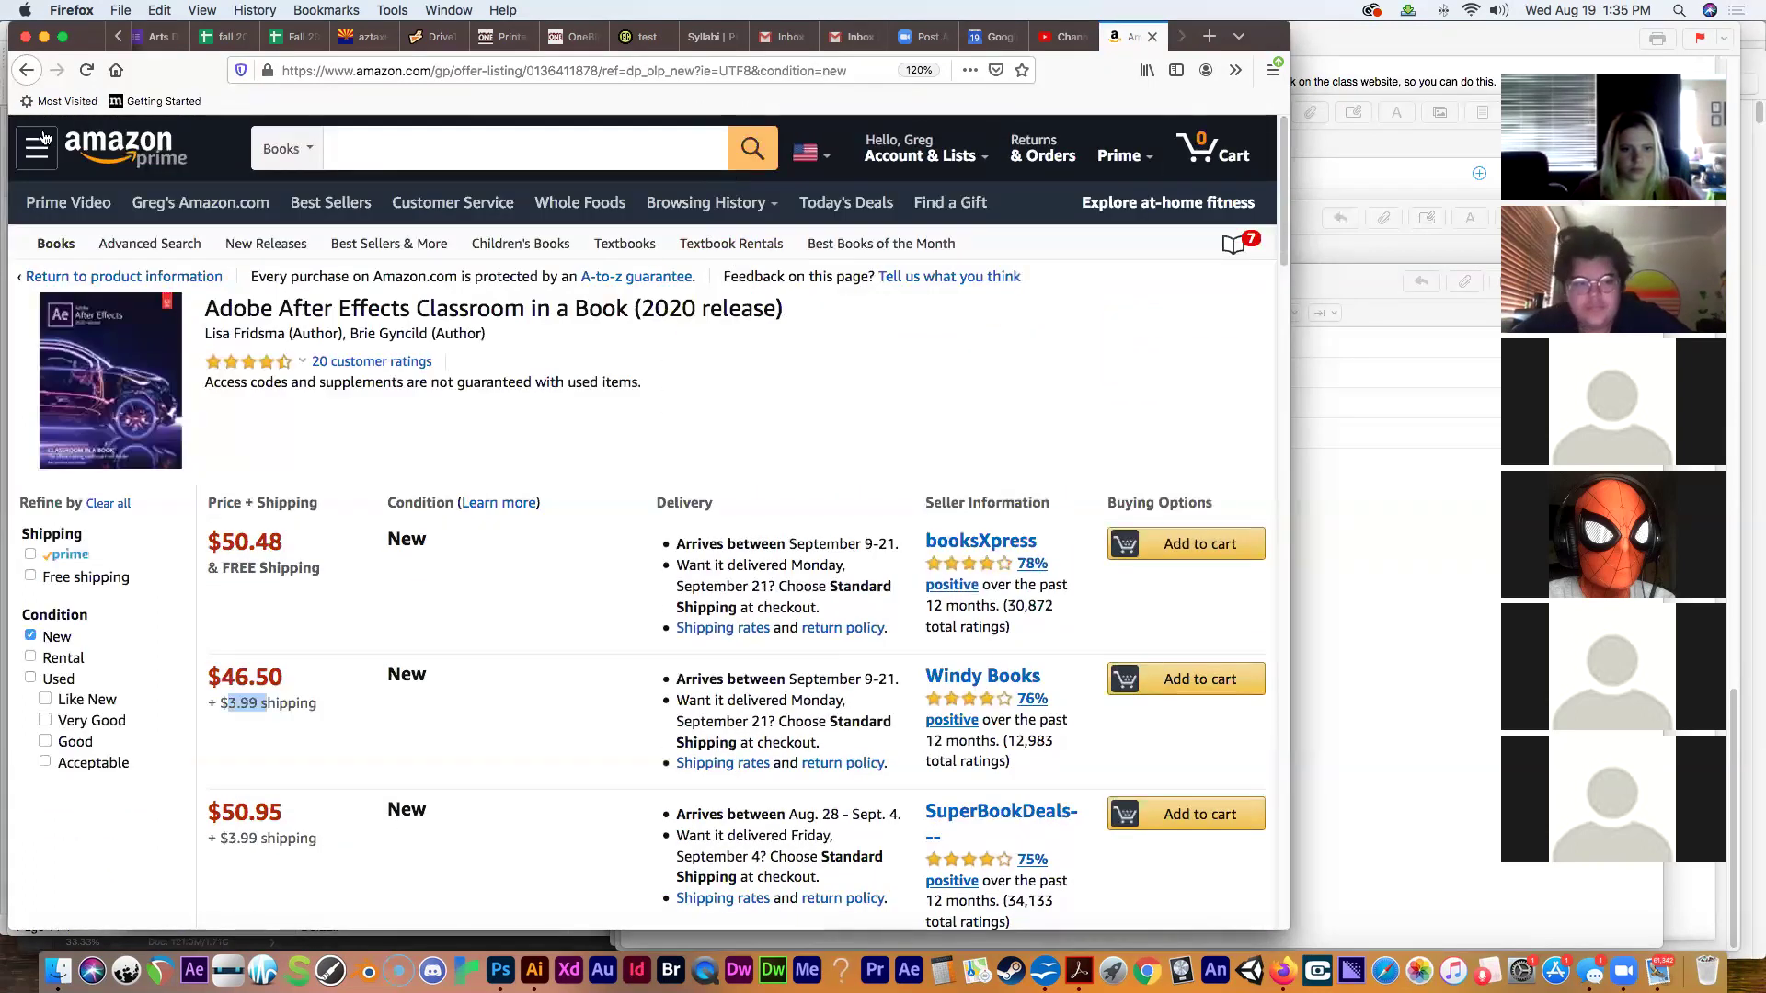
click(26, 73)
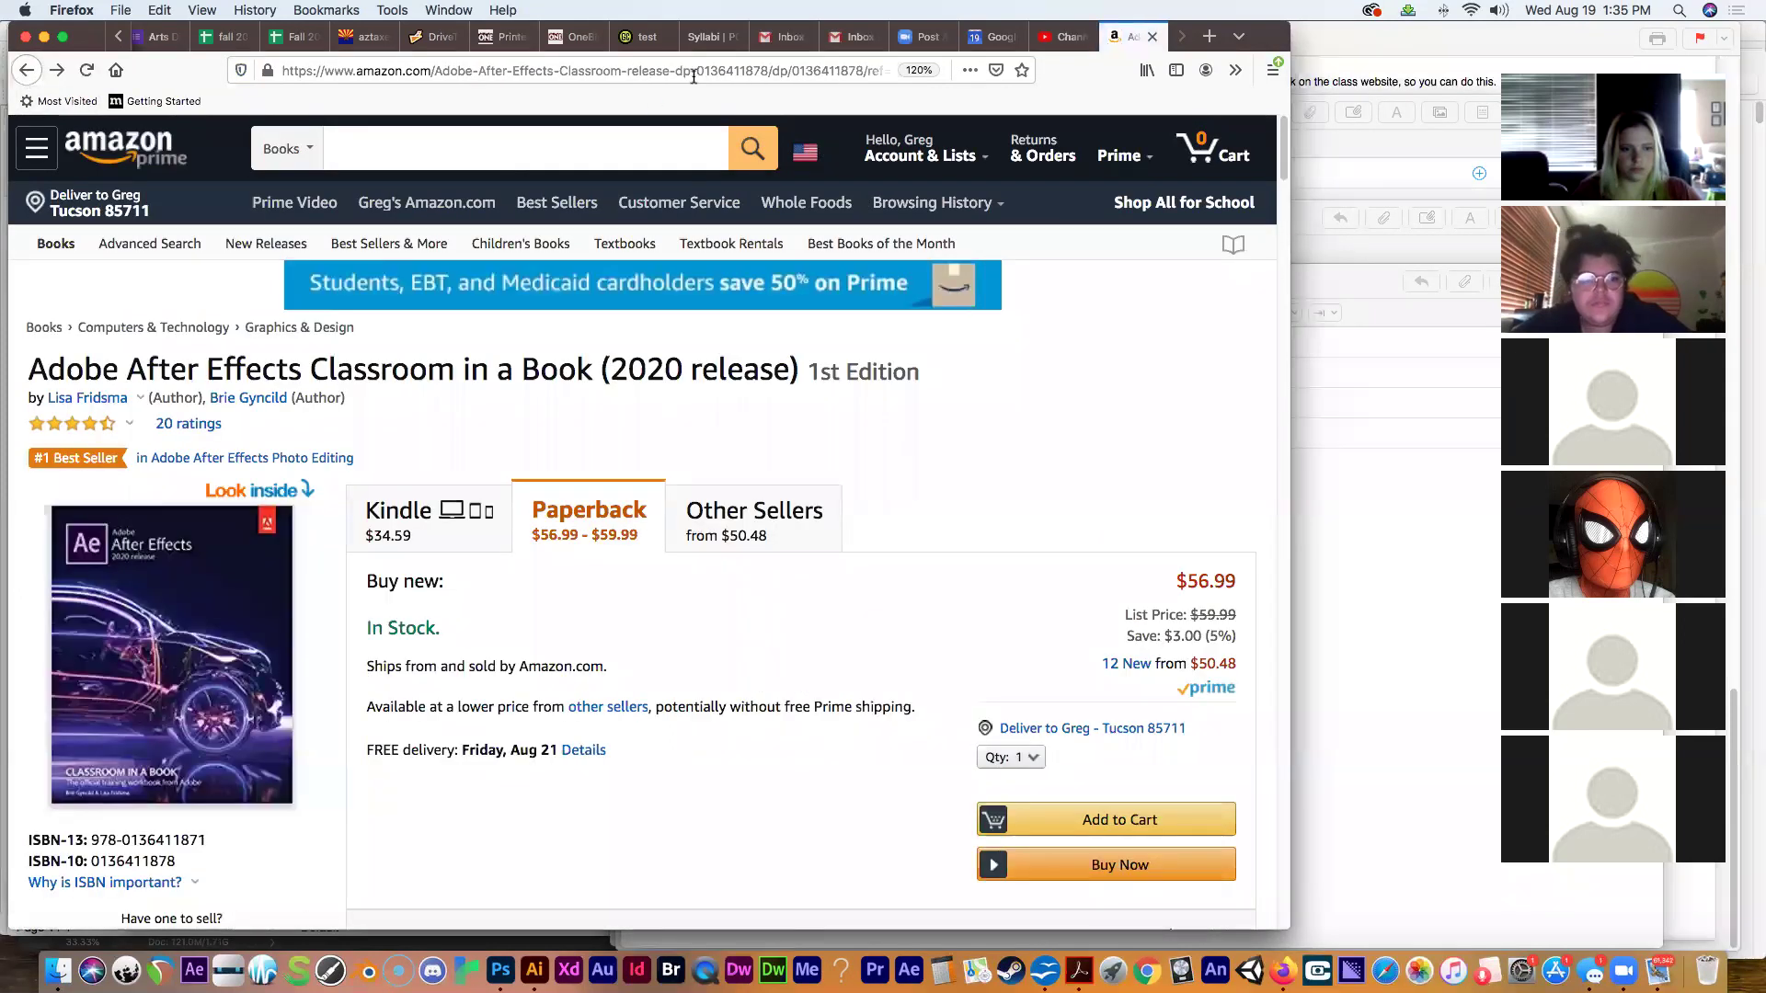
click(712, 38)
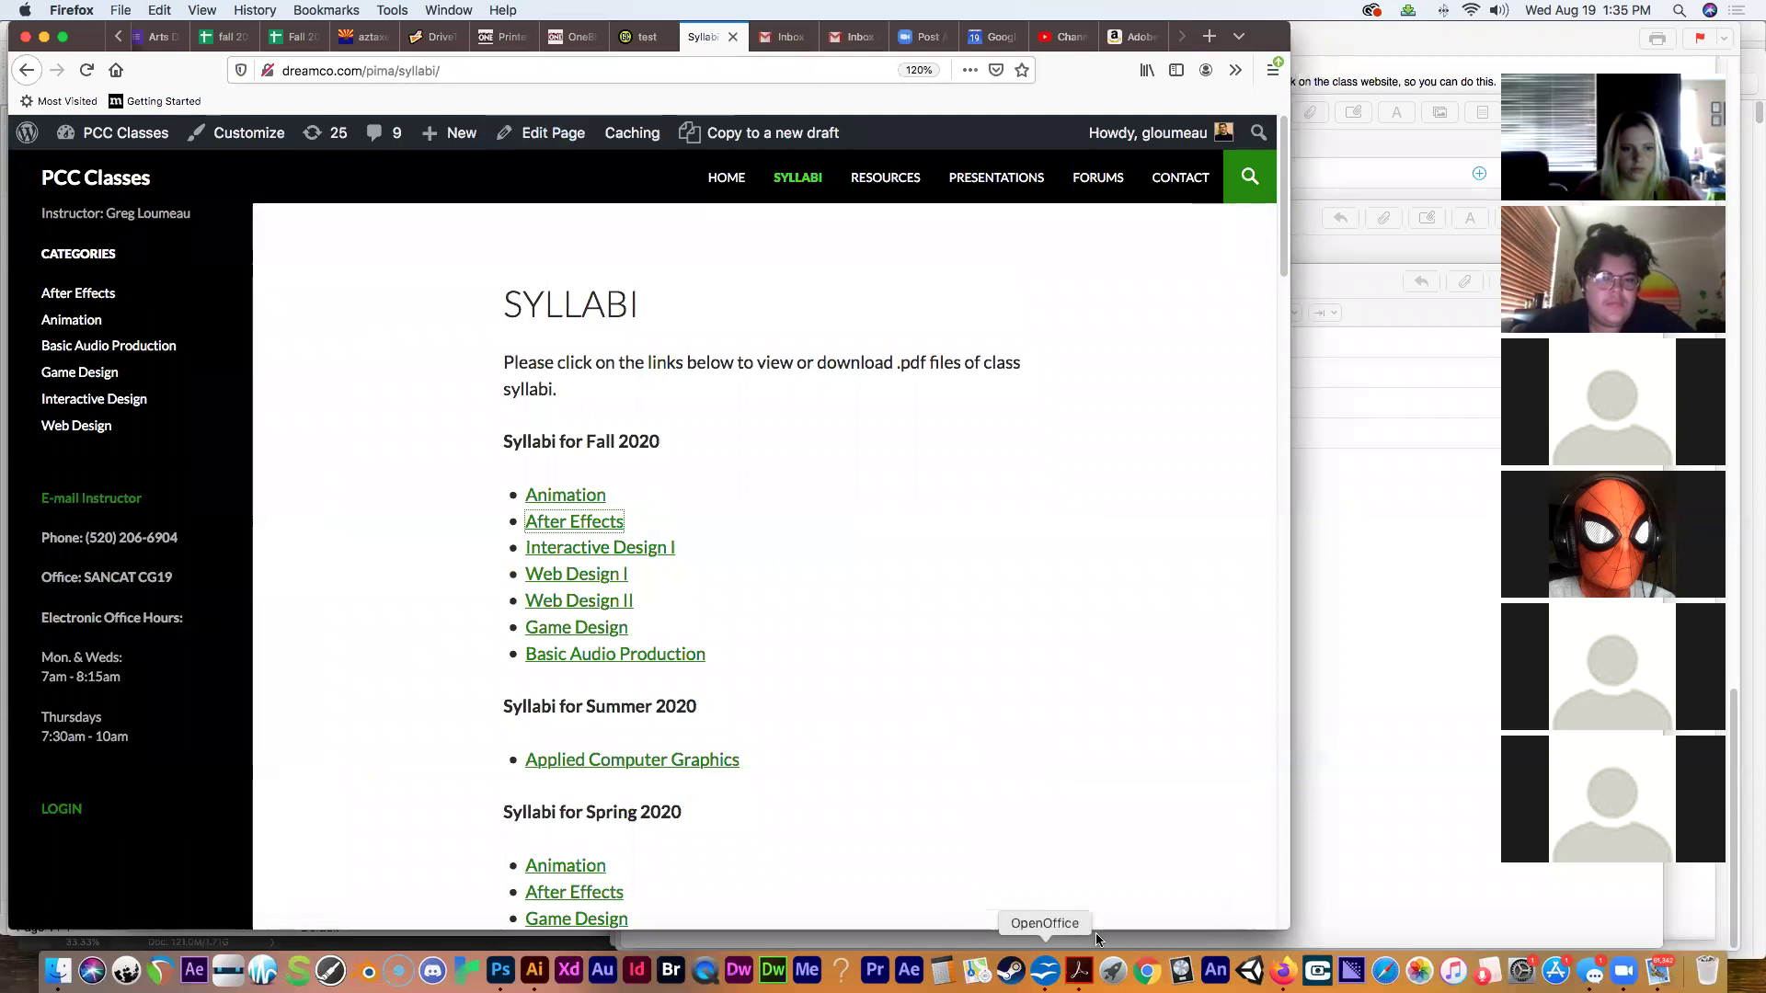
Bring the Annotated Syllabus PDF in Acrobat forward via the Dock, showing its Required Textbook details.
click(1079, 970)
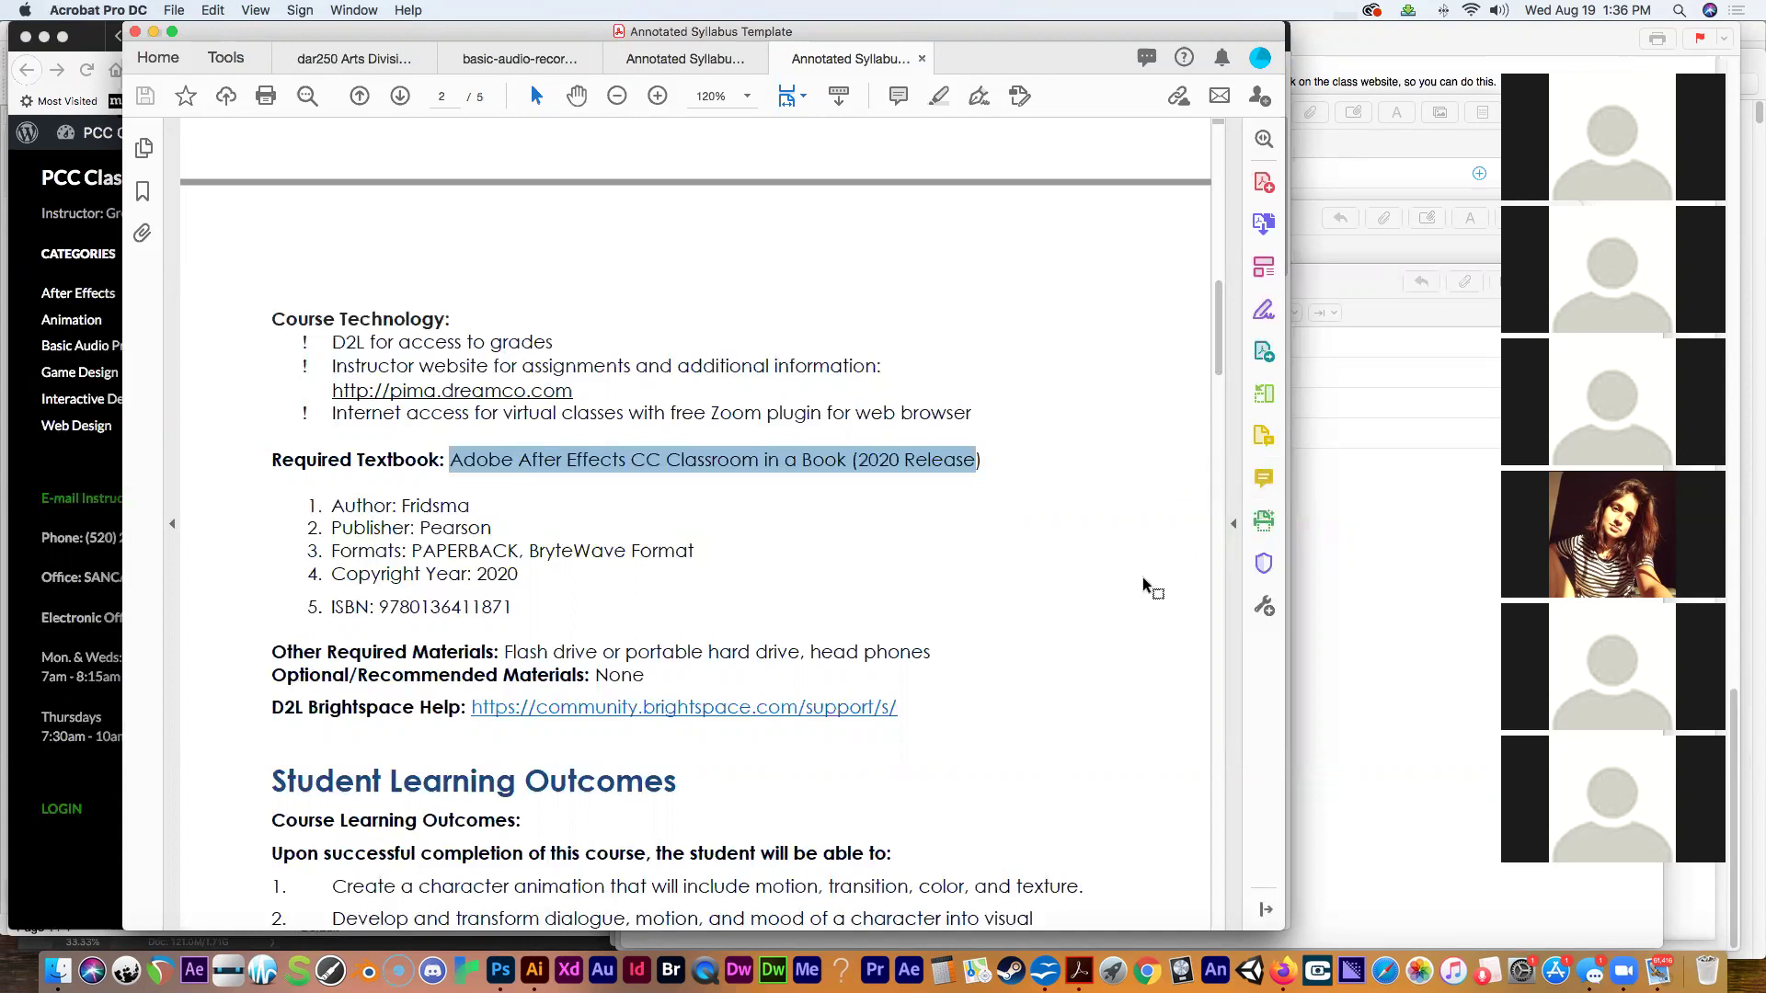
click(1020, 598)
drag(504, 652, 951, 665)
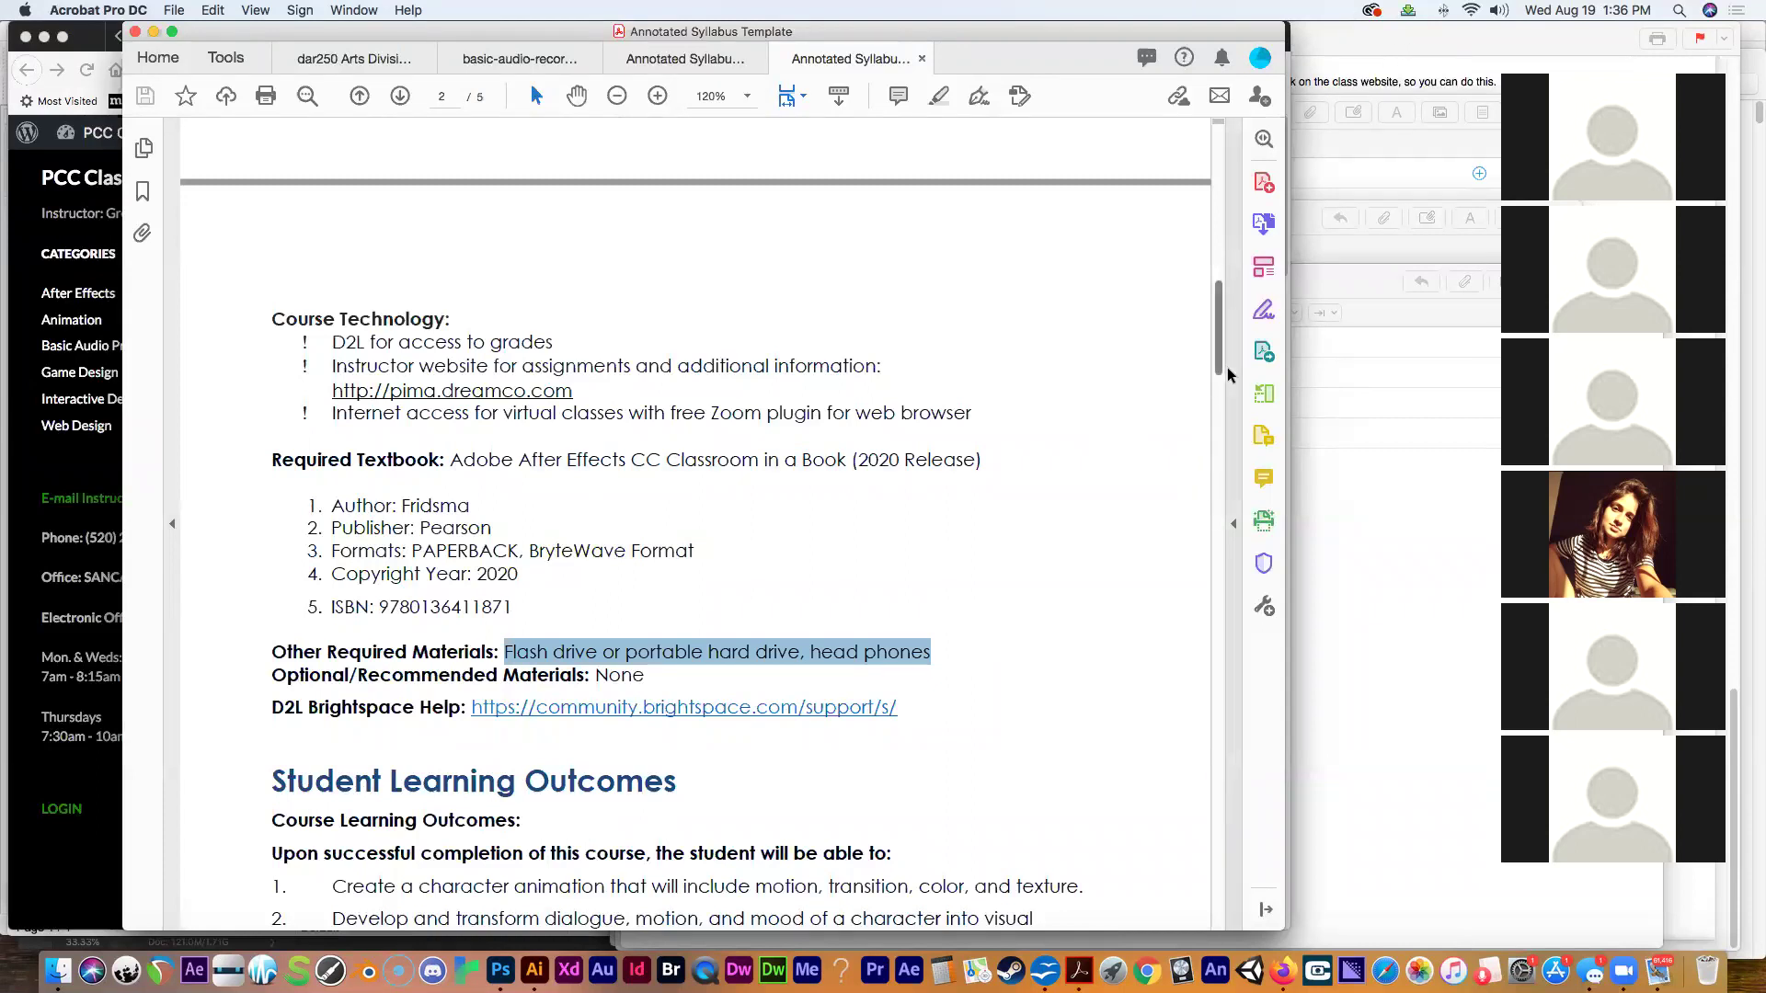
drag(1217, 361, 1217, 547)
drag(538, 292, 328, 198)
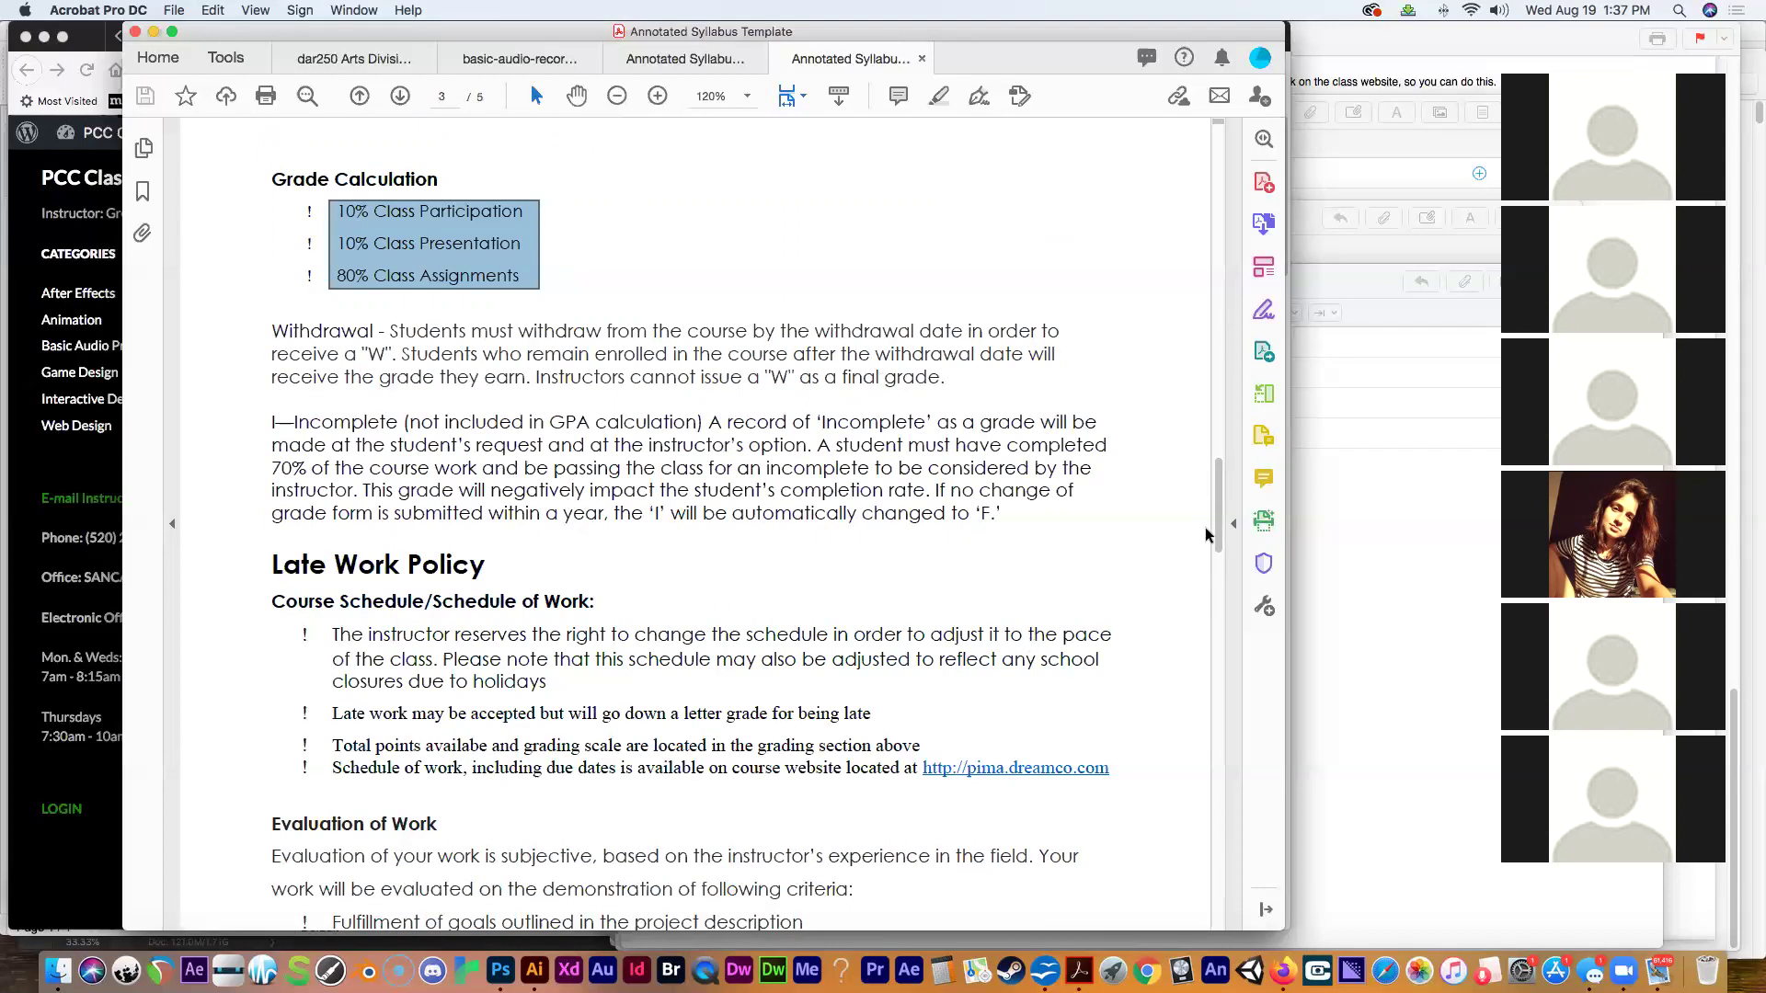
drag(1216, 531, 1162, 195)
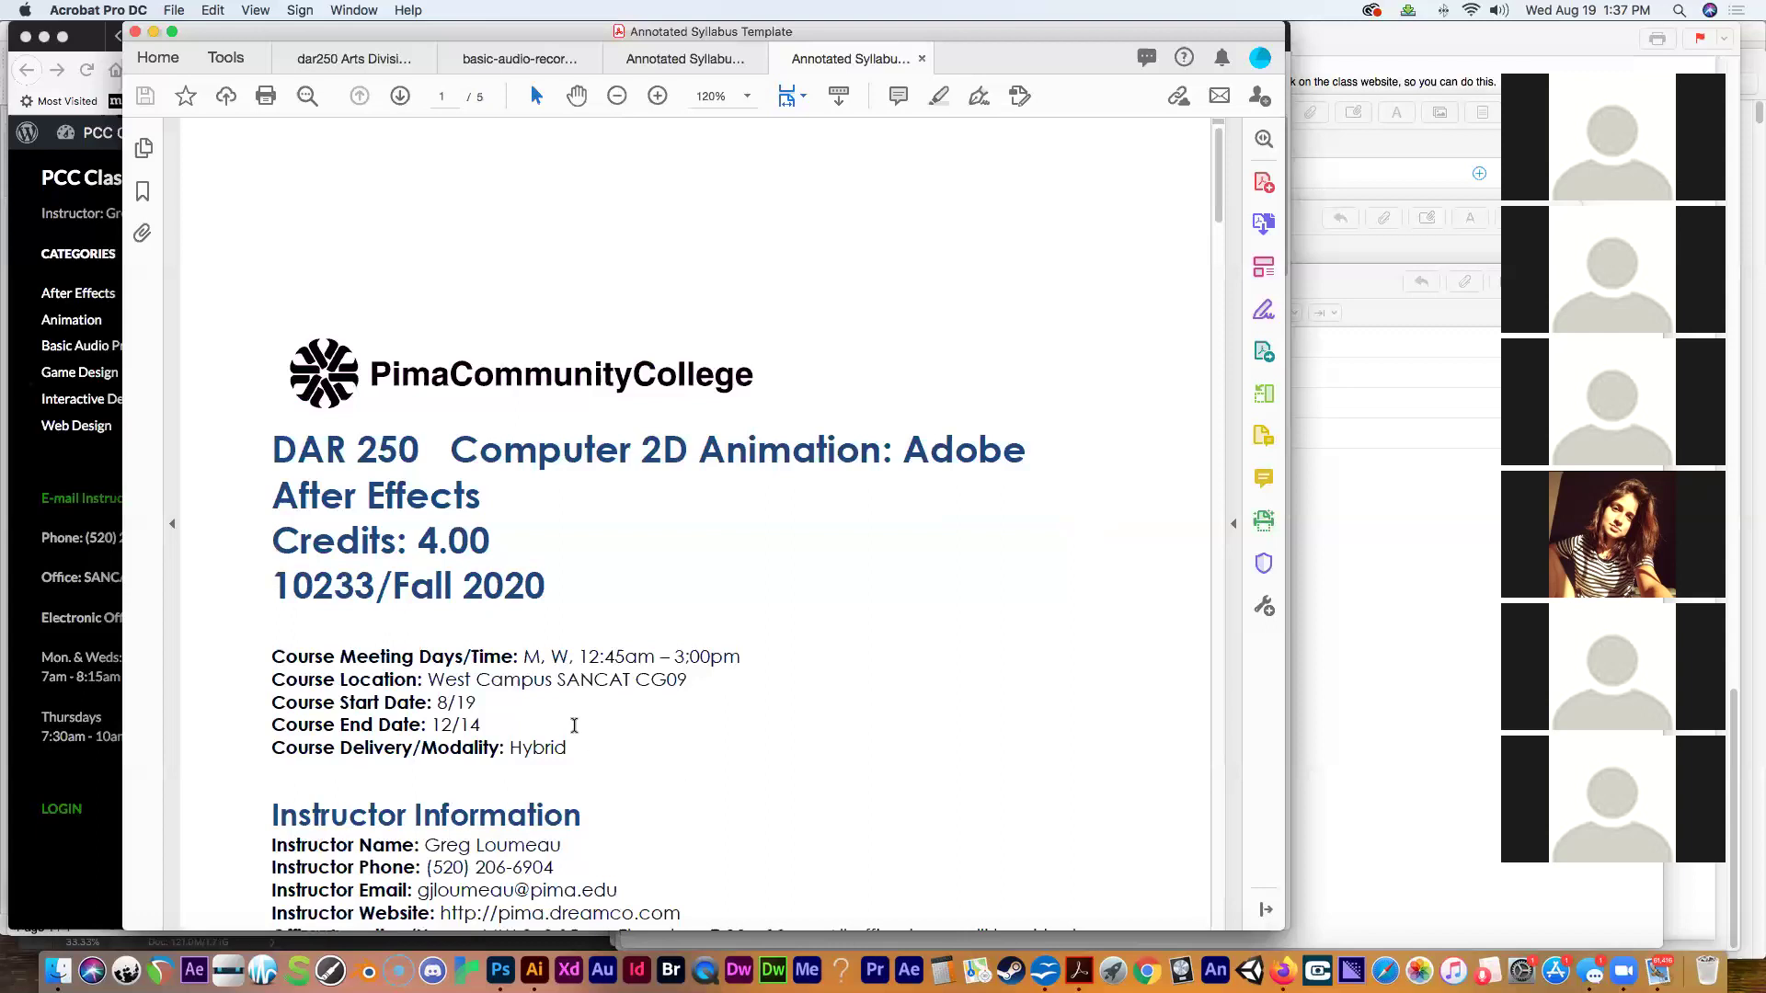
drag(664, 687, 689, 665)
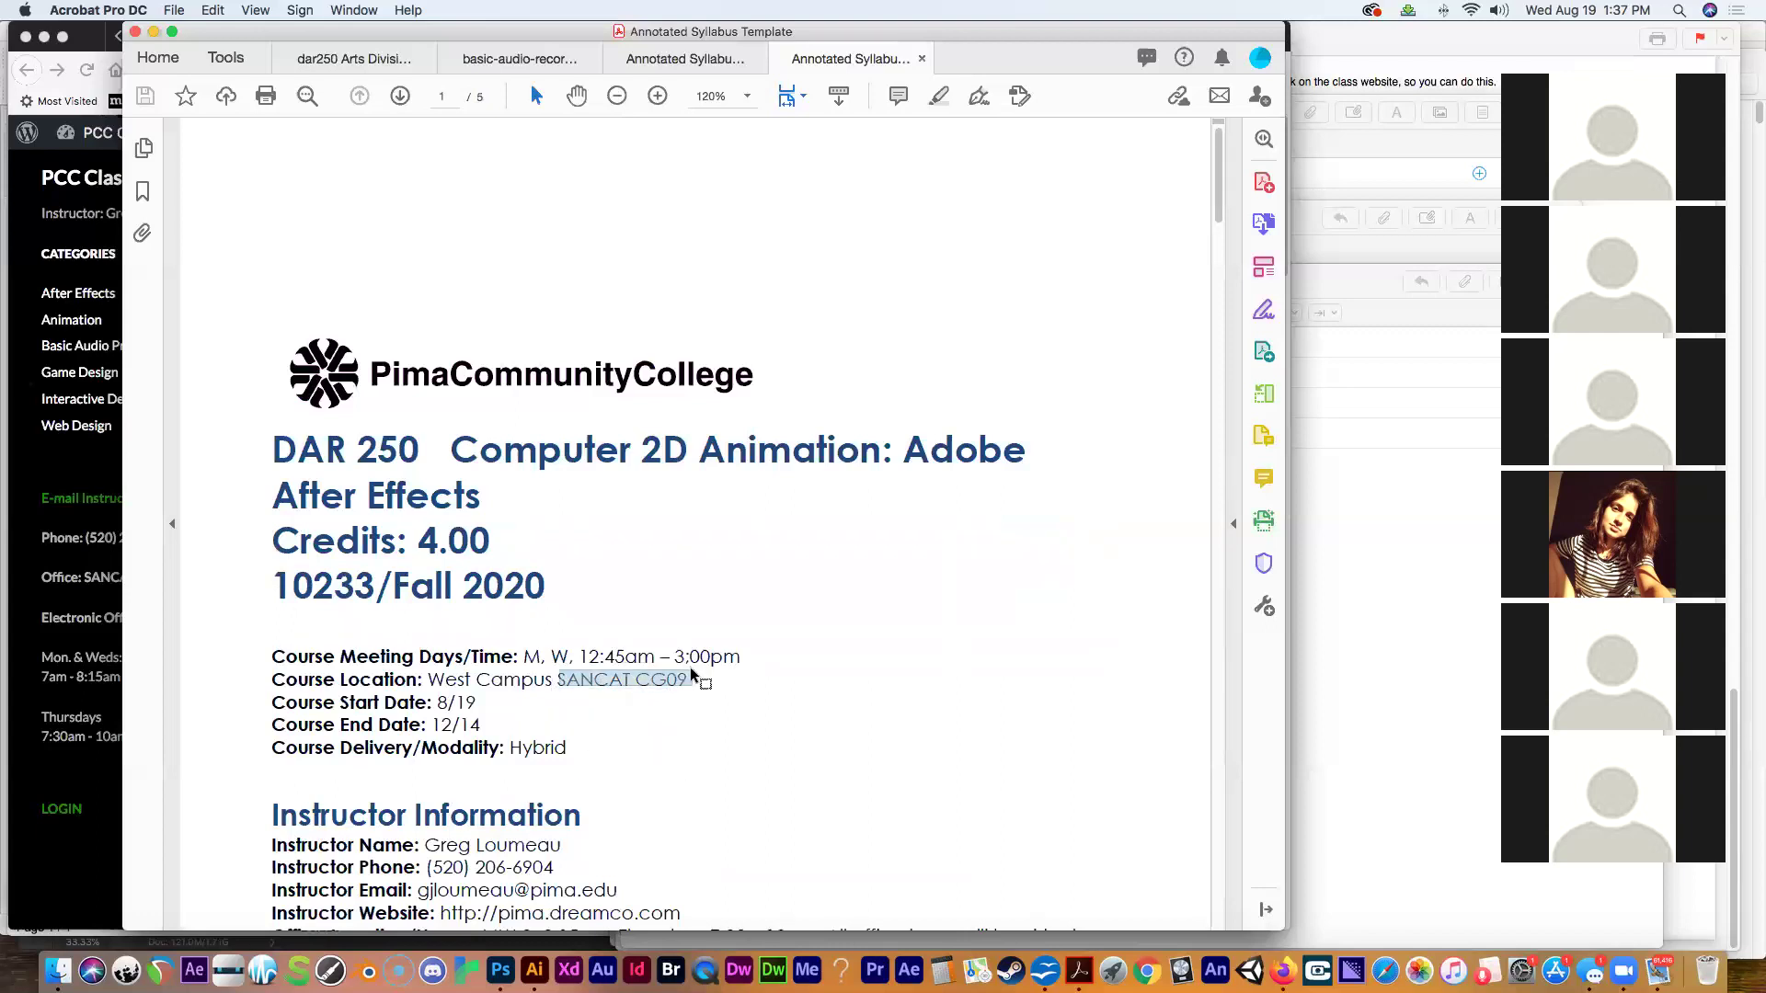
click(659, 709)
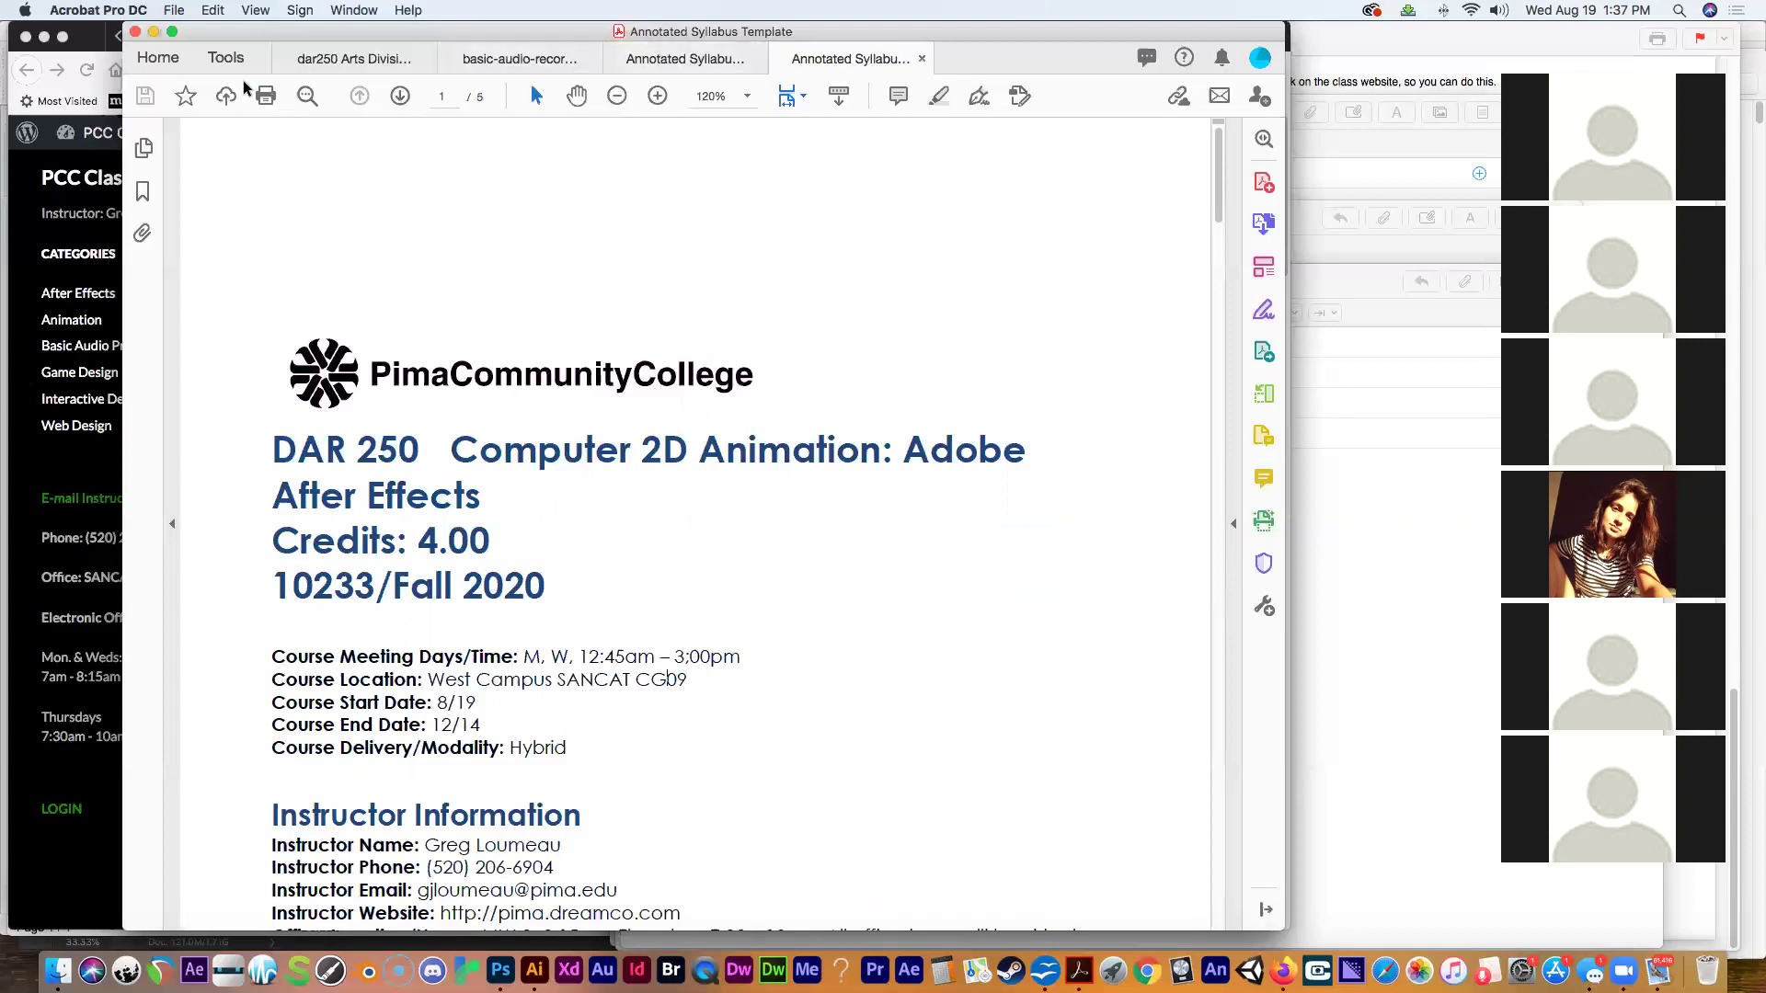
Minimize the syllabus PDF and return to the After Effects page's Week 1 agenda and Project 1.
click(153, 32)
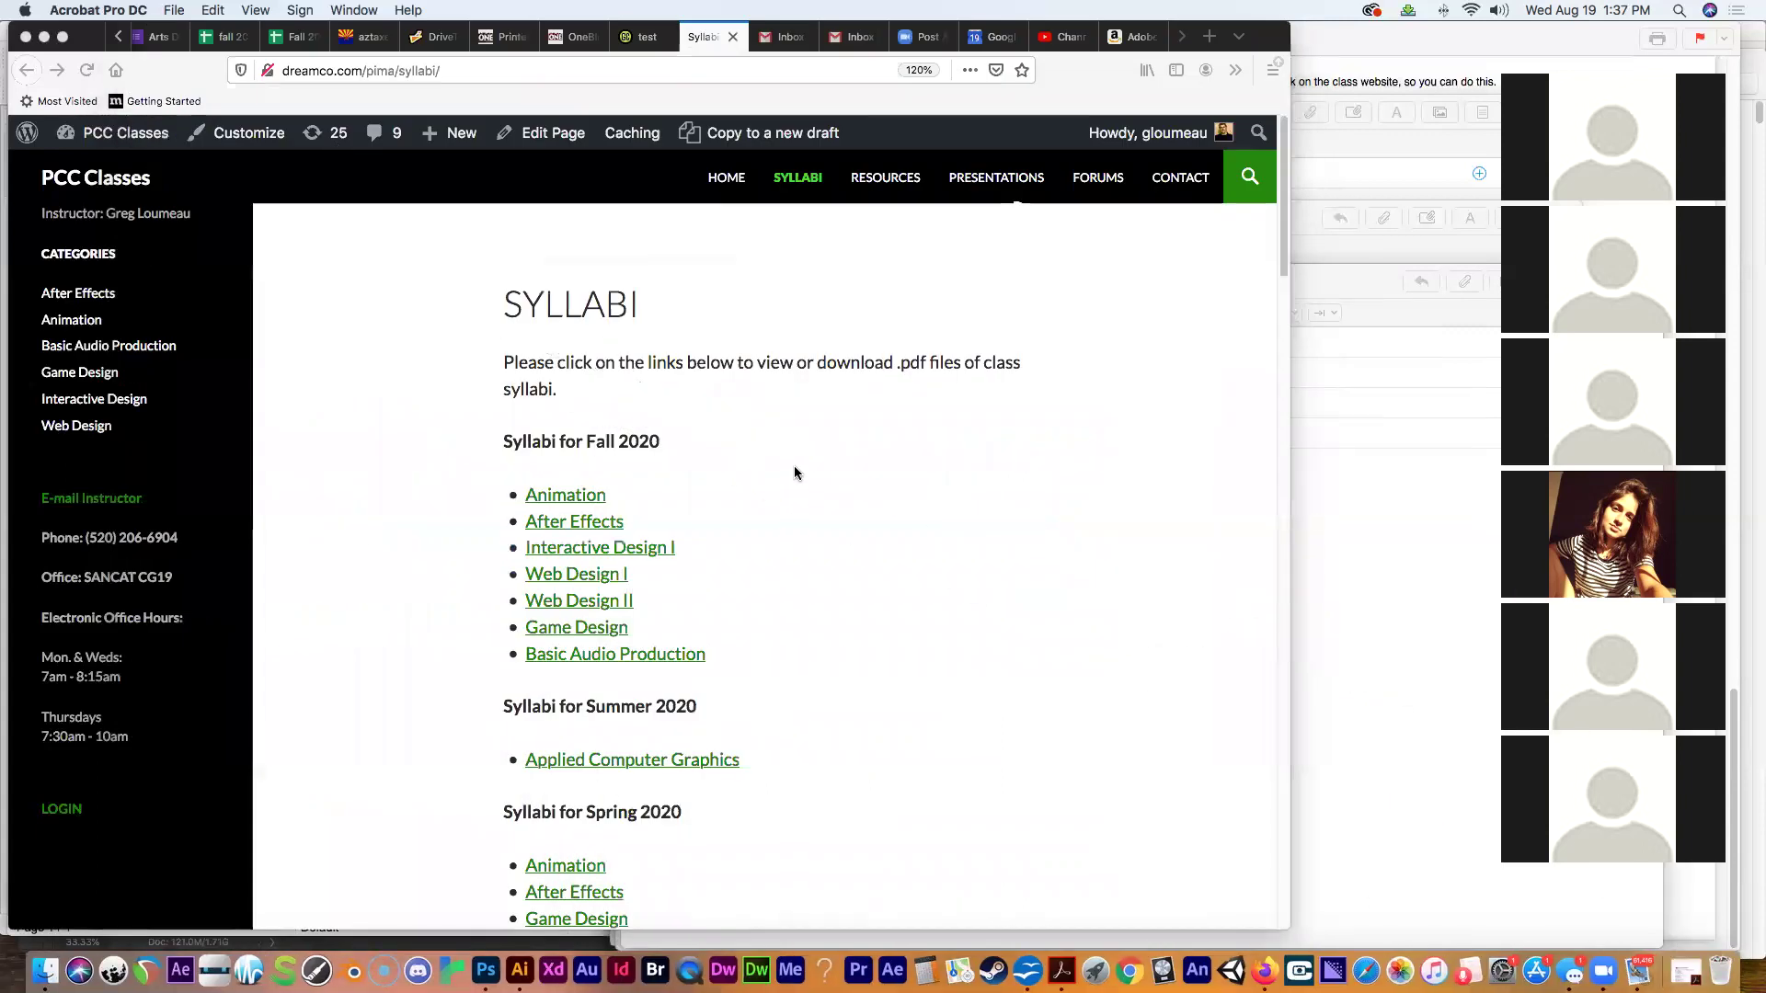
click(31, 72)
click(31, 71)
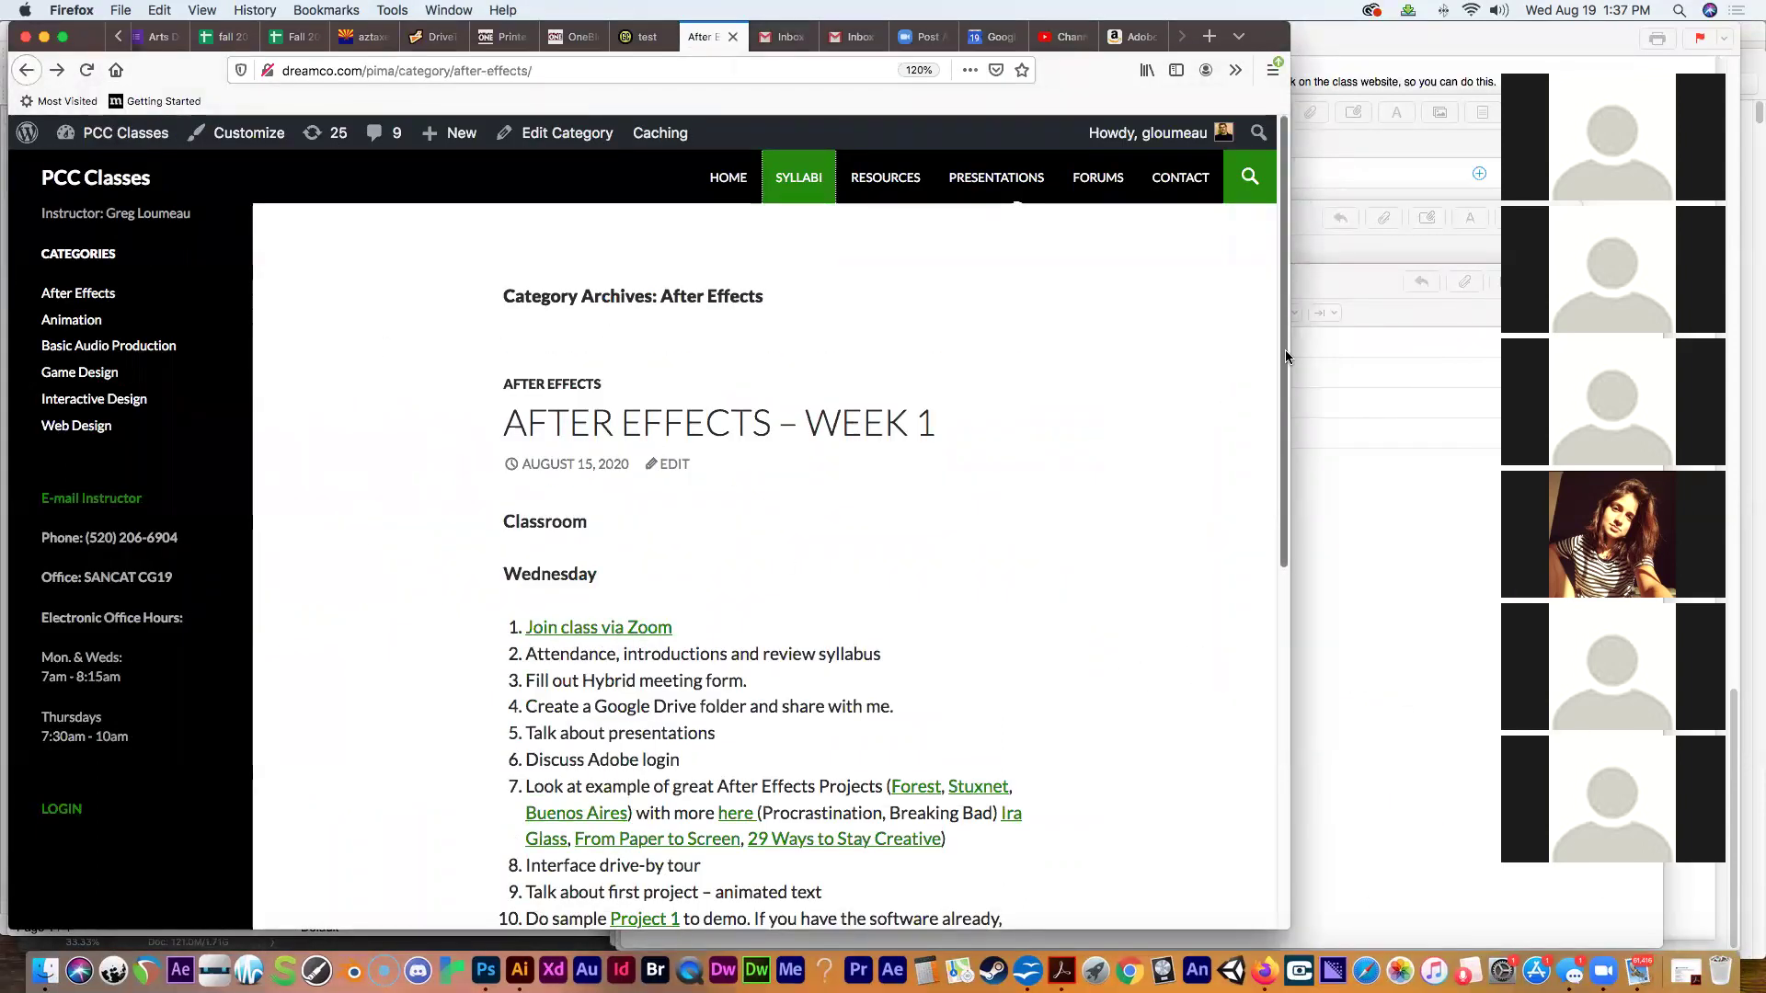
scroll(1242, 413, down, 4)
scroll(1242, 497, down, 2)
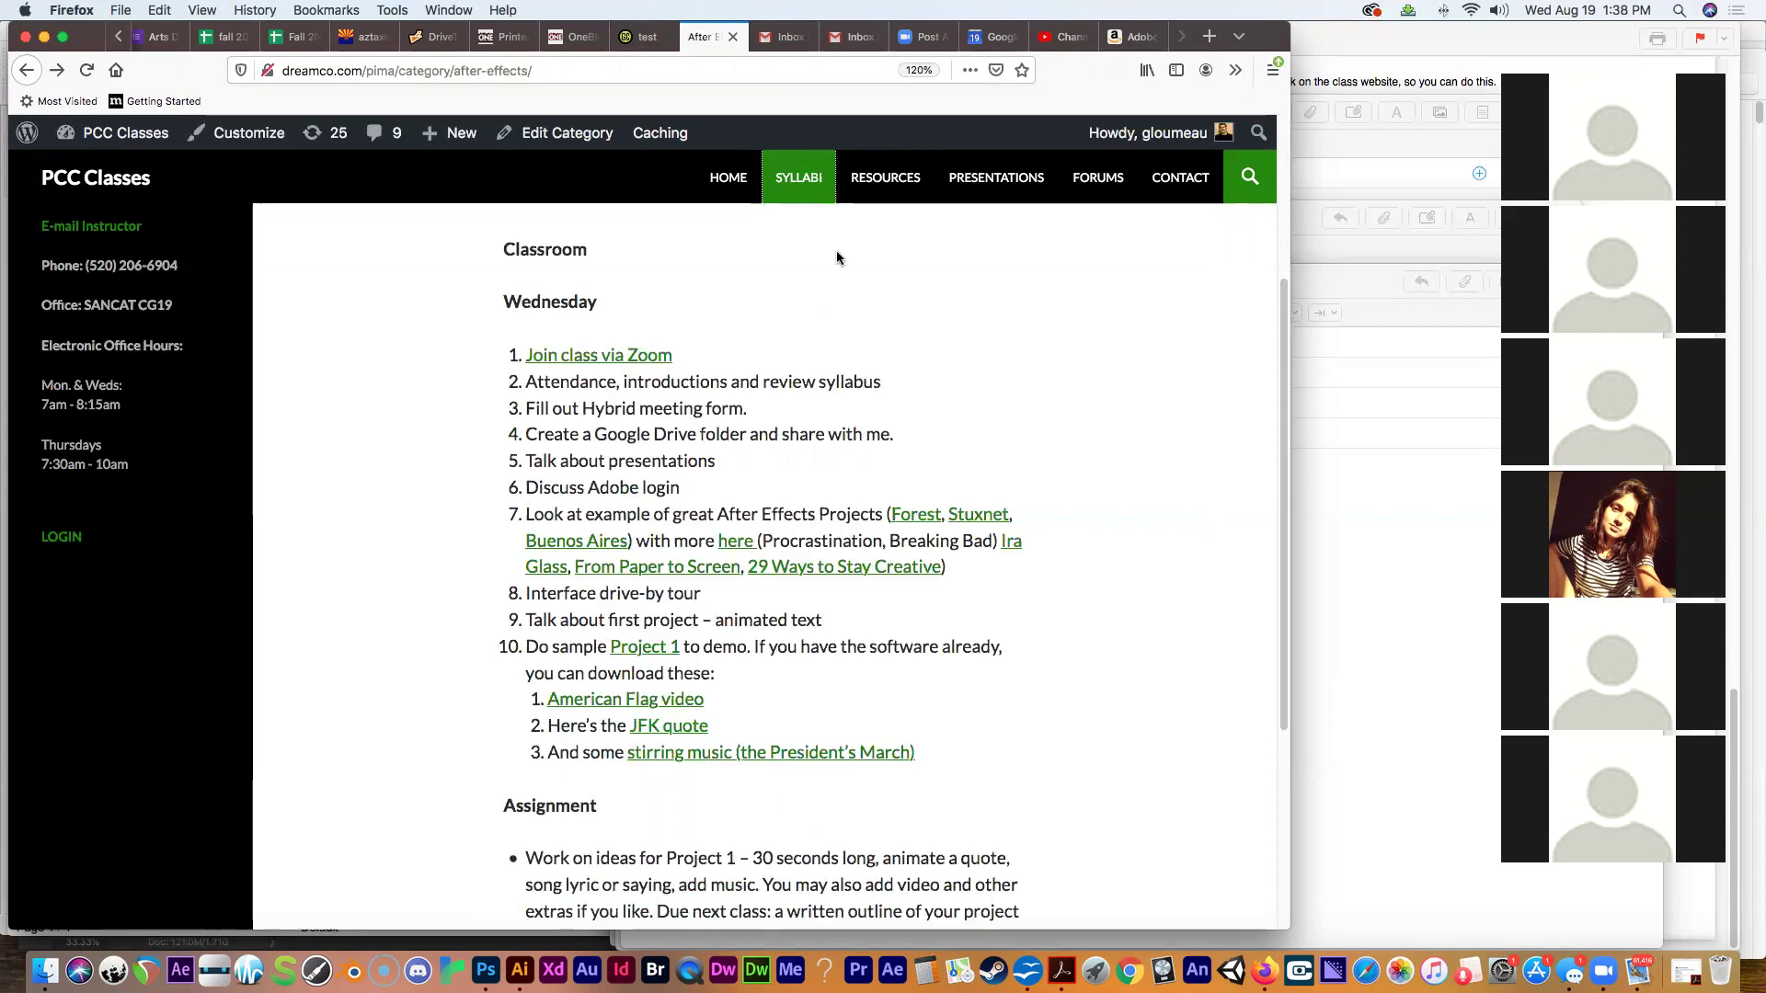
Download the How to Do Your Class Presentation FAQ from Presentations and open it at 150%.
click(977, 190)
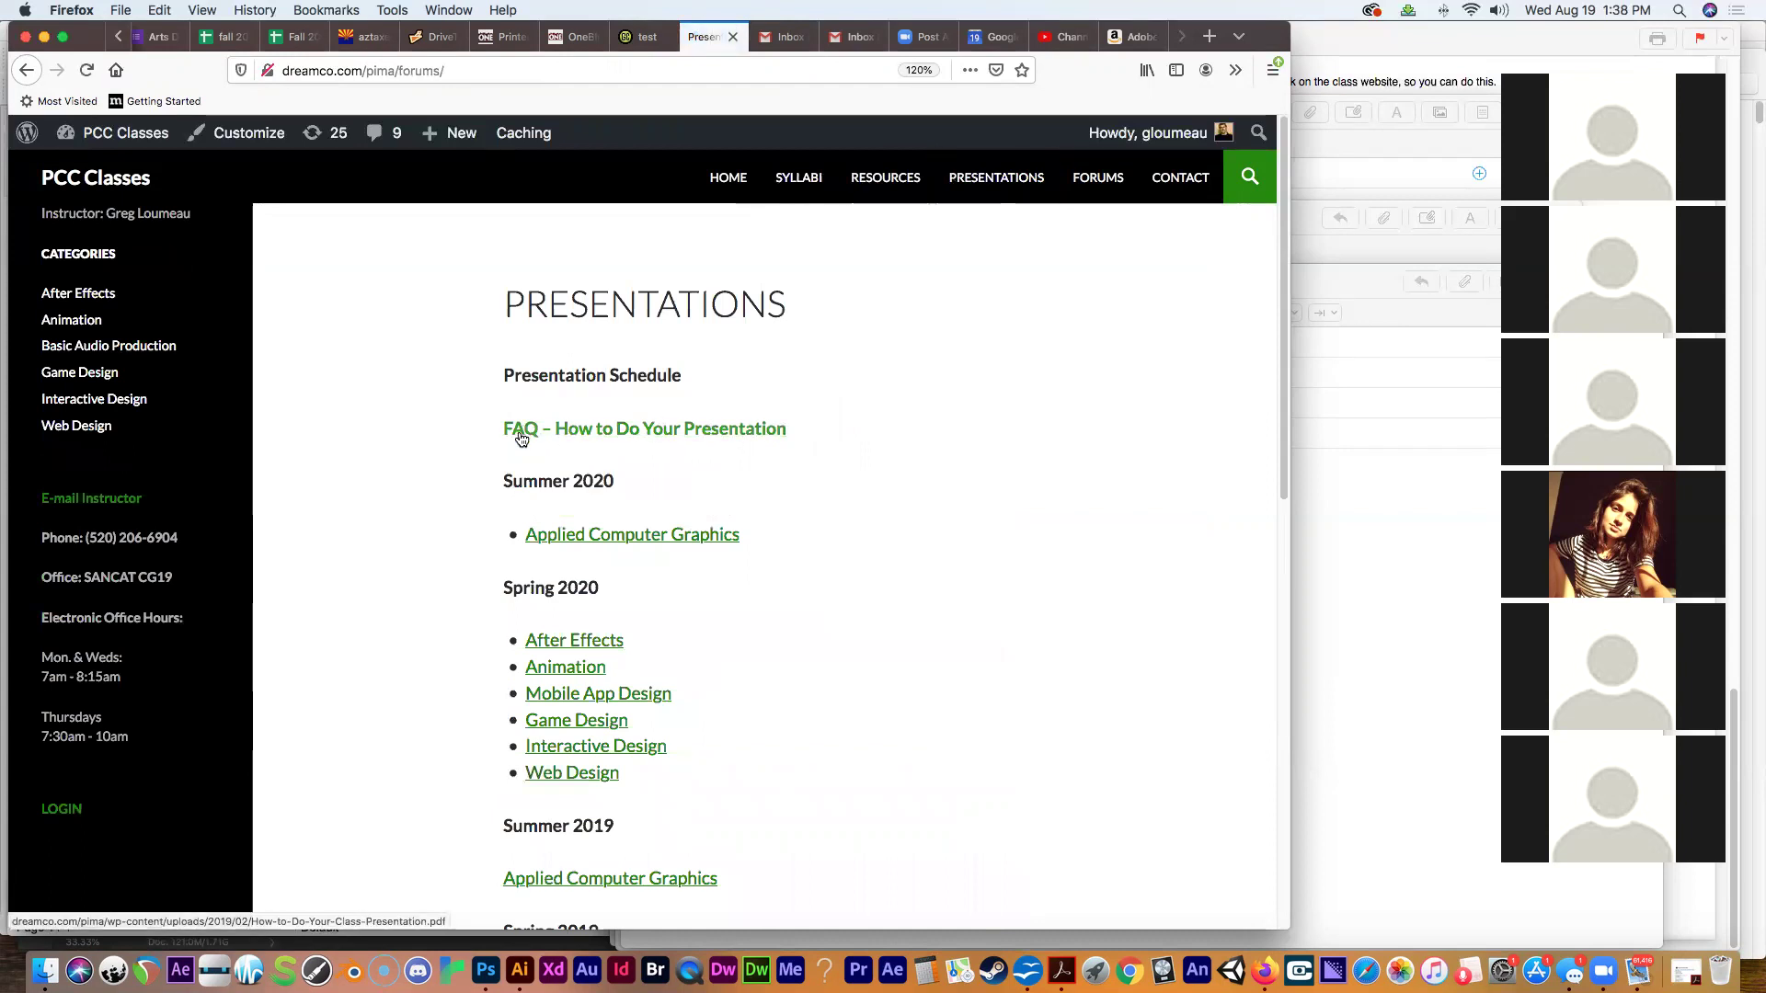
click(521, 438)
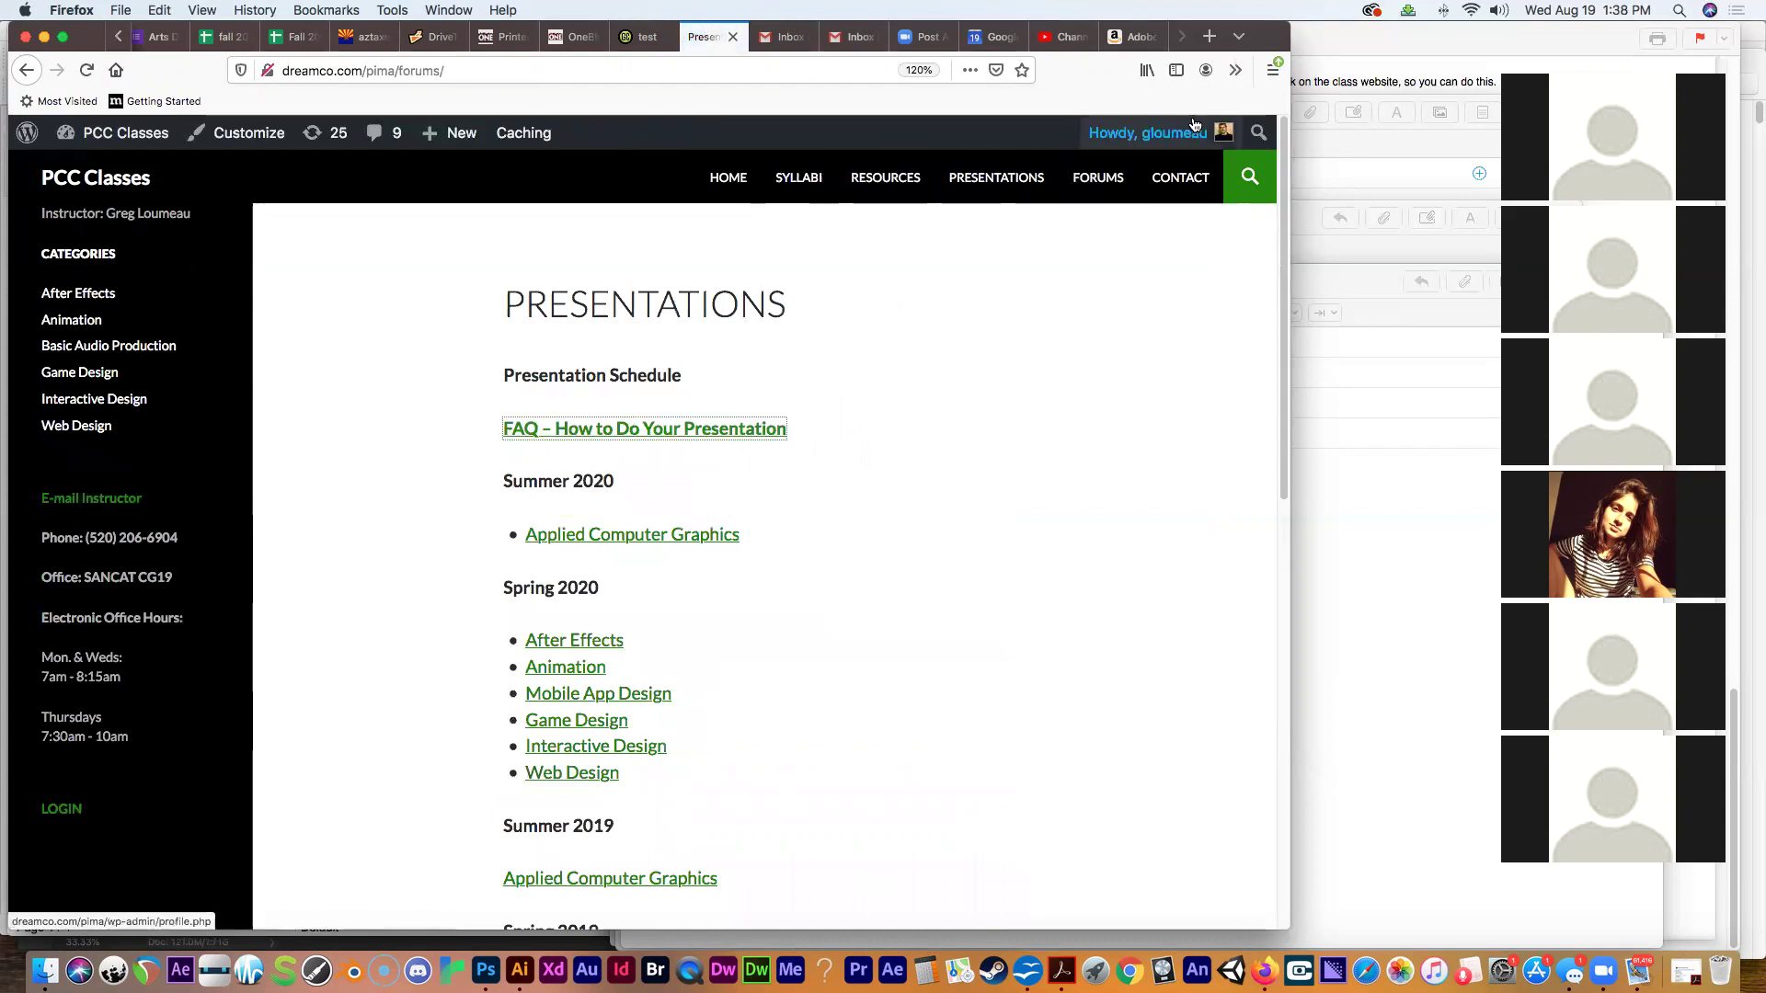
click(1235, 69)
click(1149, 104)
click(1122, 108)
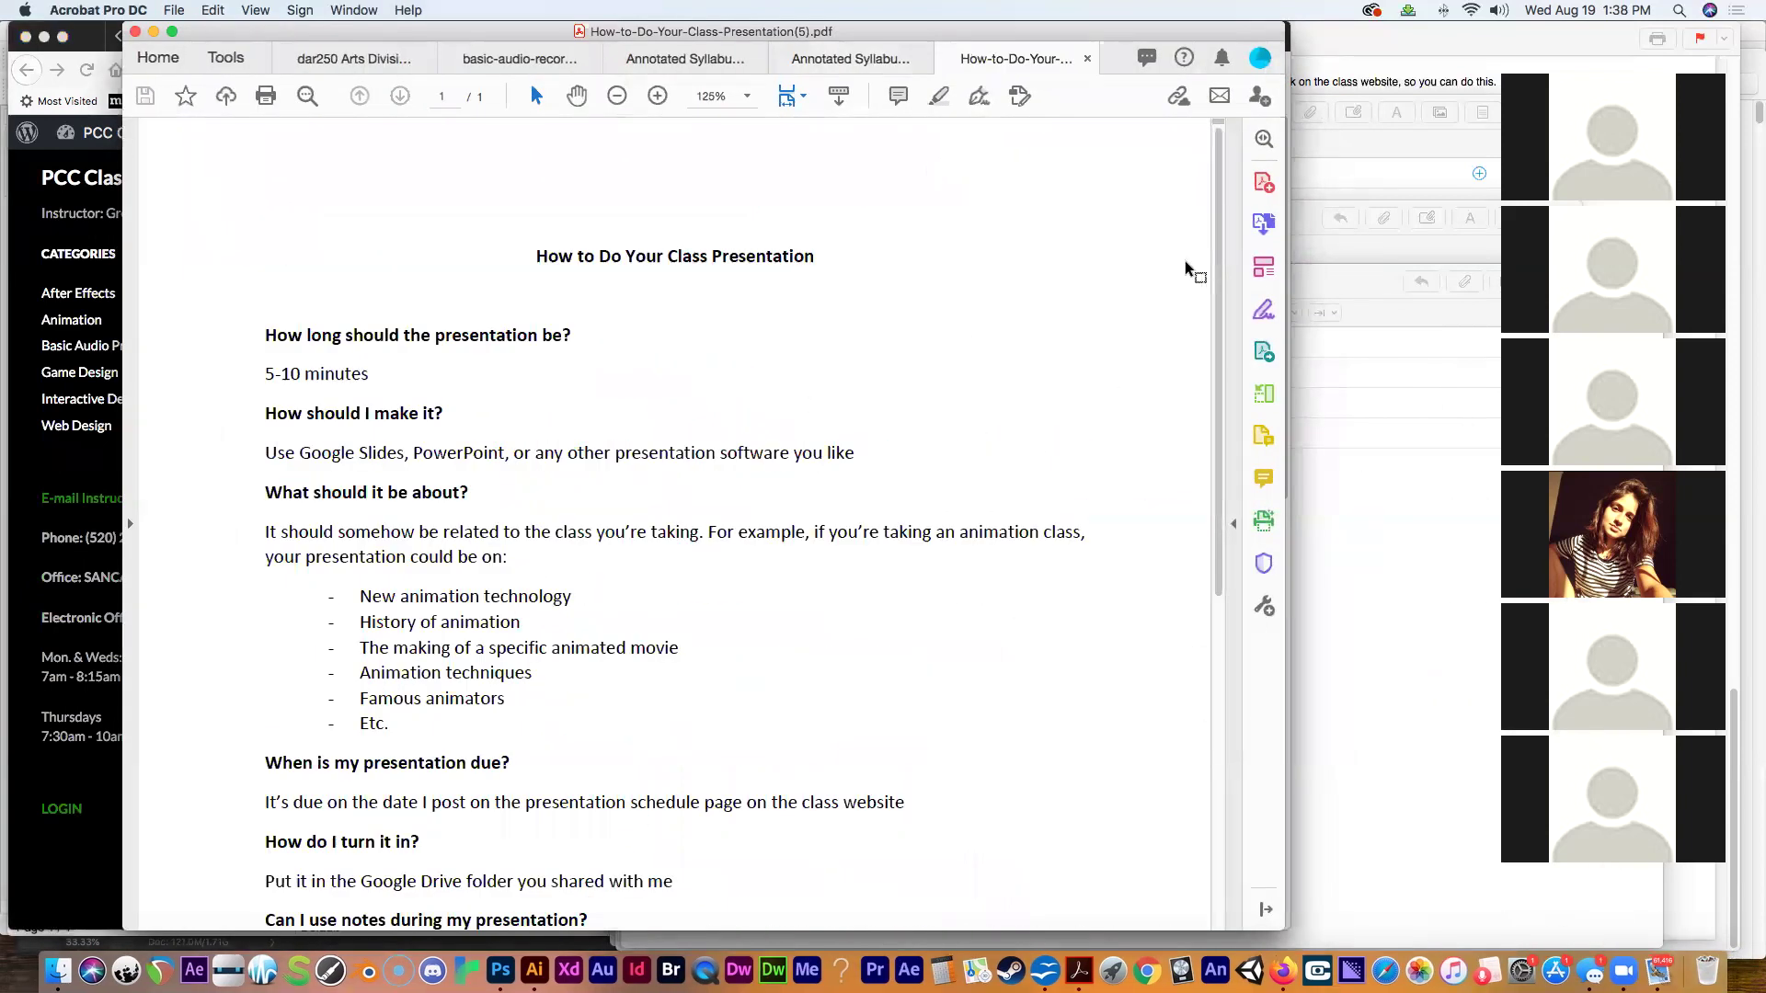
key(super+equal)
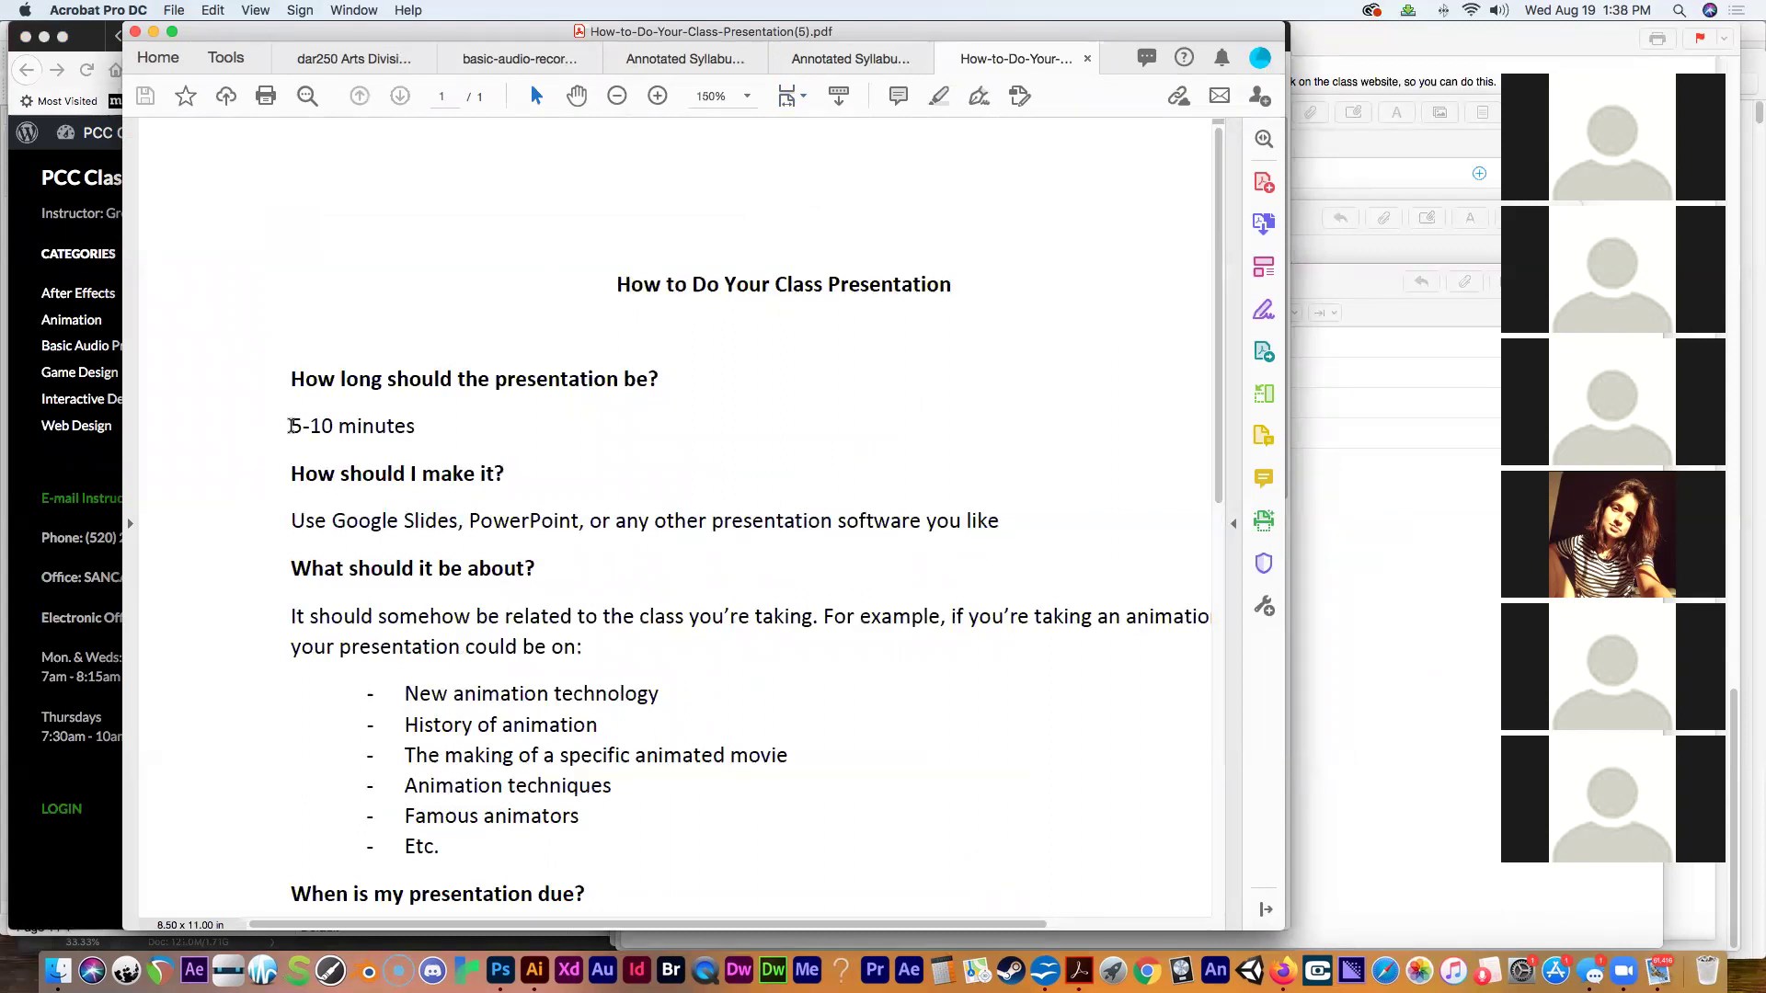
Highlight the 5-10 minutes length and the Google Slides and PowerPoint software options.
drag(288, 427, 436, 434)
click(624, 449)
drag(292, 519, 418, 517)
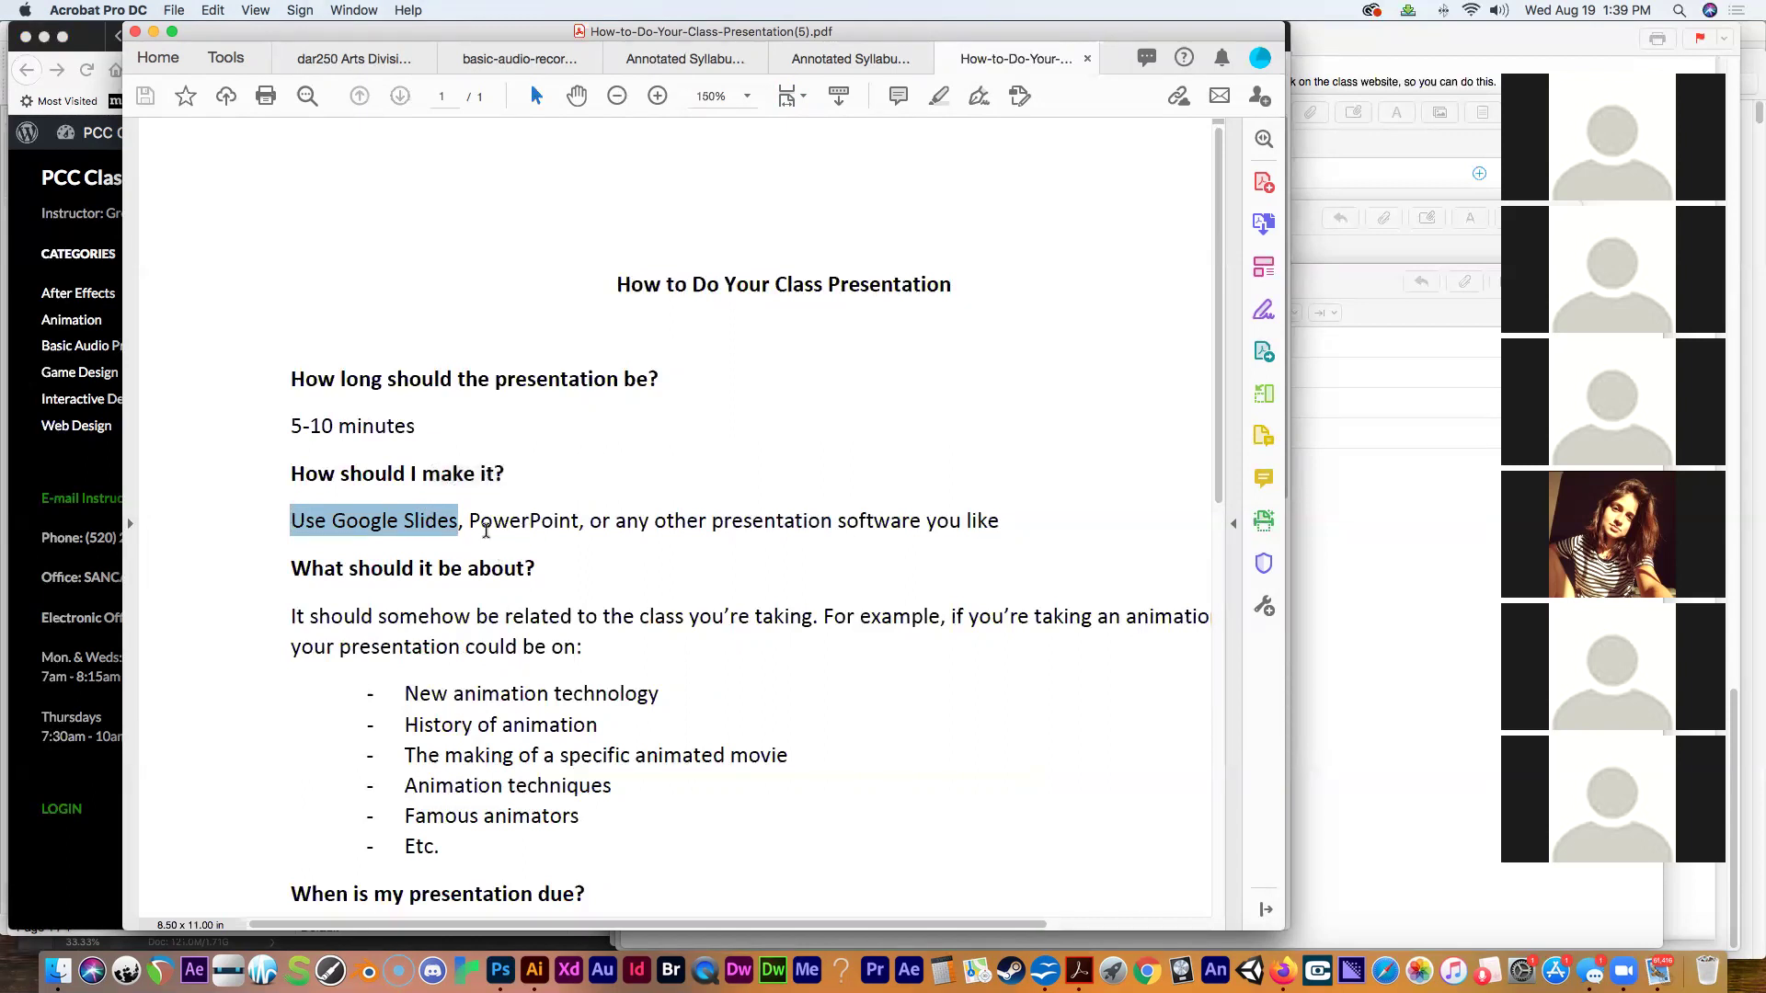
drag(470, 522, 581, 525)
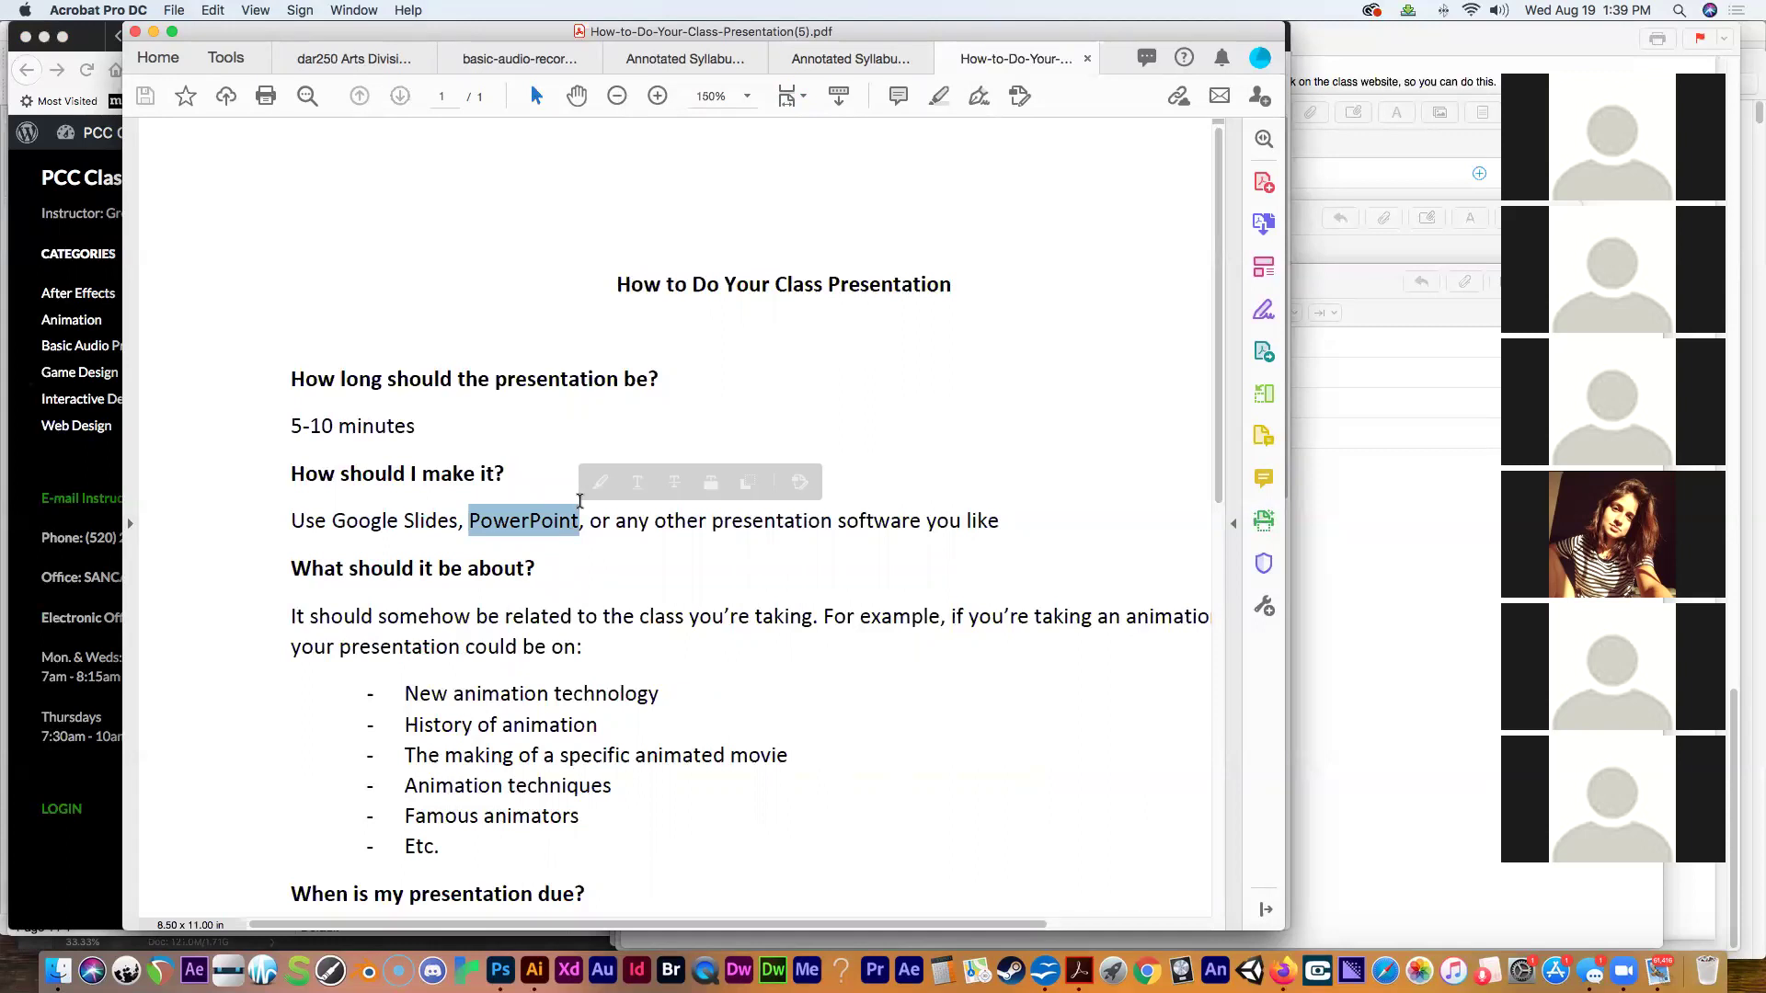
click(641, 530)
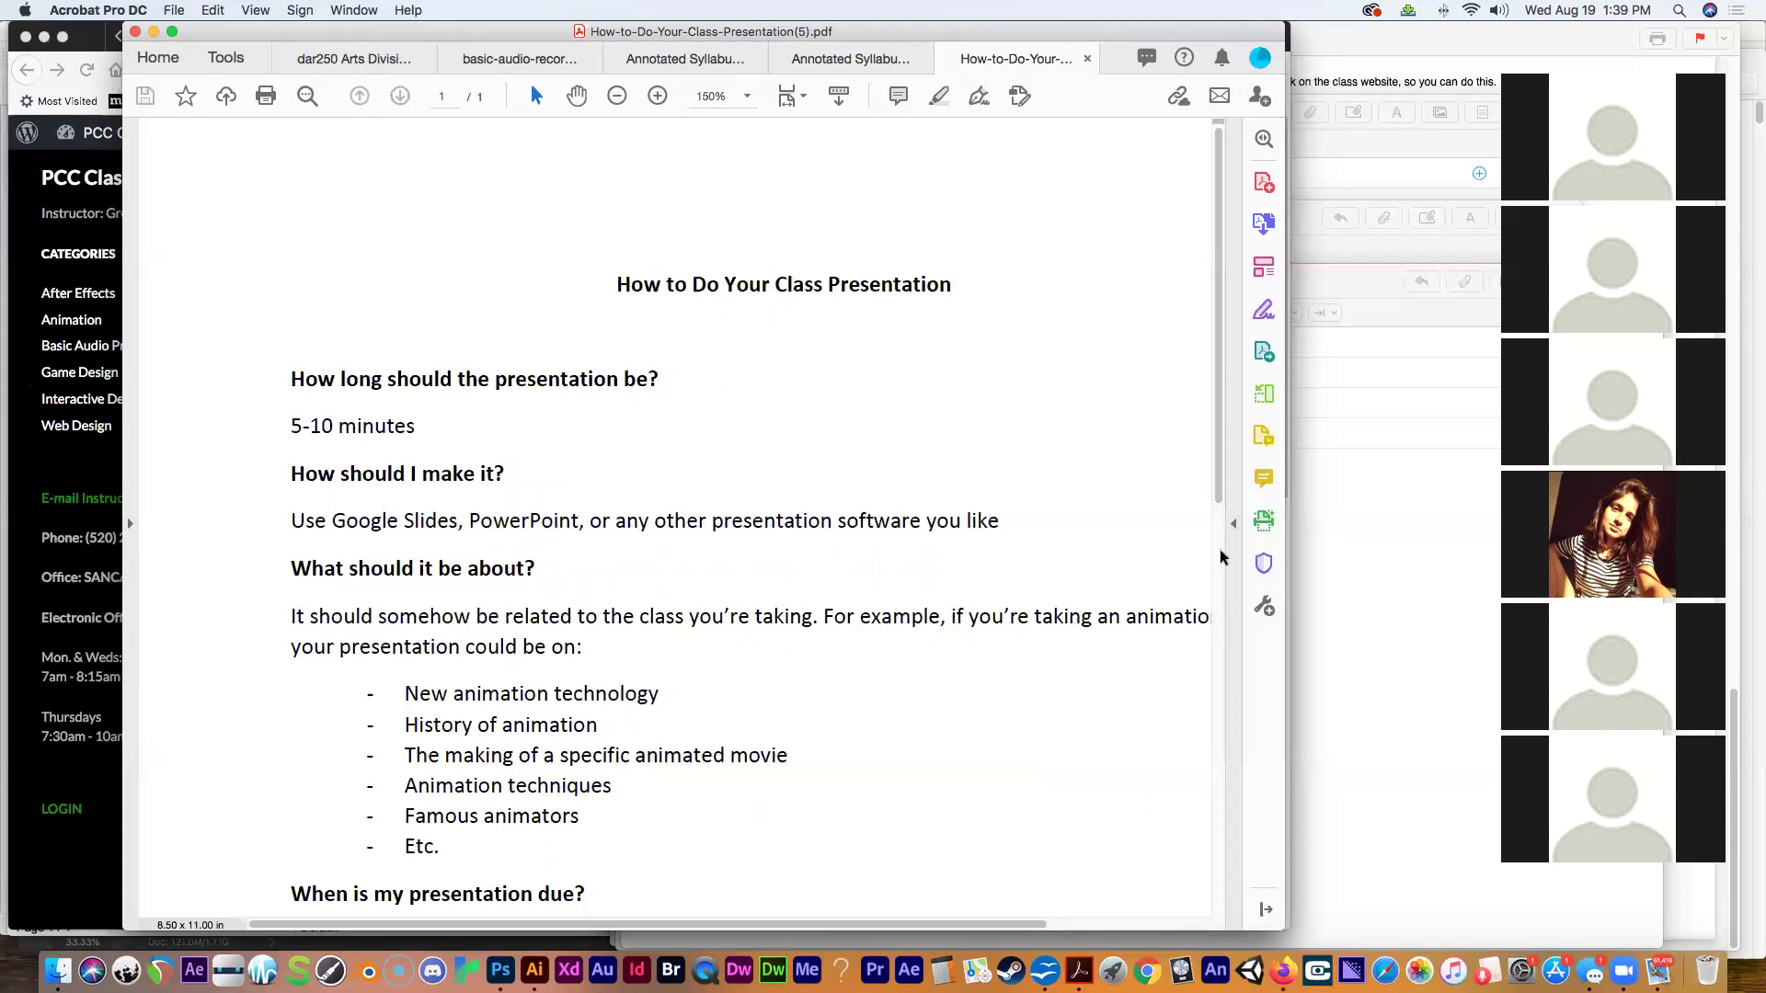
Highlight the suggested topics: animation technology, History of animation, a specific animated movie, Animation techniques, Etc.
scroll(1201, 482, down, 5)
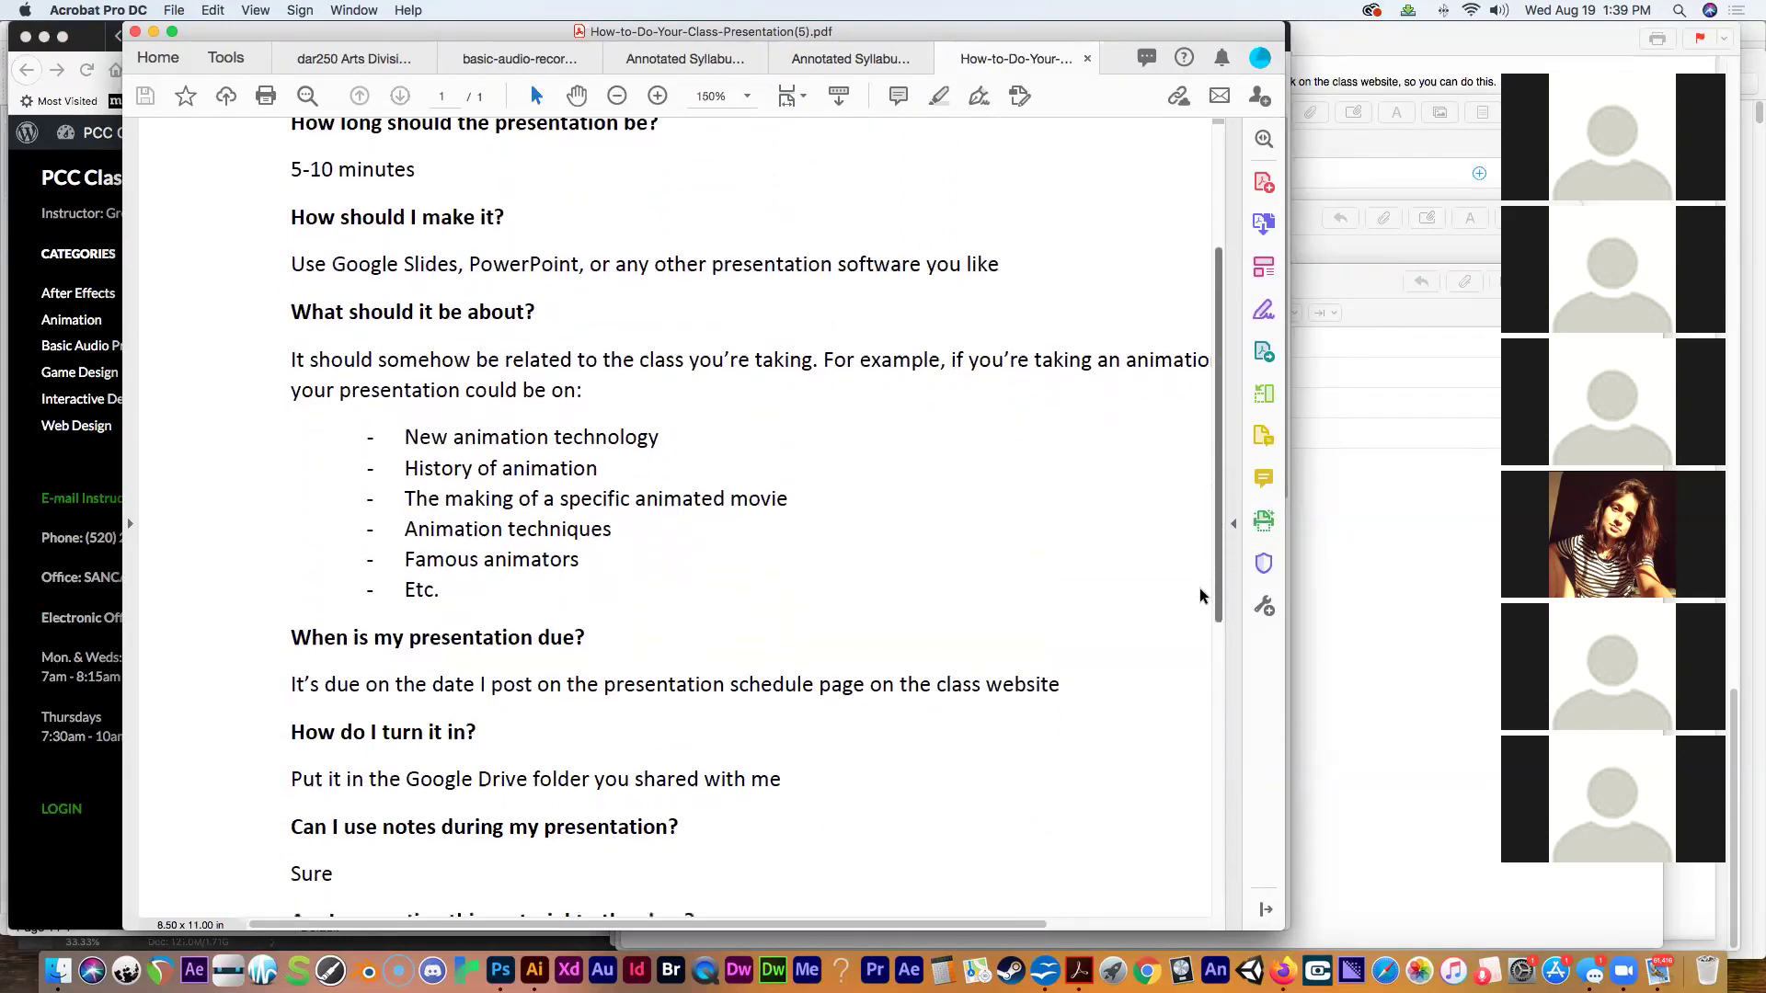
drag(404, 433, 586, 594)
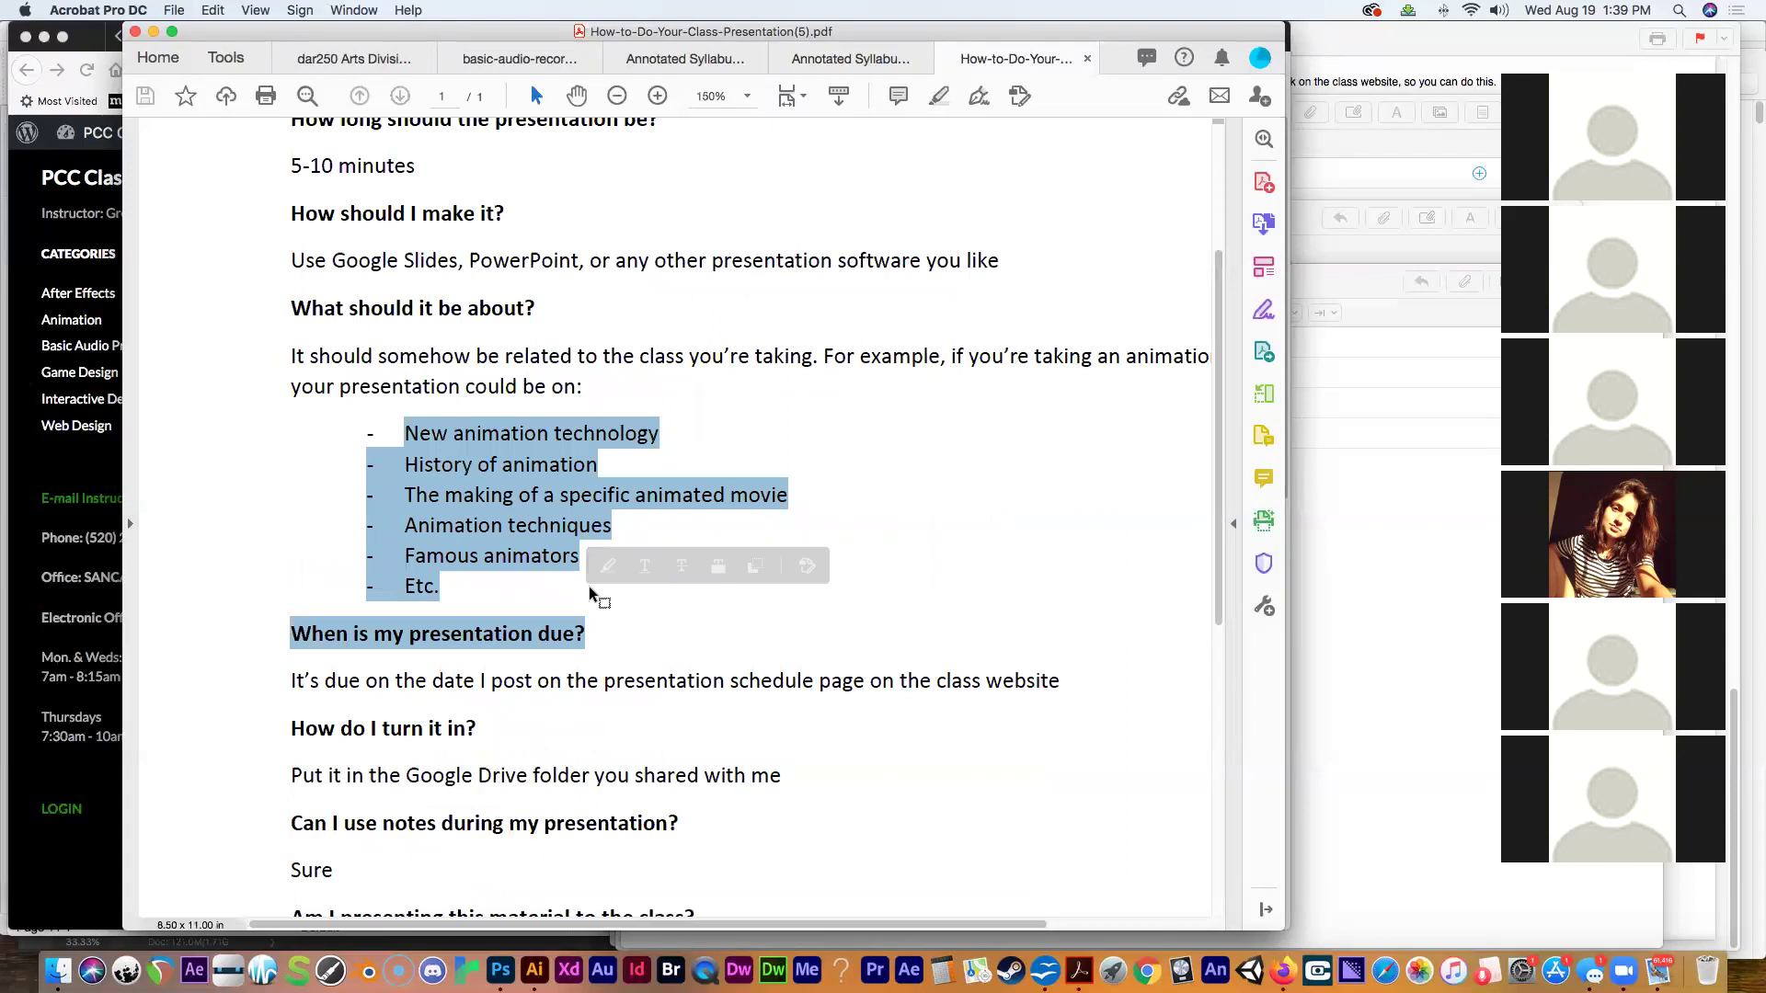
click(668, 550)
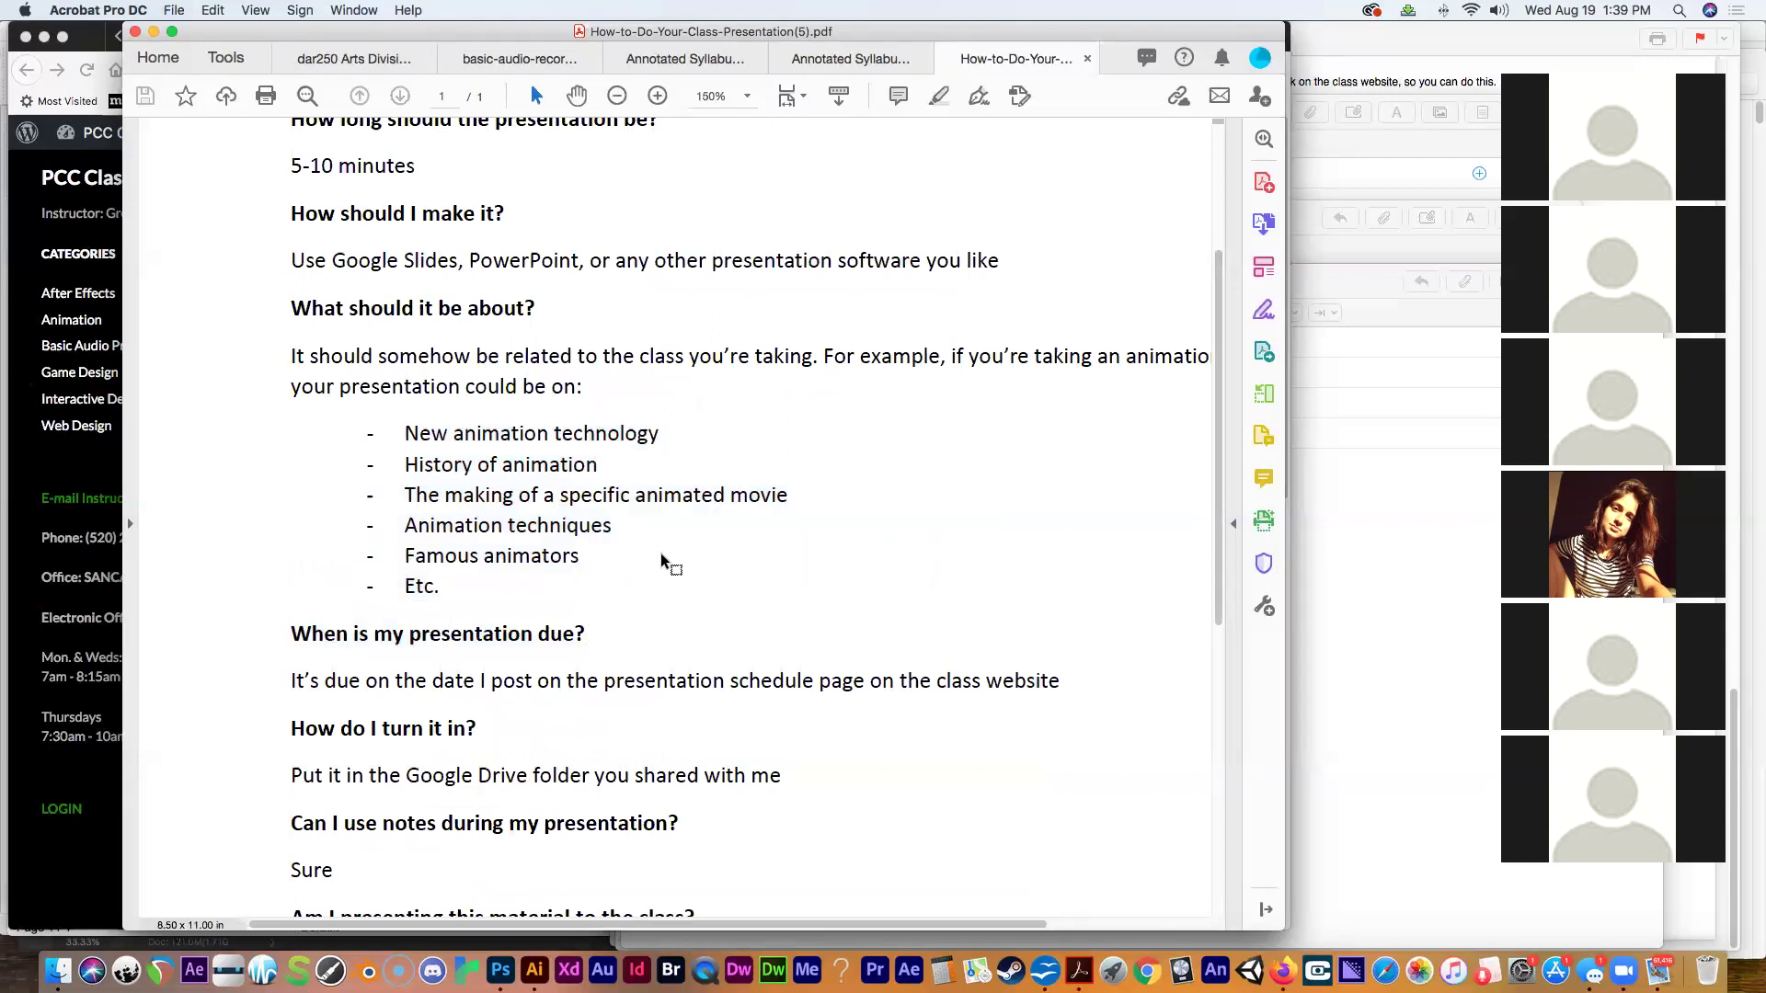
drag(452, 428, 658, 437)
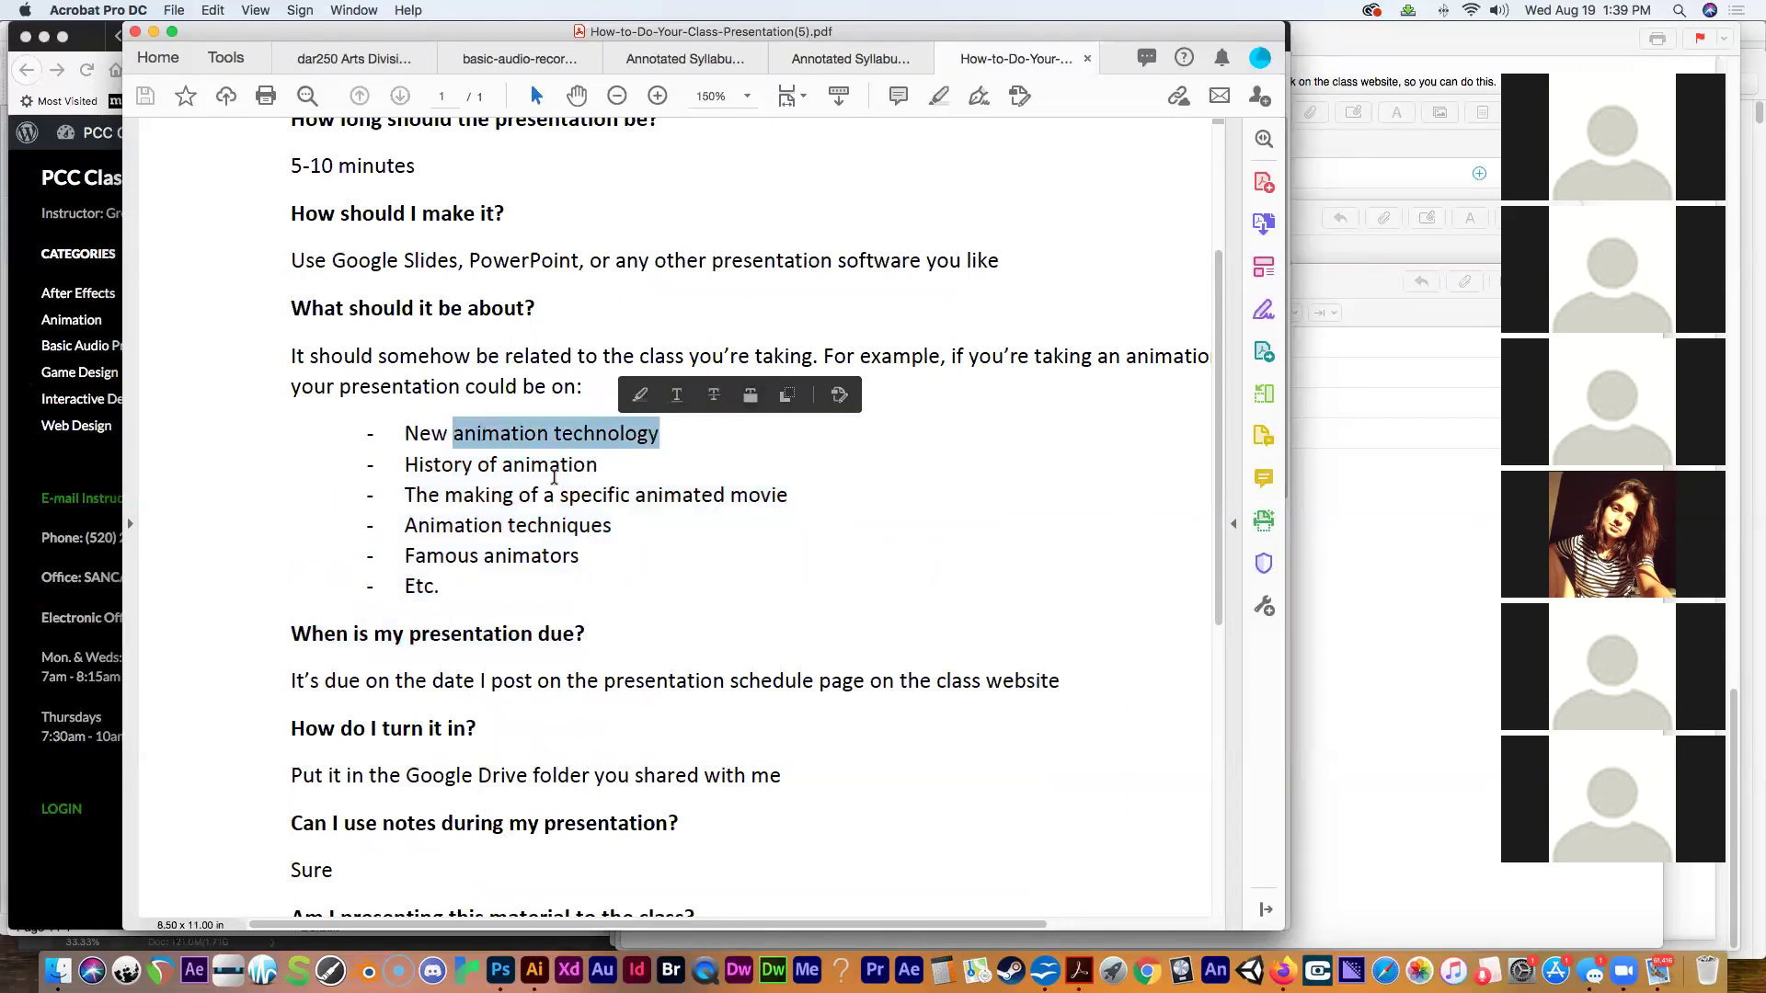
click(464, 469)
drag(464, 469, 618, 465)
drag(788, 497, 444, 501)
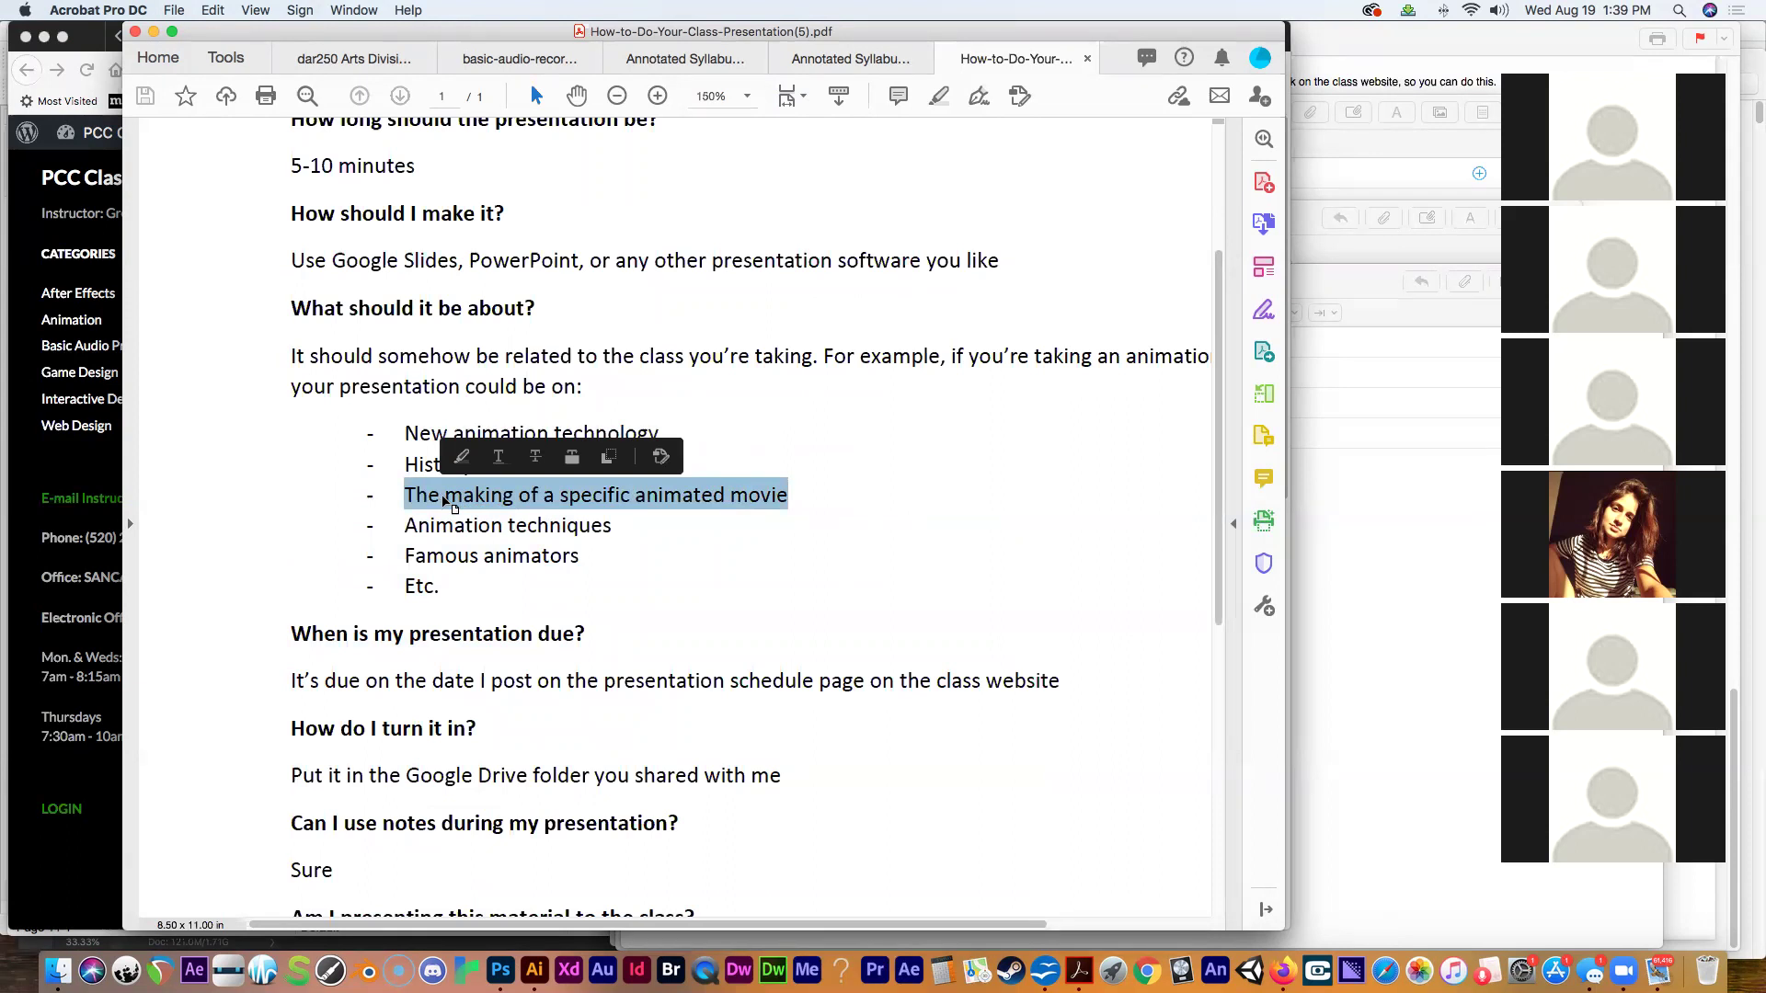
click(614, 527)
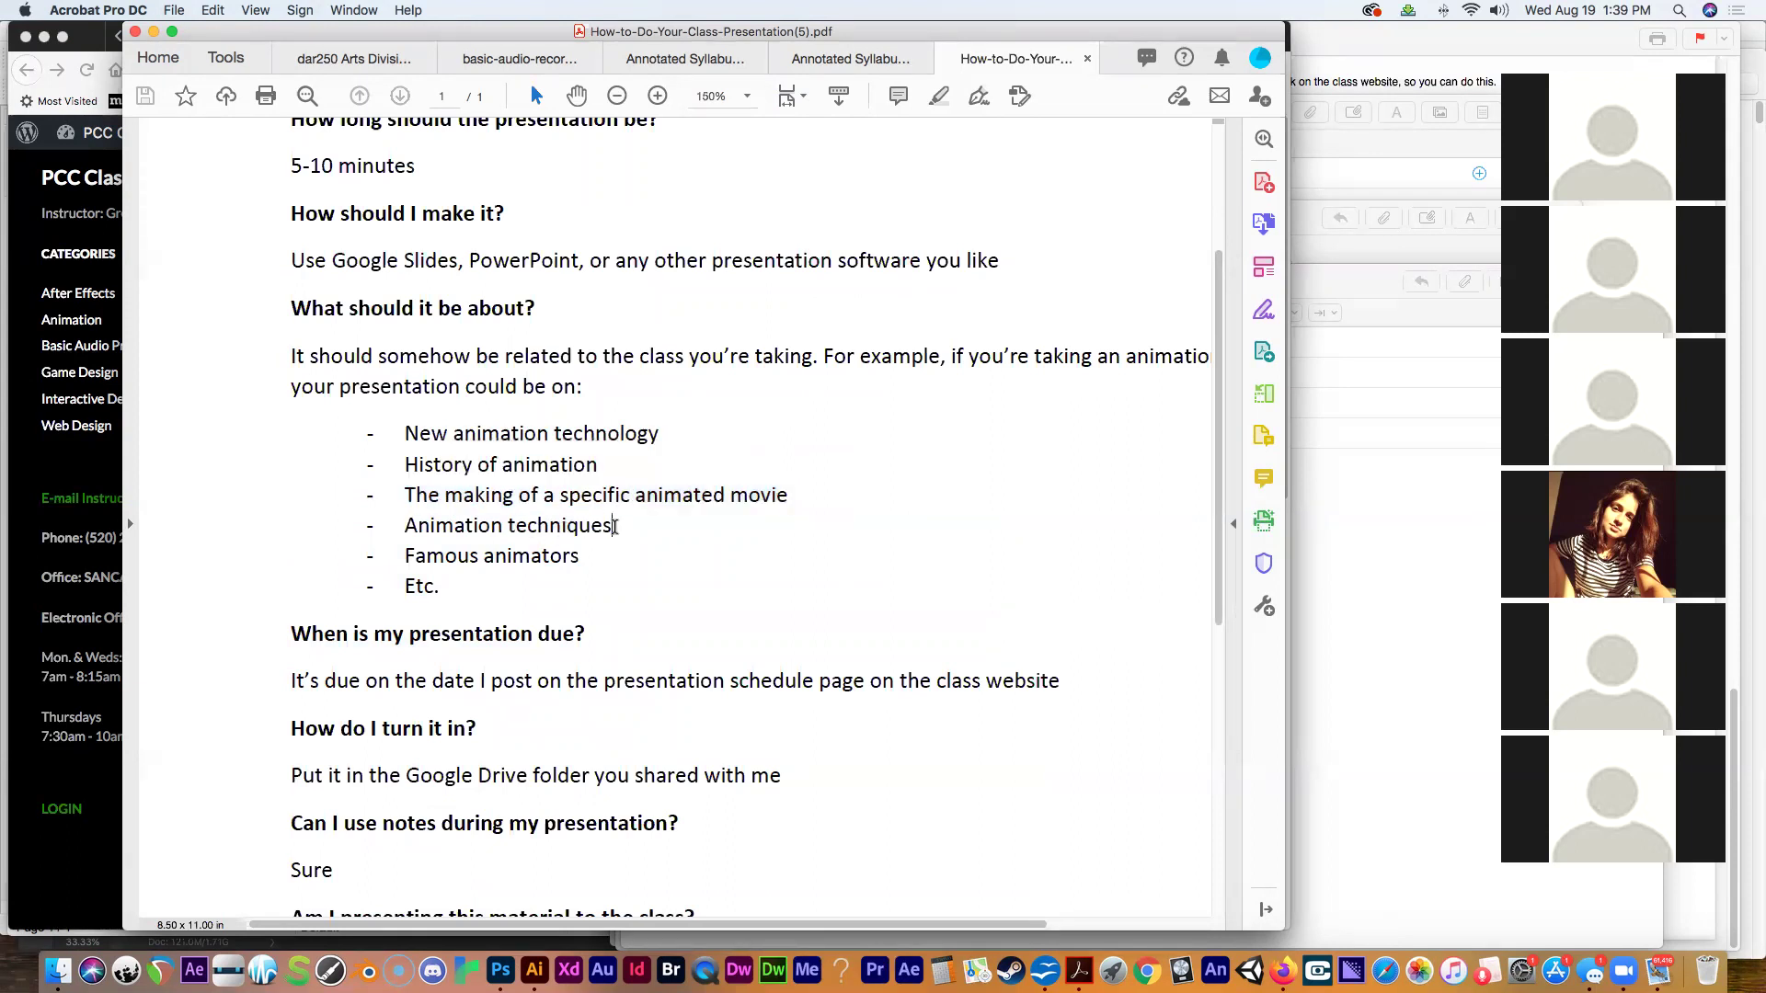
drag(615, 527, 594, 558)
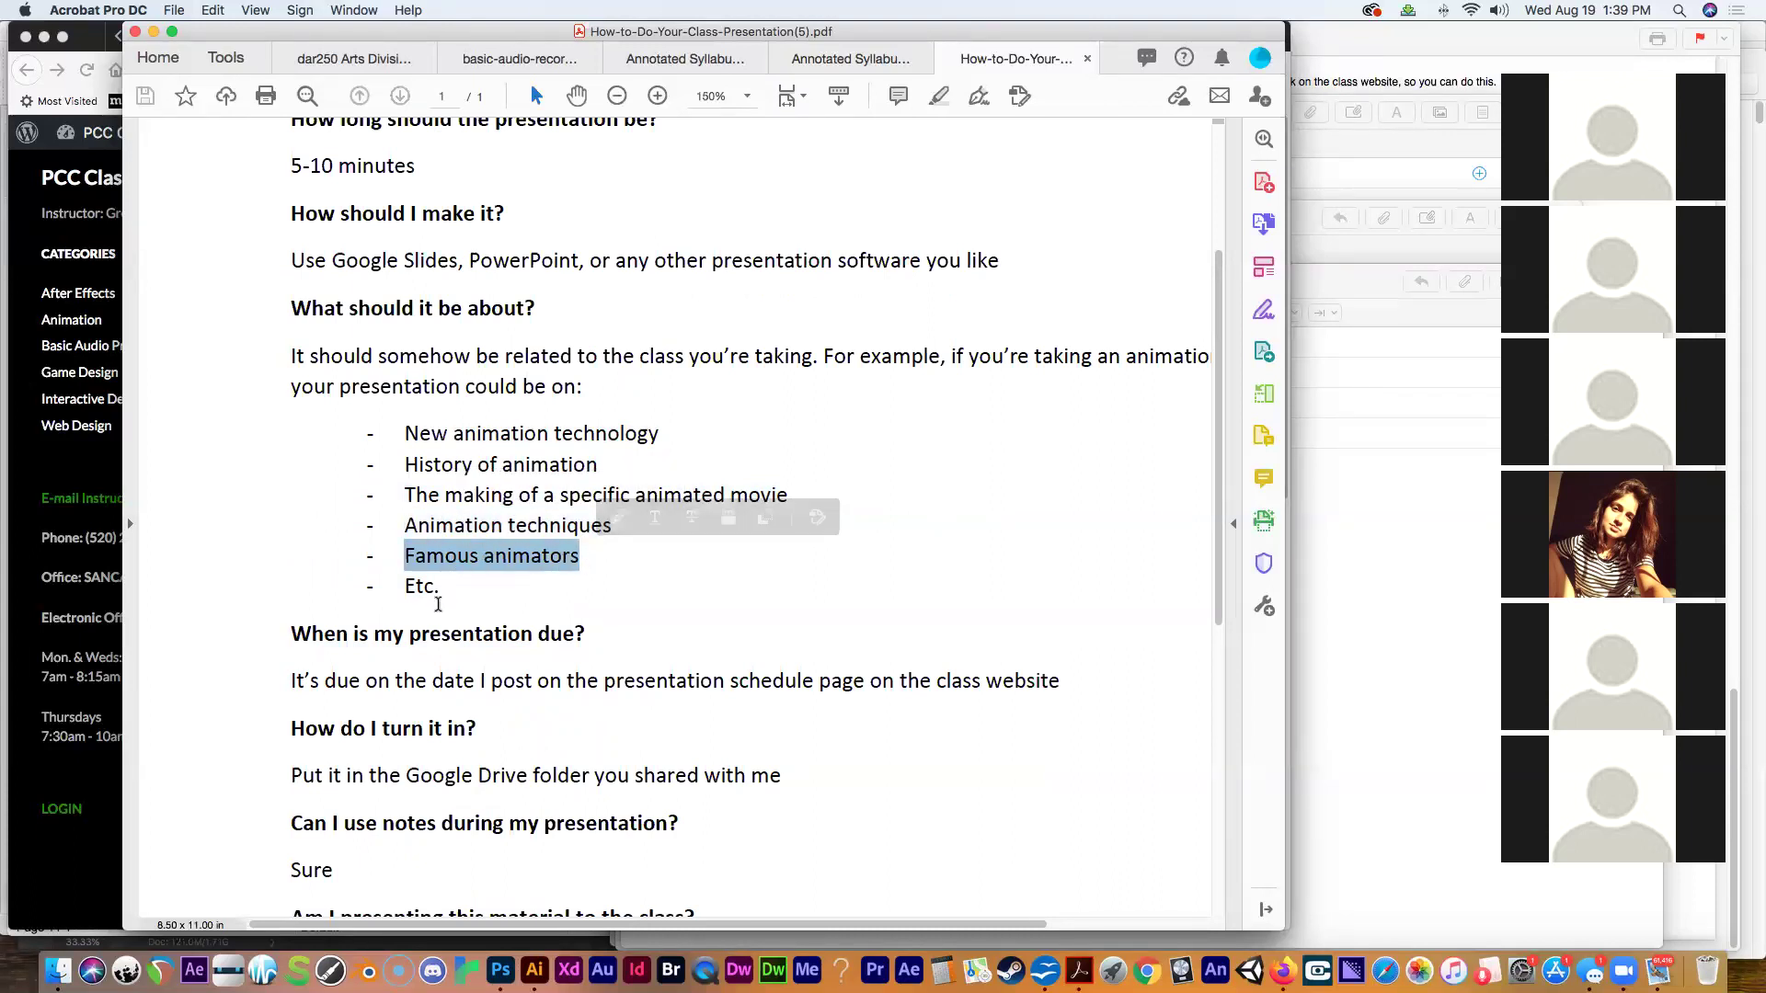
drag(440, 591, 399, 589)
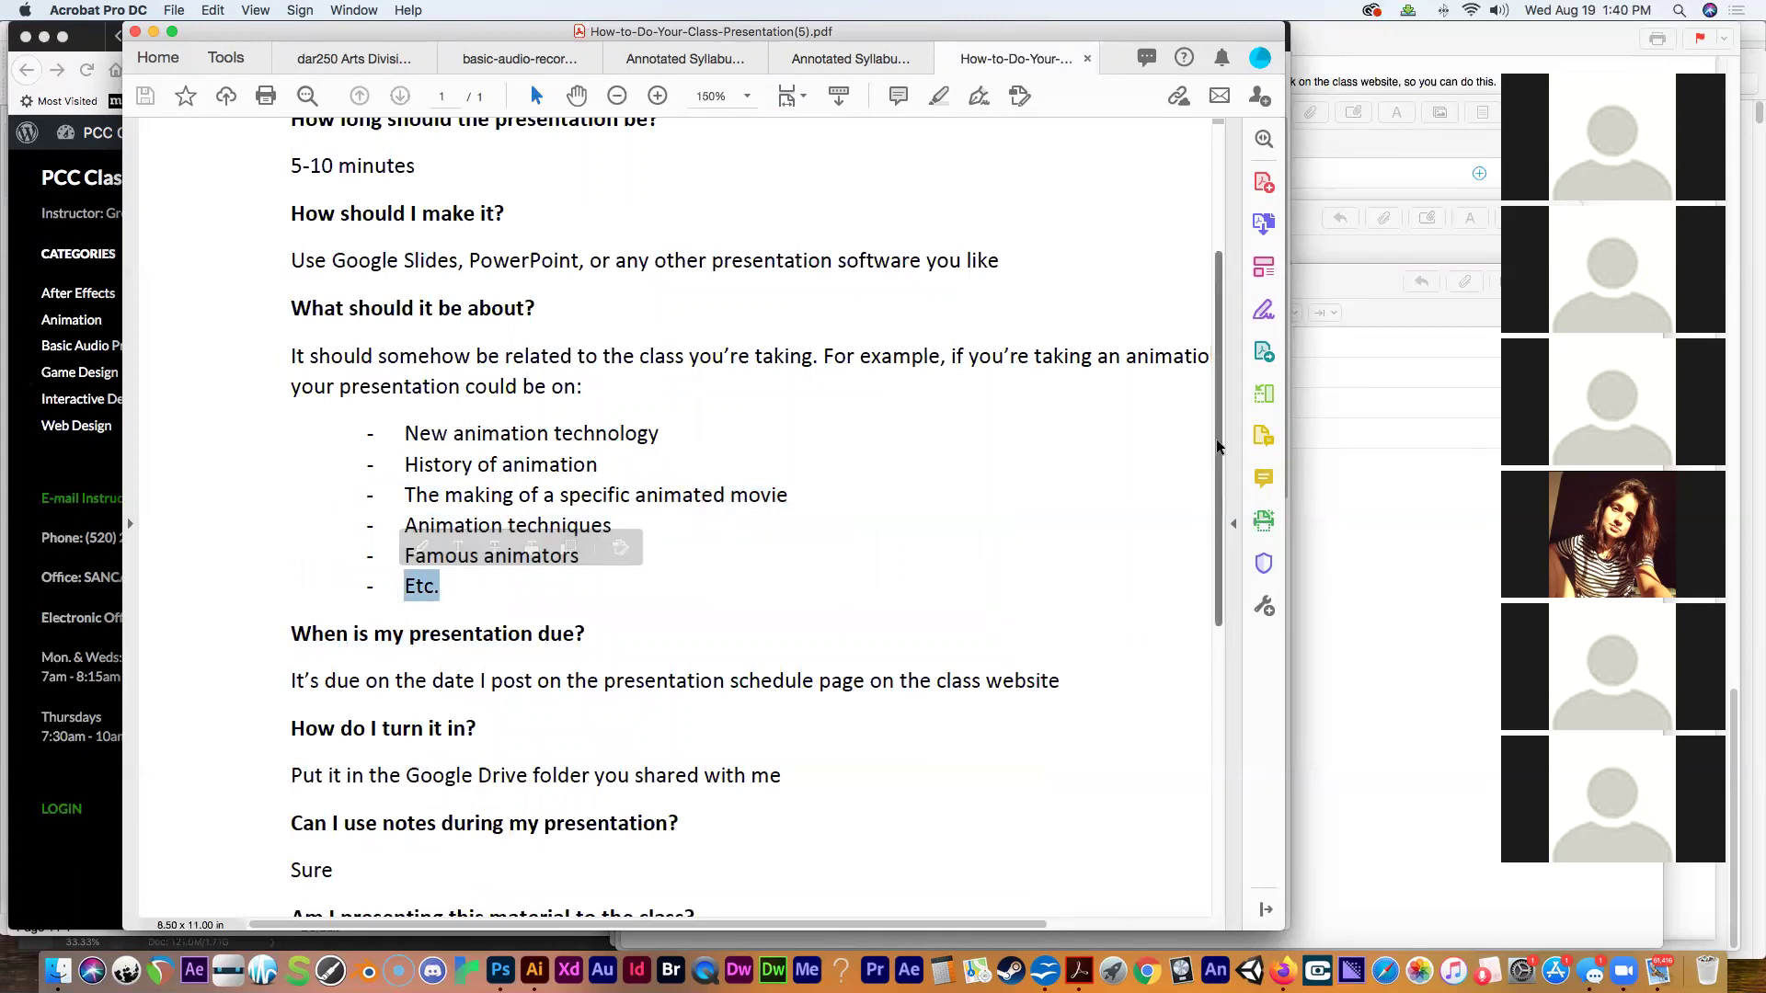
Scroll to the FAQ's end and mark the Google Drive turn-in, 'Sure', and presenting-to-class answers.
drag(1219, 448, 1216, 611)
click(589, 274)
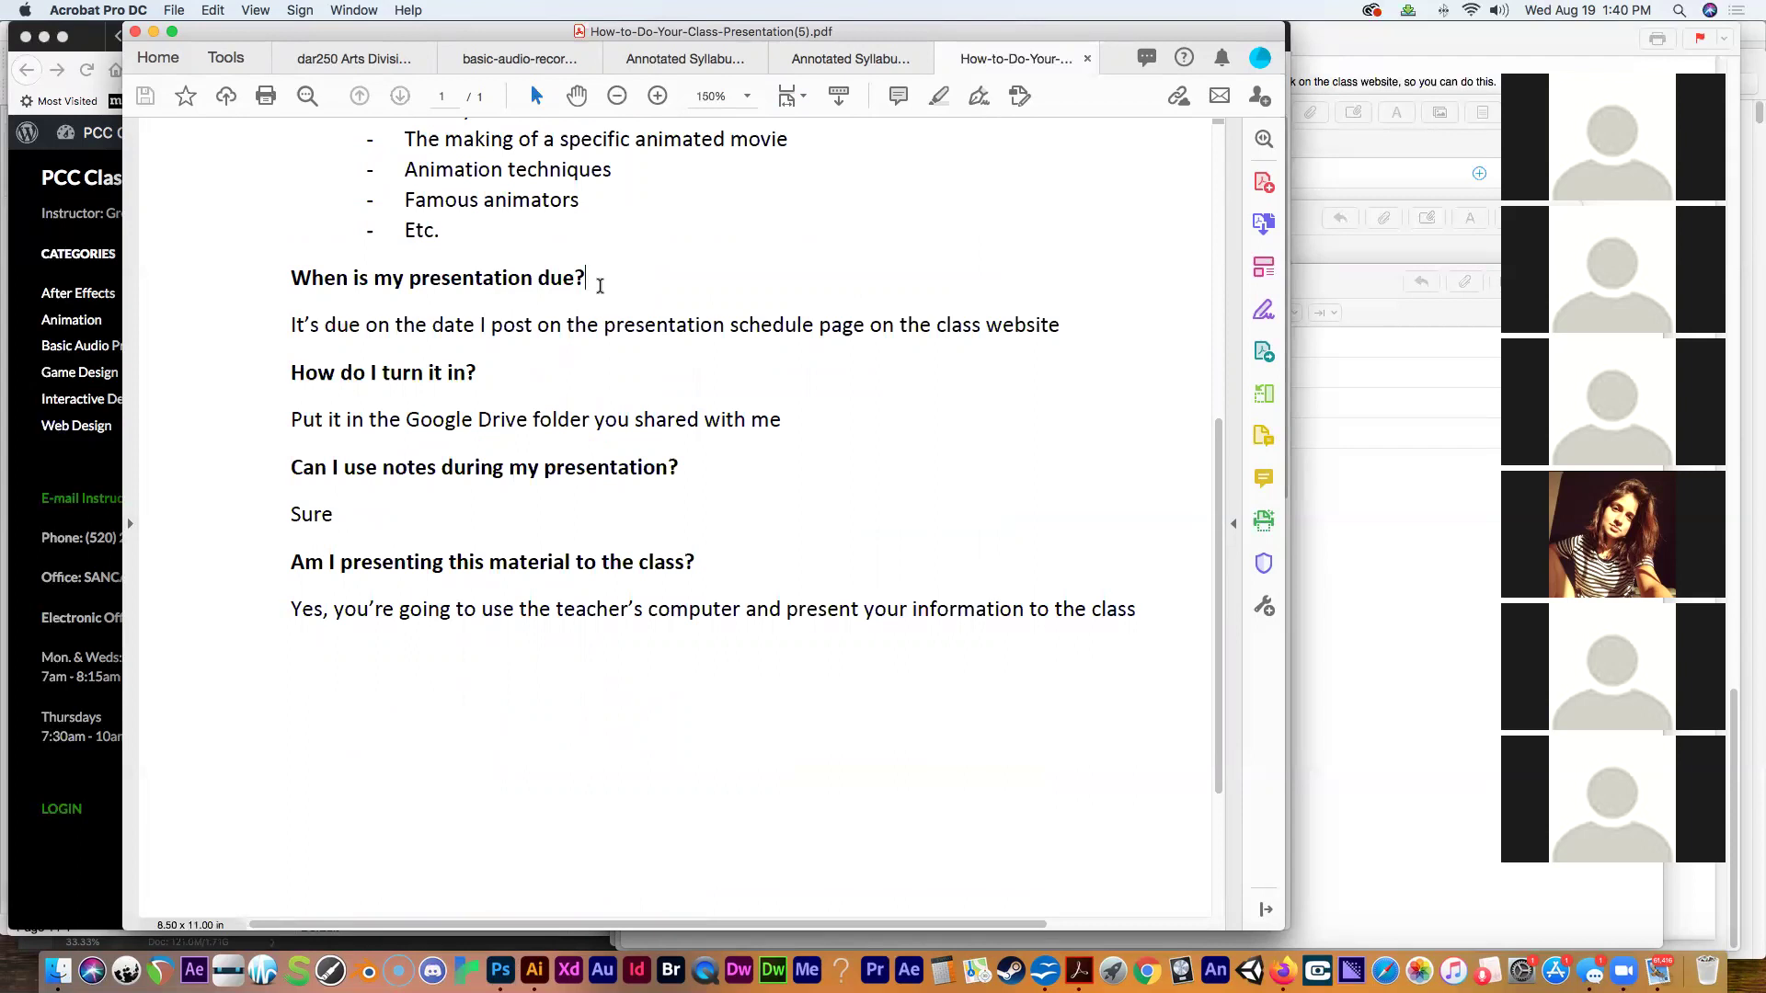
click(599, 286)
click(785, 420)
drag(781, 420, 291, 419)
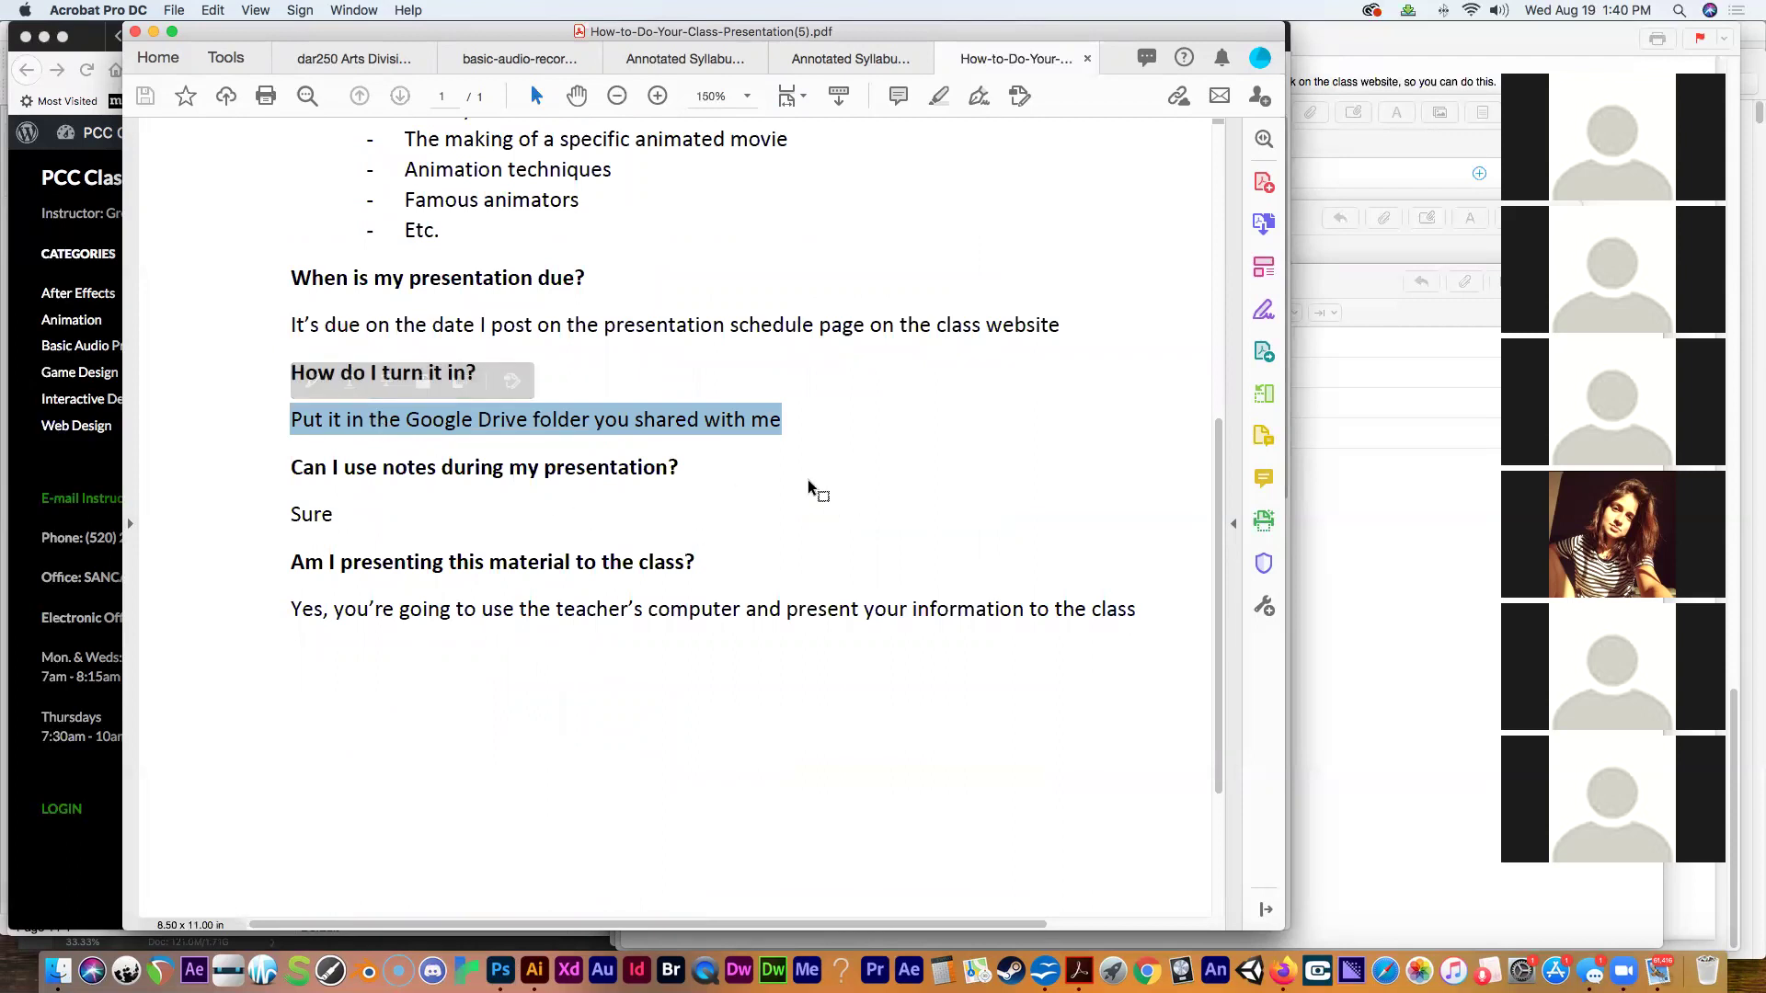
drag(339, 517, 293, 515)
click(910, 614)
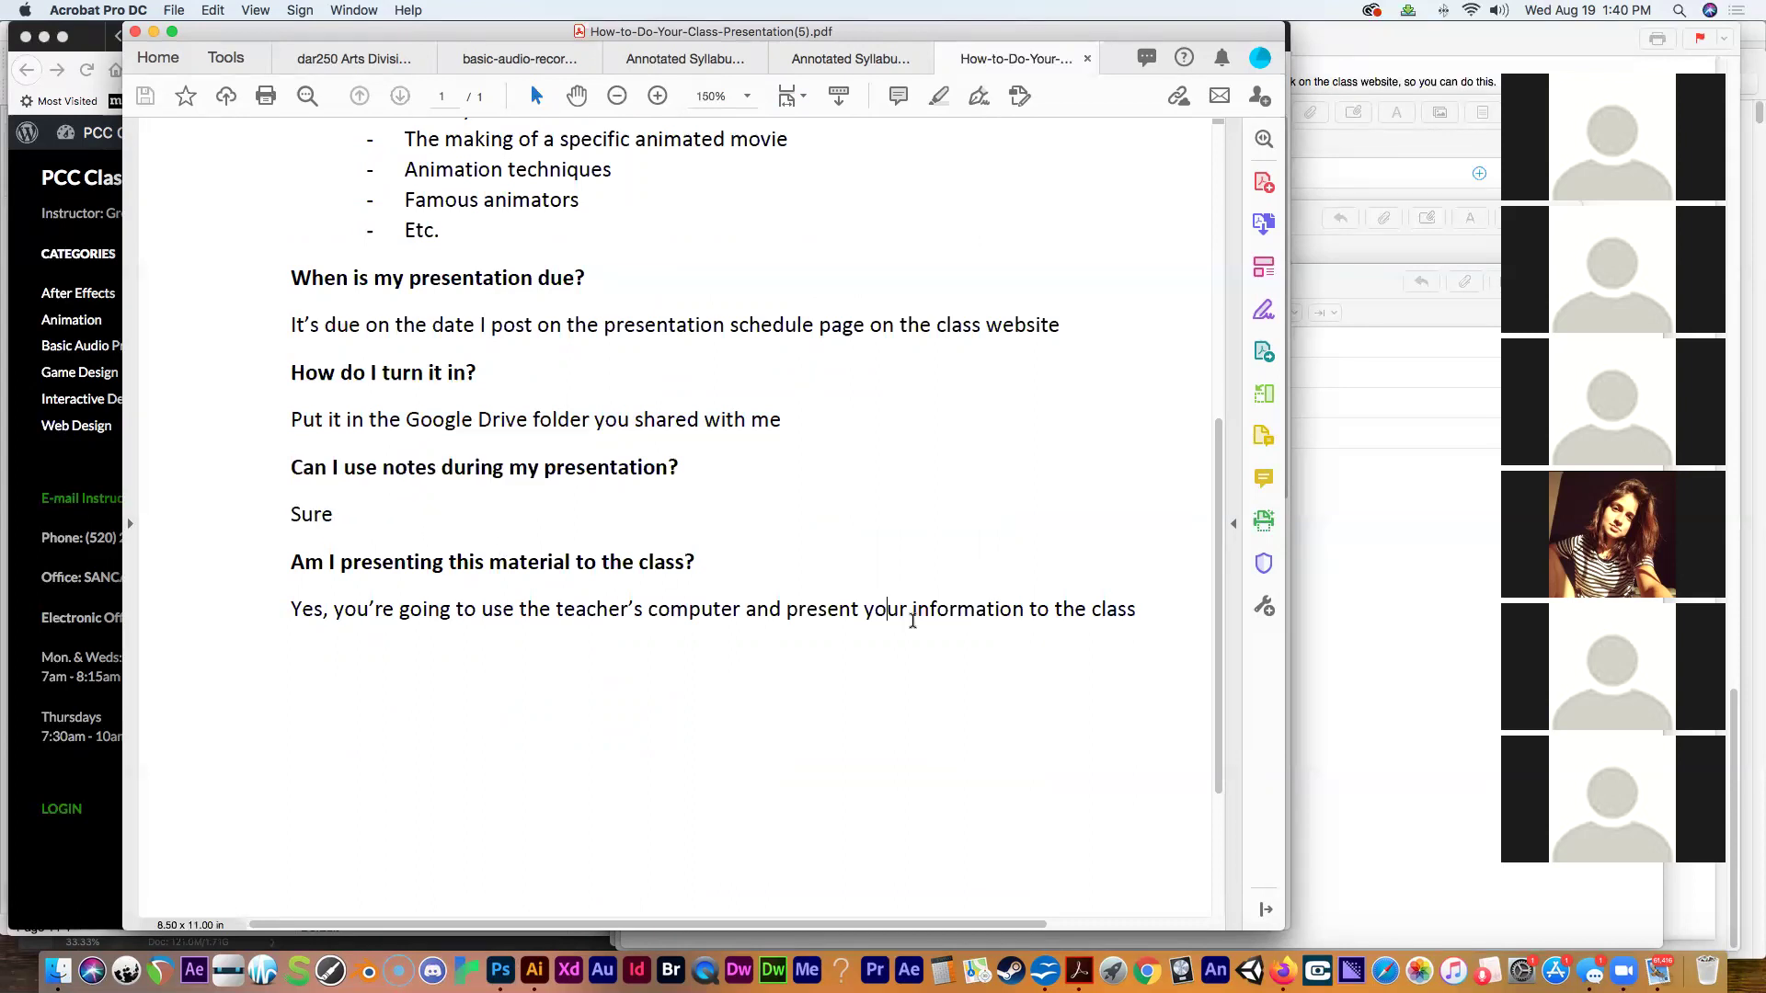
drag(1138, 609, 293, 615)
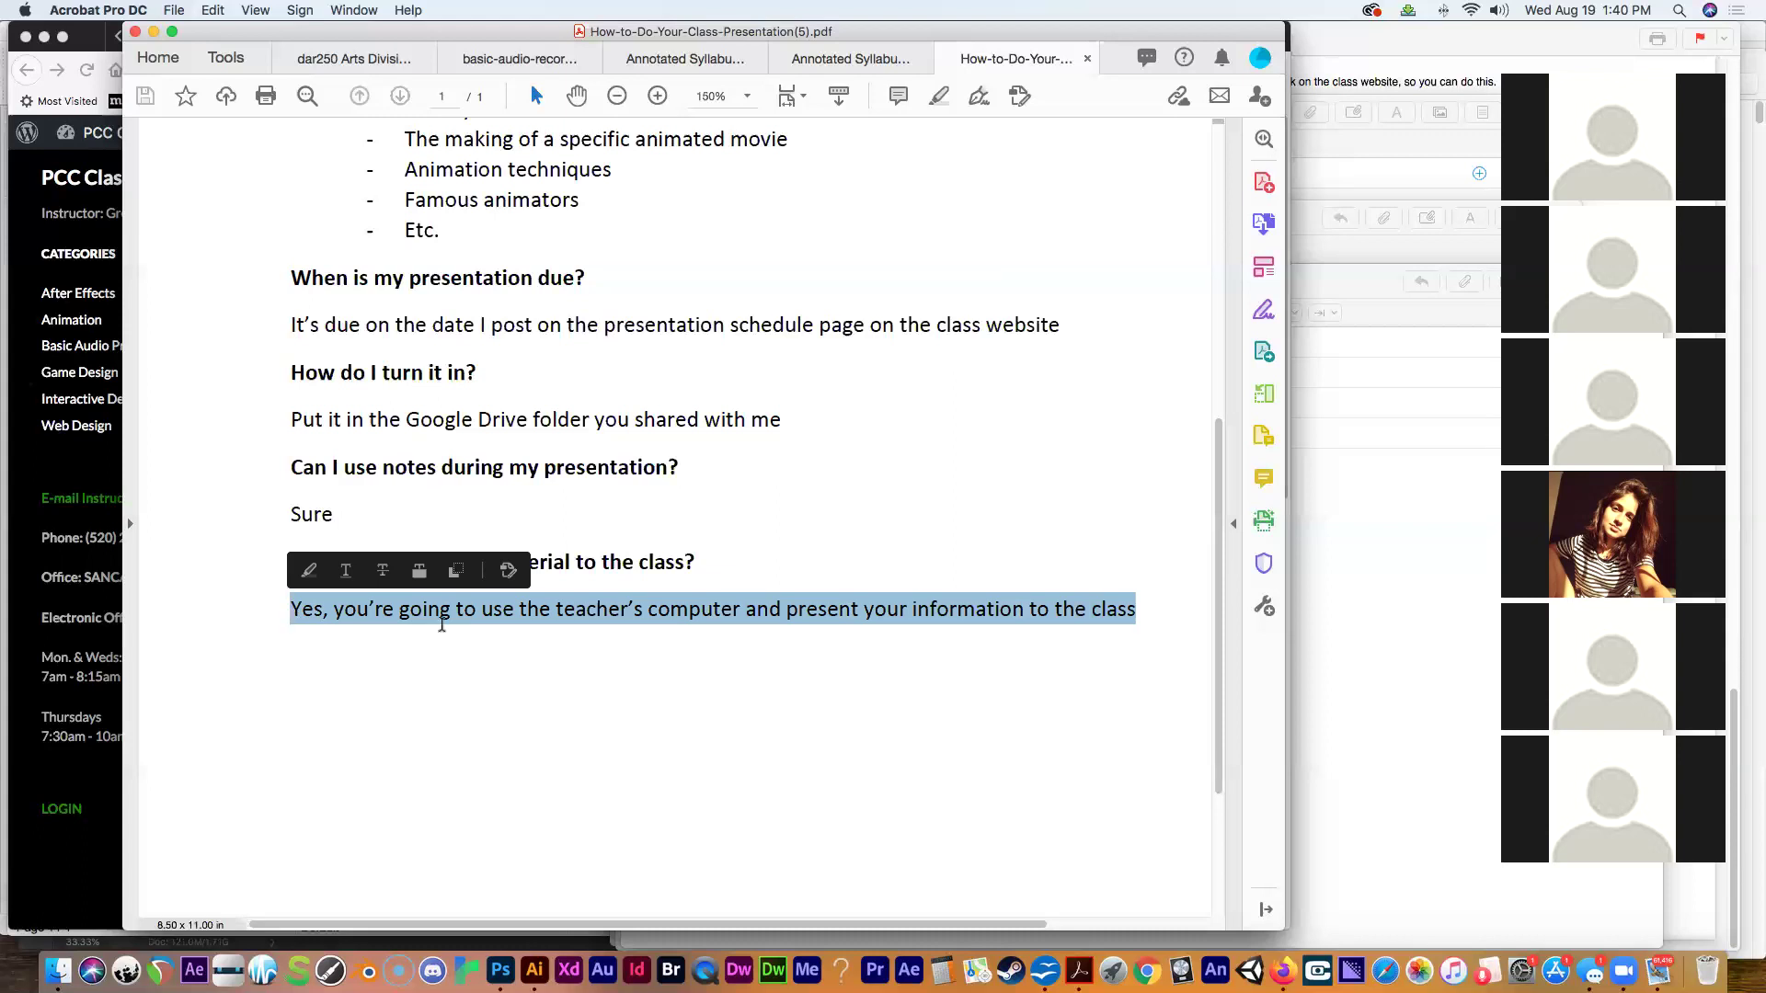
drag(280, 78, 313, 146)
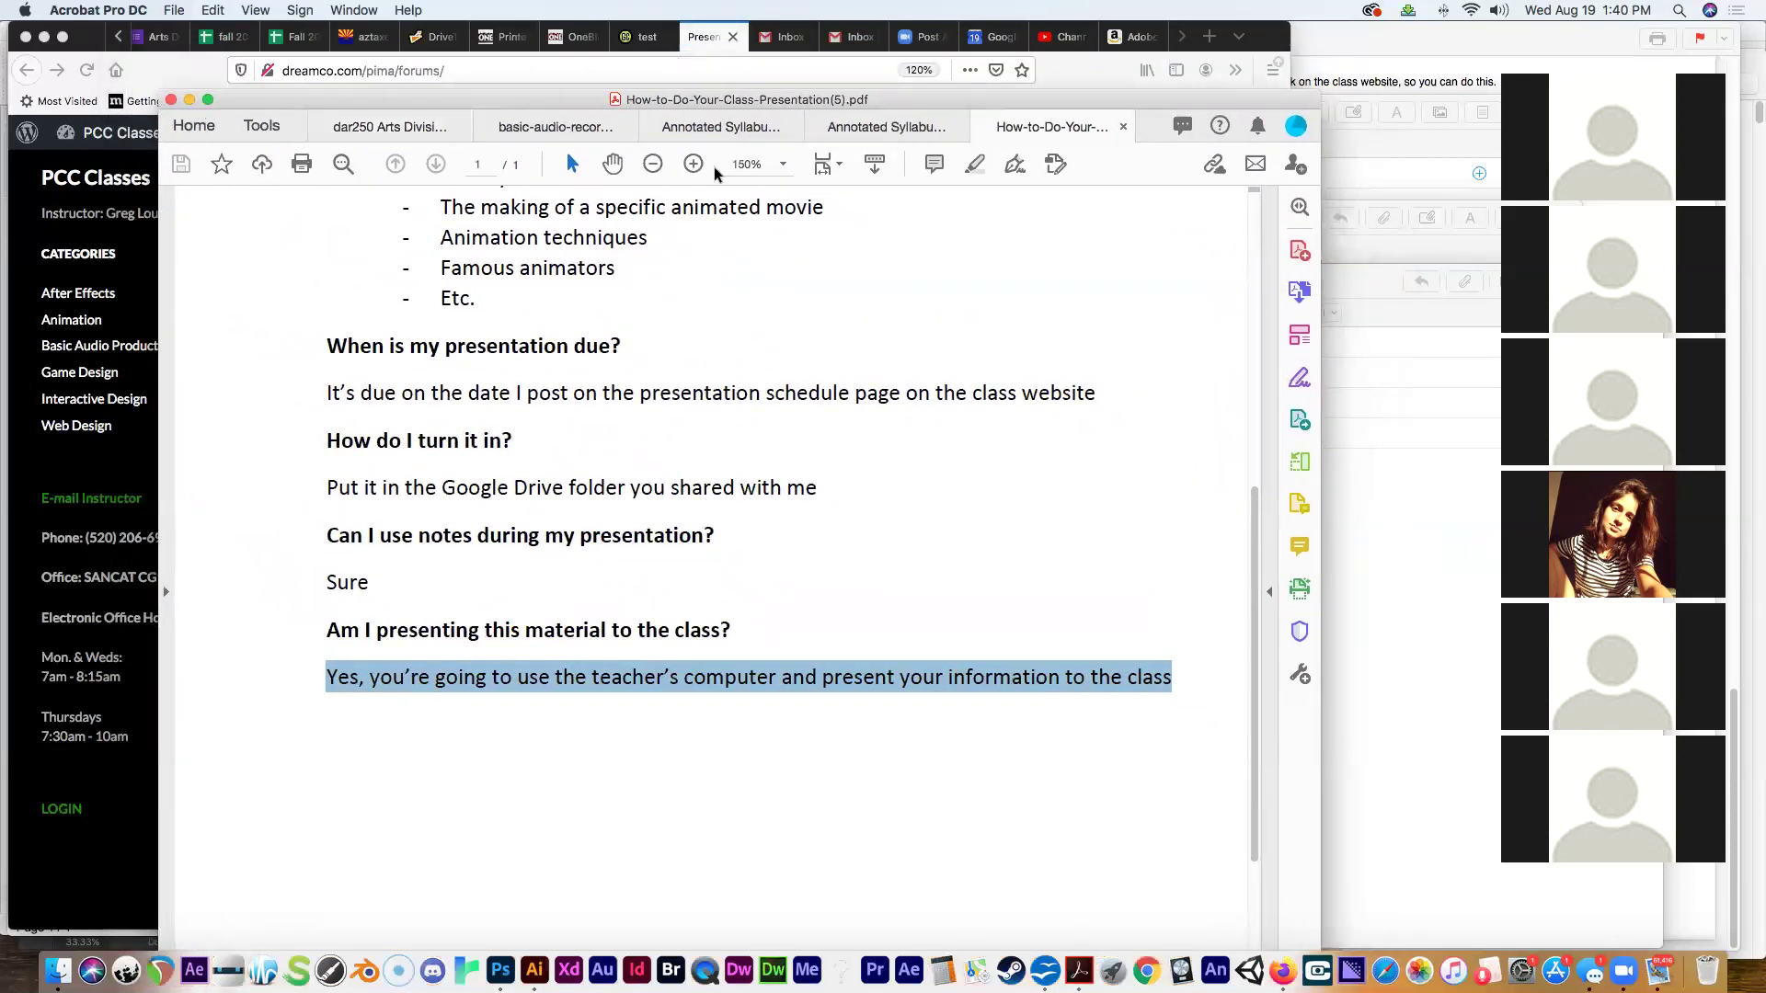
Minimize Acrobat and view the After Effects presentation schedule, highlighting the first presentation dates.
click(188, 100)
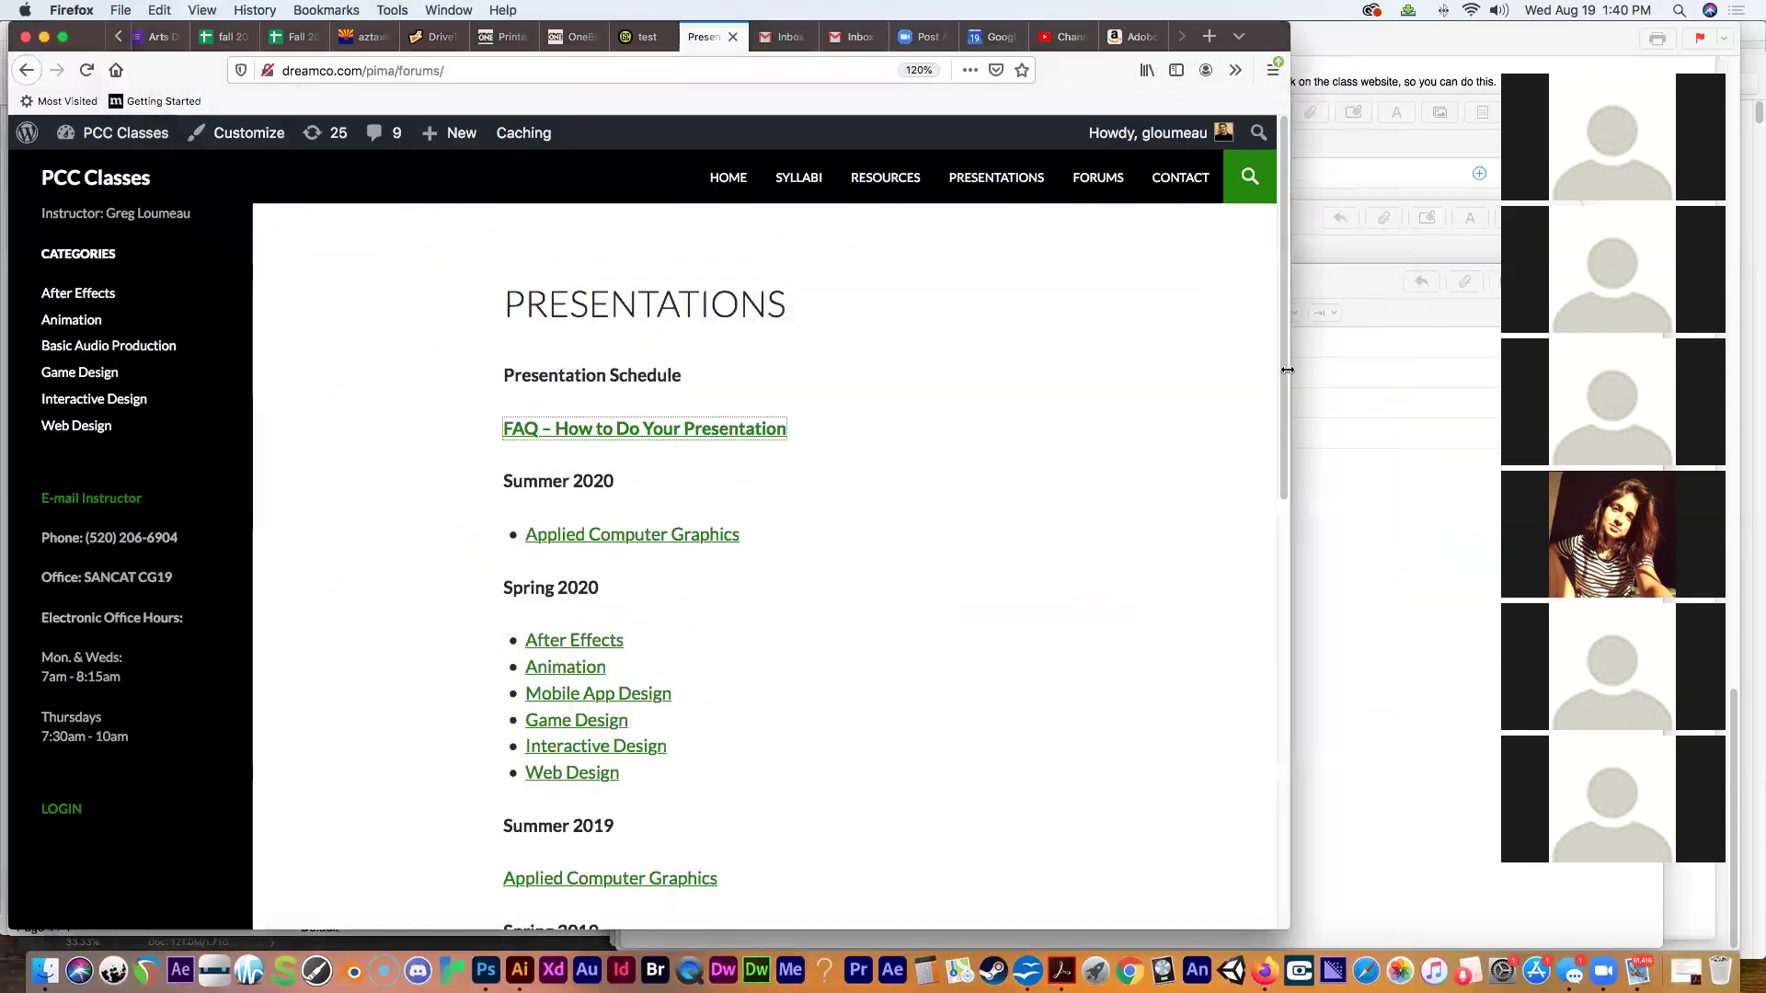
scroll(1282, 370, down, 1)
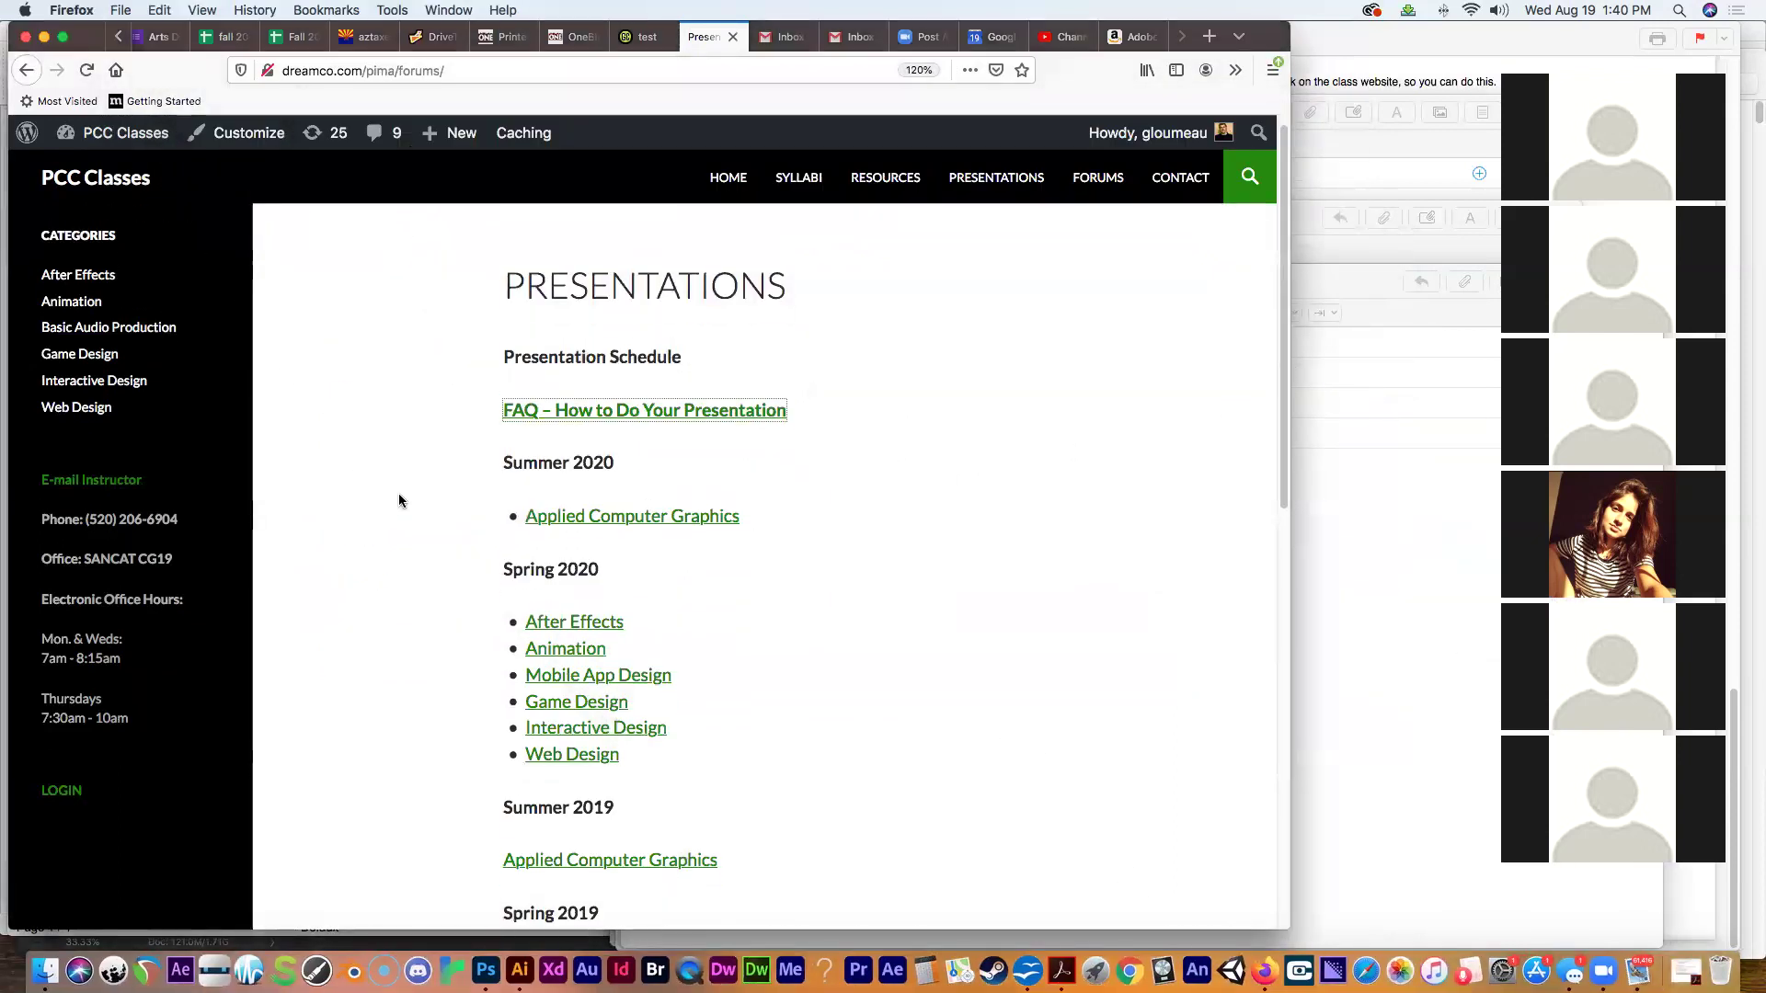
drag(501, 464, 614, 456)
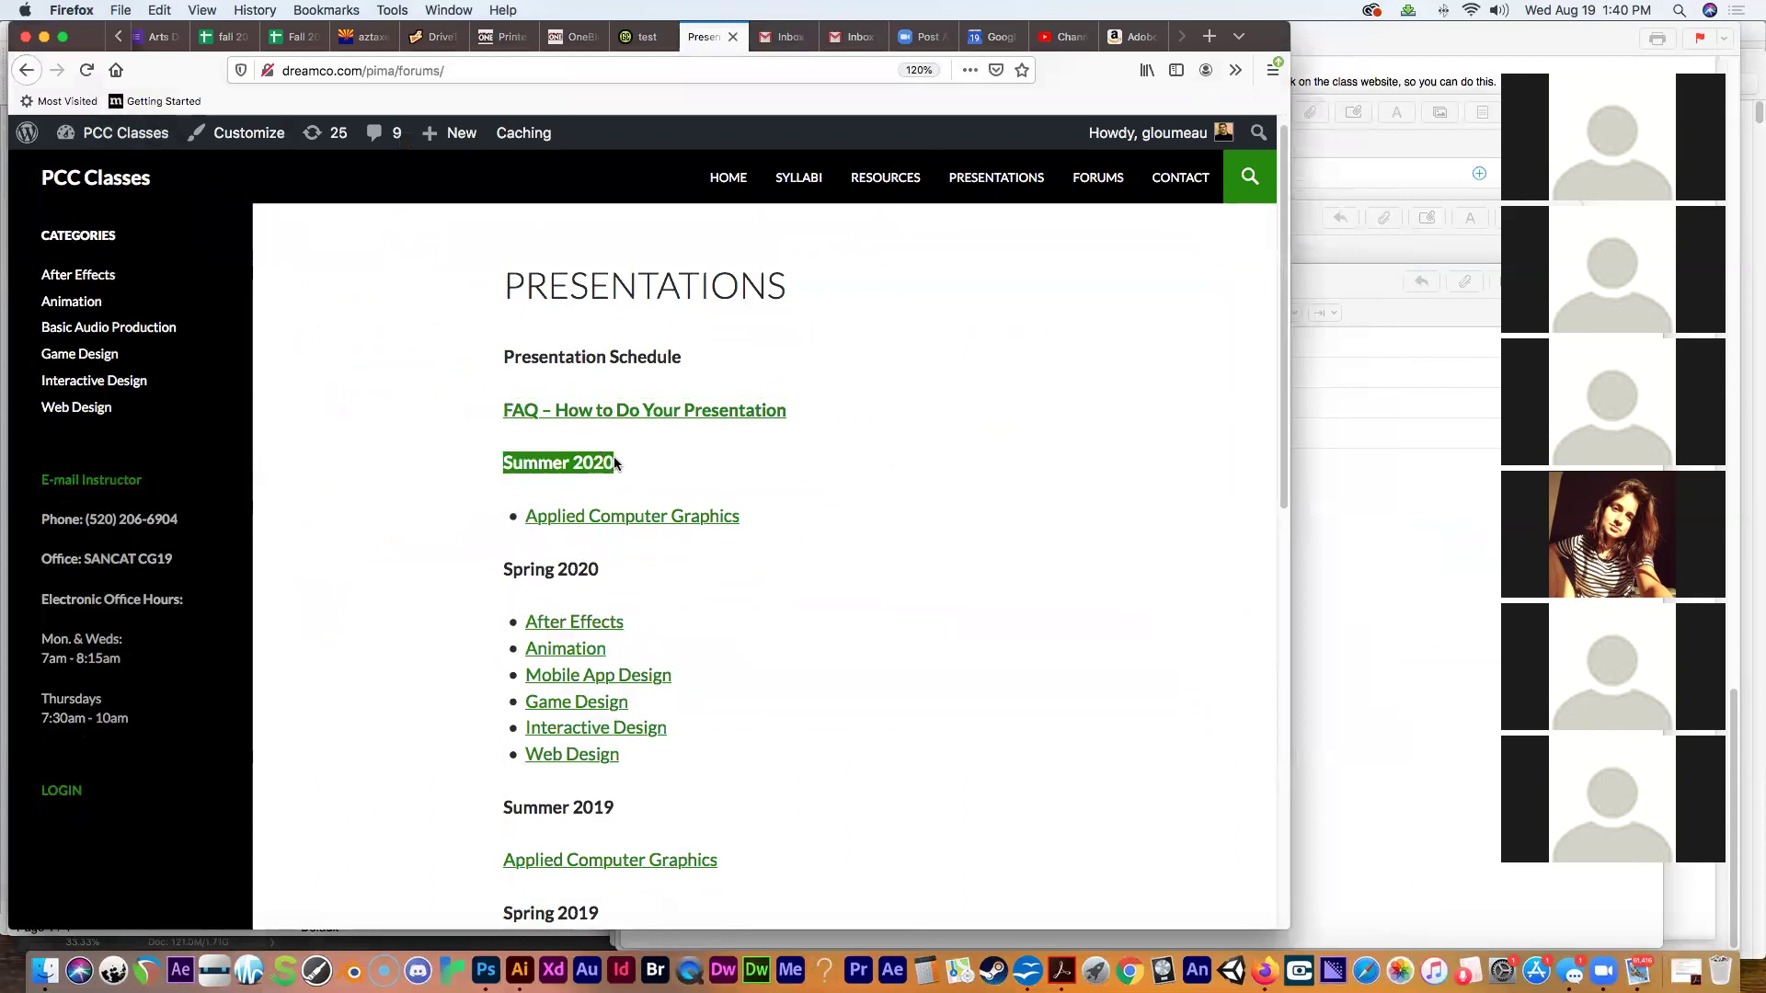
click(559, 625)
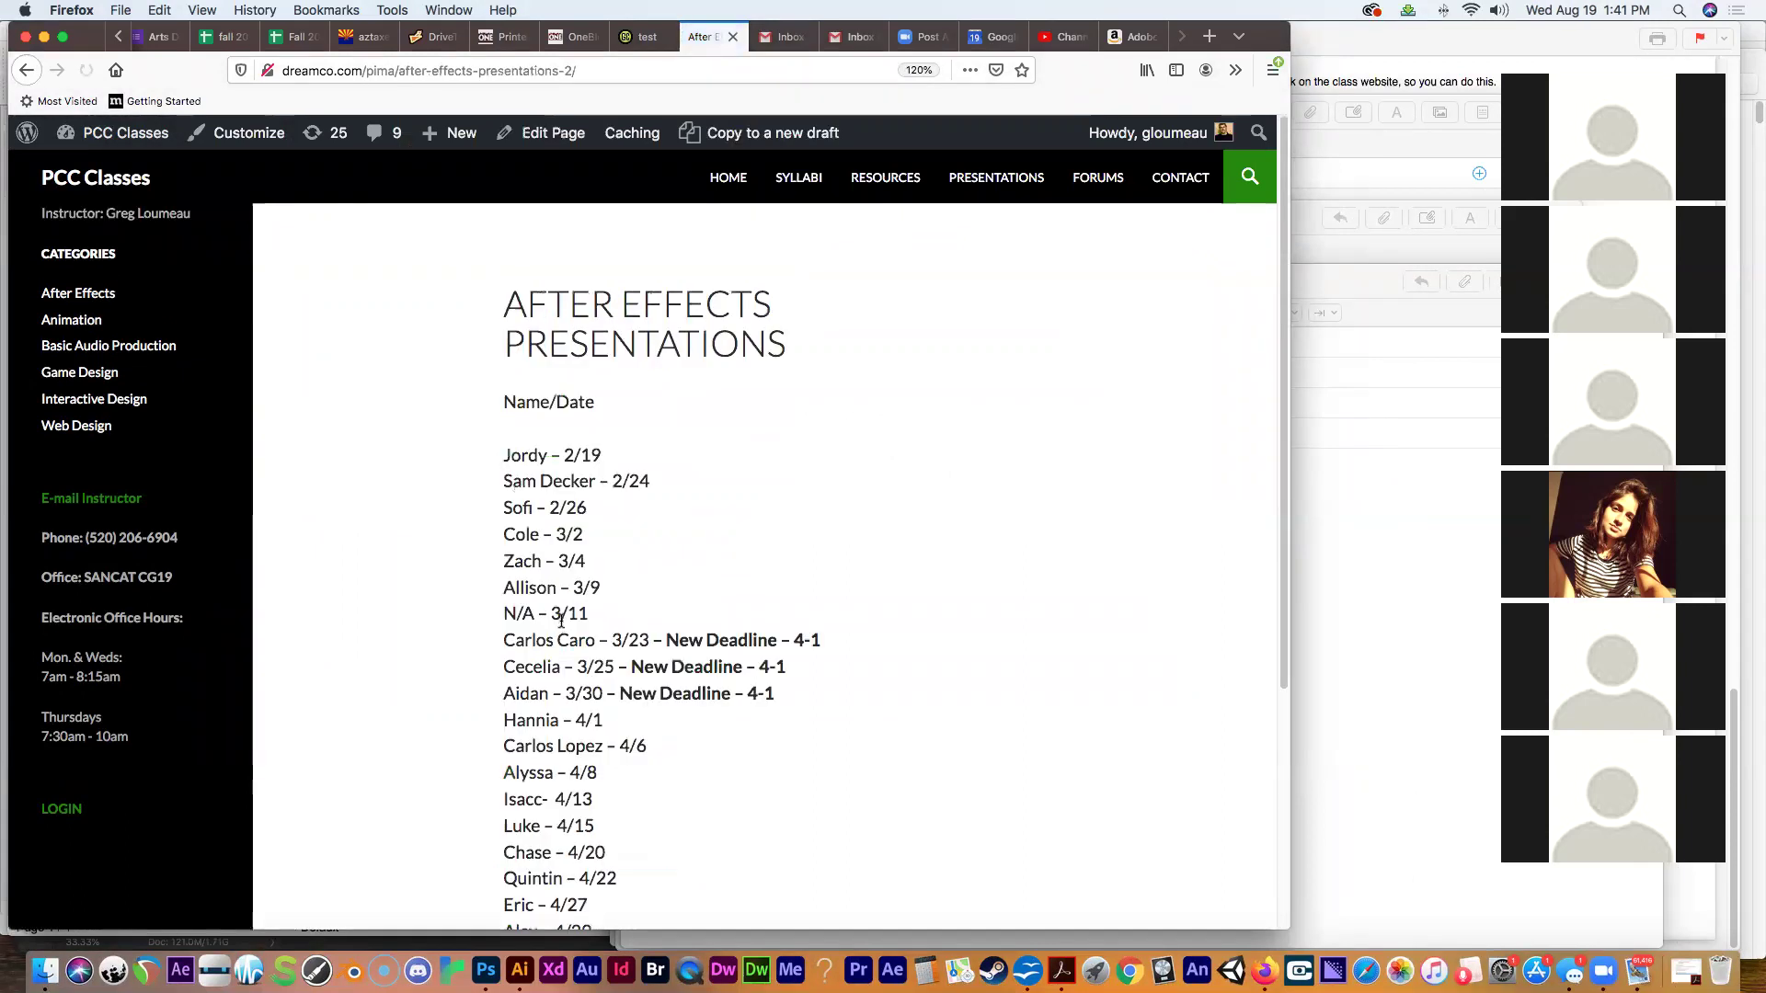
mouse_move(1280, 487)
mouse_down()
mouse_move(1283, 582)
mouse_move(1281, 493)
mouse_up()
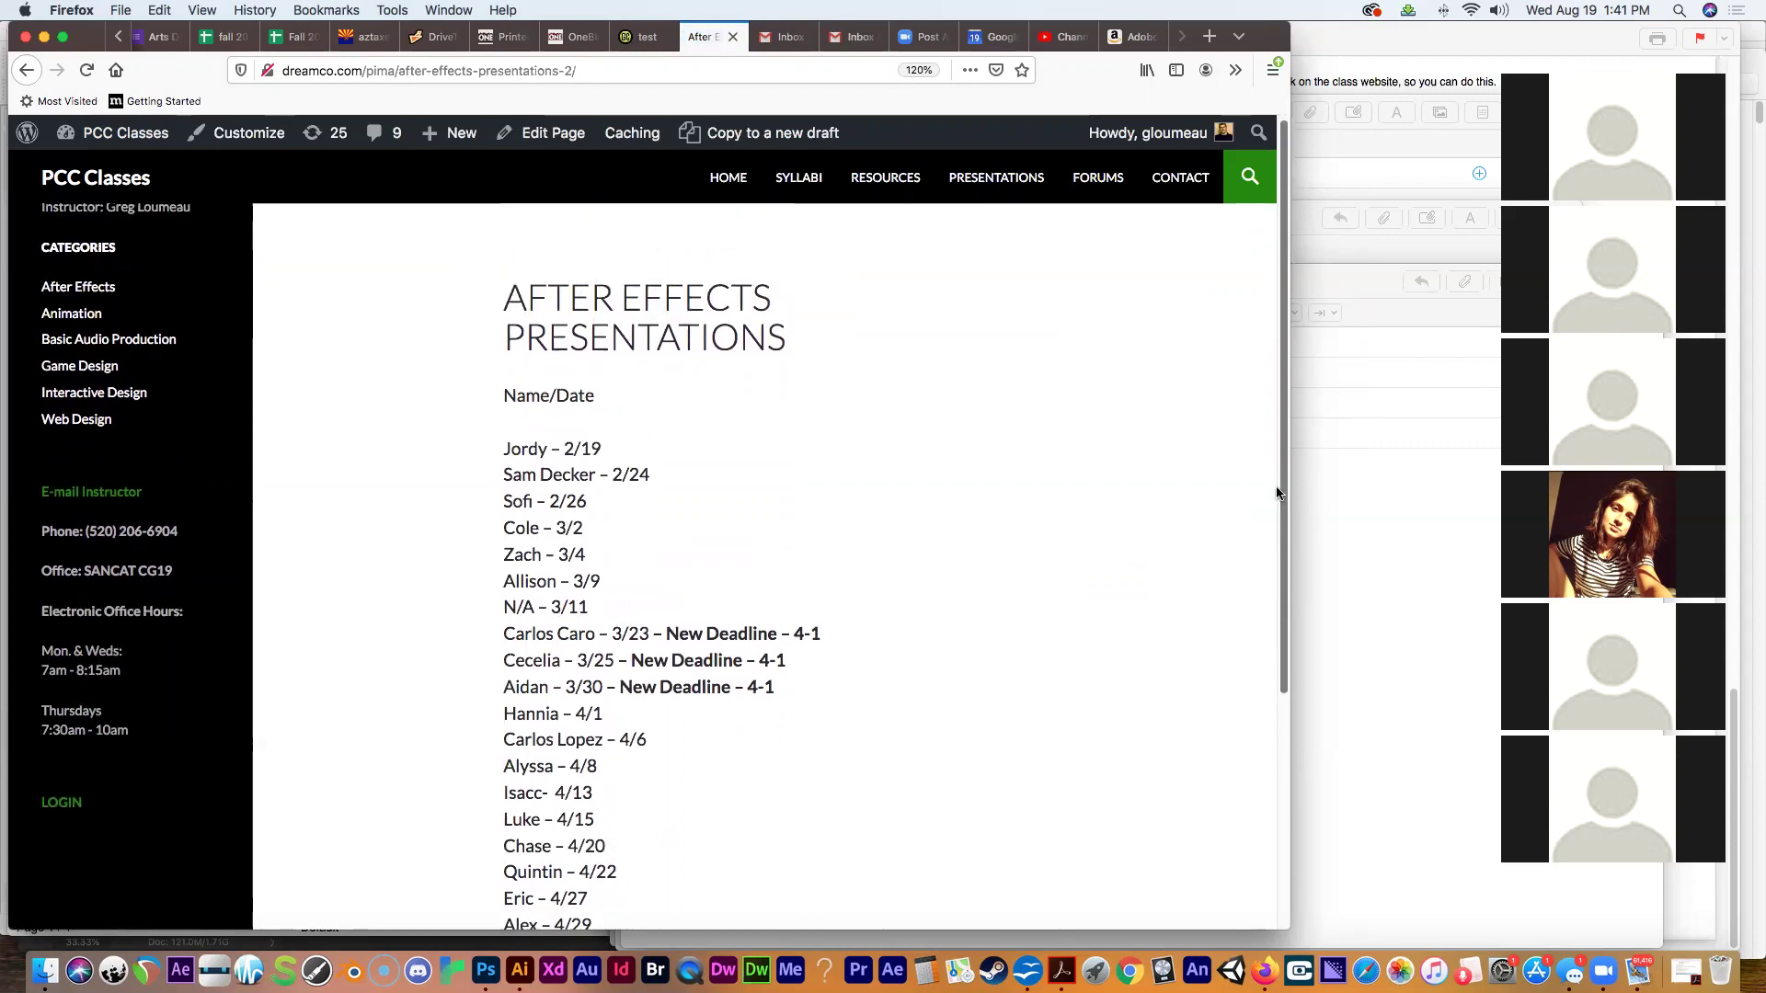
drag(506, 450, 564, 536)
click(581, 596)
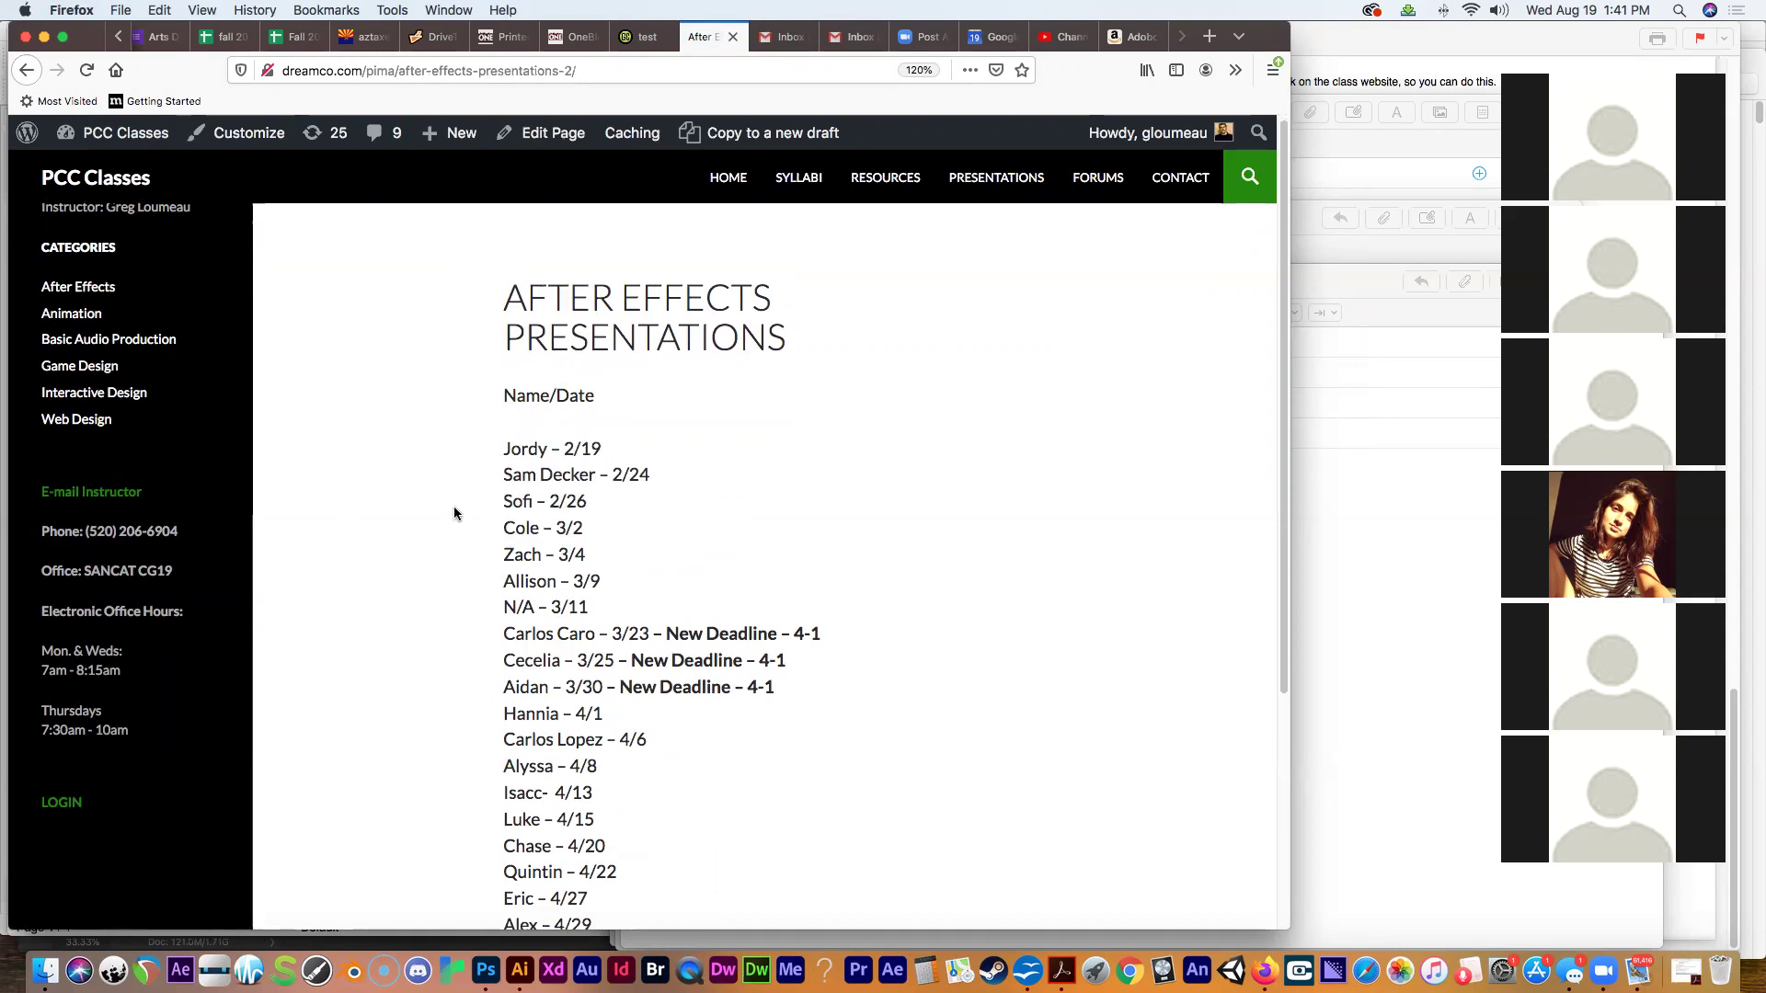
Go back to Presentations and open the After Effects category's Week 1 agenda.
click(25, 71)
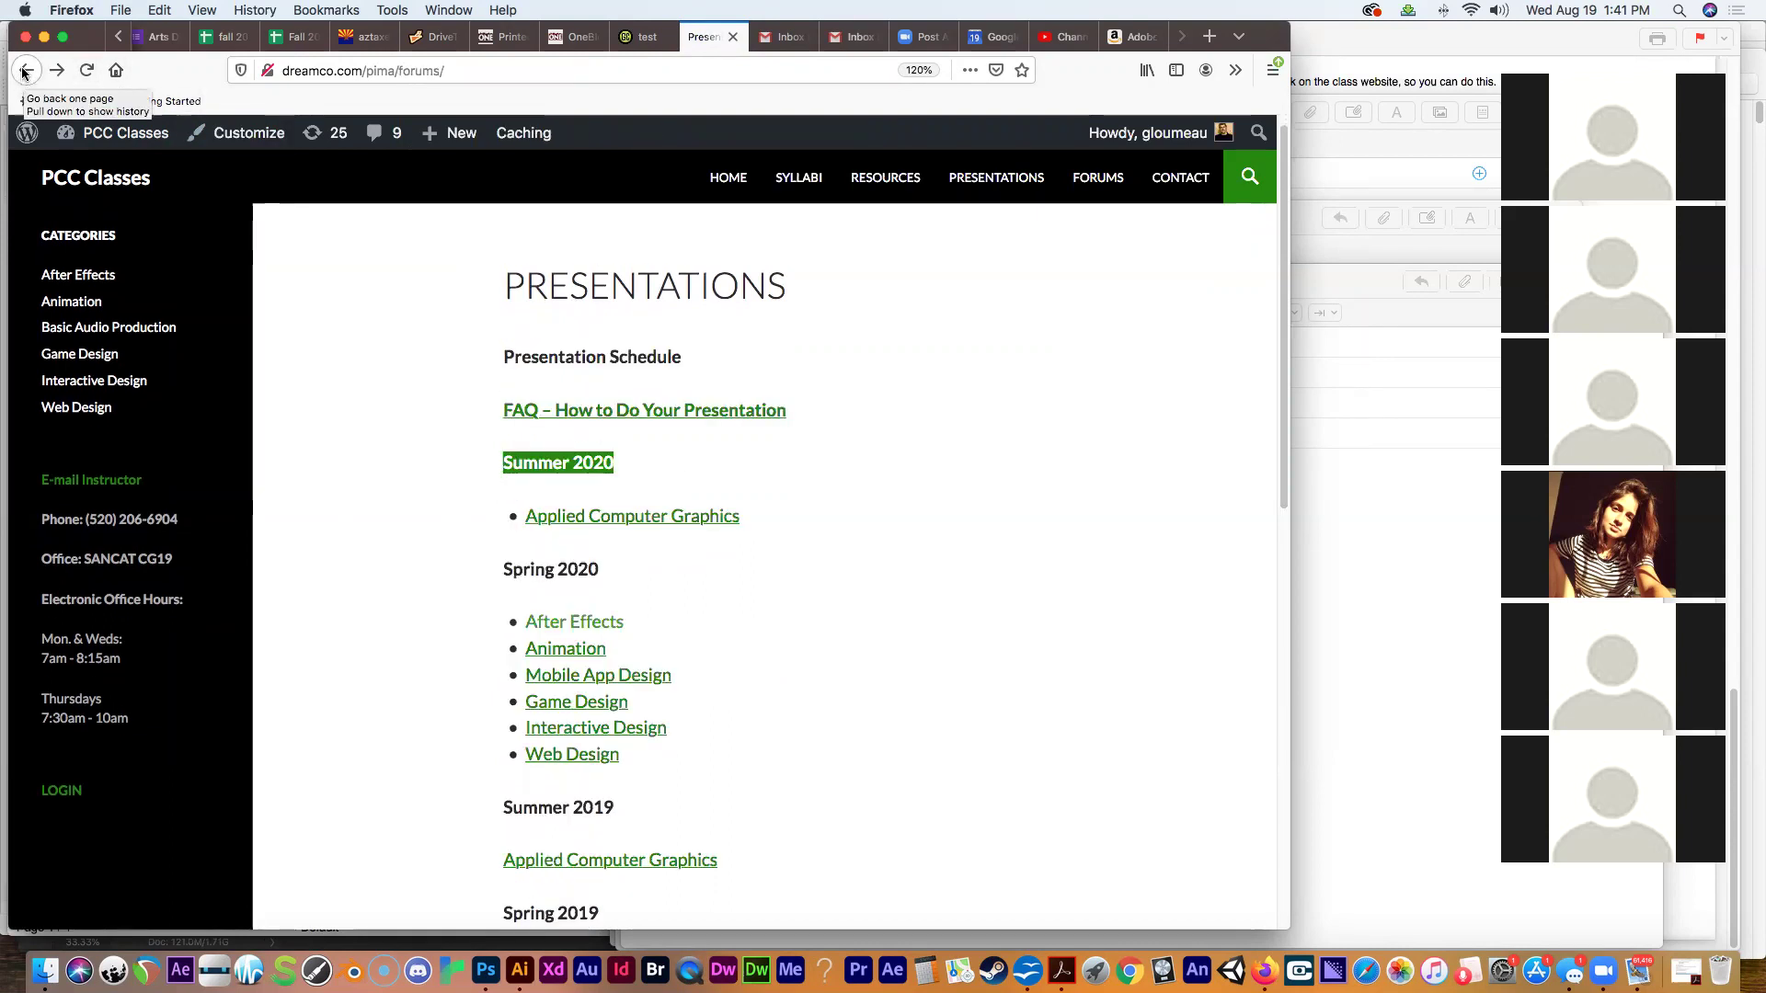
click(83, 274)
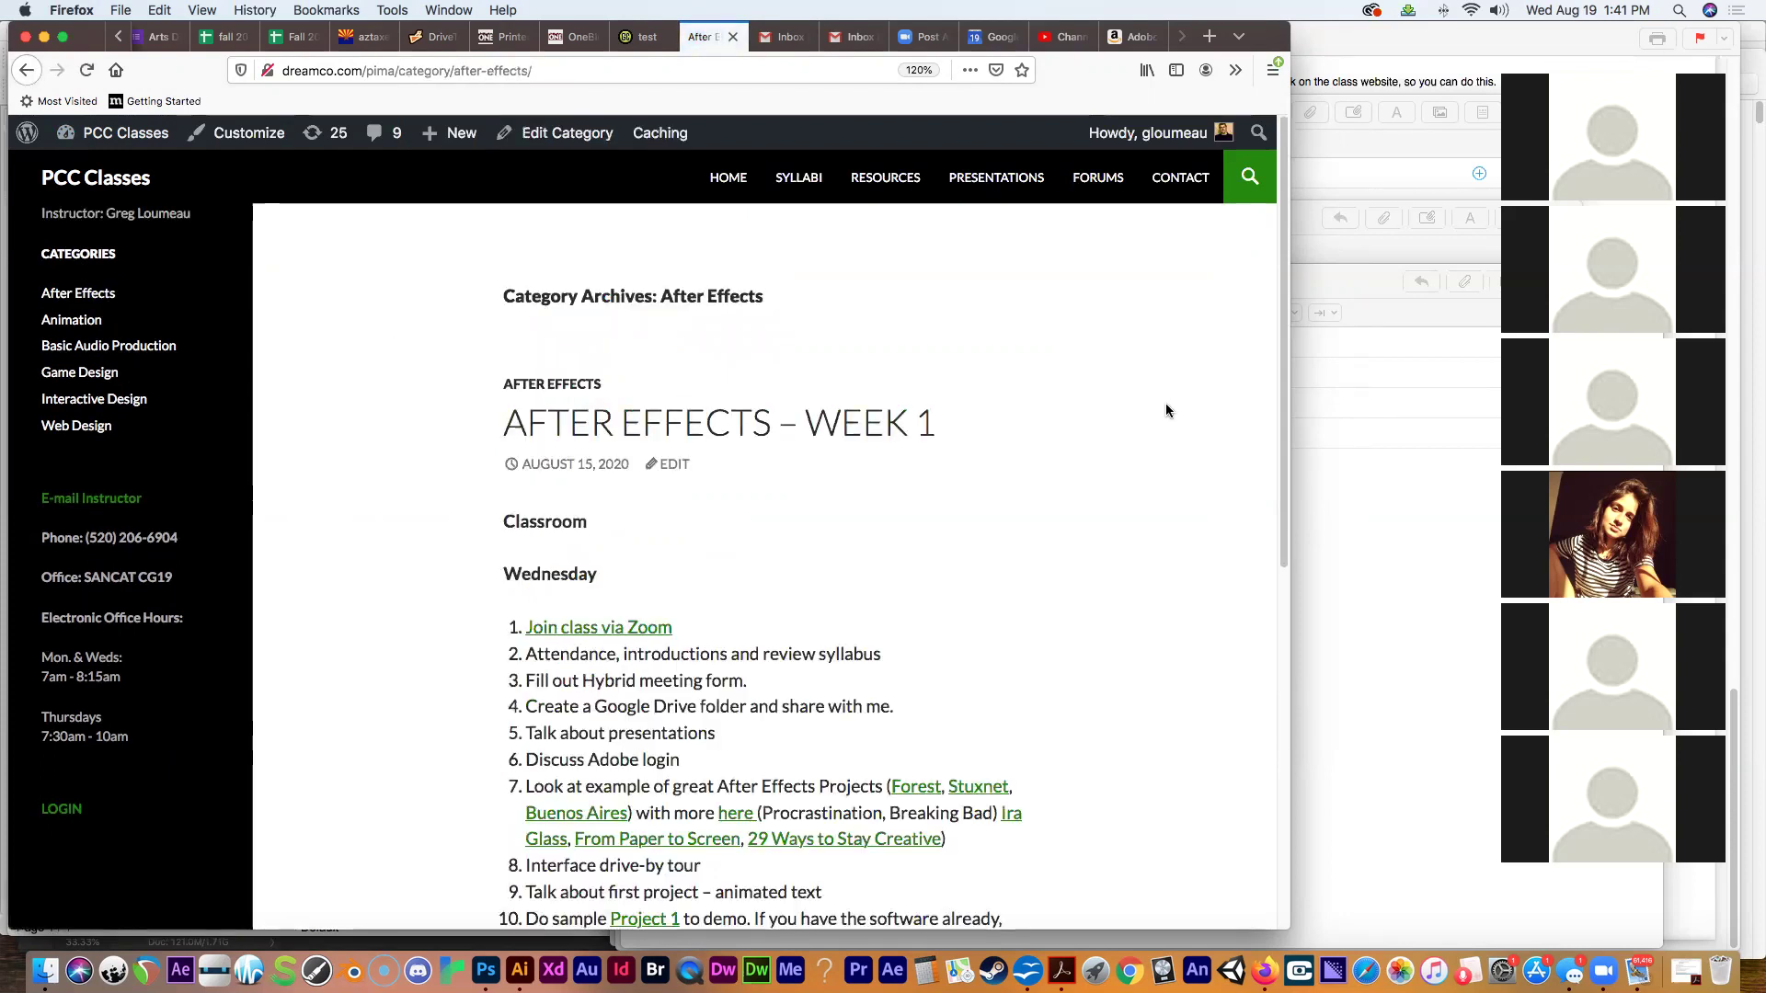
scroll(1269, 313, down, 2)
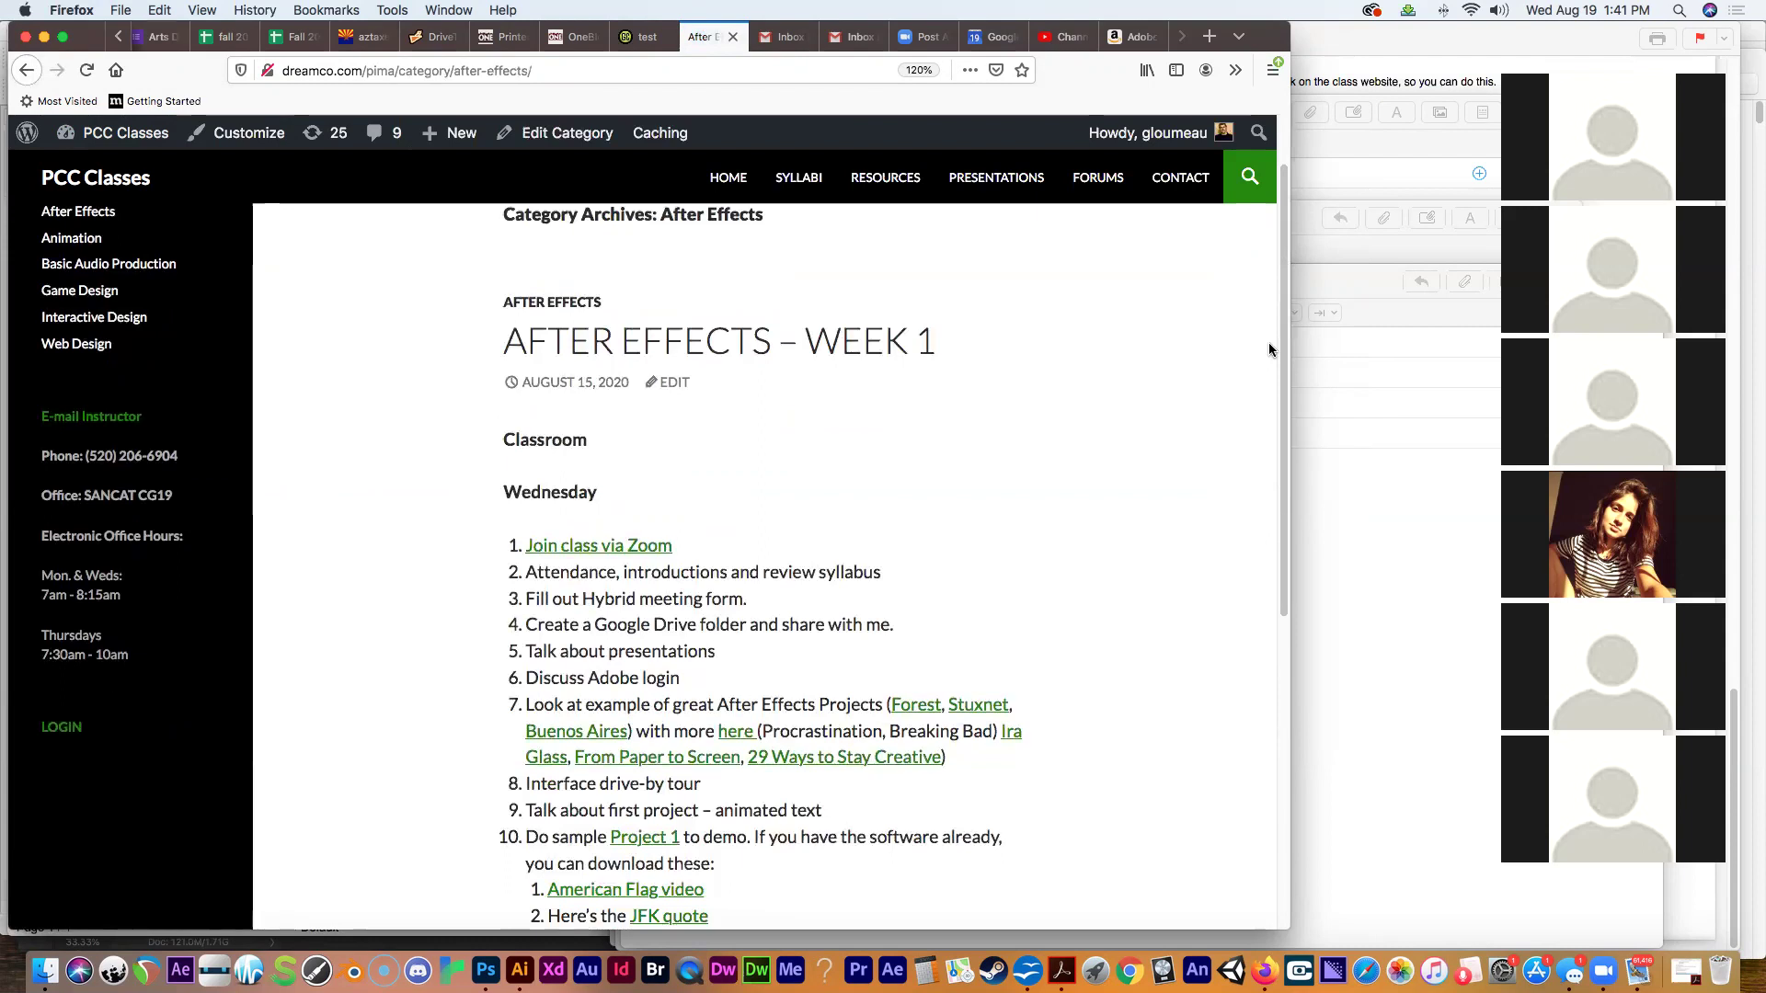
Discard the front Mail compose message without saving, then open and dismiss the Mail menu.
click(1353, 504)
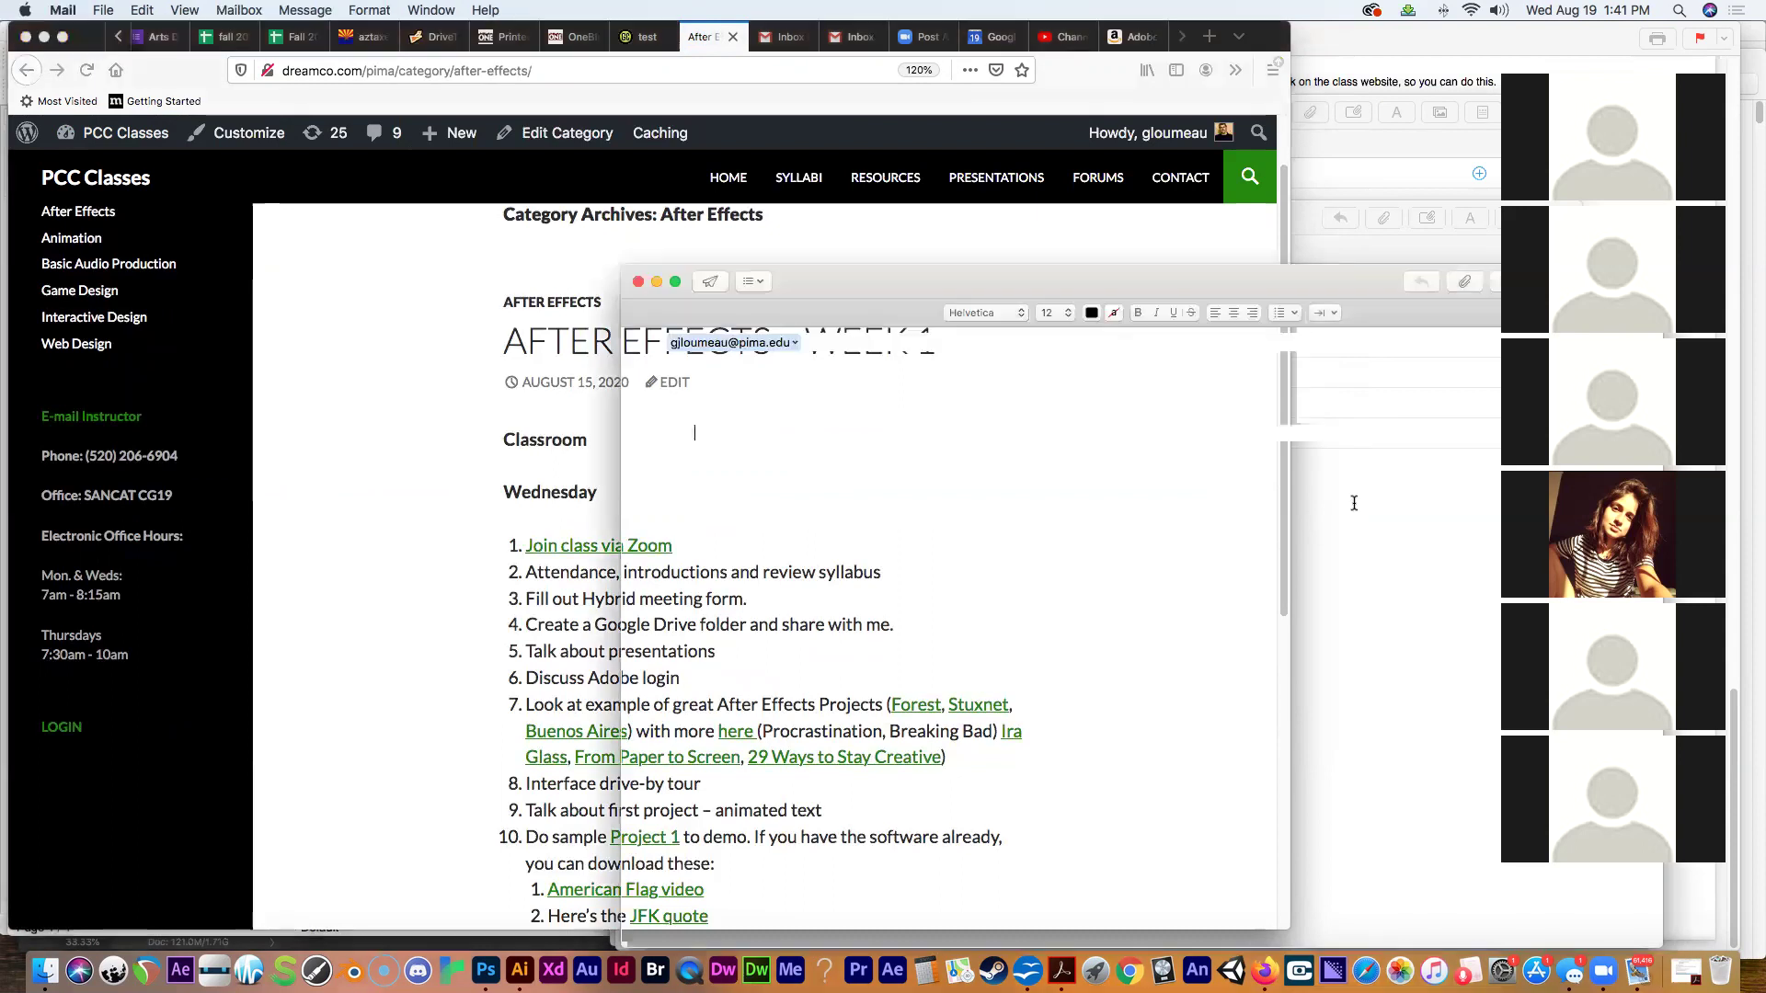
click(639, 282)
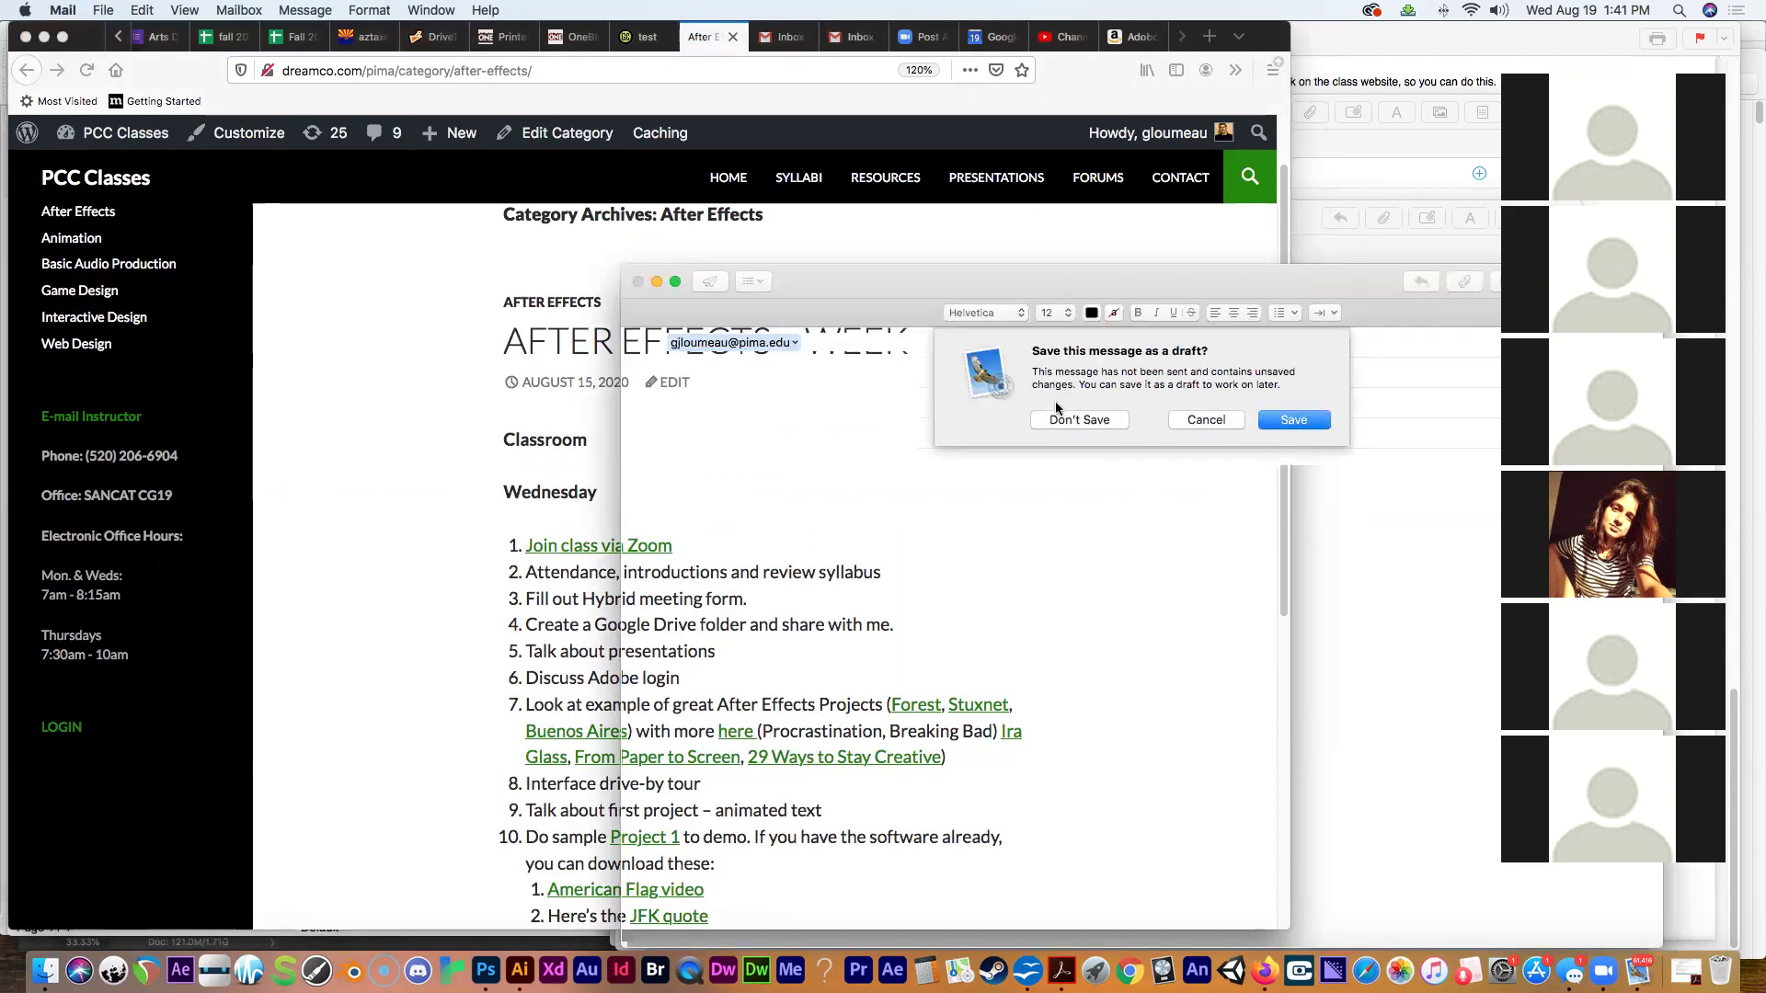
click(1067, 419)
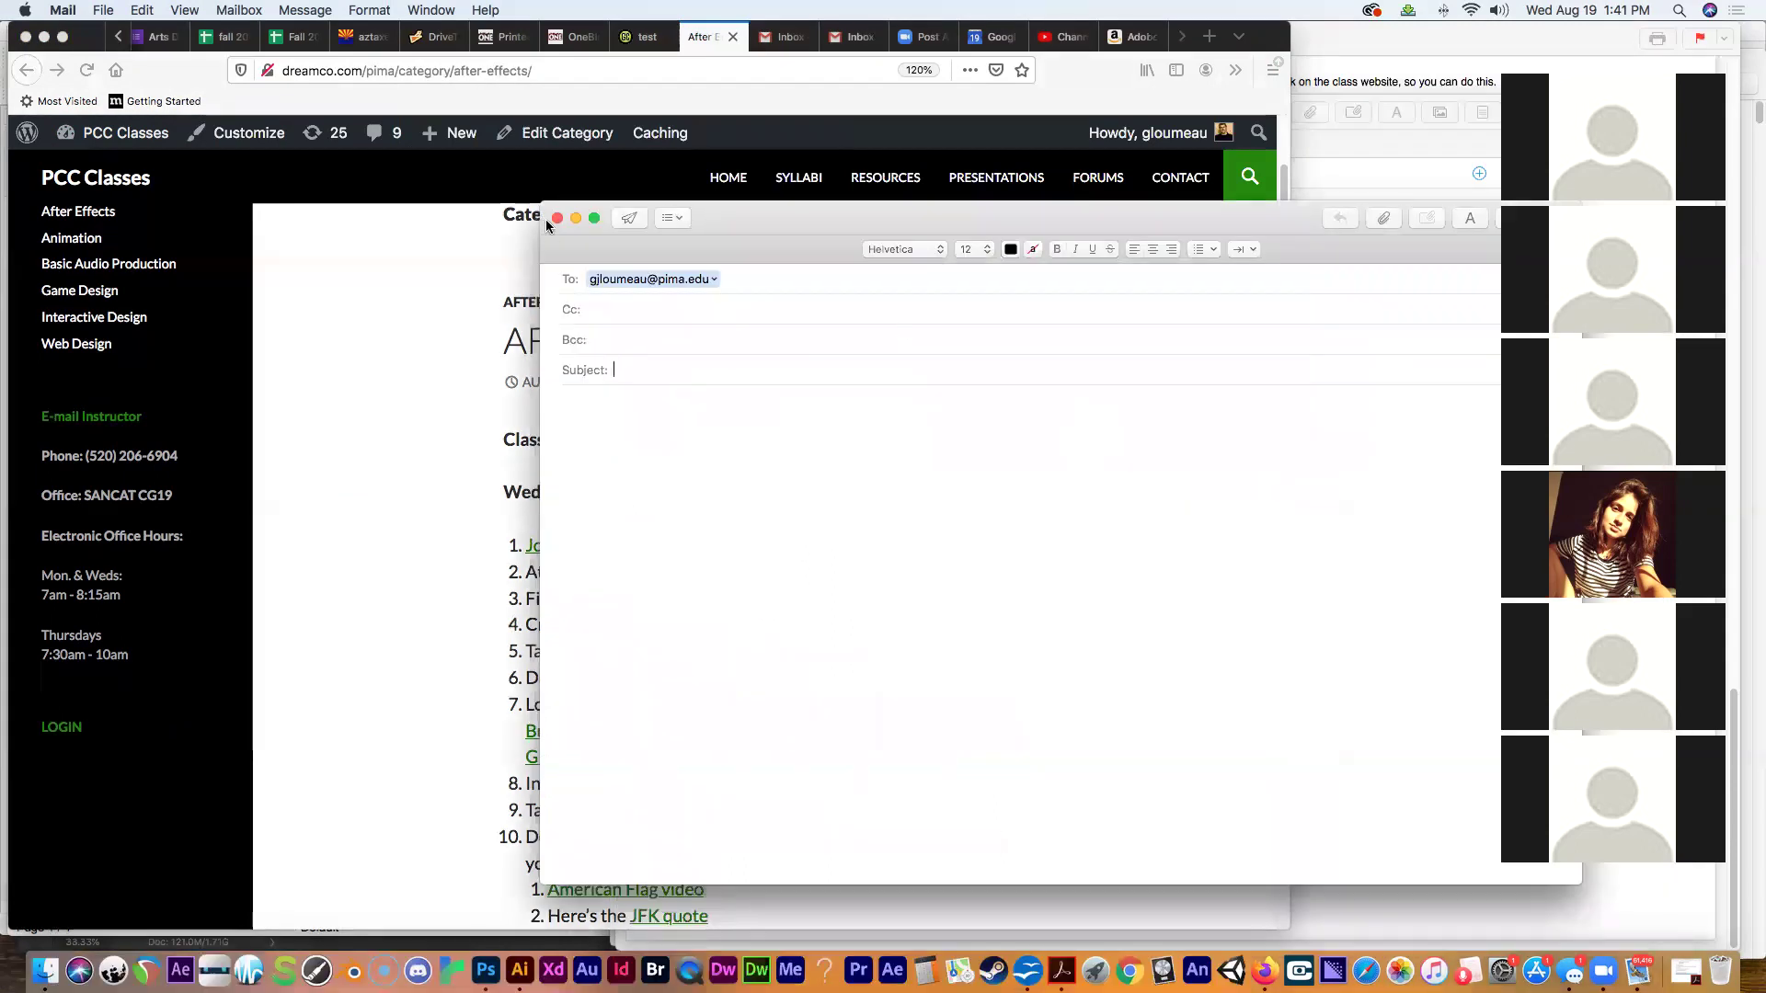
click(55, 10)
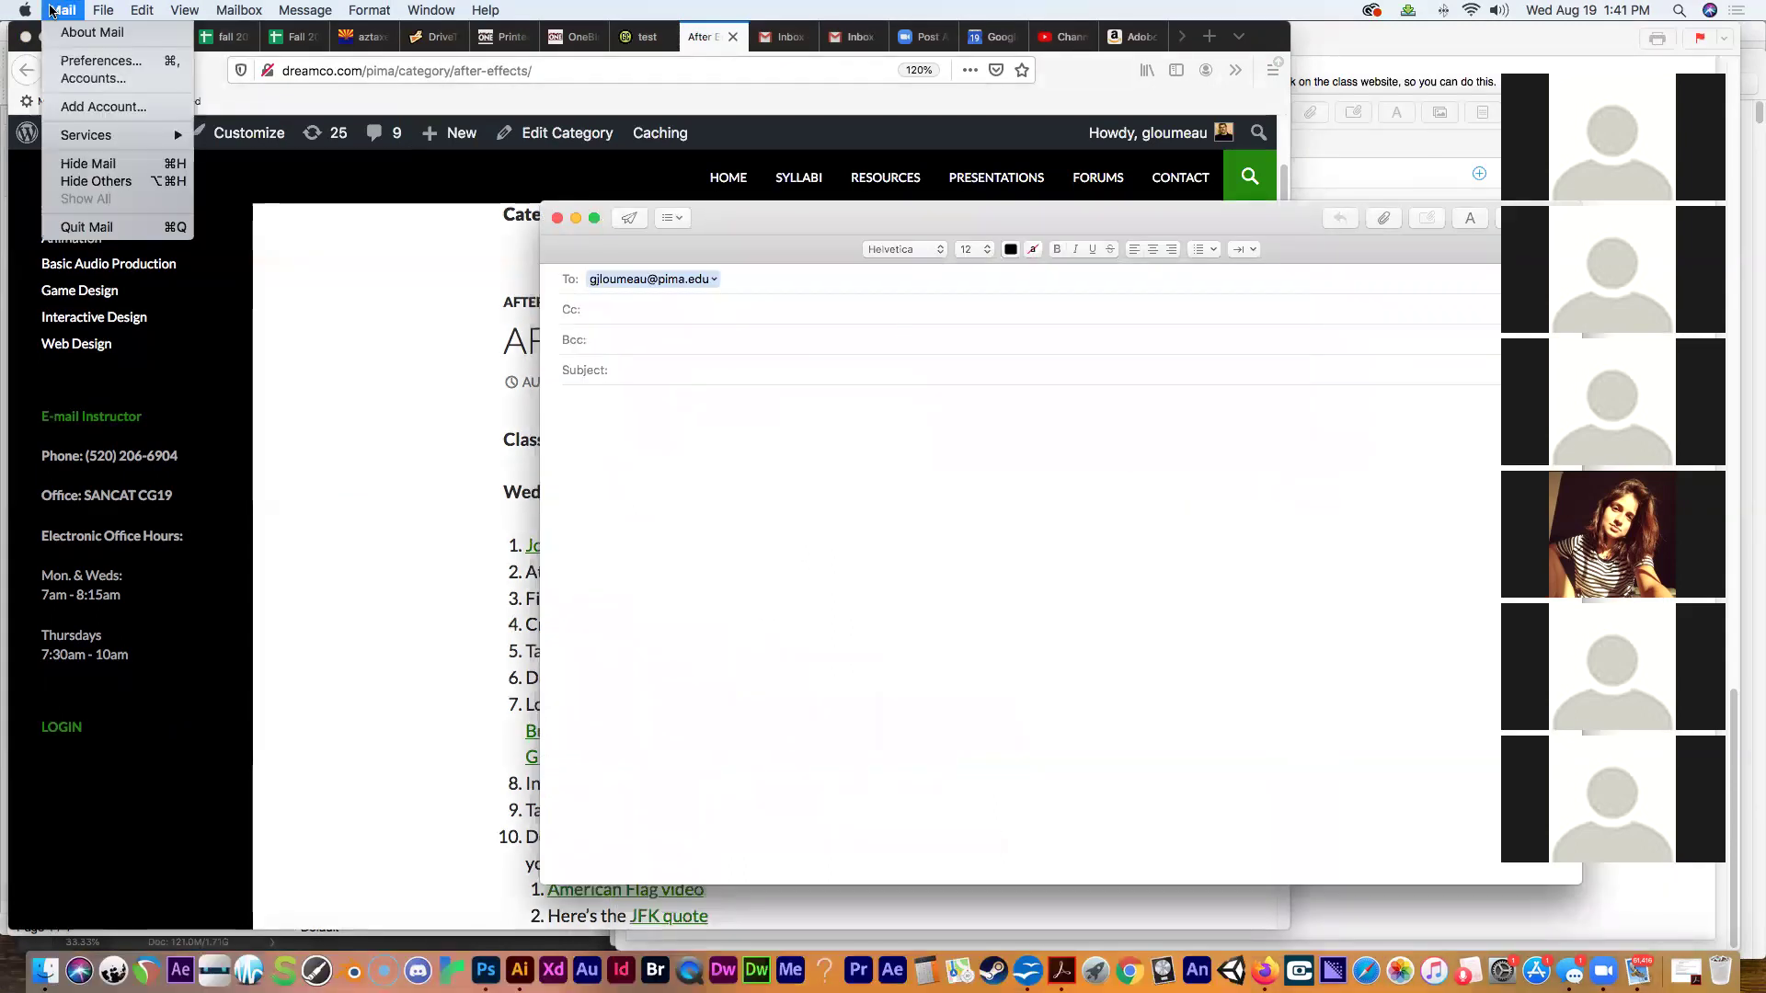
click(112, 230)
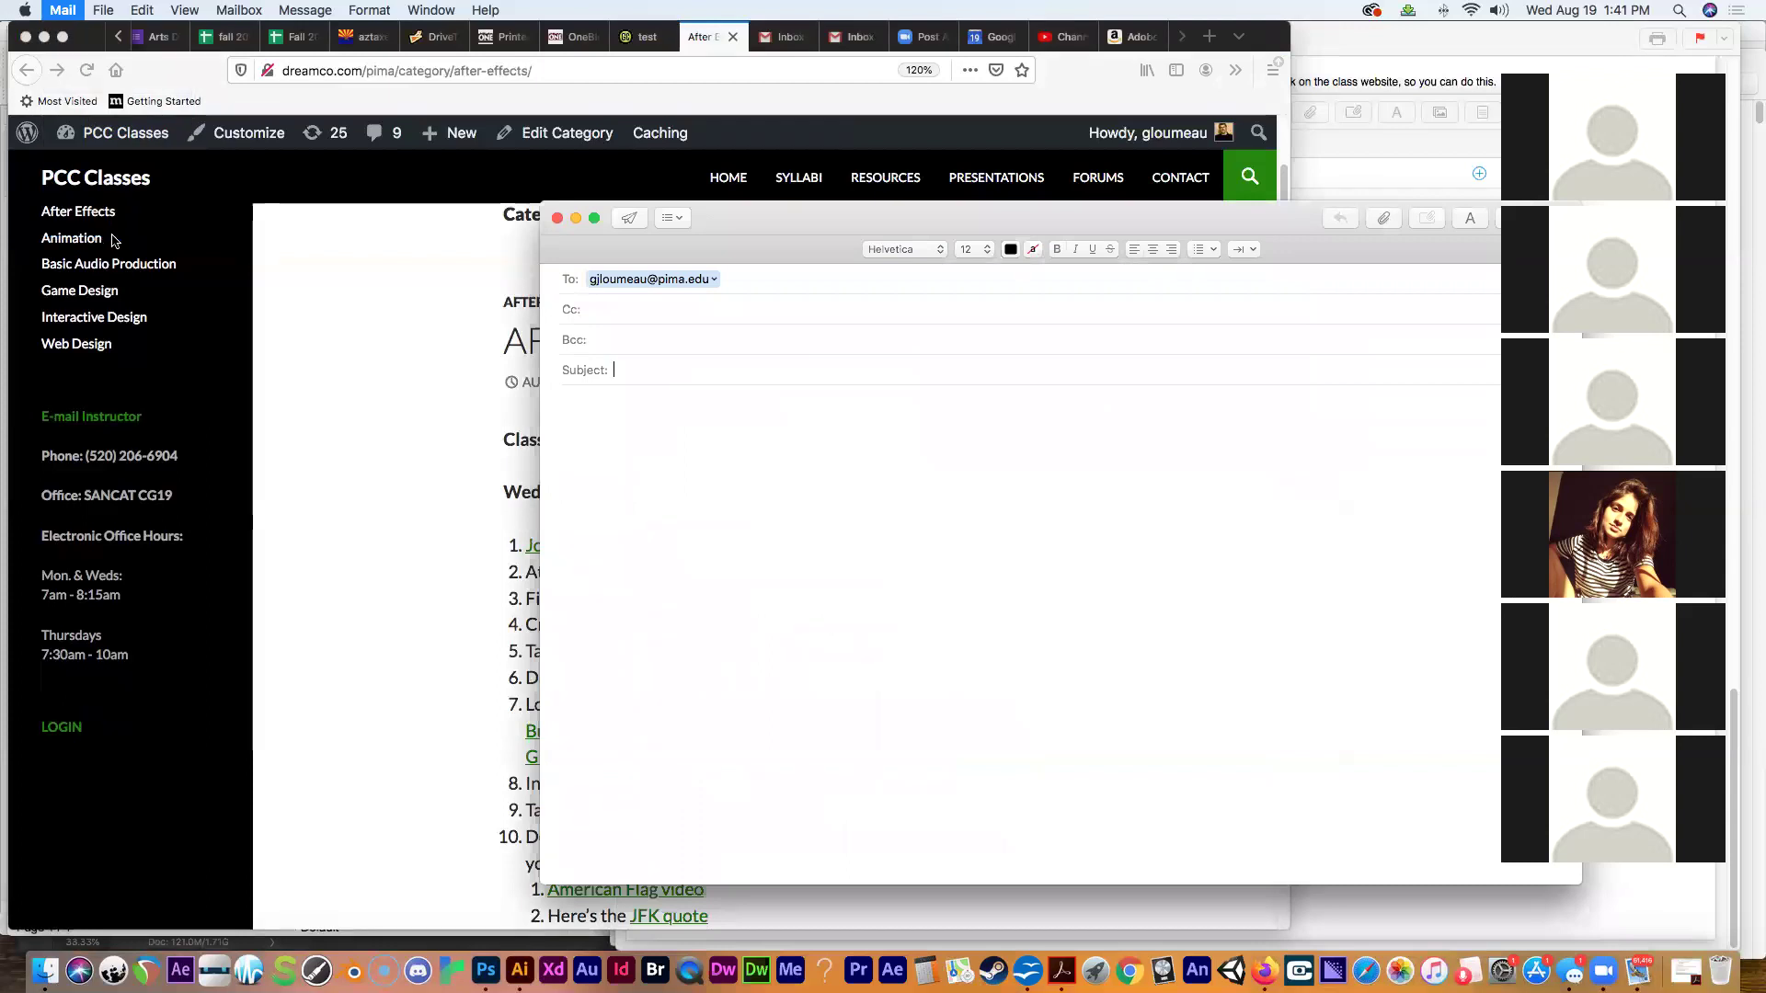
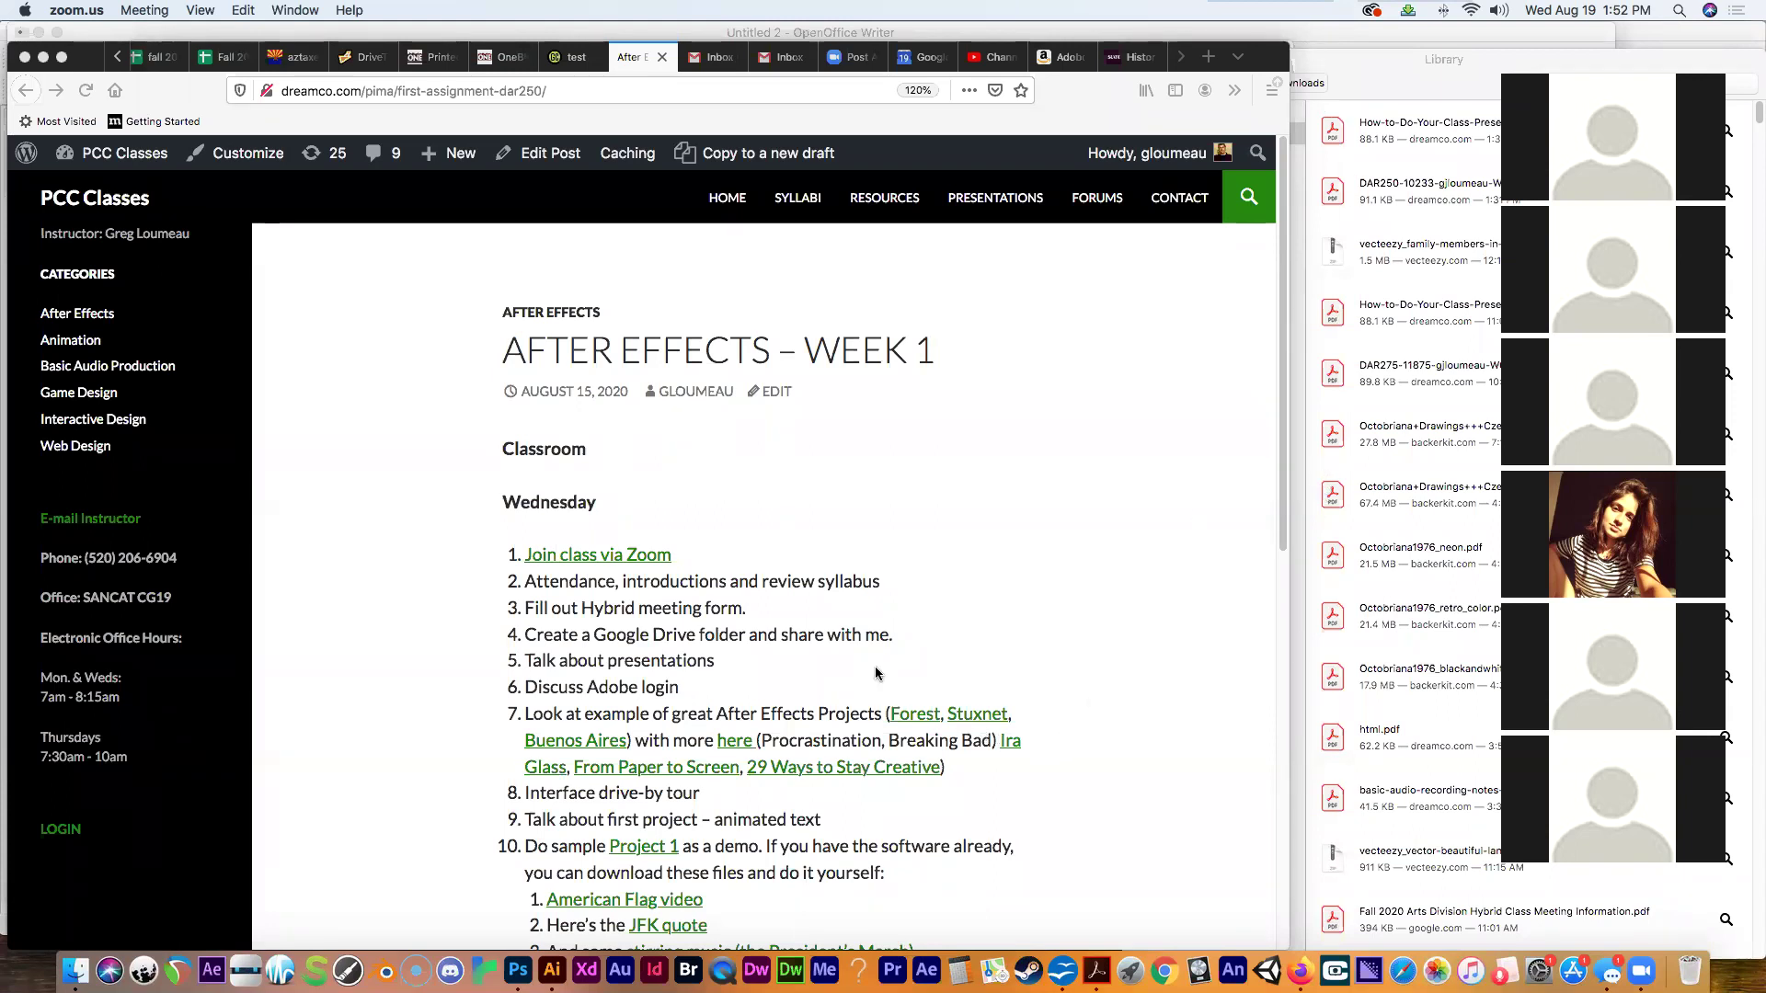
Narrow the Firefox window so the downloads list shows beside it, and open a new blank tab.
click(366, 250)
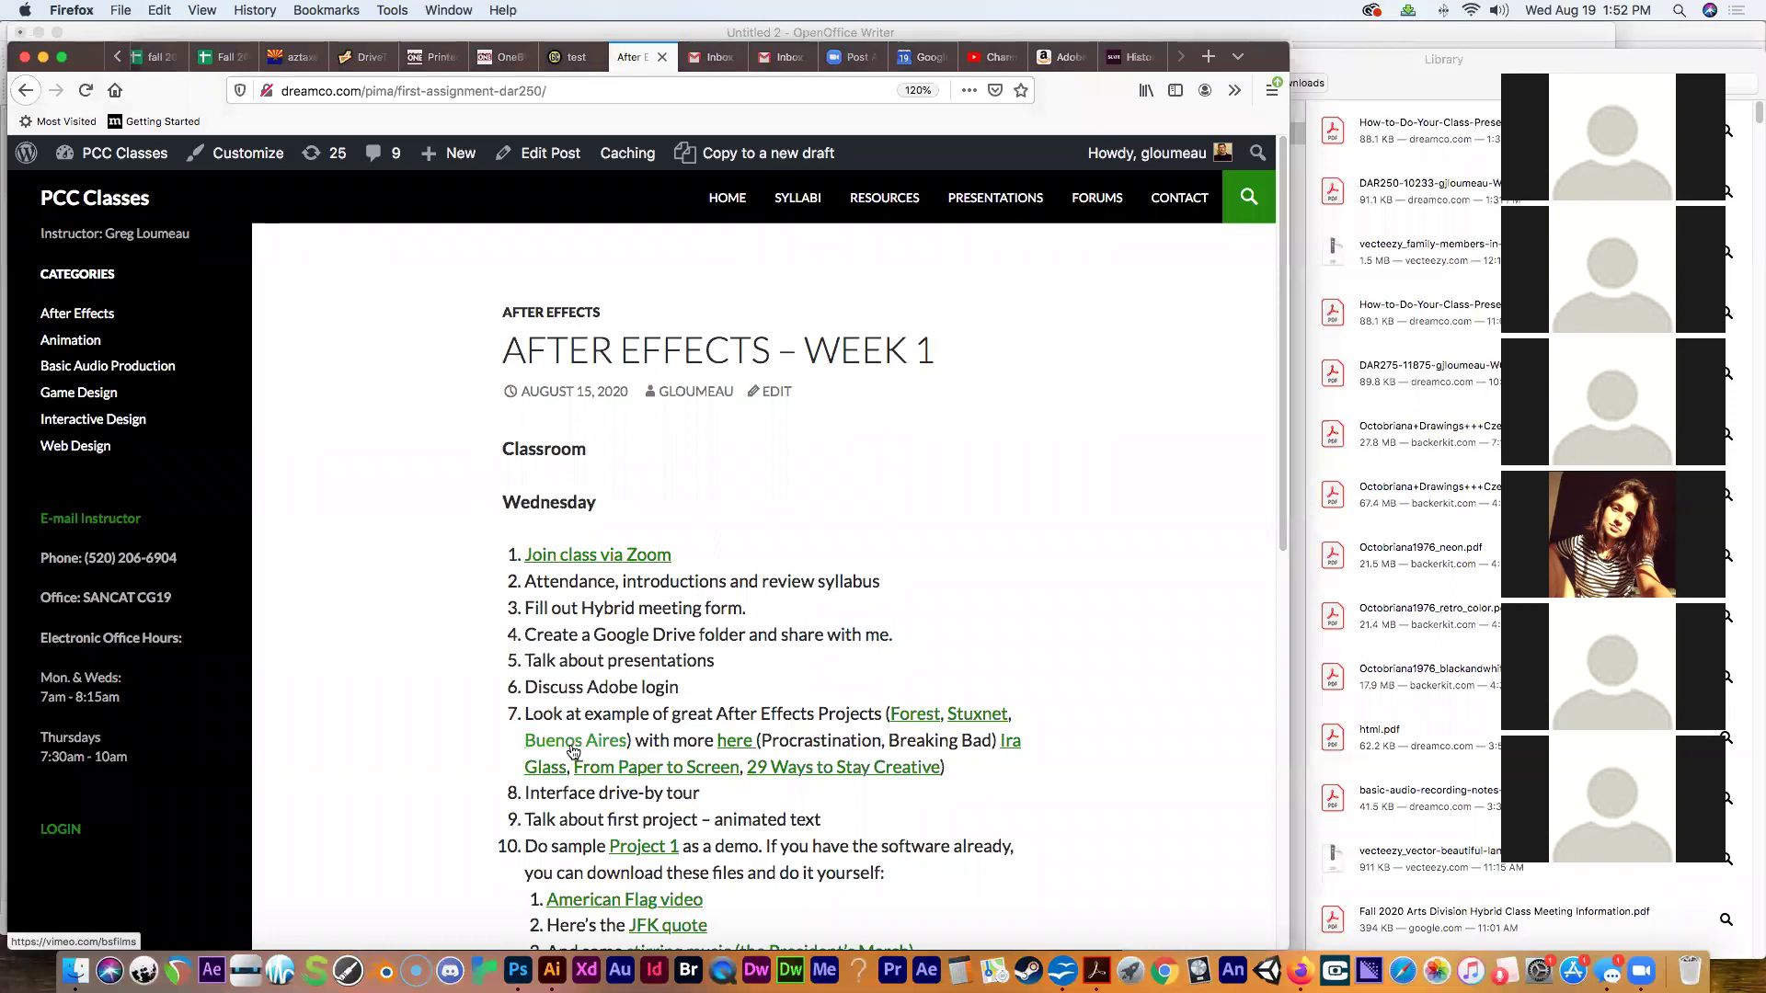
drag(1286, 899, 1134, 882)
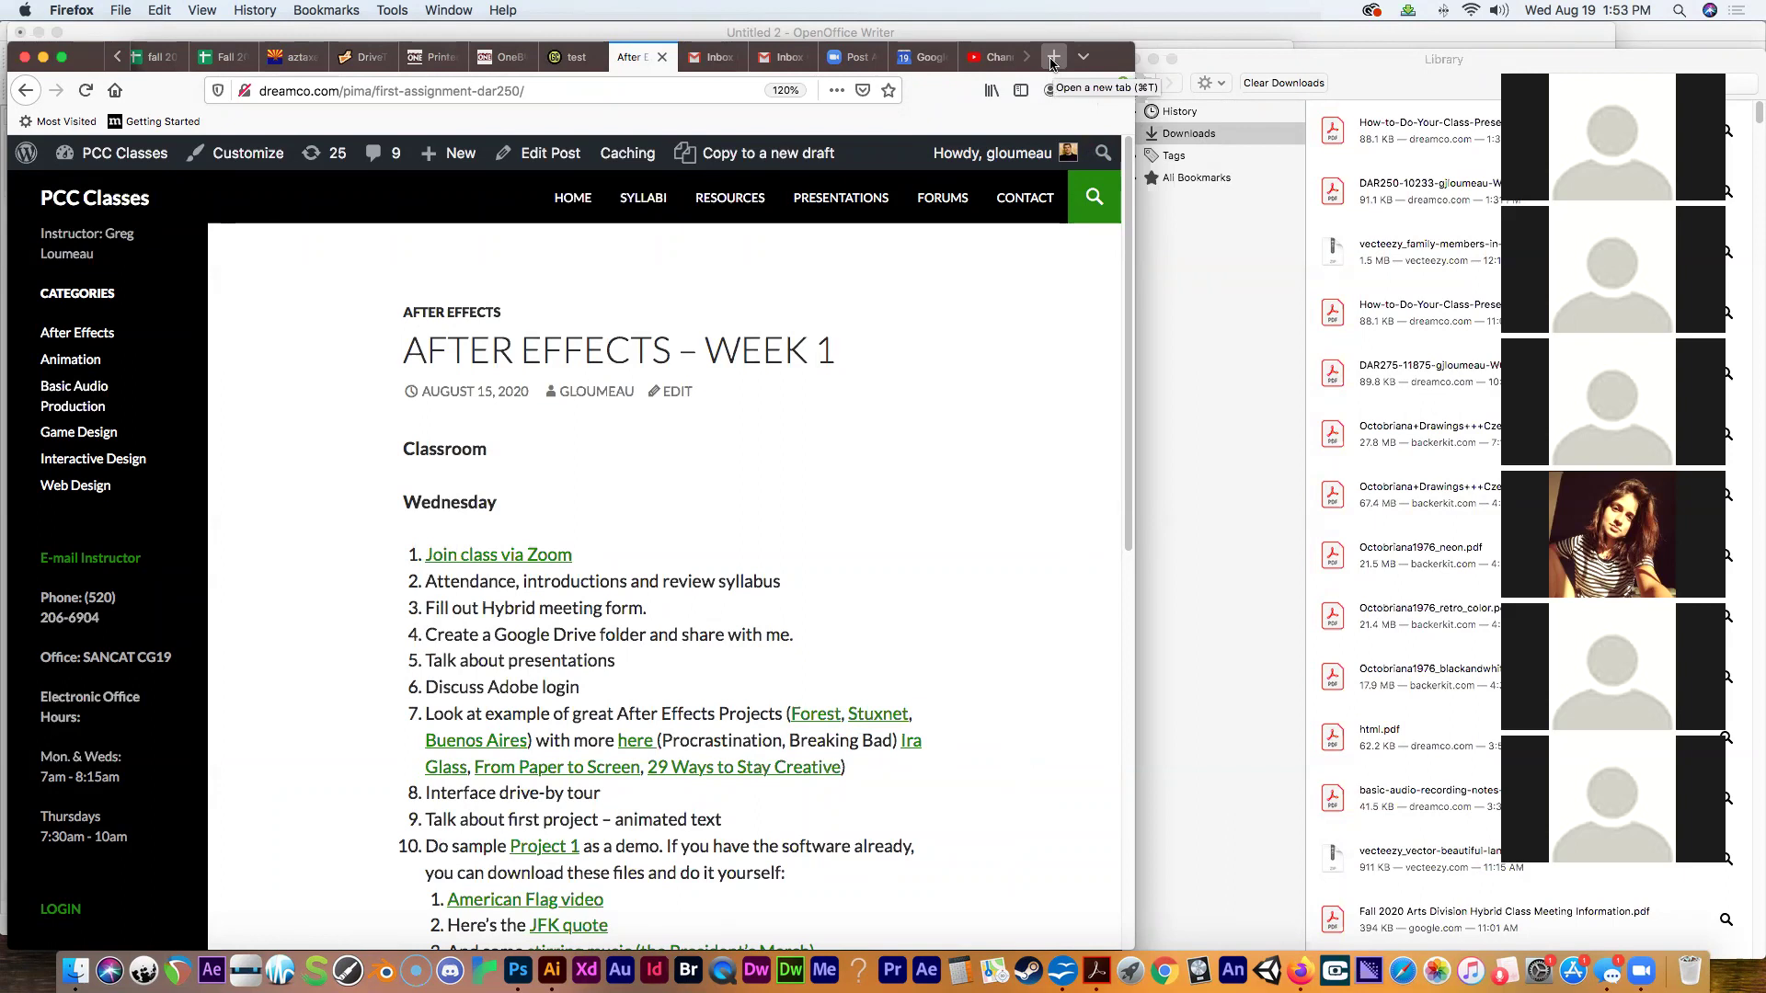
drag(1126, 265, 1127, 242)
click(1054, 58)
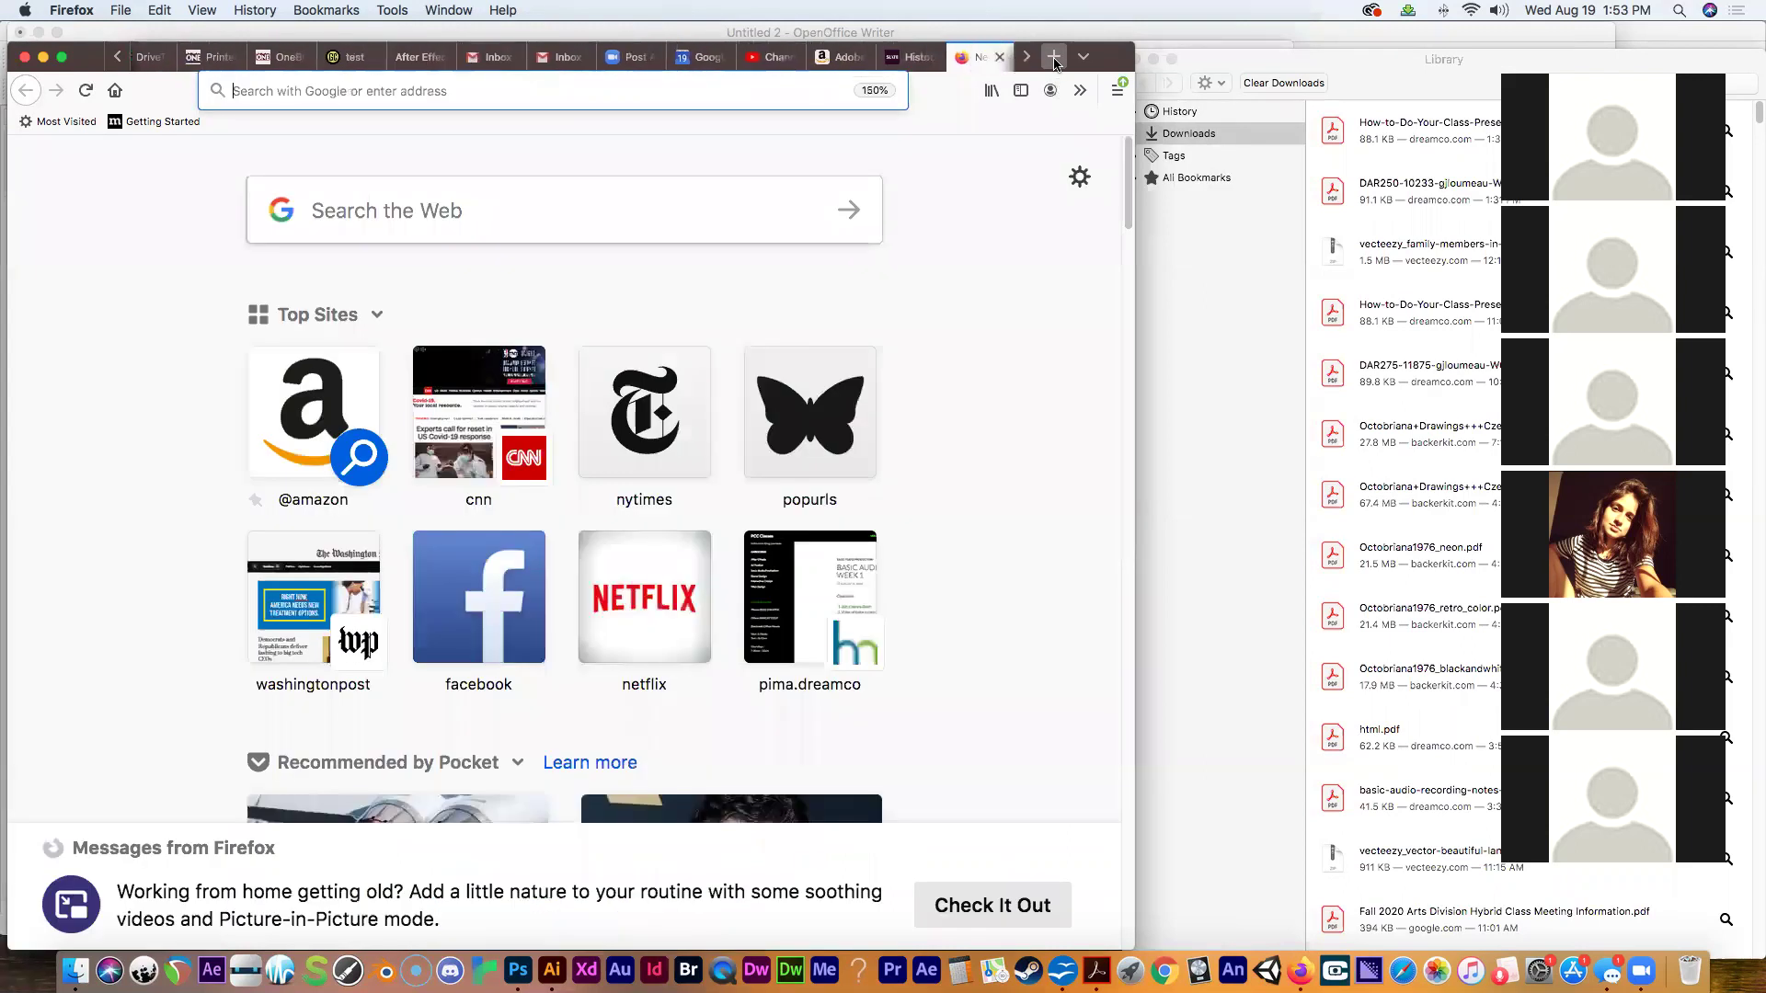
Load adobe.com and go through Sign In to the Create an account form.
click(364, 89)
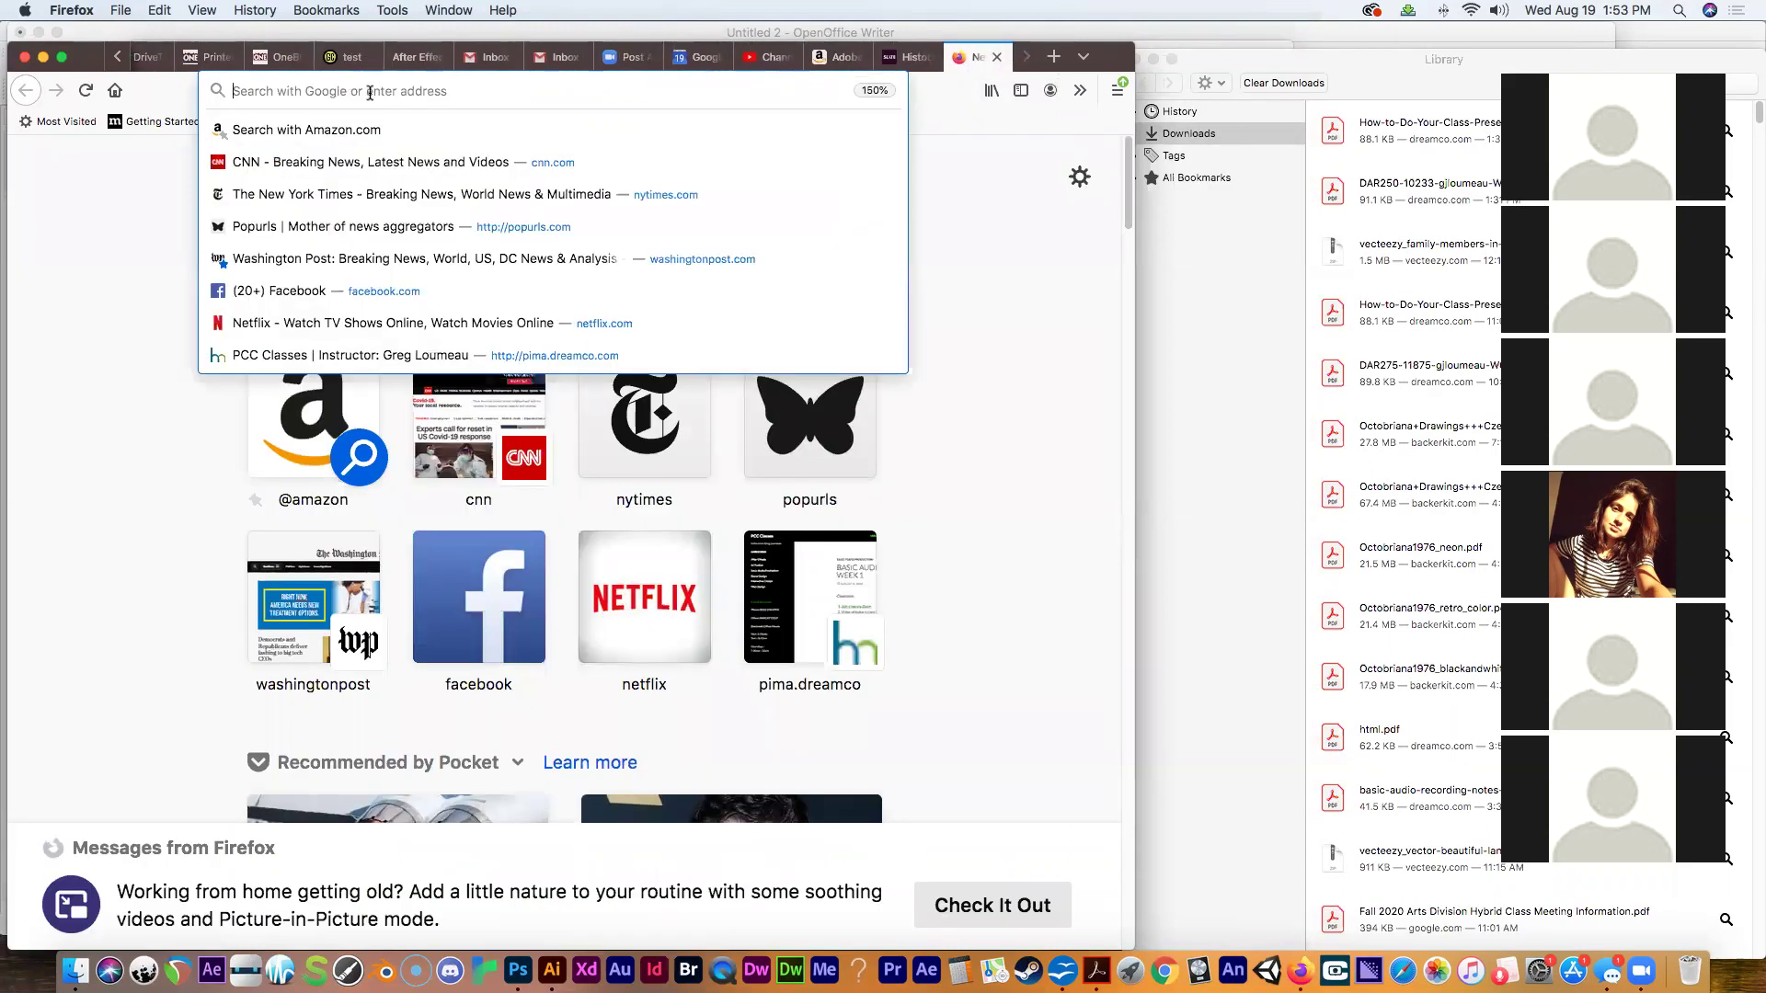
text(adobe.com)
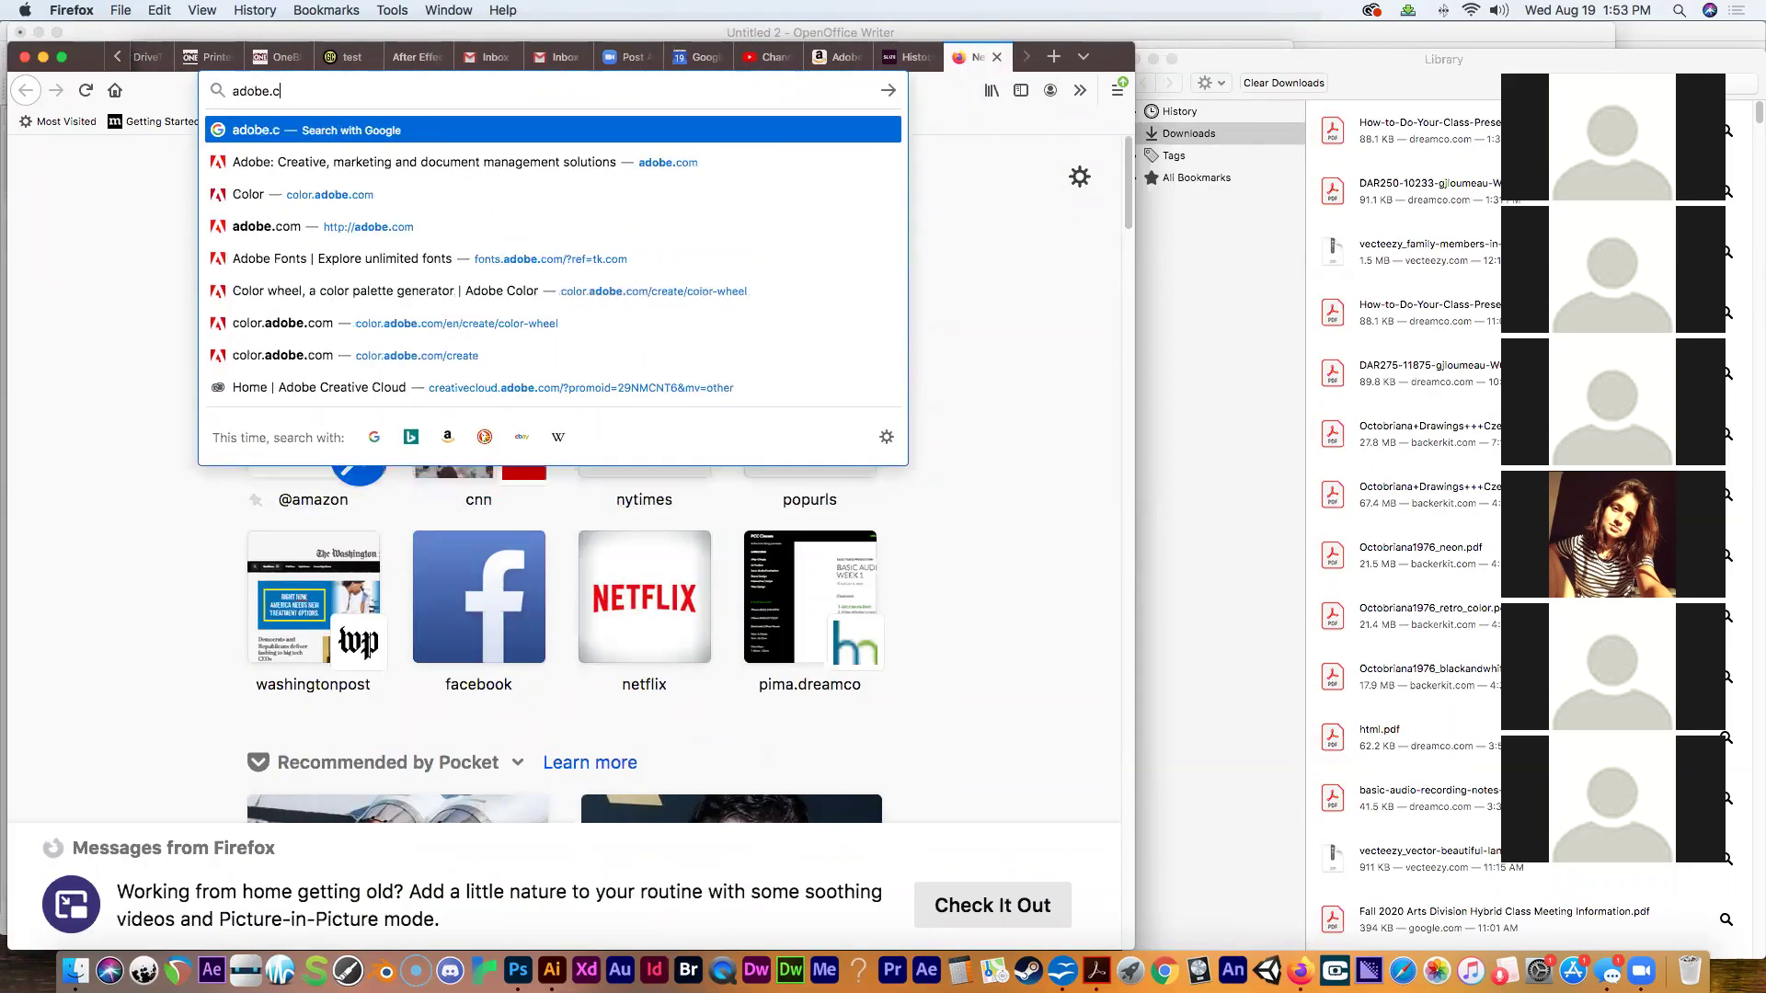
key(Return)
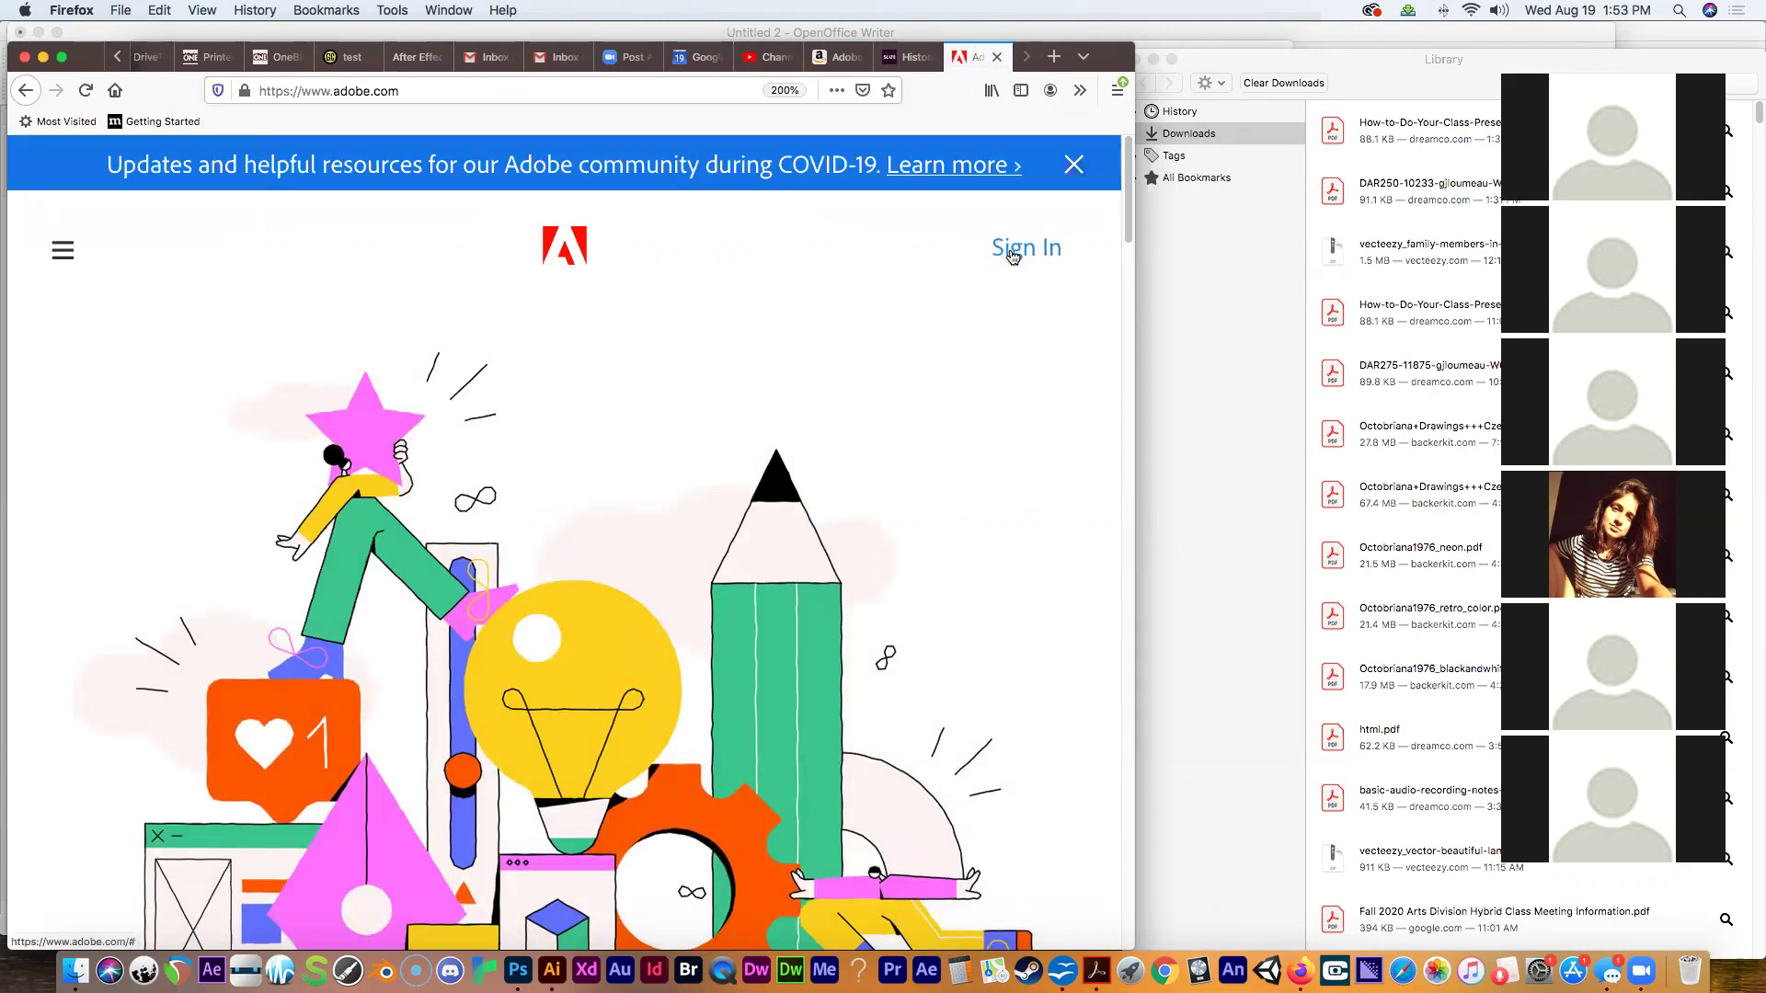
click(1013, 250)
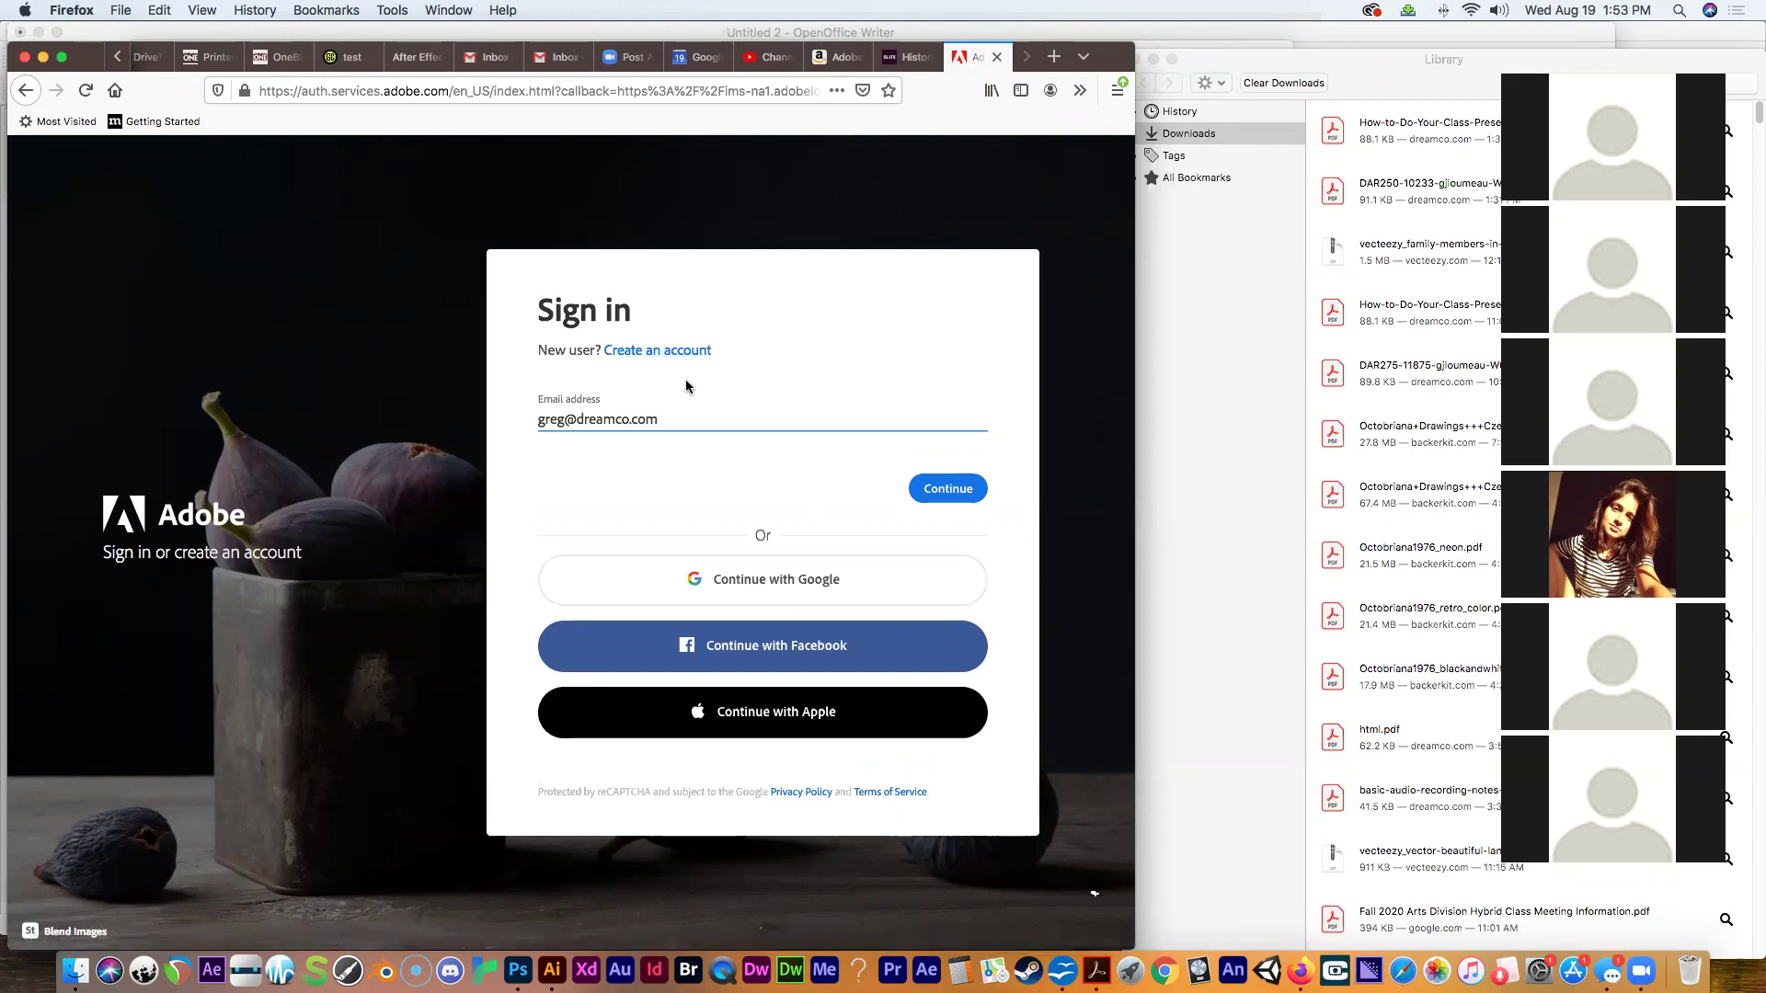
click(629, 358)
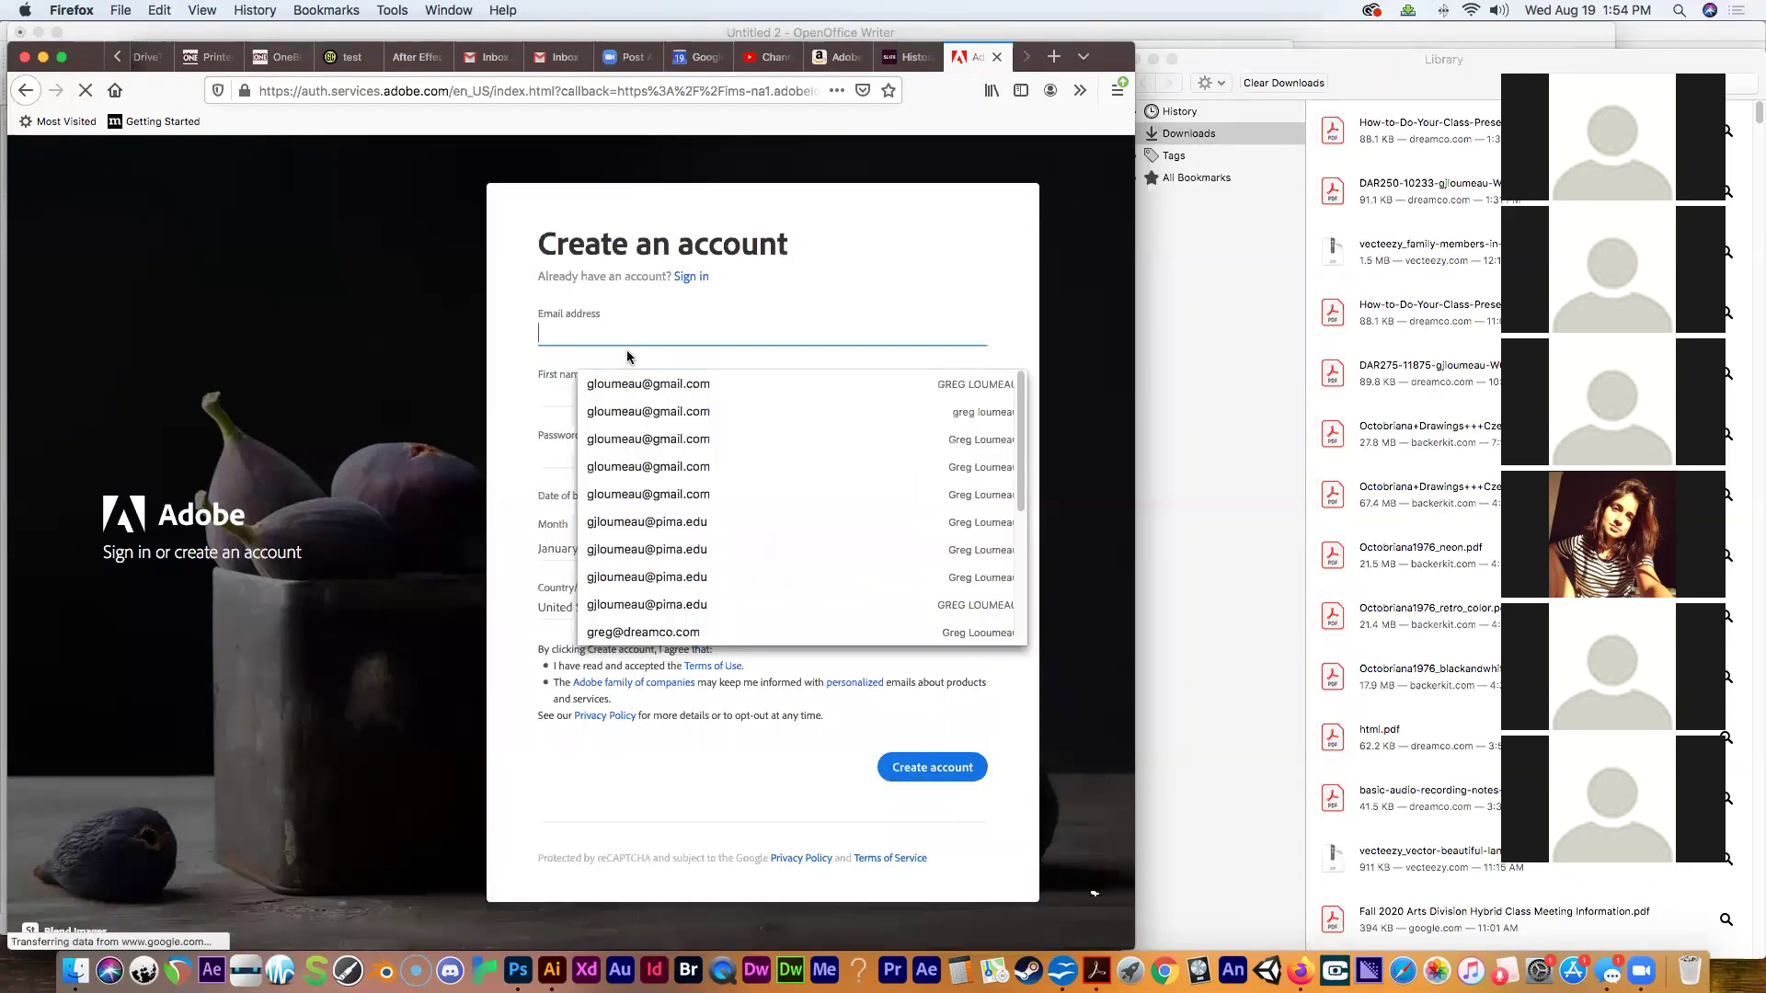
Autofill the first and last name from a saved entry, then select the email text to replace it.
click(1081, 363)
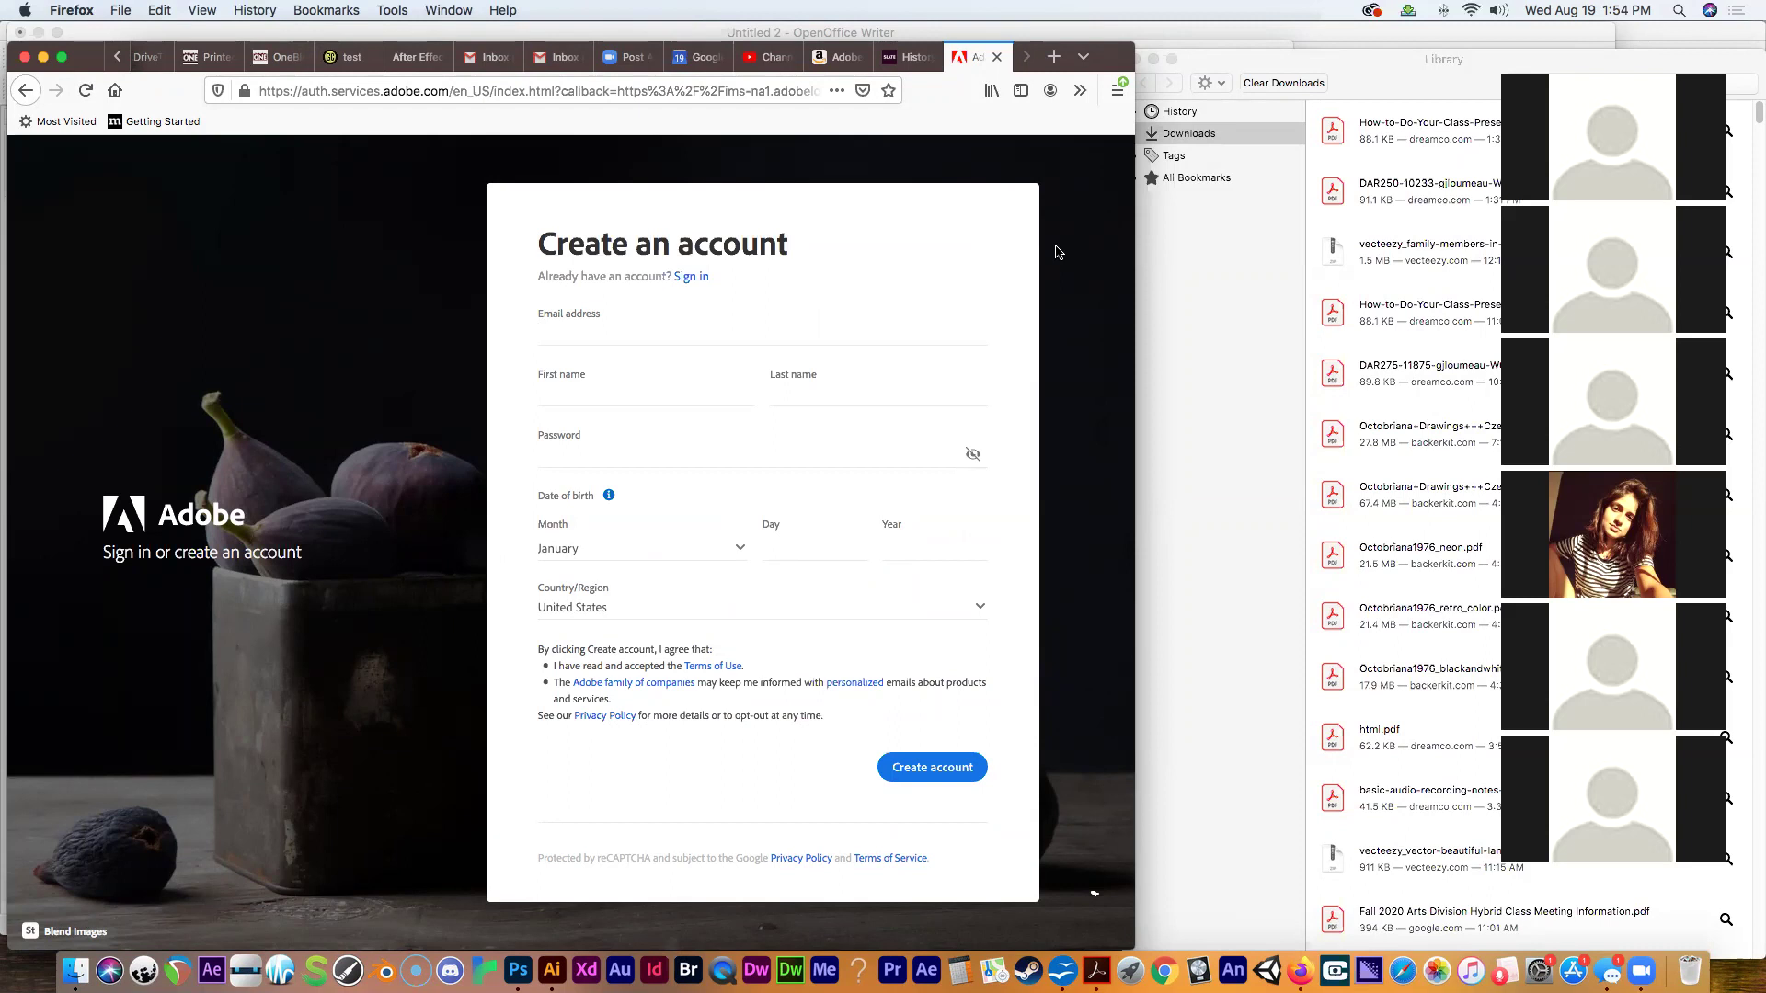
click(635, 335)
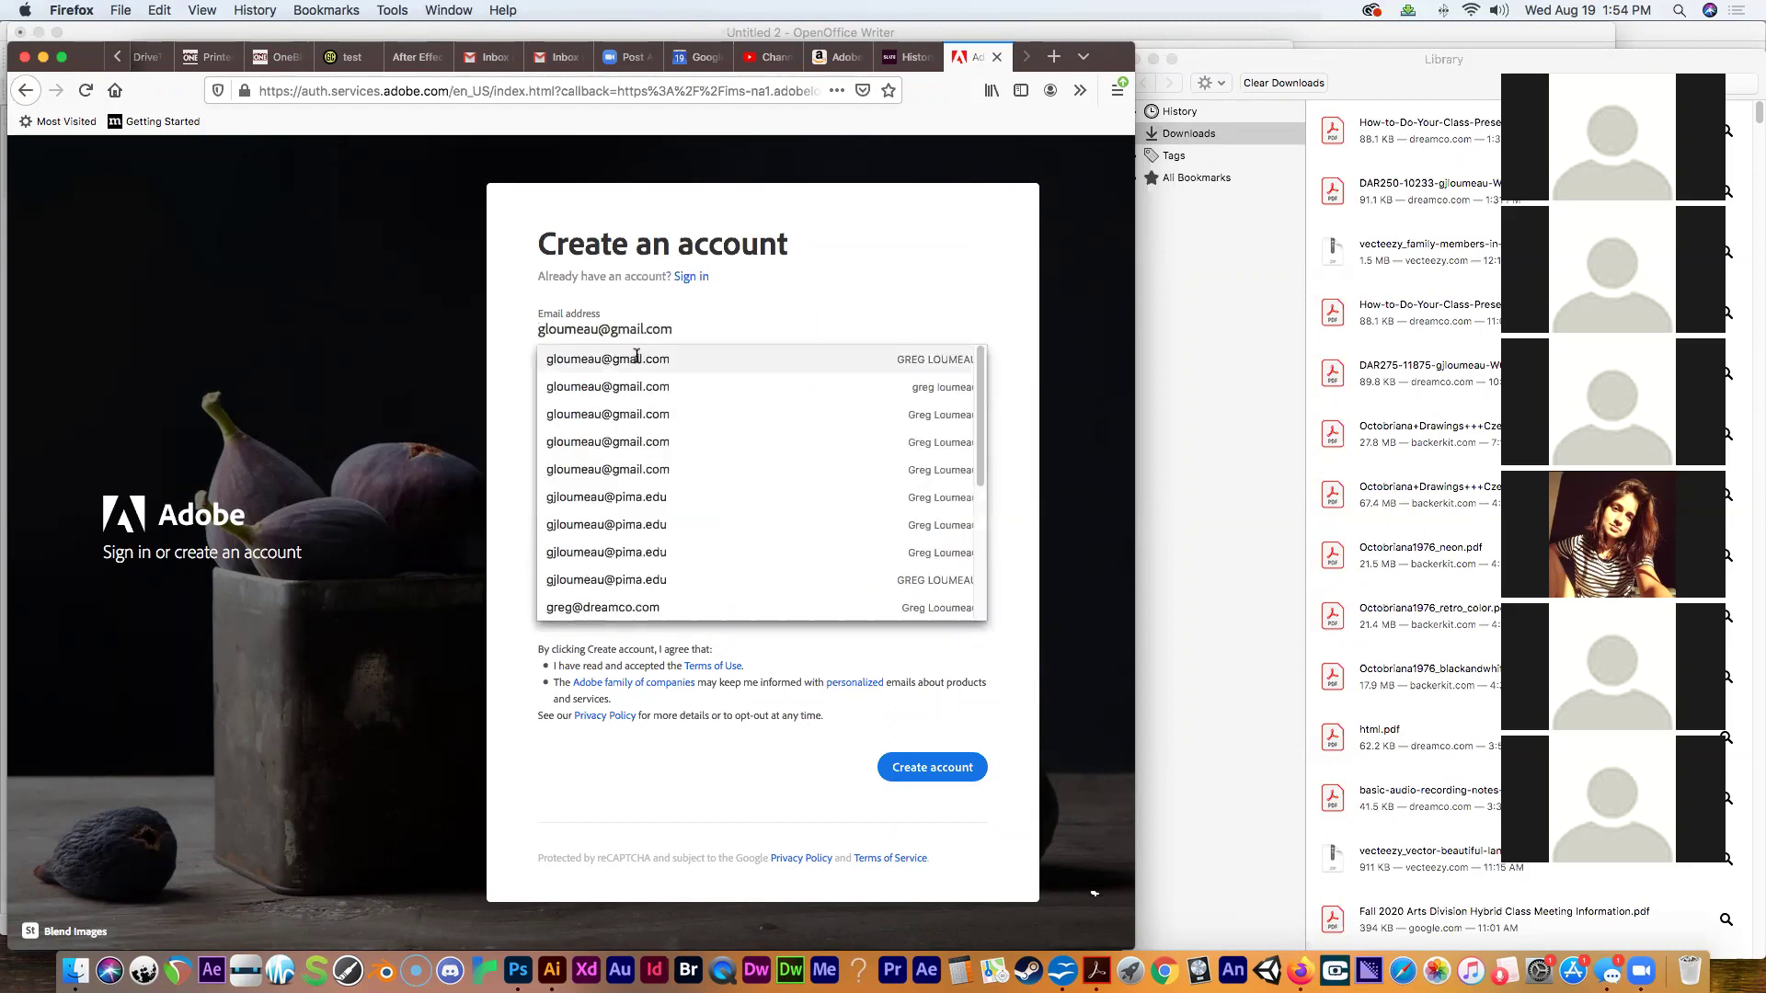
click(638, 359)
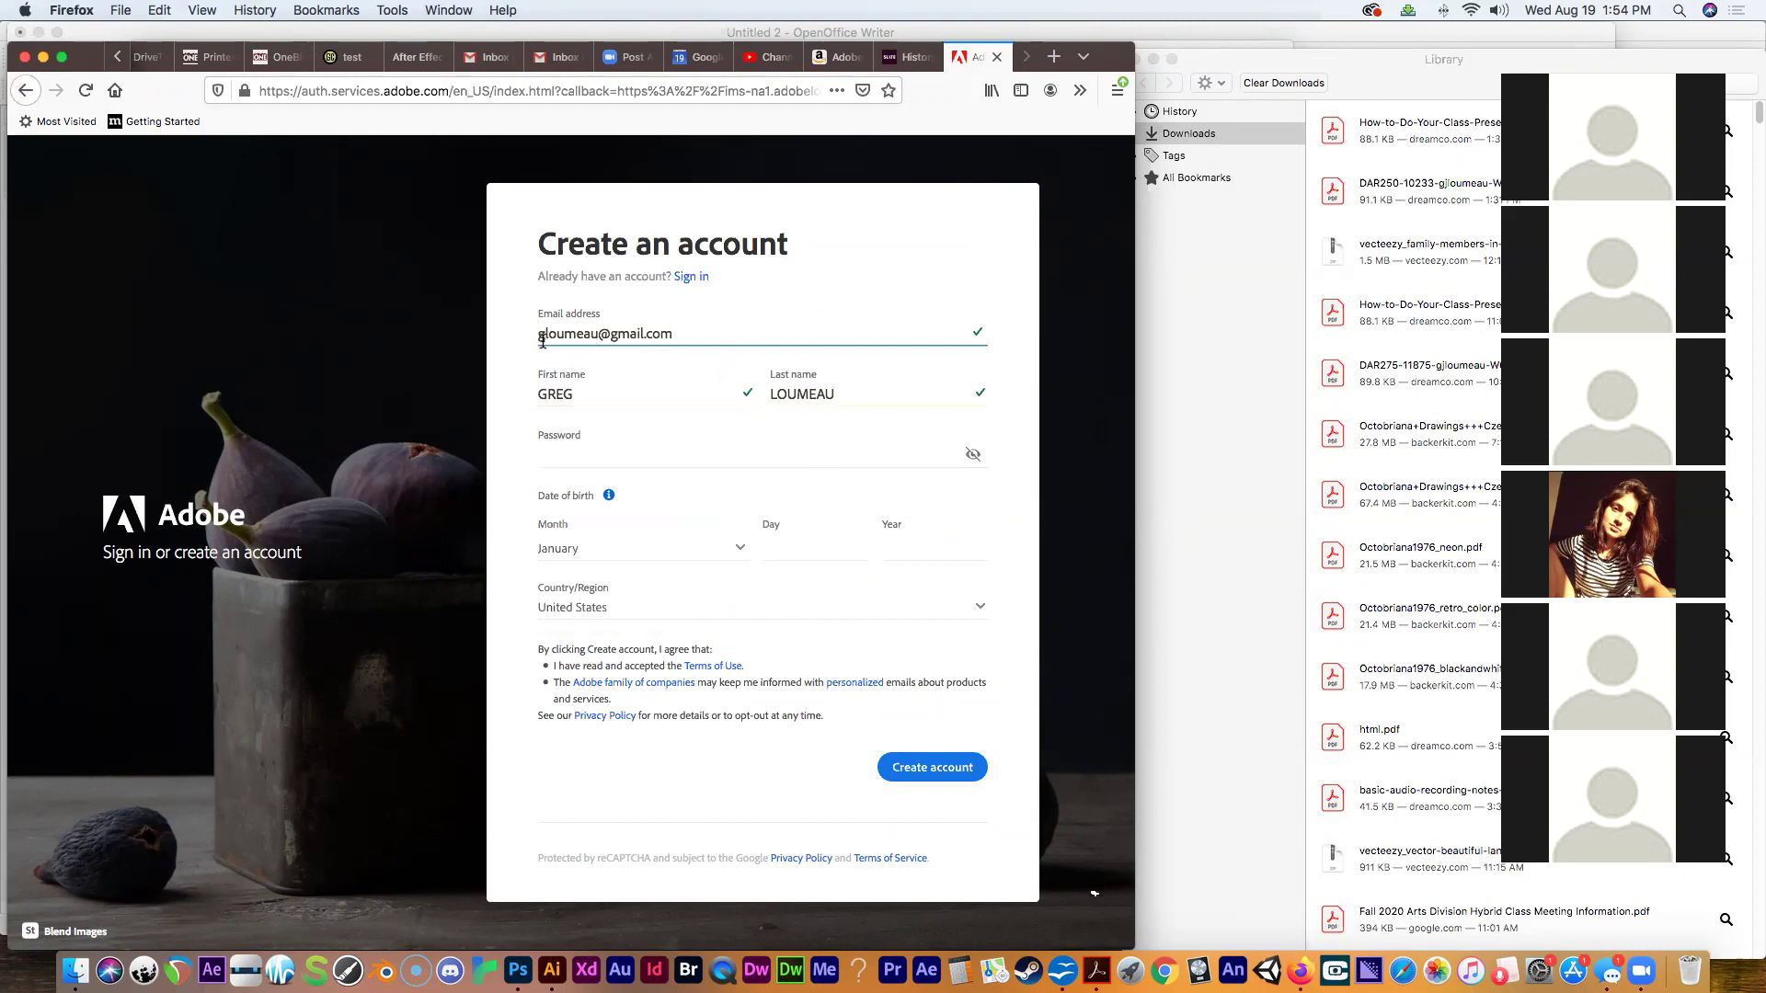
click(609, 334)
click(710, 336)
drag(684, 341, 492, 340)
Enter the school pima.edu email, which Adobe flags because an account already exists.
text(gj)
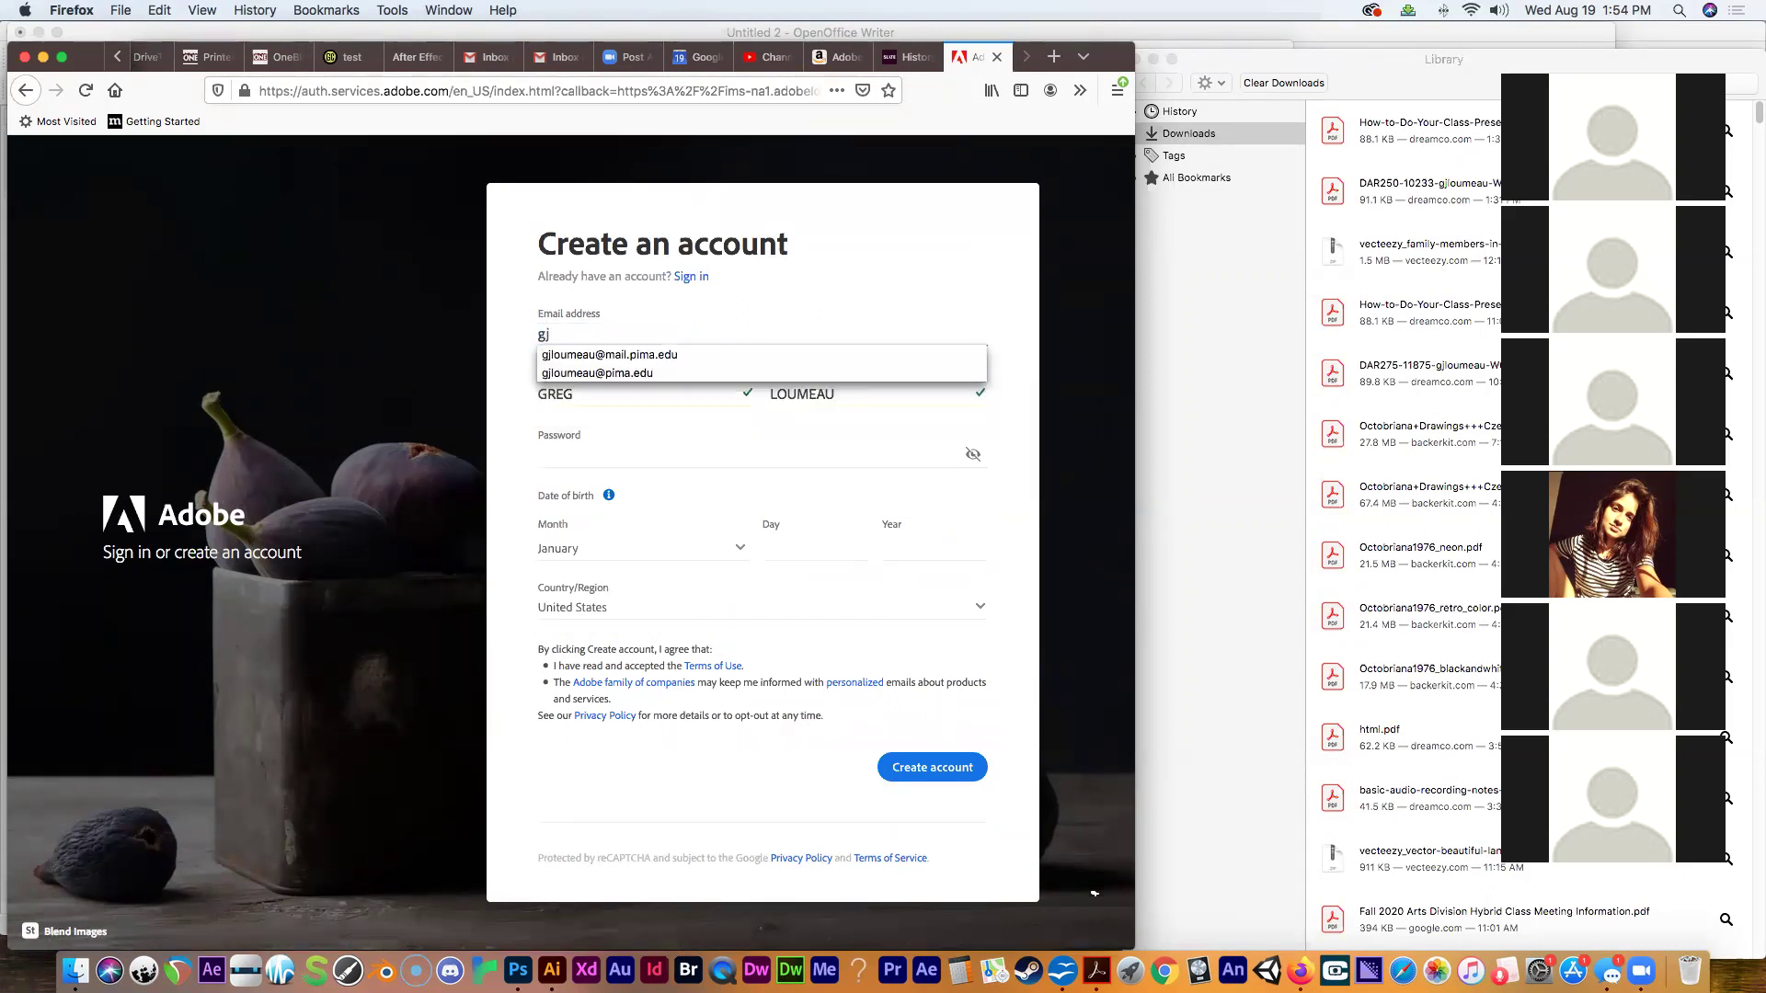
click(559, 372)
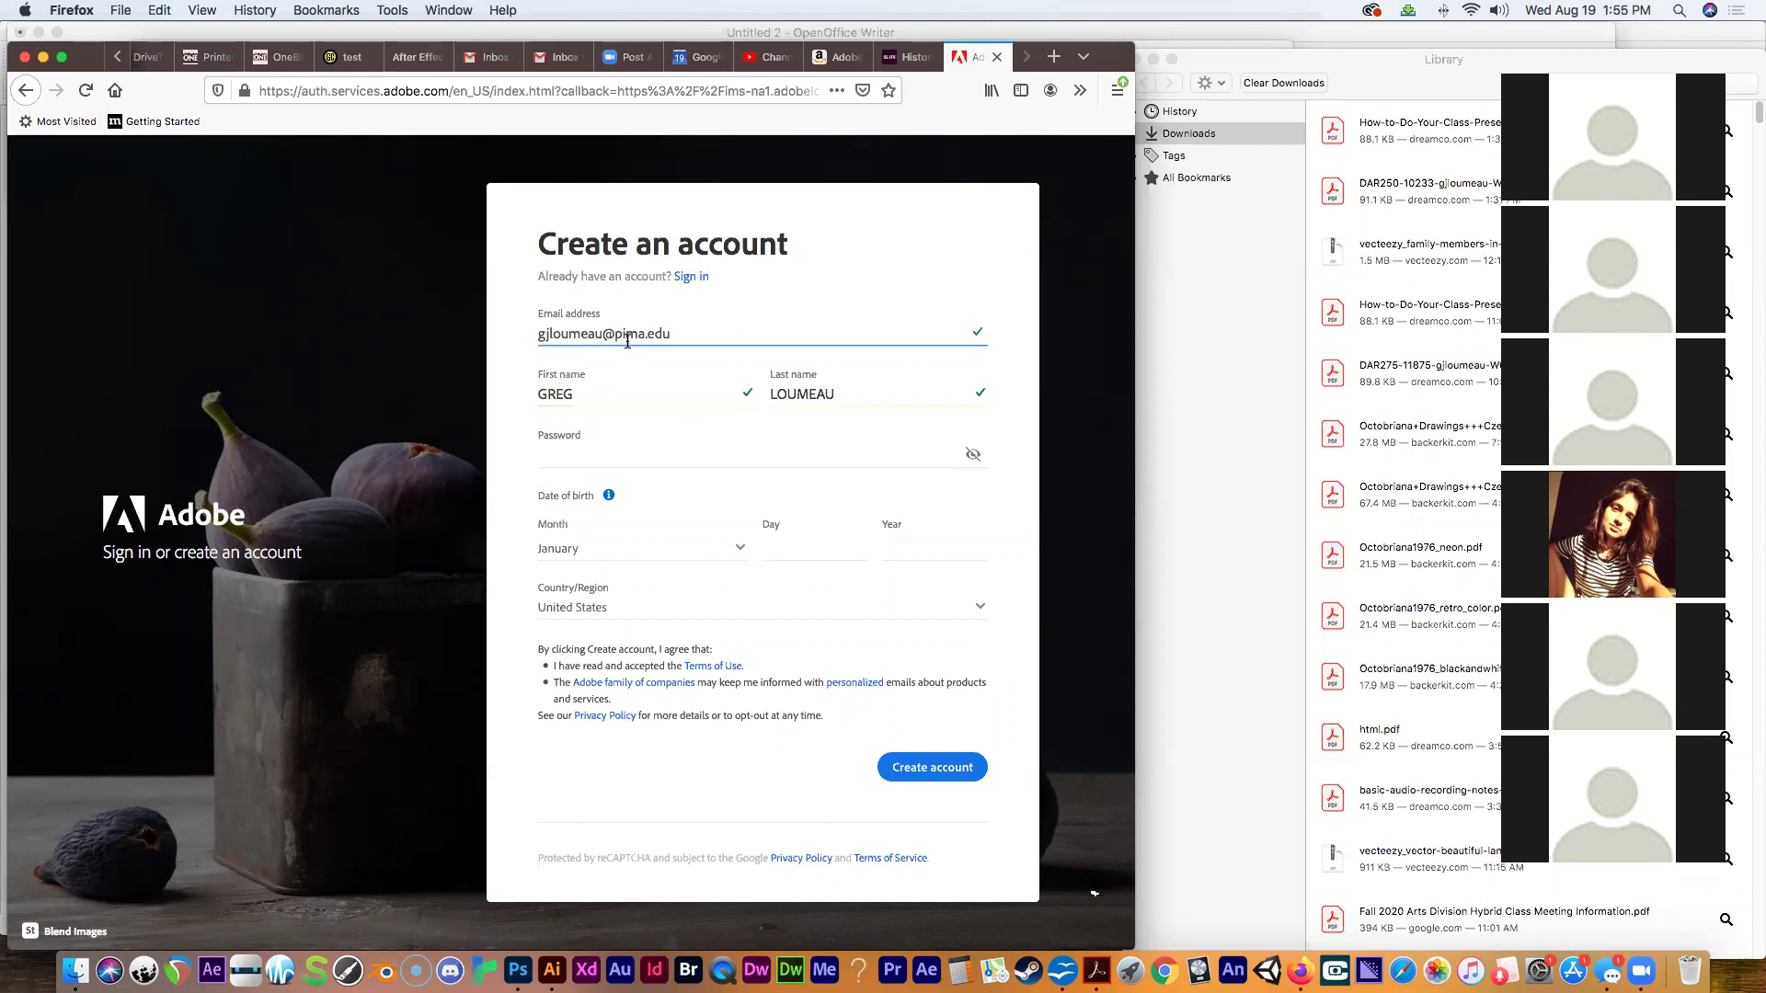
drag(625, 334, 682, 333)
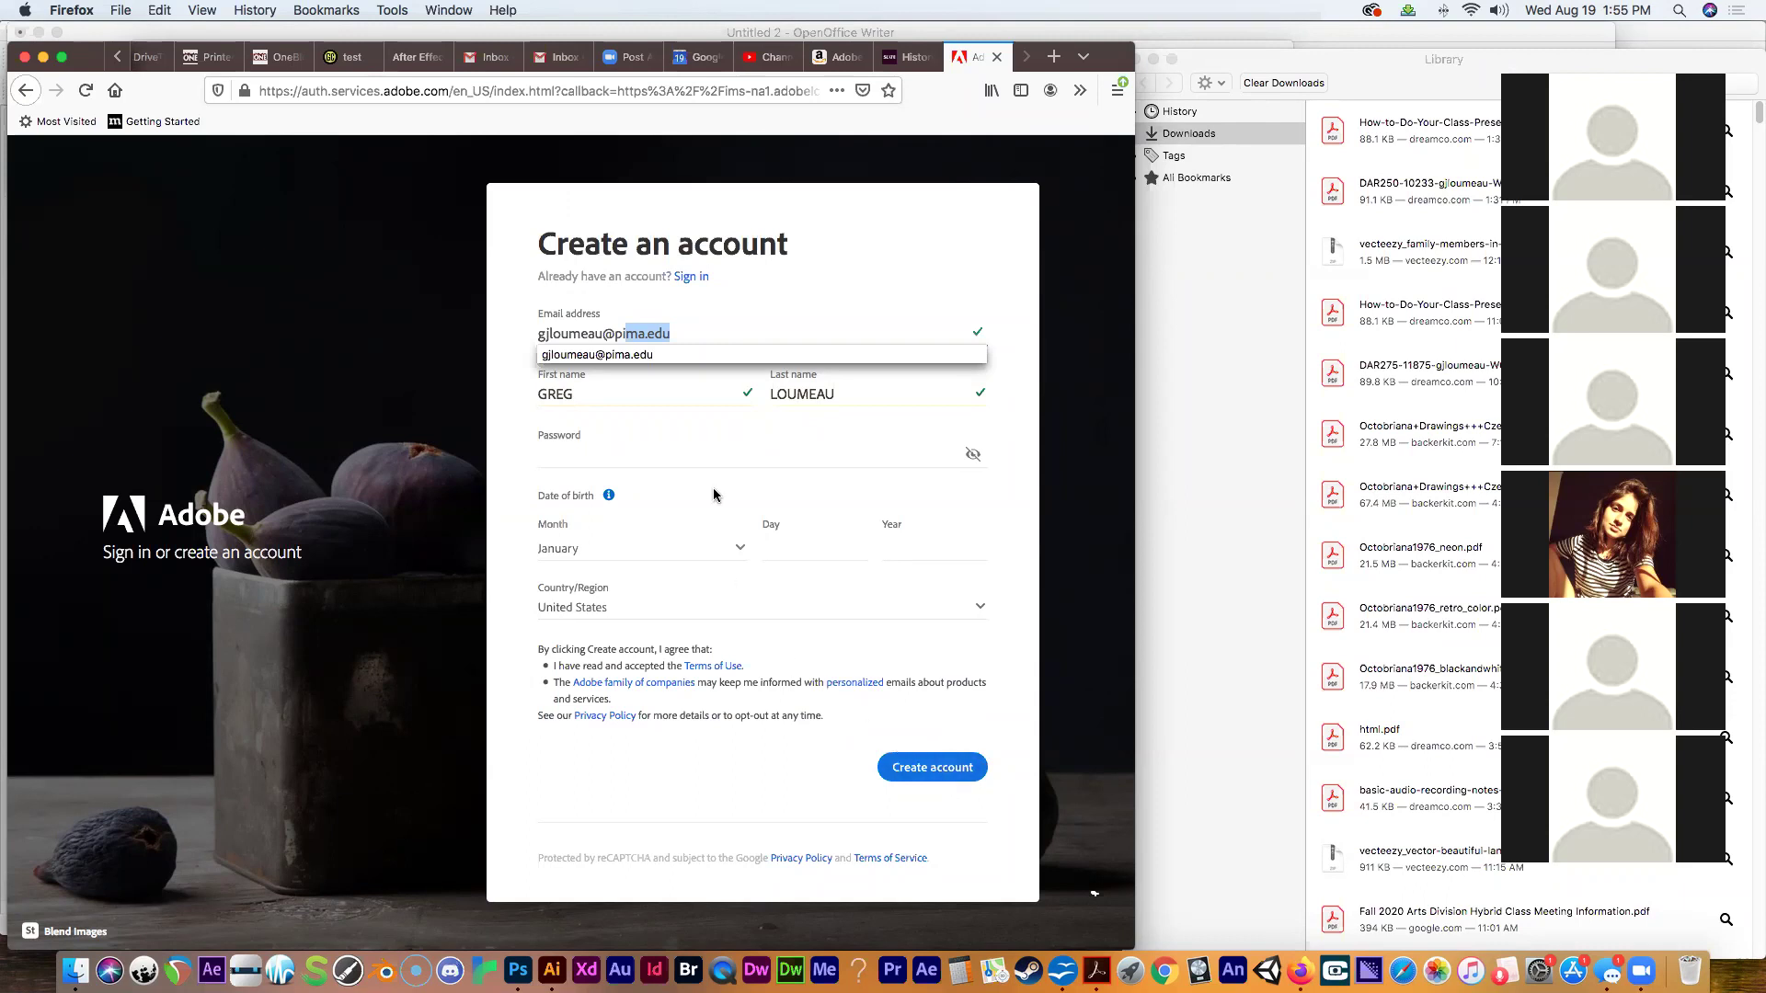
click(639, 401)
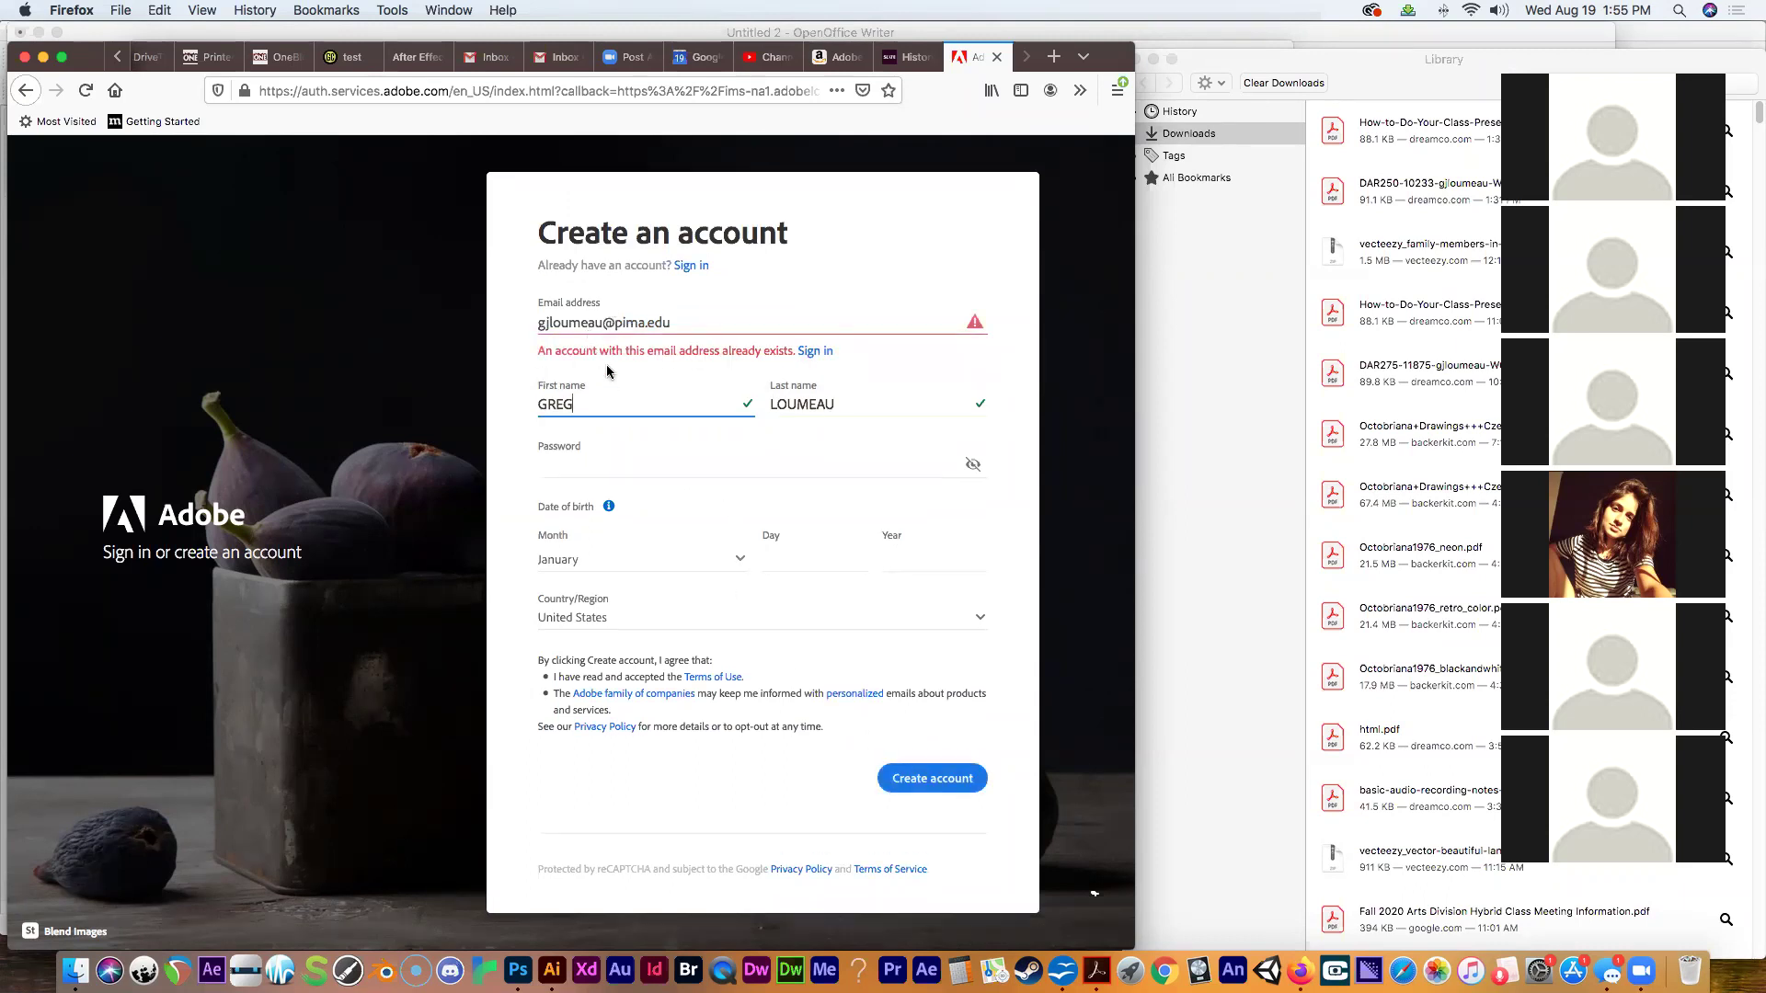
click(581, 462)
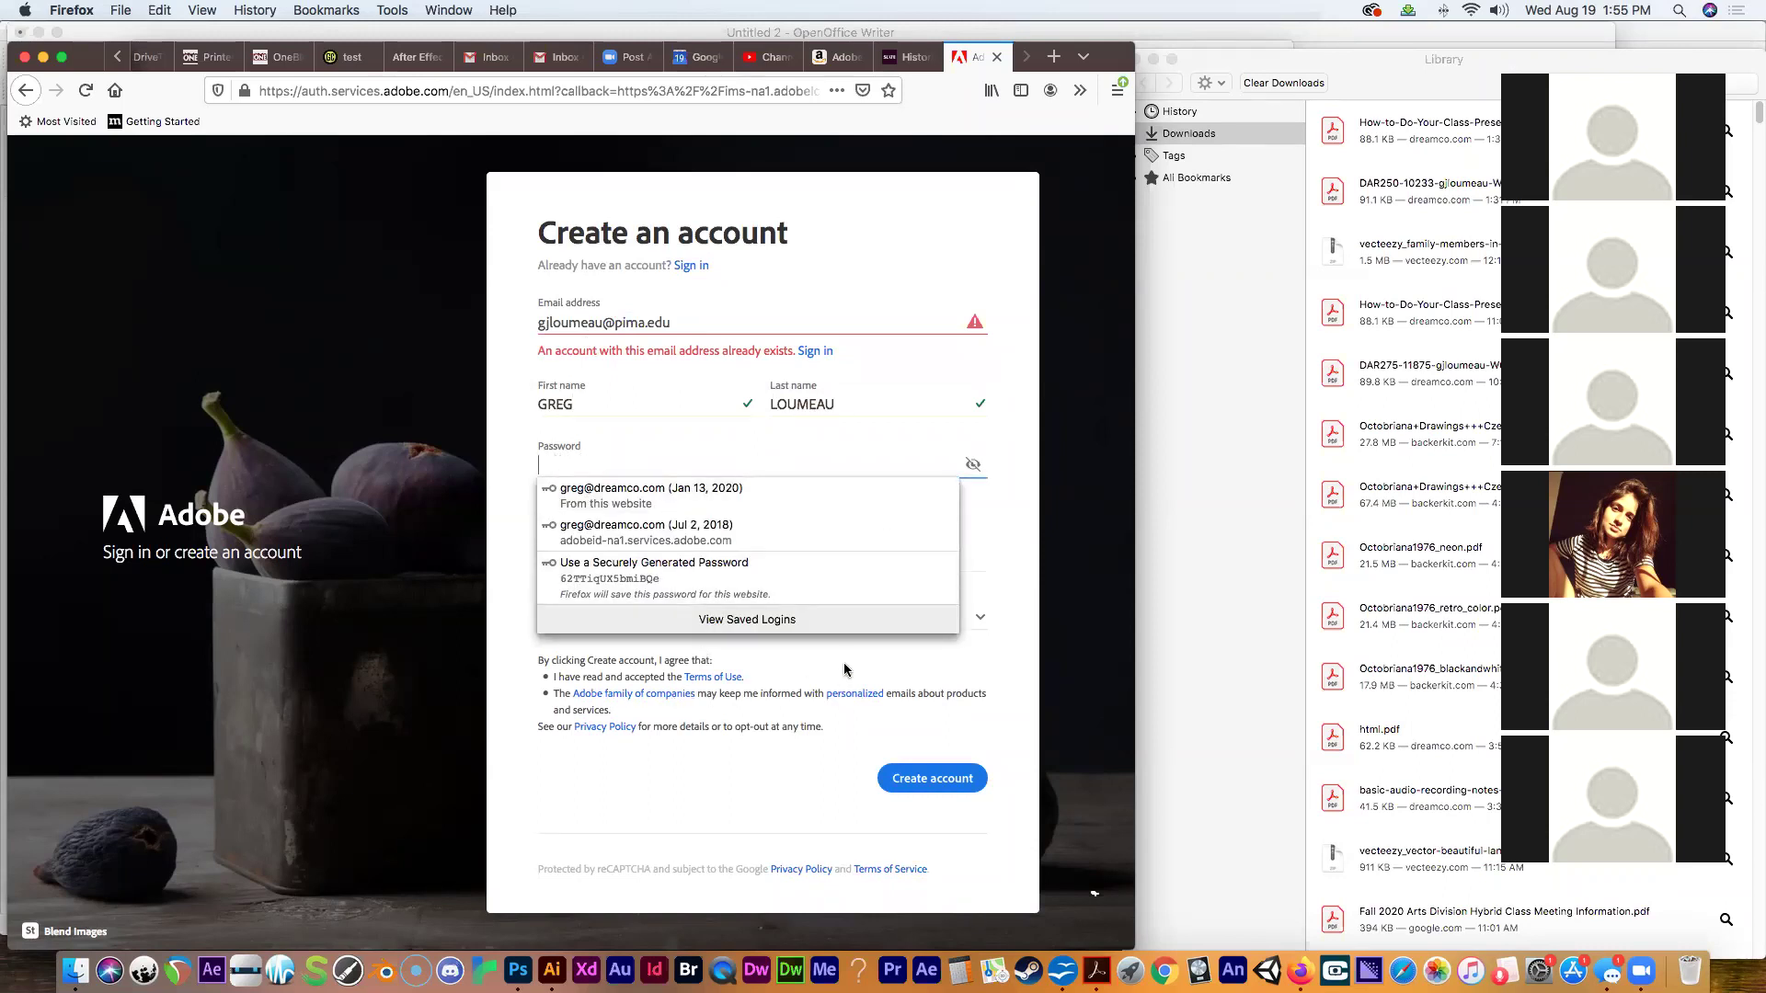
click(680, 317)
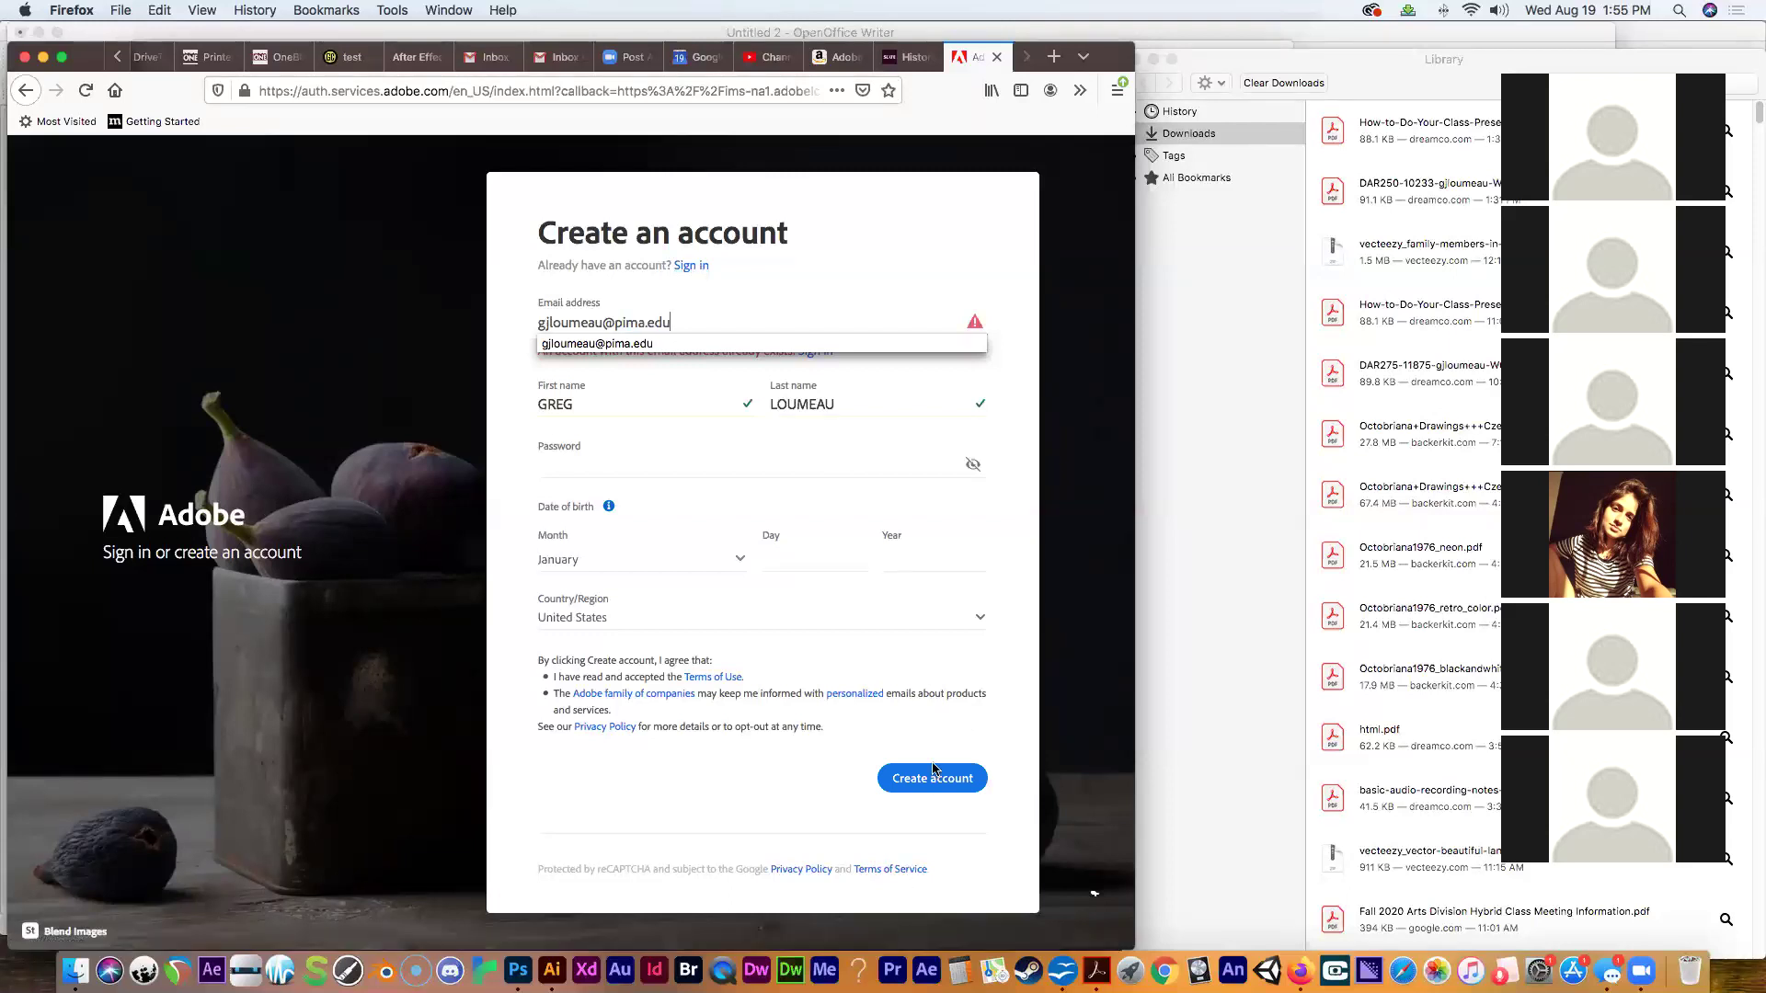
Sign in to the existing Adobe account with the school email and save the login in Firefox.
click(685, 270)
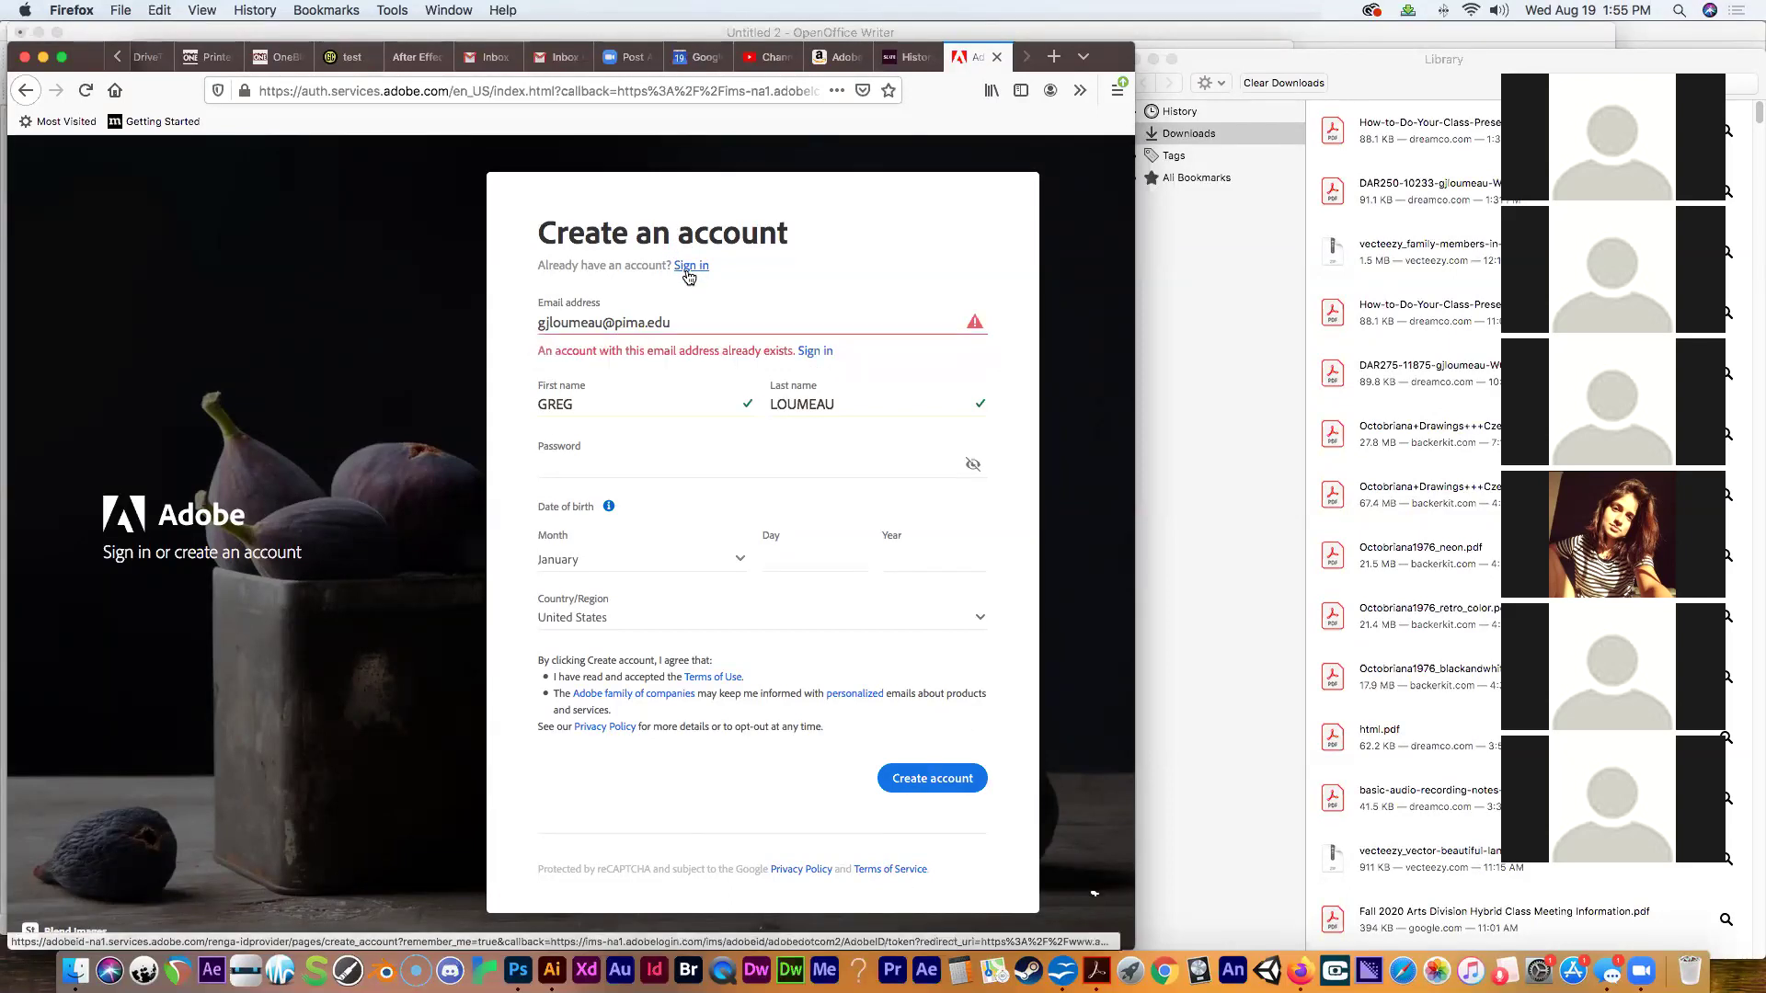
drag(677, 419, 528, 412)
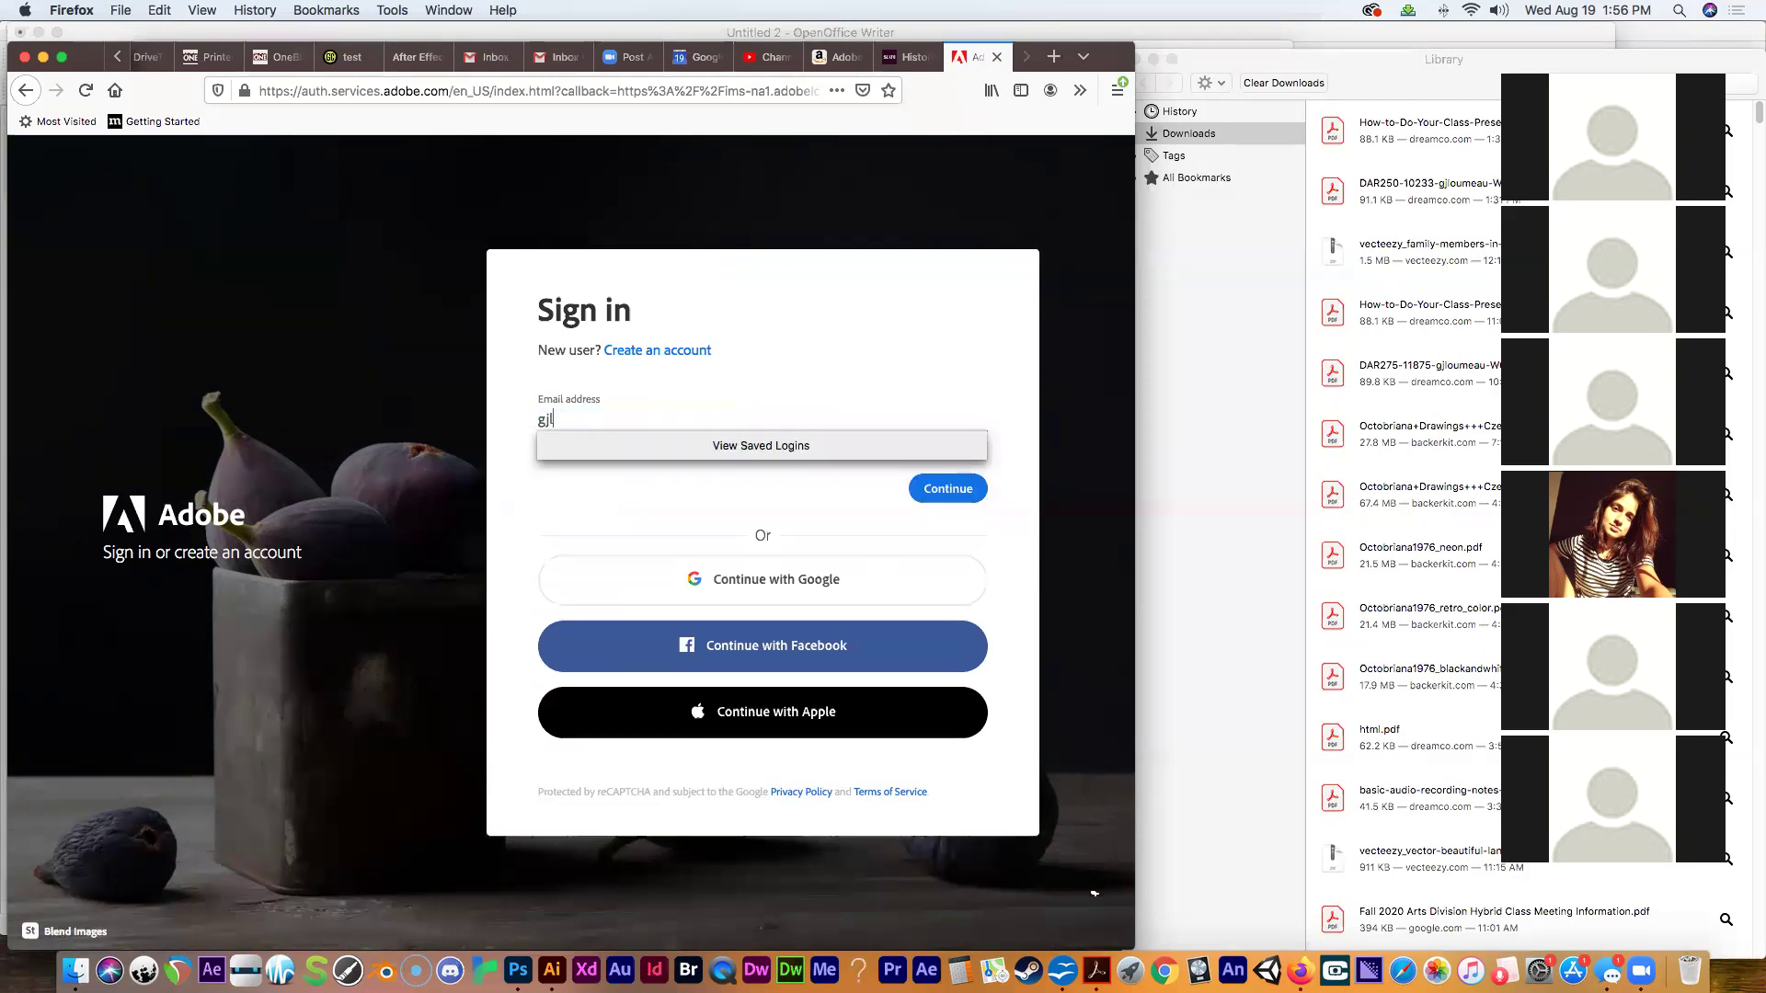
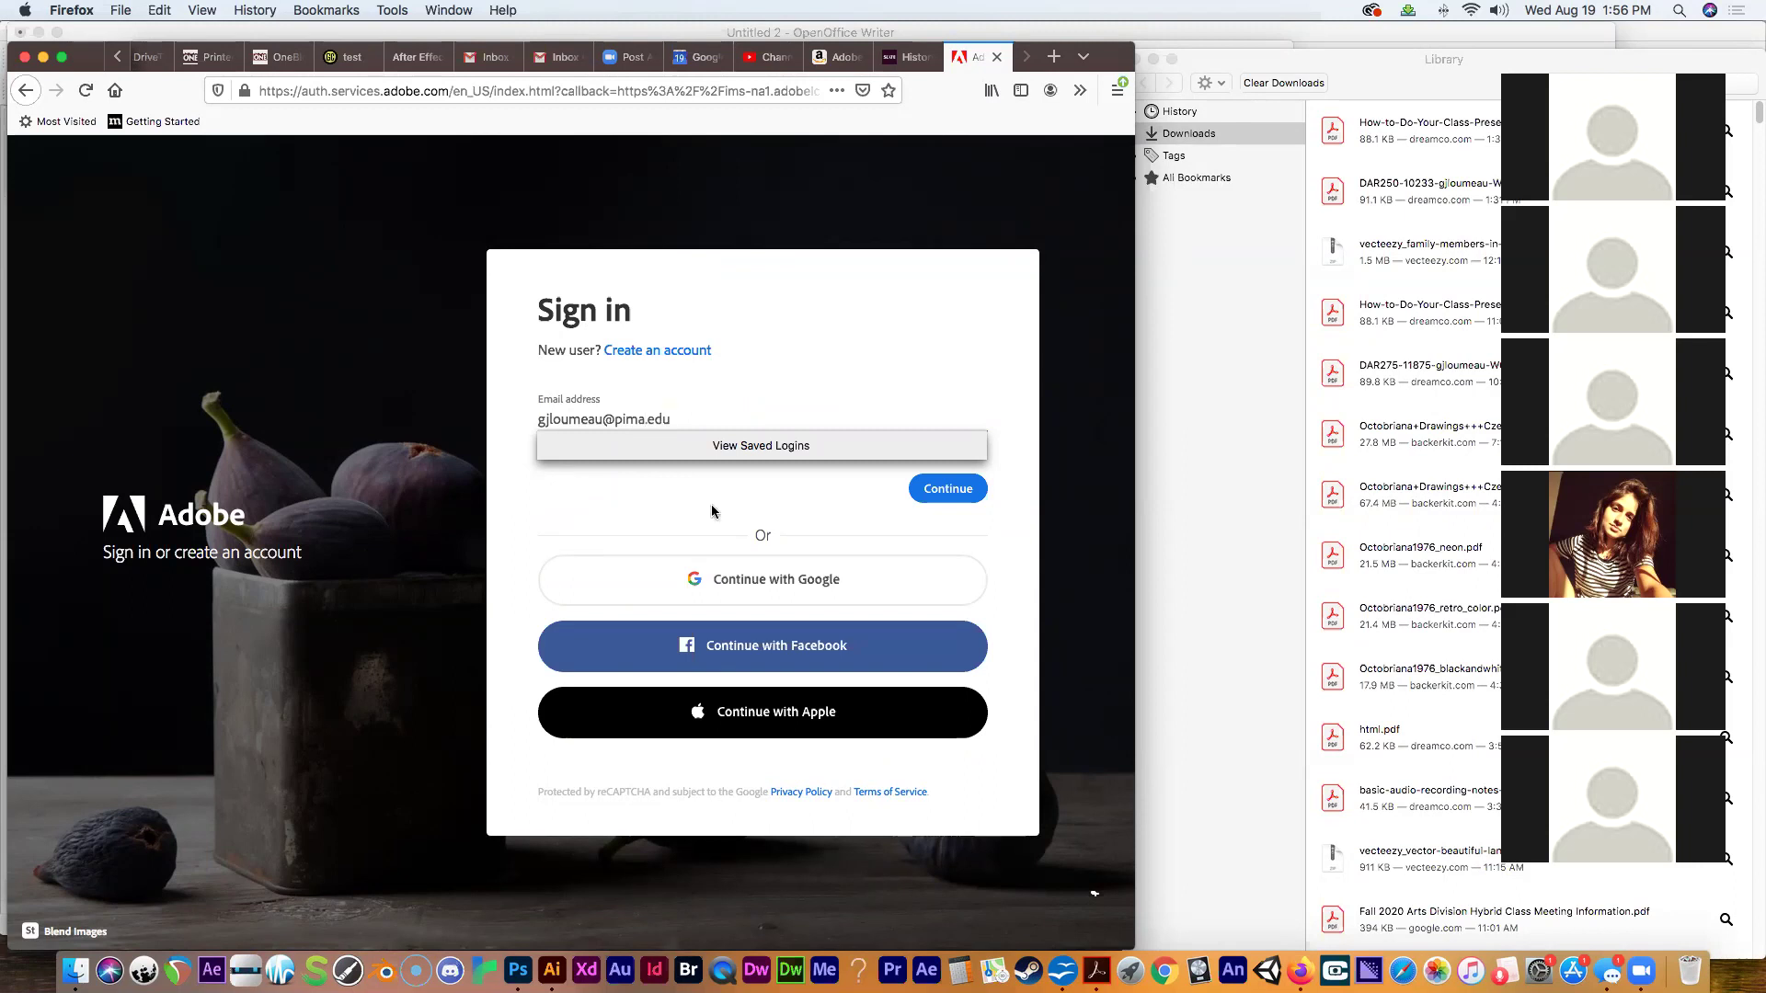
key(Escape)
click(943, 489)
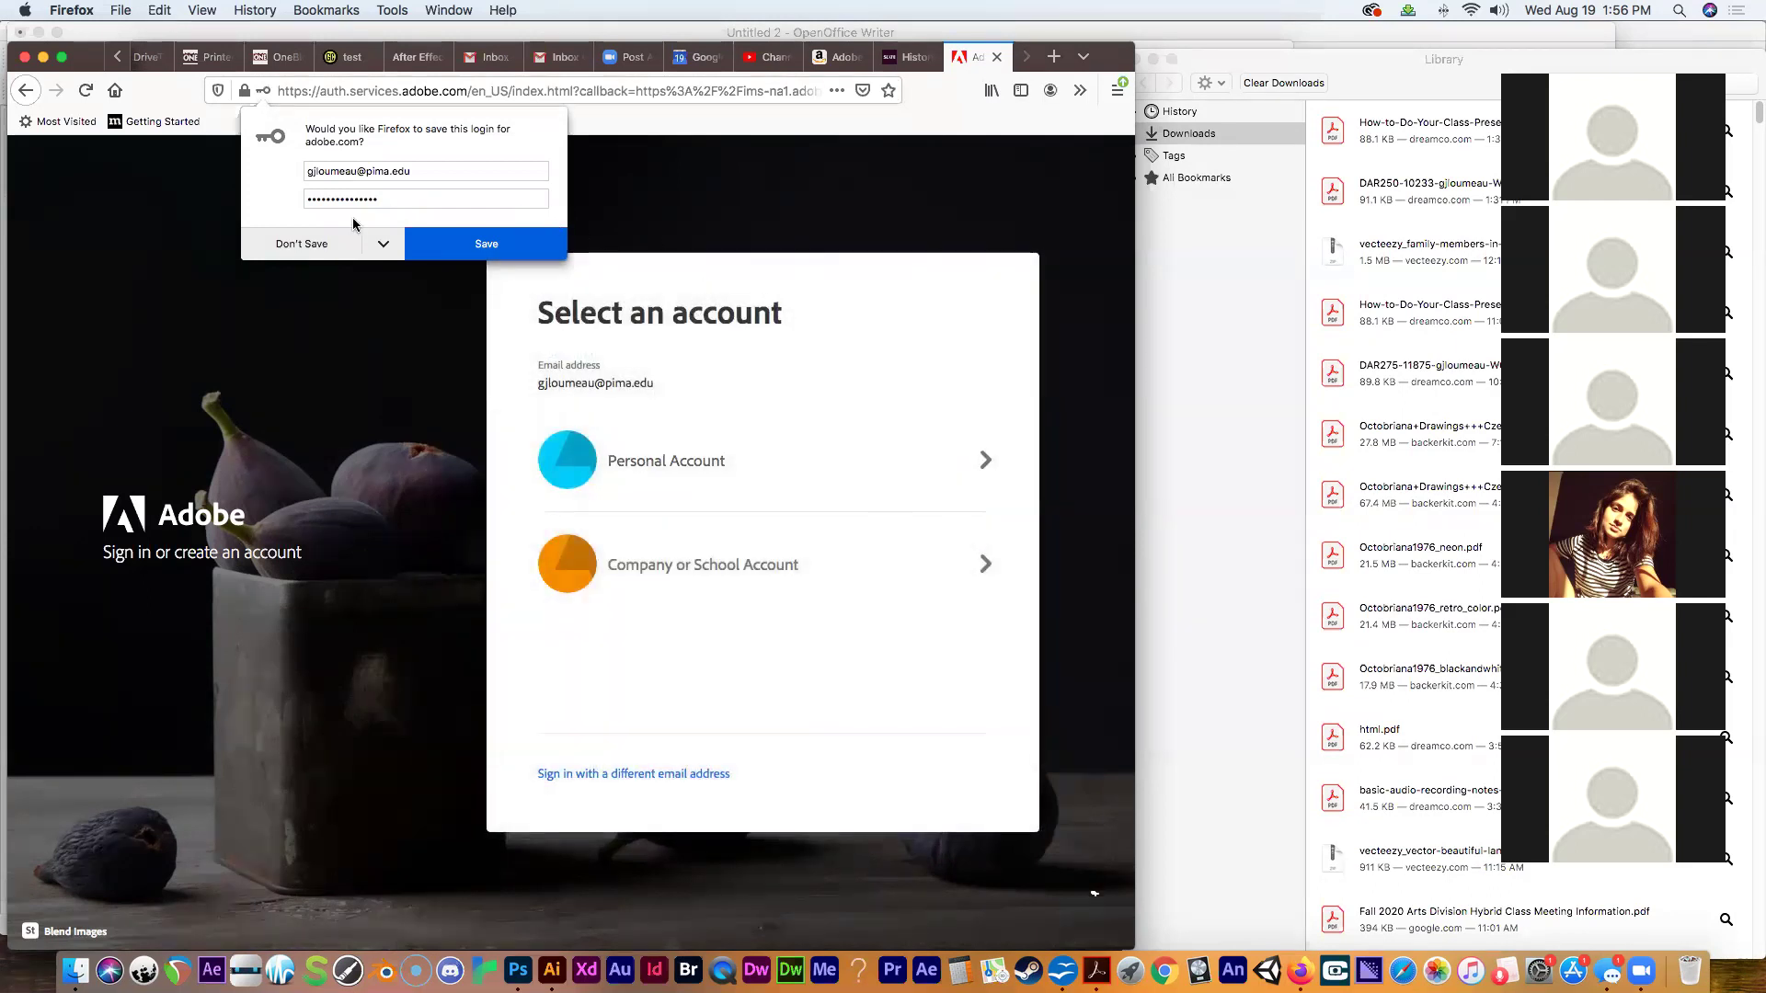
click(484, 247)
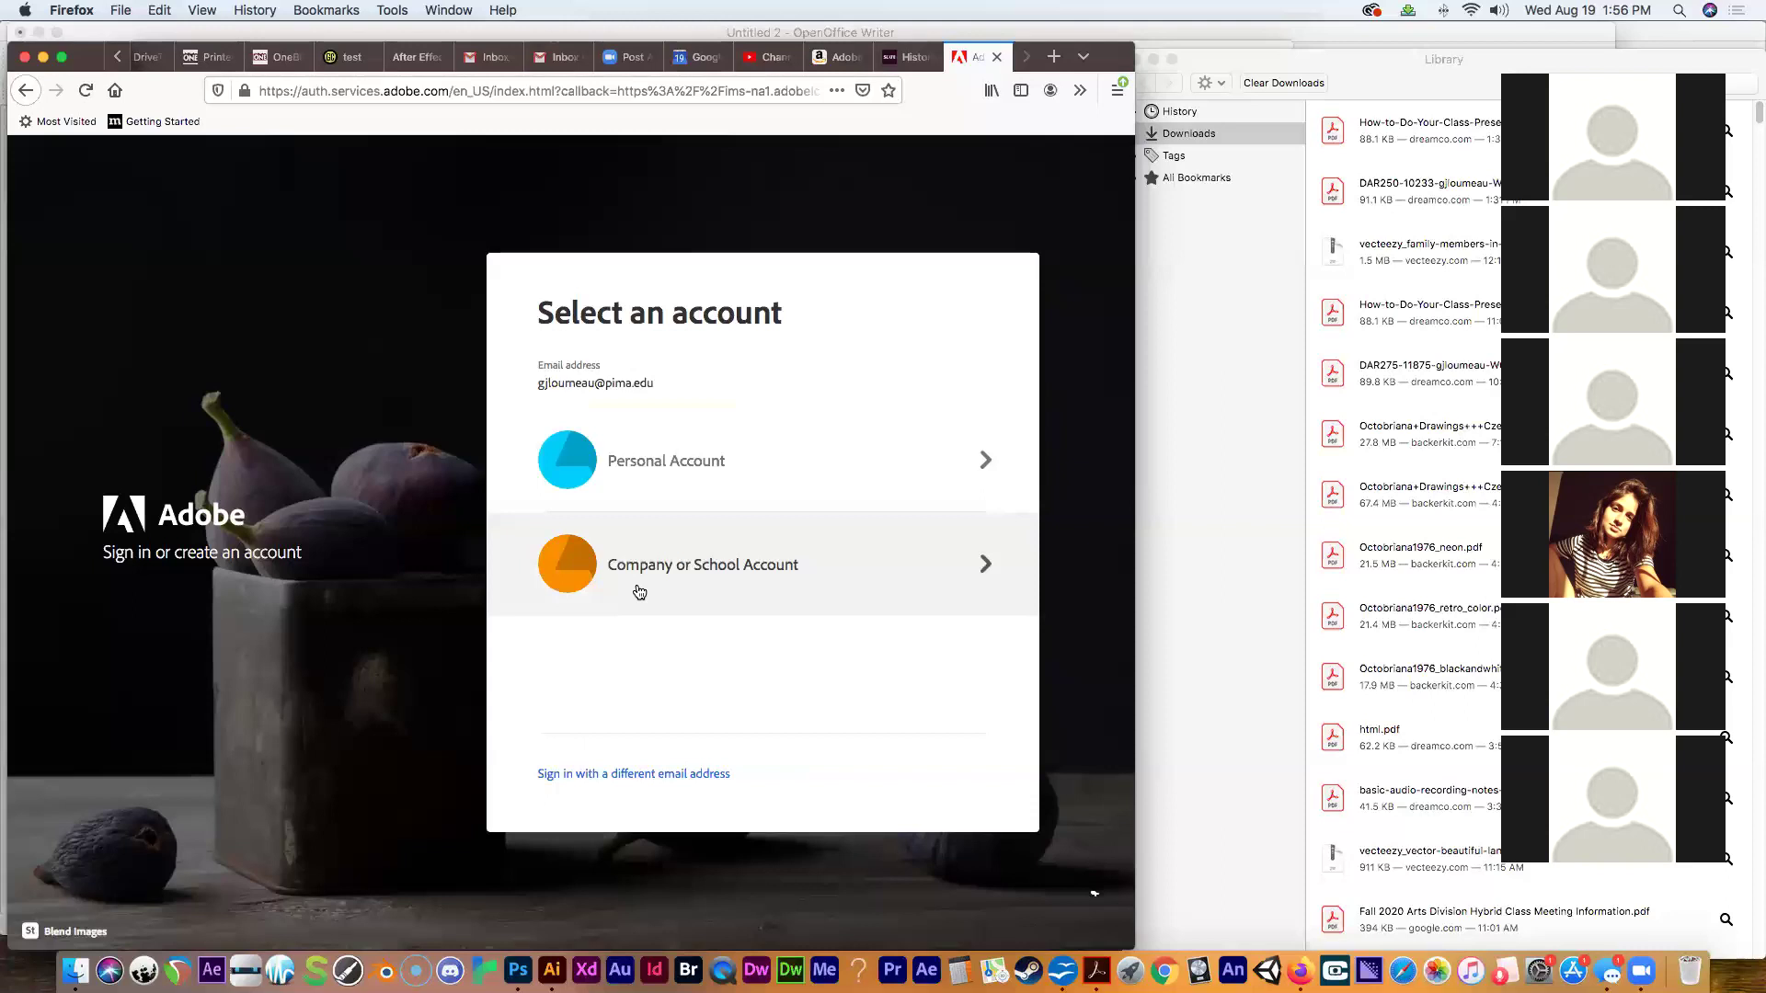
Choose Company or School Account, then check the Photoshop and After Effects entries under installed apps.
click(706, 572)
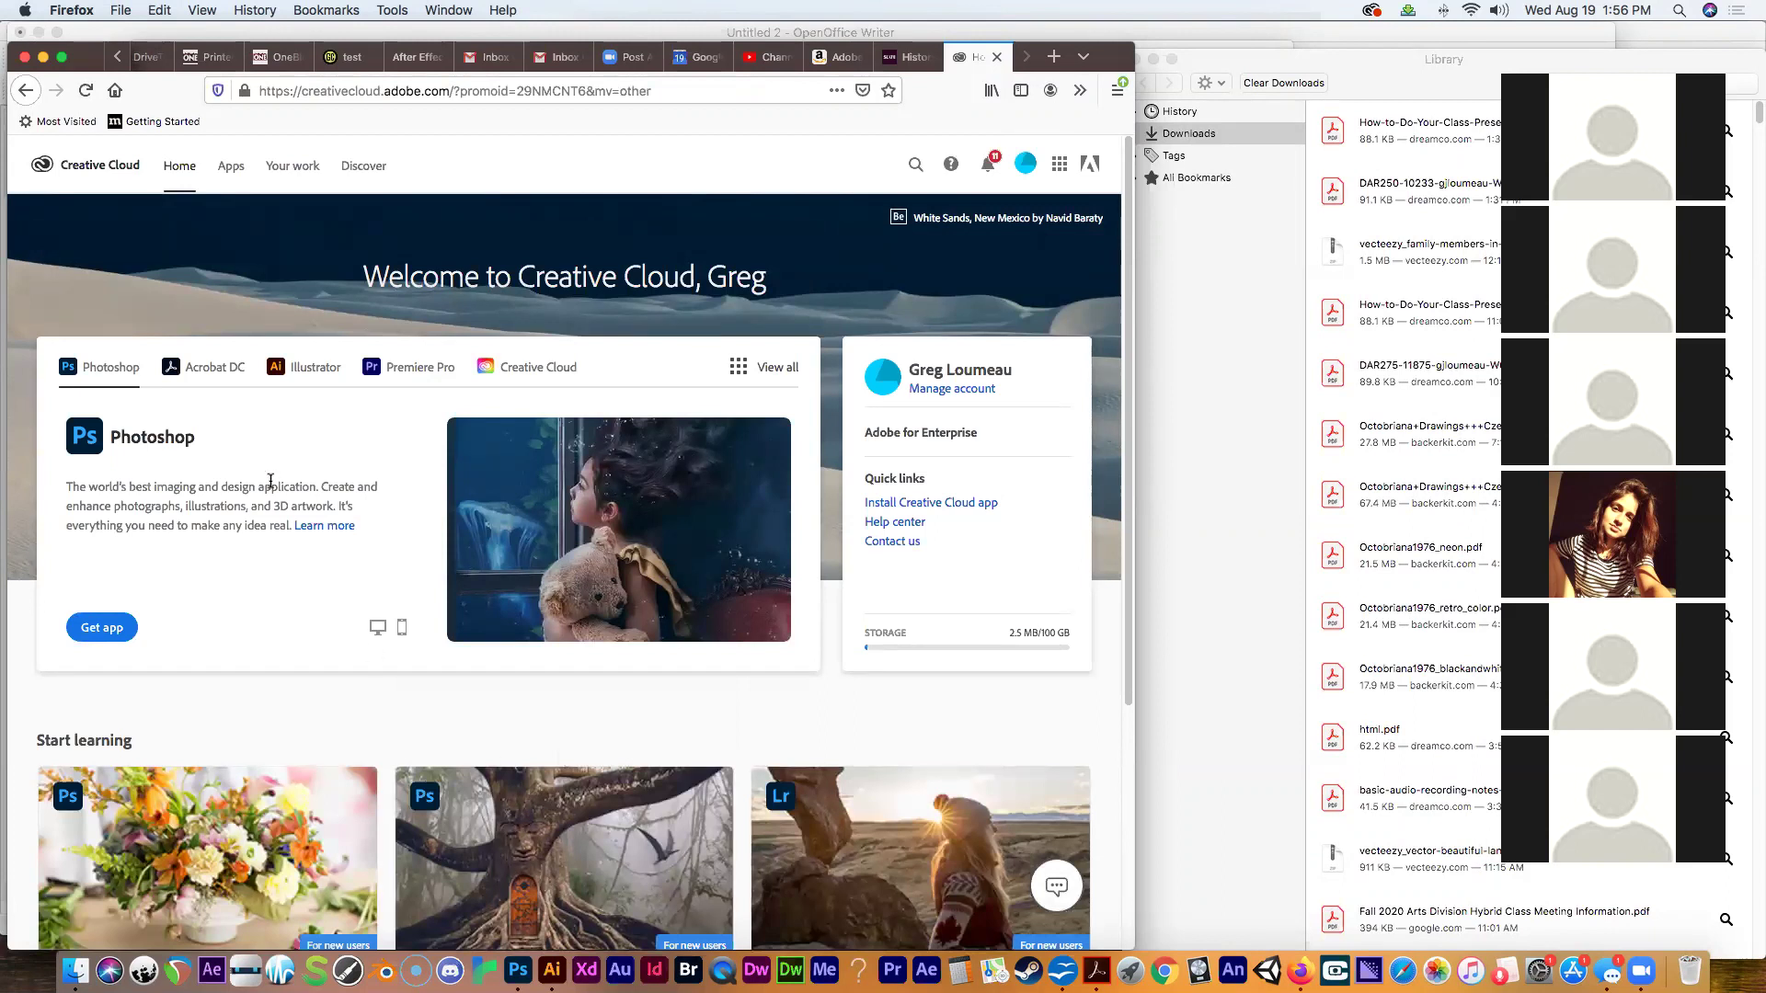
click(227, 172)
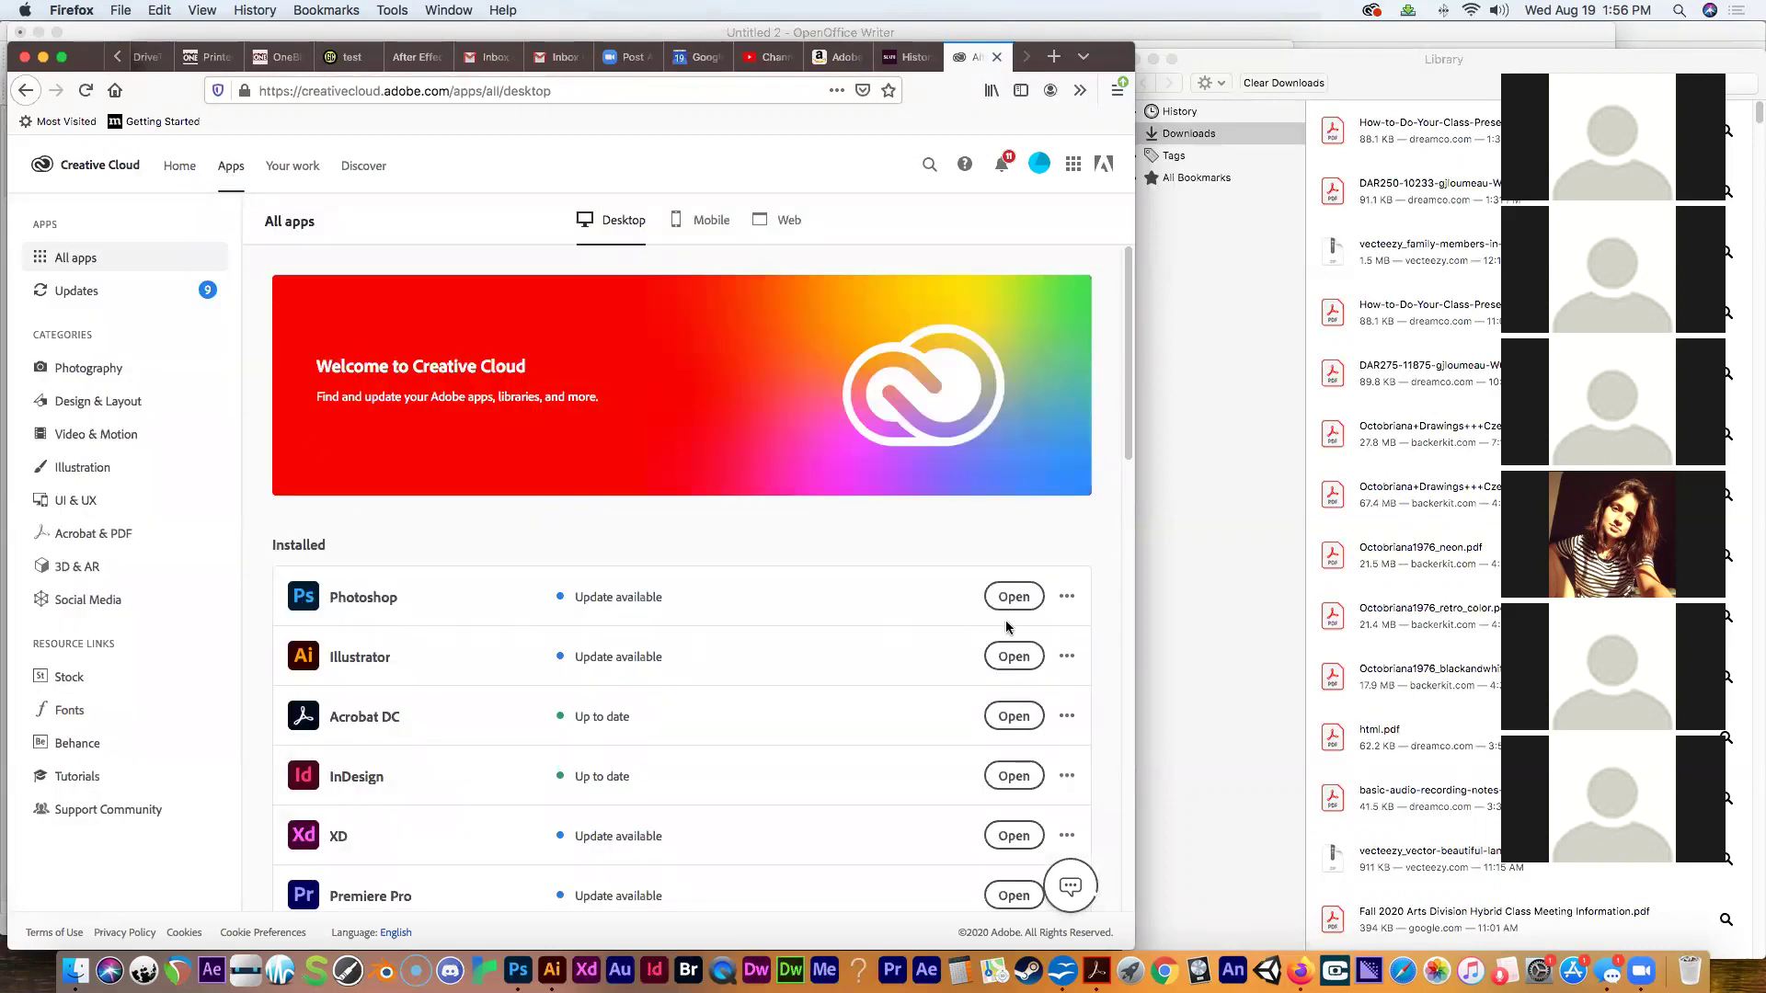
click(1067, 601)
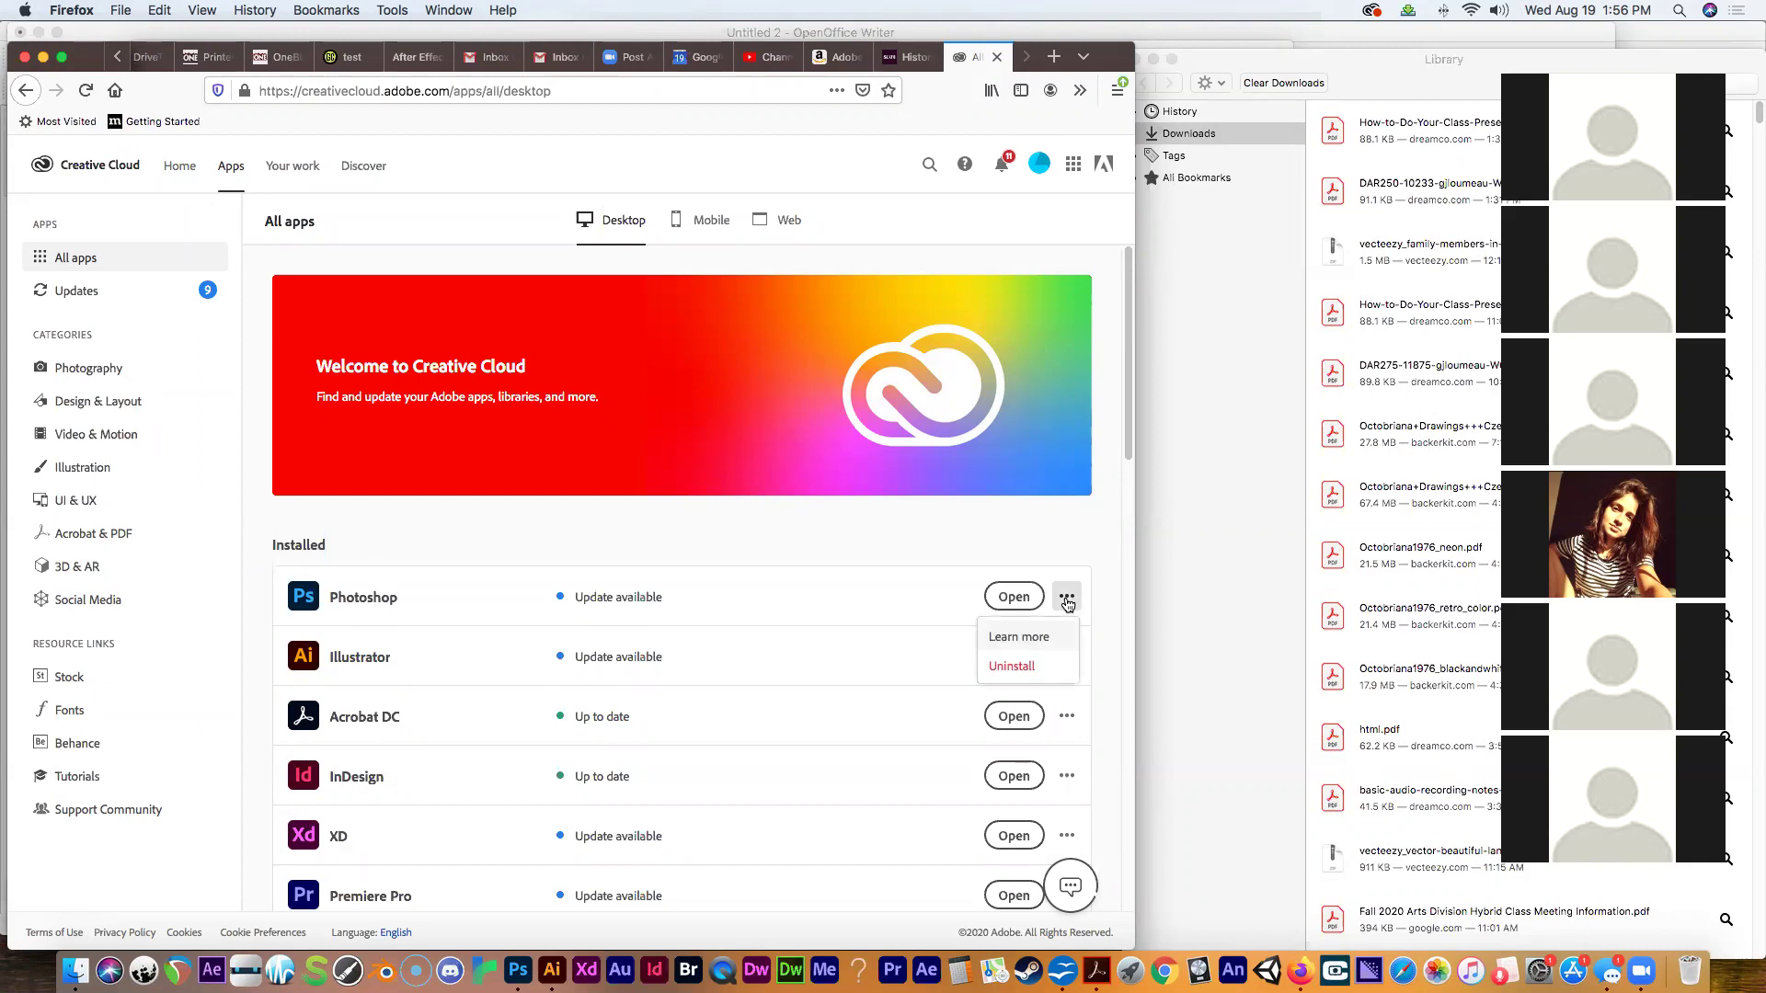
drag(1128, 349, 1122, 542)
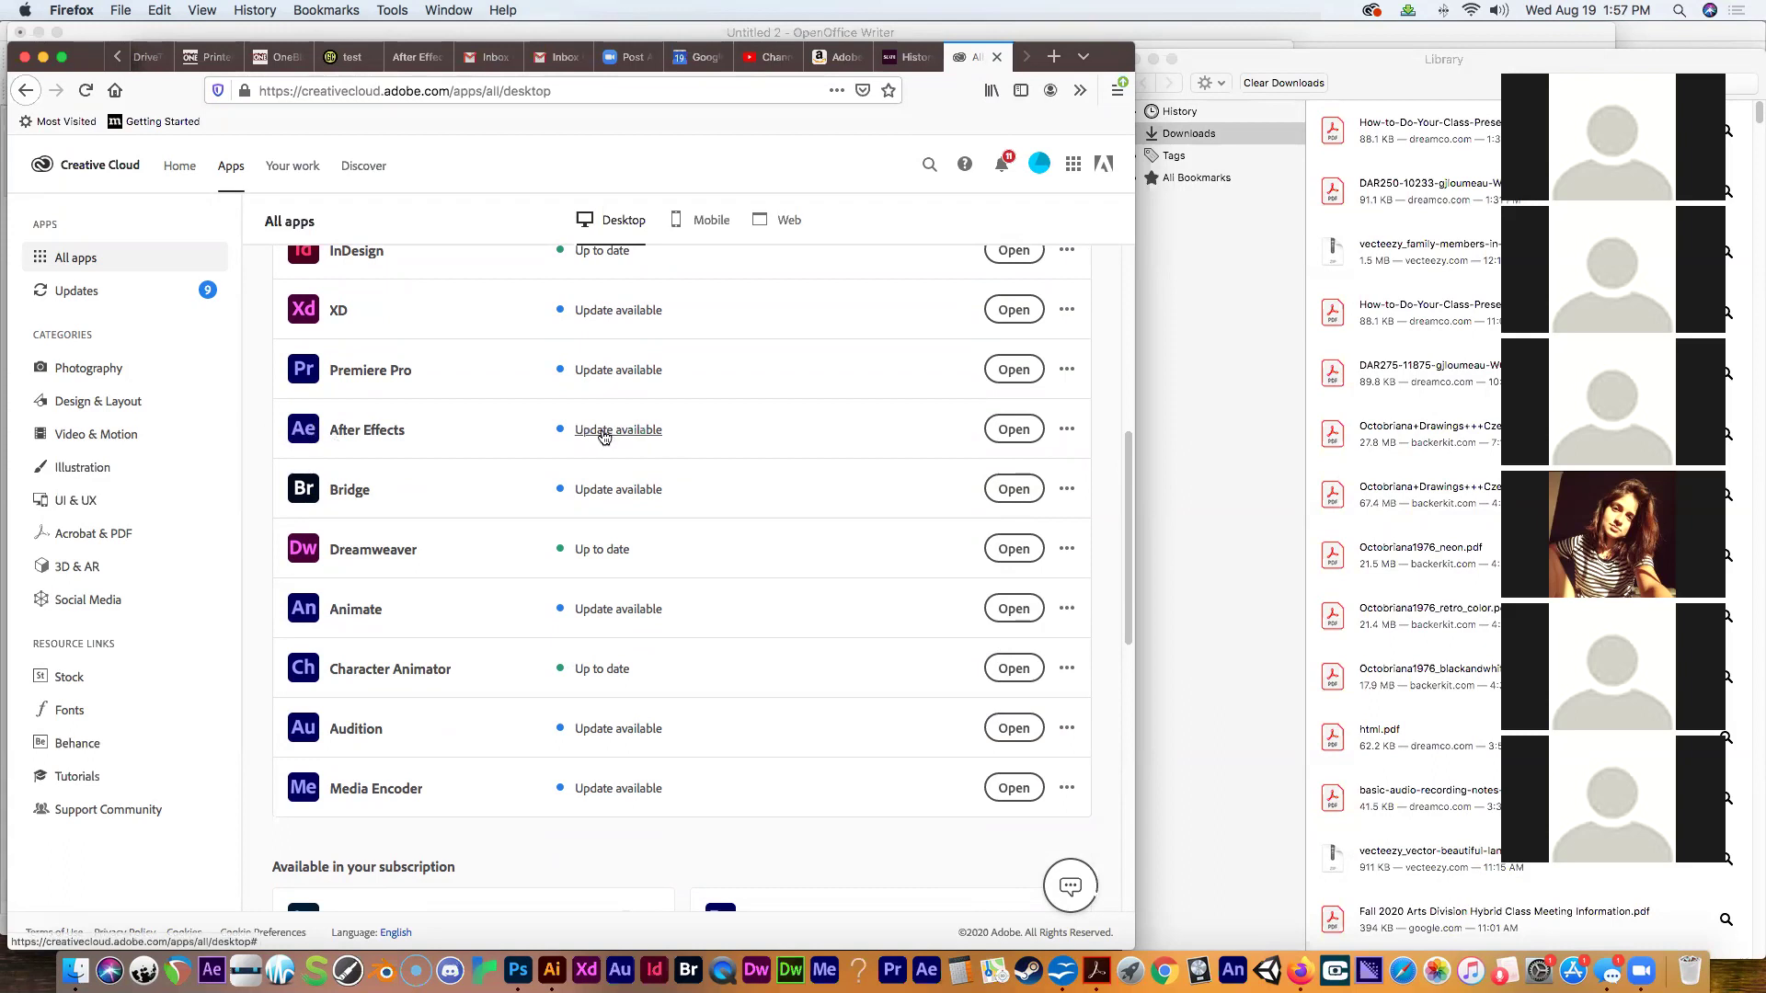
click(1065, 429)
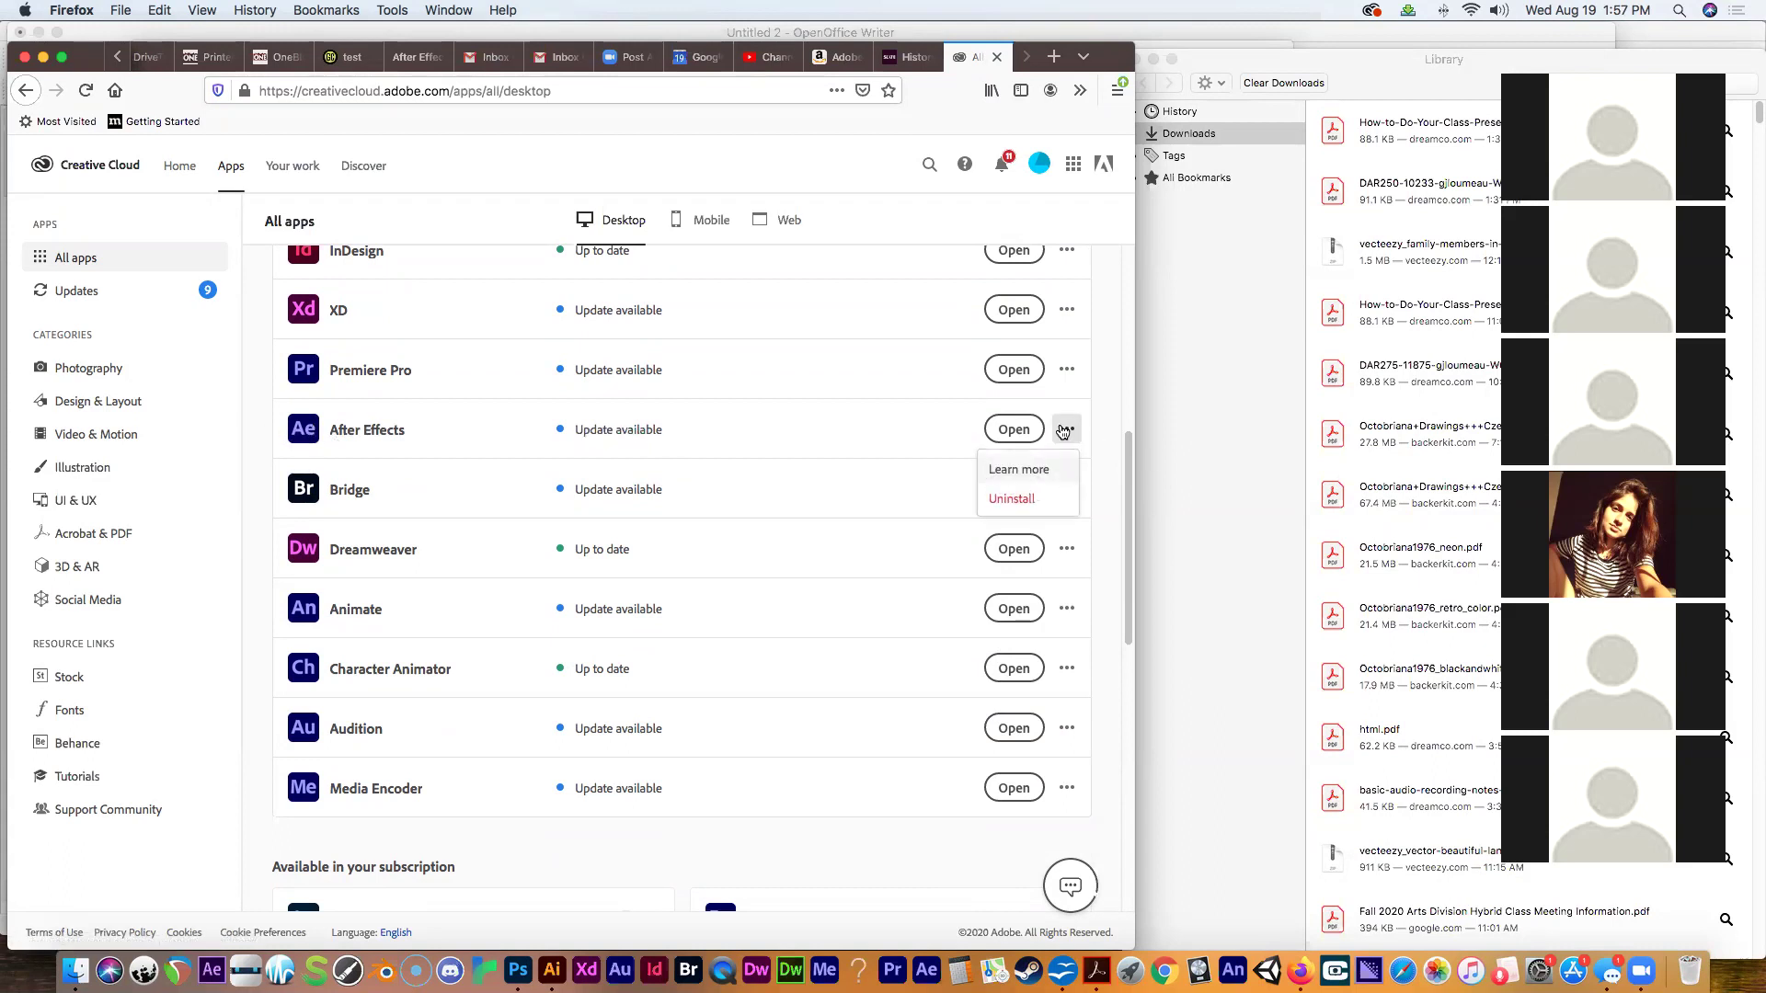
click(754, 436)
drag(1133, 620, 1146, 357)
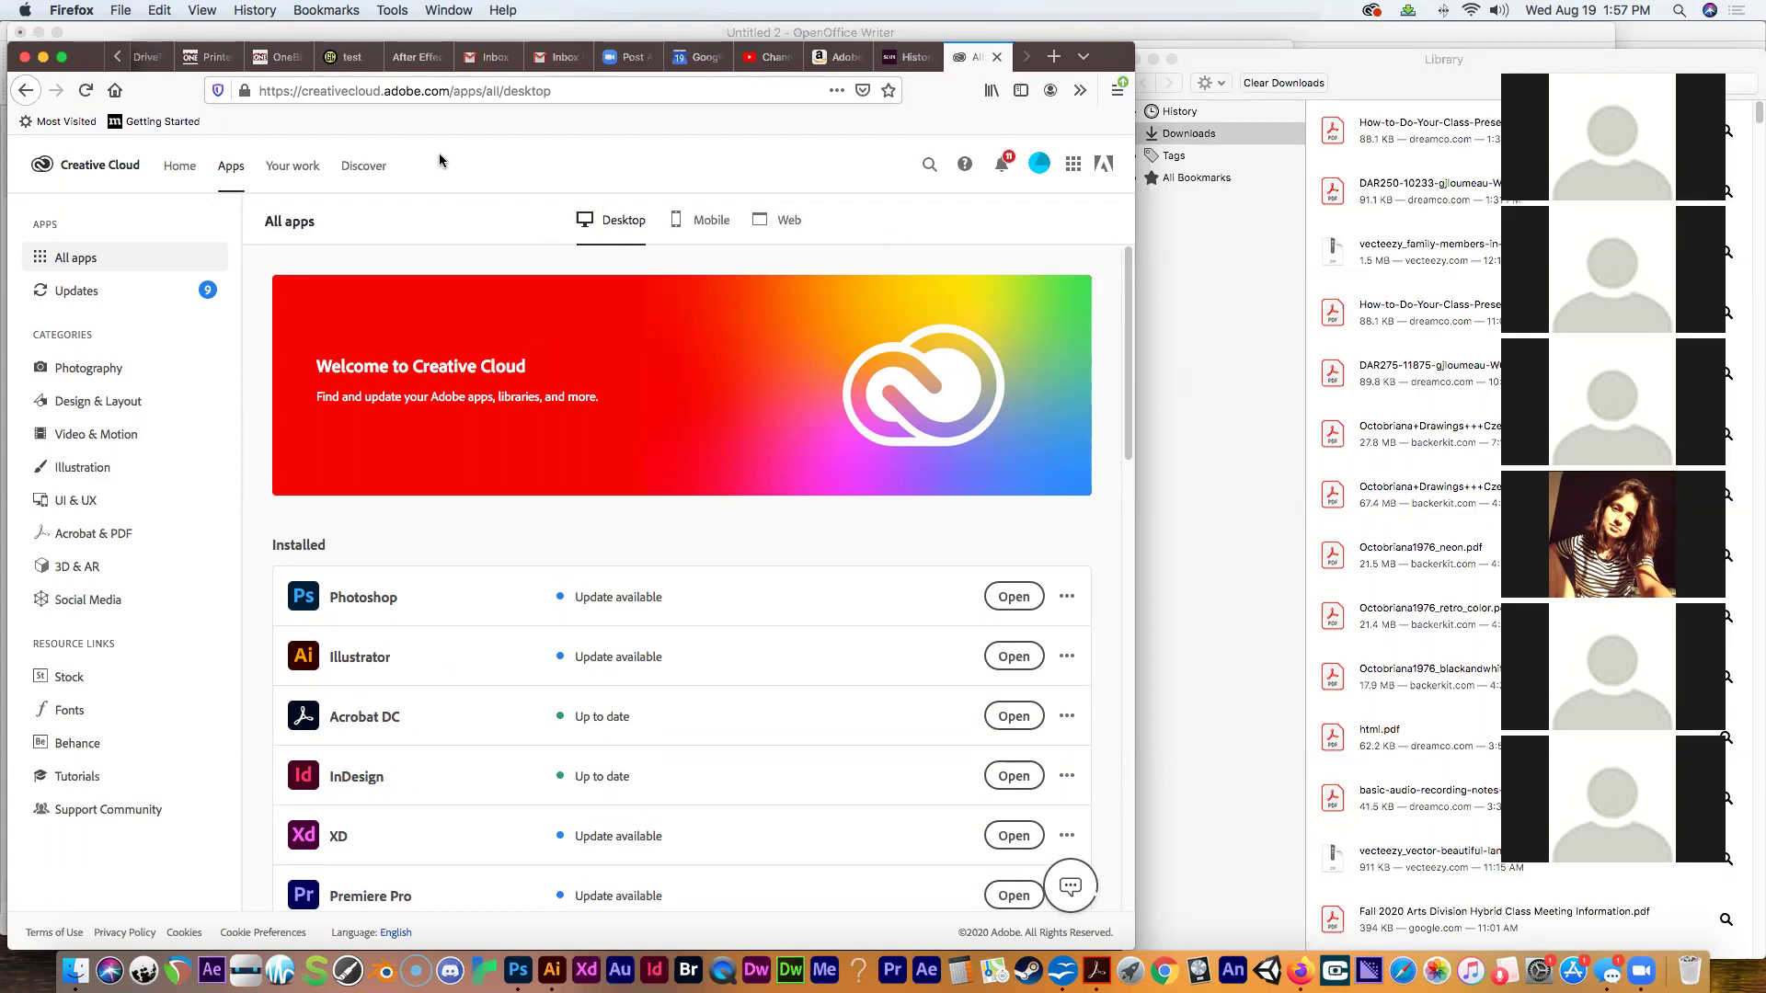
click(902, 59)
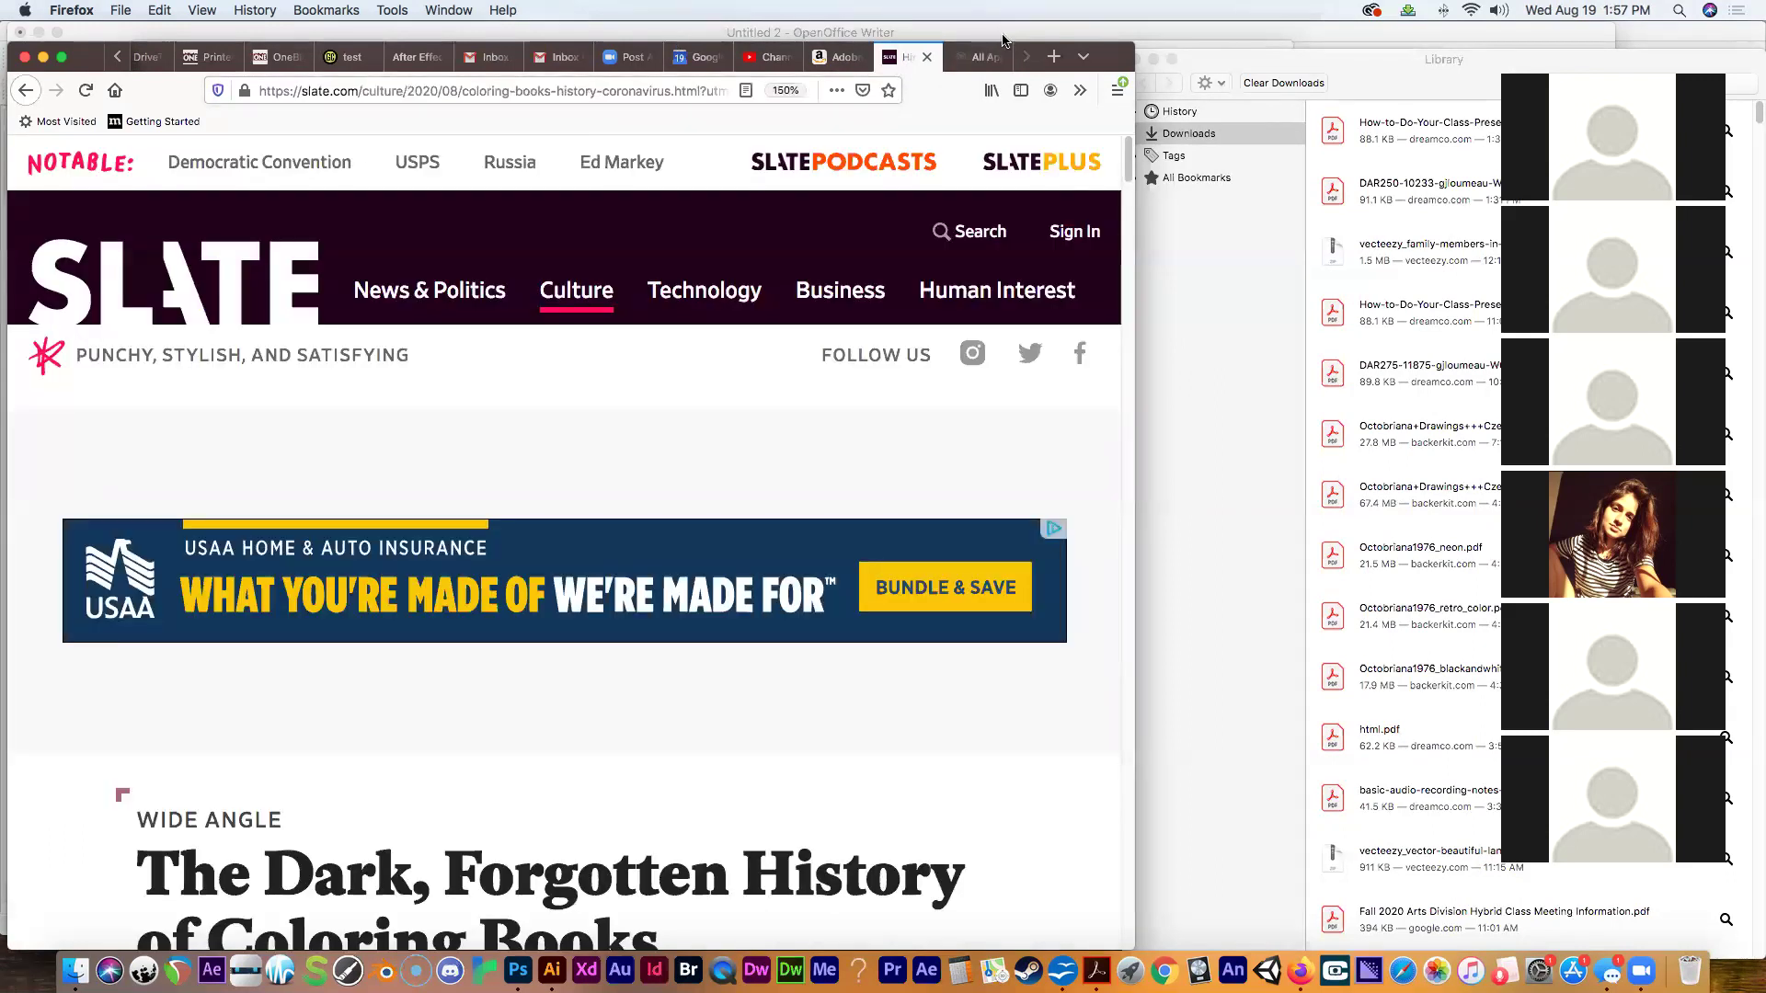
click(981, 59)
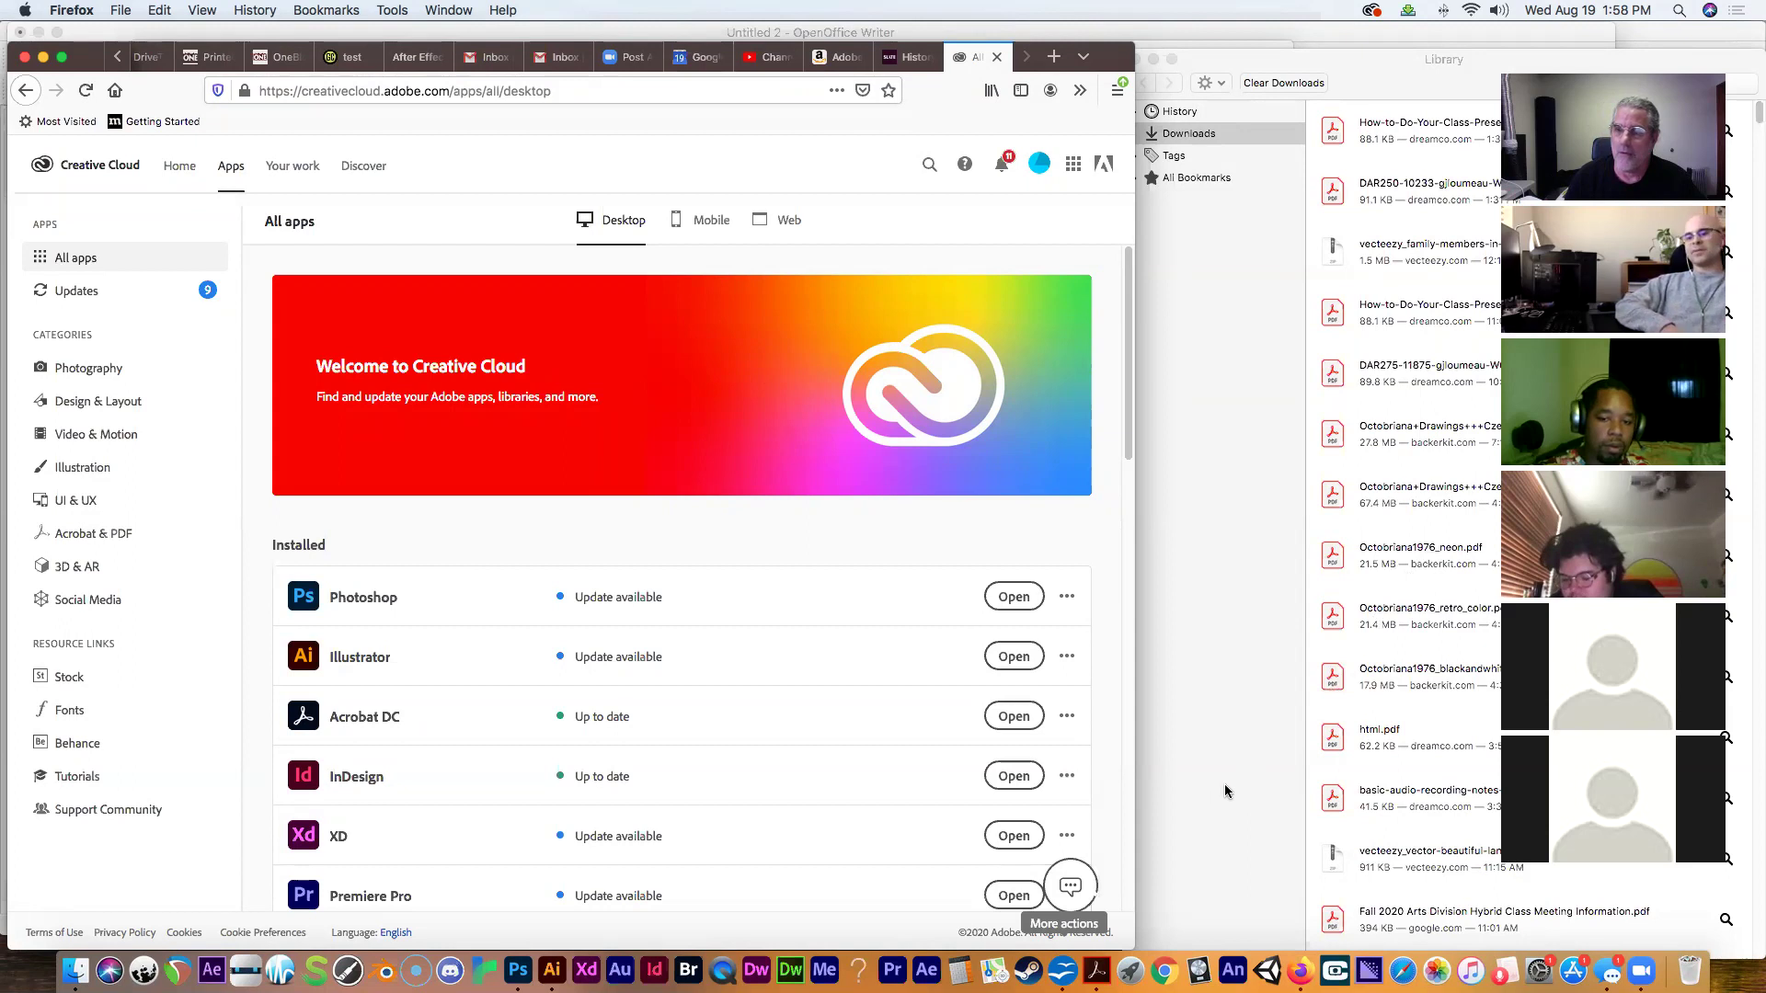
Load pima.dreamco.com and open the After Effects category, narrowing the window beside the downloads list.
click(358, 93)
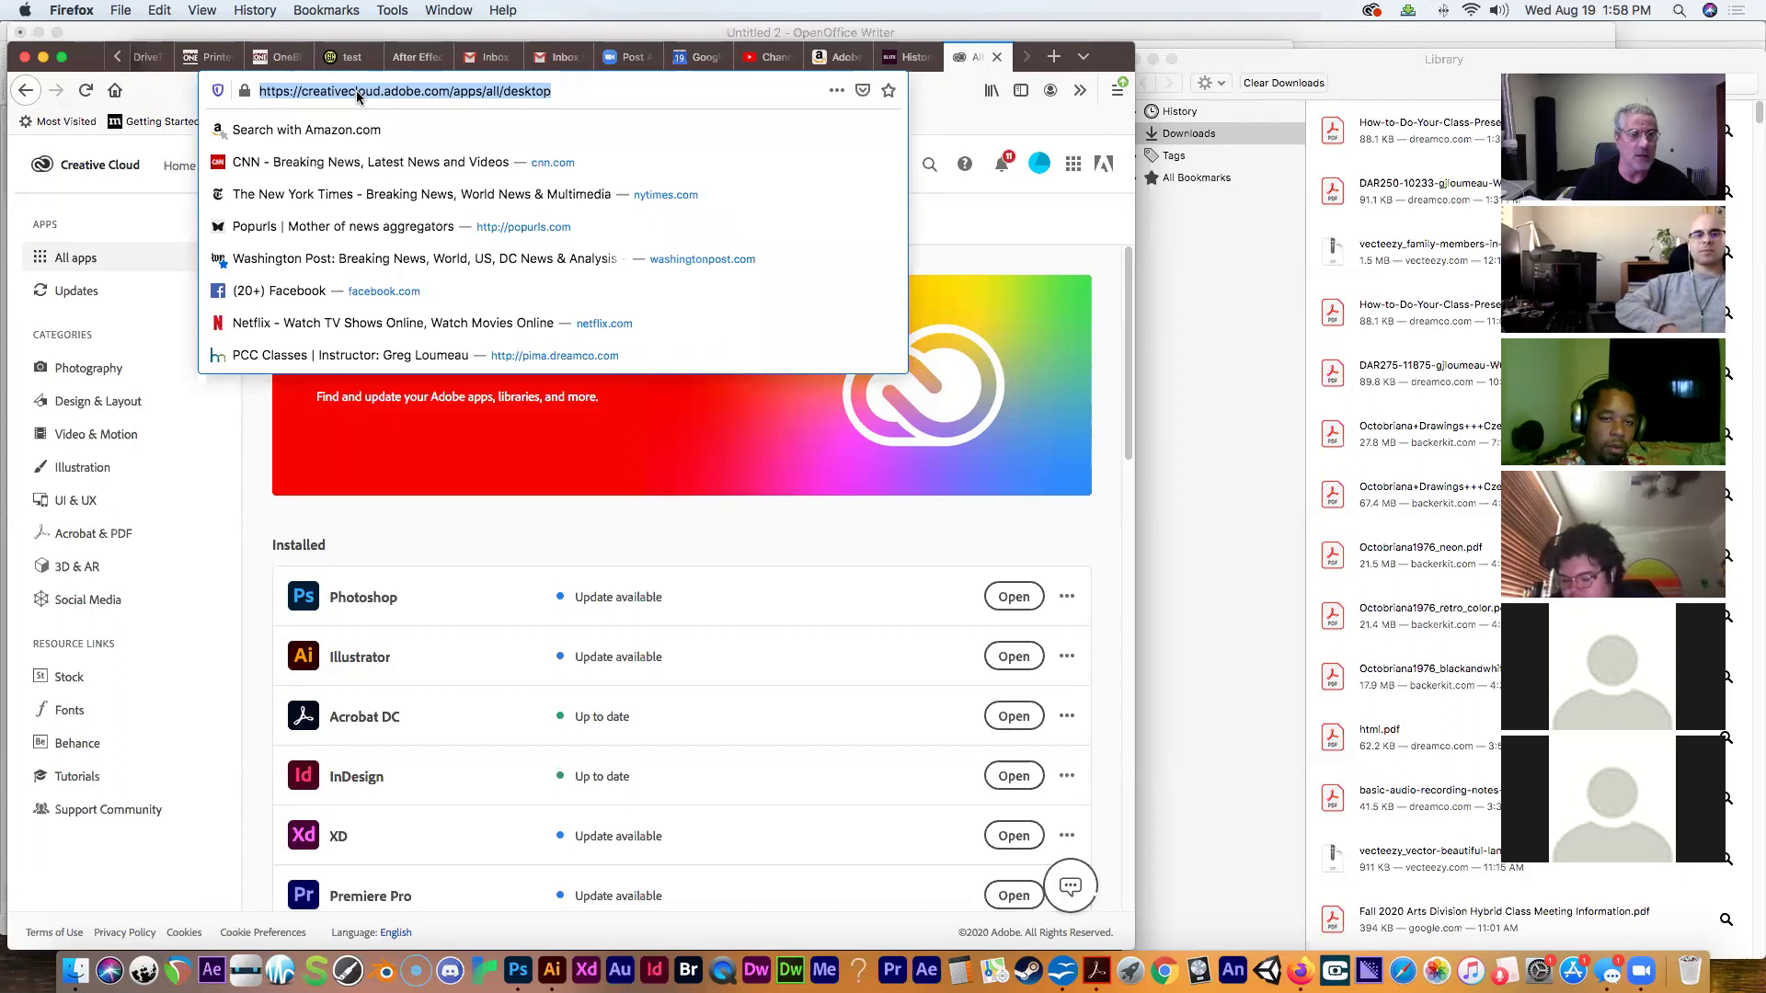
text(pima.dreamco.com)
key(Return)
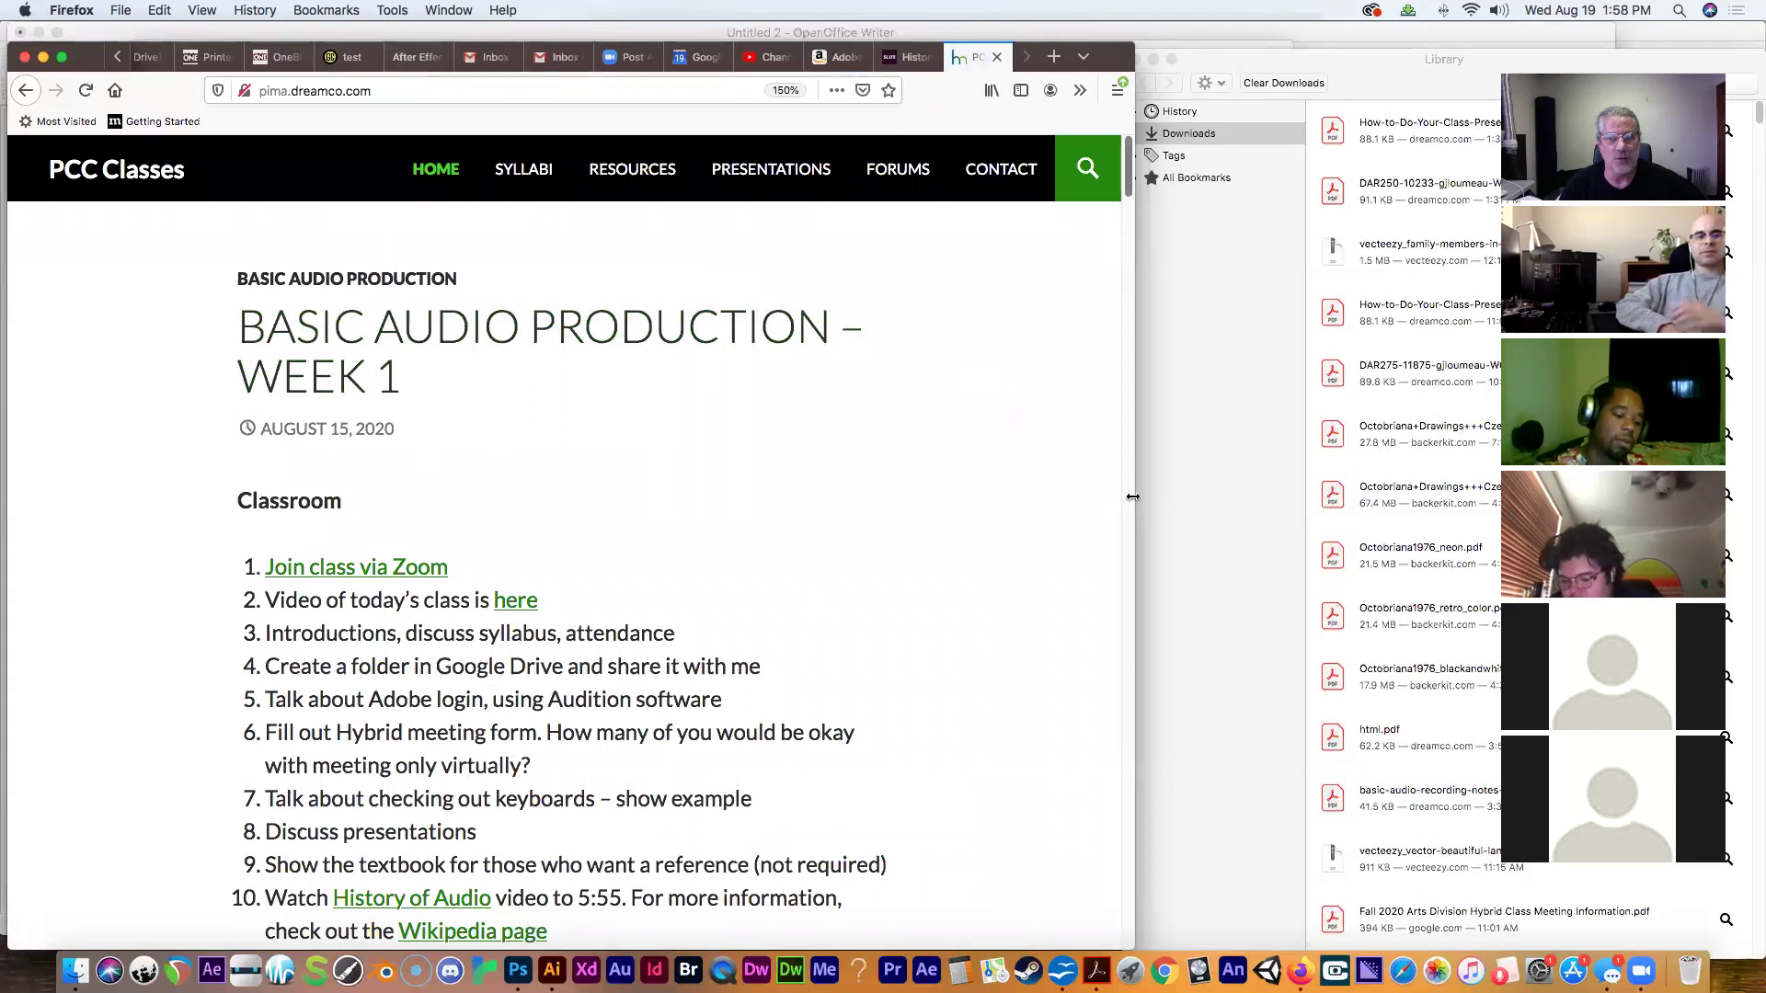
drag(1135, 504, 1453, 576)
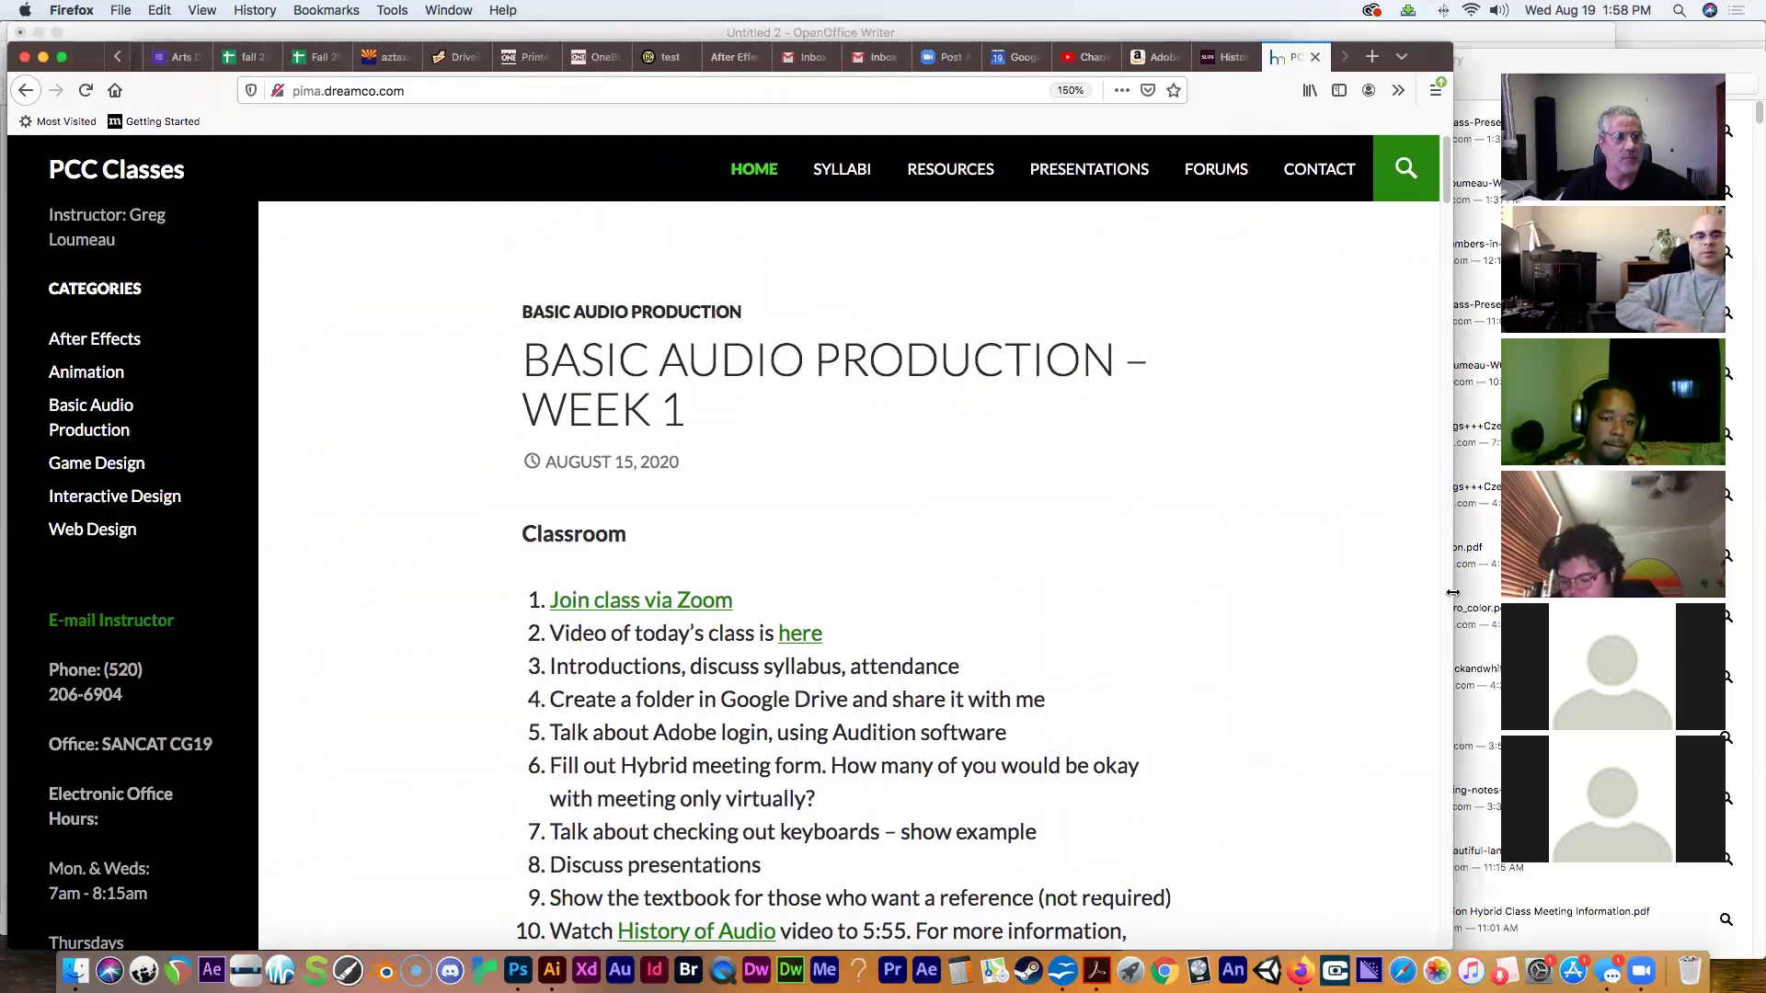
click(95, 339)
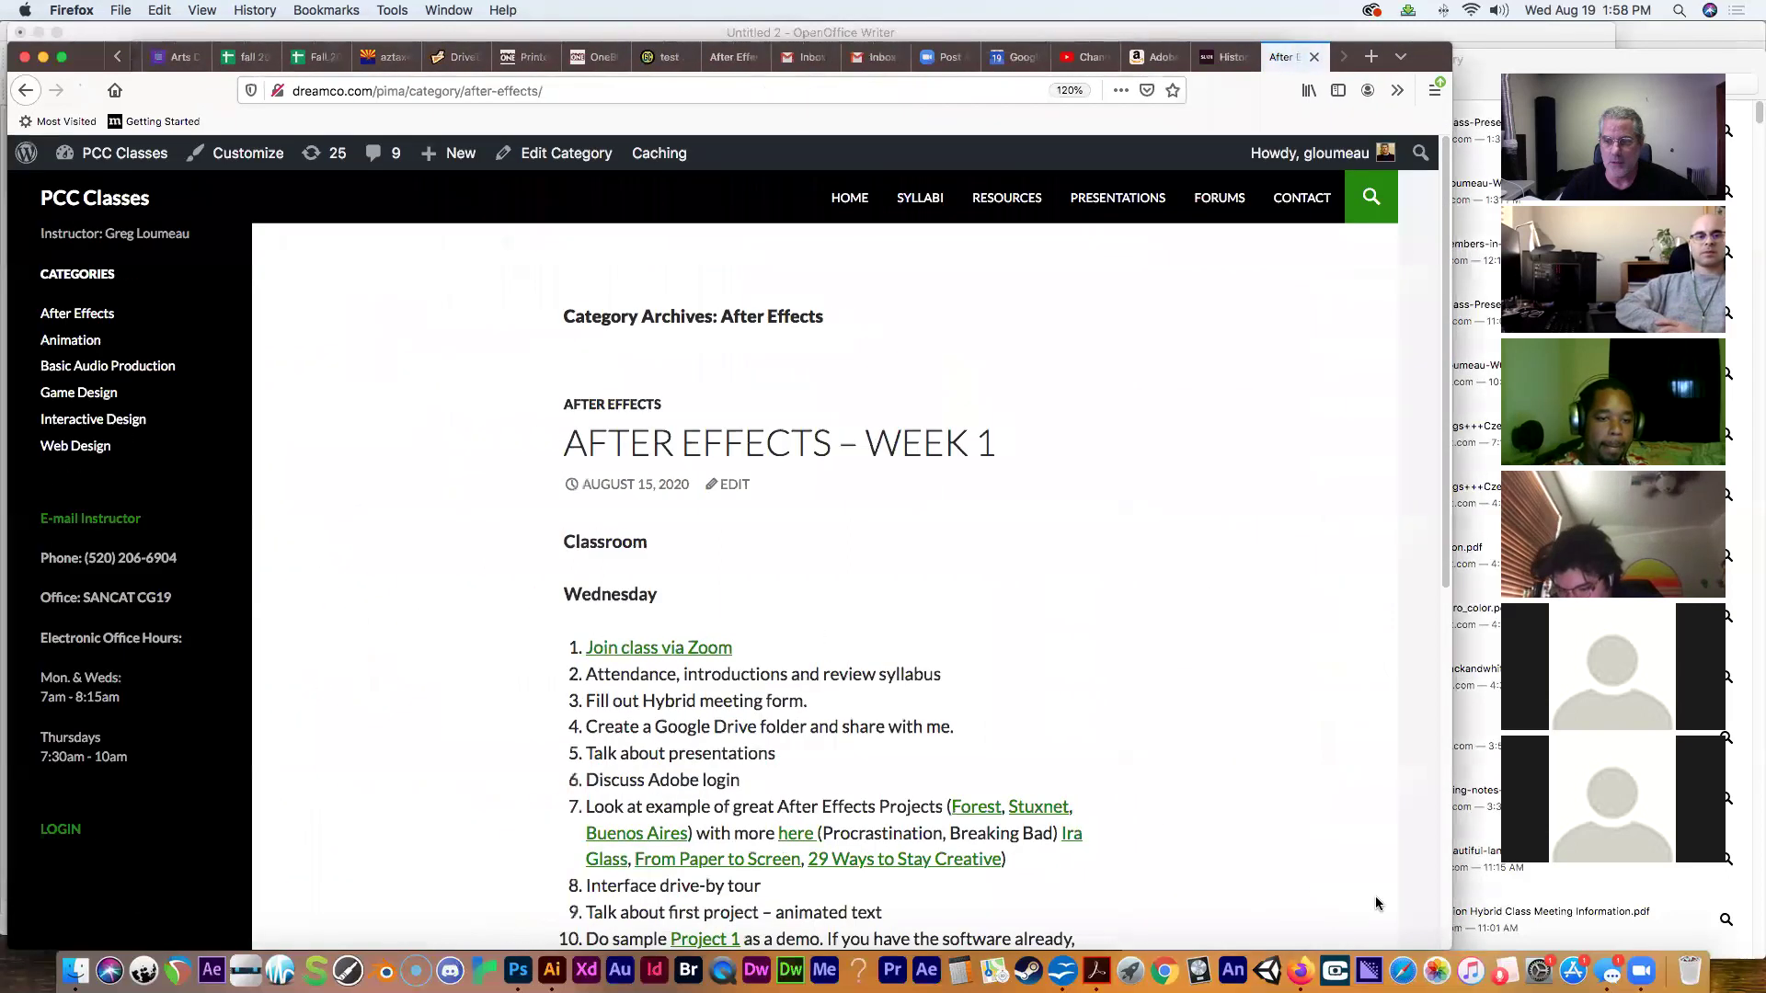
drag(1451, 900, 1111, 822)
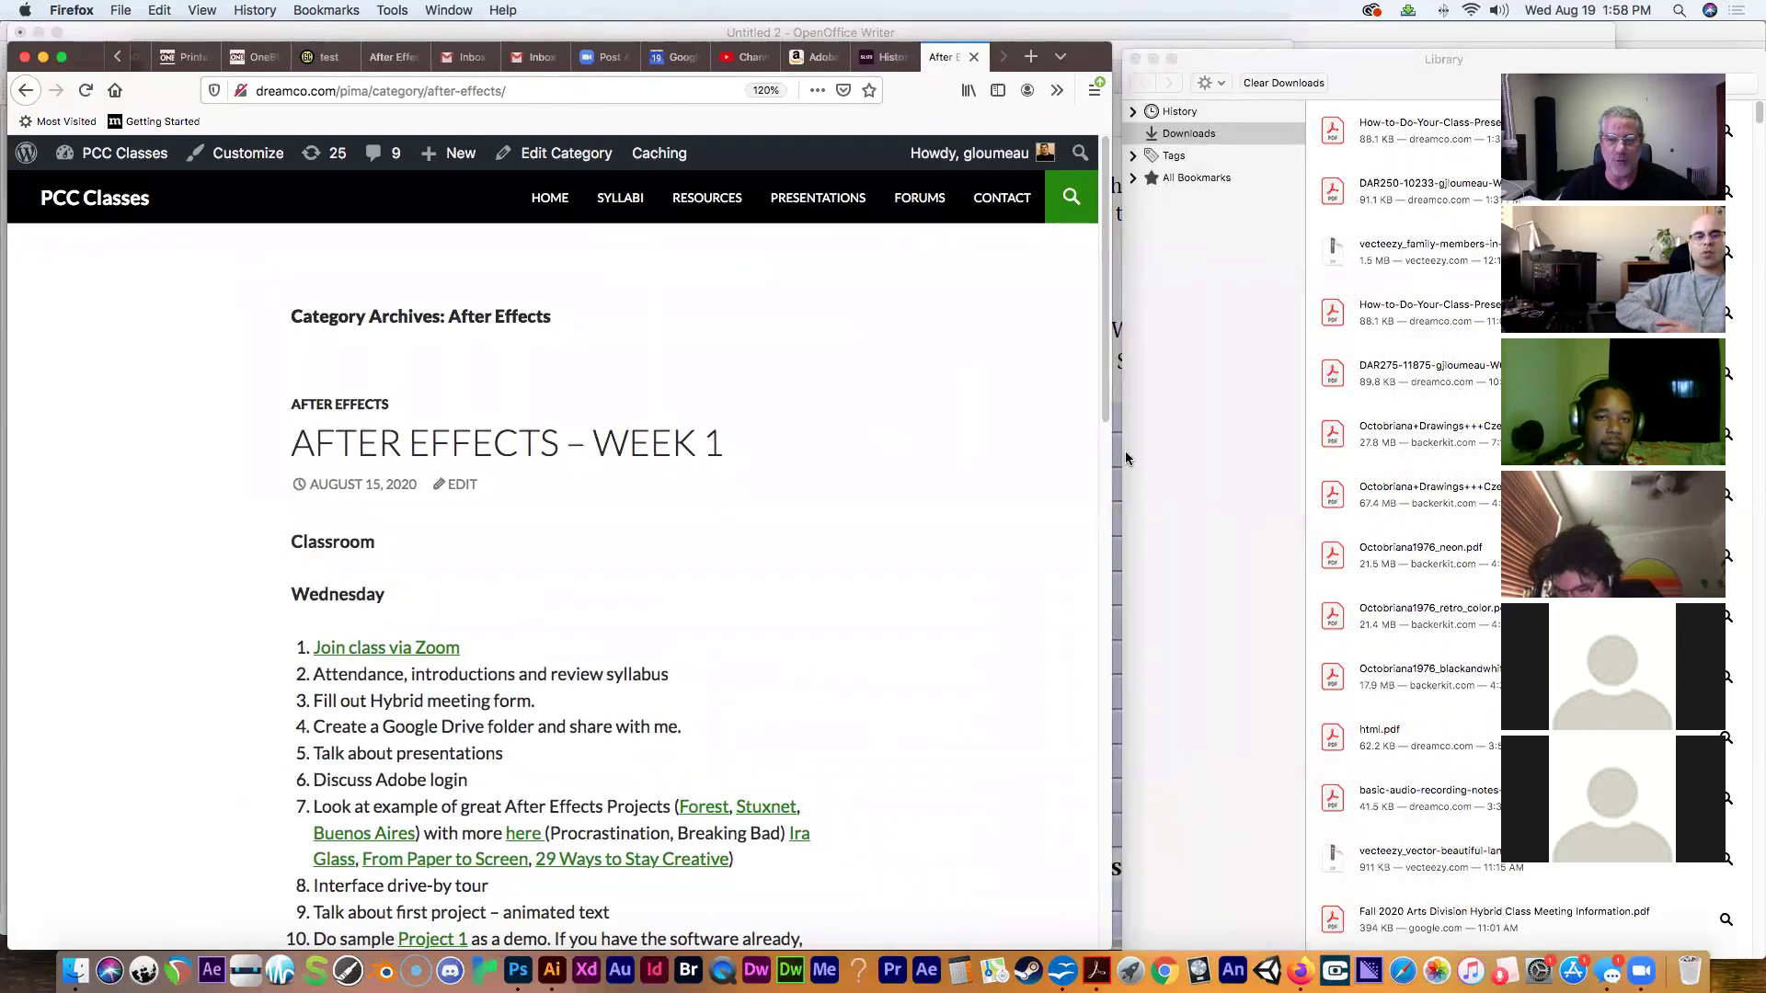
scroll(1103, 495, down, 4)
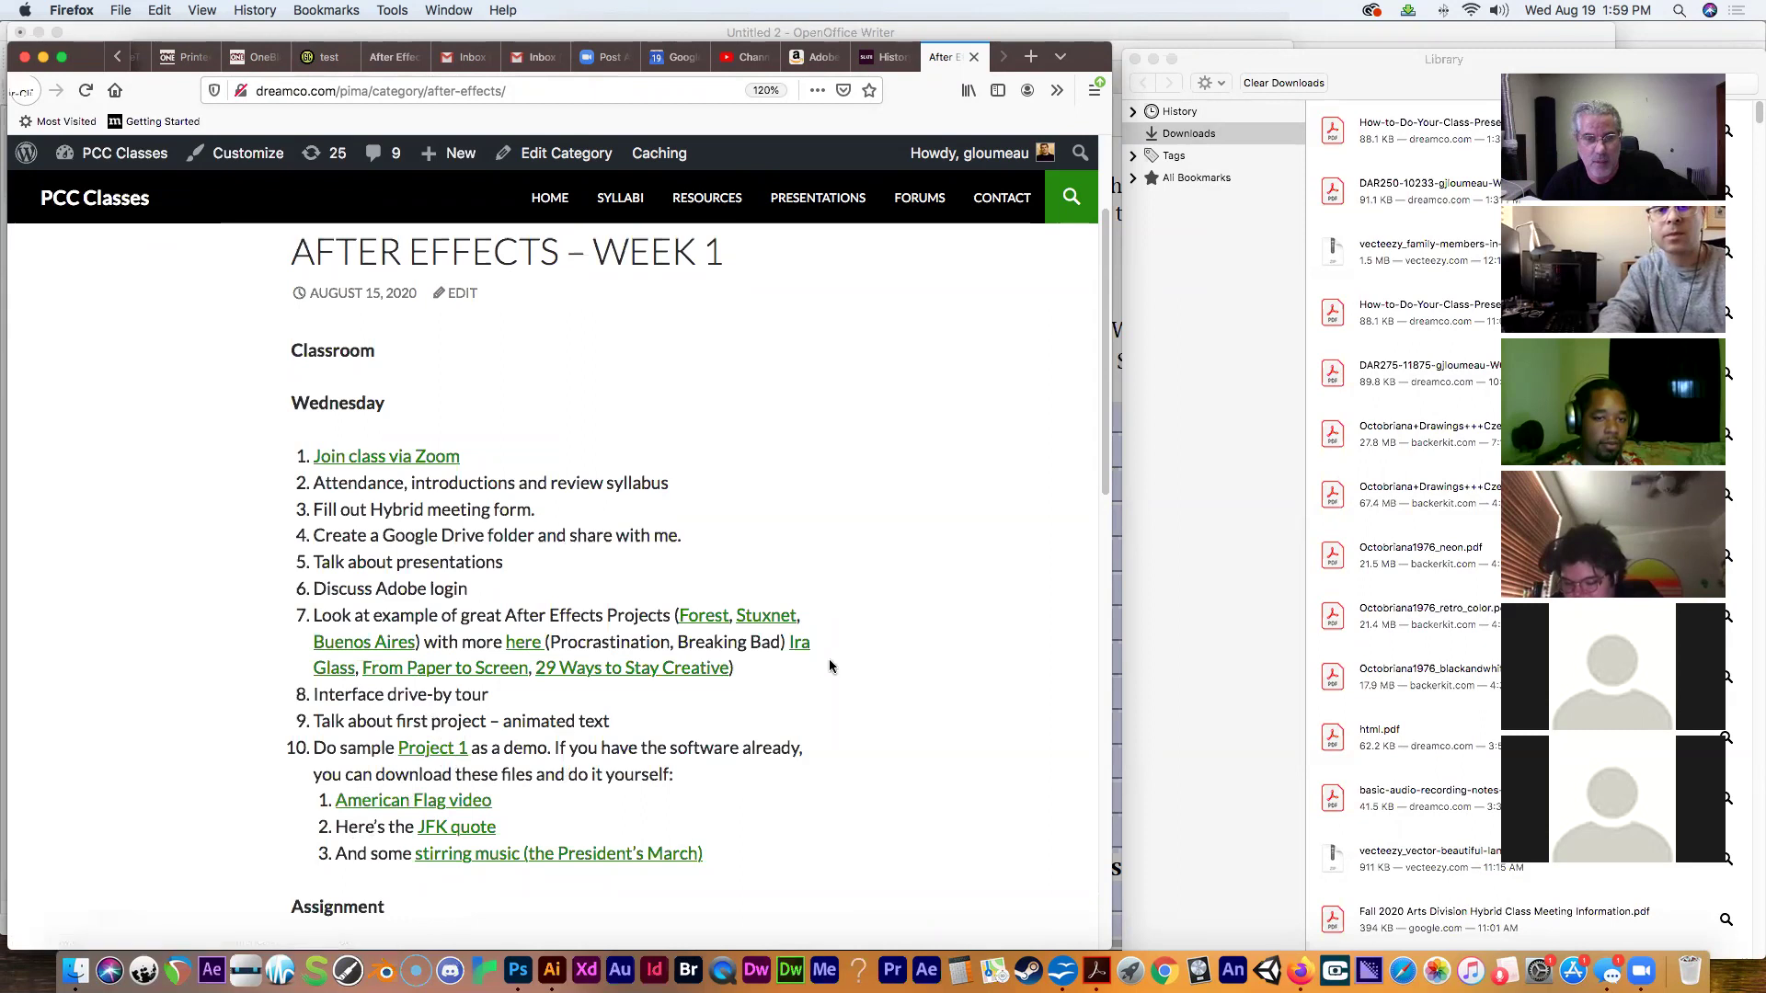
Open the Forest example in a new tab and play Tell No One's Forest video.
super+click(691, 620)
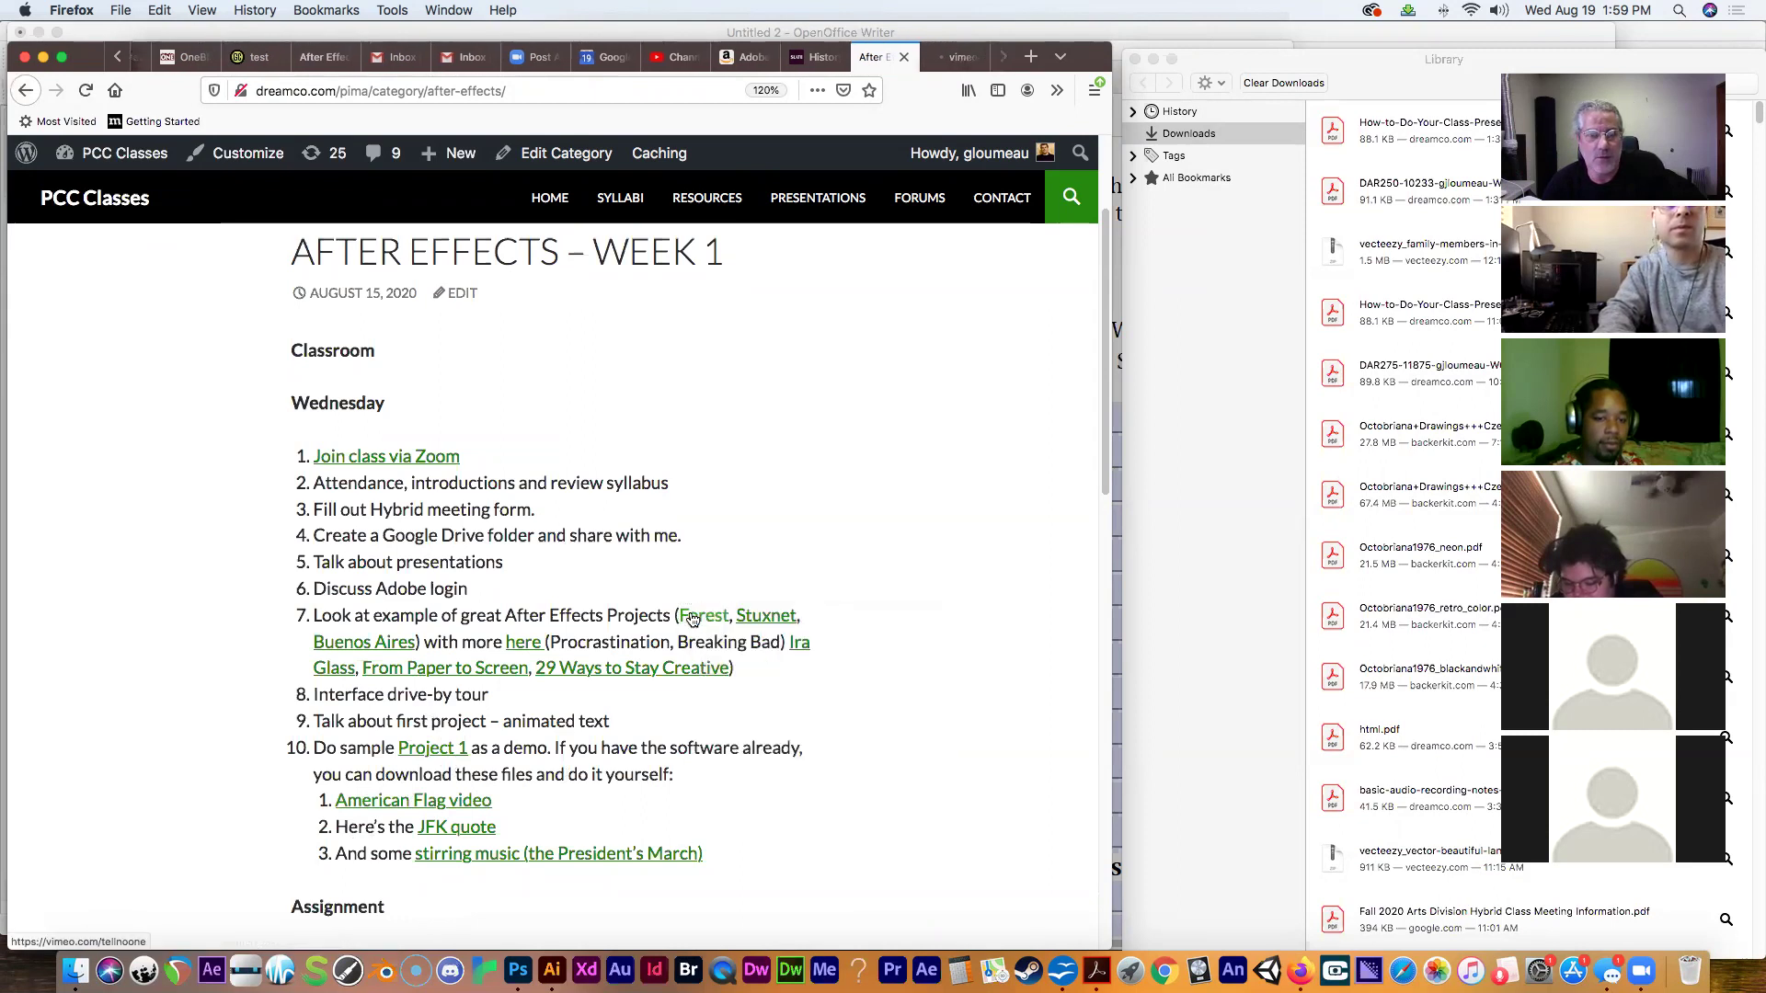
click(961, 57)
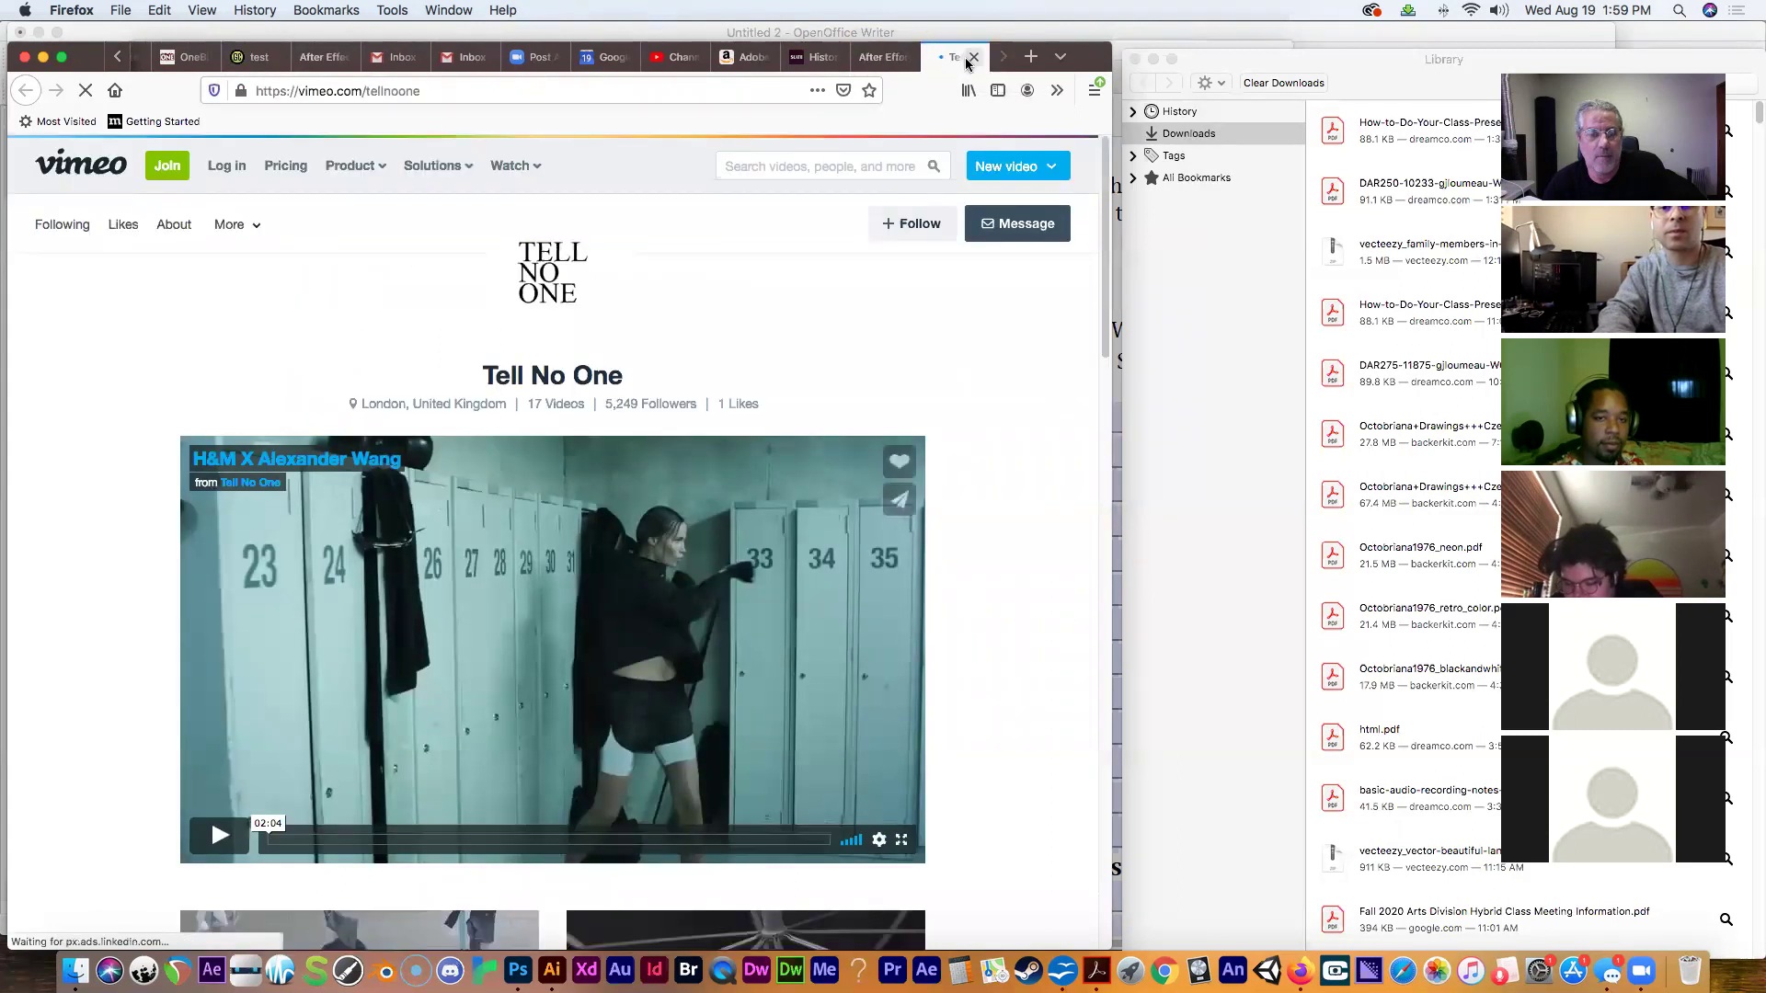
drag(1103, 351, 1119, 556)
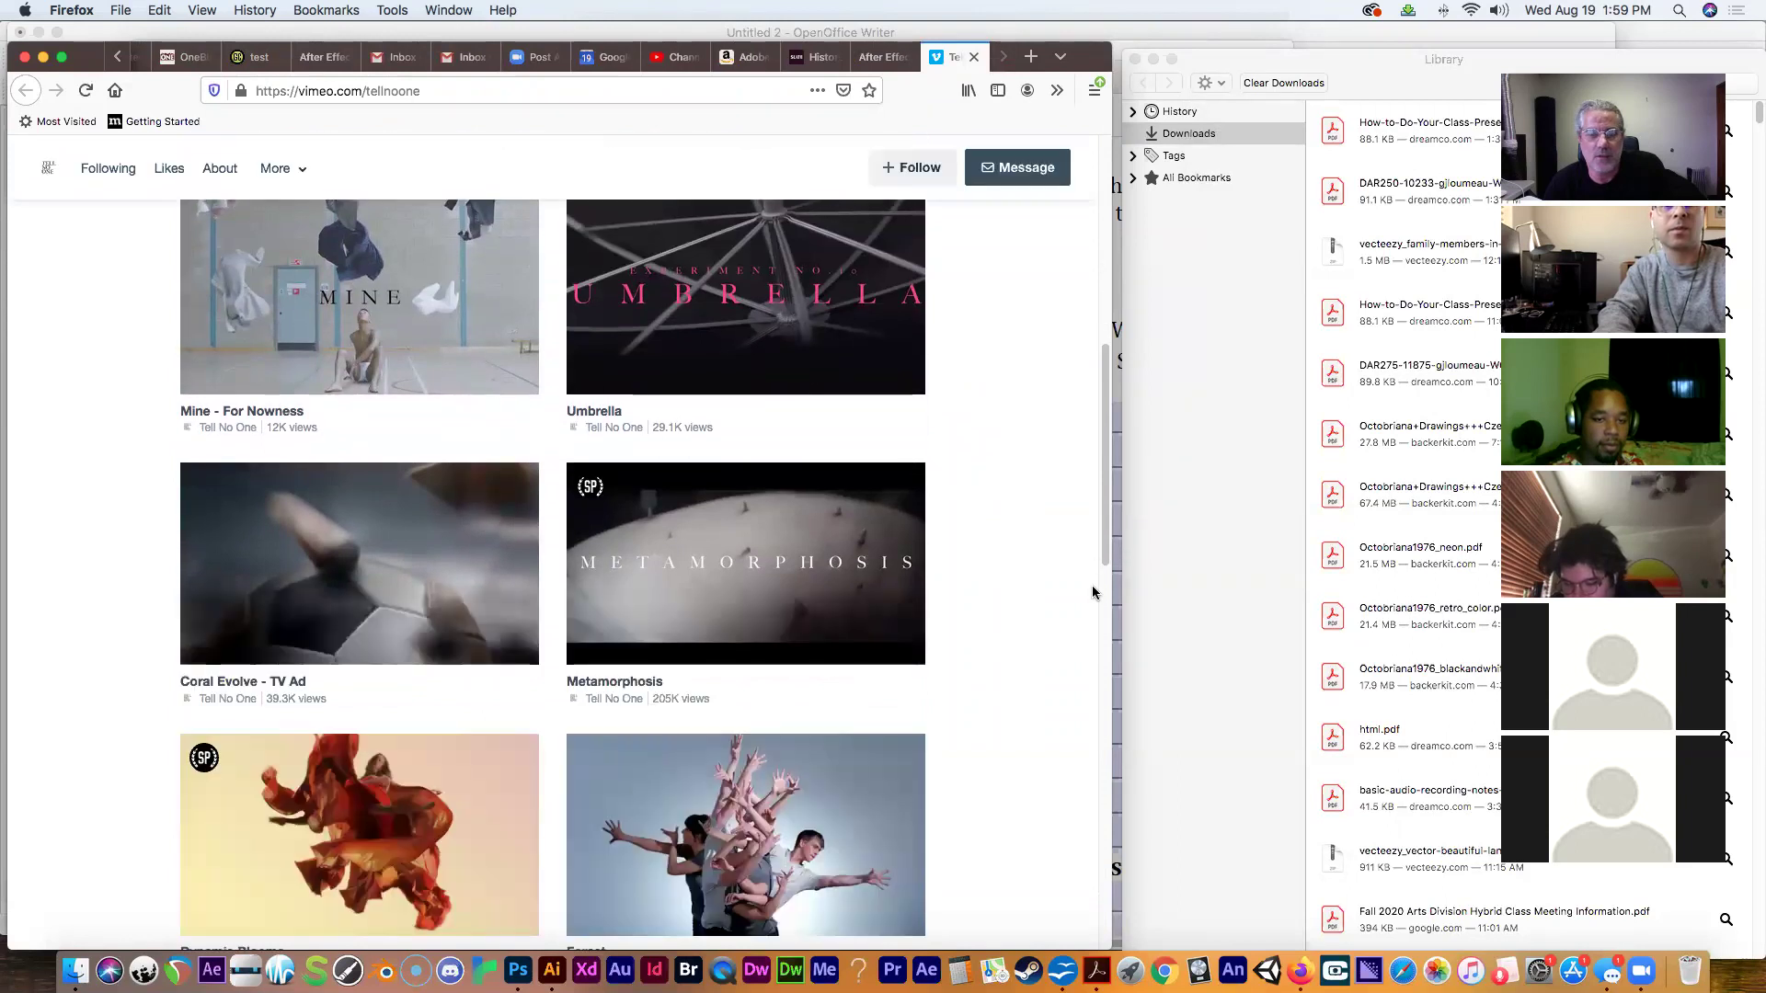
drag(1102, 565, 1100, 641)
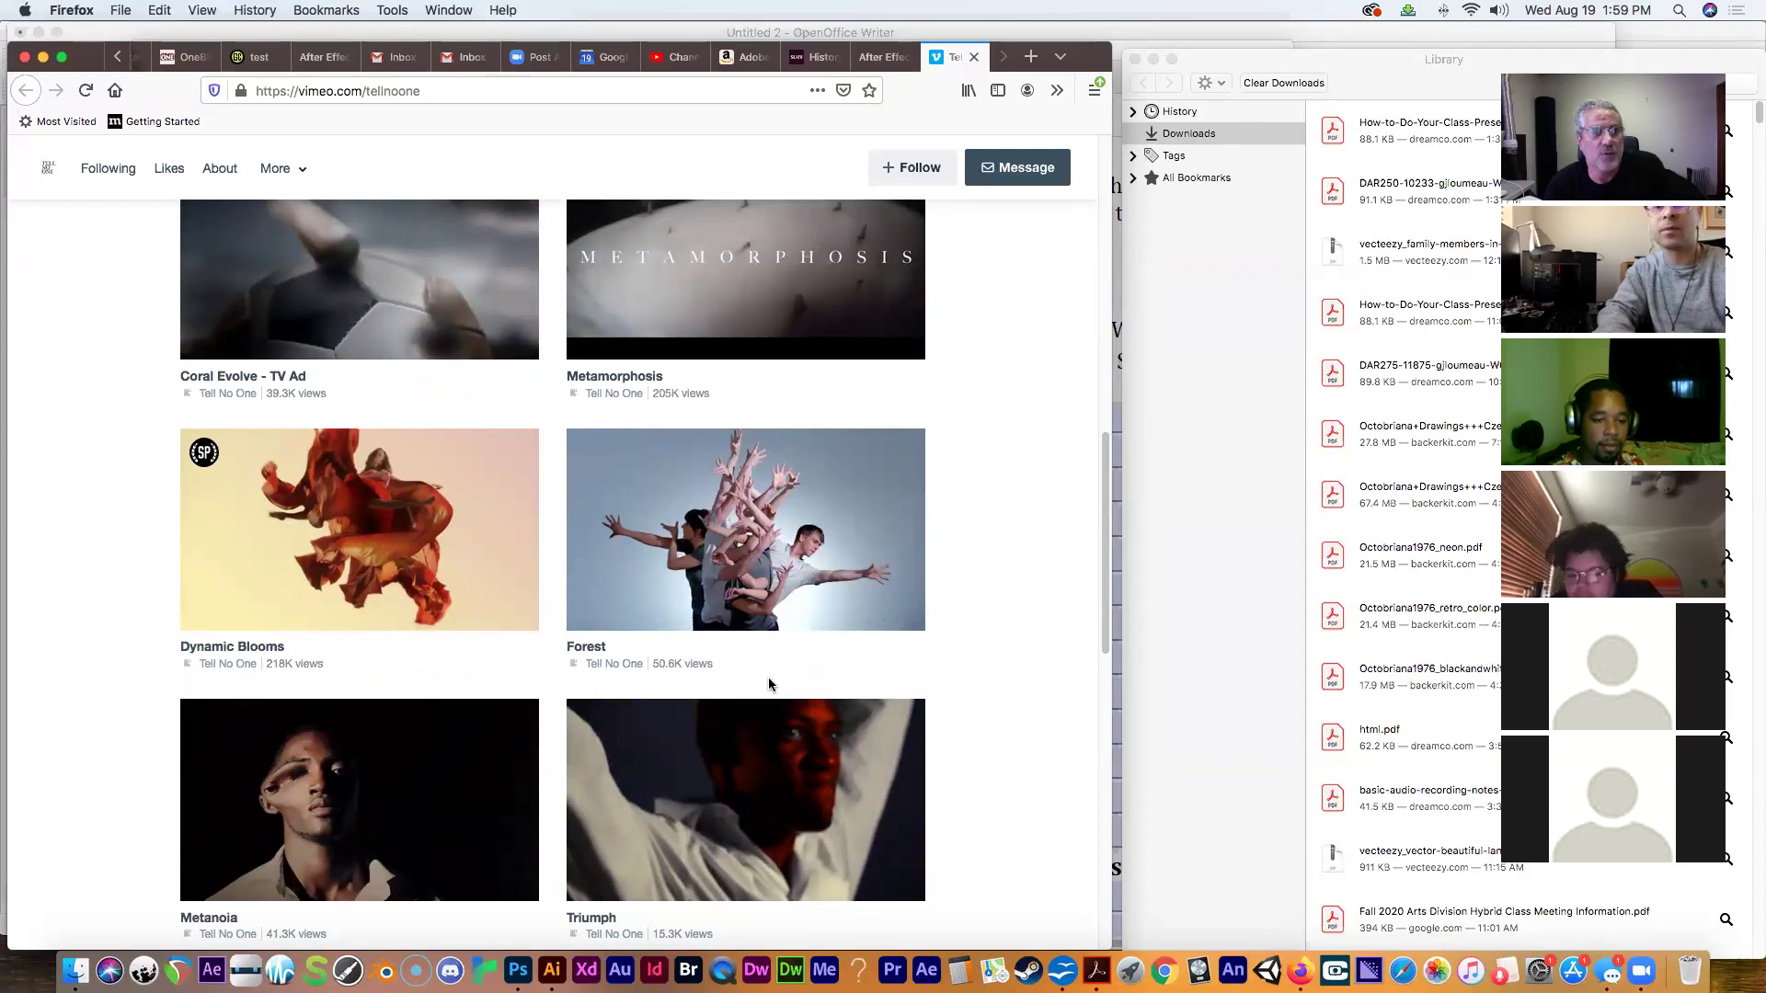
click(668, 580)
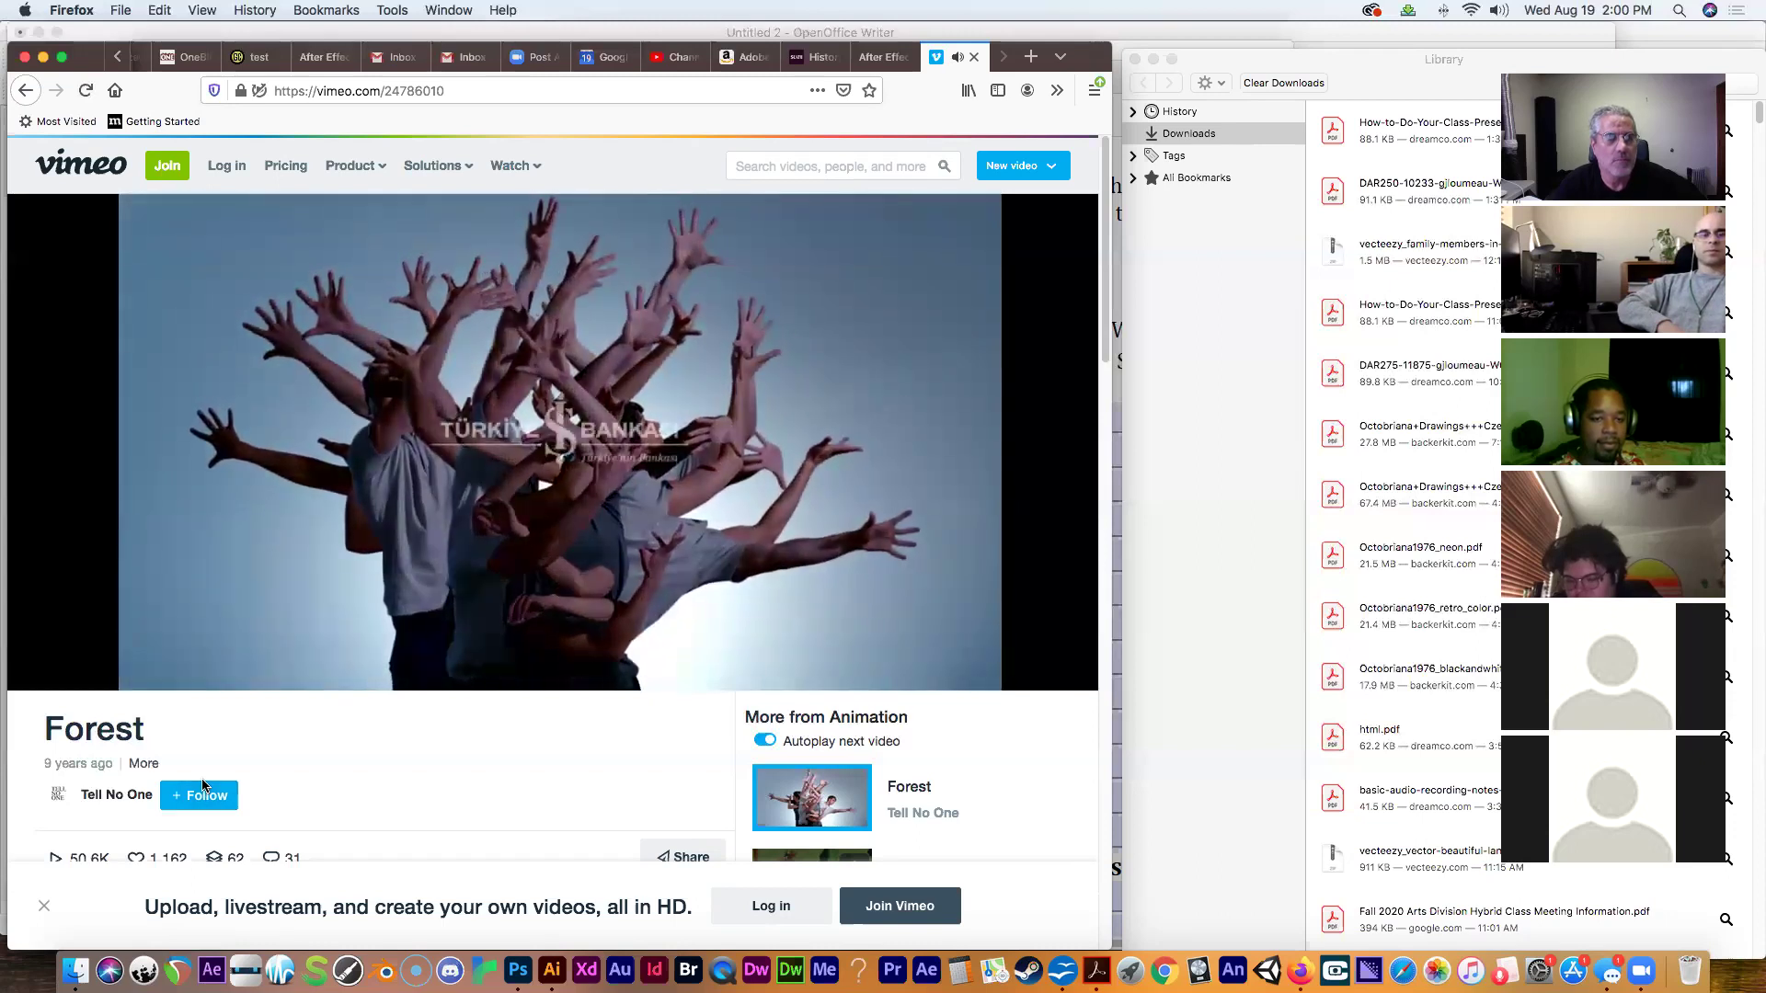
Raise the system volume to maximum while Forest plays.
key(XF86AudioRaiseVolume)
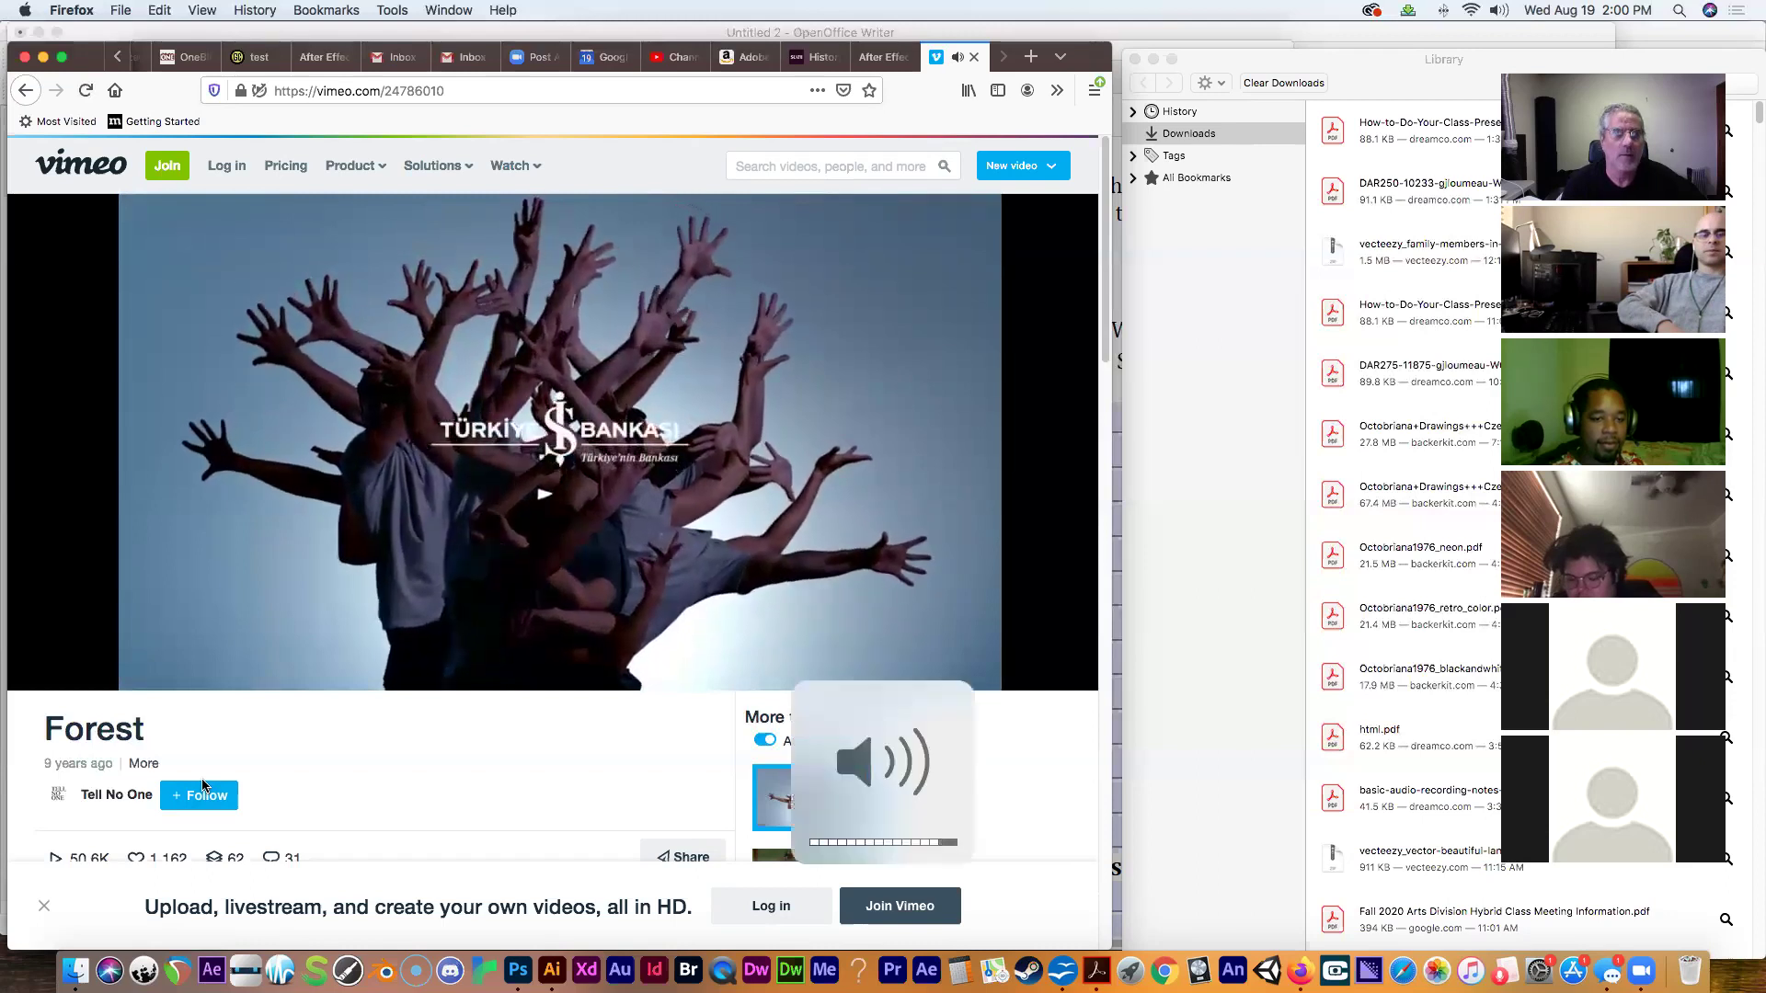
key(XF86AudioRaiseVolume)
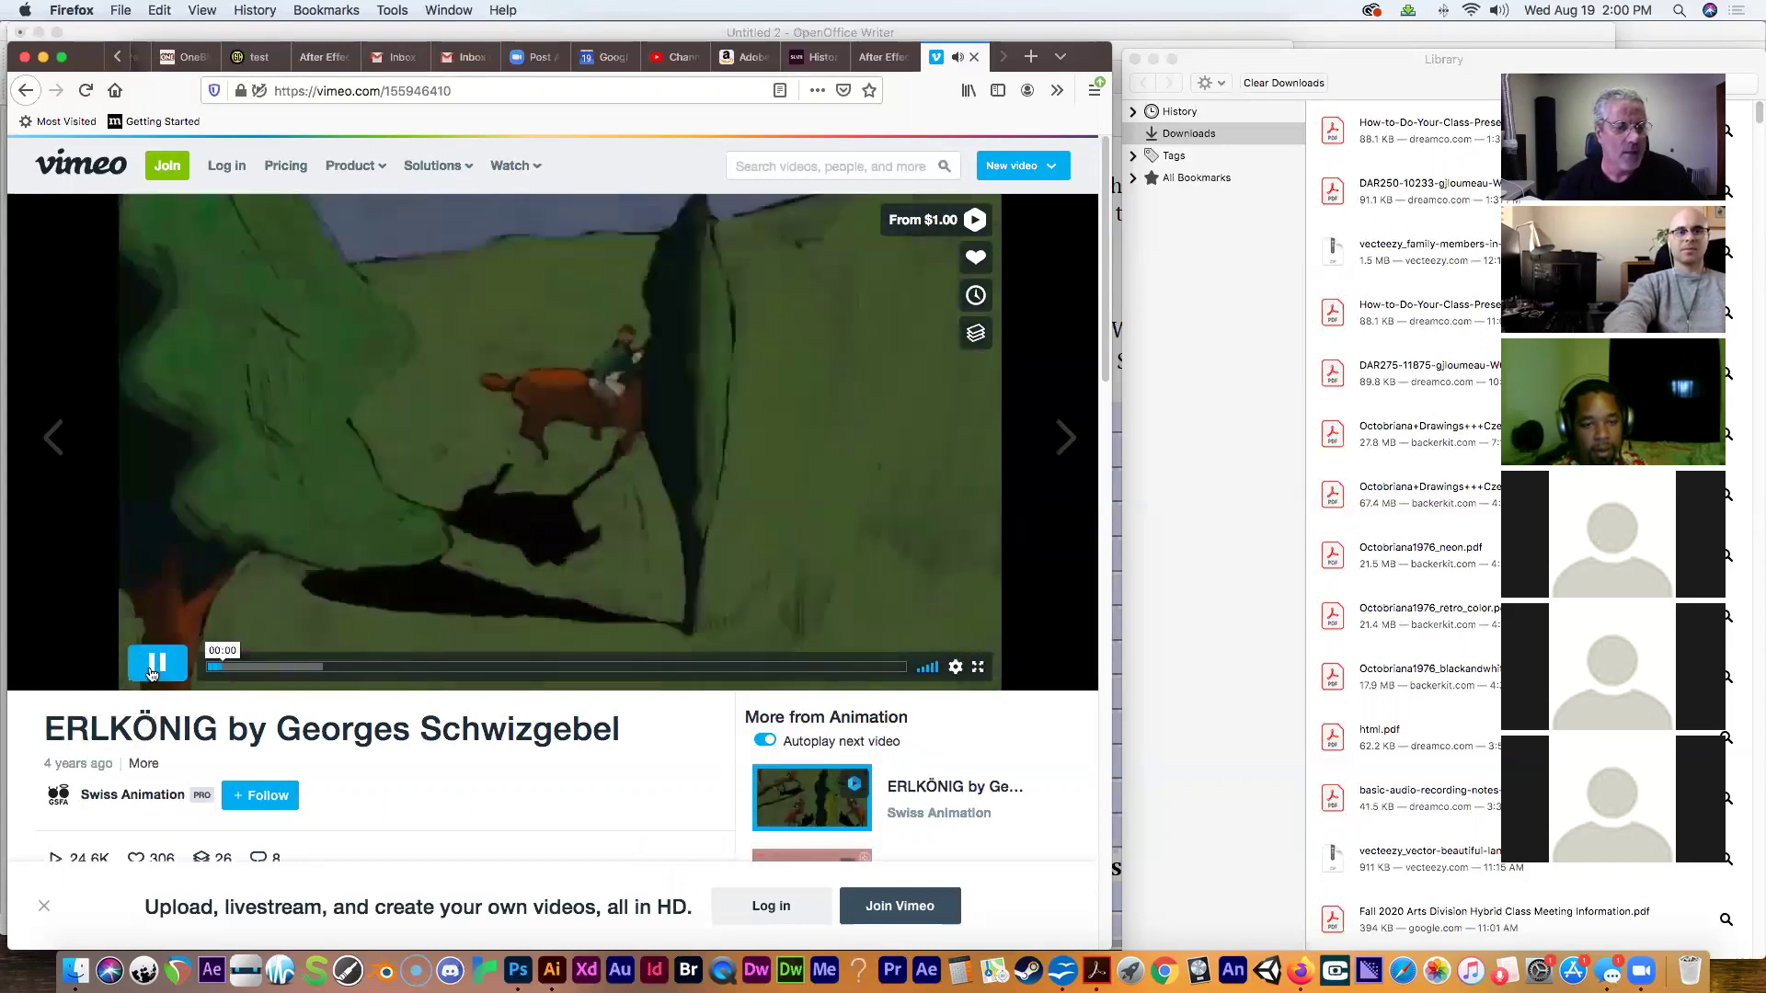
Pause the ERLKÖNIG video and close the Vimeo tab.
click(155, 674)
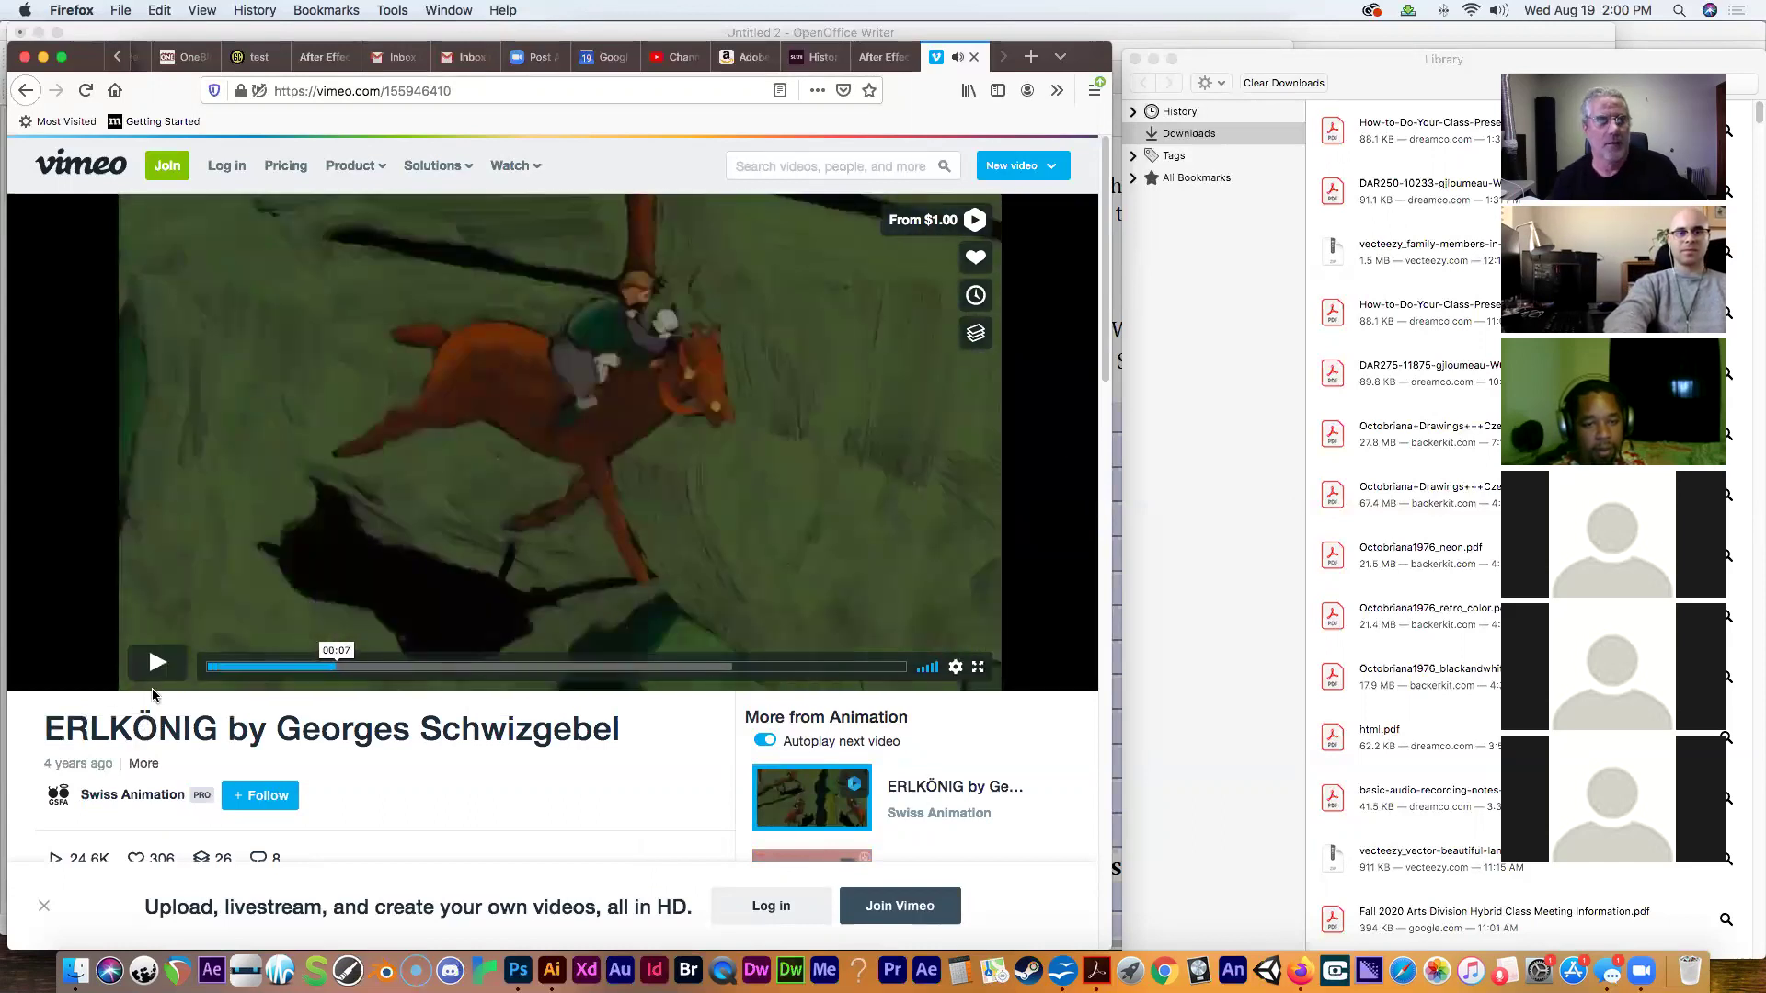
click(973, 58)
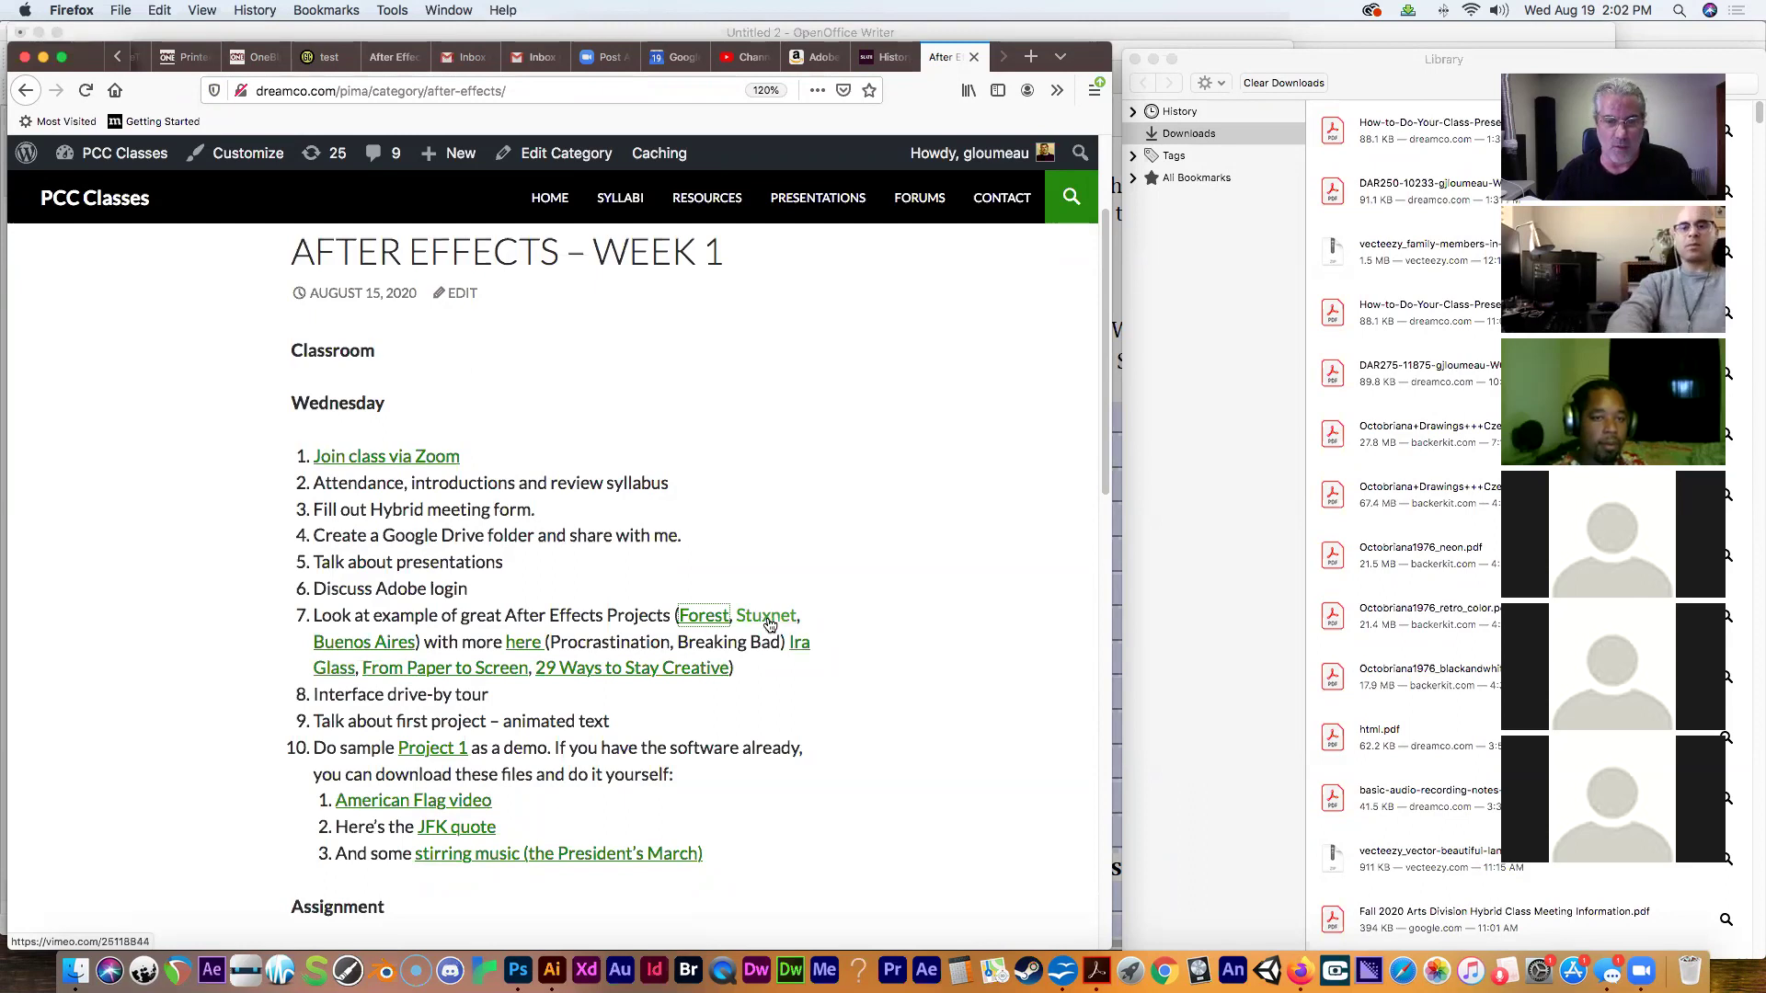
Open the Stuxnet link in a new tab and switch to its Vimeo video 'Stuxnet: Anatomy of a Computer Virus'.
right_click(765, 620)
click(797, 622)
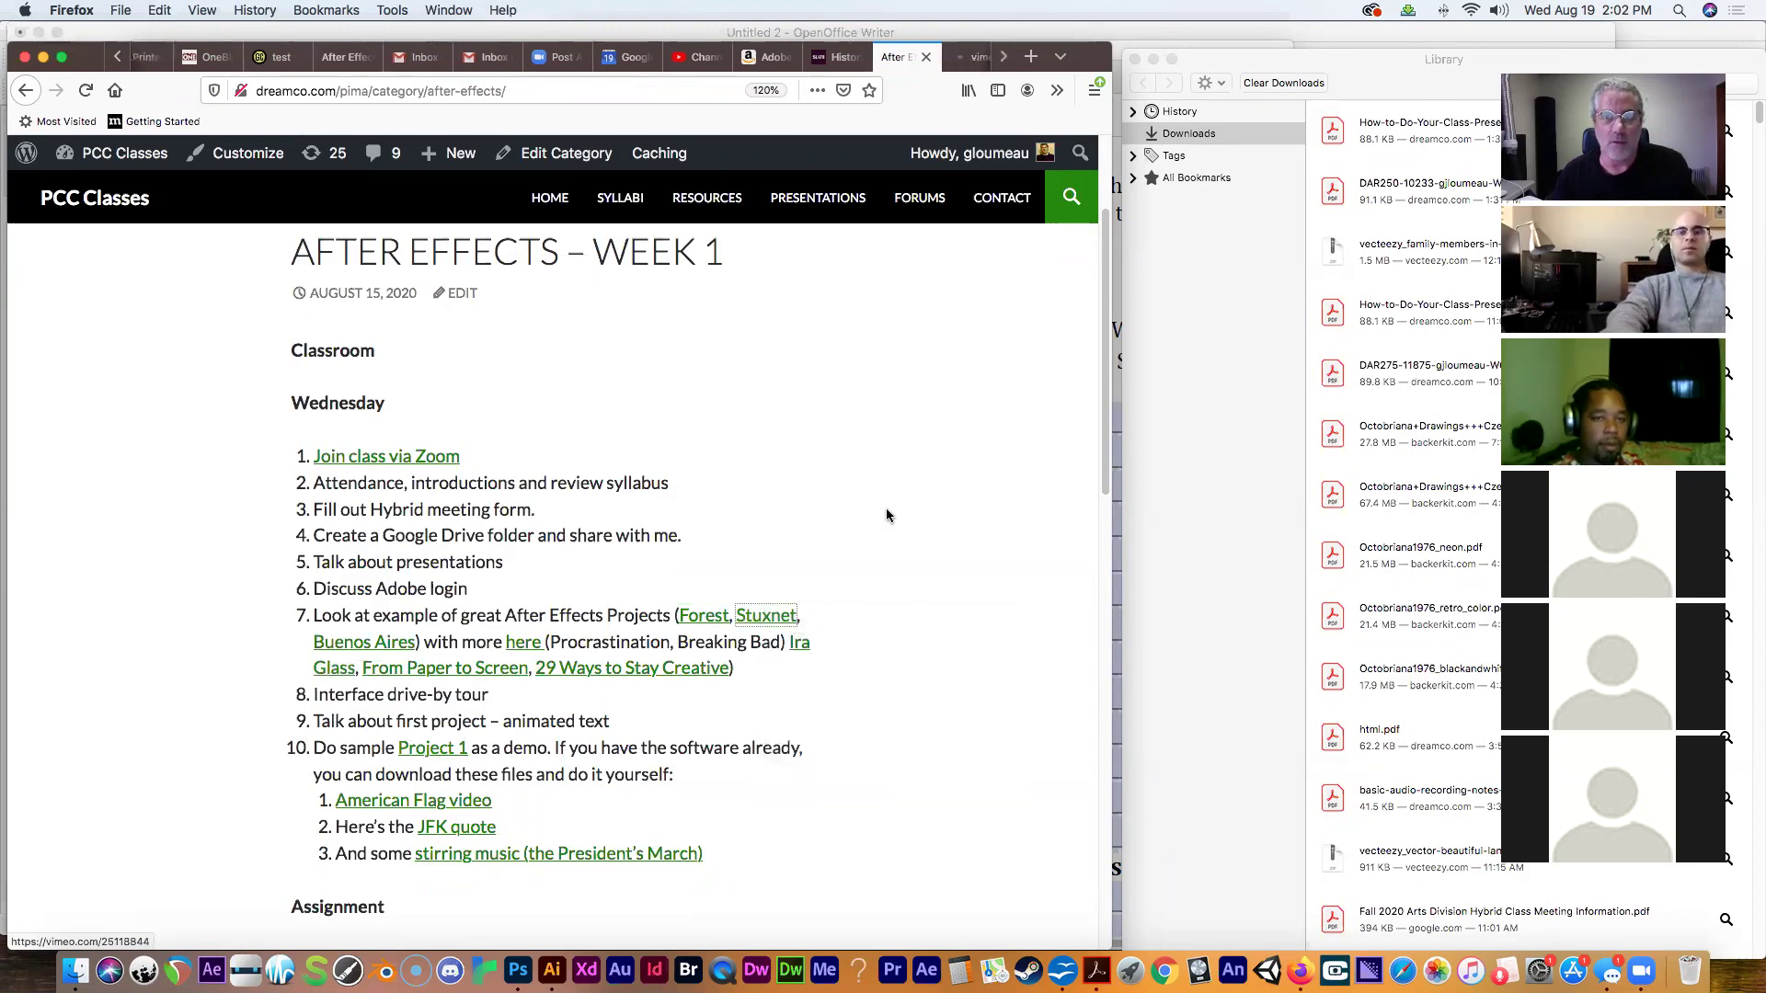
click(956, 62)
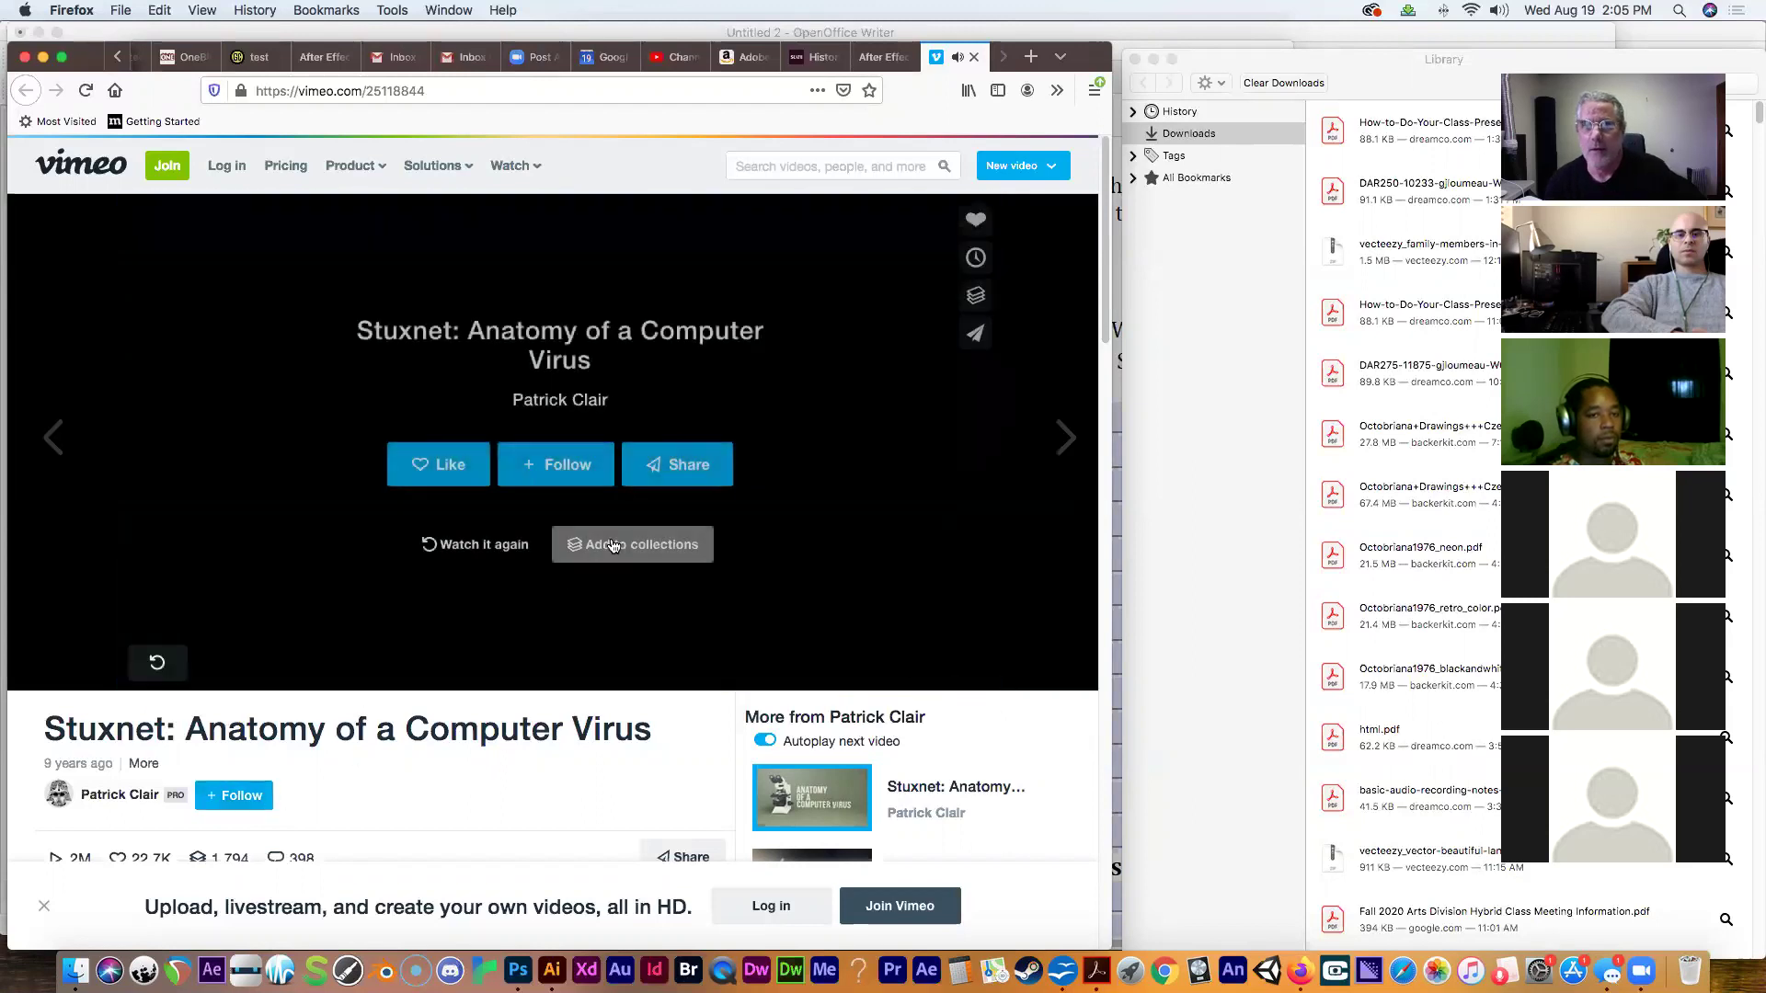
Close the Stuxnet tab and open the Buenos Aires example link in a new tab.
click(975, 58)
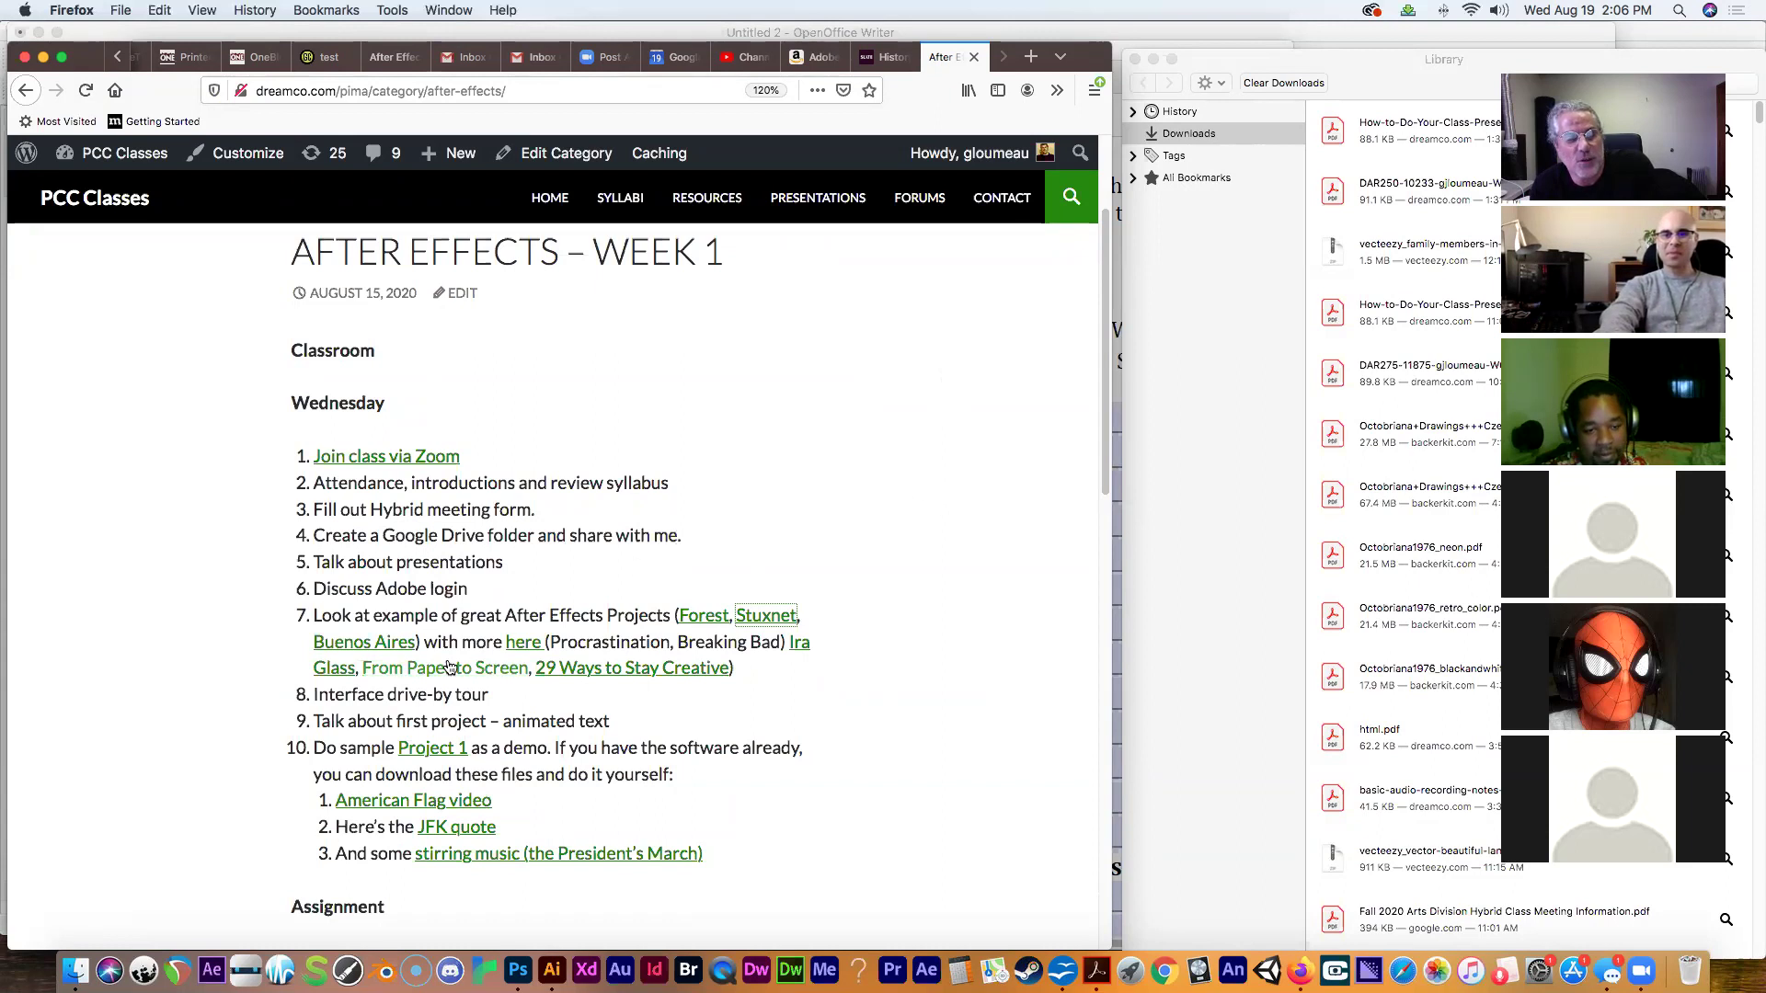
right_click(386, 648)
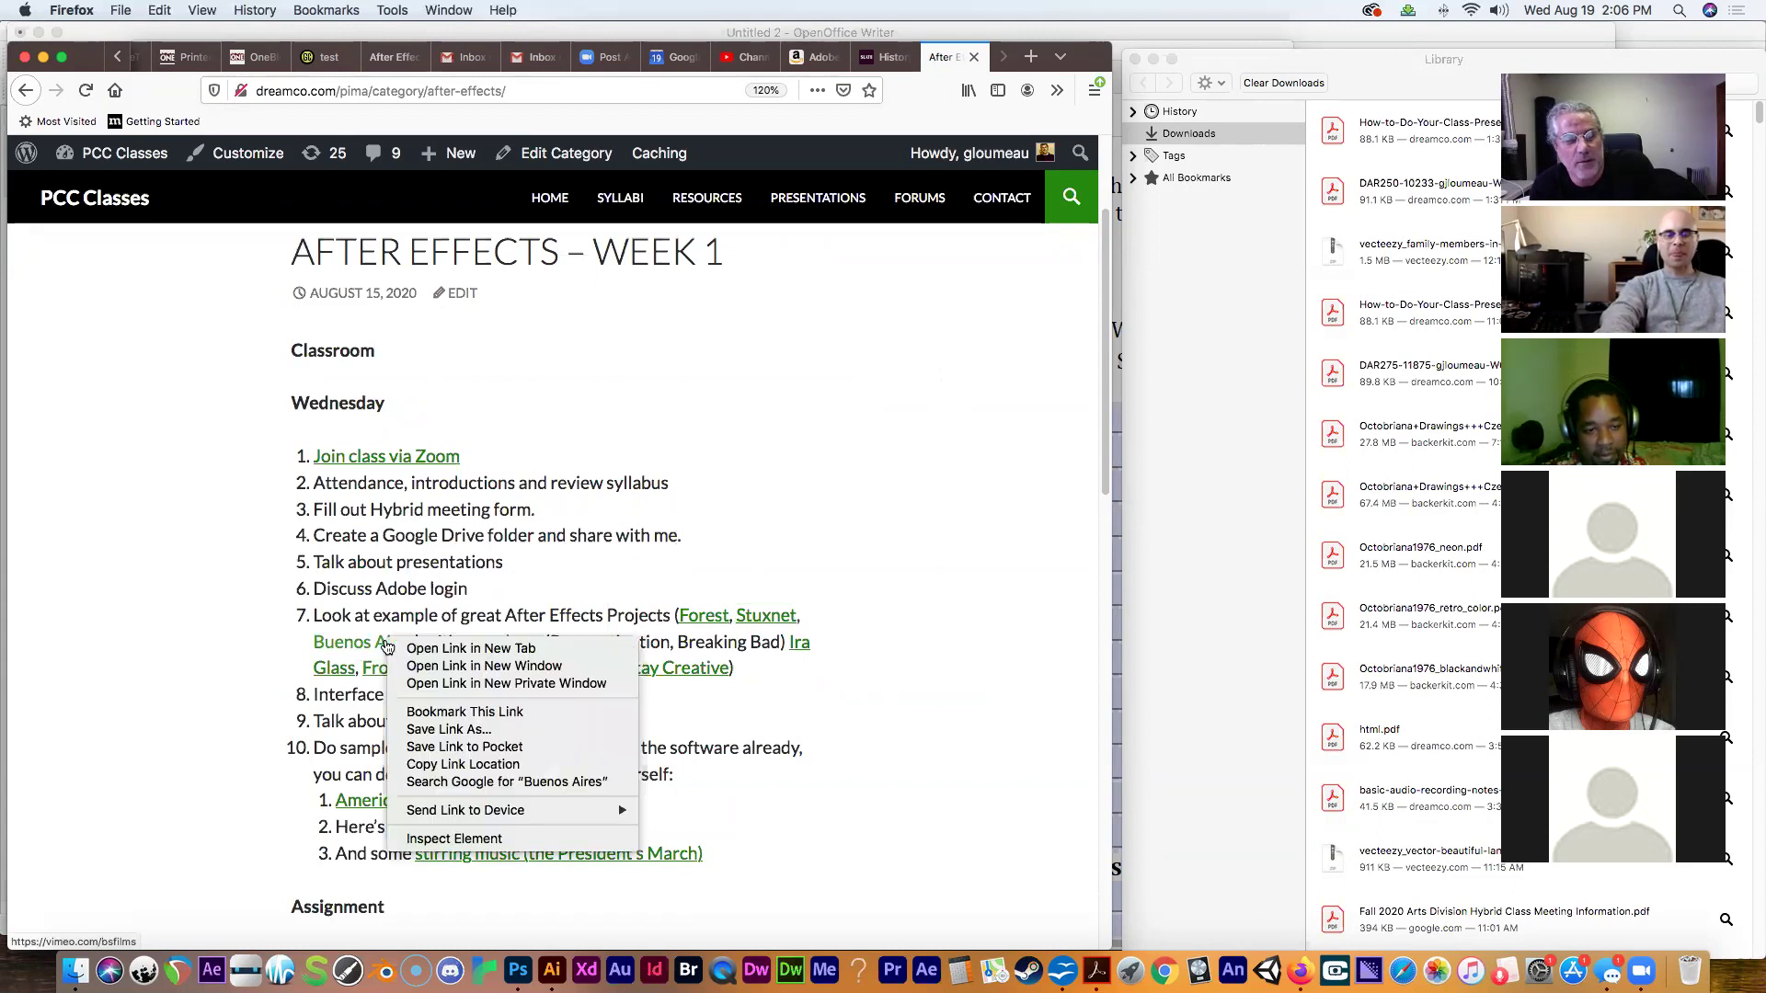
click(409, 646)
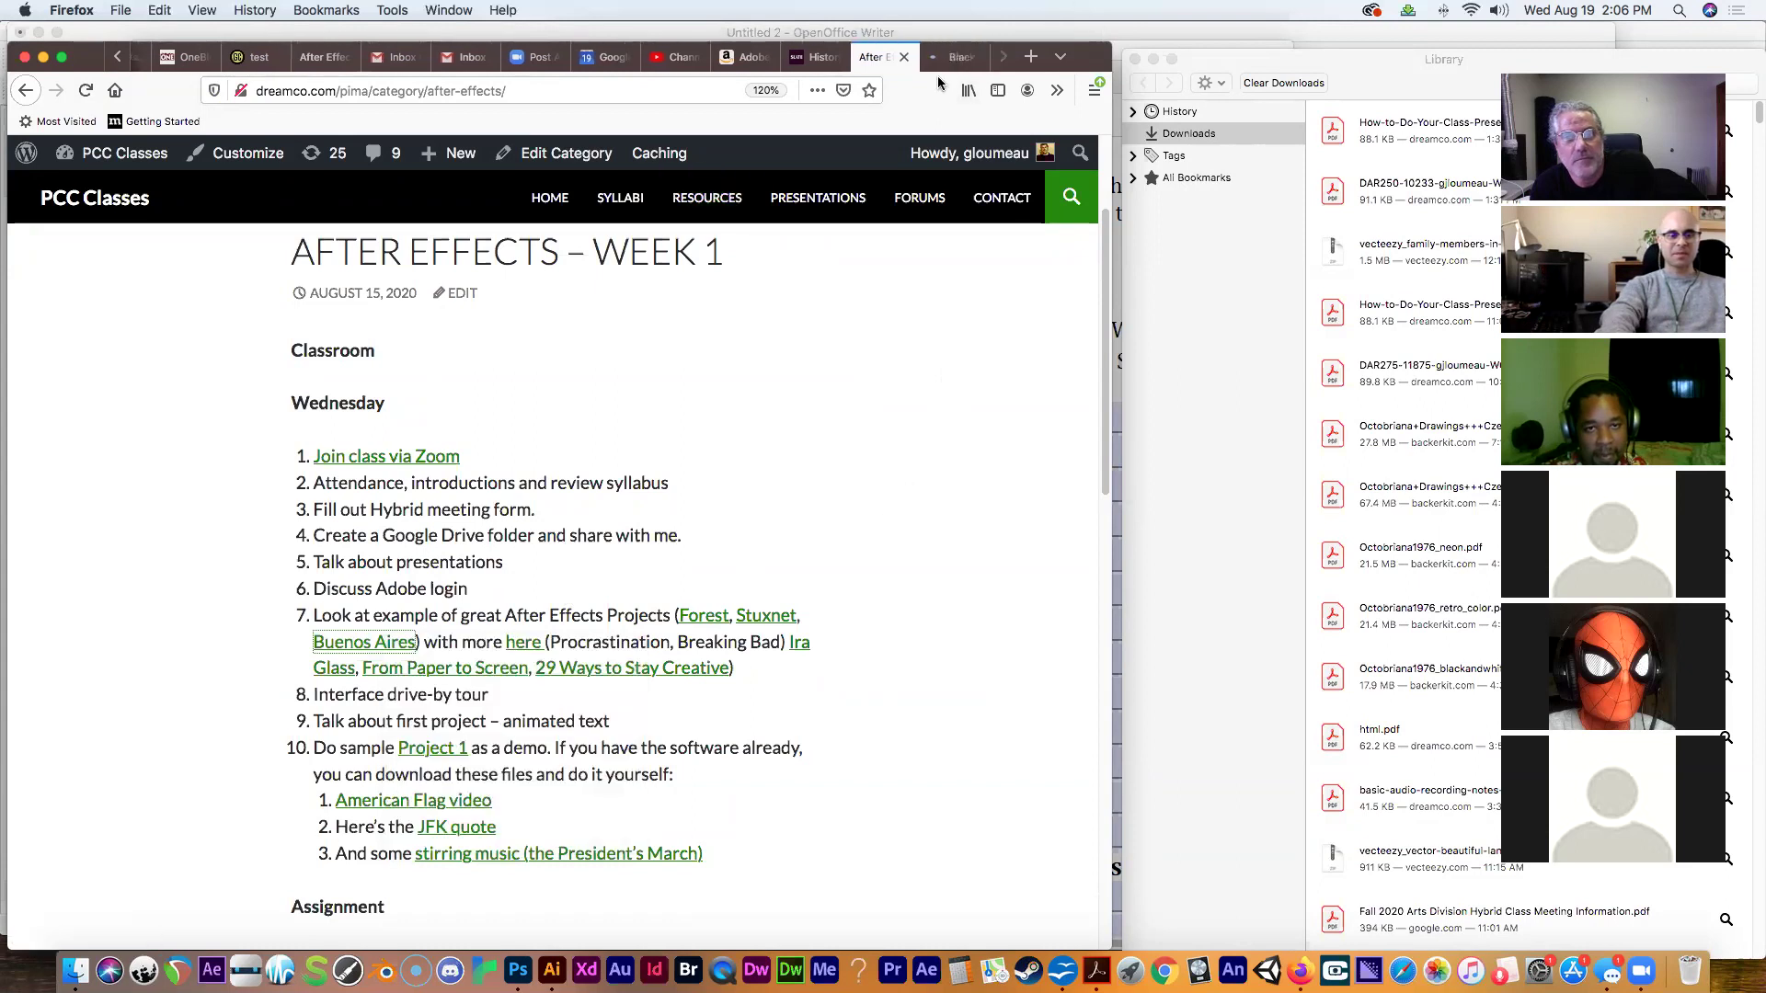
Switch to the Black Sheep Films Vimeo page and scroll down to its Venice Skatepark video.
click(949, 57)
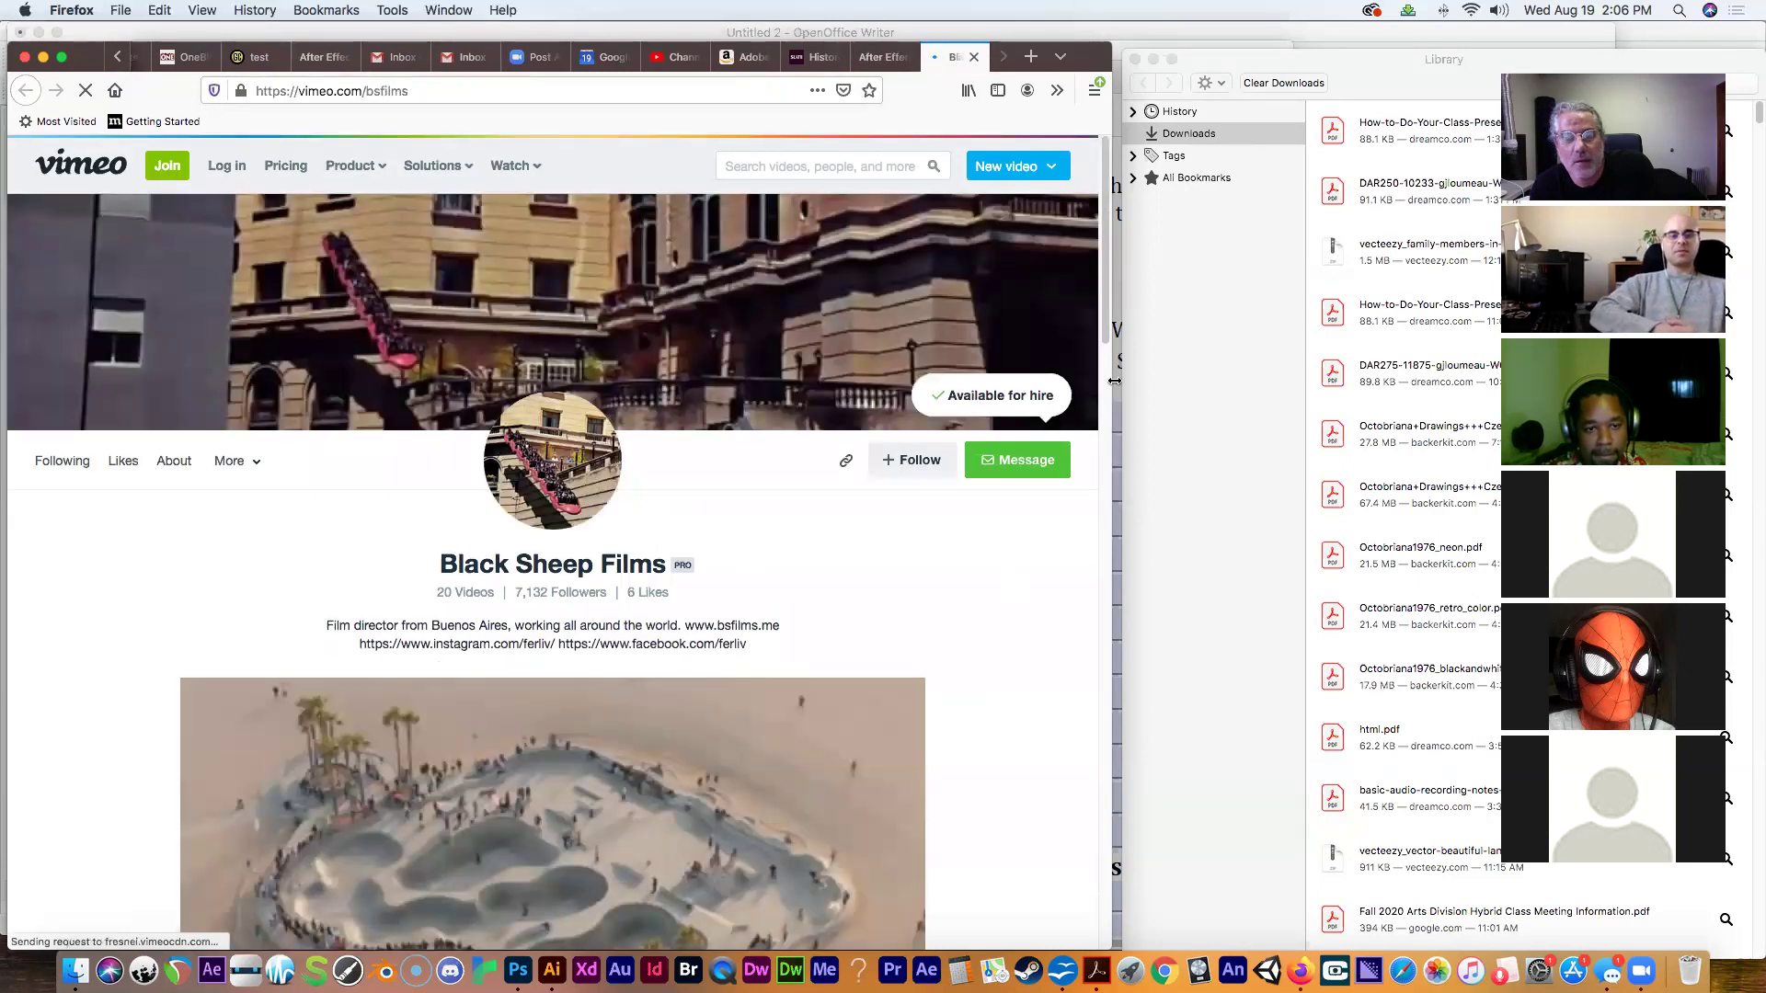
mouse_move(1102, 338)
mouse_down()
mouse_move(1052, 824)
mouse_move(1106, 307)
mouse_up()
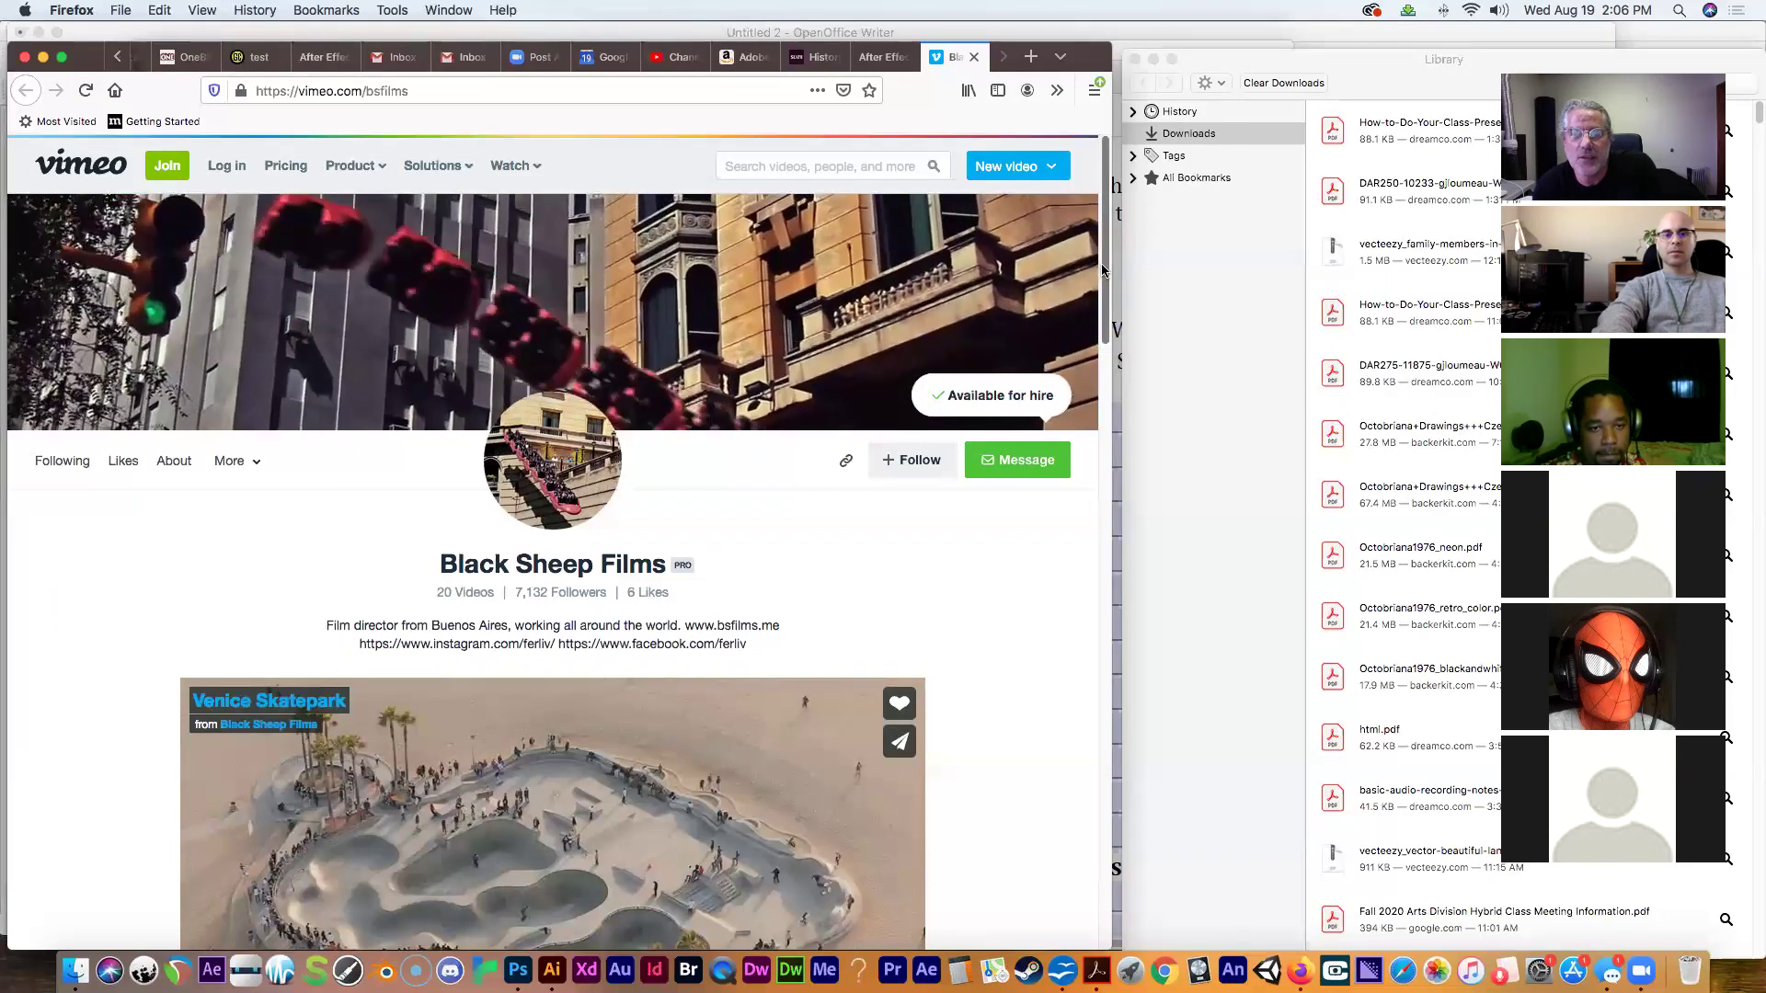
drag(1102, 269, 974, 239)
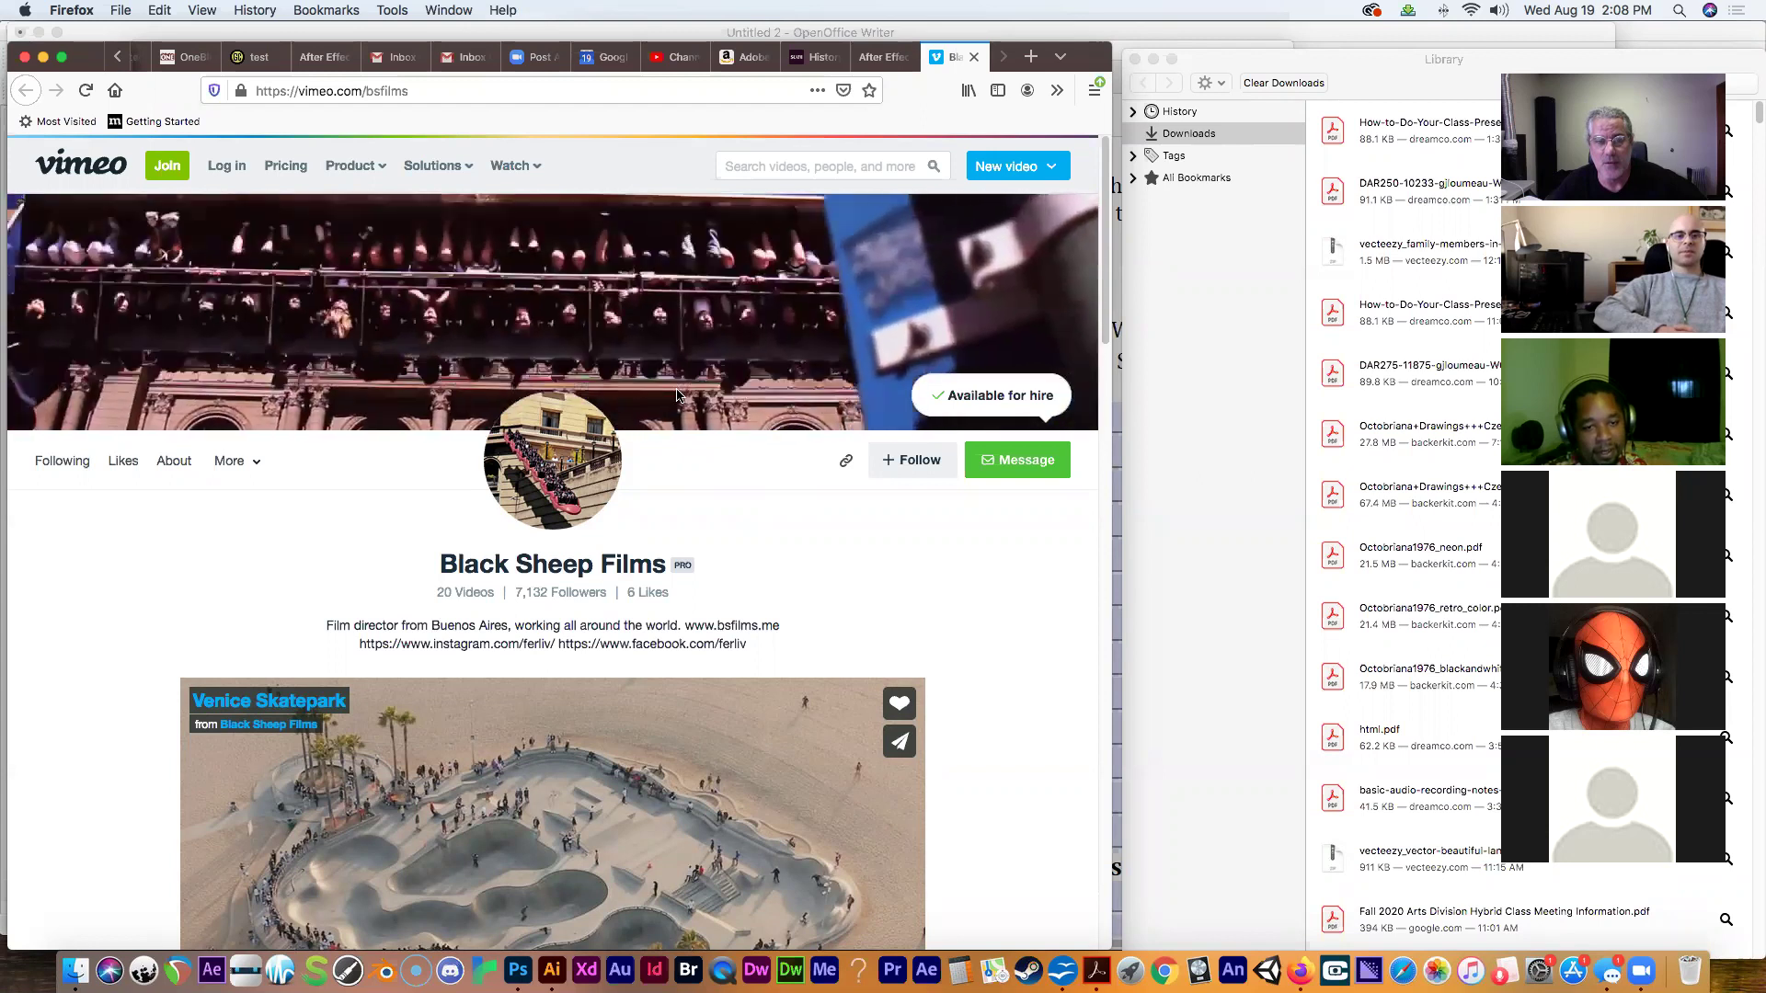
Close the Vimeo tab and open the 'here' link's Creative Bloq kinetic typography article in a new tab.
click(974, 58)
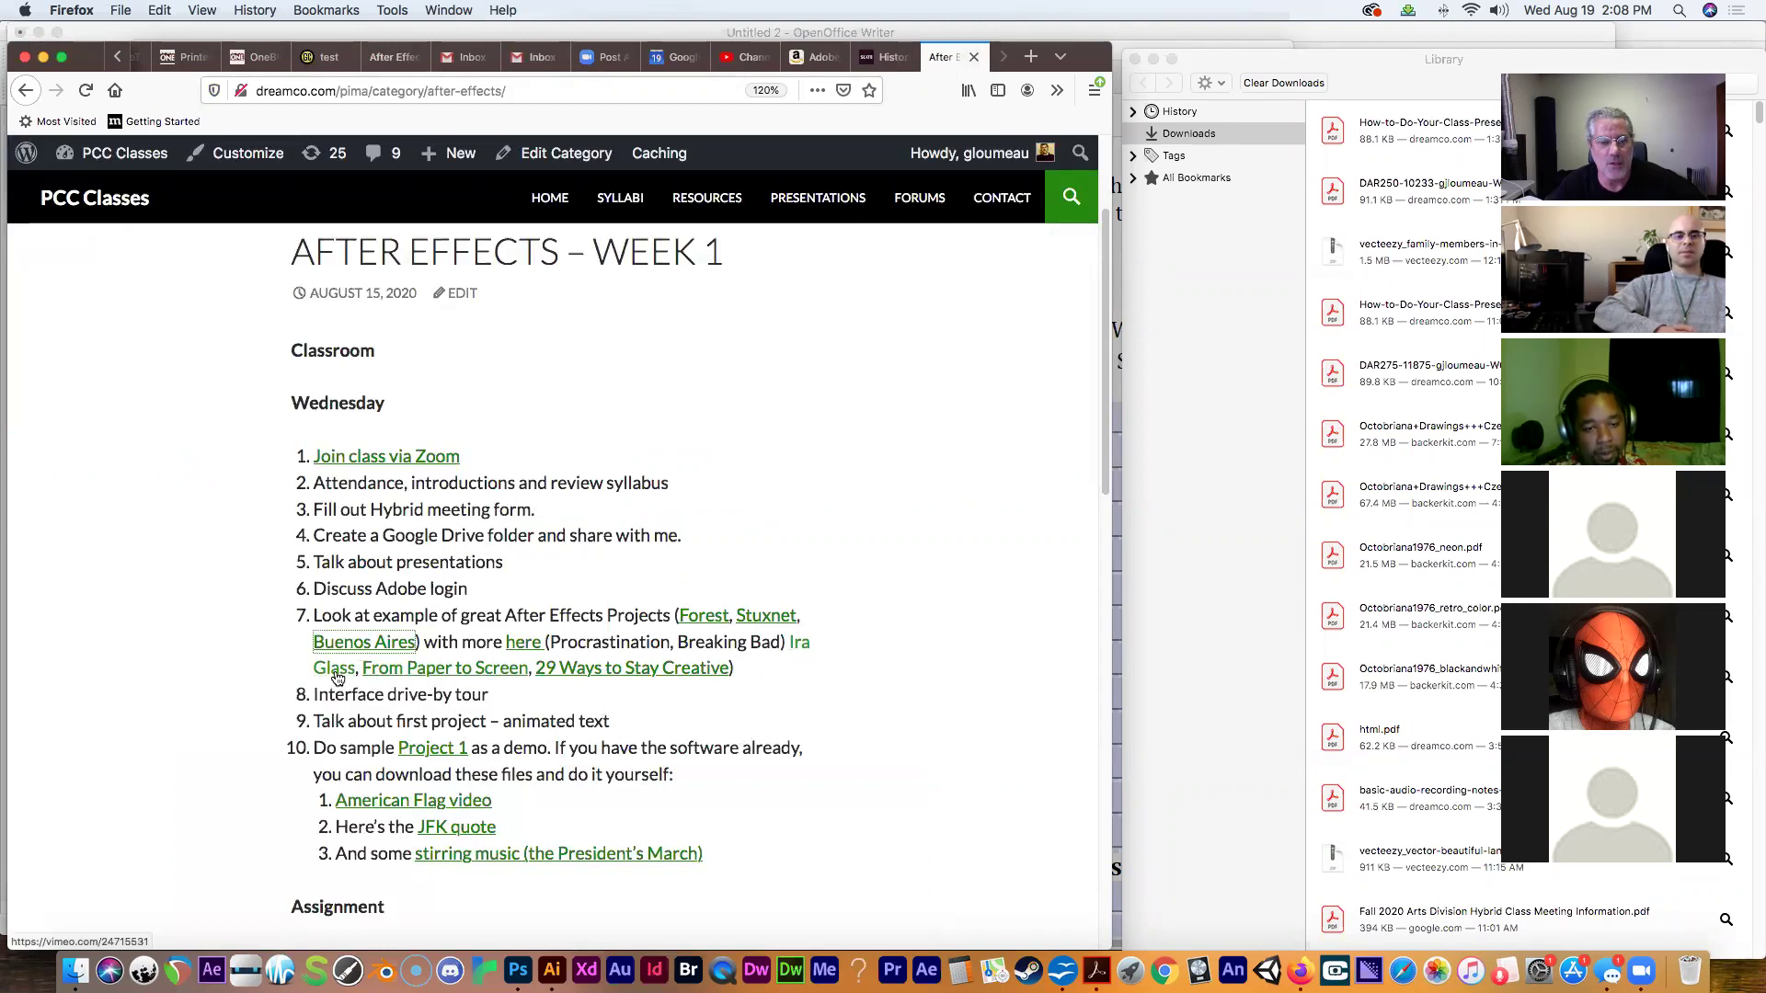
right_click(524, 651)
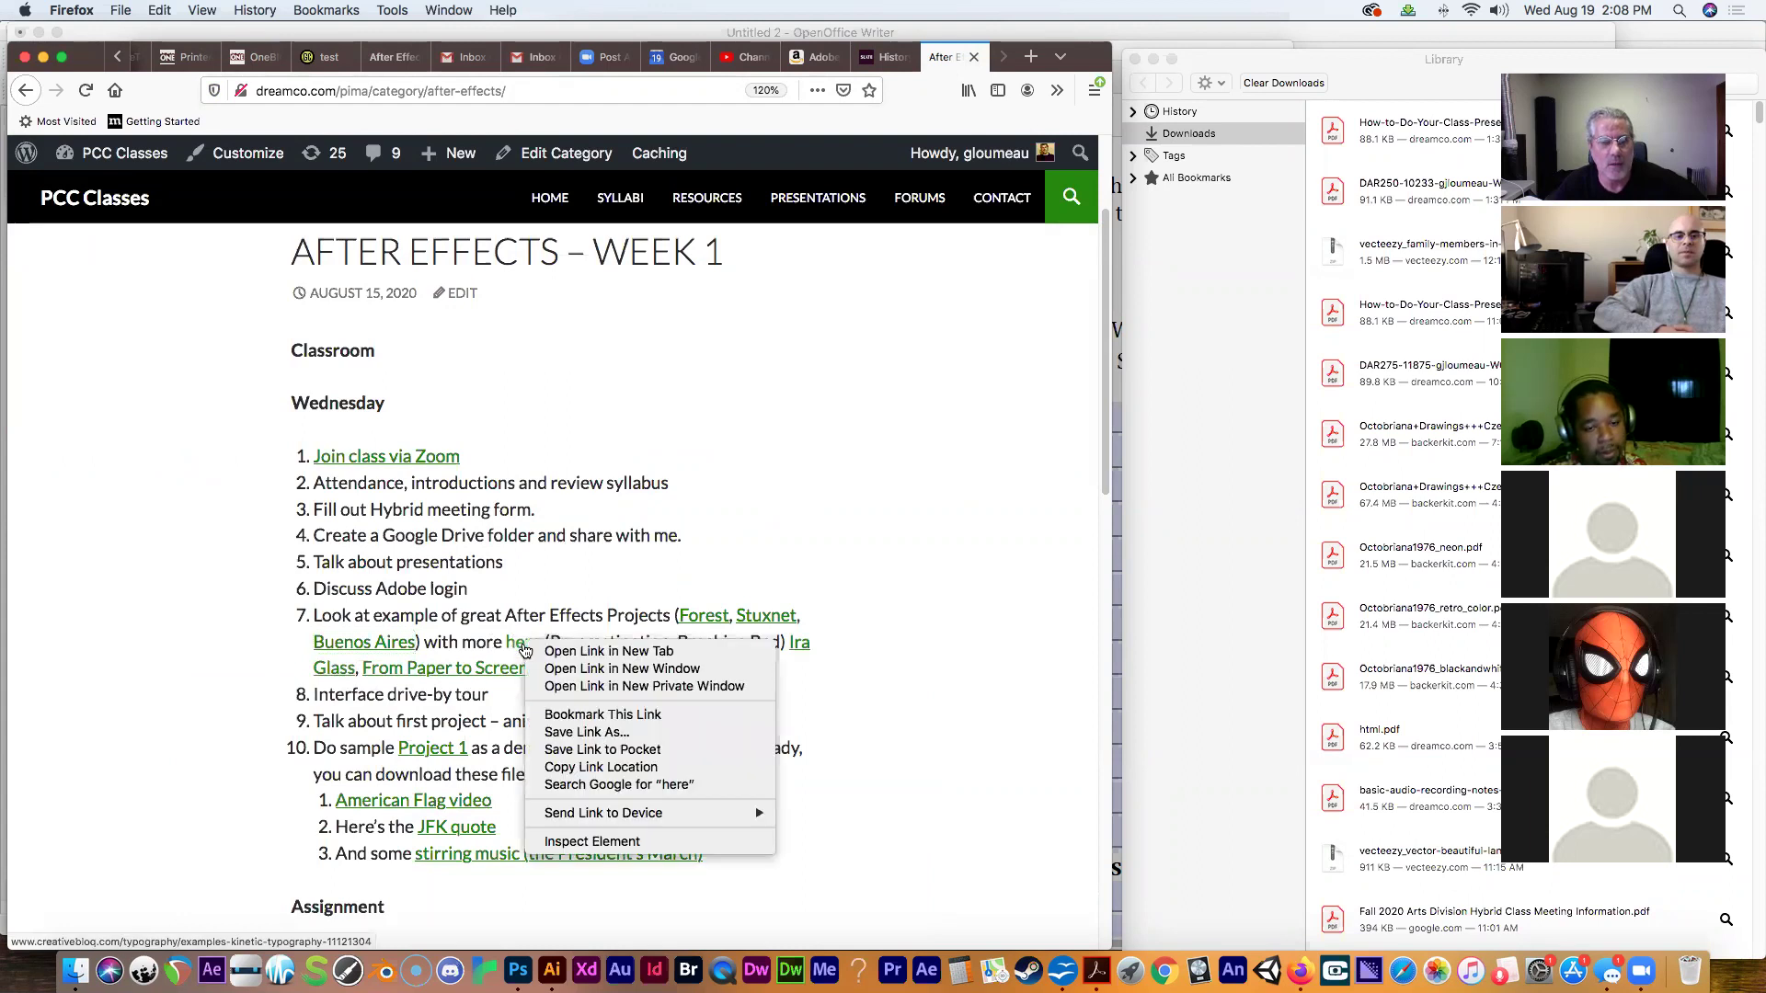
click(588, 651)
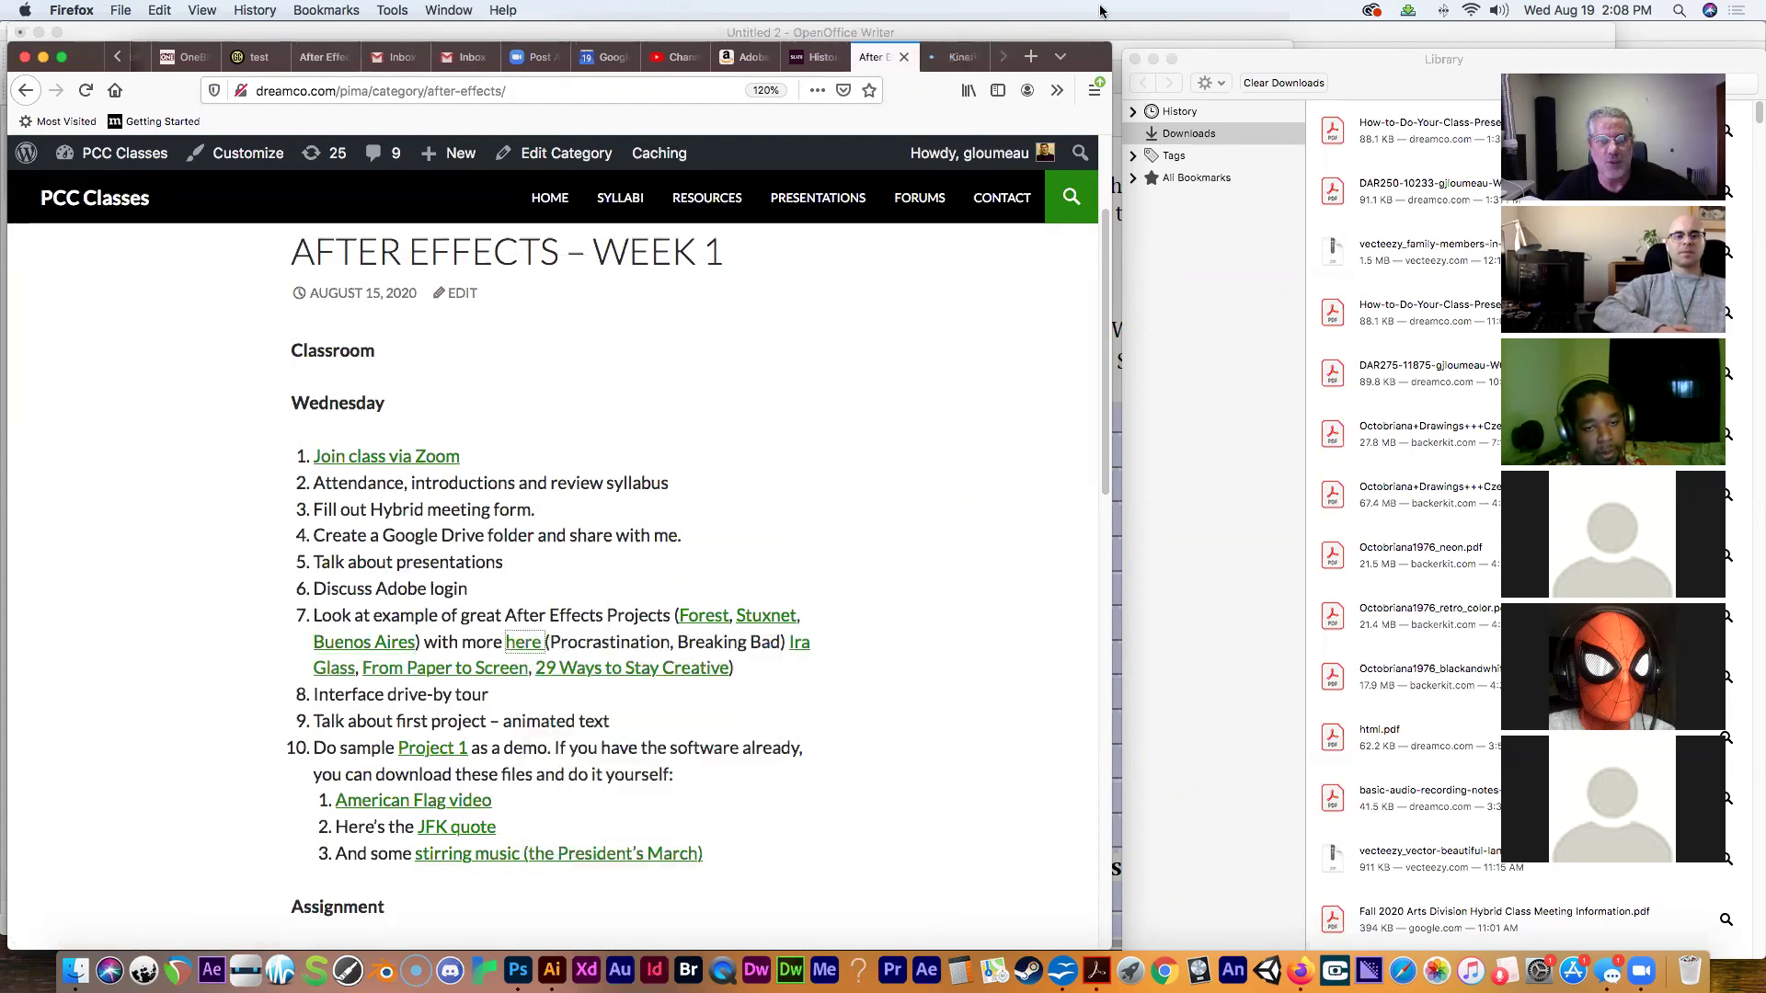
click(956, 57)
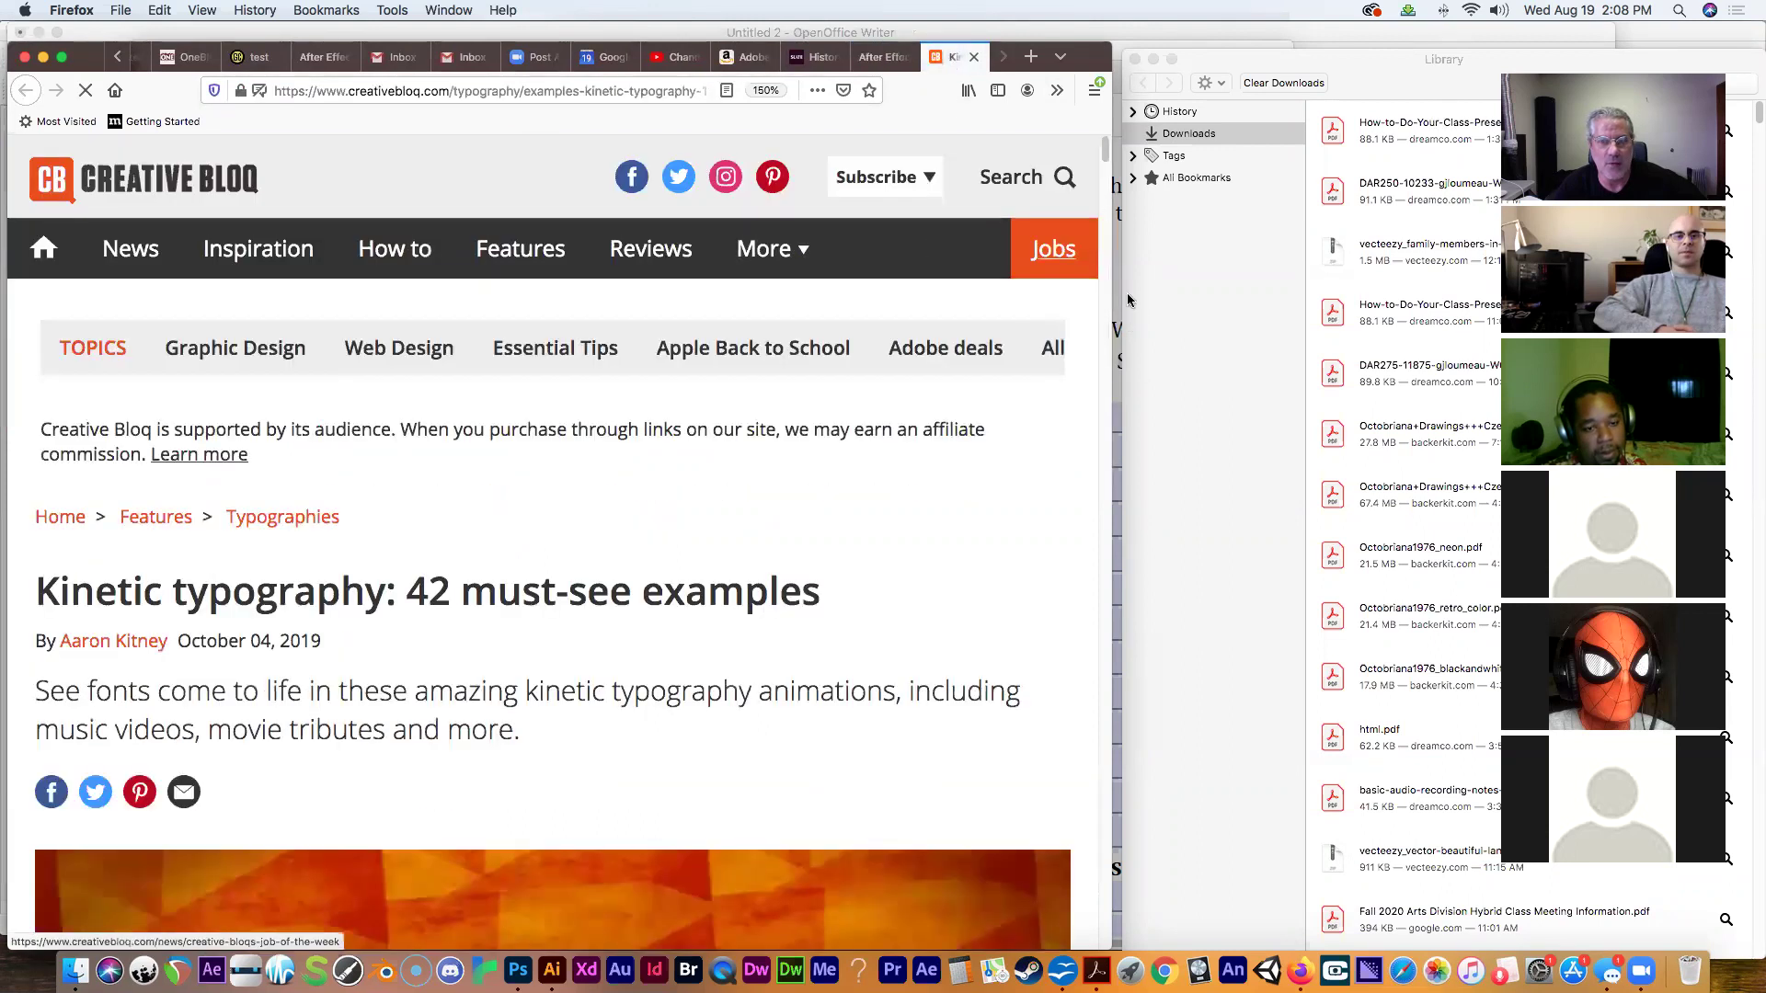
Scroll to entry 13, play the Breaking Bad video, then open it on YouTube.
drag(1107, 159, 1038, 492)
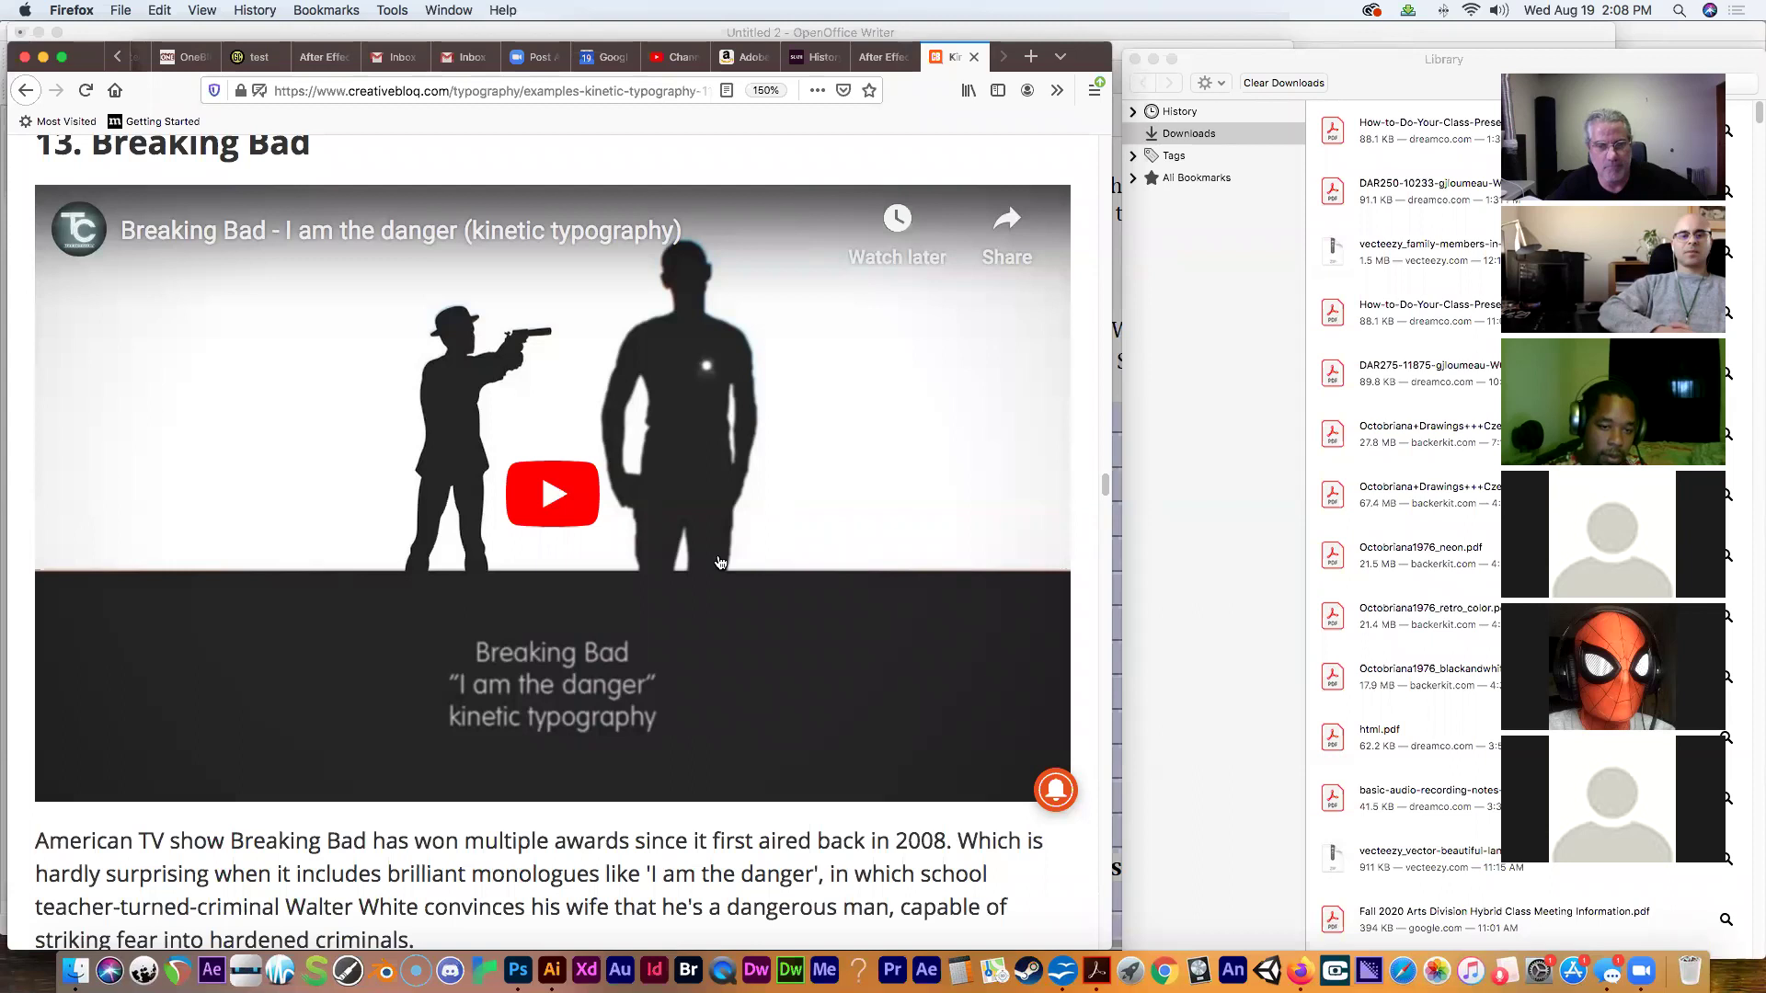
click(627, 402)
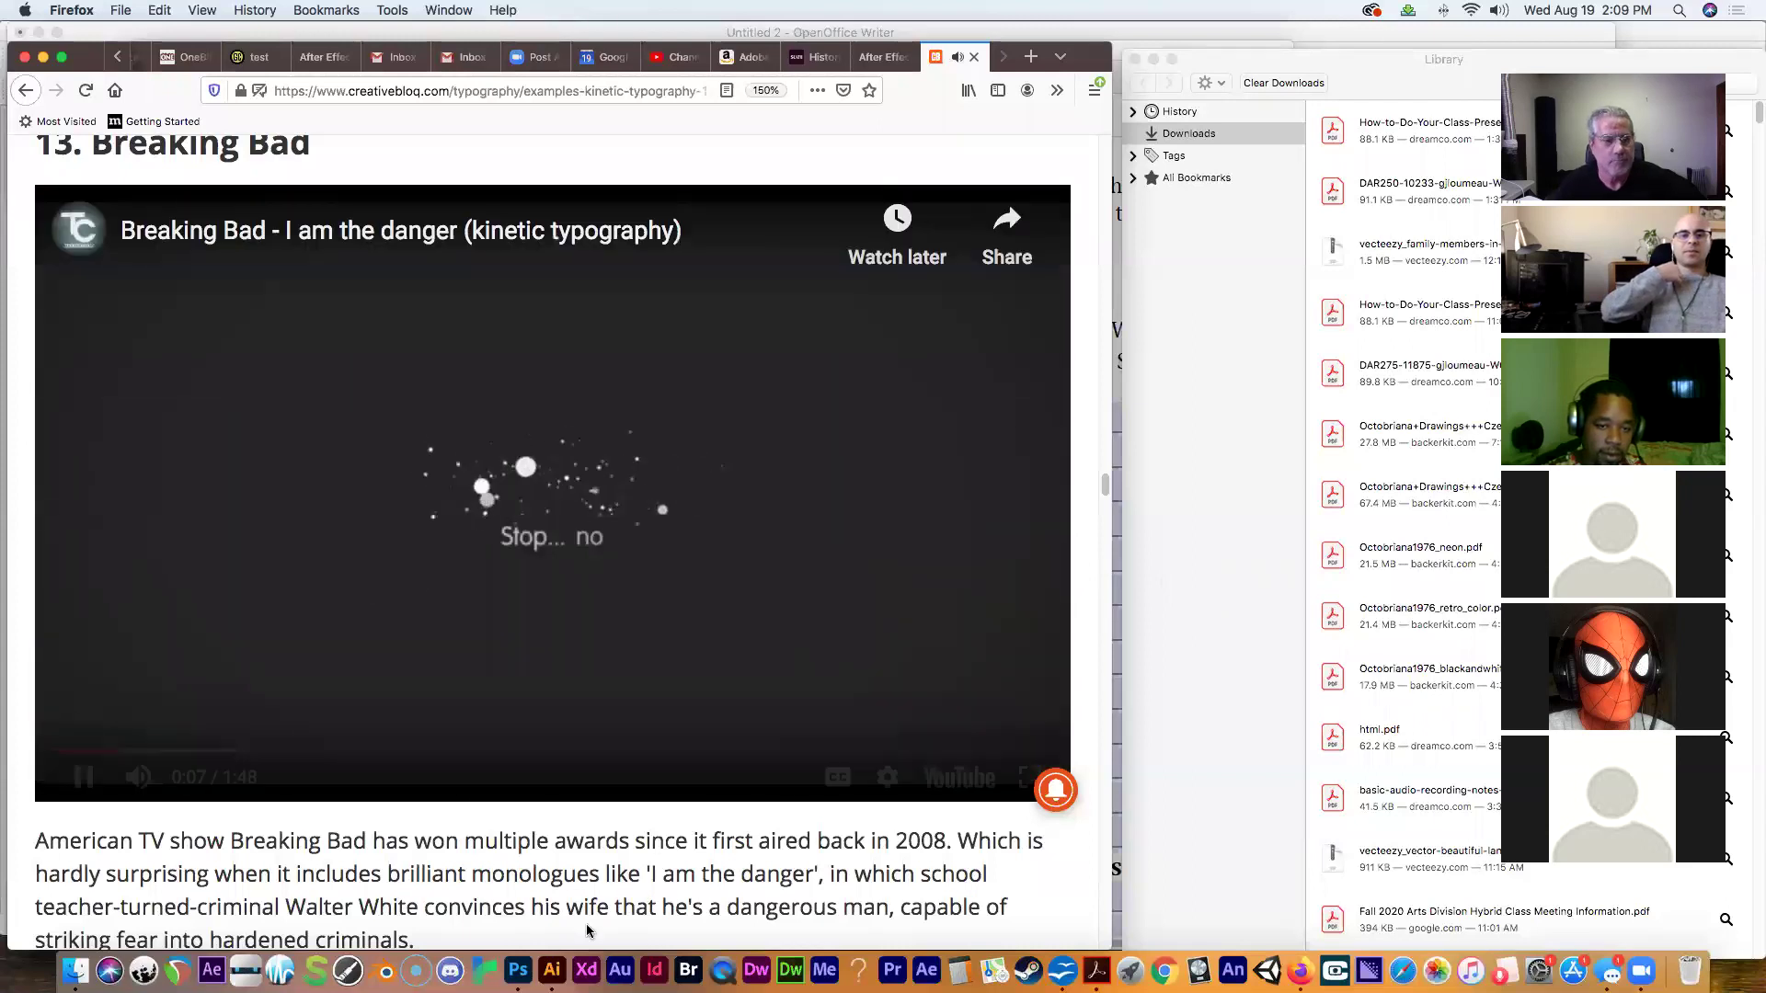
click(956, 780)
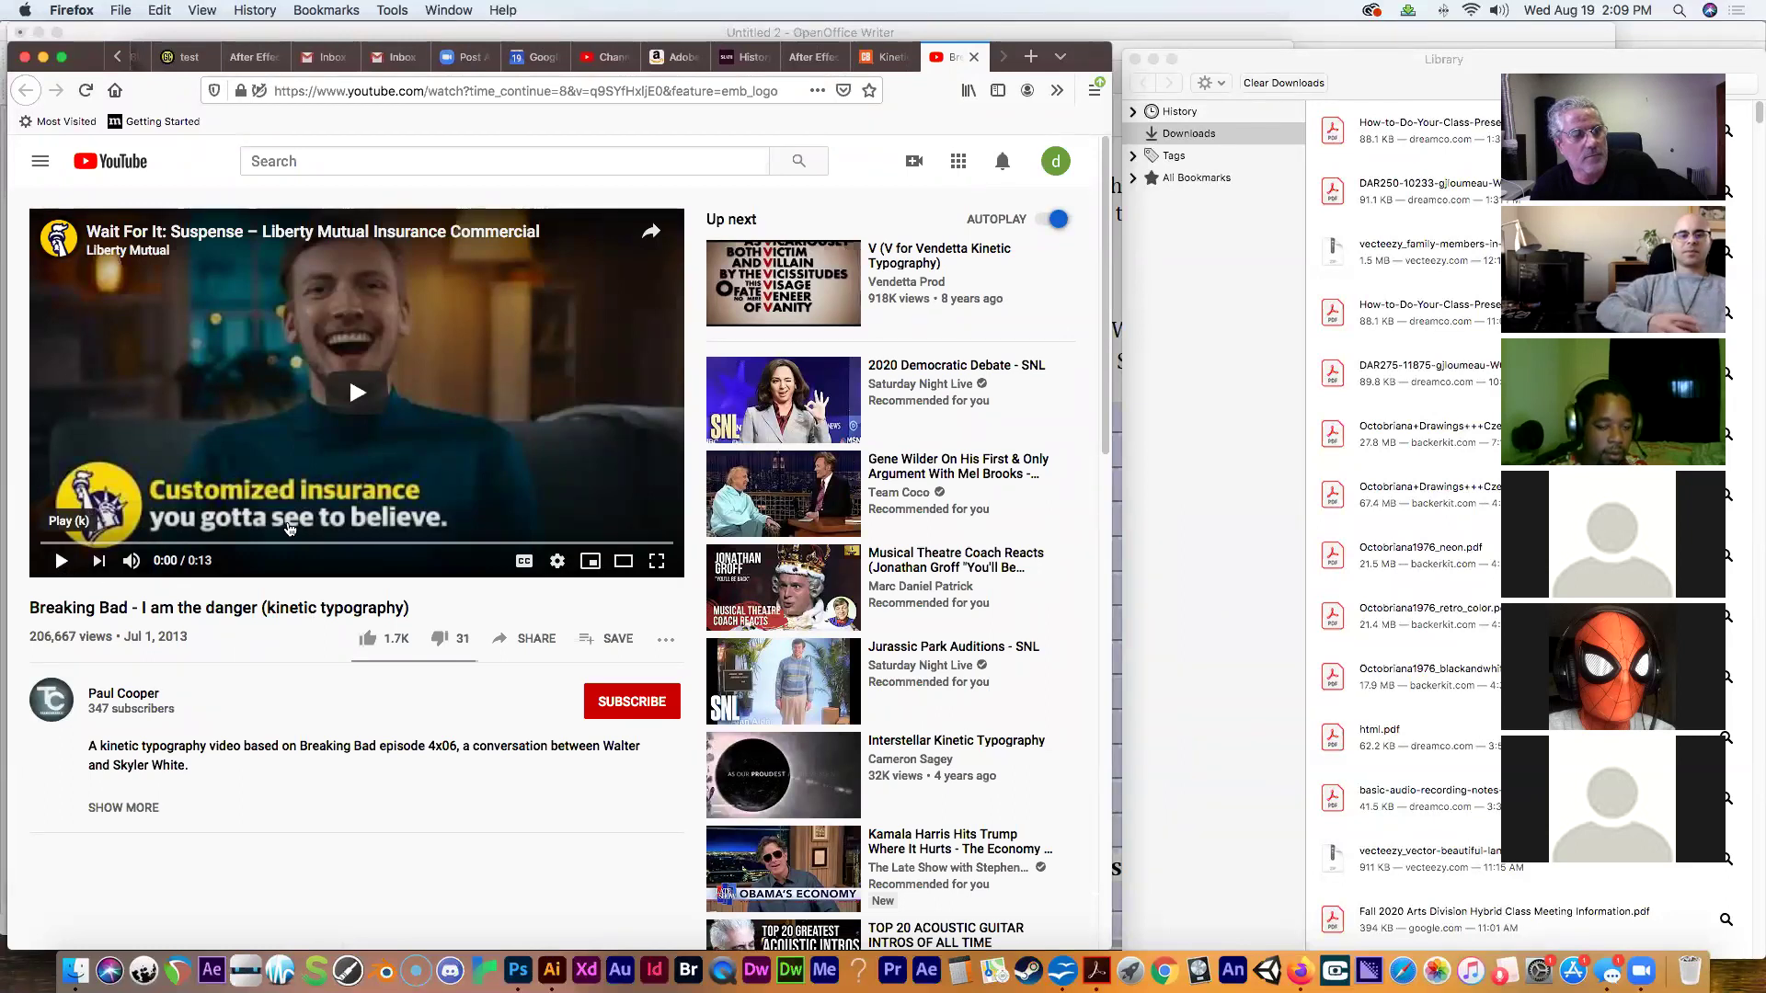
Skip the YouTube ad and rewind the Breaking Bad video to its start.
click(356, 393)
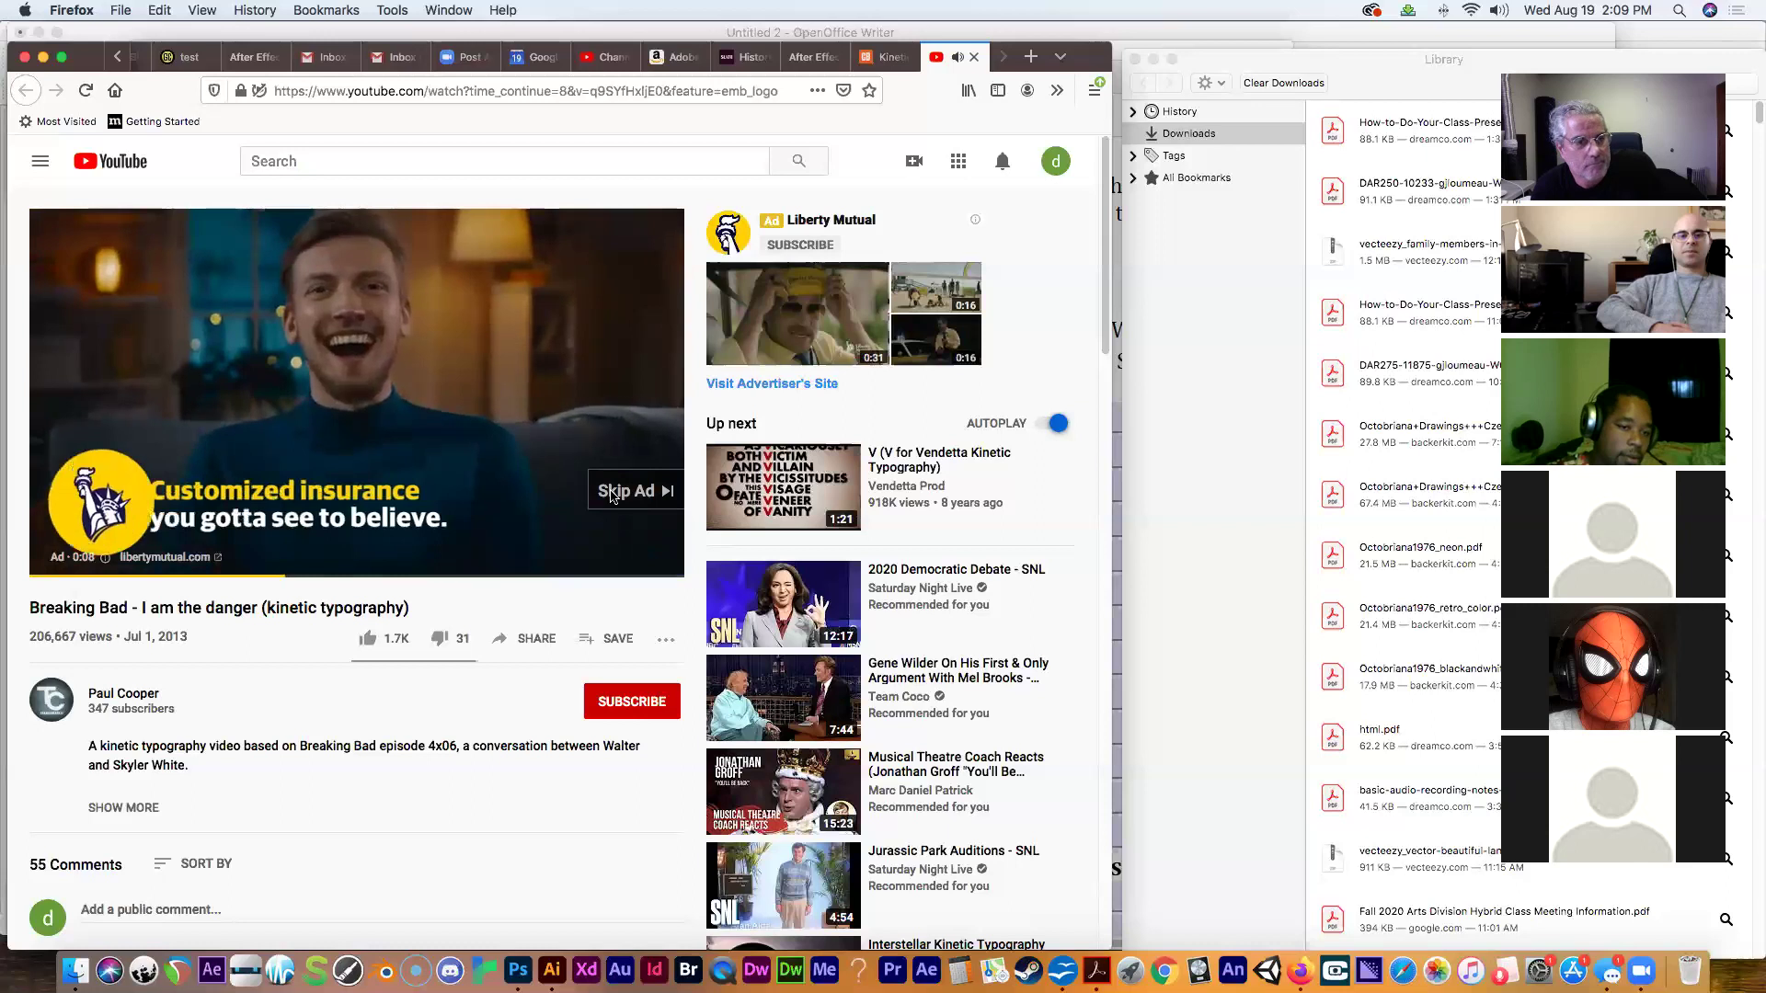
click(613, 493)
click(613, 497)
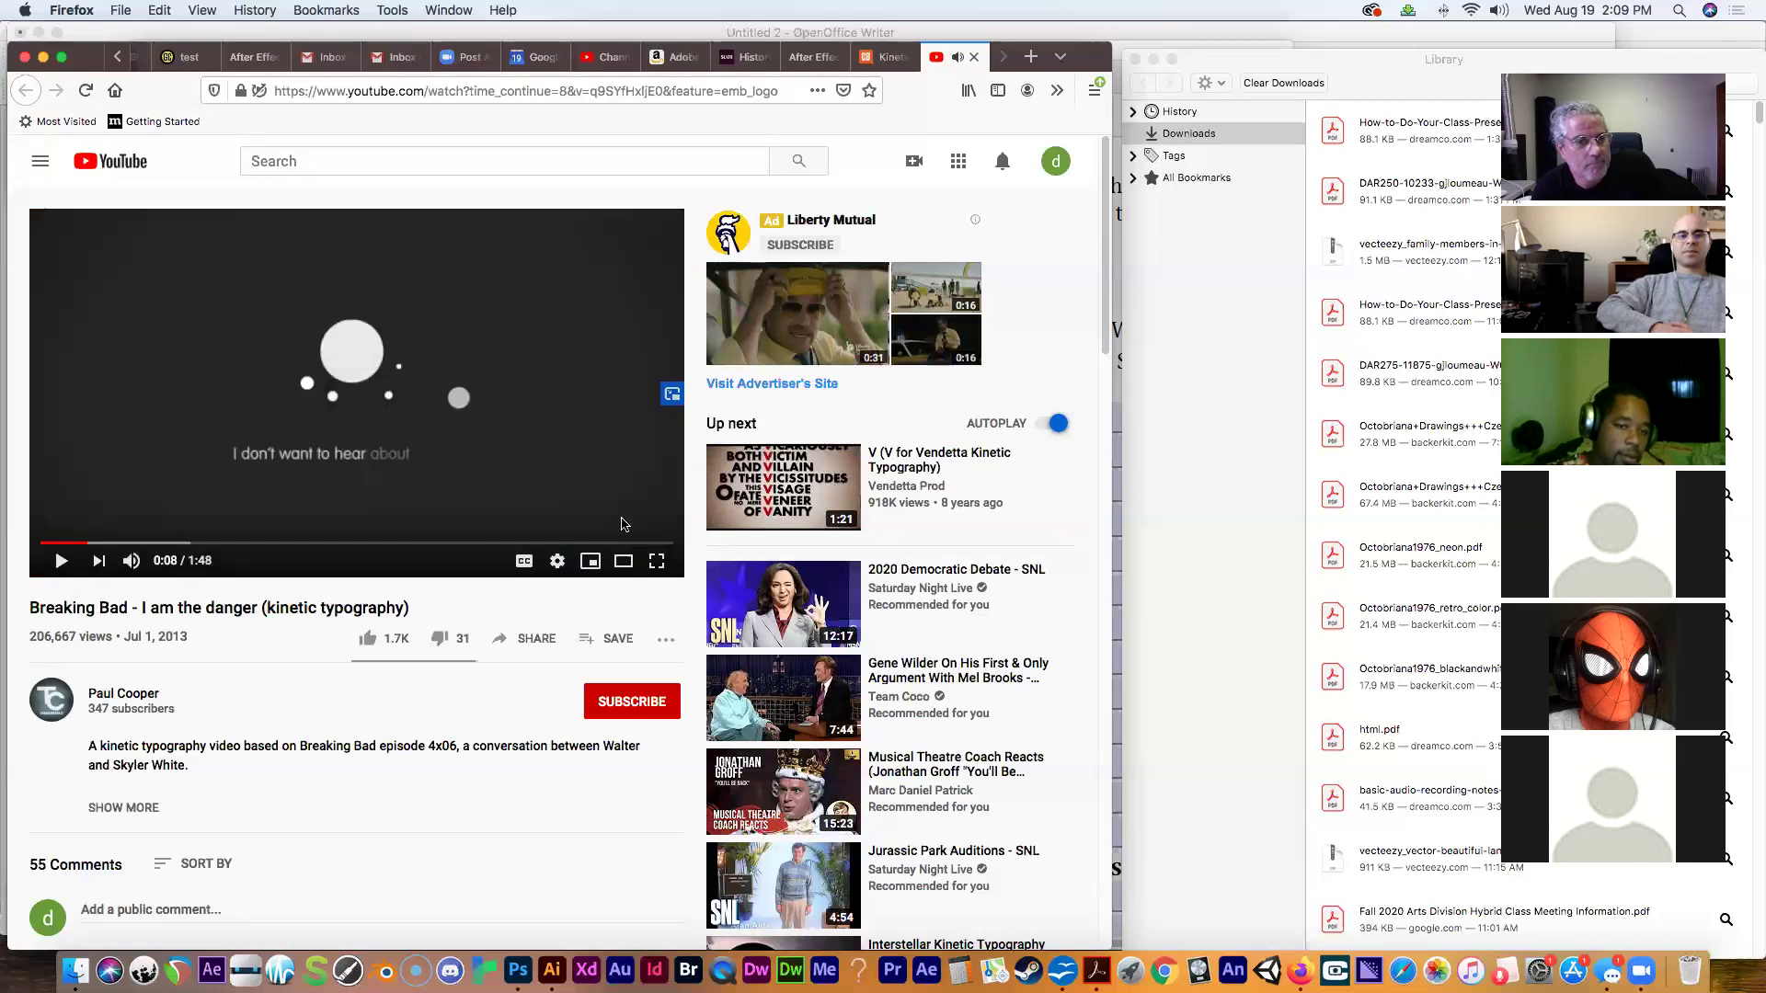
drag(90, 550, 41, 550)
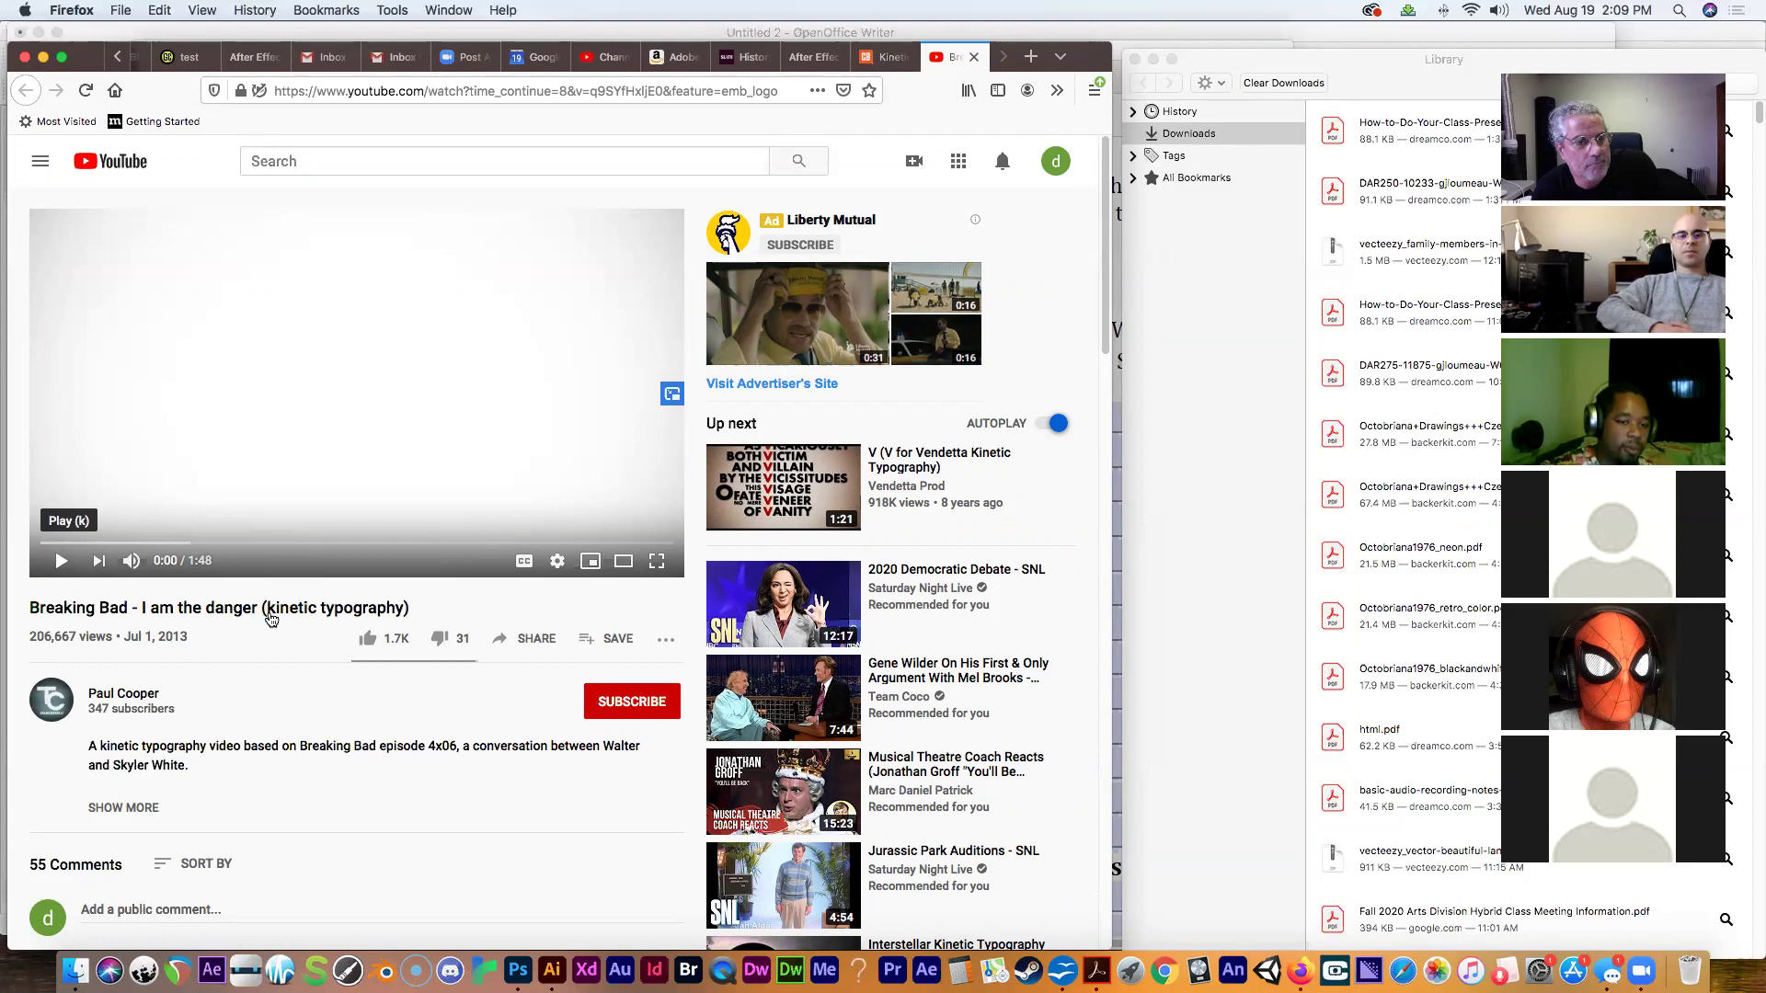
Play the video to 1:40, pause it, and return to the After Effects – Week 1 tab.
key(k)
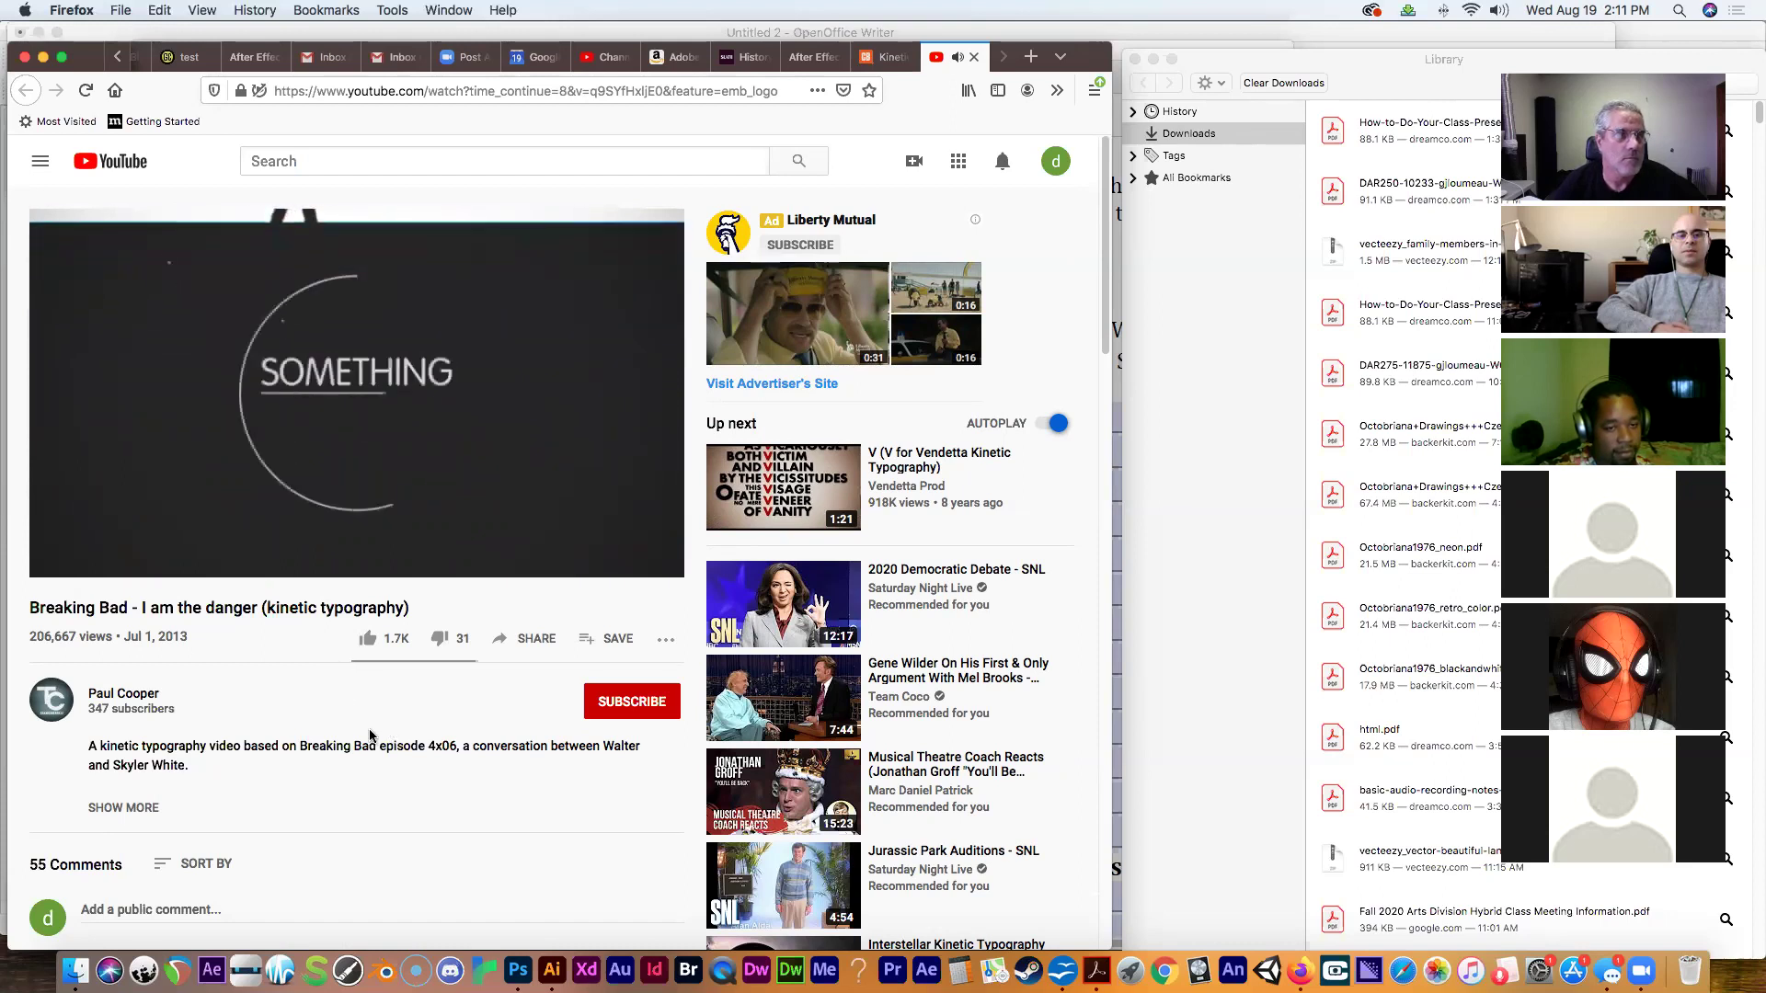
click(62, 562)
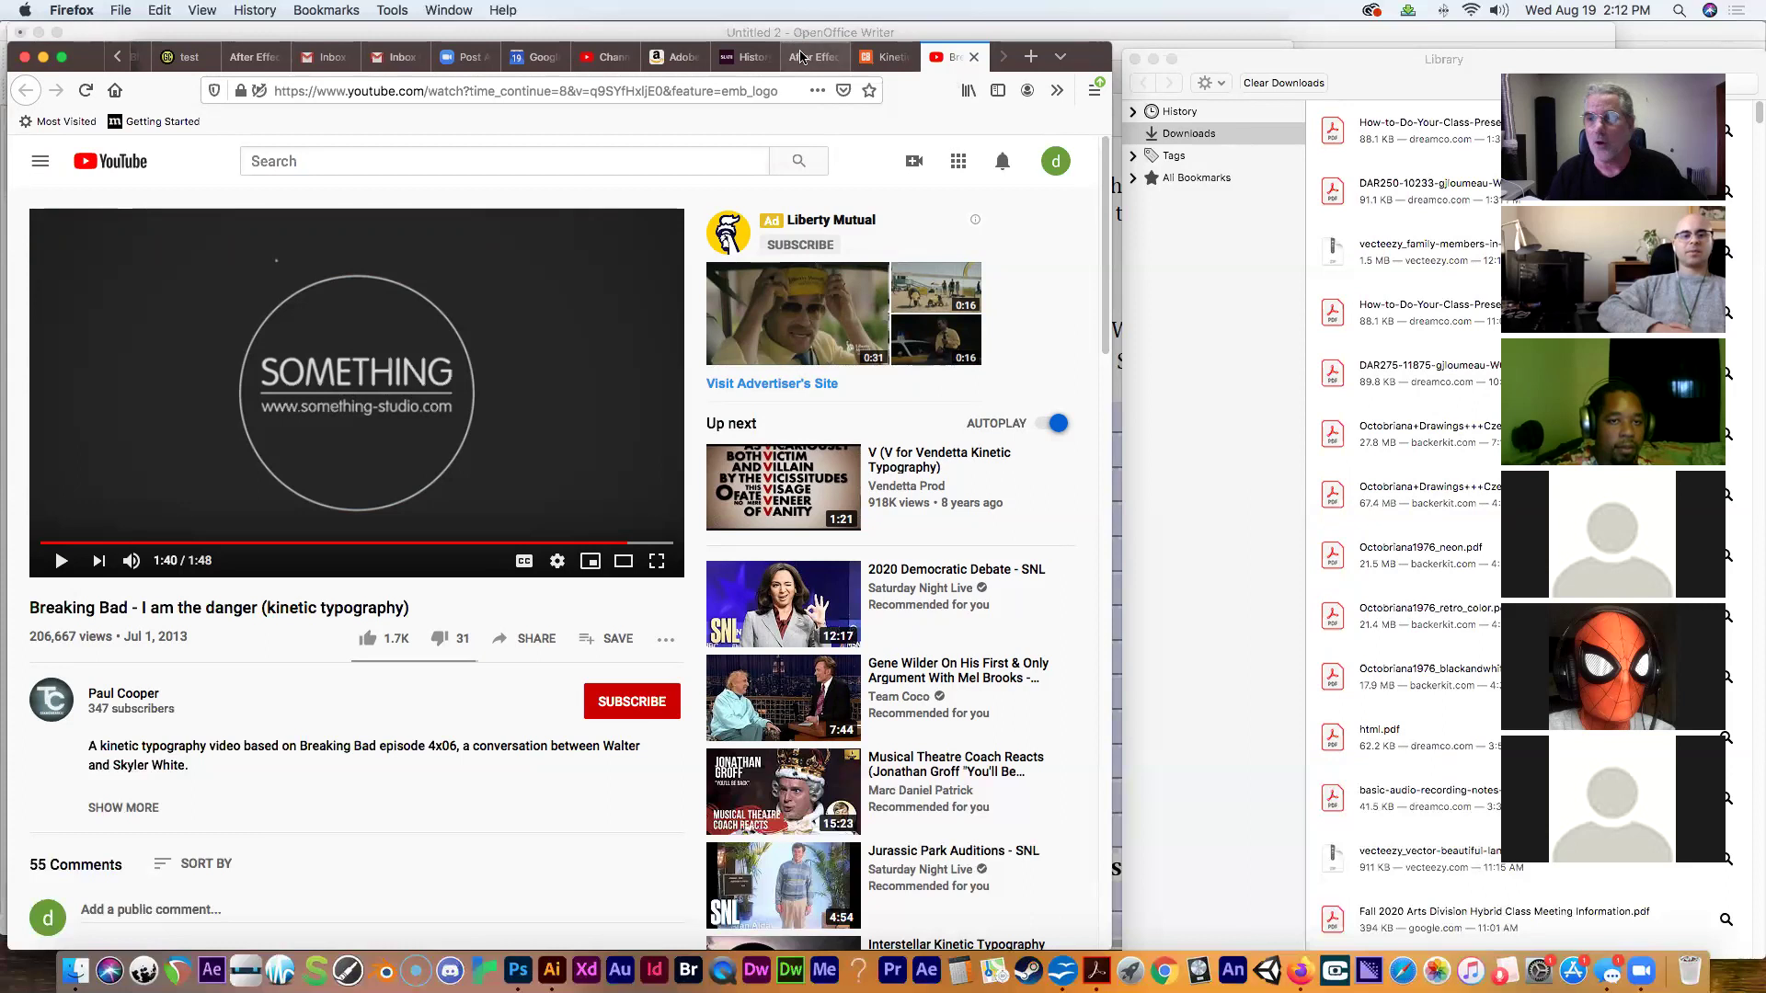
click(815, 63)
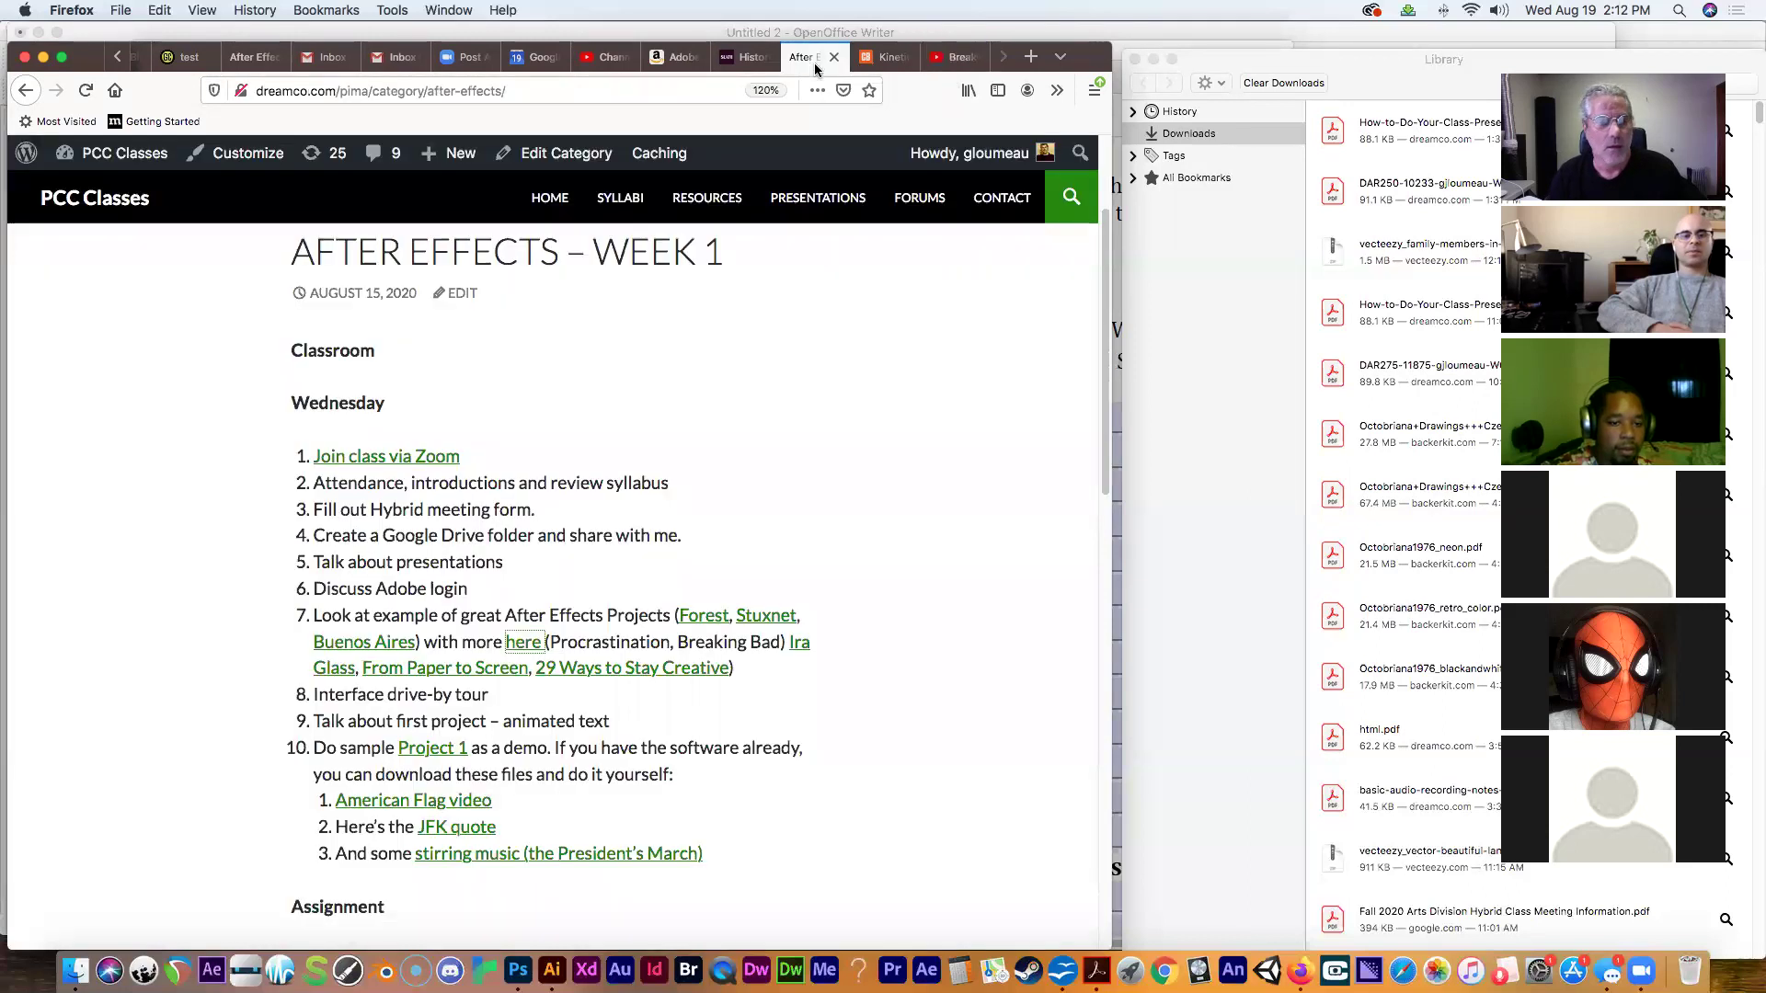
Play Vimeo's 'Ira Glass on Storytelling' with the volume raised, then go back to the course page.
click(333, 674)
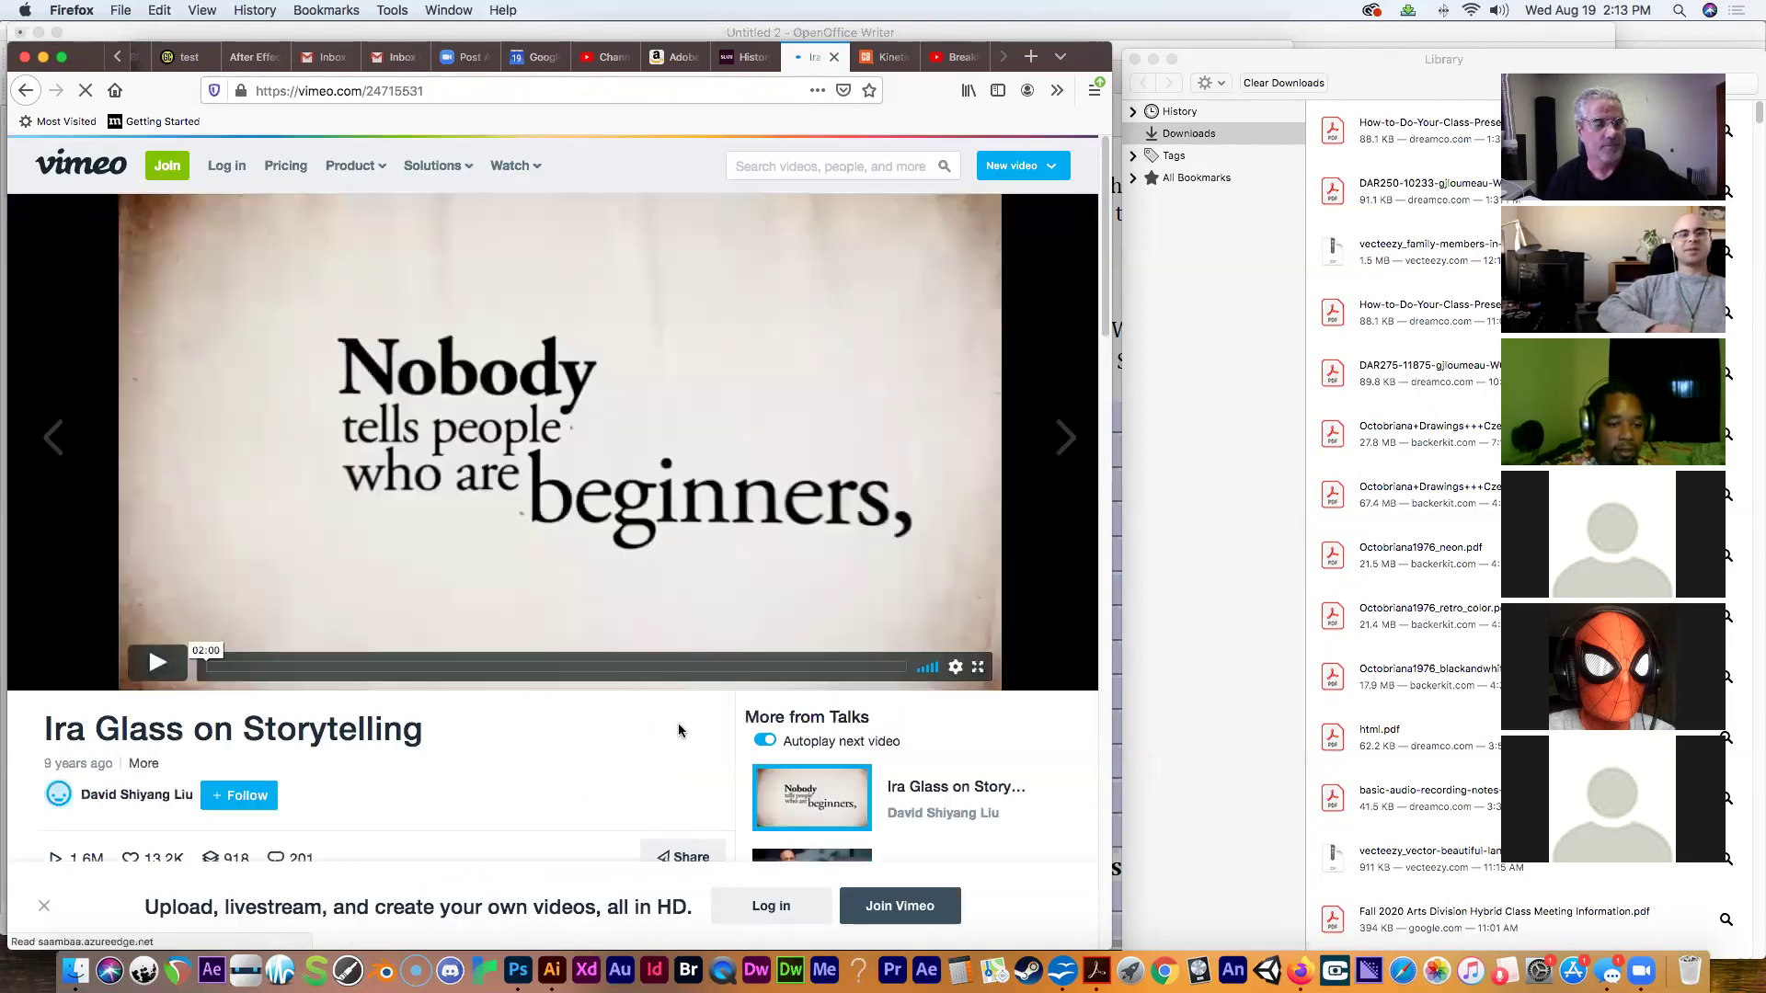
click(157, 662)
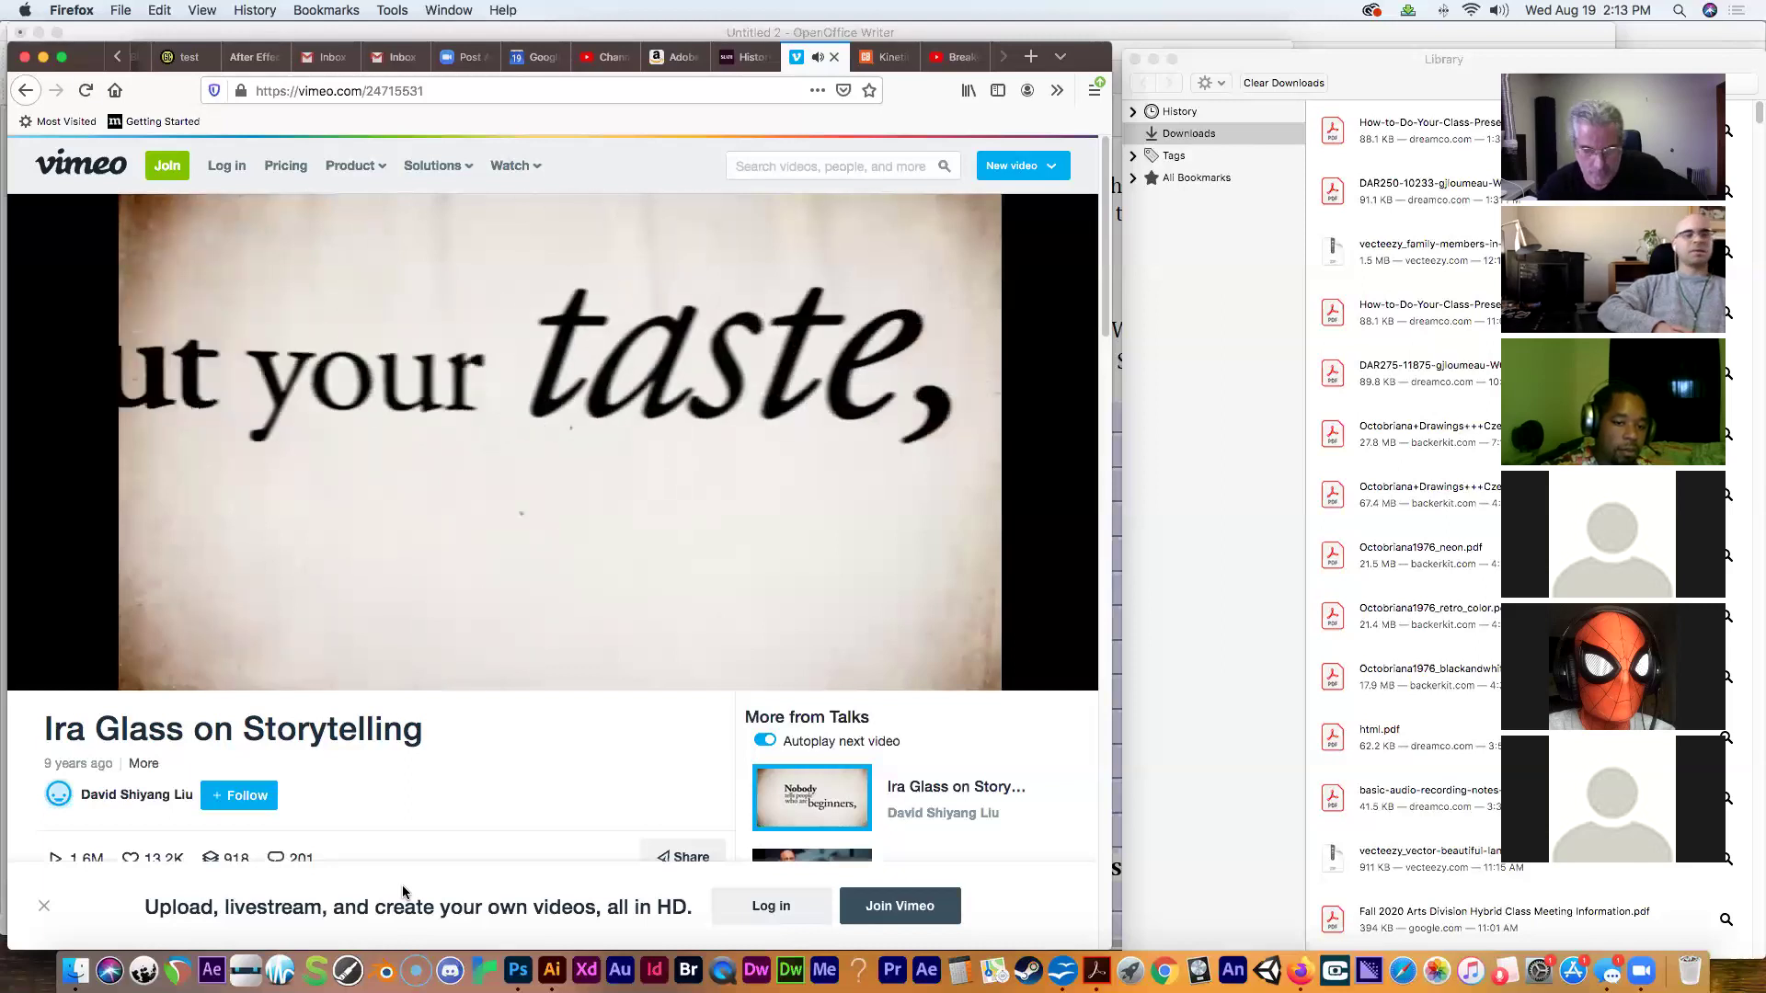
key(XF86AudioRaiseVolume)
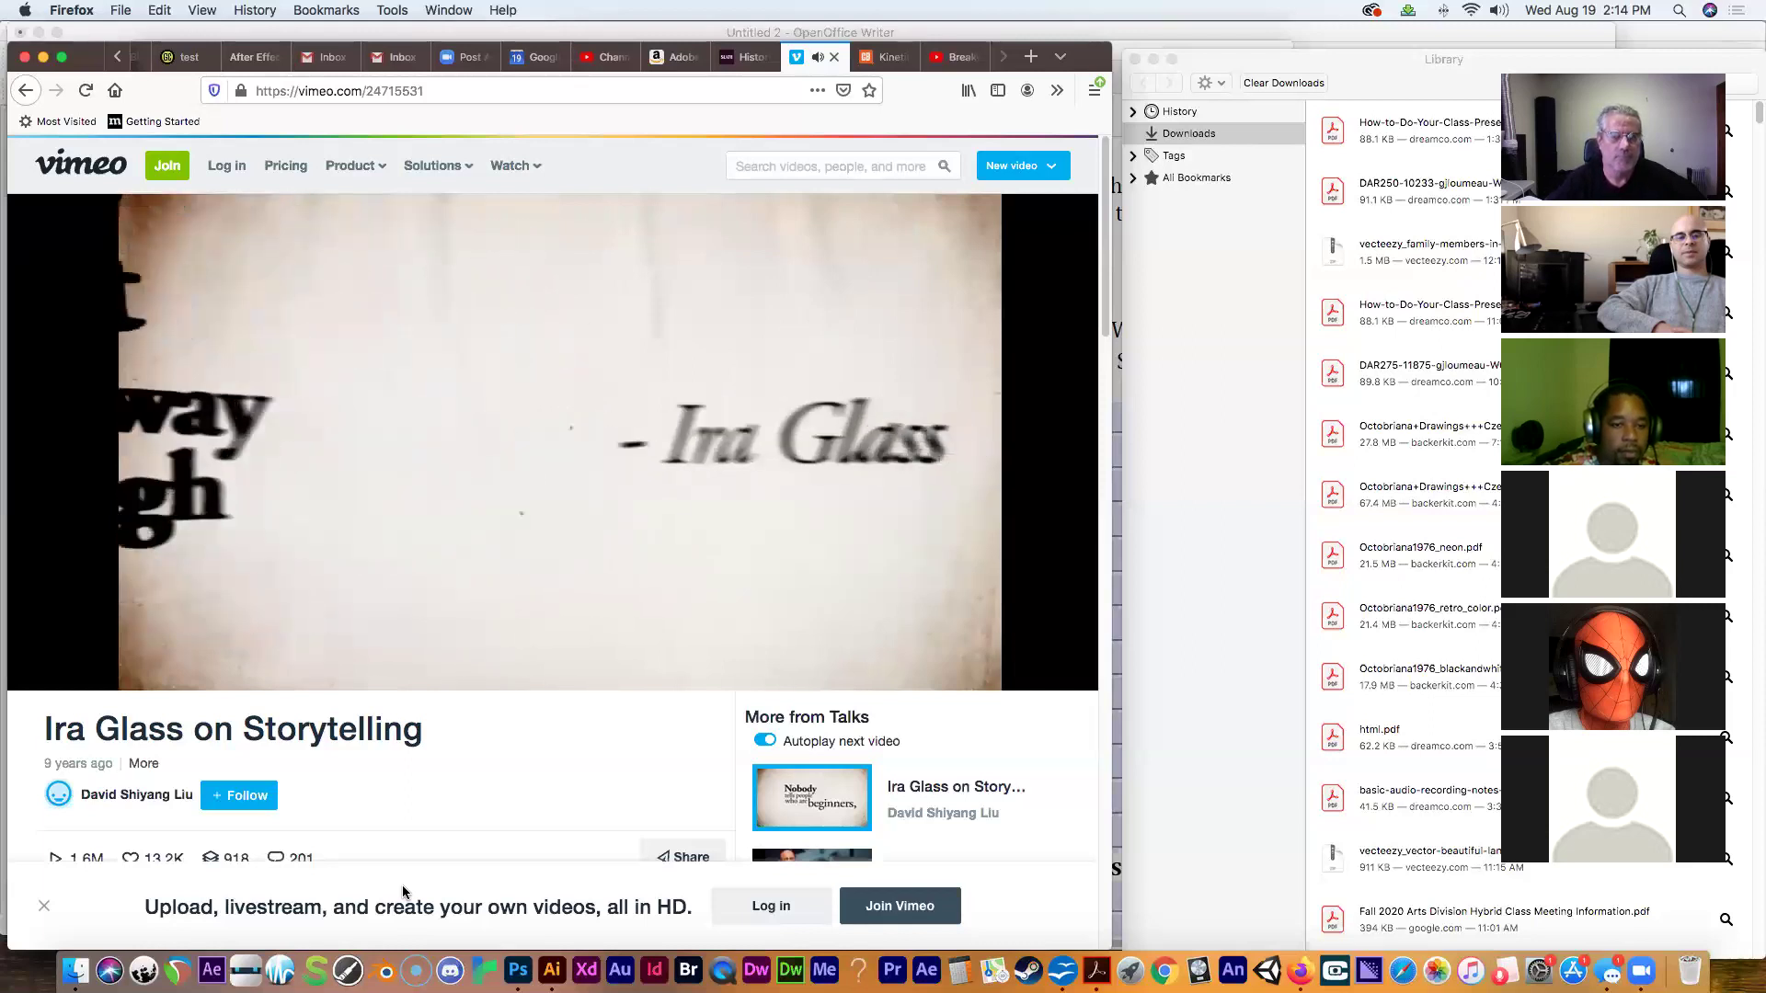
mouse_move(130, 678)
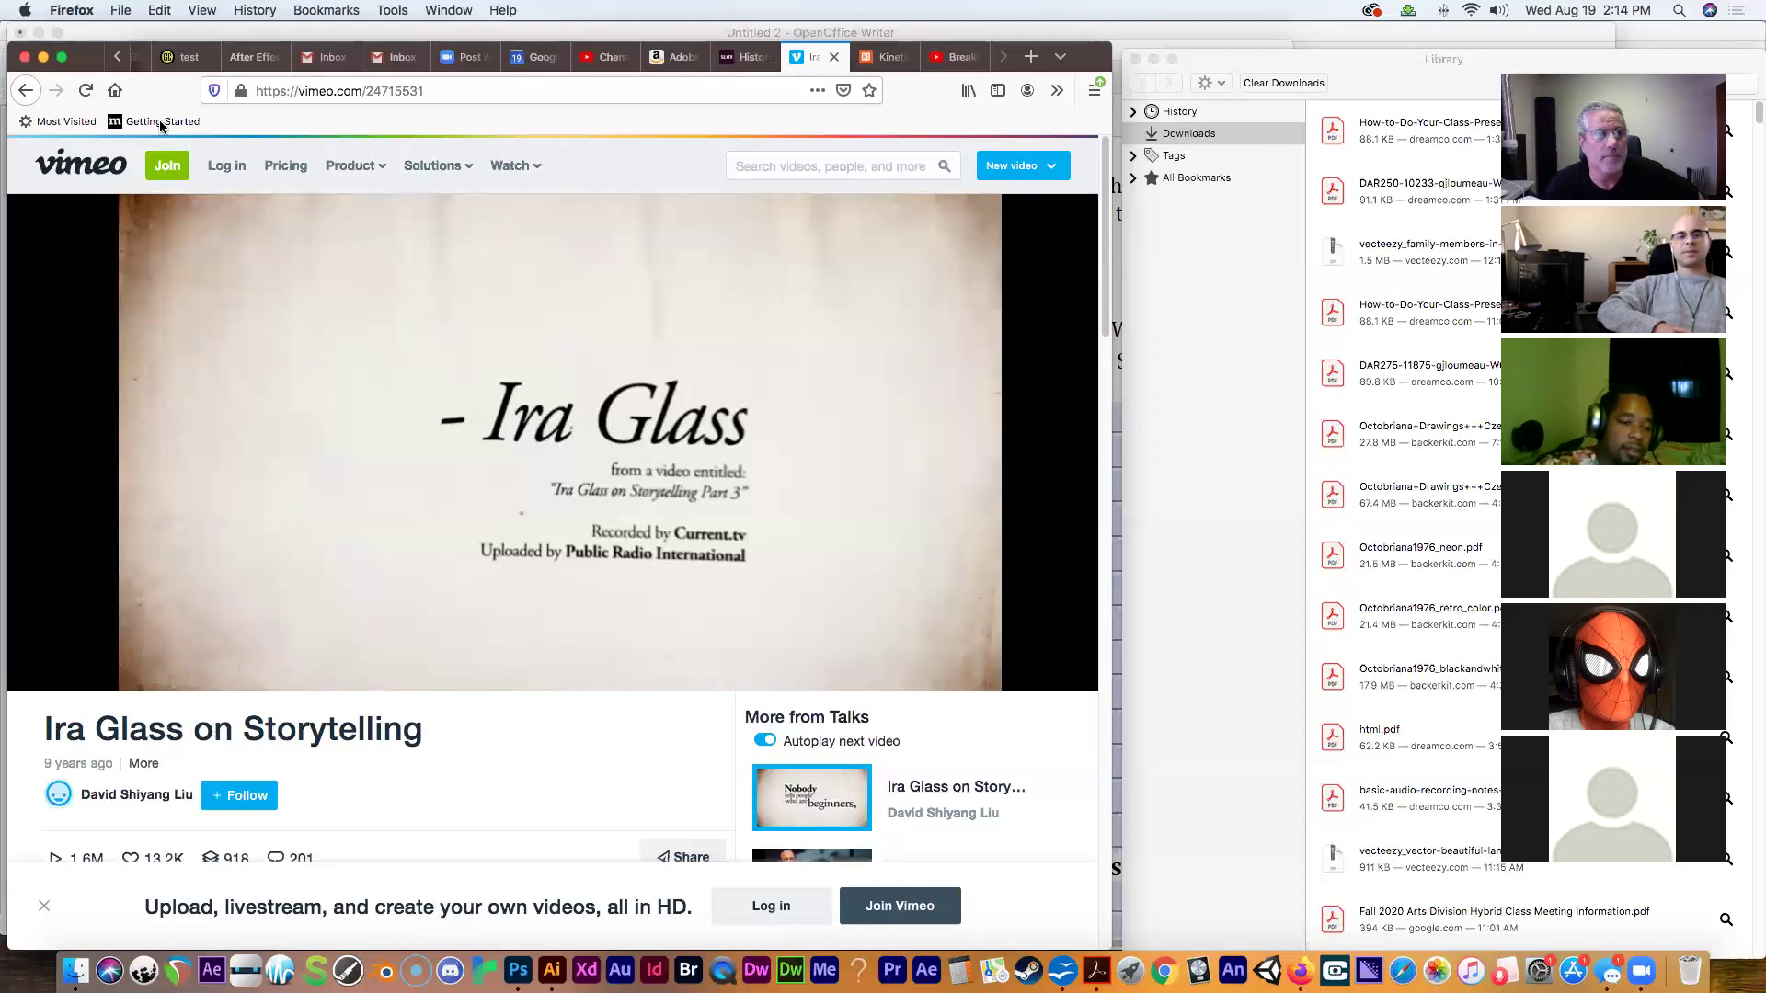
click(26, 90)
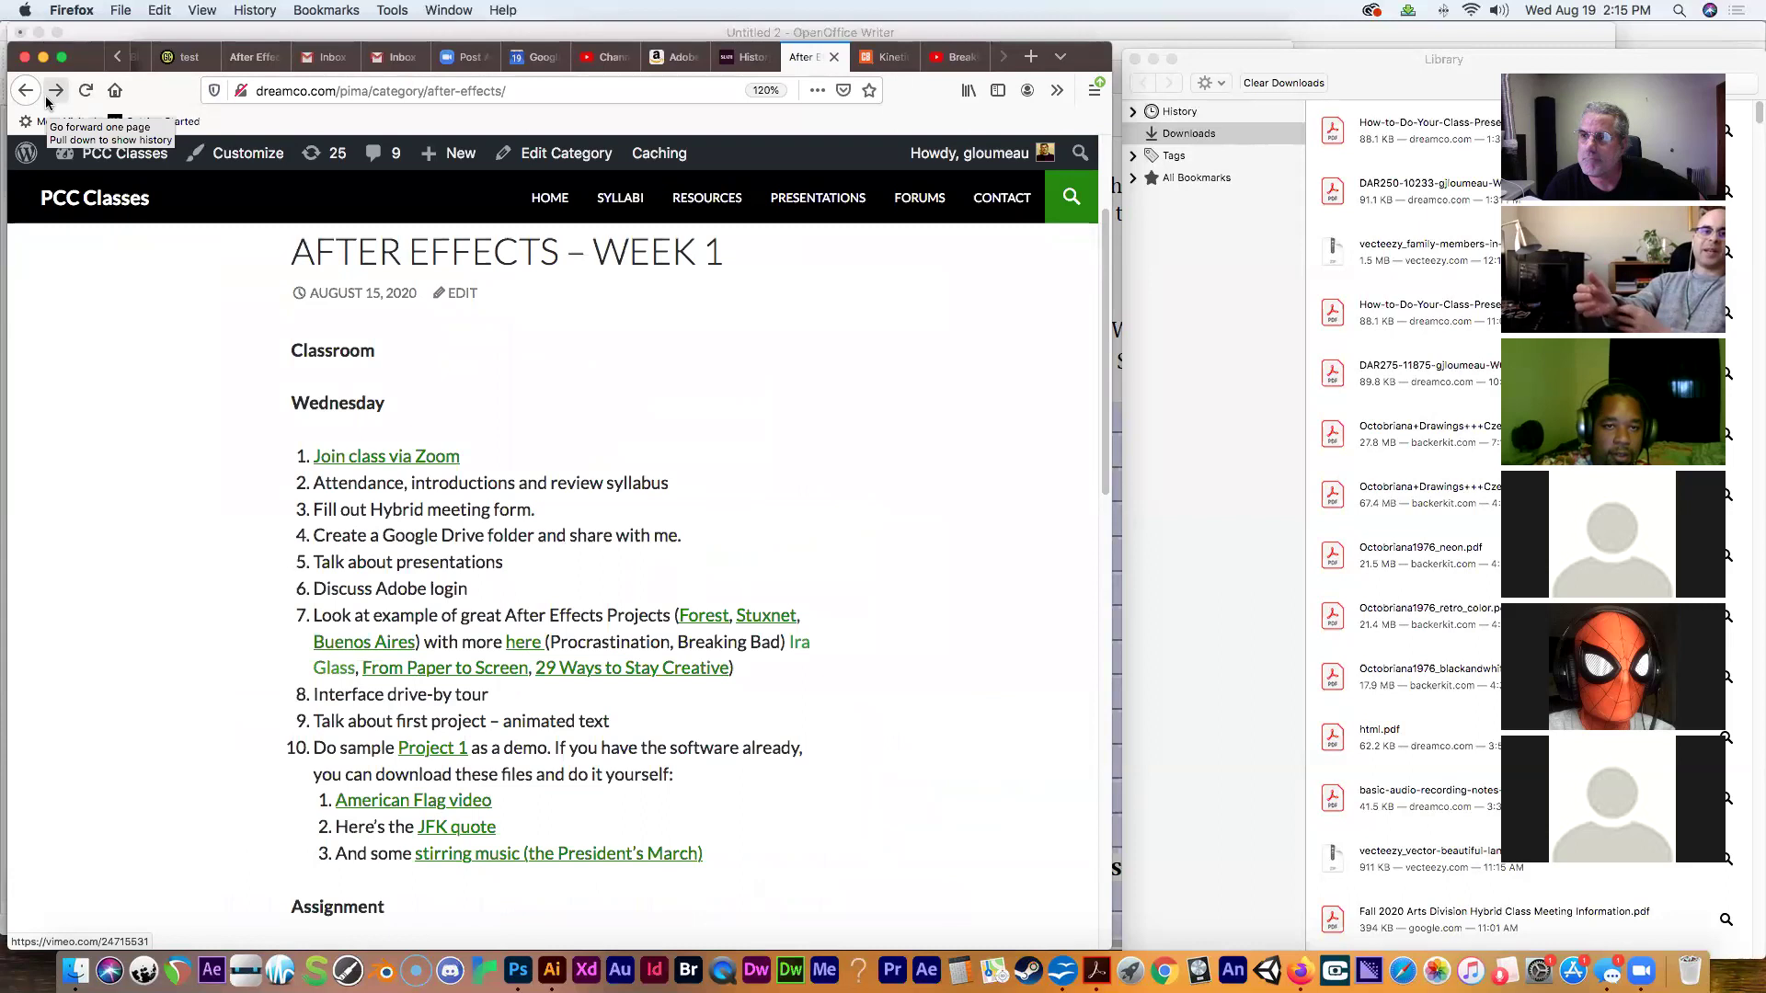
click(46, 97)
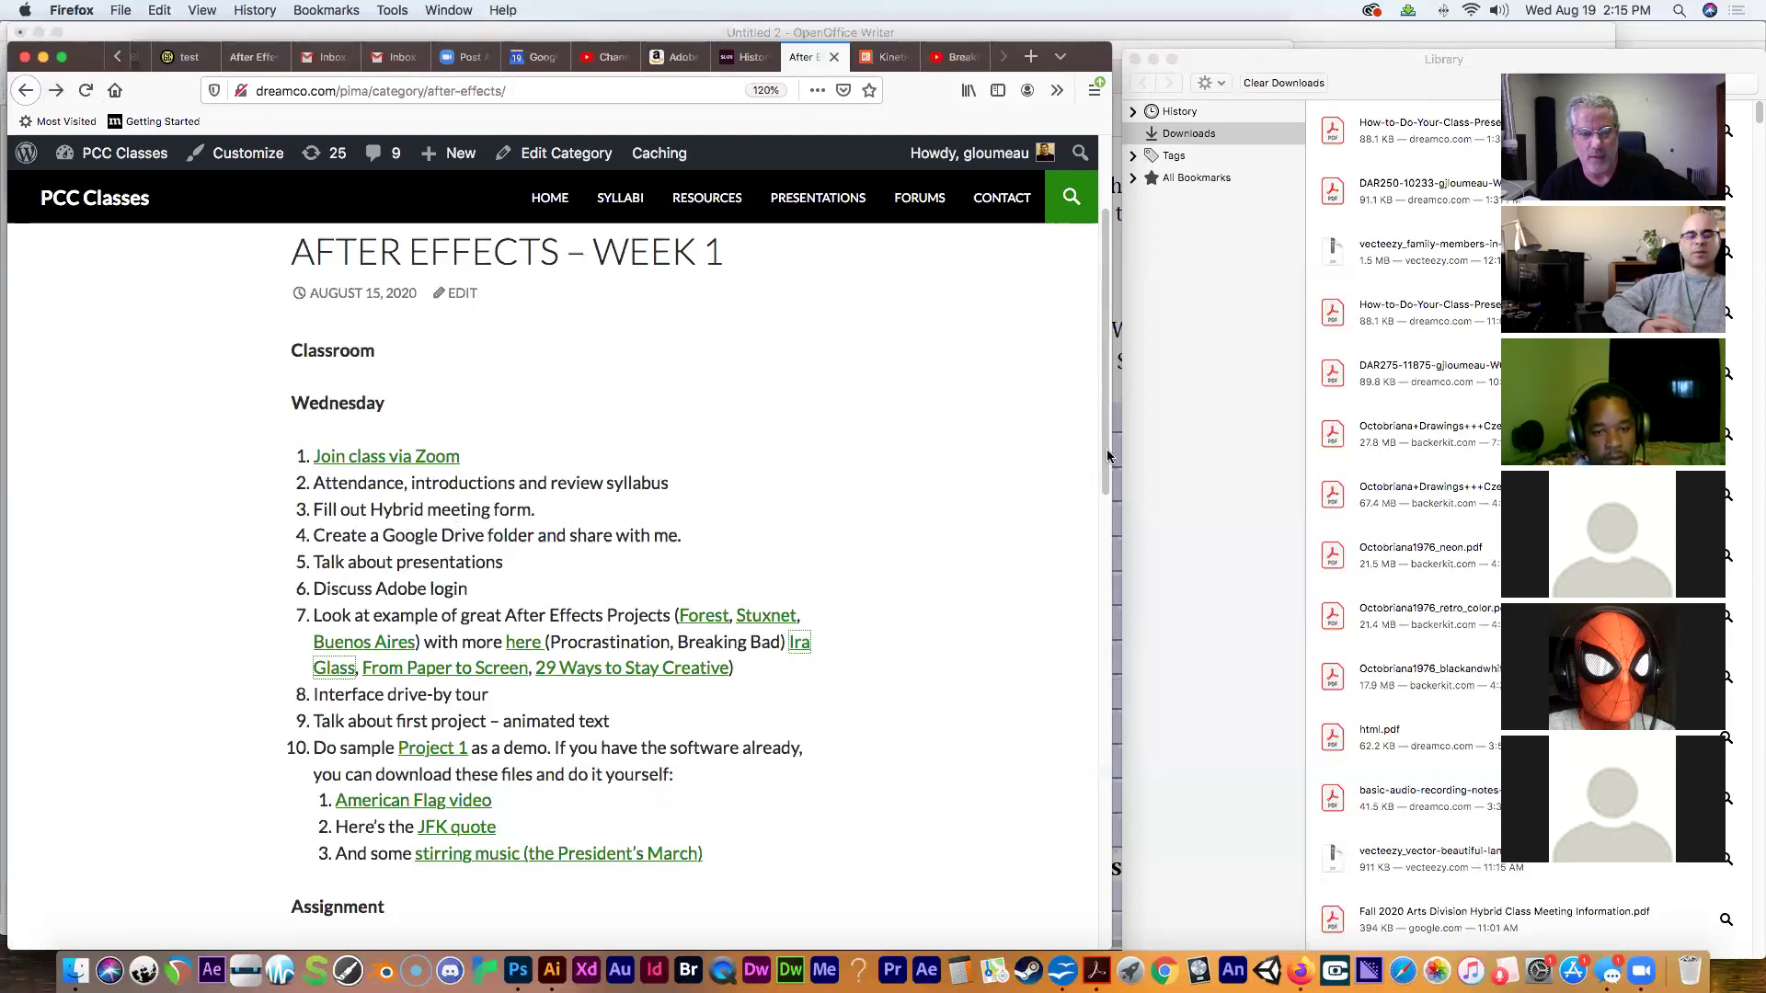
drag(1103, 457, 1106, 473)
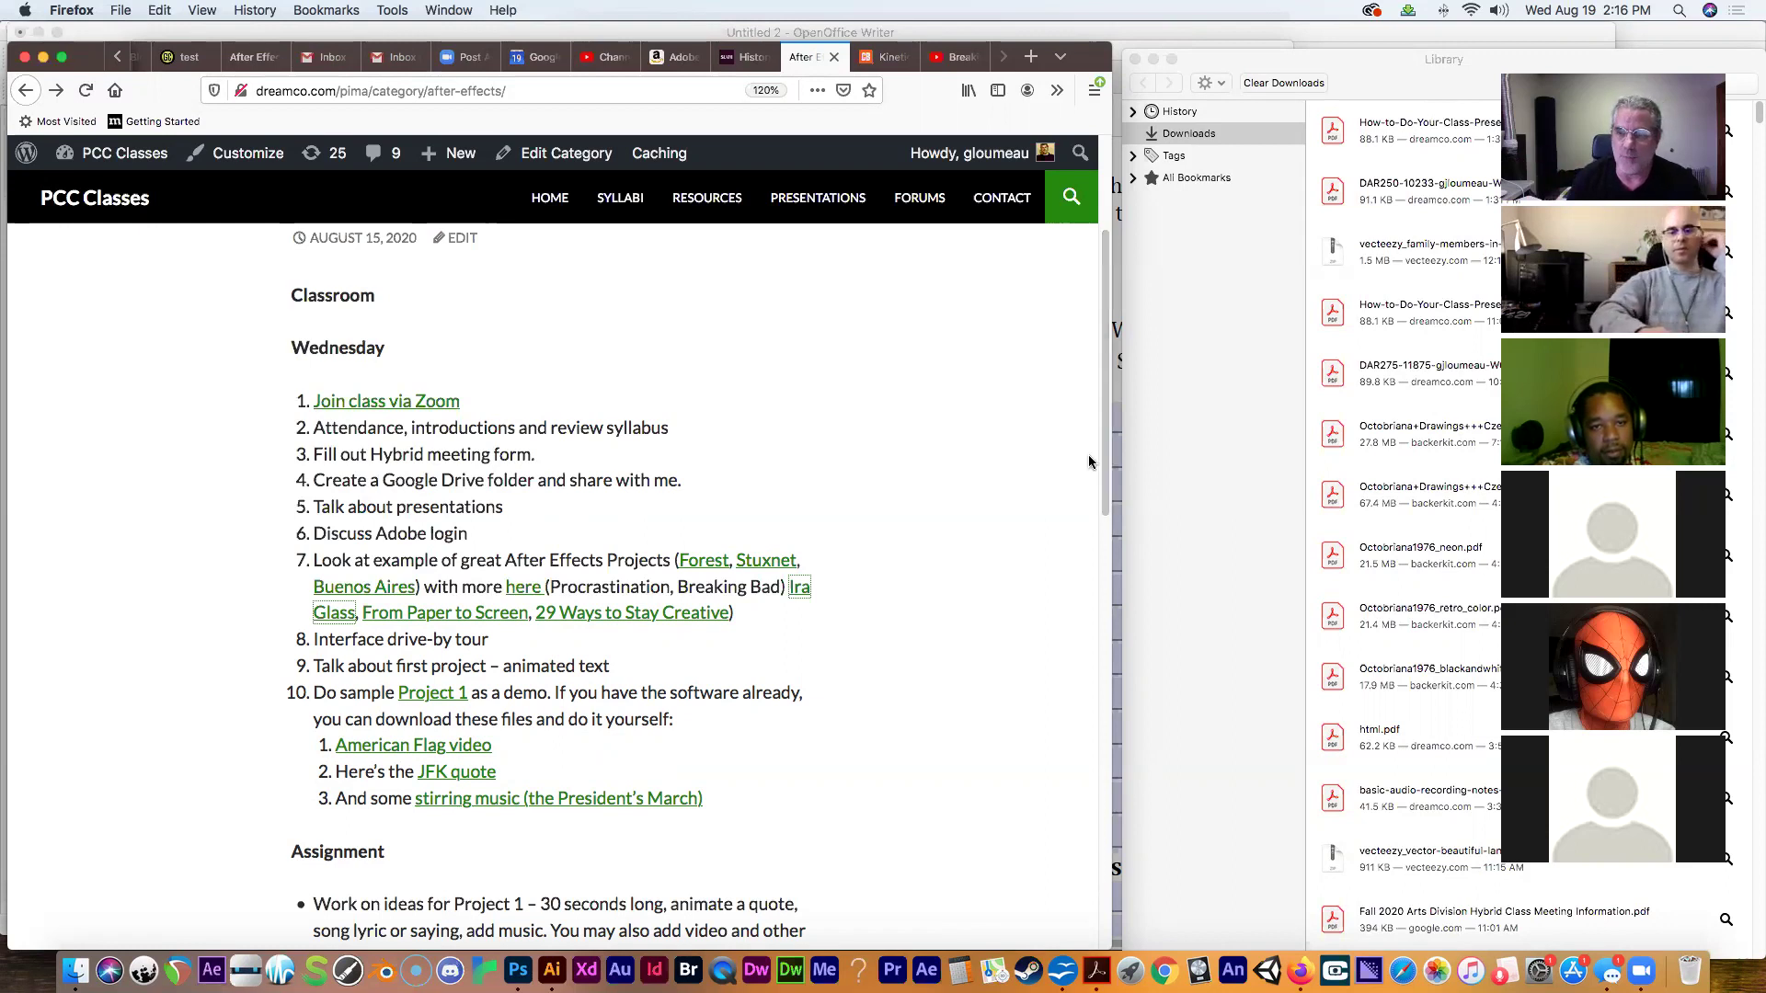
scroll(1105, 450, down, 5)
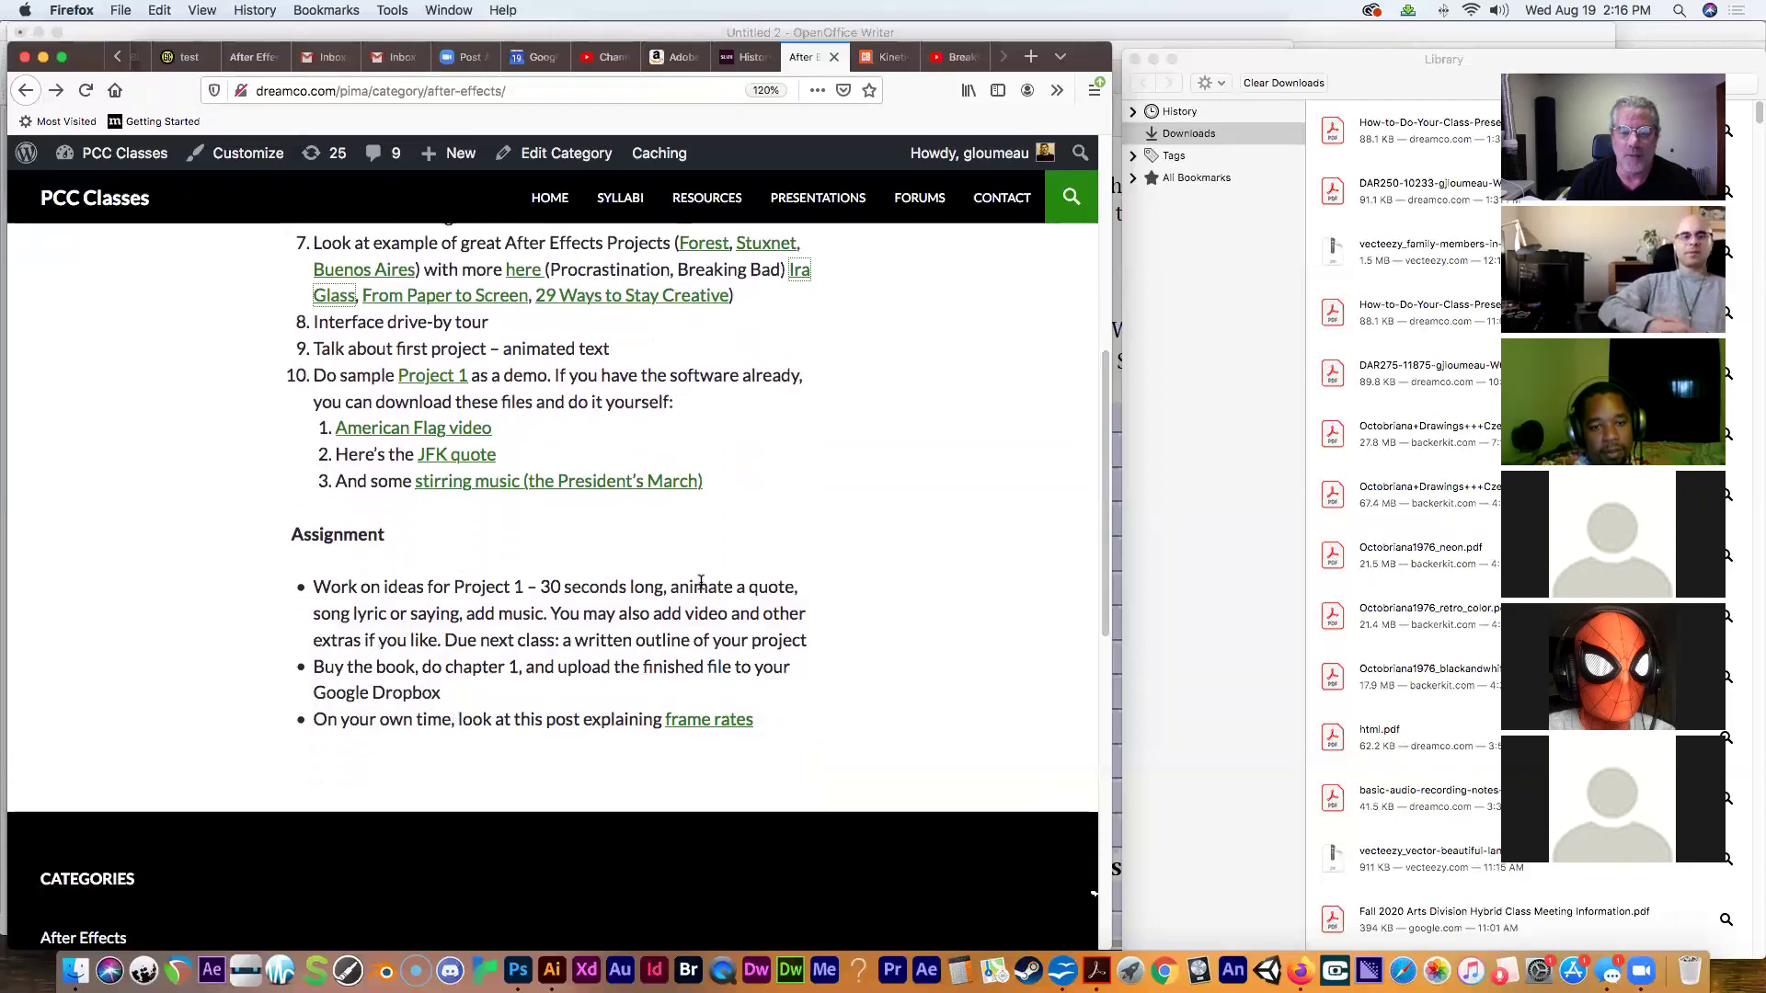
drag(688, 587, 814, 592)
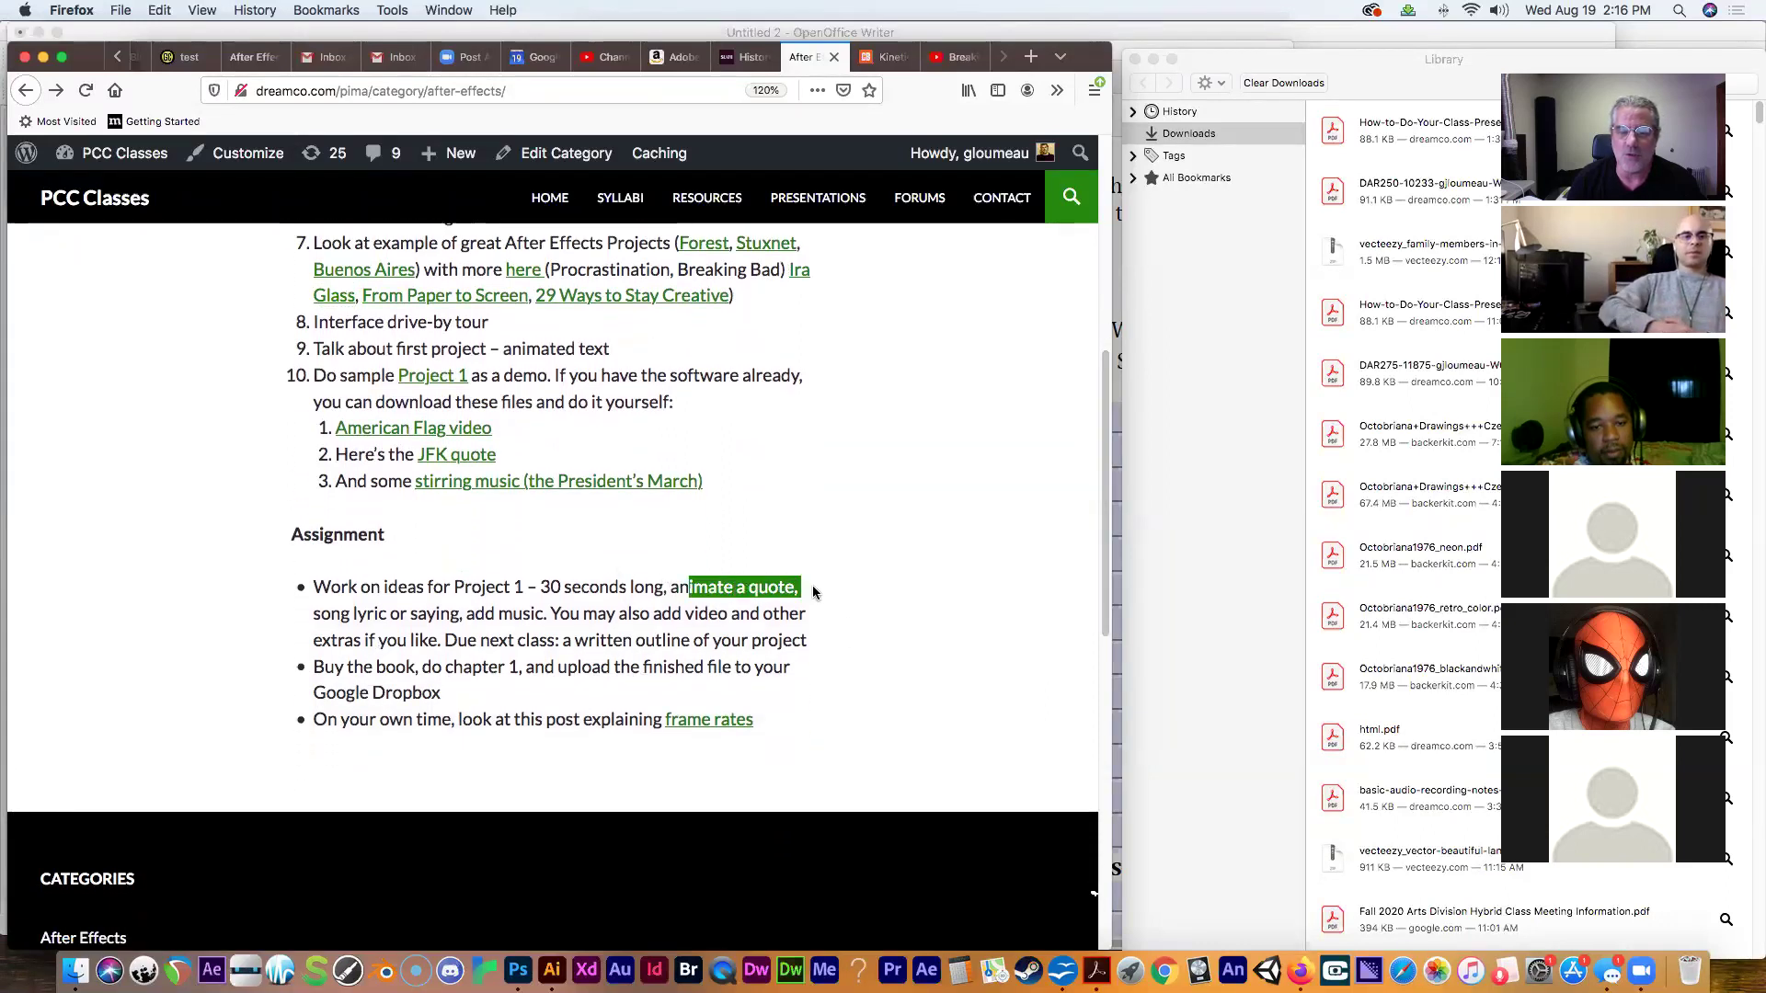
drag(320, 614, 504, 618)
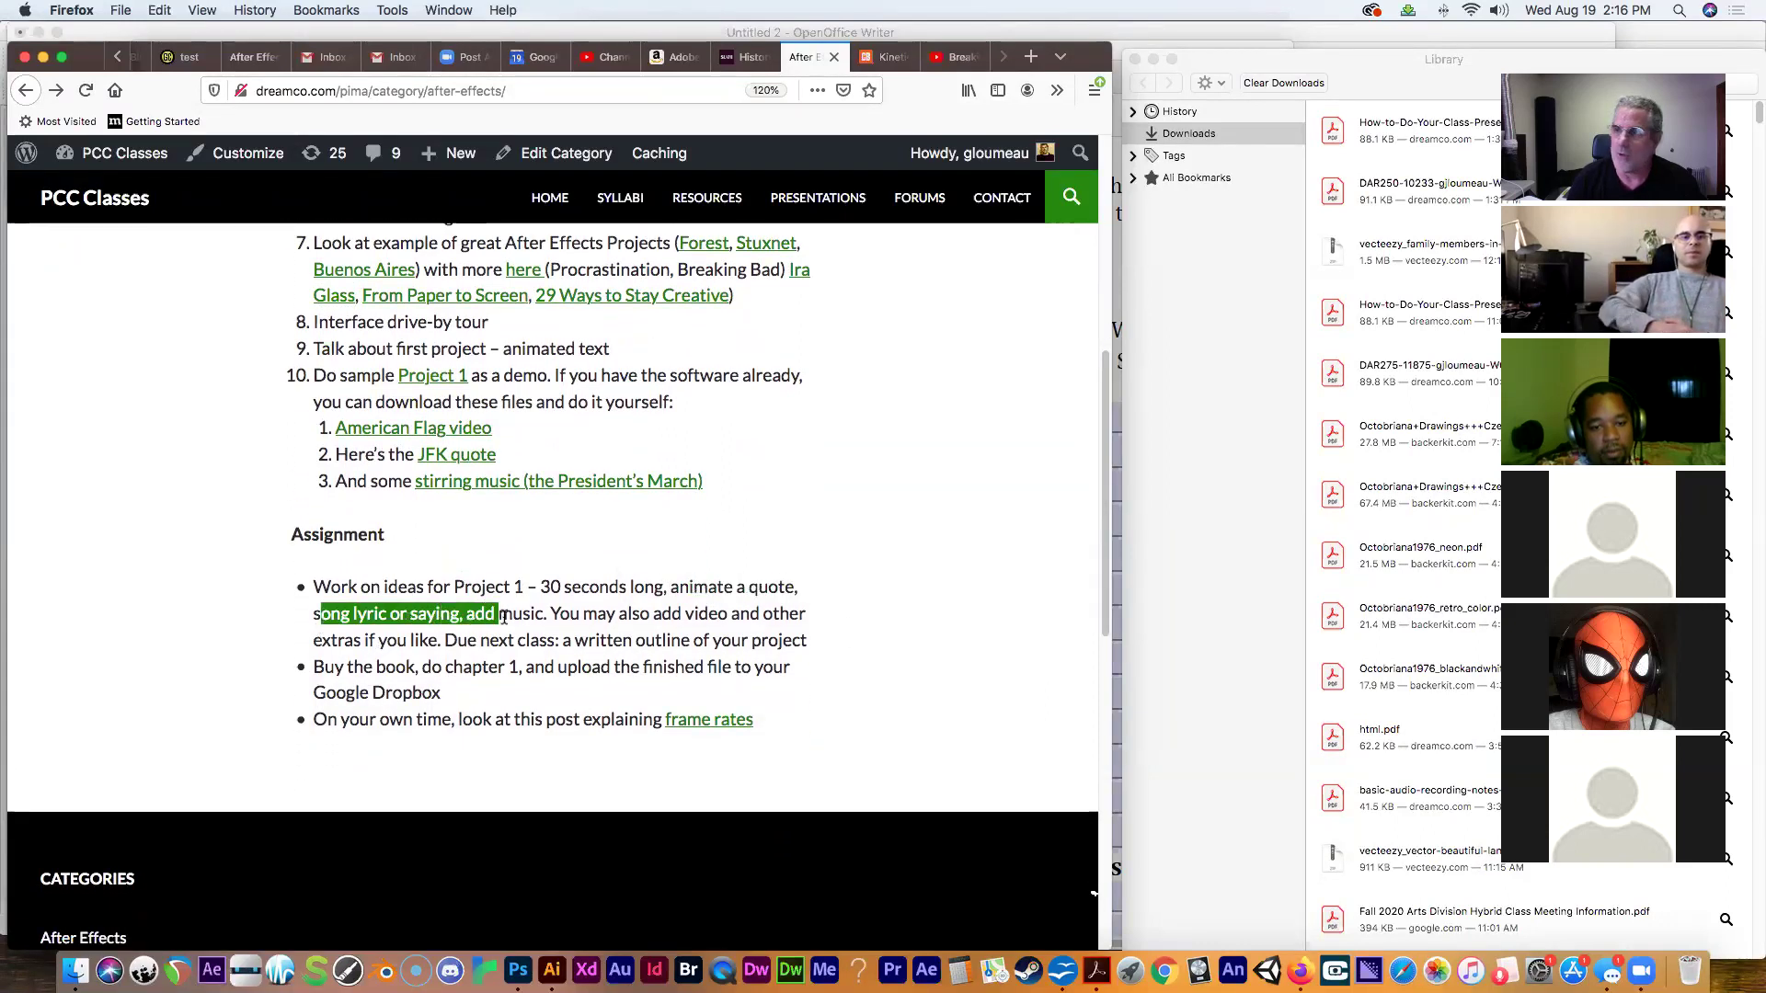
click(533, 635)
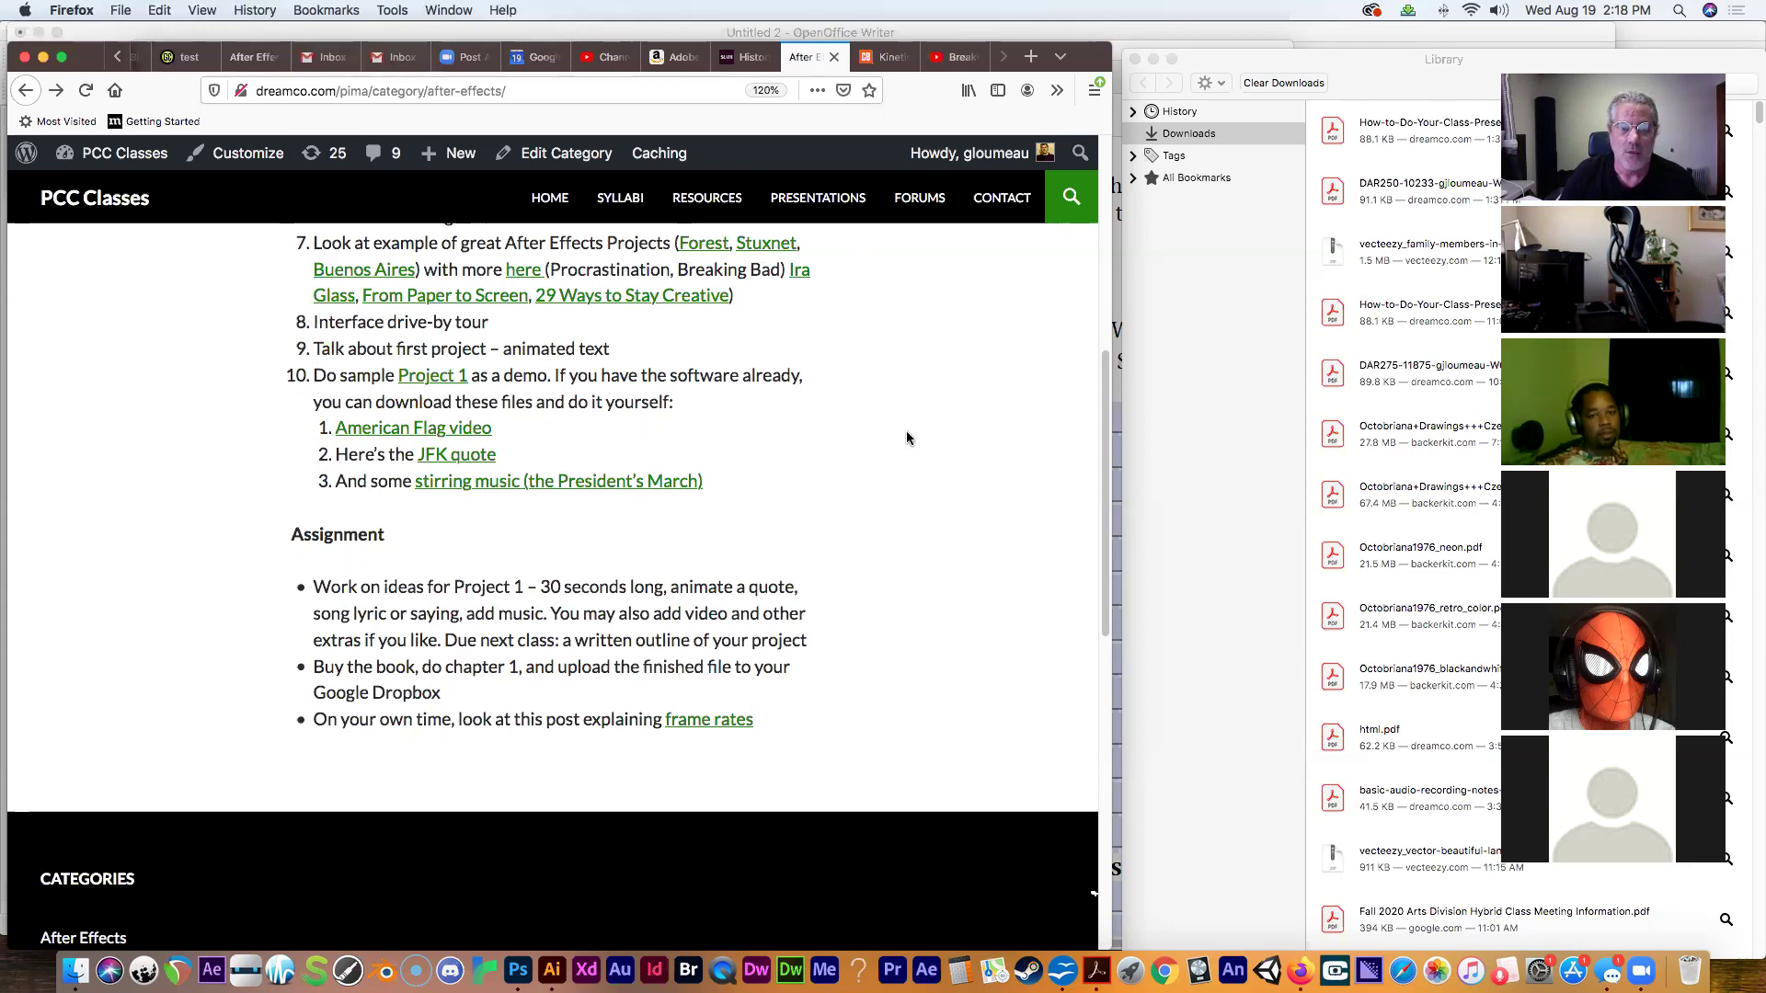
scroll(1104, 457, up, 1)
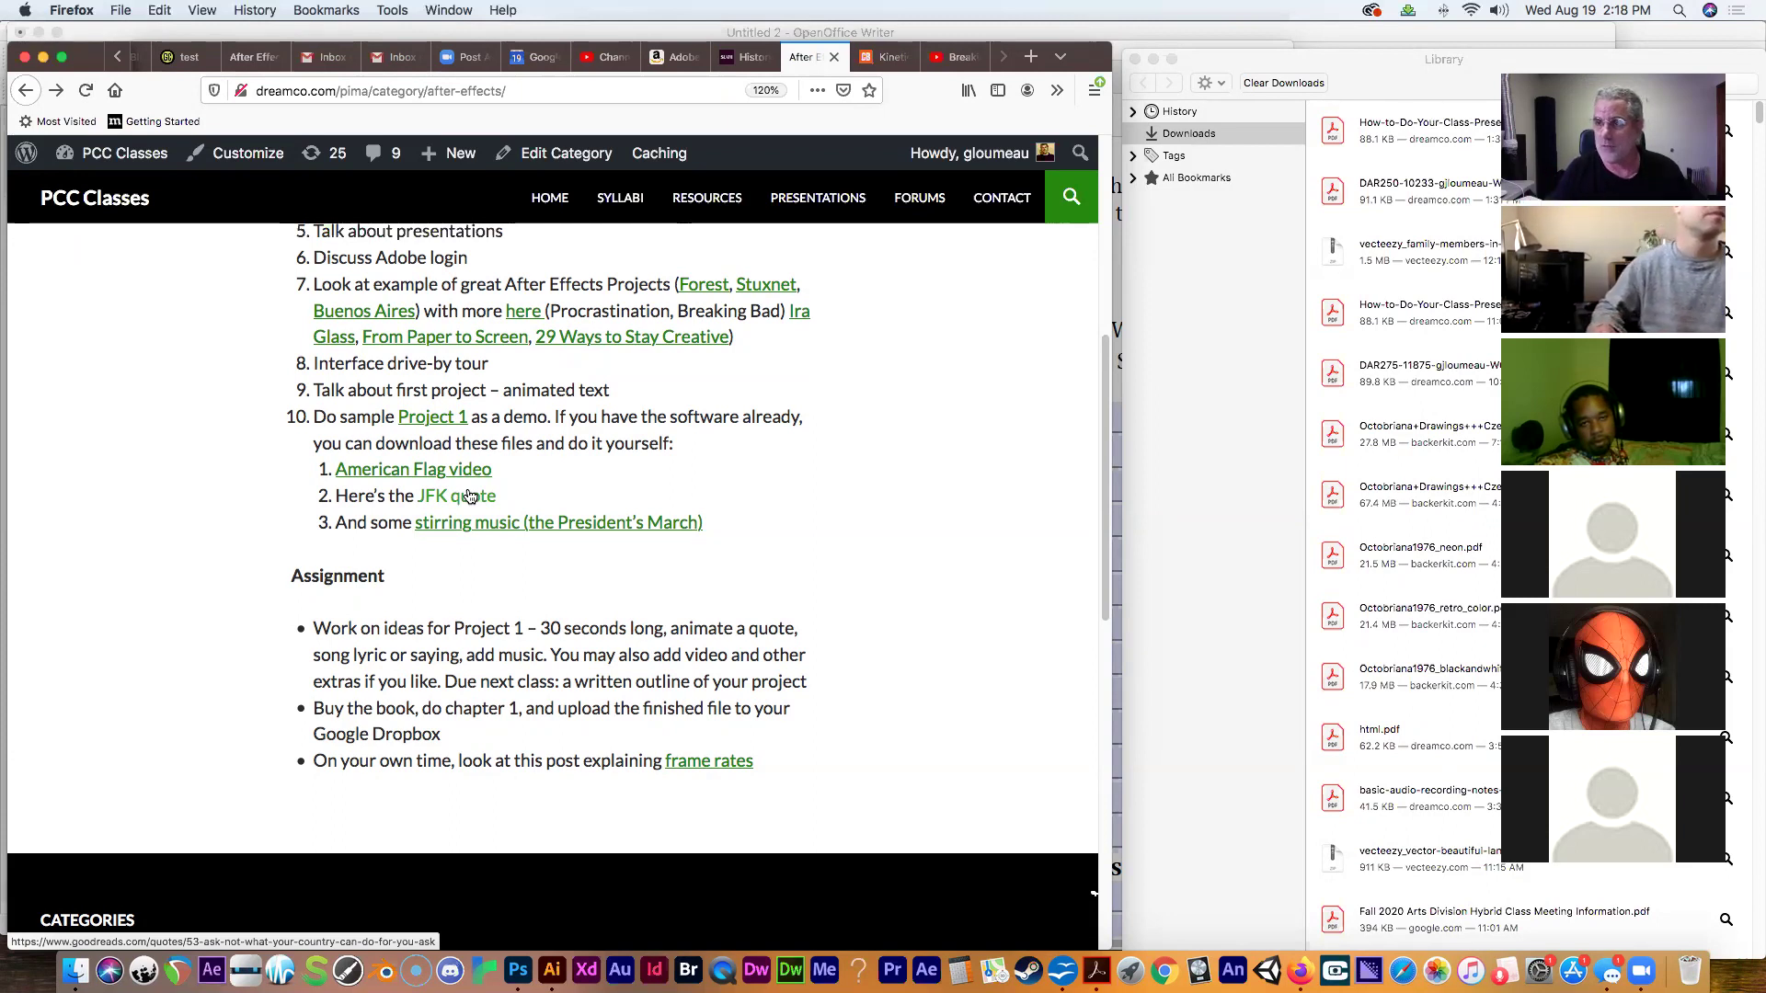
Open a Finder window showing the Desktop contents.
click(76, 971)
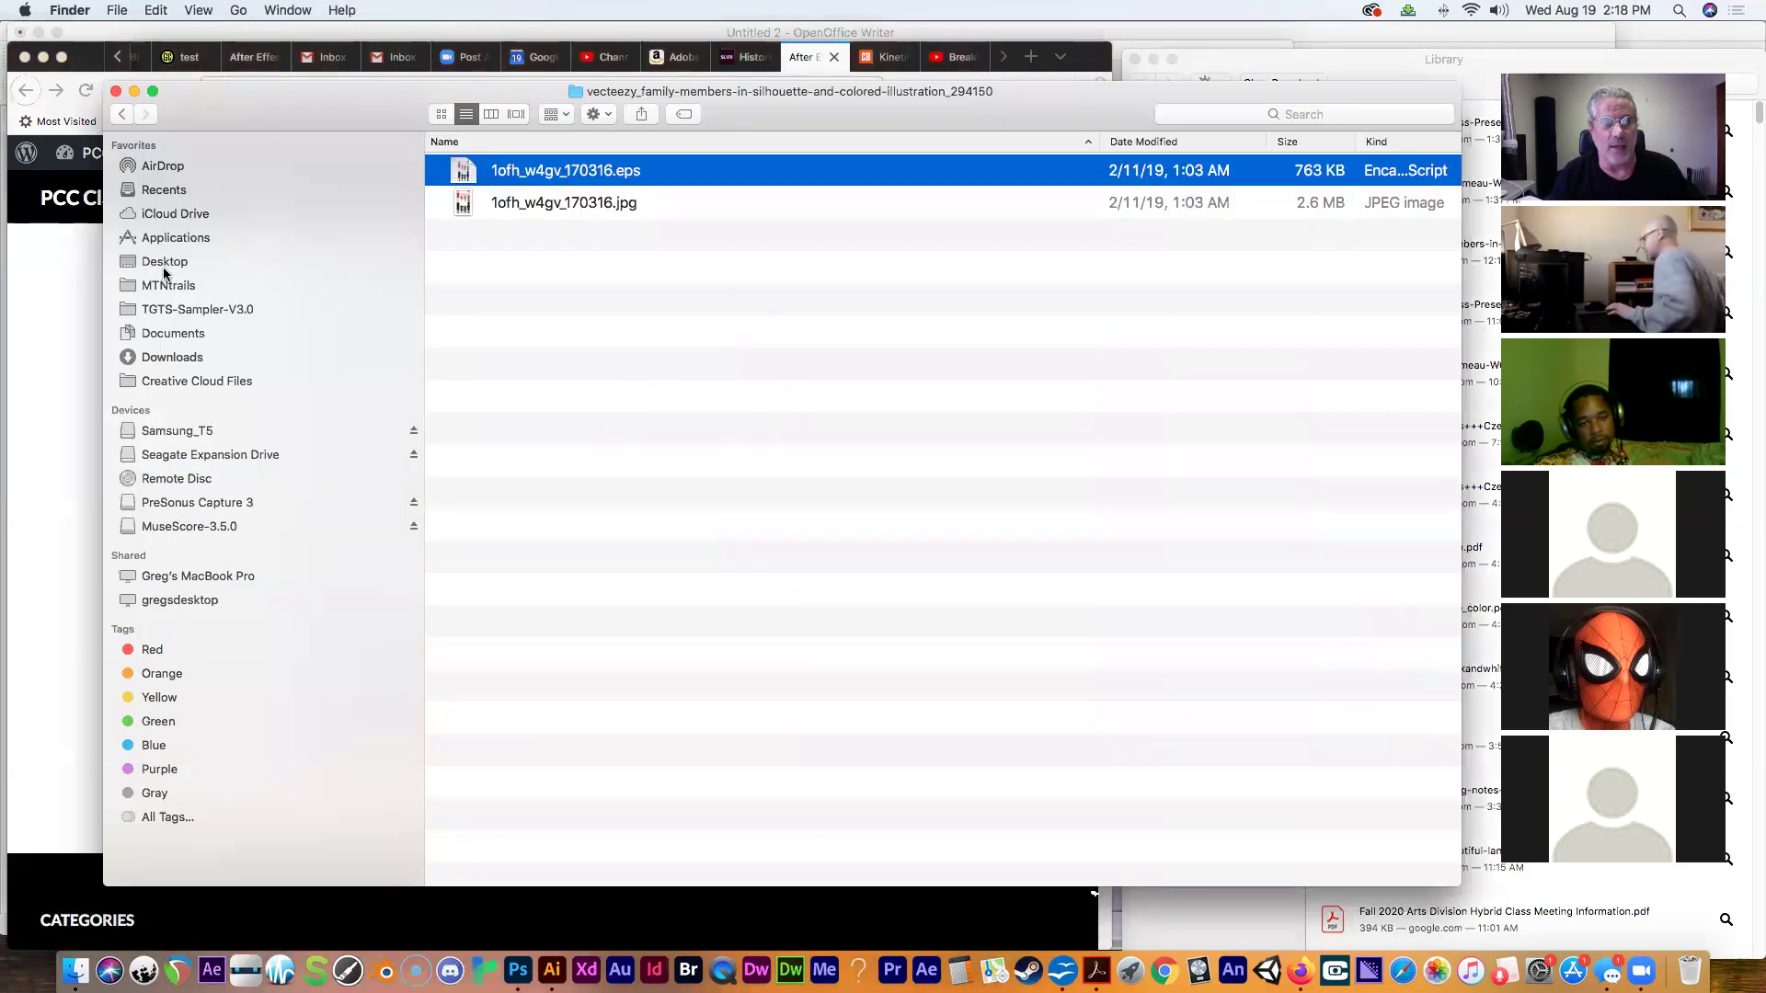
click(164, 262)
mouse_move(308, 112)
mouse_down()
mouse_move(228, 116)
mouse_move(284, 121)
mouse_up()
Create a new Desktop folder named 'after effects demo', then return to Firefox.
click(546, 125)
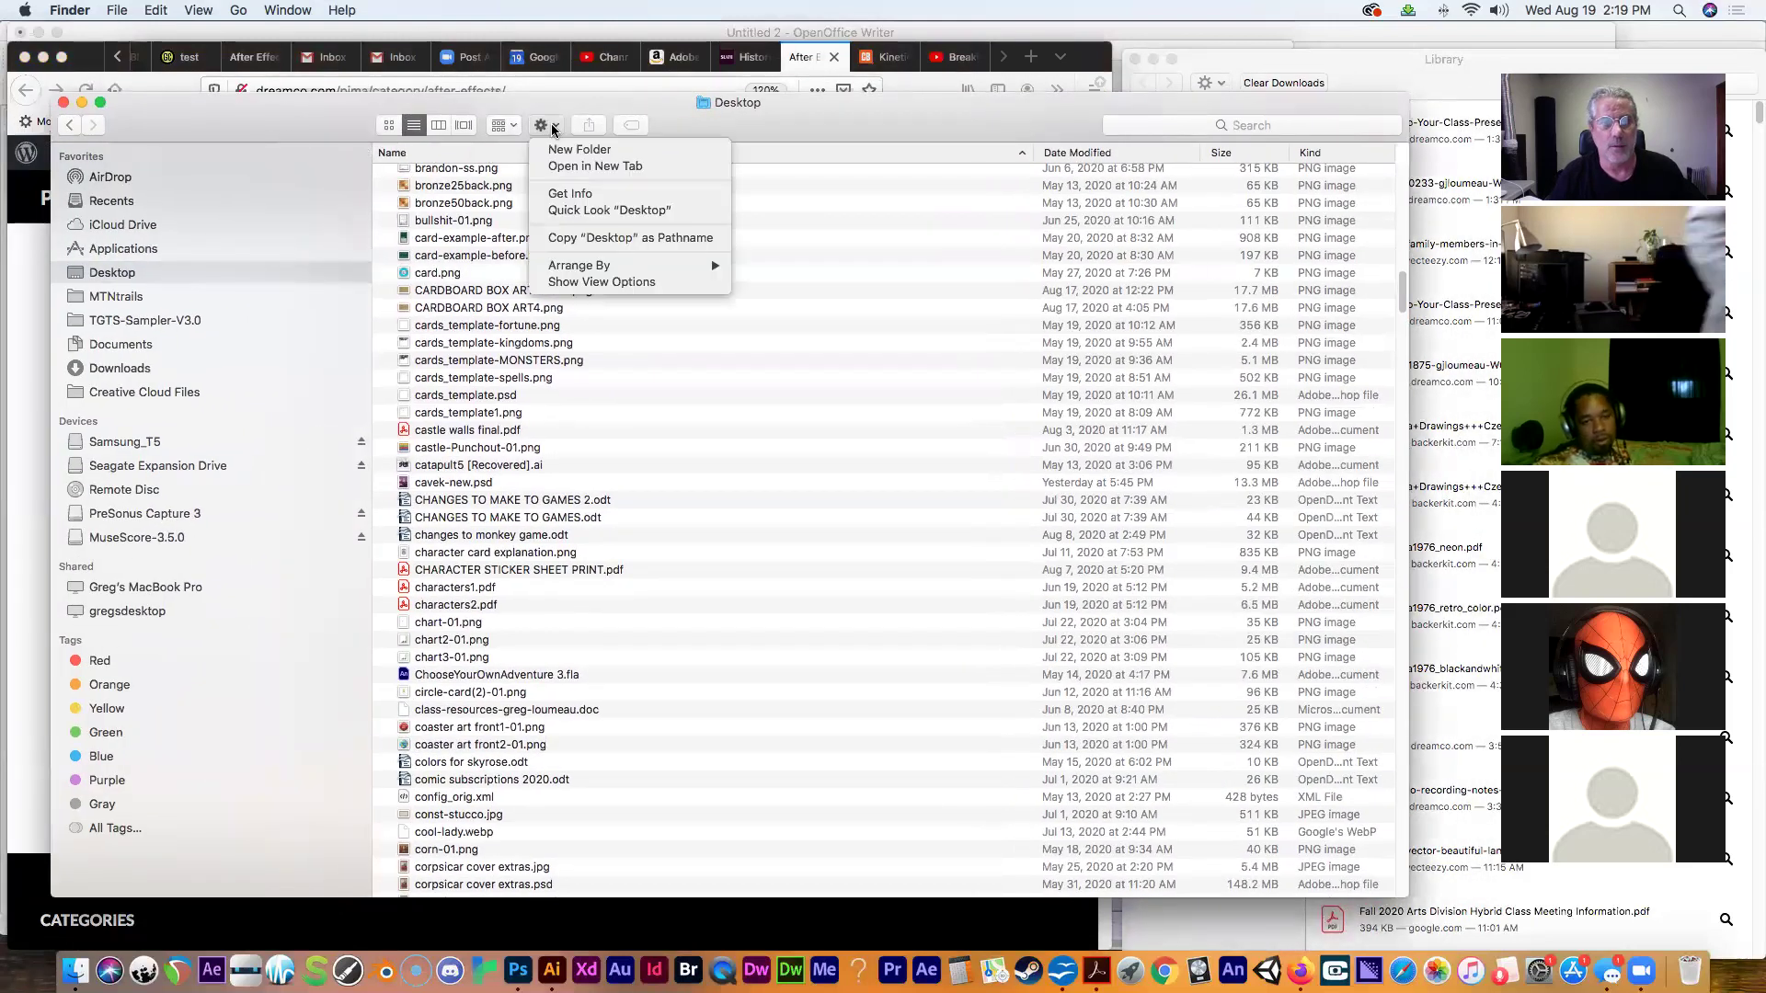
click(561, 149)
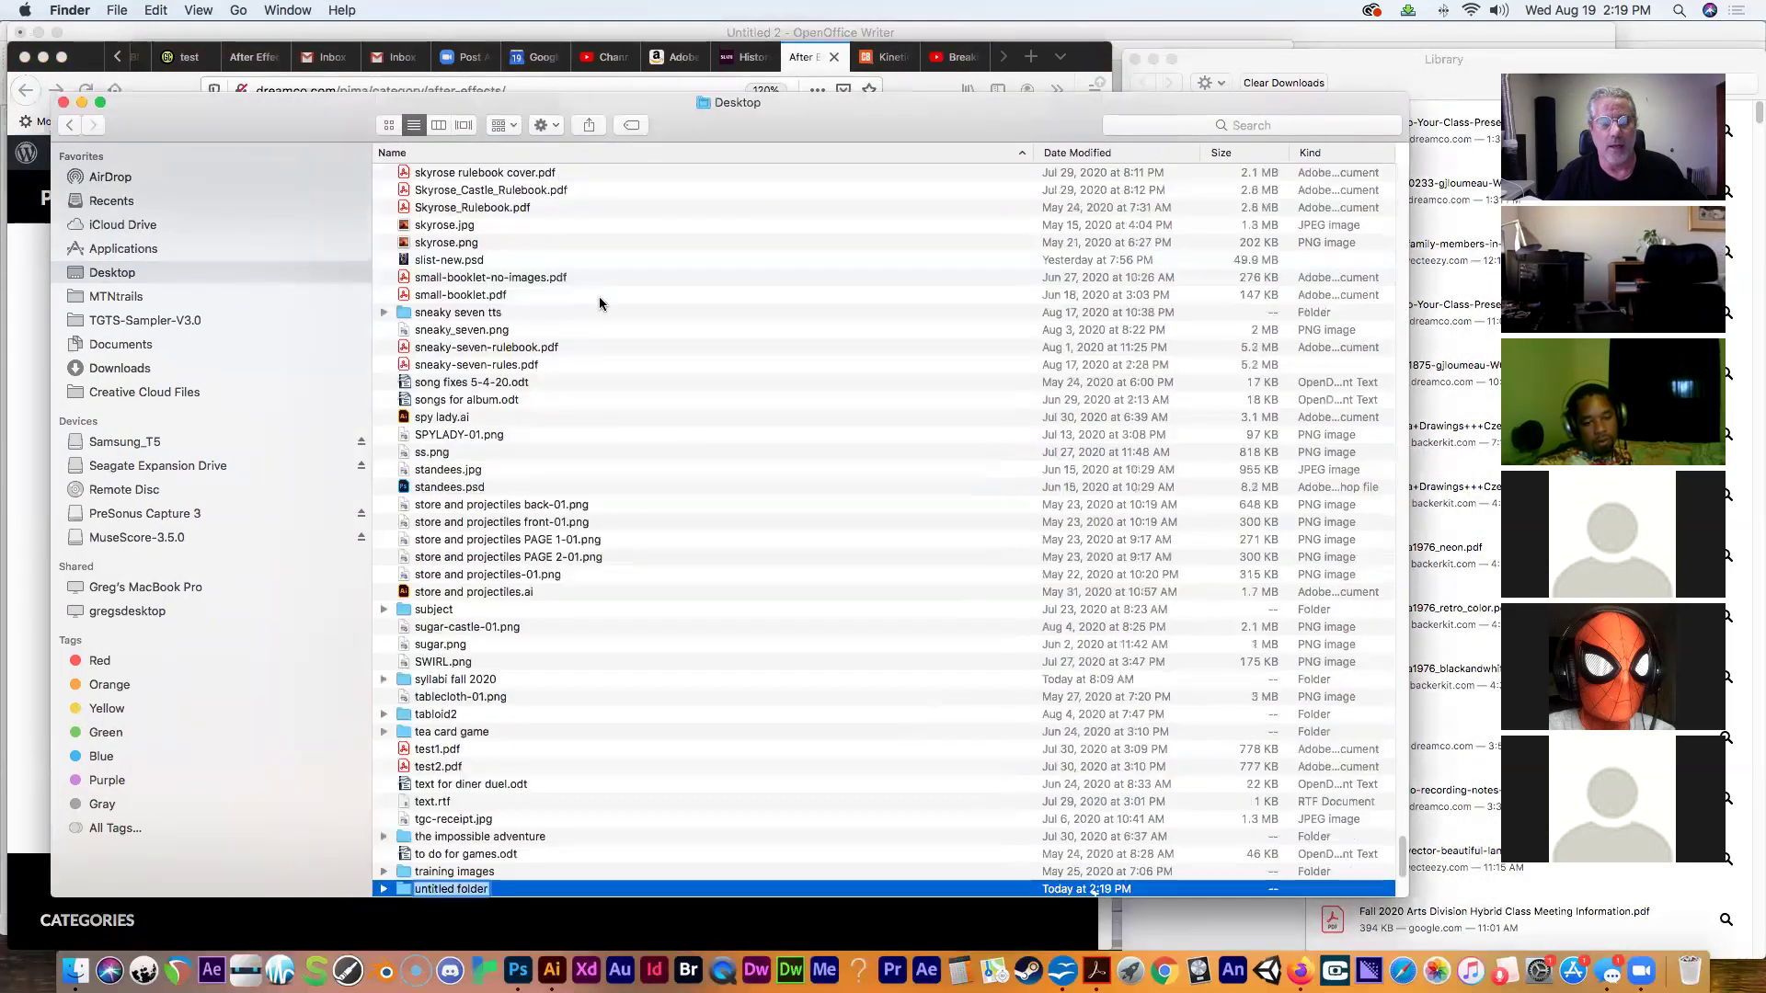
text(af)
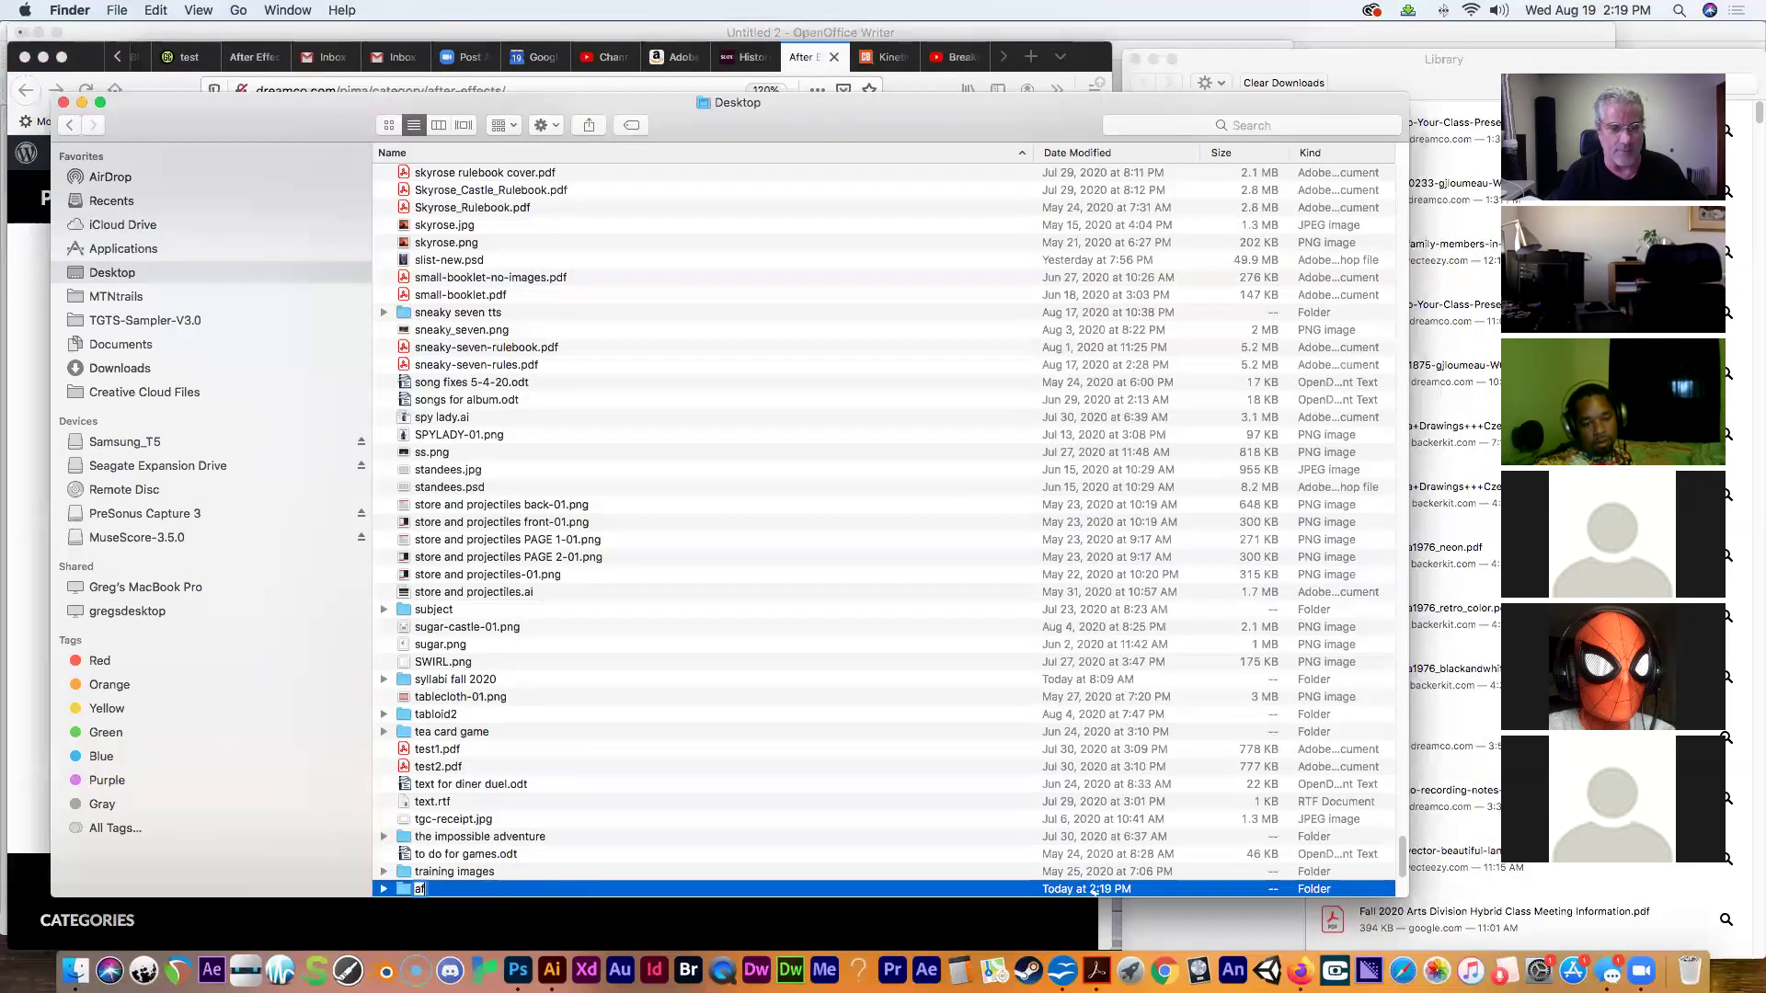
text(ter effects demo)
key(Escape)
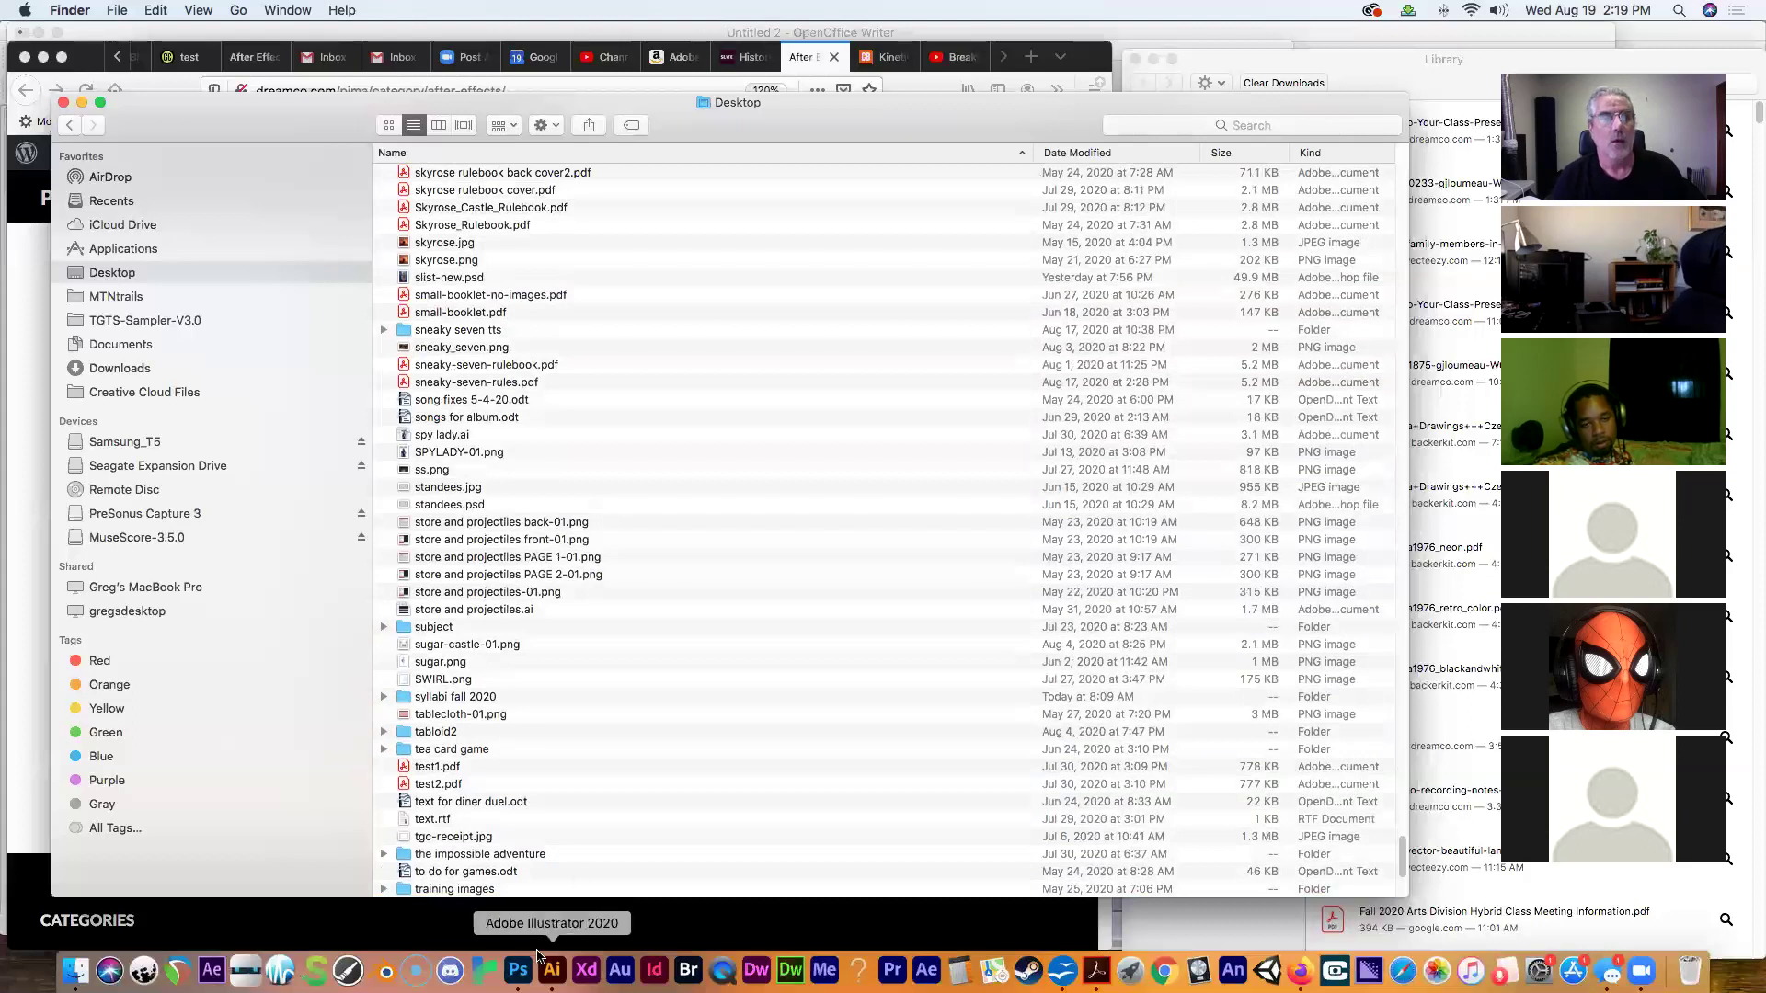
click(27, 439)
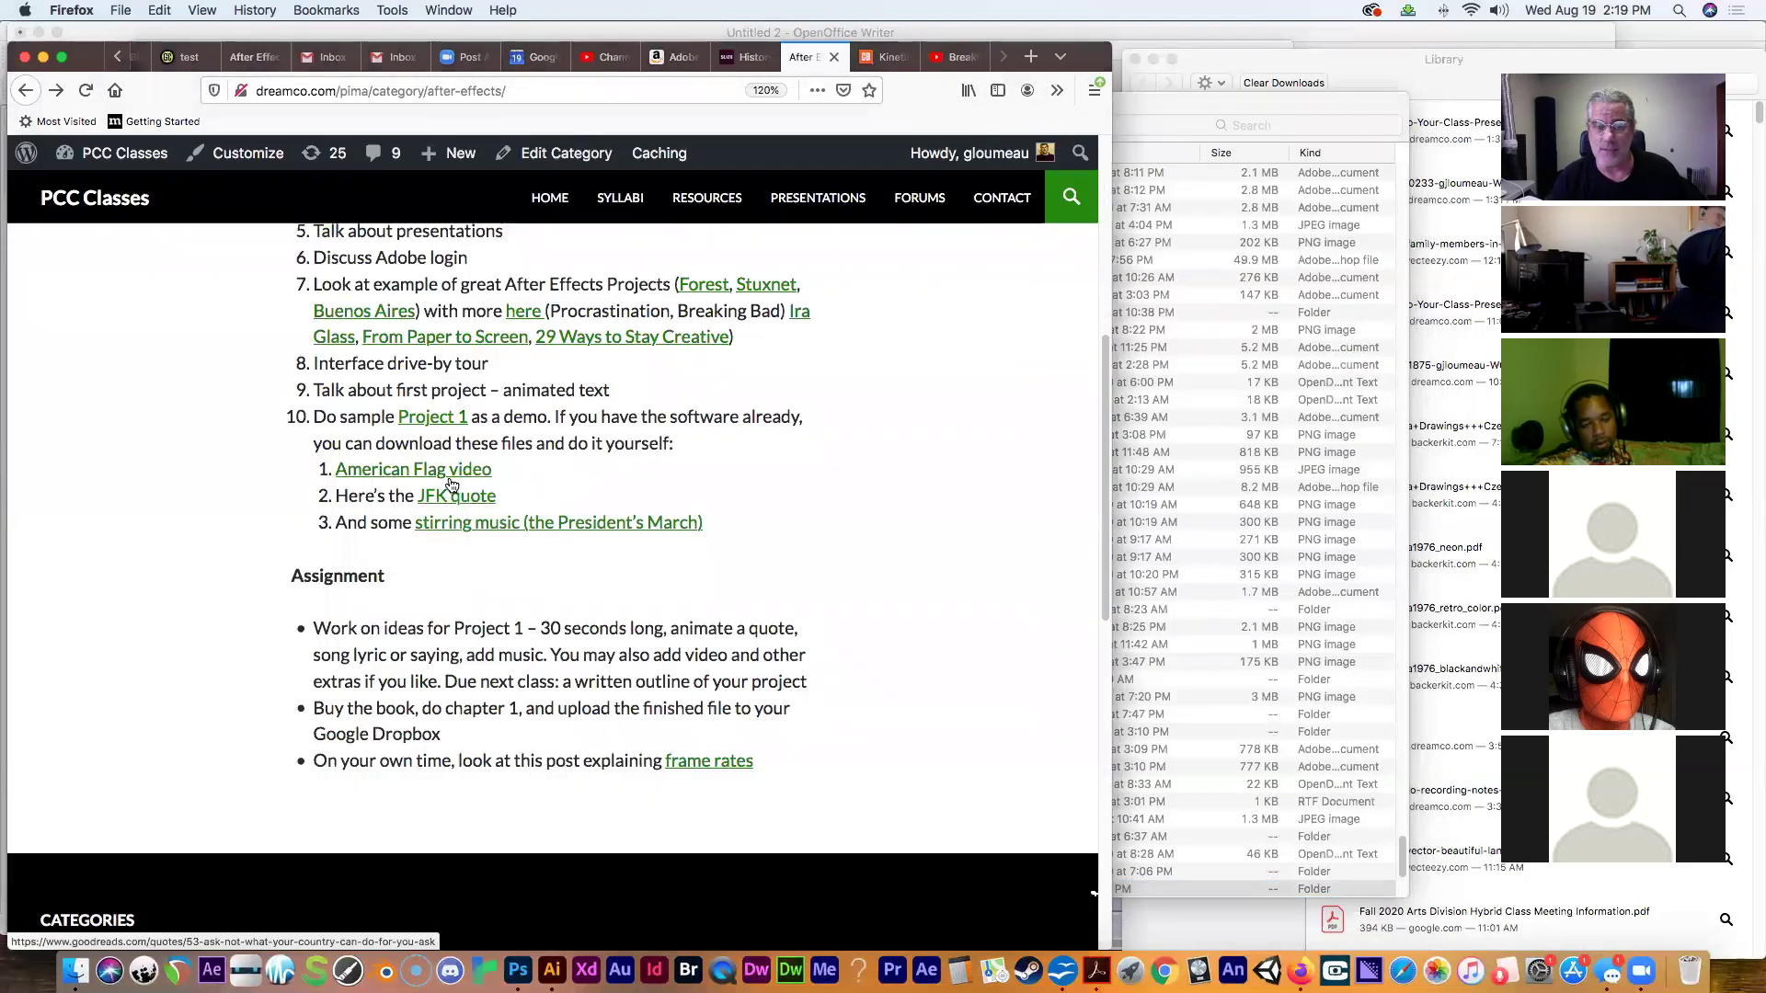
right_click(451, 474)
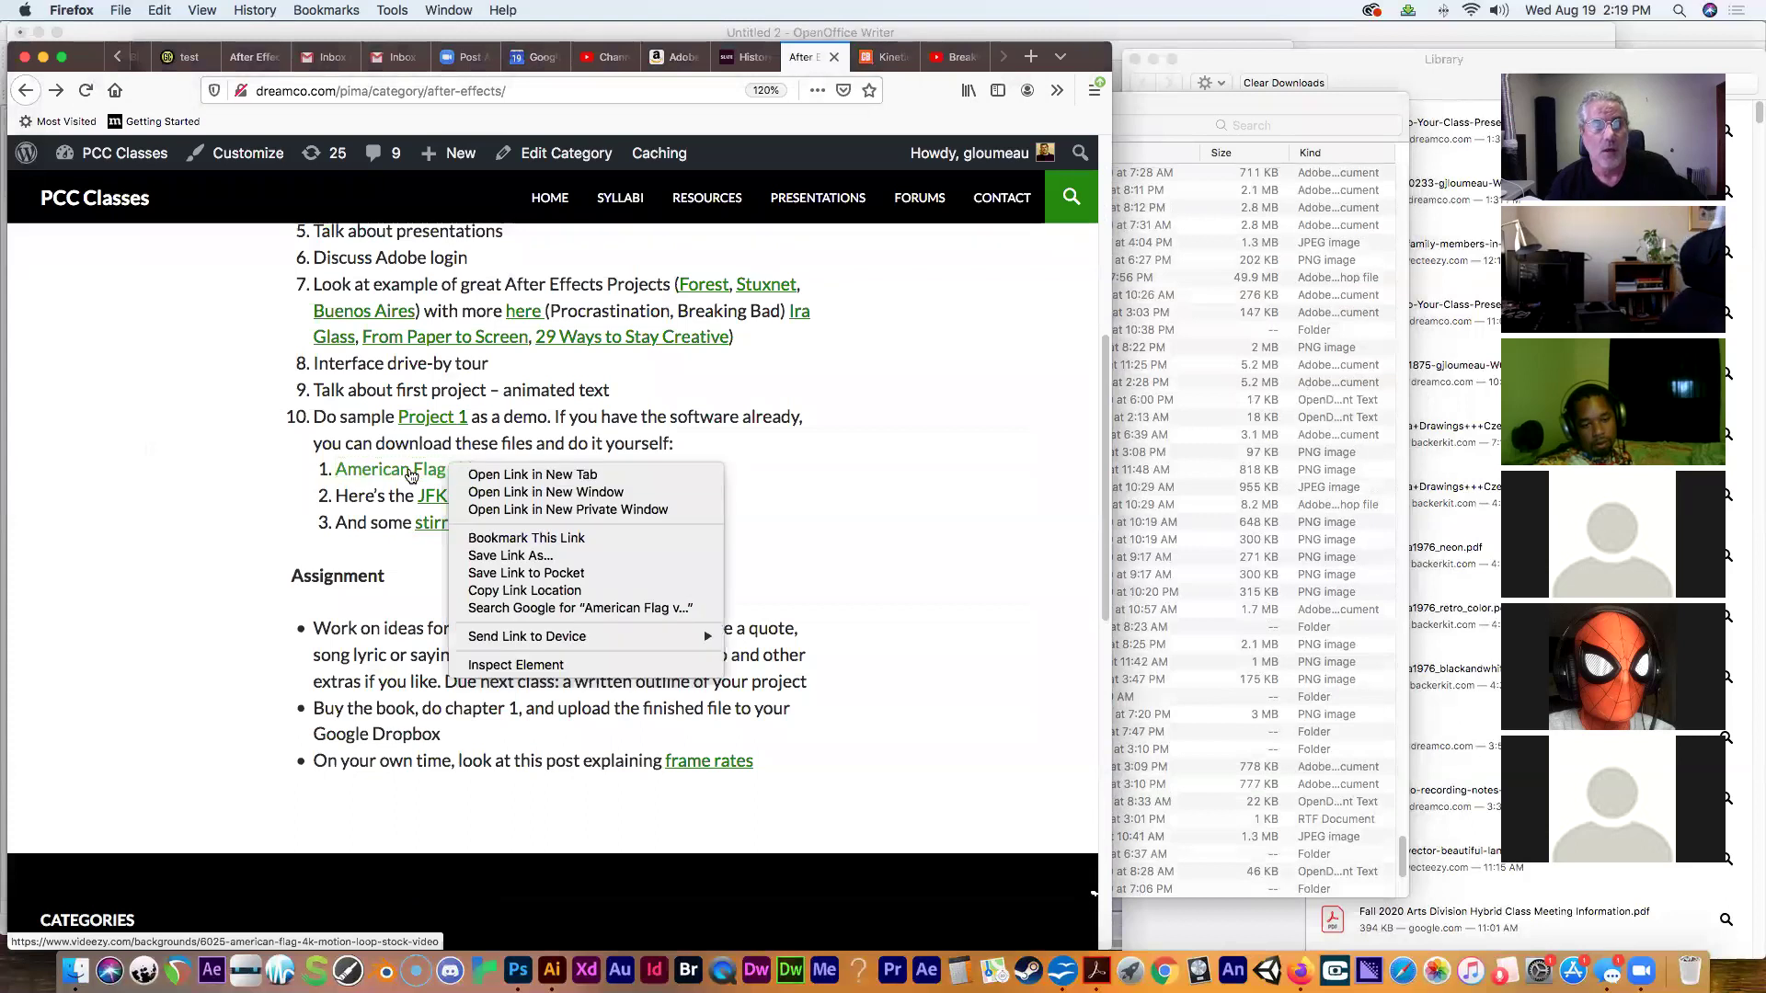
click(404, 475)
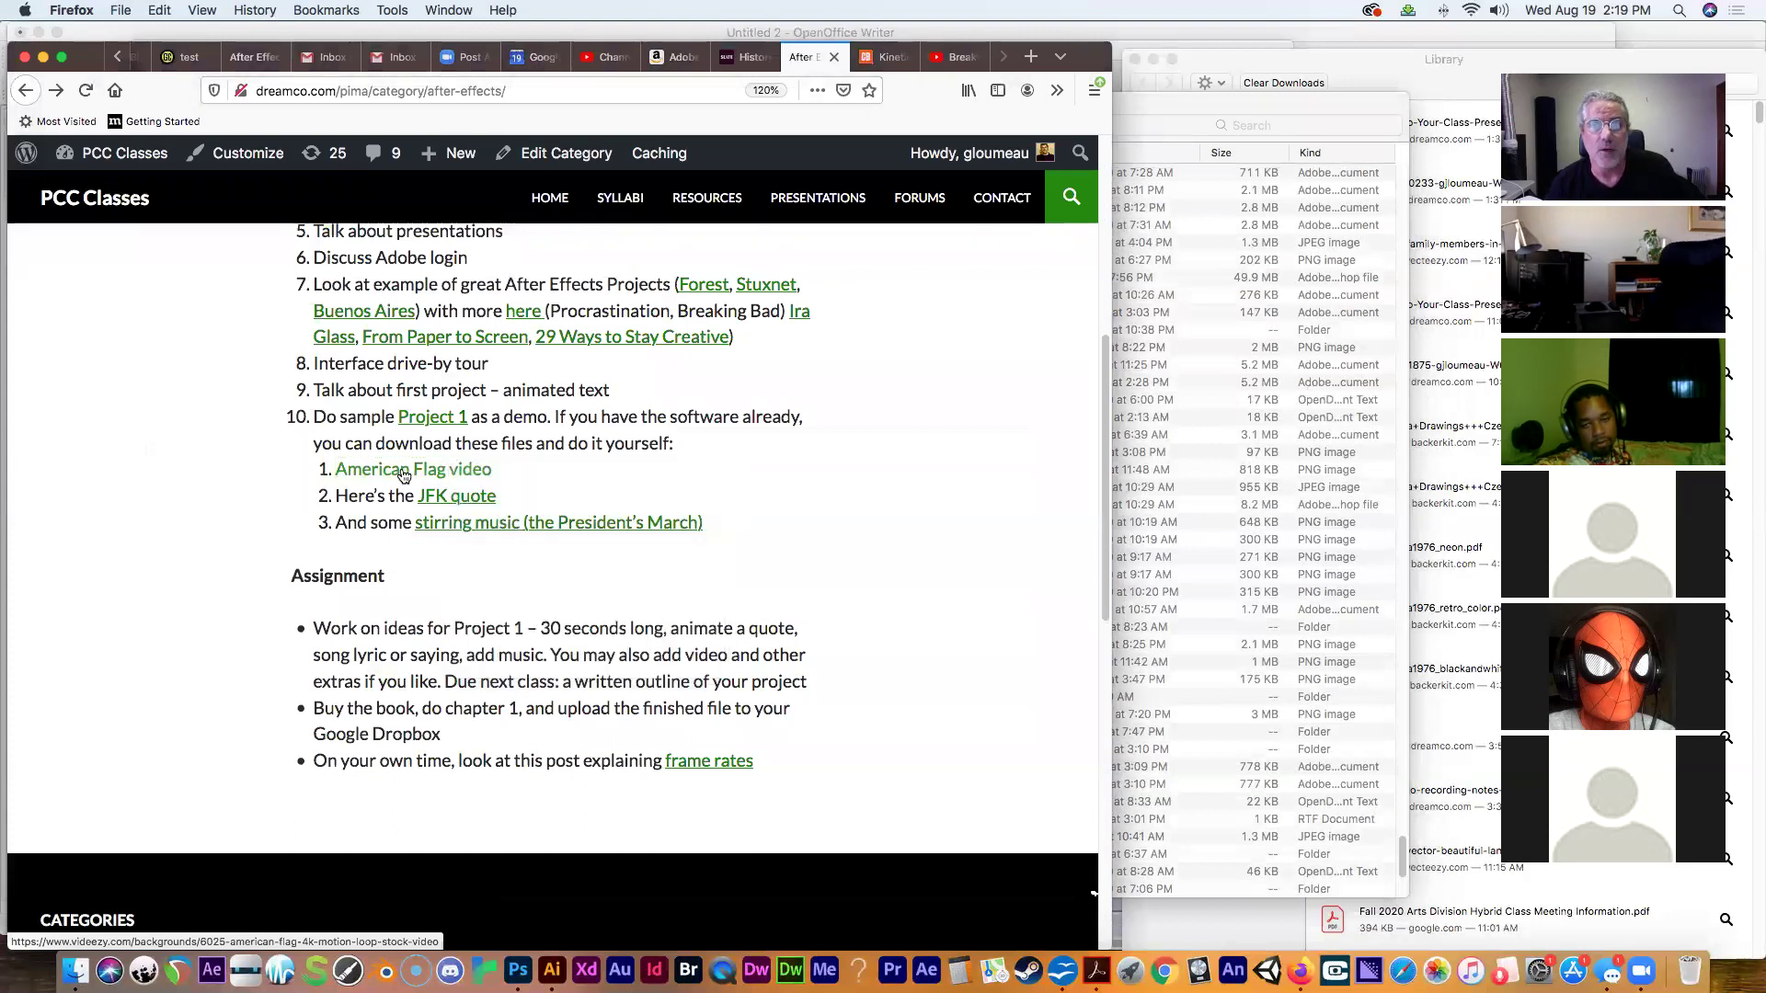
click(1057, 90)
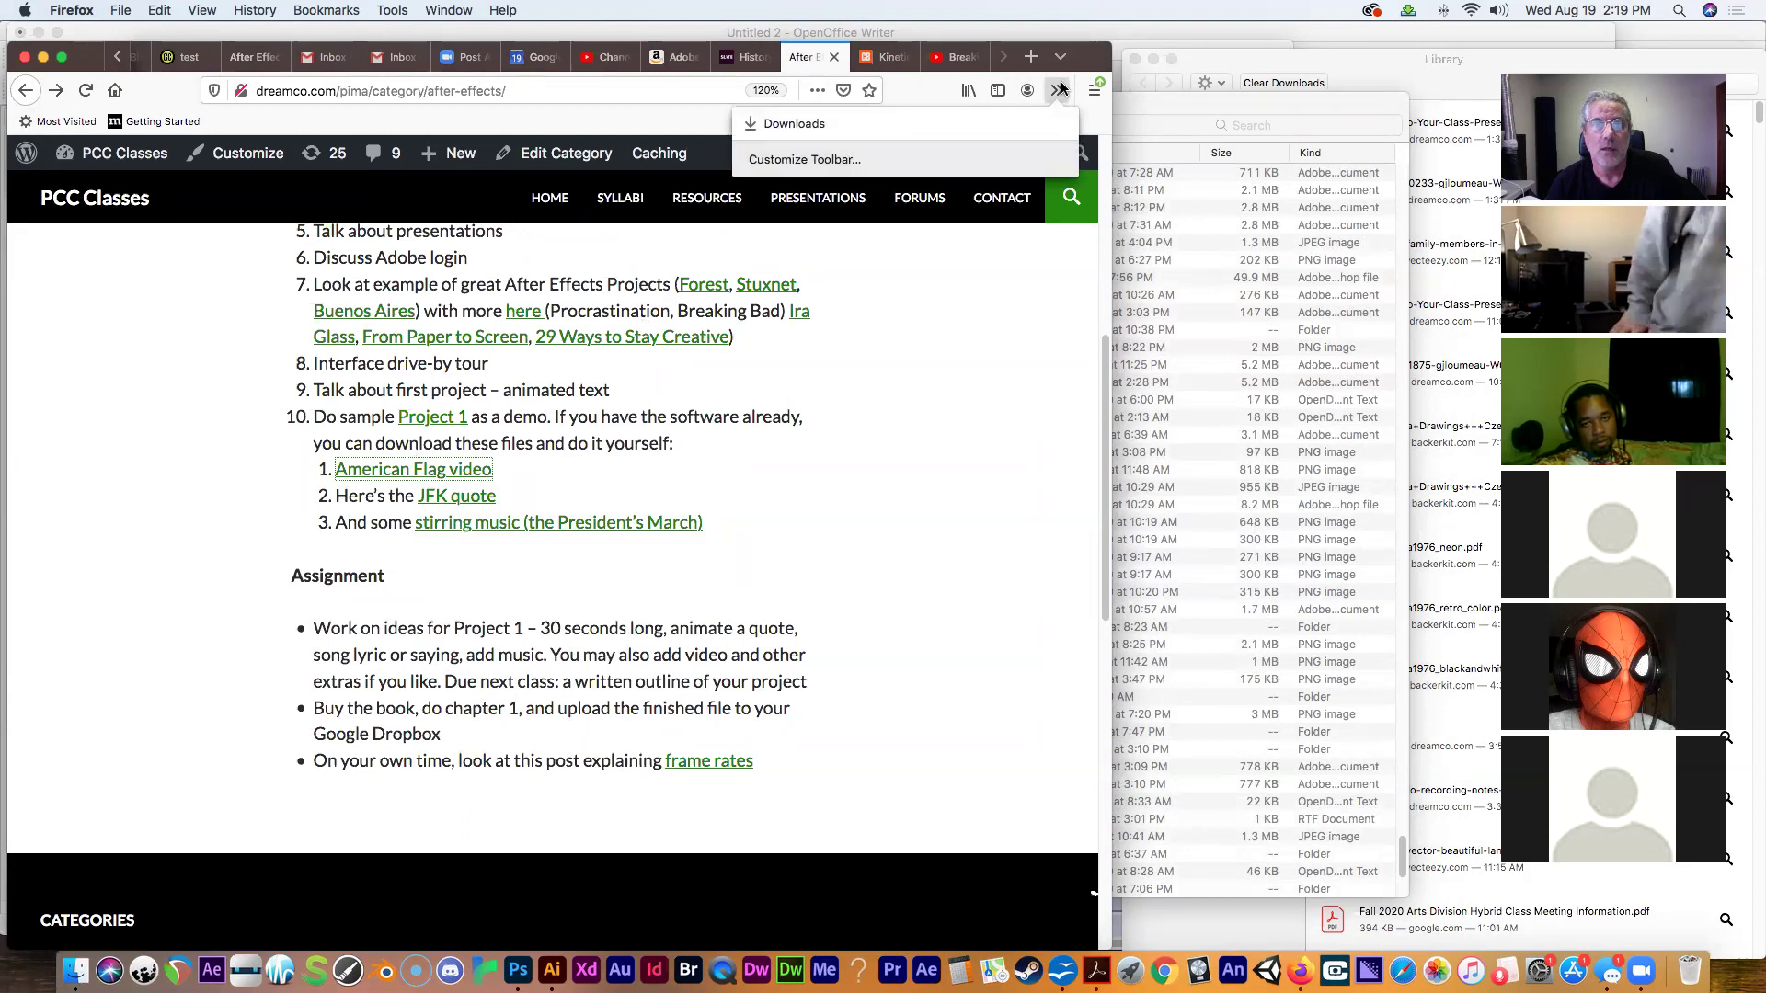
click(1049, 119)
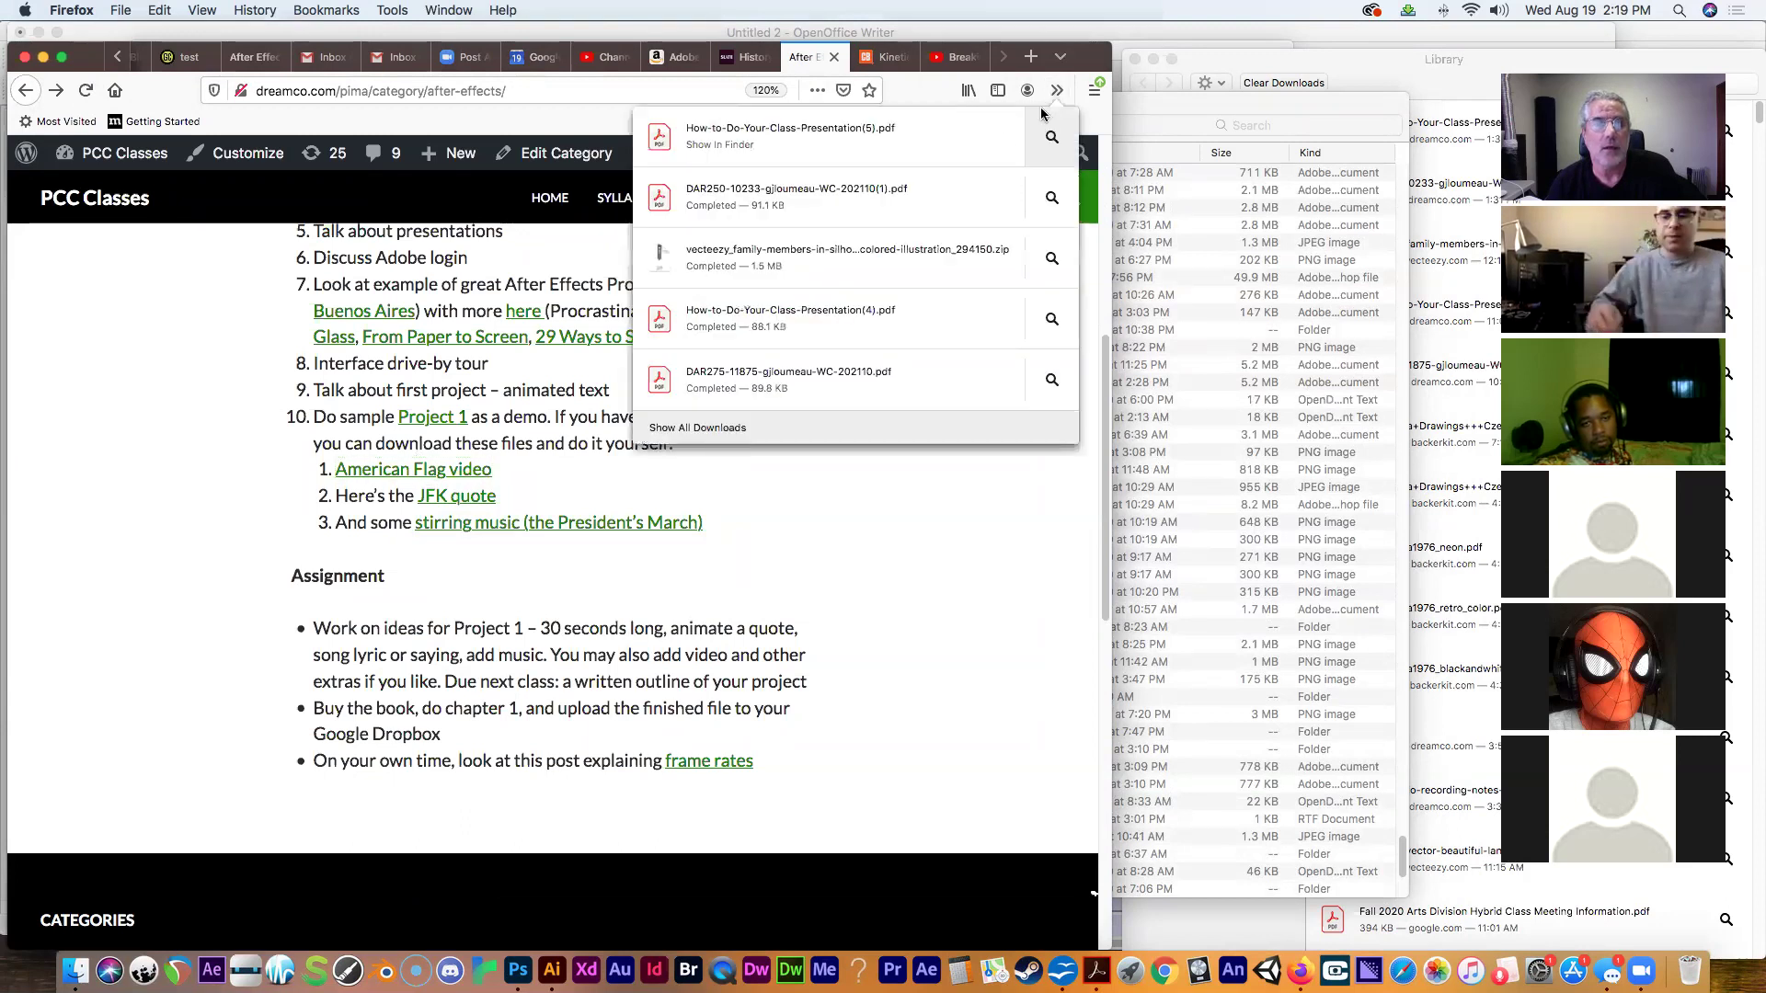
click(563, 482)
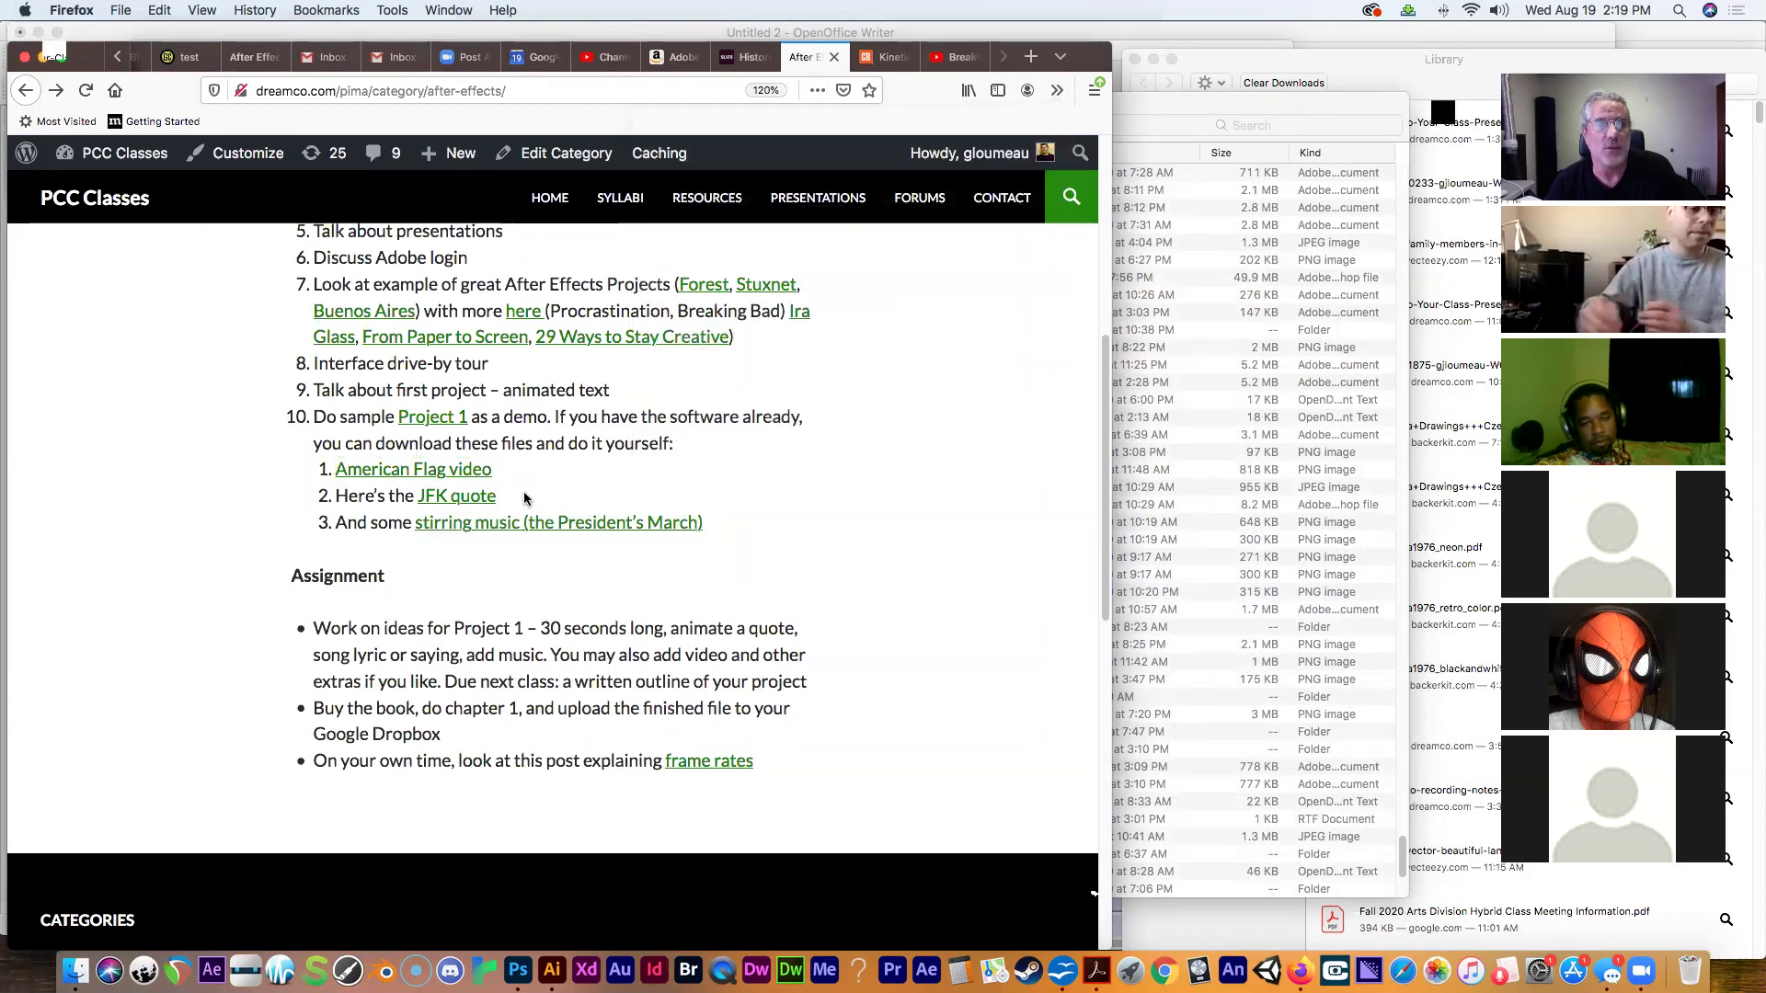
Save American_Flag_Loop_4K.mp4 (50.3 MB) from Videezy, then go back to the course page.
click(433, 479)
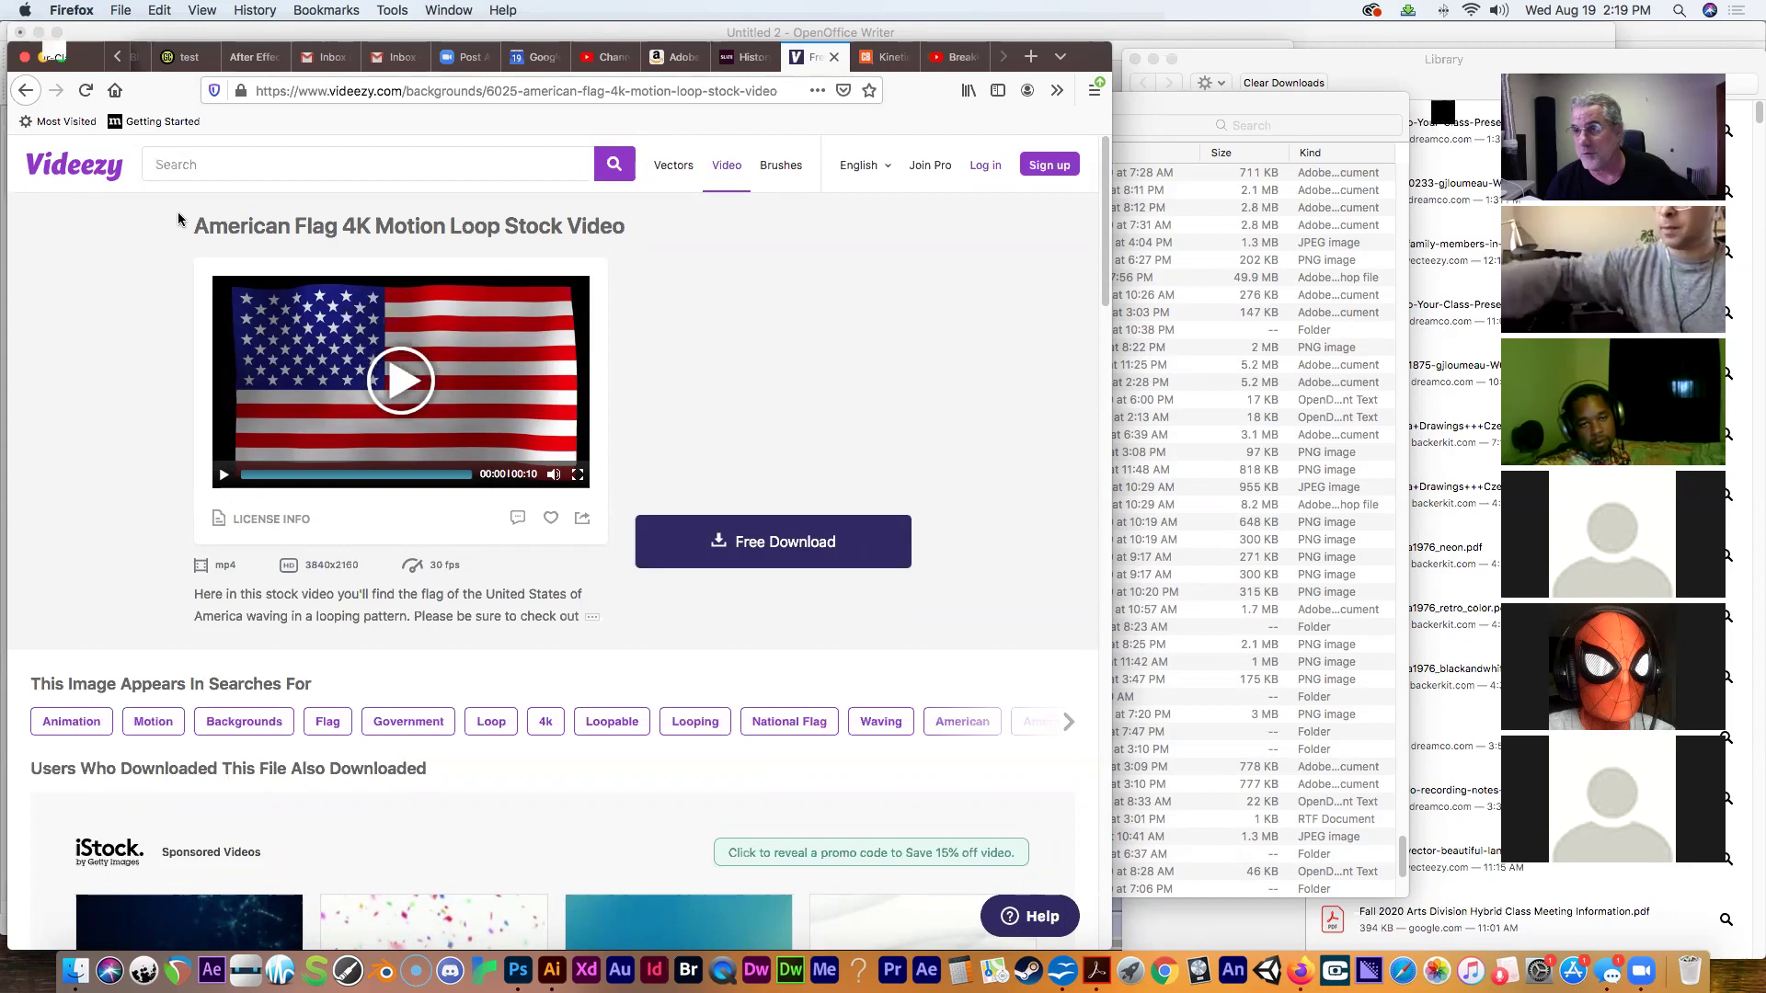
click(713, 549)
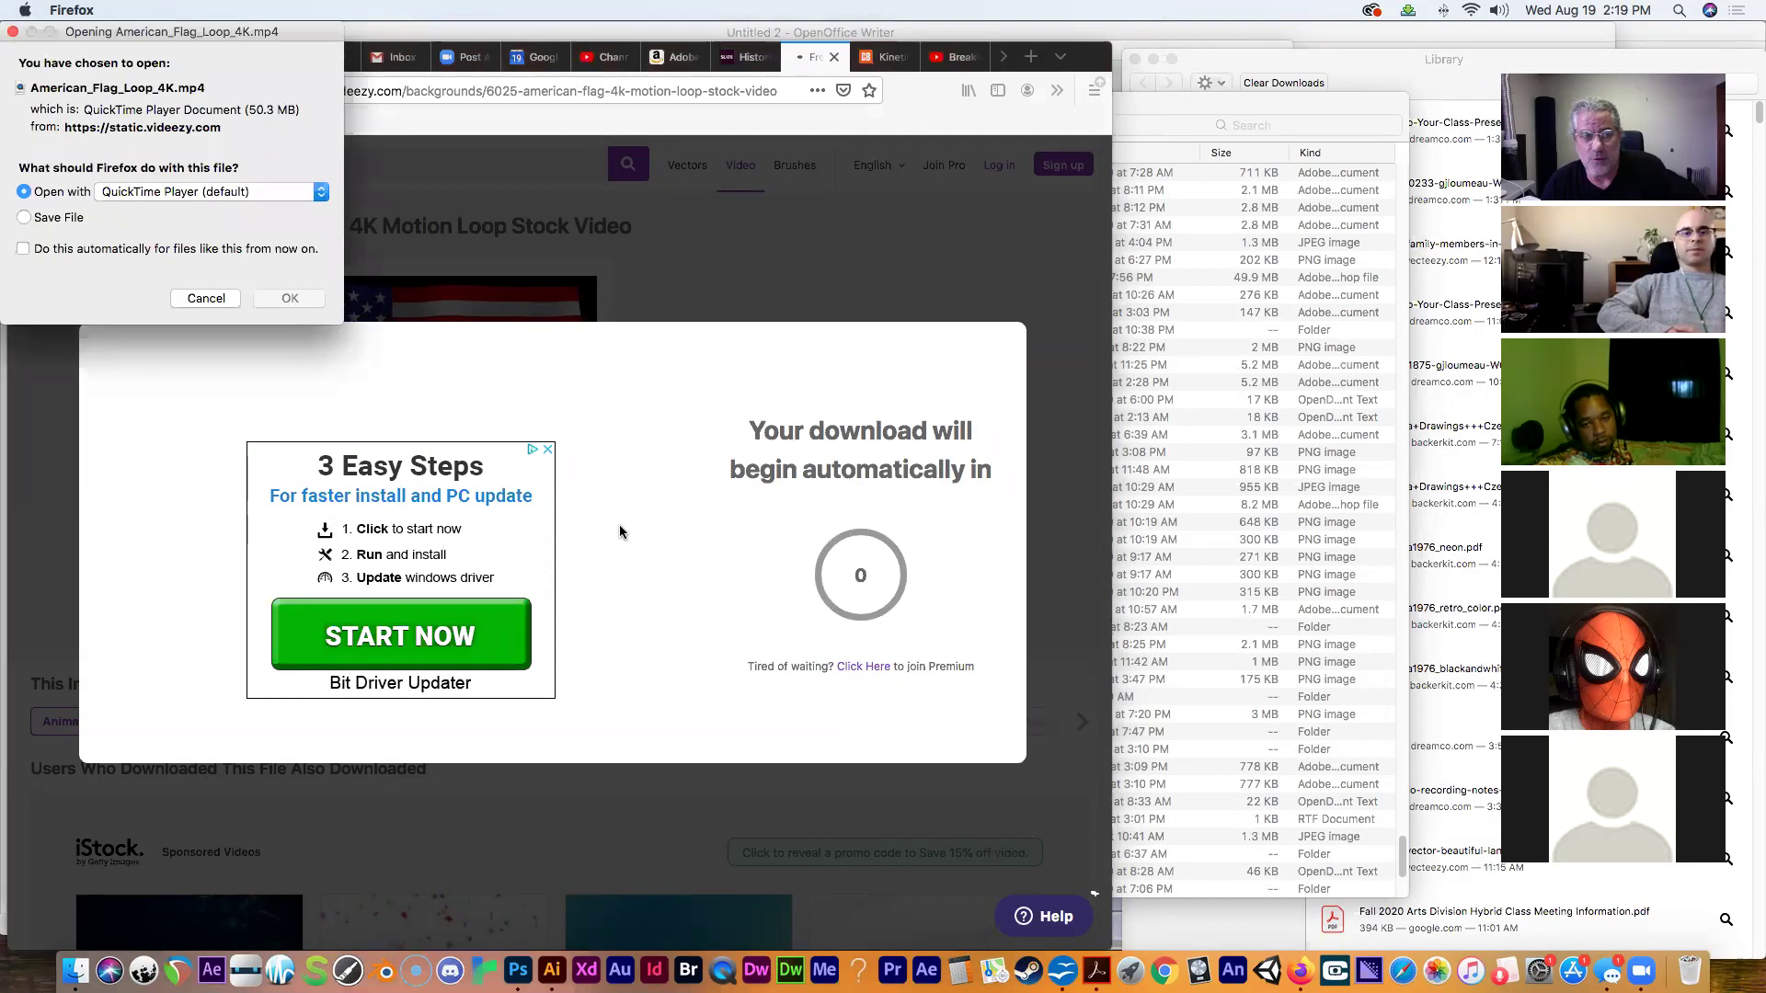
click(79, 219)
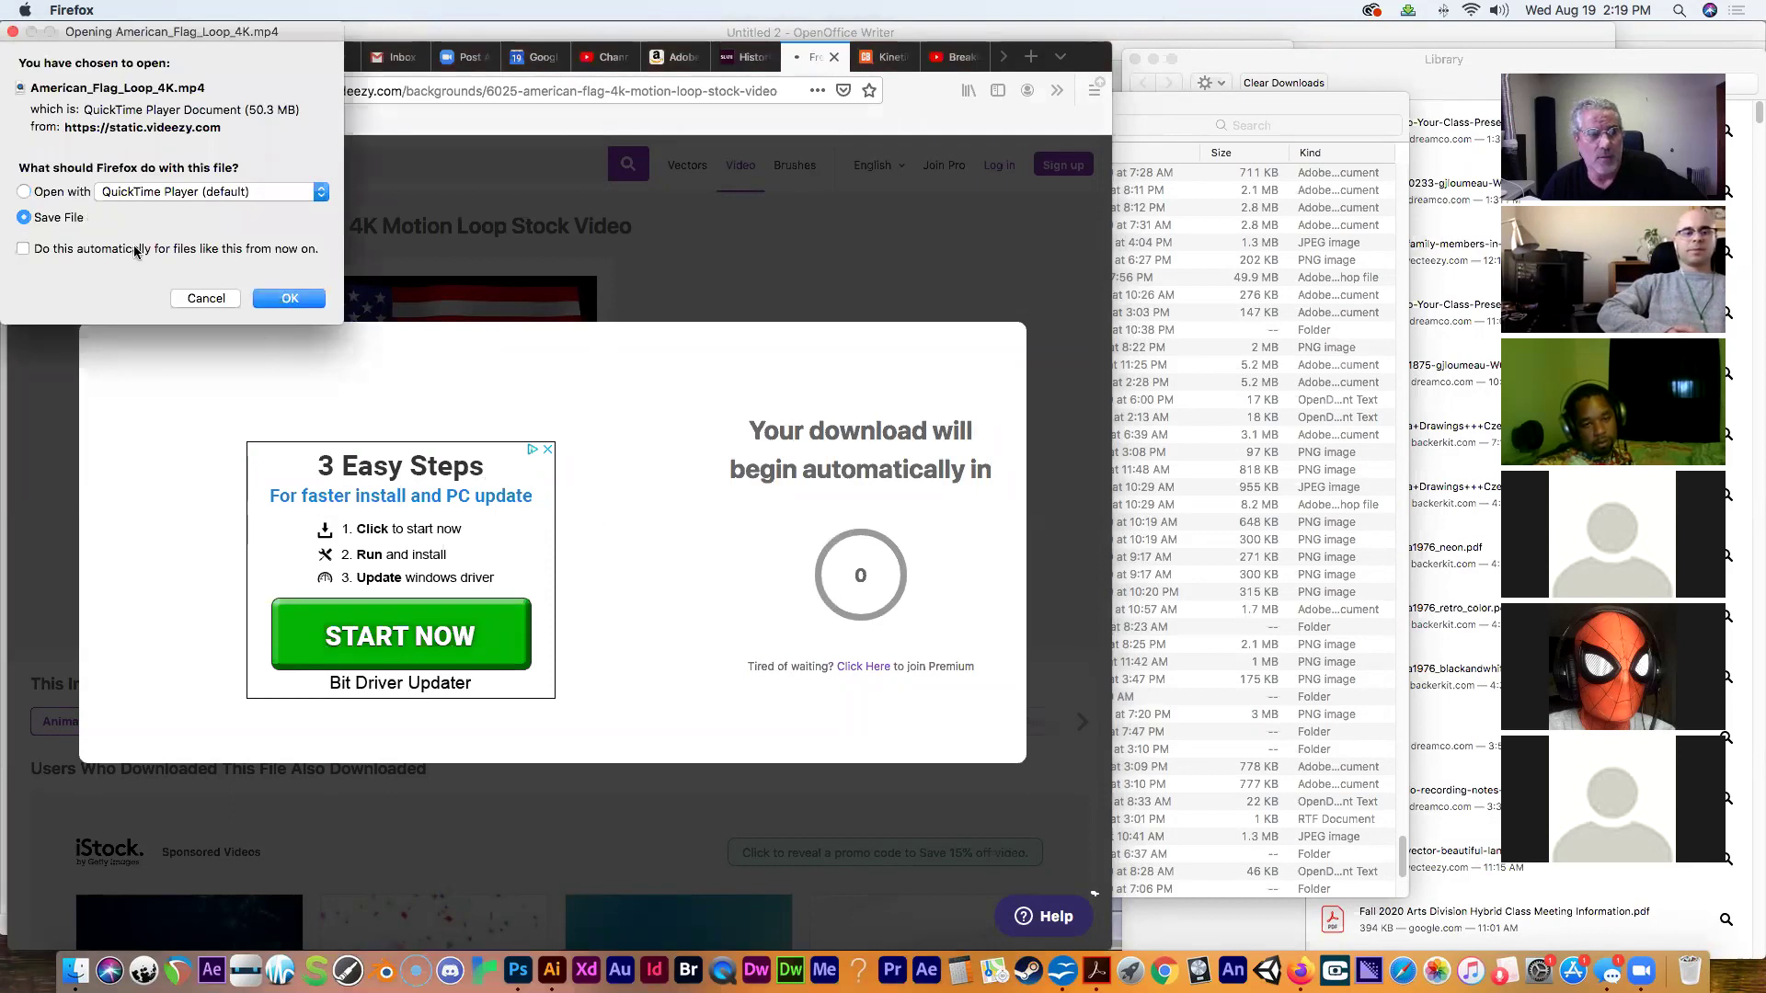
click(284, 299)
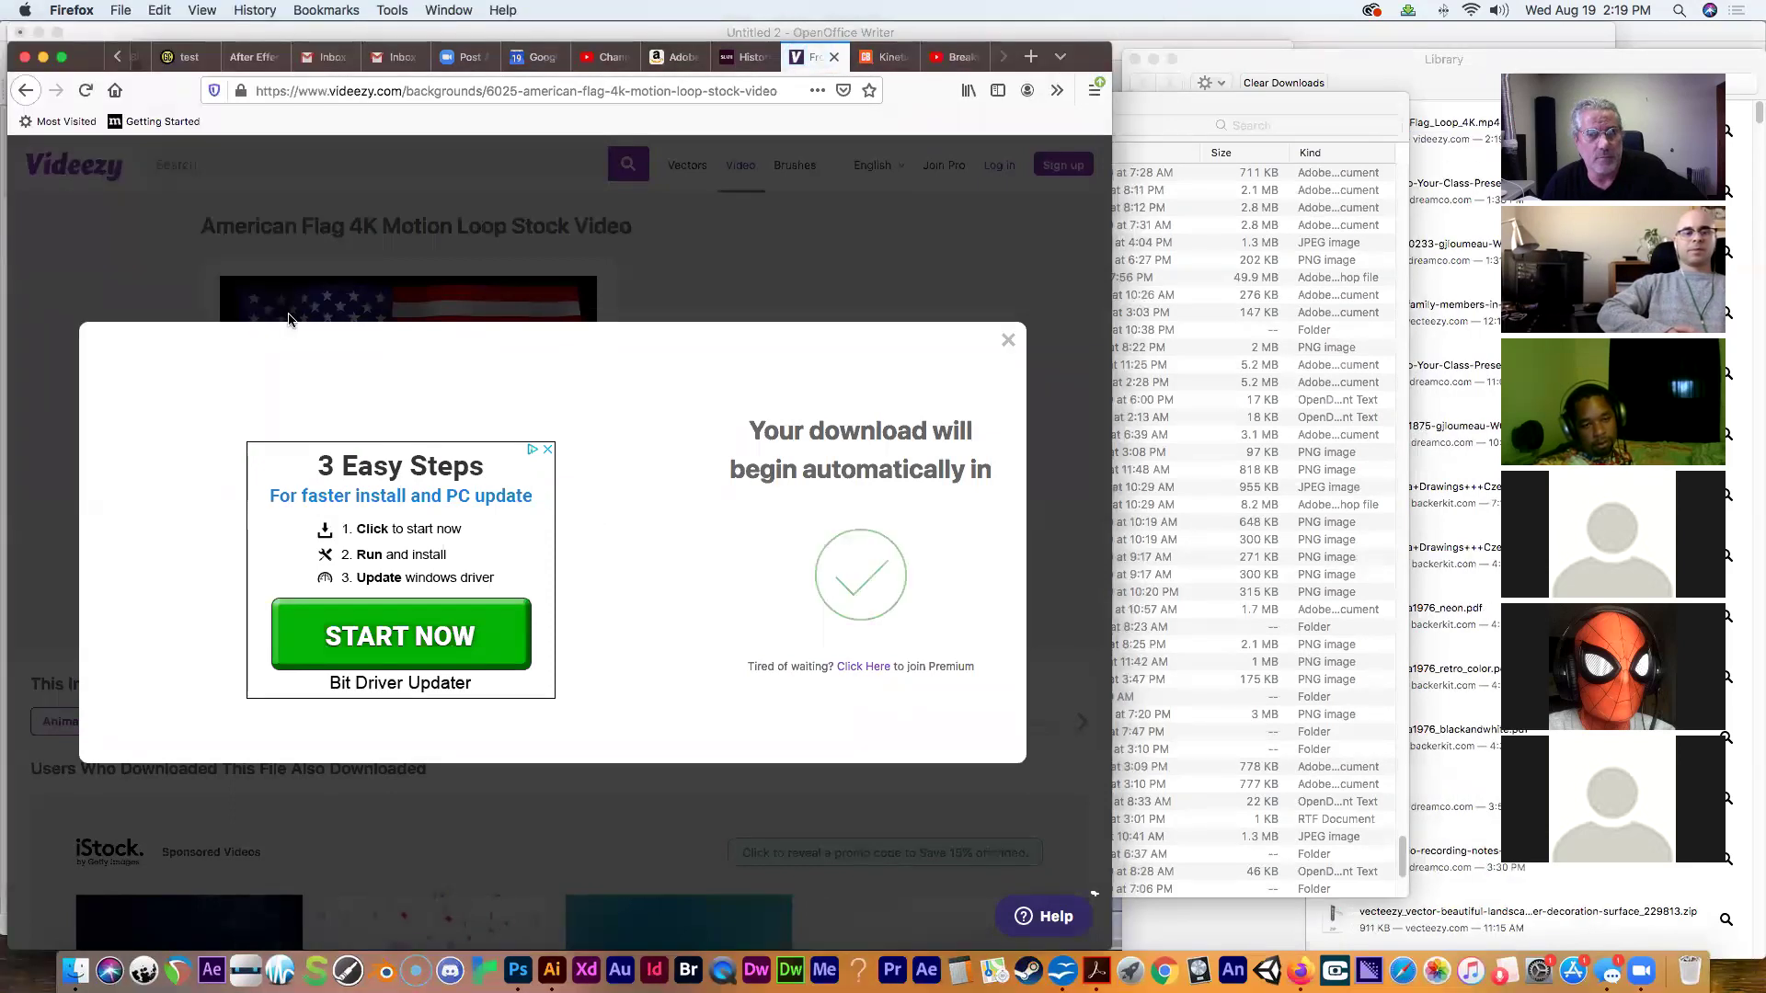
click(1056, 90)
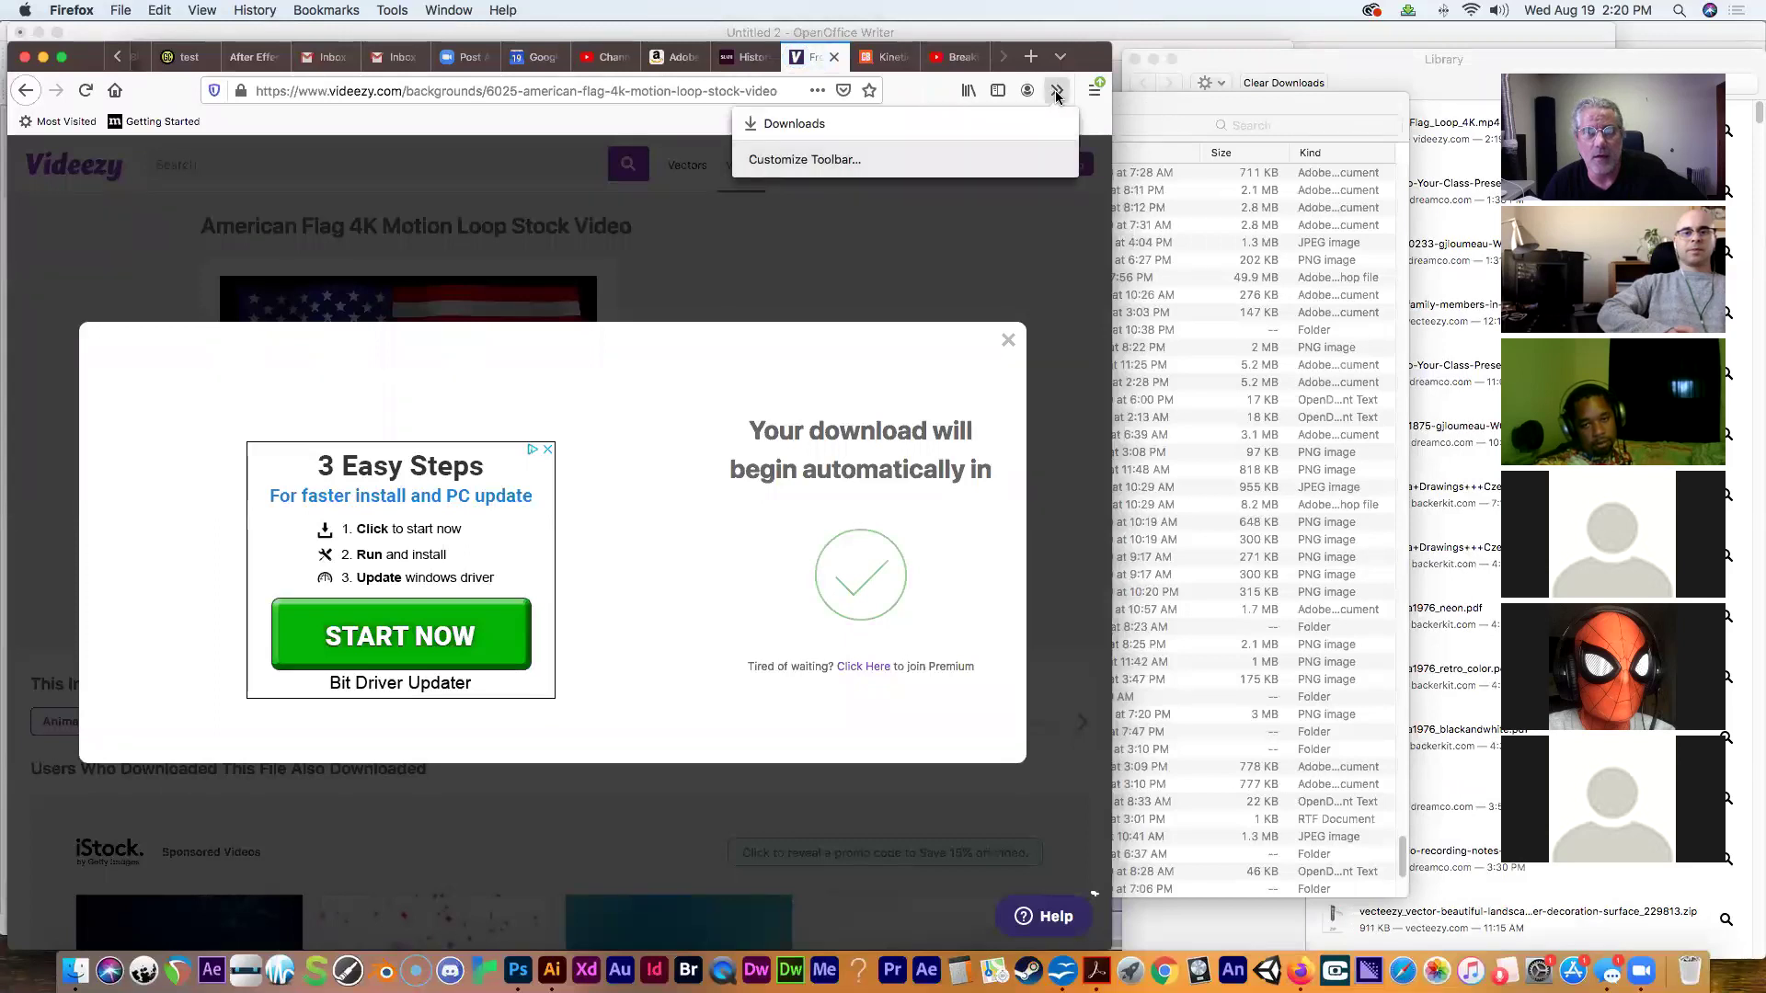
click(988, 245)
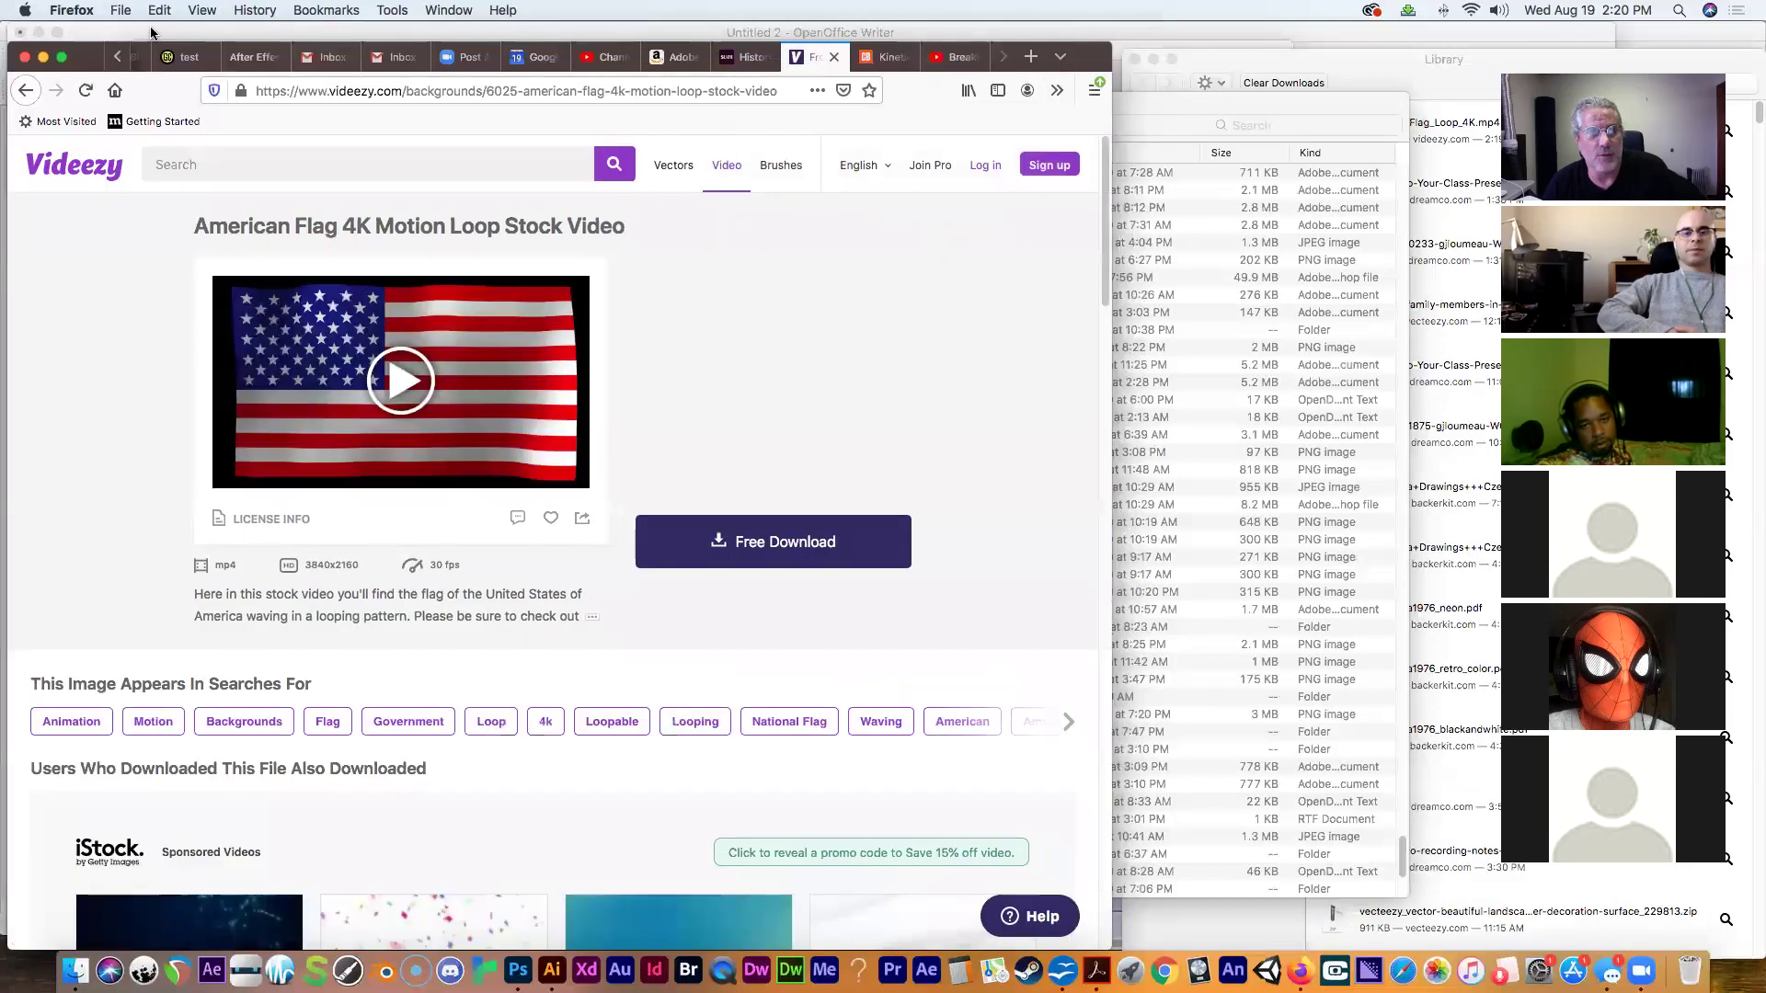
click(27, 91)
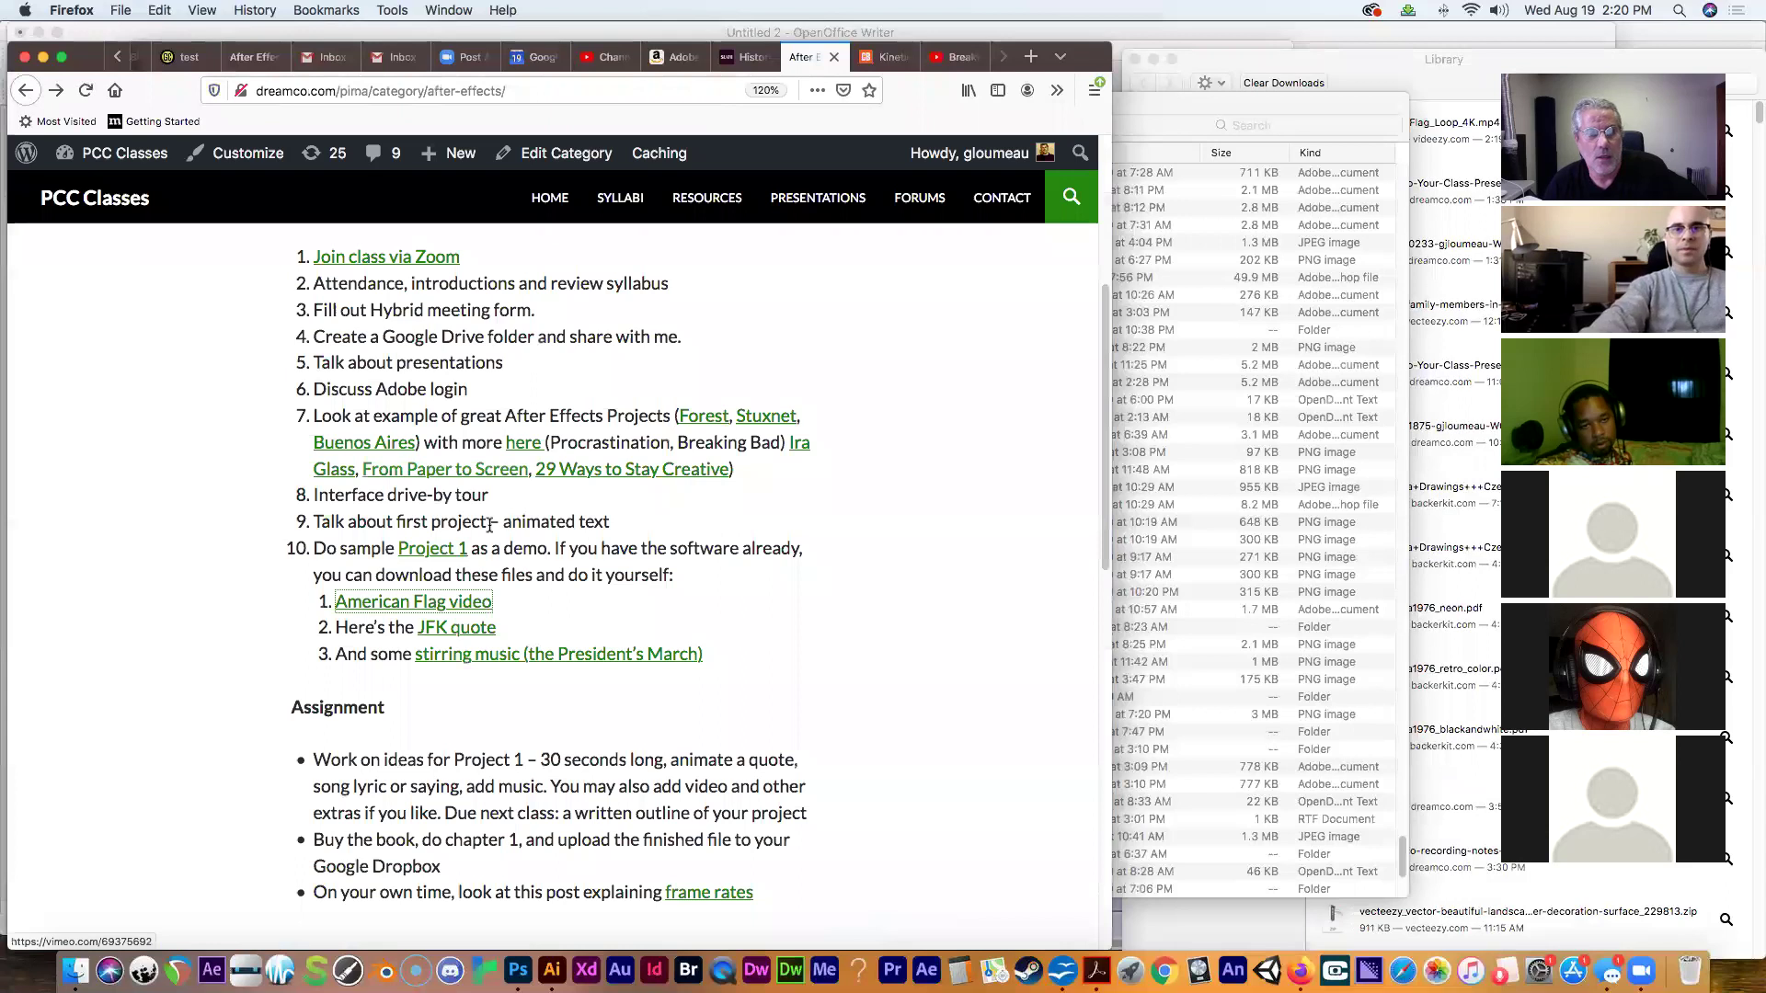
Check the JFK quote page, then open the Free Music Archive album and scroll to track 03.
click(441, 633)
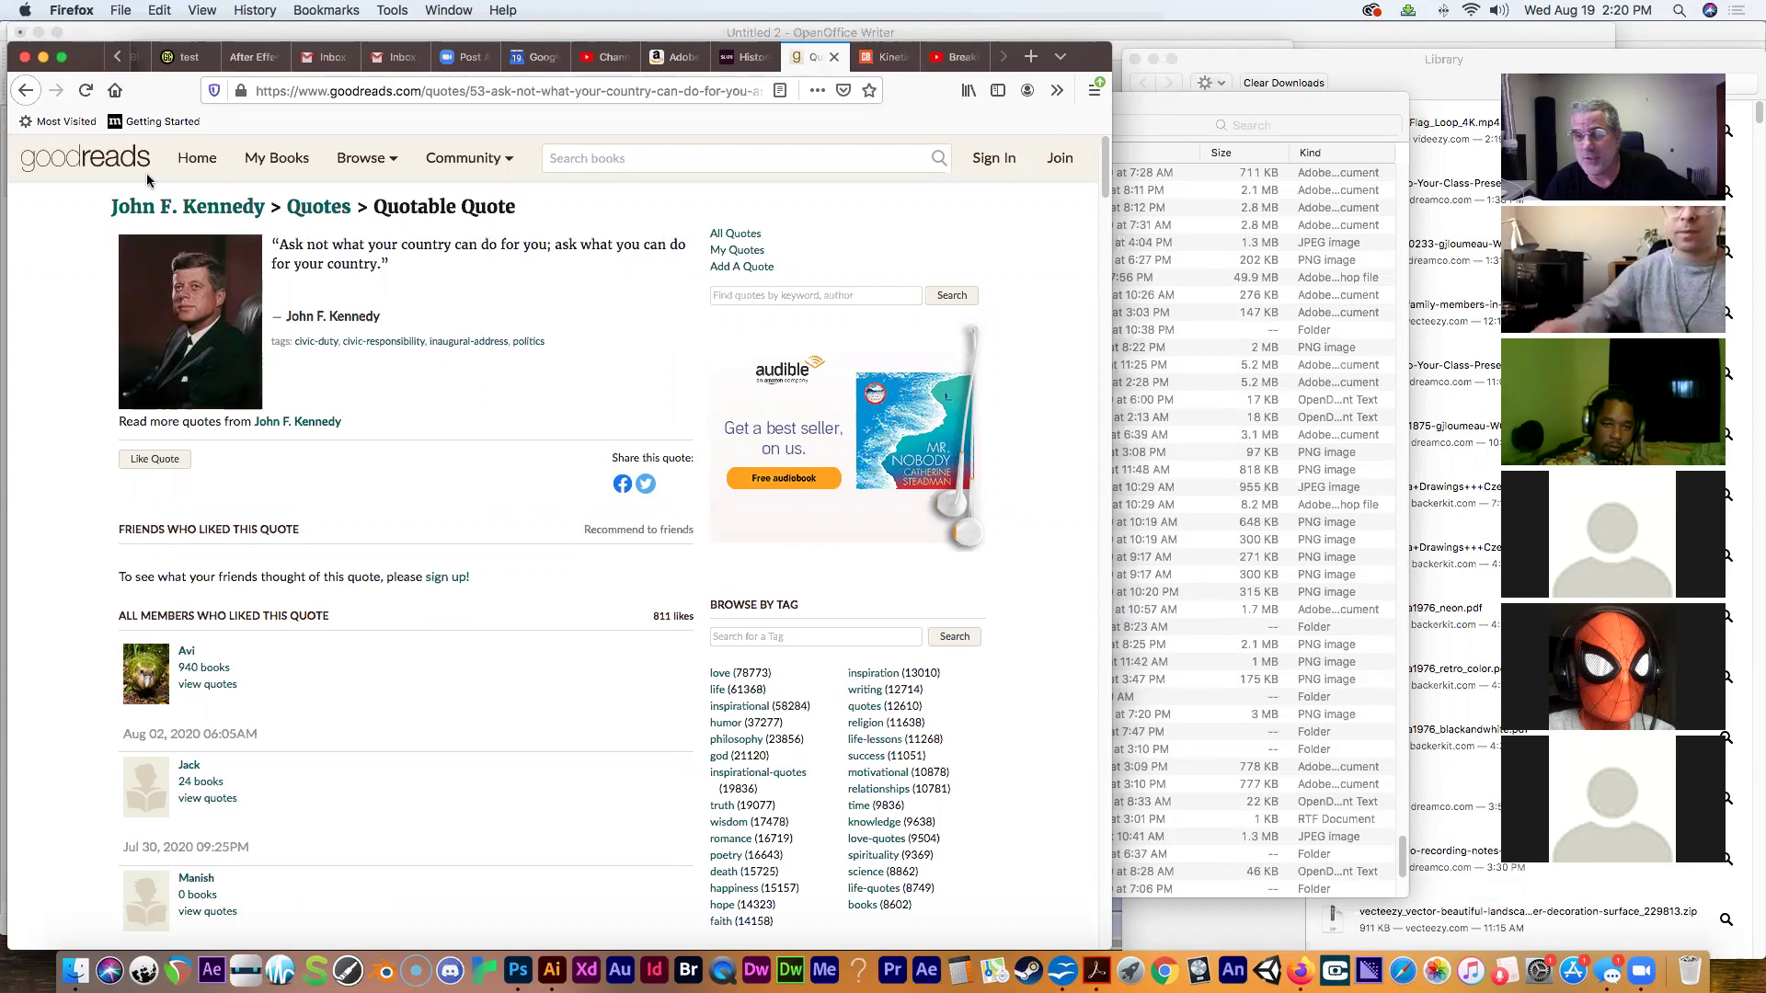
click(28, 93)
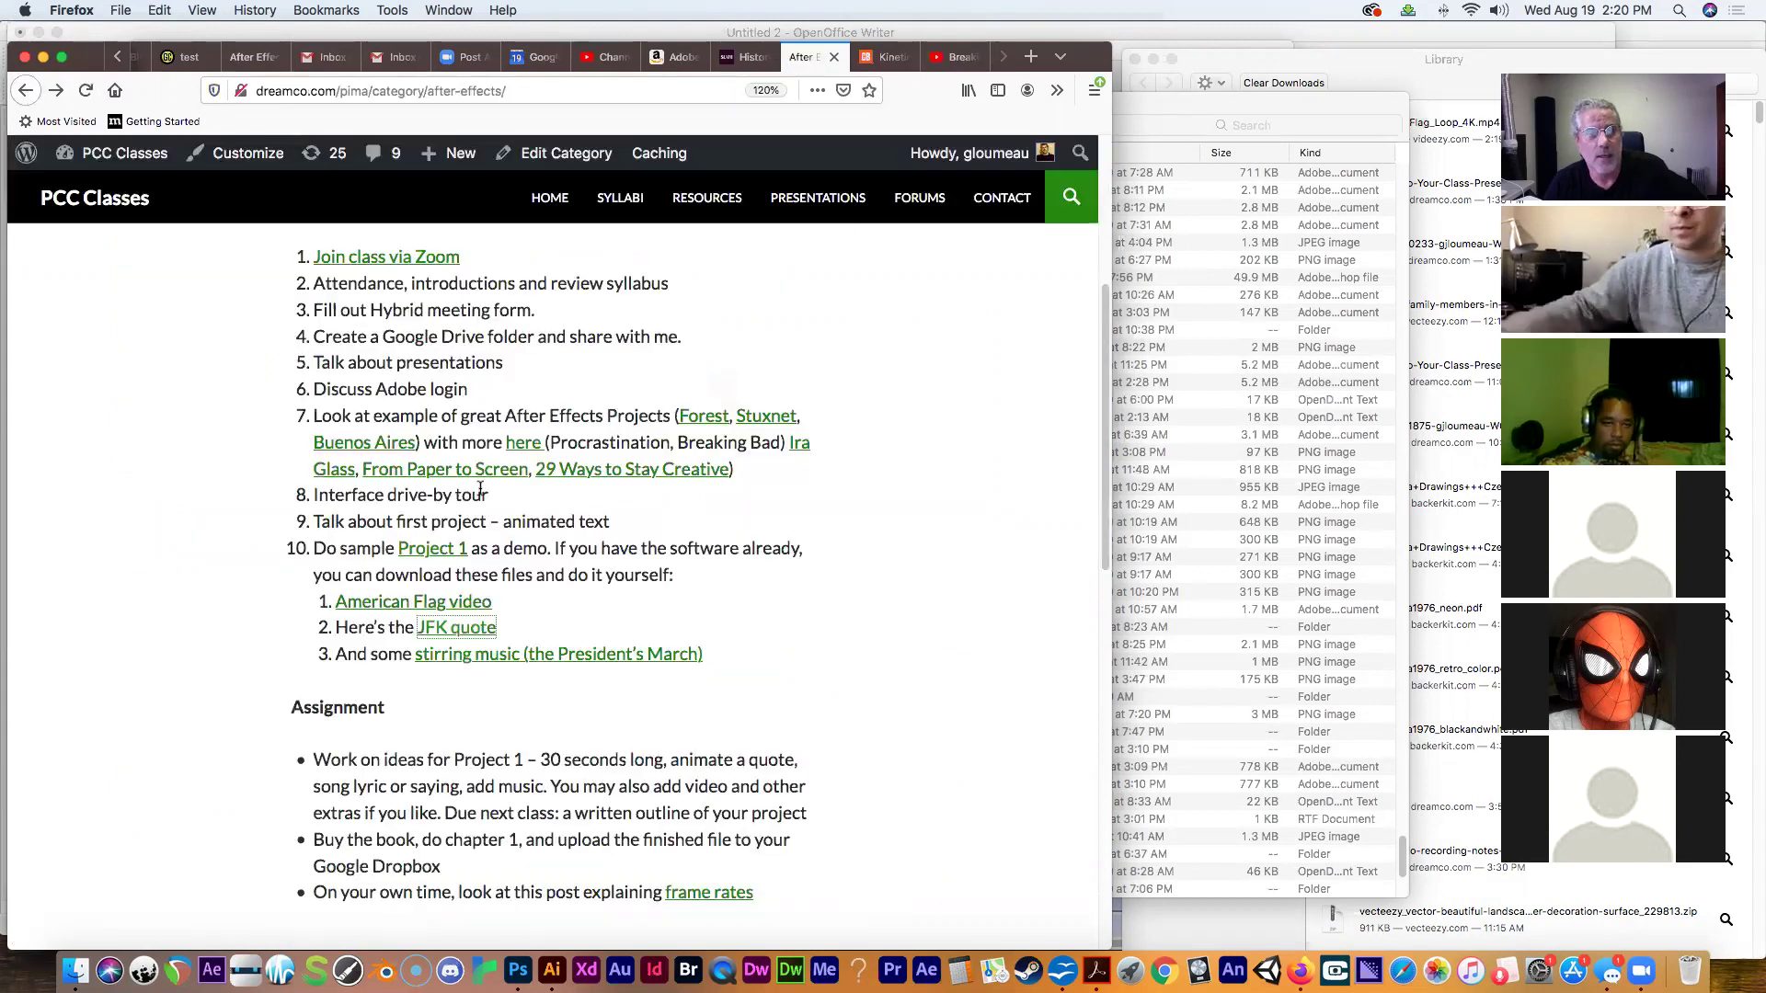
click(473, 655)
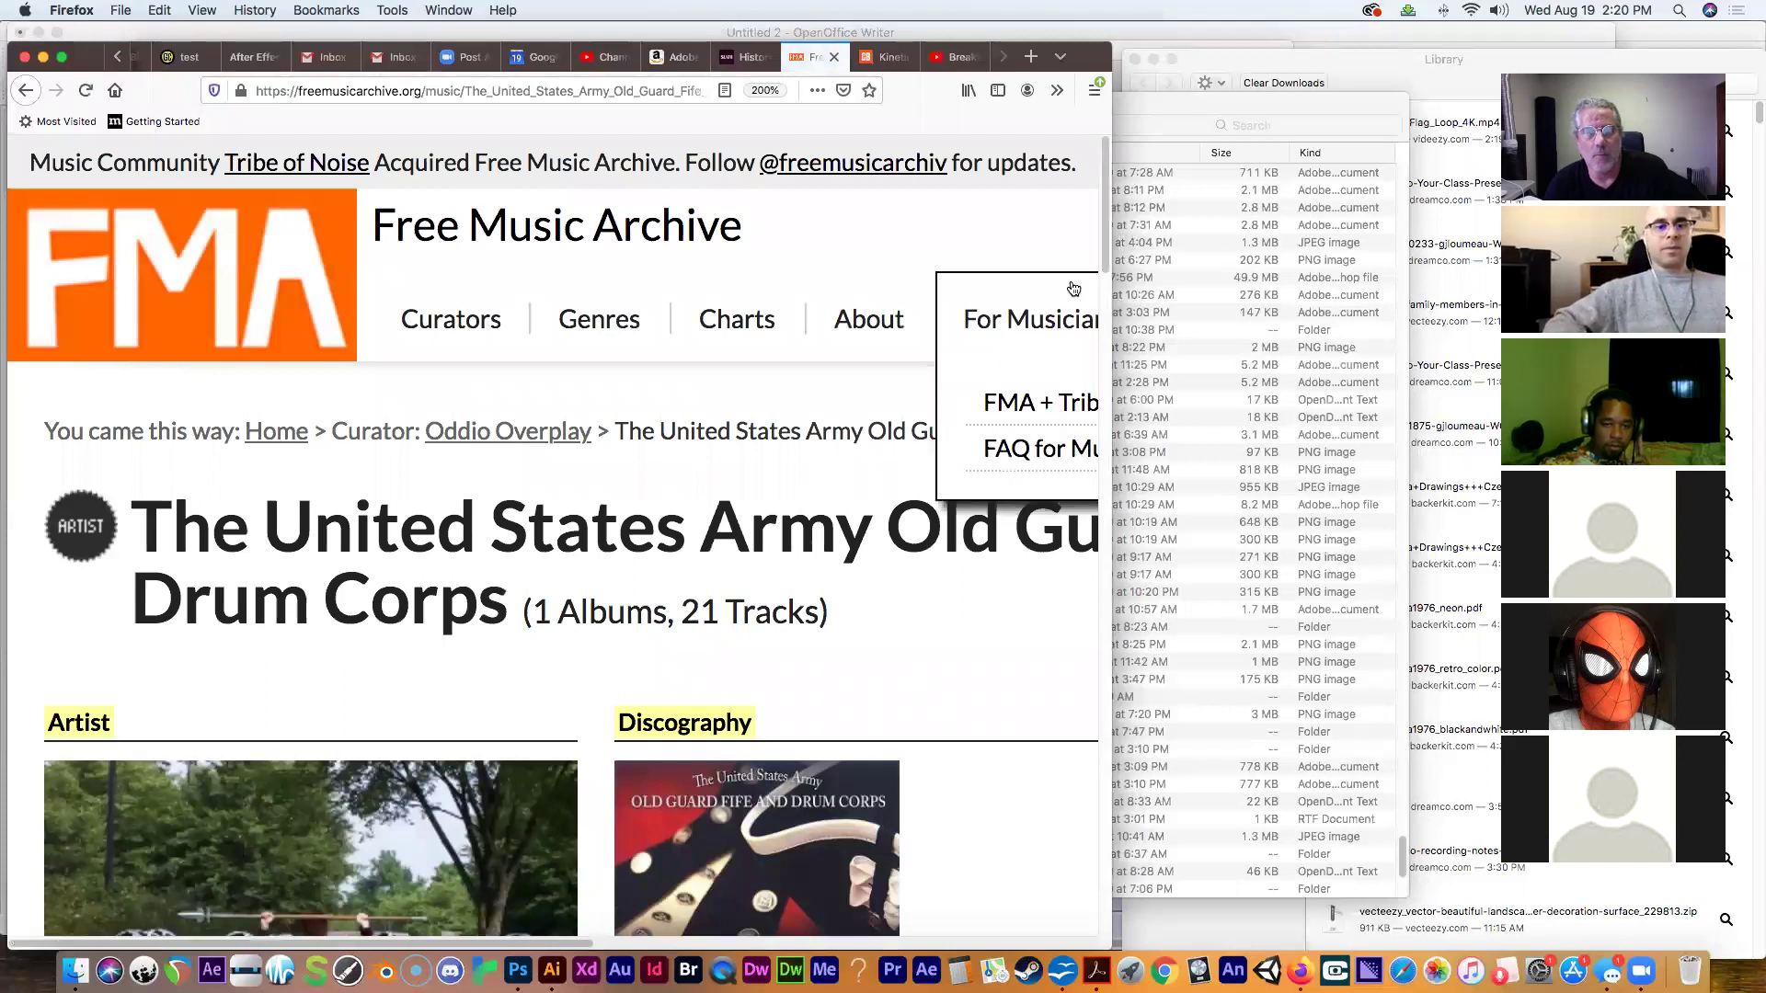
drag(1107, 255, 1107, 413)
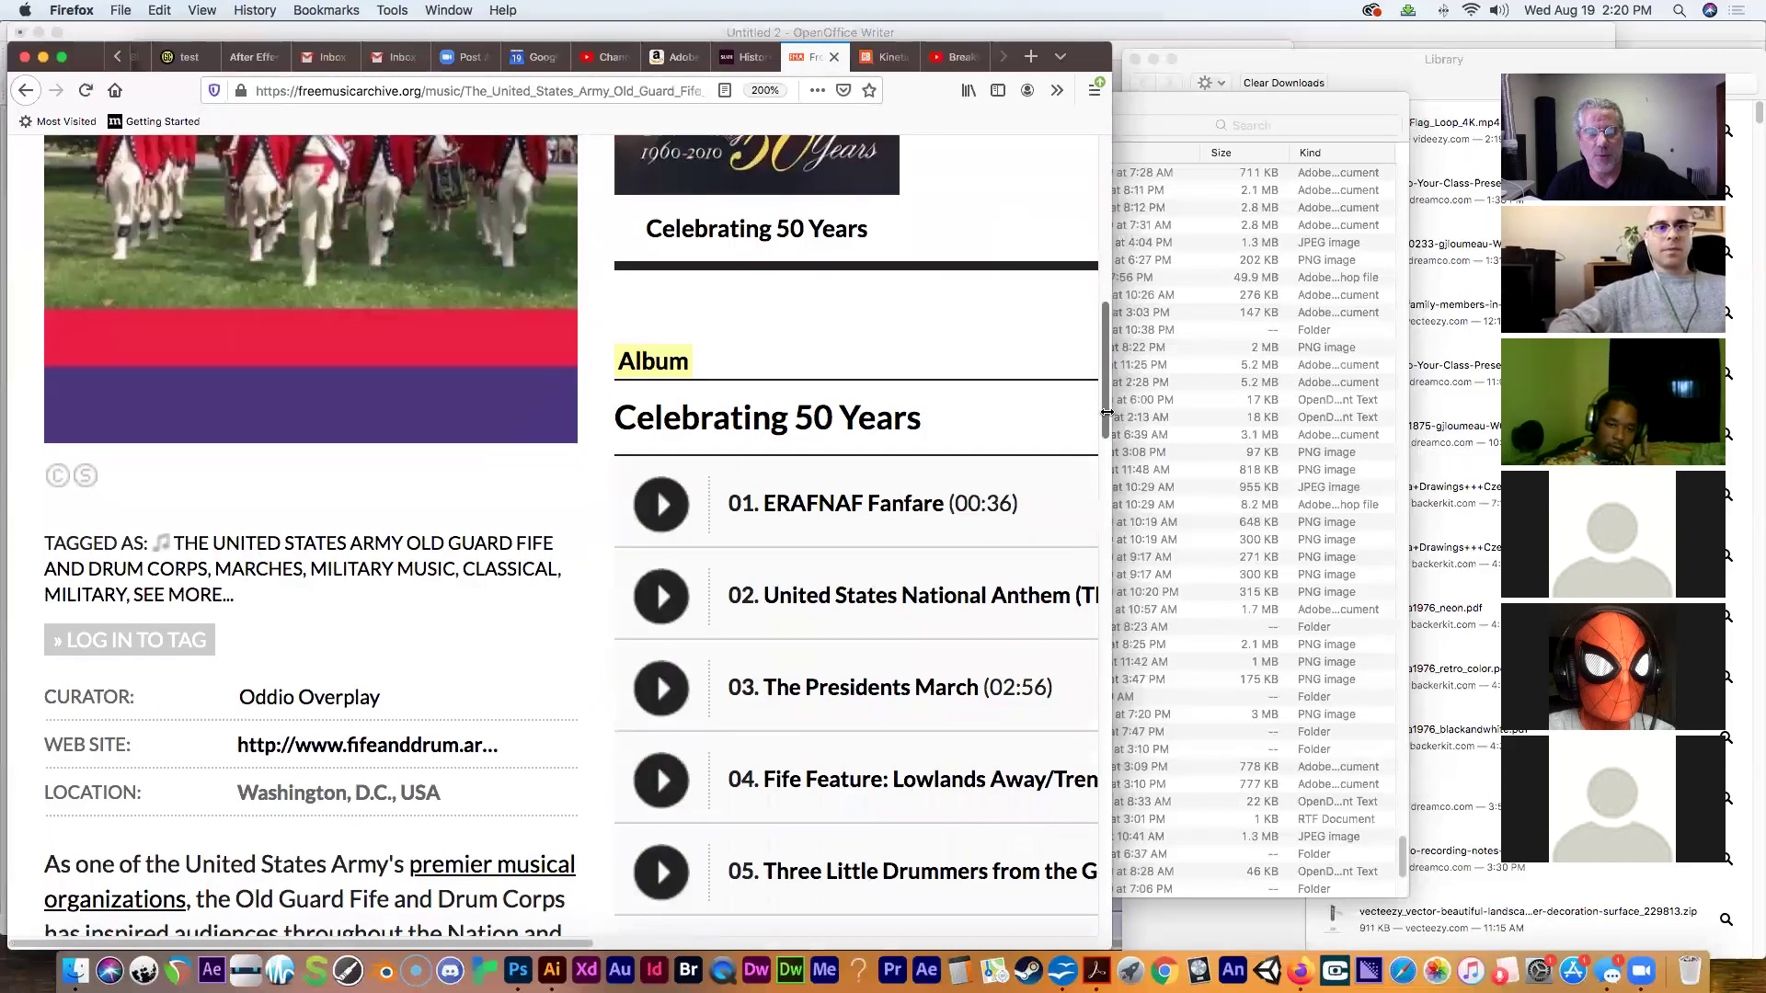
drag(583, 947, 928, 946)
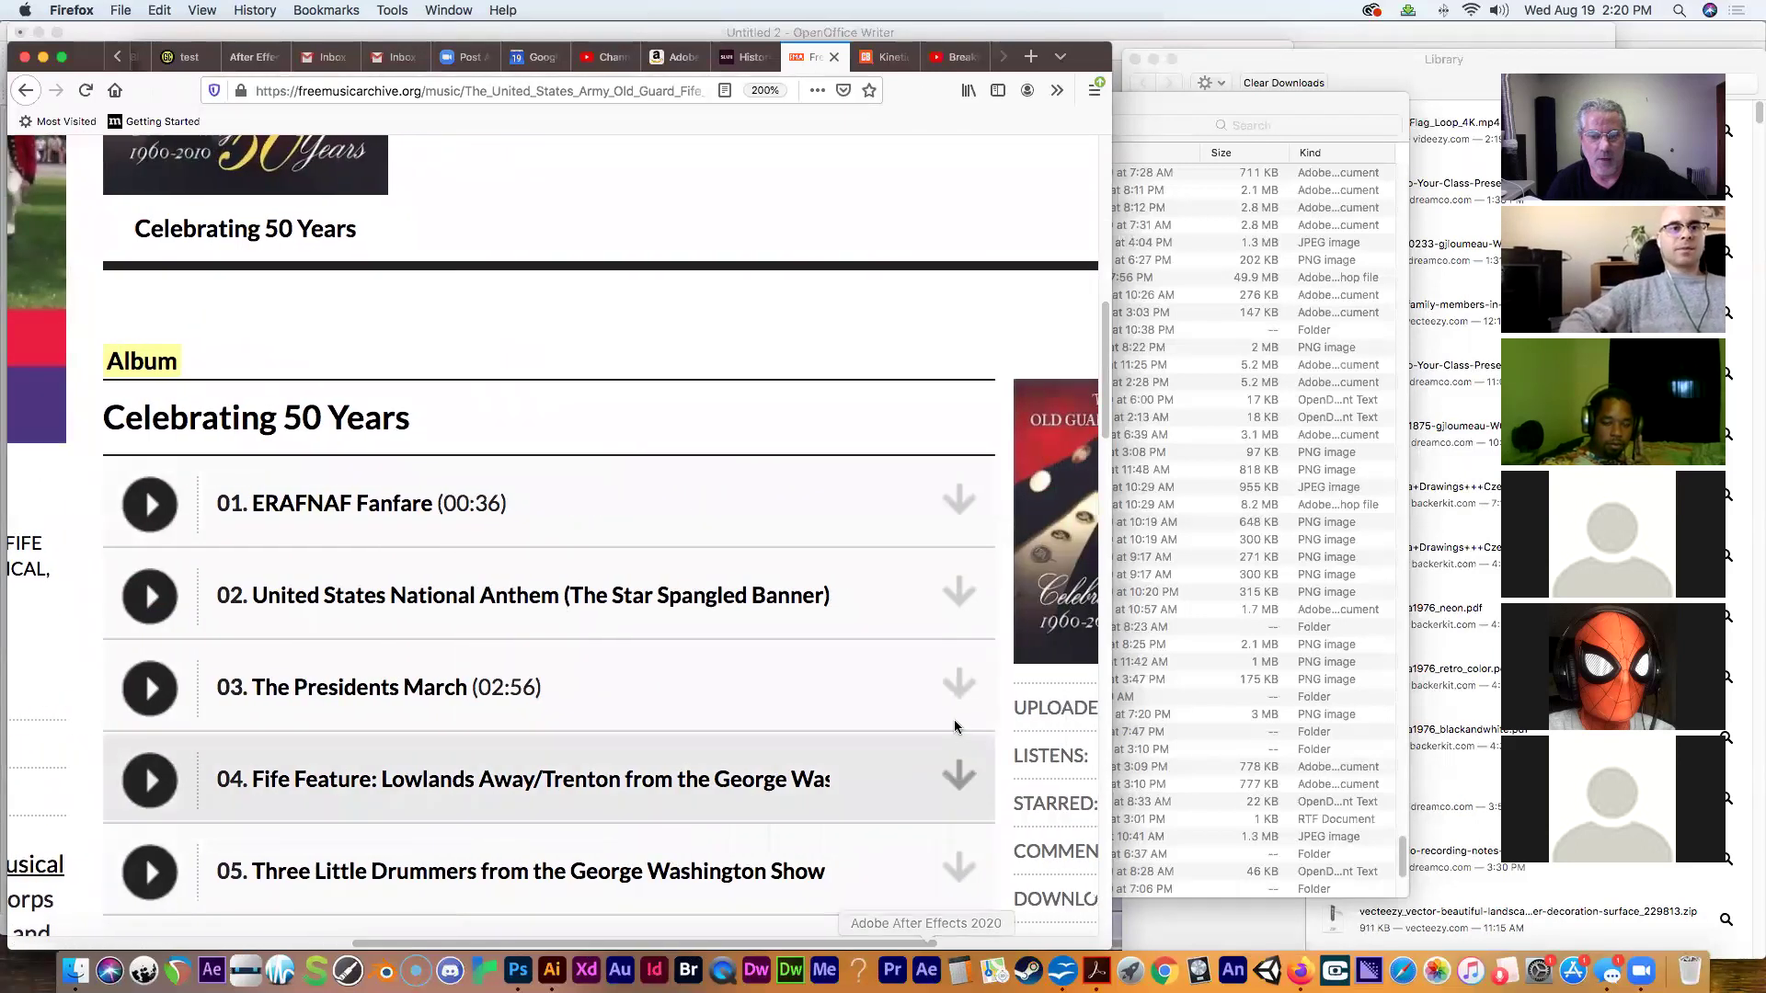
Play The Presidents March MP3 in the browser and bring up Save As for it.
click(958, 685)
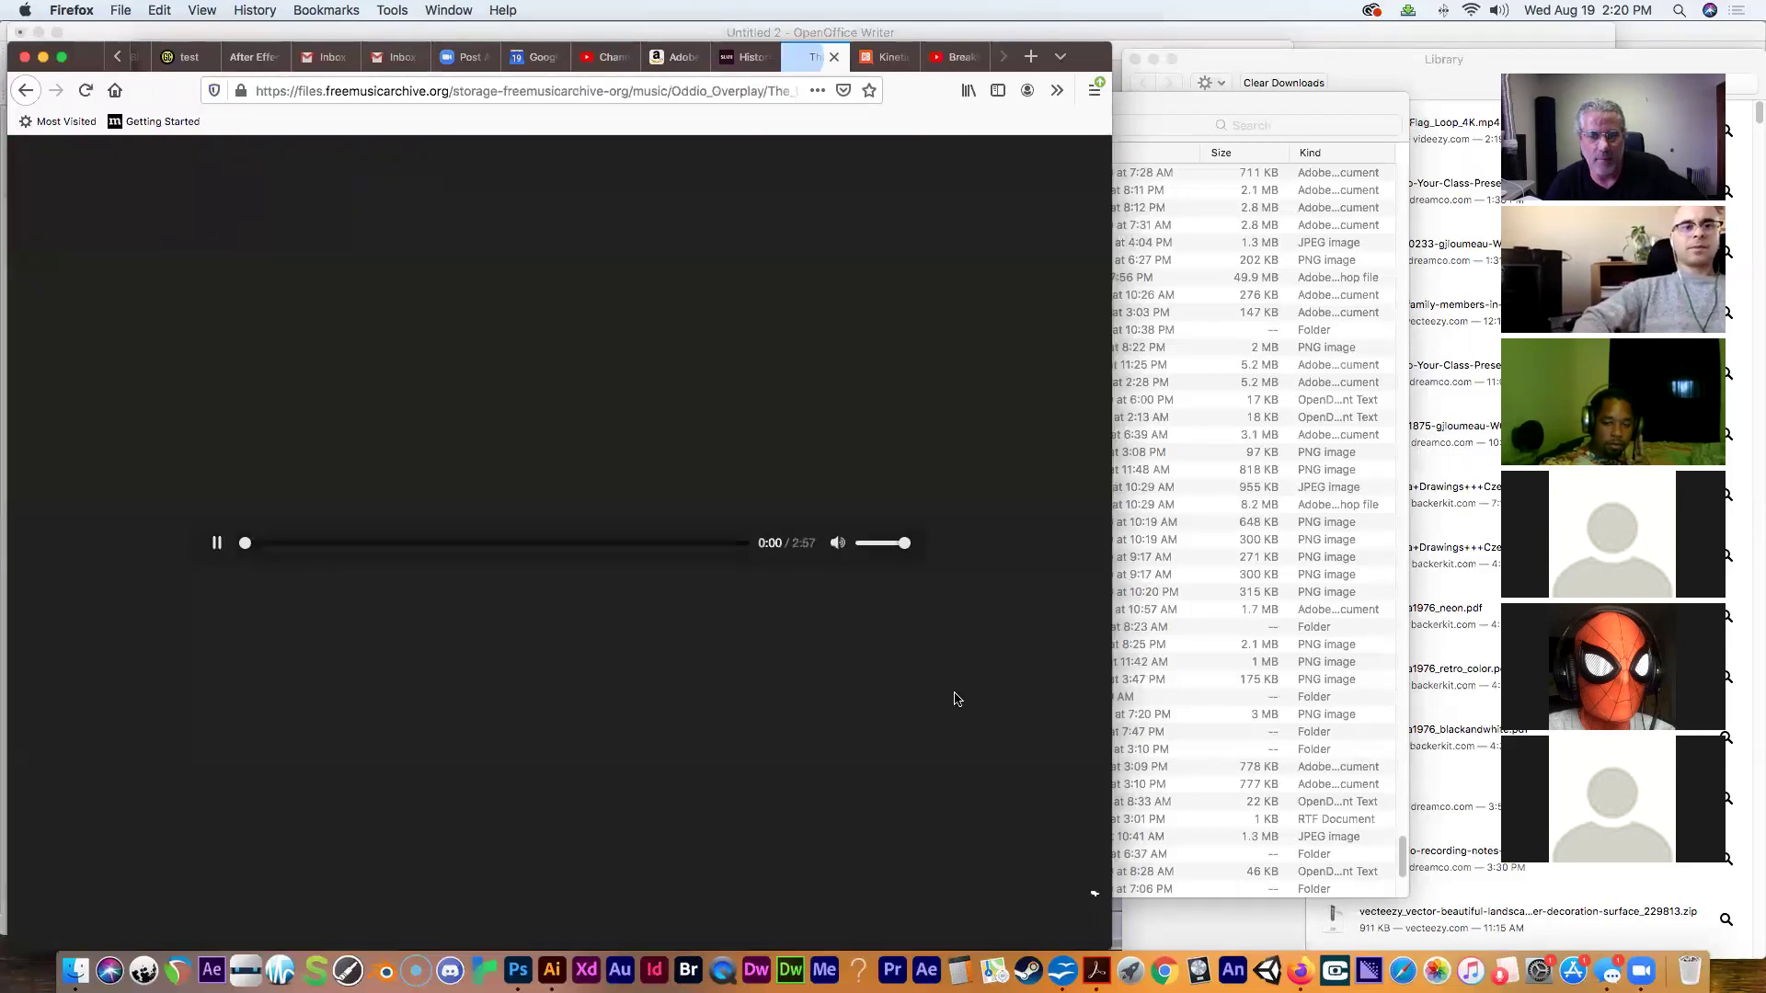
right_click(456, 557)
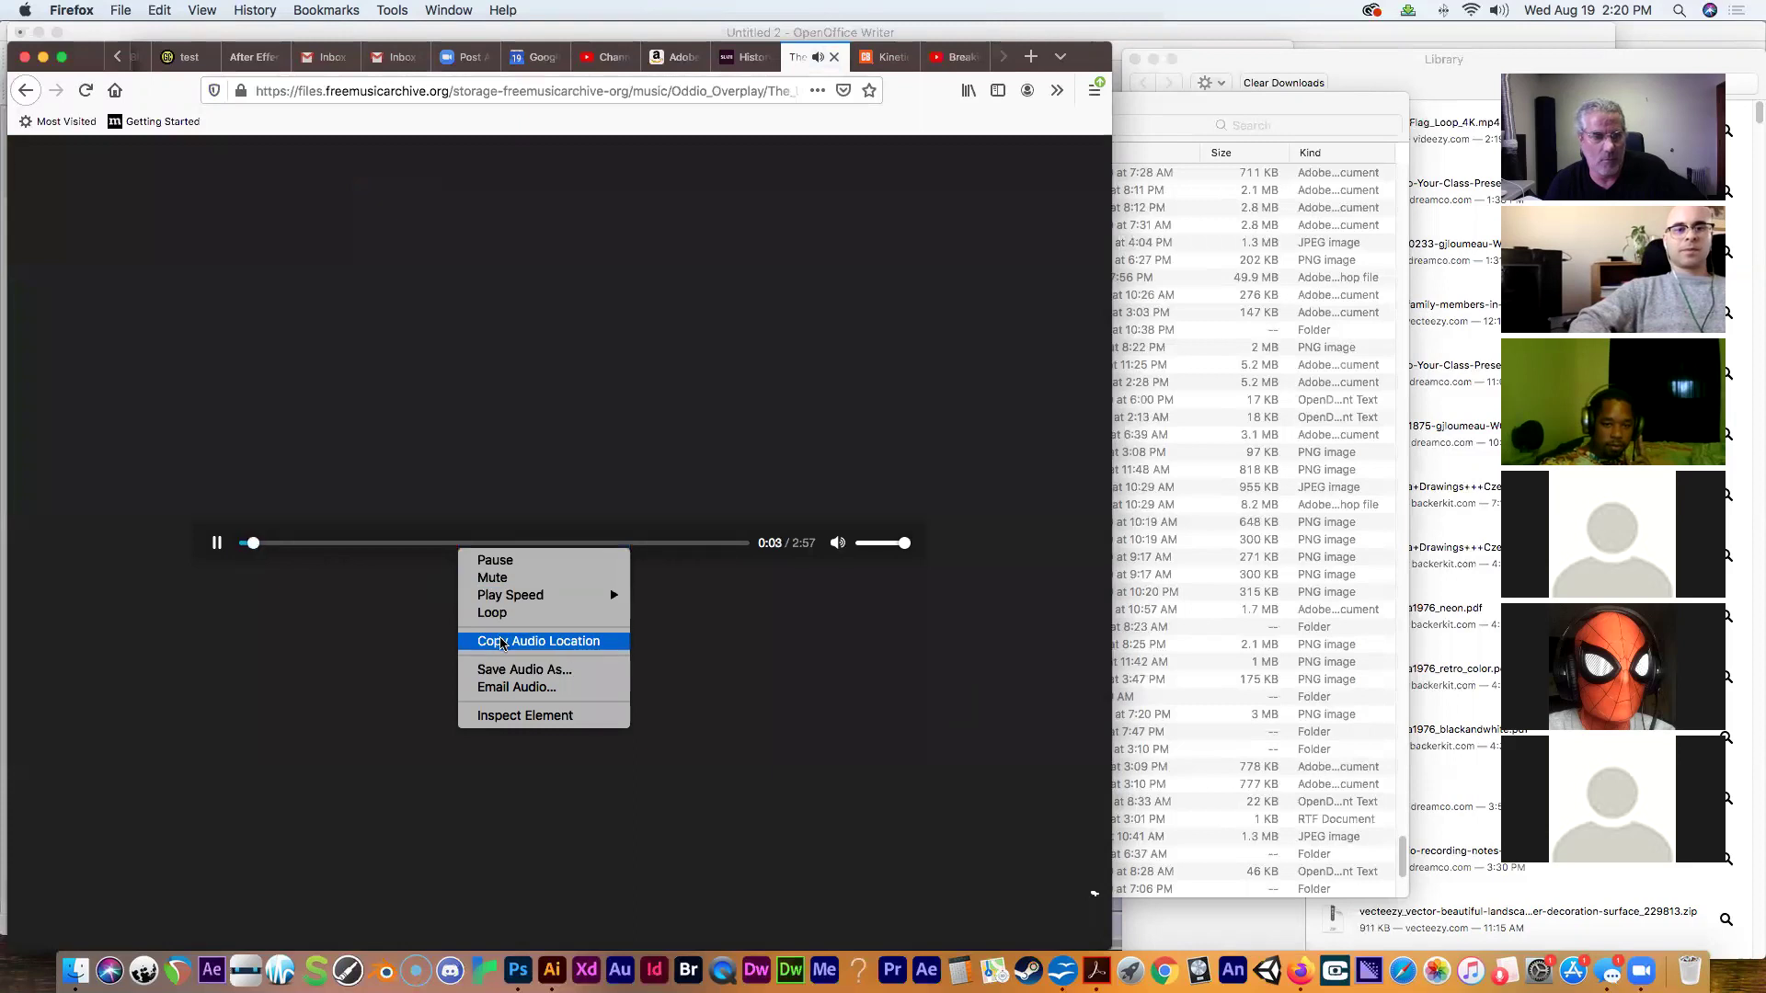
click(504, 674)
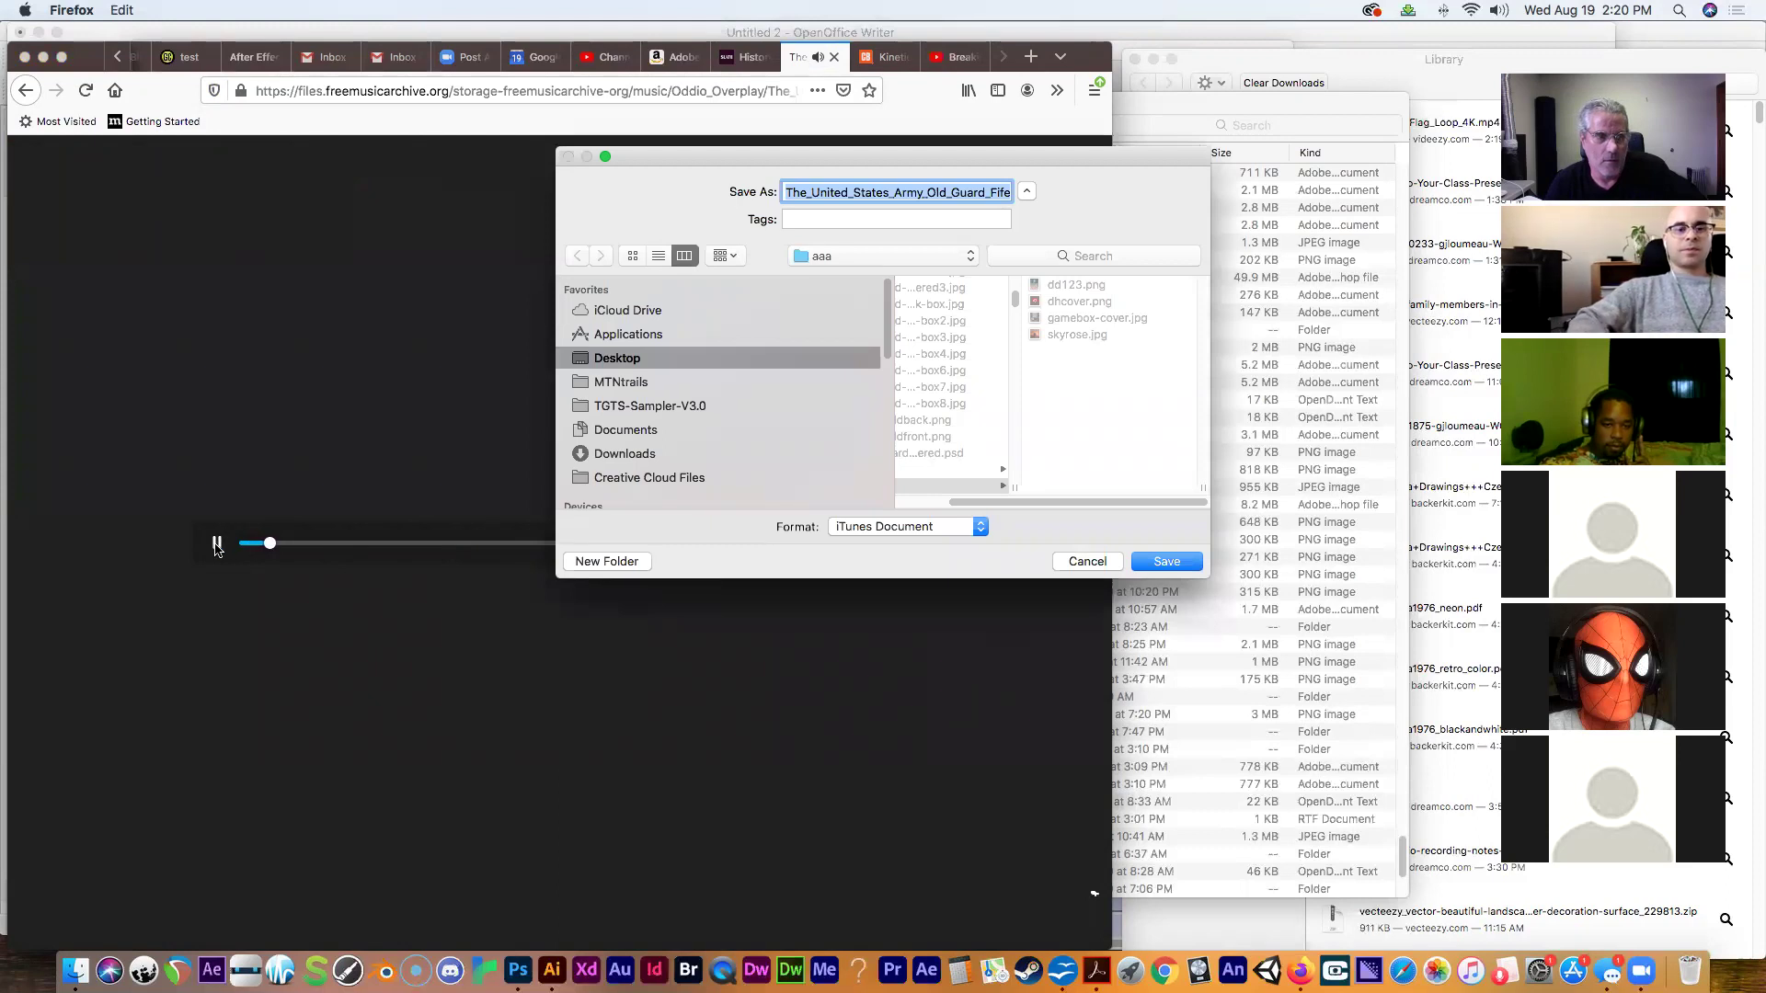
Save the Presidents March MP3 into the Desktop's 'after effects demo' folder.
drag(725, 161, 471, 185)
click(609, 282)
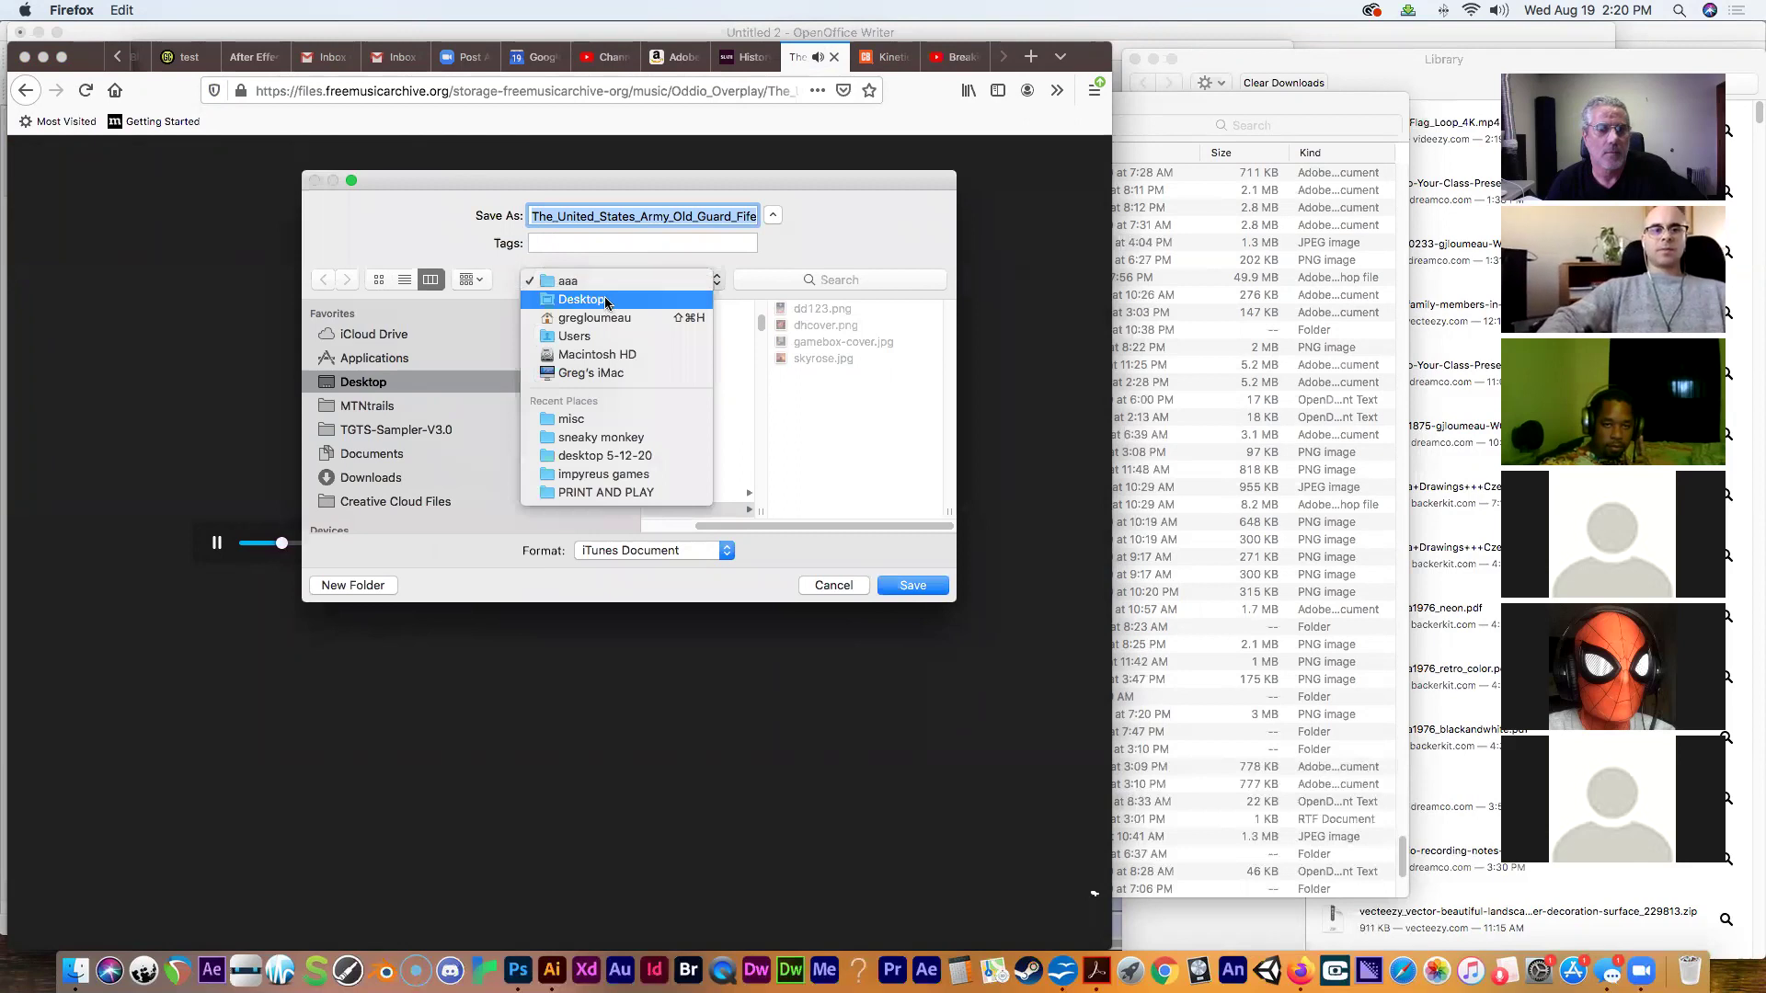
click(581, 298)
drag(822, 311, 821, 335)
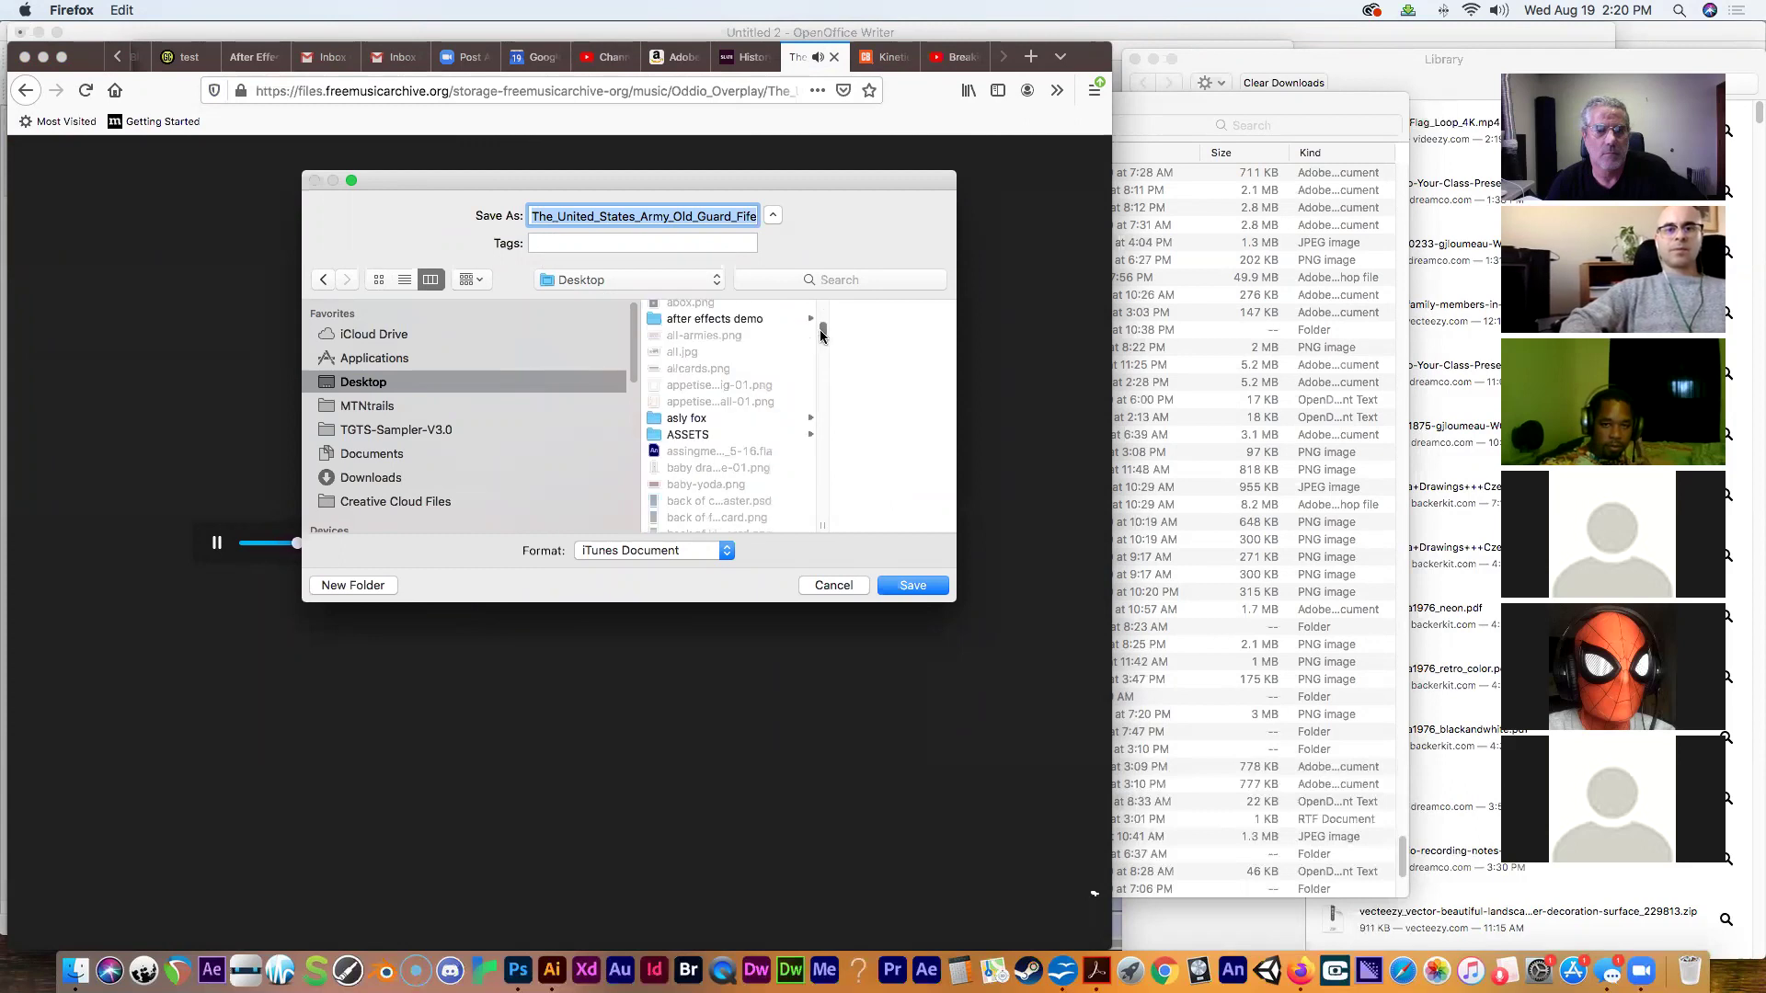
click(780, 321)
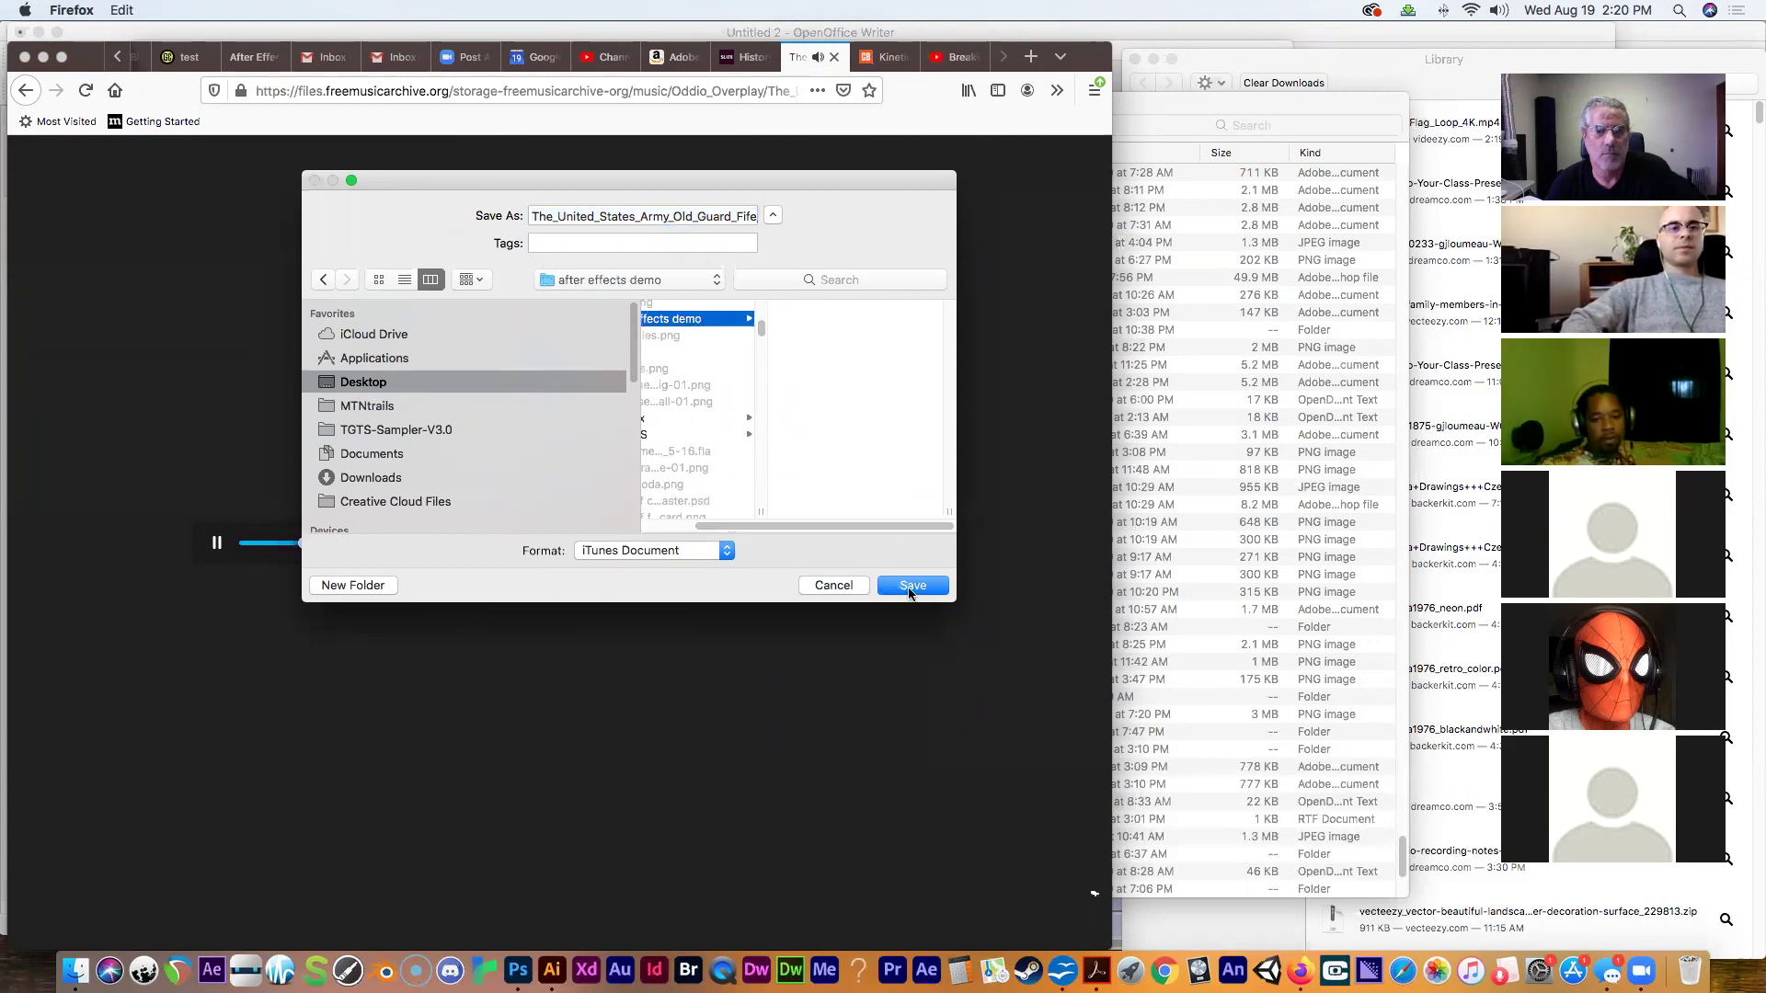
click(910, 585)
Pause the march and show the downloaded American_Flag_Loop_4K.mp4 in Finder.
click(217, 542)
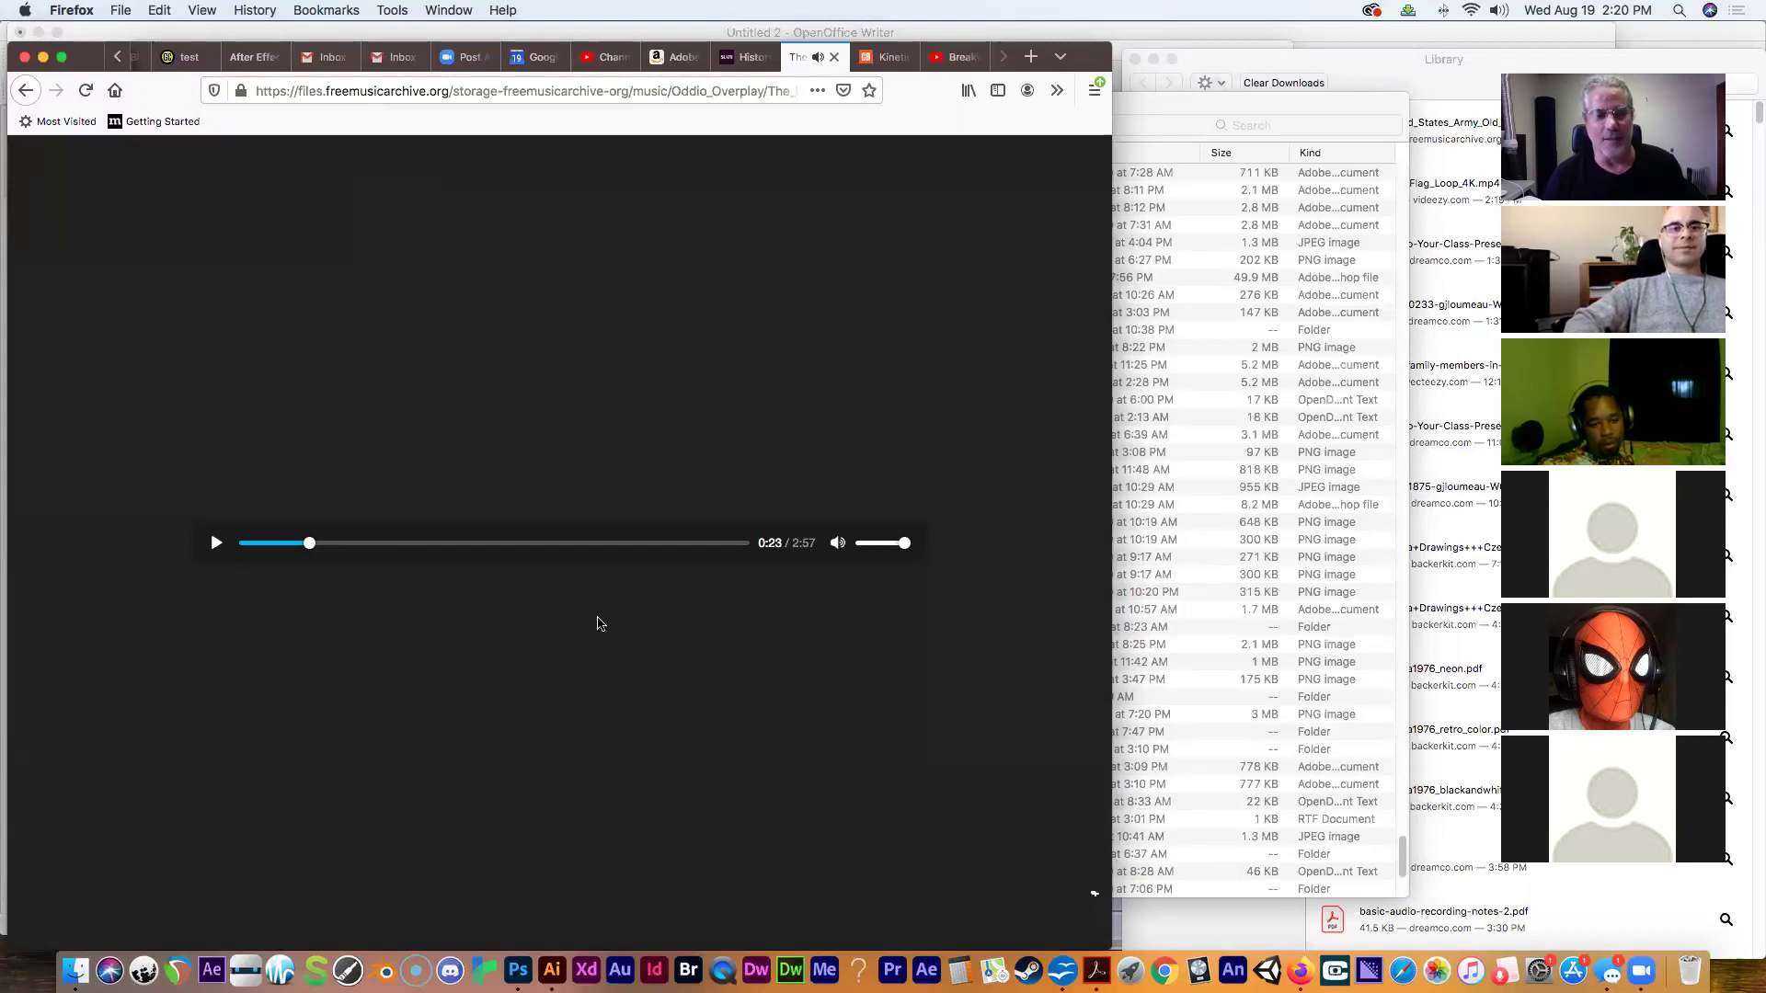
click(1058, 91)
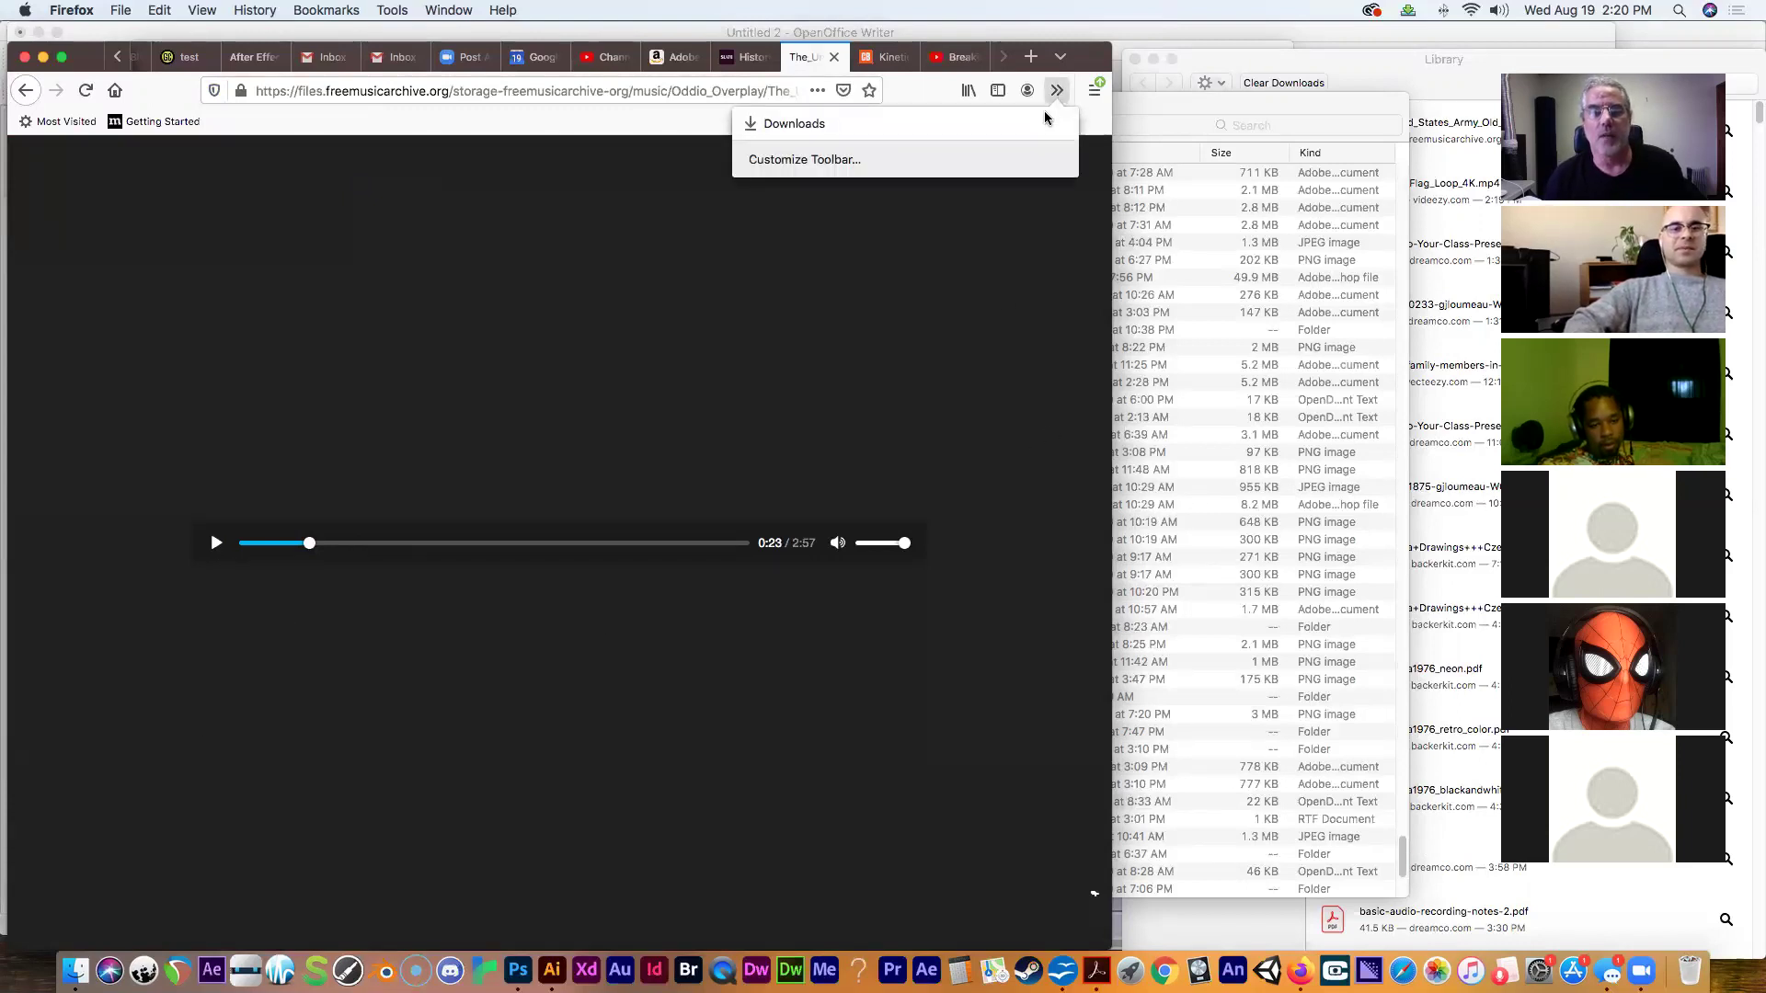
click(1045, 123)
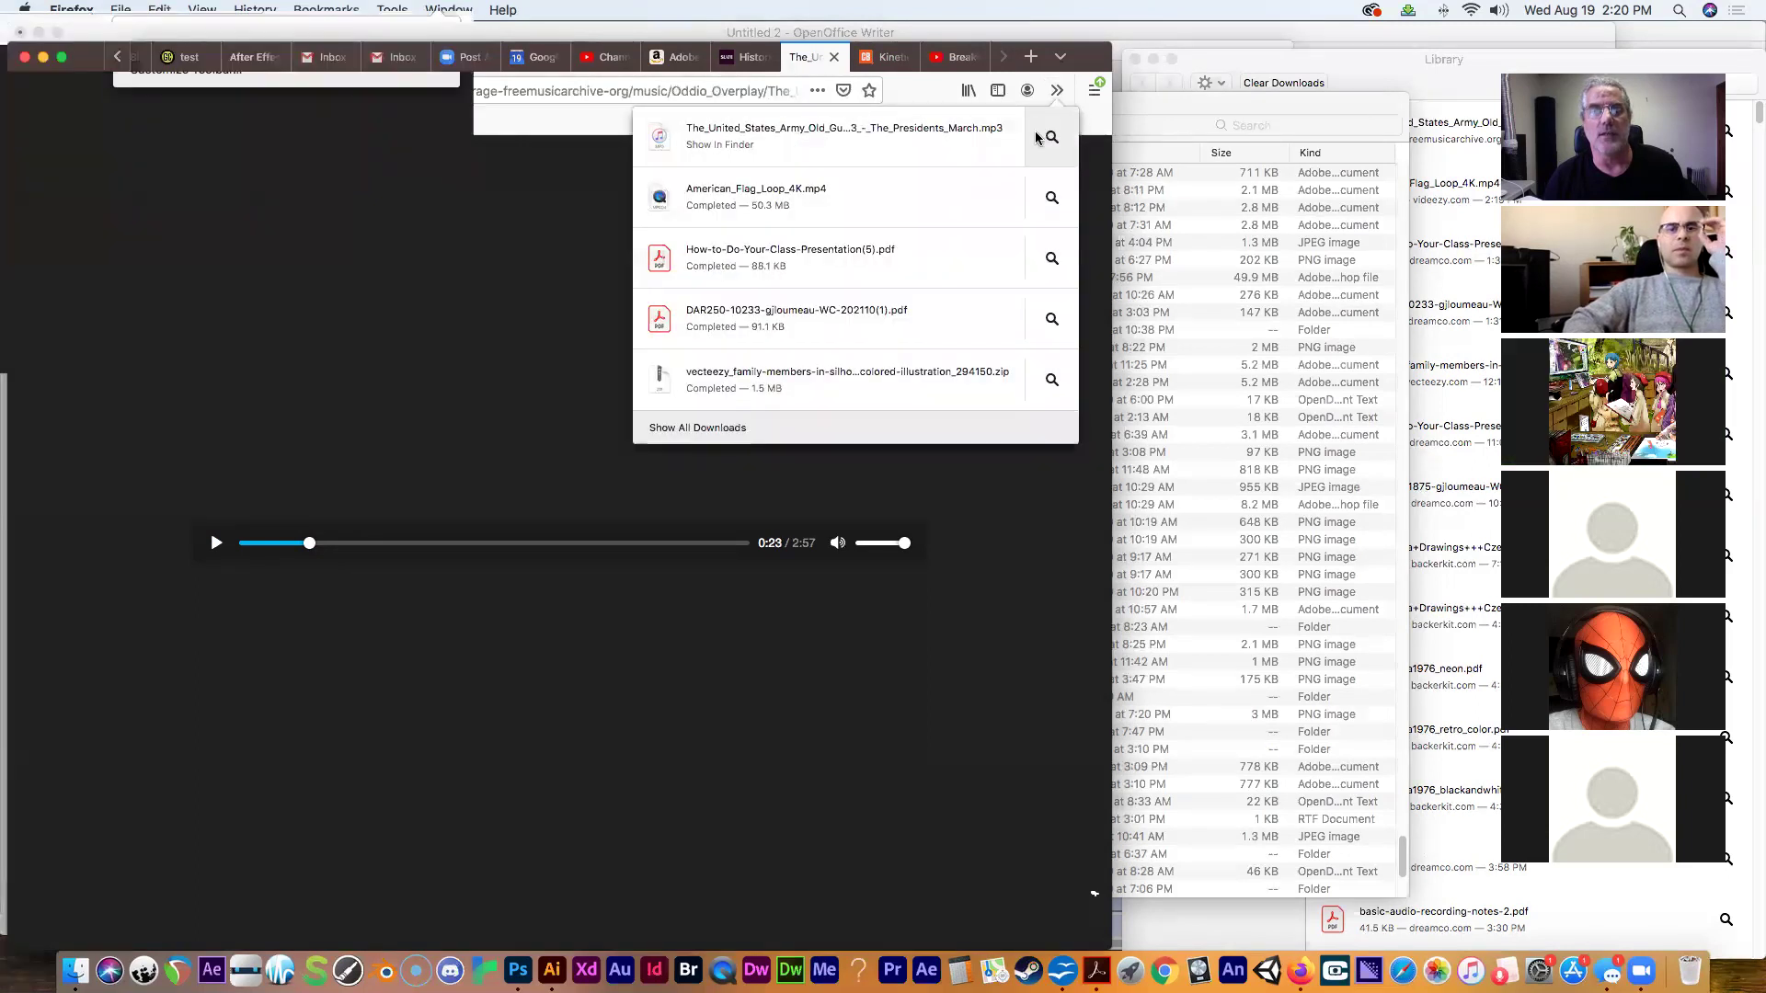
click(1052, 201)
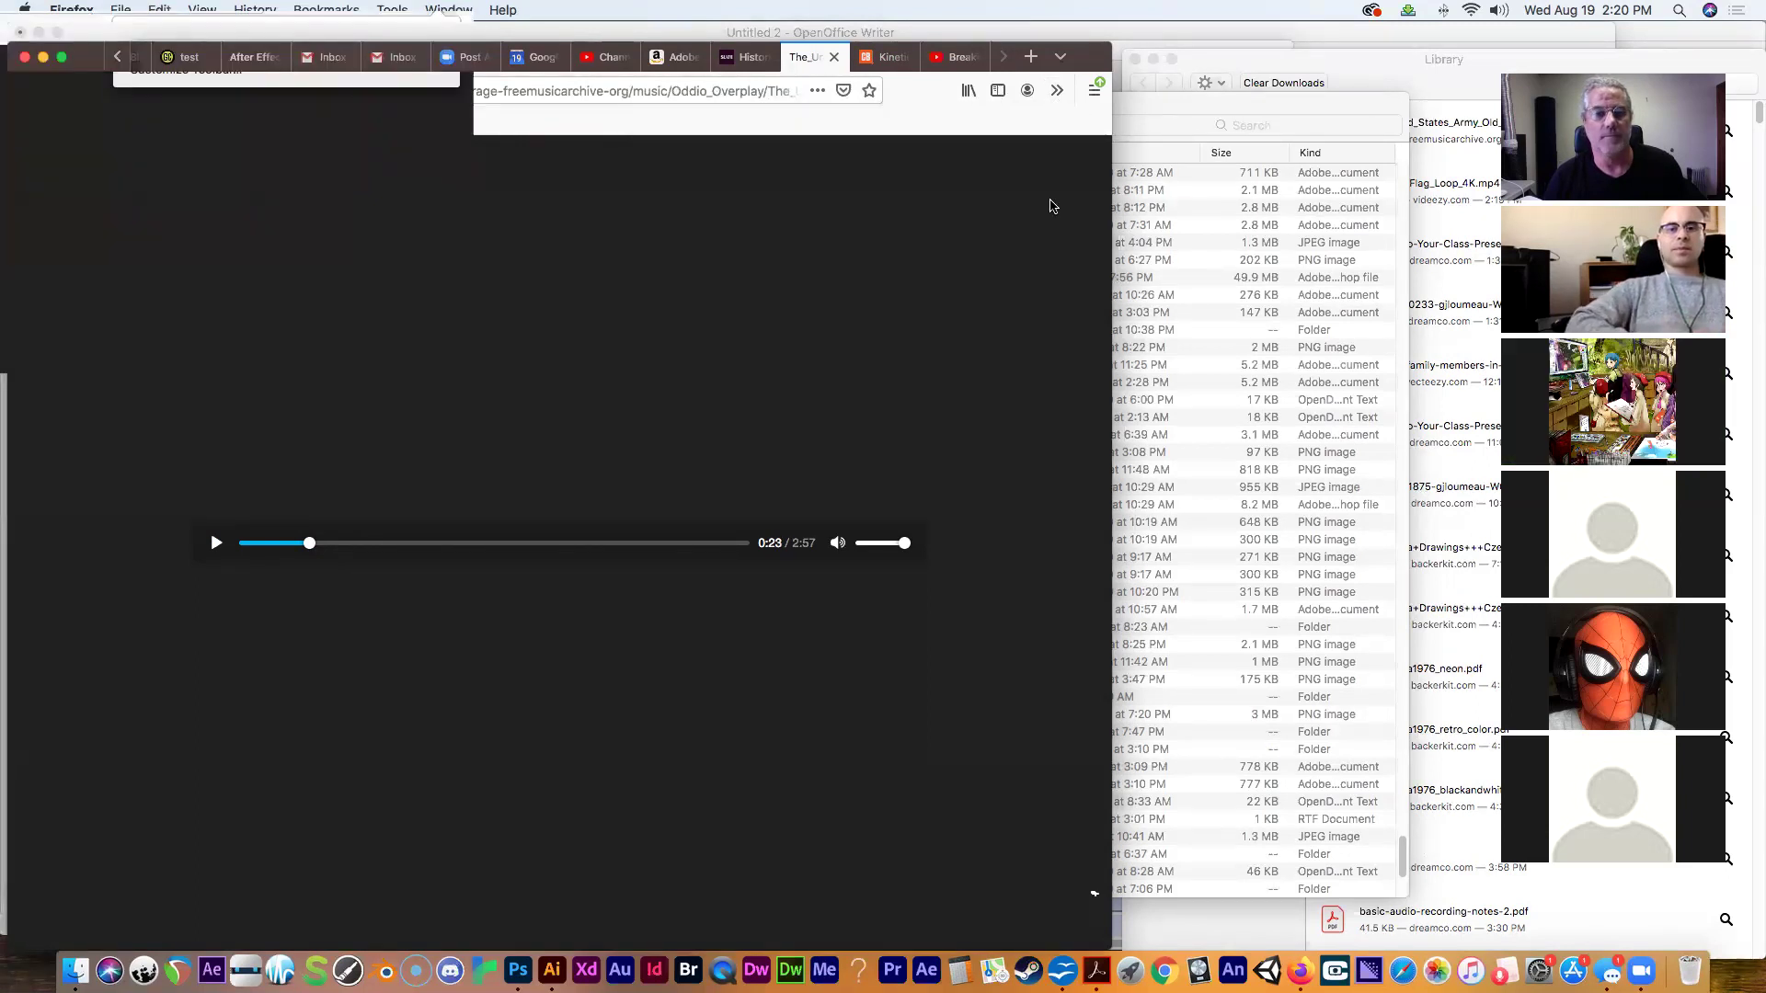
scroll(764, 359, up, 10)
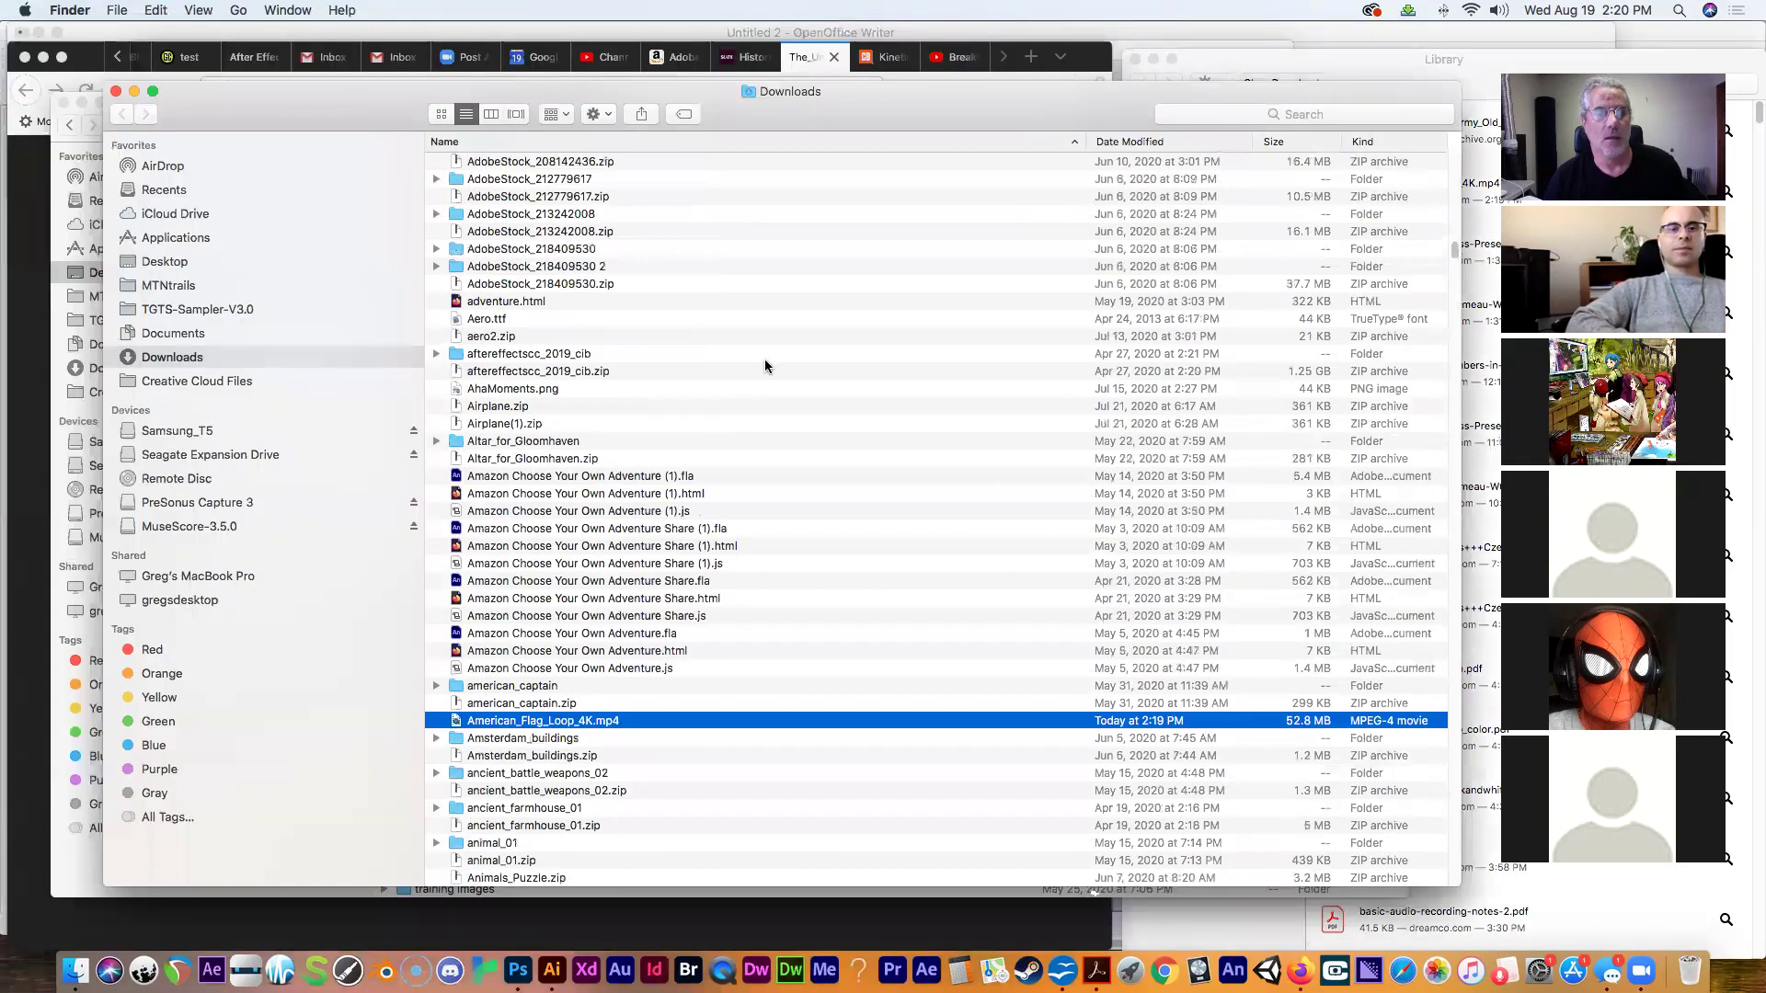
Copy American_Flag_Loop_4K.mp4 from Downloads and paste it into Desktop > after effects demo.
right_click(532, 728)
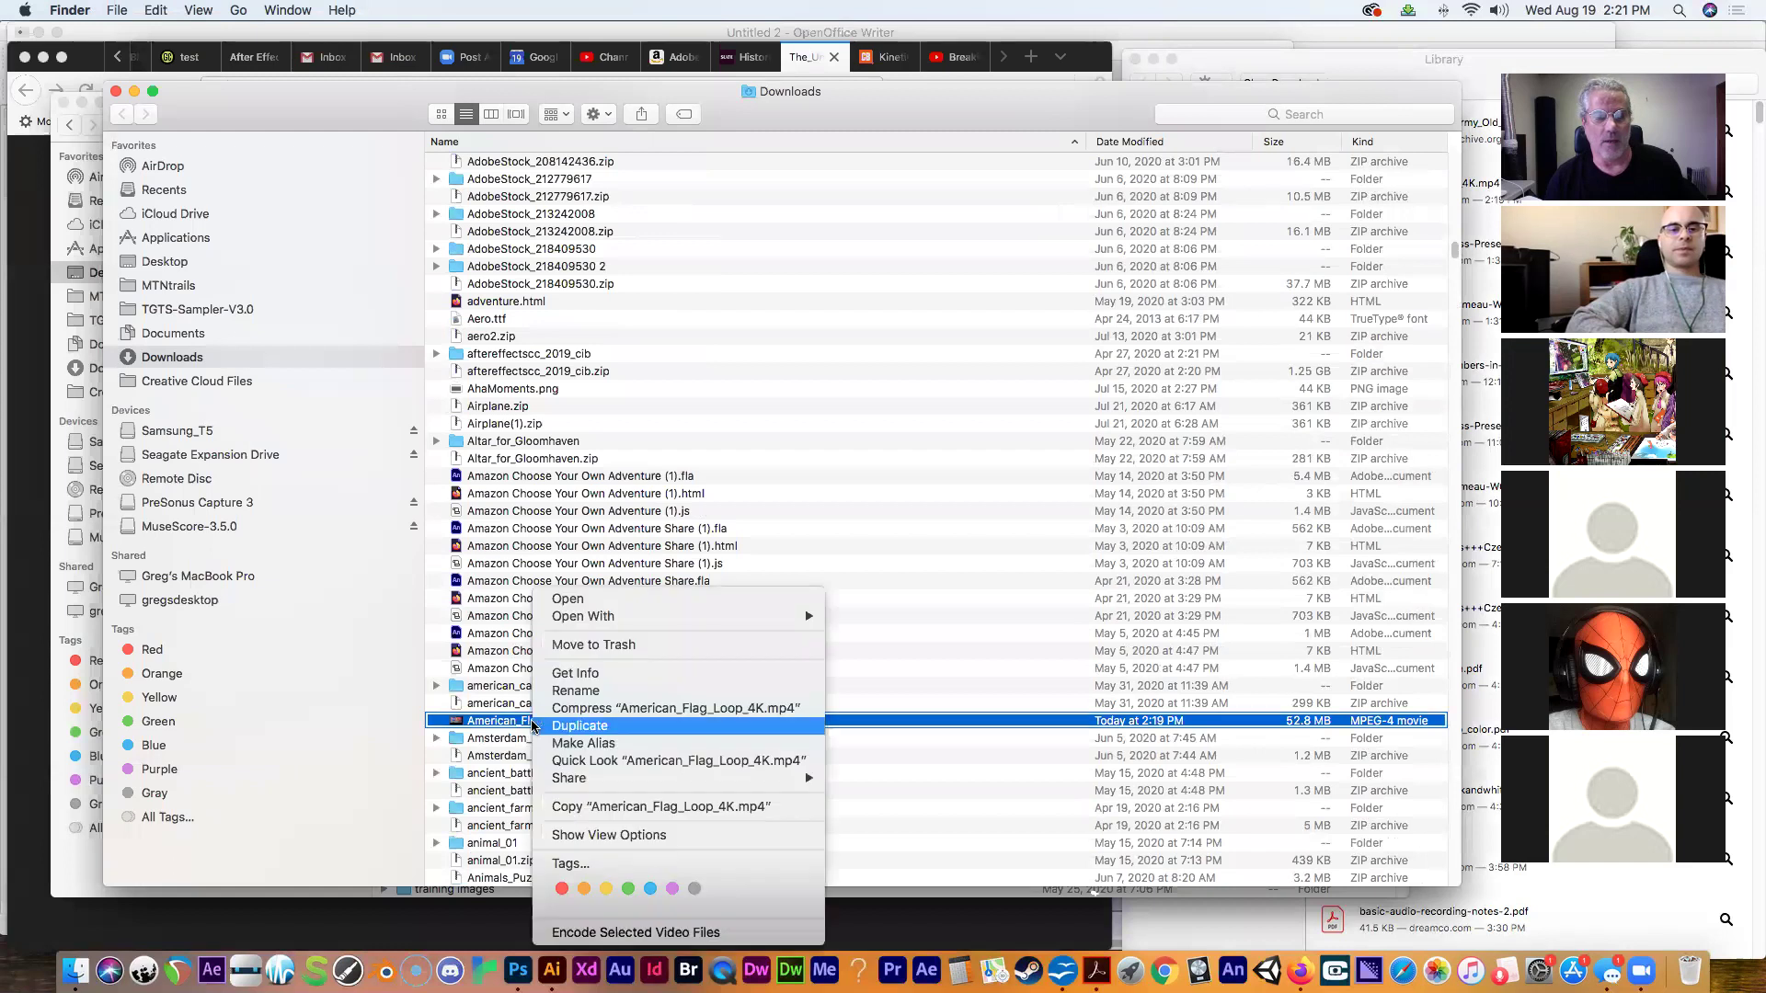
click(597, 808)
click(178, 265)
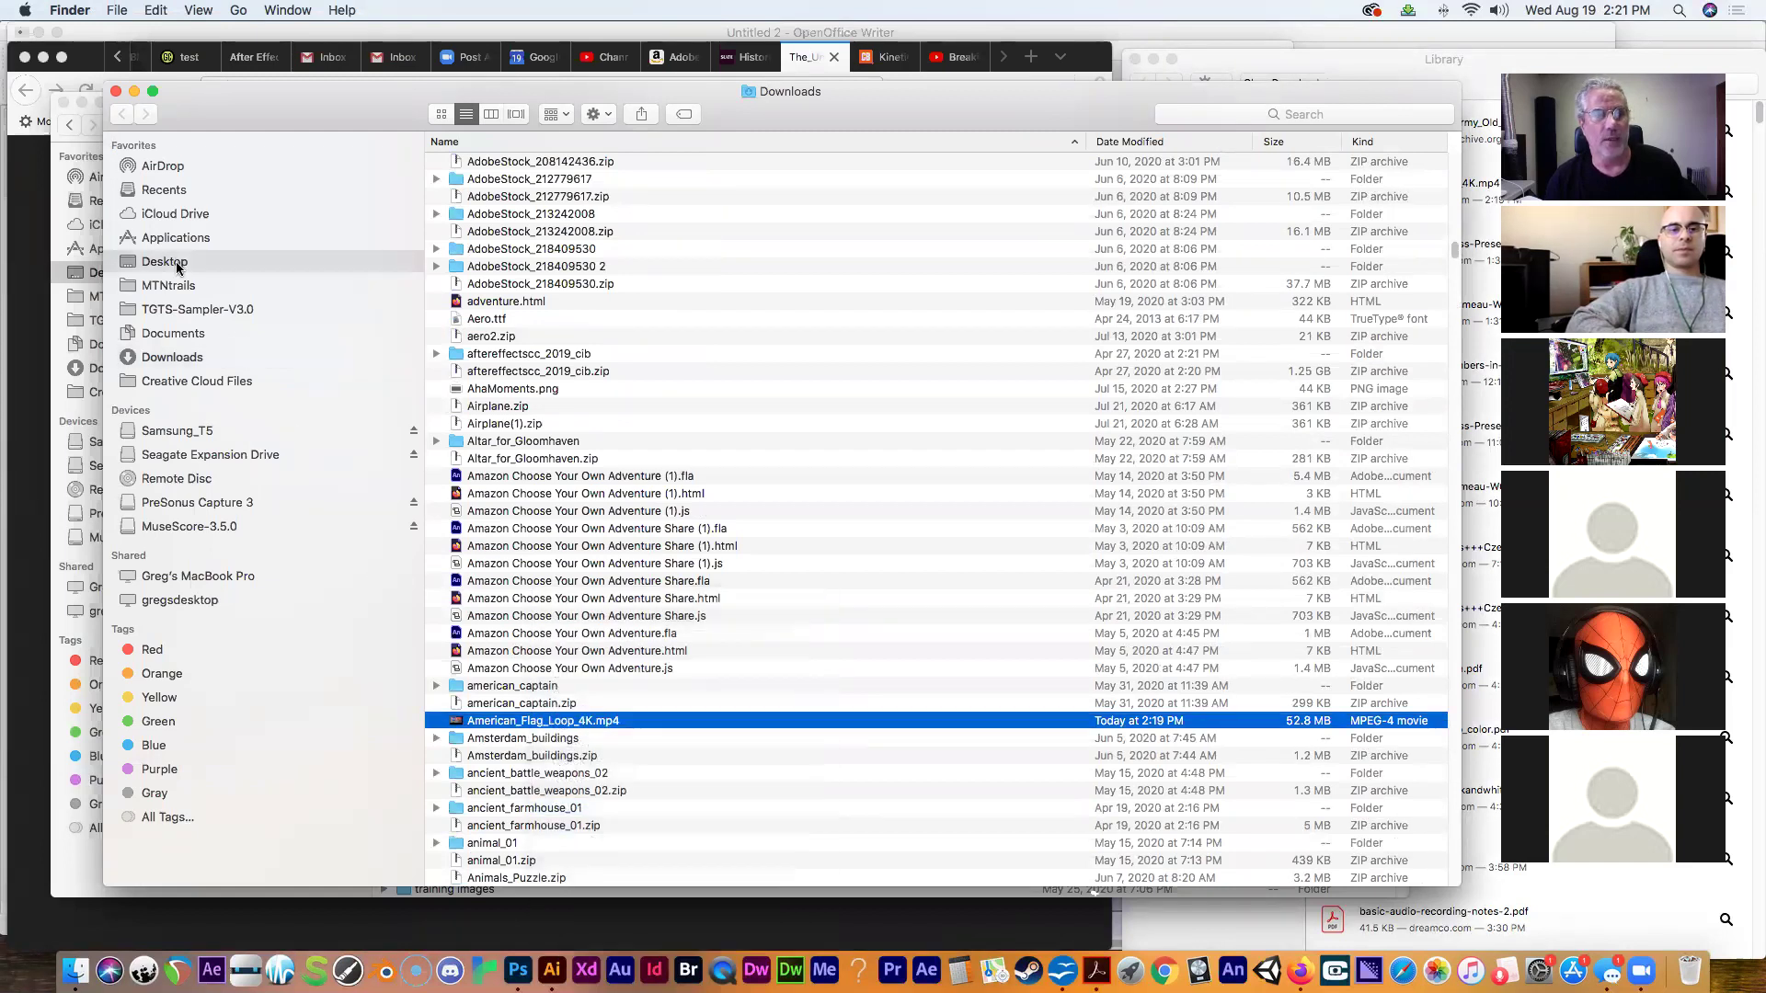
drag(262, 103, 150, 145)
drag(1095, 99, 855, 125)
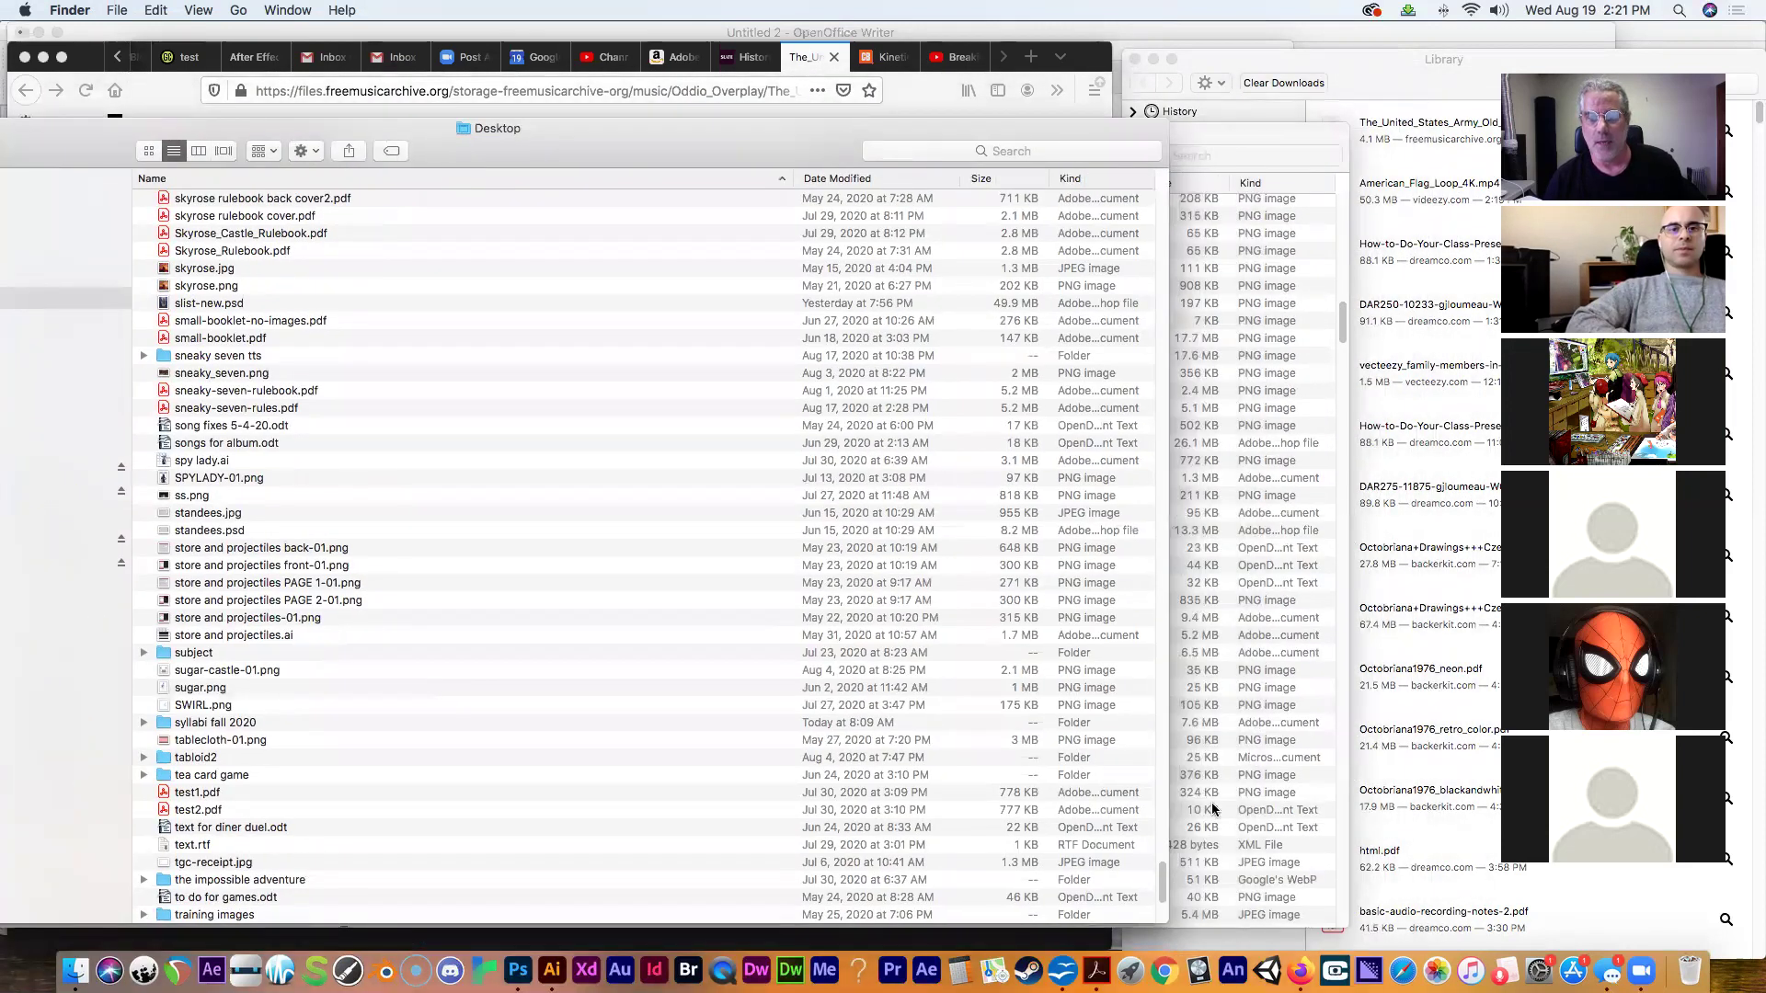
drag(1162, 881, 1224, 451)
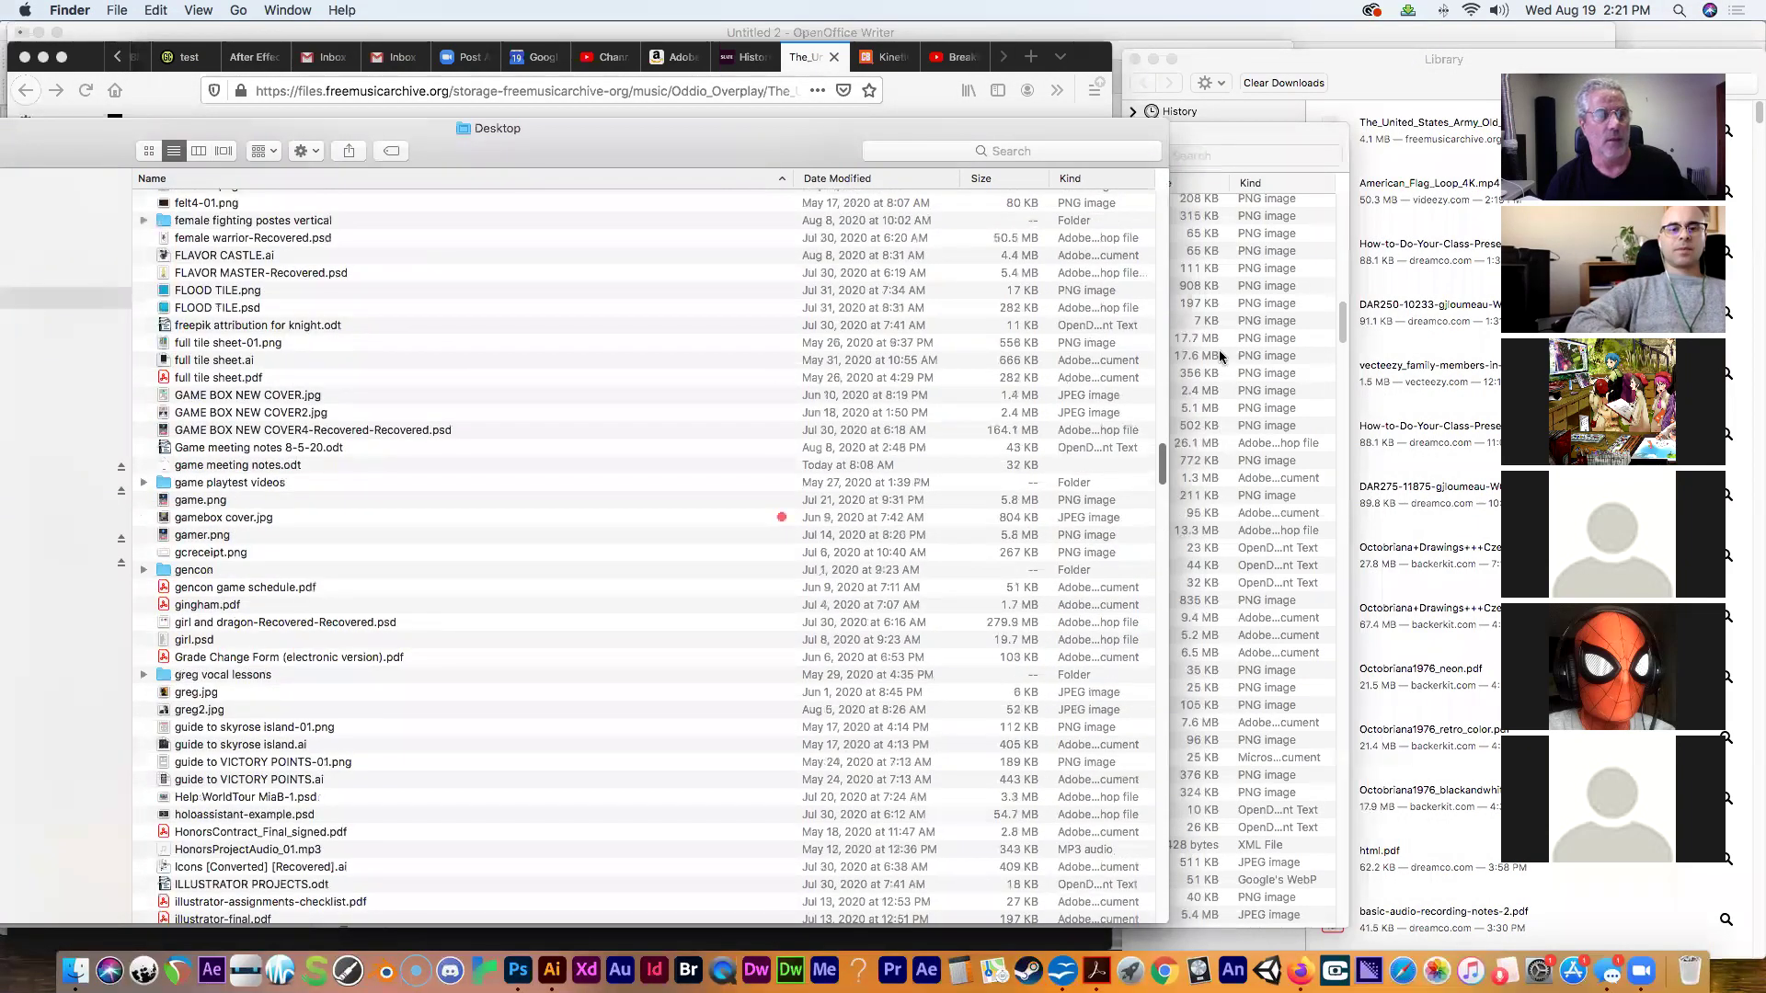
drag(1215, 340, 1210, 275)
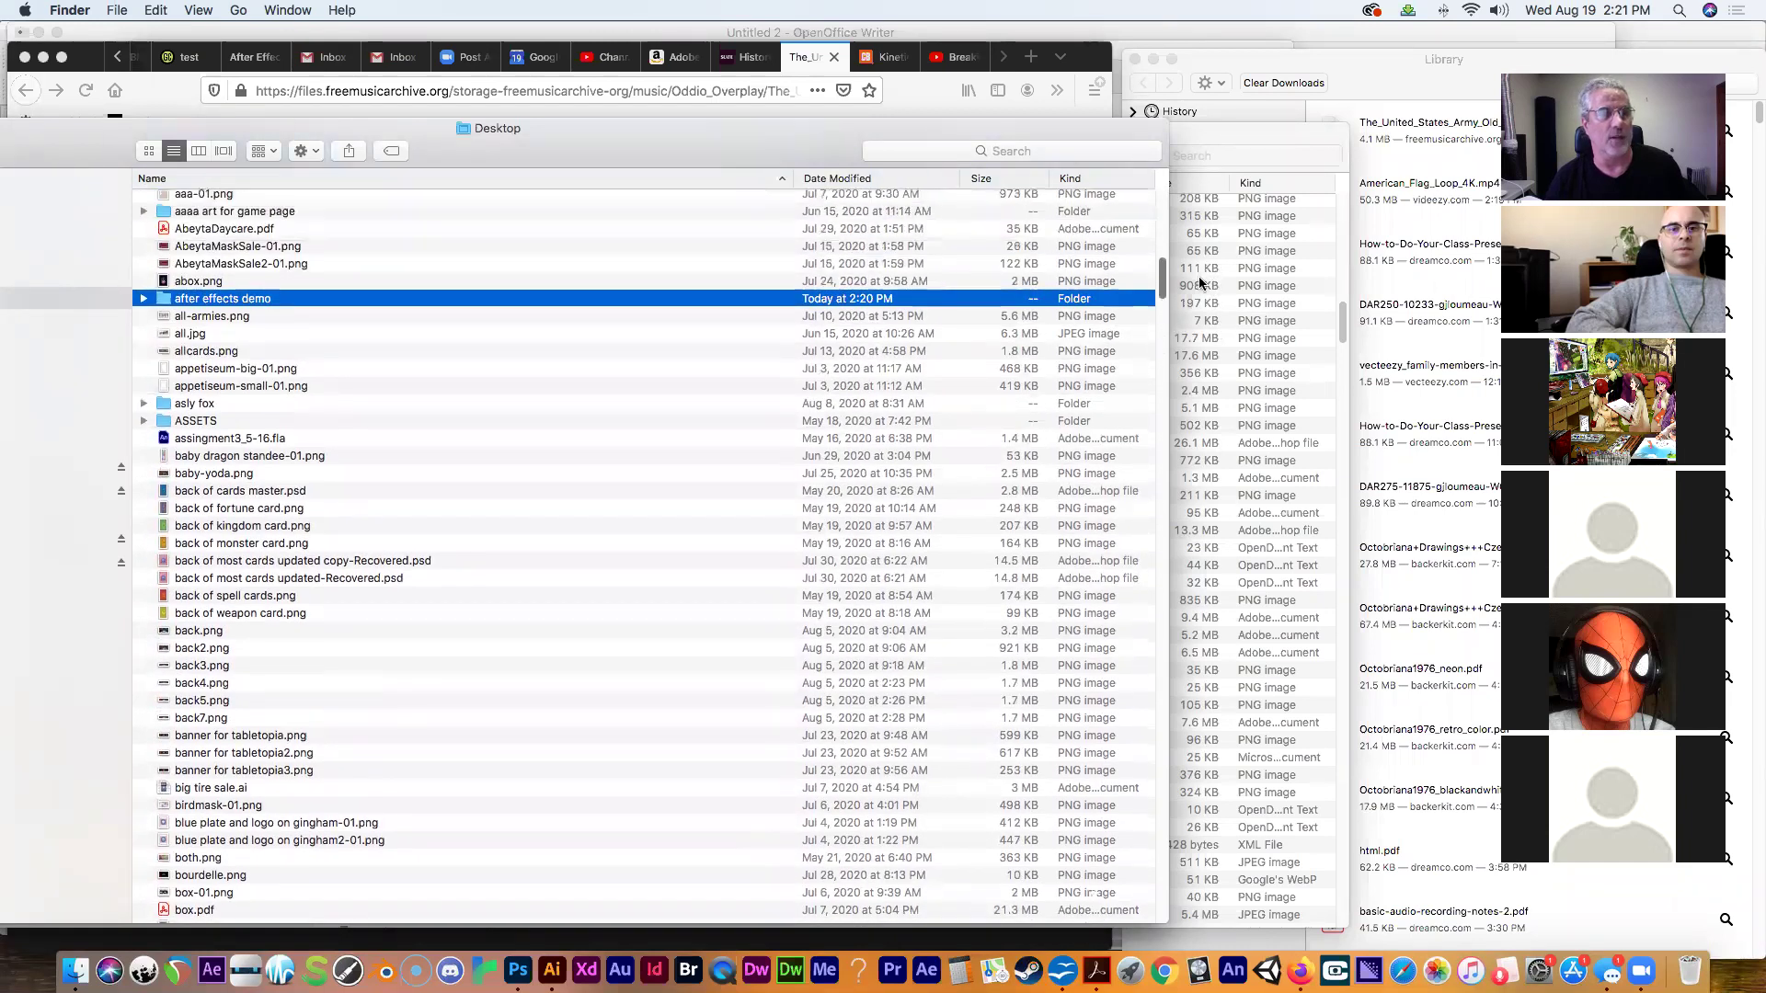
double_click(246, 300)
right_click(278, 305)
click(334, 371)
Confirm the flag video (52.8 MB) and Presidents March MP3 (4.2 MB) are present, then launch After Effects.
drag(114, 131, 221, 115)
click(323, 195)
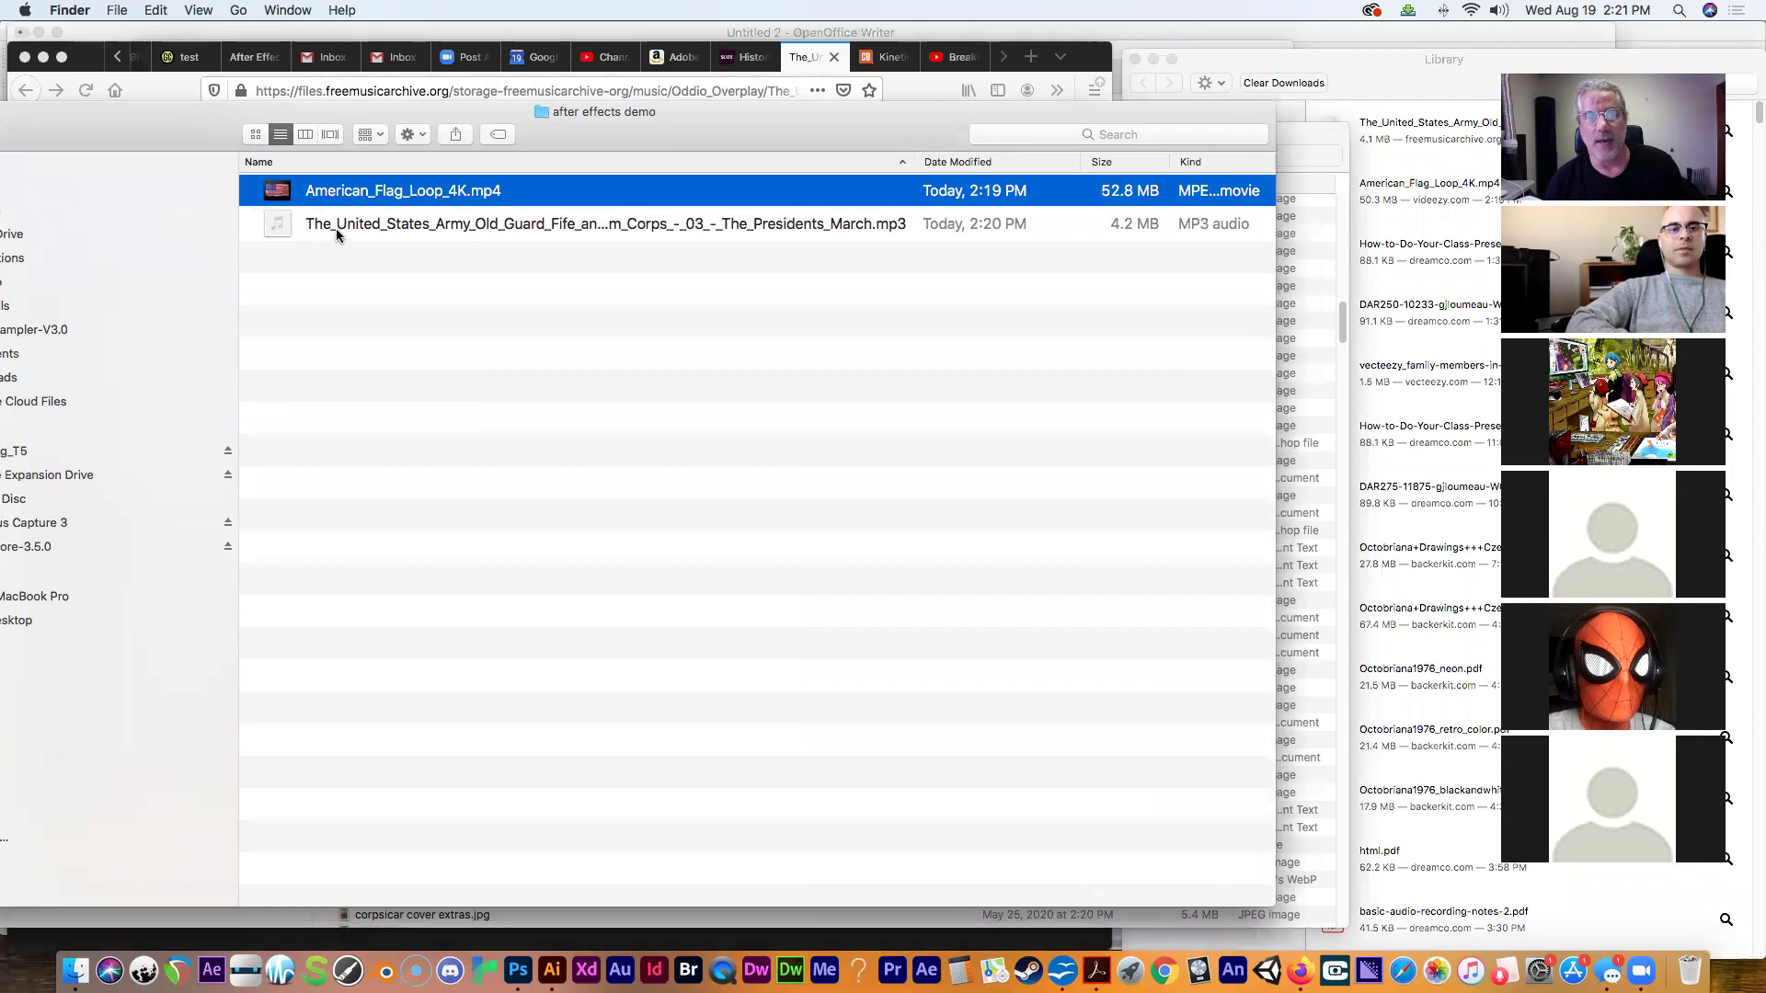
click(335, 228)
drag(173, 120, 260, 117)
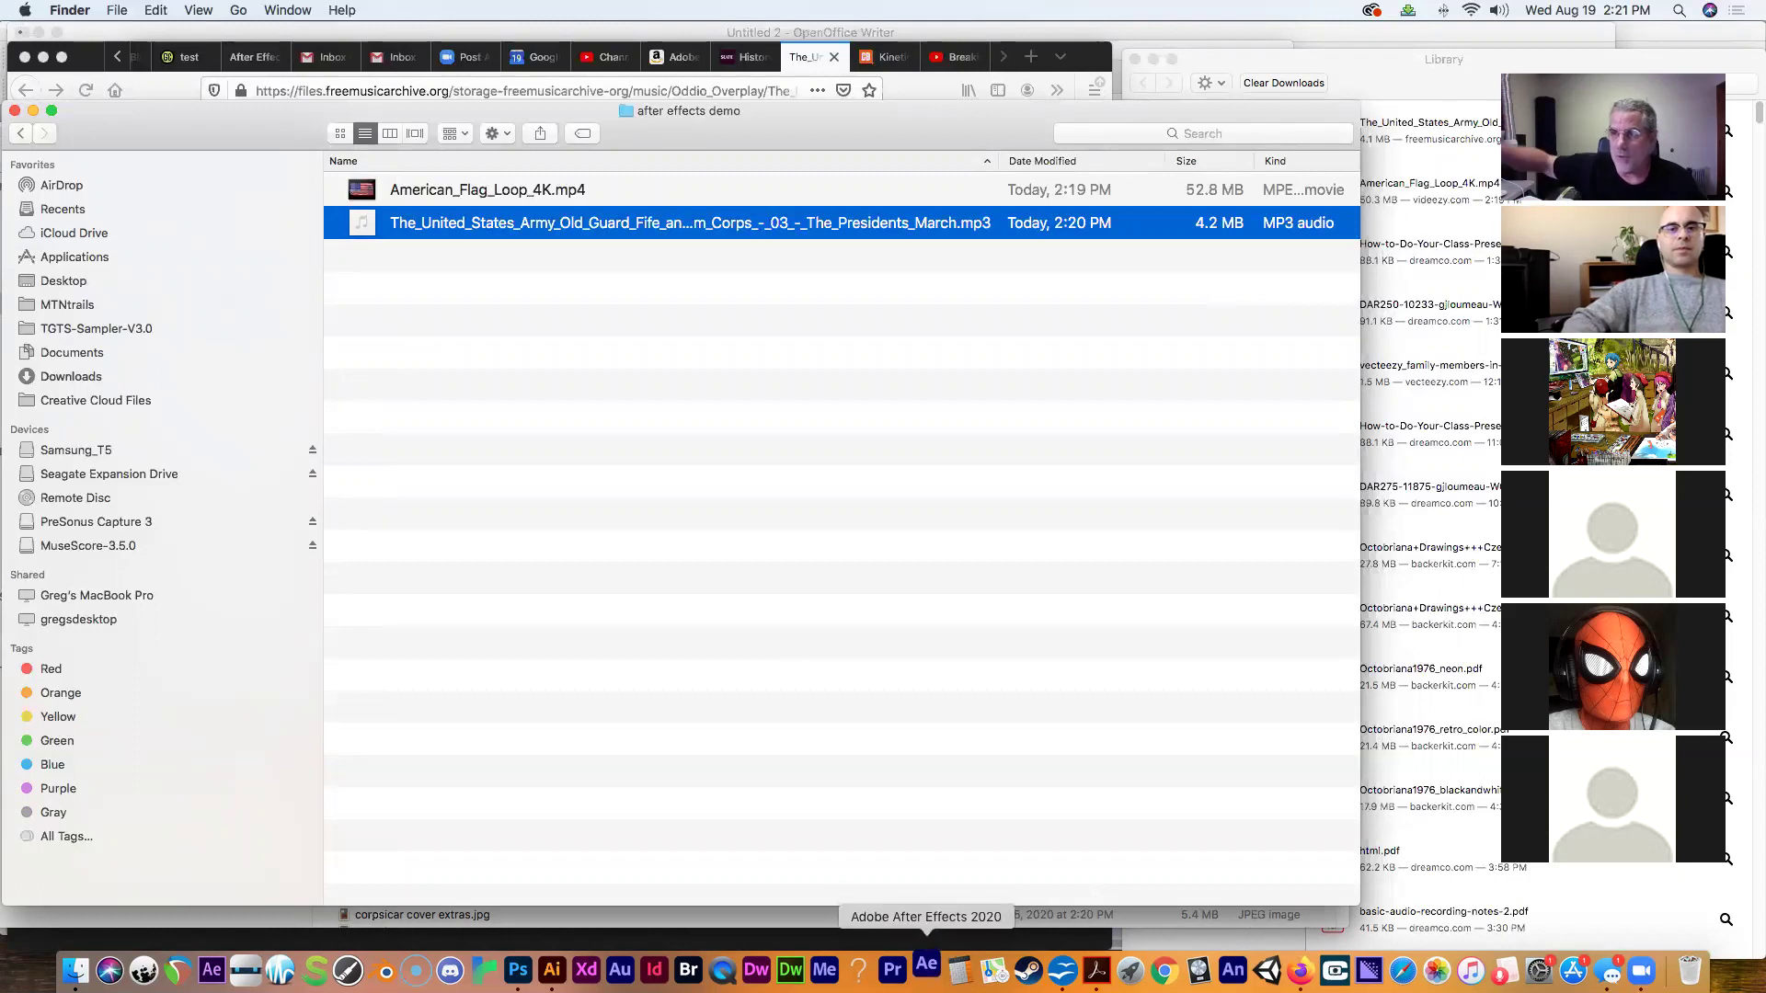
click(926, 969)
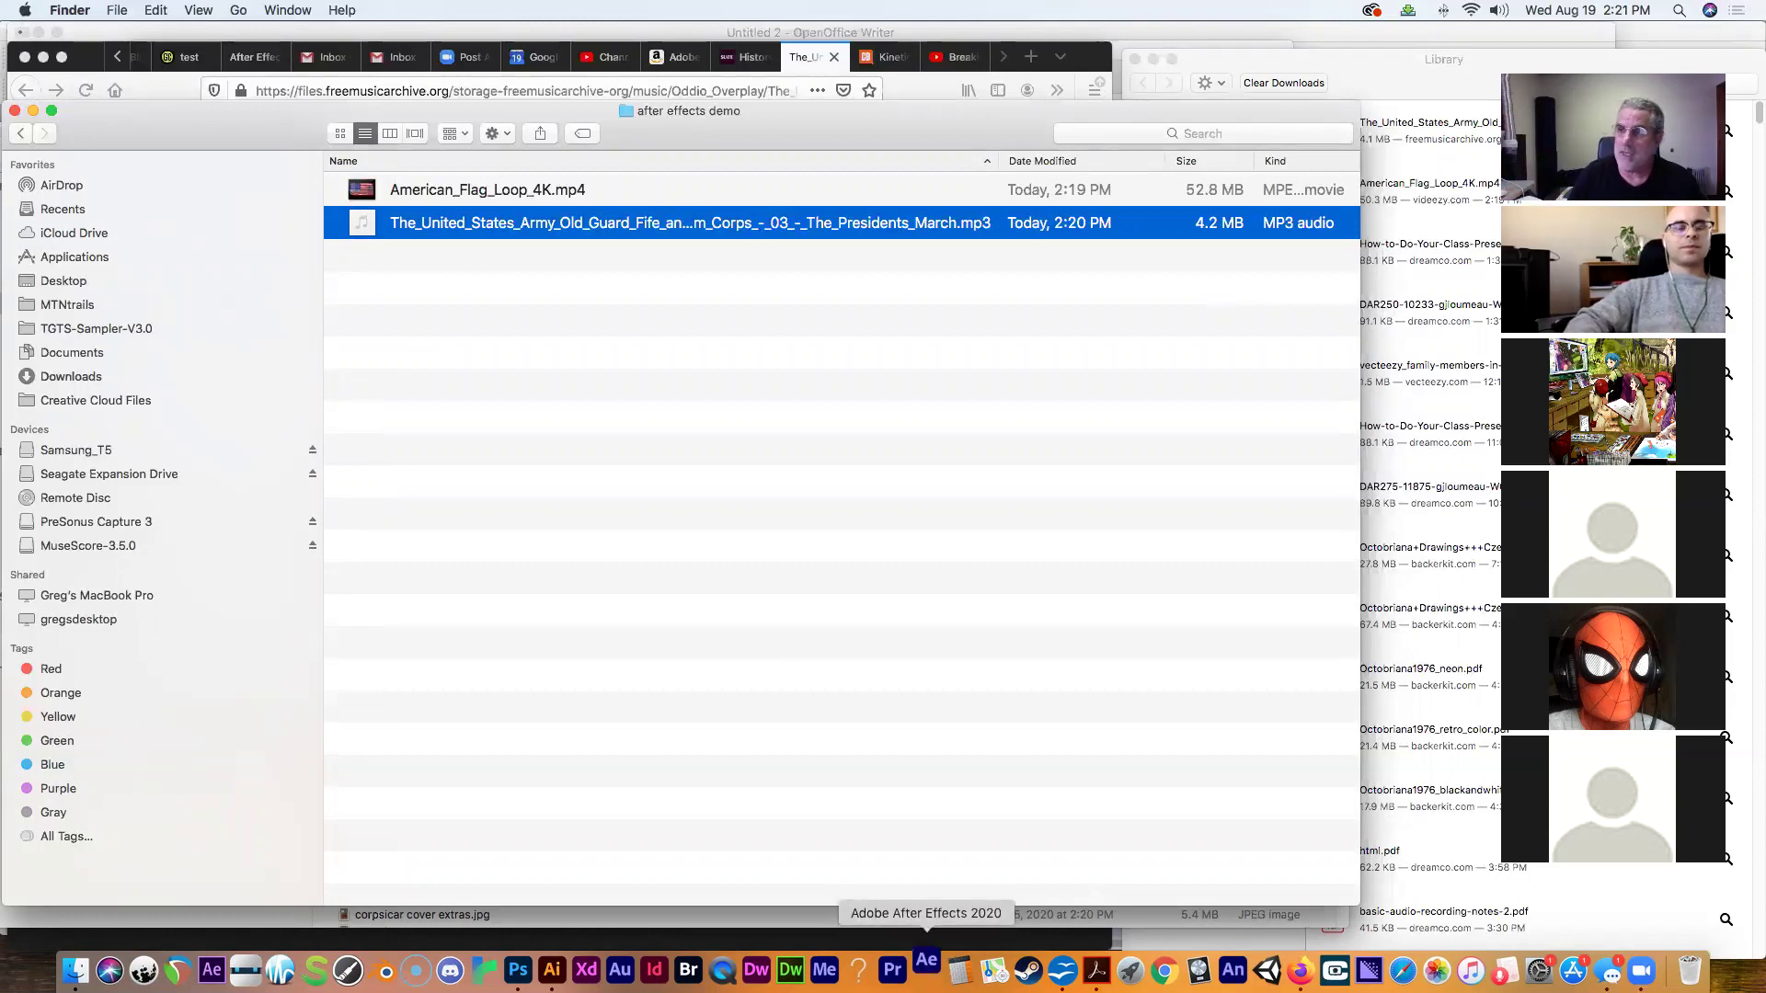
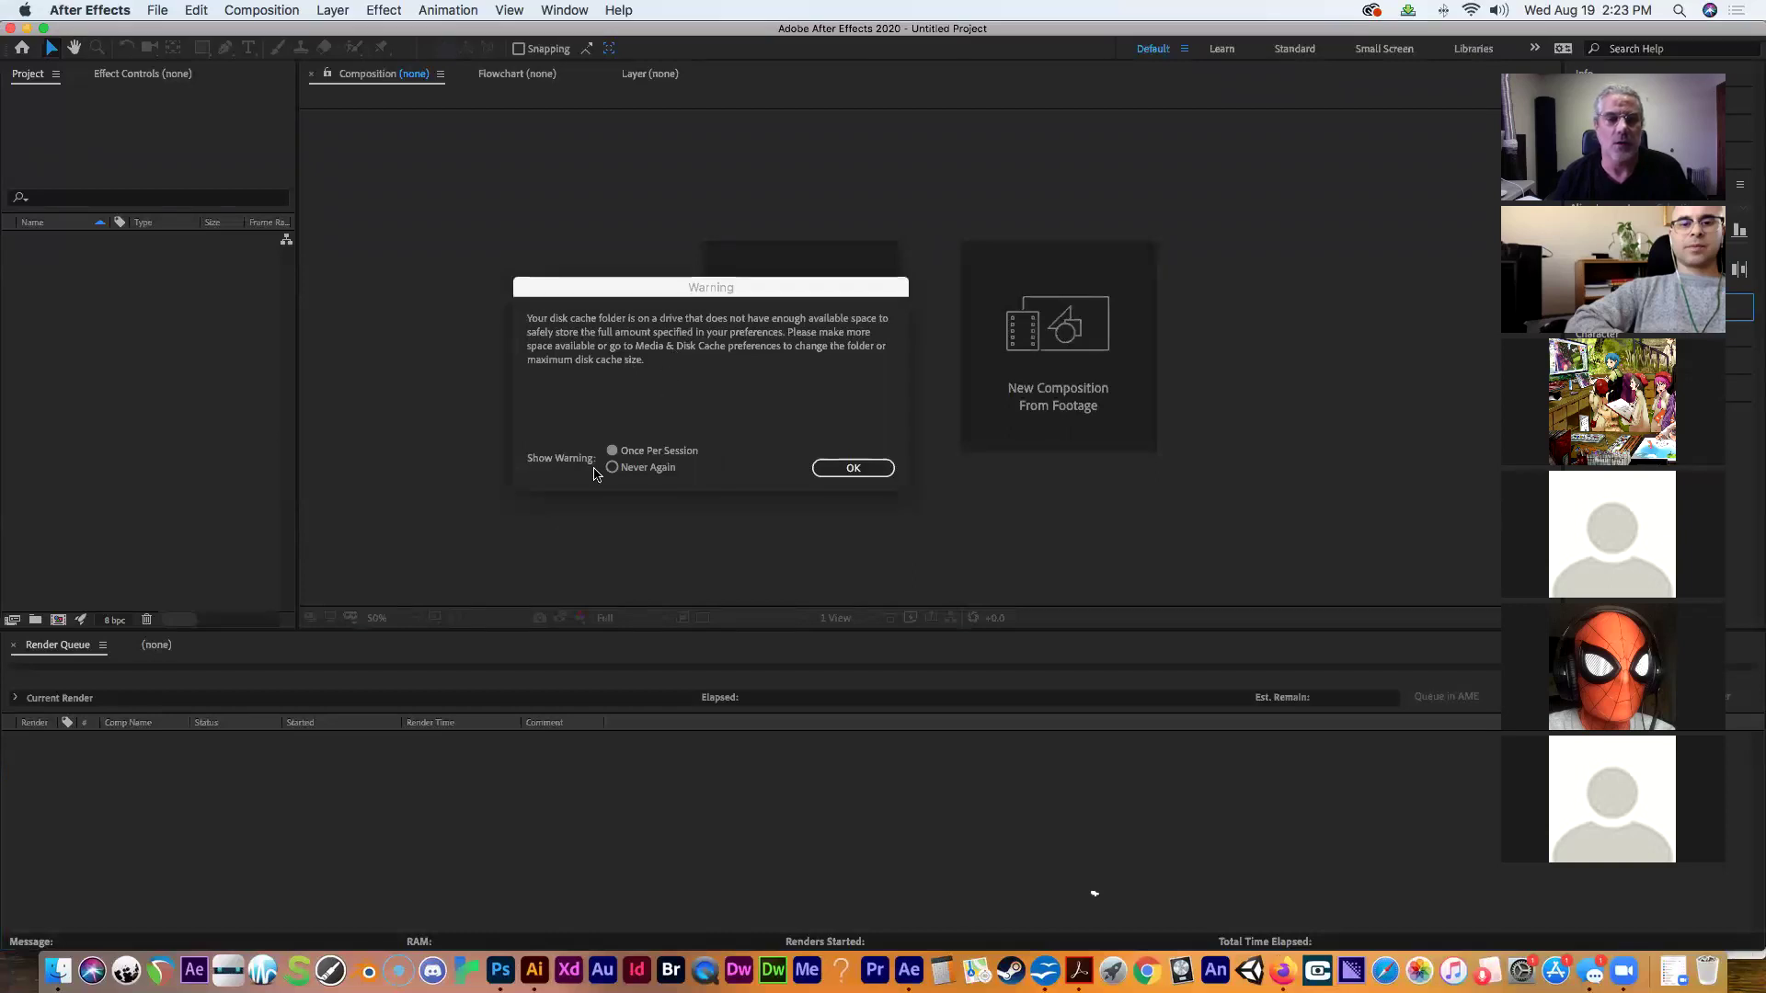
Dismiss the disk cache warning and close the 'Get more out of After Effects' tour.
click(842, 469)
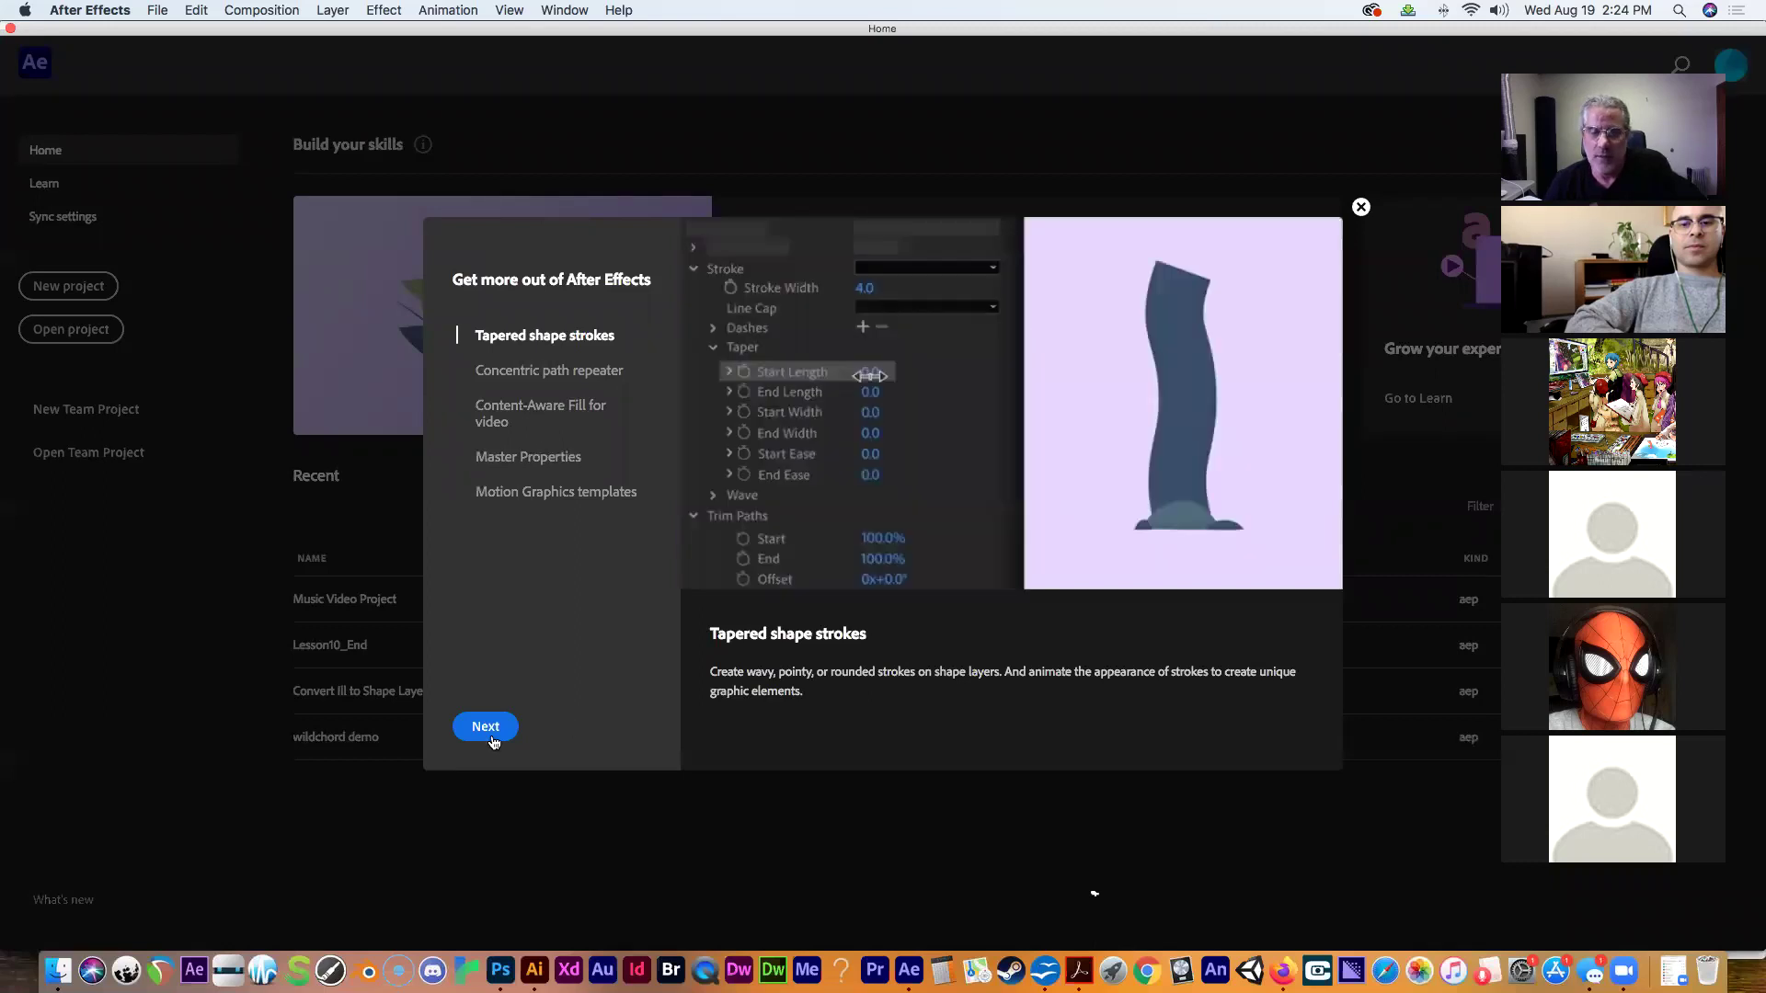
click(1361, 208)
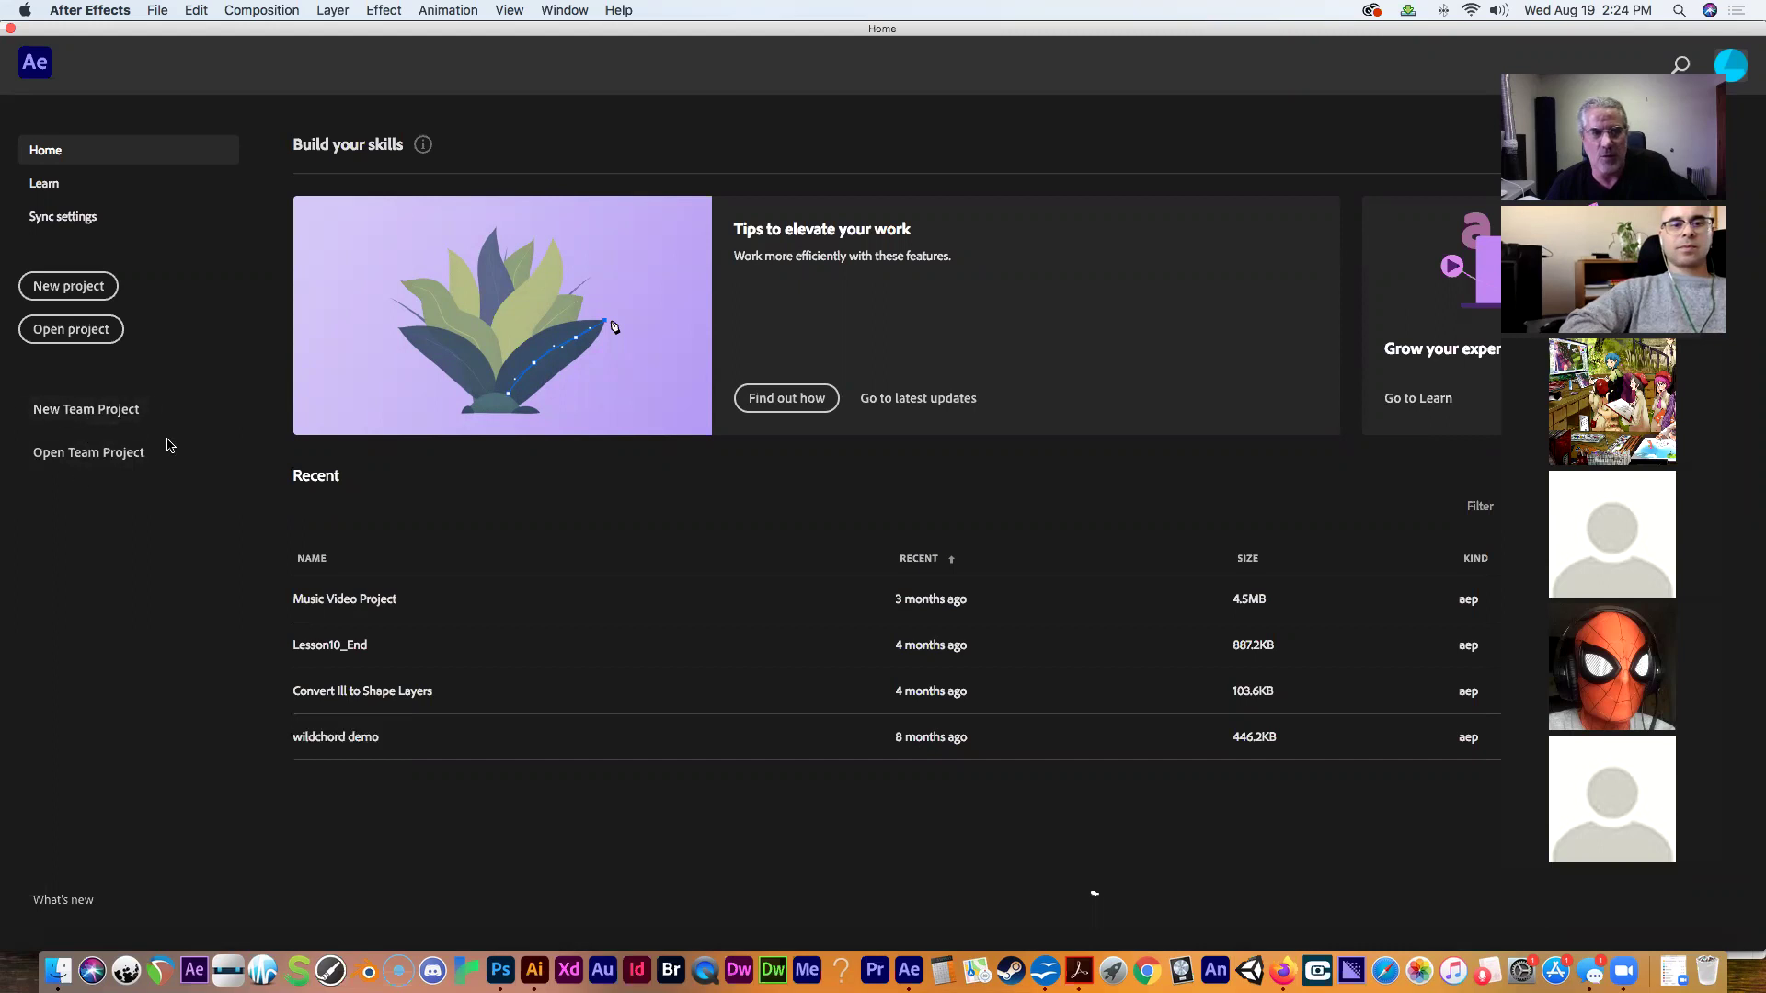
Start a new Untitled Project from the Home screen and glance through the Edit menu.
click(57, 289)
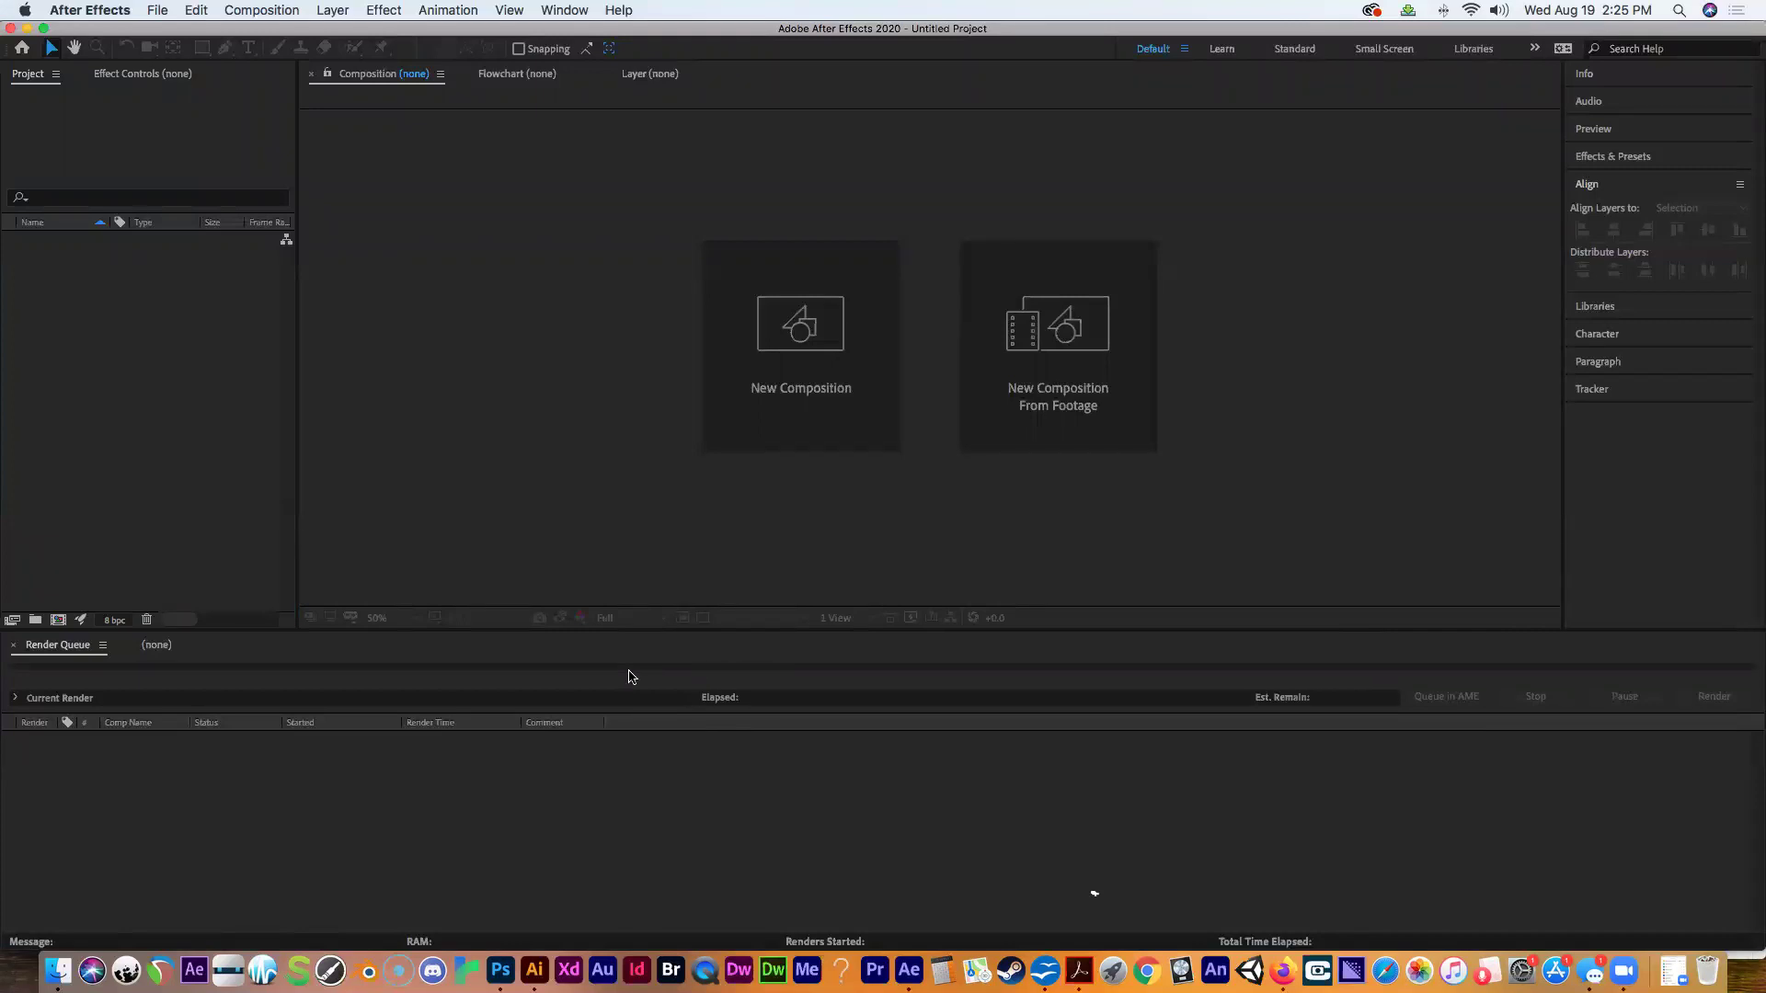
click(206, 13)
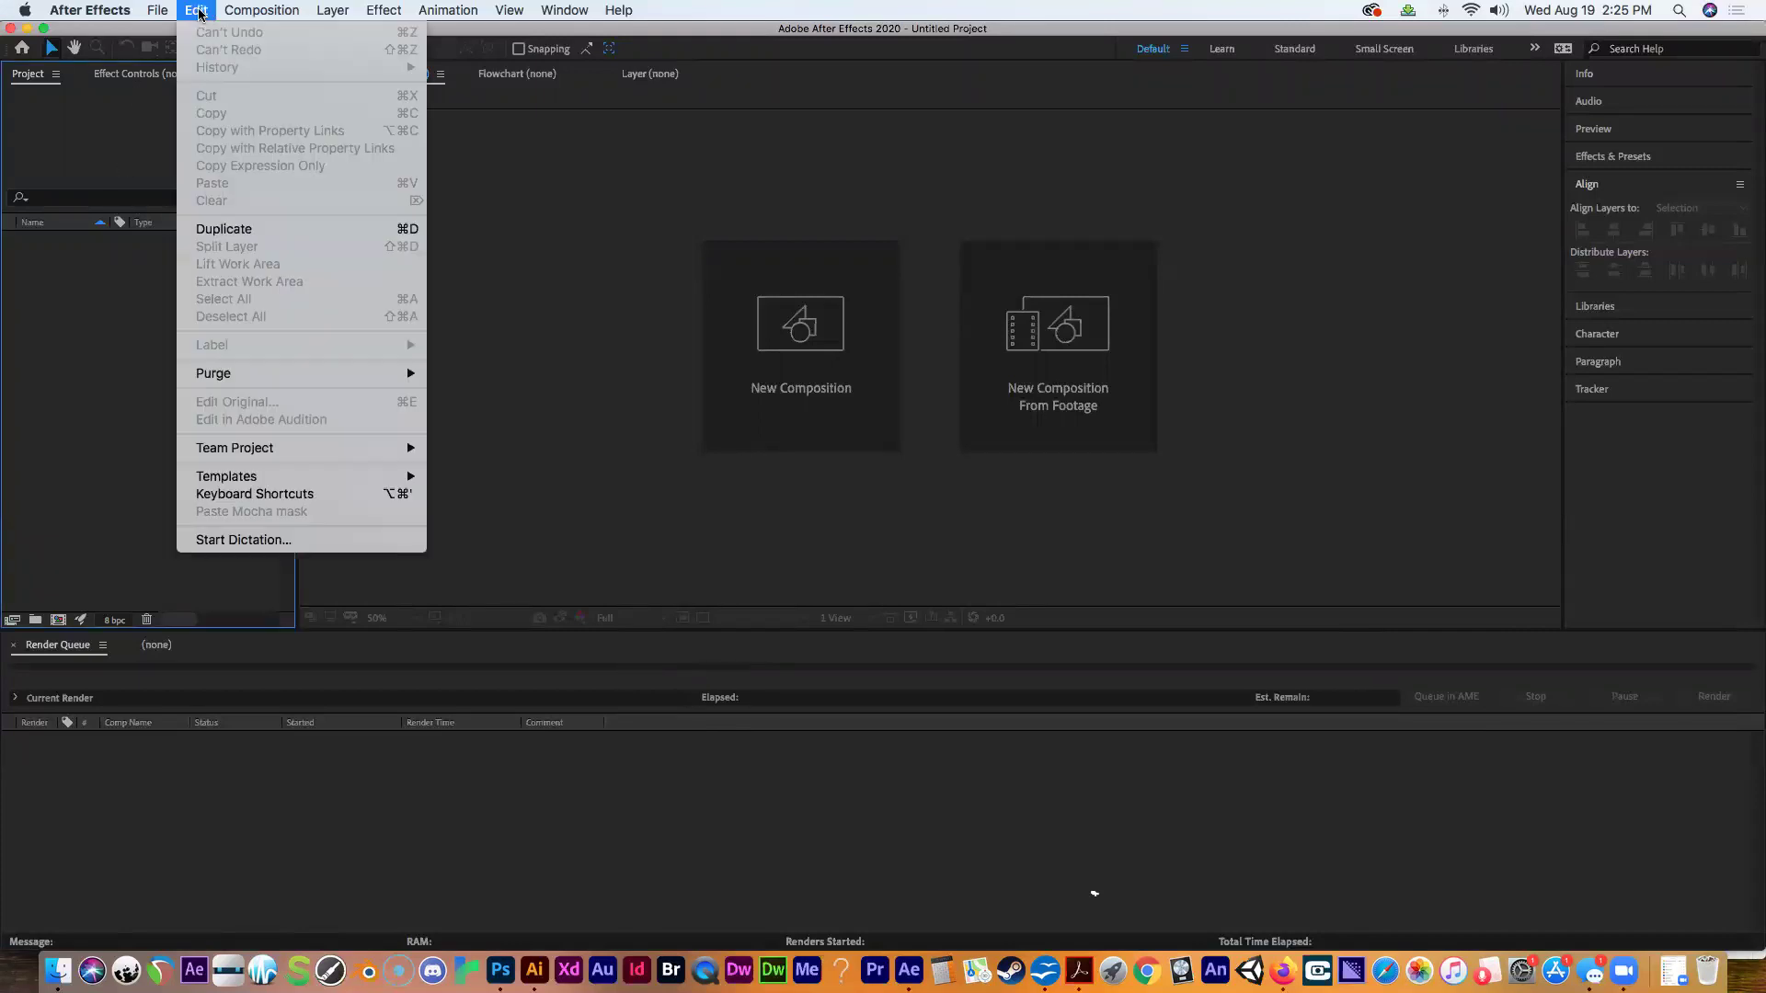
click(148, 115)
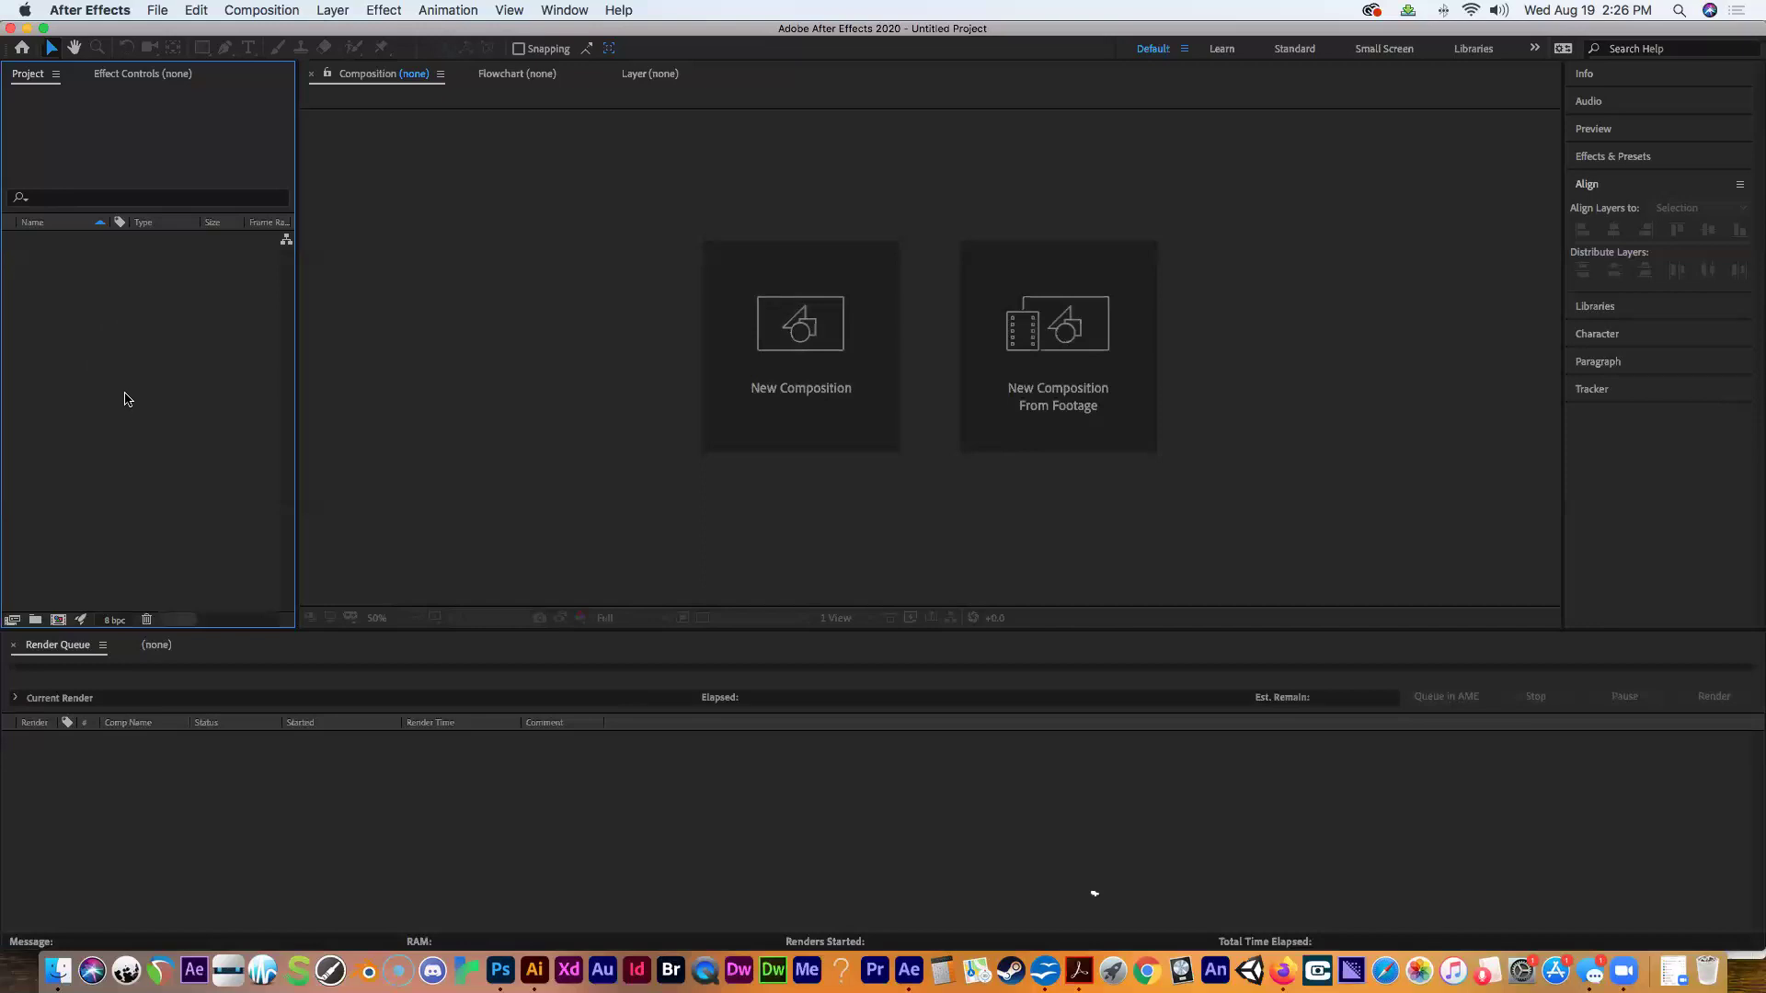
Import American_Flag_Loop_4K.mp4 and the Presidents March MP3 from 'after effects demo' with Create Composition checked.
double_click(127, 399)
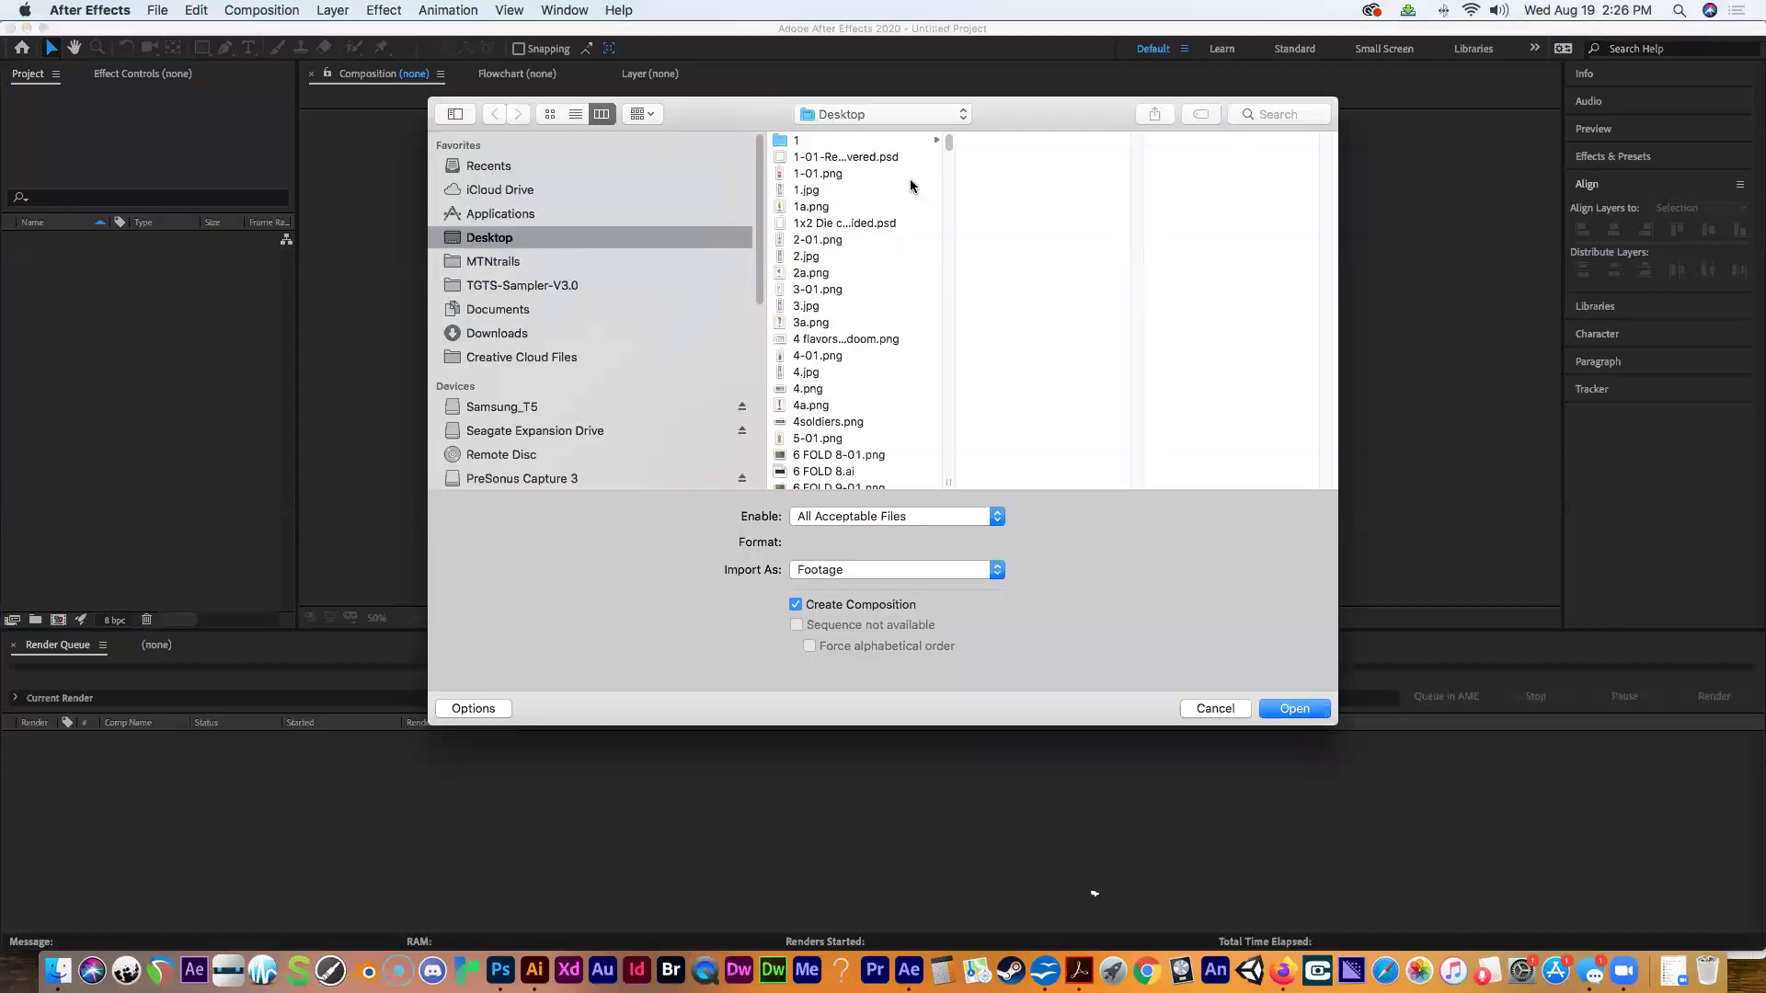
drag(948, 143, 953, 180)
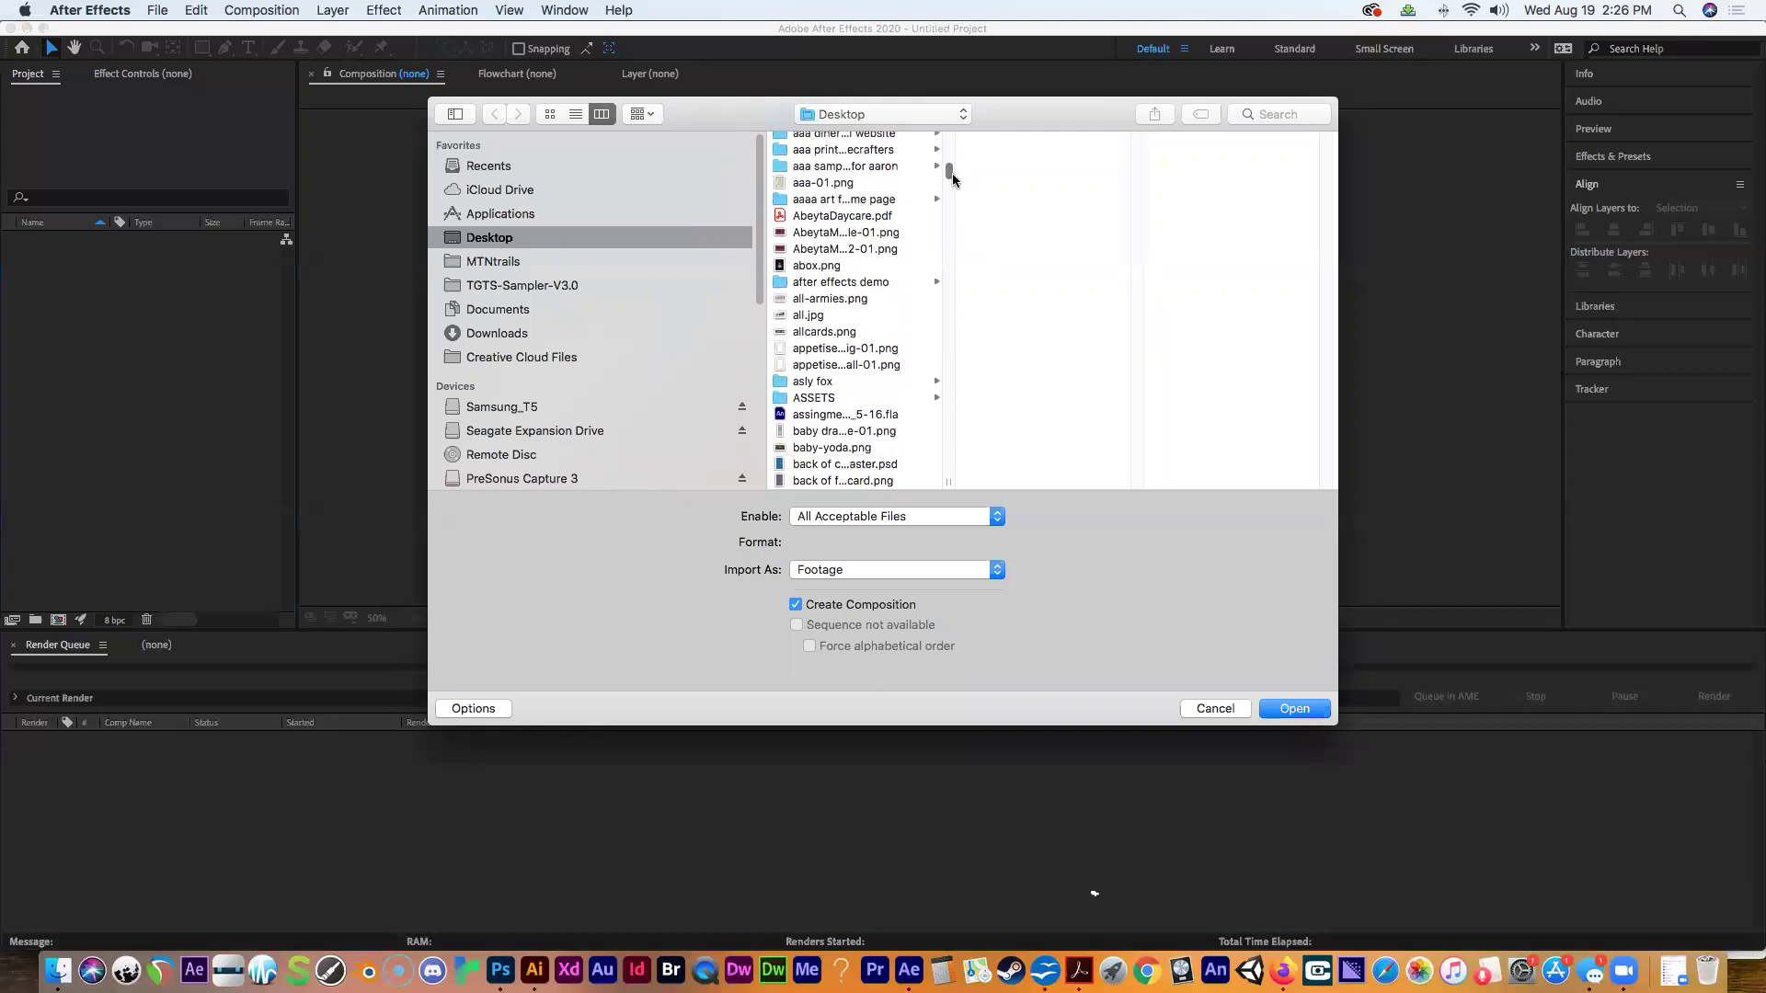
click(922, 279)
click(1012, 143)
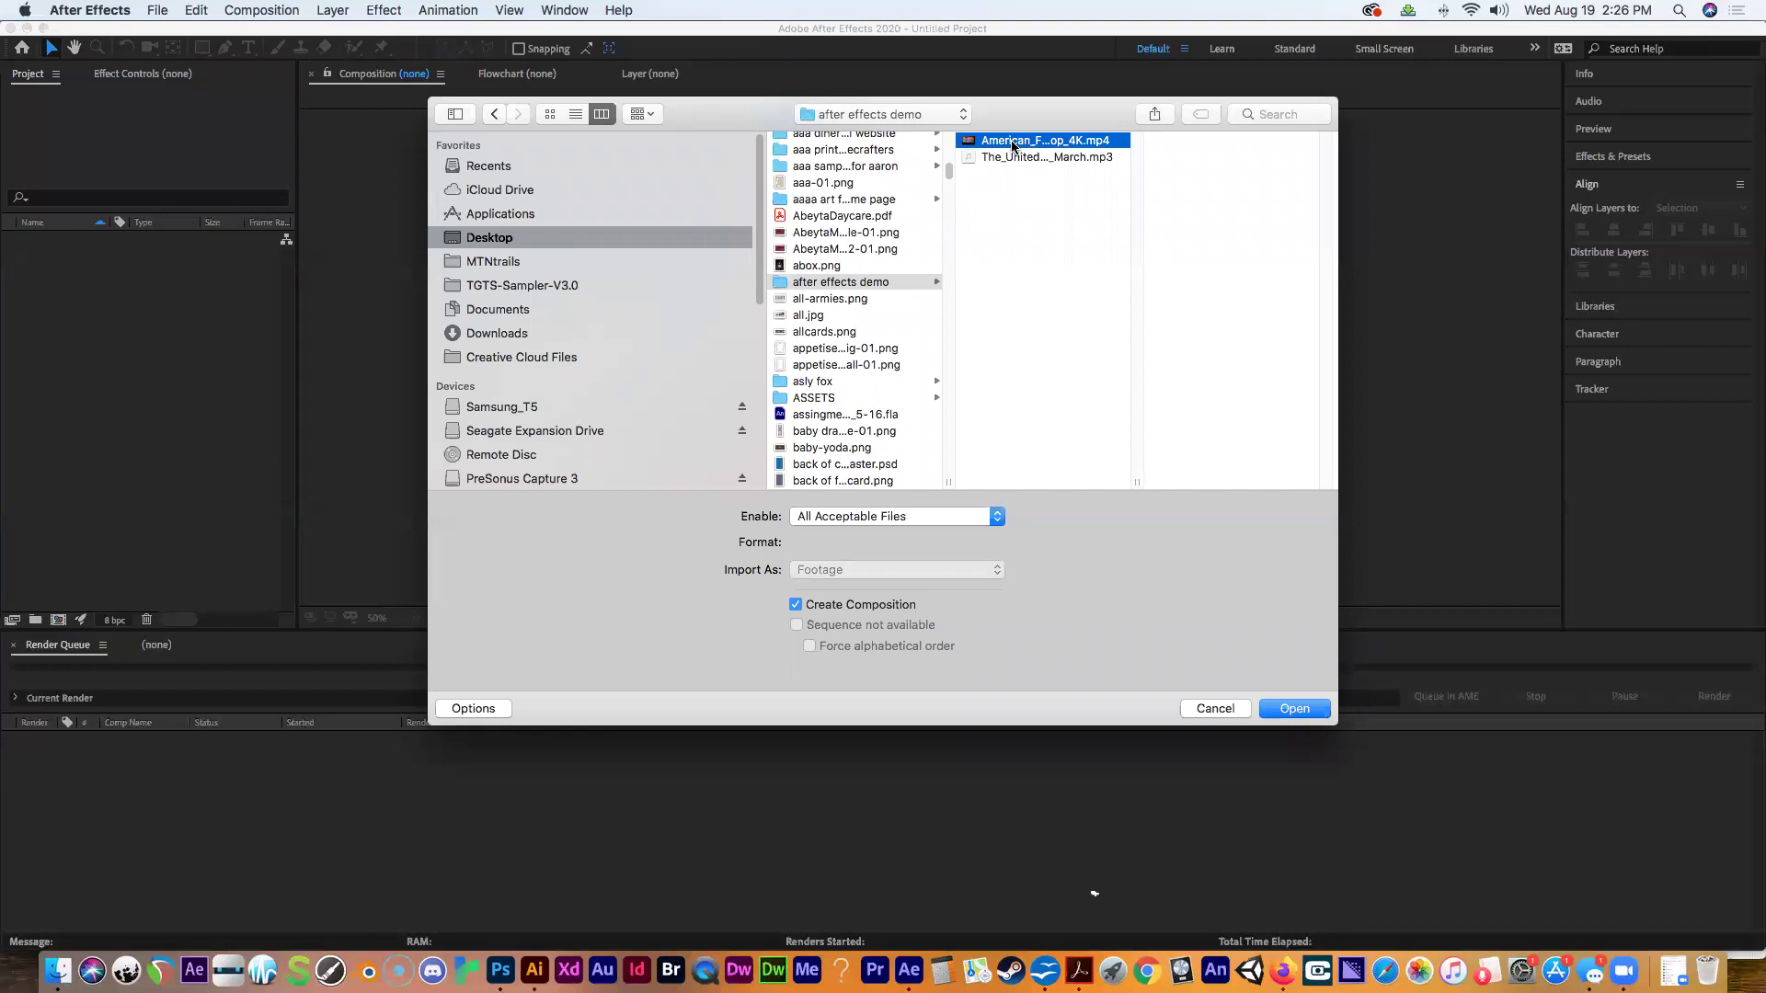
shift+click(1011, 158)
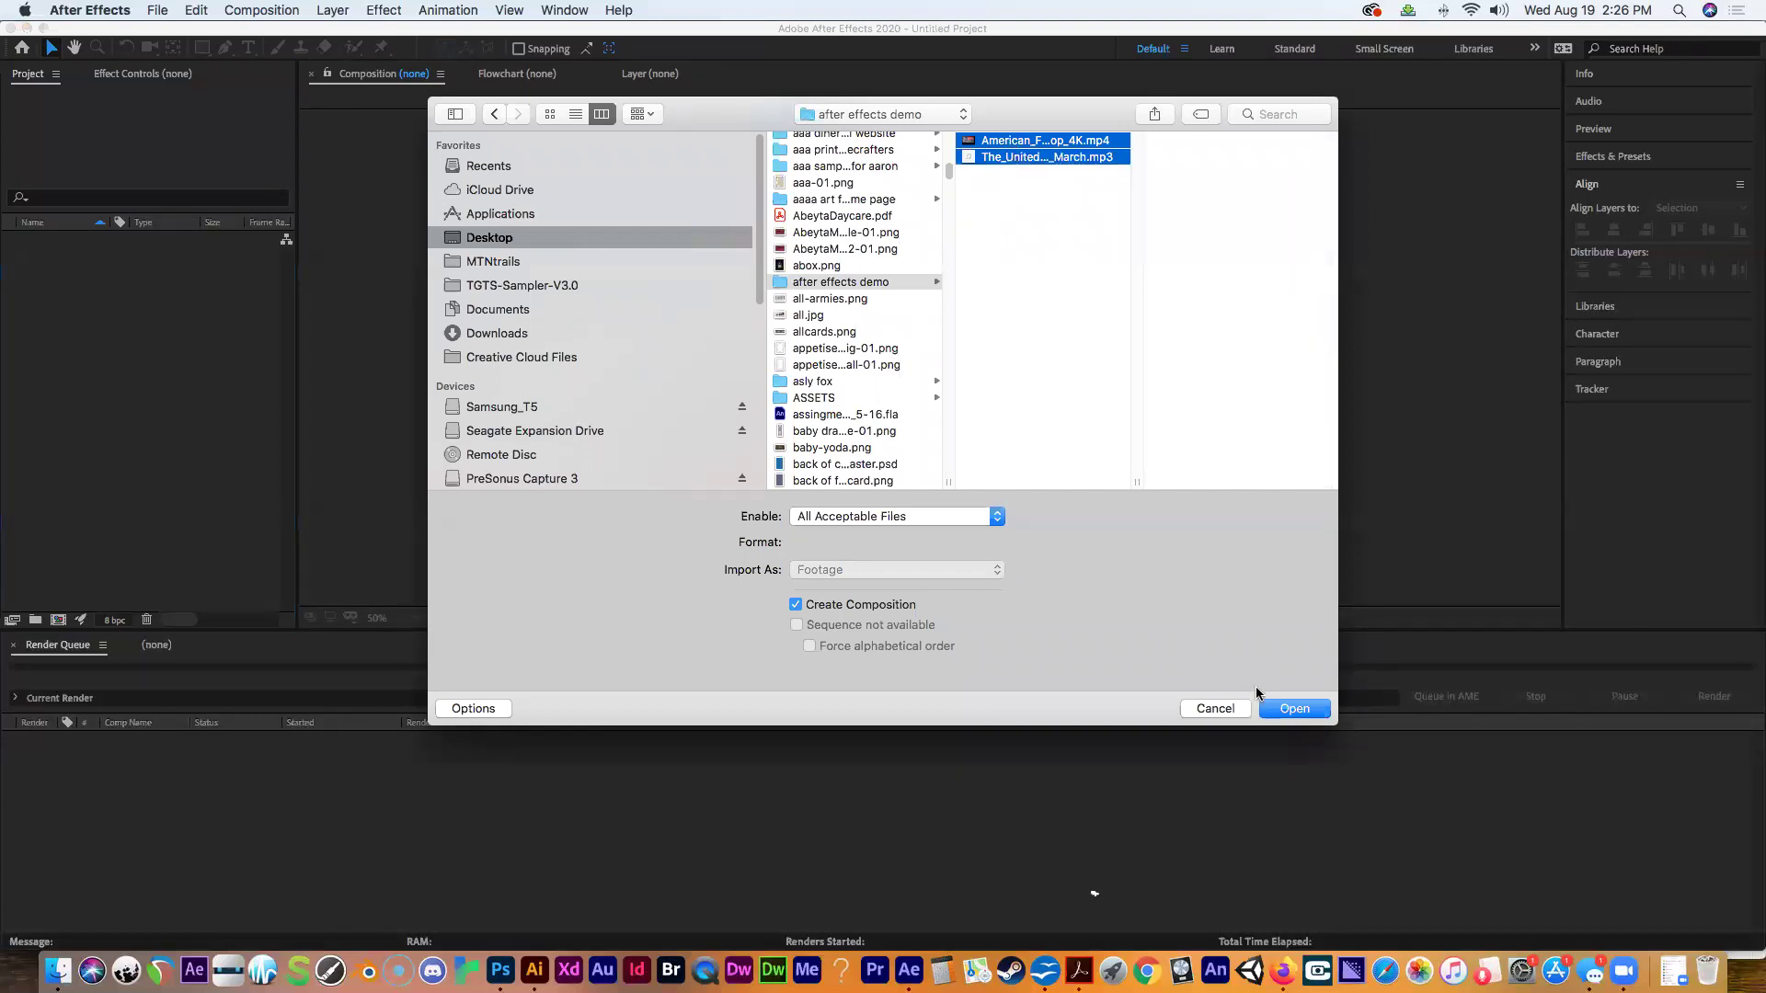
click(1282, 714)
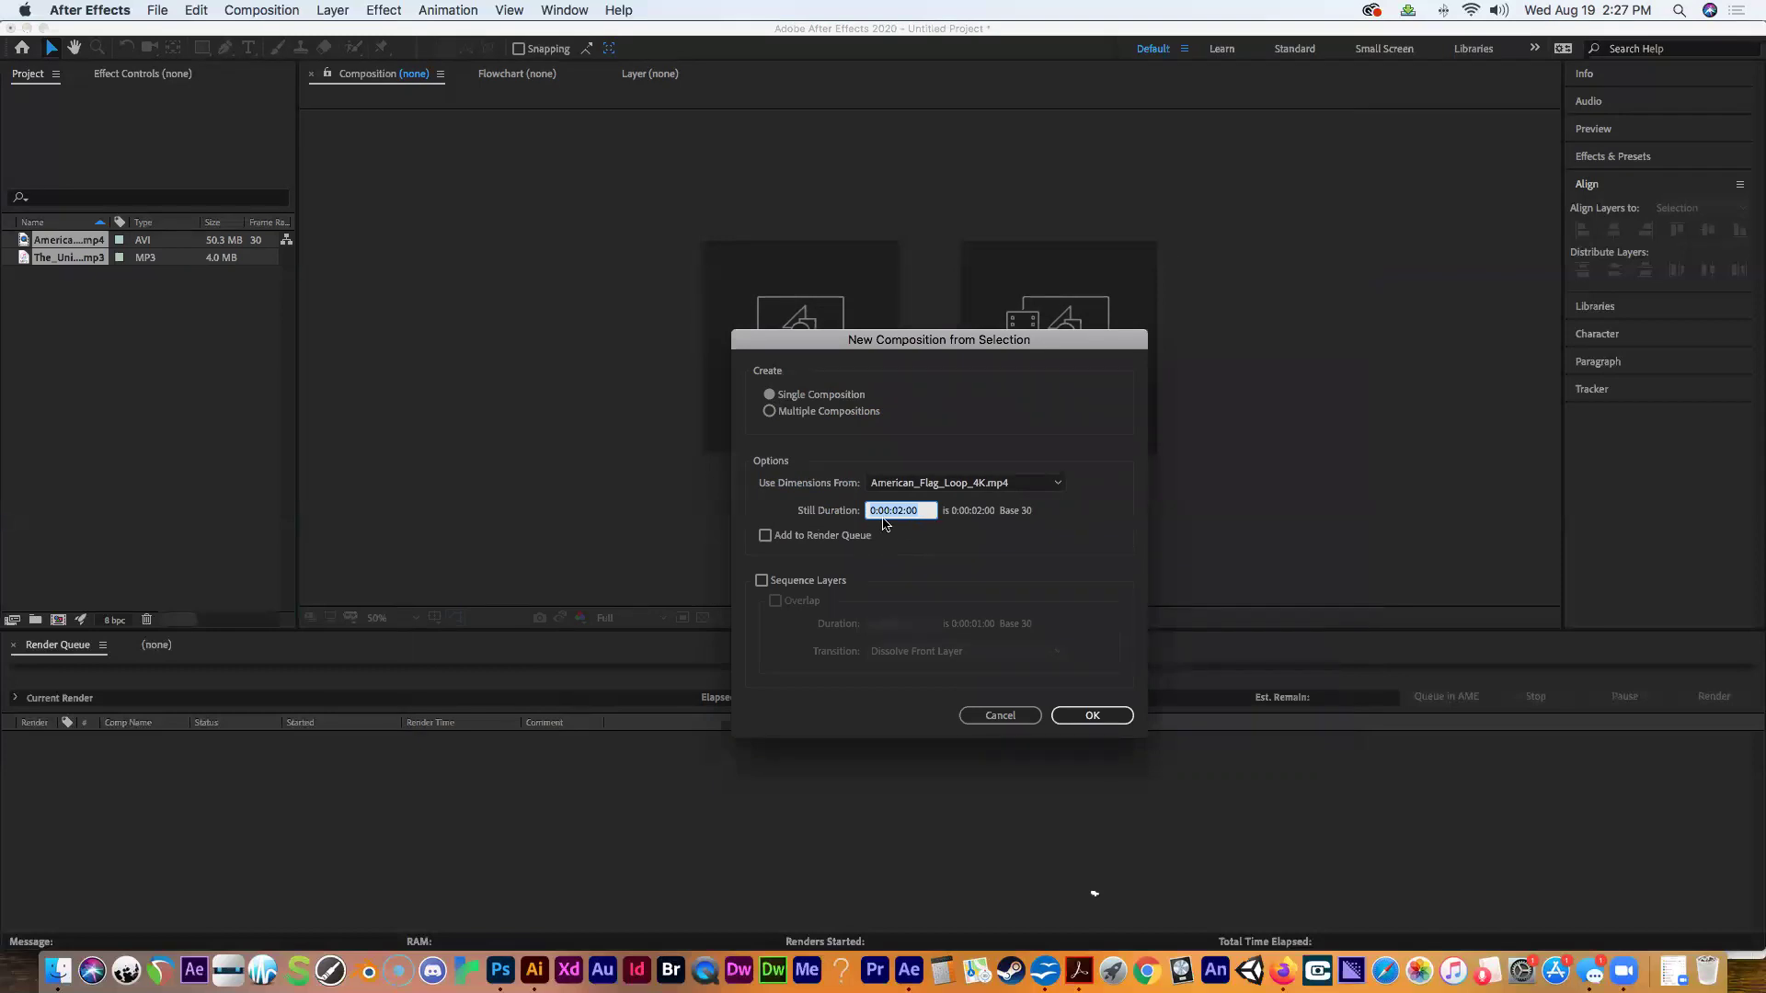
click(1088, 721)
Confirm the American_Flag_Loop_4K composition from both files and select the flag footage.
click(1088, 717)
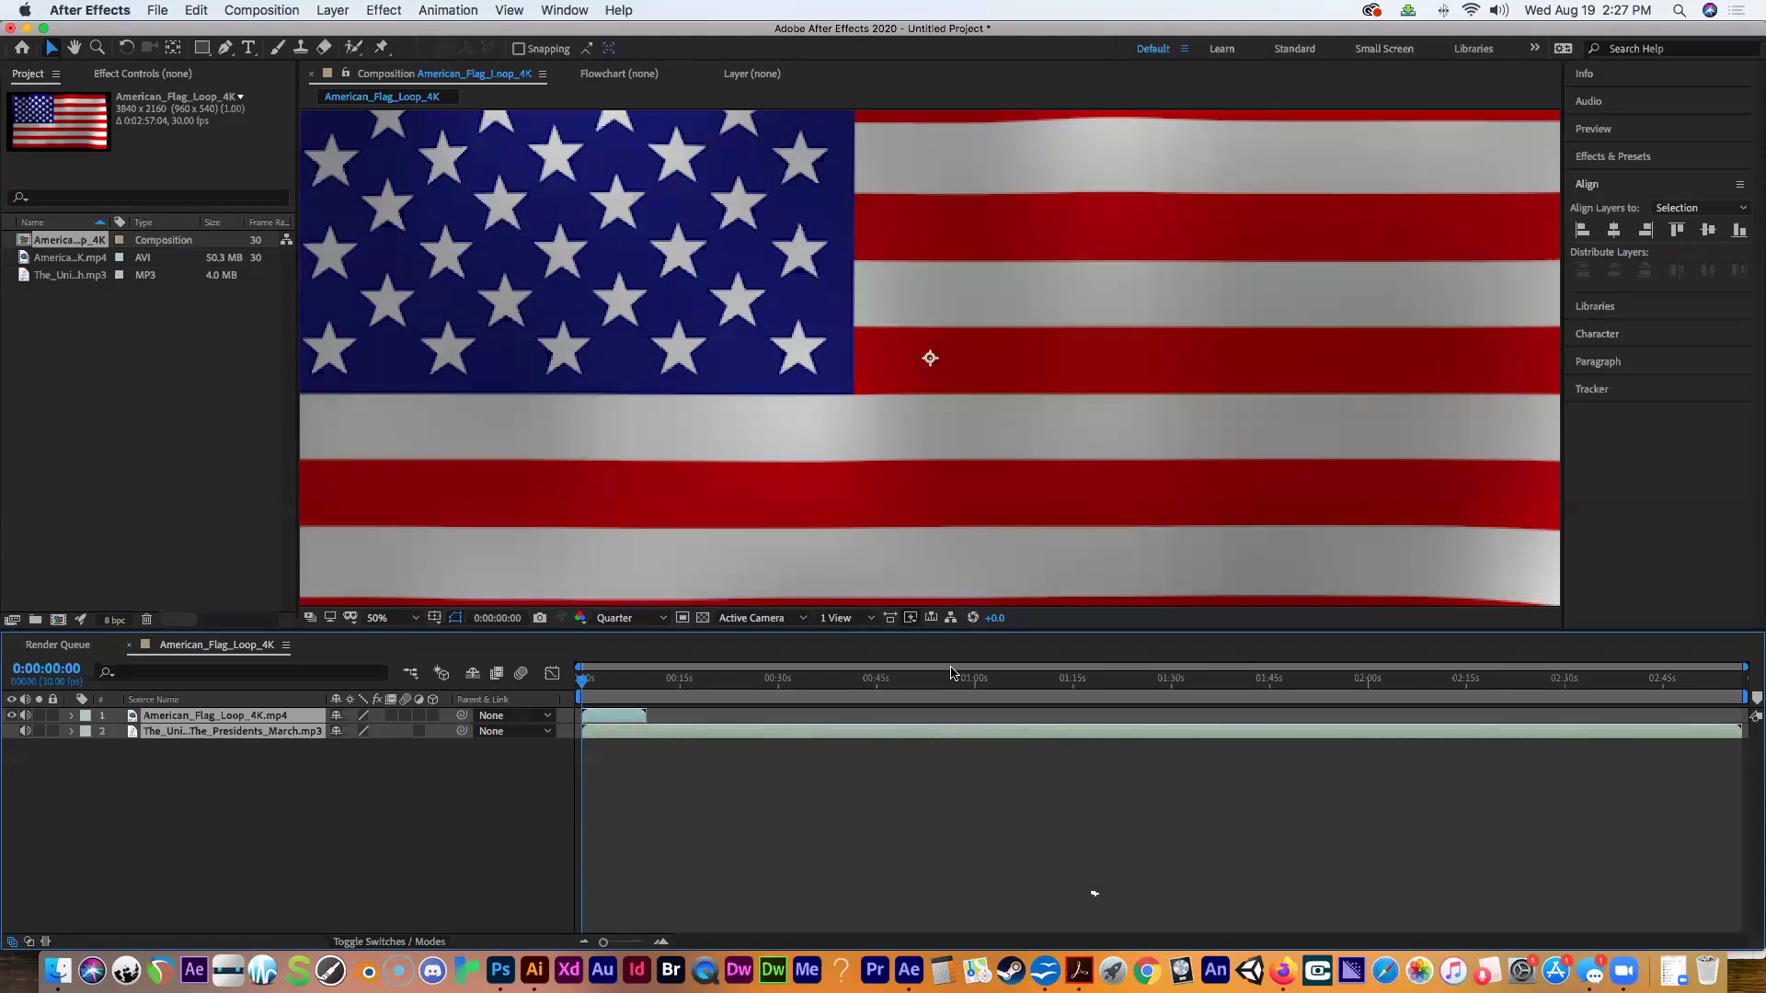
click(101, 258)
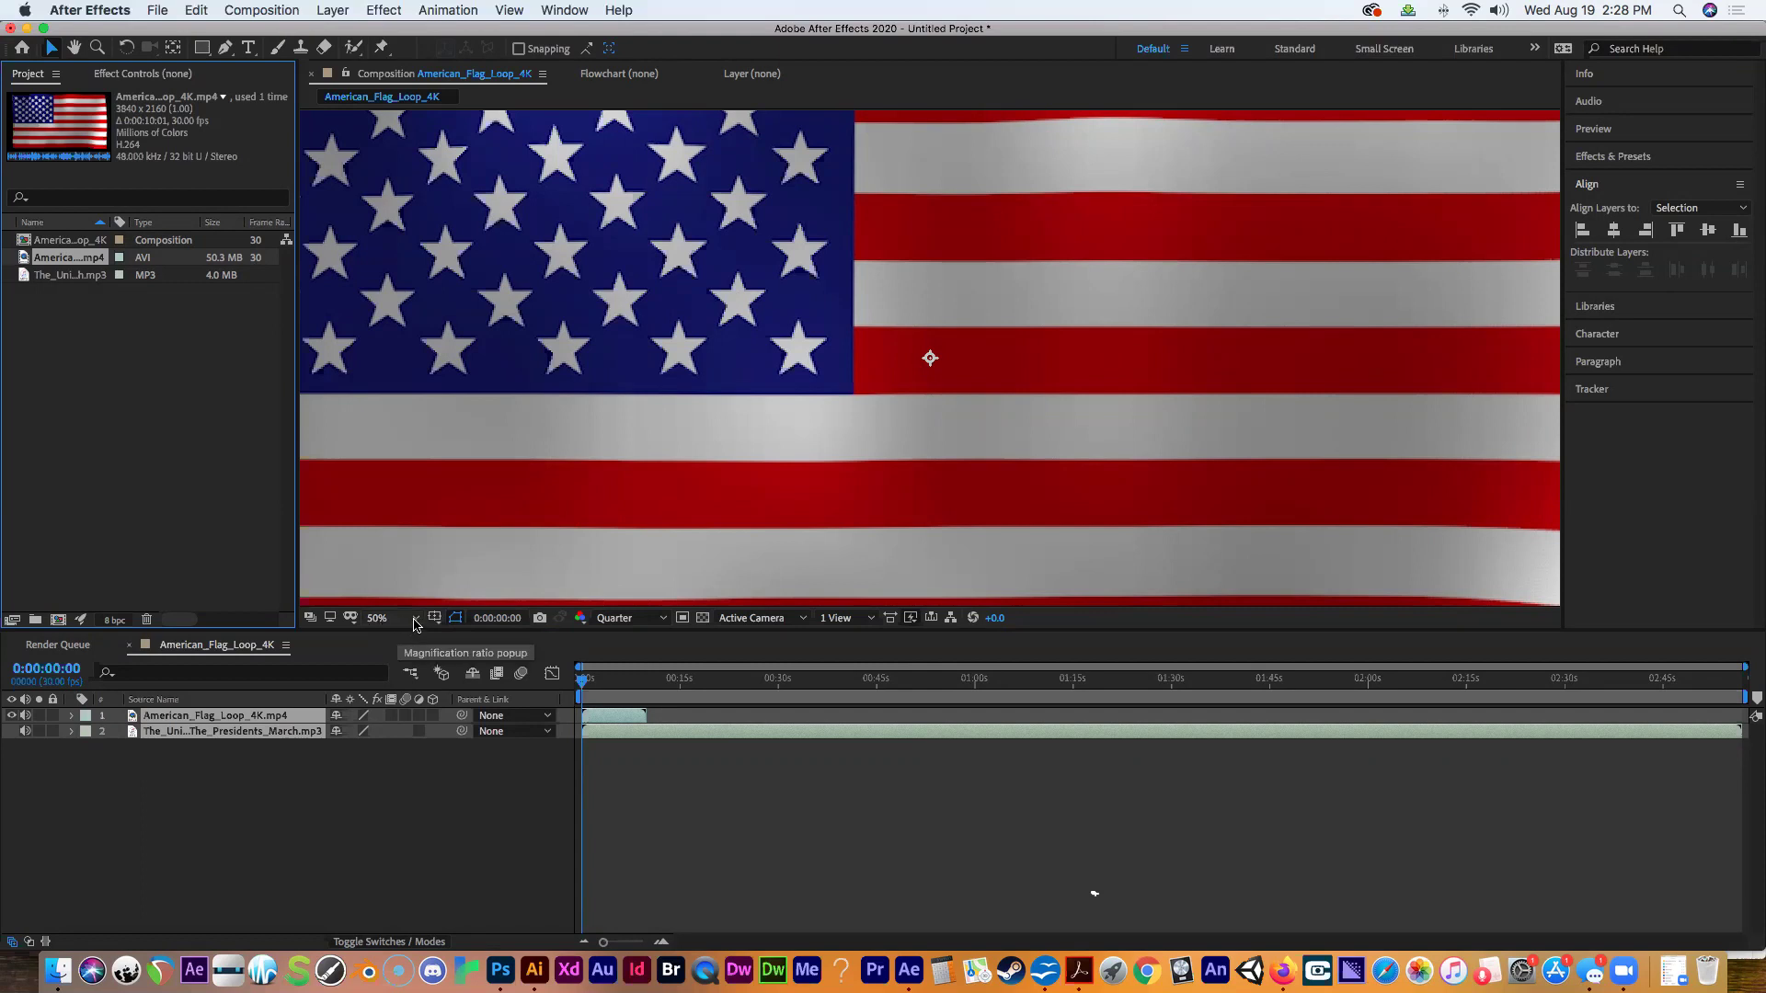
Set the viewer magnification to Fit and select the music and flag layers in turn.
click(415, 624)
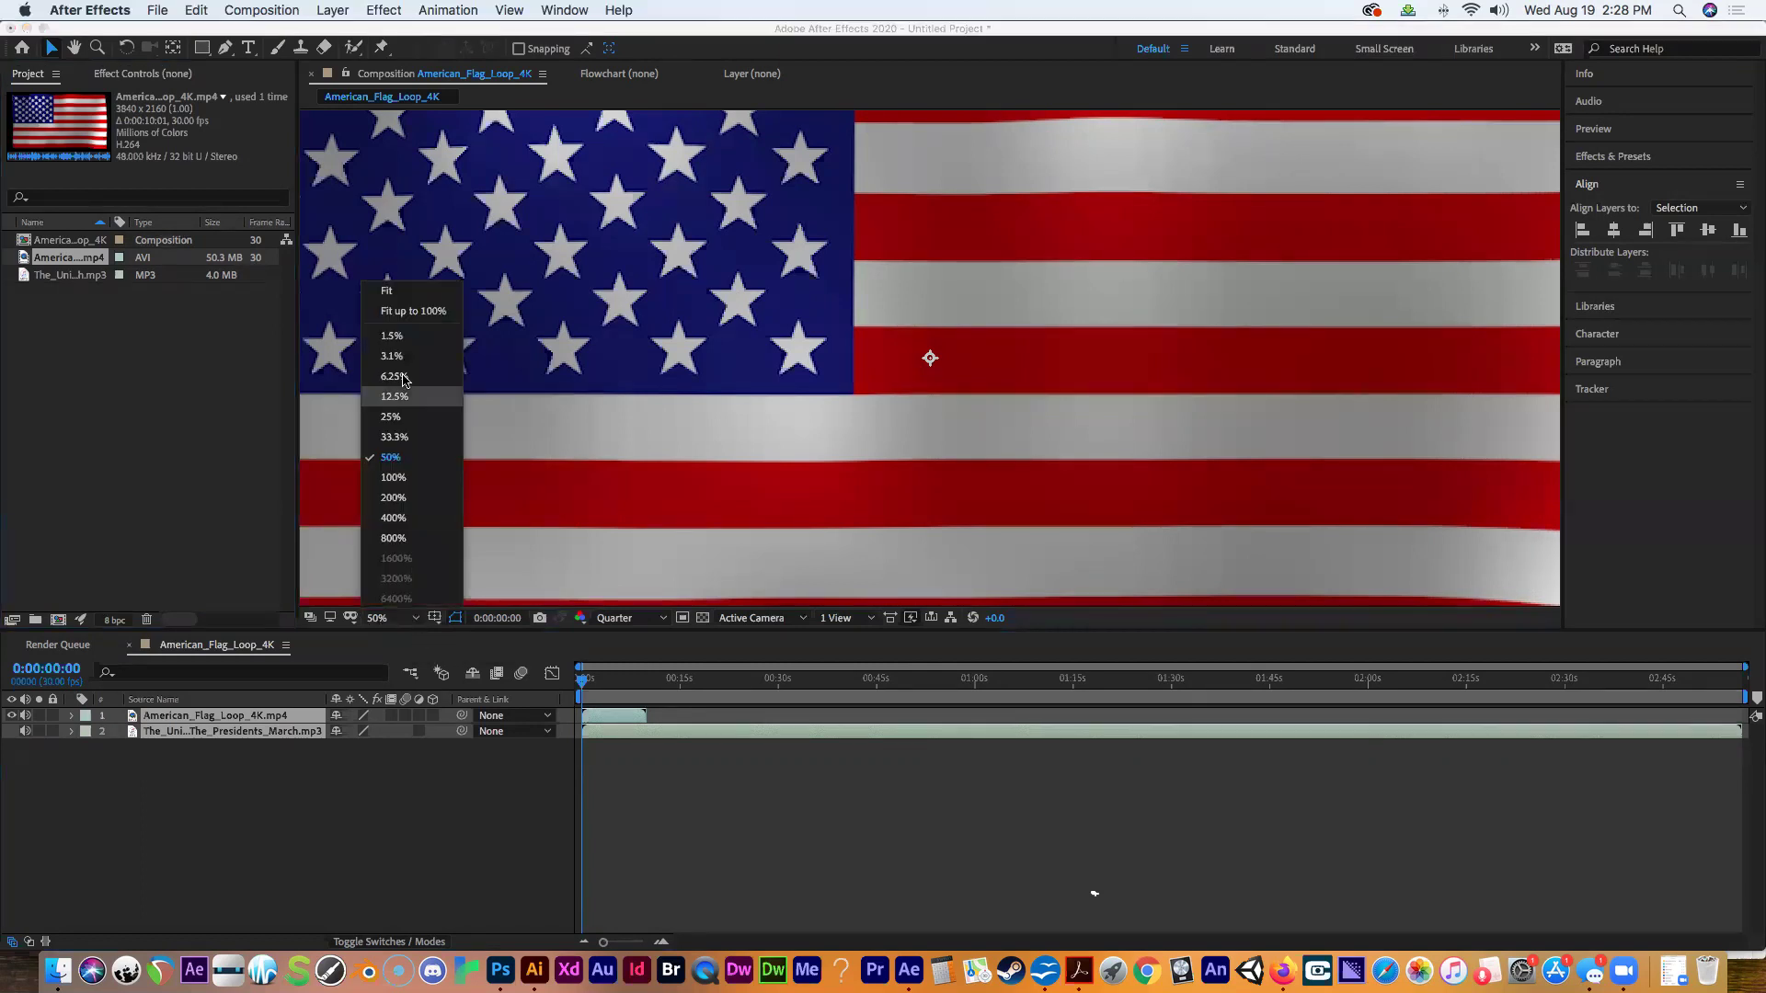
click(407, 293)
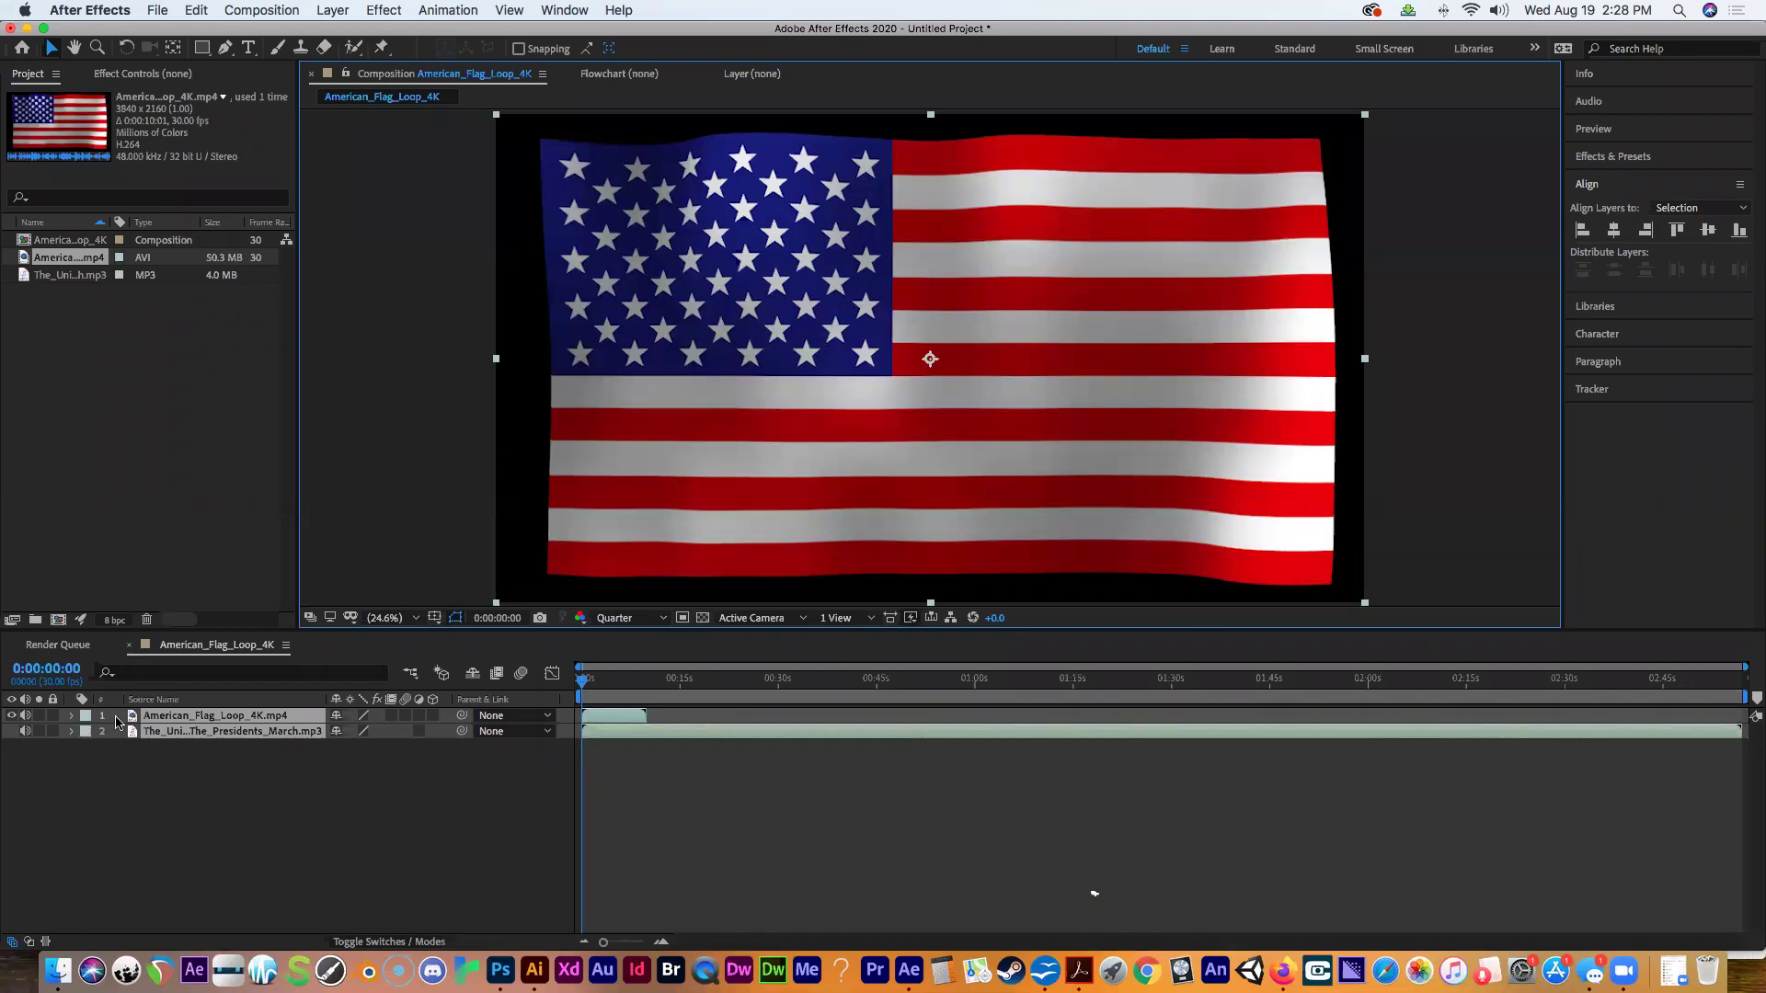
click(162, 735)
click(163, 744)
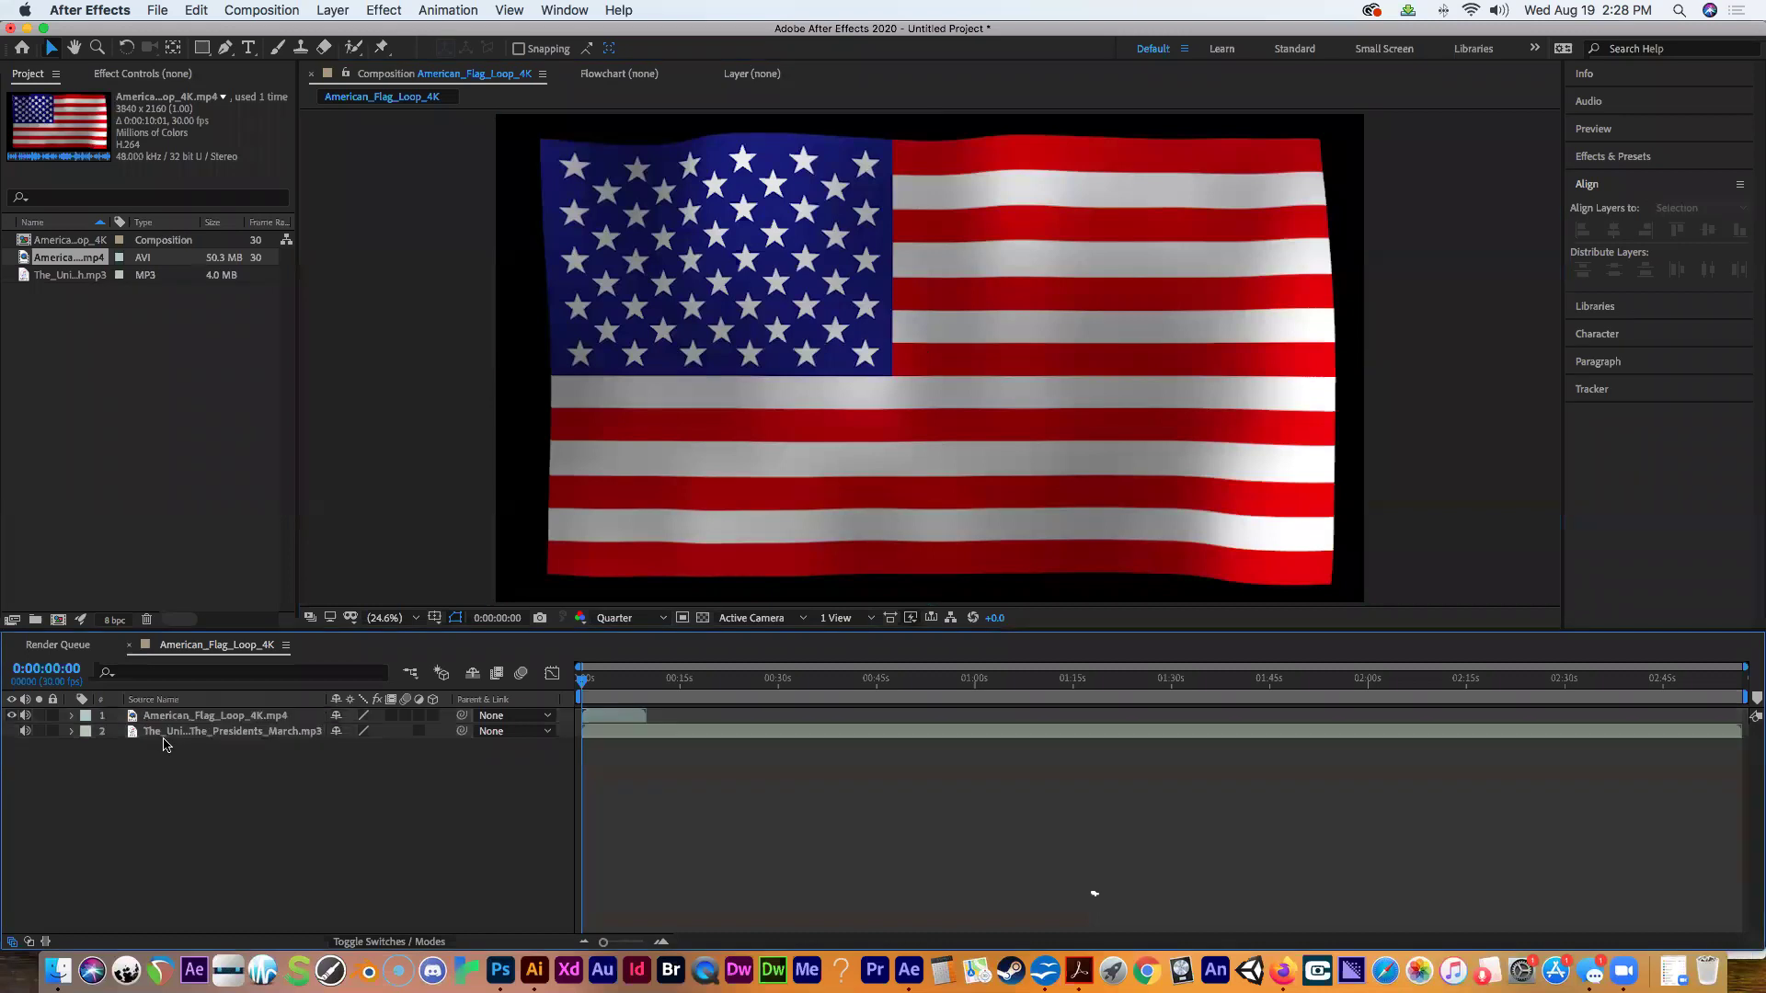
click(167, 733)
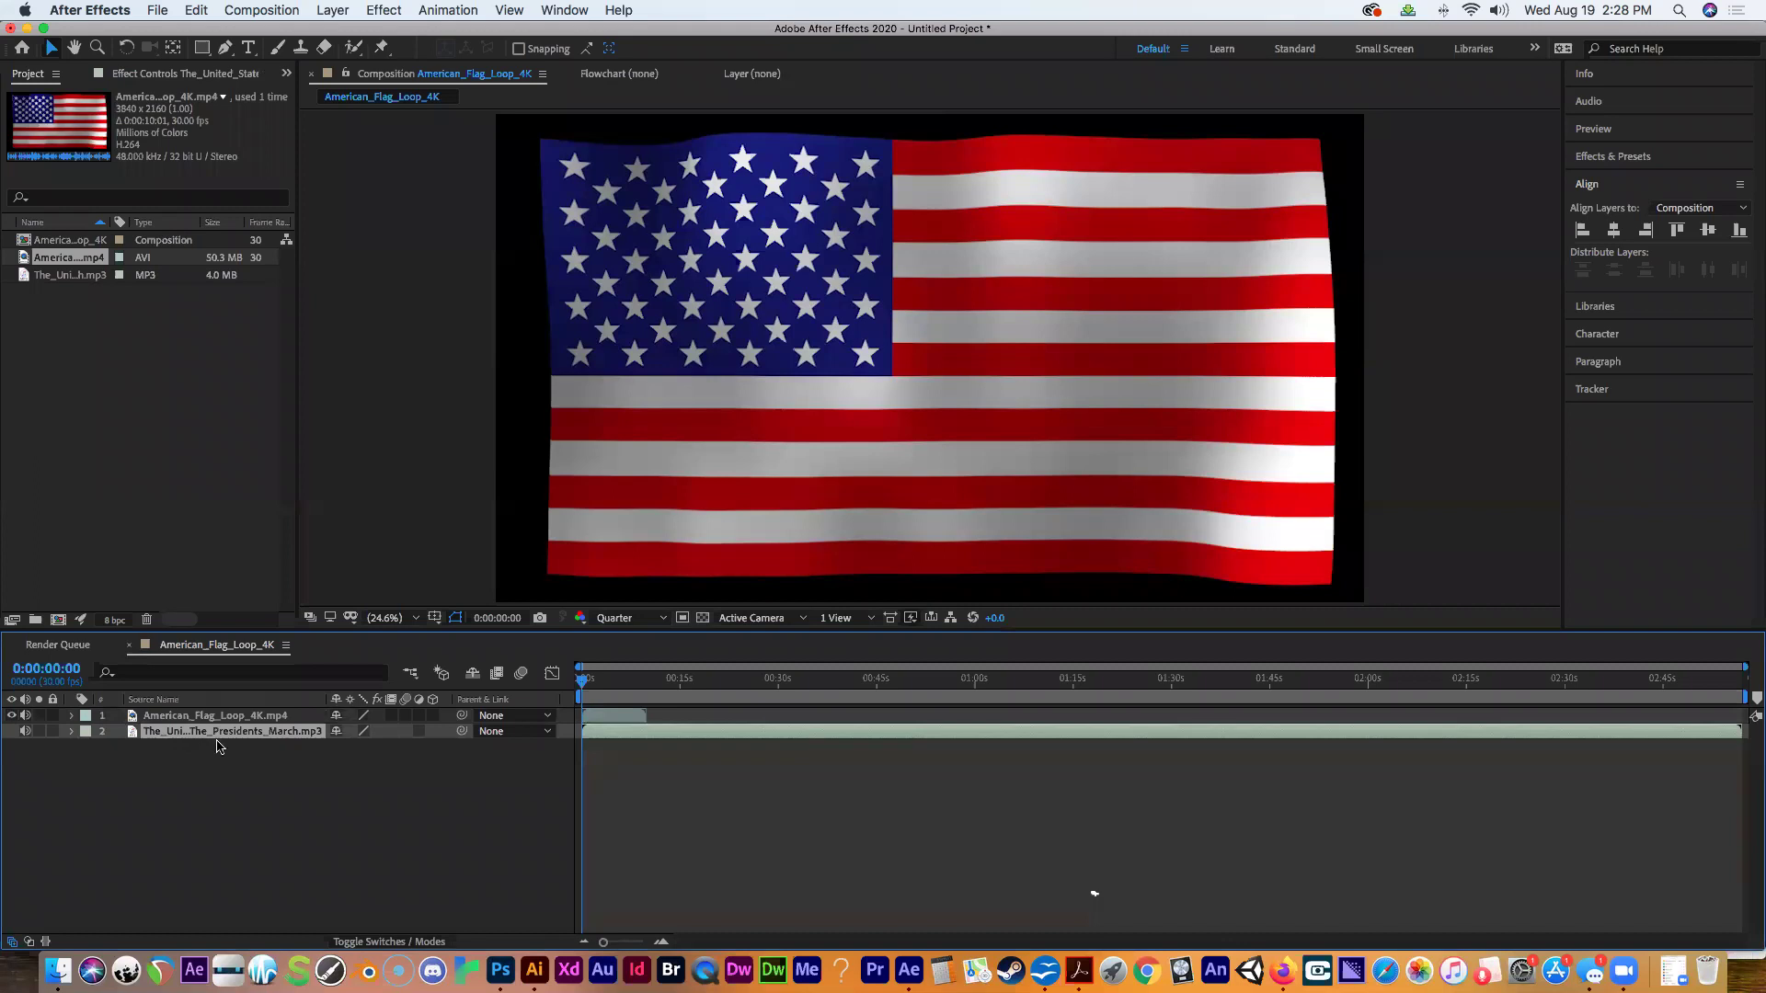
click(237, 719)
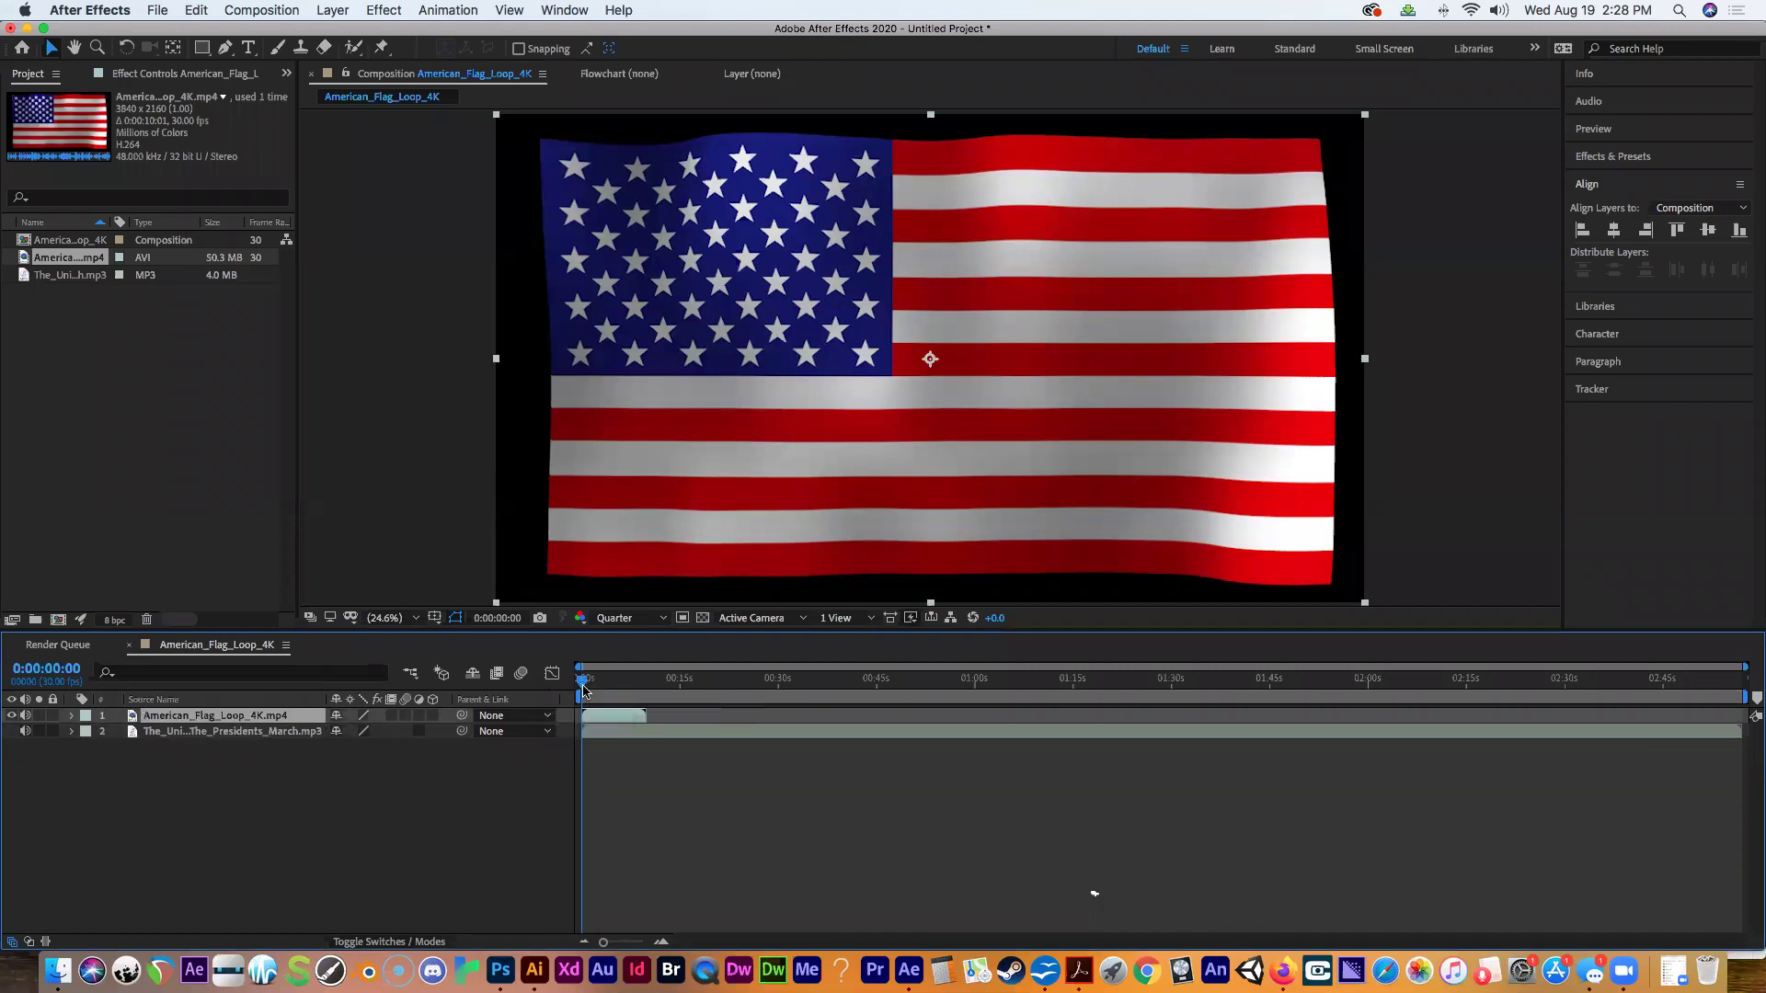
Scrub to 0:00:05:23 and 0:00:02:28 to check the flag, then return to 0:00:00:00.
mouse_move(585, 686)
mouse_down()
mouse_move(649, 697)
mouse_move(576, 694)
mouse_move(616, 695)
mouse_move(599, 694)
mouse_up()
mouse_move(570, 691)
mouse_down()
mouse_move(1541, 678)
mouse_move(581, 680)
mouse_up()
click(607, 736)
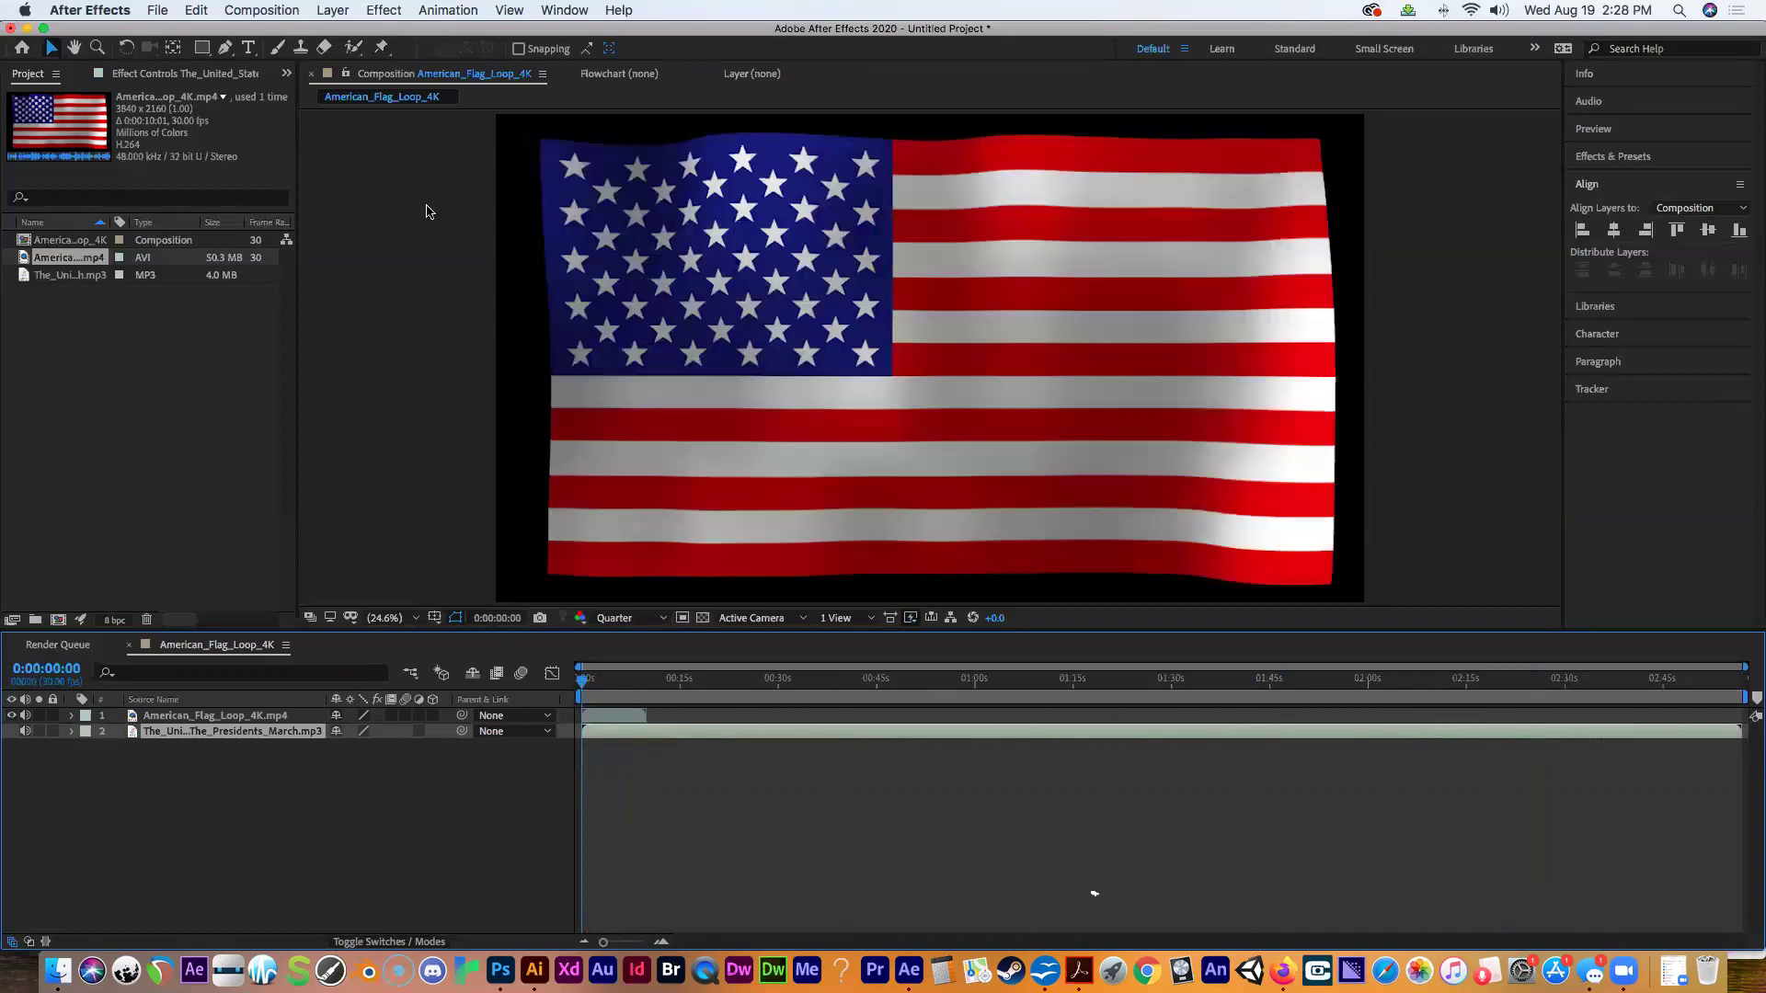
click(273, 11)
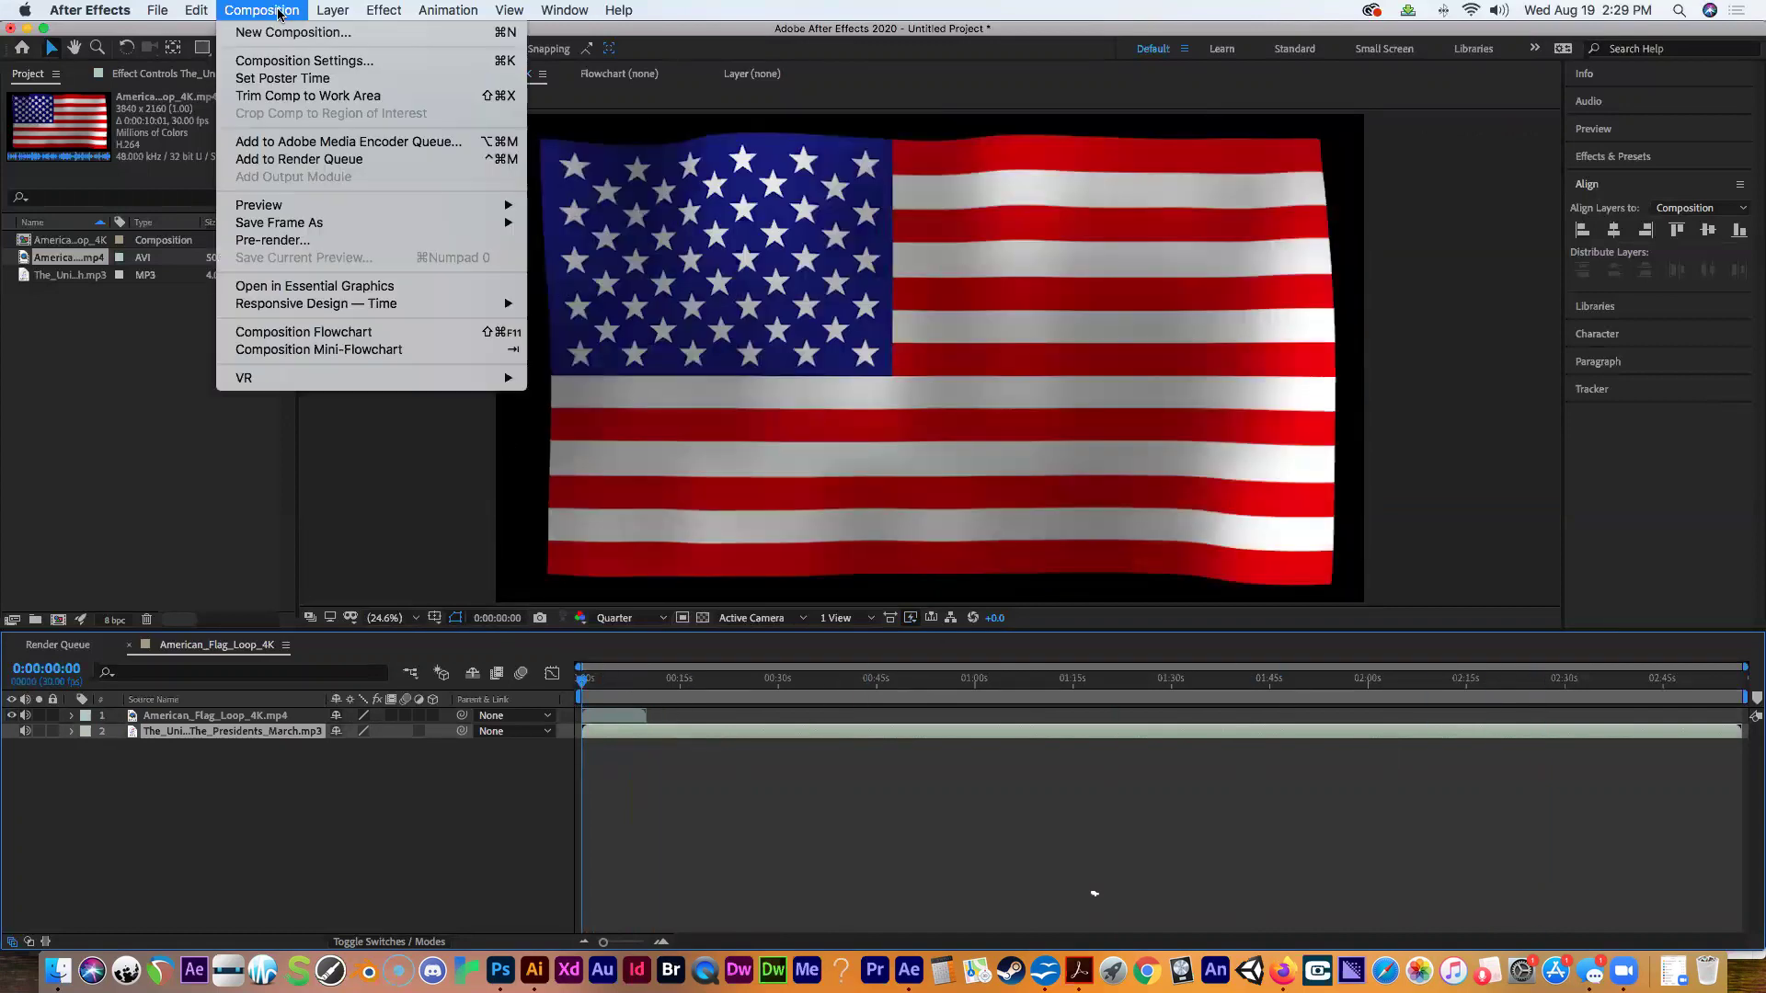
click(294, 62)
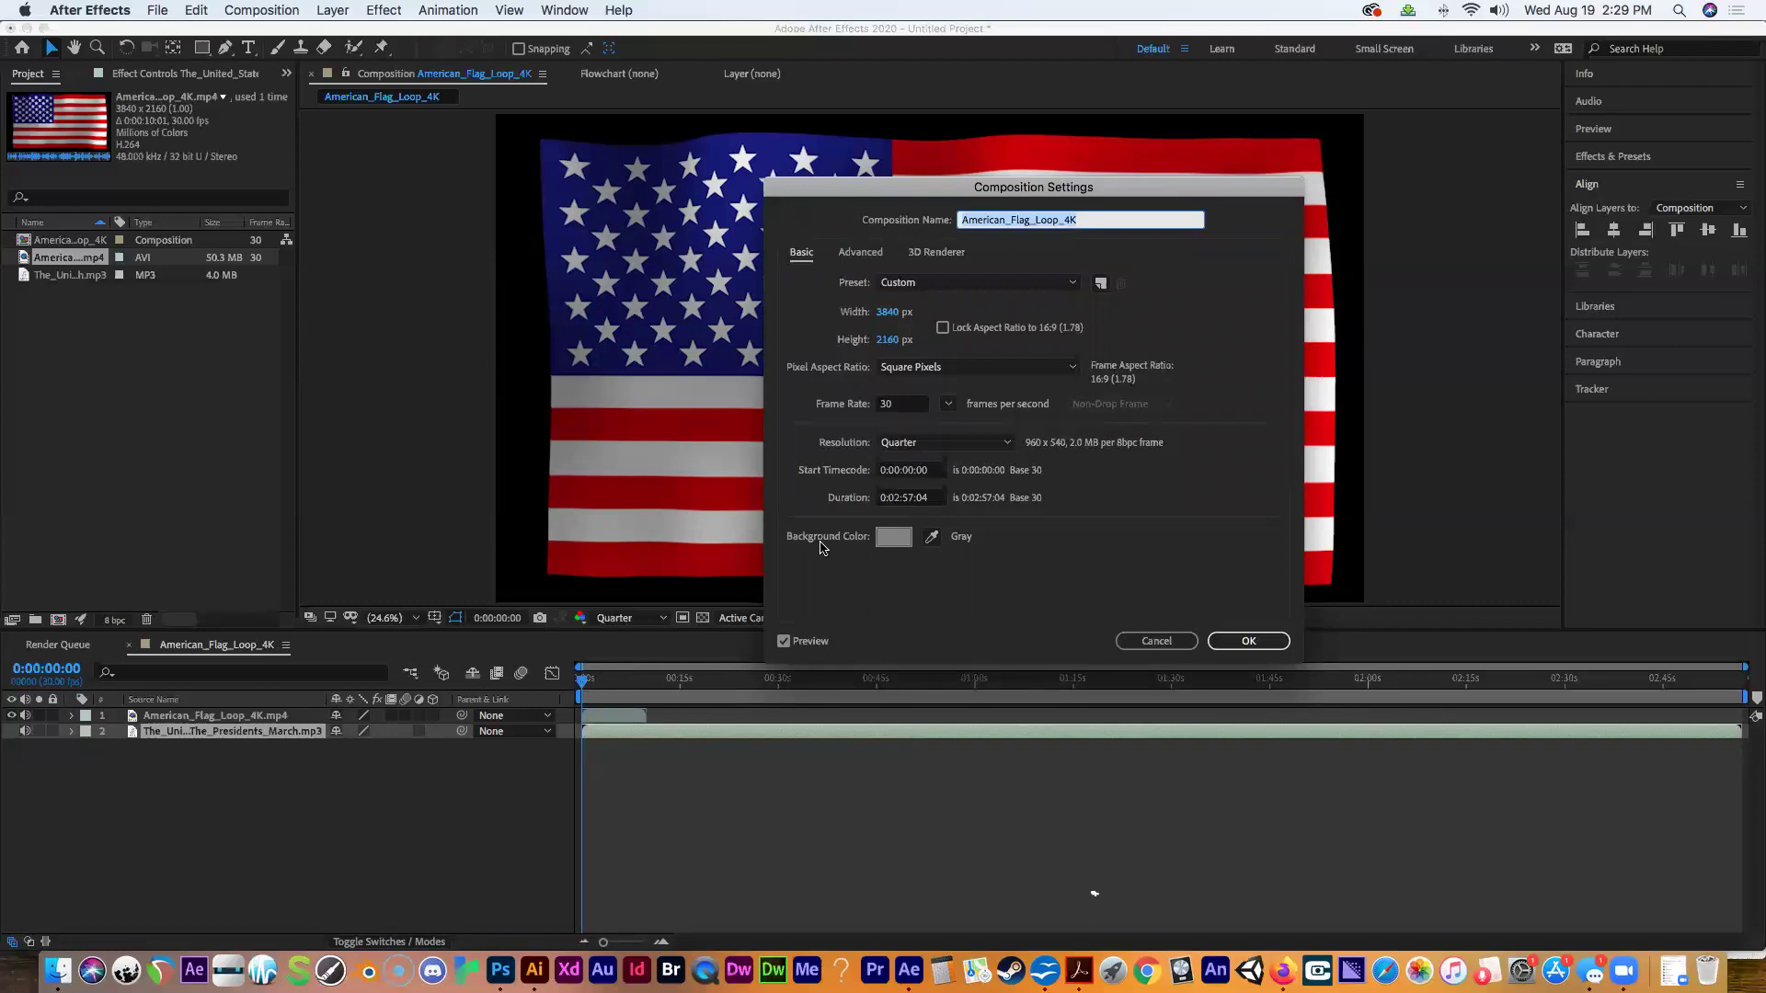
click(1143, 642)
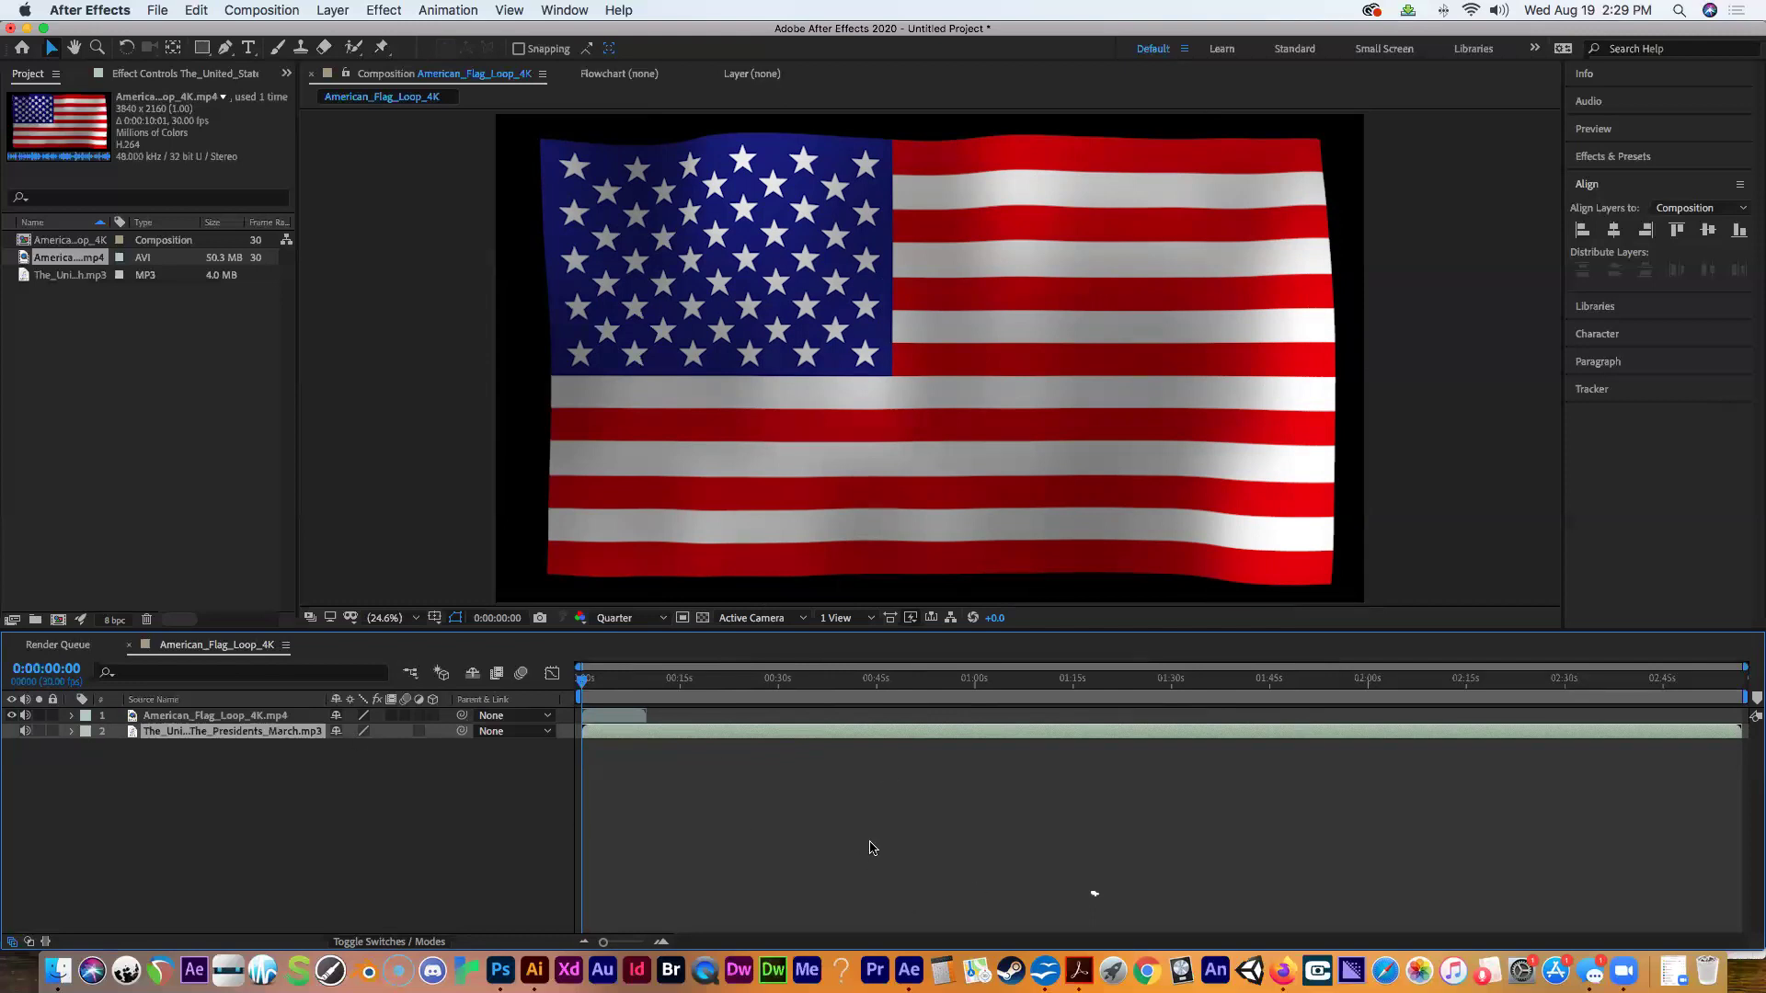
Preview the composition from 0:00:09:08, stop playback, and scrub back to frame zero.
drag(585, 686, 504, 685)
click(1610, 131)
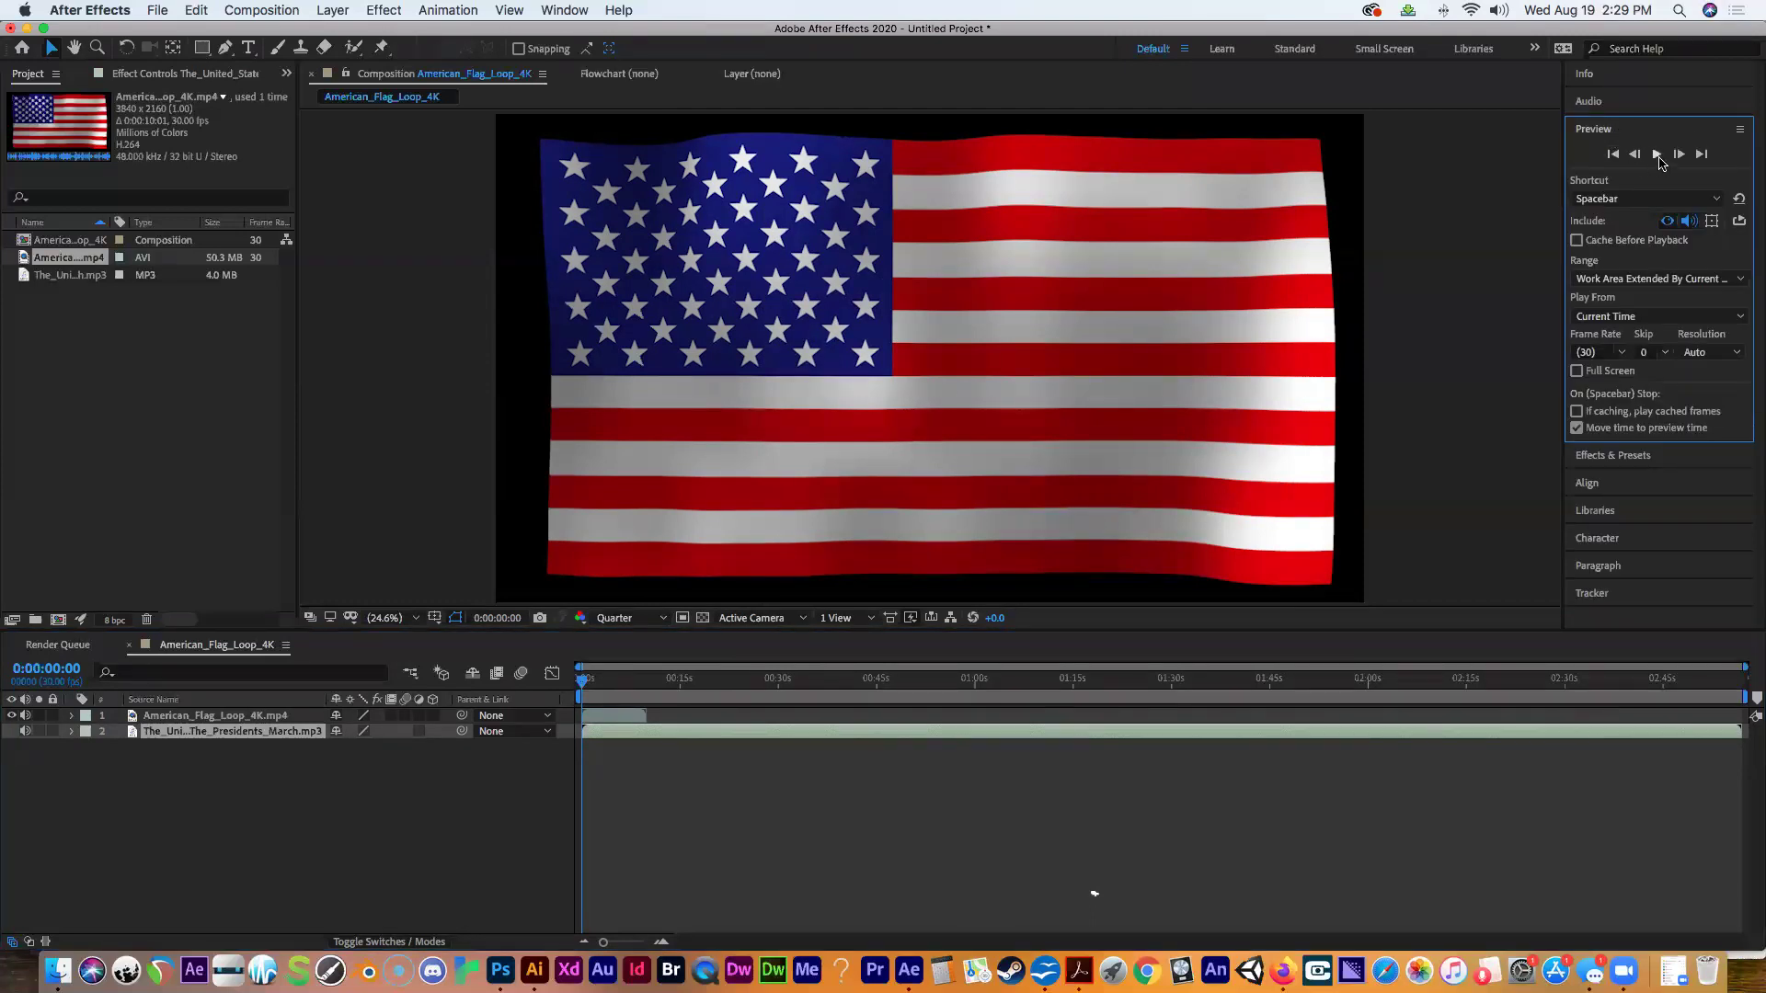
click(1657, 156)
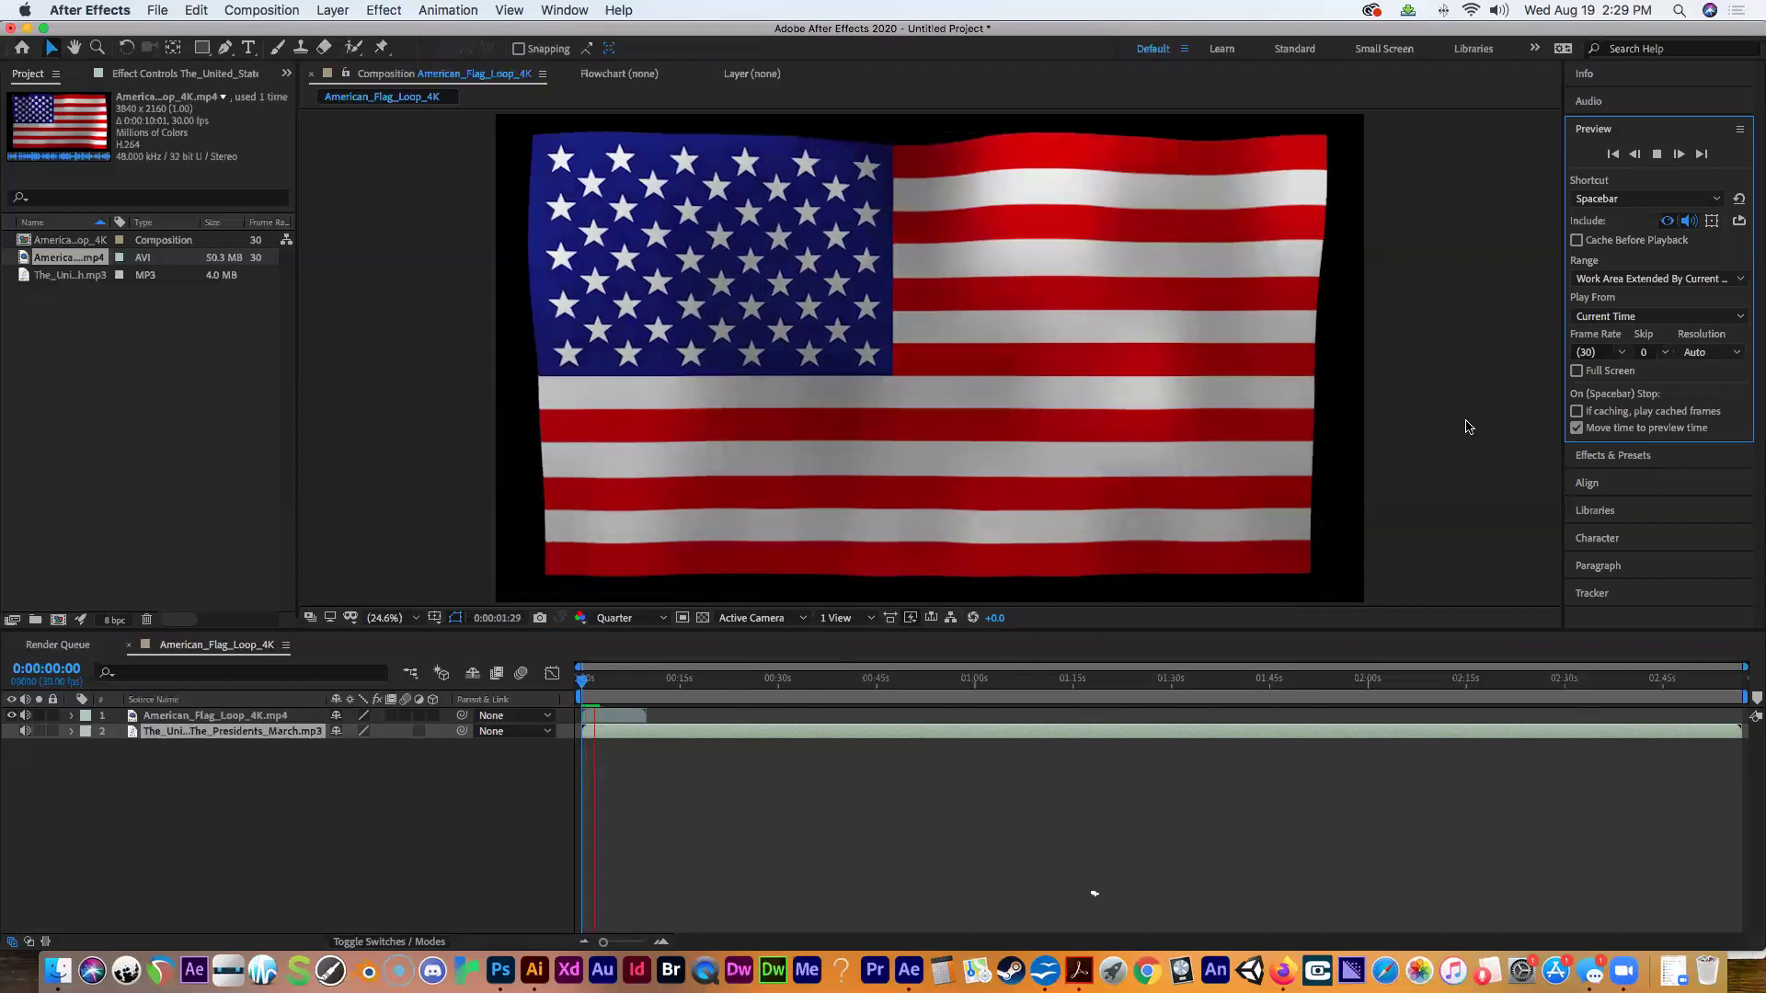
click(1656, 155)
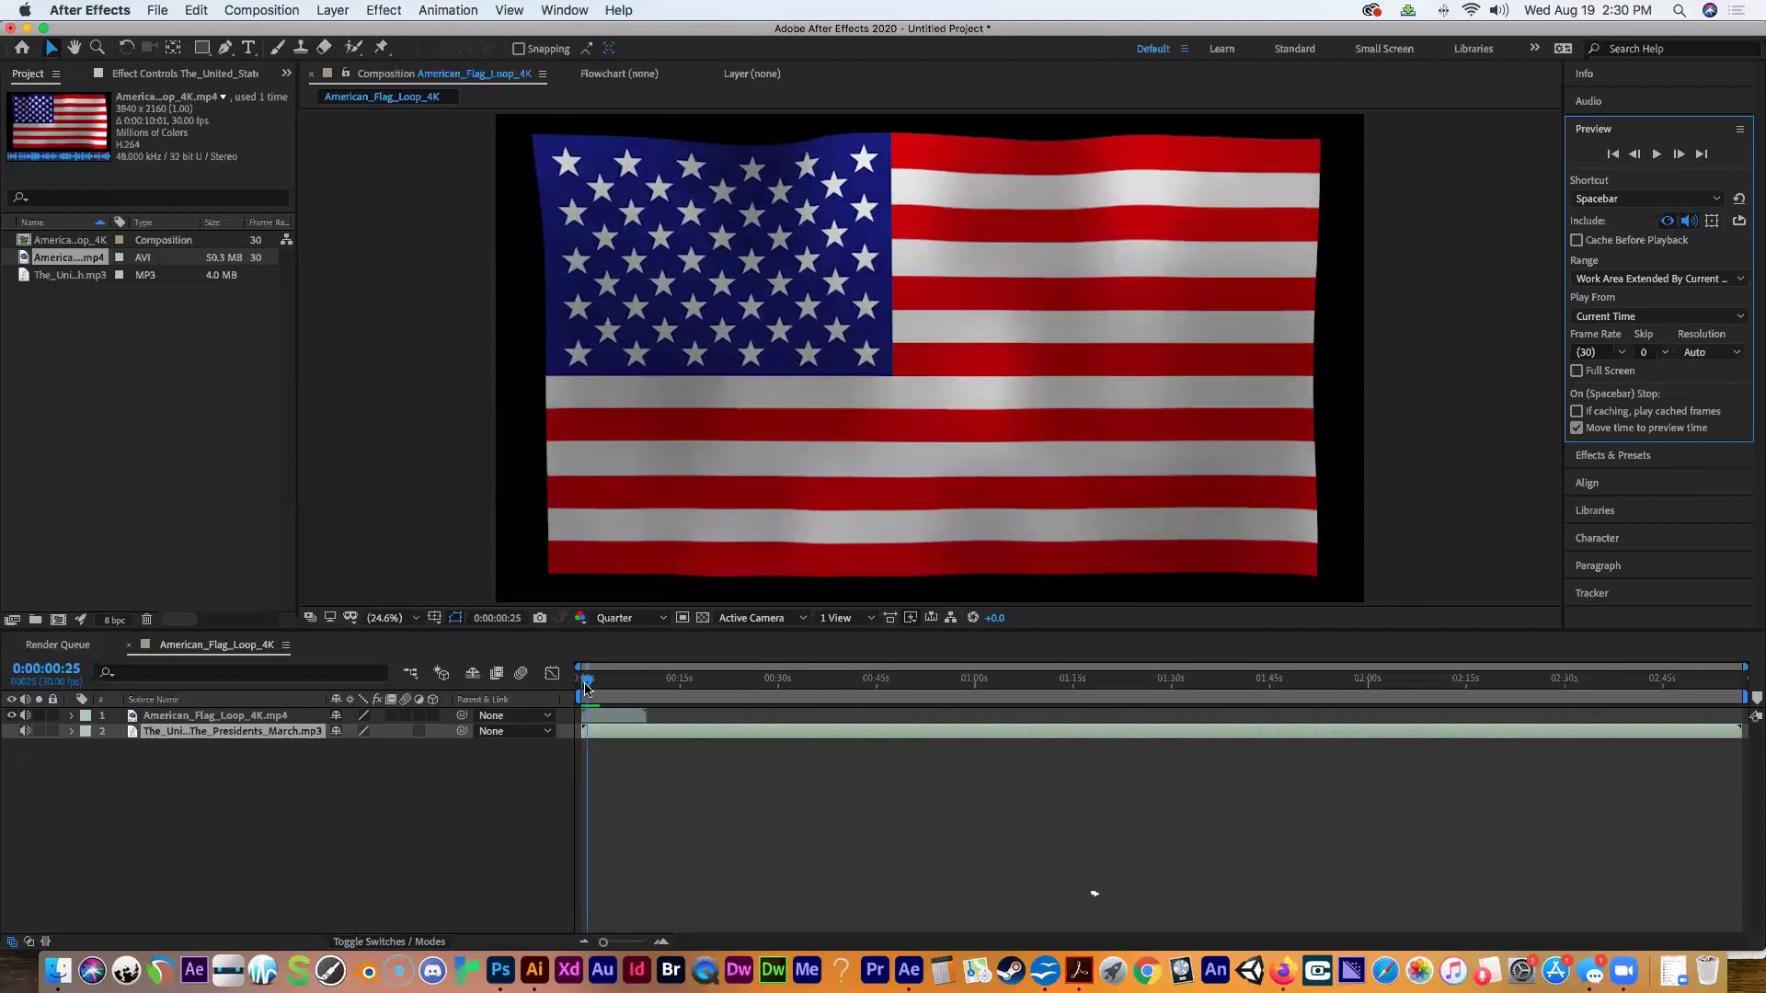
drag(586, 683, 580, 733)
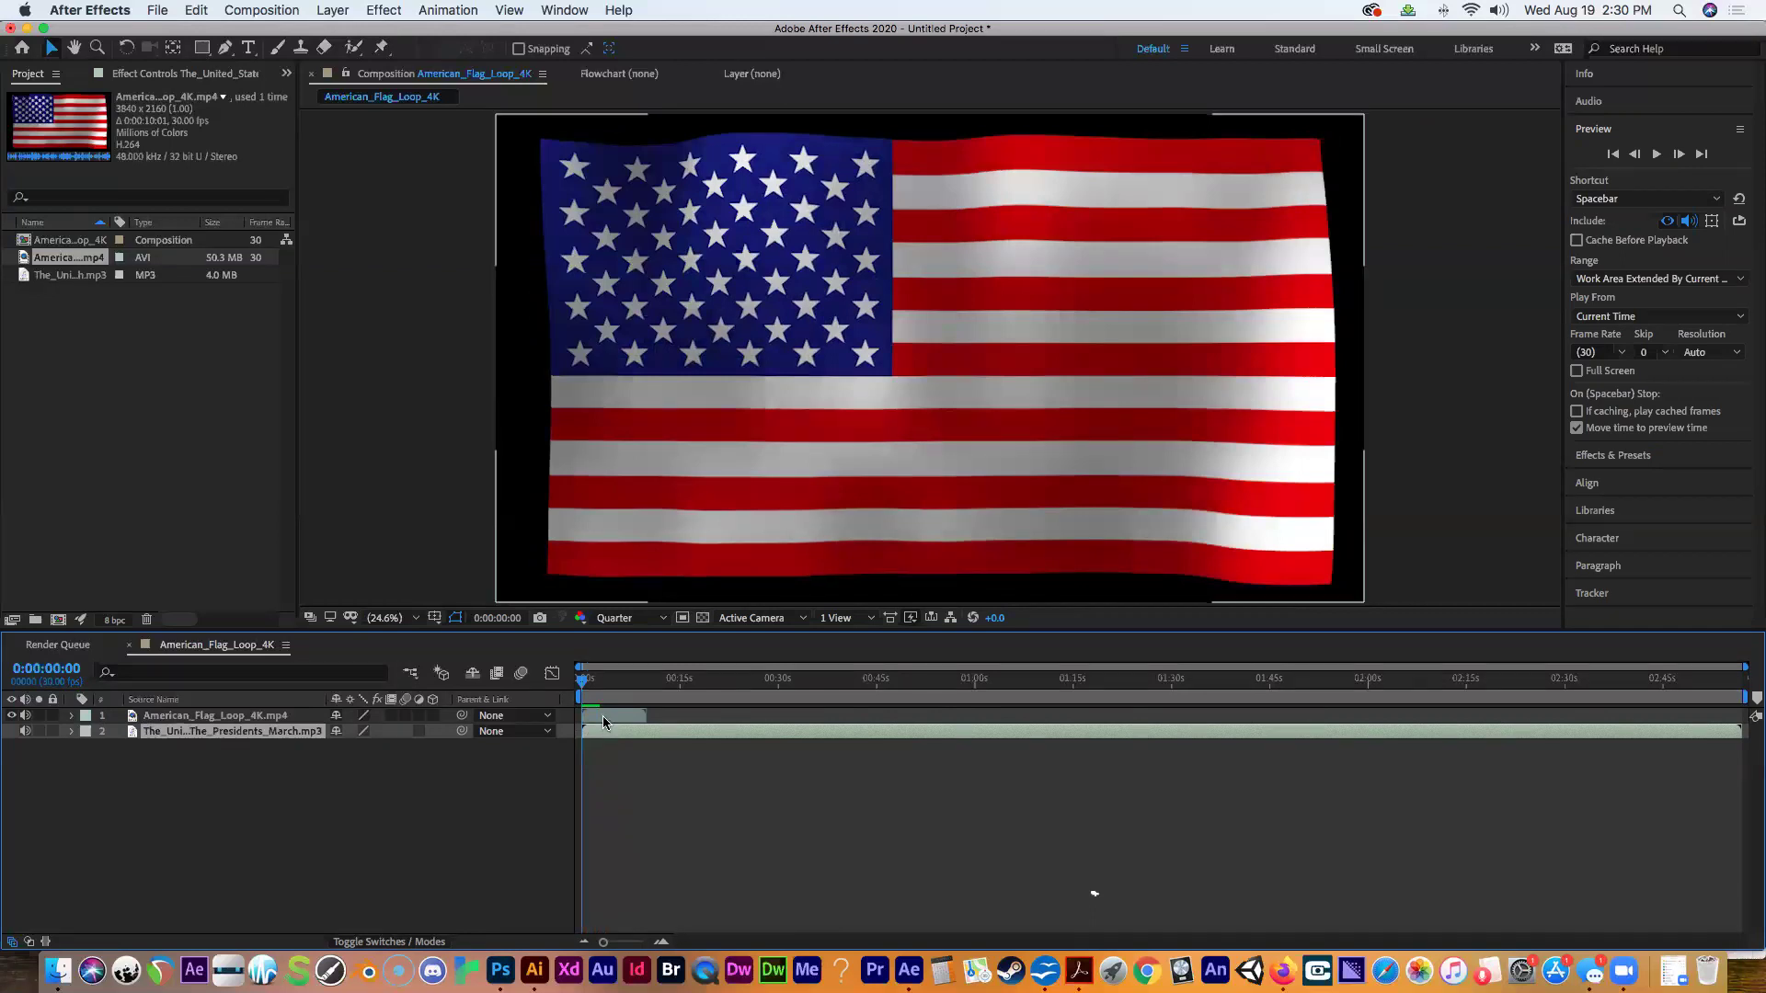
Select the American_Flag_Loop_4K.mp4 layer in the timeline.
click(602, 716)
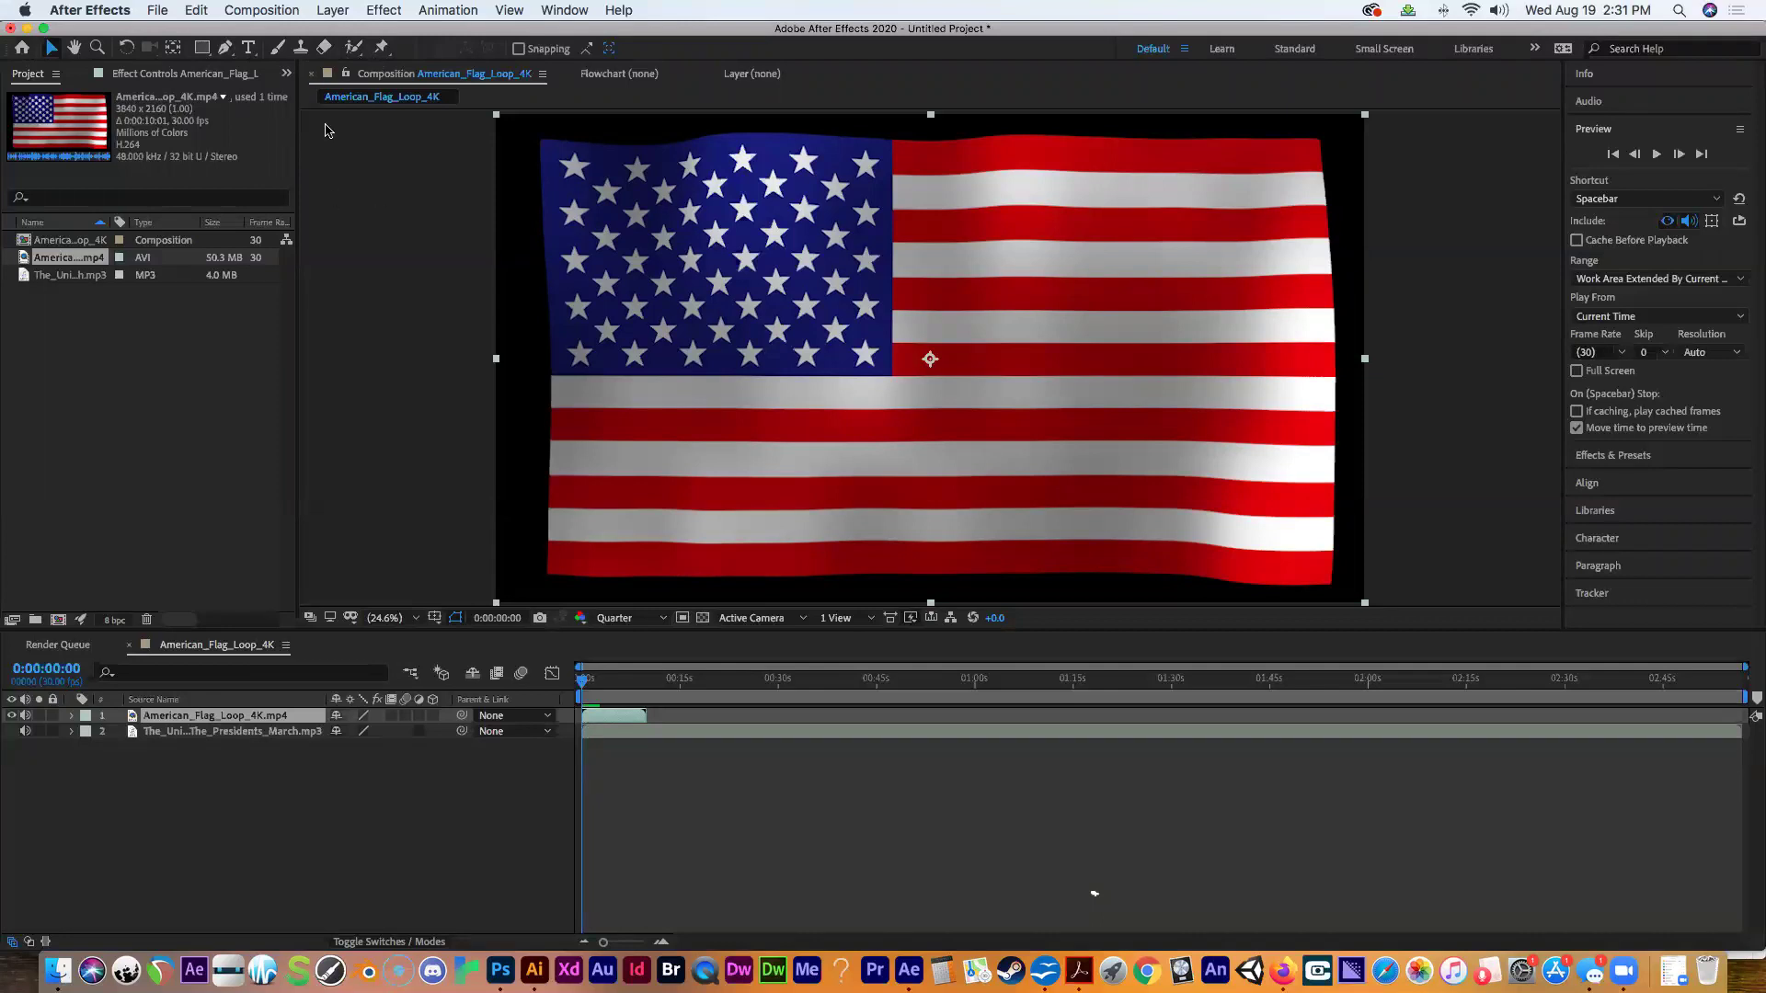
Add the paragraph text 'ASK NOT WHAT YOUR COUNTRY CAN DO FOR YOU', widened to fit one line.
click(248, 53)
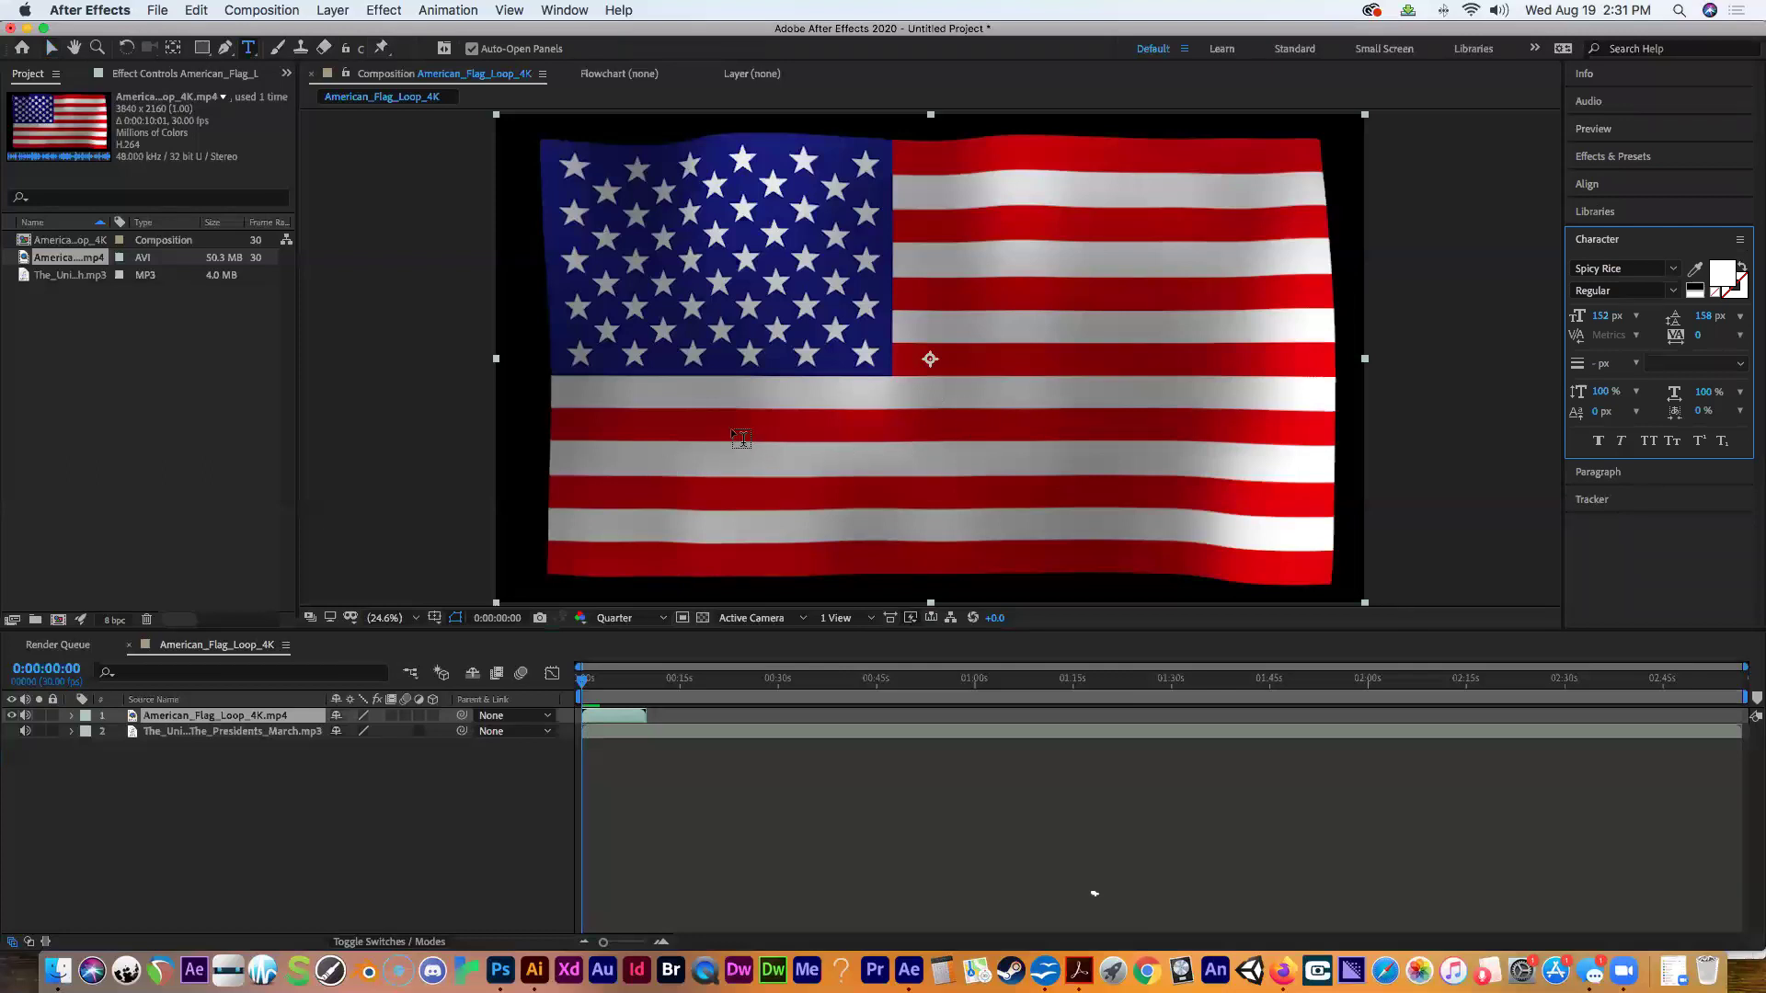
drag(680, 400, 1275, 534)
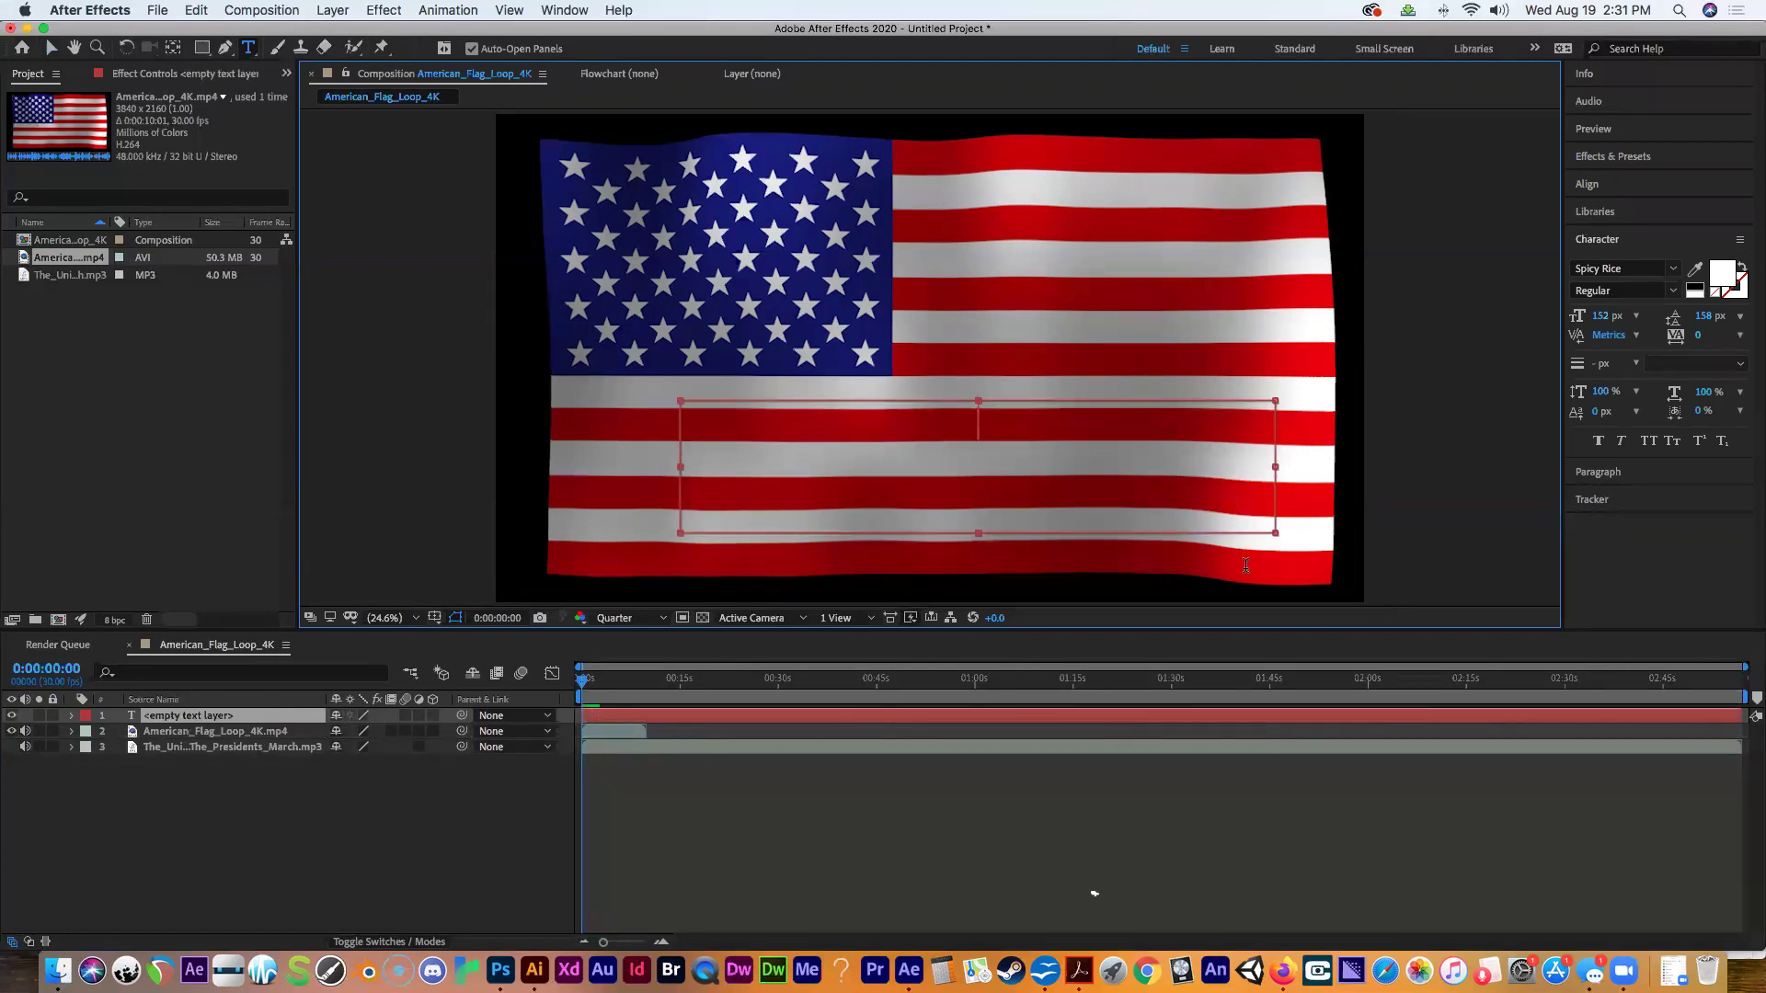
text(AS)
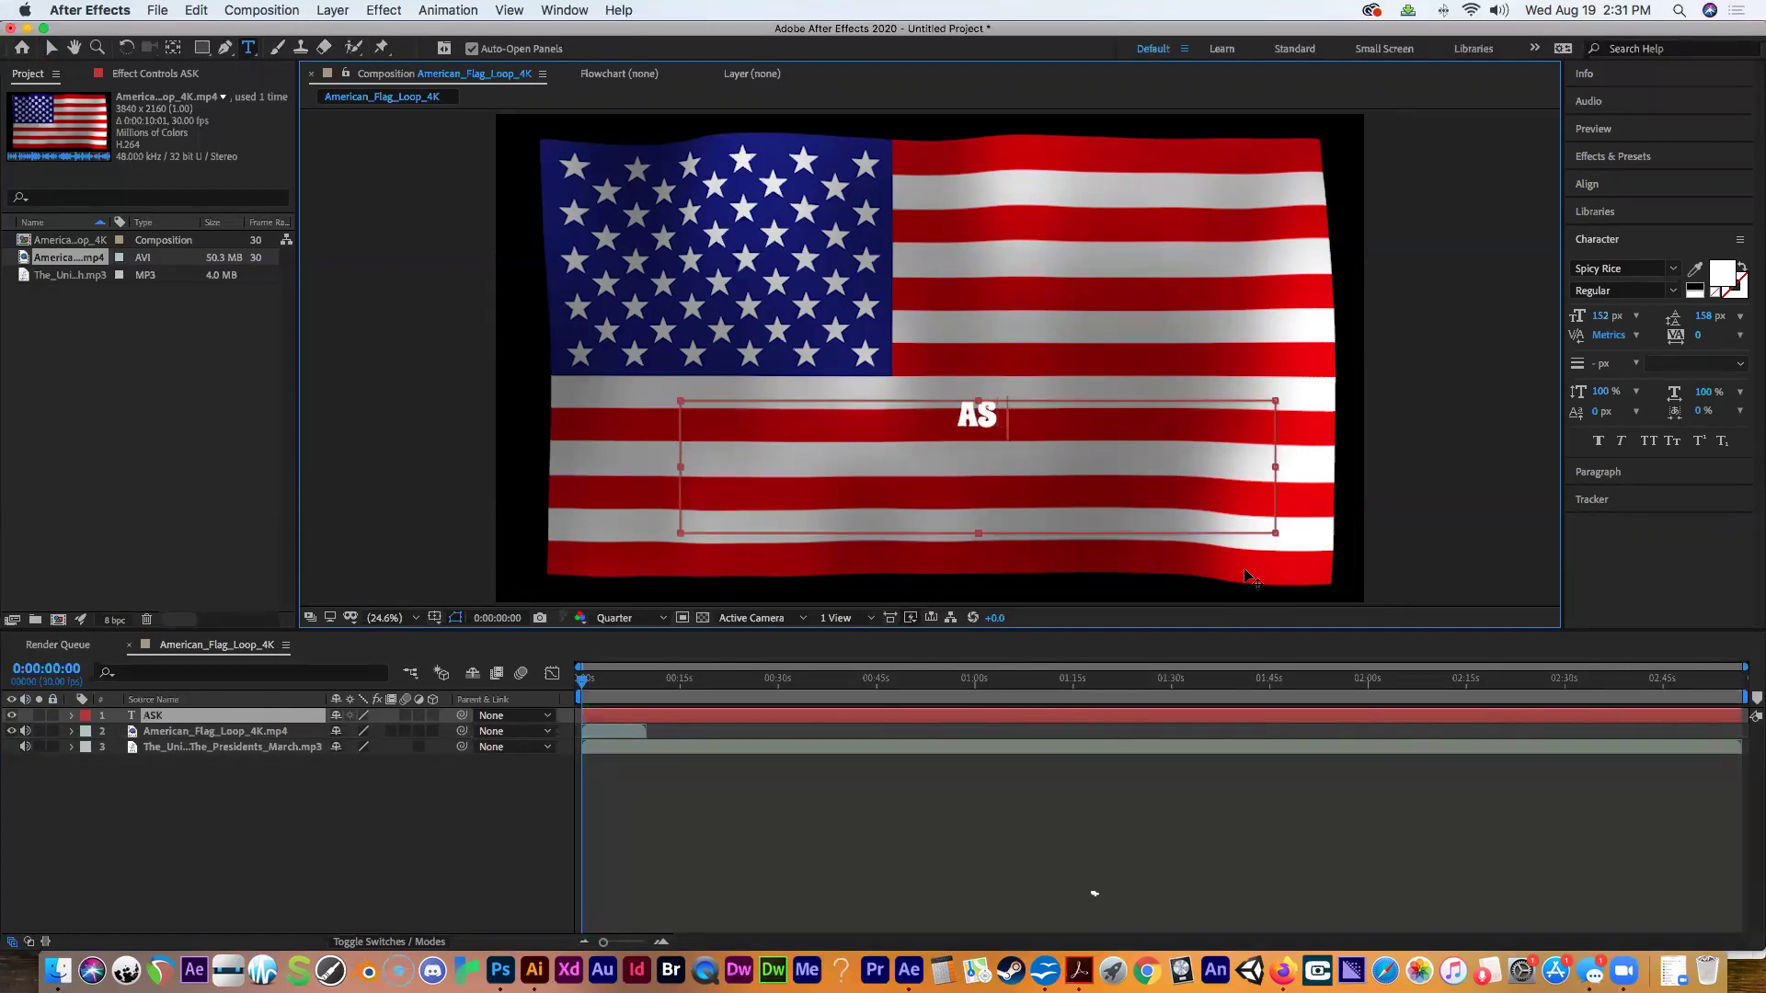
text(K NOT WHAT)
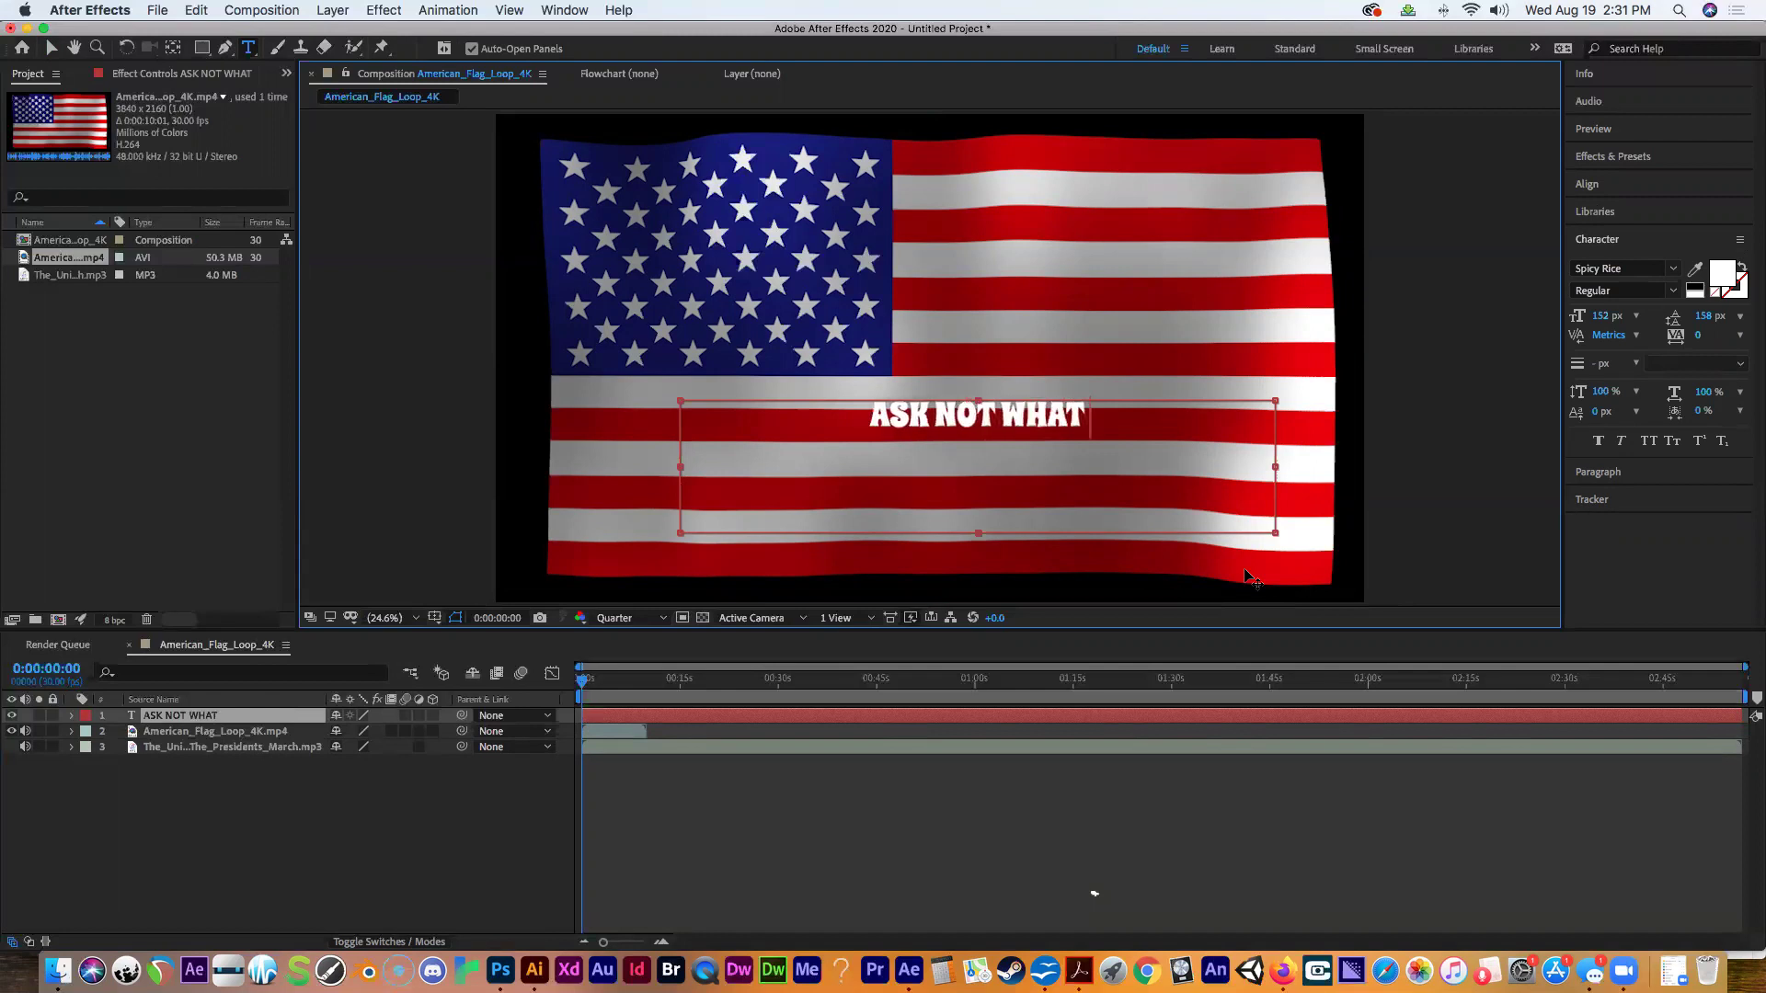
text( YOUR COUNTRY)
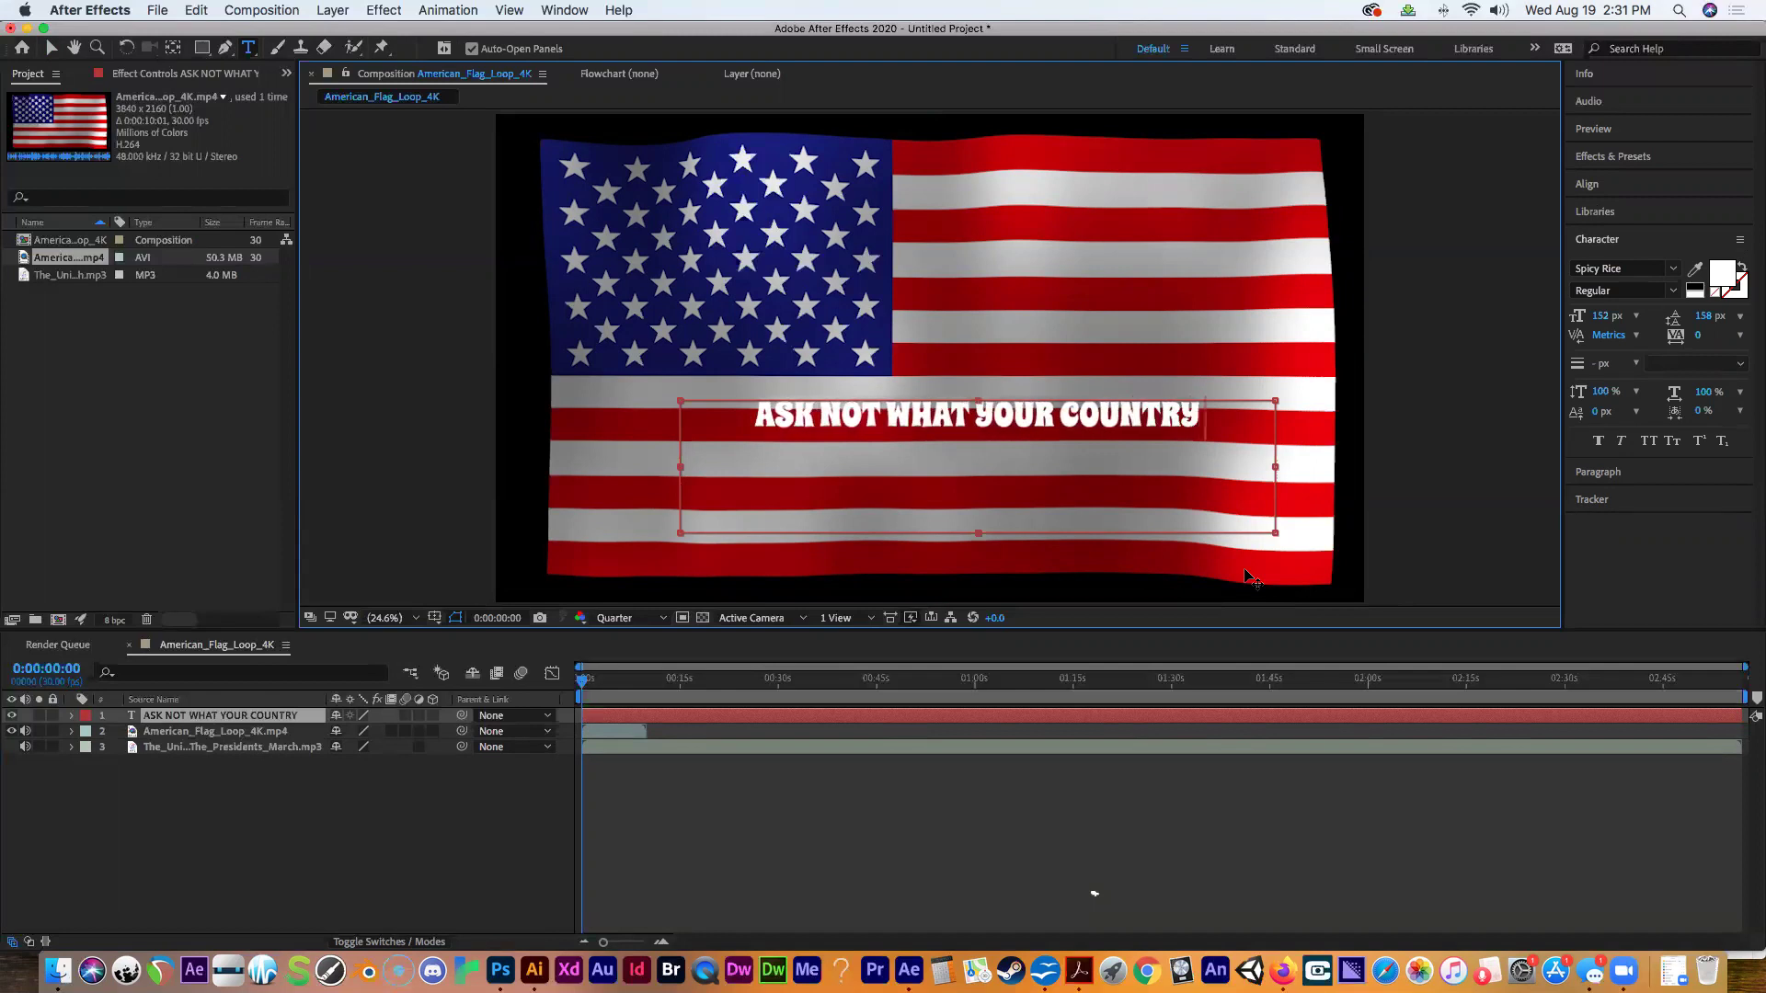
text( CAN DO FOR YOU)
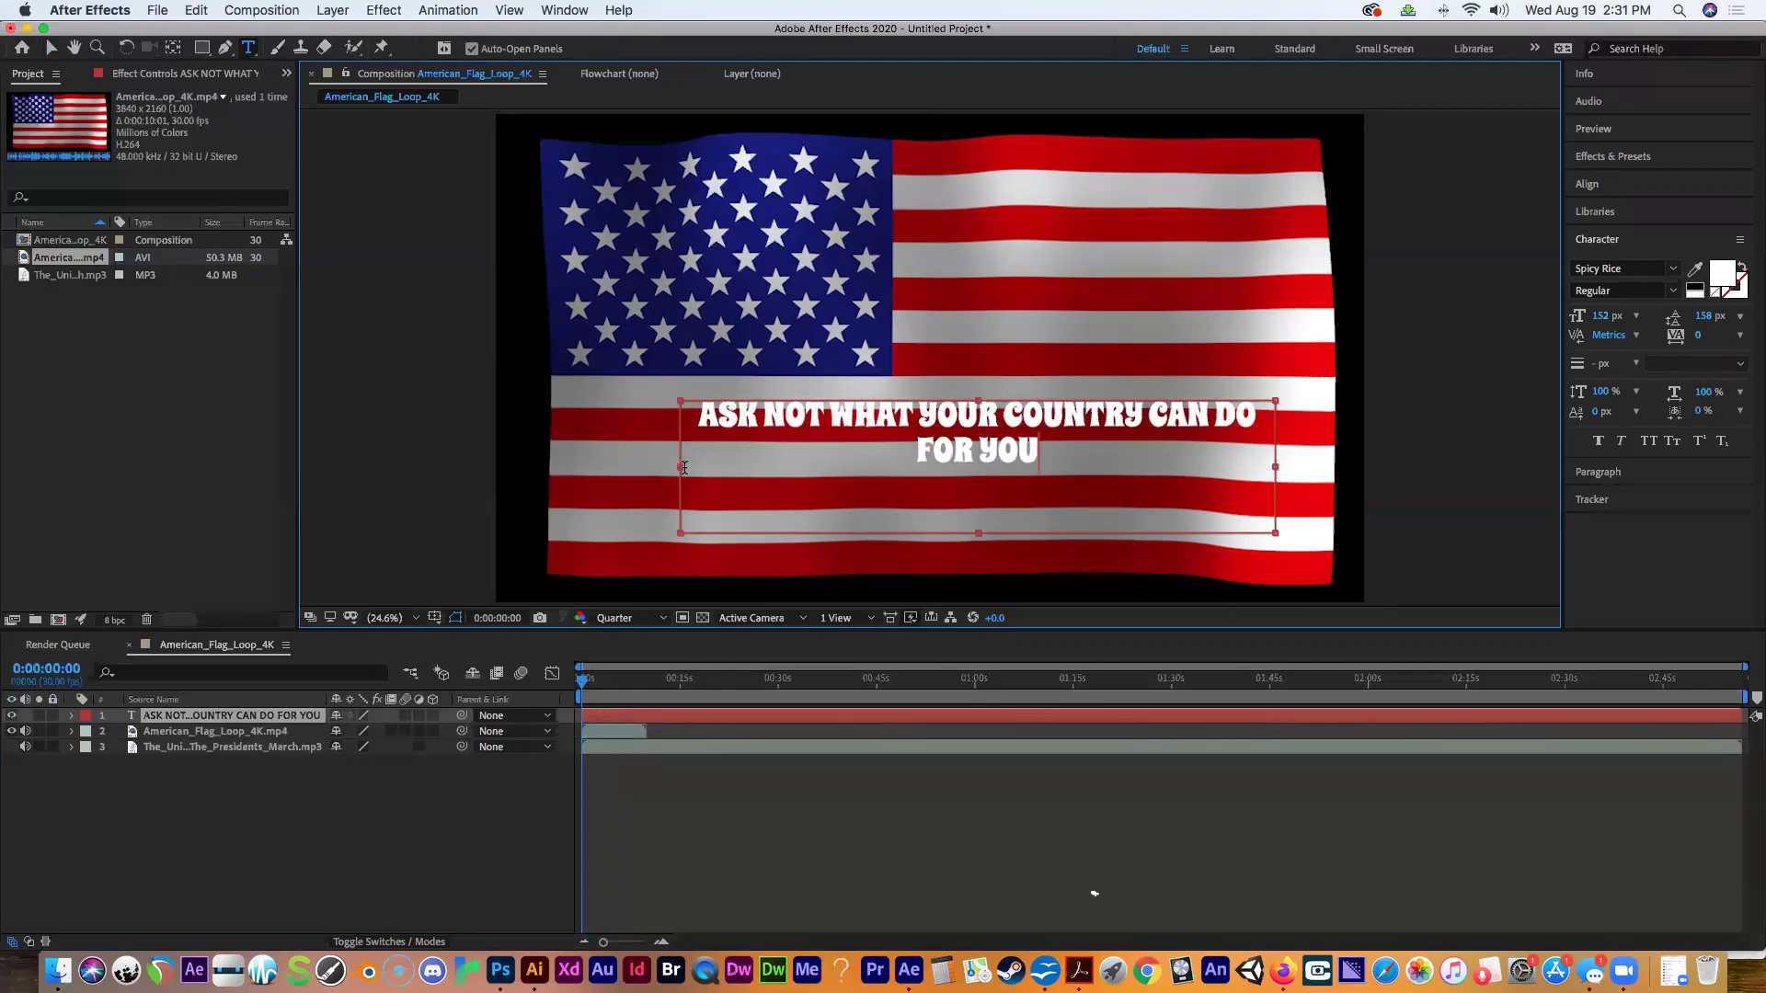
drag(681, 467, 494, 474)
drag(1272, 466, 1361, 464)
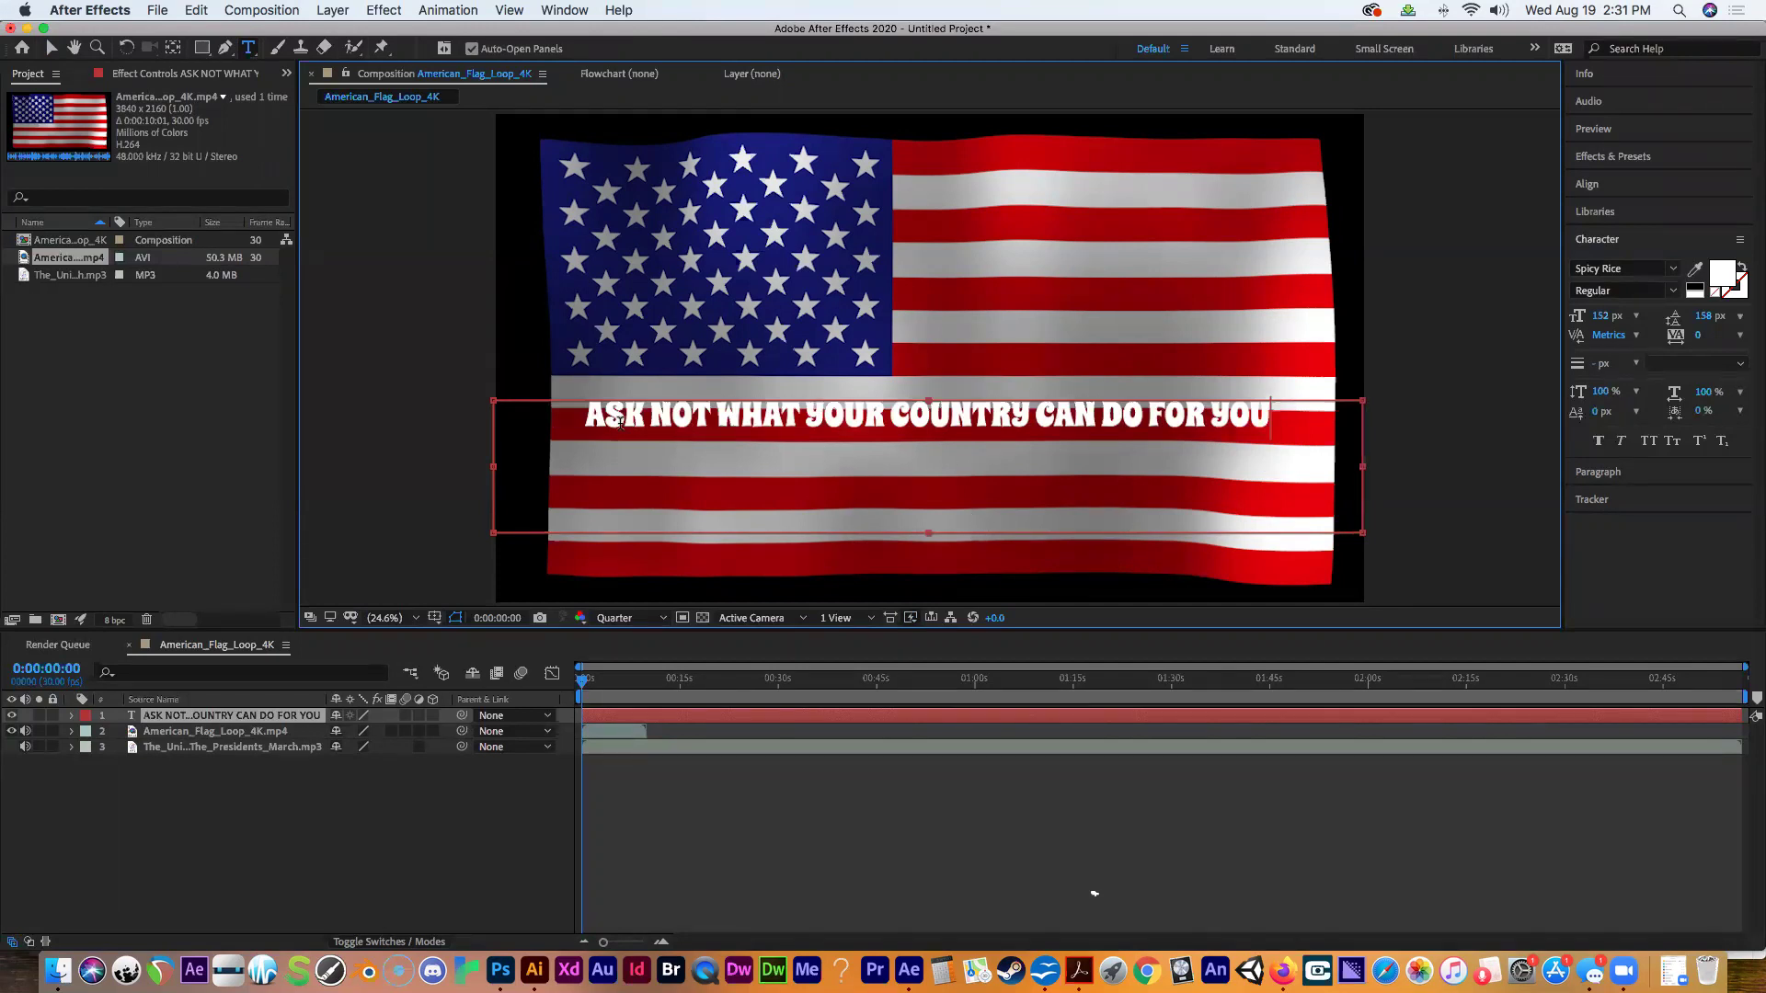
drag(582, 414, 1270, 418)
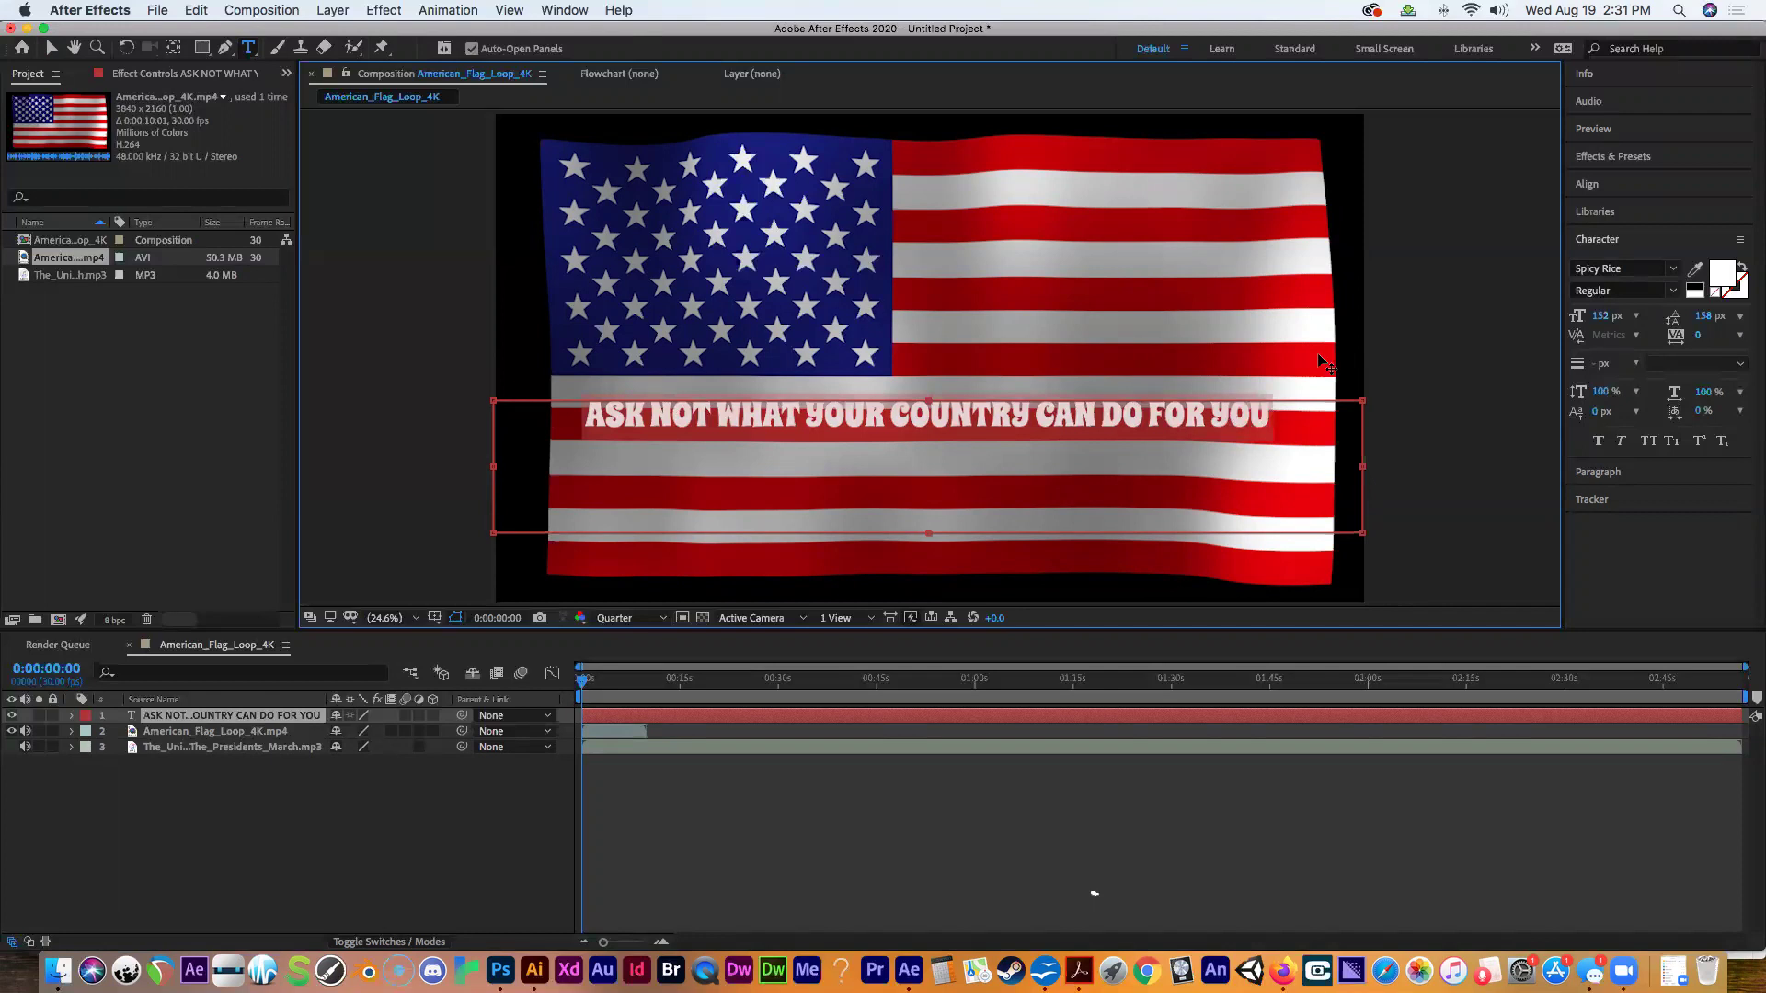
Colour the quote text yellow, then drag the line up the flag with the Selection tool.
click(1720, 274)
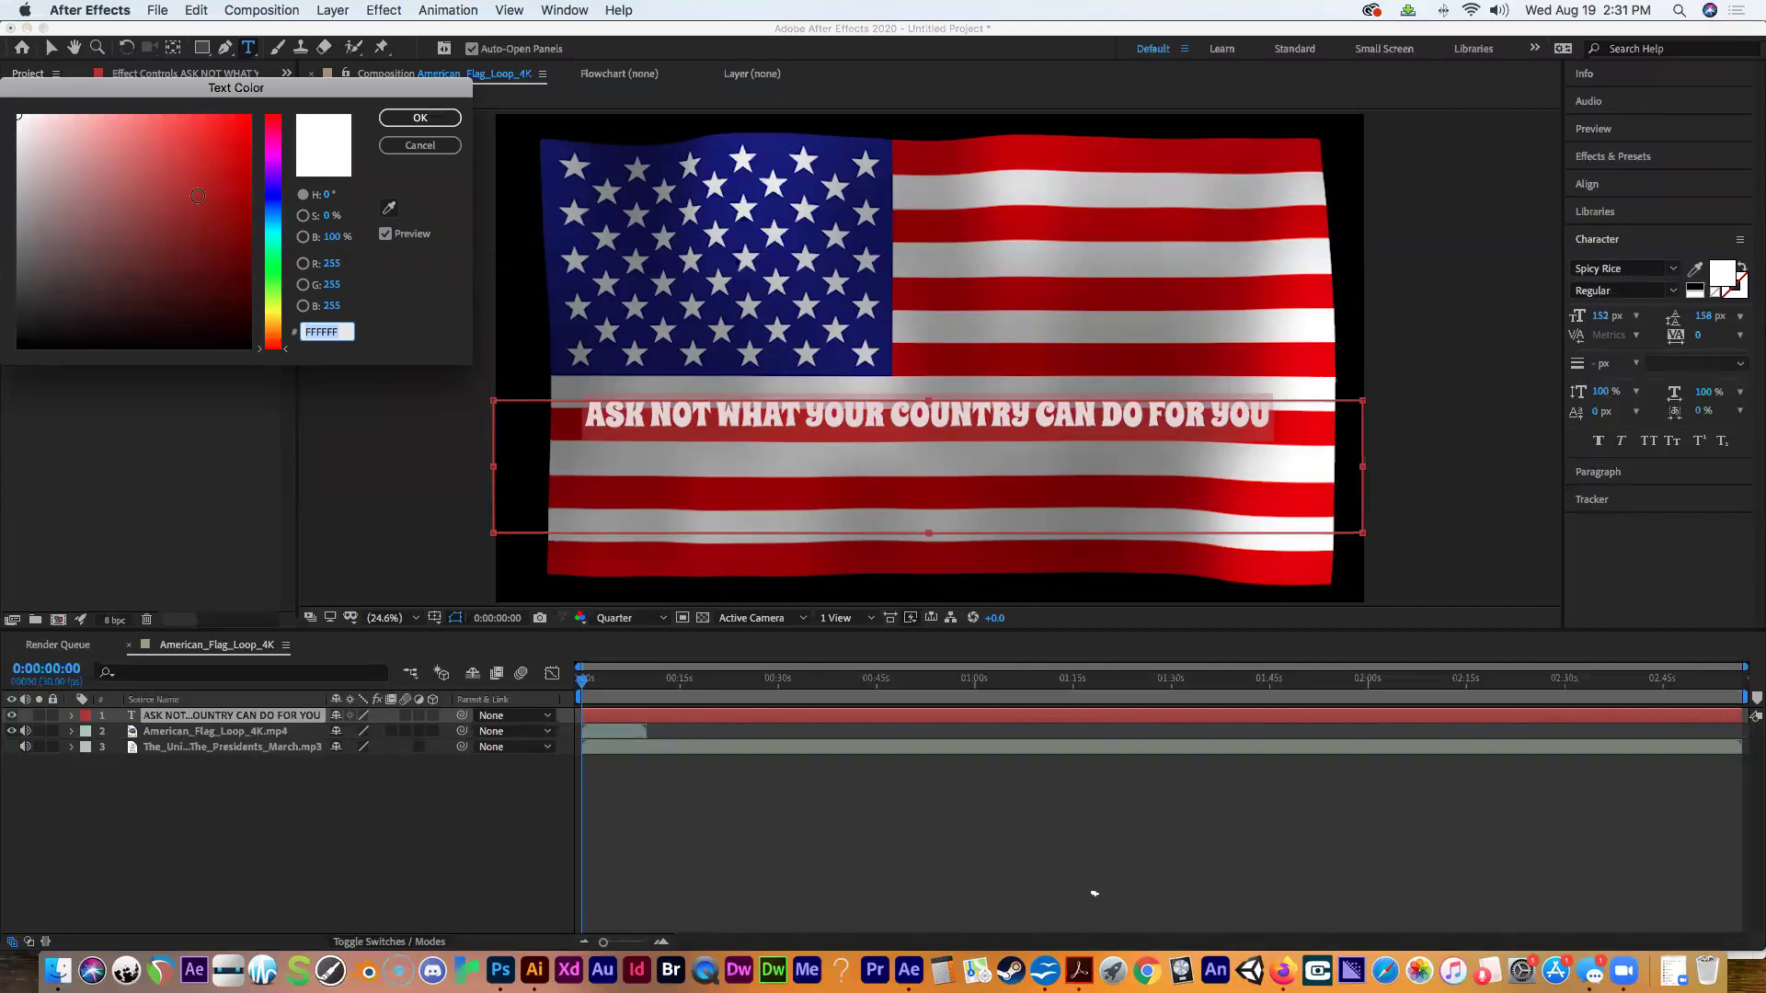
click(273, 310)
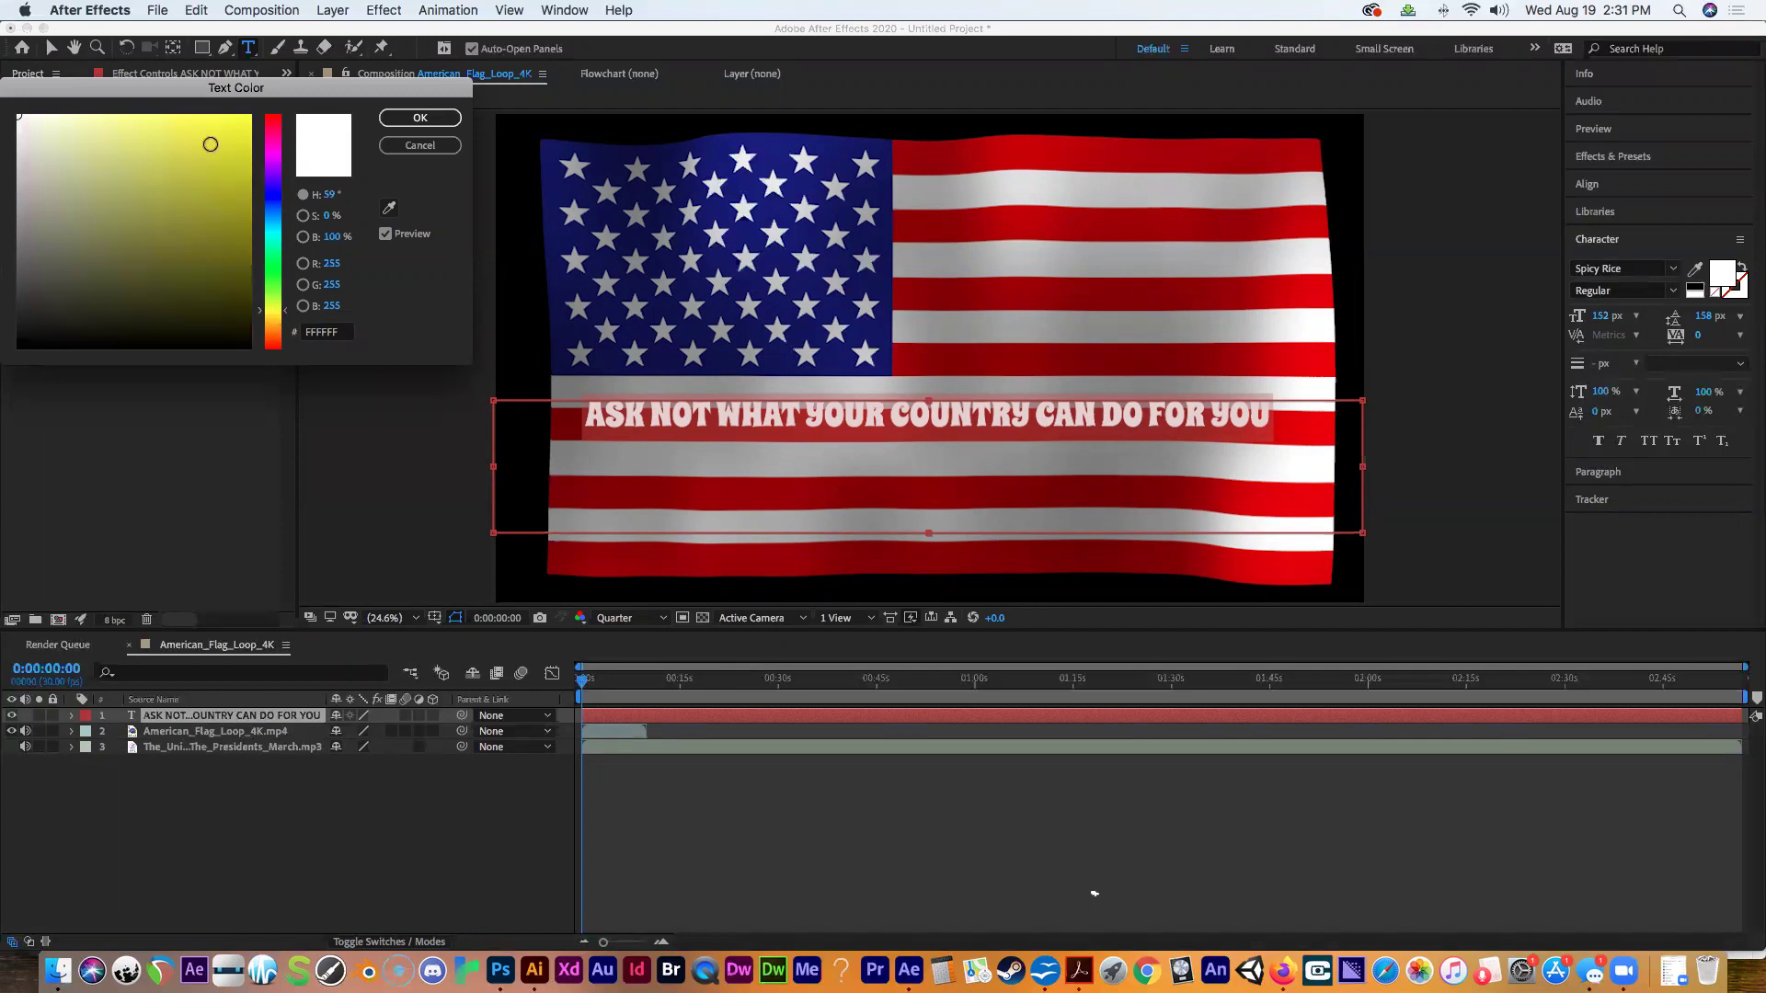
click(210, 144)
click(399, 119)
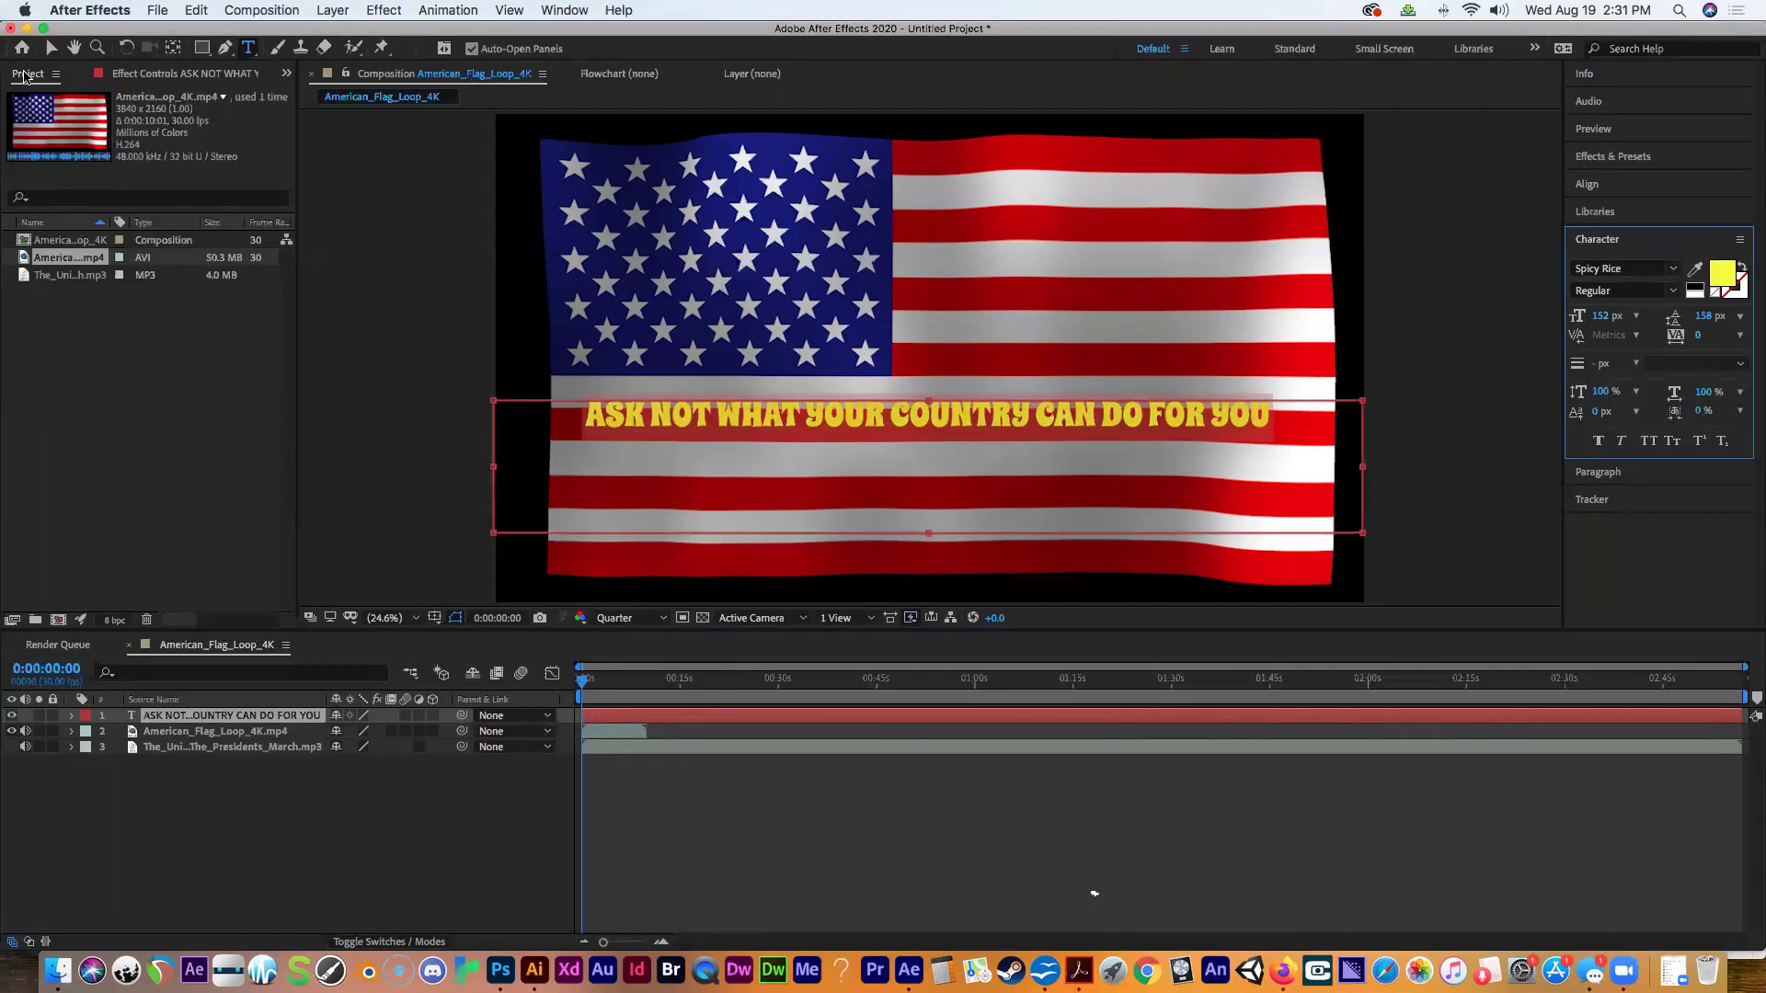
click(51, 47)
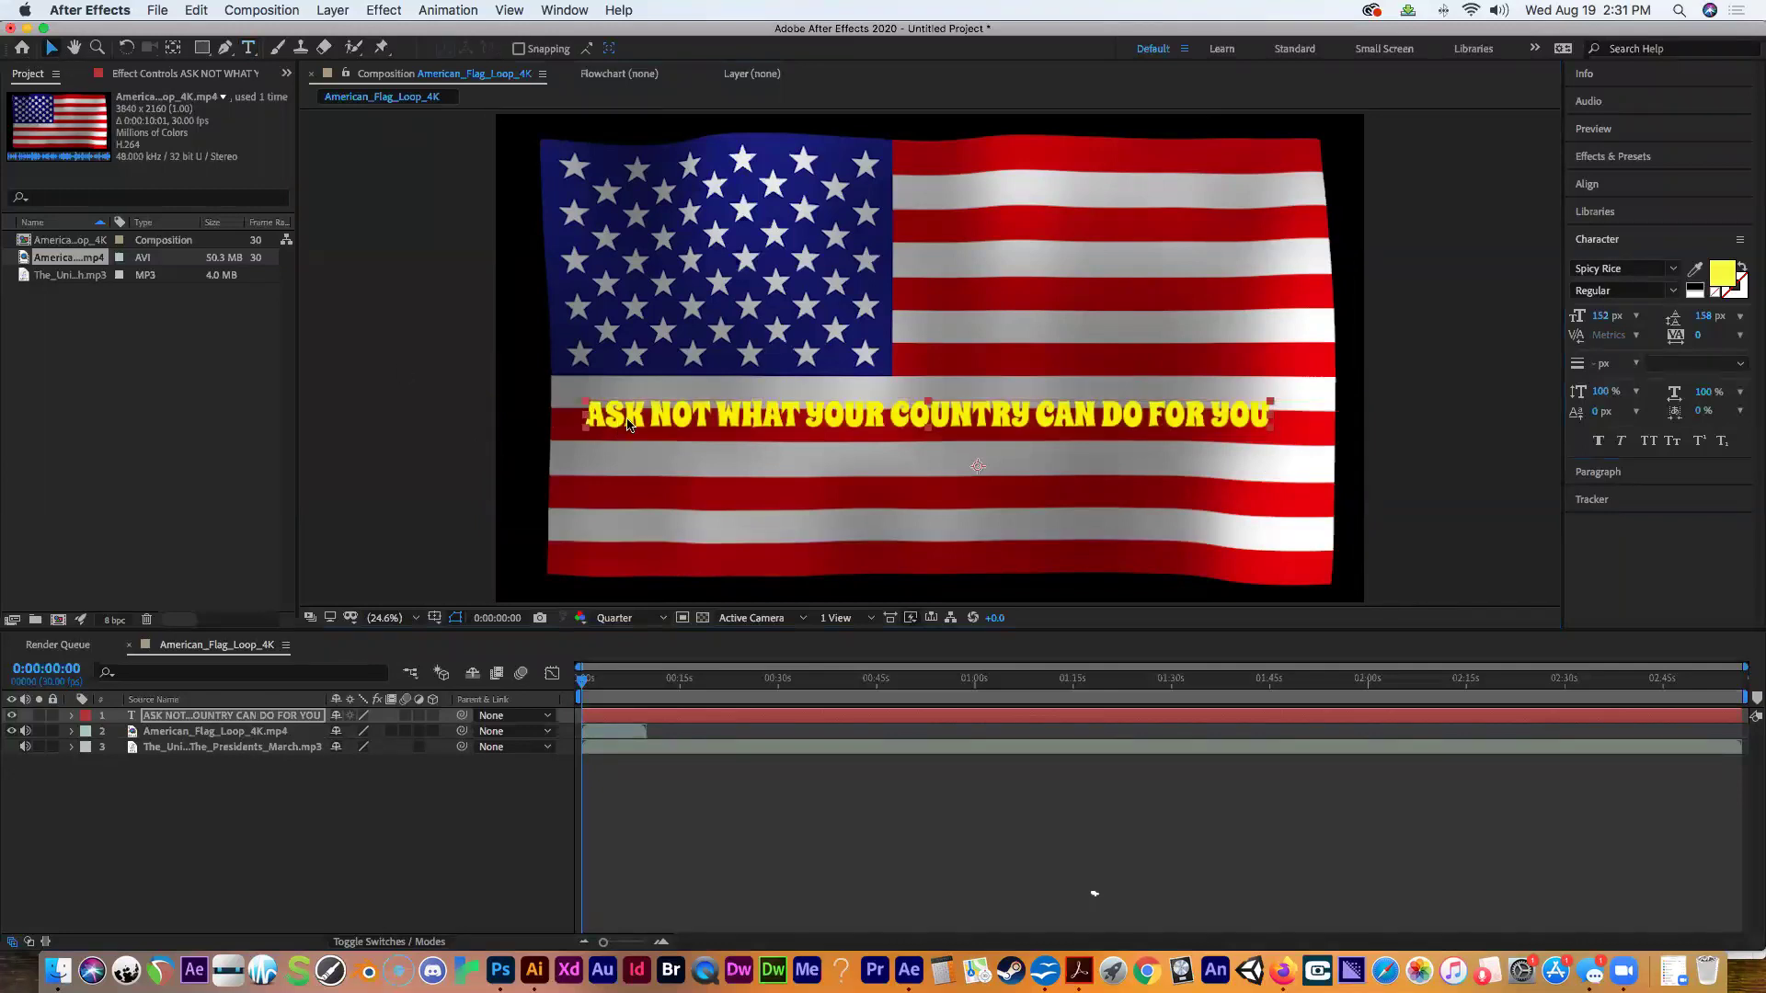
drag(631, 422, 630, 187)
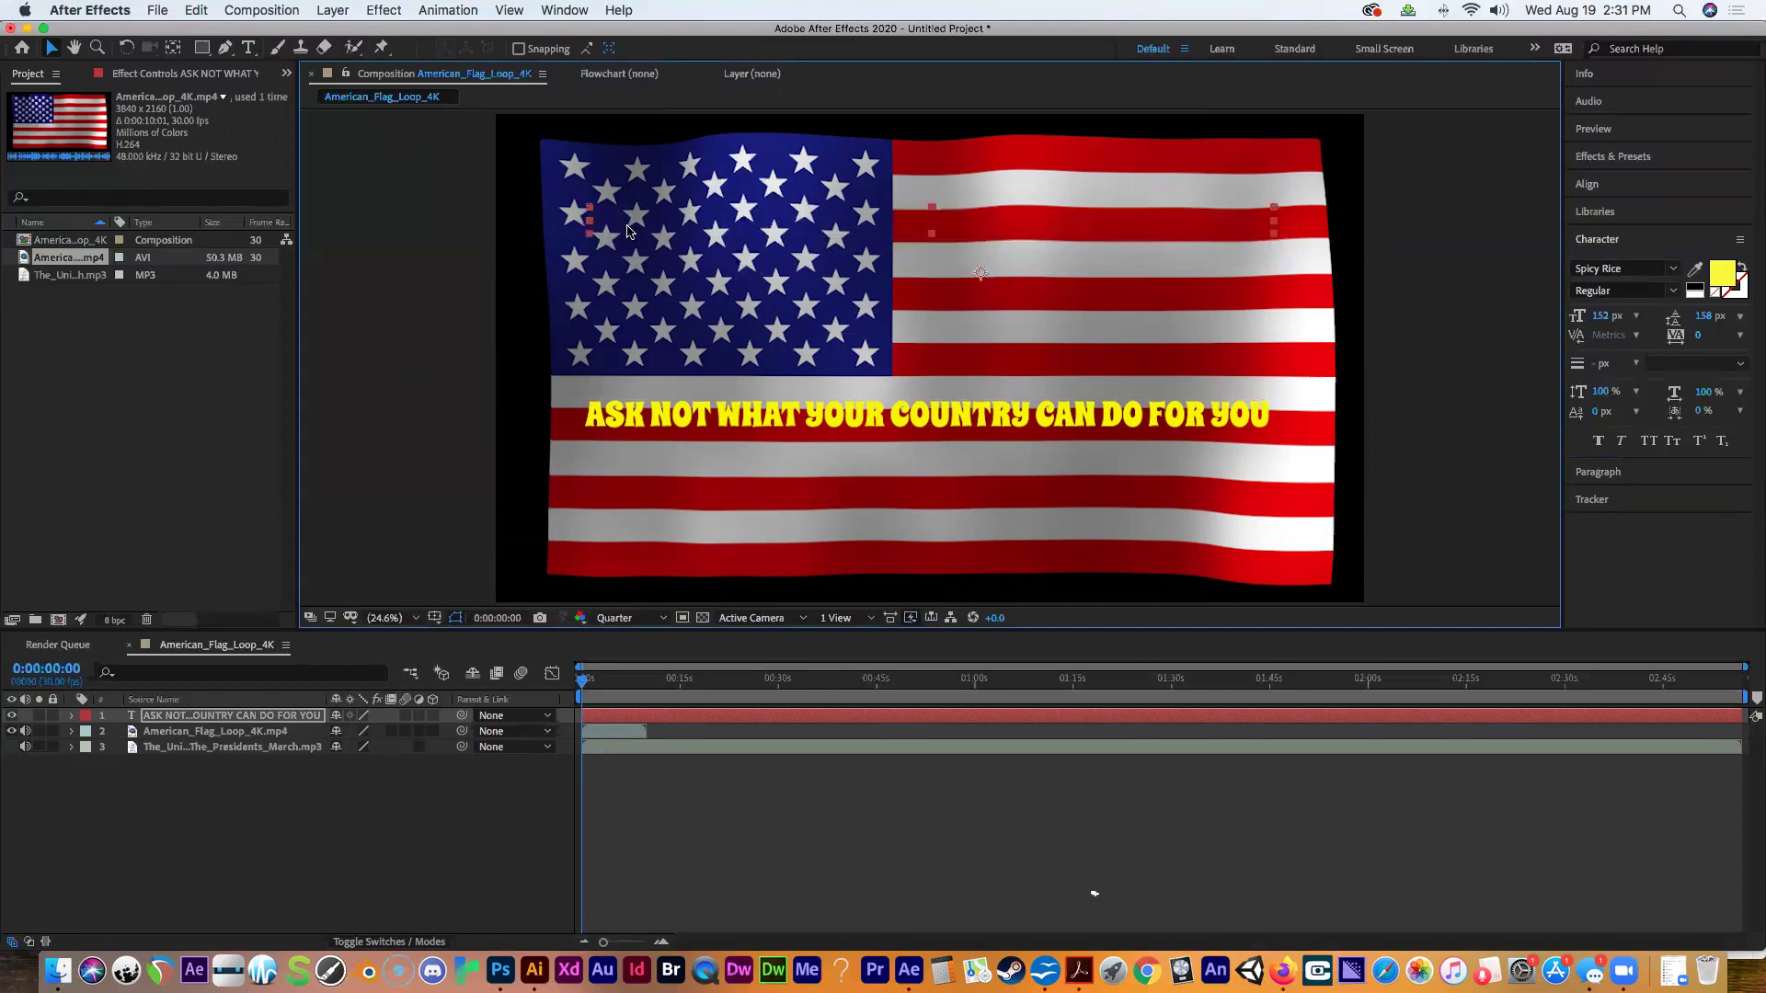
Refresh the viewer to show the raised yellow quote and return to the Type tool.
key(Caps_Lock)
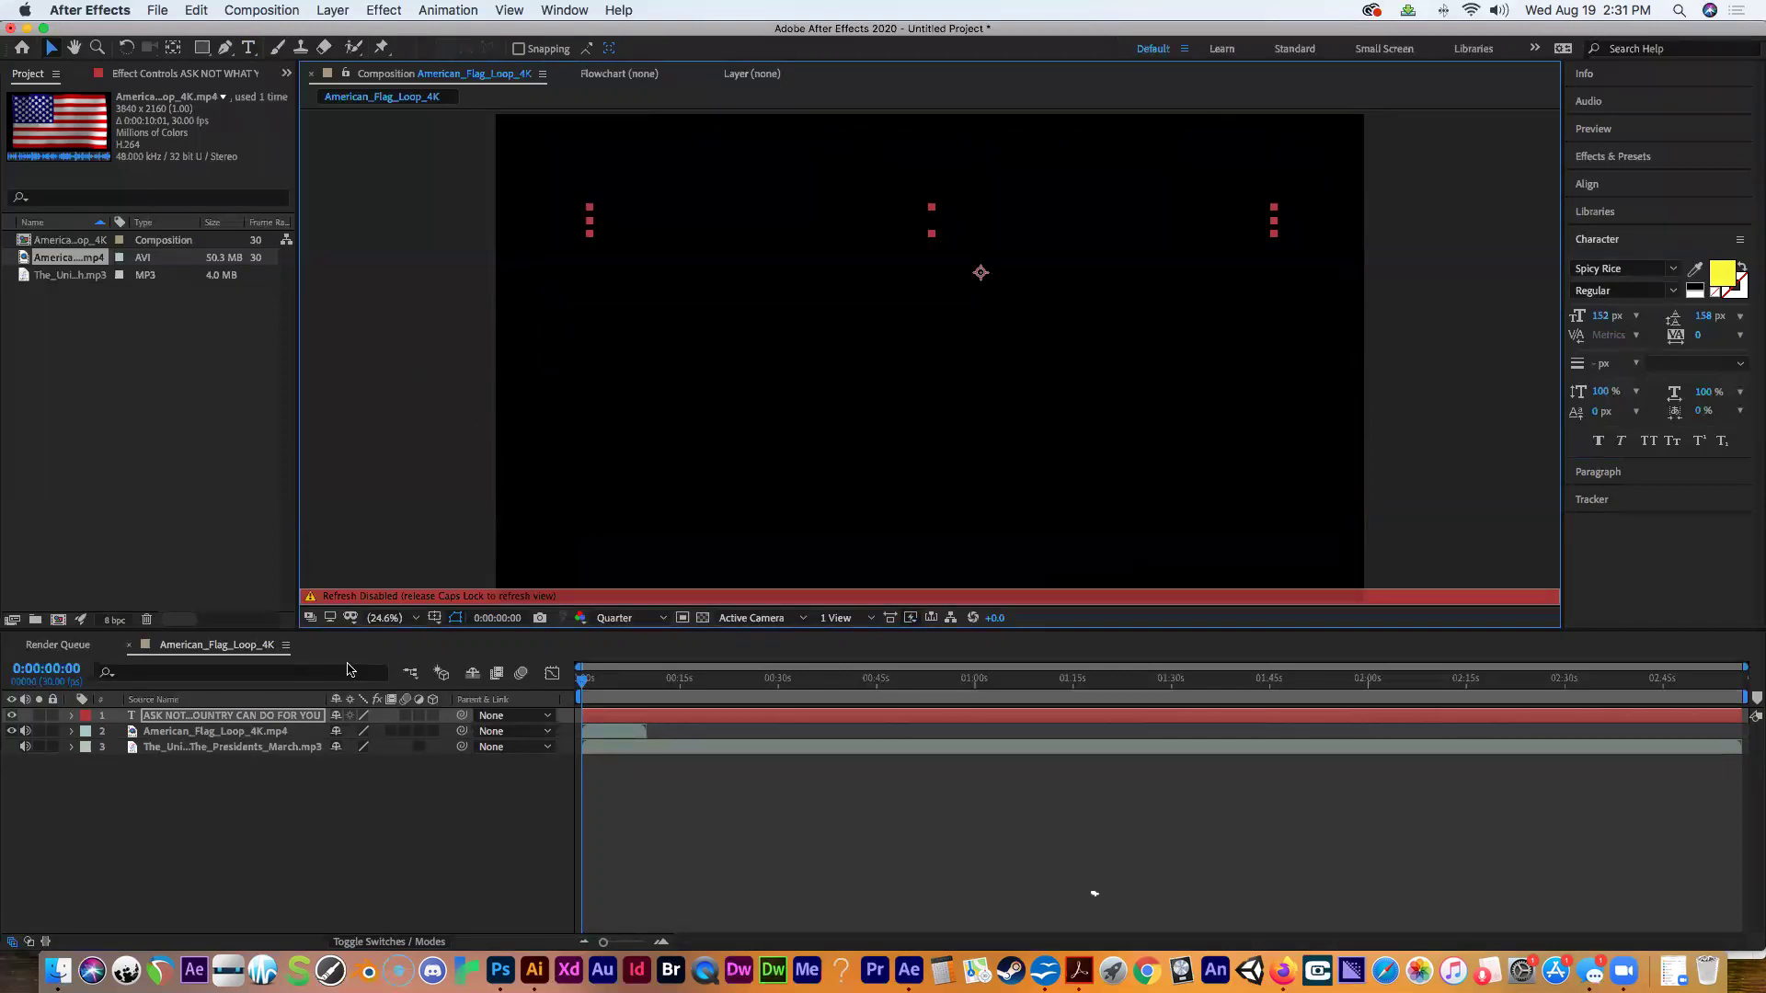
key(Caps_Lock)
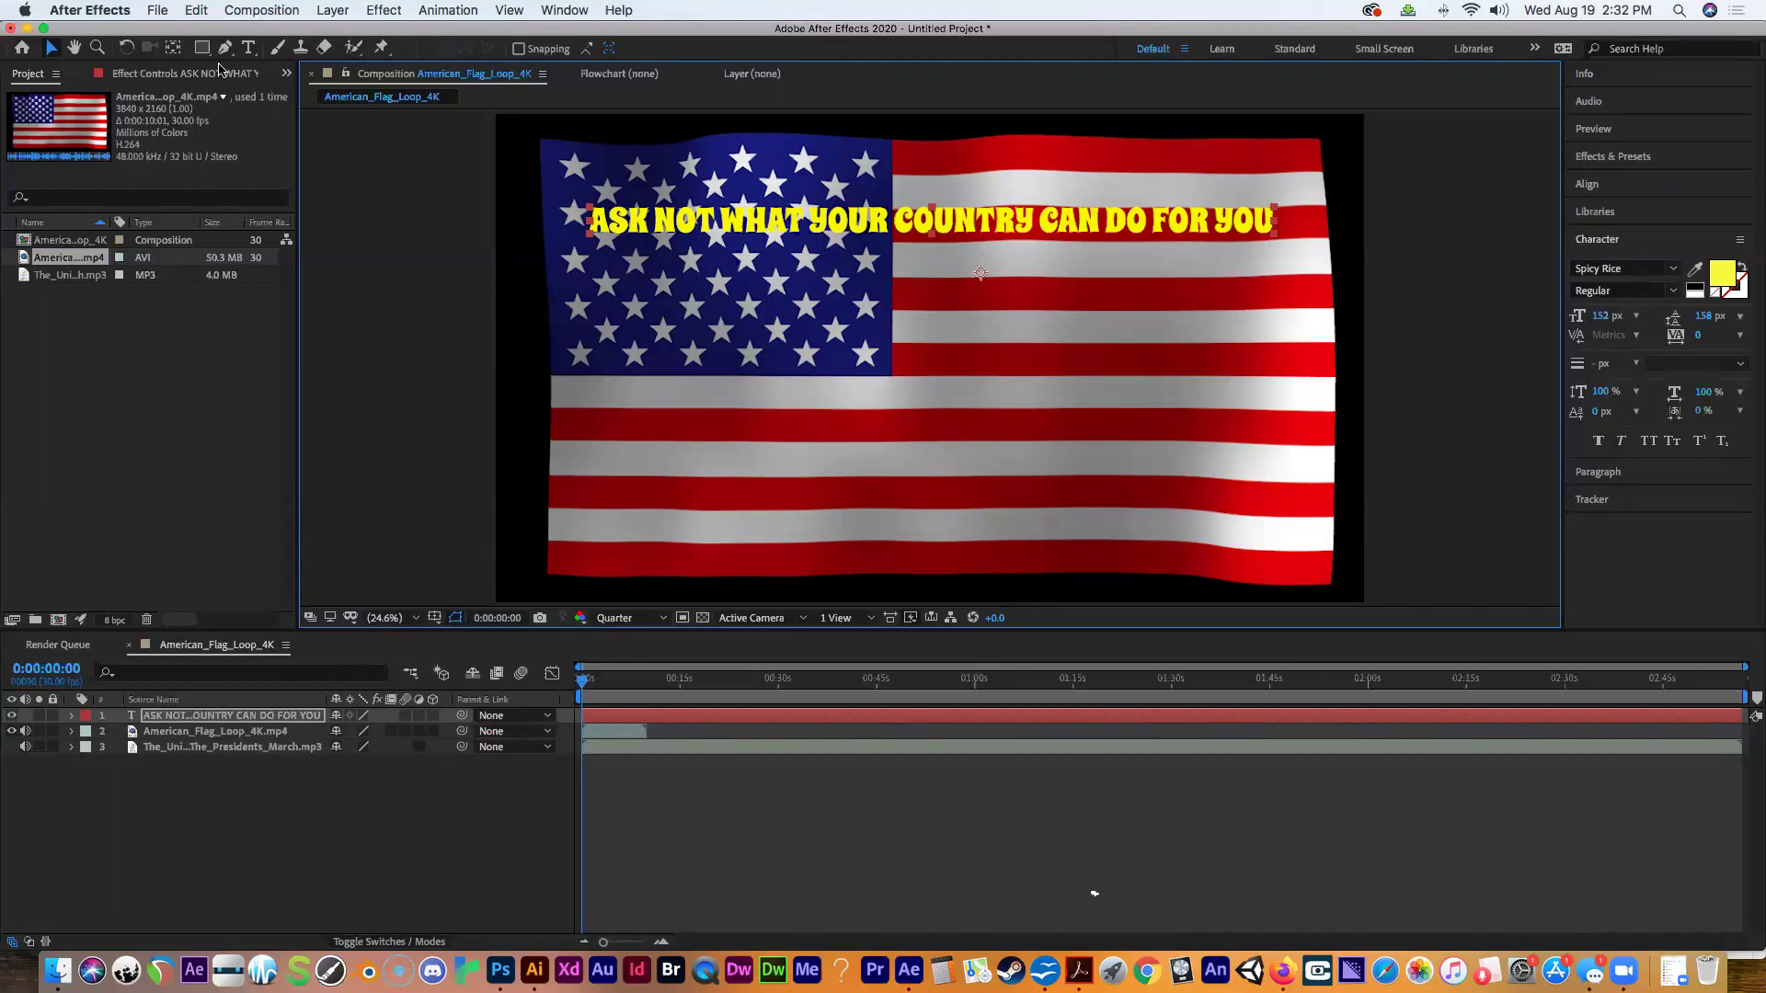
click(248, 47)
Type 'ASK WHAT YOU CAN DO FOR YOUR COUNTRY' in a new text box and widen it on both sides.
drag(582, 361, 1276, 485)
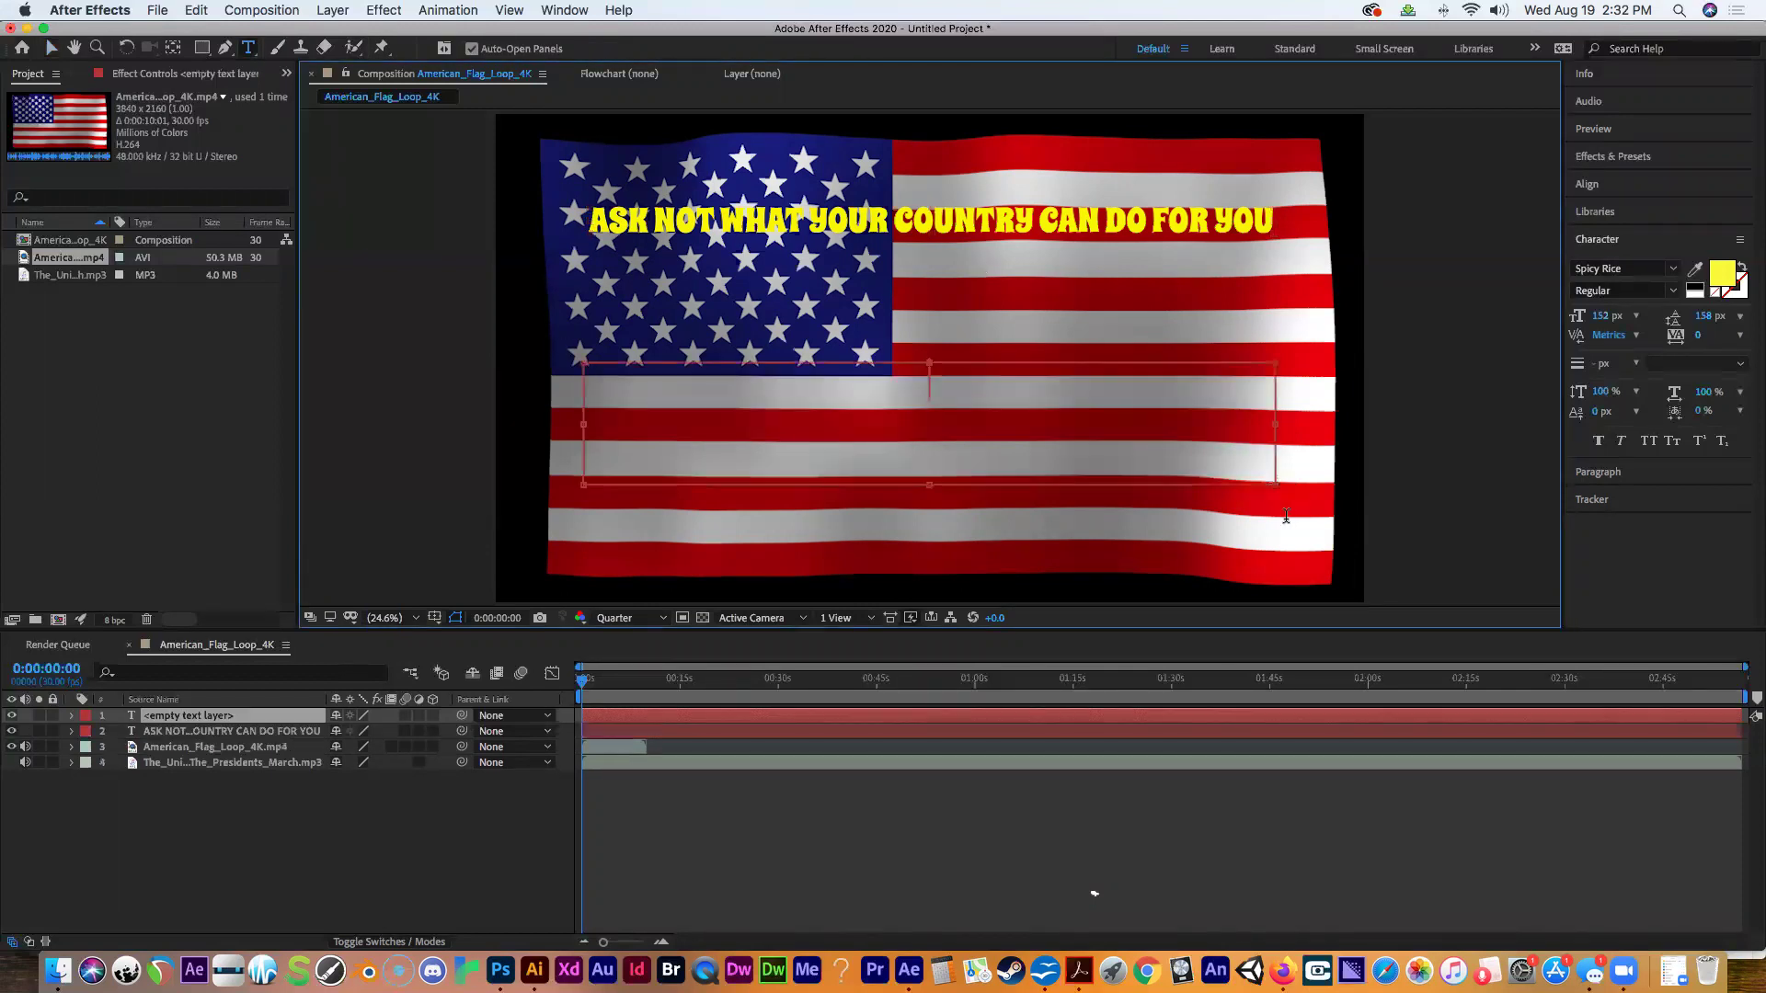
text(ask)
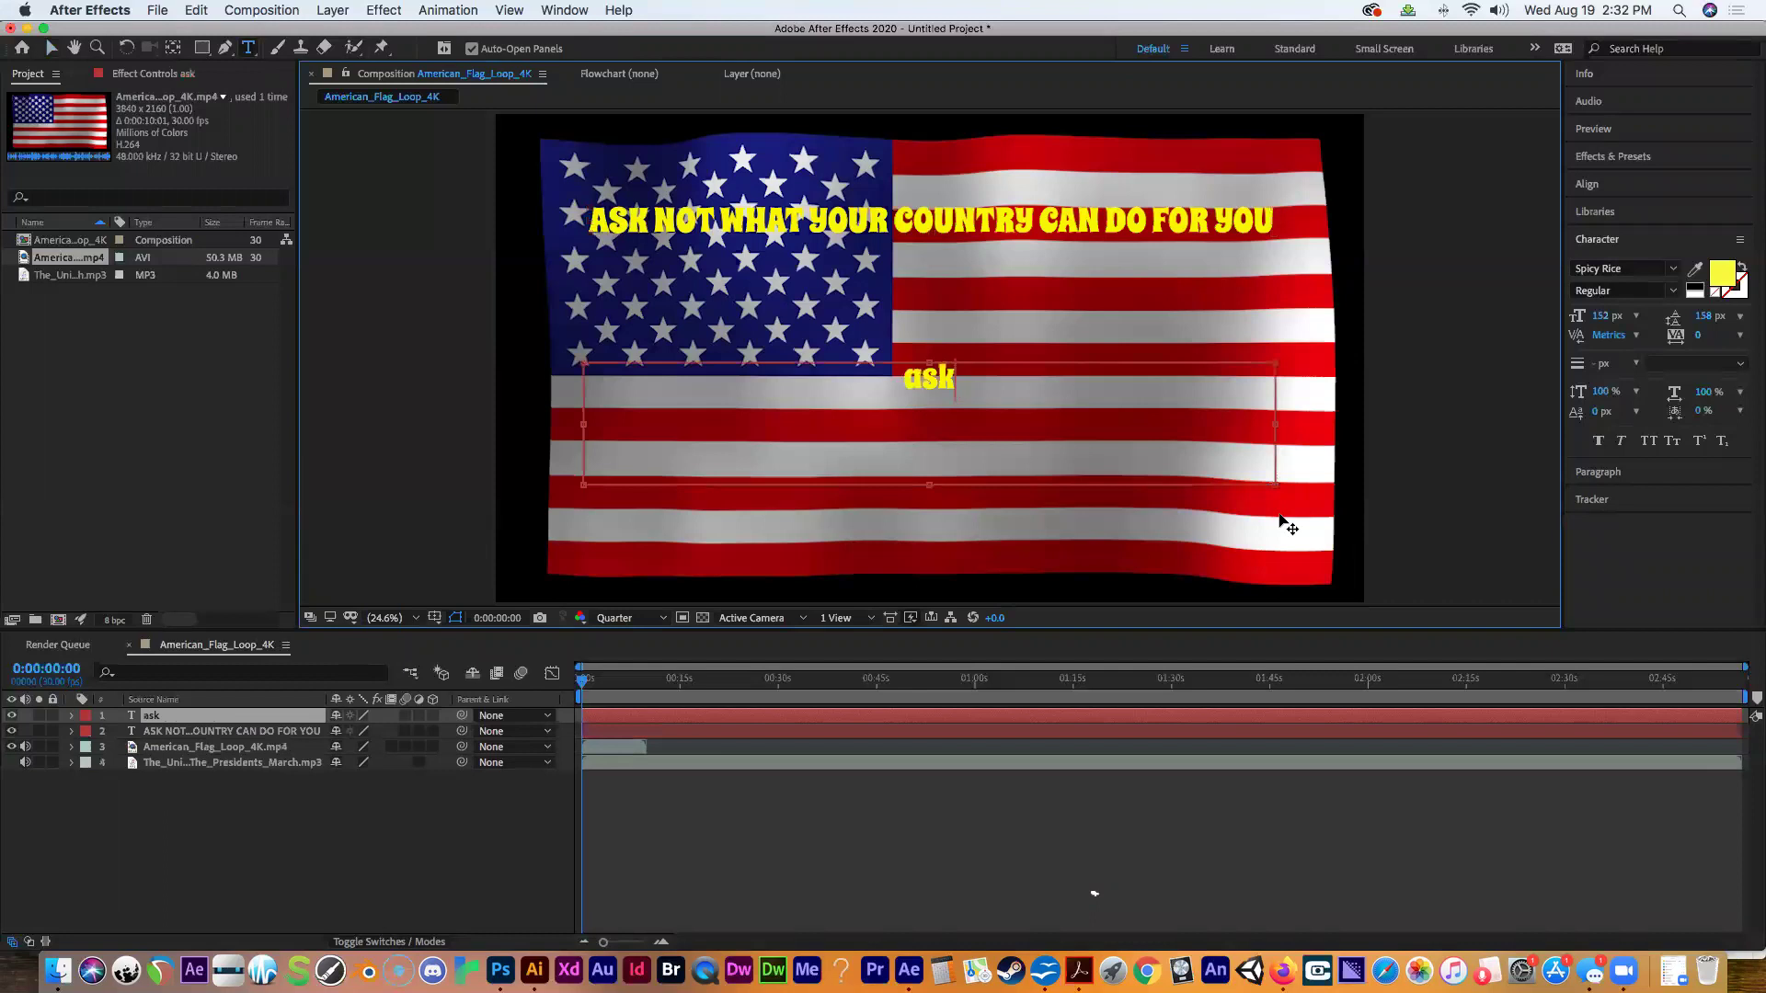
key(BackSpace)
key(BackSpace)
key(BackSpace)
text(ASK WHAT YOU CAN DO)
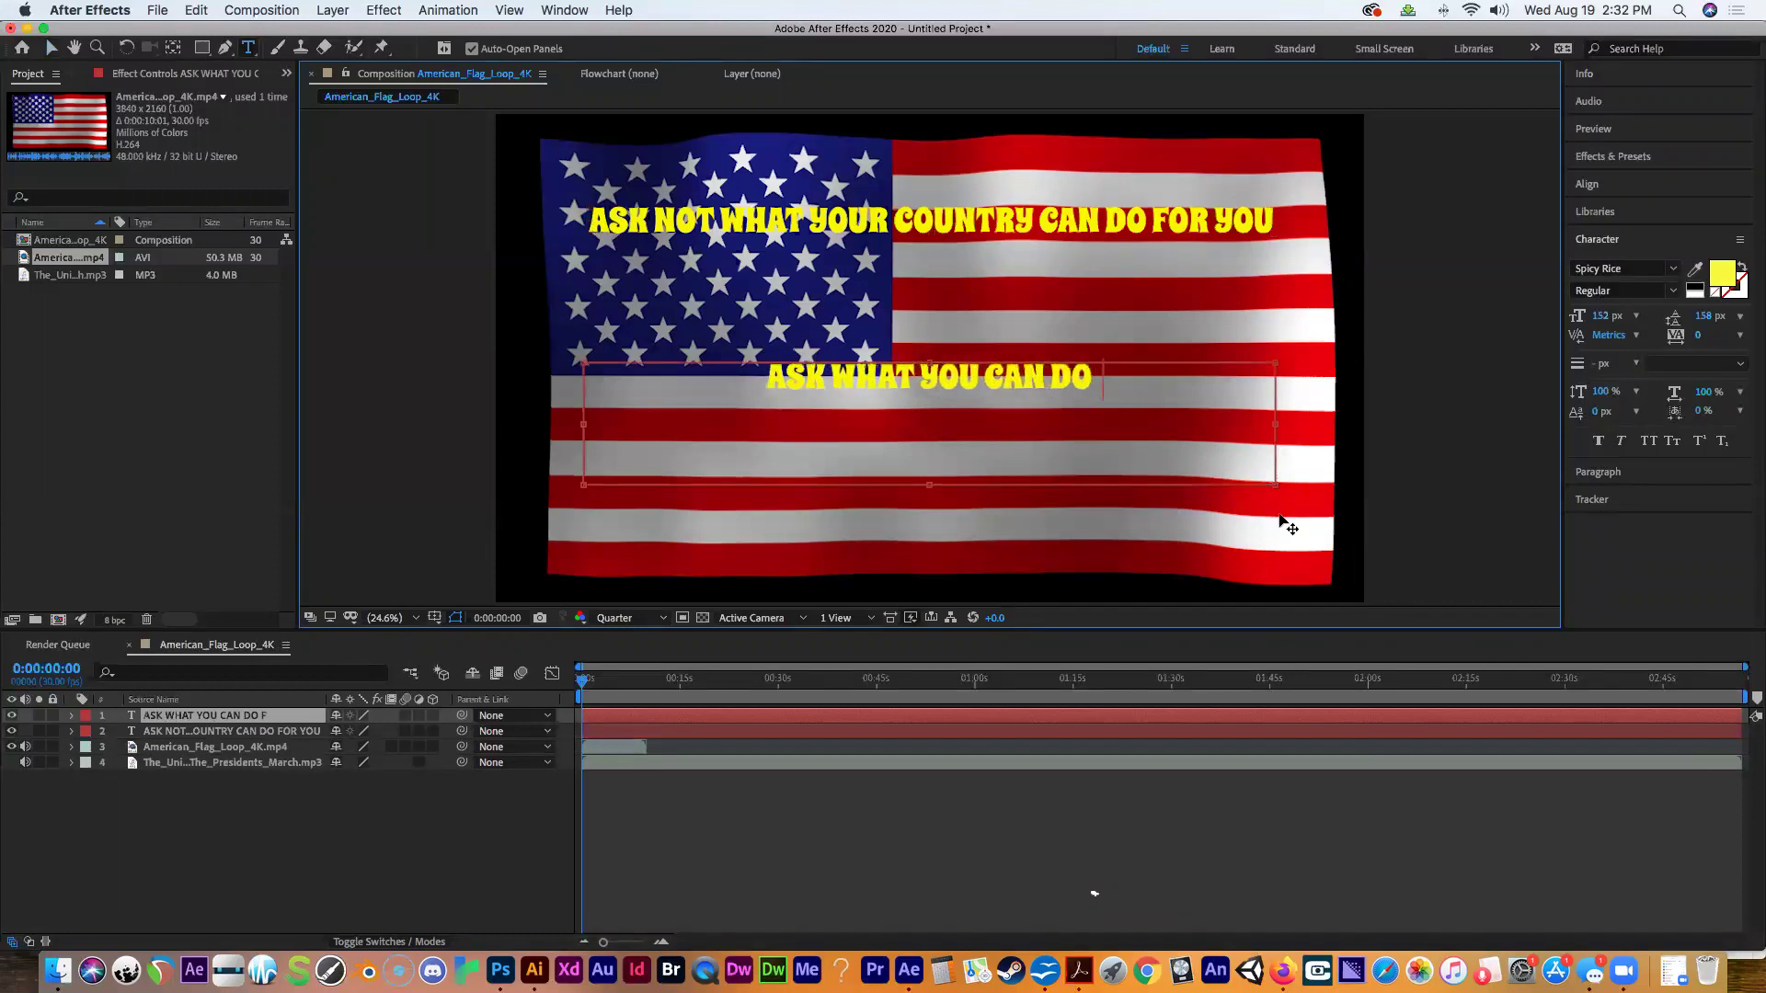
text( FOR YOUR CO)
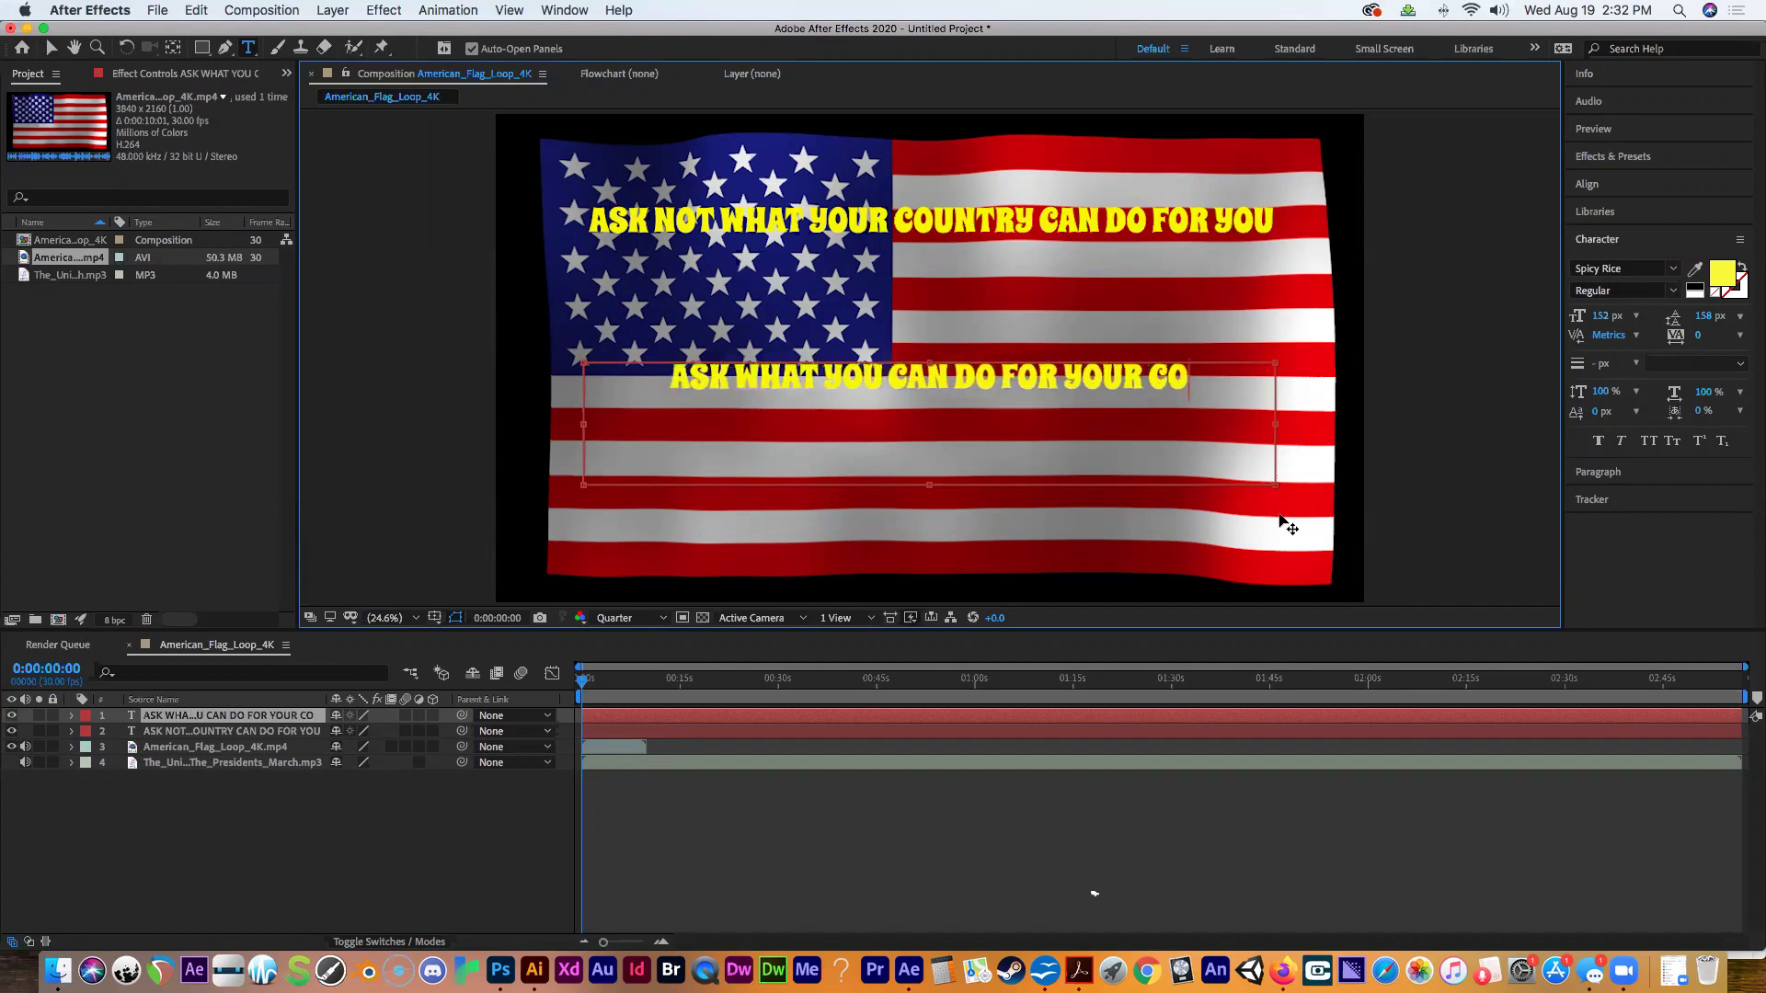
text(UNTRY)
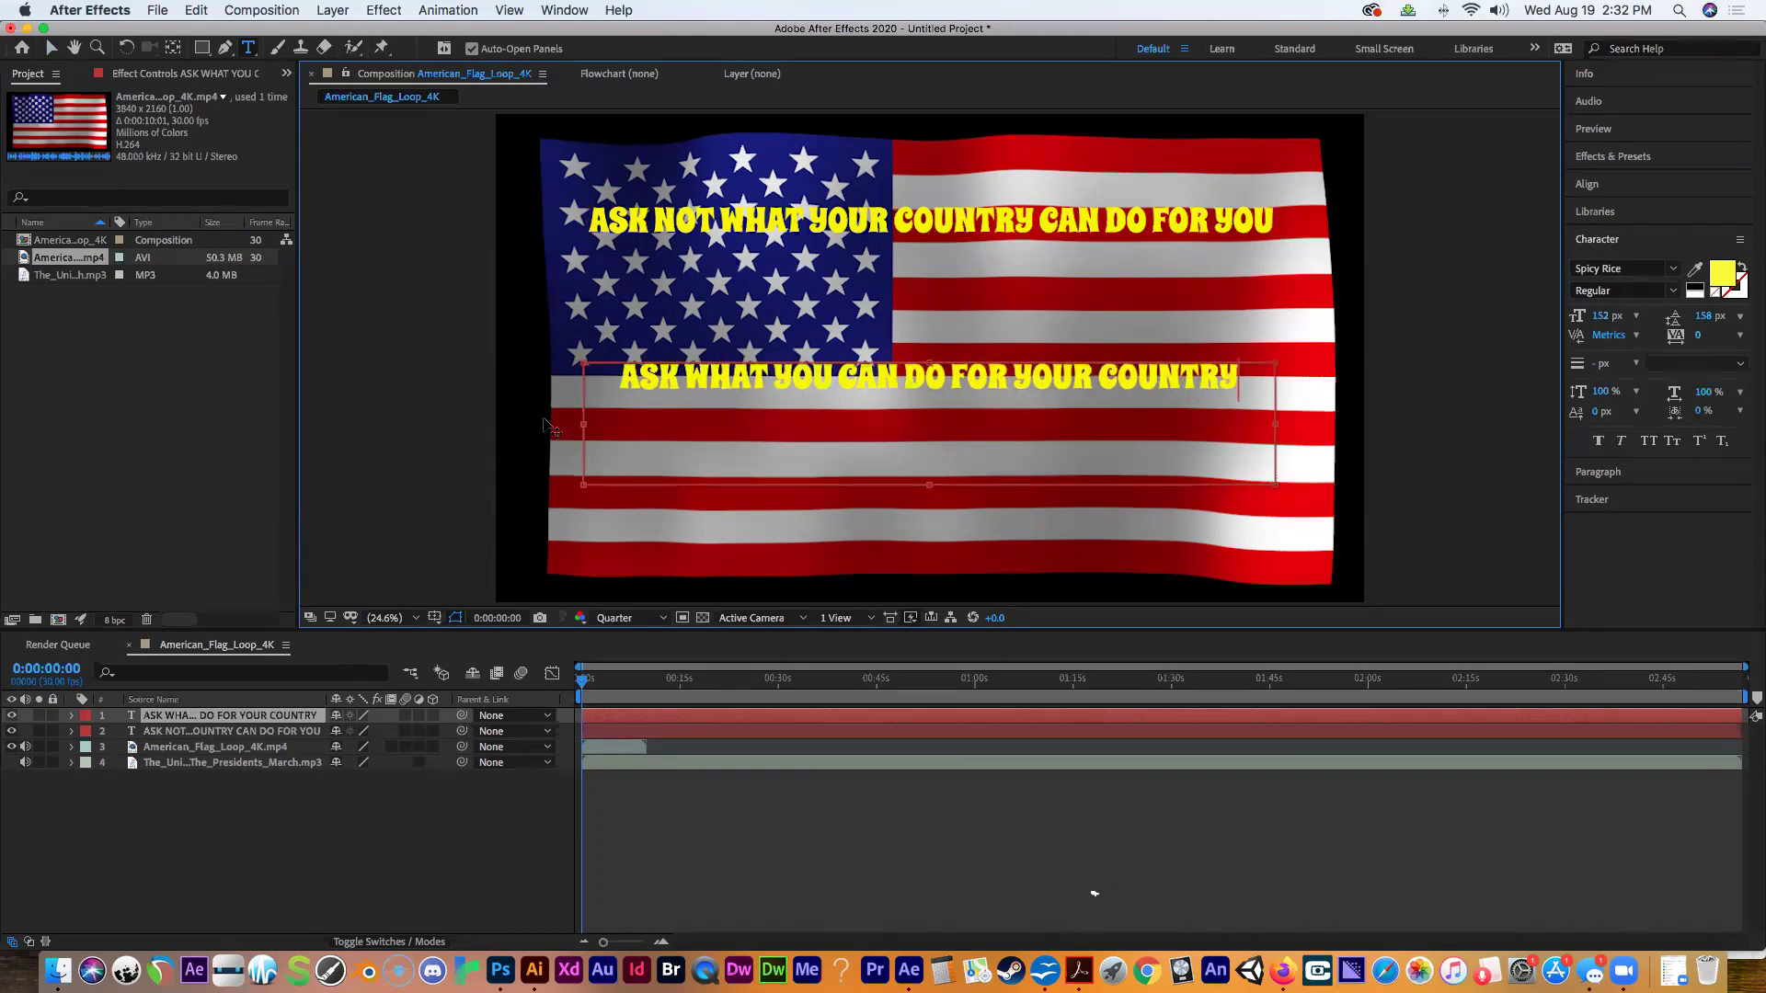
drag(584, 427, 498, 430)
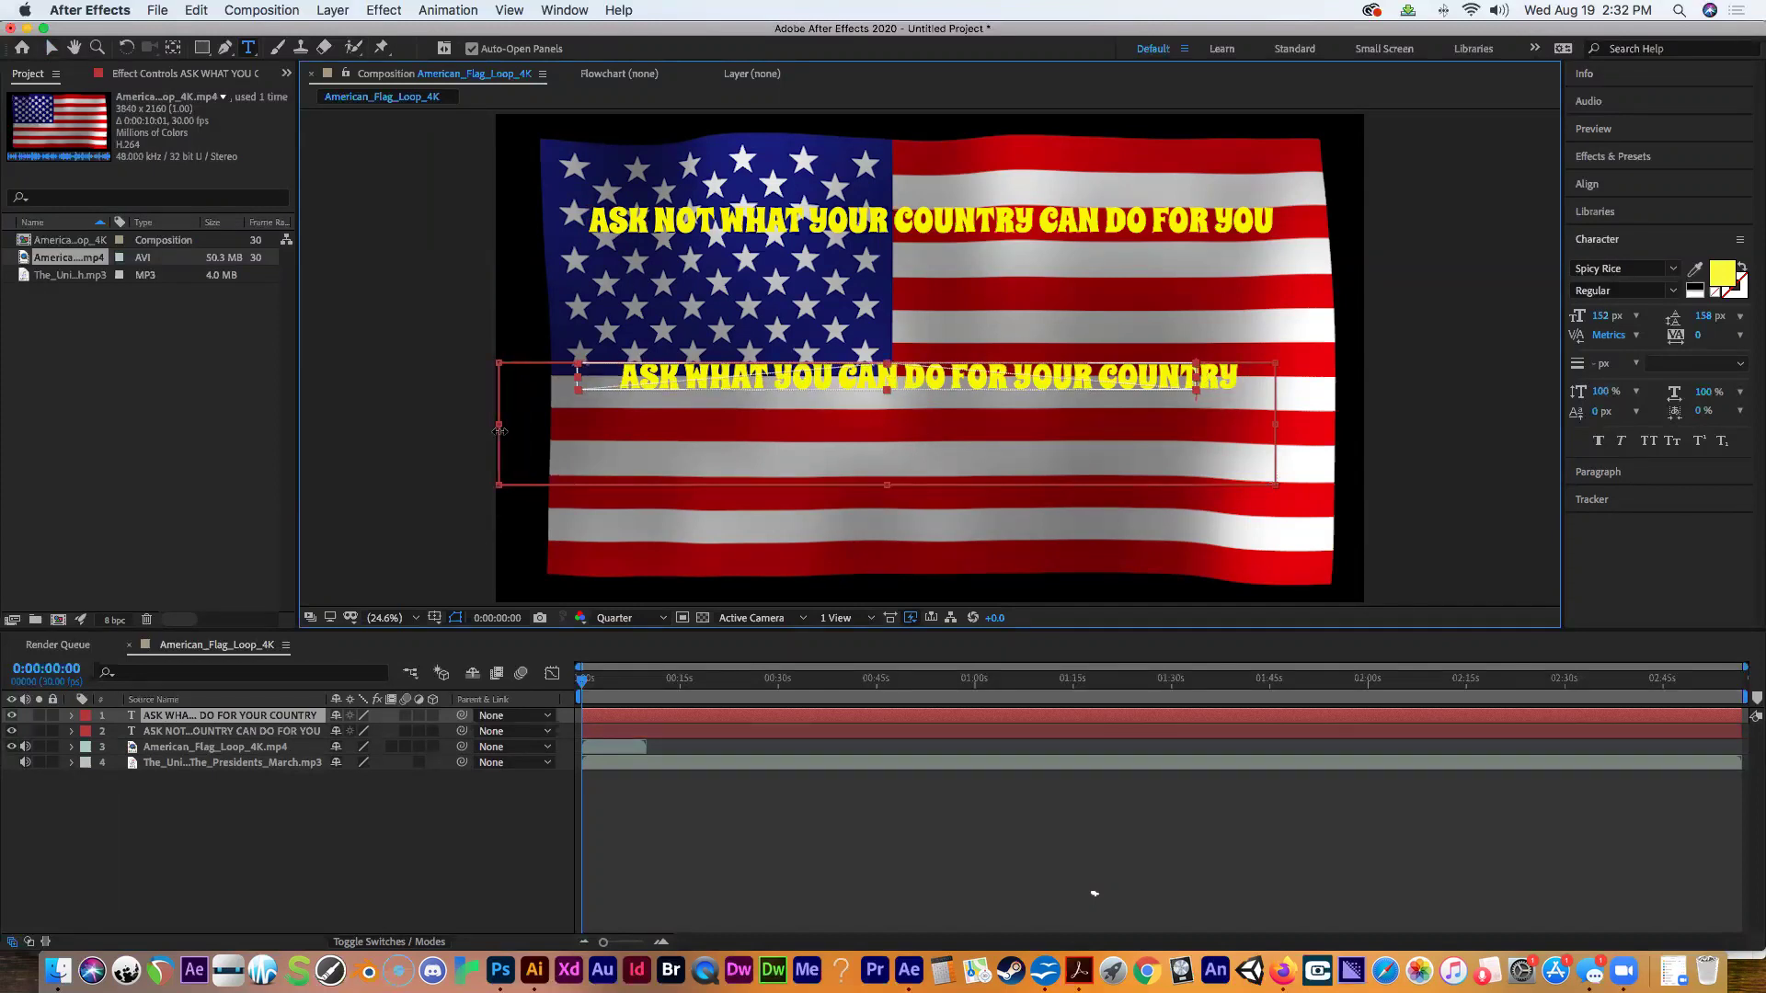
drag(1290, 427, 1365, 429)
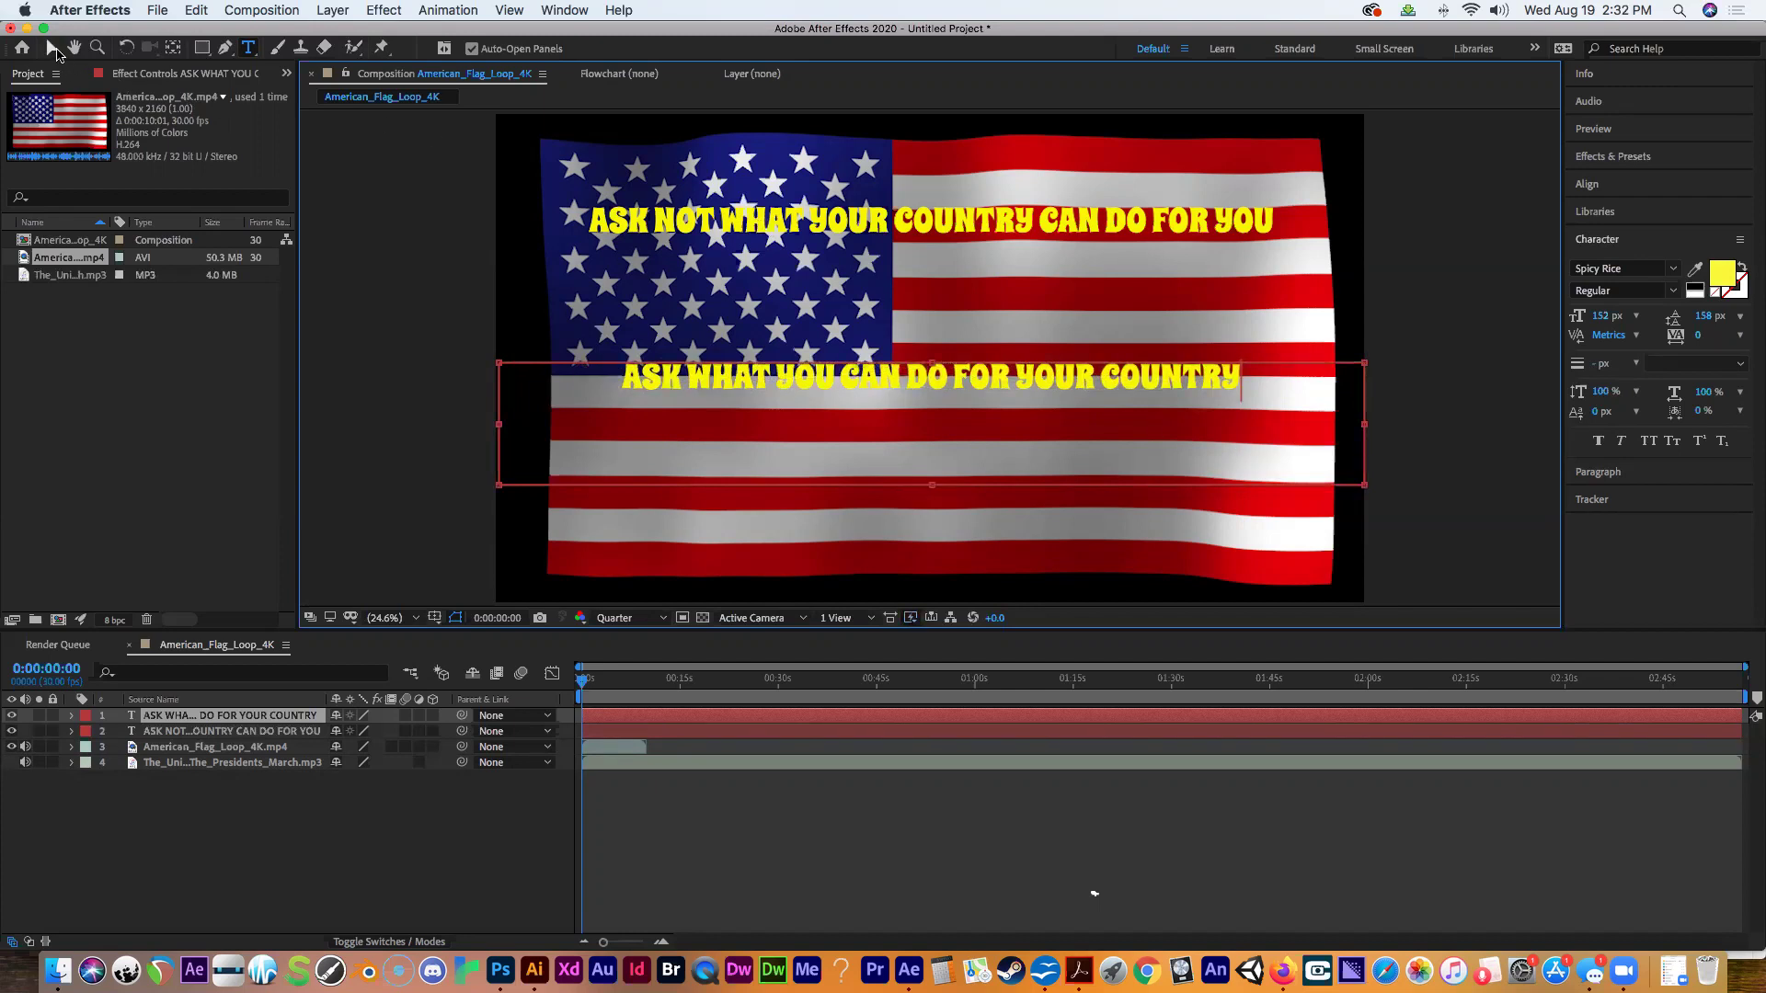
Move the ASK WHAT line down onto the lower part of the flag.
click(53, 48)
drag(740, 379, 735, 449)
key(Caps_Lock)
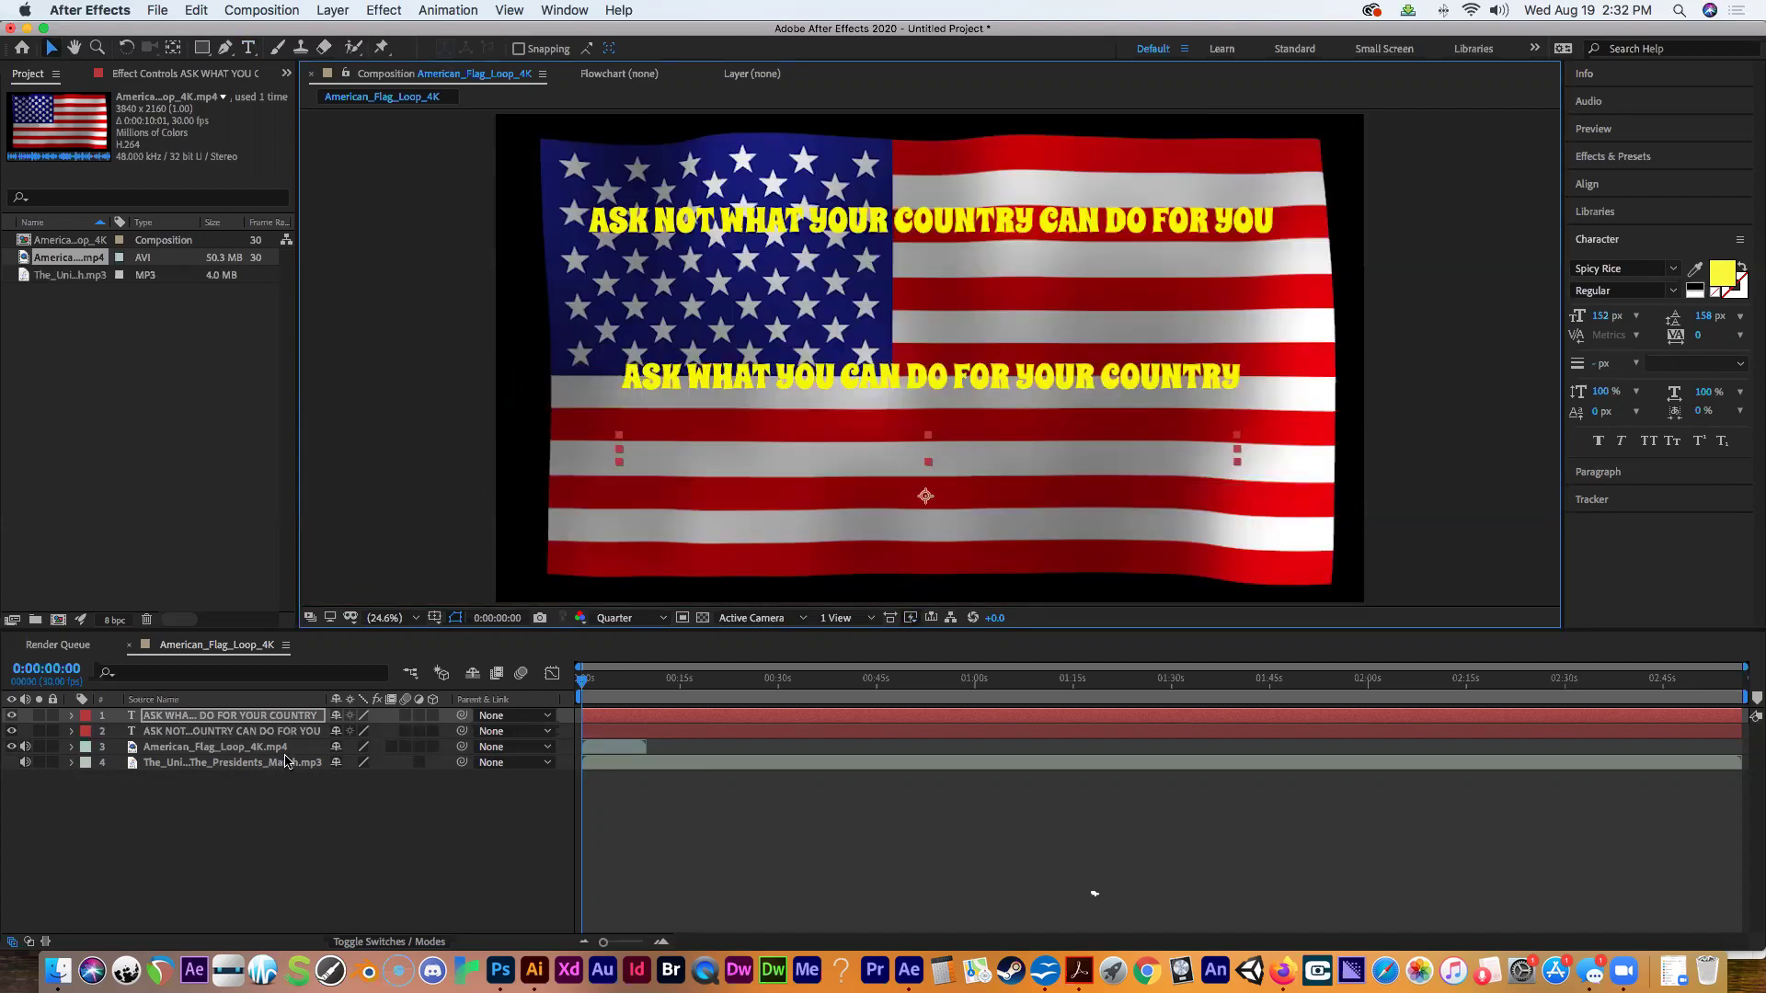
click(472, 510)
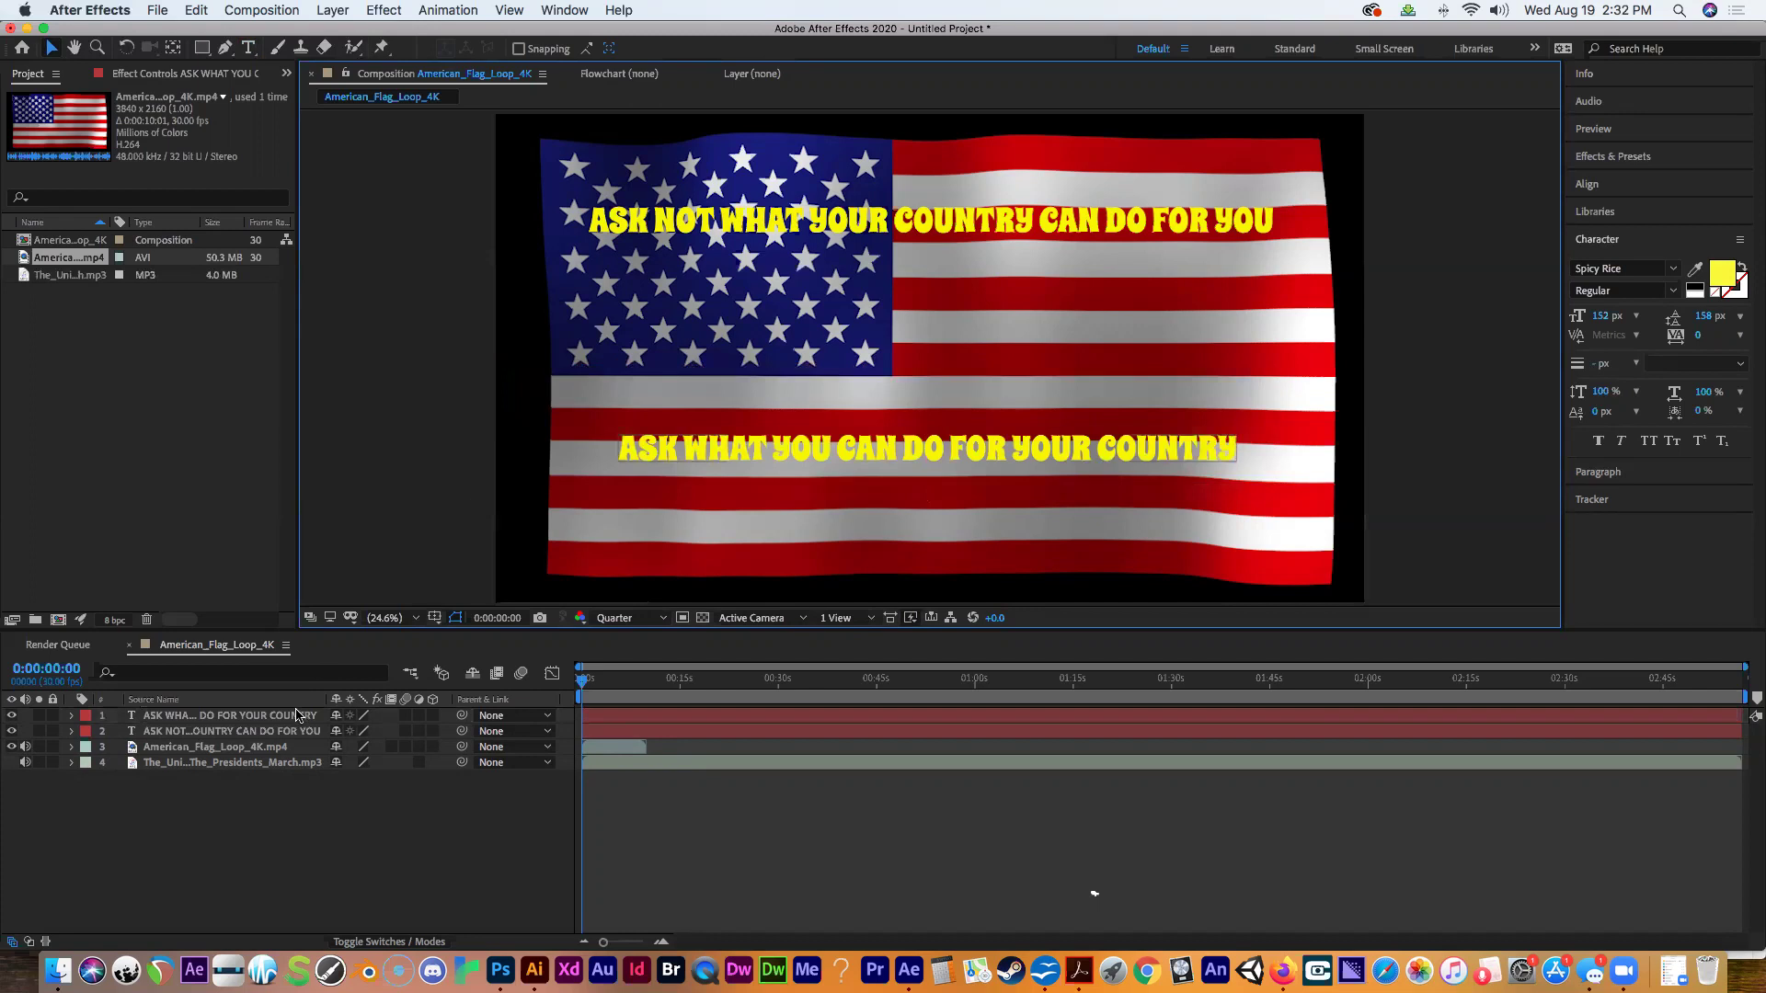
Create a new text box near the flag's bottom with the JOHN F. KENNEDY attribution.
click(249, 48)
drag(798, 512, 1121, 599)
text(john)
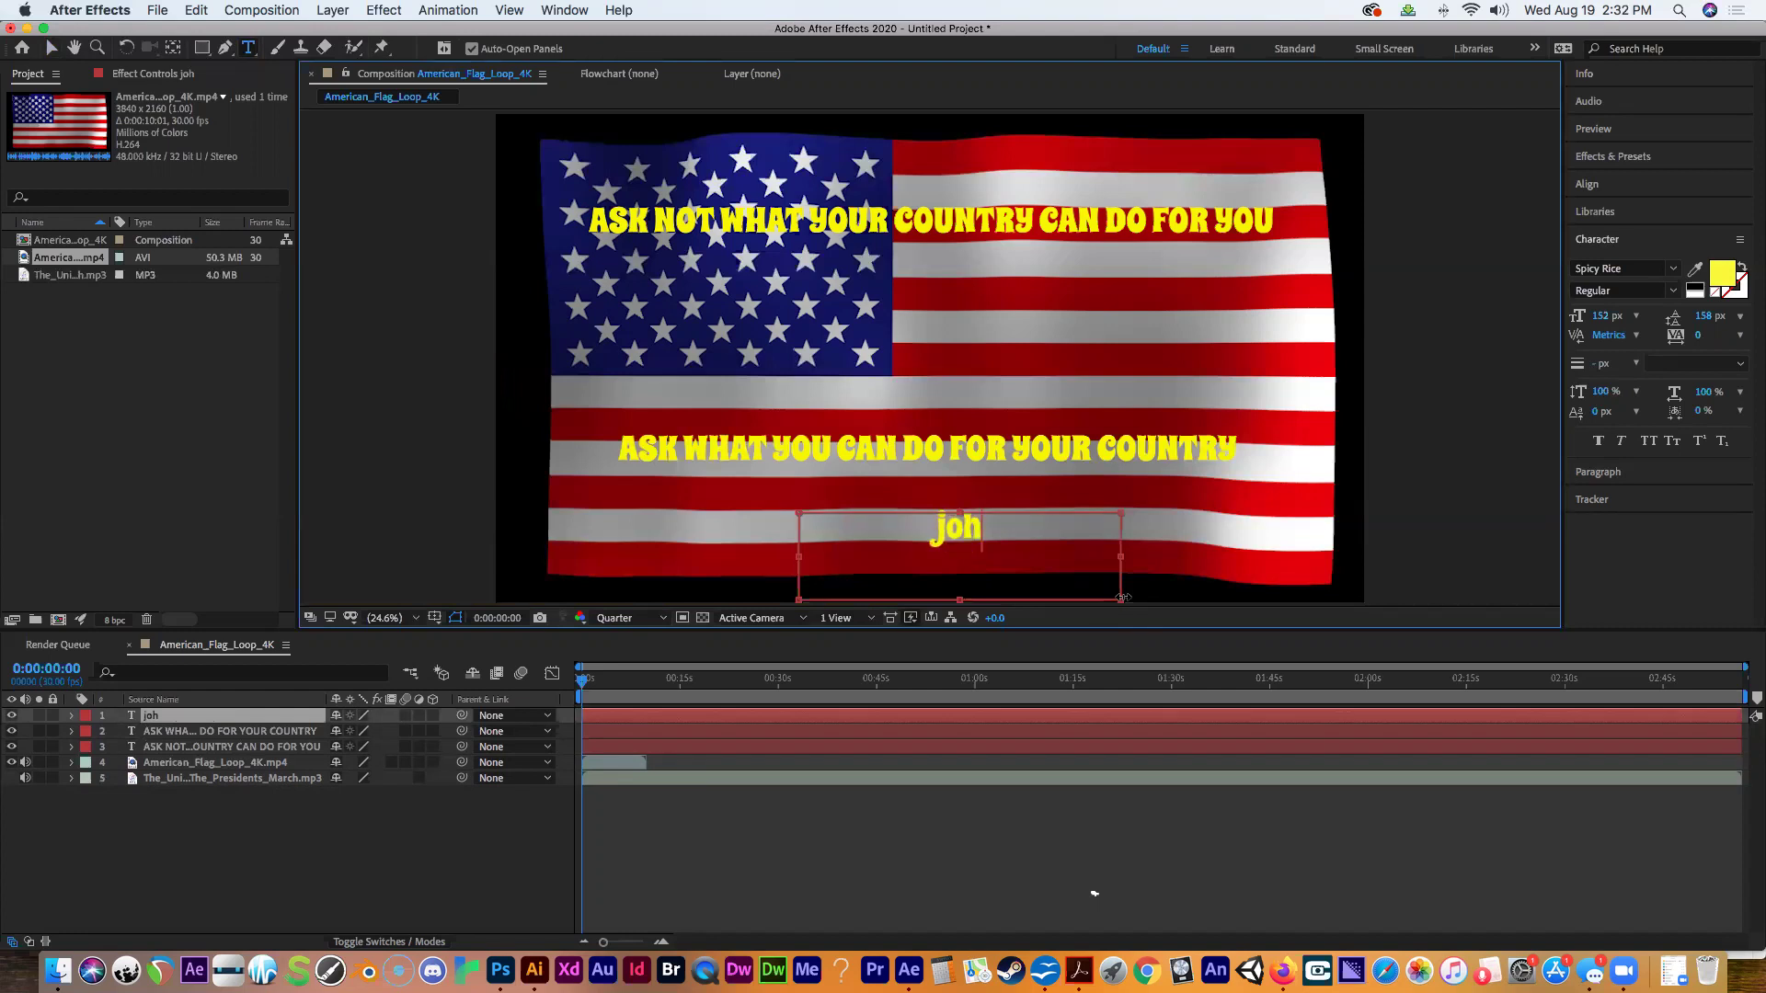
key(BackSpace)
key(BackSpace)
key(BackSpace)
key(BackSpace)
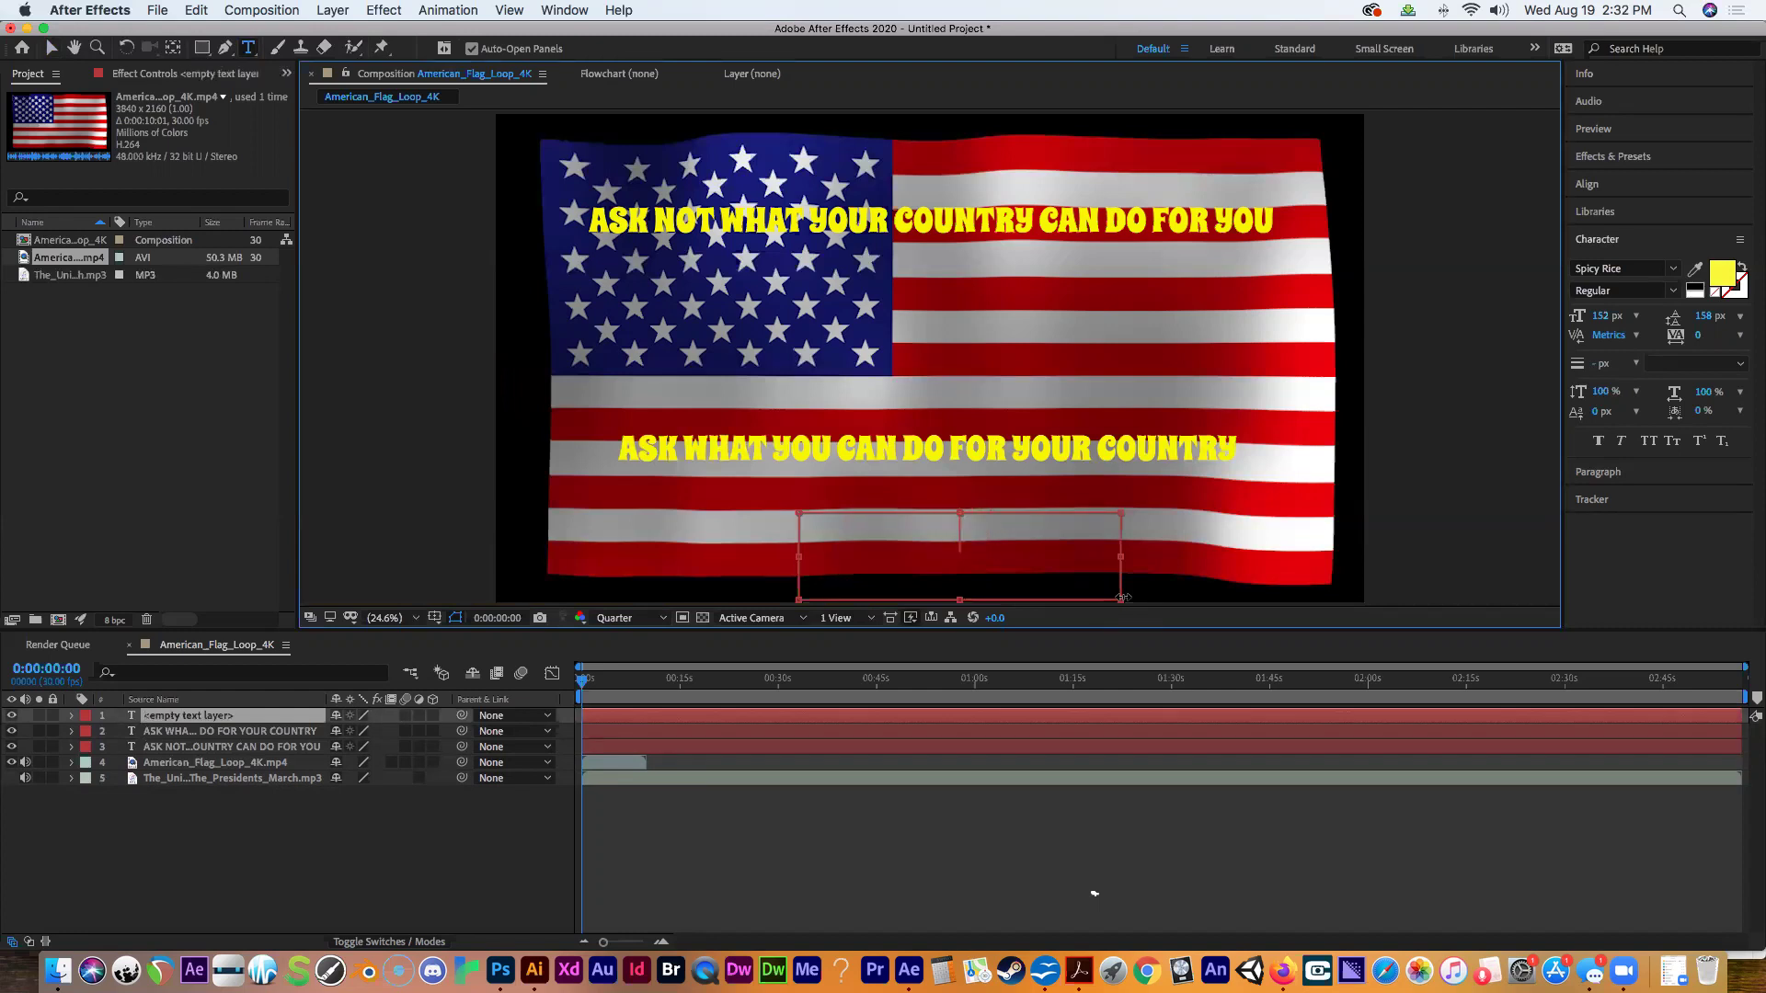
text(JOHN F. KENNEDY)
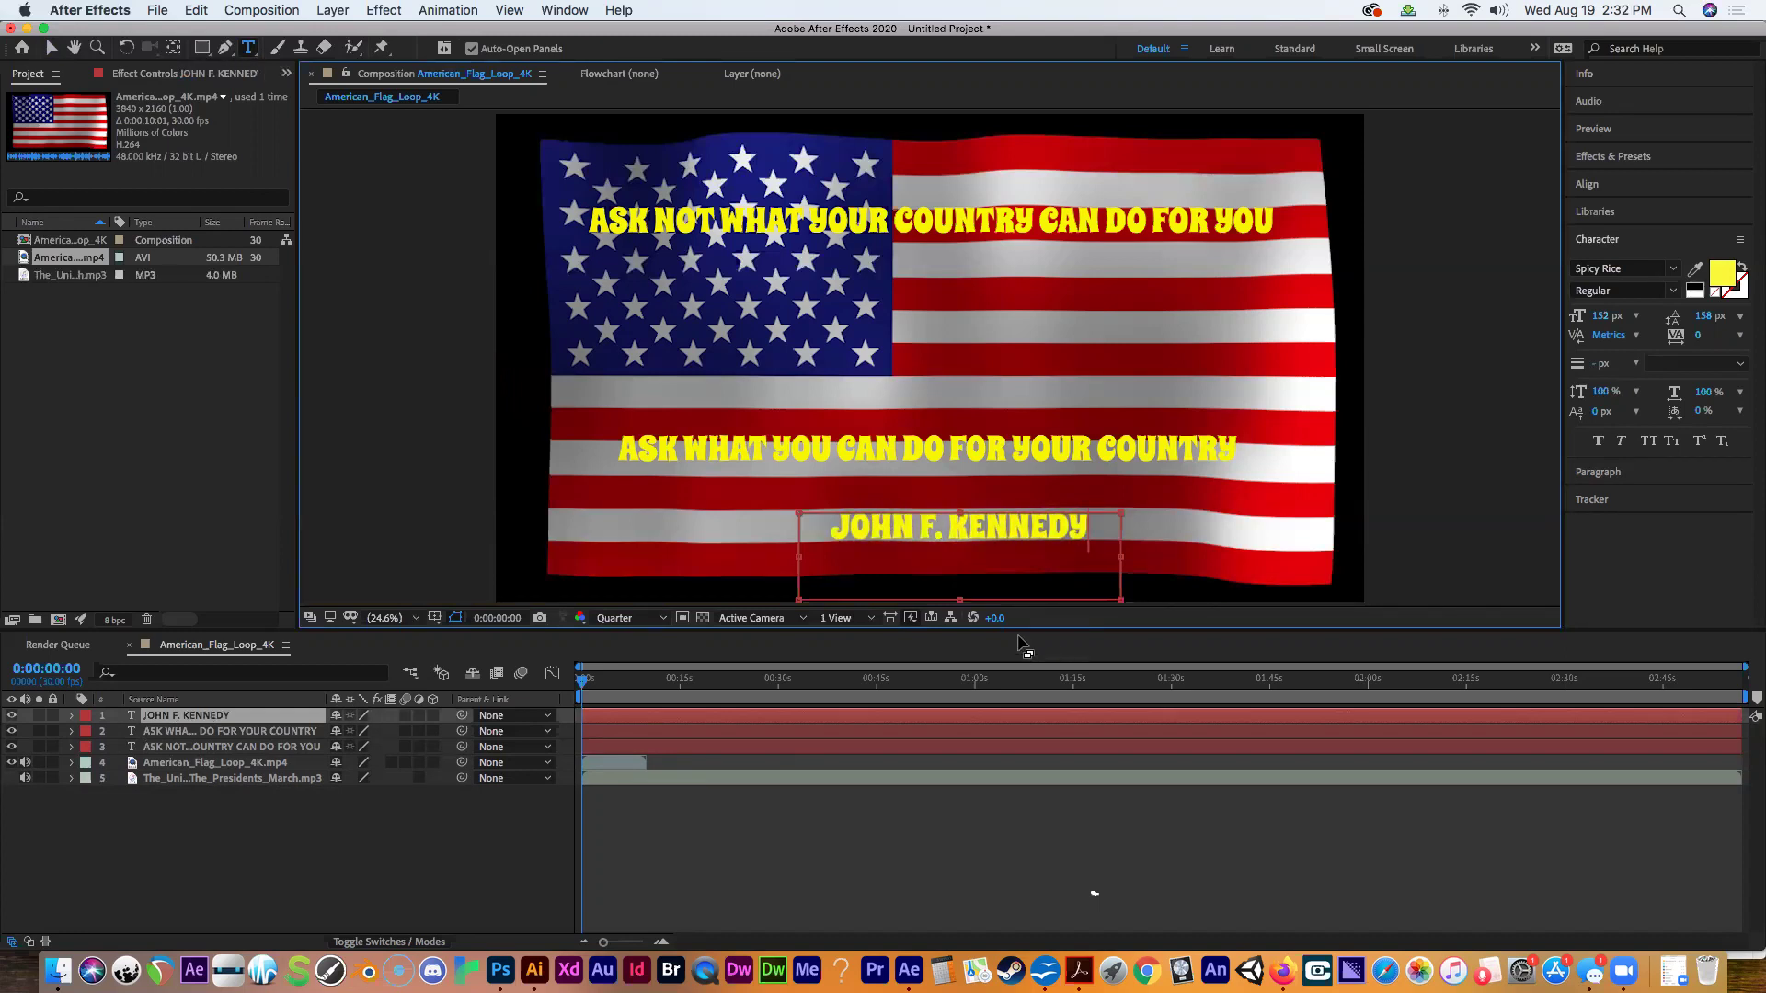
text(-)
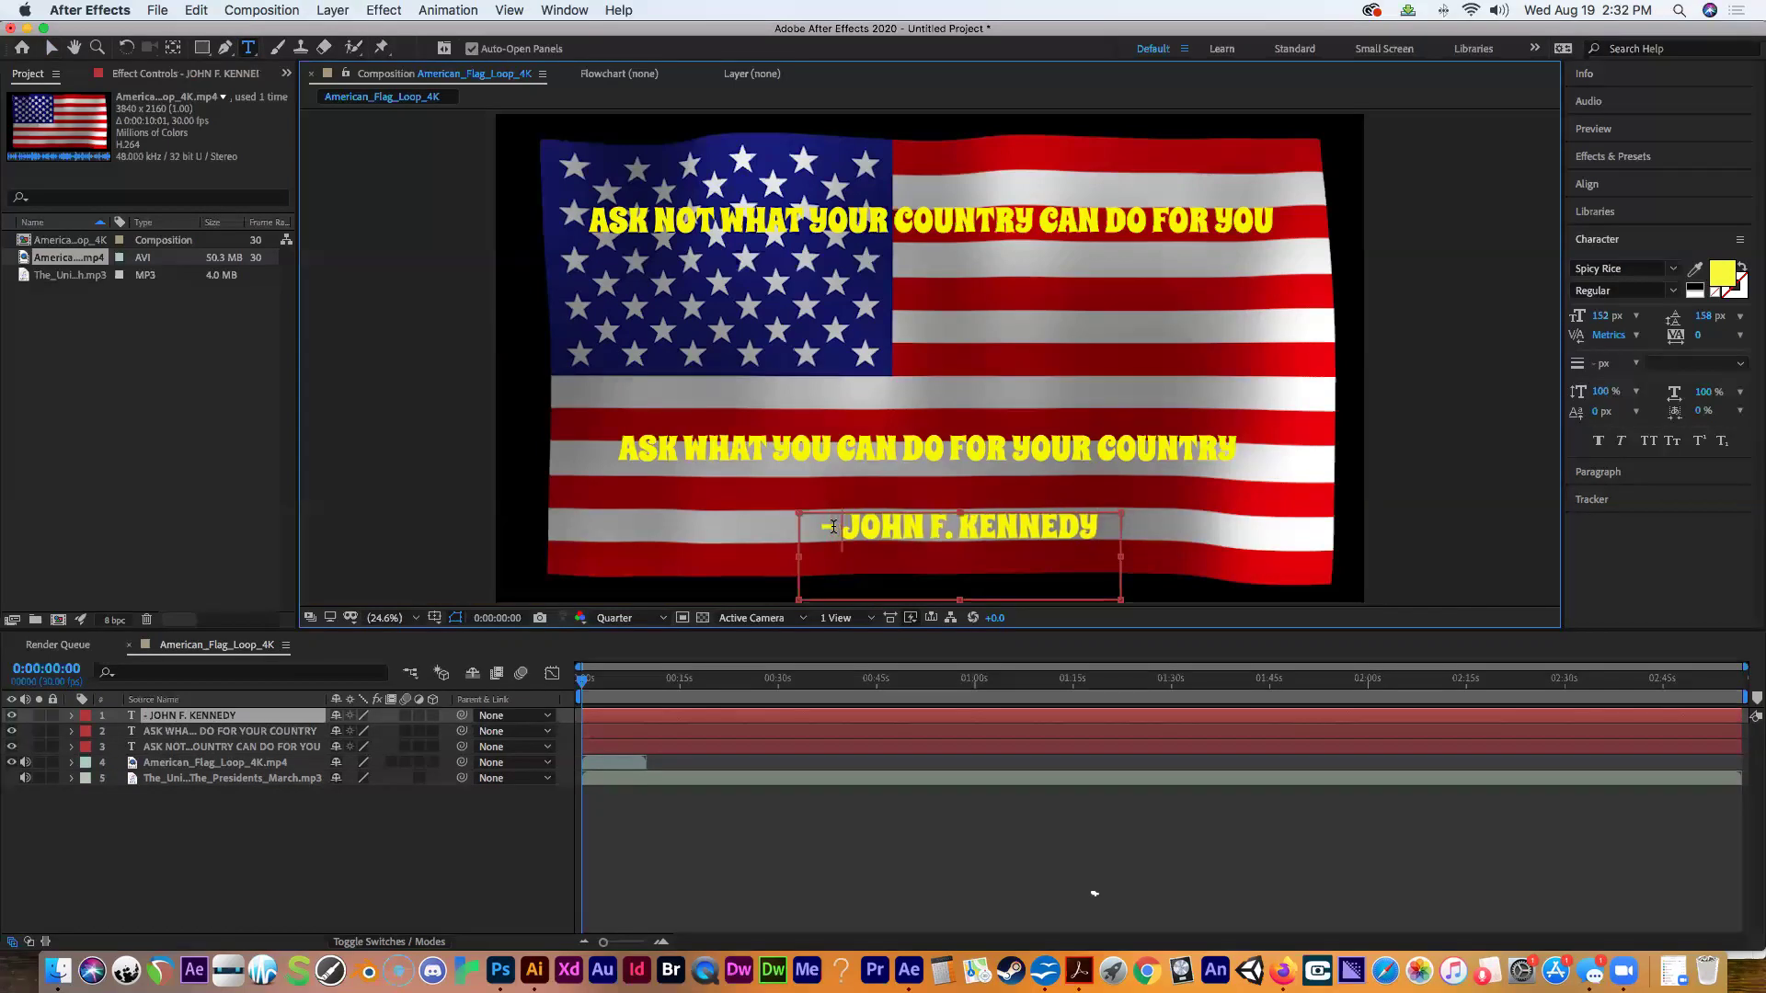
Shift the attribution line to the lower right beneath the two quote lines.
click(52, 48)
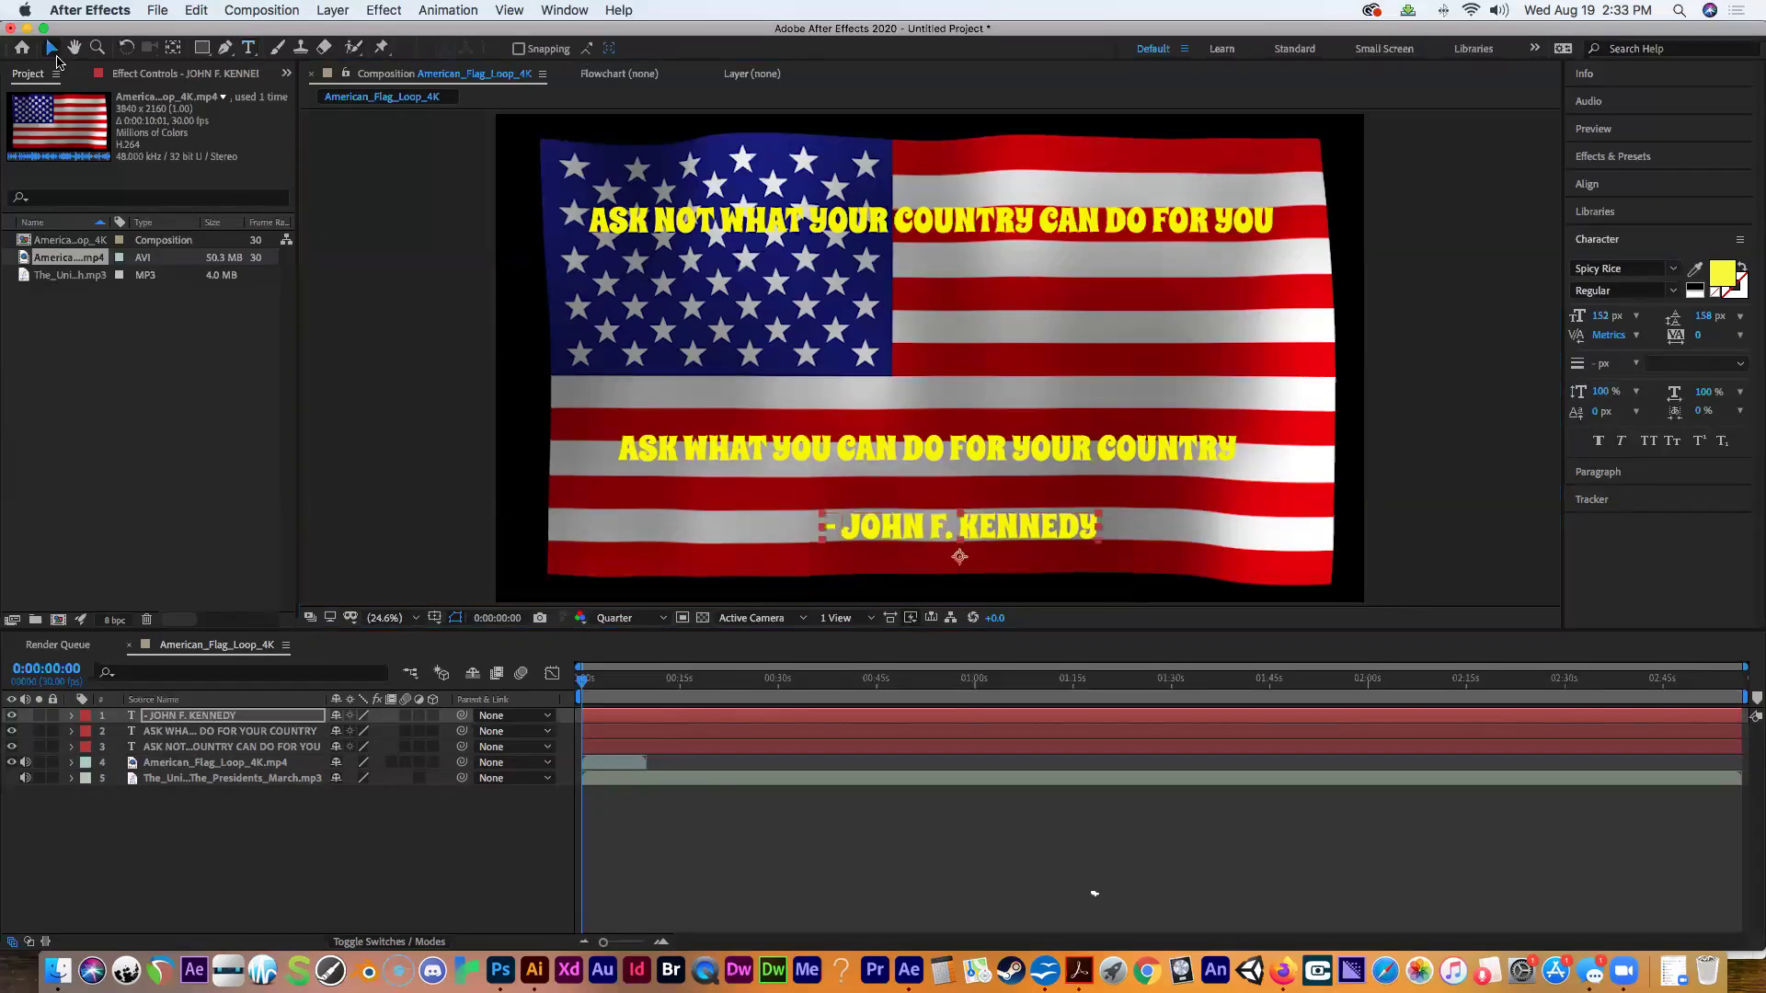
drag(881, 529, 995, 526)
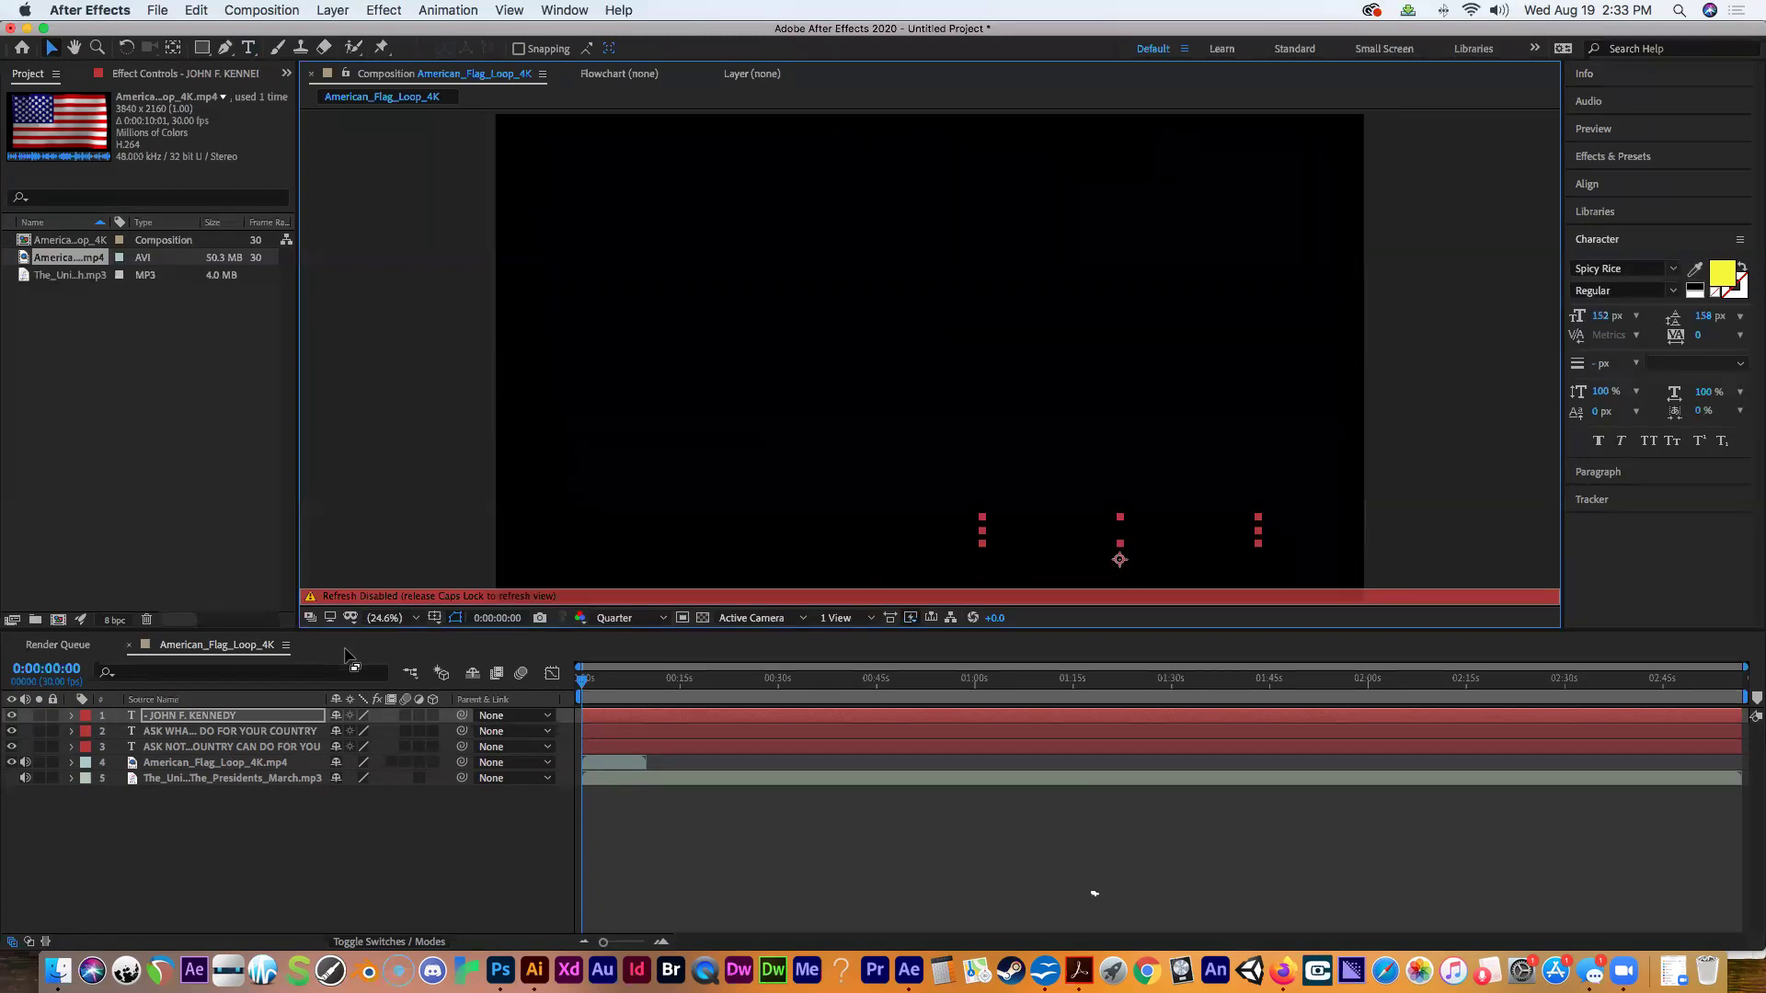
drag(373, 651, 347, 653)
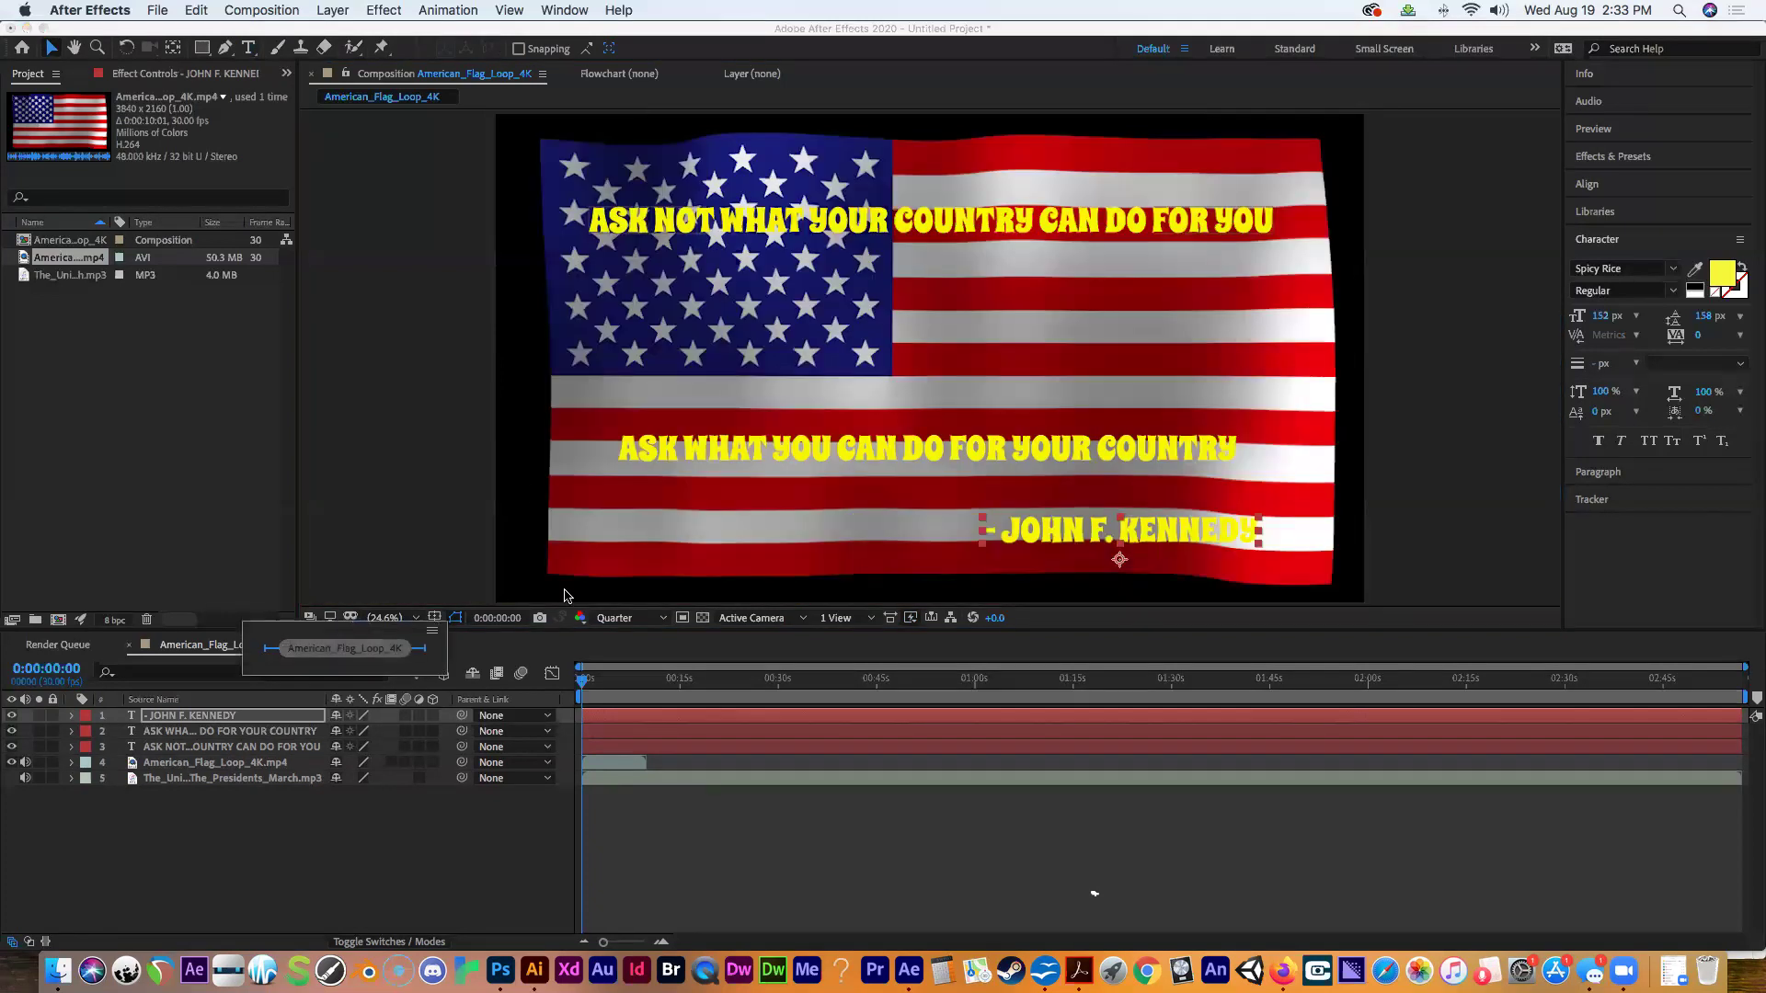
Stack the lines tightly: lower the first line slightly, raise the second line and attribution beneath it.
click(309, 752)
click(287, 732)
click(256, 716)
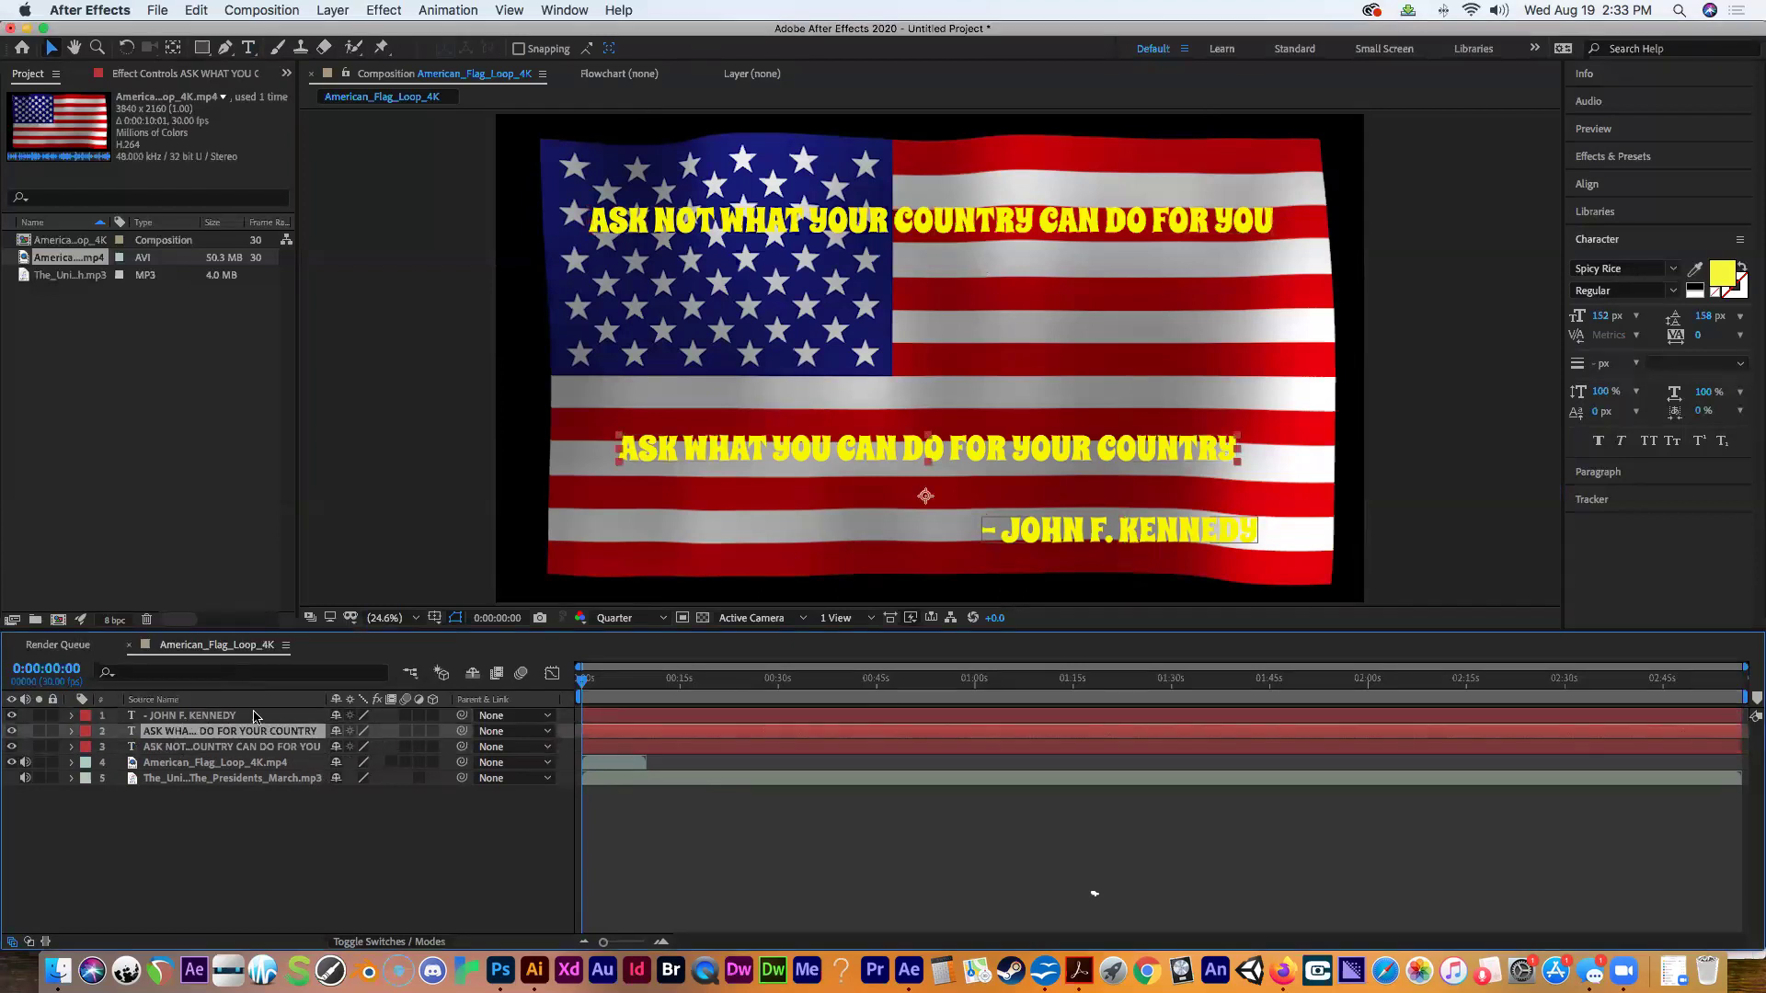
click(267, 749)
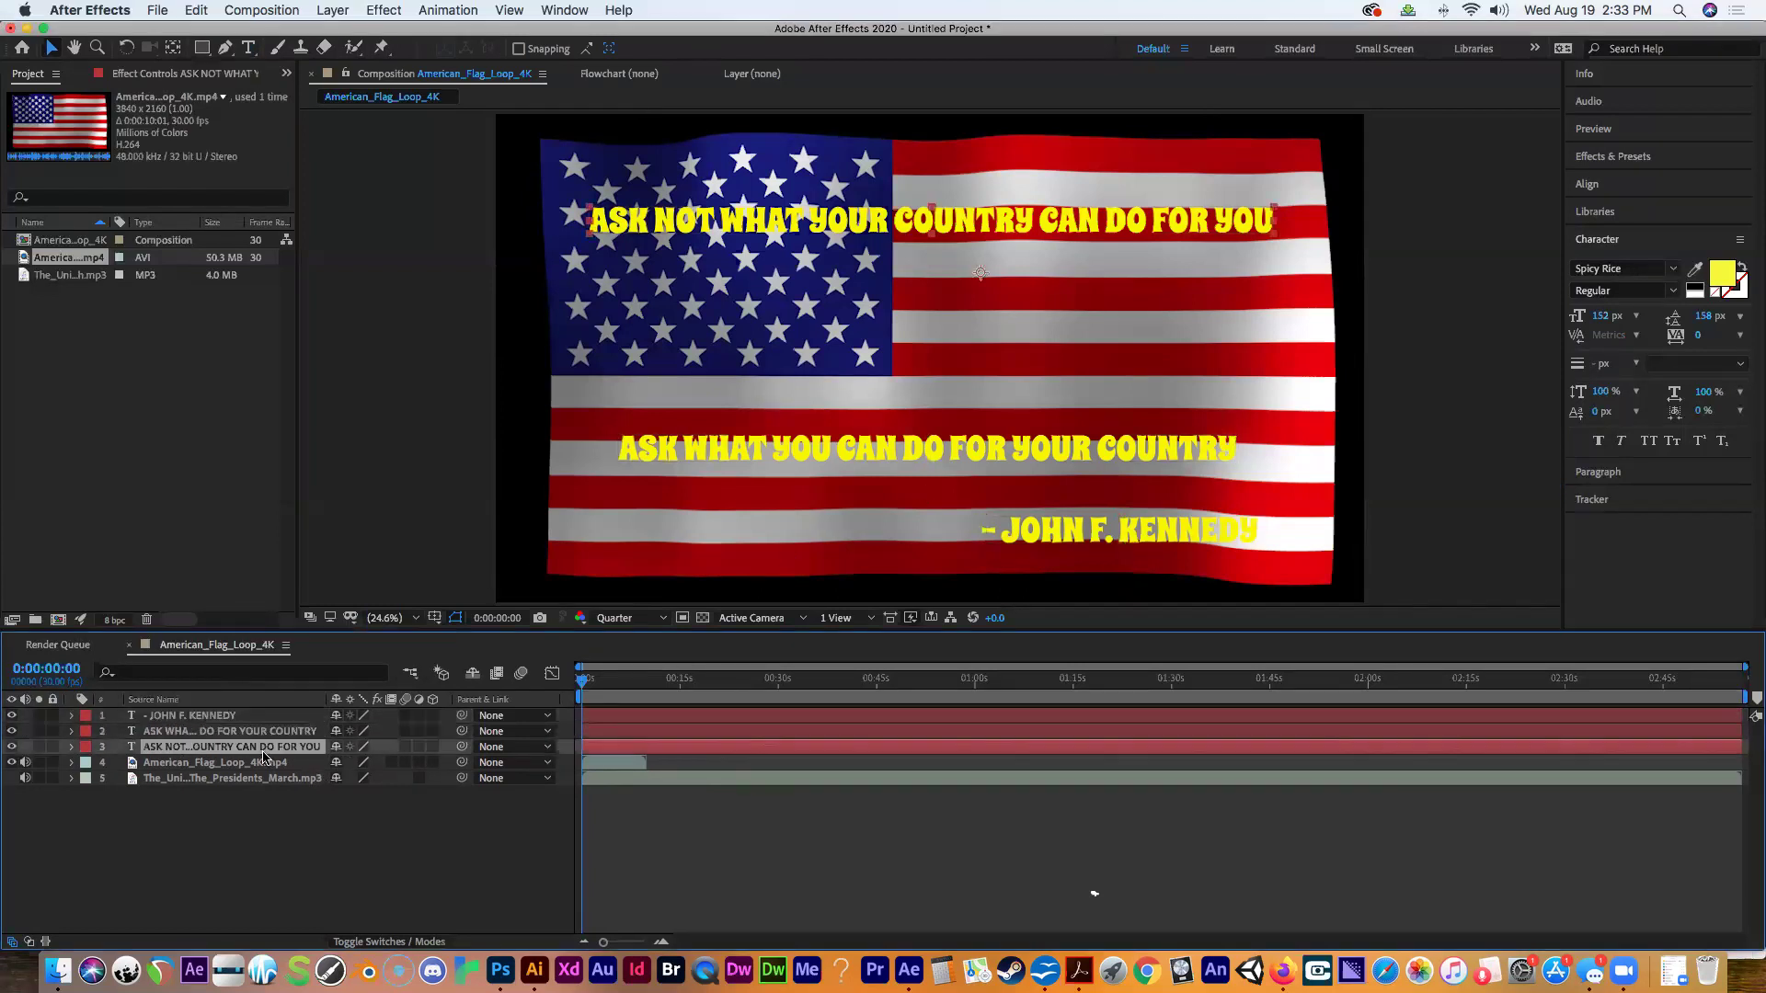
click(202, 732)
click(201, 716)
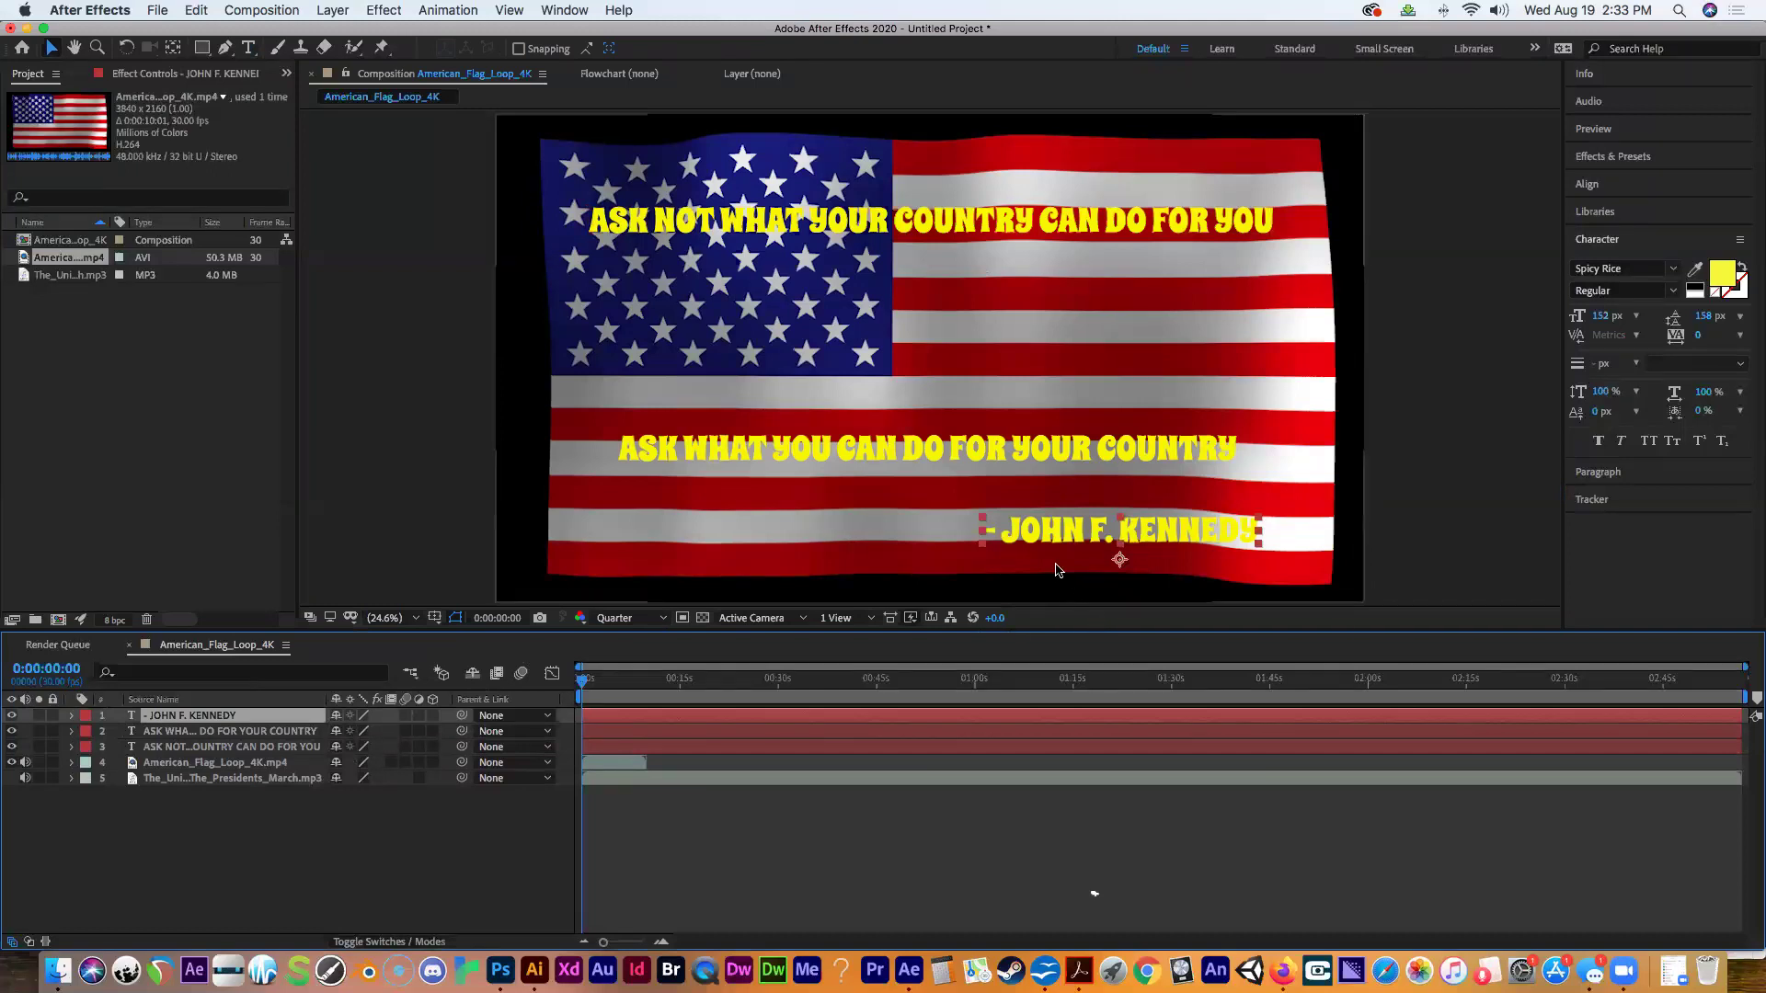
drag(727, 225, 727, 294)
drag(885, 447, 890, 350)
drag(1062, 532, 1068, 439)
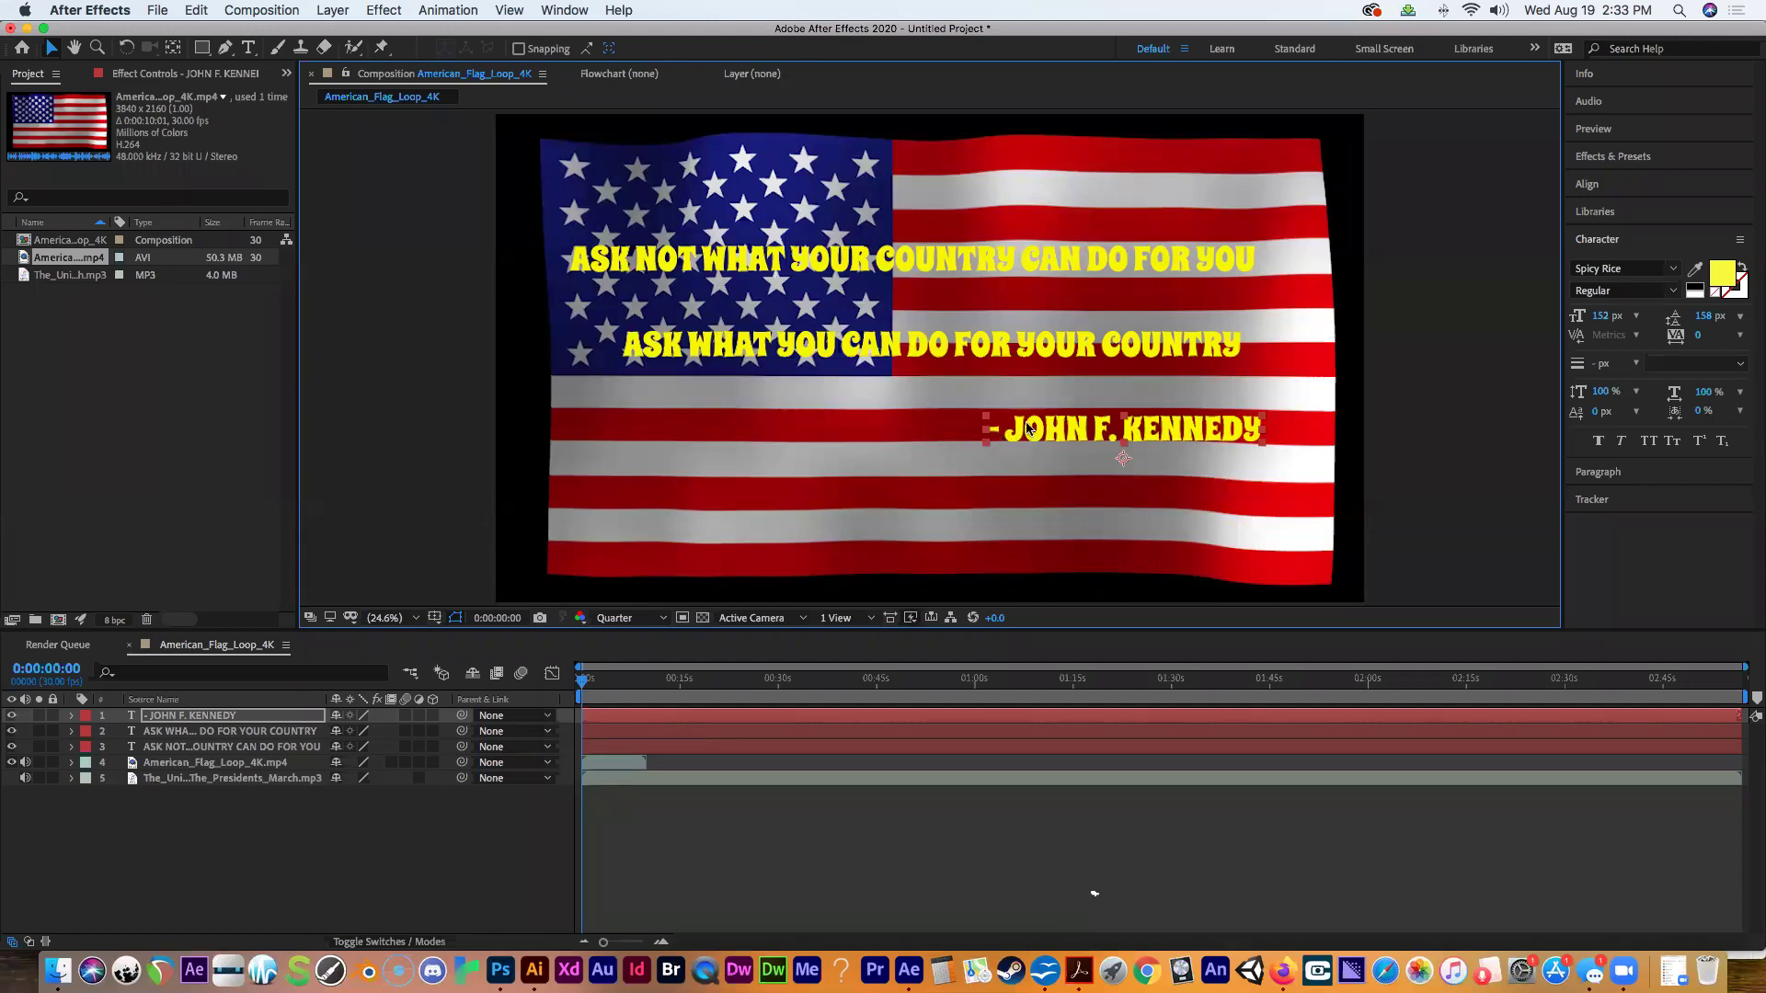
Push the KENNEDY attribution and ASK WHAT line off the right edge, and ASK NOT off the left.
drag(1021, 436, 1390, 440)
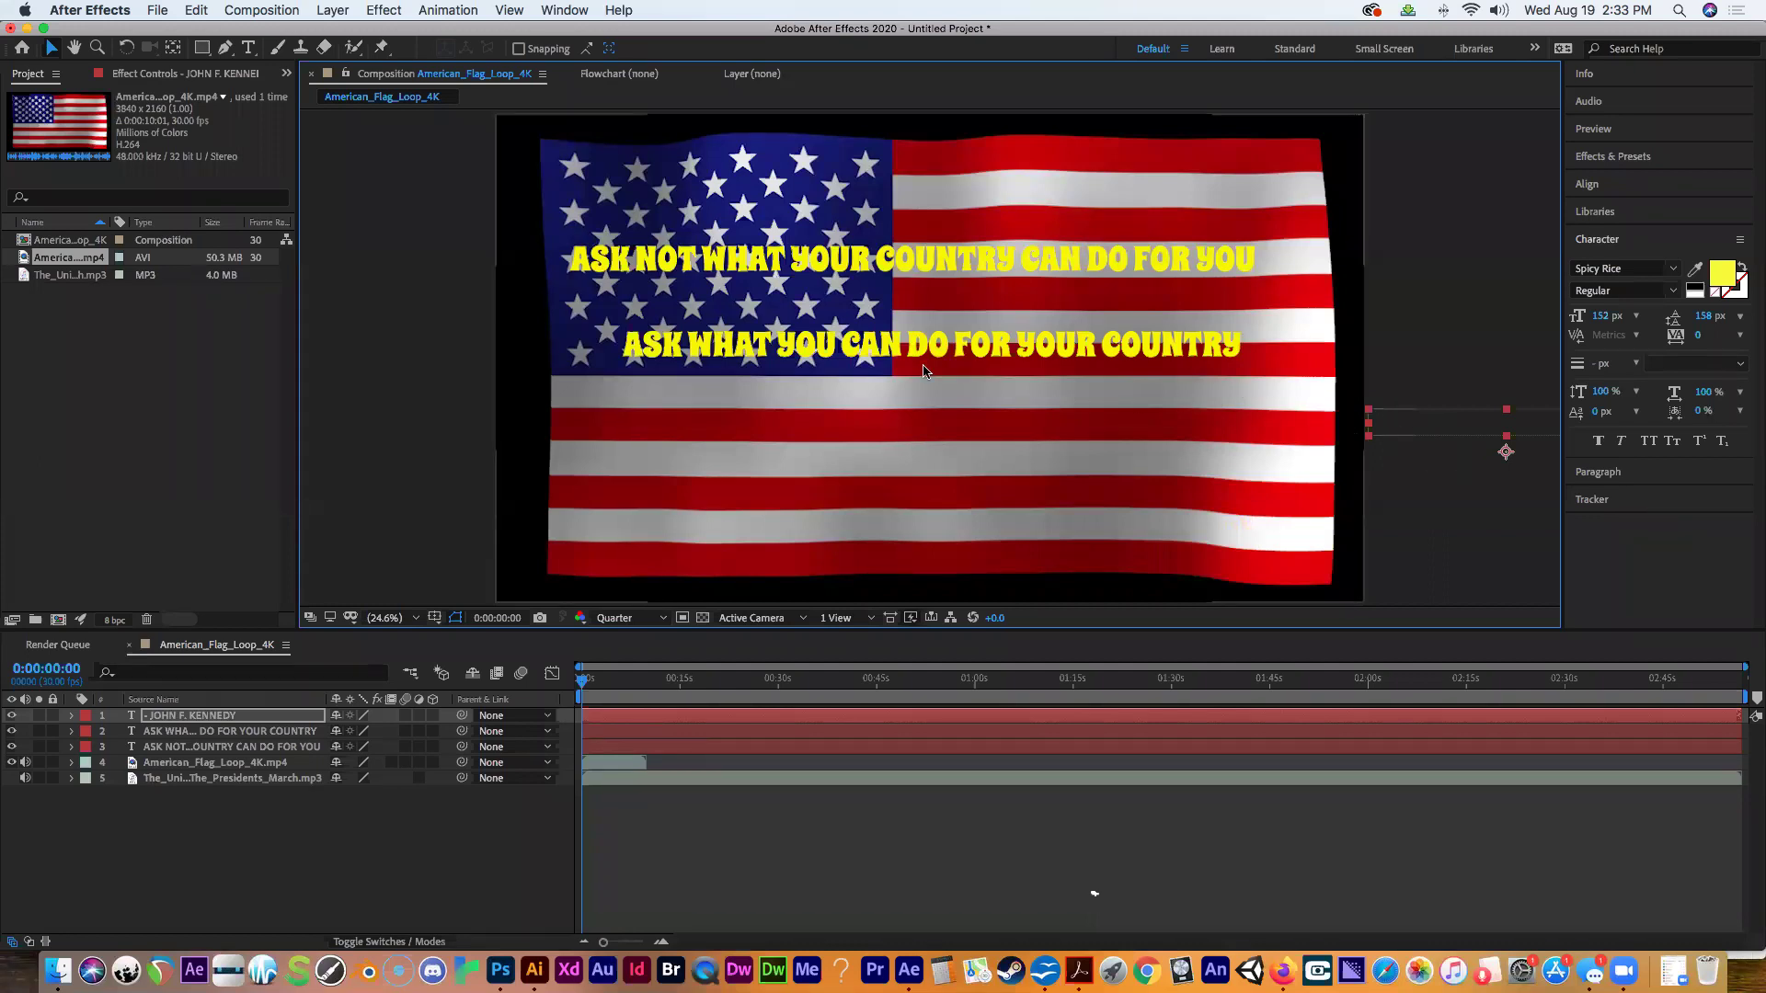
drag(736, 346, 1404, 344)
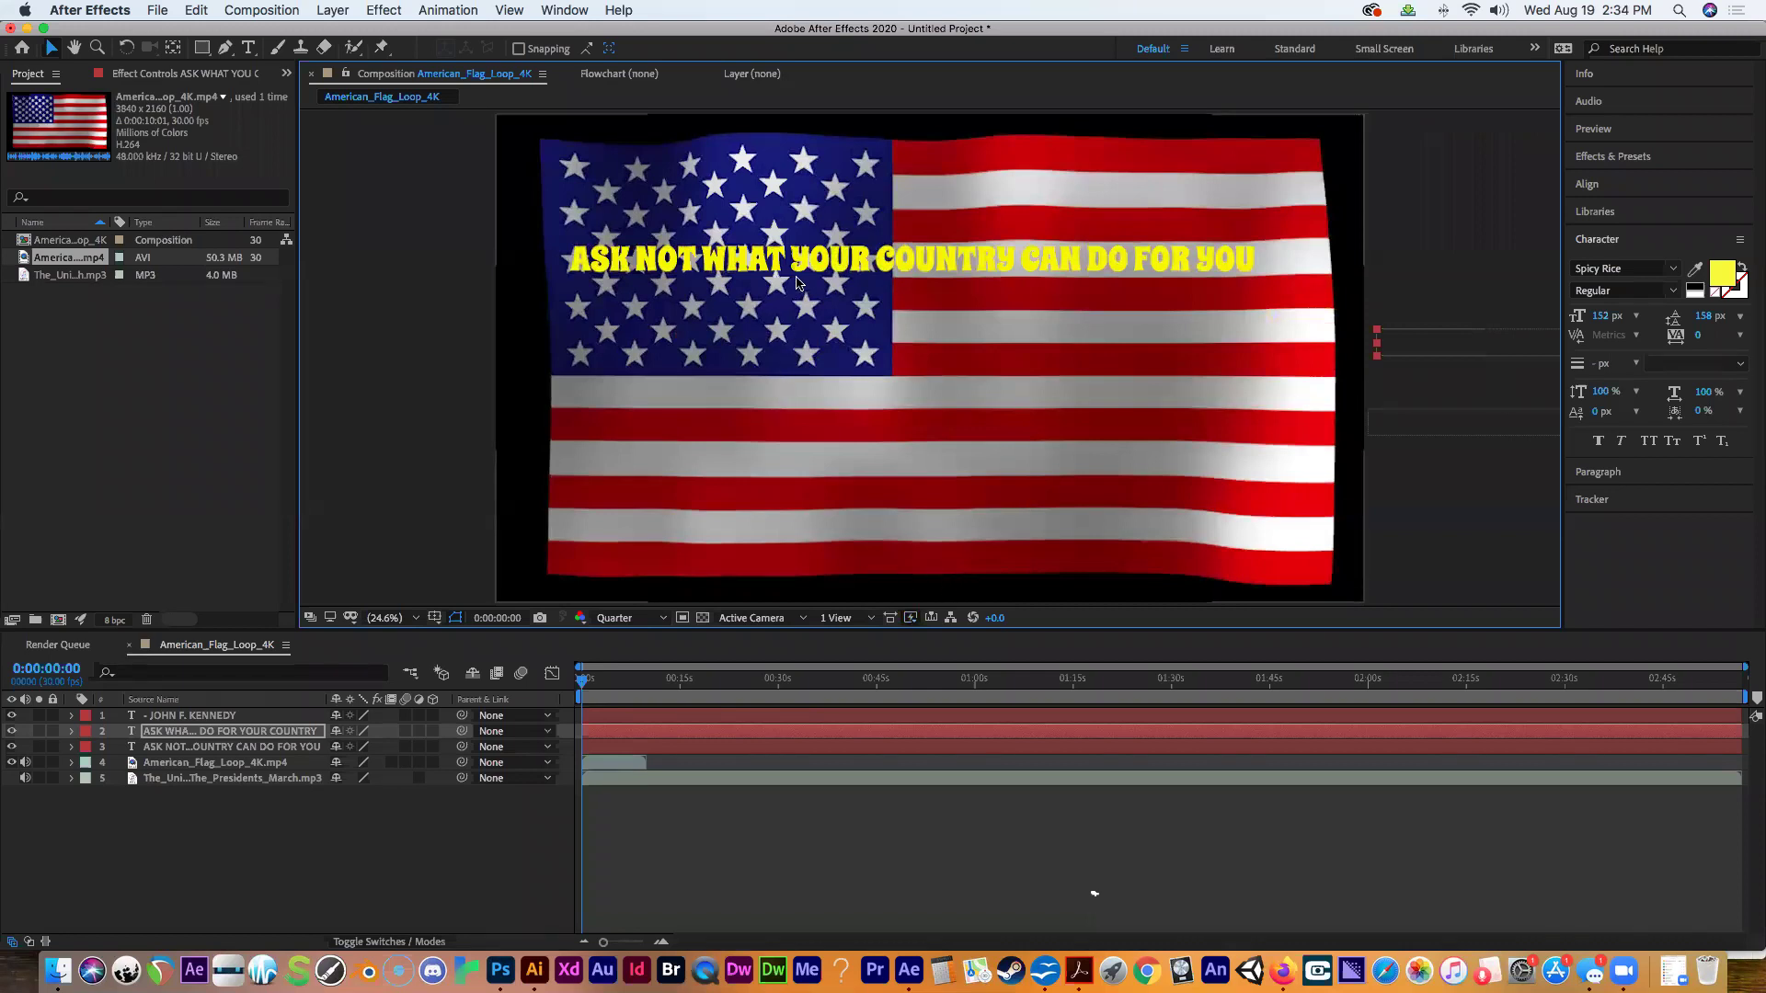
click(824, 266)
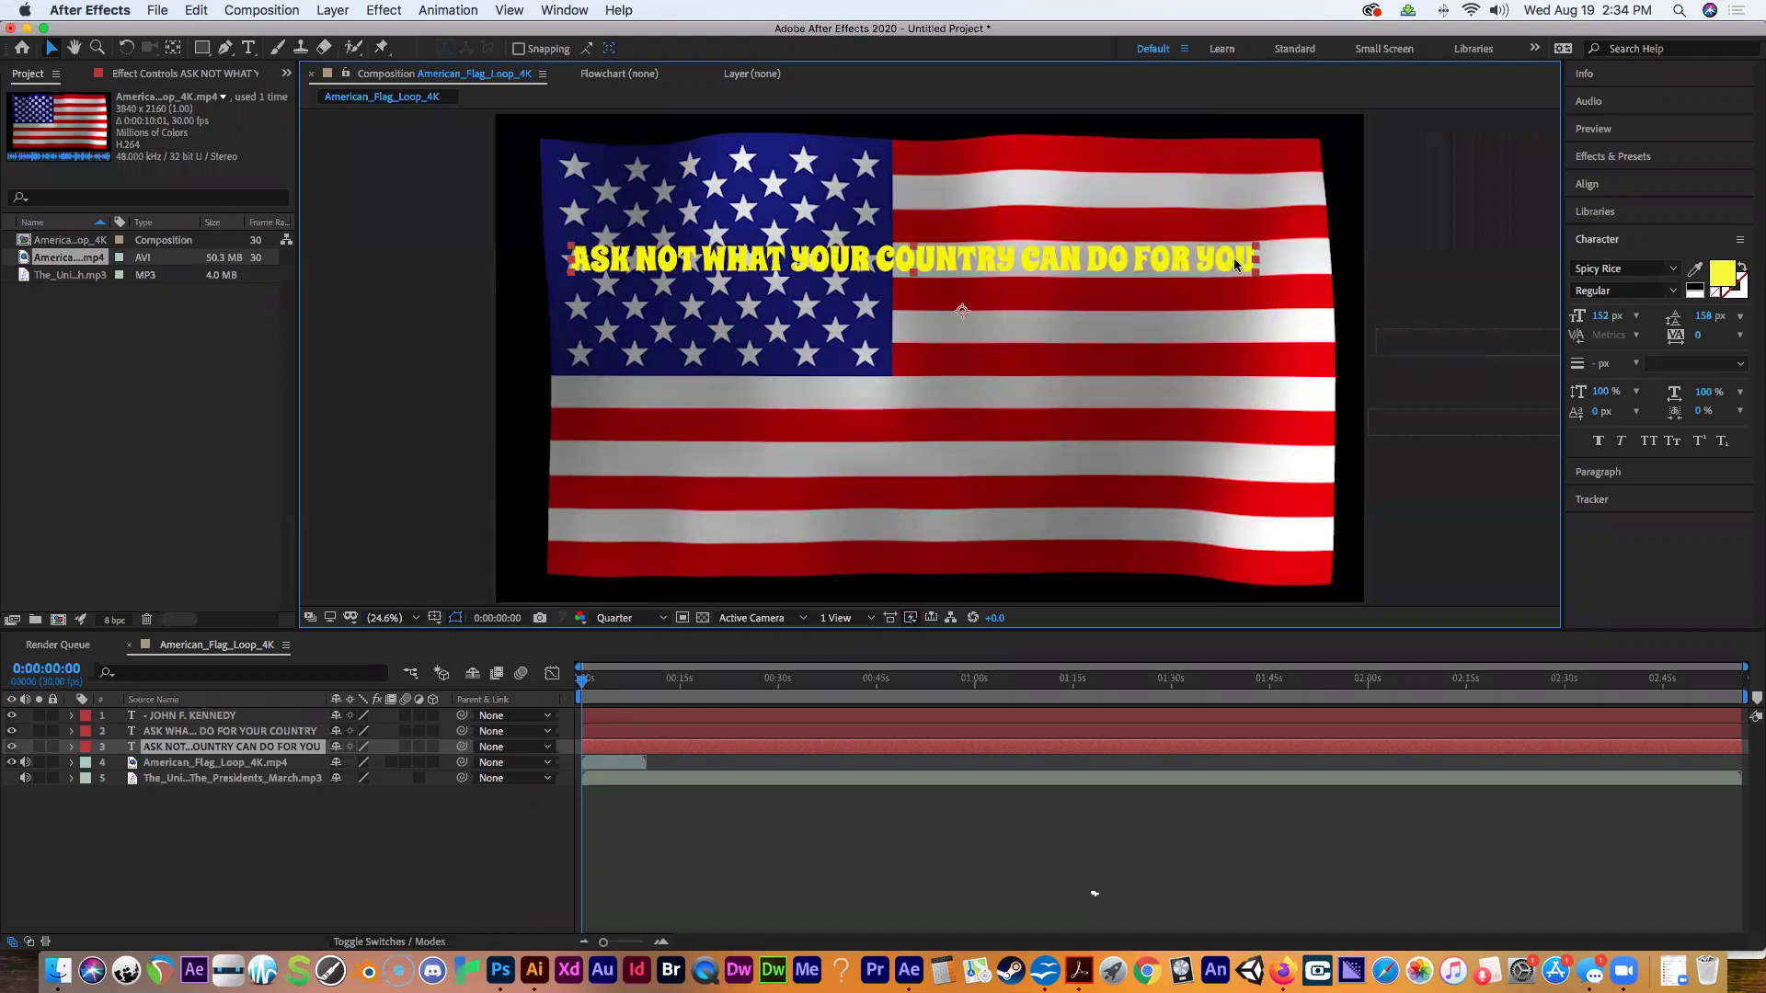
drag(1233, 258, 352, 162)
drag(625, 193, 469, 189)
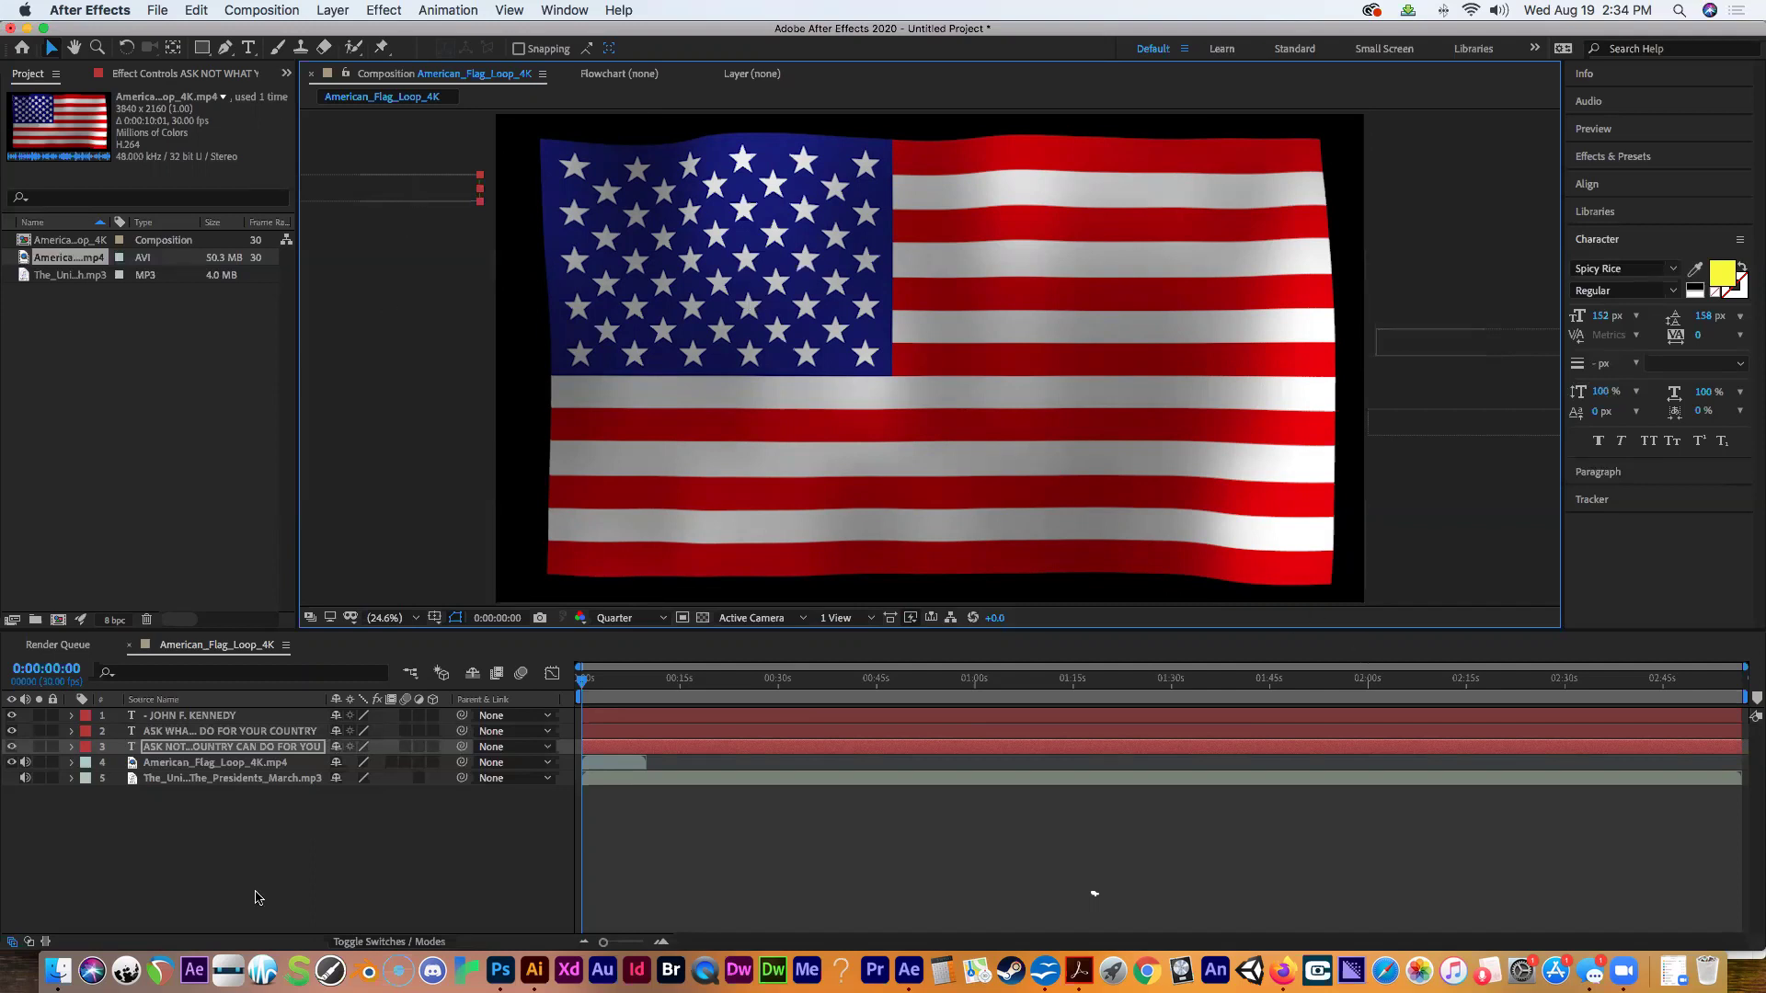
Expand the ASK NOT layer to show its Transform Position, and scrub forward about two seconds.
click(206, 749)
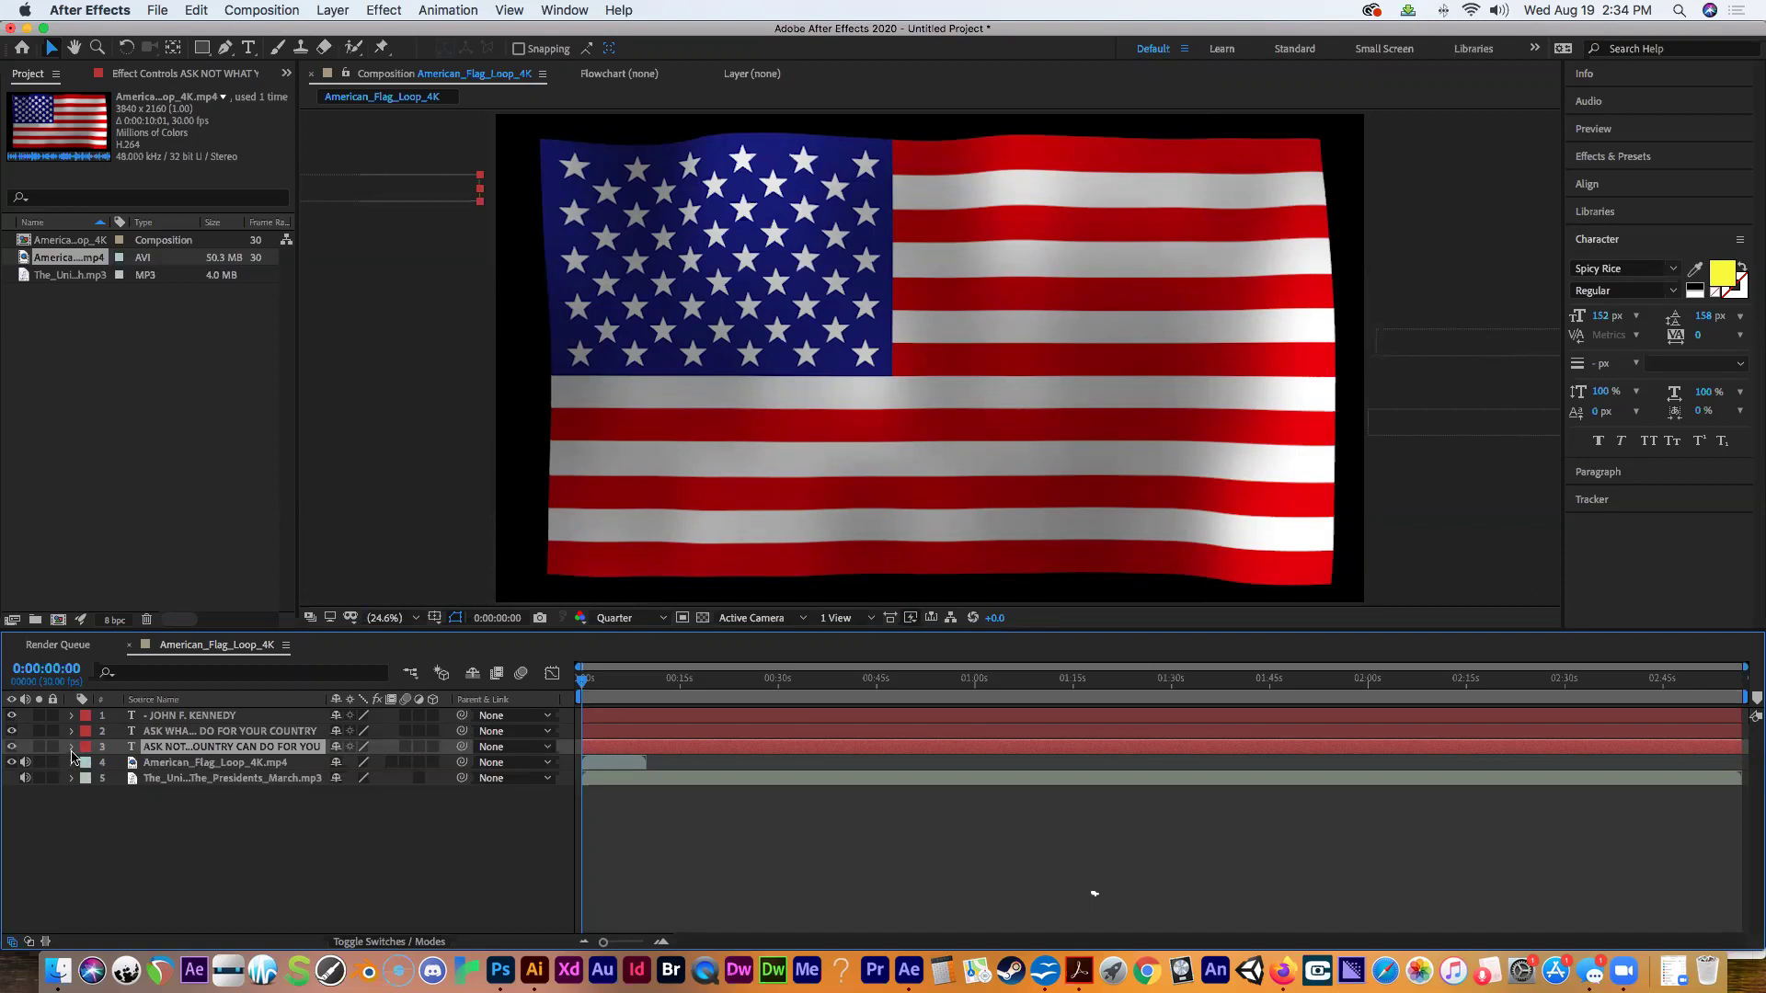
click(72, 748)
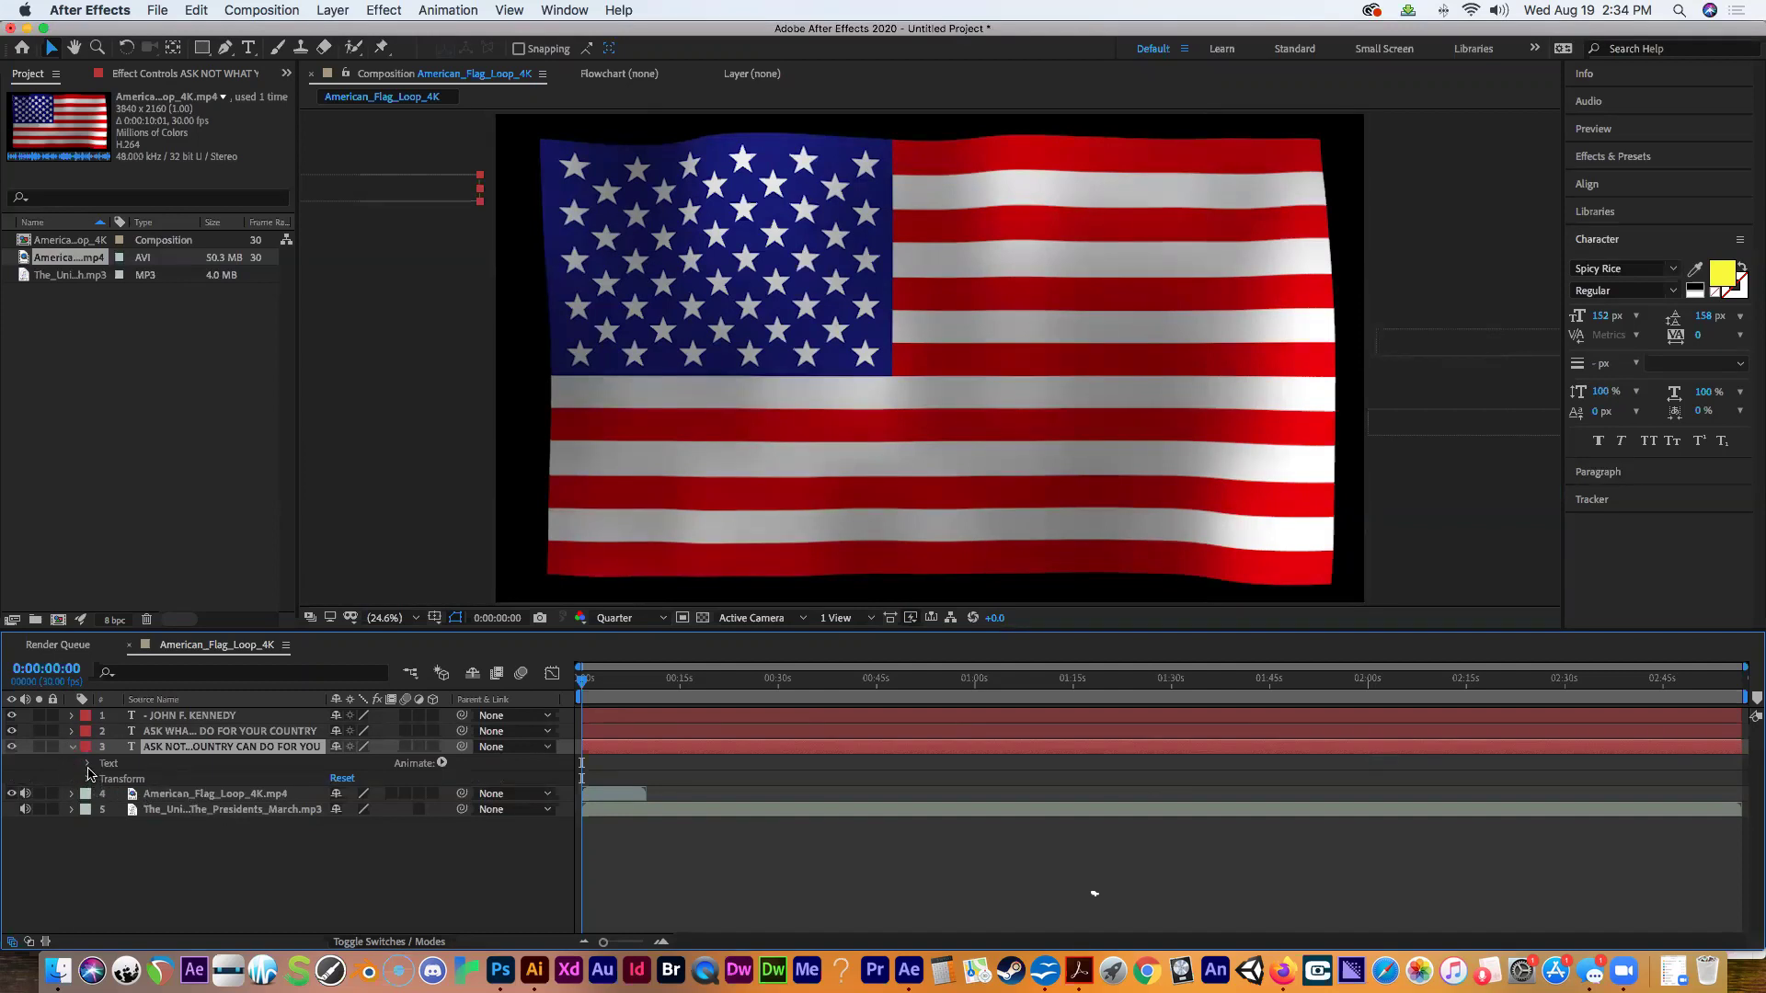
click(89, 767)
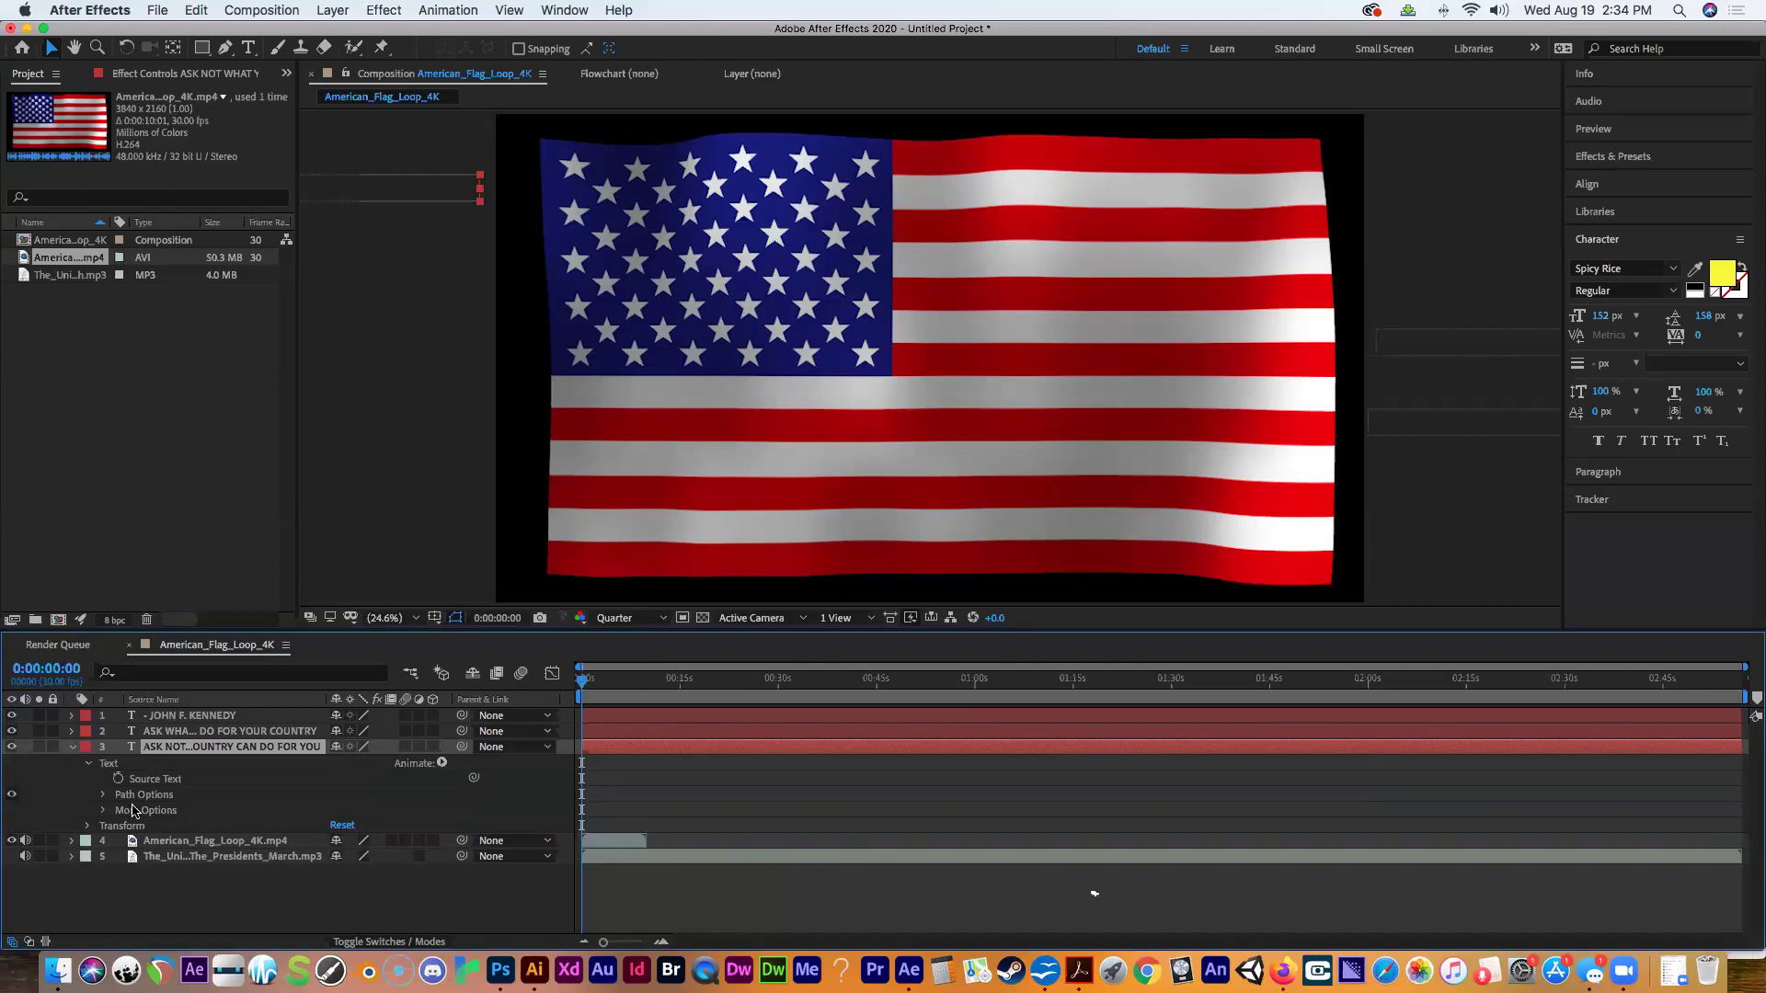
click(90, 767)
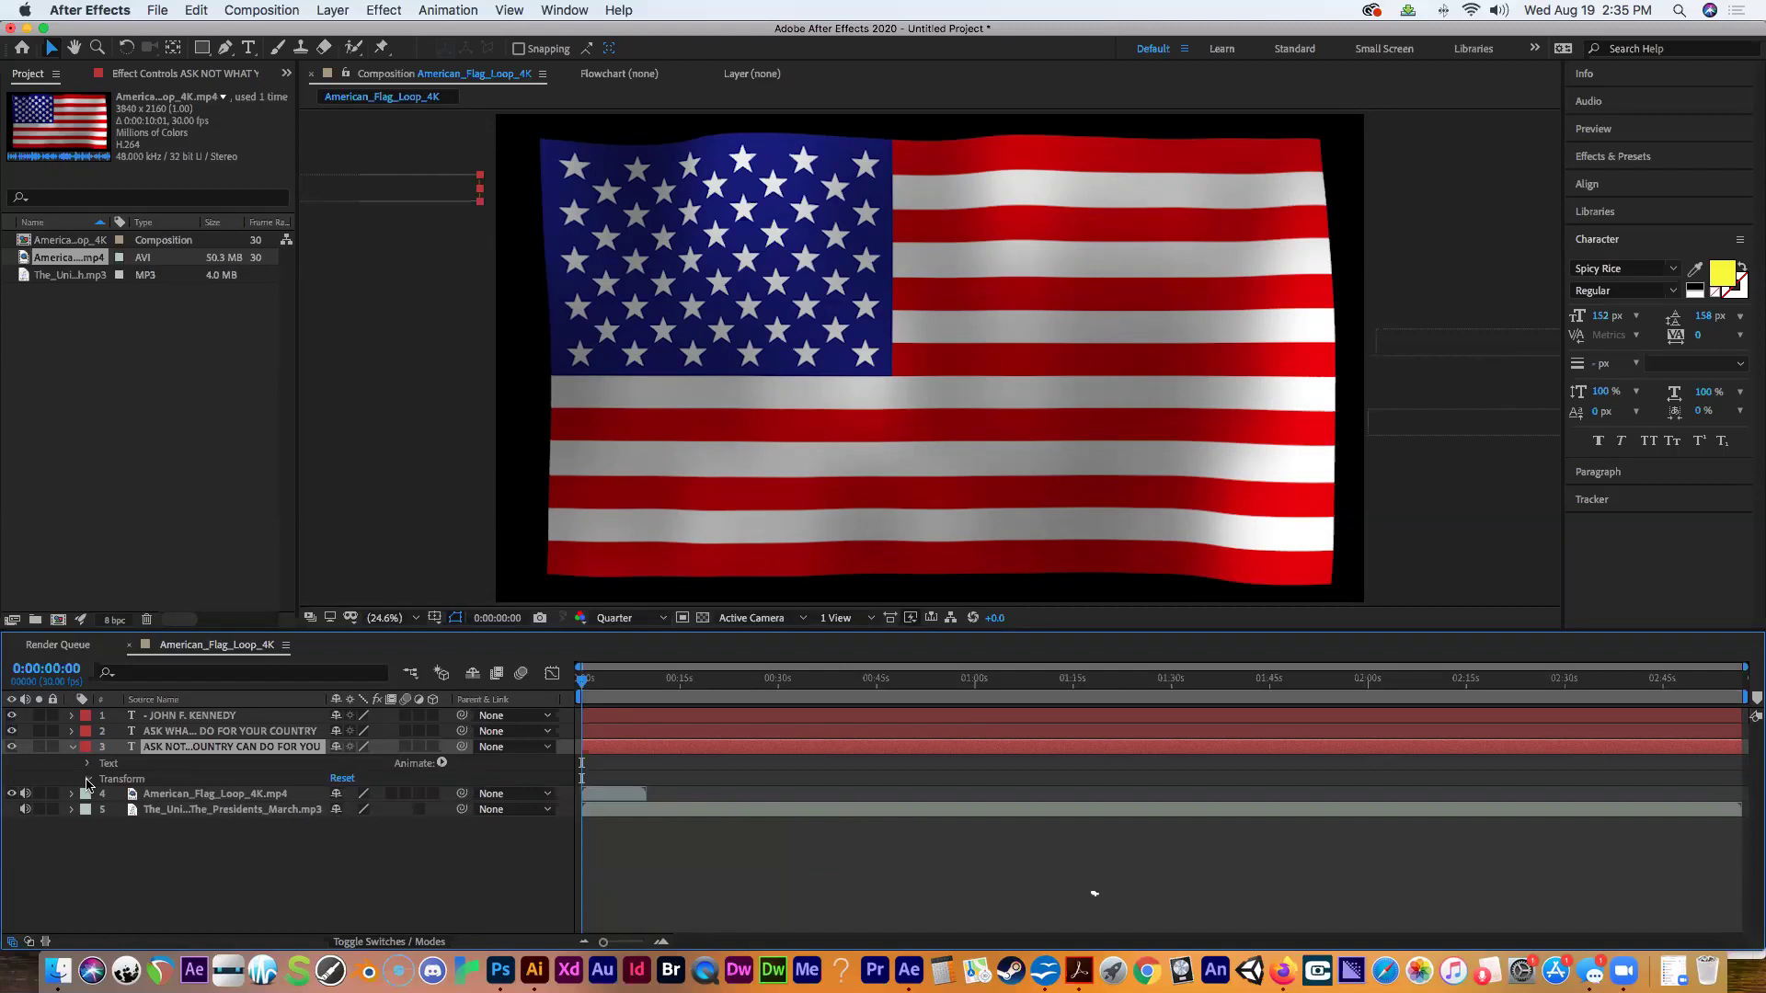
click(88, 780)
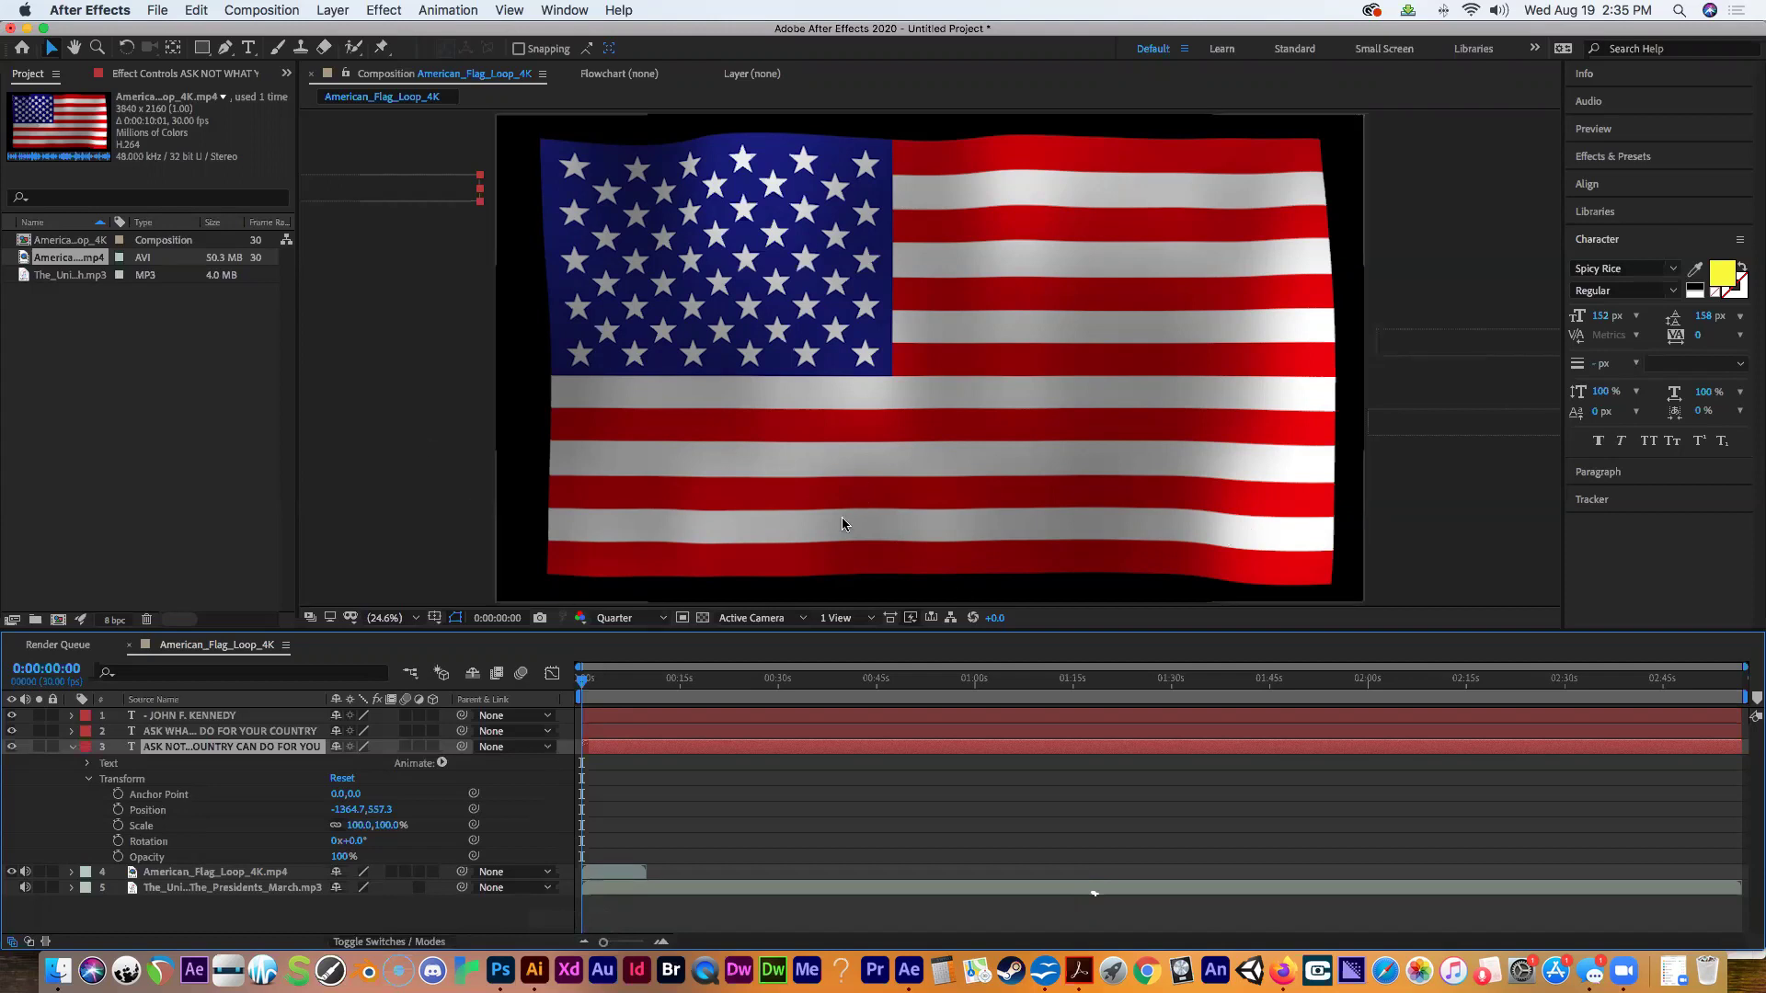
drag(582, 683, 602, 685)
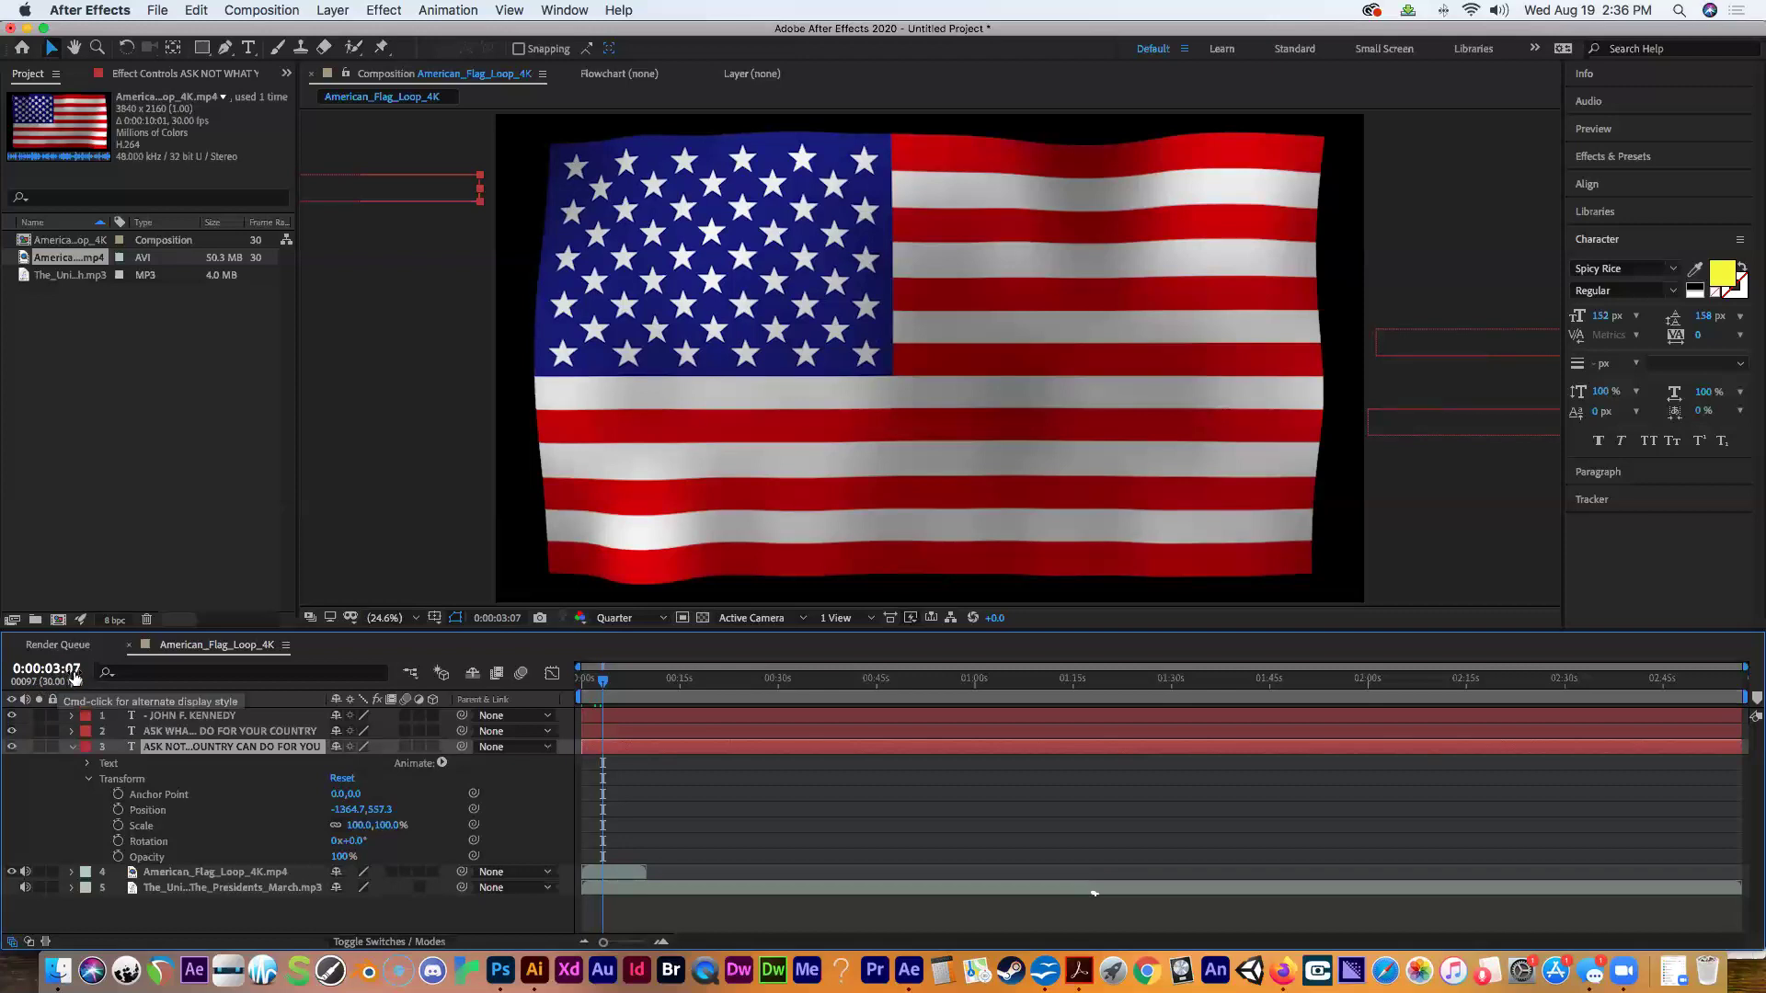
Go to 3:00 and start a Position keyframe for the ASK NOT line.
click(54, 667)
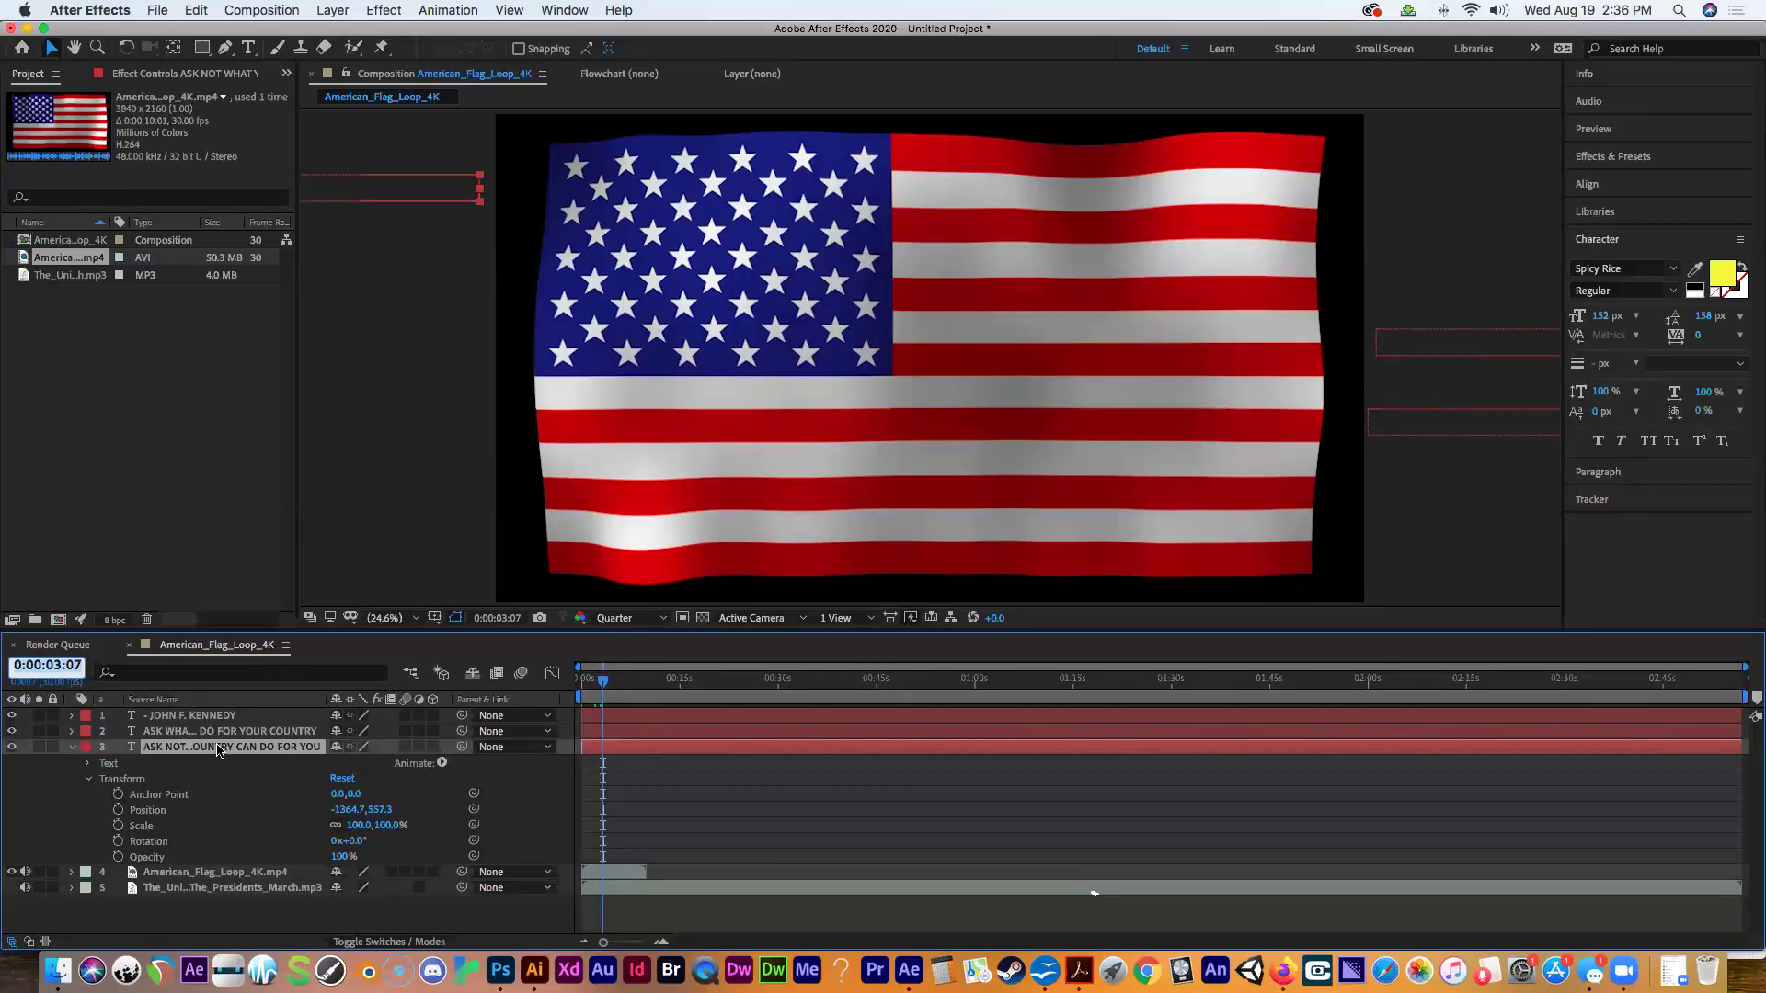
text(3:0)
text(00)
key(Return)
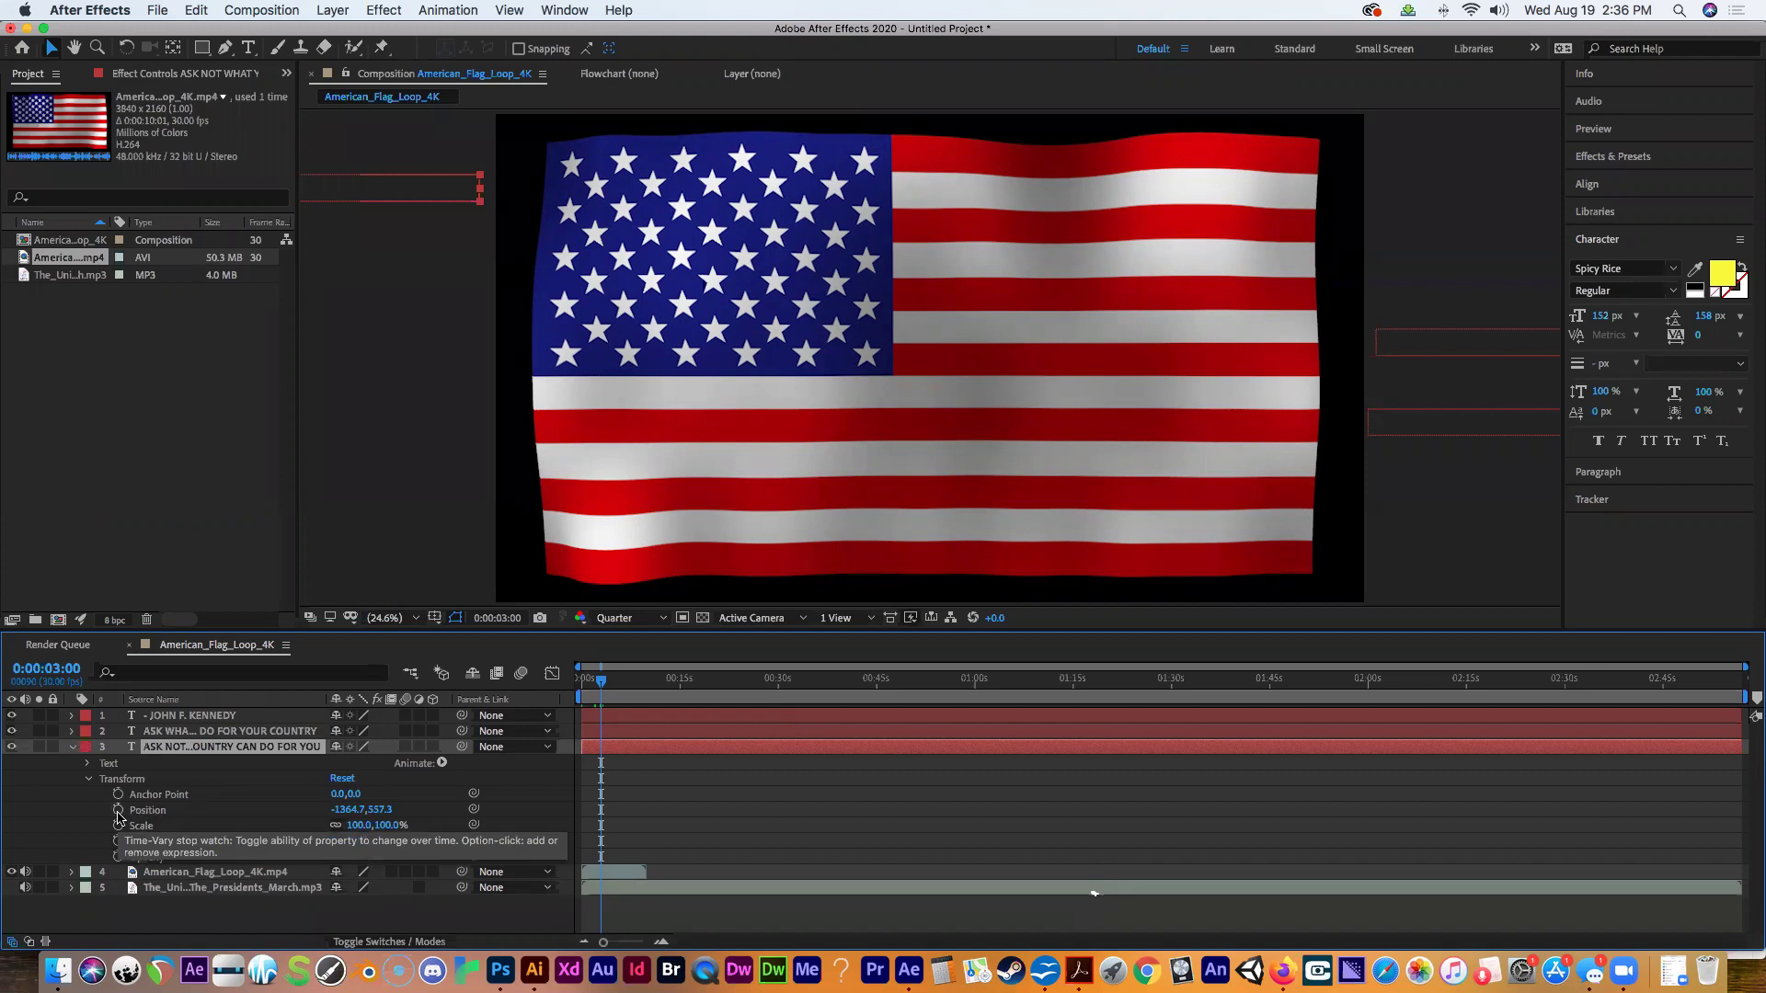
click(118, 813)
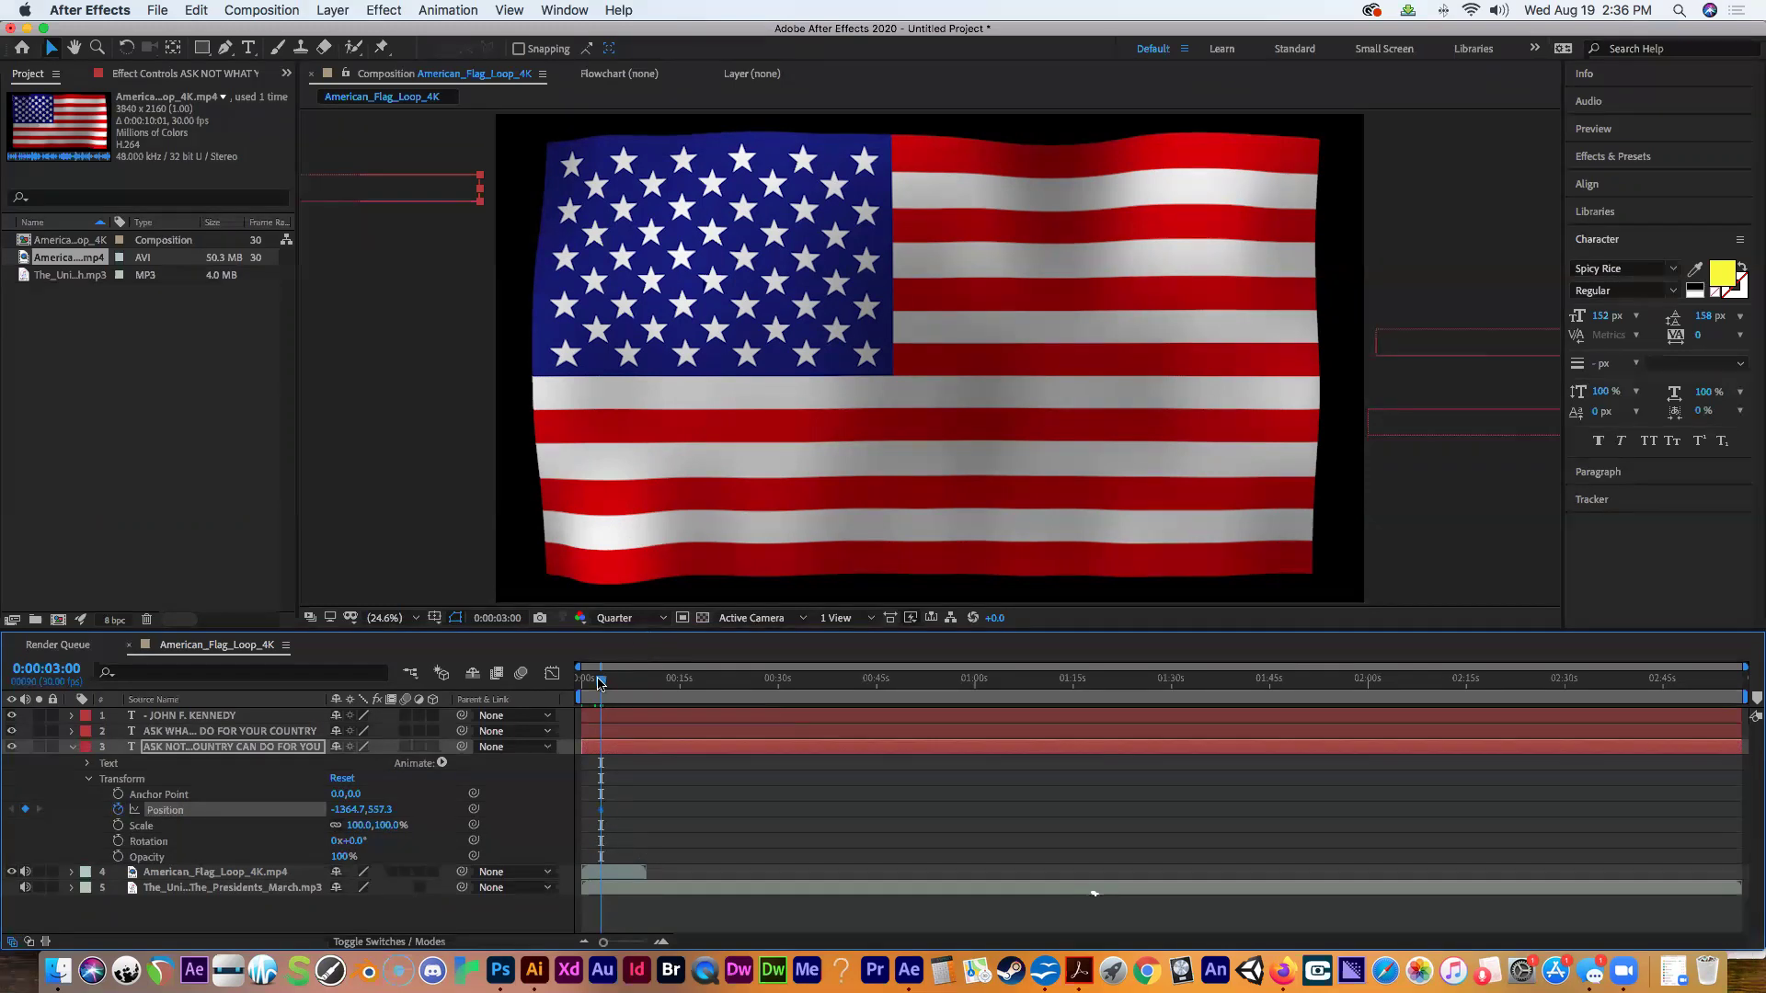
Drag the ASK NOT line onto the middle of the flag at about 0:00:02:28.
drag(600, 685, 678, 682)
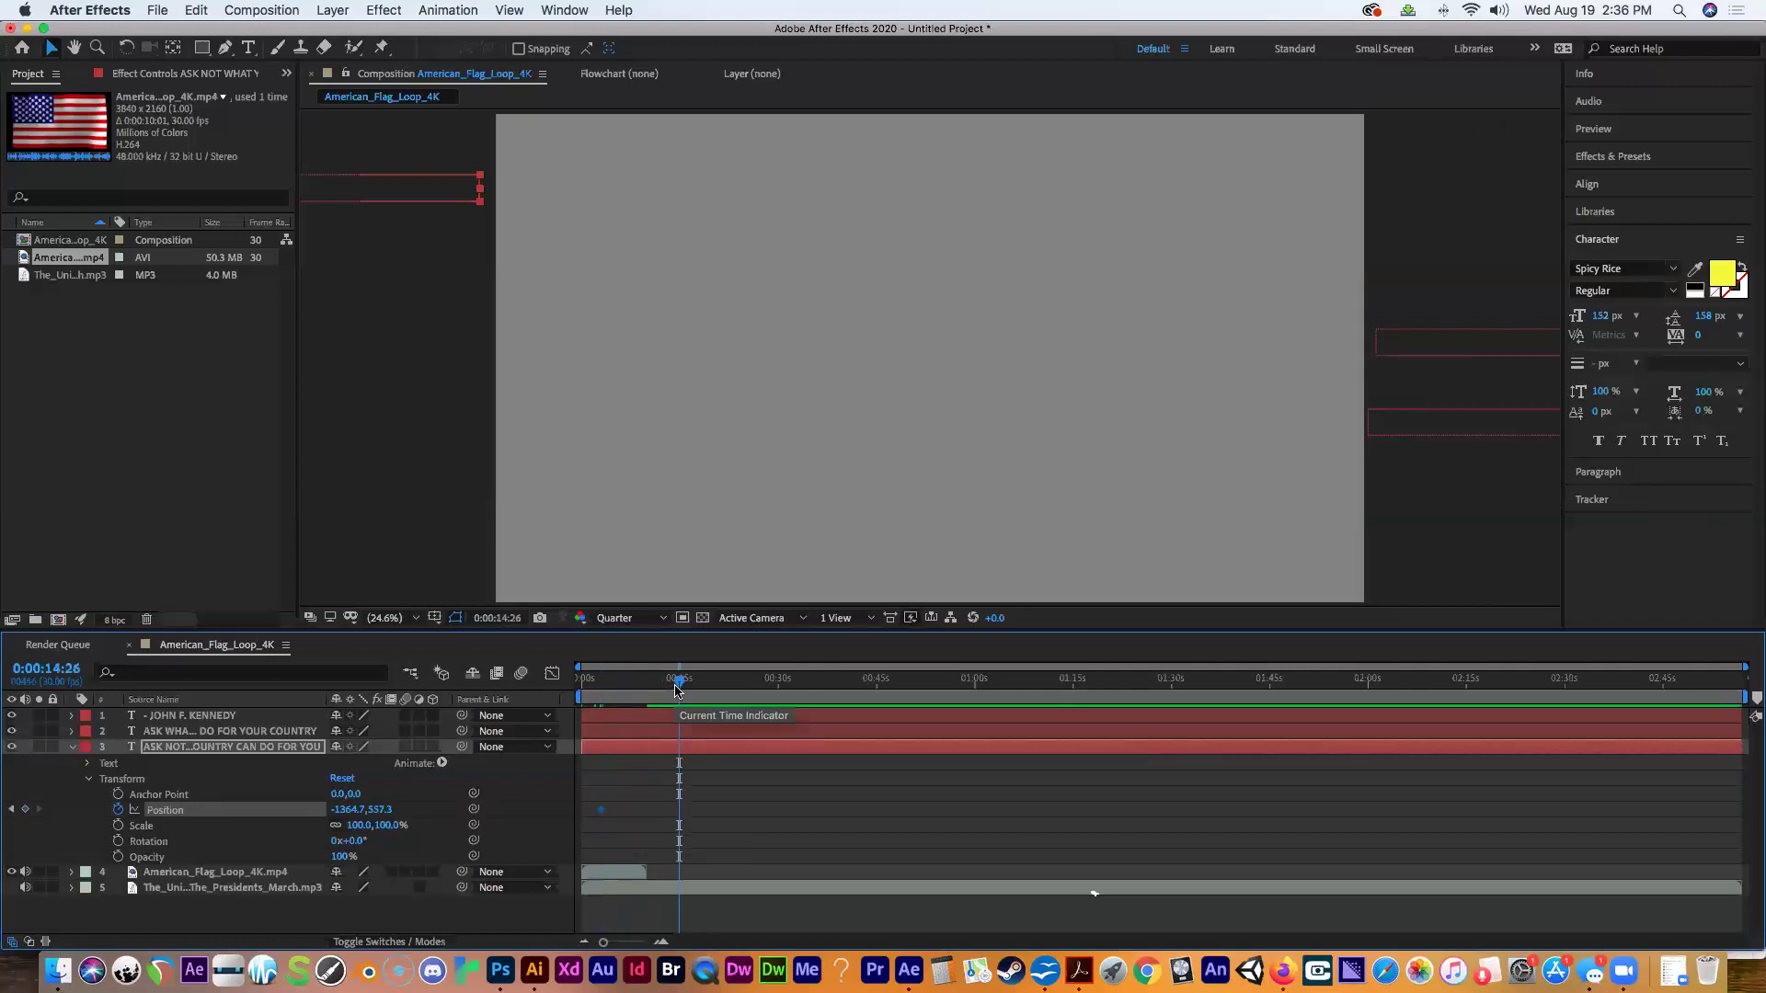
drag(678, 682, 602, 698)
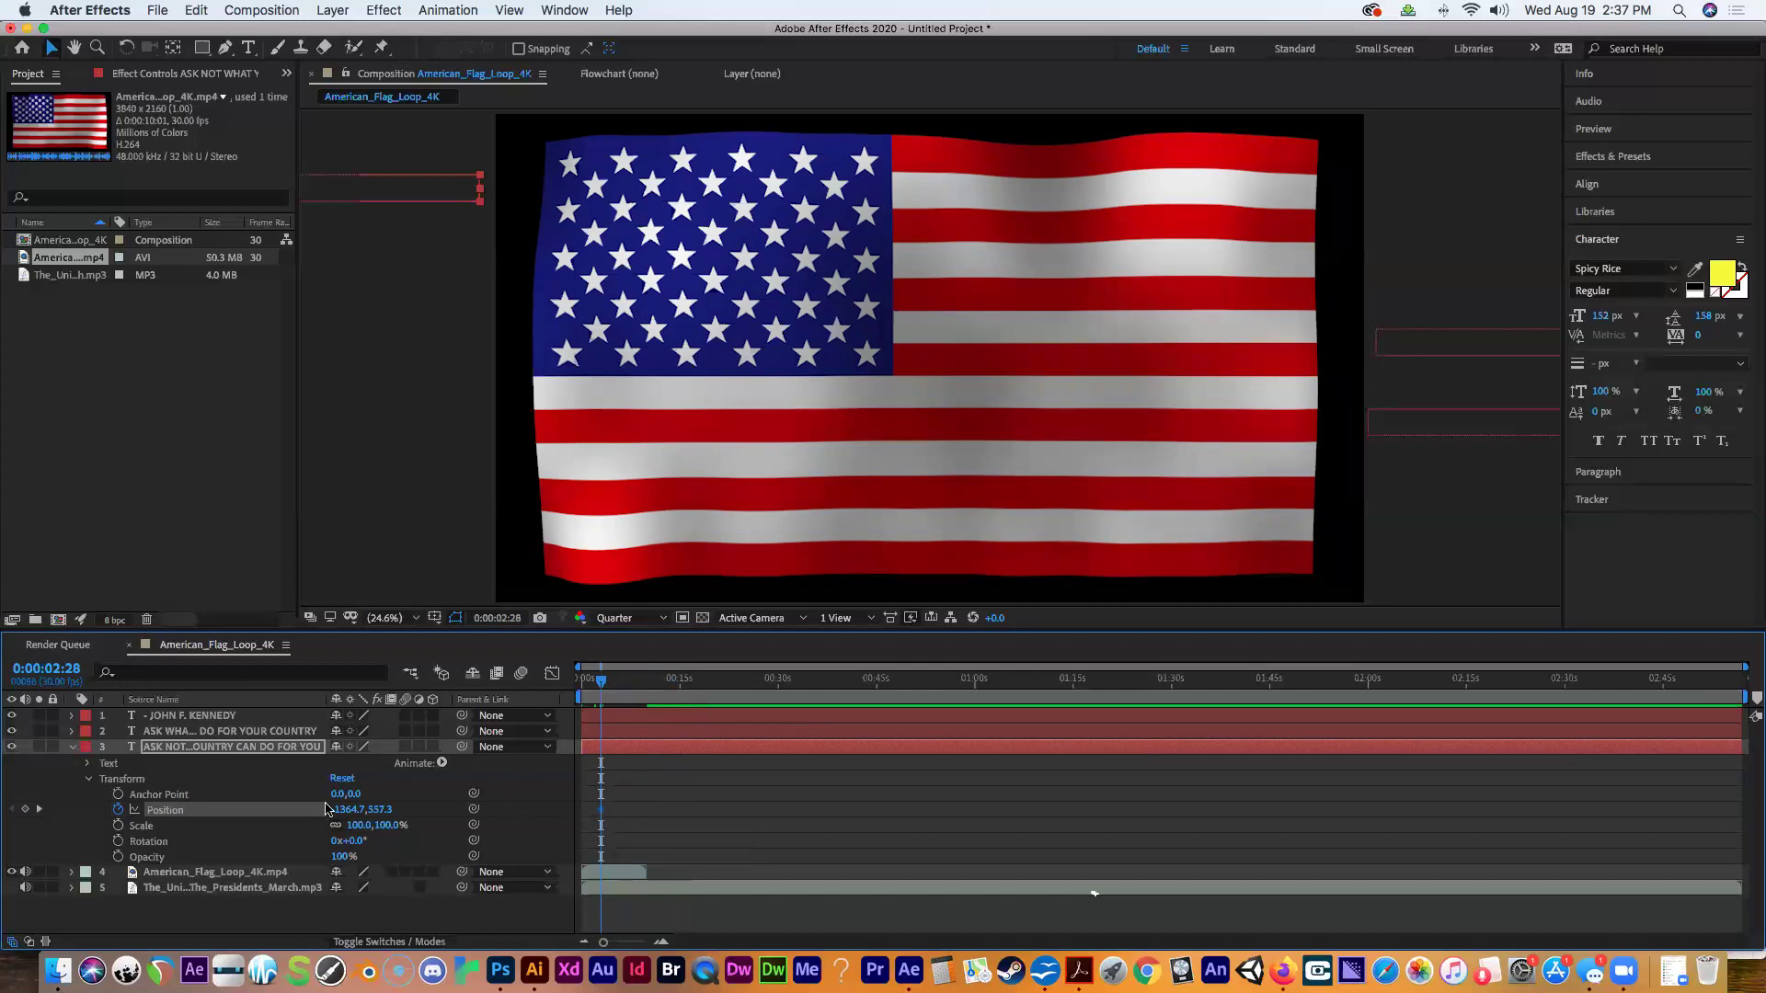
click(406, 209)
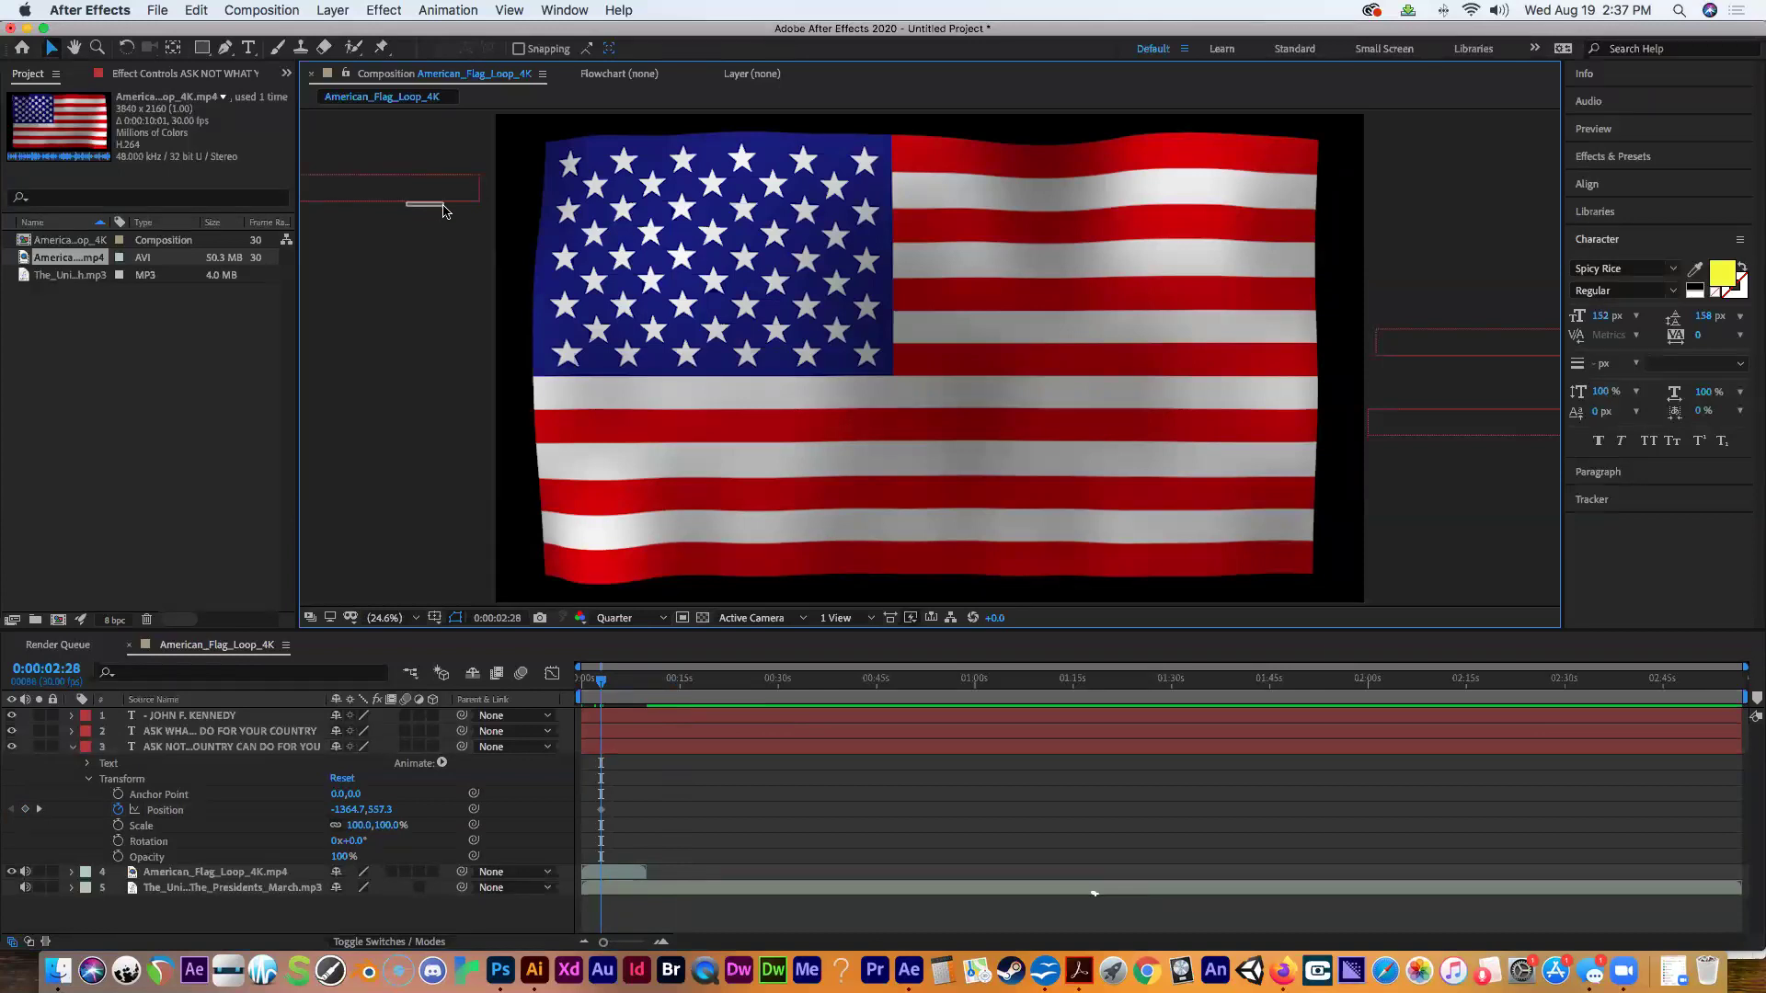
drag(441, 204, 1242, 411)
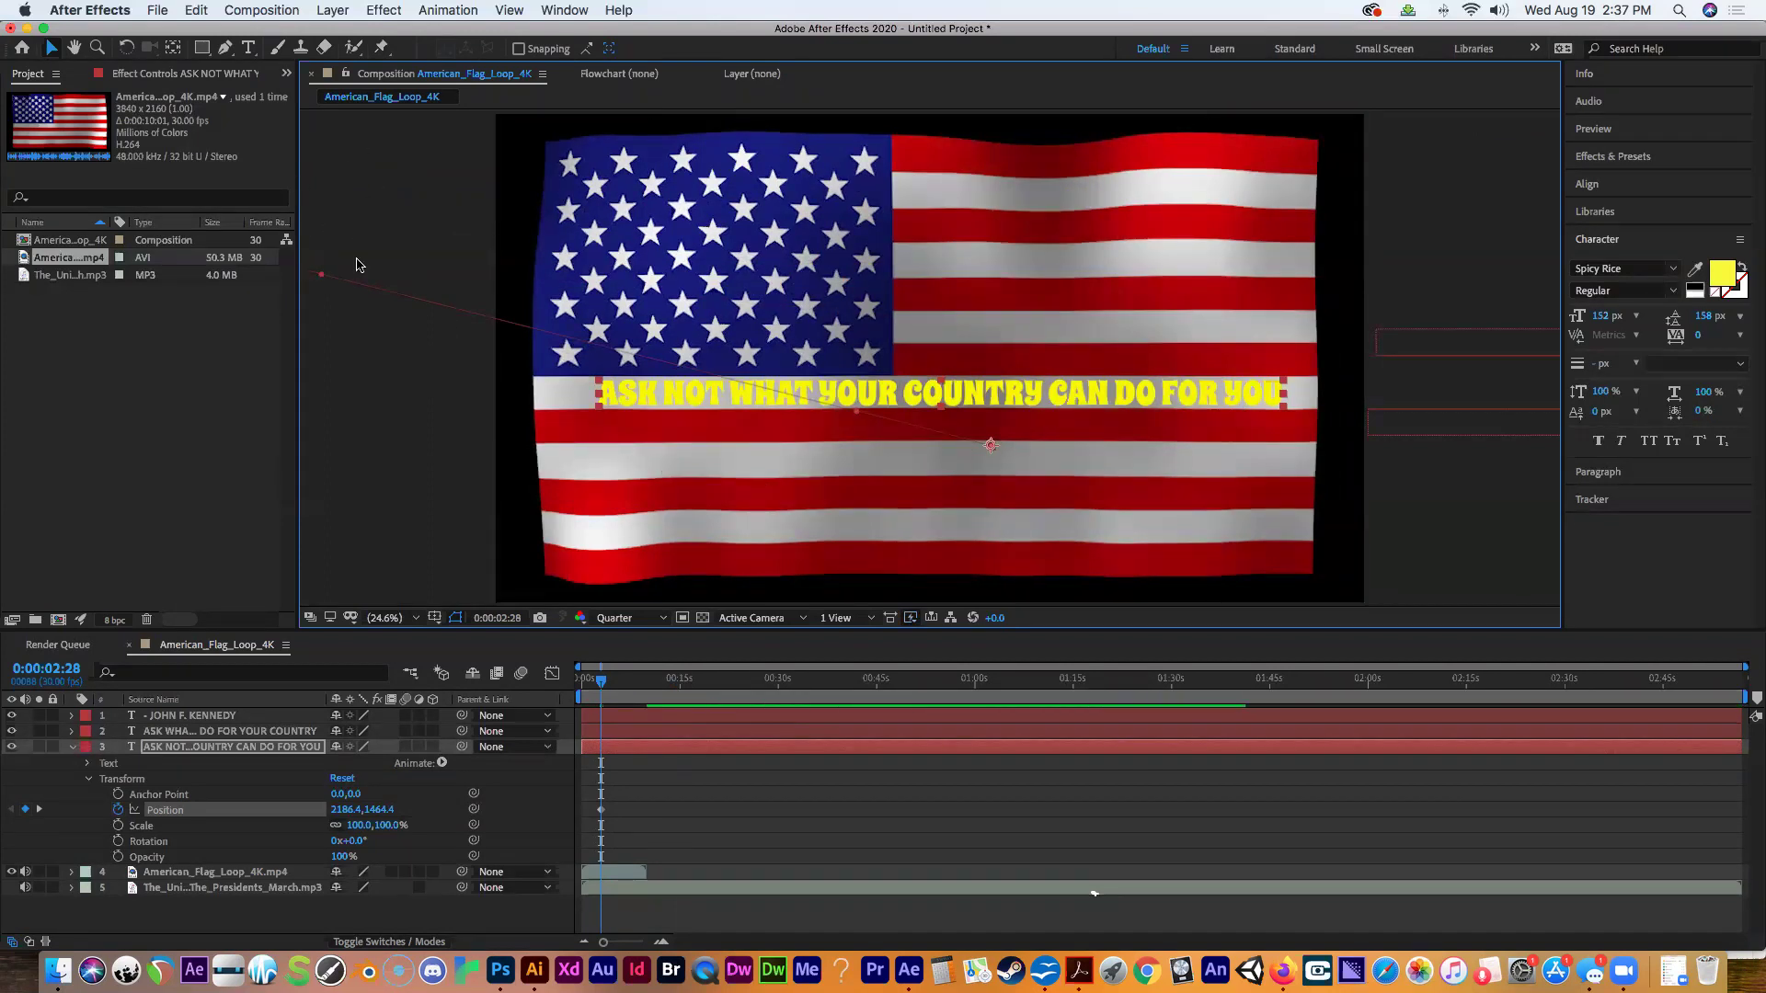
Try dragging the ASK NOT line off the left edge at frame zero, then undo and preview.
drag(603, 685, 581, 688)
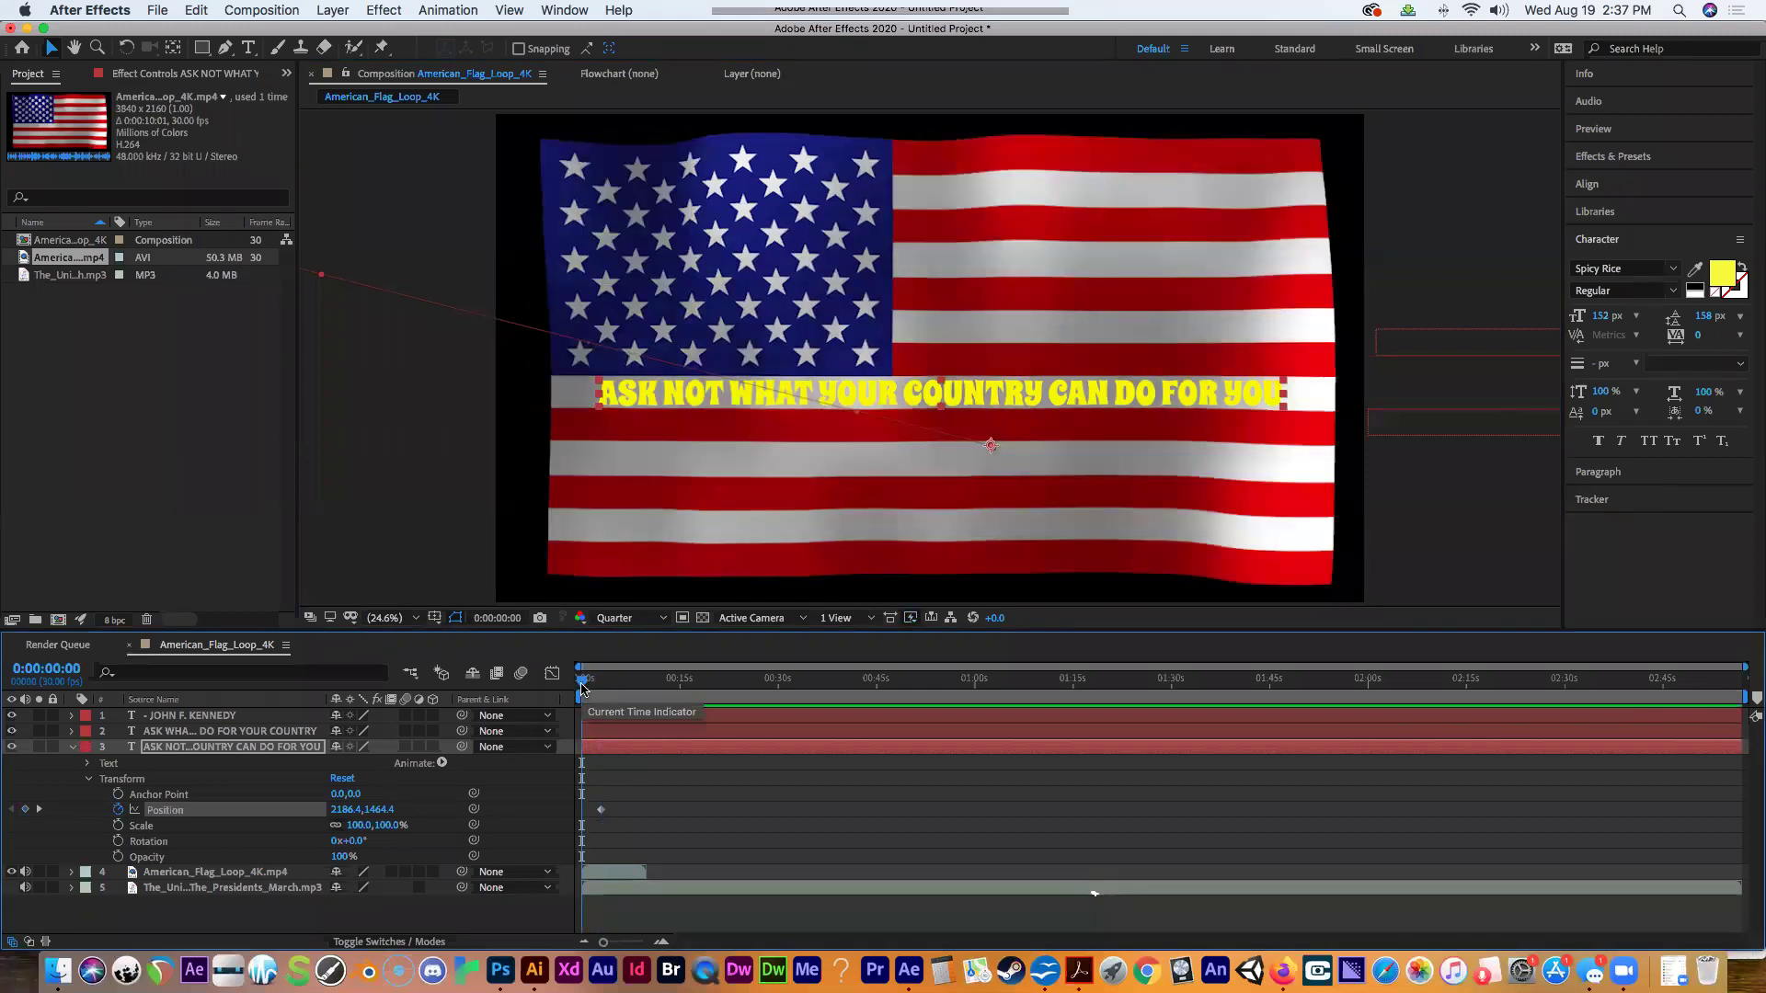
drag(581, 688, 602, 688)
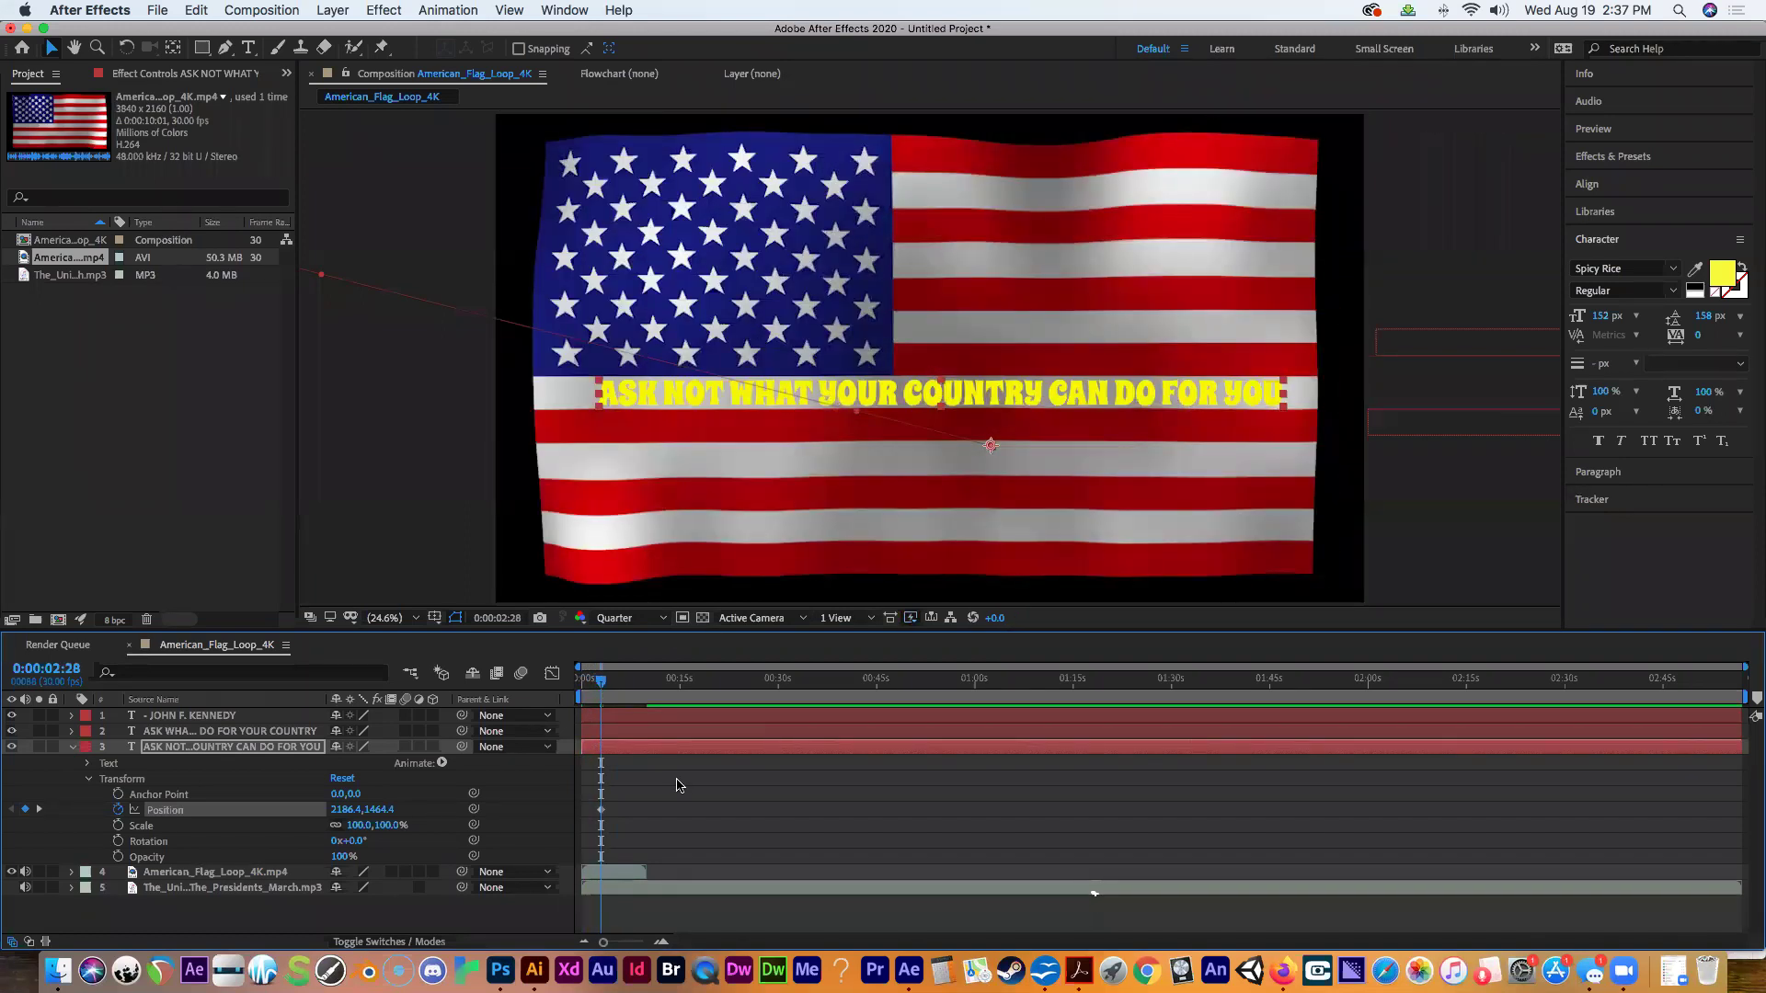
drag(602, 685, 540, 685)
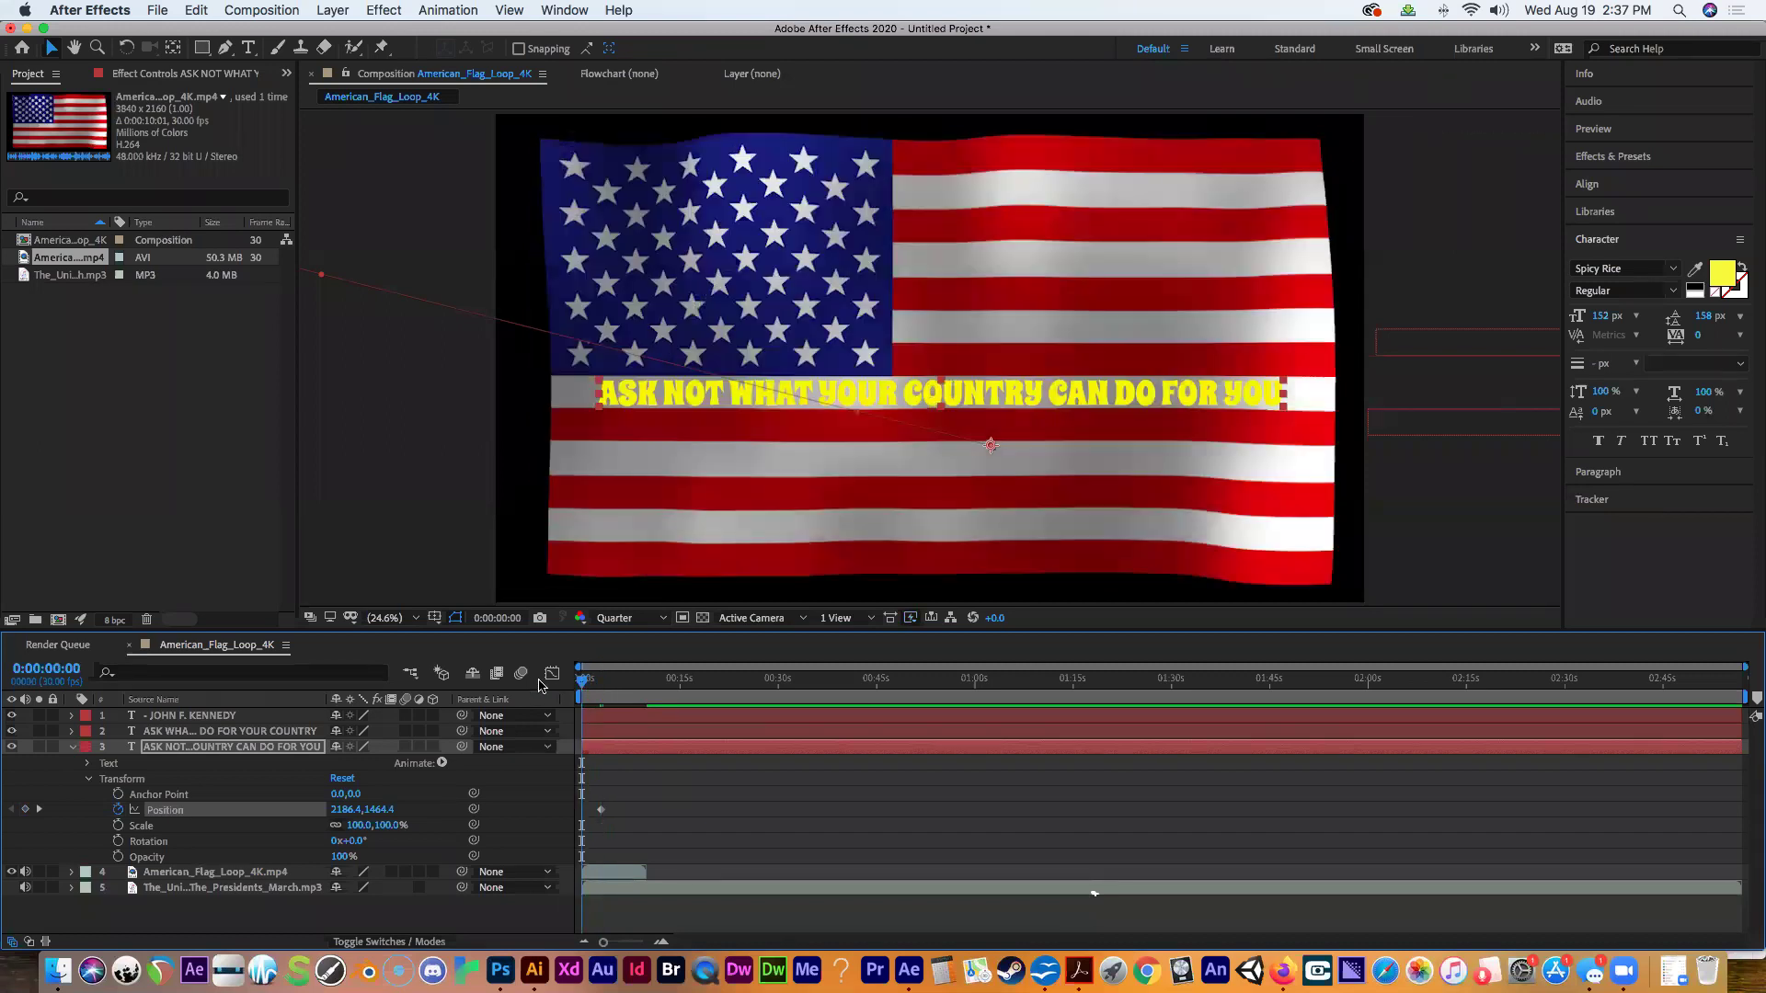
click(990, 393)
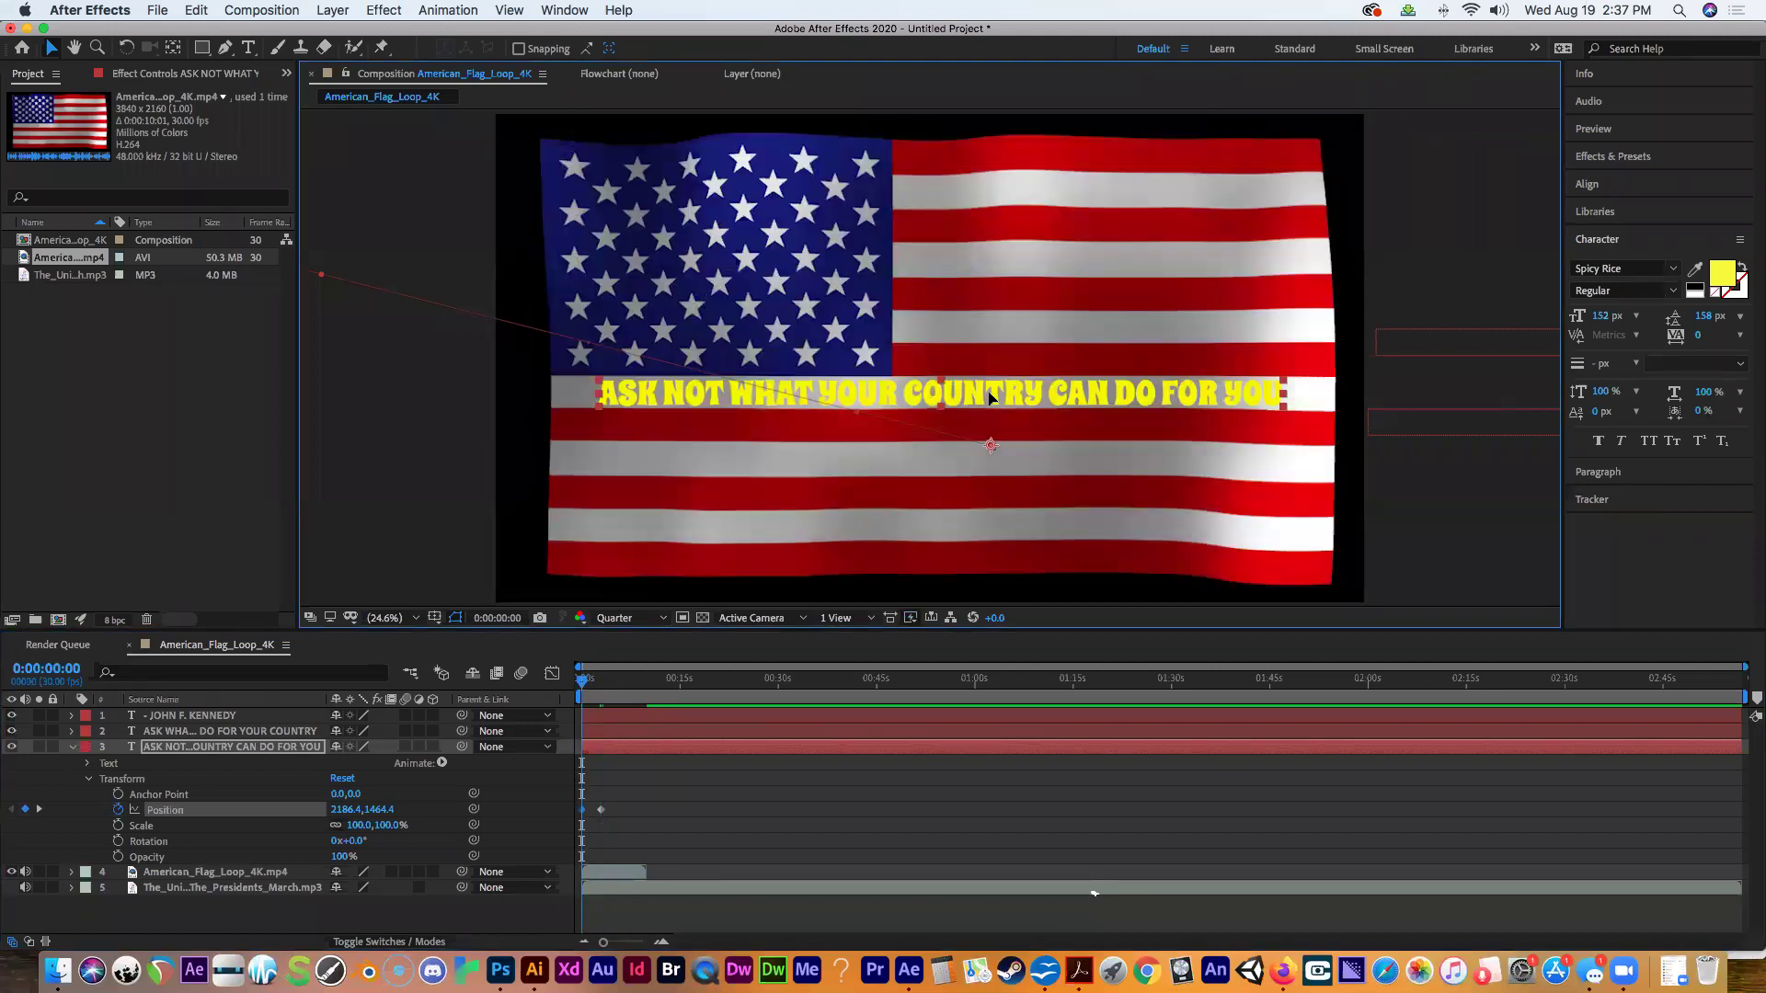
drag(990, 394, 597, 405)
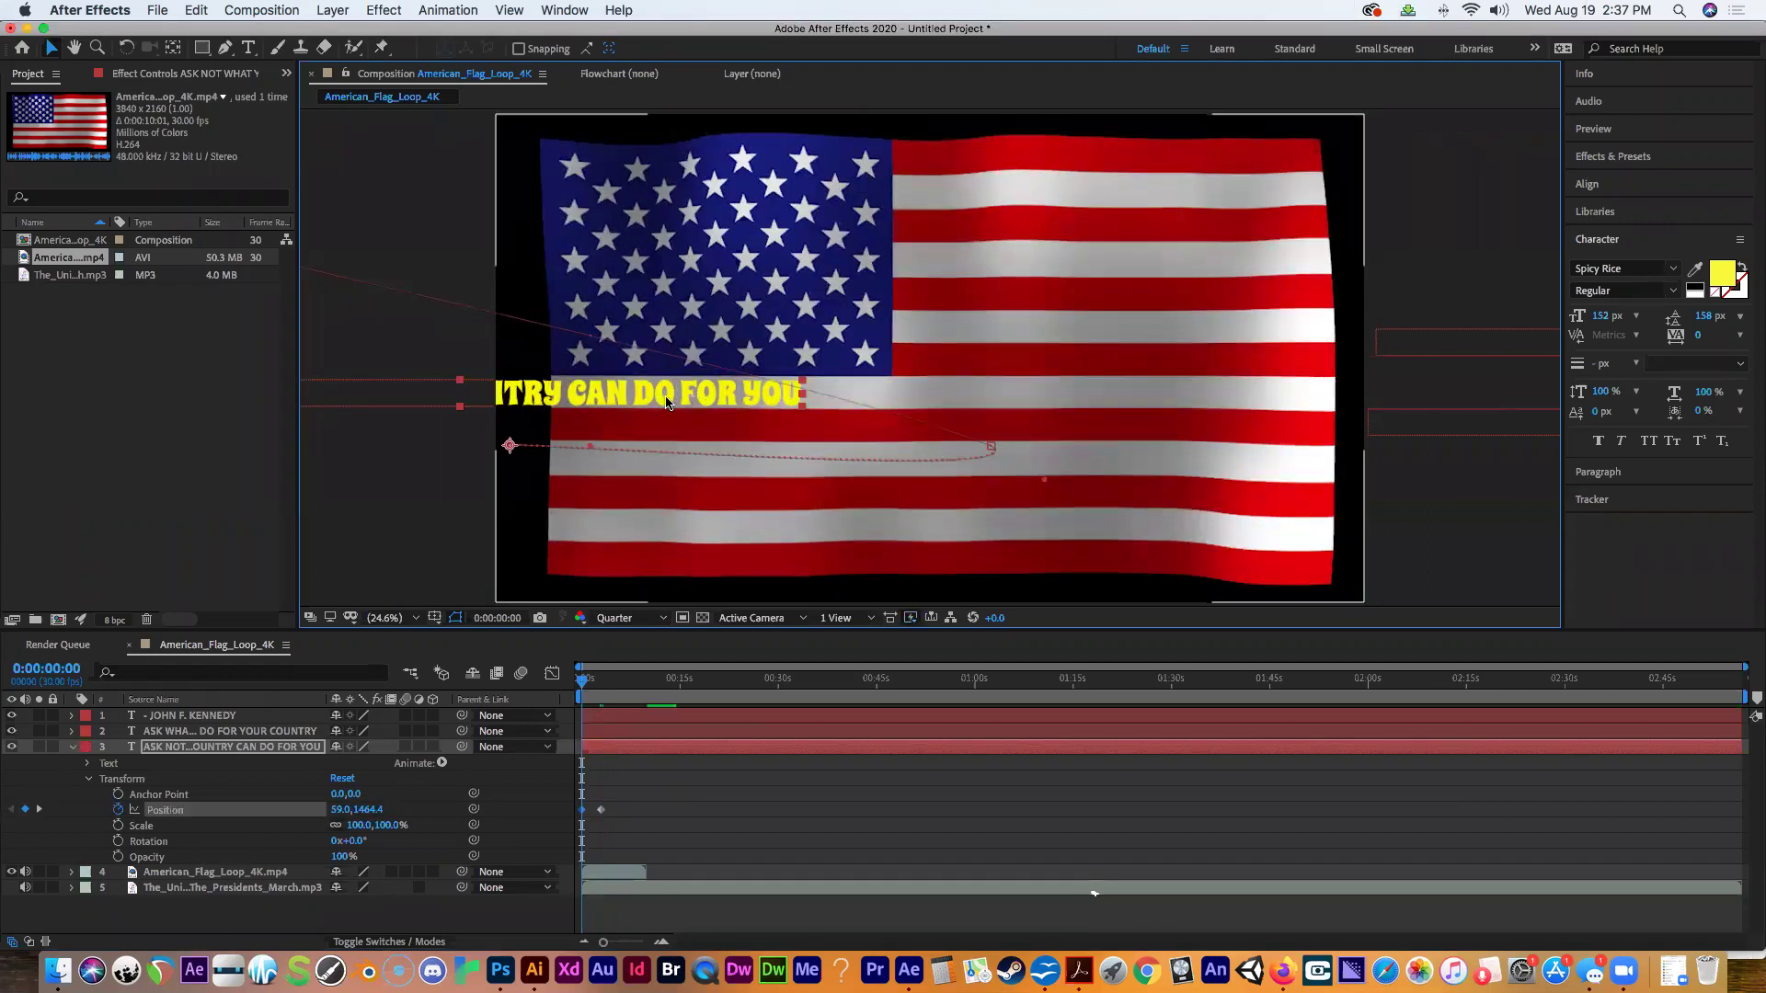
drag(685, 401, 346, 389)
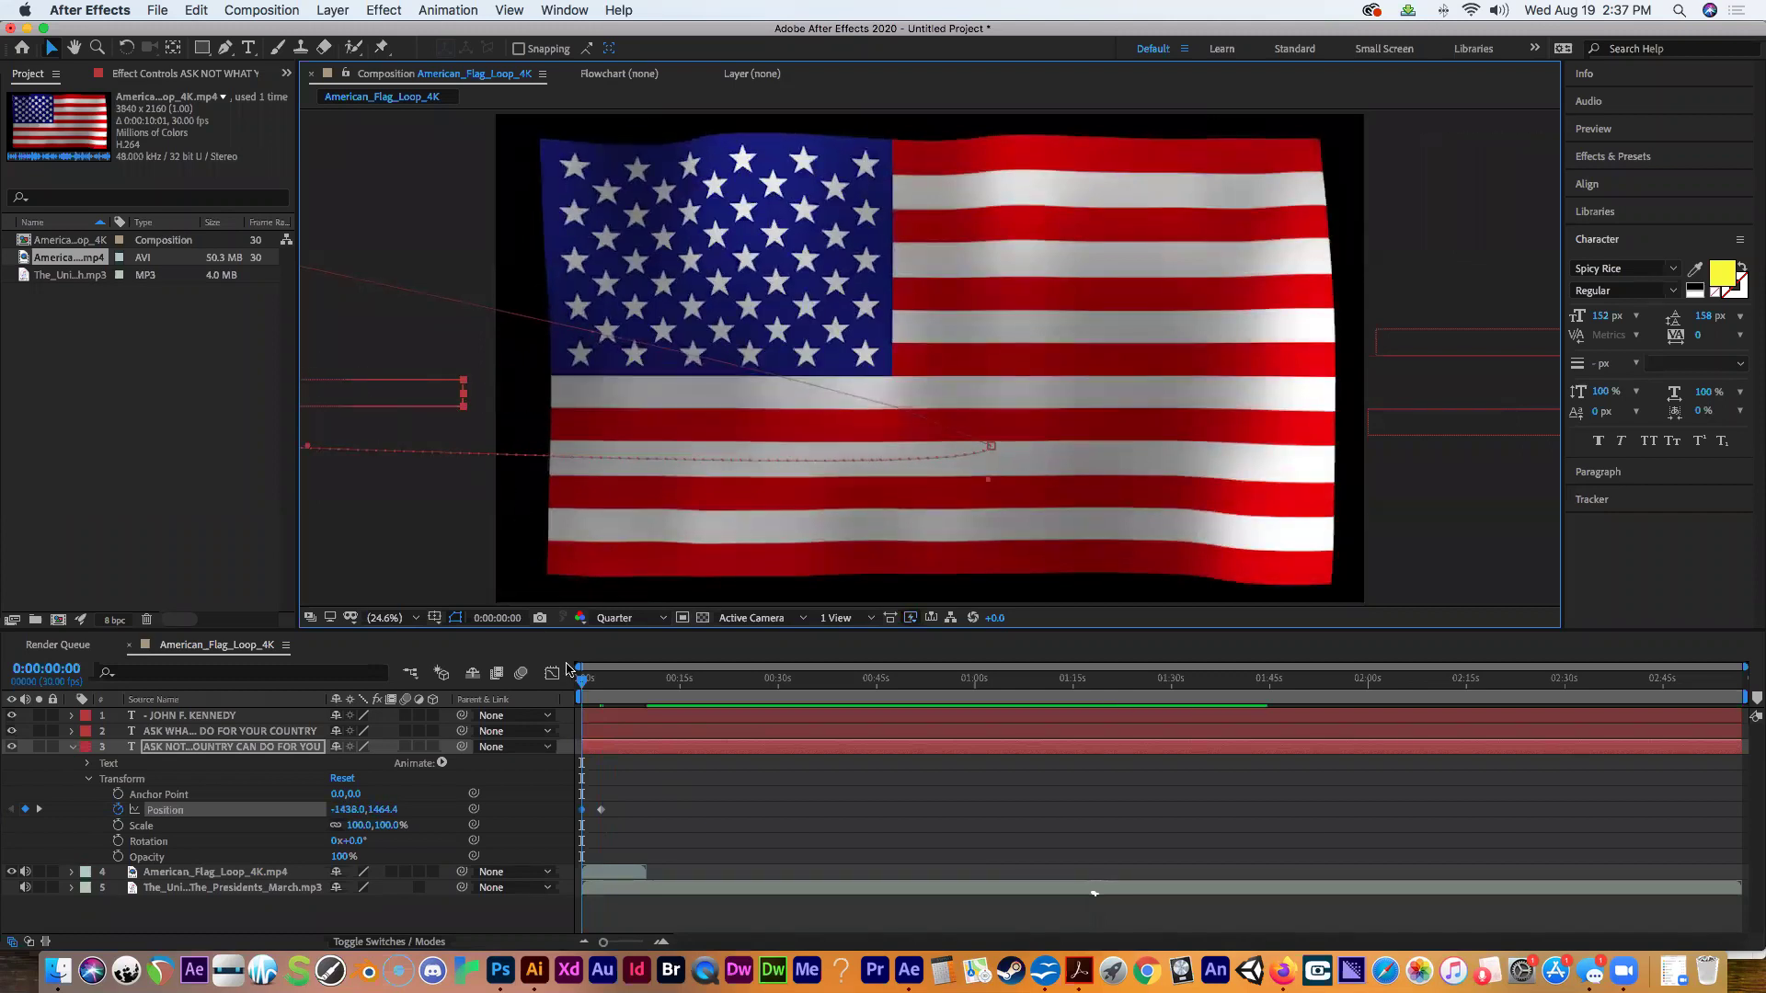
mouse_move(584, 682)
mouse_down()
mouse_move(648, 688)
mouse_move(571, 706)
mouse_up()
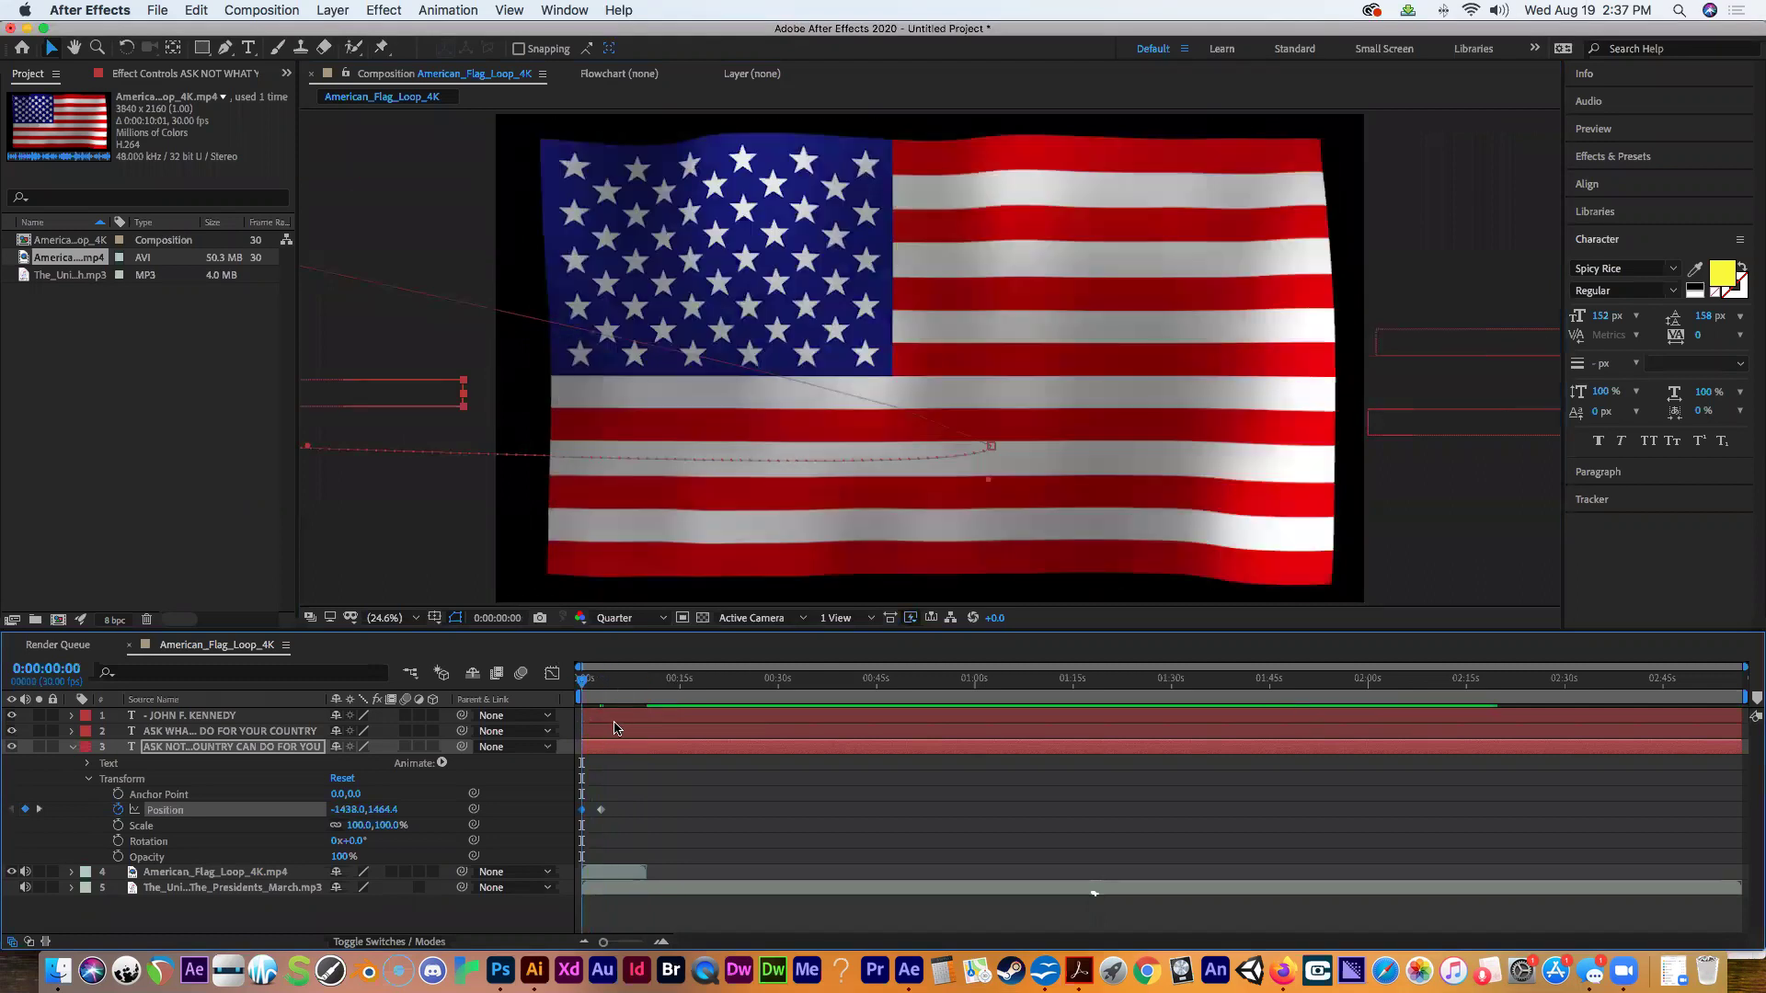
key(super+z)
key(space)
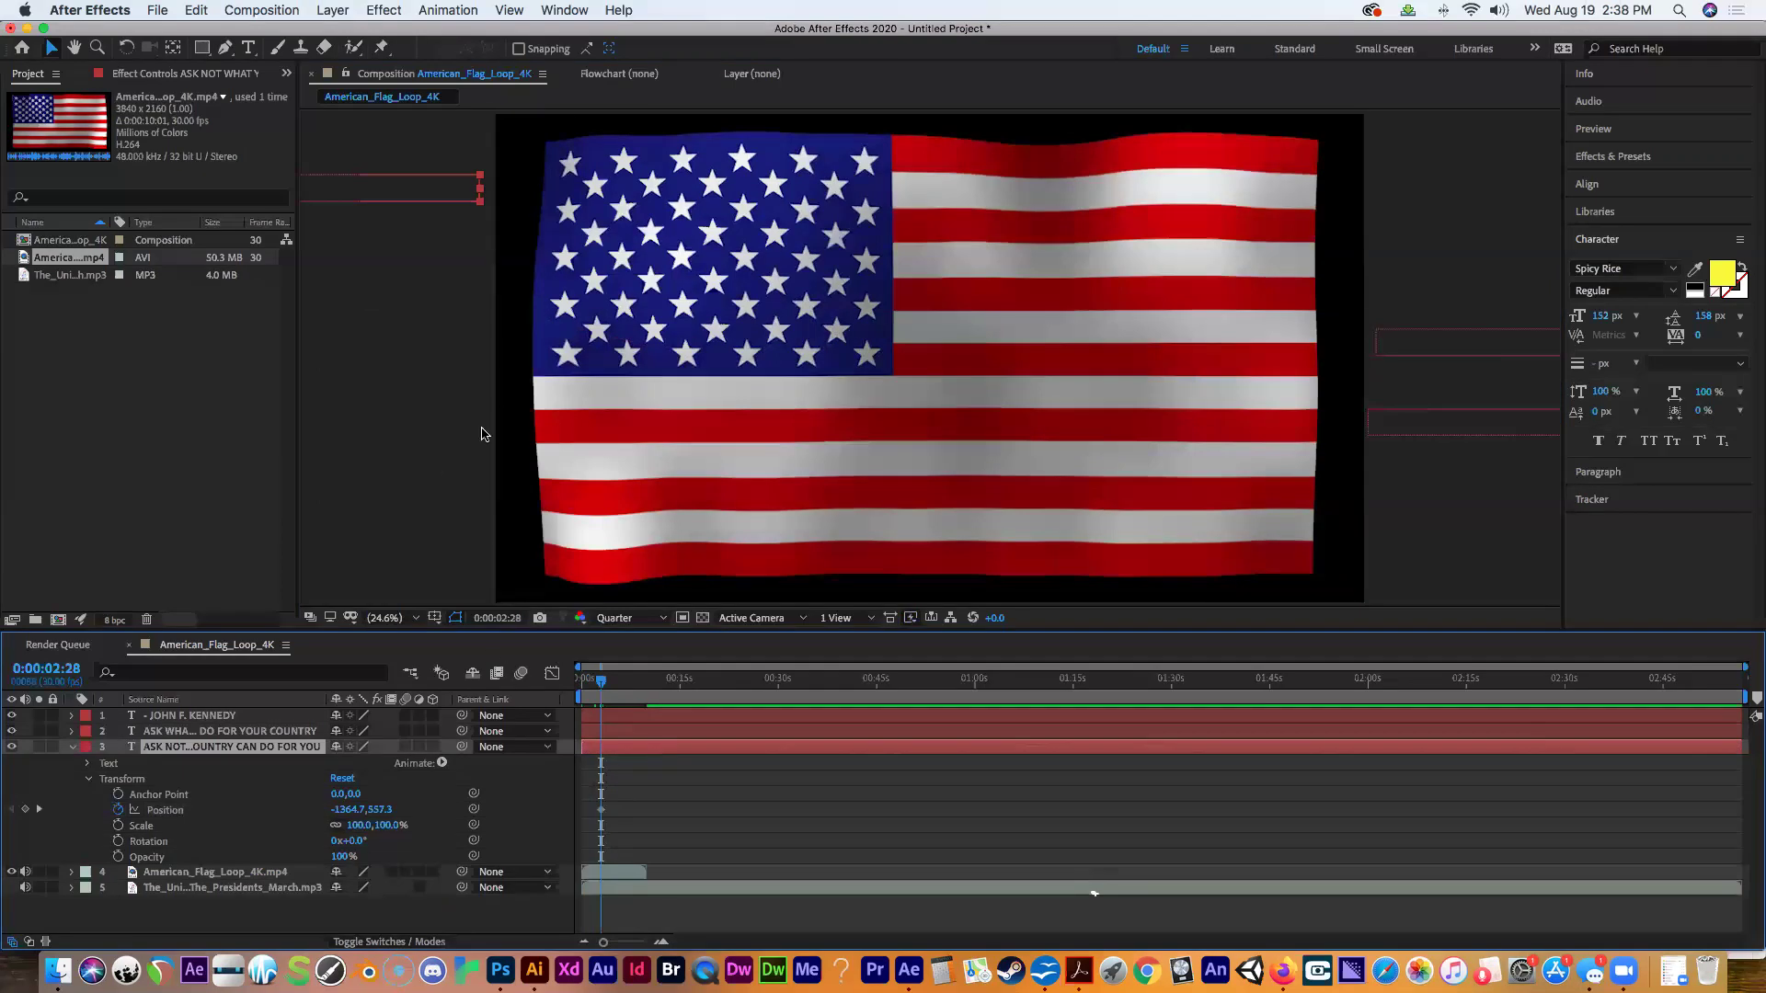
Drag the ASK NOT line down and across the flag's middle stripe to 2088.8, 1460.3.
click(409, 213)
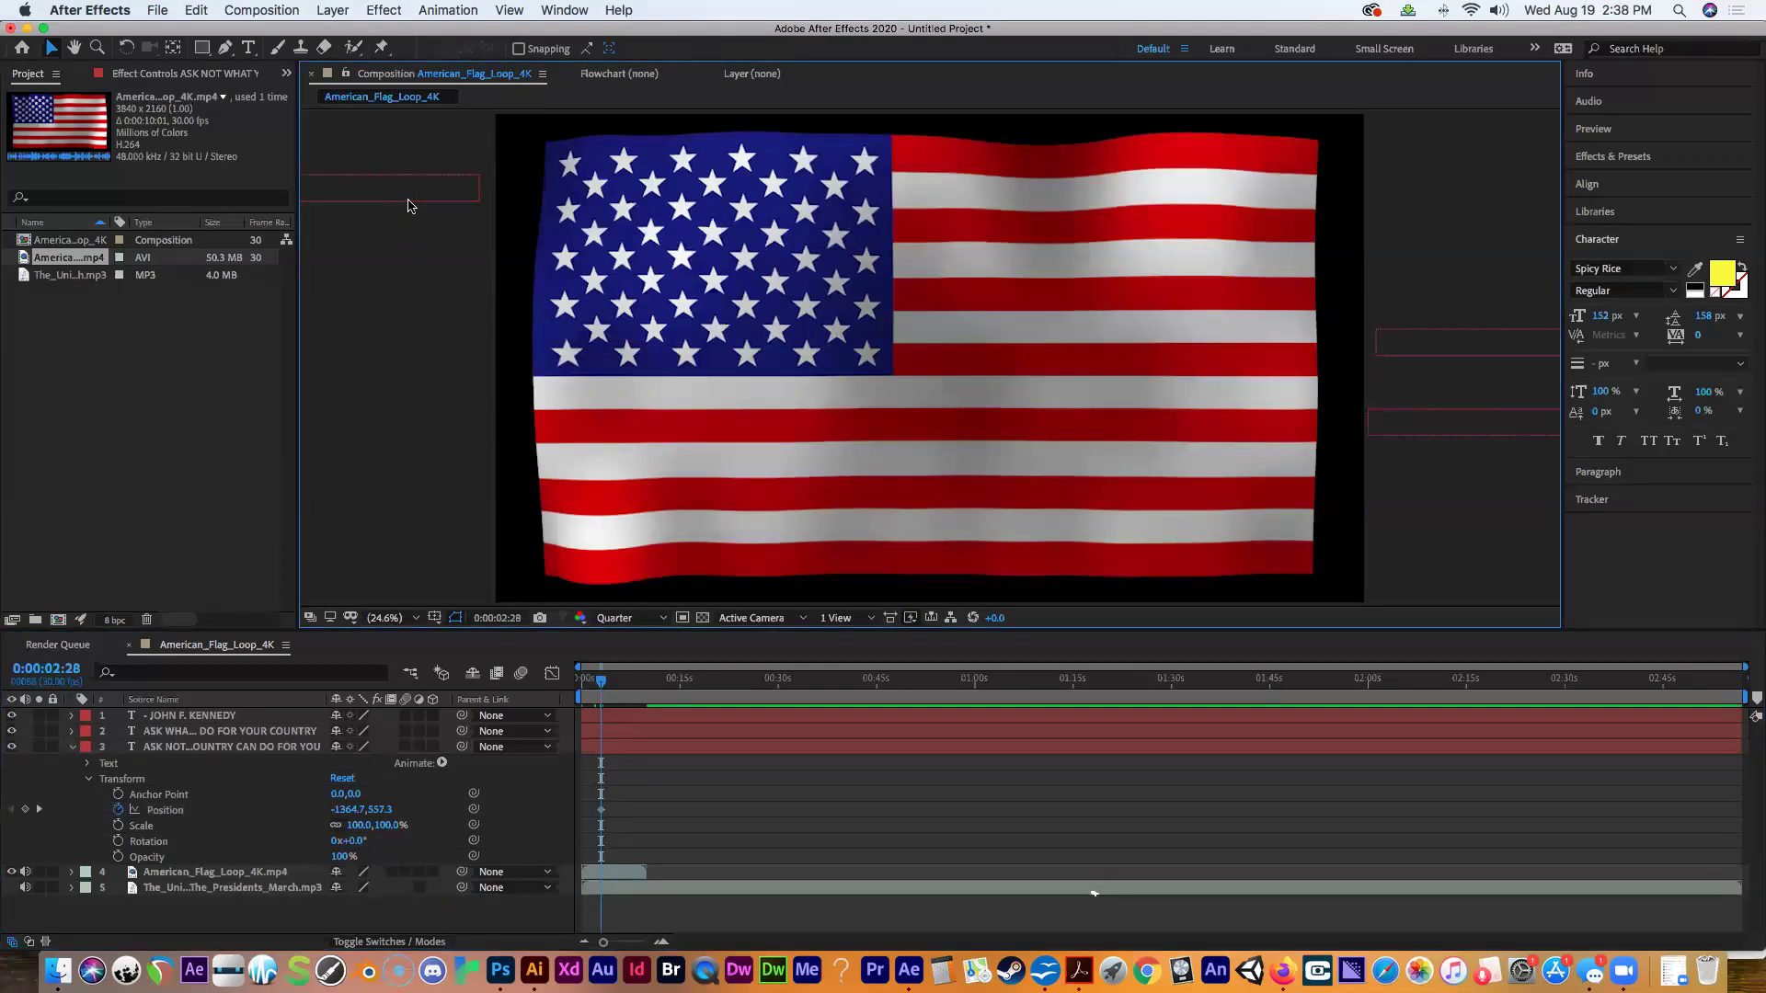
drag(437, 182, 438, 394)
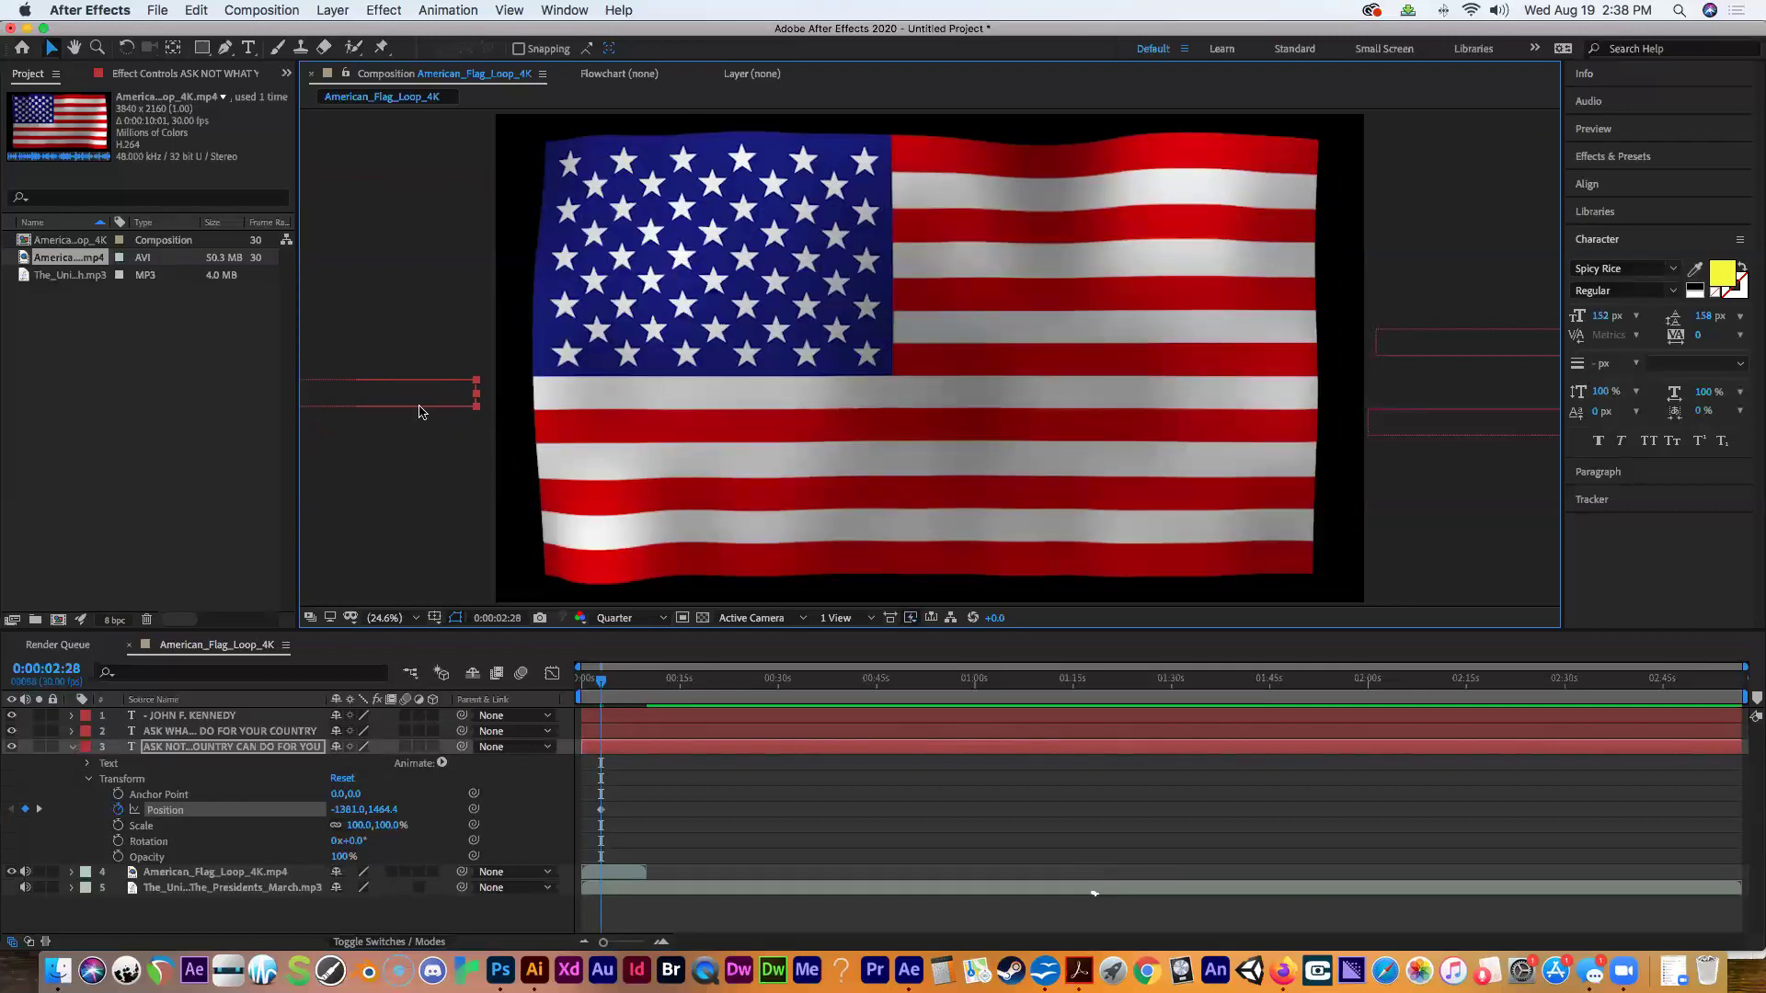
drag(487, 418, 1204, 408)
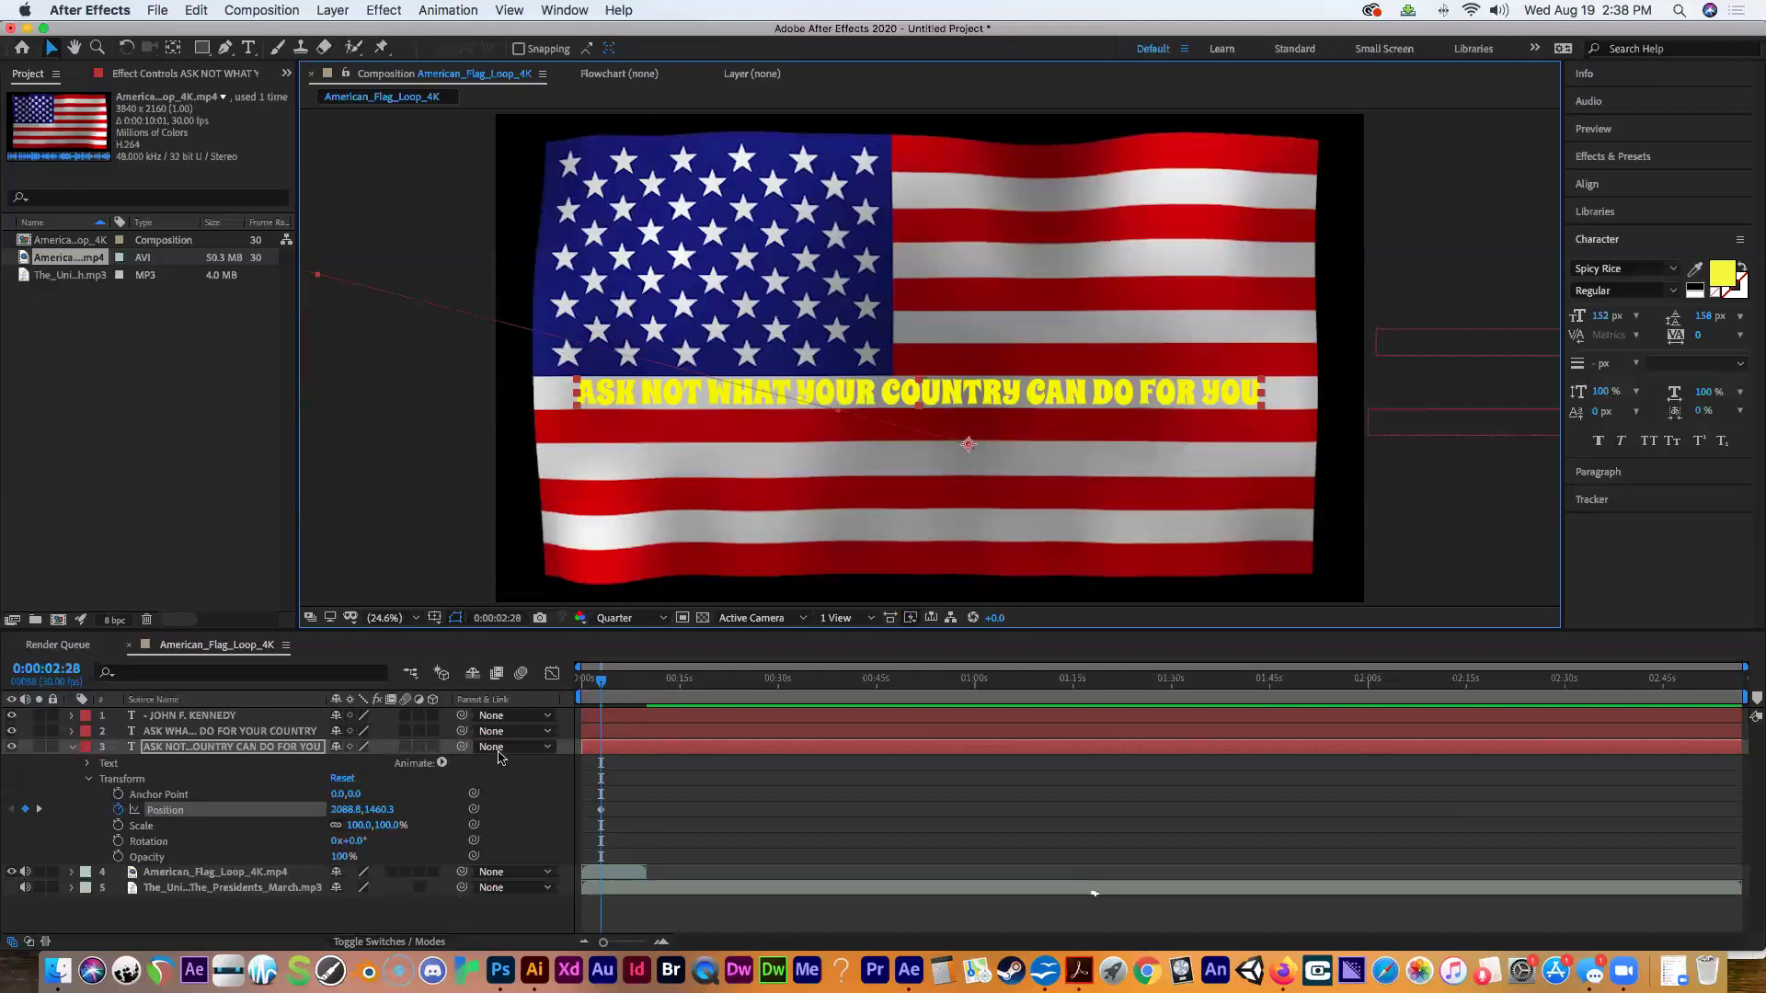
At frame zero, move the ASK NOT line off the left edge to -1389.2, 1460.3.
click(599, 685)
drag(600, 685, 581, 685)
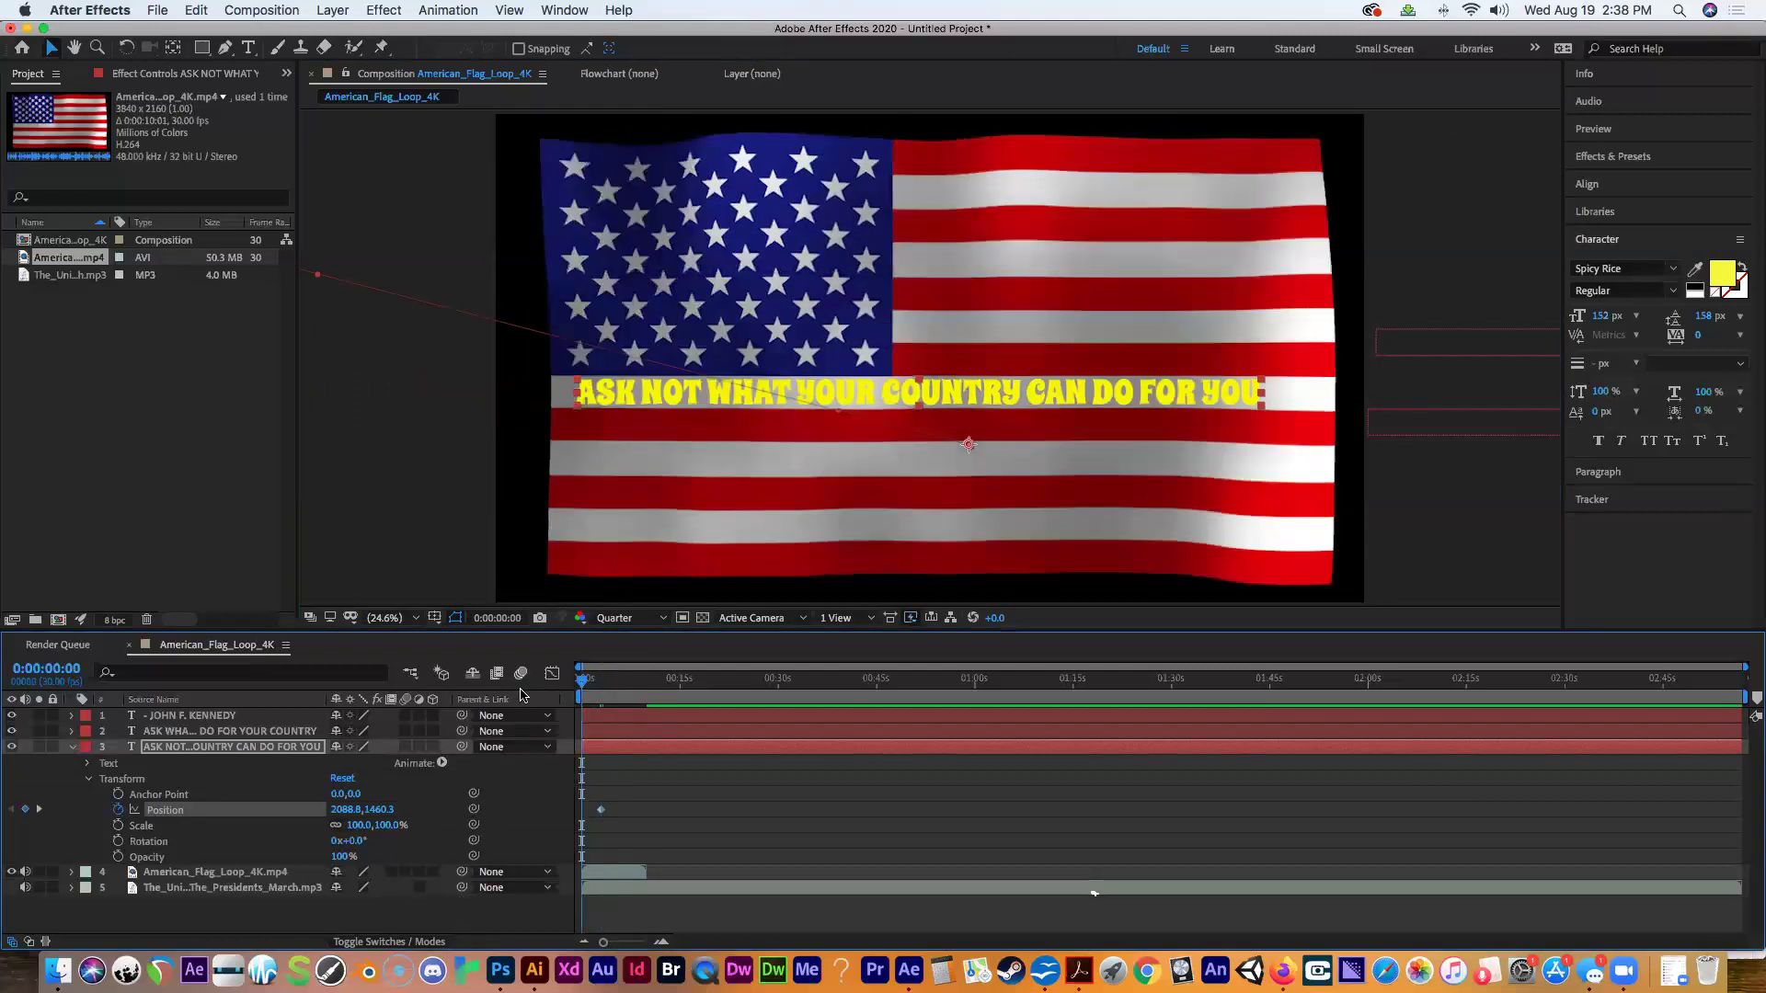
drag(1005, 395, 276, 380)
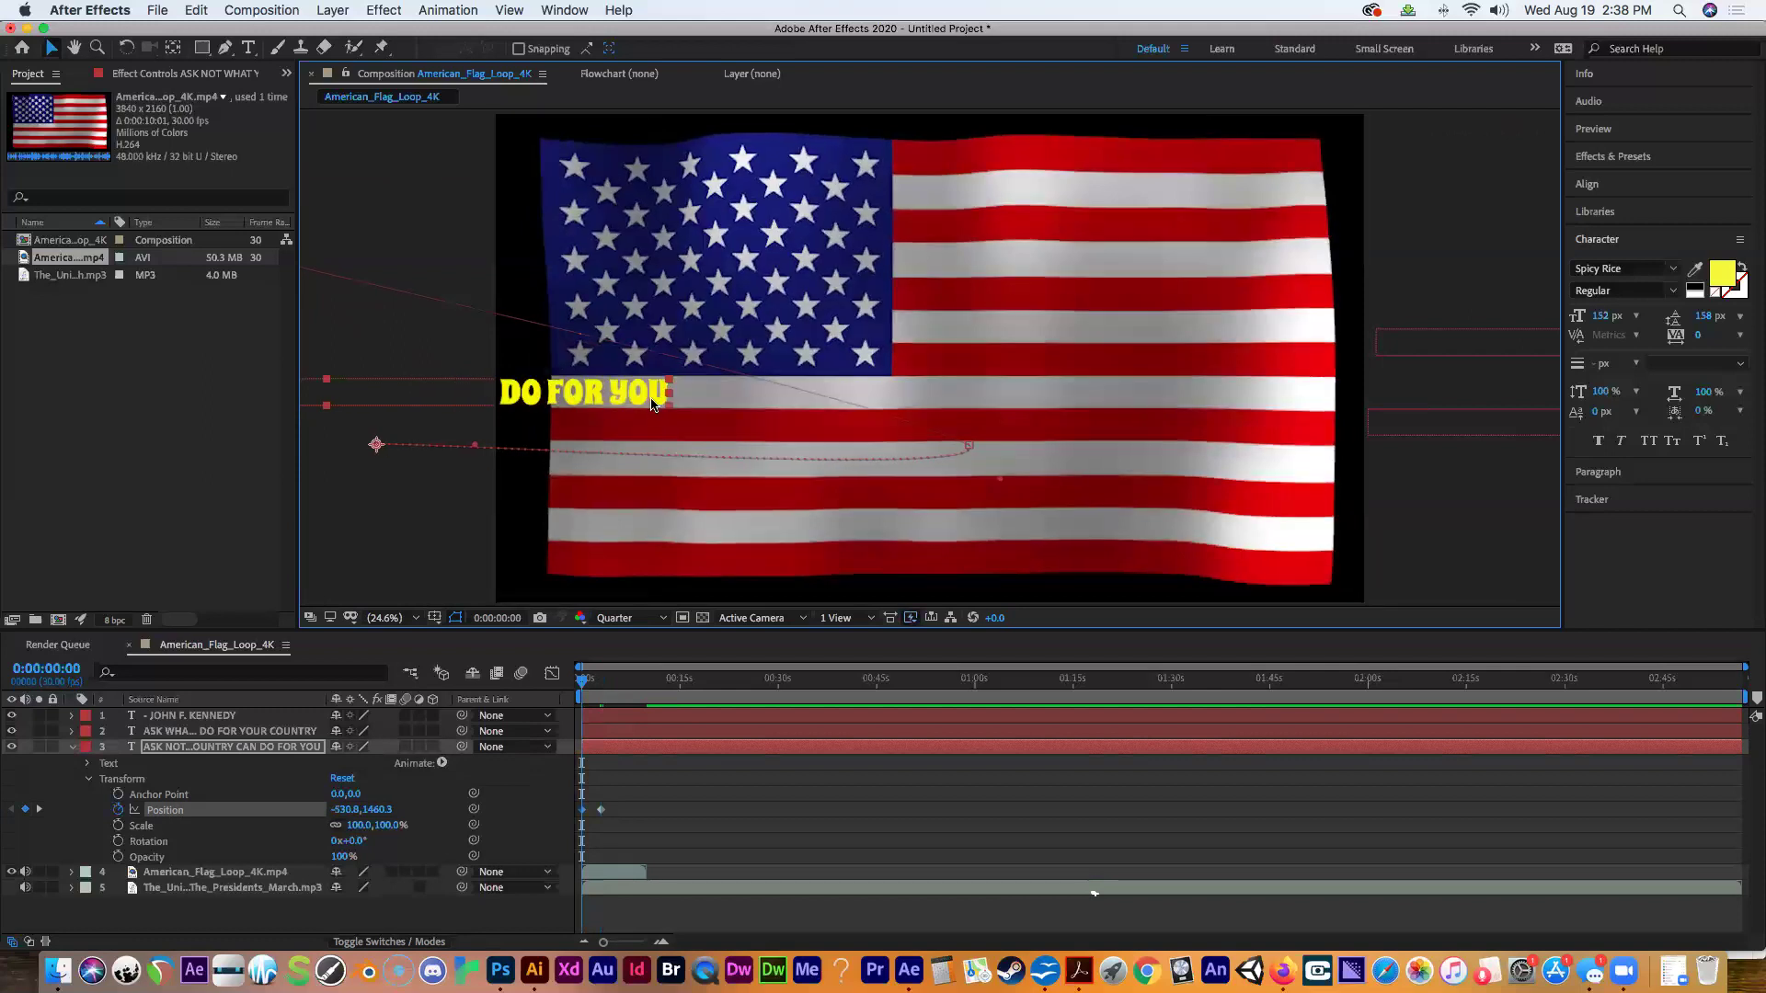
drag(644, 400, 464, 399)
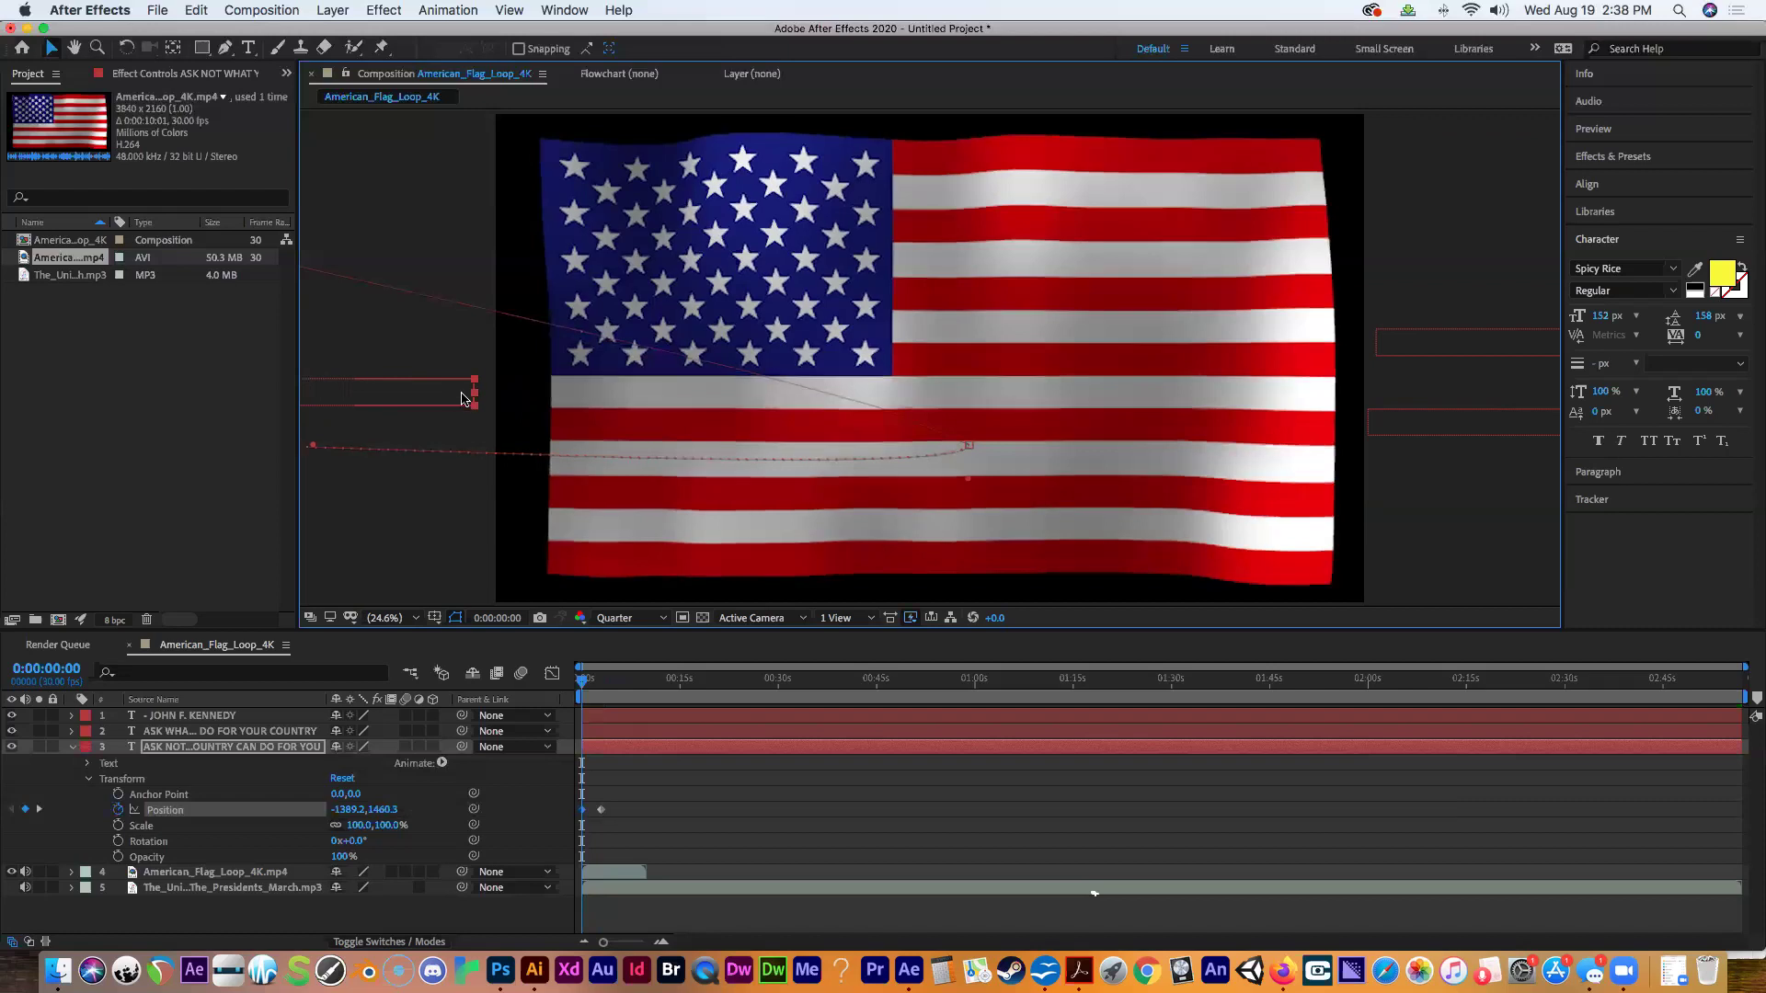
Preview the line sliding onto the flag, then collapse layer 3's properties.
mouse_move(582, 682)
mouse_down()
mouse_move(654, 682)
mouse_move(563, 674)
mouse_up()
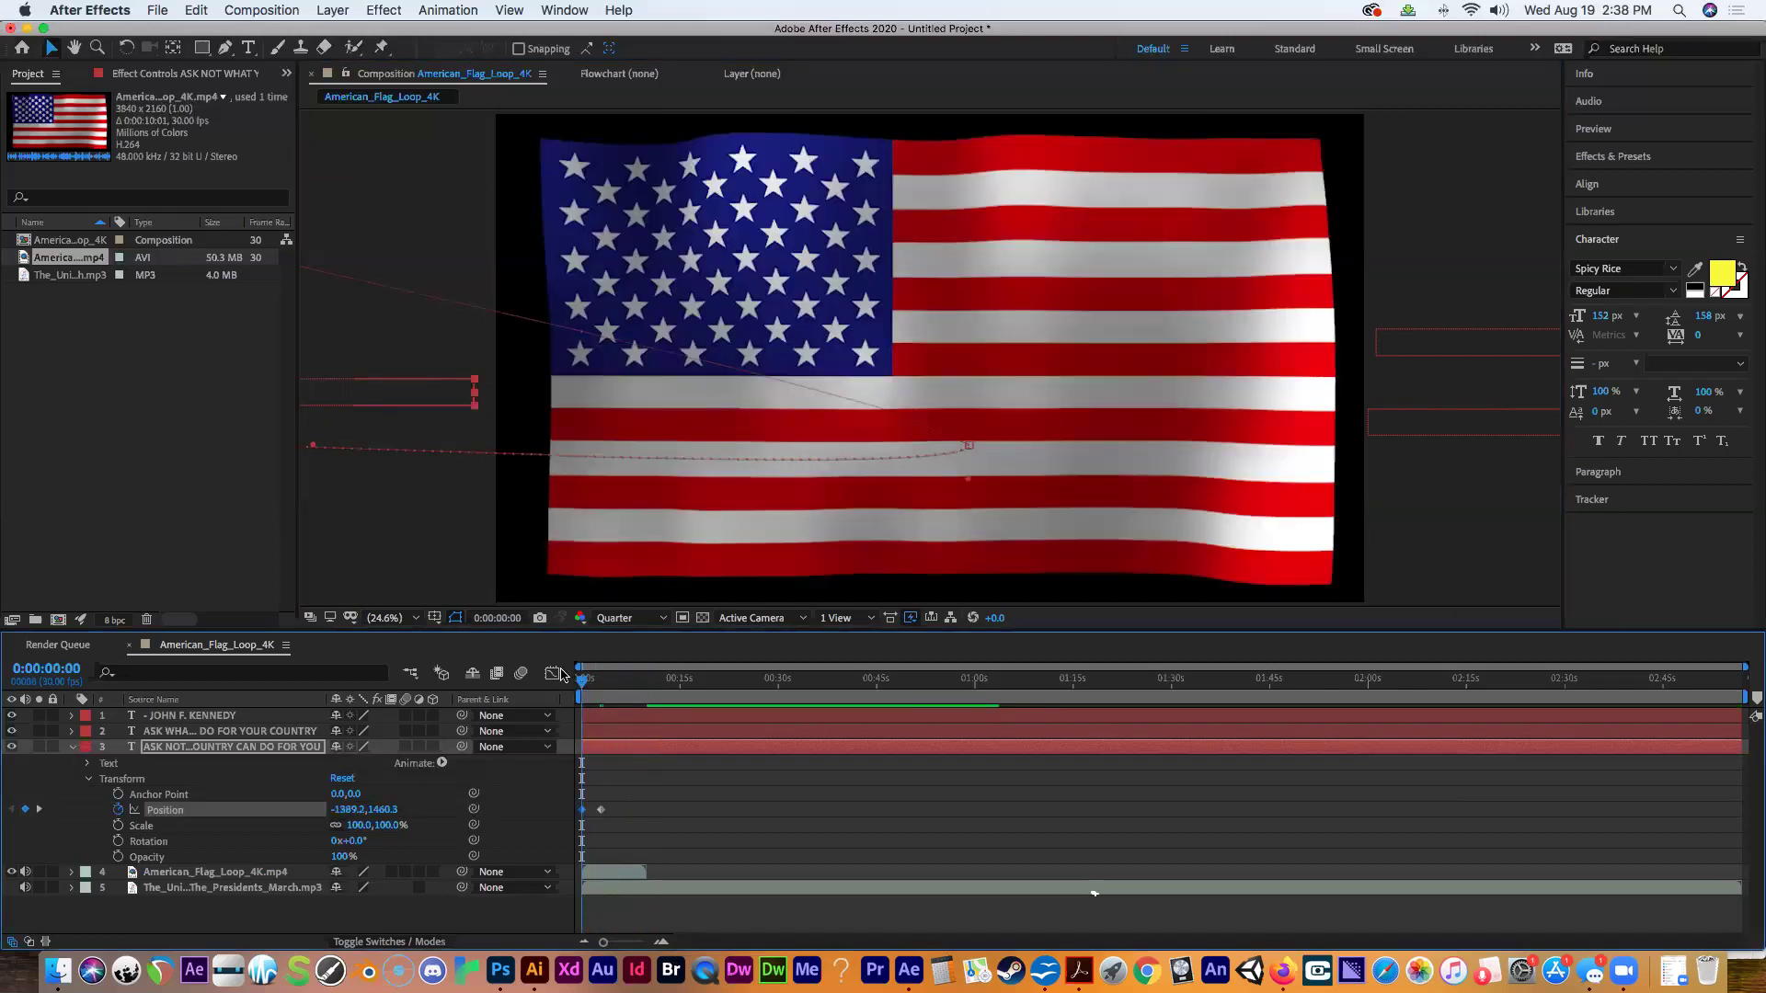
key(space)
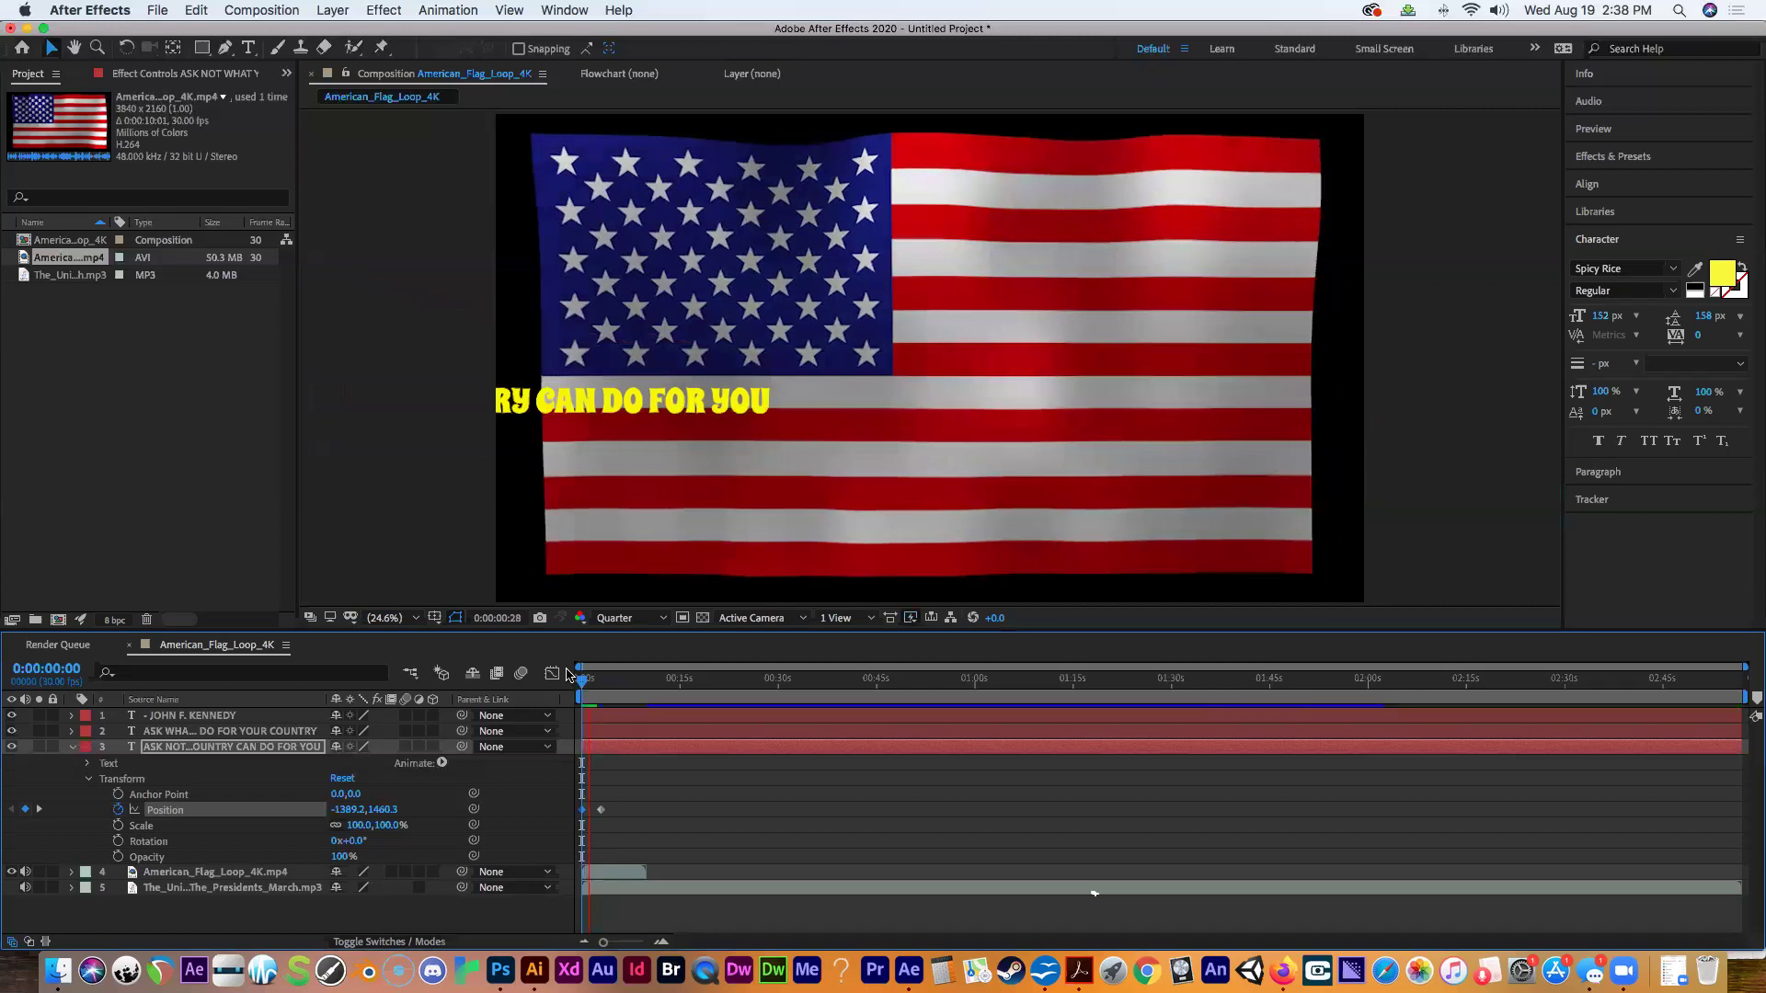
key(space)
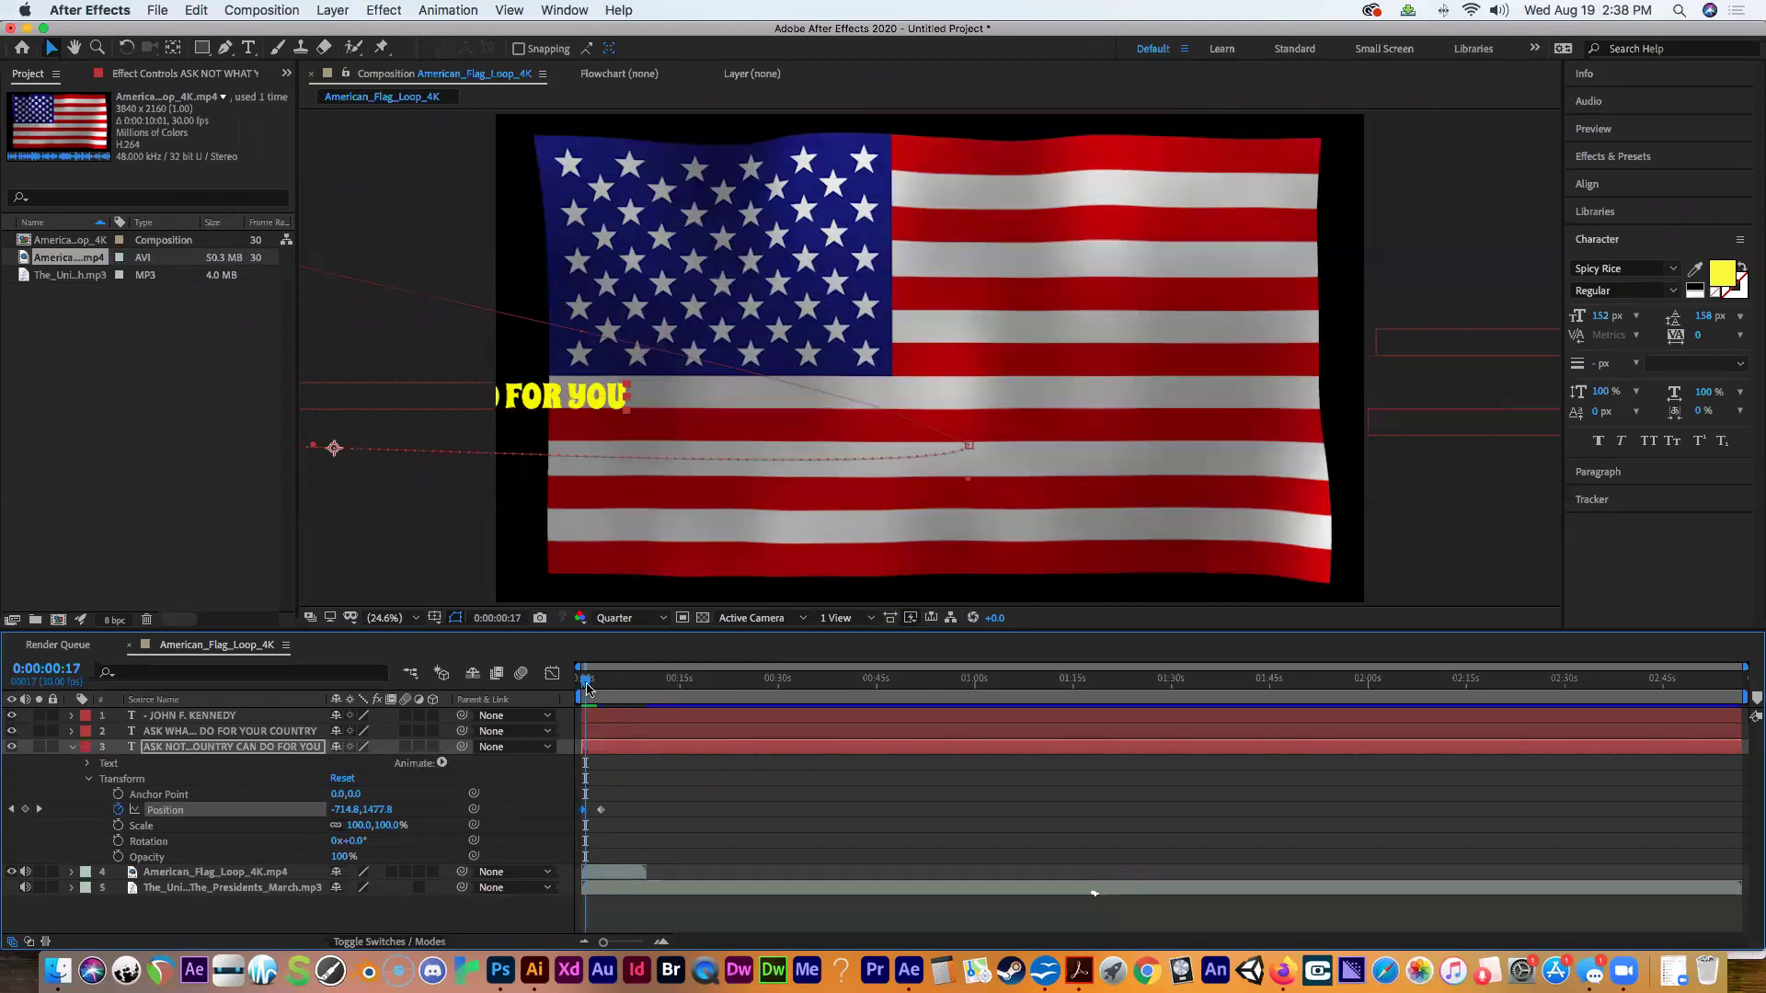
drag(587, 688, 579, 687)
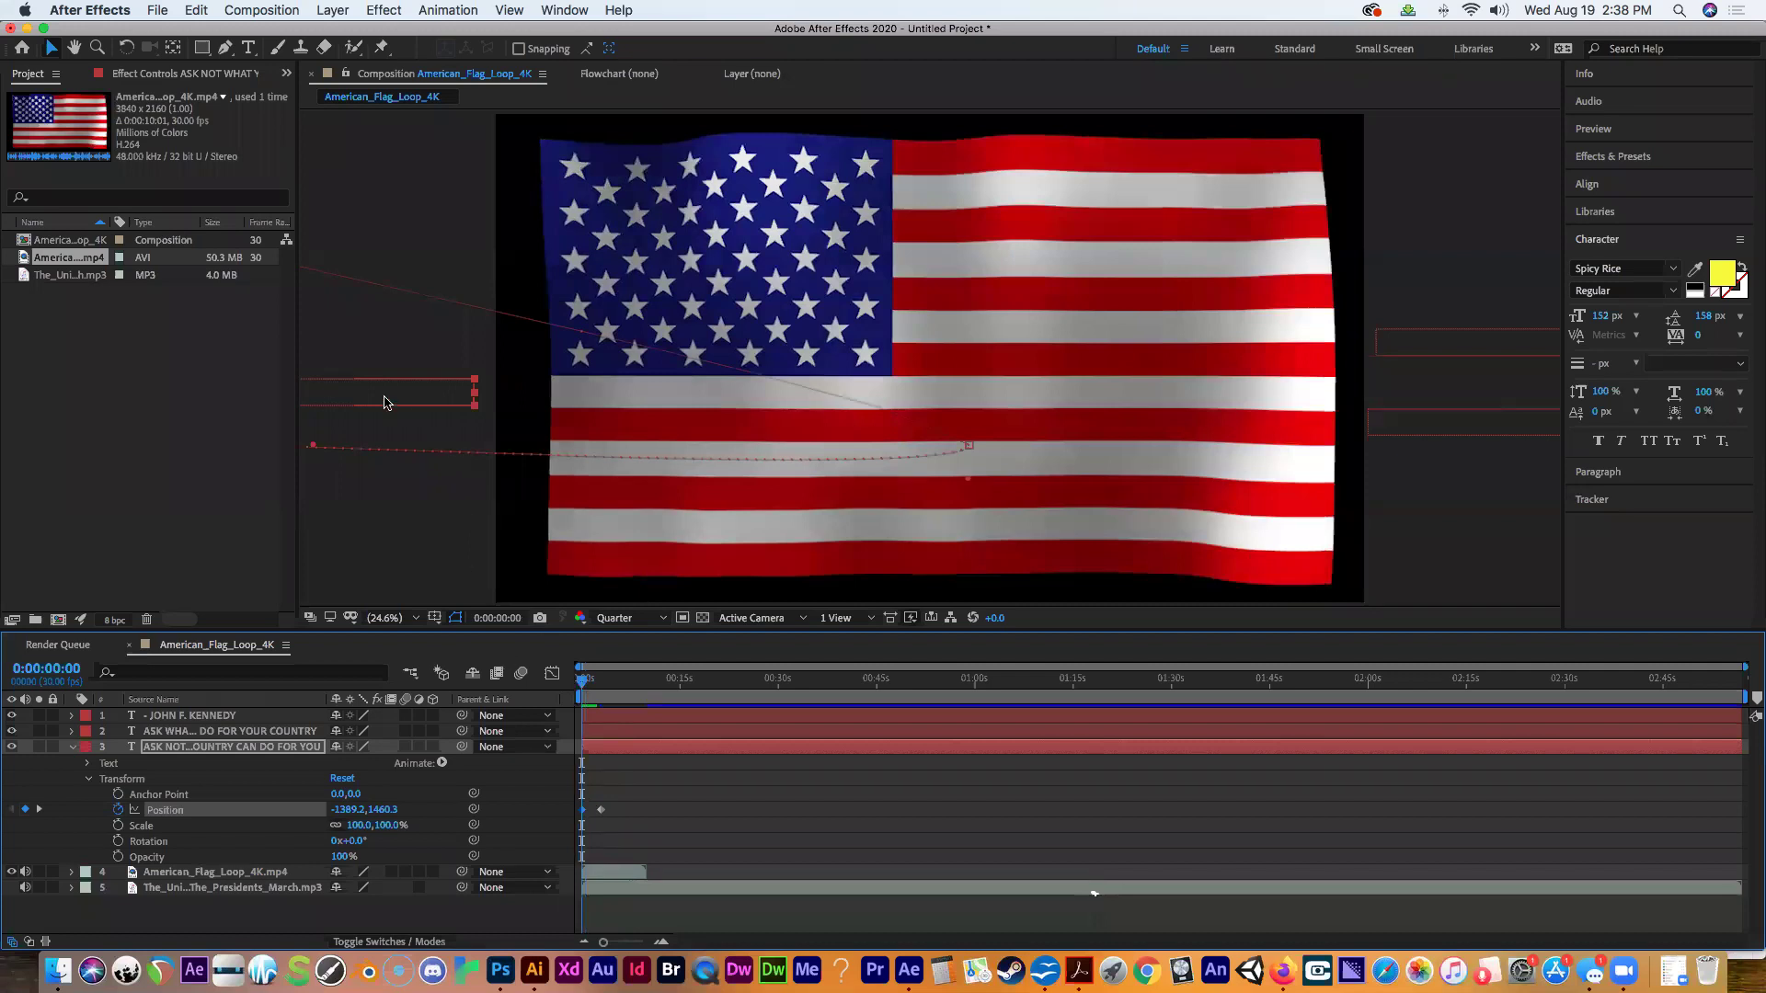
drag(587, 685, 602, 686)
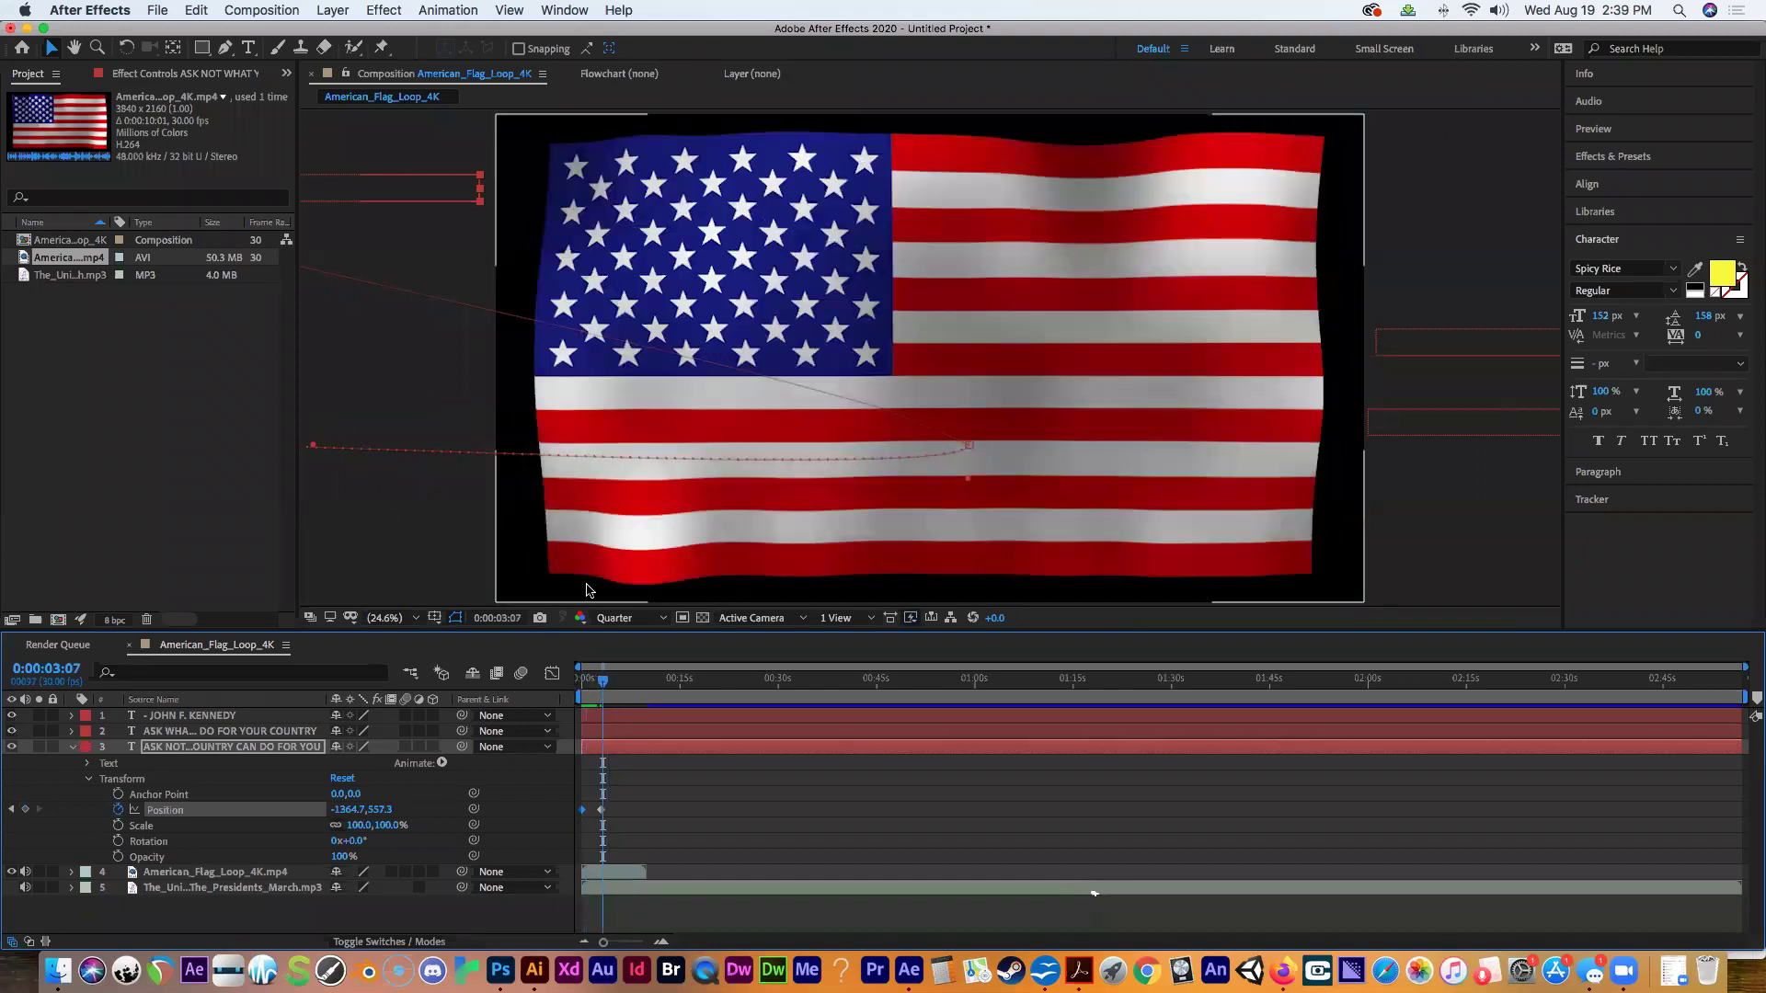
drag(603, 687, 582, 687)
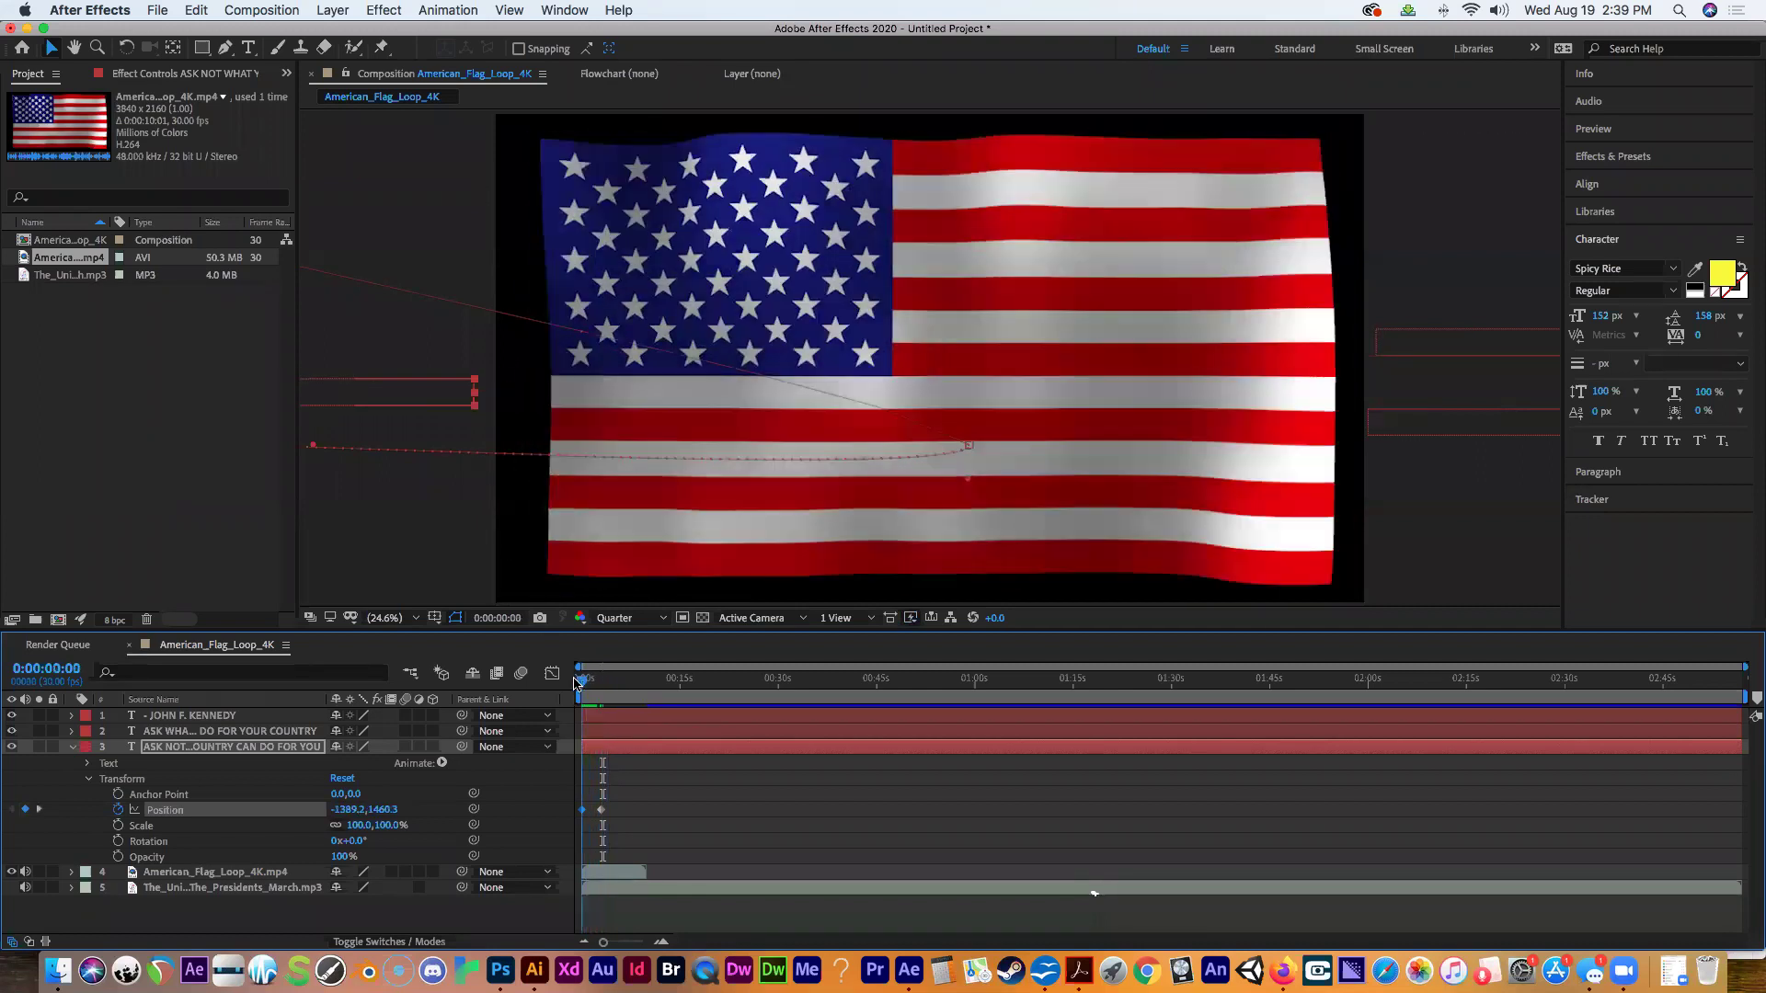
click(71, 748)
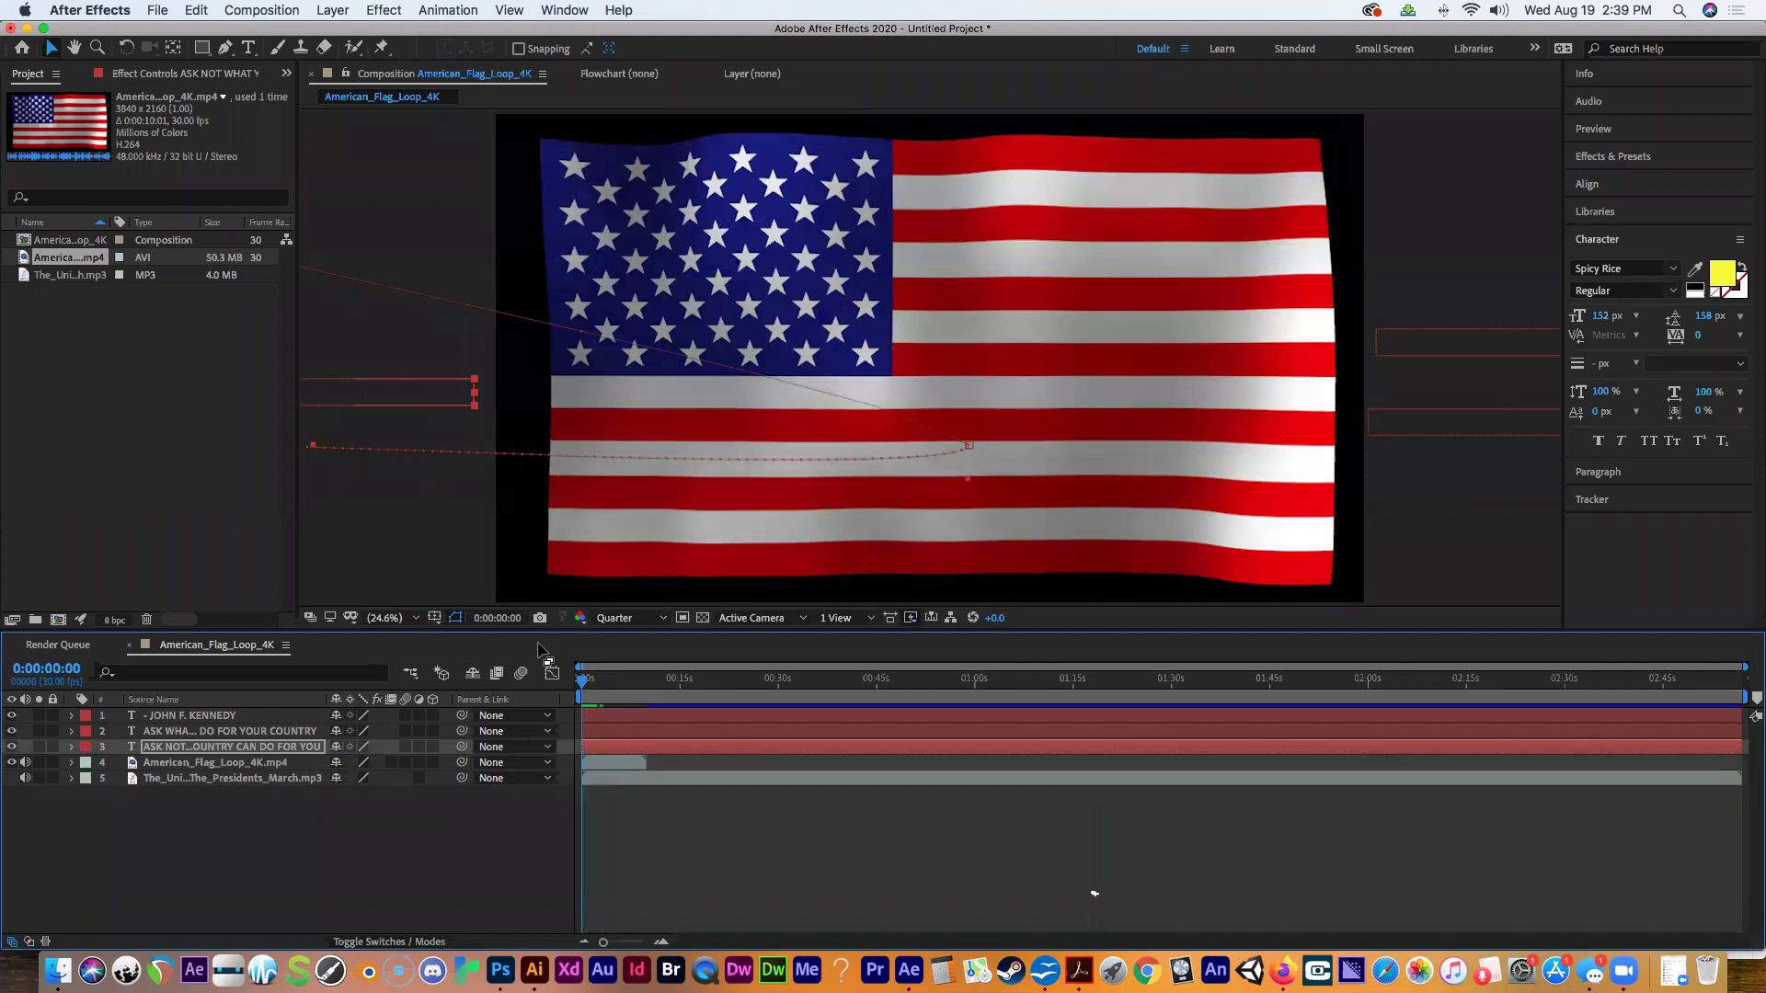
Lower the ASK WHAT line and set its starting Position keyframe at 0:00 (5223.1, 1751.2).
click(1422, 362)
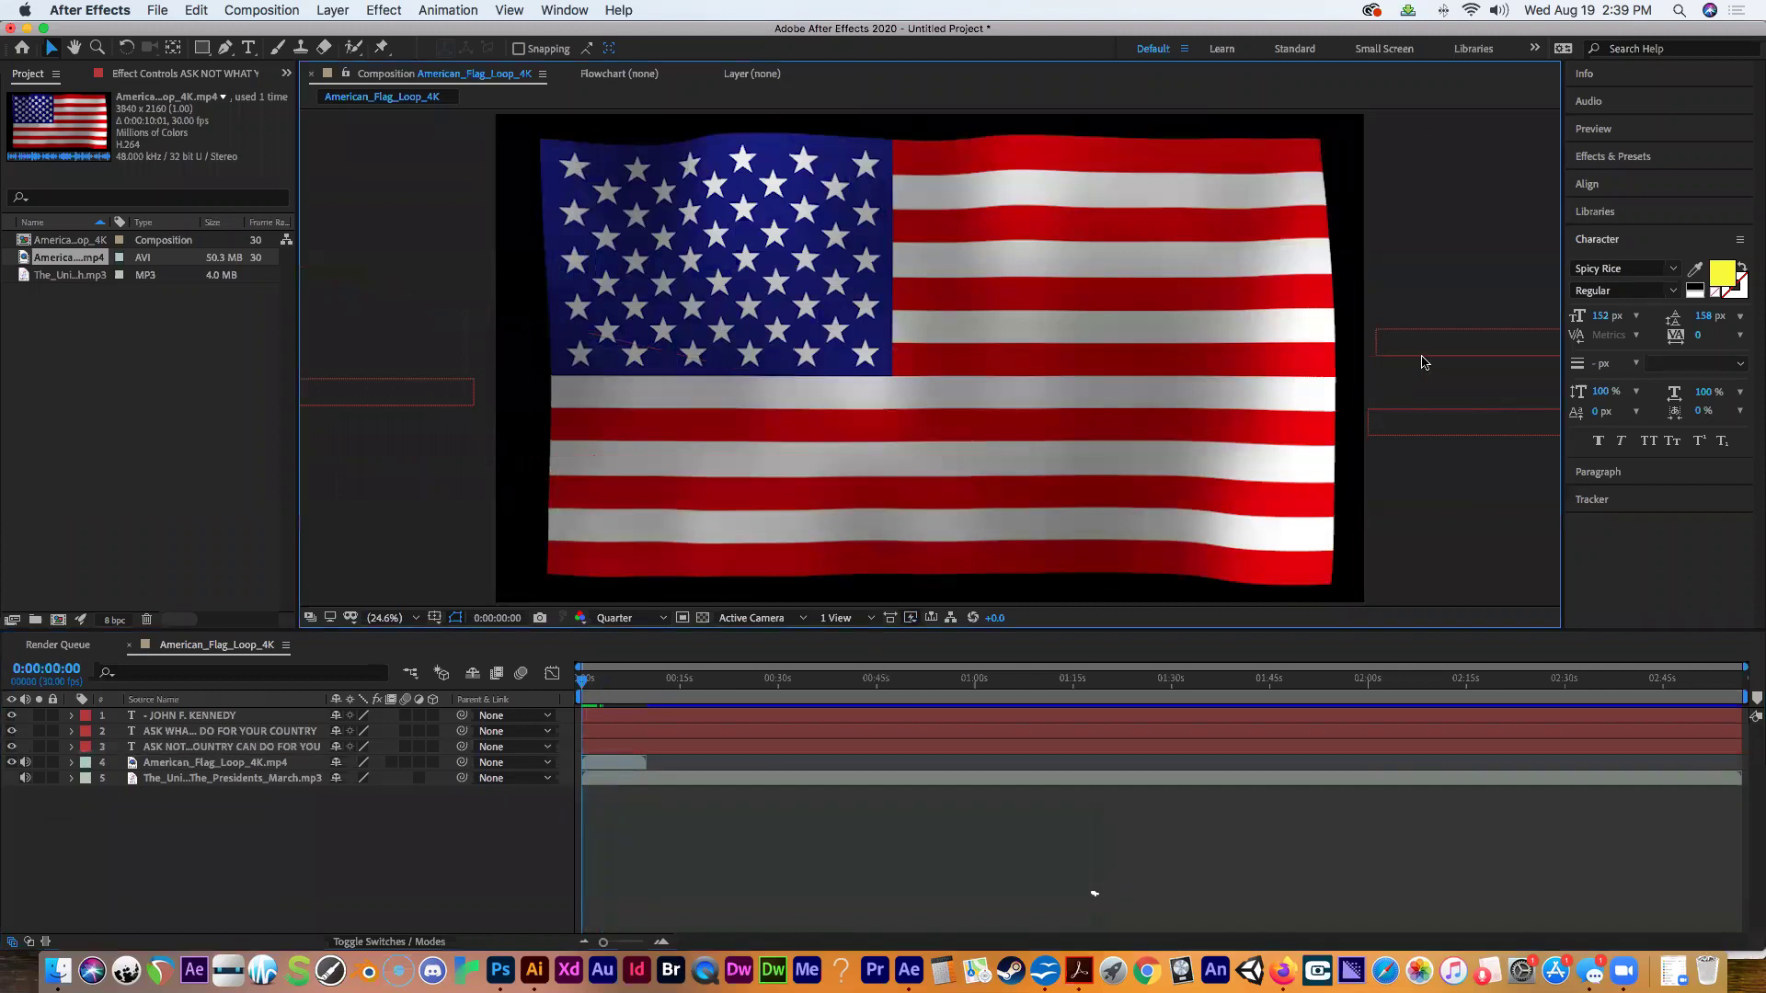
drag(1423, 361, 1419, 485)
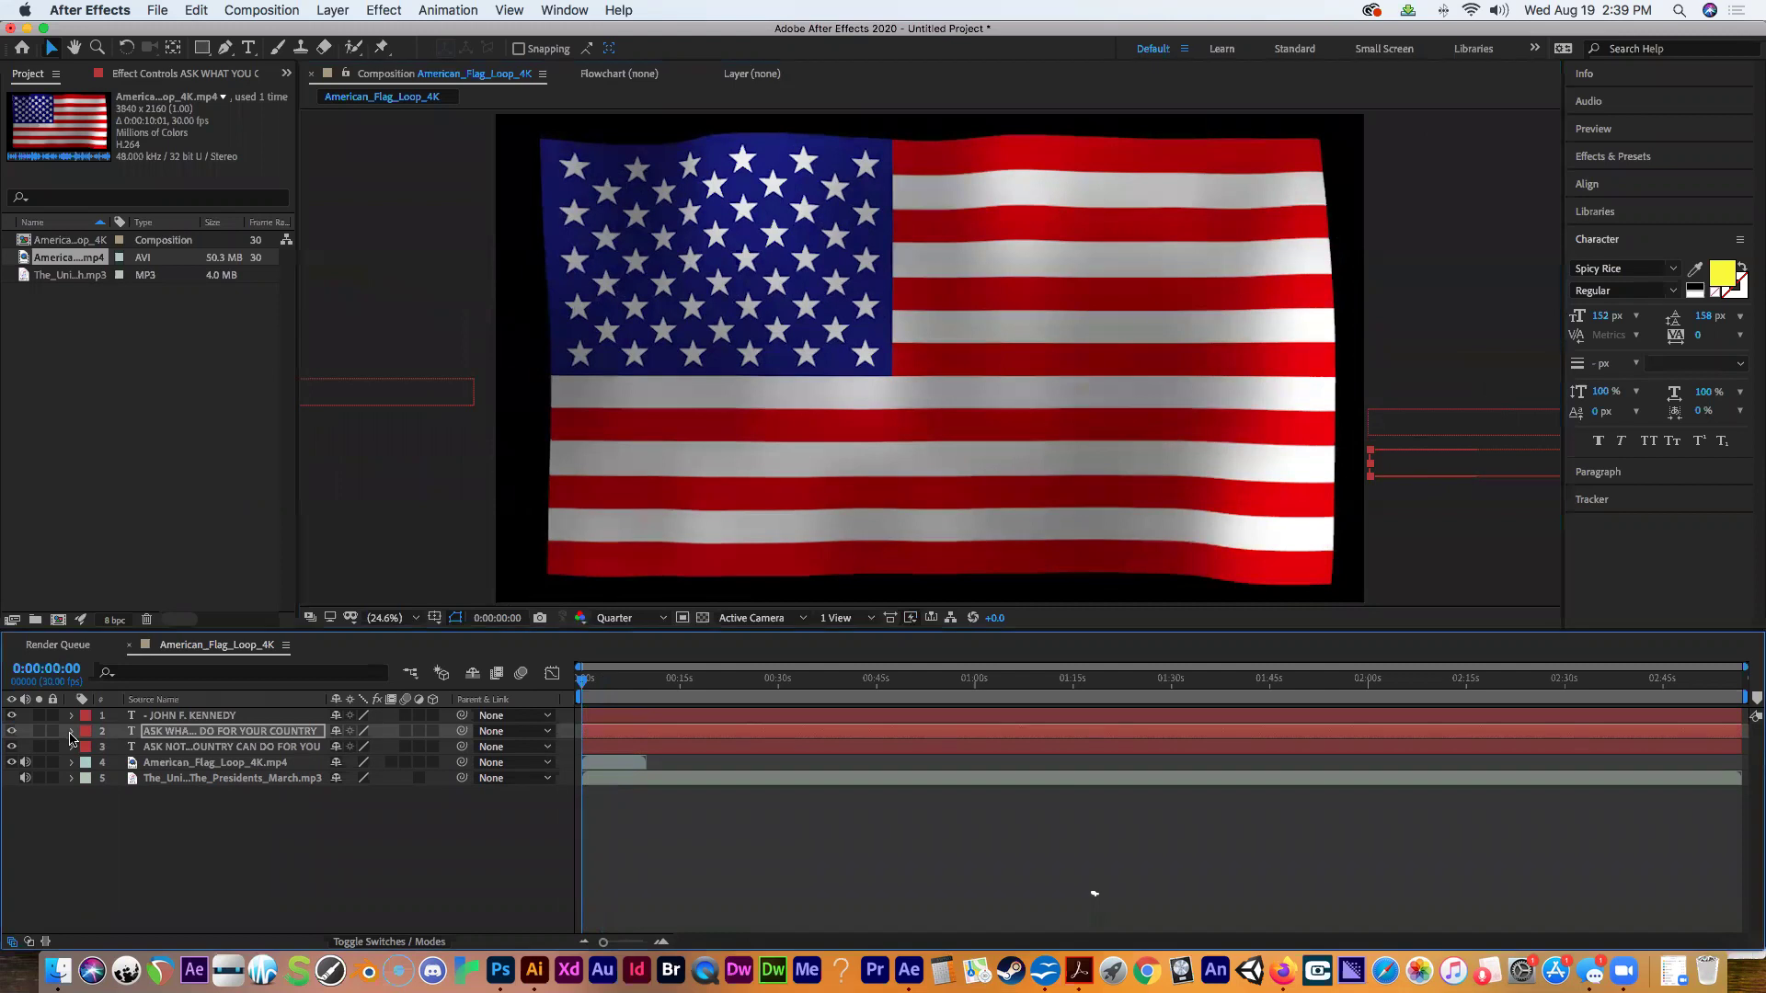
click(70, 734)
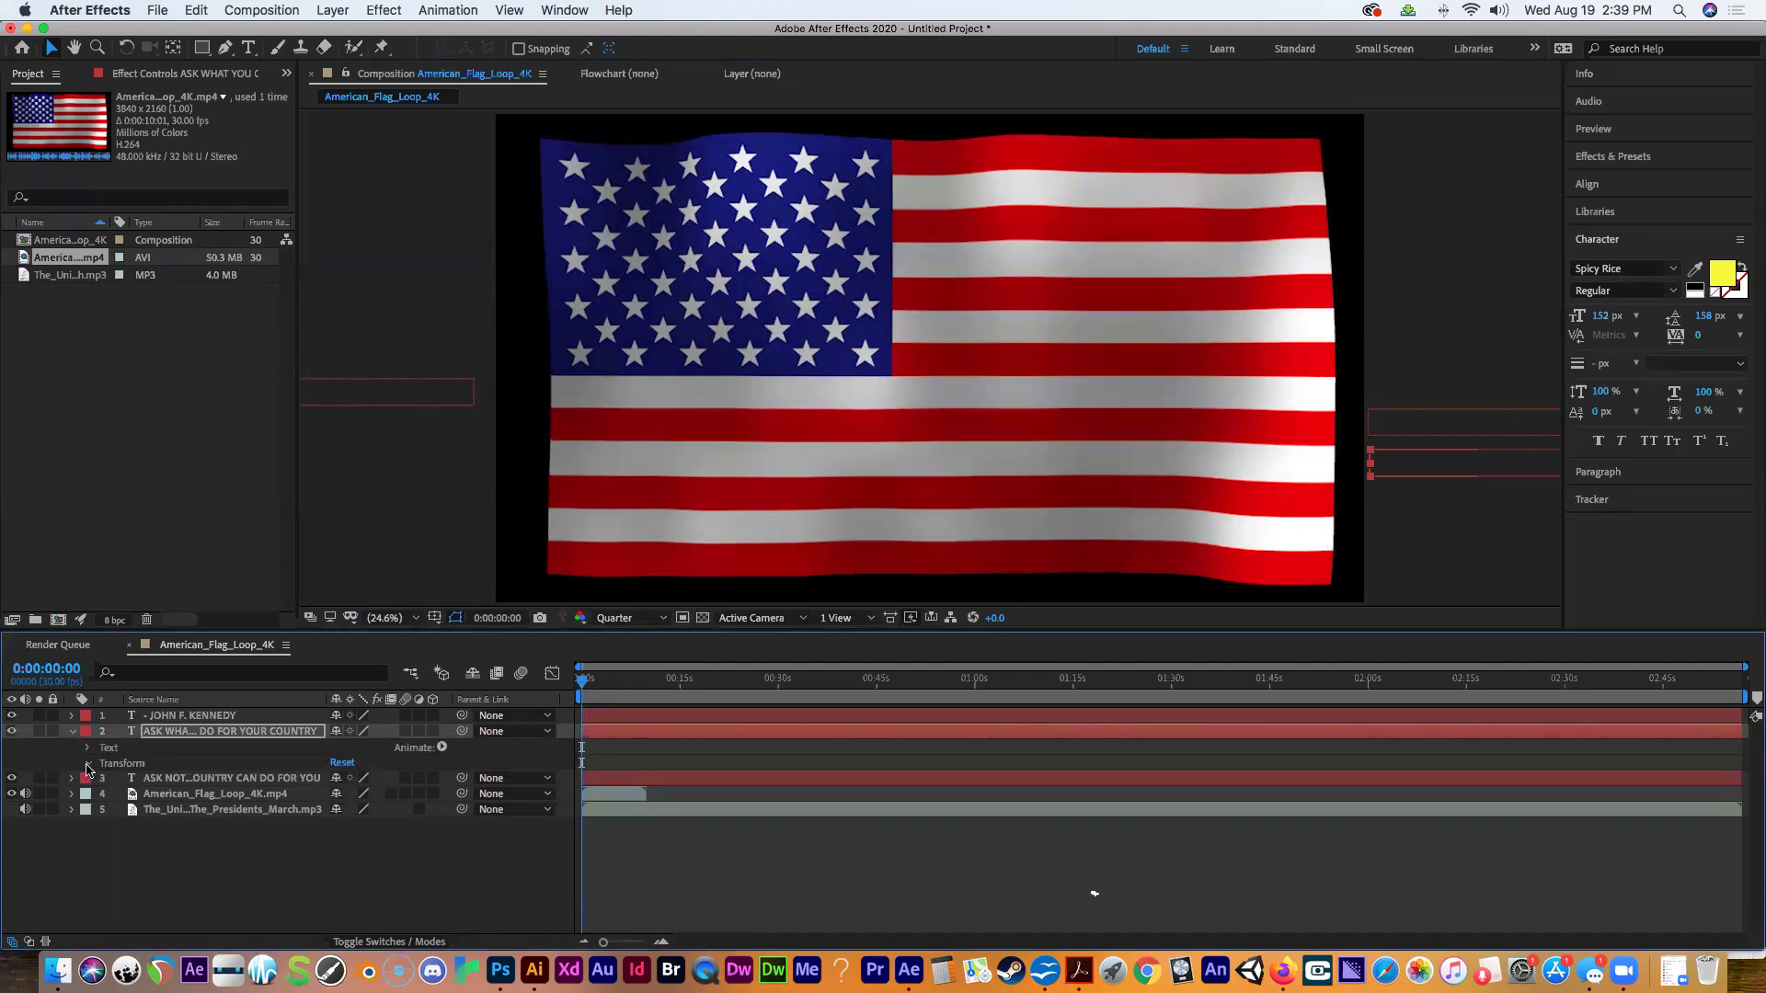
click(89, 764)
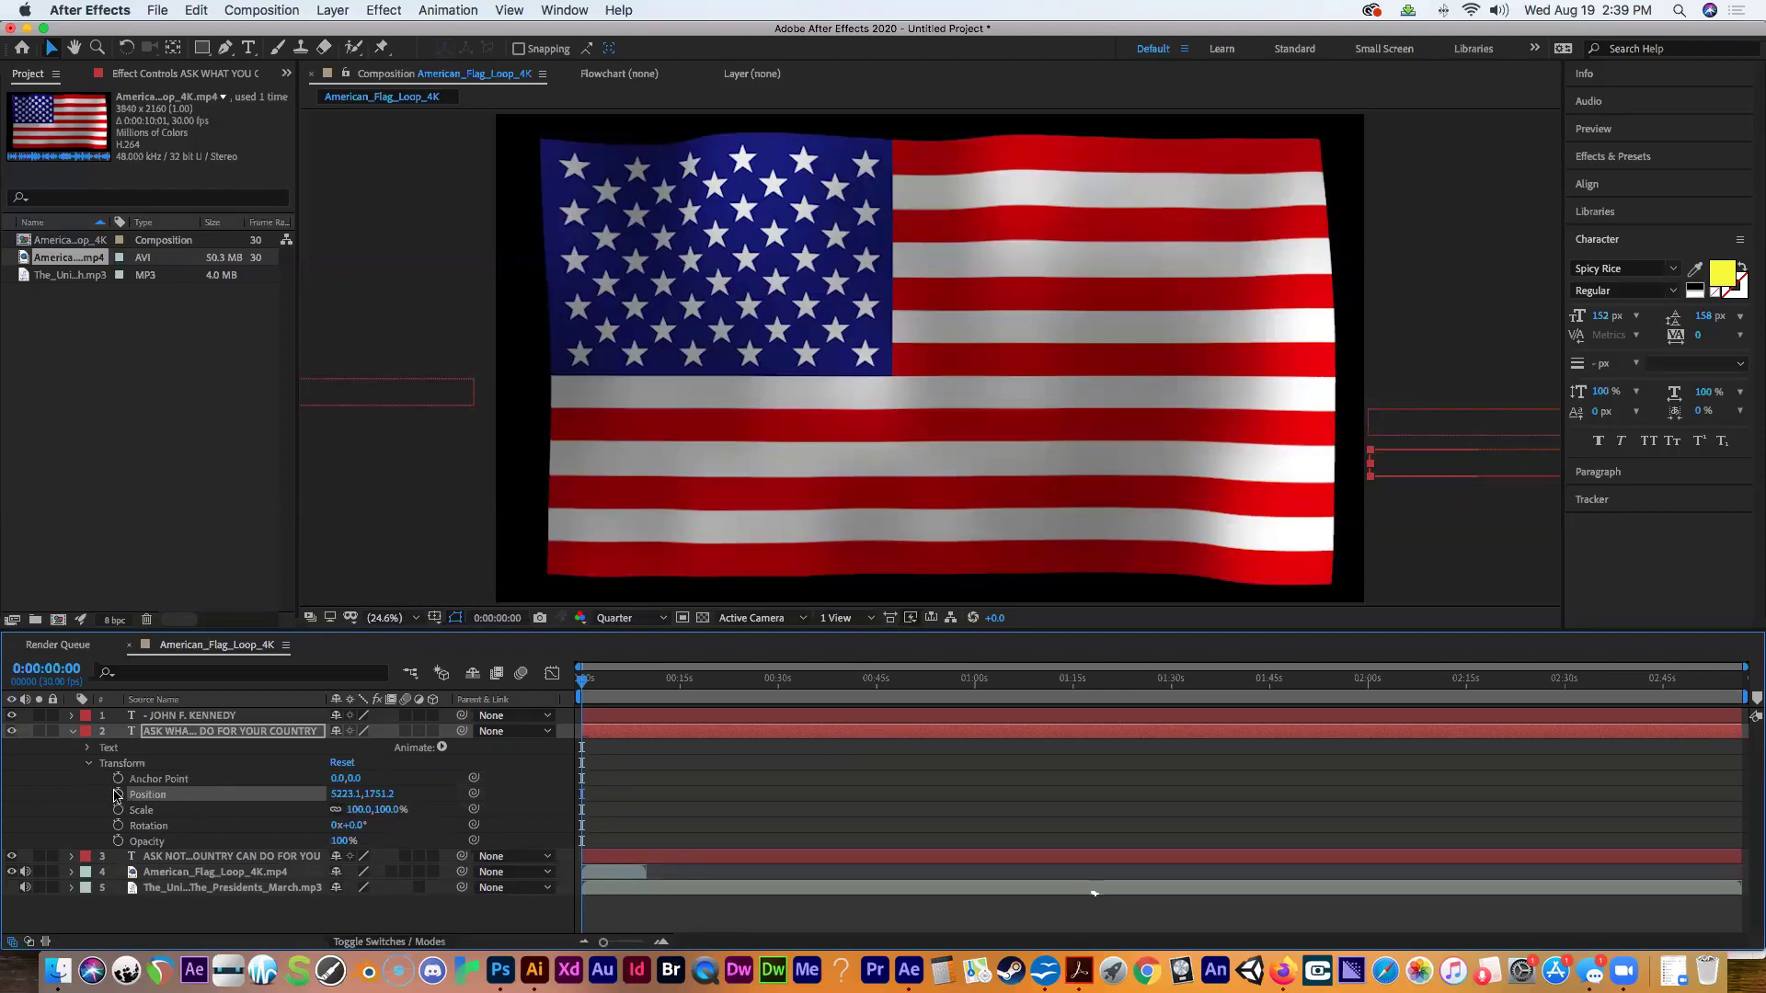
click(117, 796)
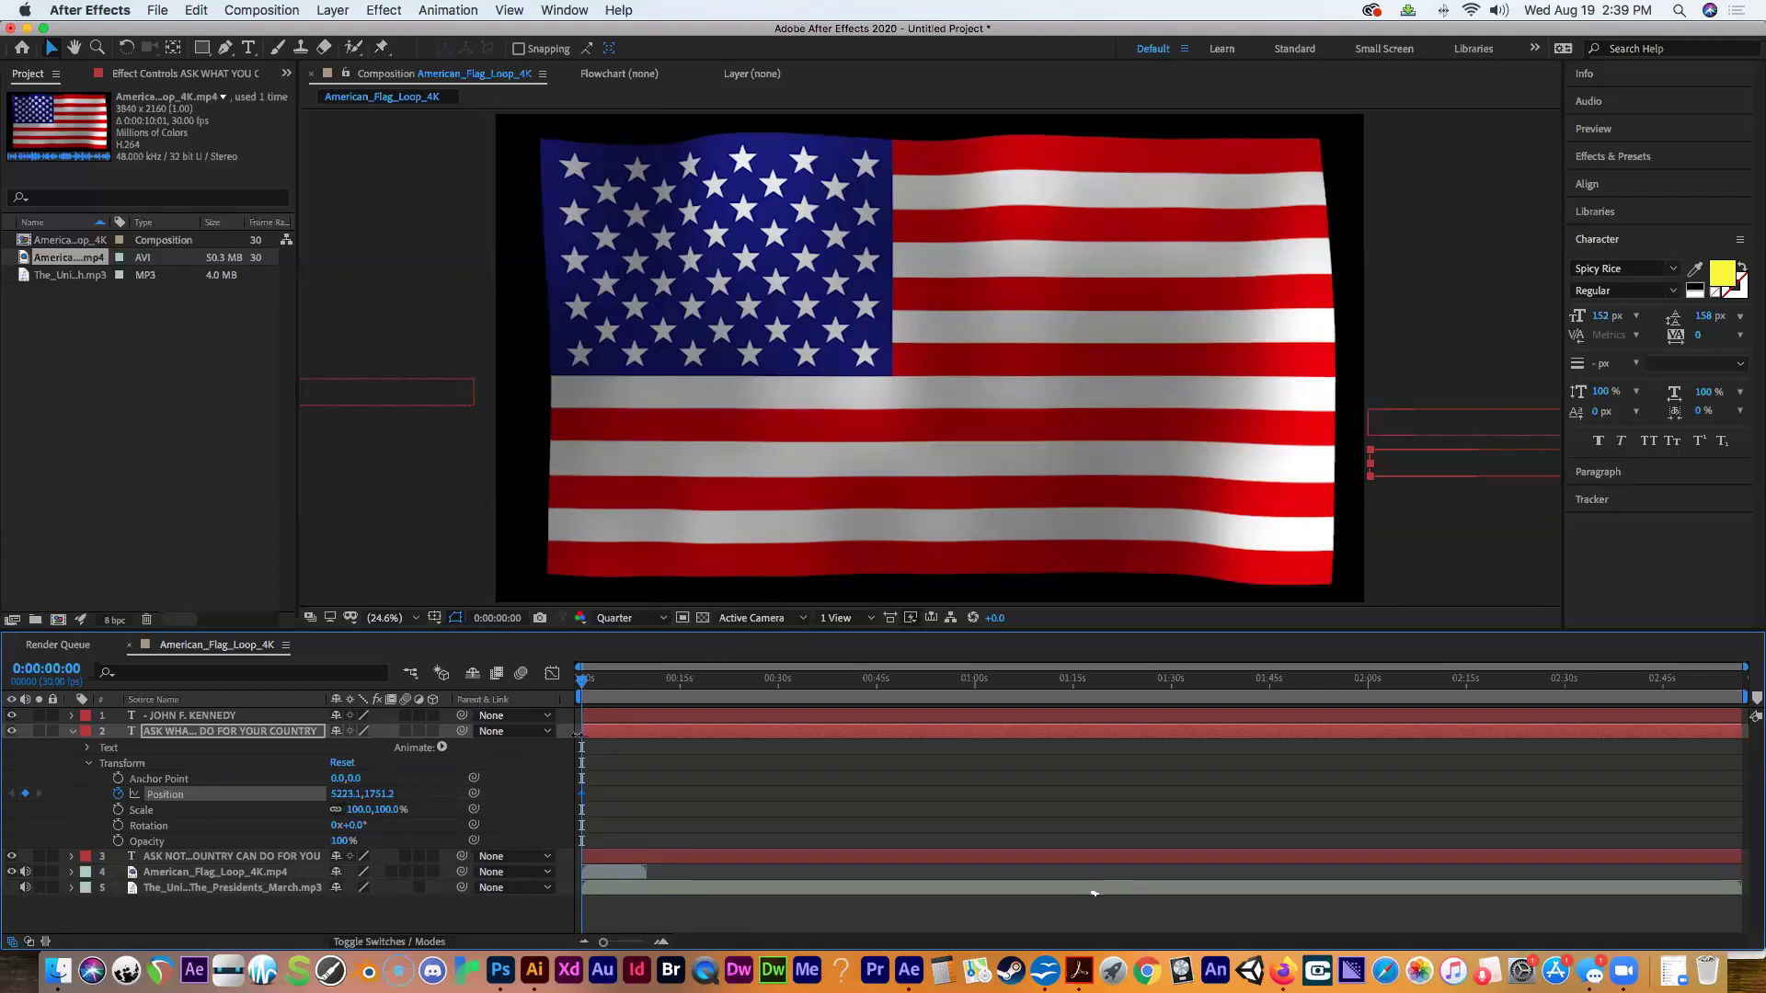
mouse_move(583, 681)
mouse_down()
mouse_move(633, 696)
mouse_move(614, 695)
mouse_up()
Add a Position keyframe for the ASK WHAT line at 3:00, then scrub back to check.
click(76, 676)
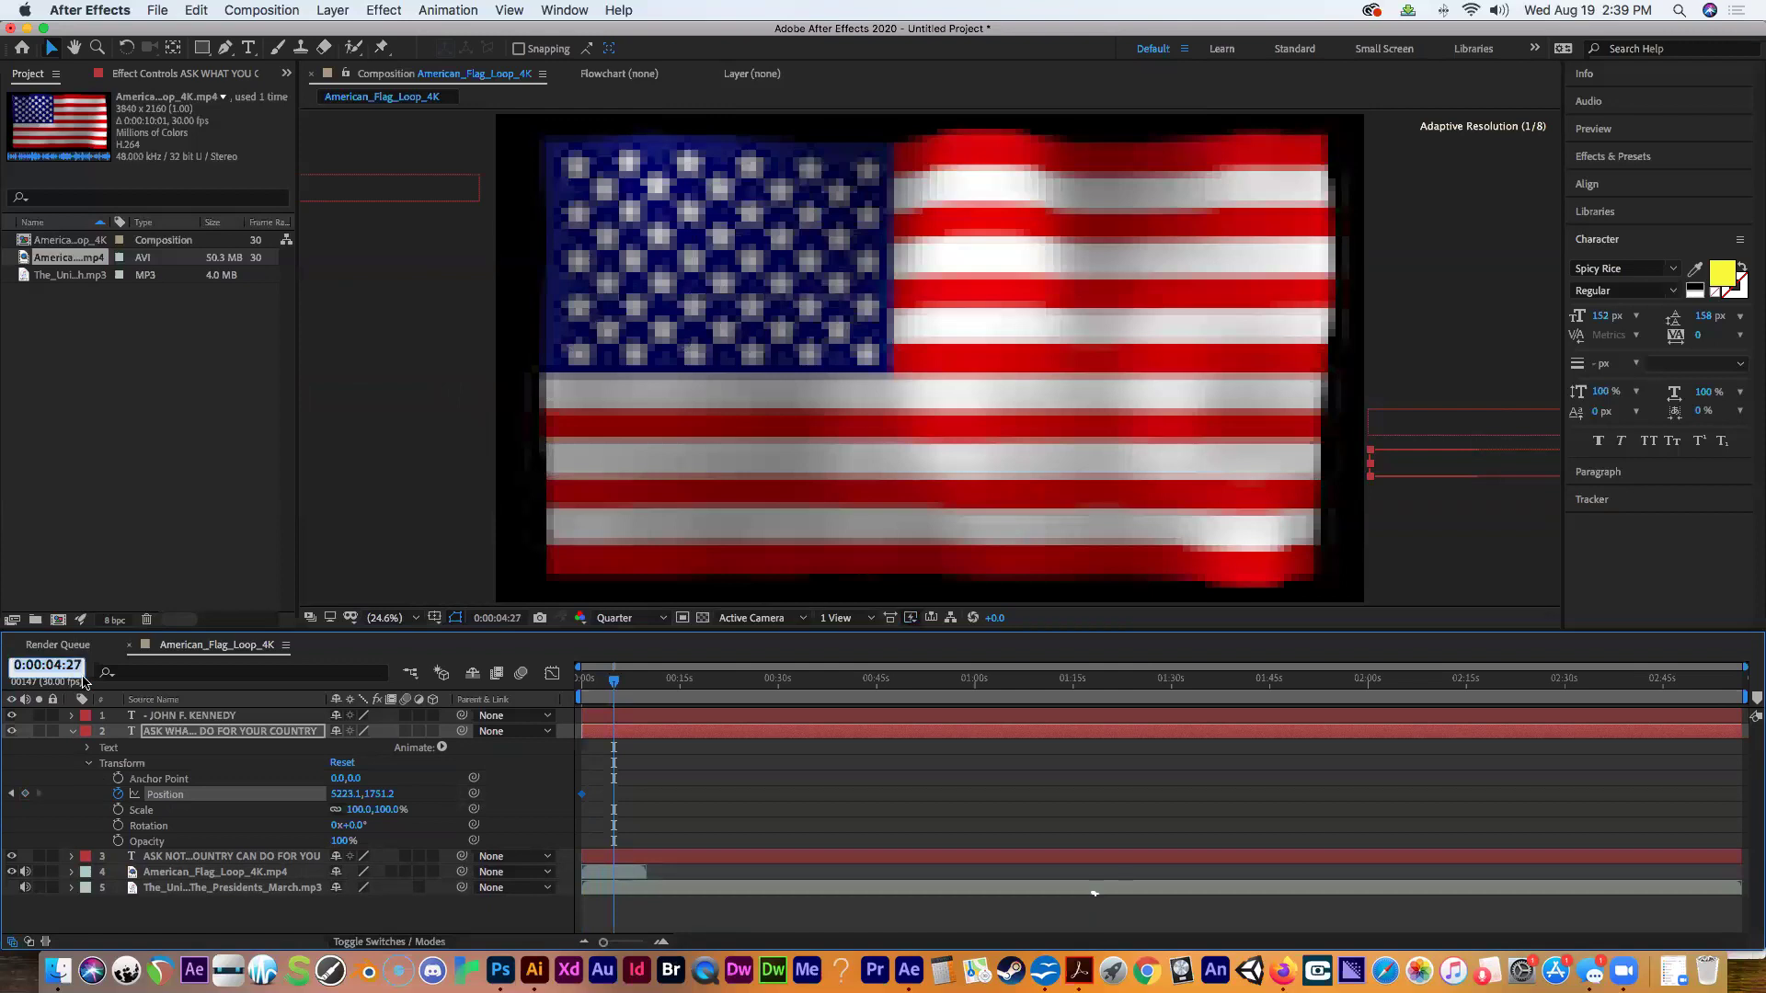
text(300)
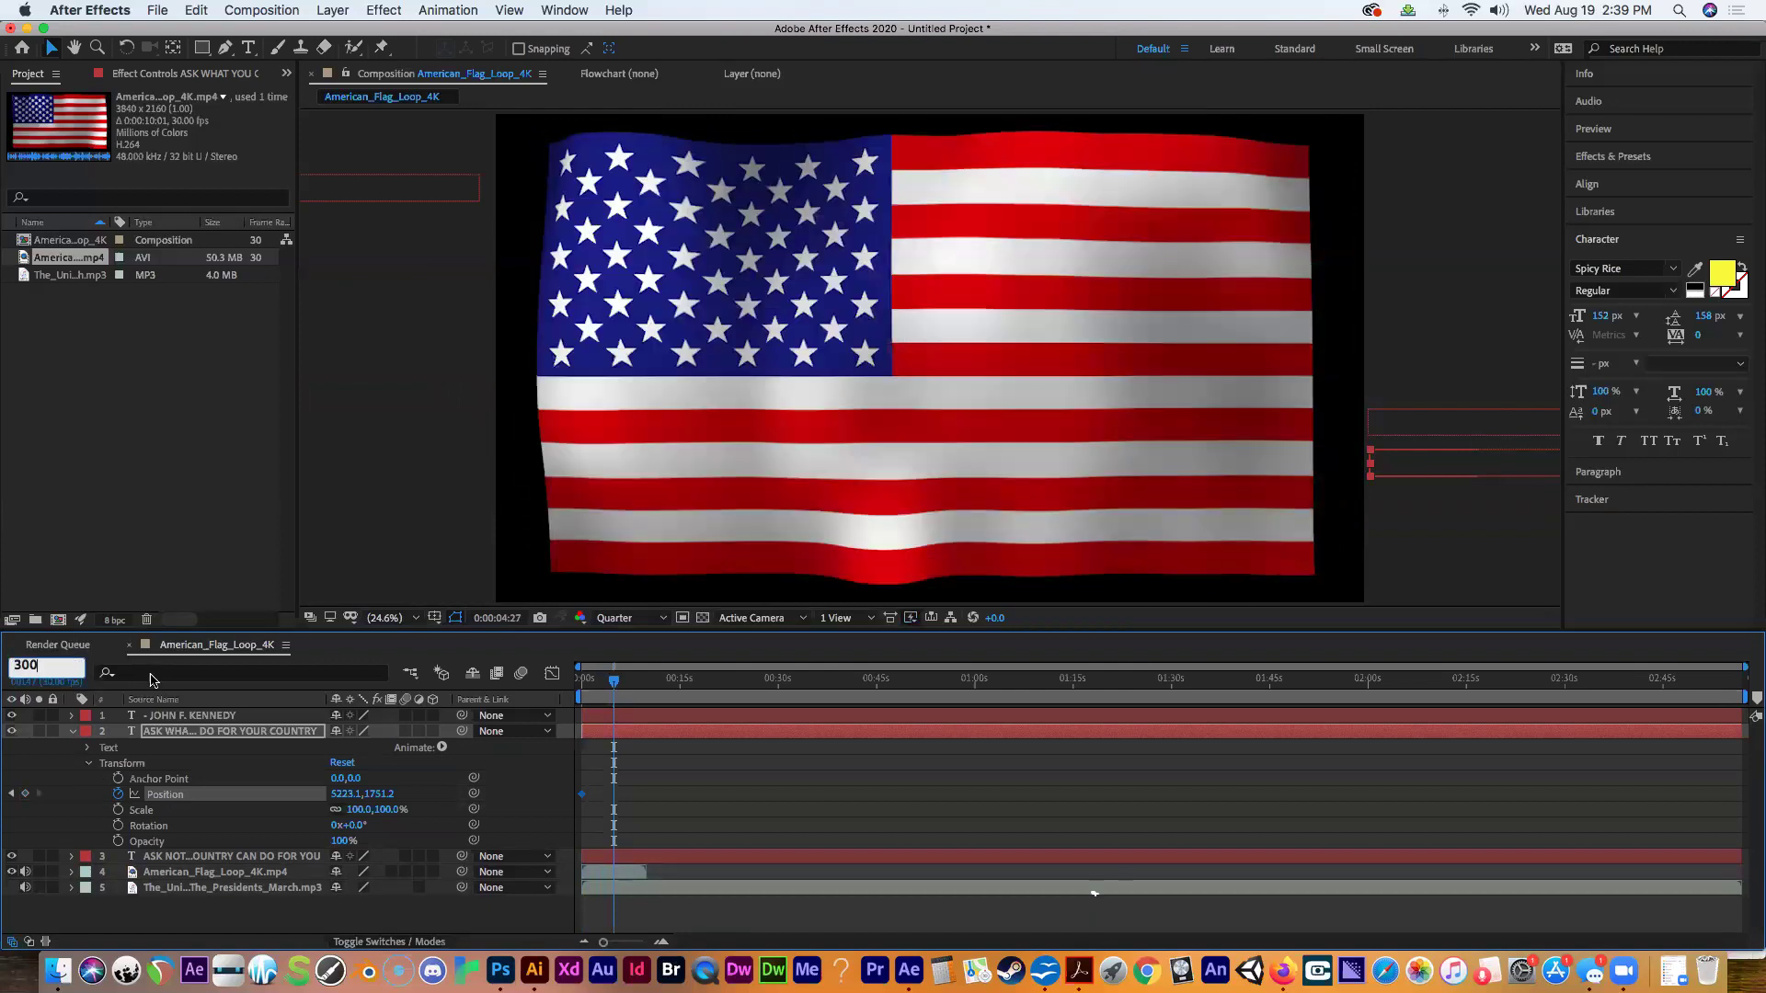
key(Return)
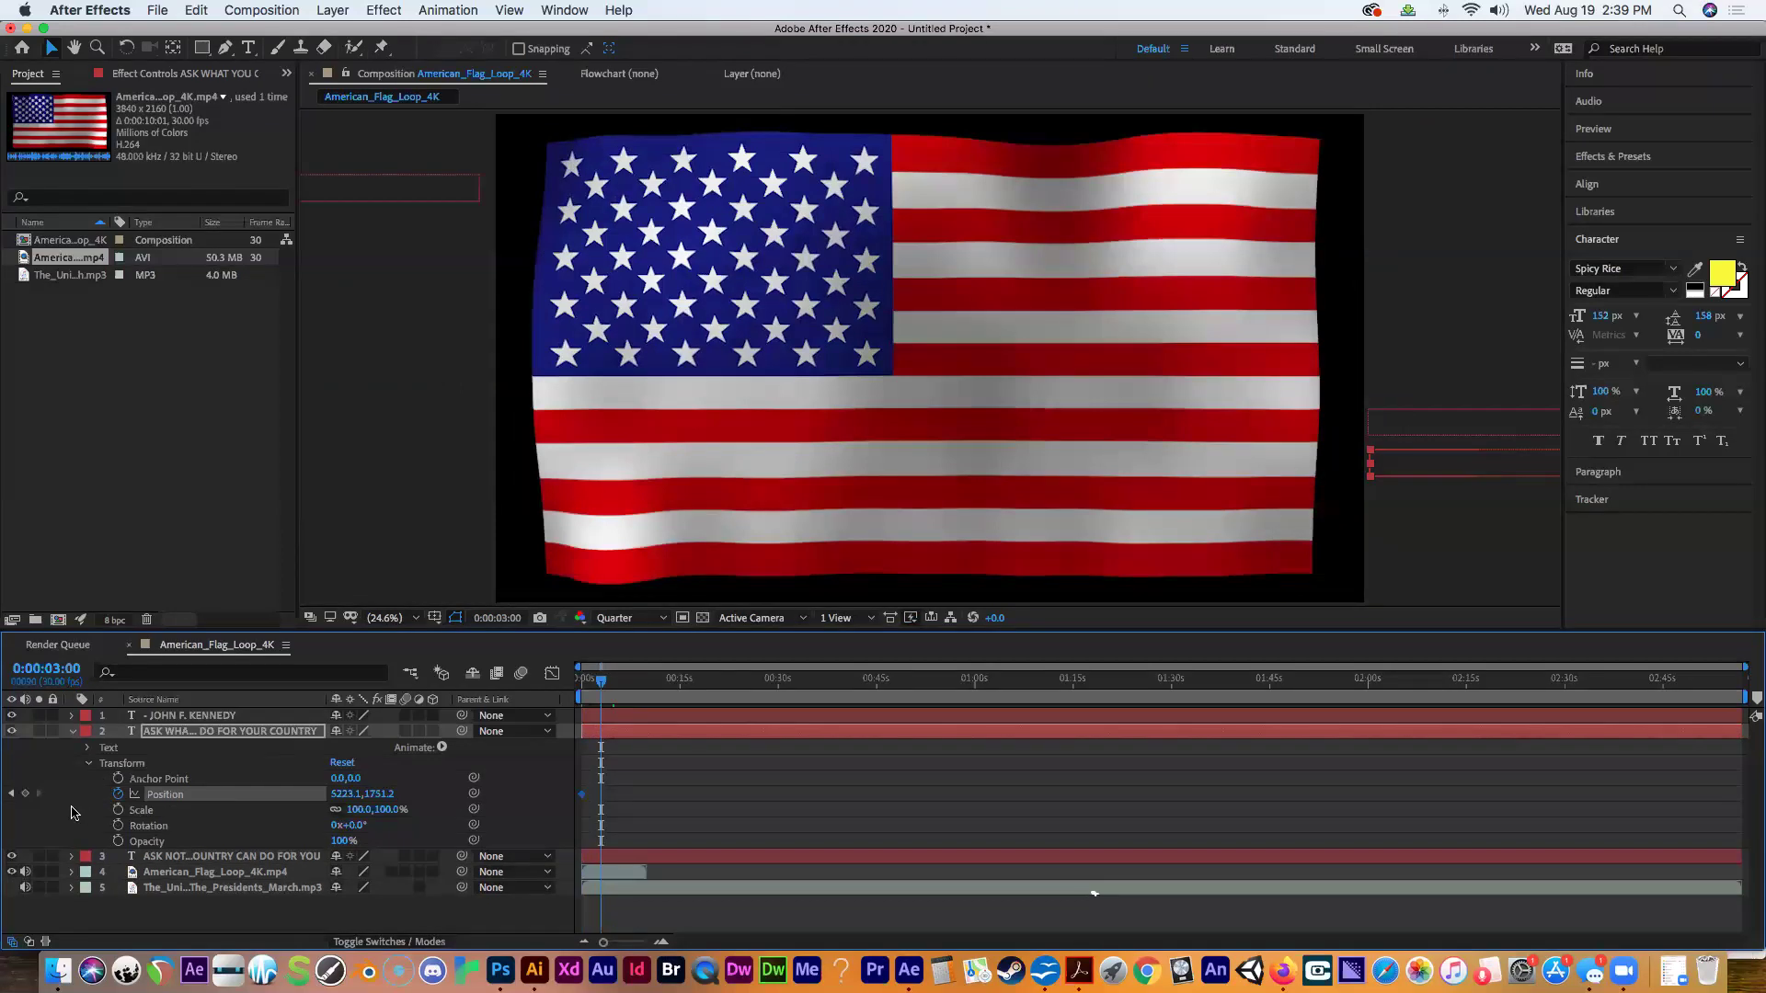
click(26, 793)
drag(597, 679, 582, 678)
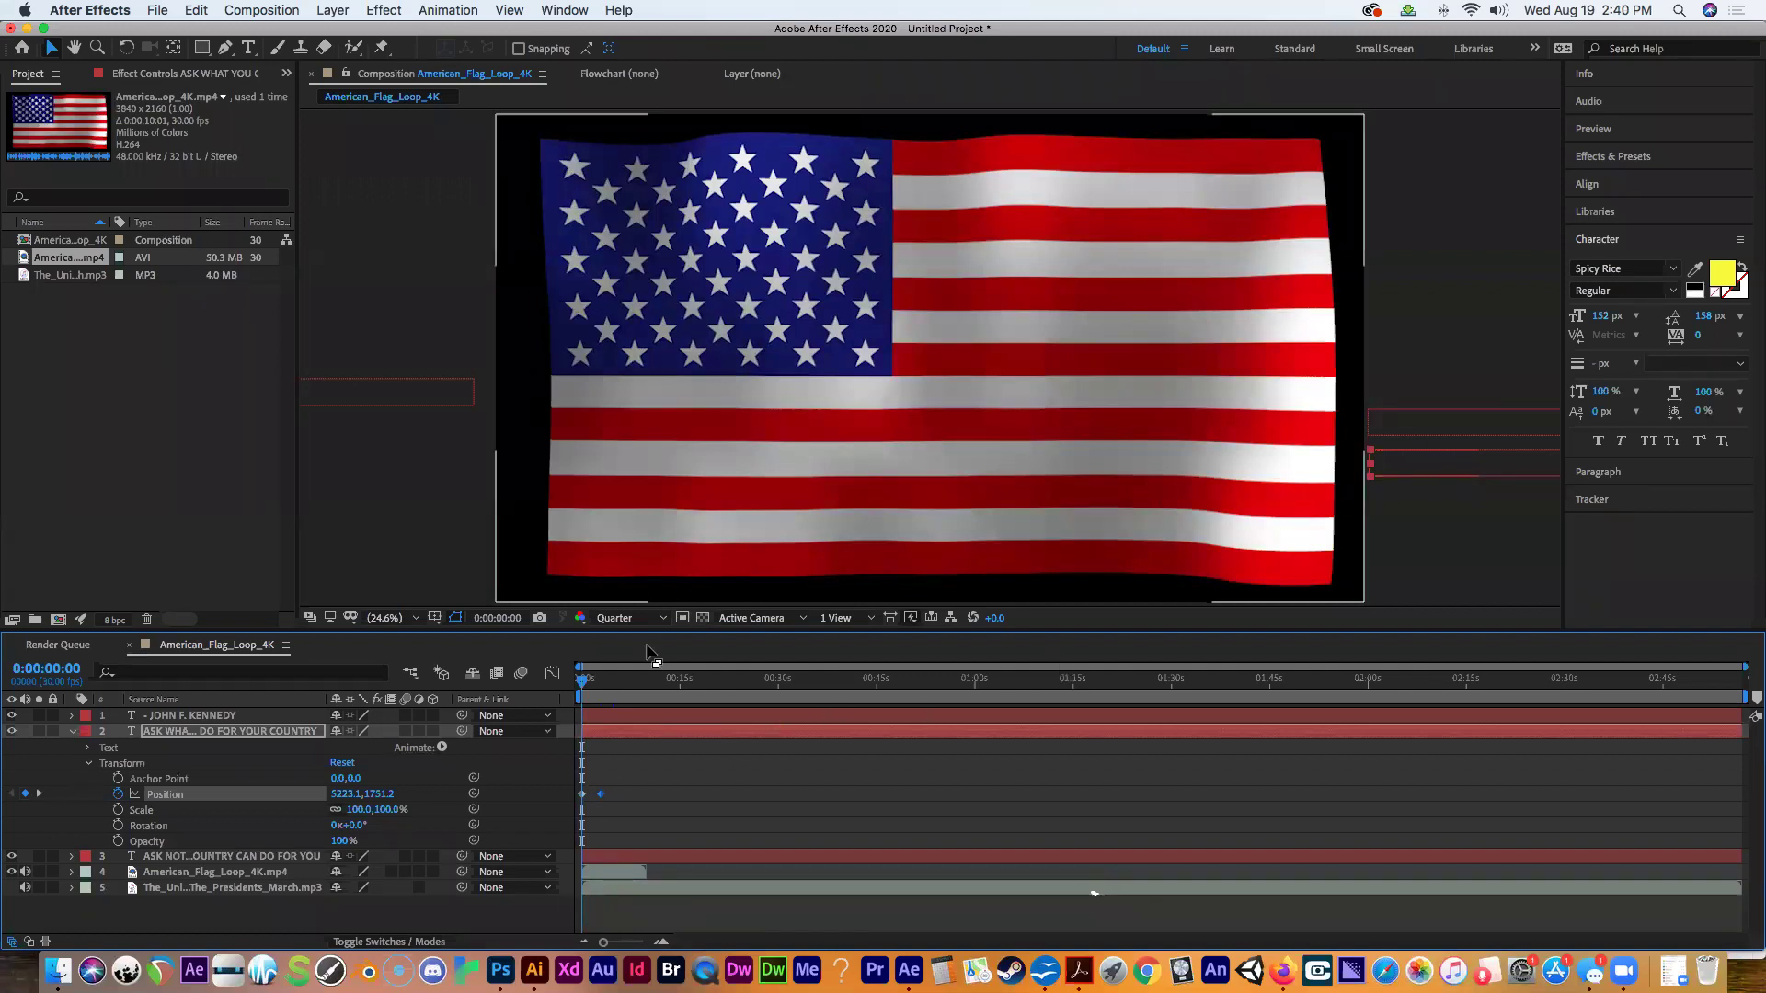
drag(582, 683, 600, 685)
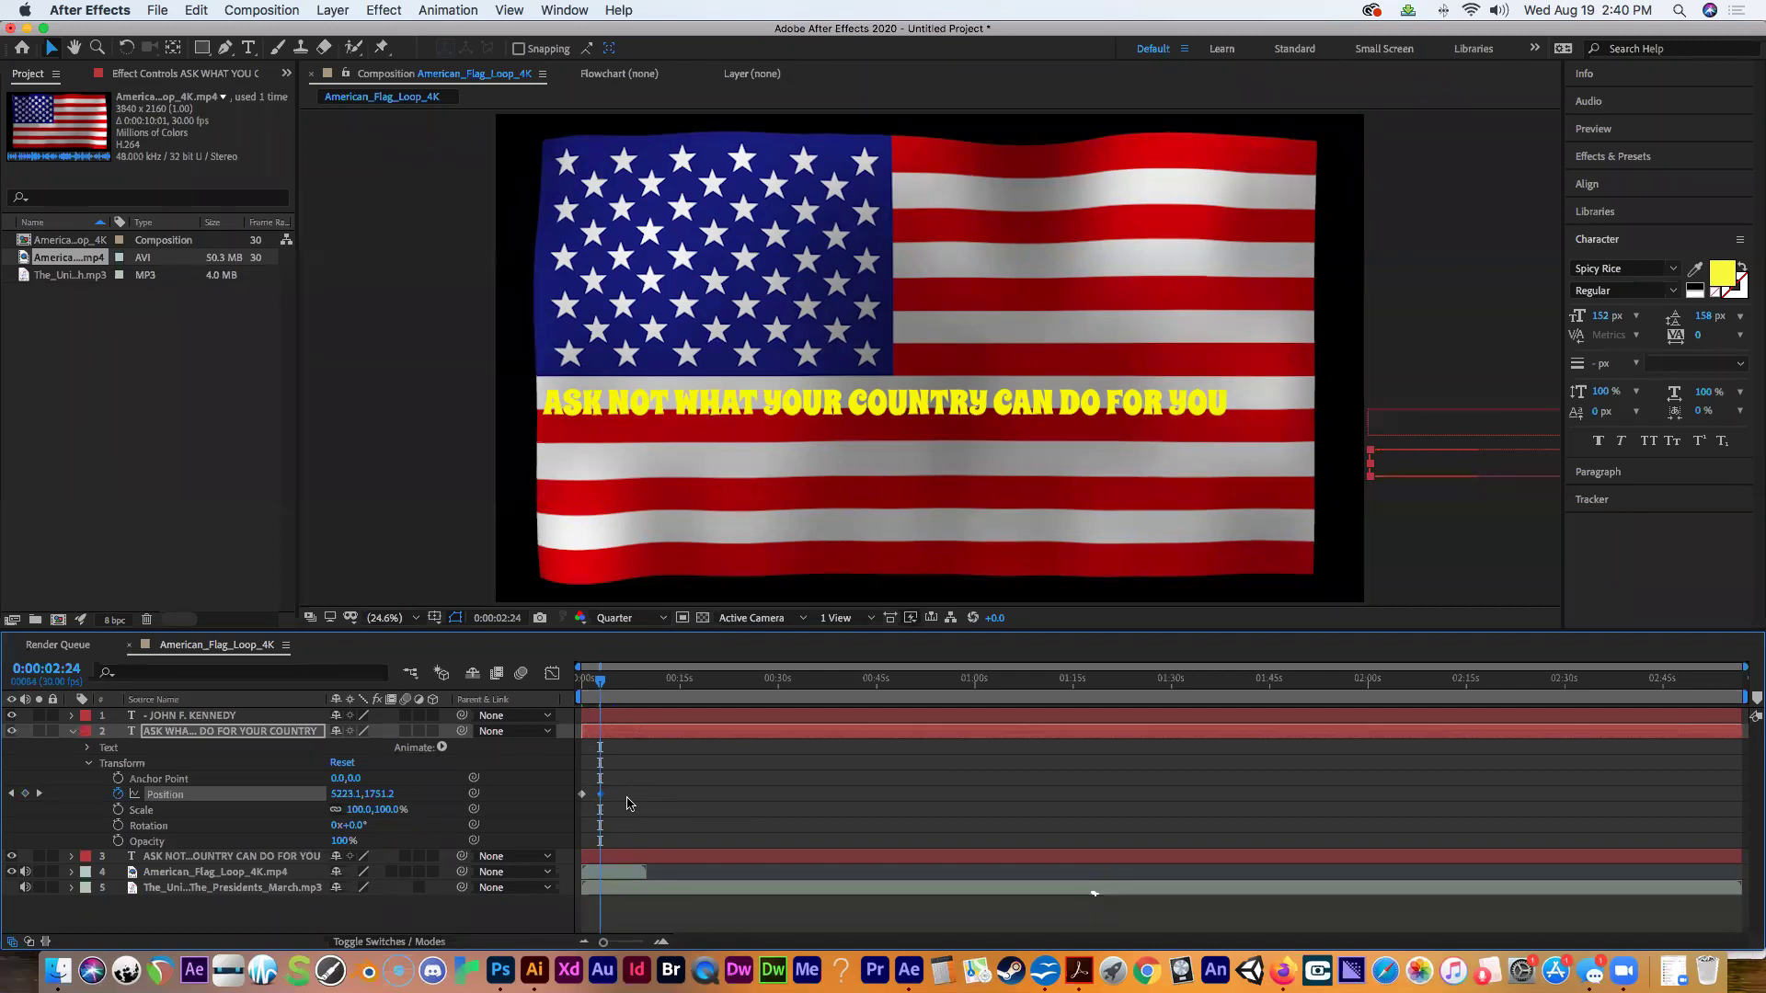
At 6 s, slide the ASK WHAT YOU CAN DO FOR YOUR COUNTRY line onto the flag, undoing an accidental enlargement.
click(46, 668)
text(600)
key(Return)
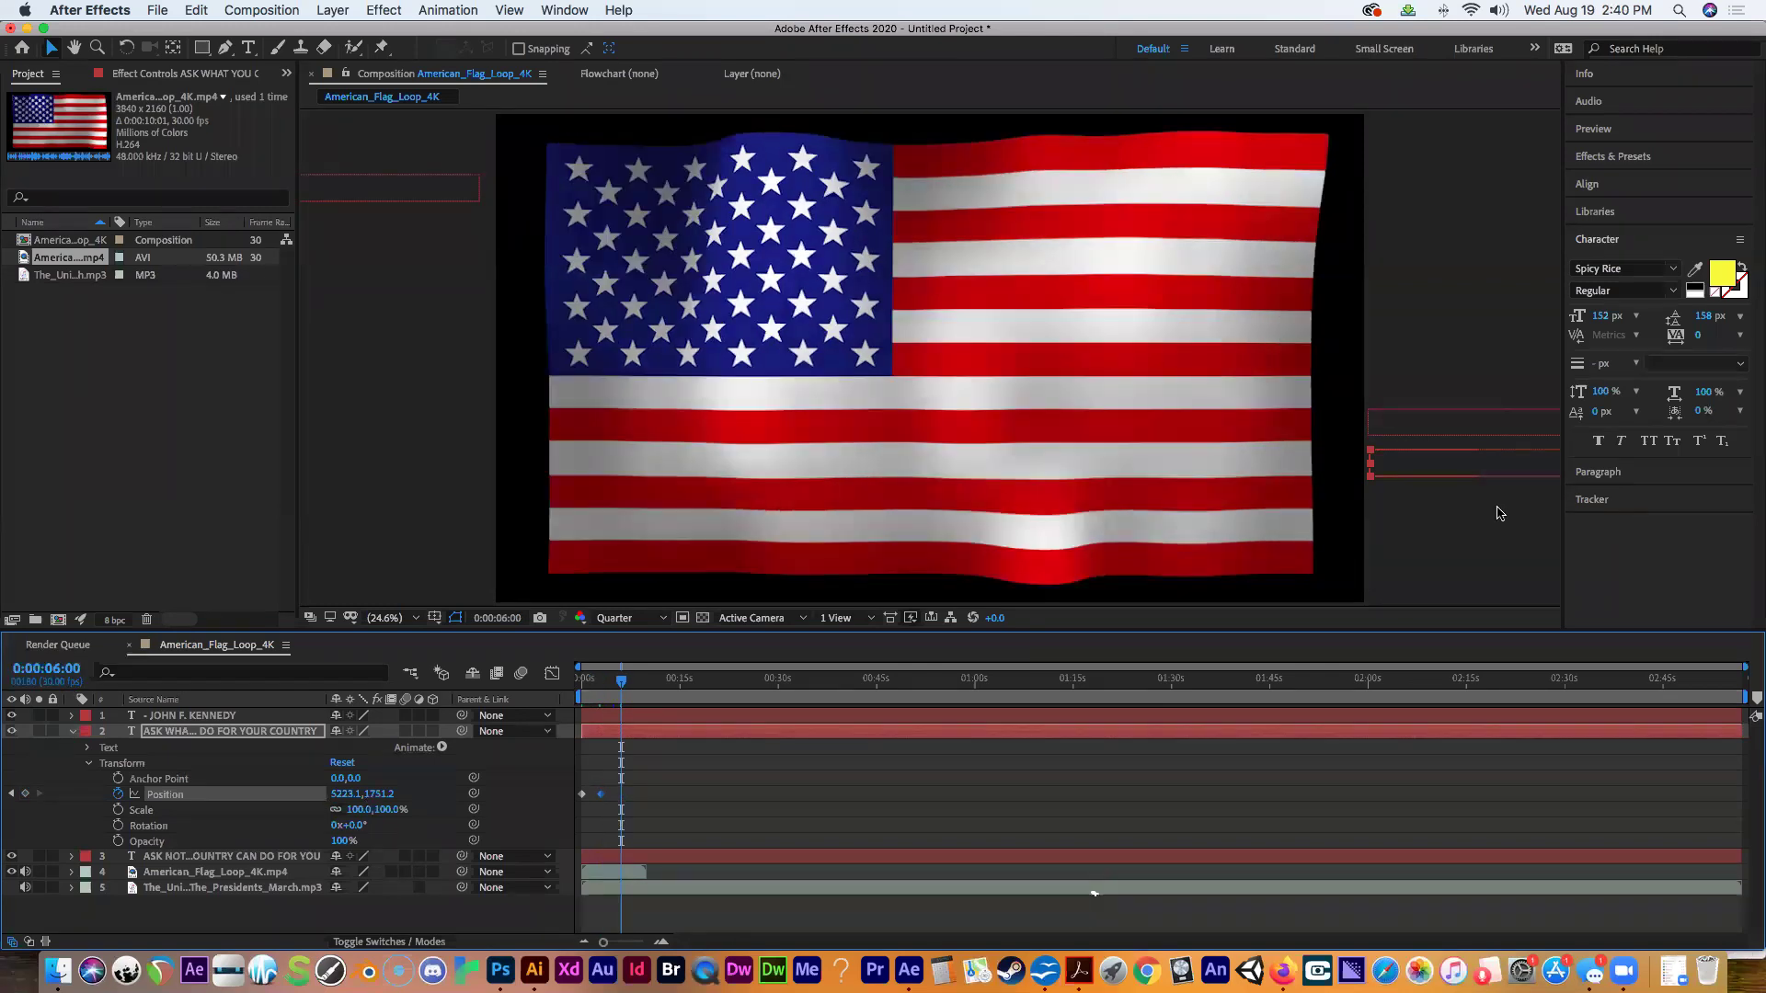
click(1456, 481)
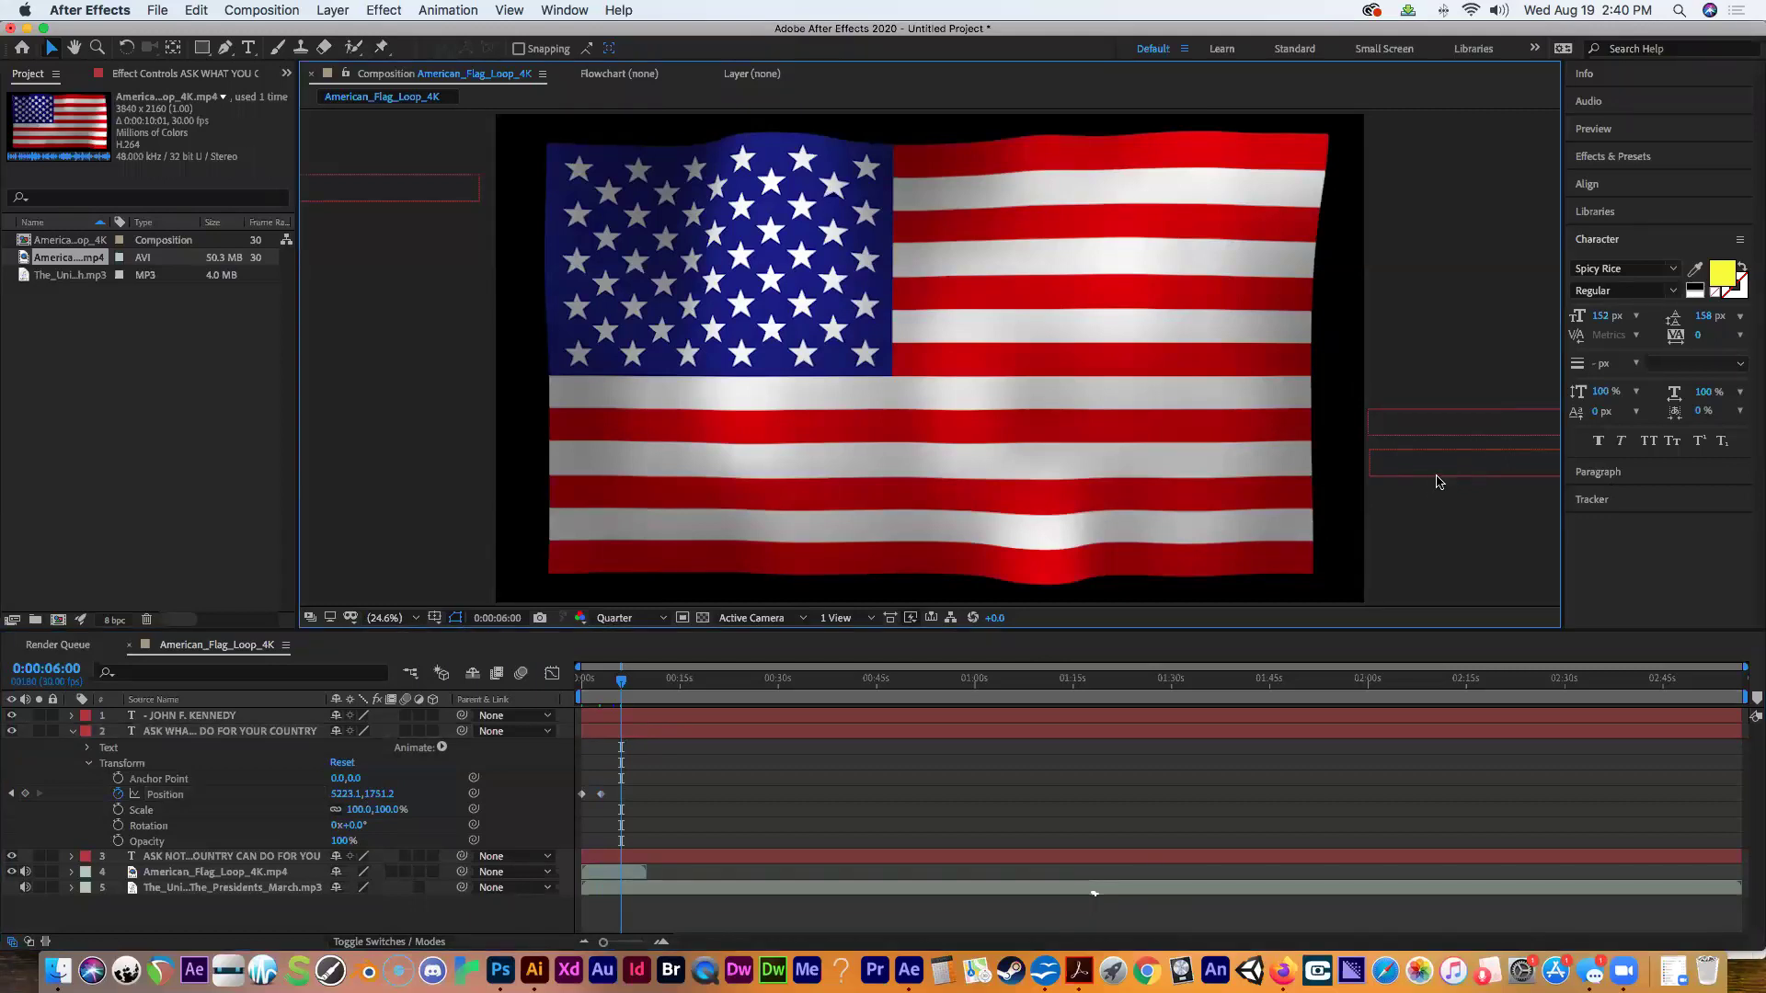
click(1378, 473)
drag(1370, 475, 799, 513)
key(super+z)
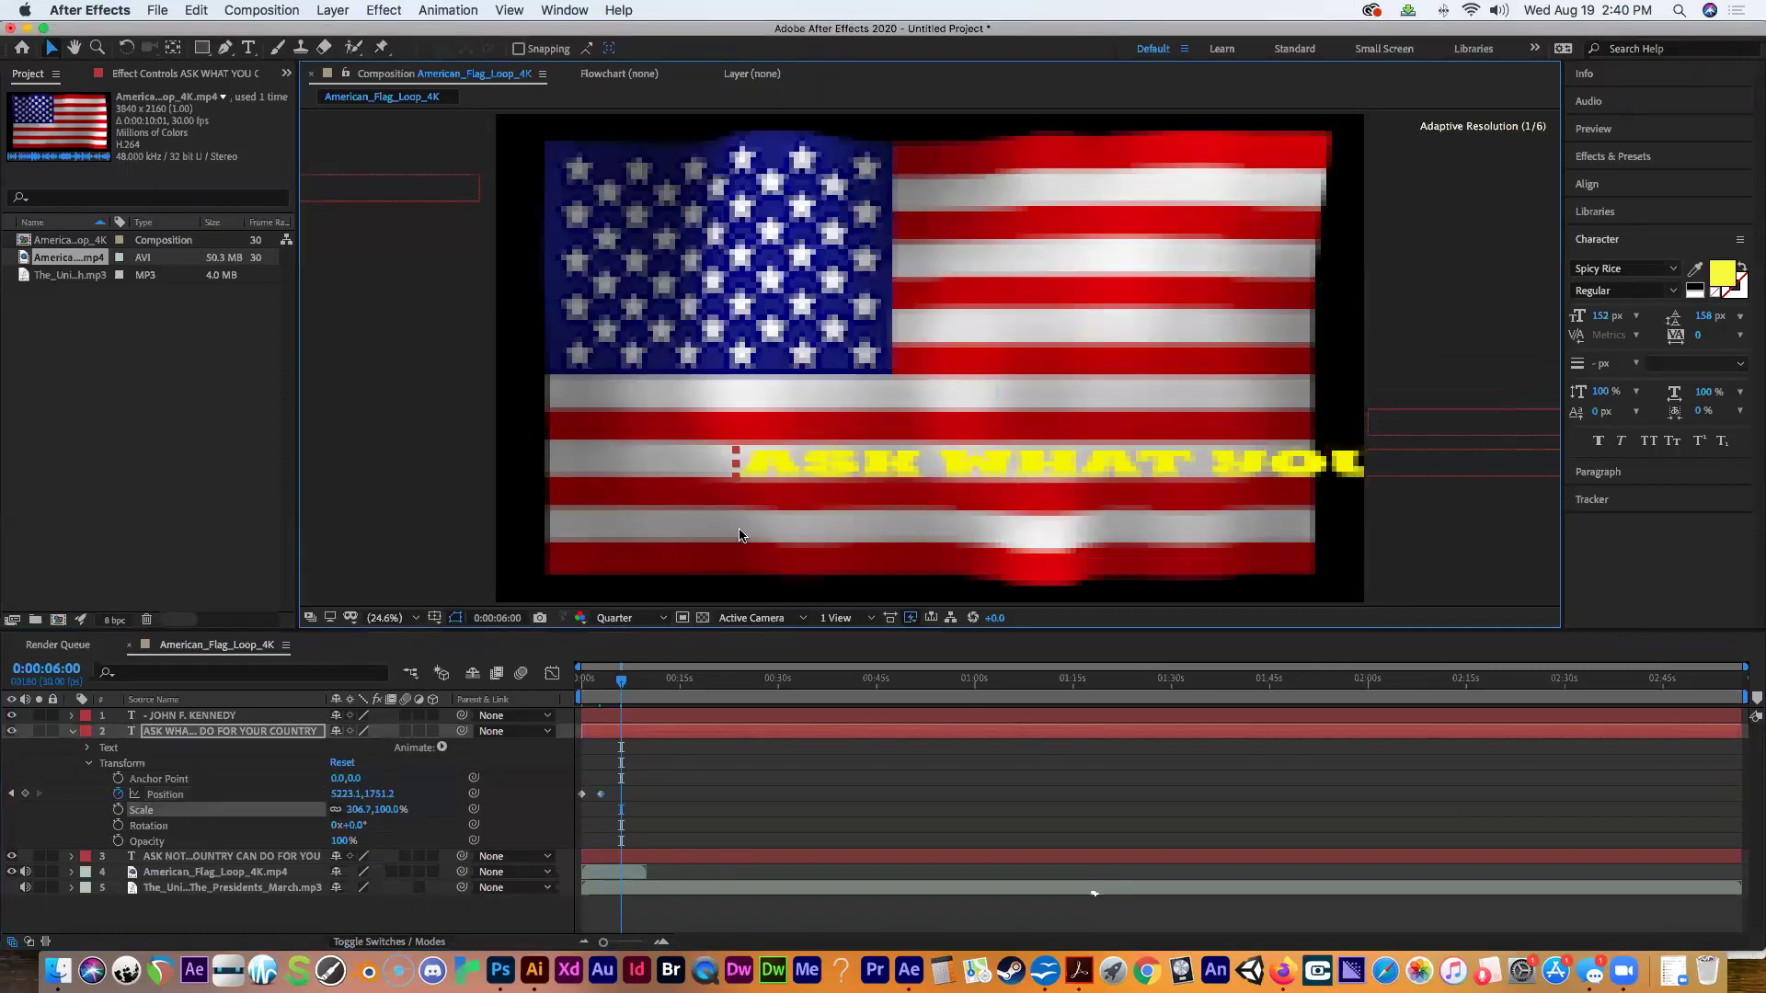
click(1407, 481)
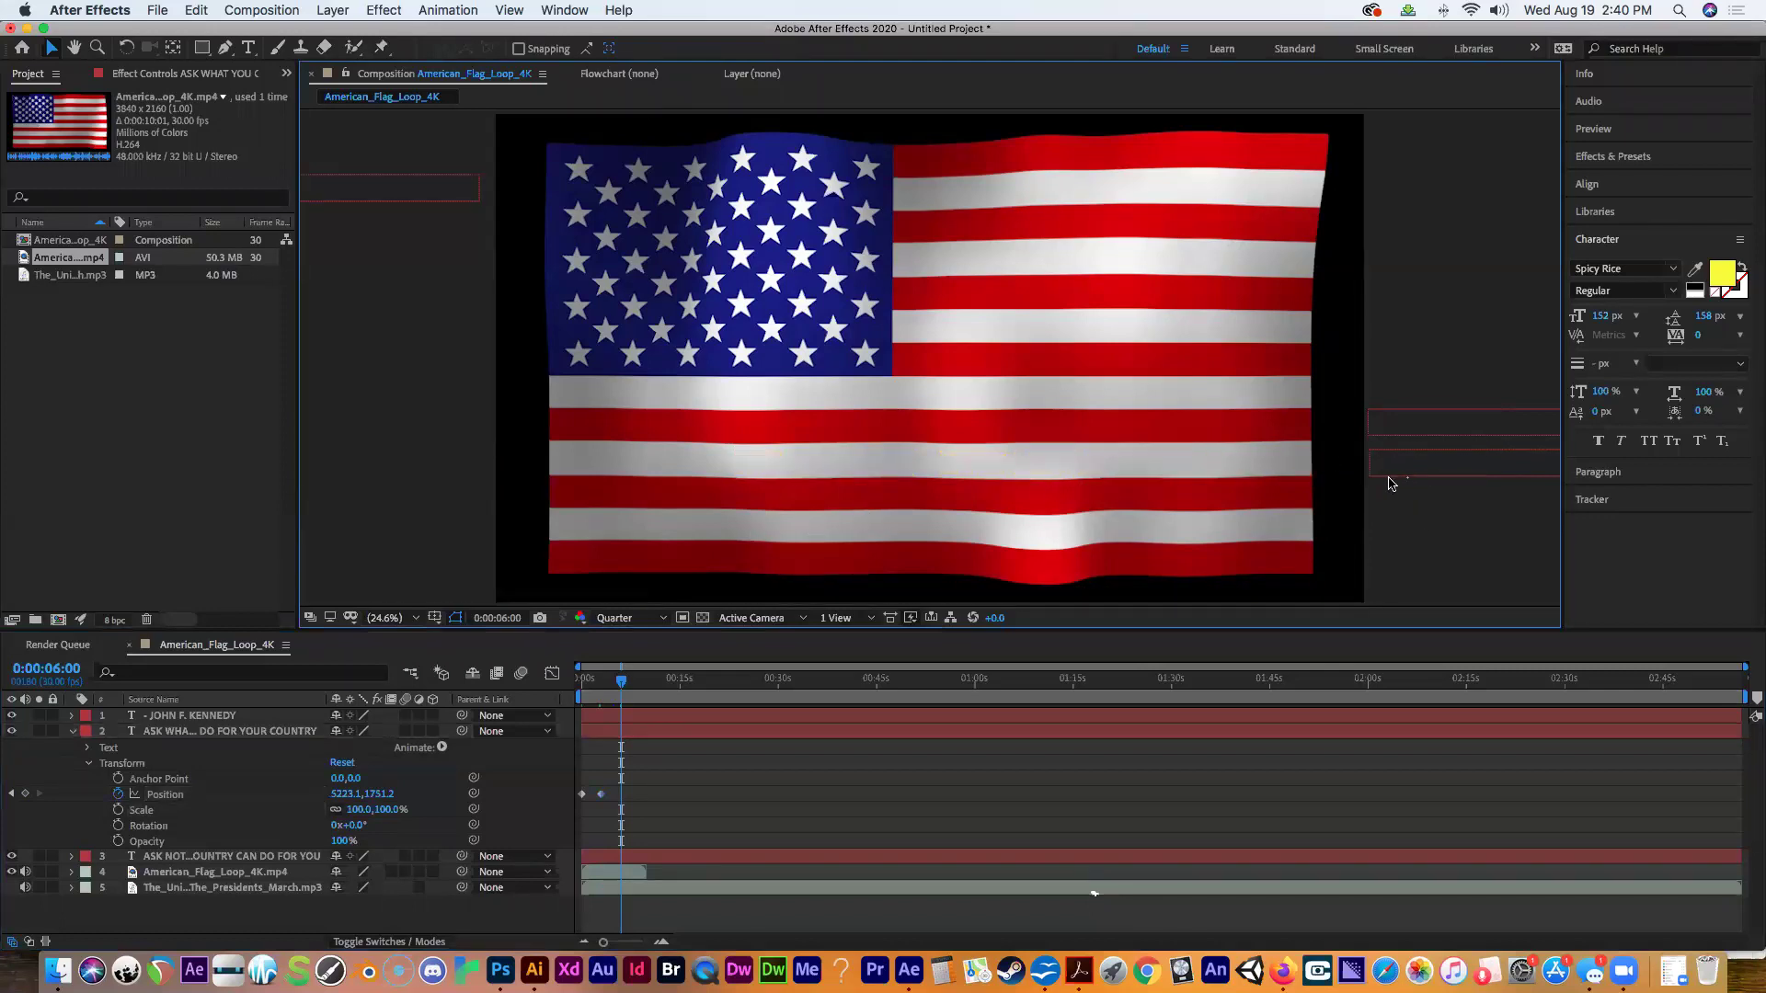
drag(1388, 474, 641, 468)
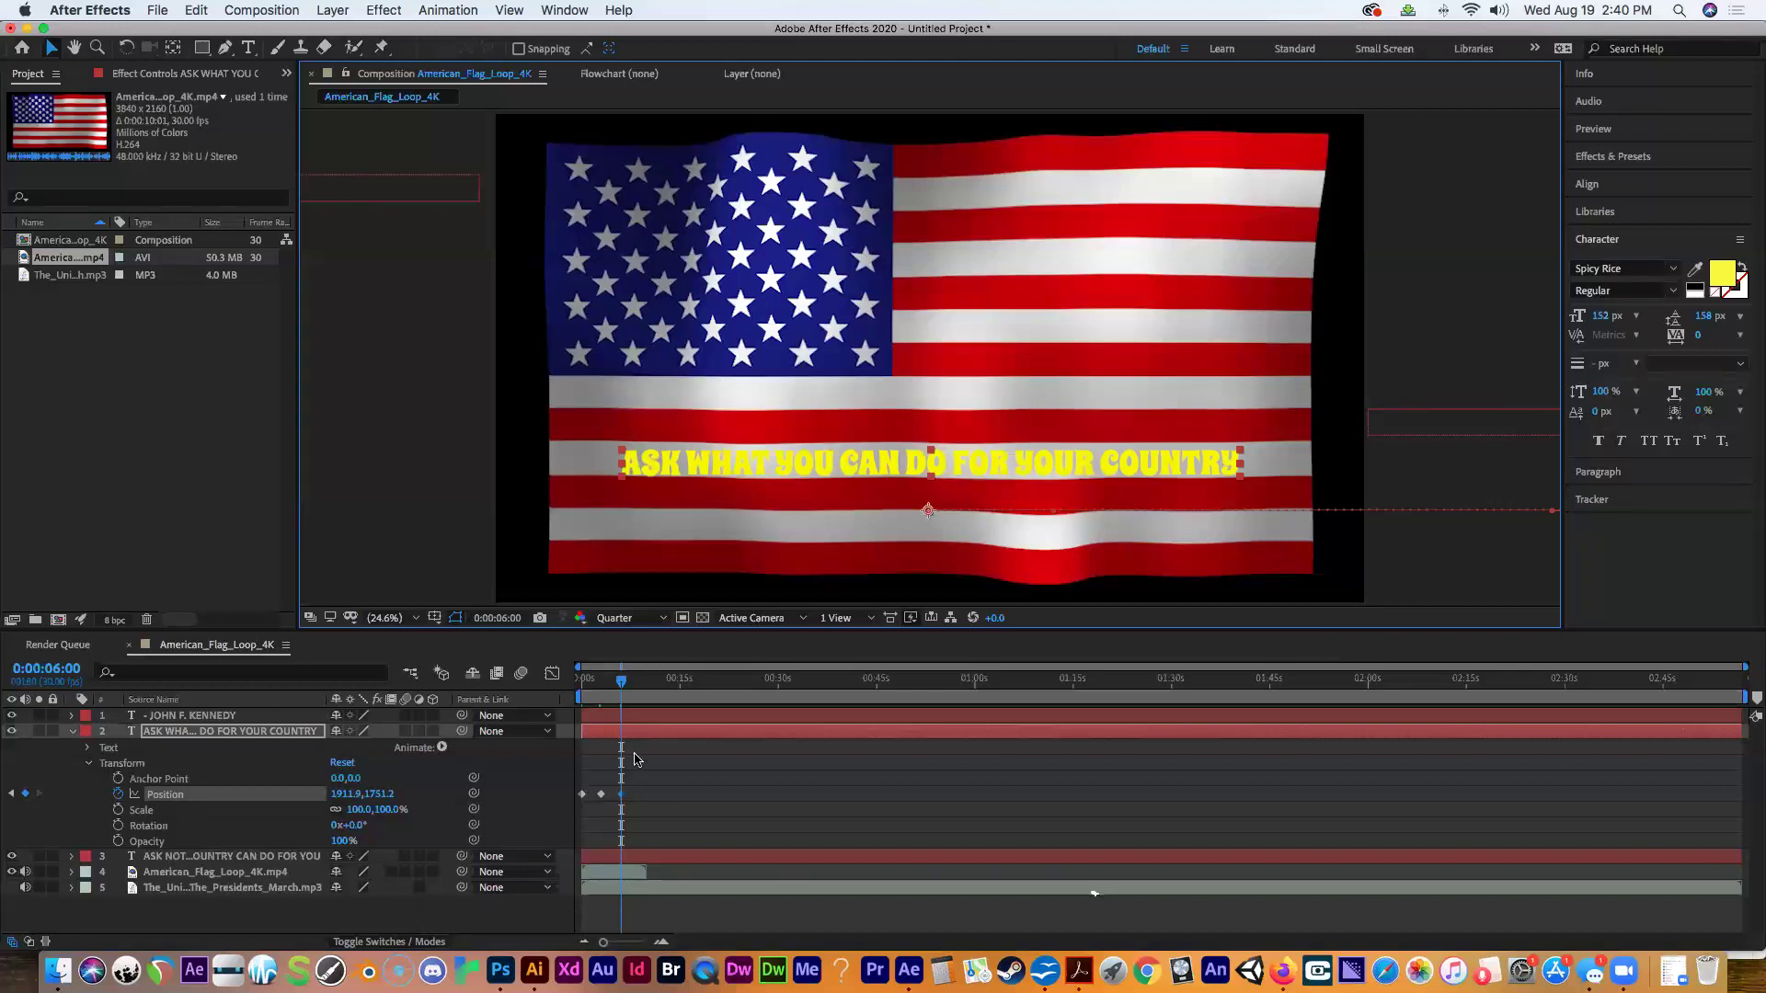
mouse_move(619, 685)
mouse_down()
mouse_move(564, 688)
mouse_move(622, 690)
mouse_up()
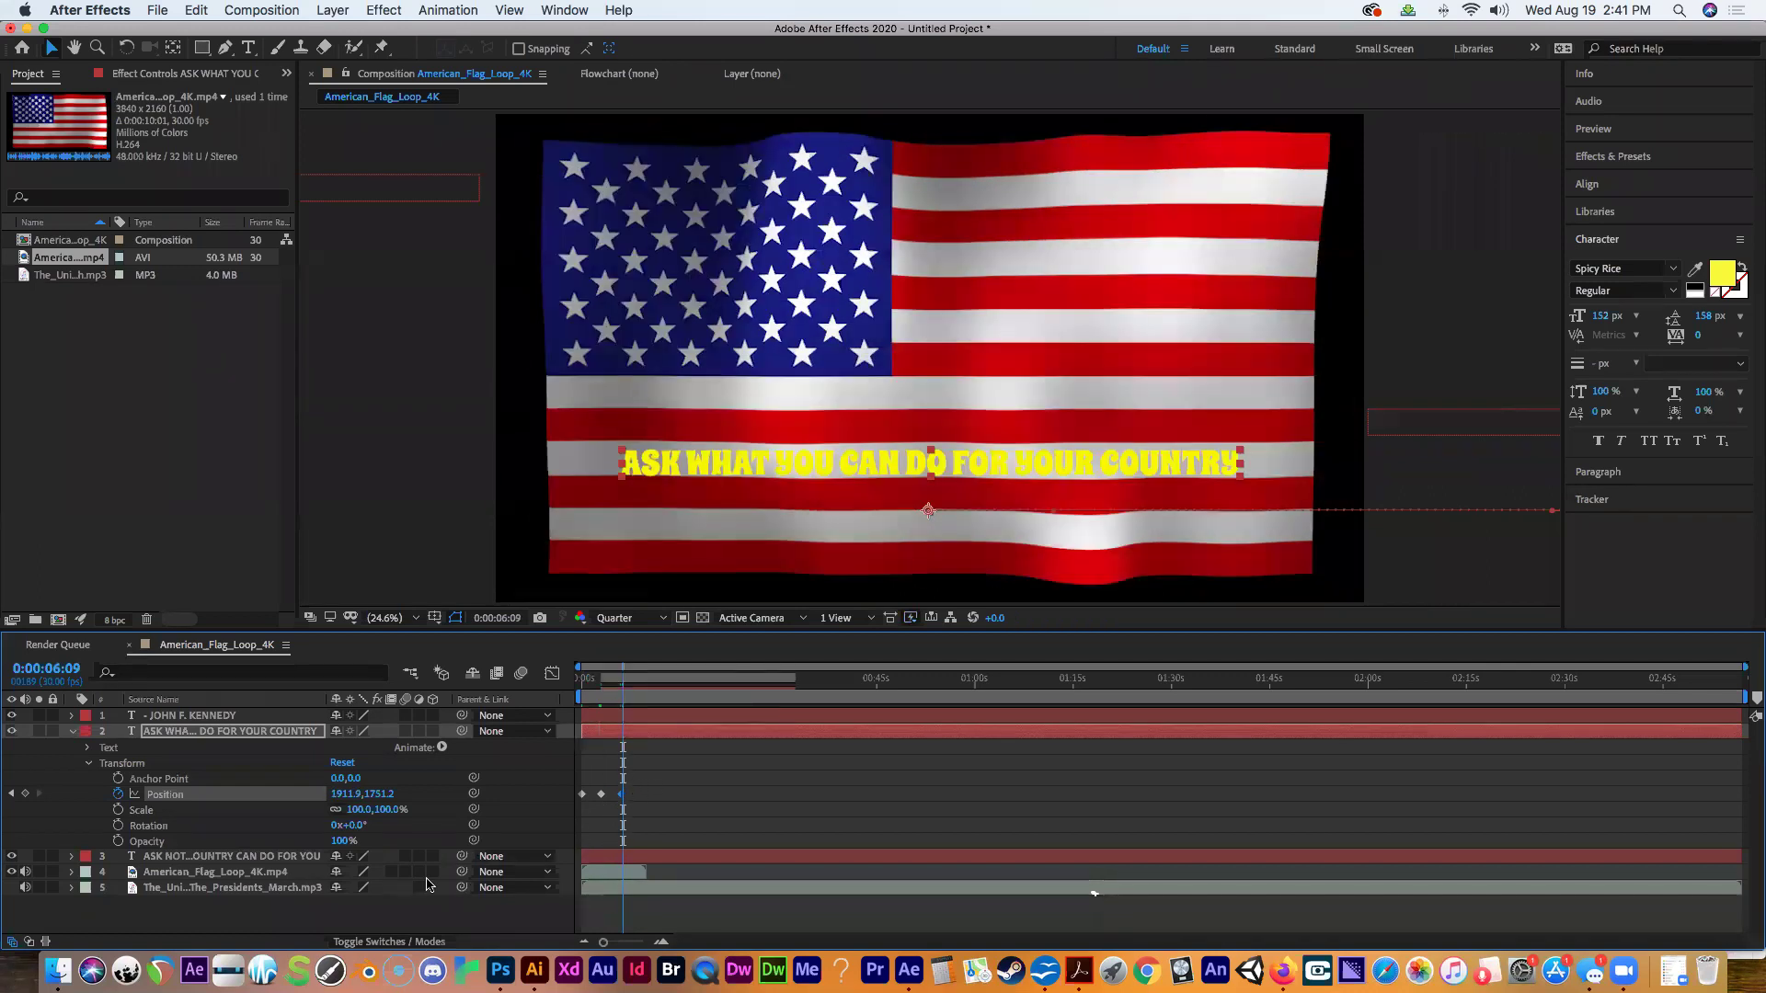
Move the JOHN F. KENNEDY credit onto the flag's lower right.
click(73, 733)
click(161, 747)
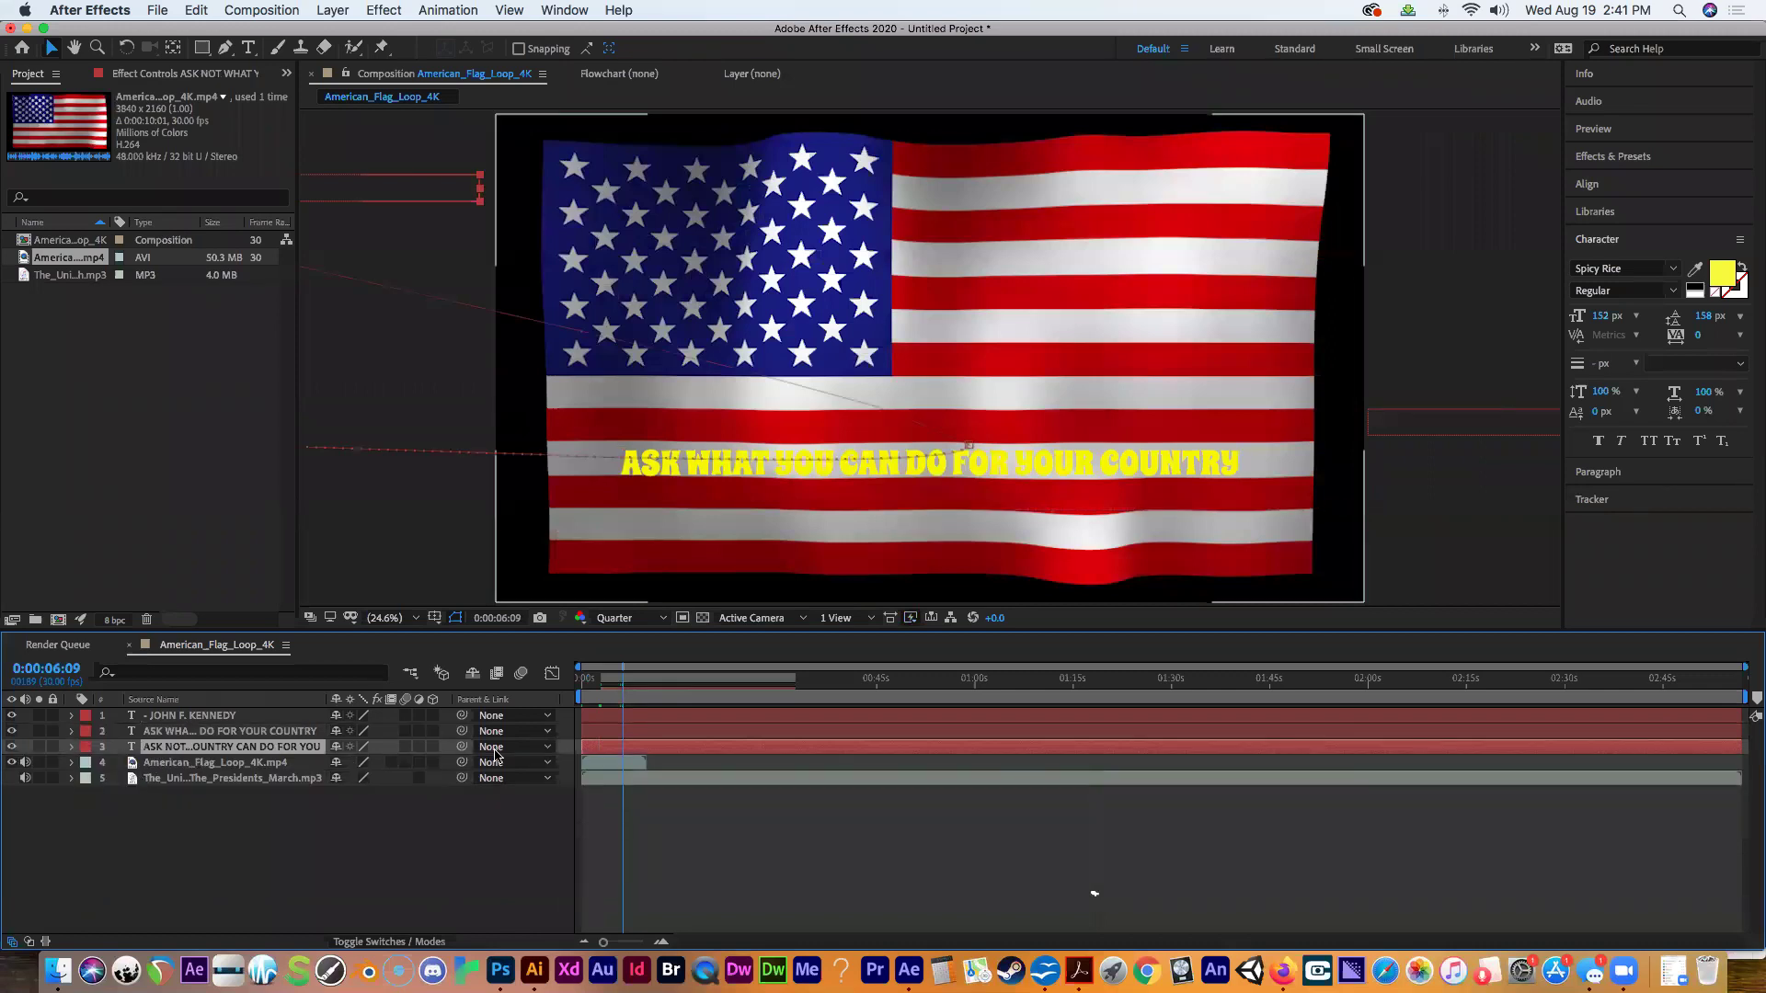
click(1450, 443)
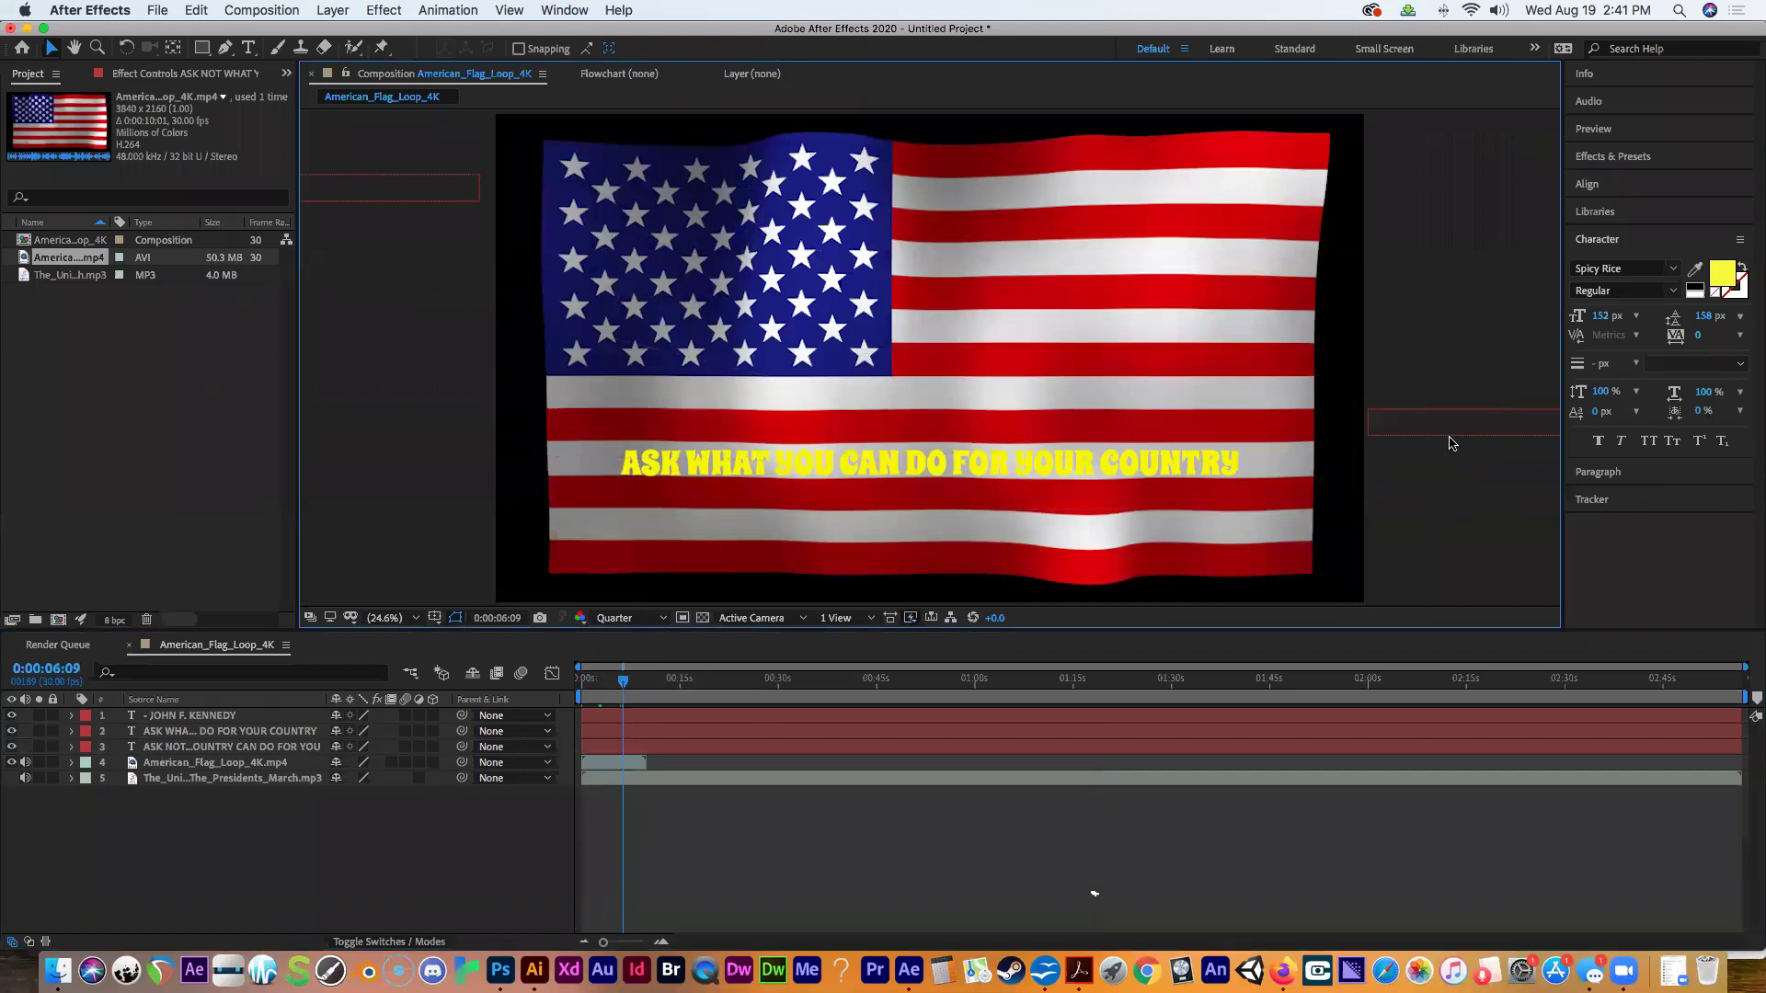
click(1448, 433)
drag(1447, 433, 1099, 544)
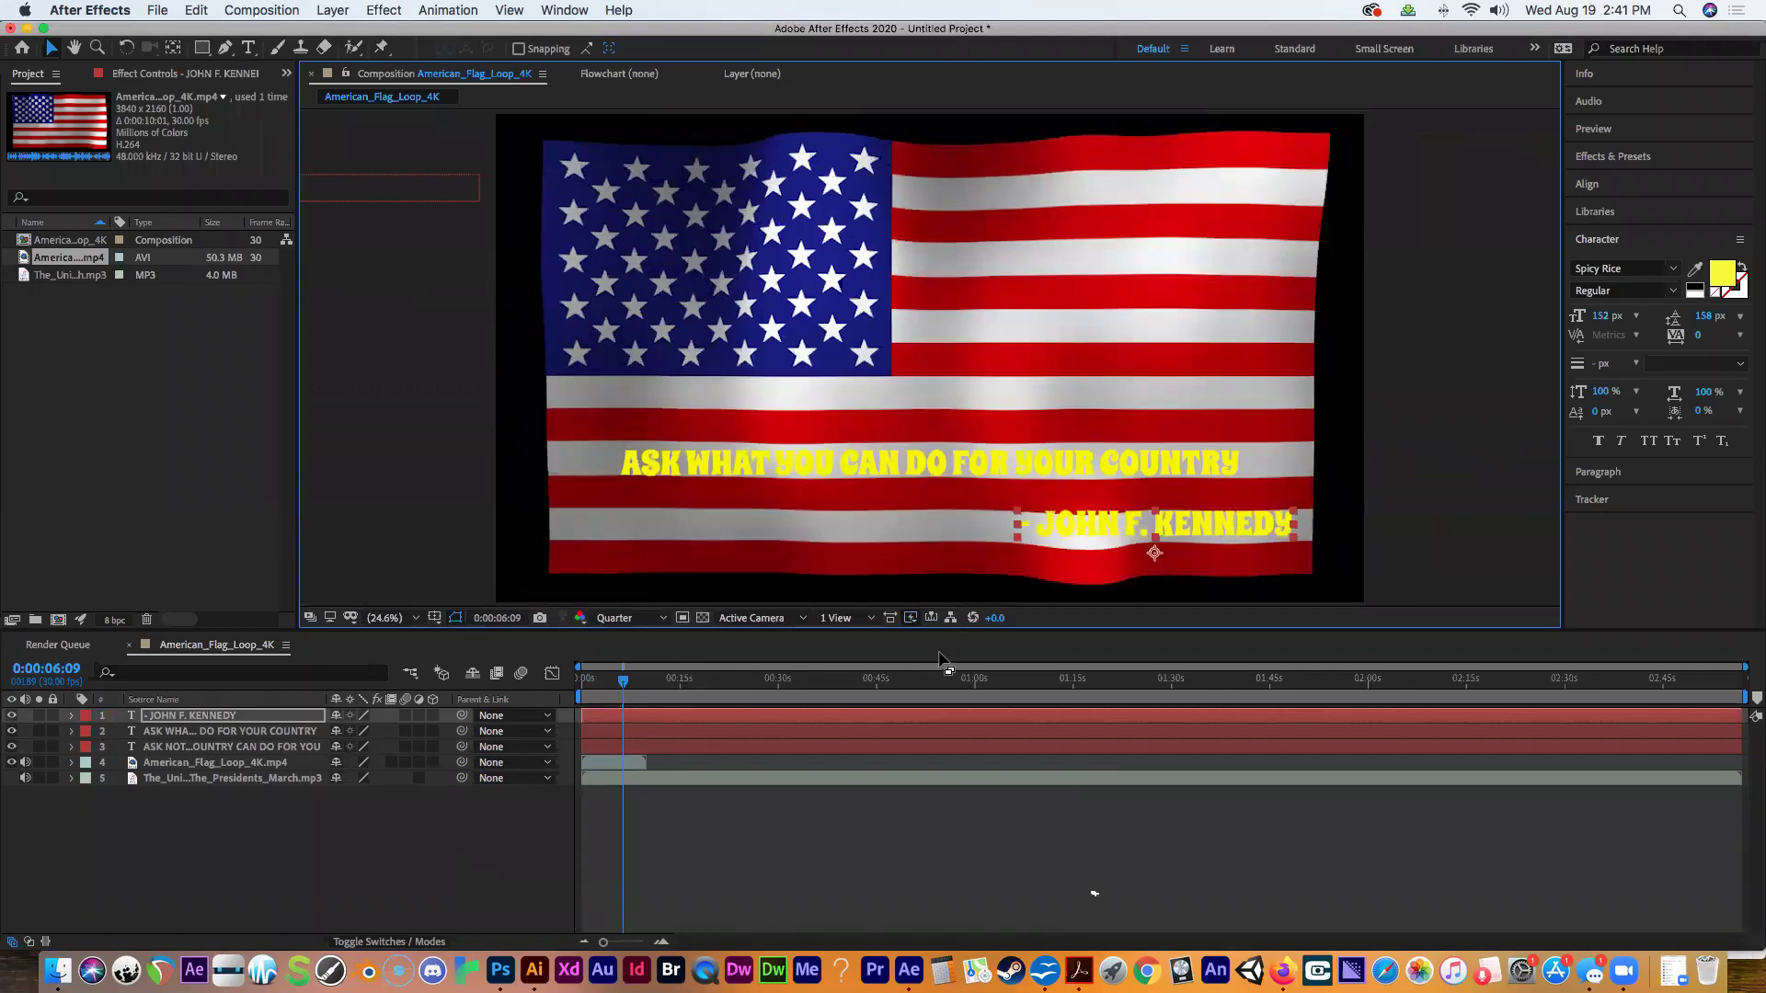
drag(622, 682, 564, 693)
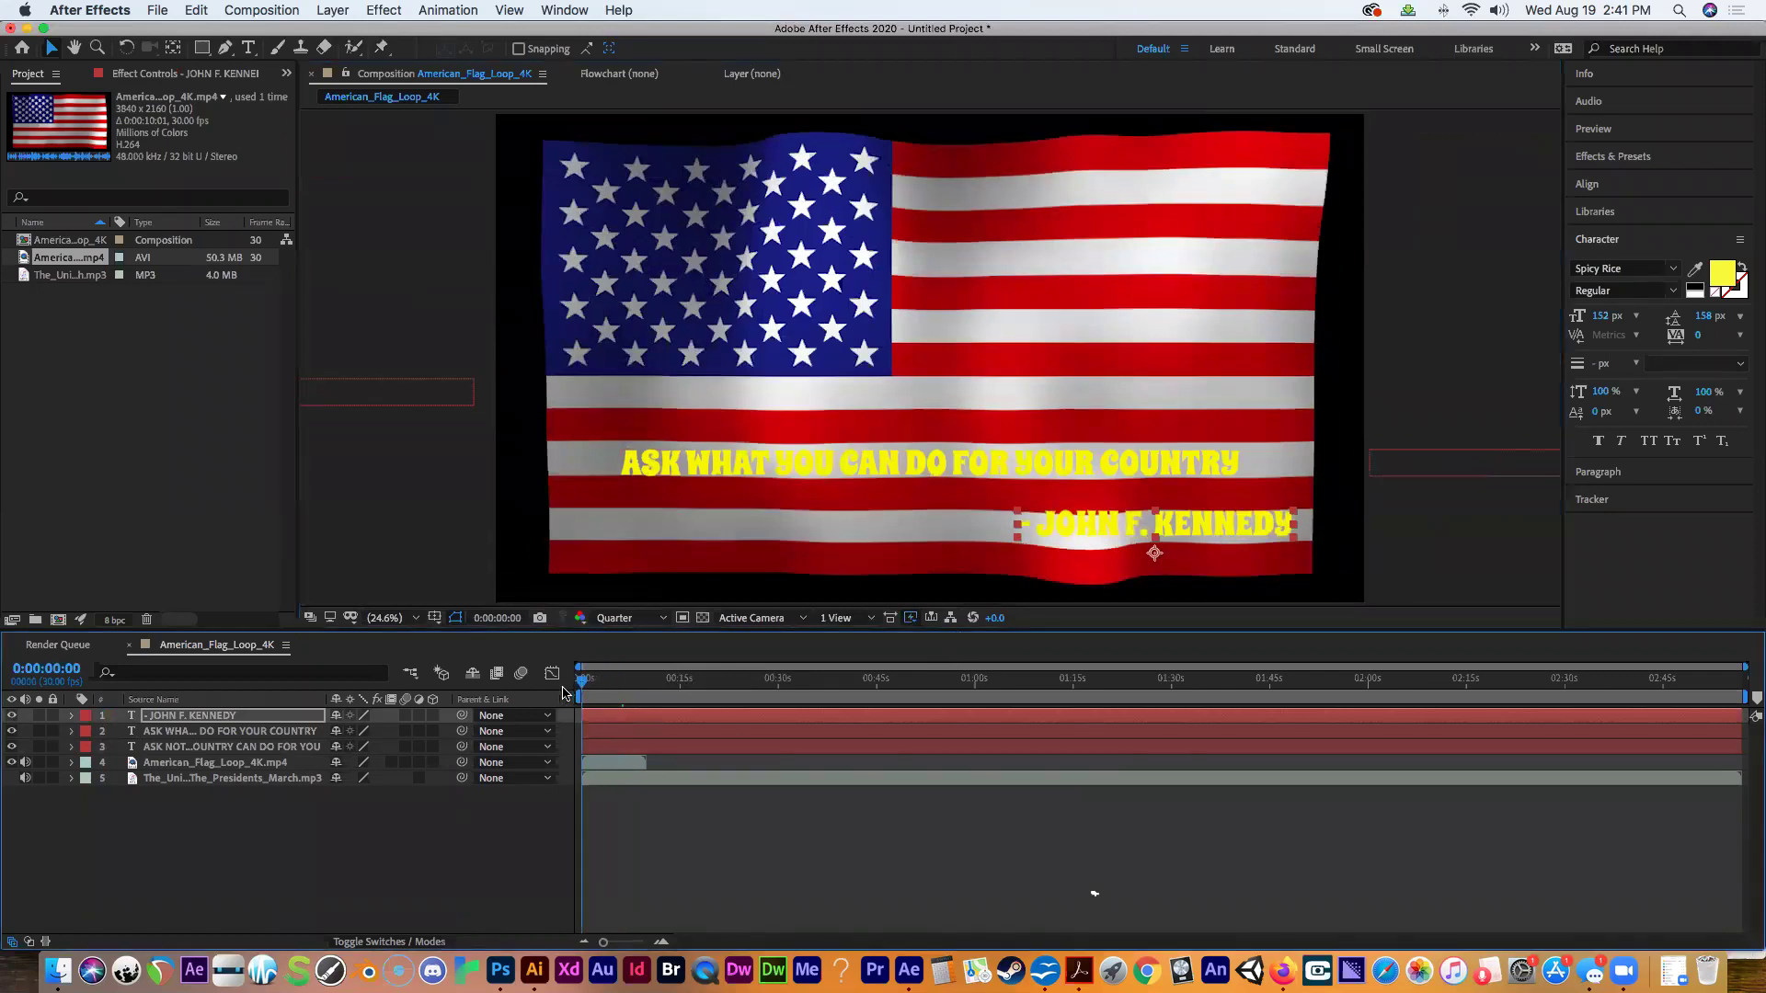
Key the JOHN F. KENNEDY credit's Opacity at 0% at frame zero.
click(1064, 535)
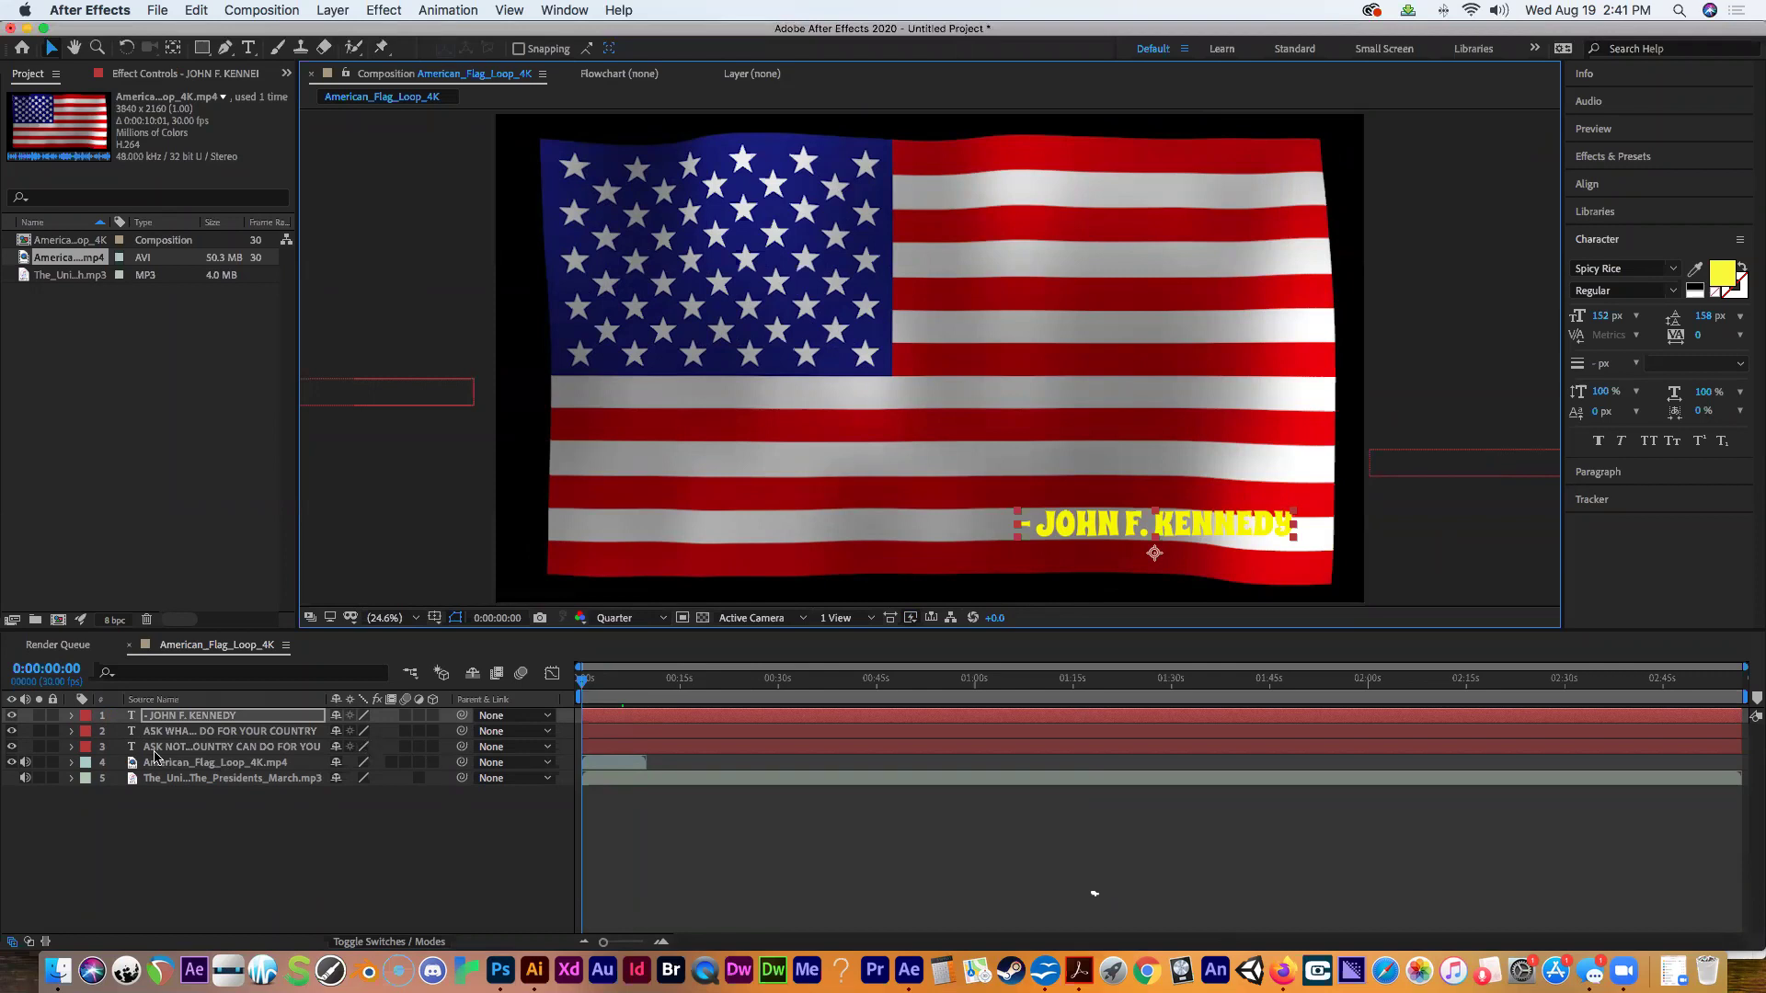
click(71, 717)
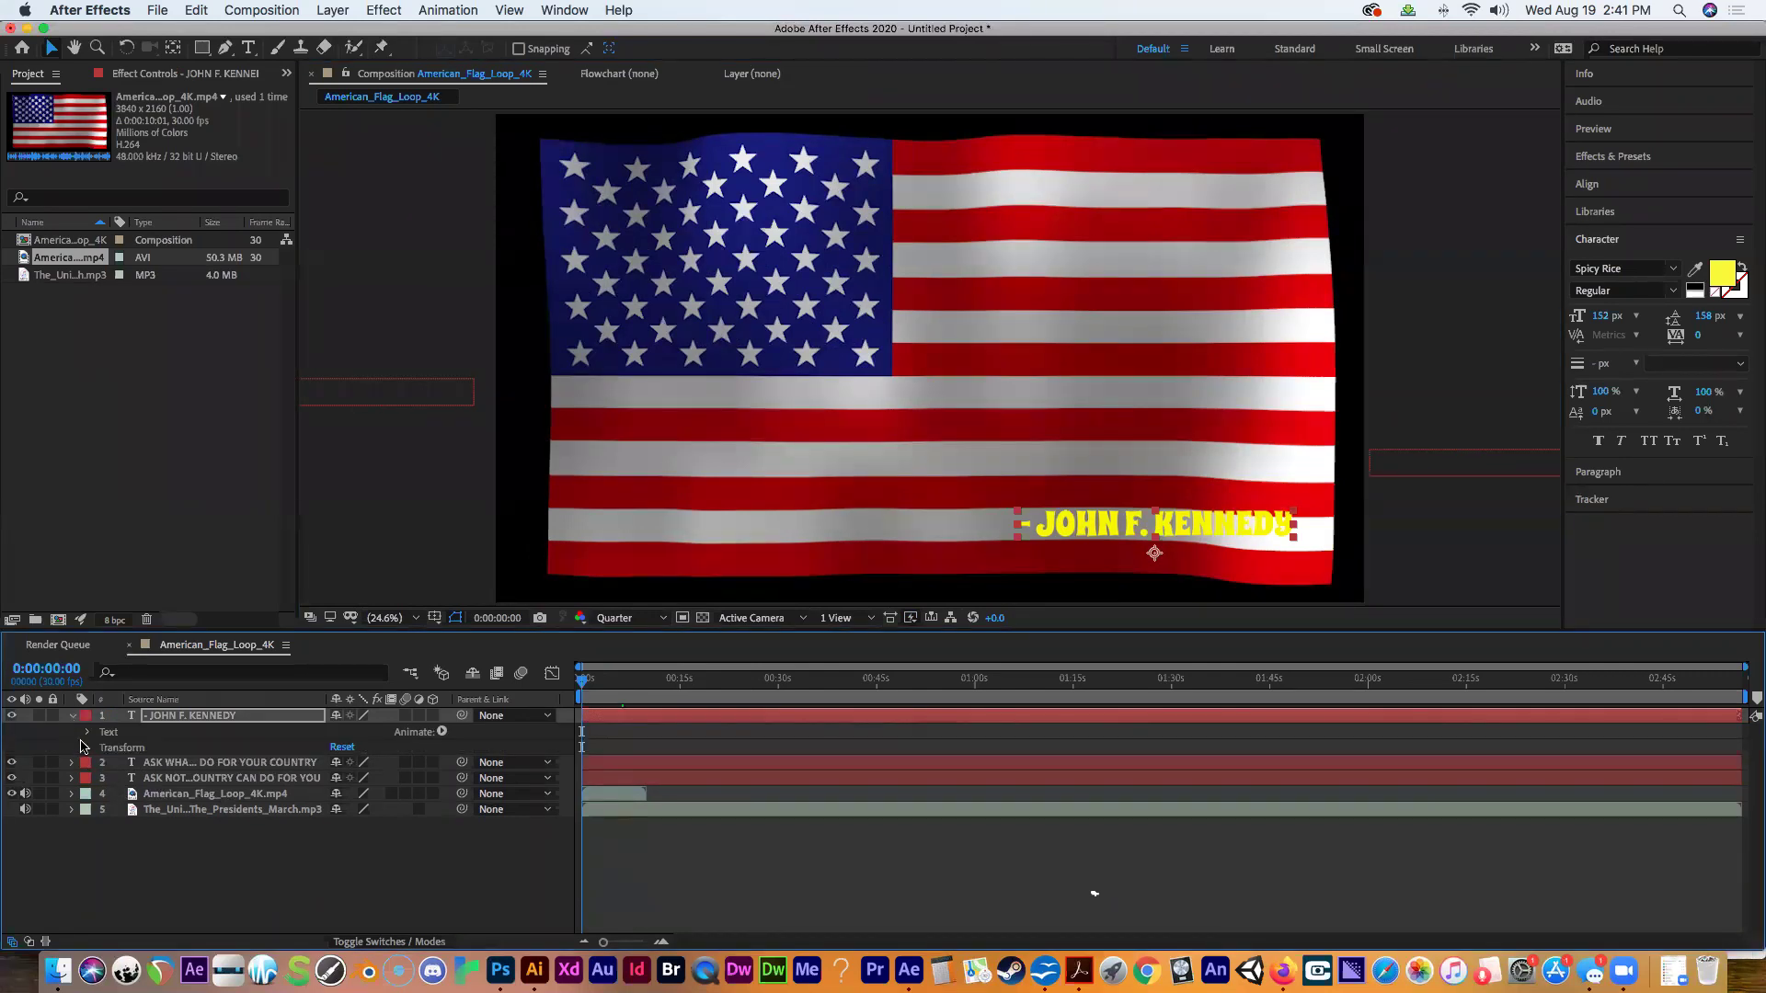
click(87, 747)
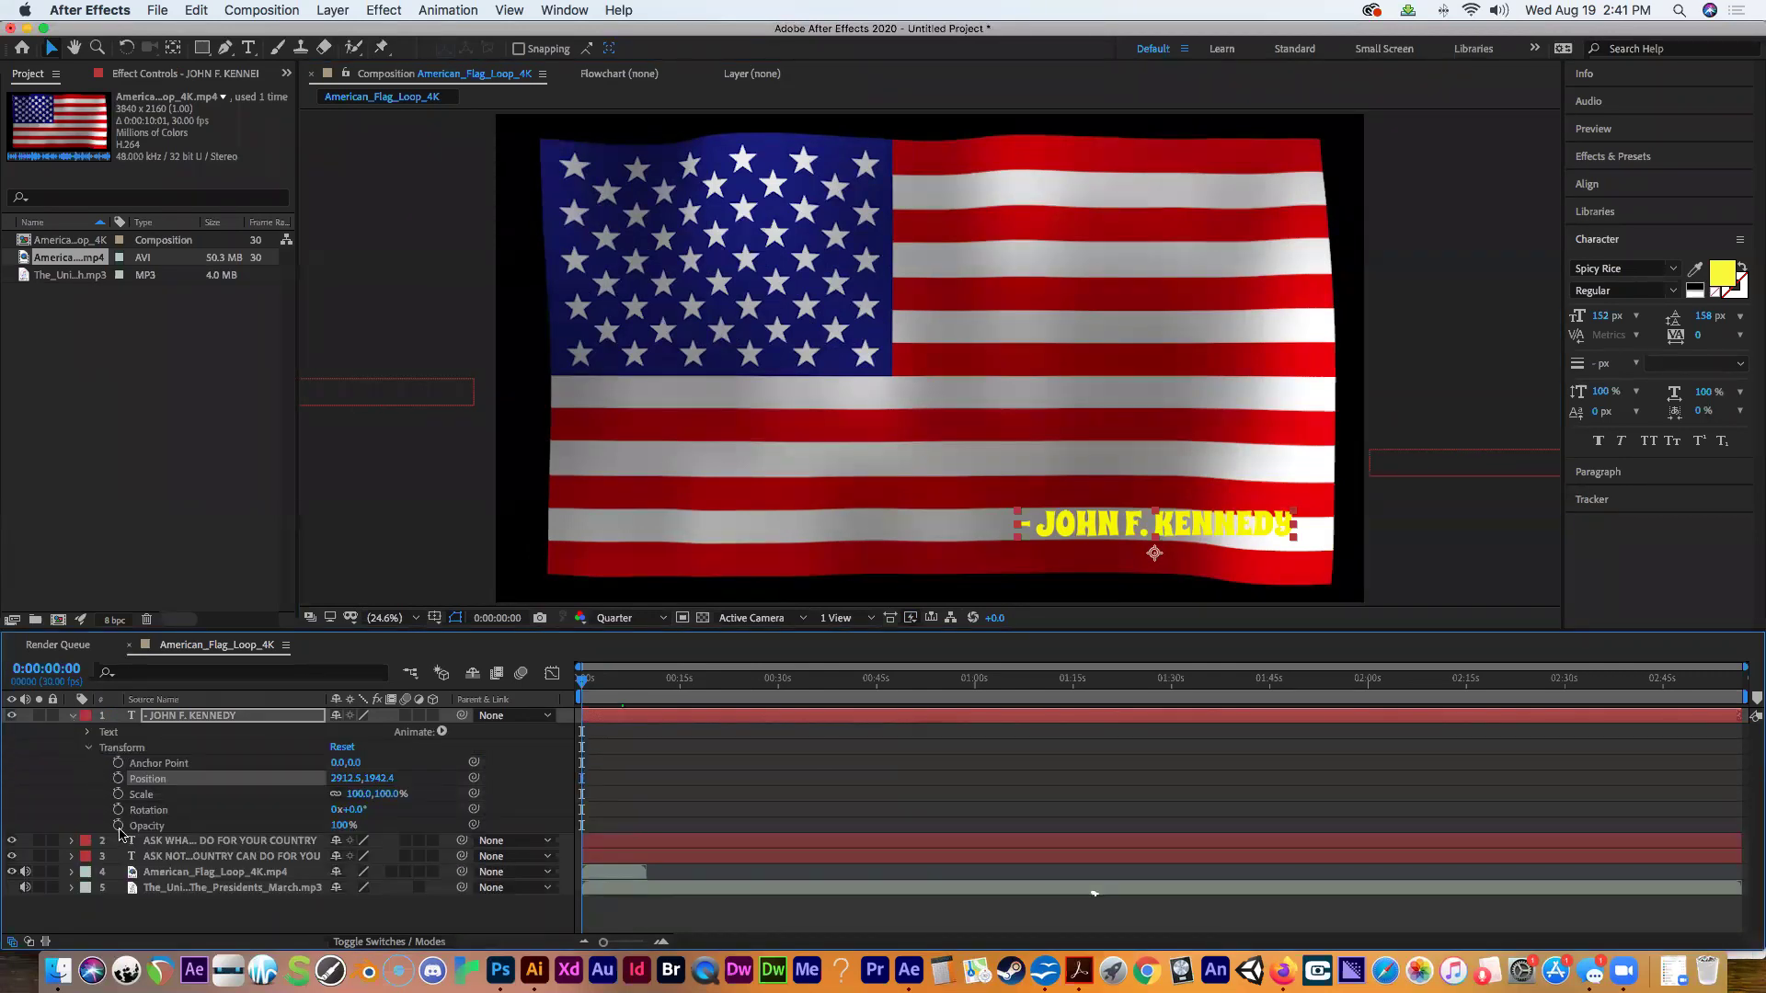
click(118, 826)
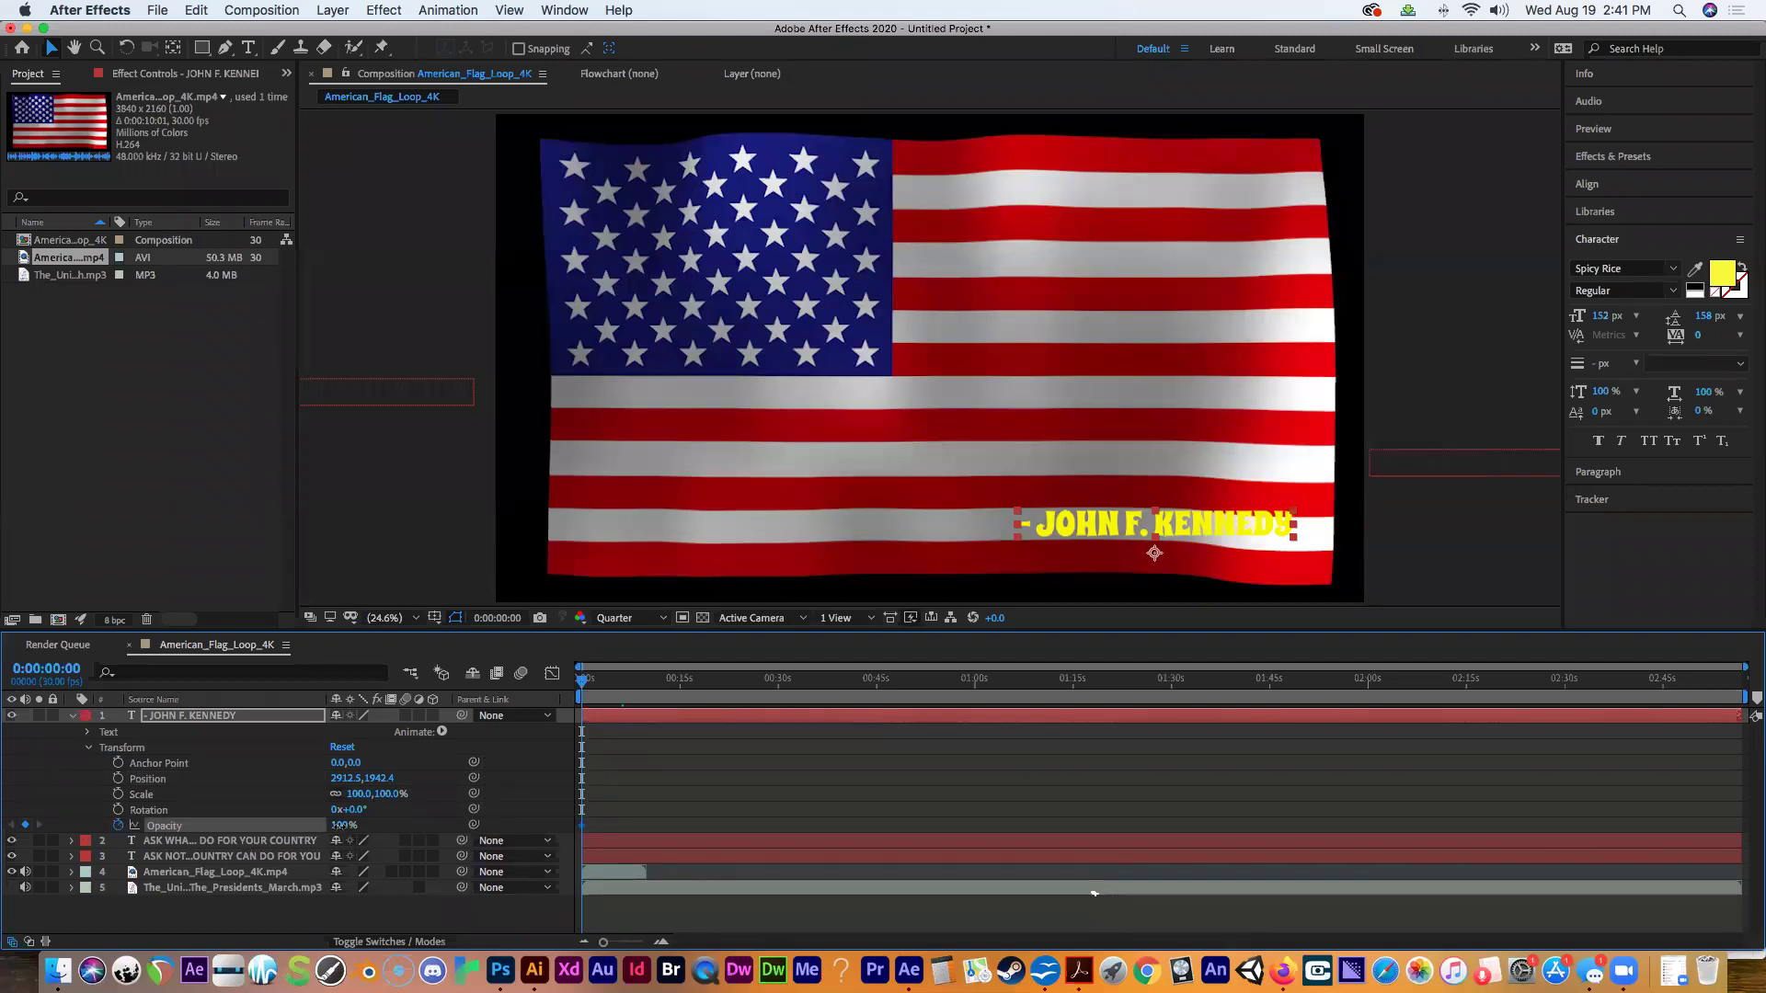
drag(340, 825, 231, 817)
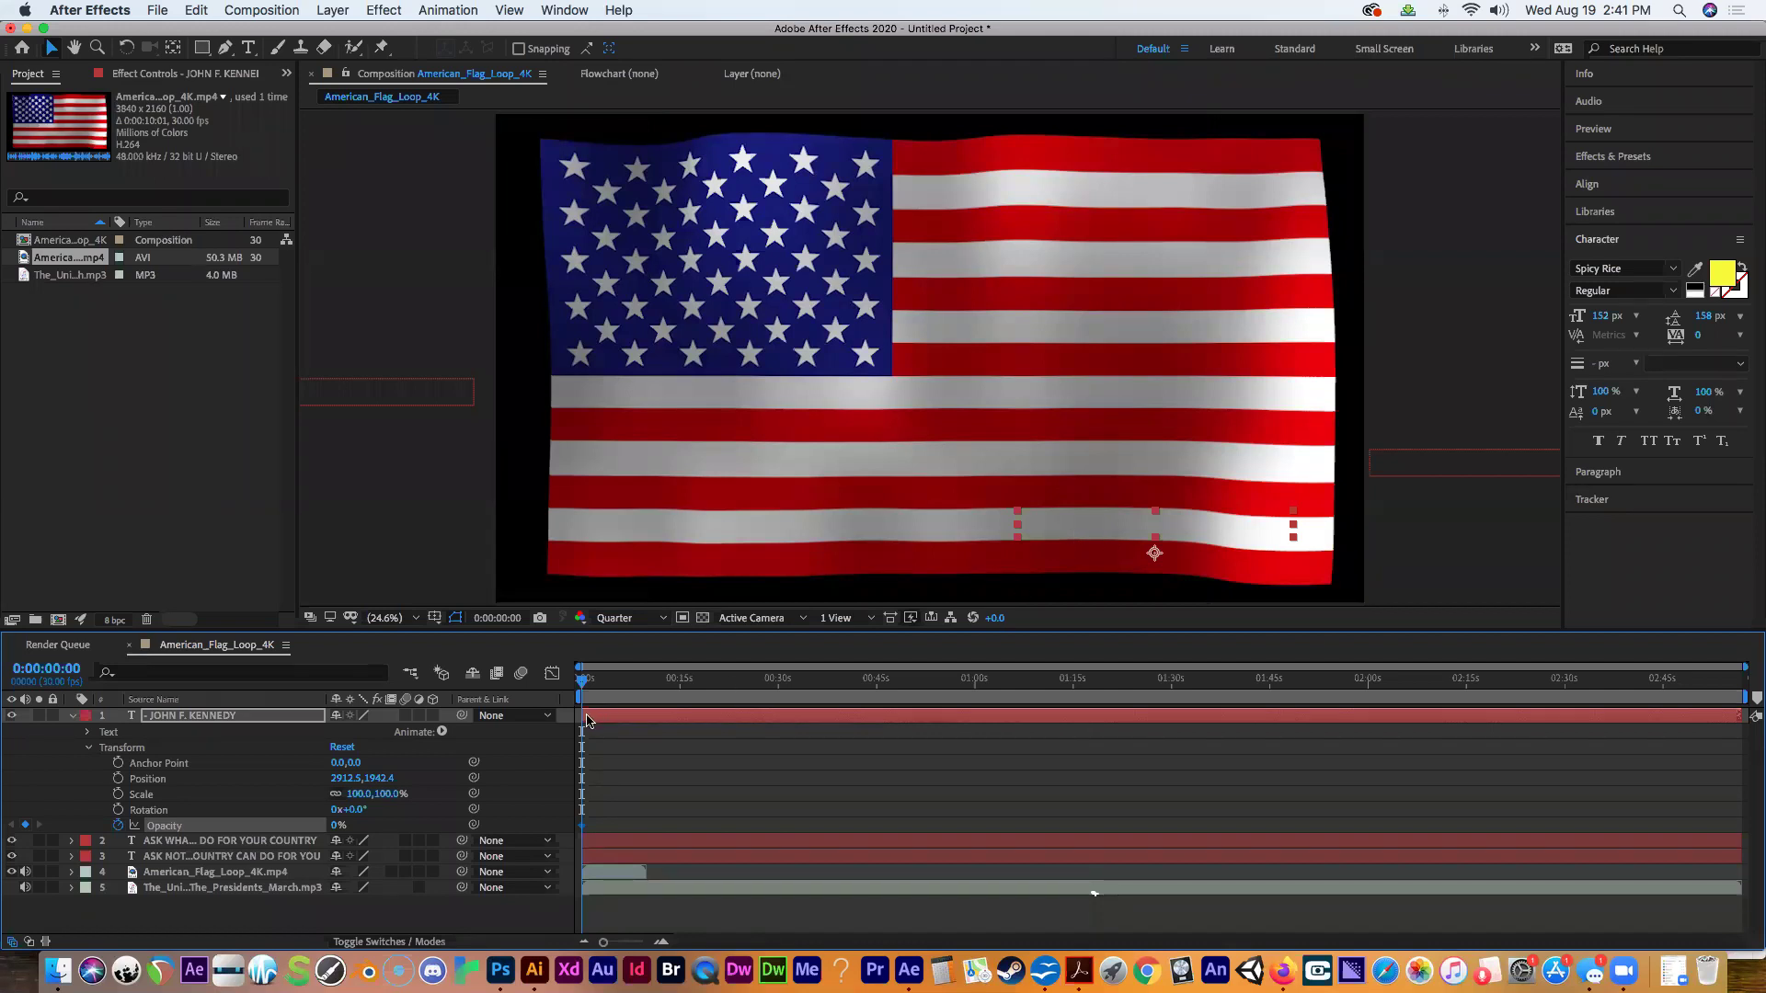
Hold the credit hidden until 6 s with a keyframe, then fade it to 100% opacity at 9 s.
click(69, 666)
text(6)
key(Return)
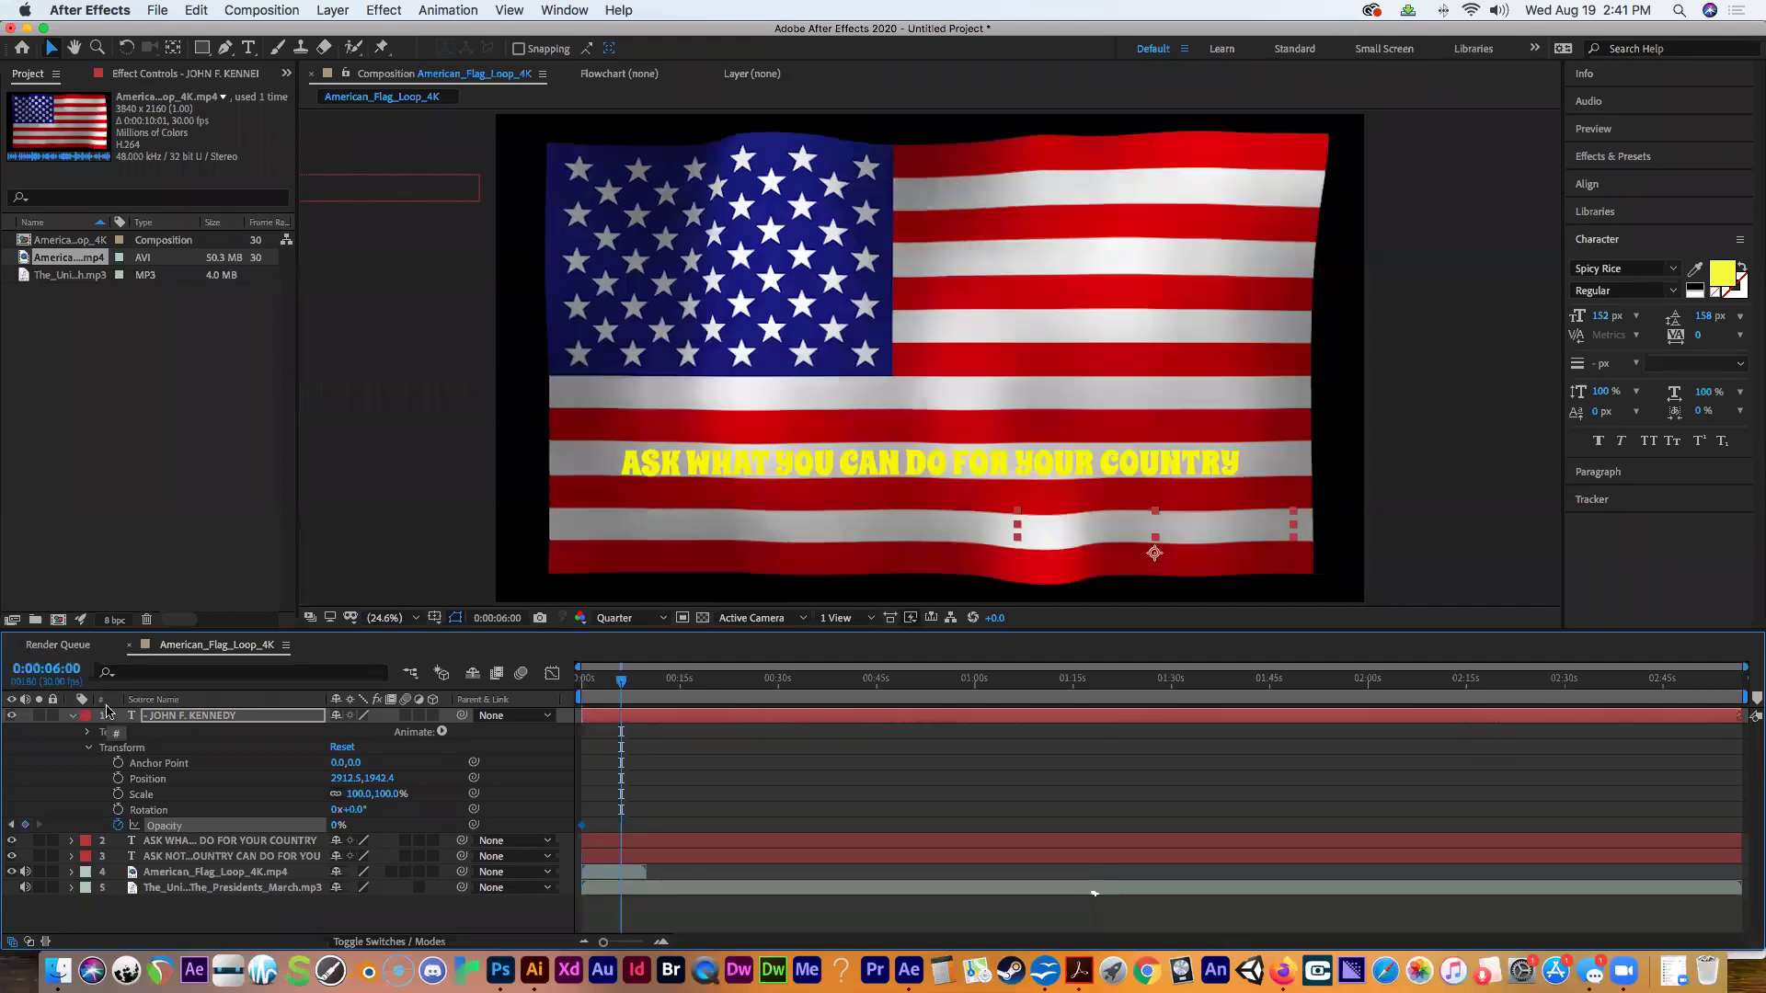
click(25, 825)
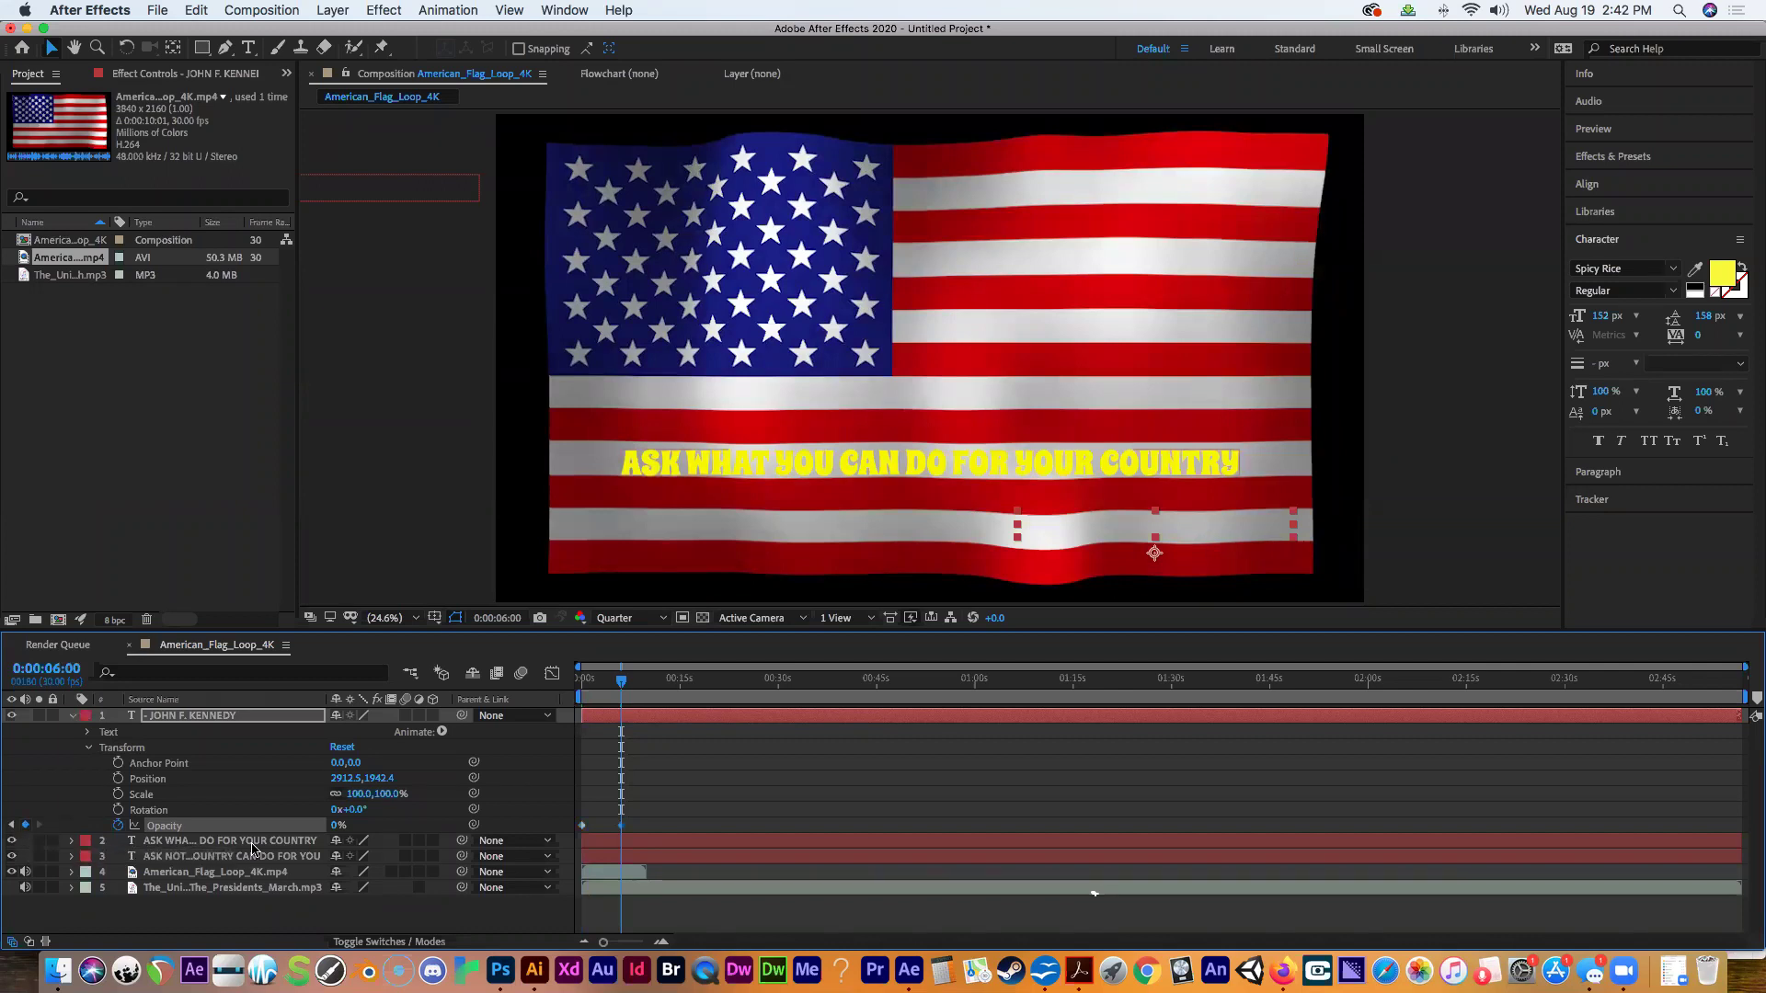
click(51, 667)
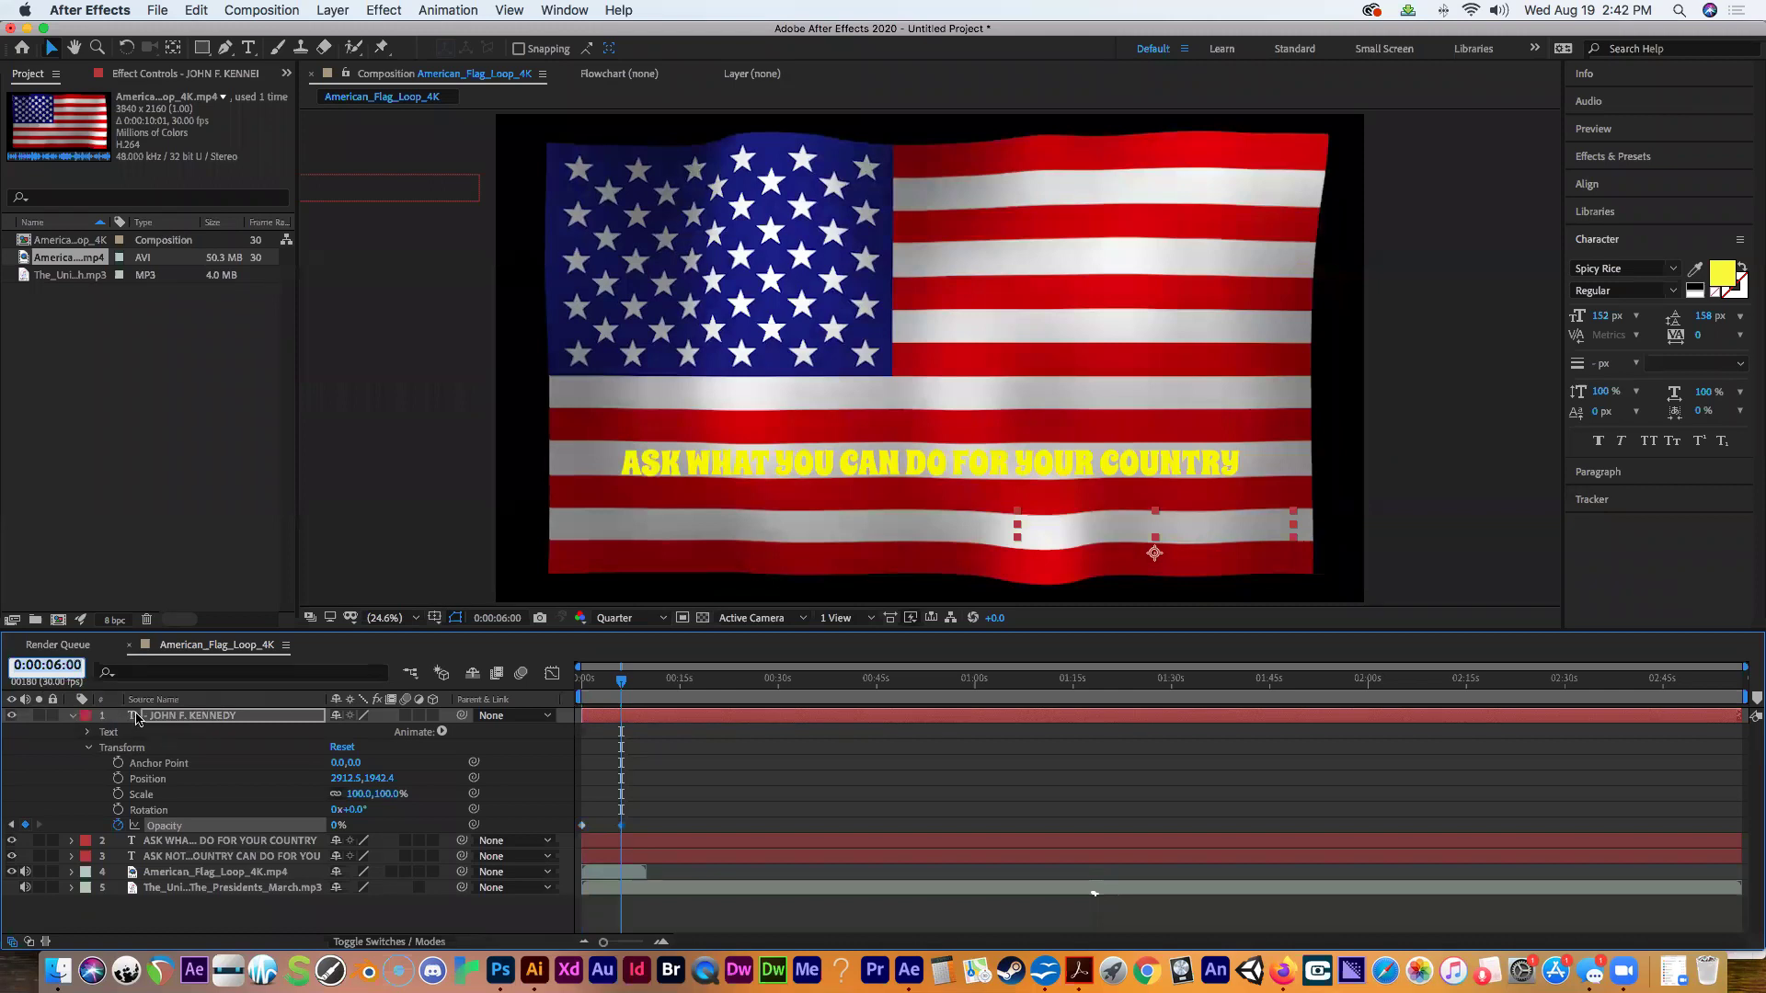
text(900)
key(Return)
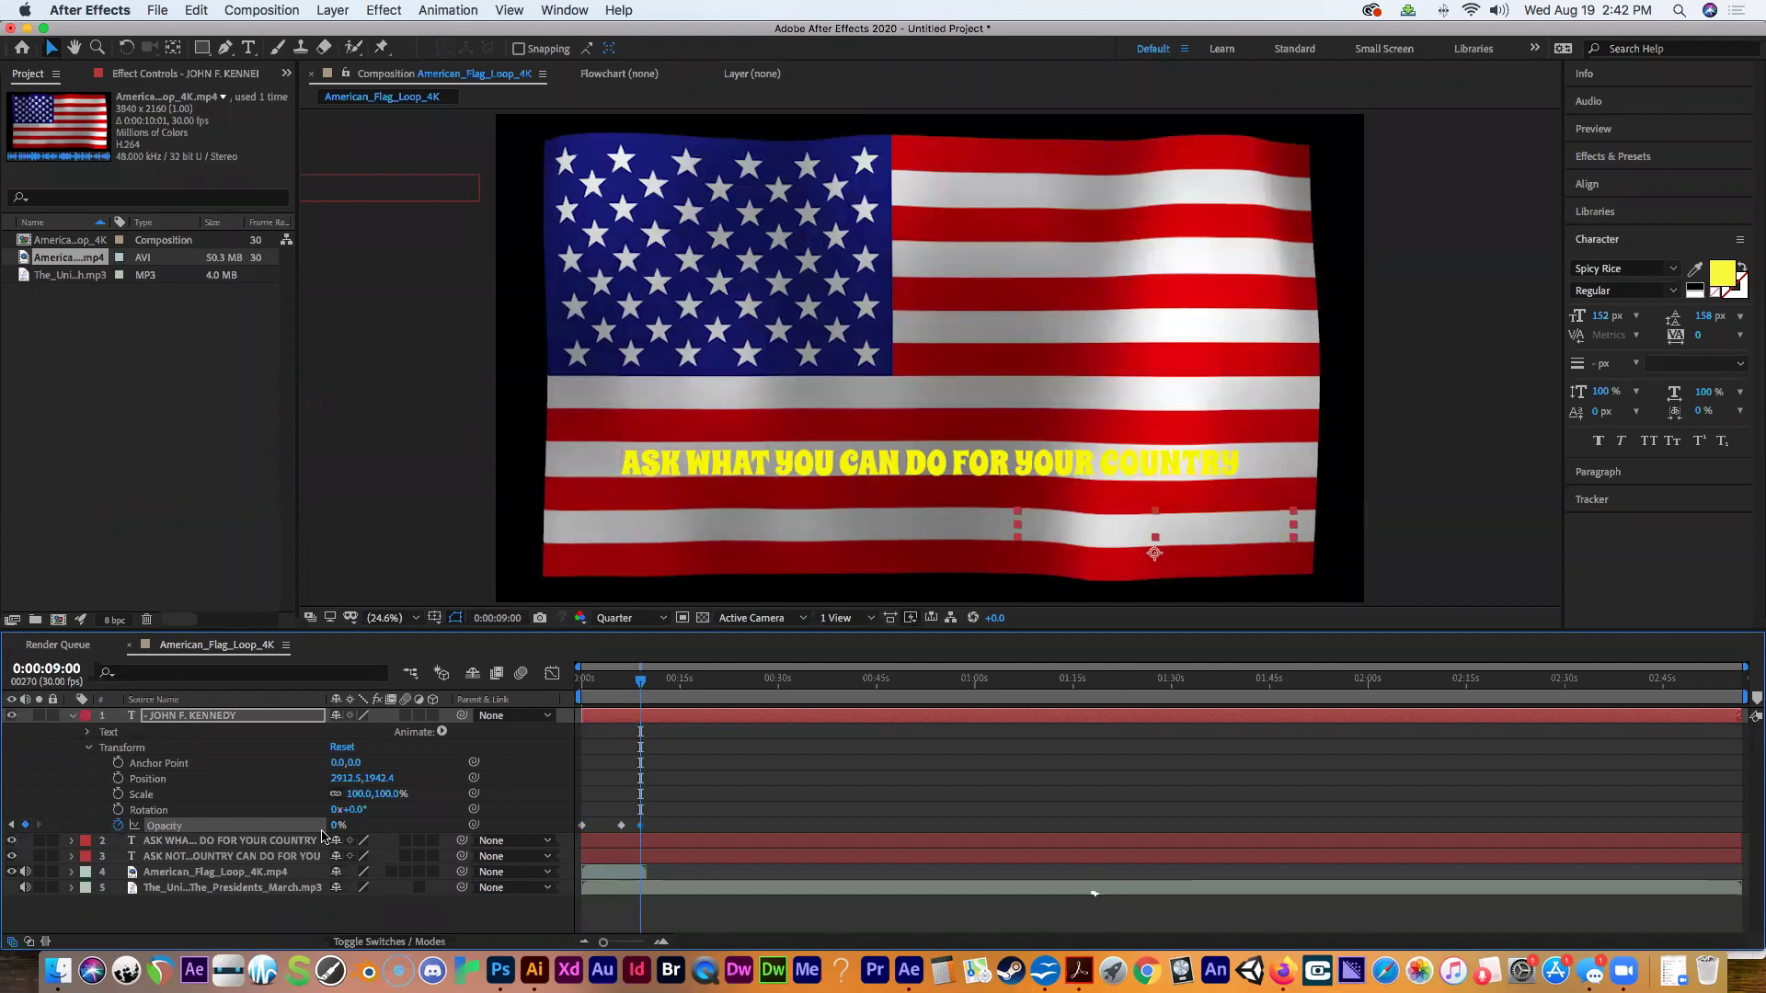
drag(333, 825, 453, 832)
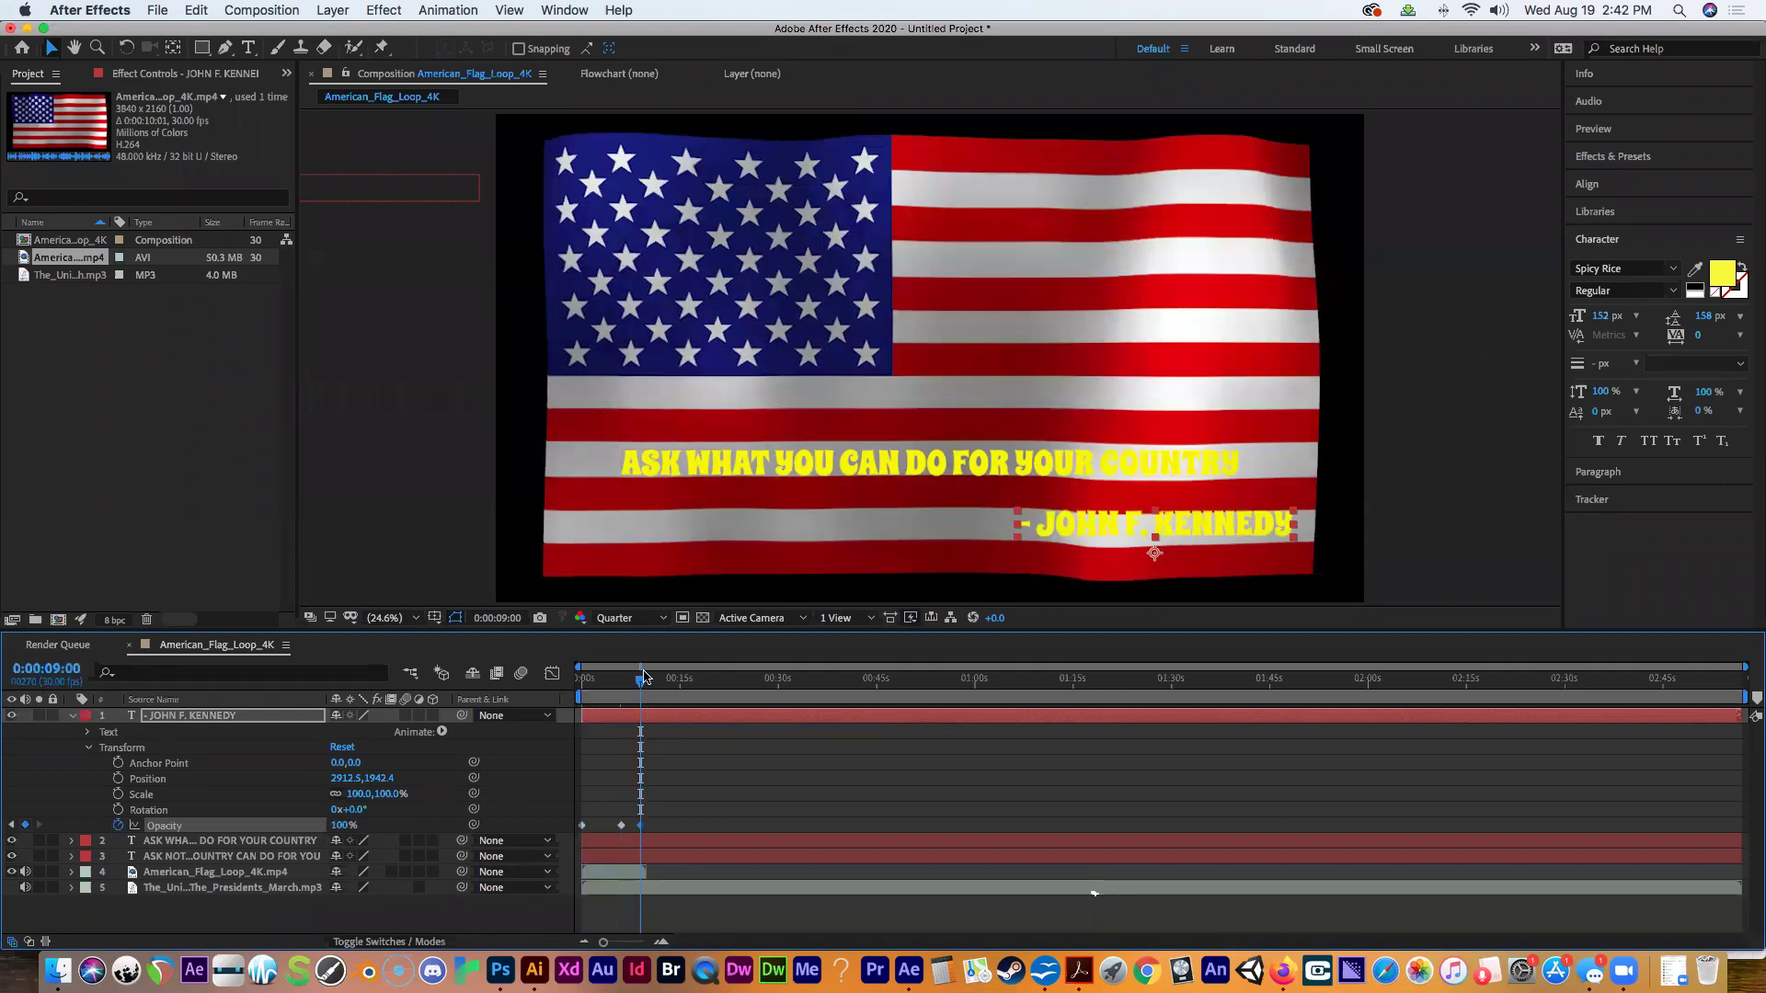
drag(643, 681, 582, 681)
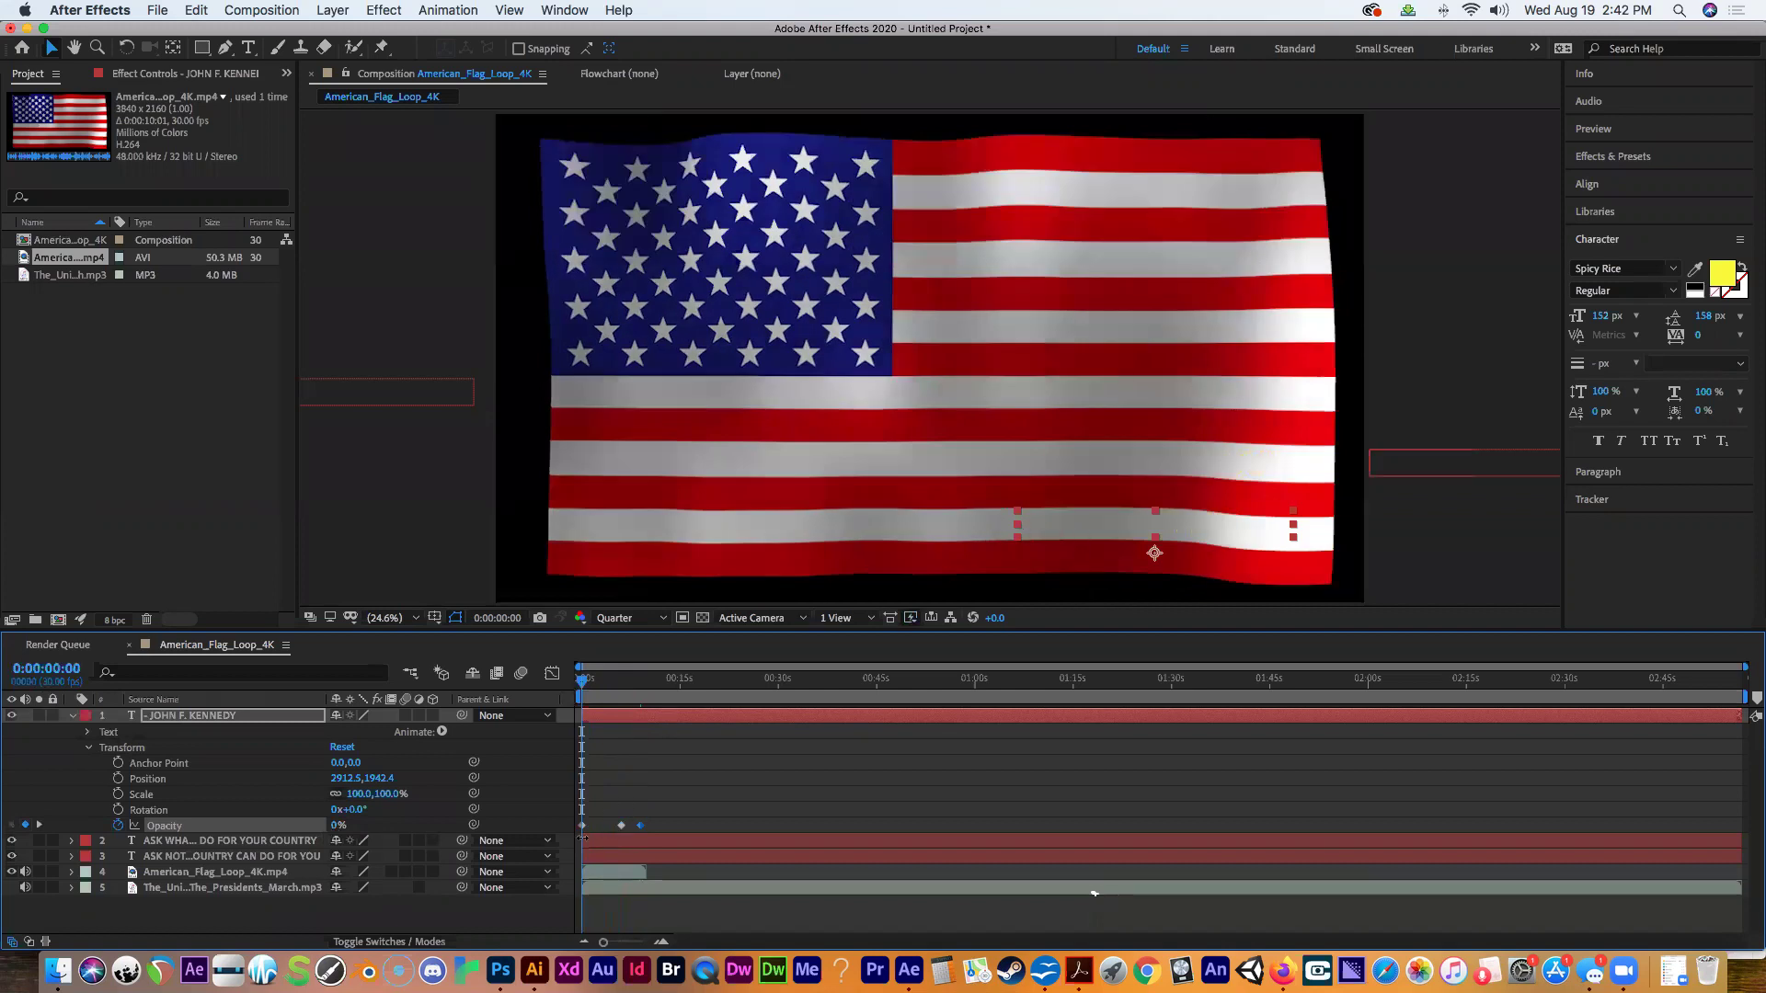
Scrub through the credit's opacity fade, then collapse layer 1's Transform group and twirl-down.
drag(583, 683, 624, 688)
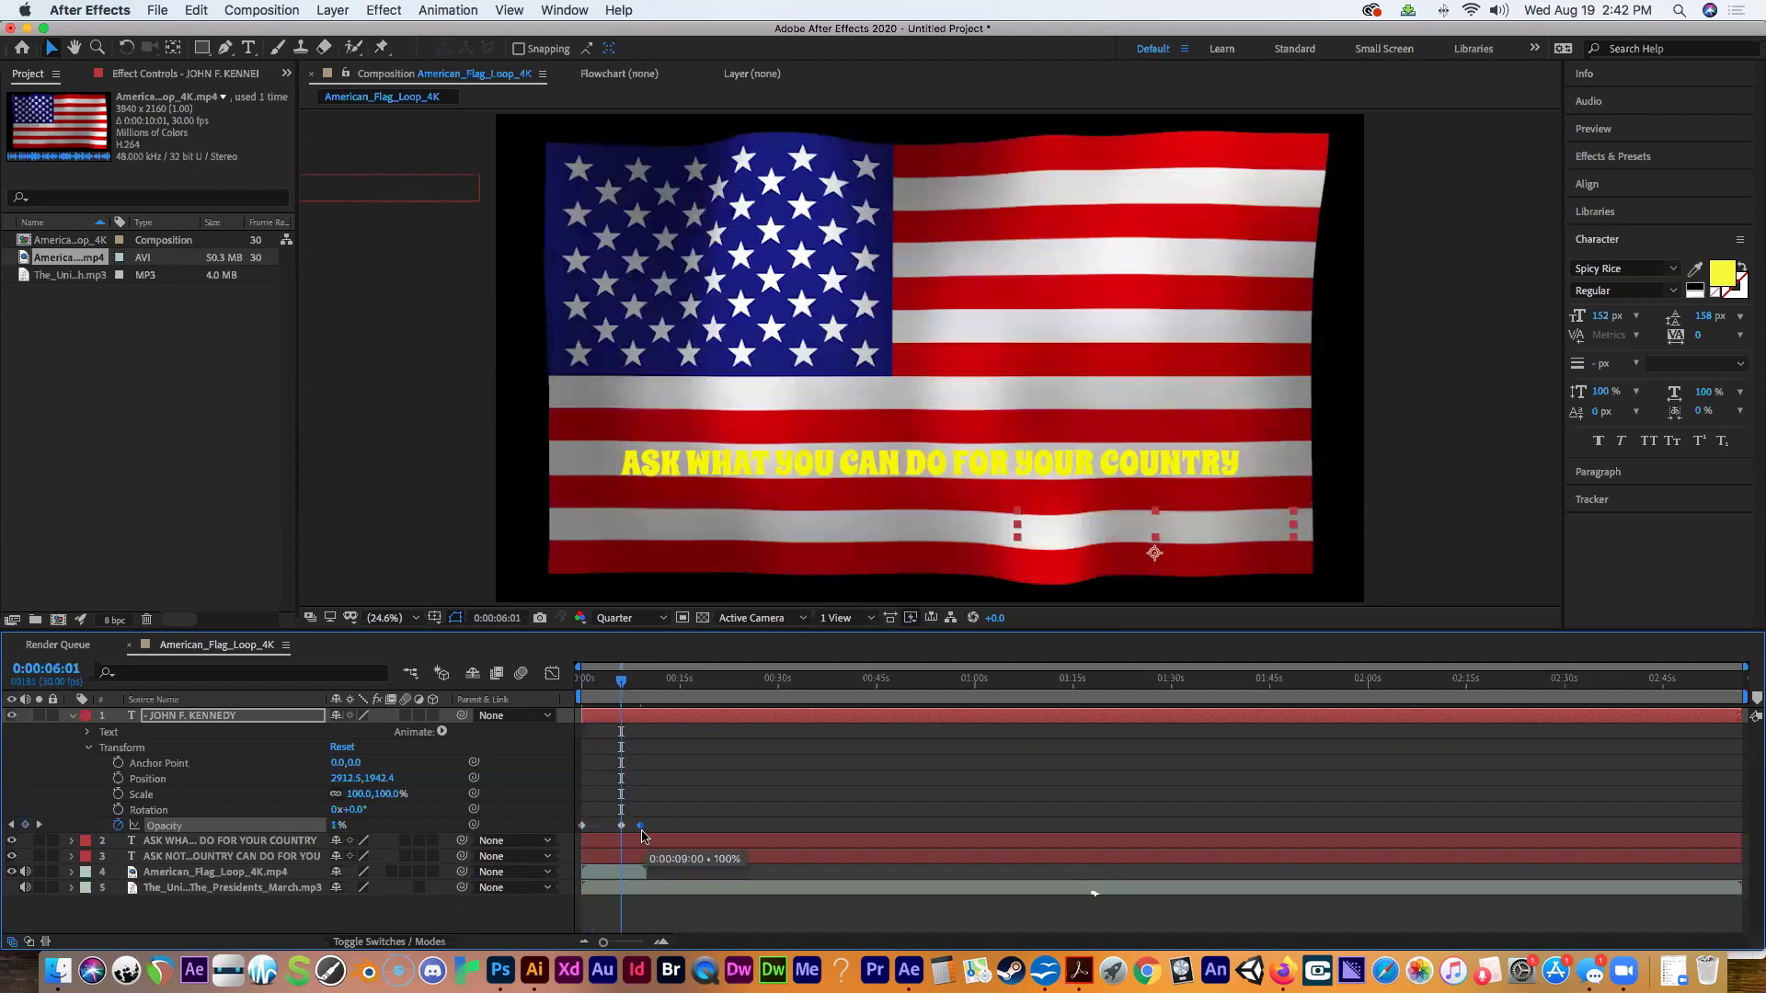
drag(623, 683, 640, 687)
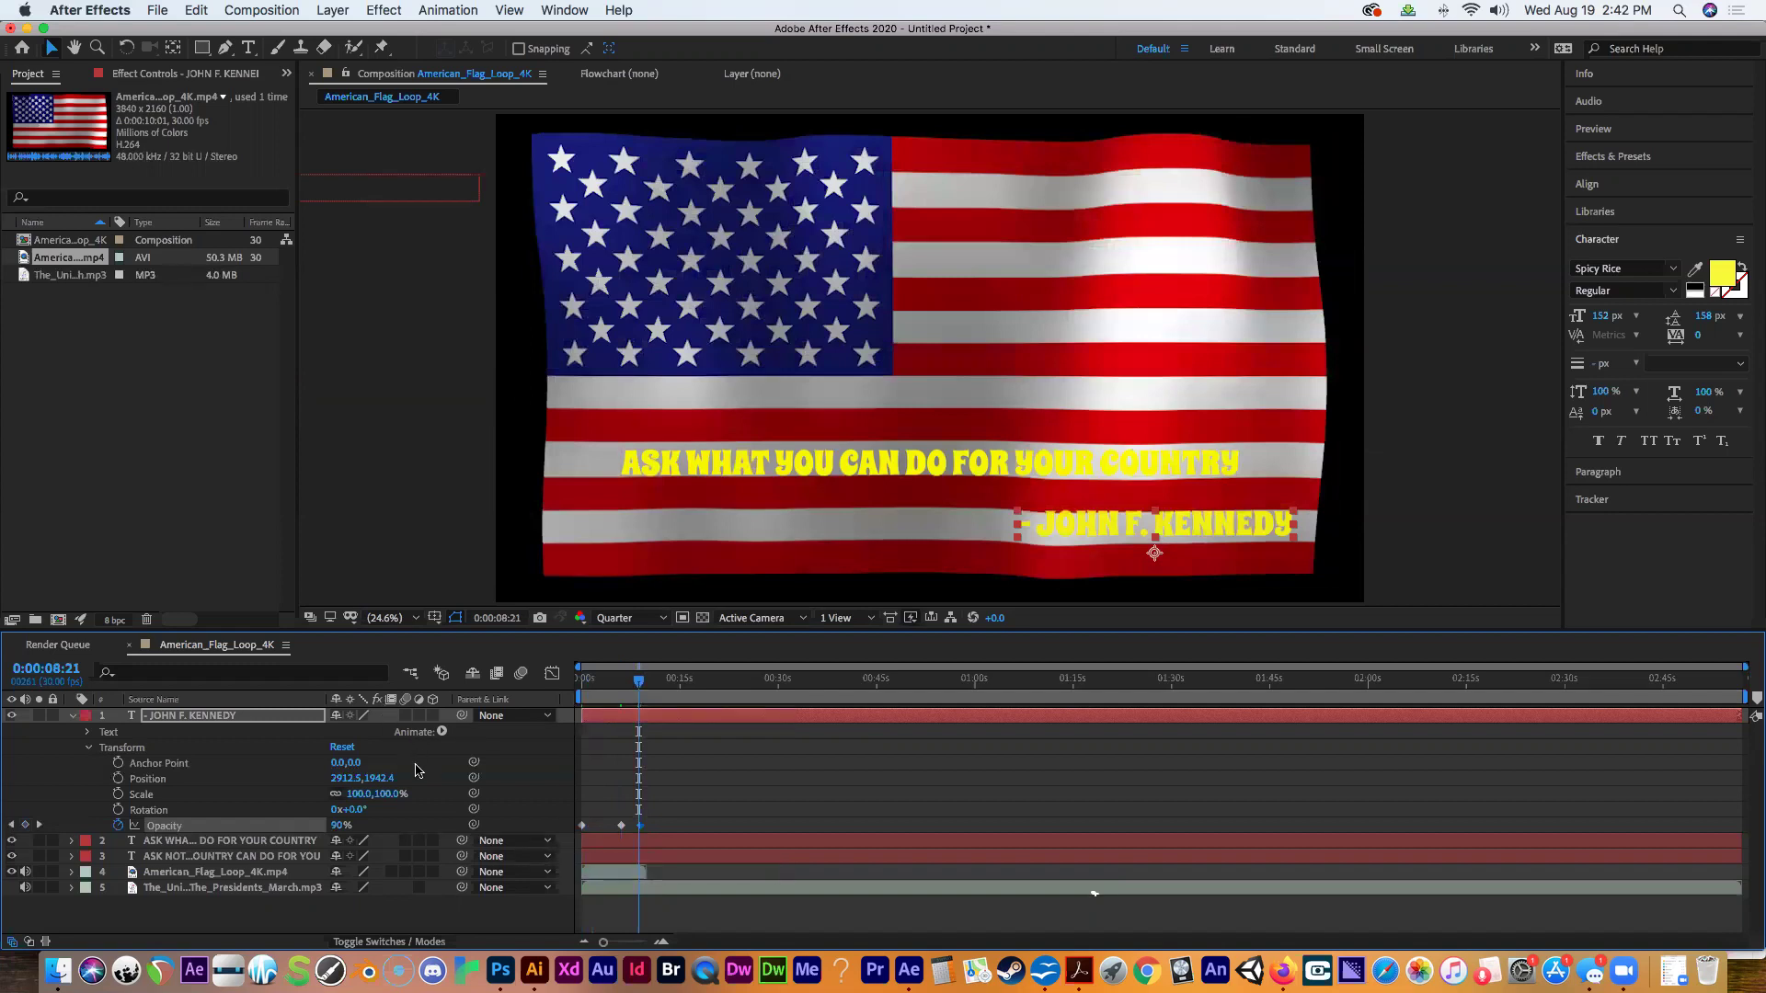
click(90, 748)
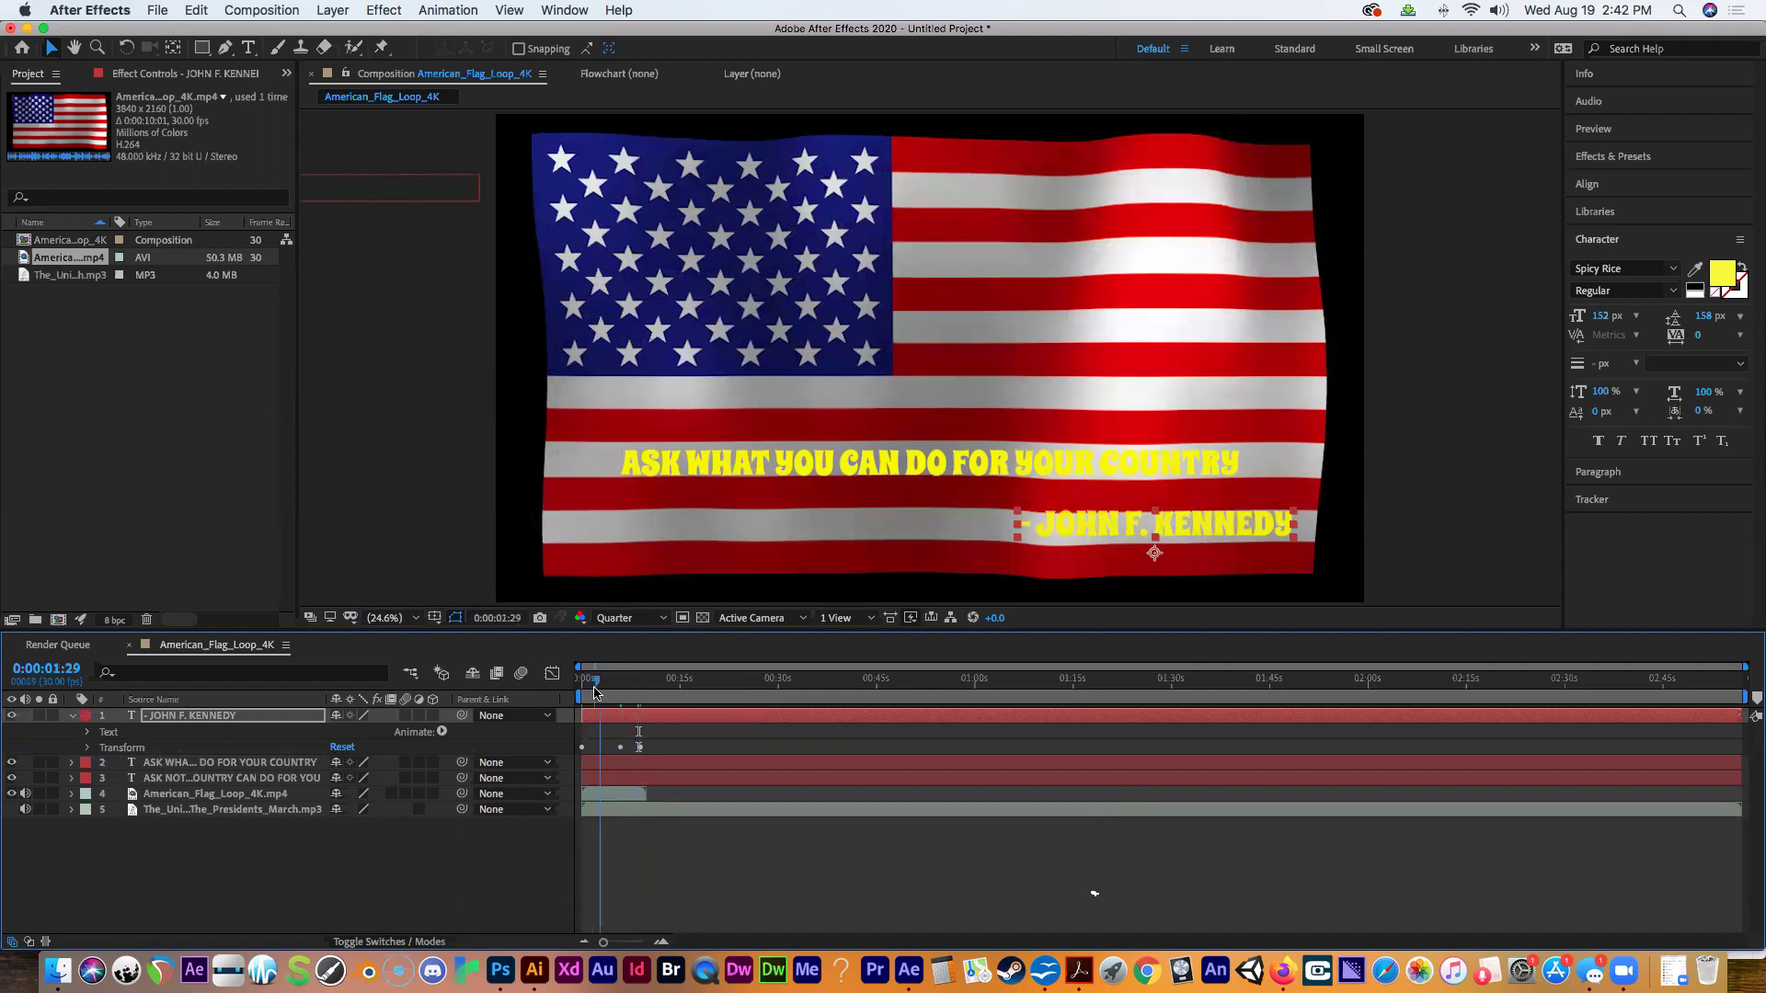
drag(642, 689, 622, 699)
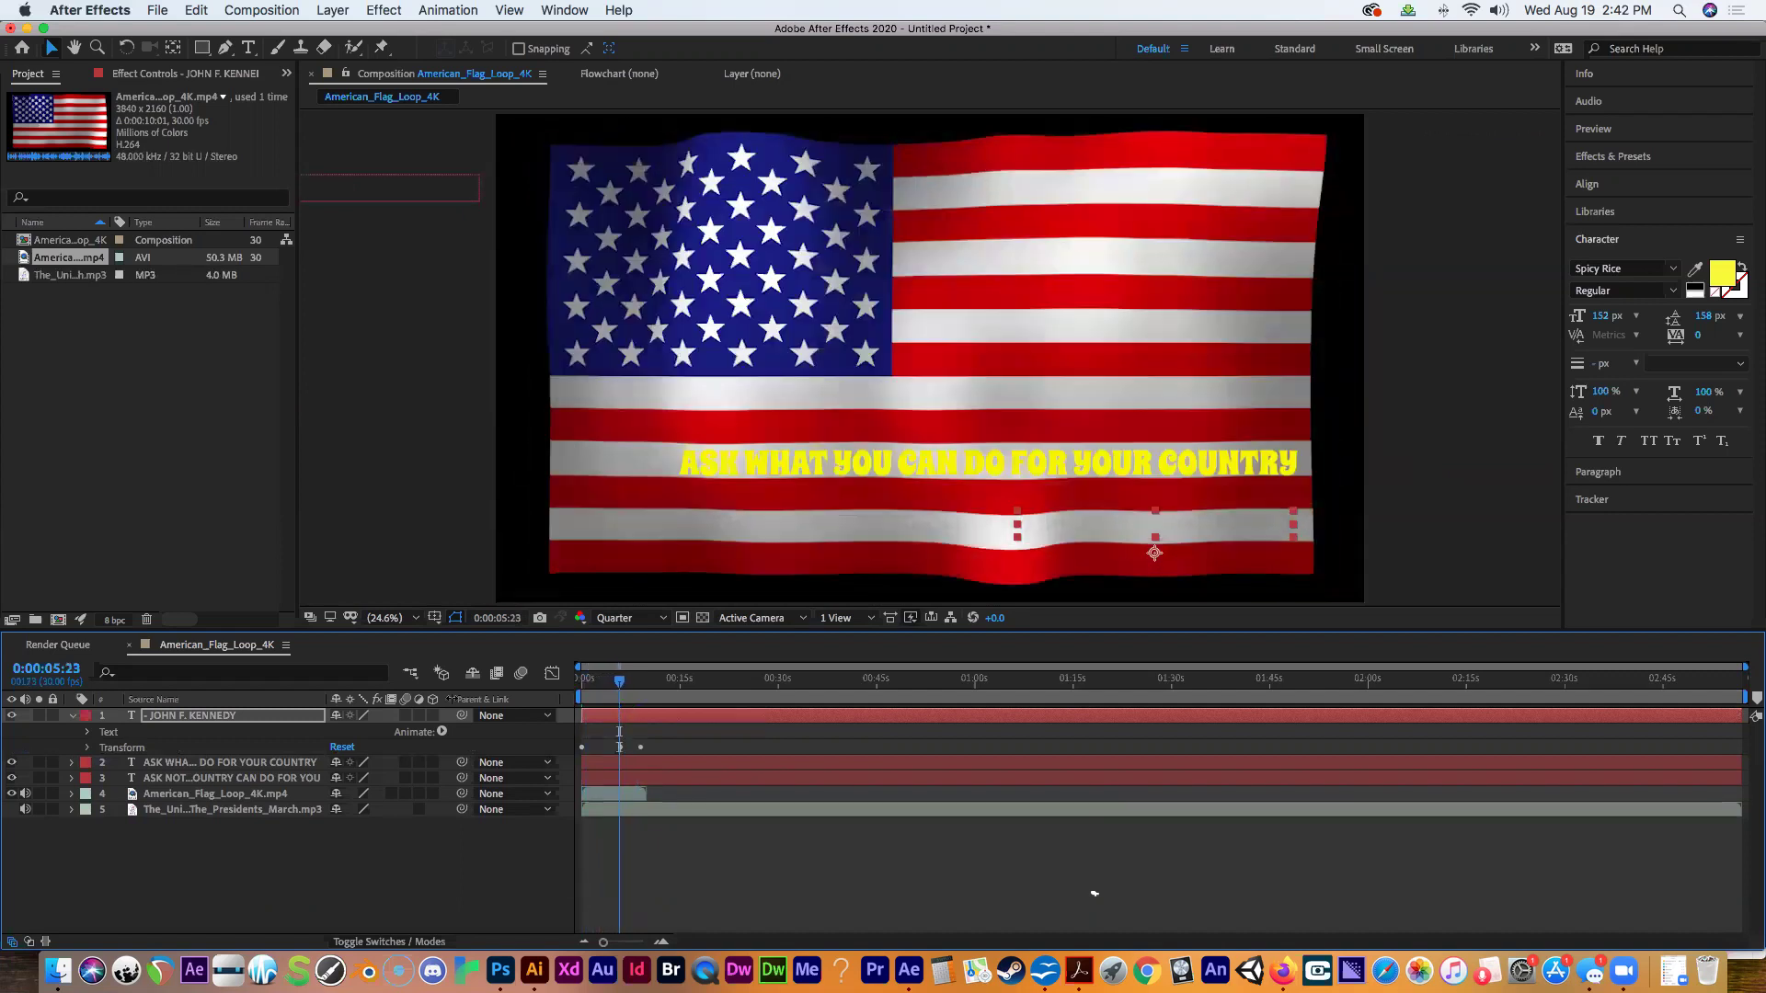
click(72, 717)
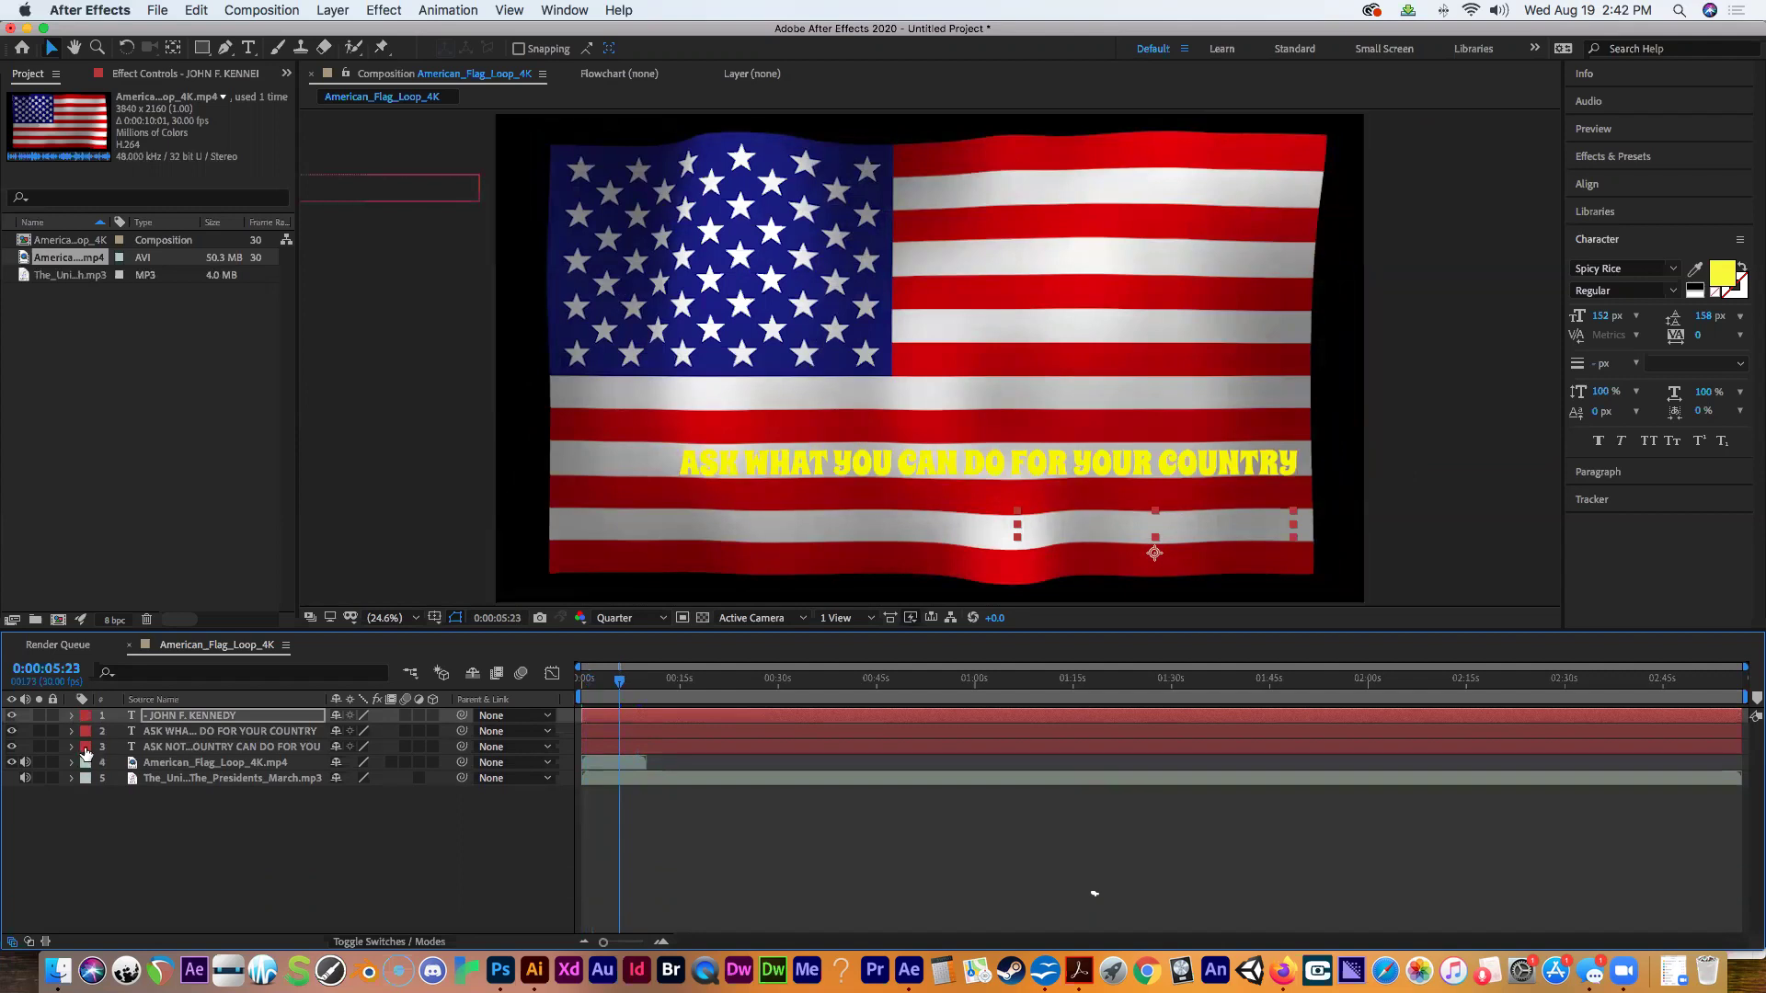
Delete layer 3, the ASK NOT WHAT YOUR COUNTRY CAN DO FOR YOU text layer.
click(144, 748)
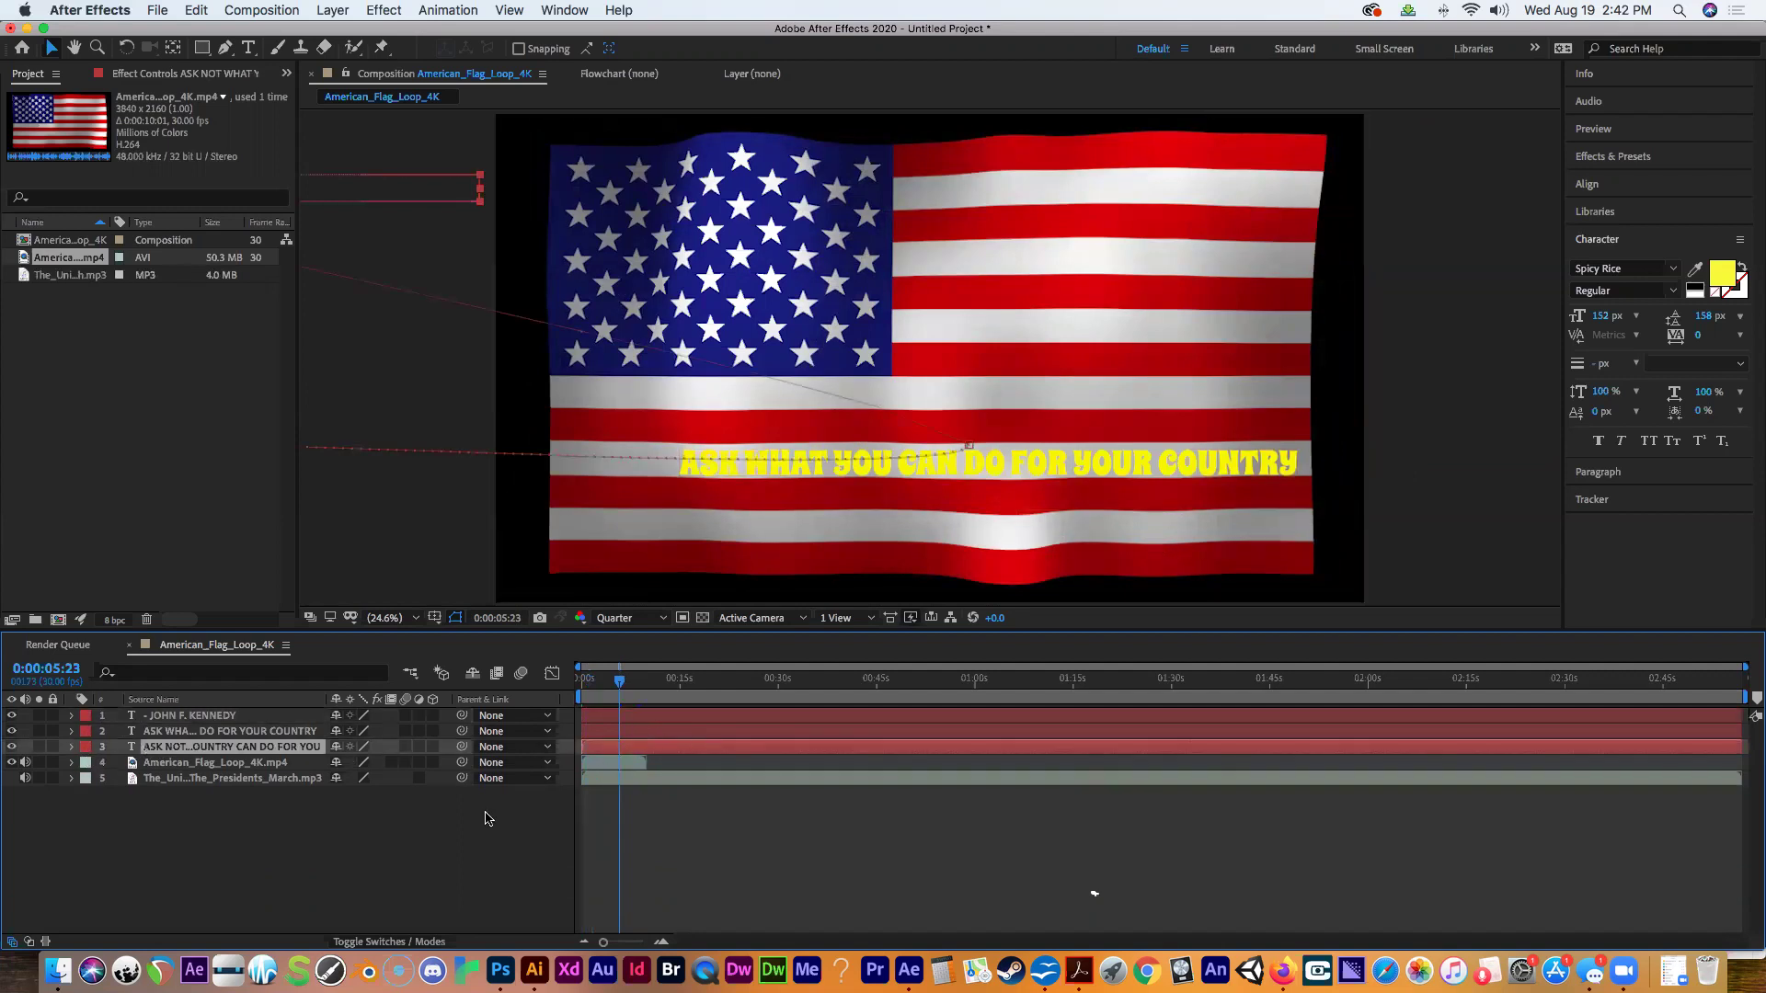
click(71, 748)
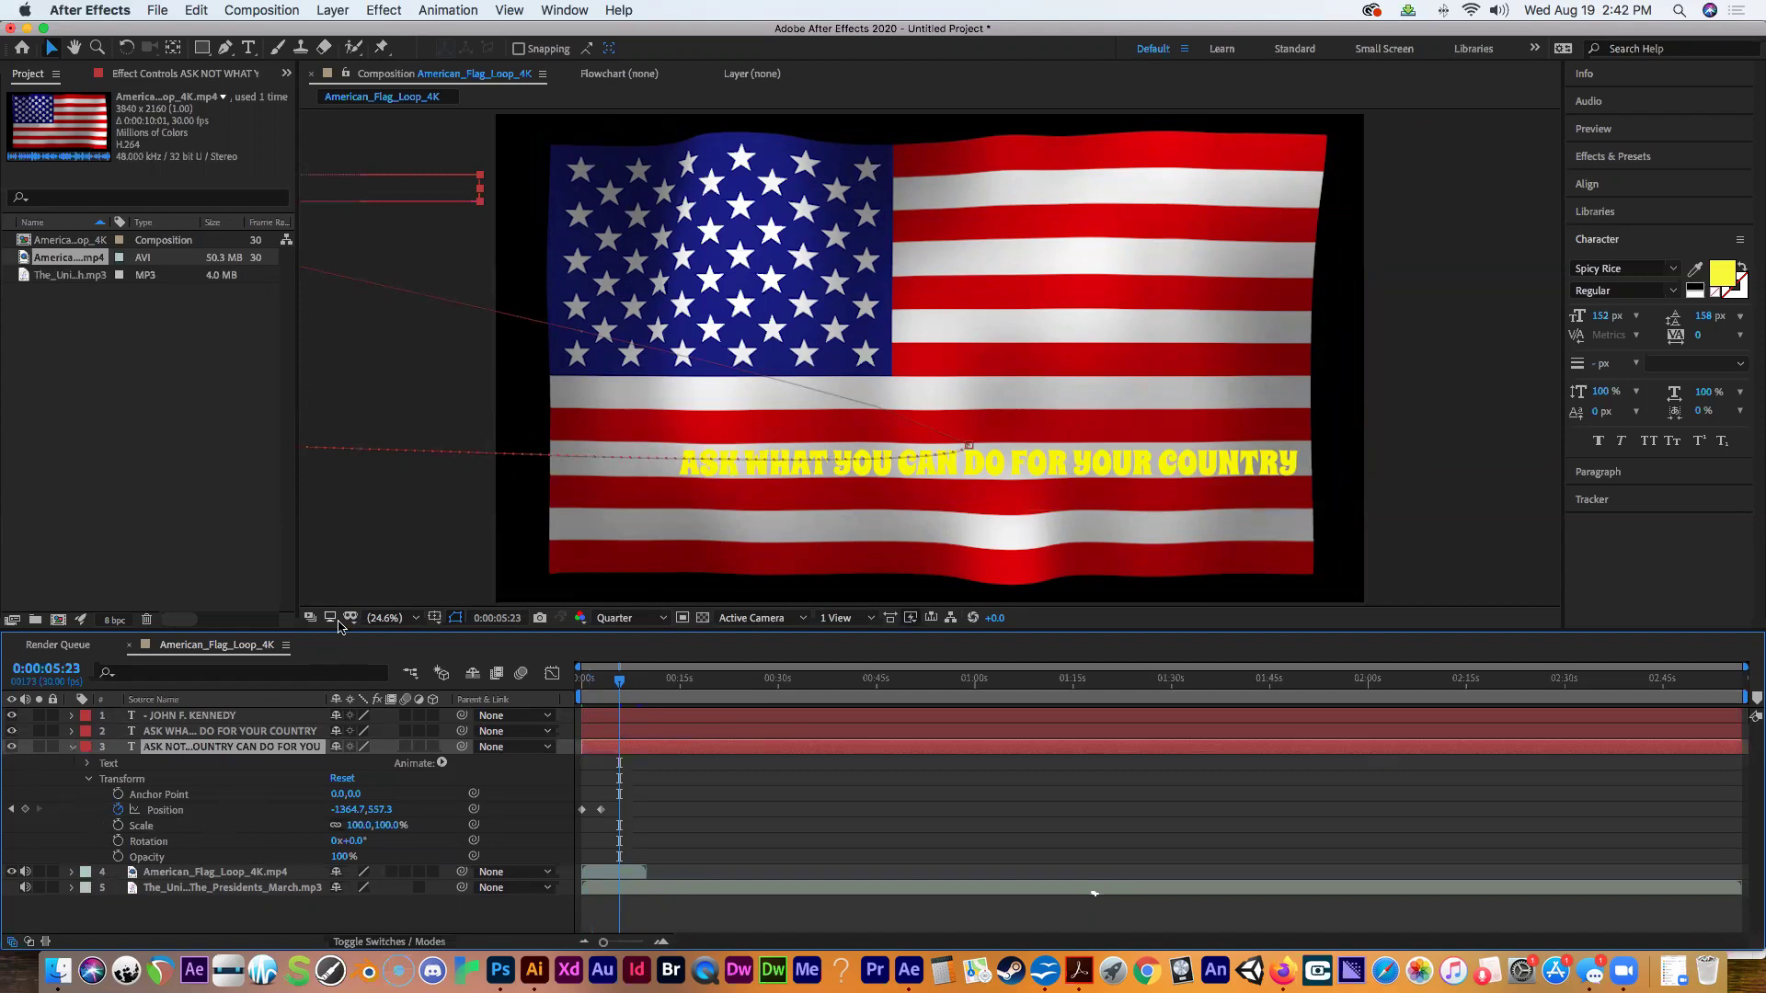
mouse_move(619, 680)
mouse_down()
mouse_move(580, 694)
mouse_move(599, 705)
mouse_up()
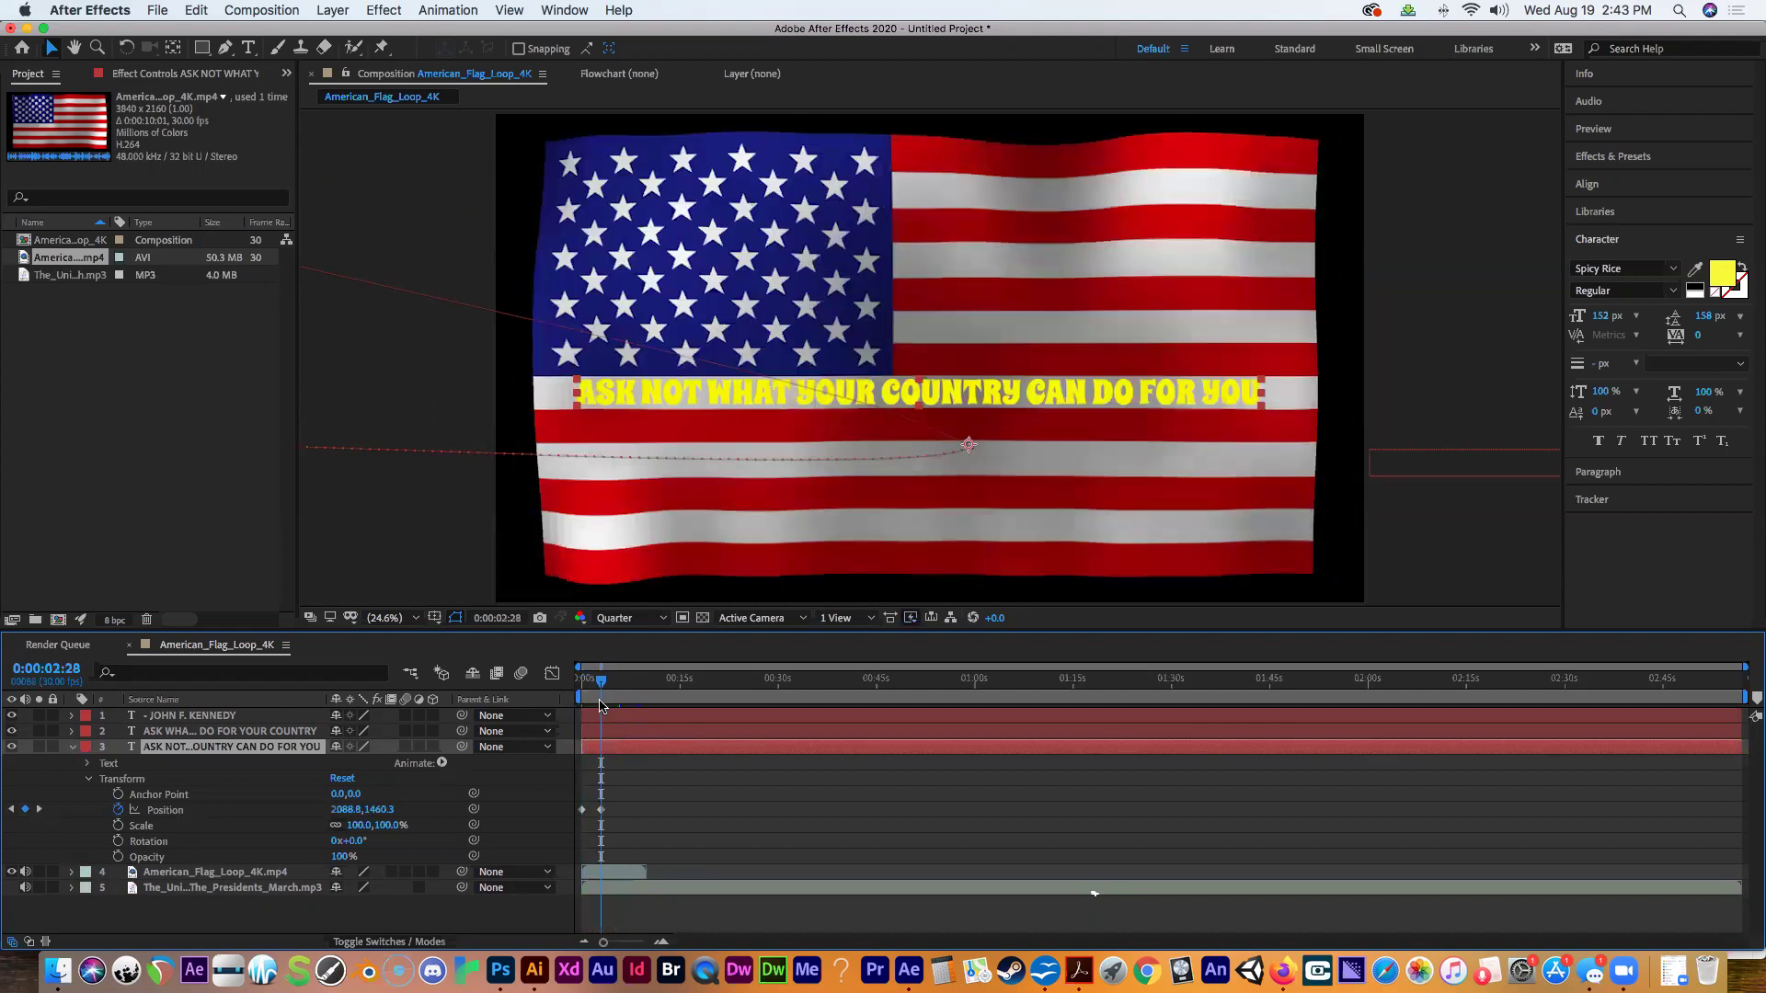
click(660, 383)
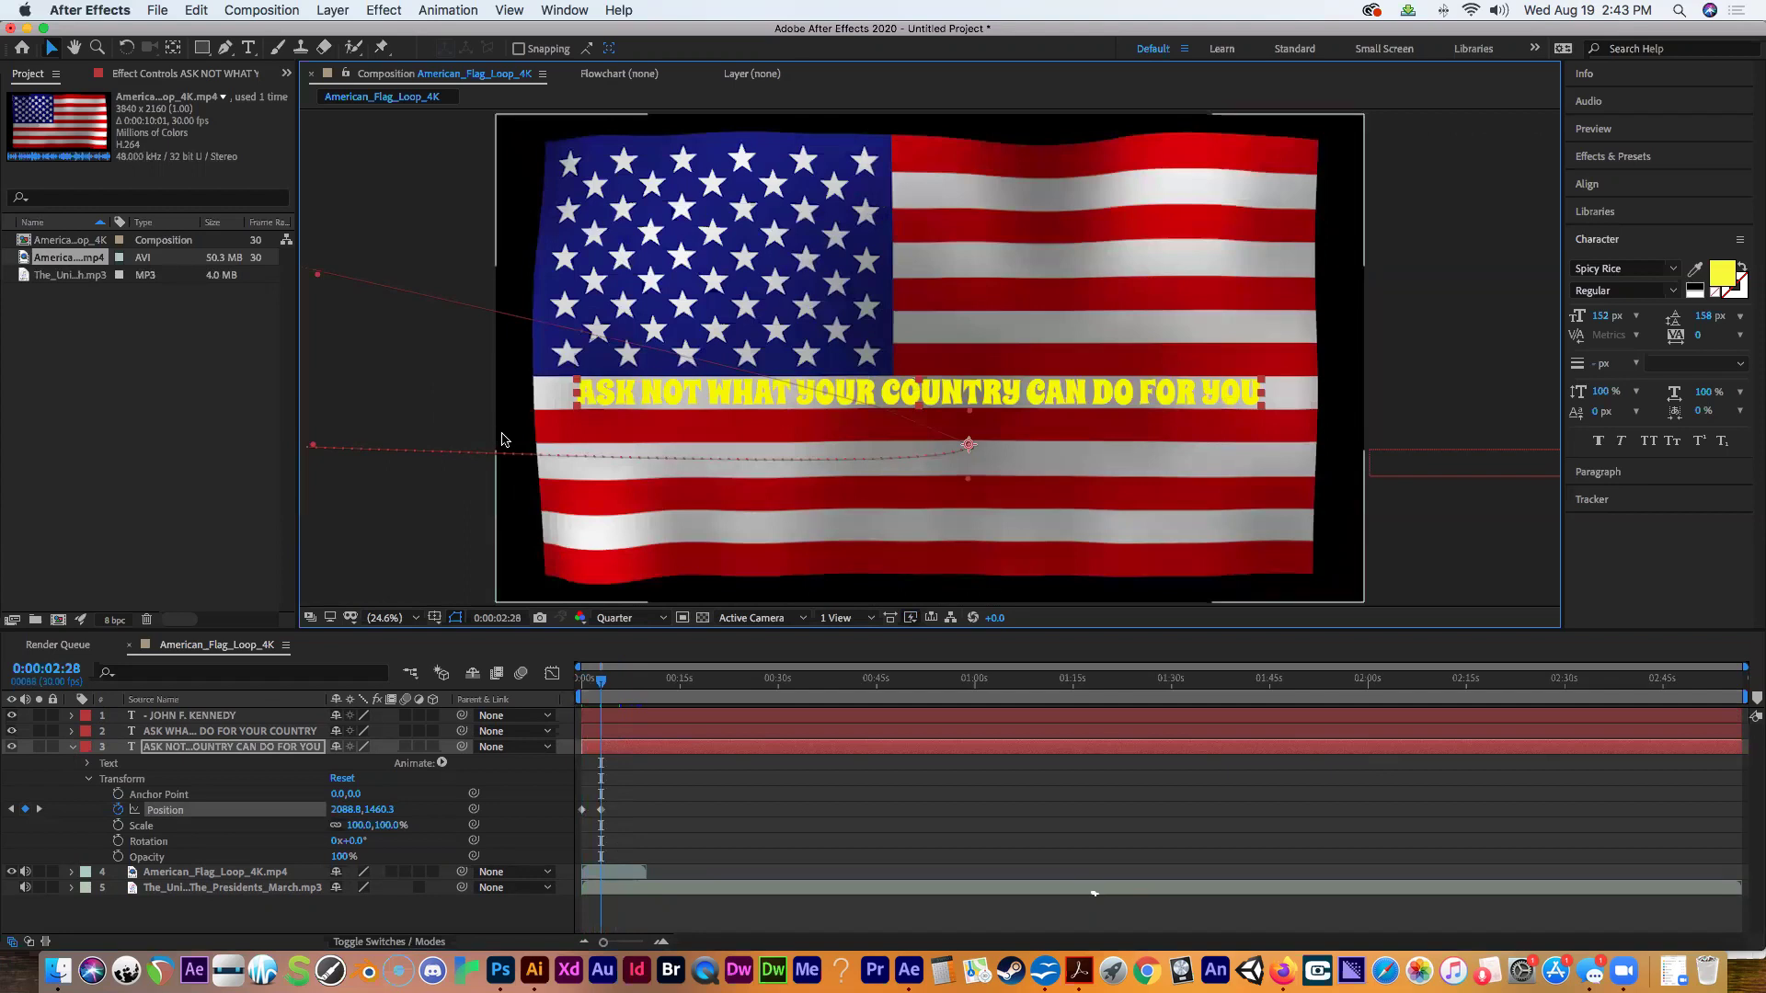
click(187, 752)
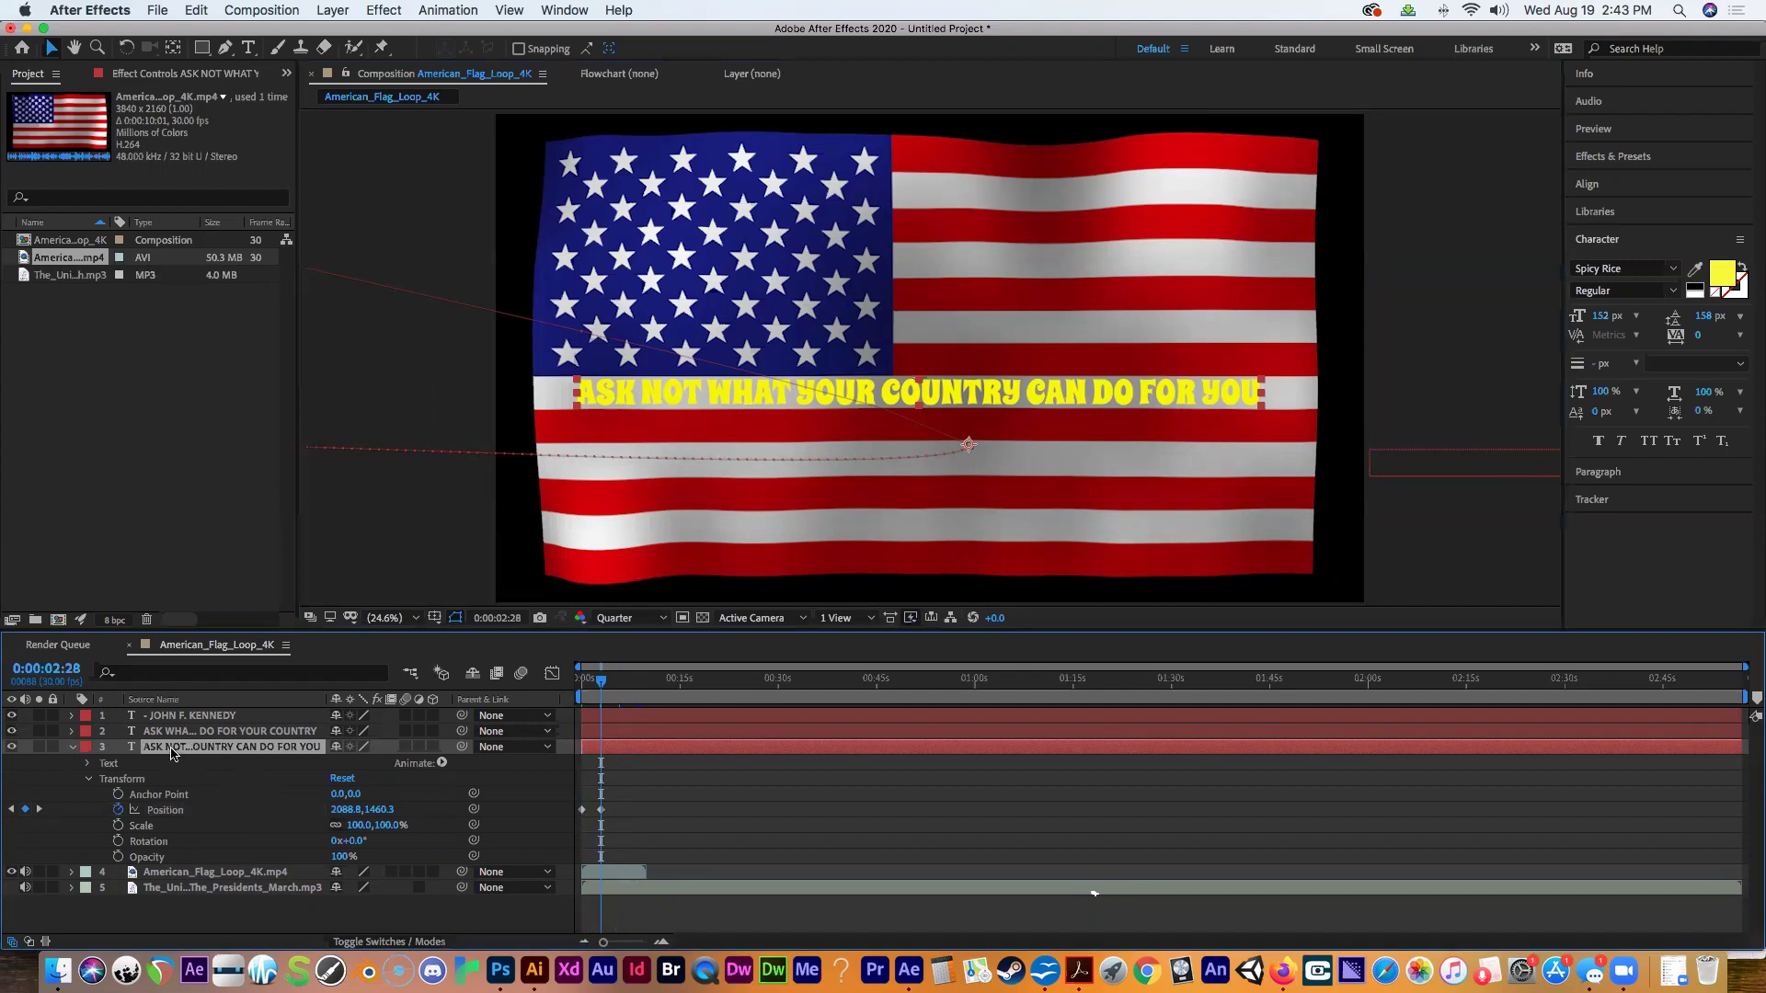
key(Delete)
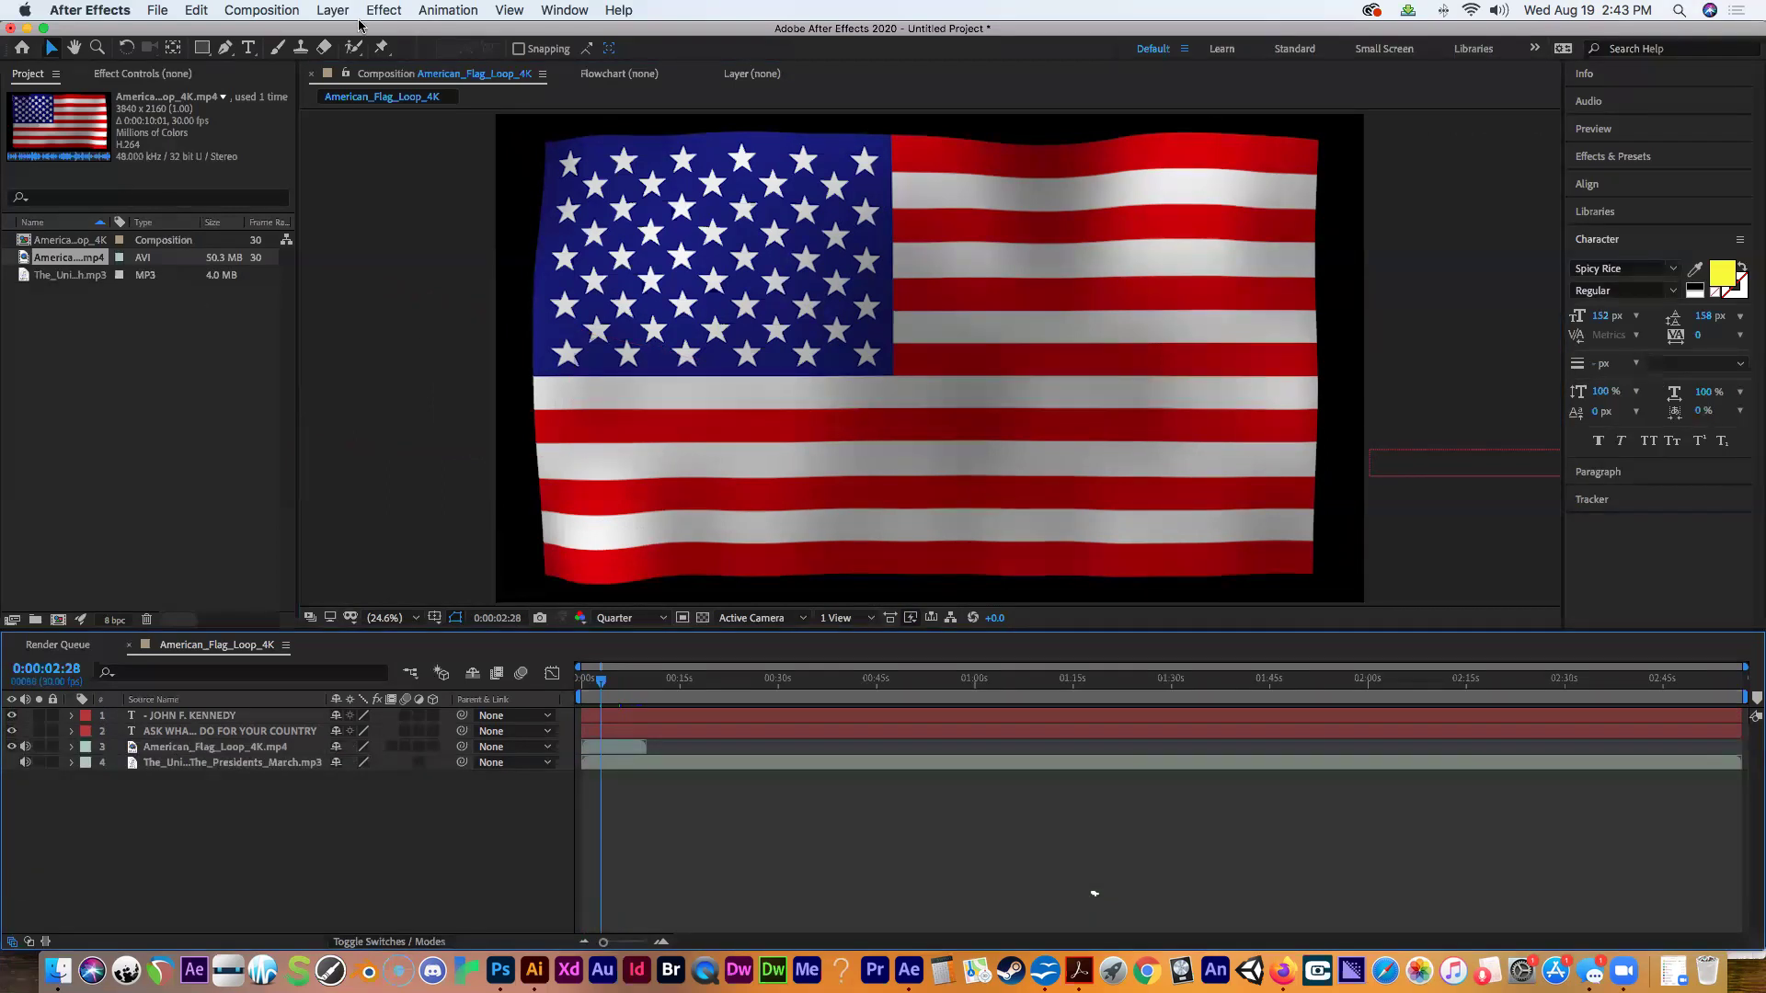
Type 'ASK NOT WHAT YOURA COUNTRY CAN DO FOR YOU' in a paragraph box across the flag, widened at both edges.
click(249, 48)
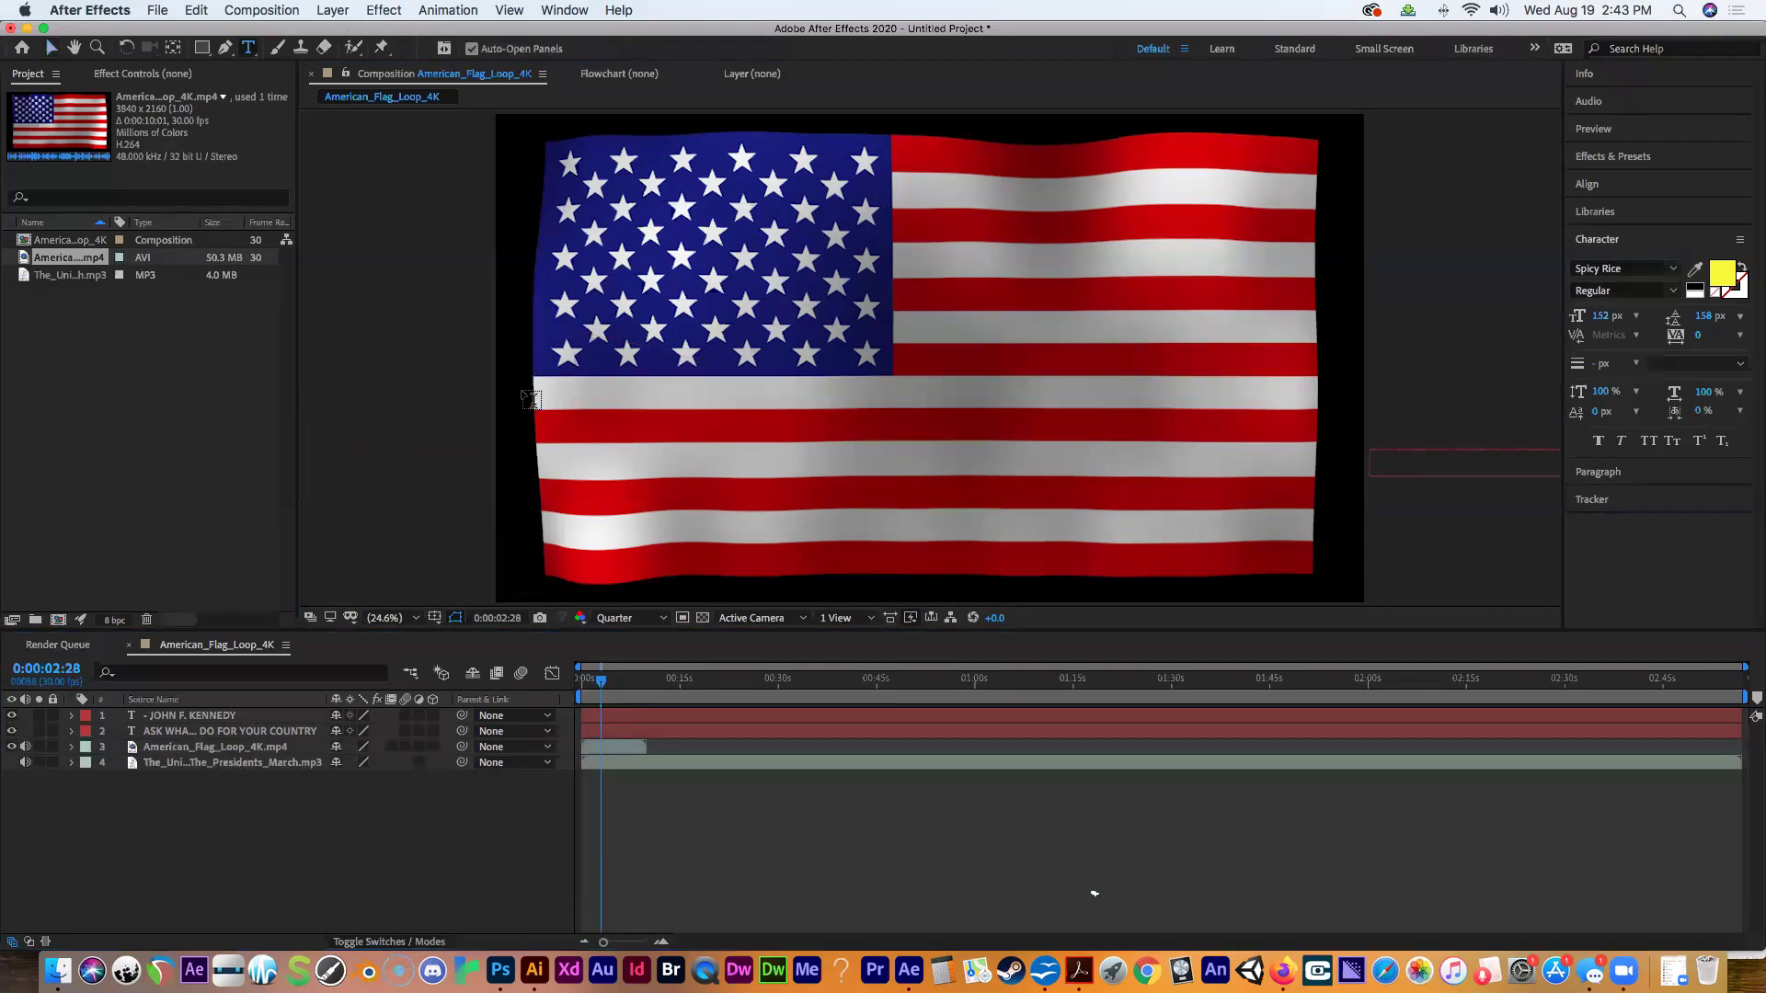
drag(602, 686, 582, 684)
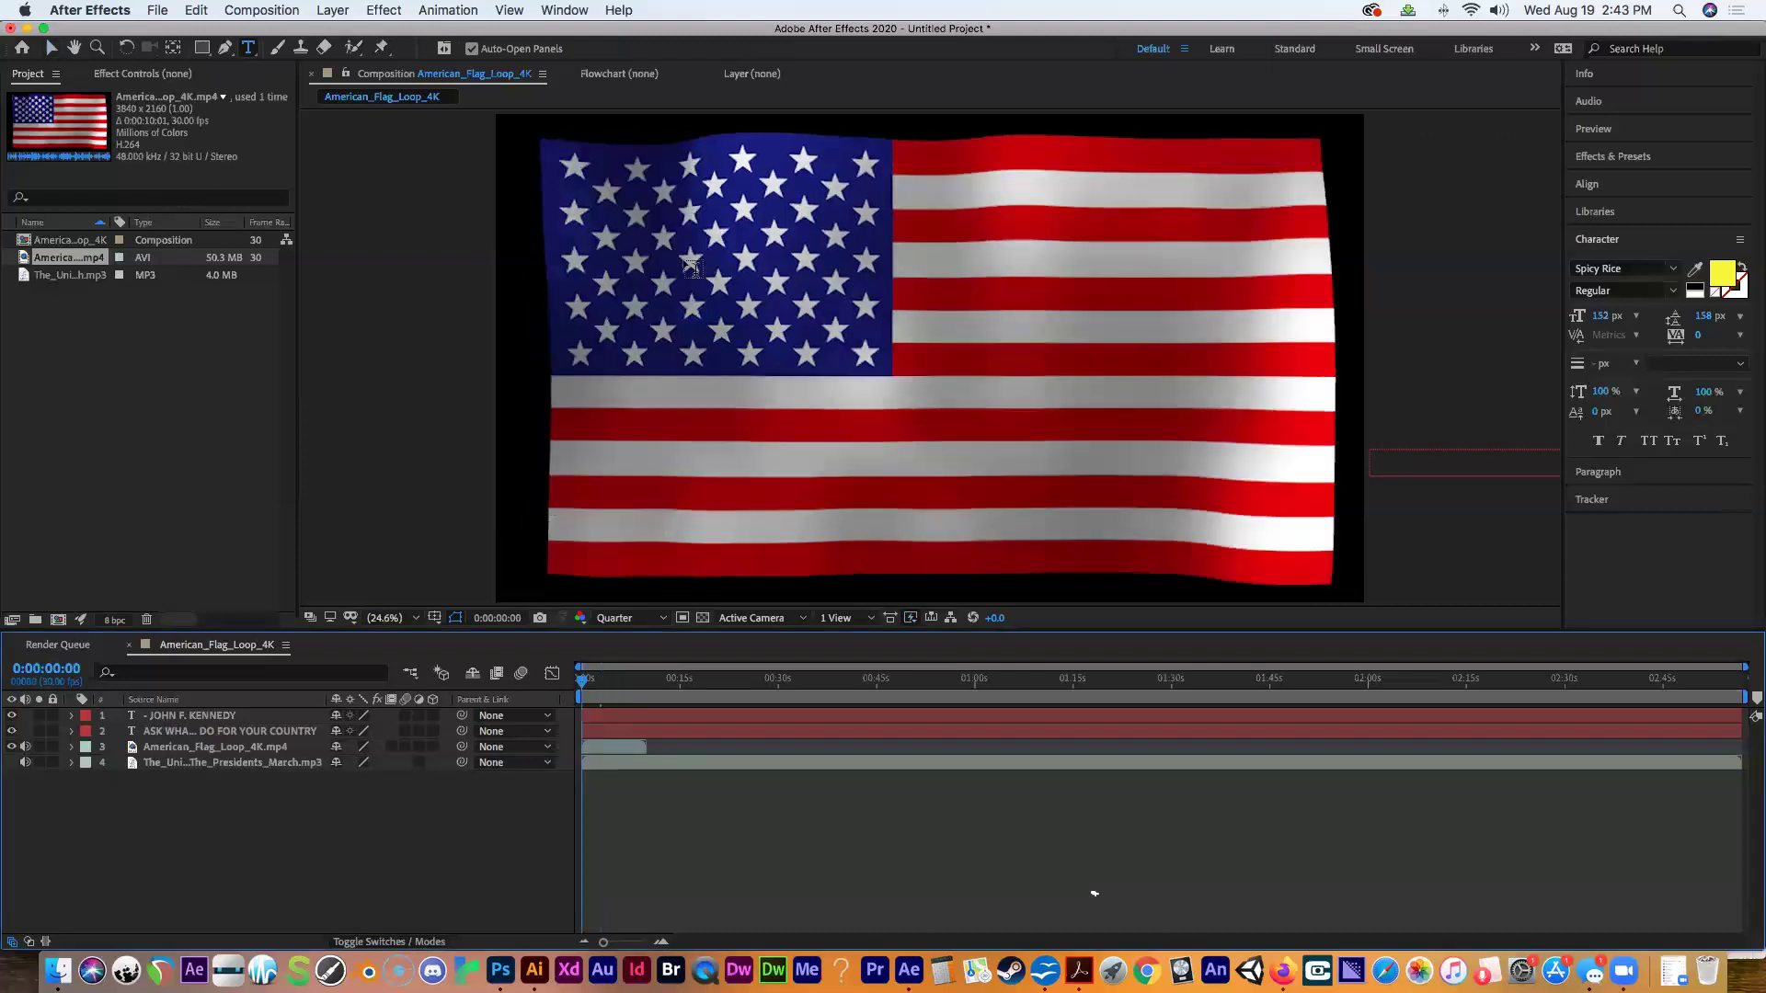
drag(568, 377, 1283, 457)
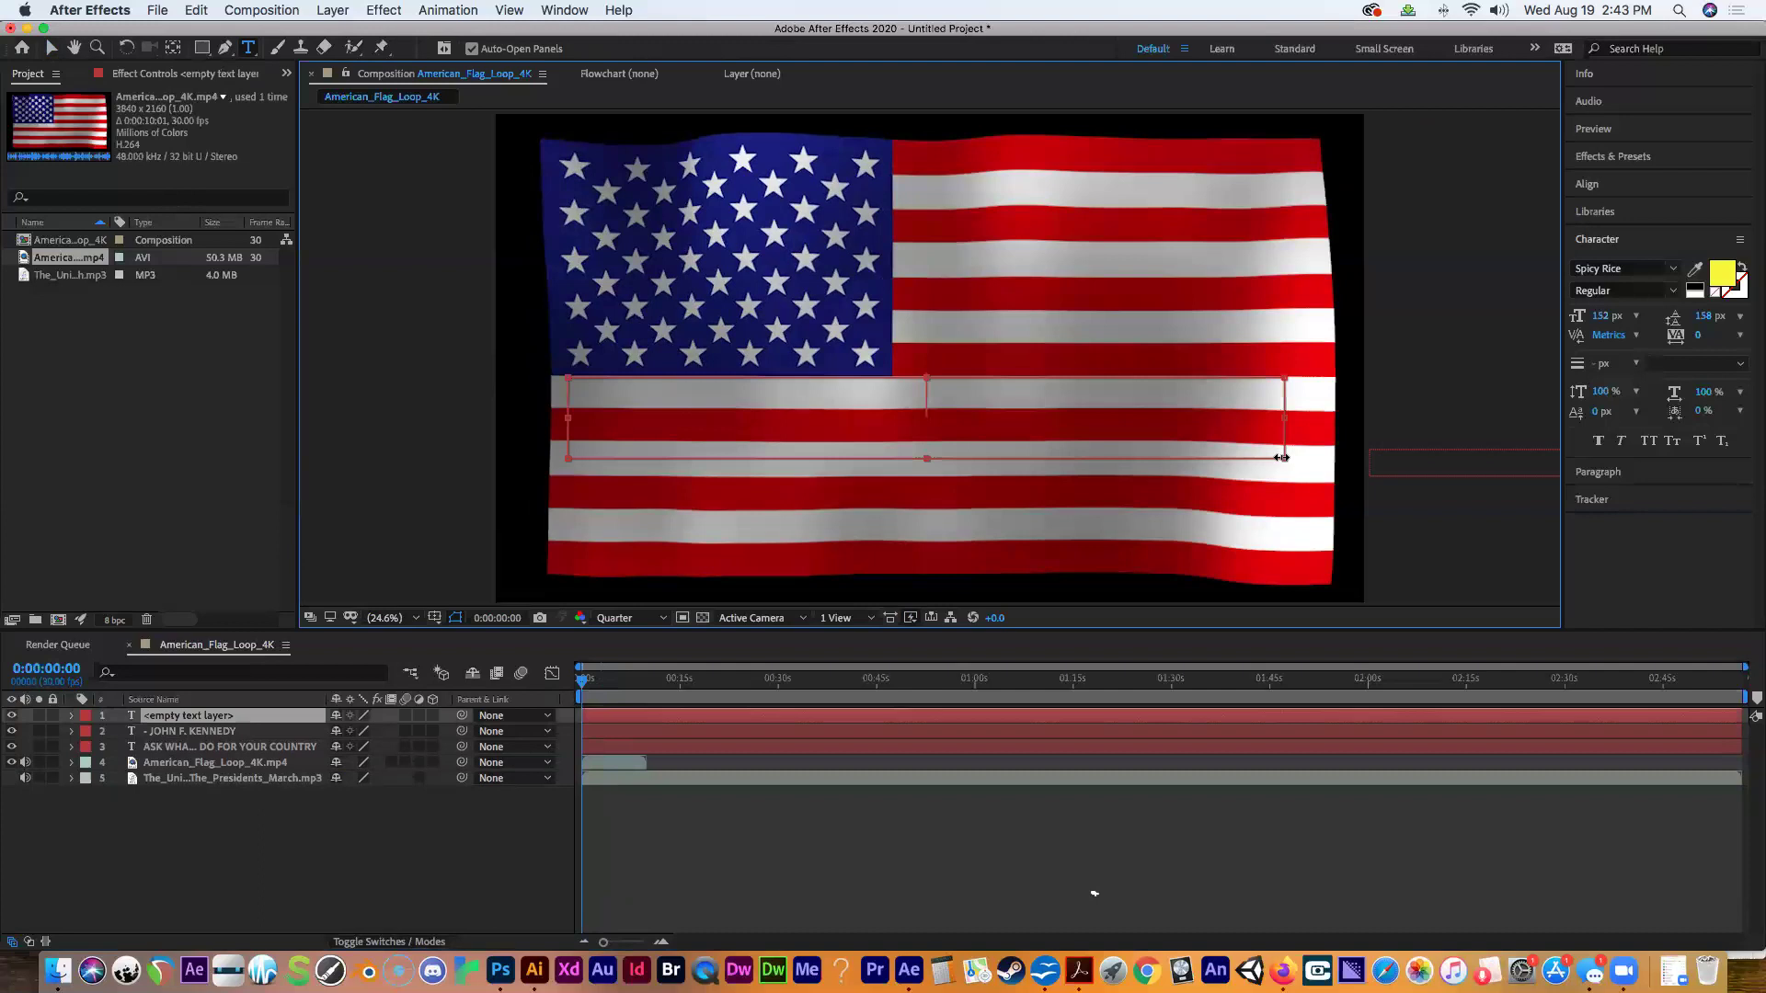
text(ASK N)
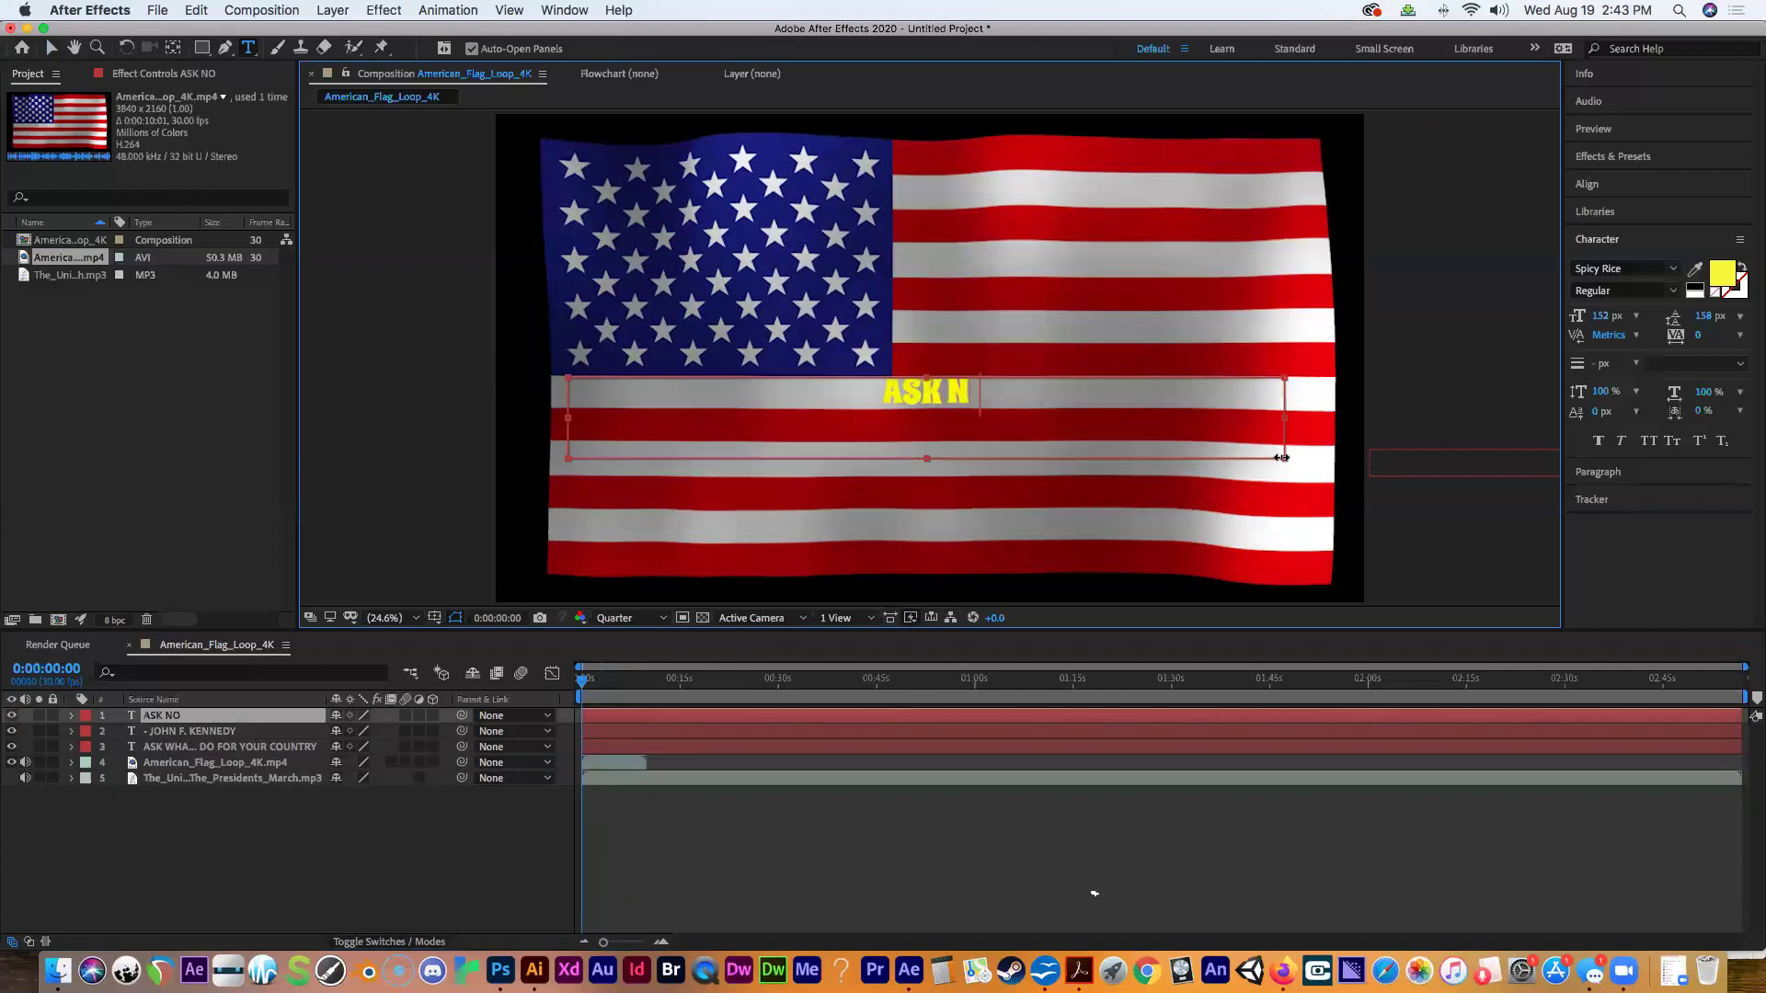
text(OT WHAT  YOURA COUN)
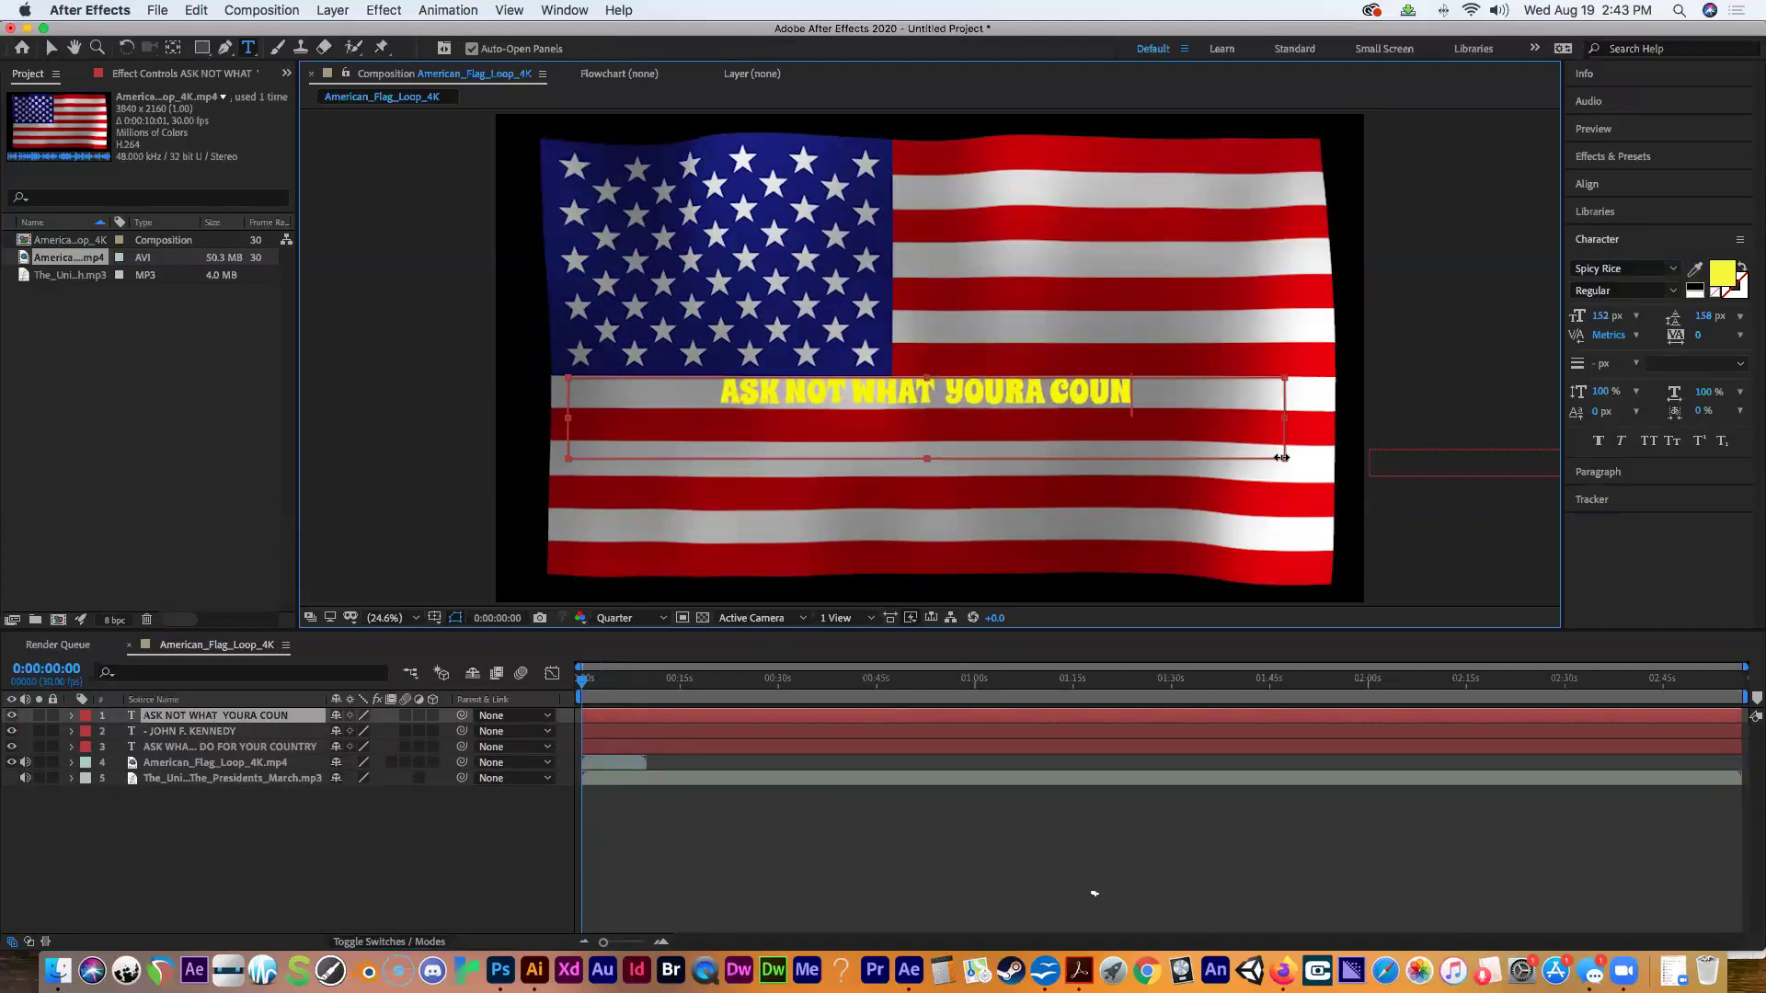
text(TRY CAN DO FOR)
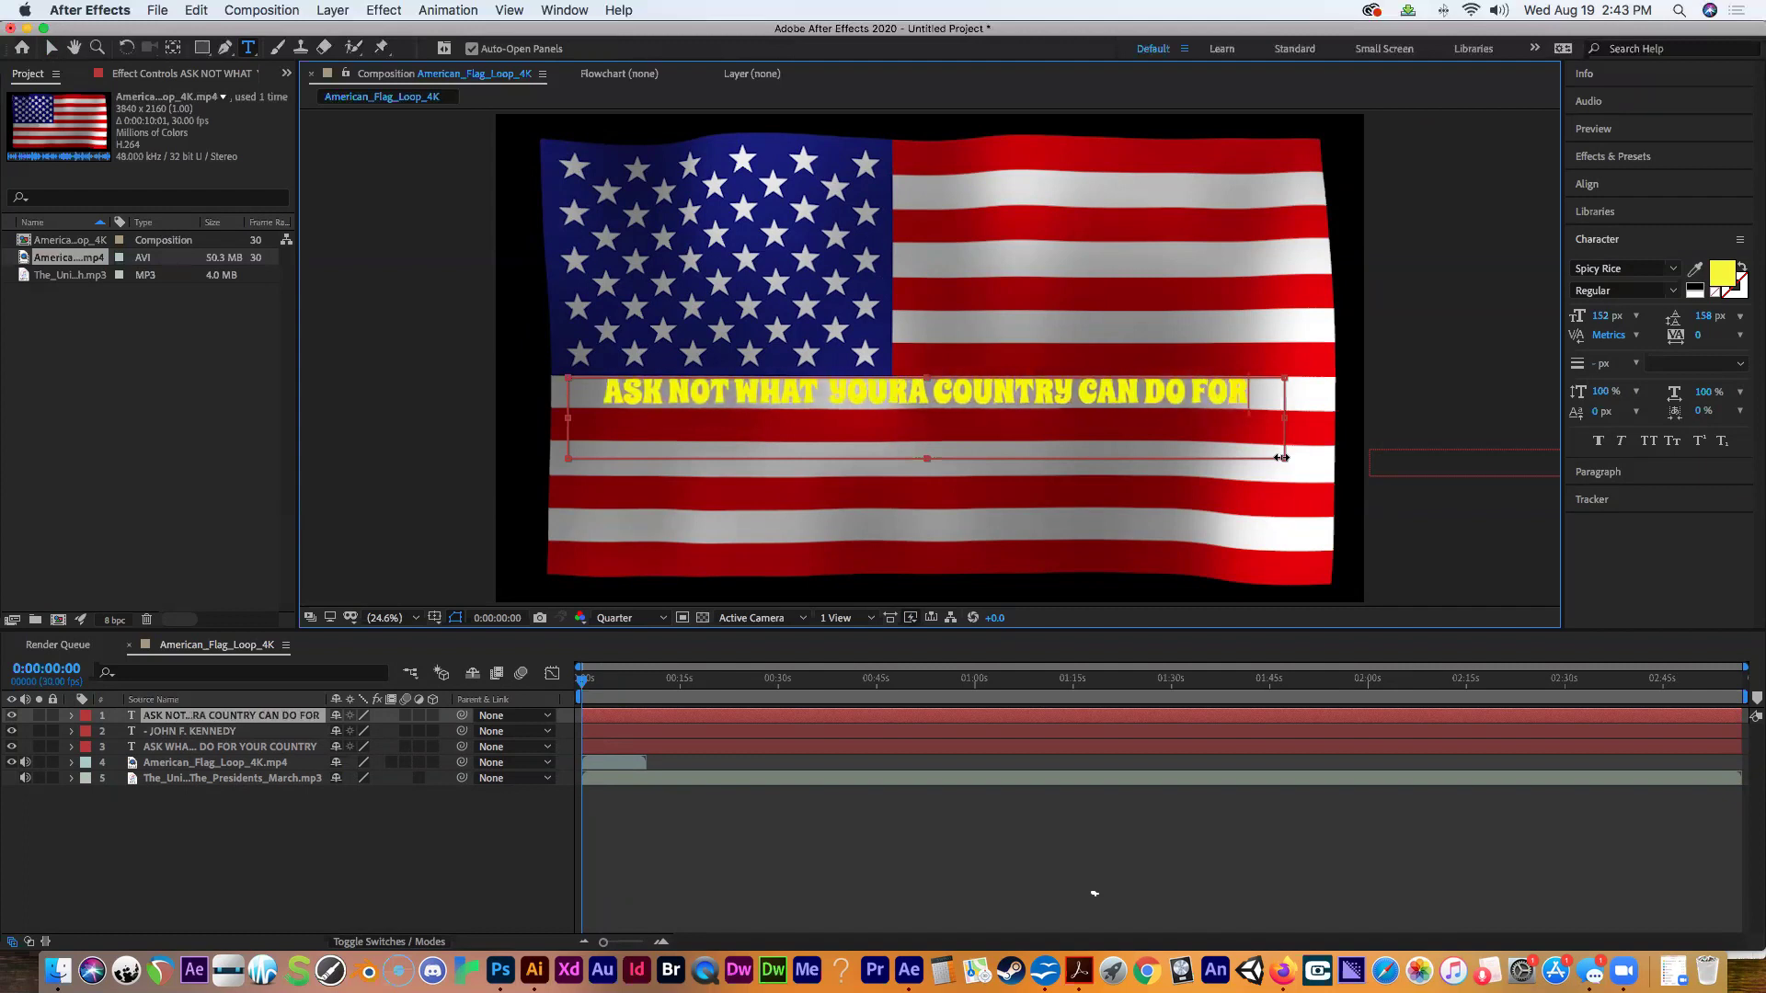
text( YOU)
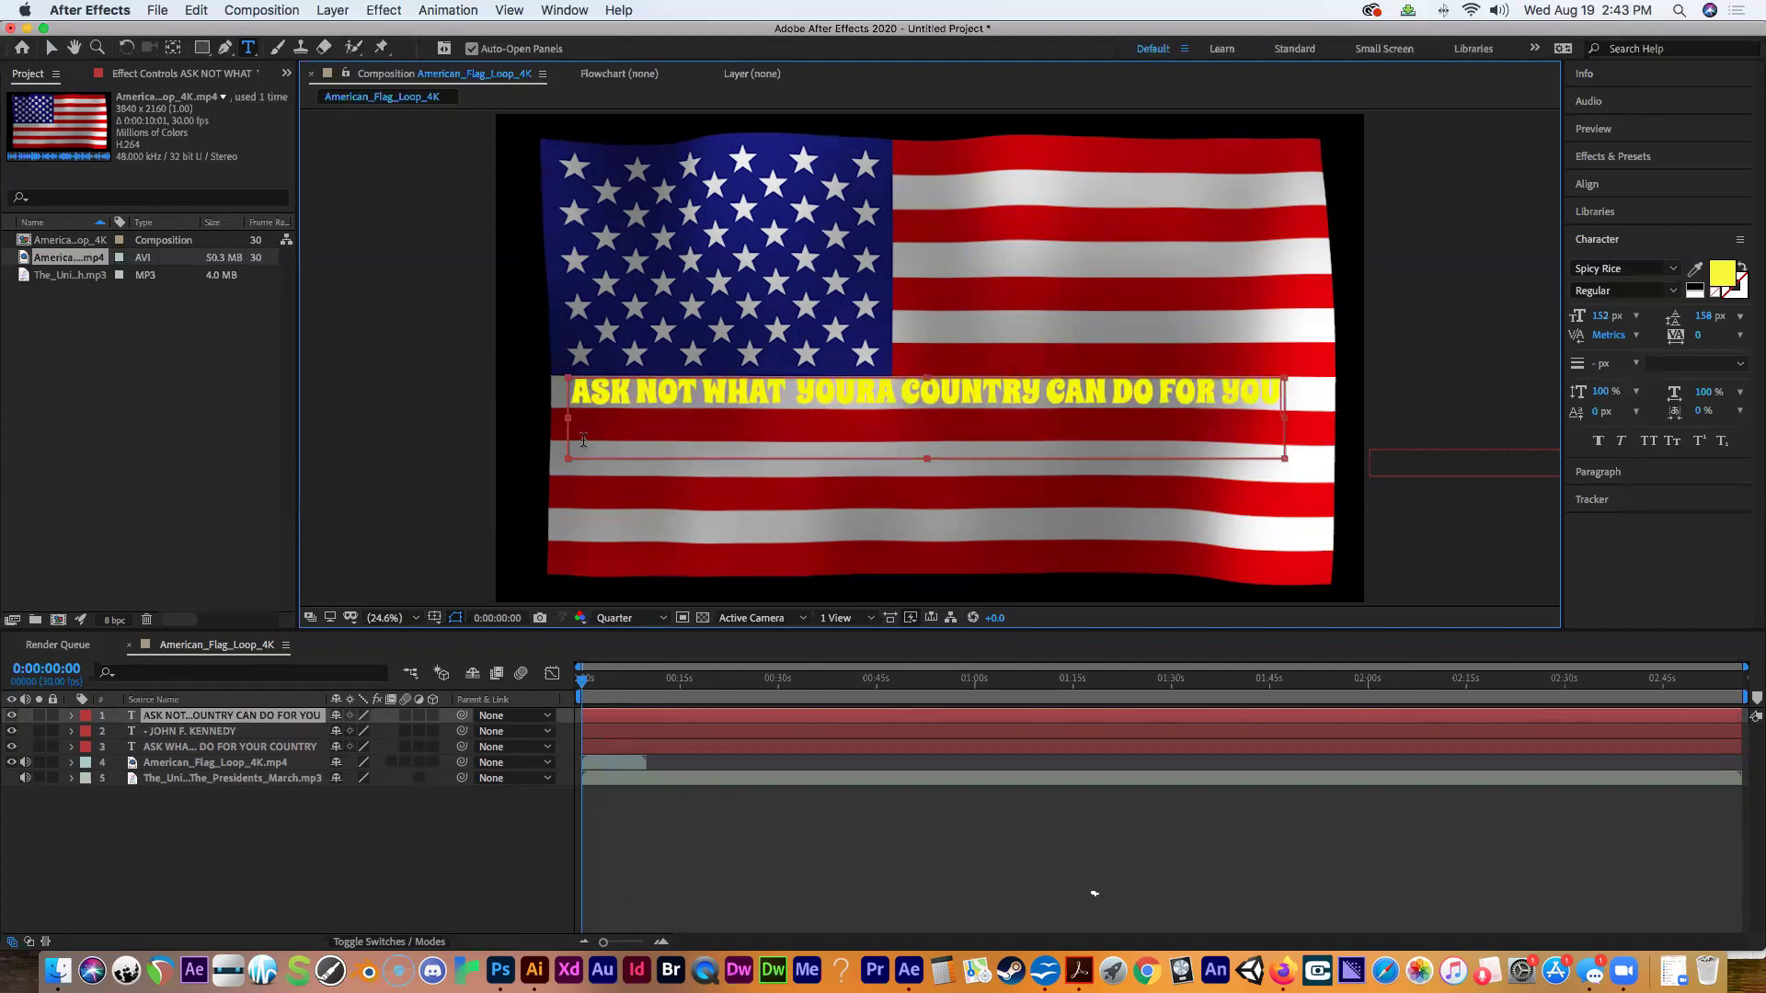
drag(570, 421, 496, 419)
drag(1304, 415, 1367, 416)
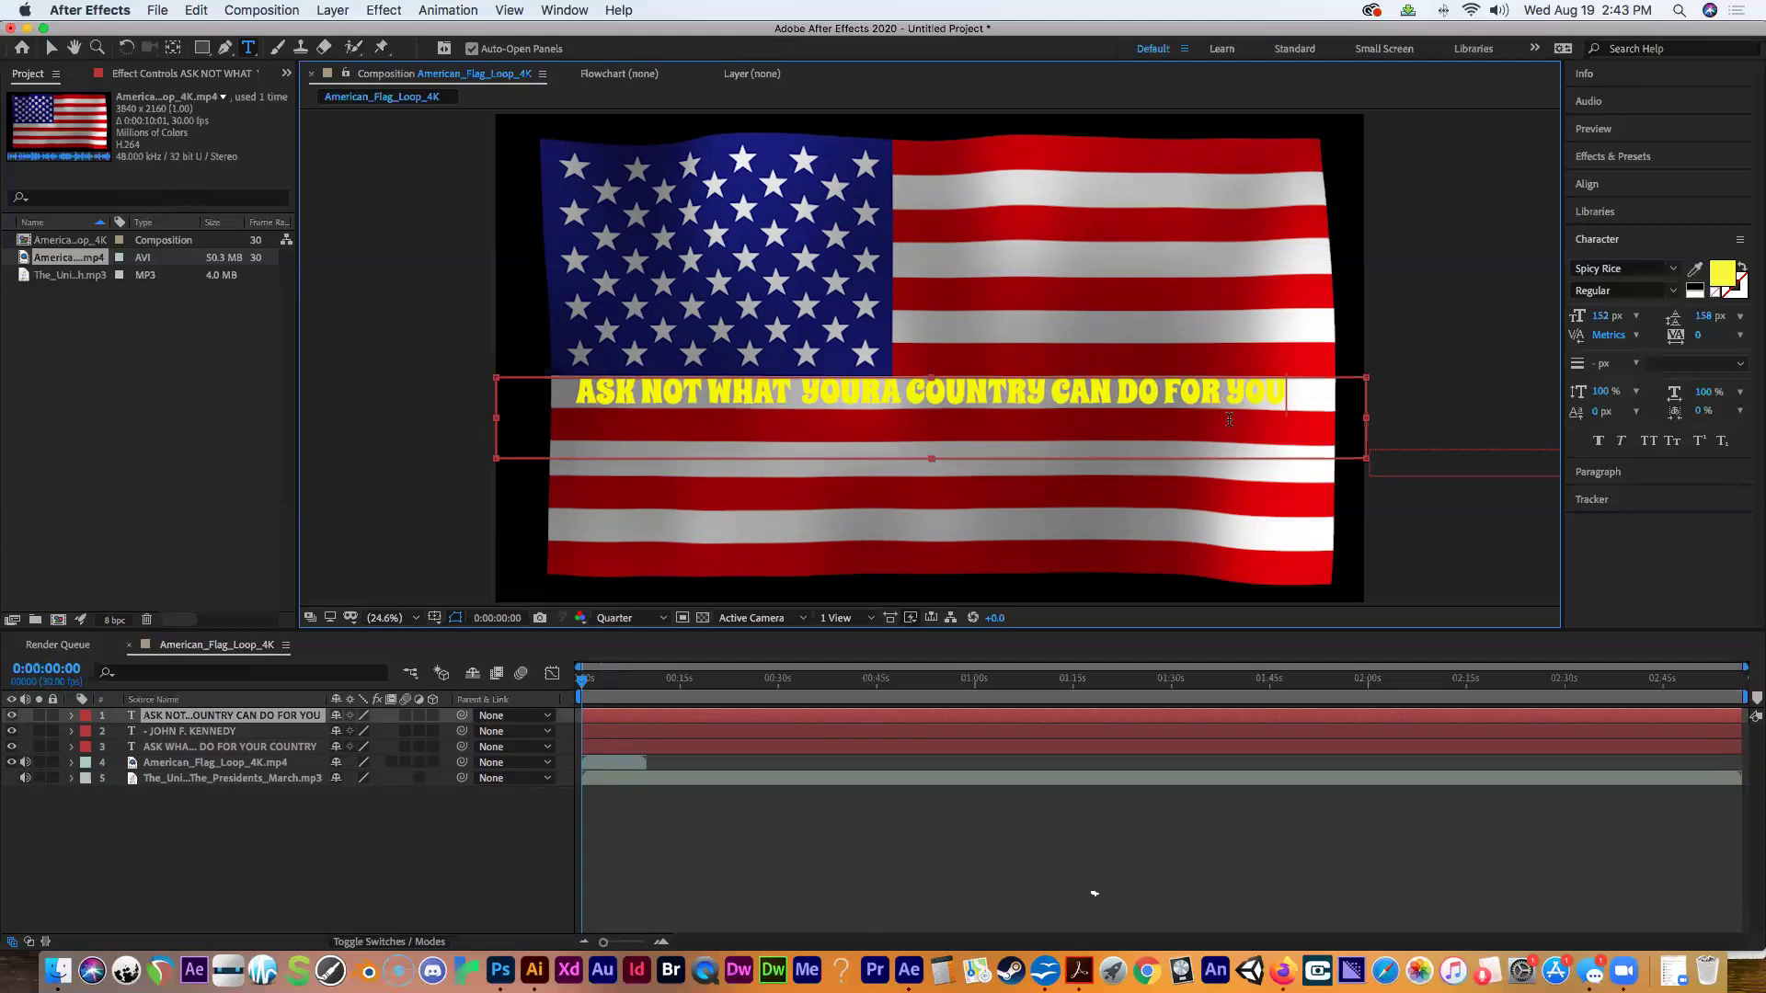
click(52, 48)
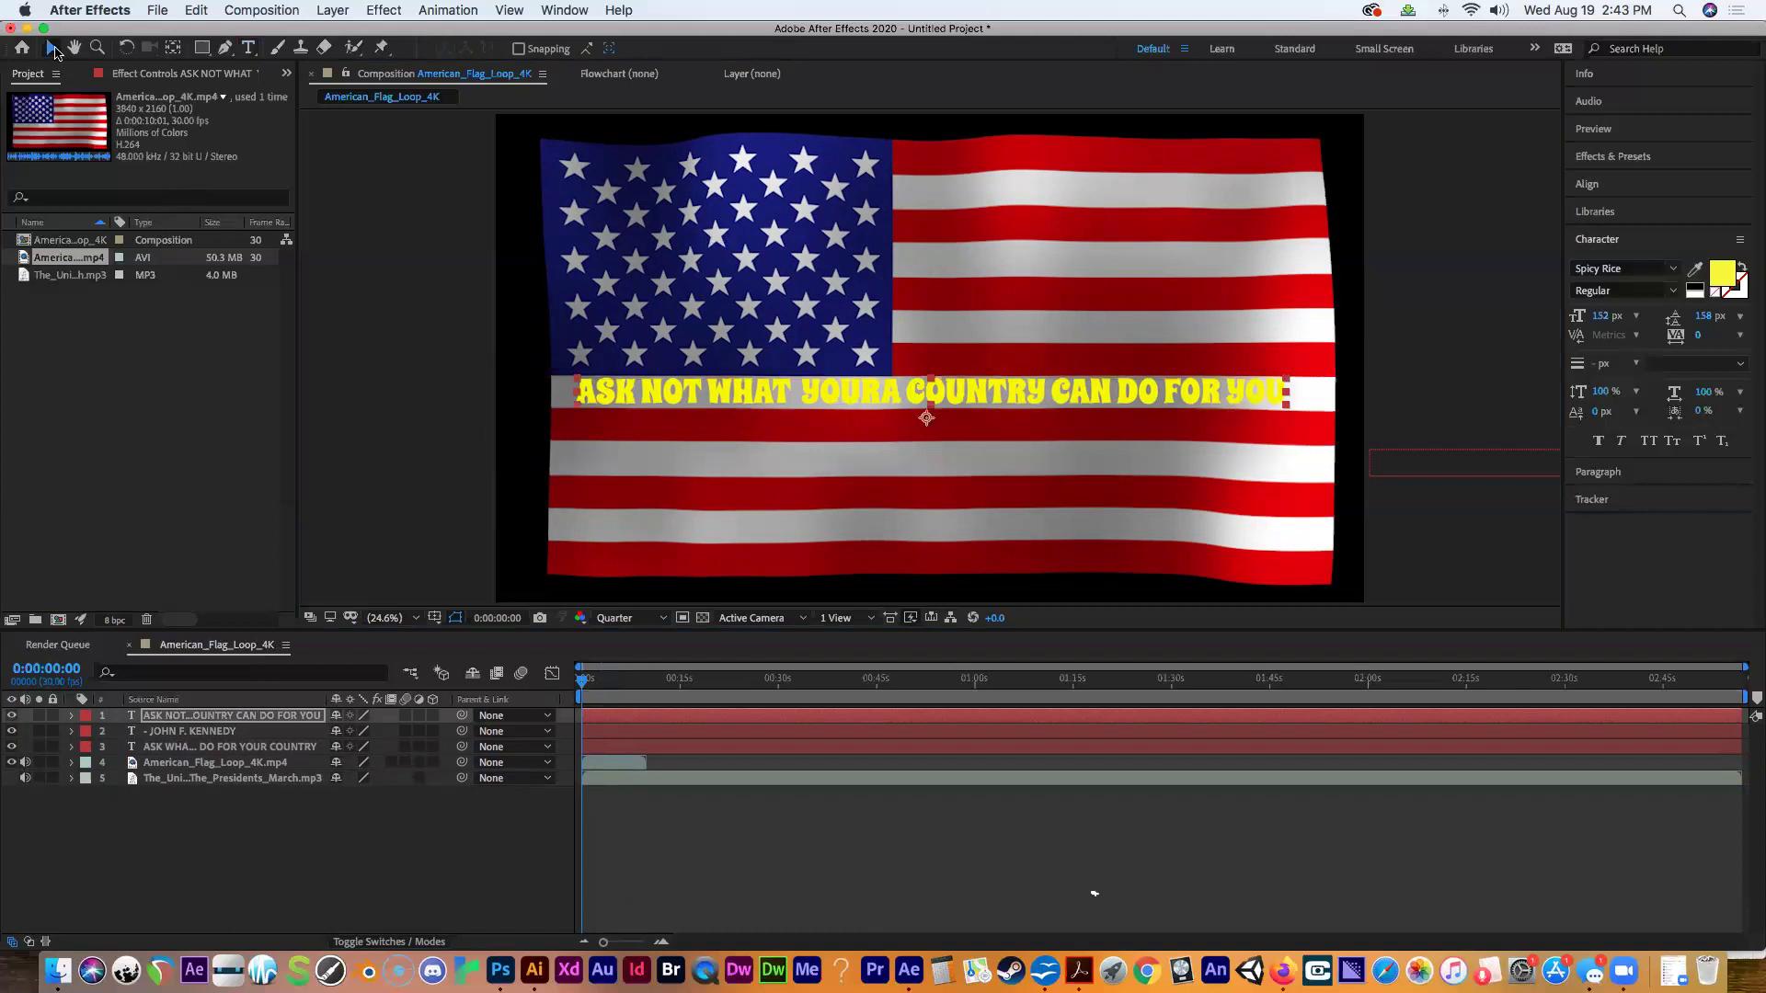
Park the quote line off the frame's left edge and key its Position at 0:00.
drag(1131, 401, 409, 425)
key(Caps_Lock)
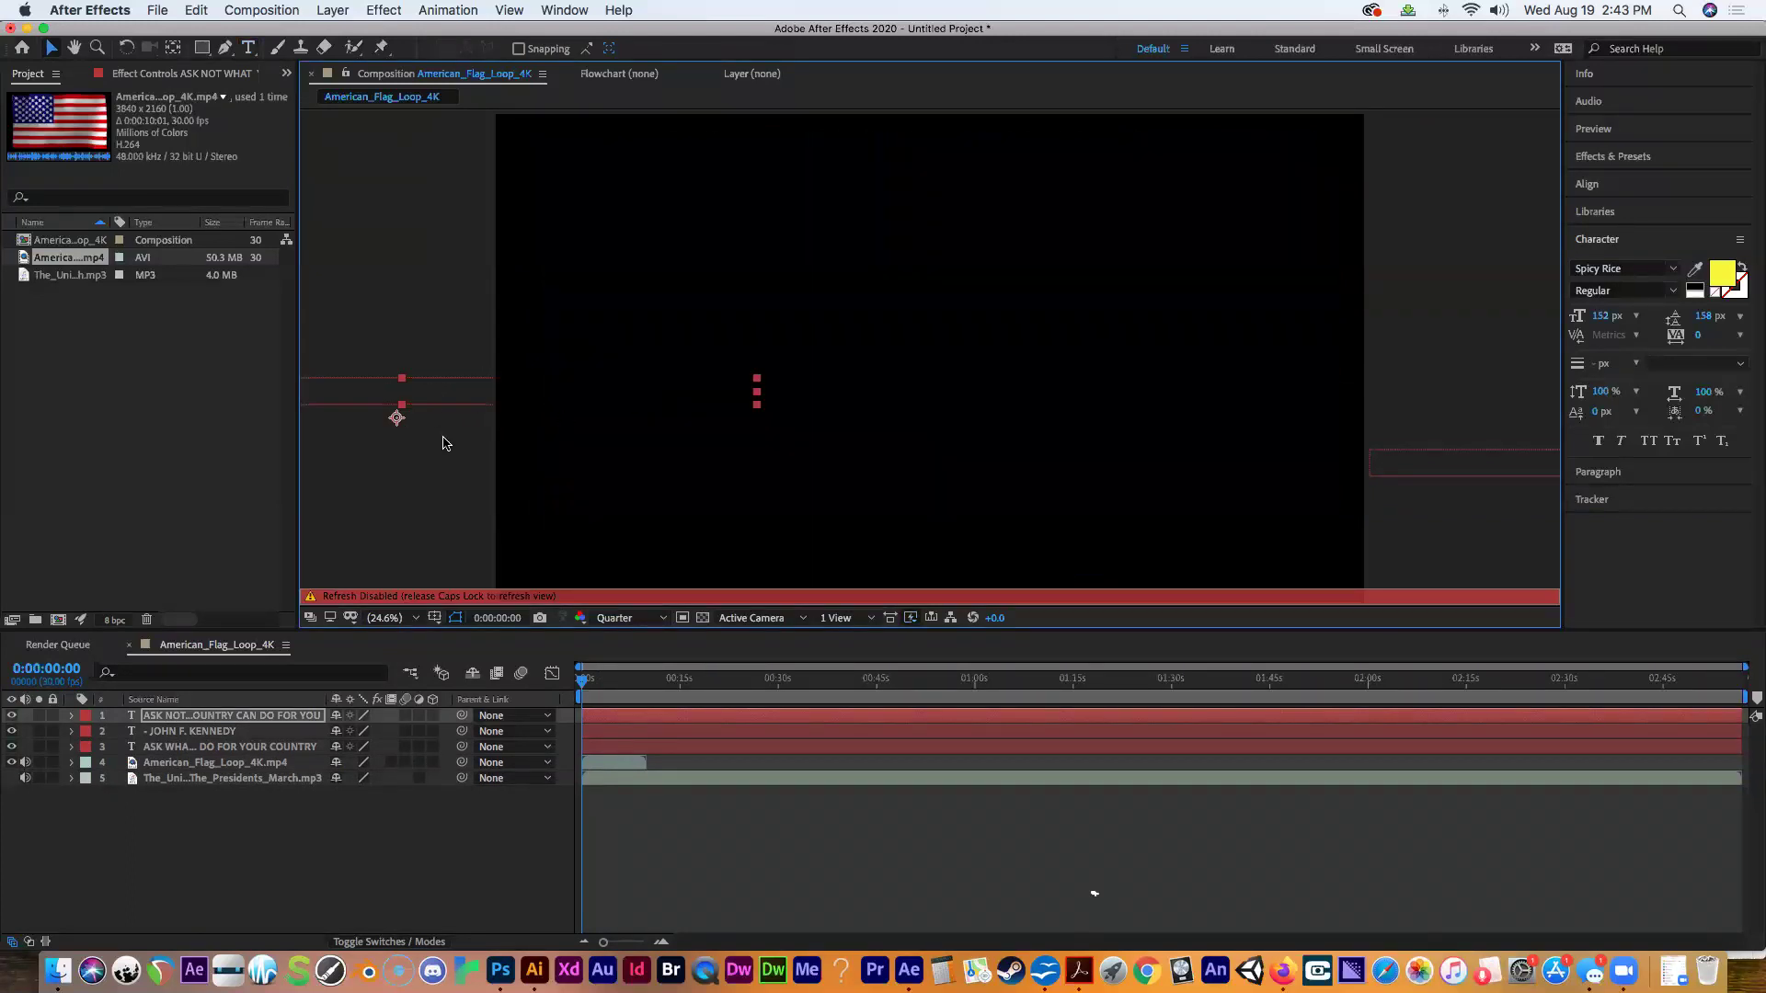
key(Caps_Lock)
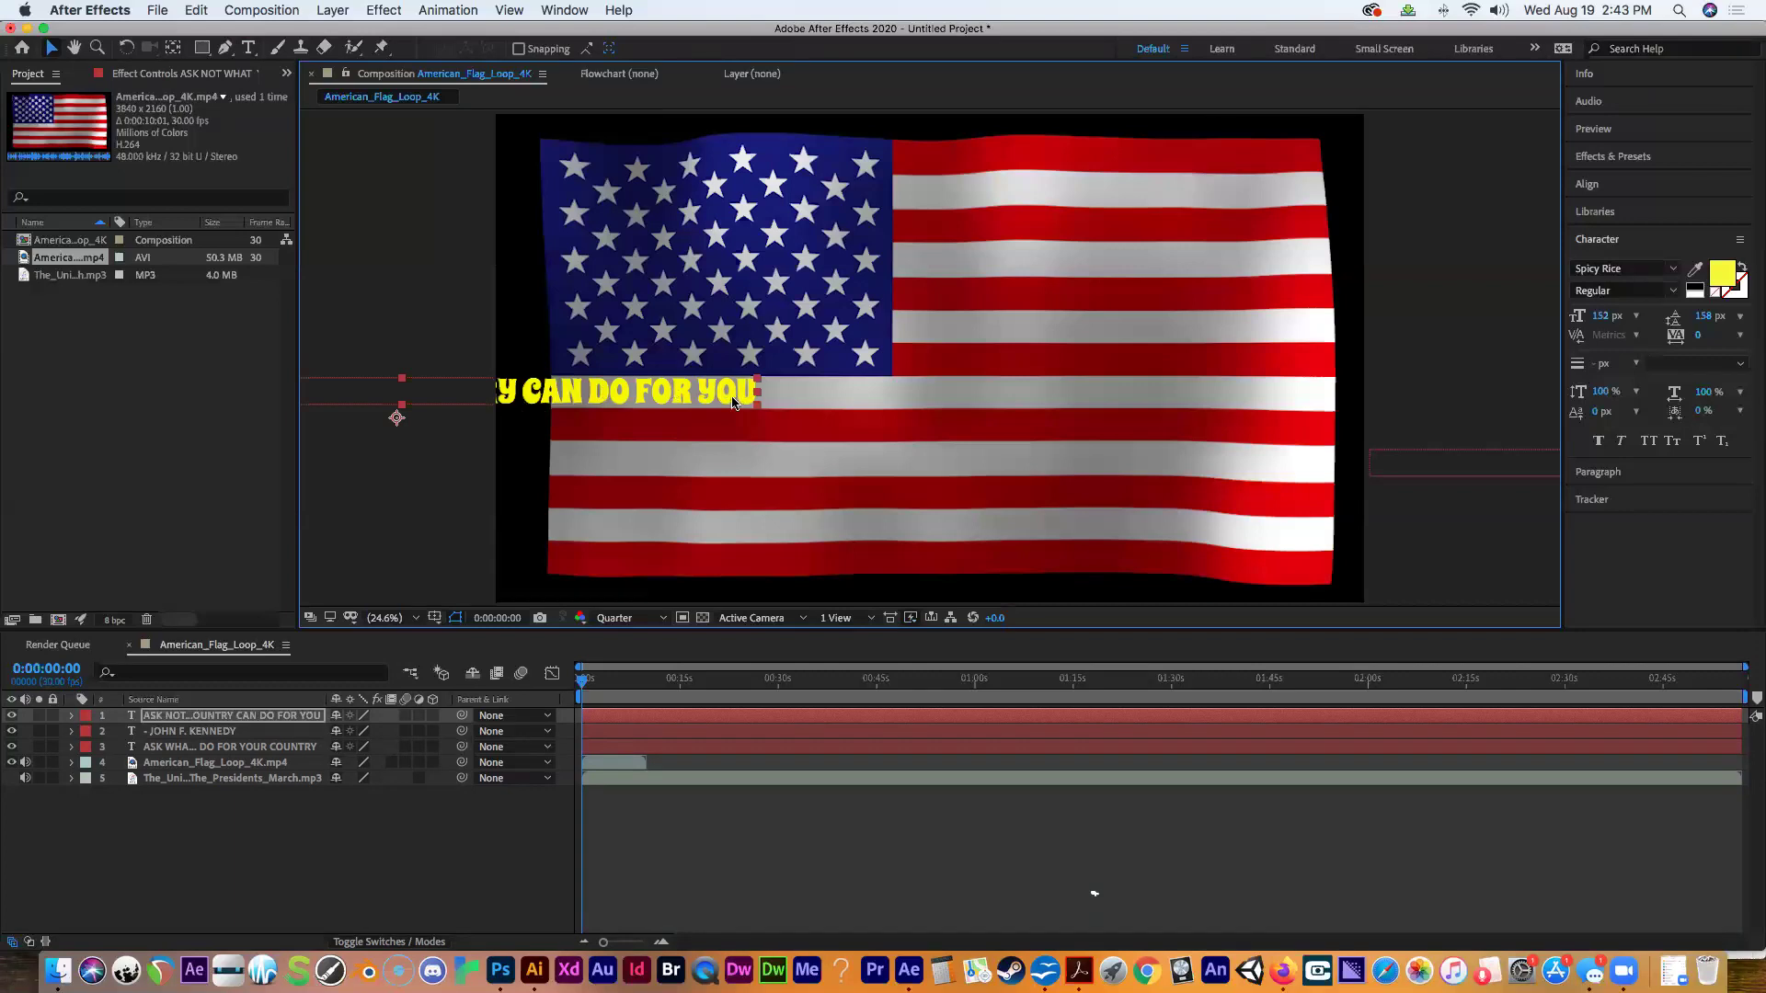
drag(730, 401, 458, 393)
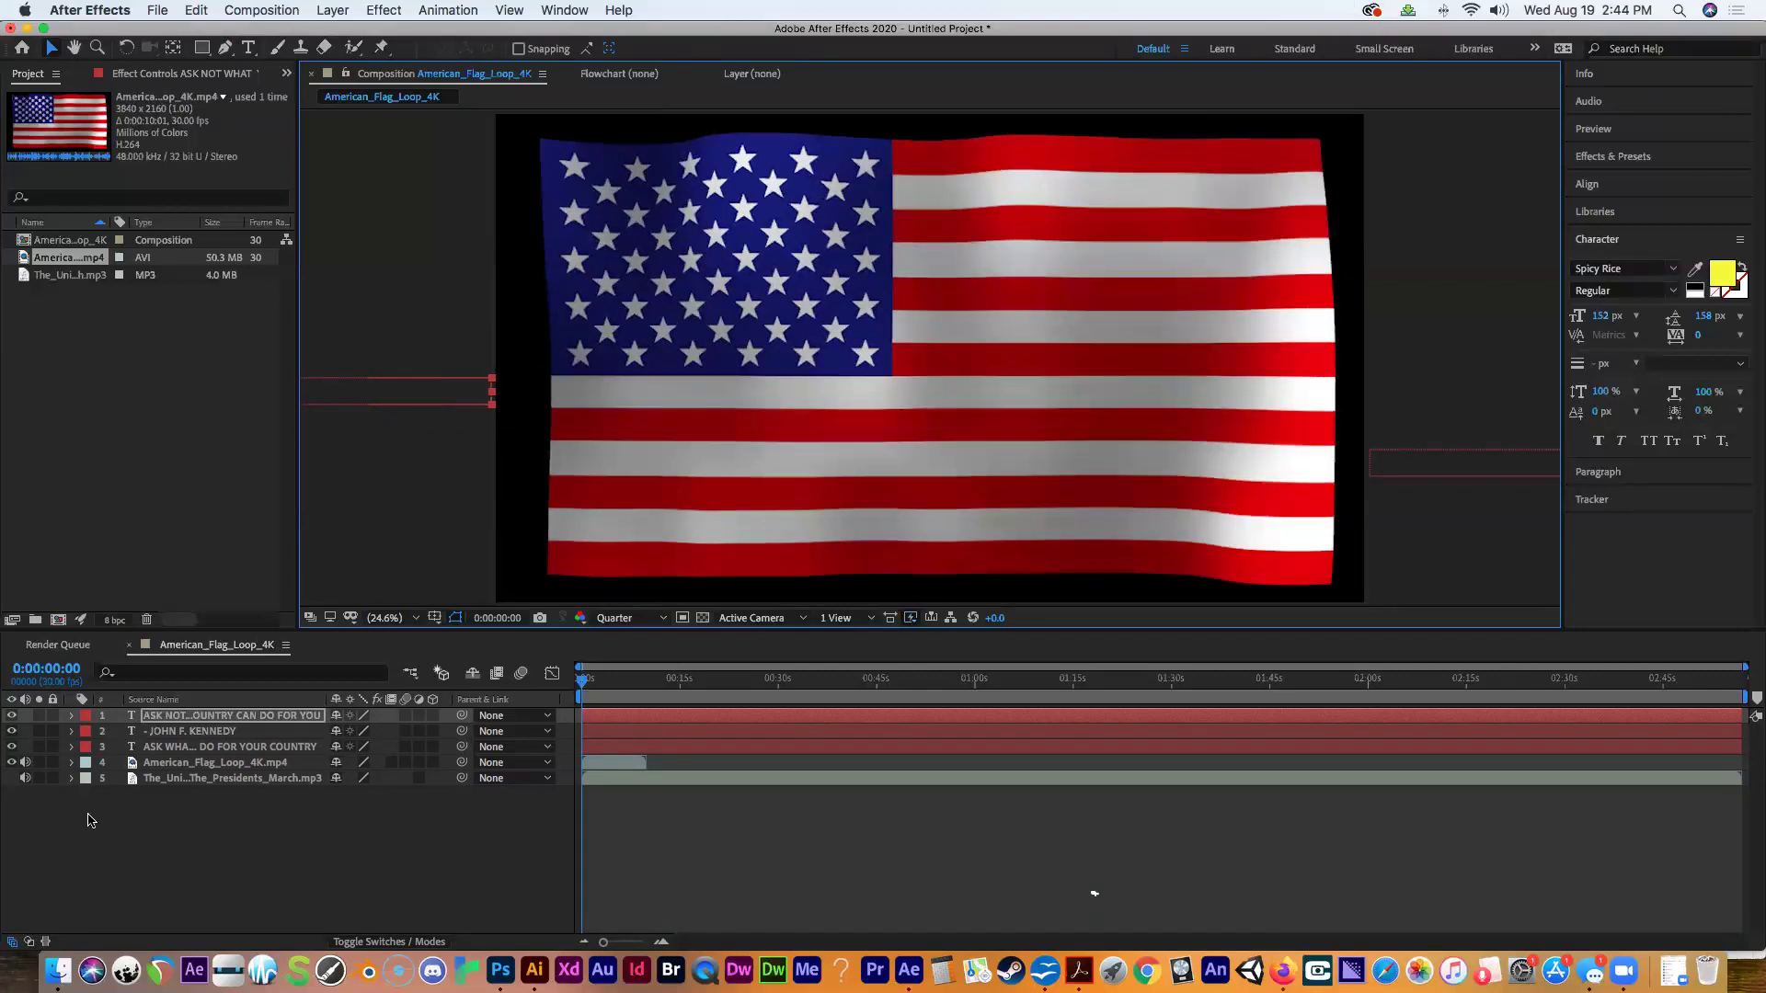
click(71, 716)
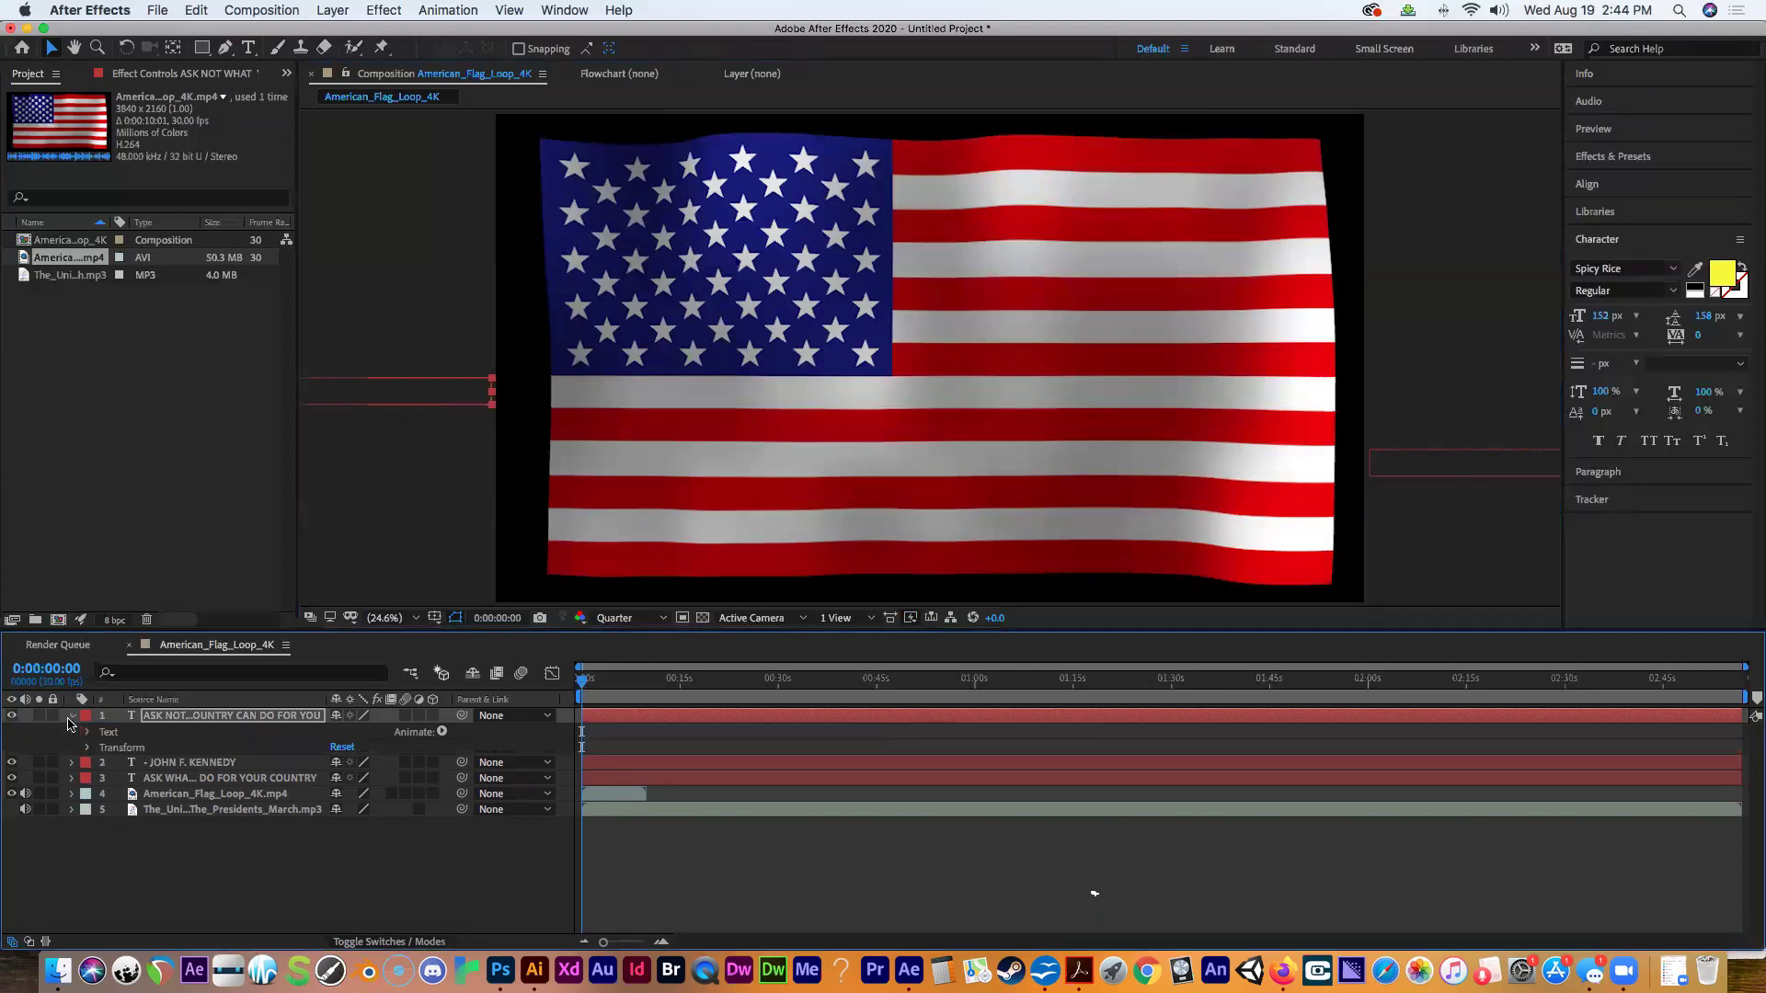
click(85, 749)
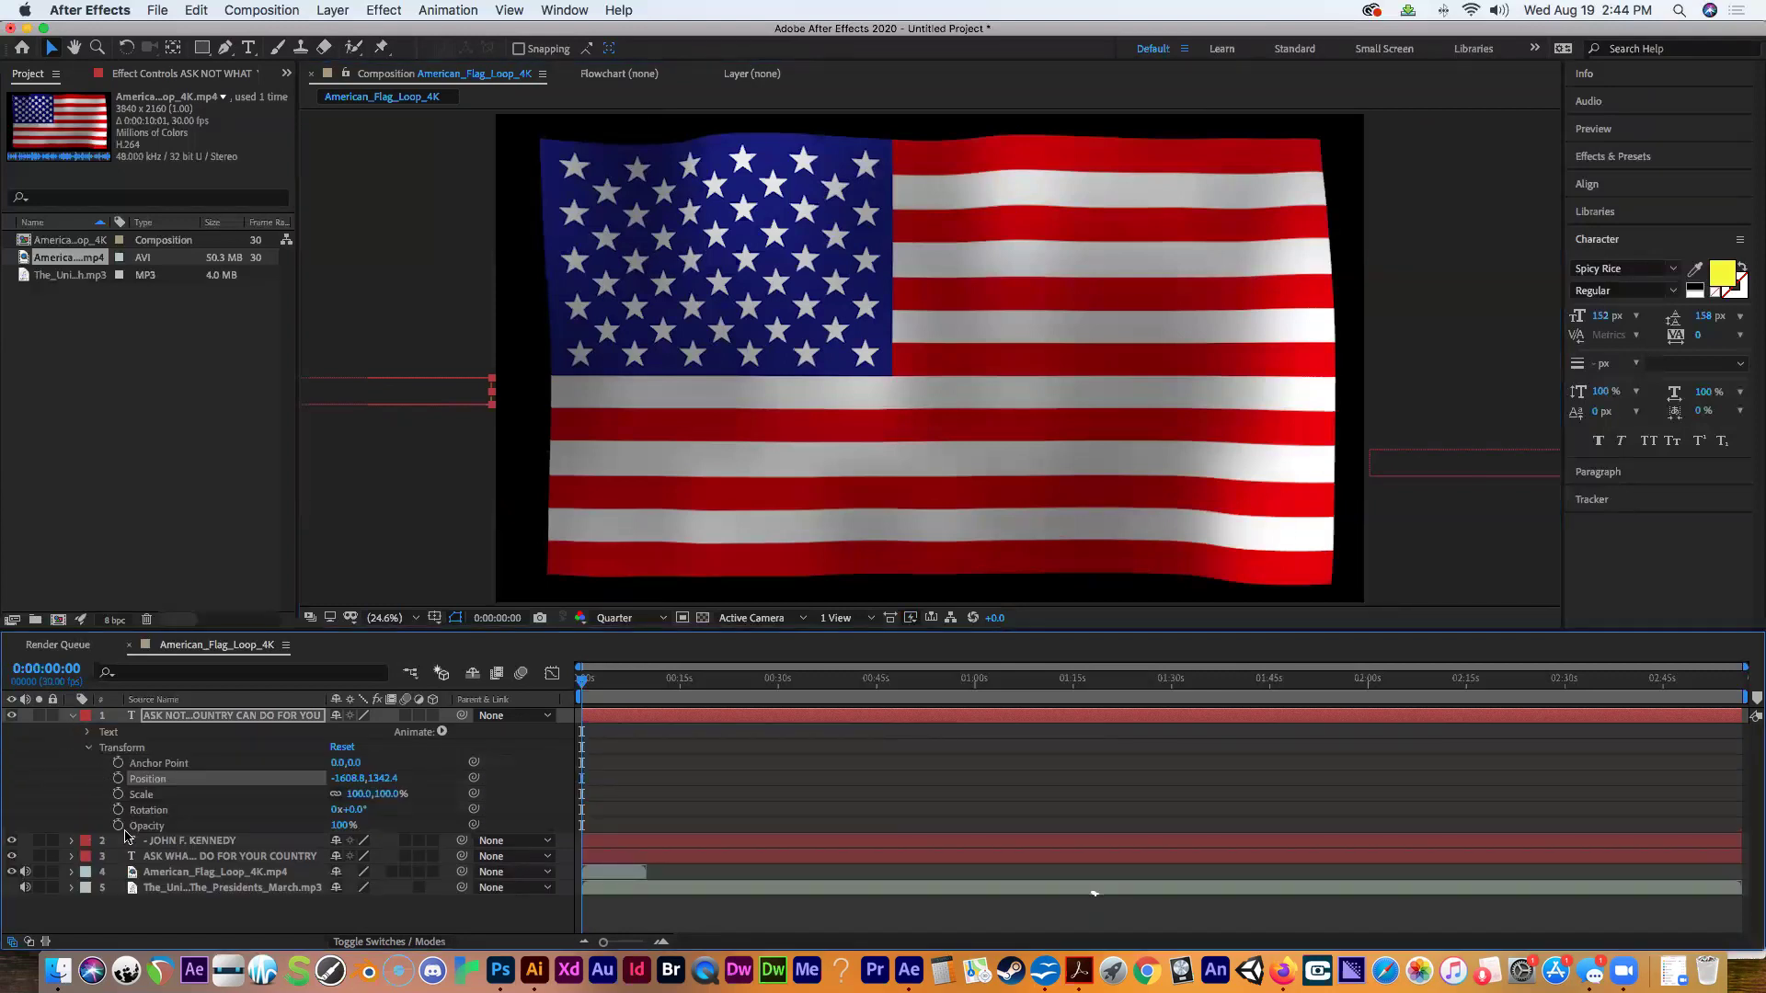
click(117, 779)
At 3 s, move the quote onto the middle of the flag and scrub to check the slide-in.
click(55, 668)
text(300)
key(Return)
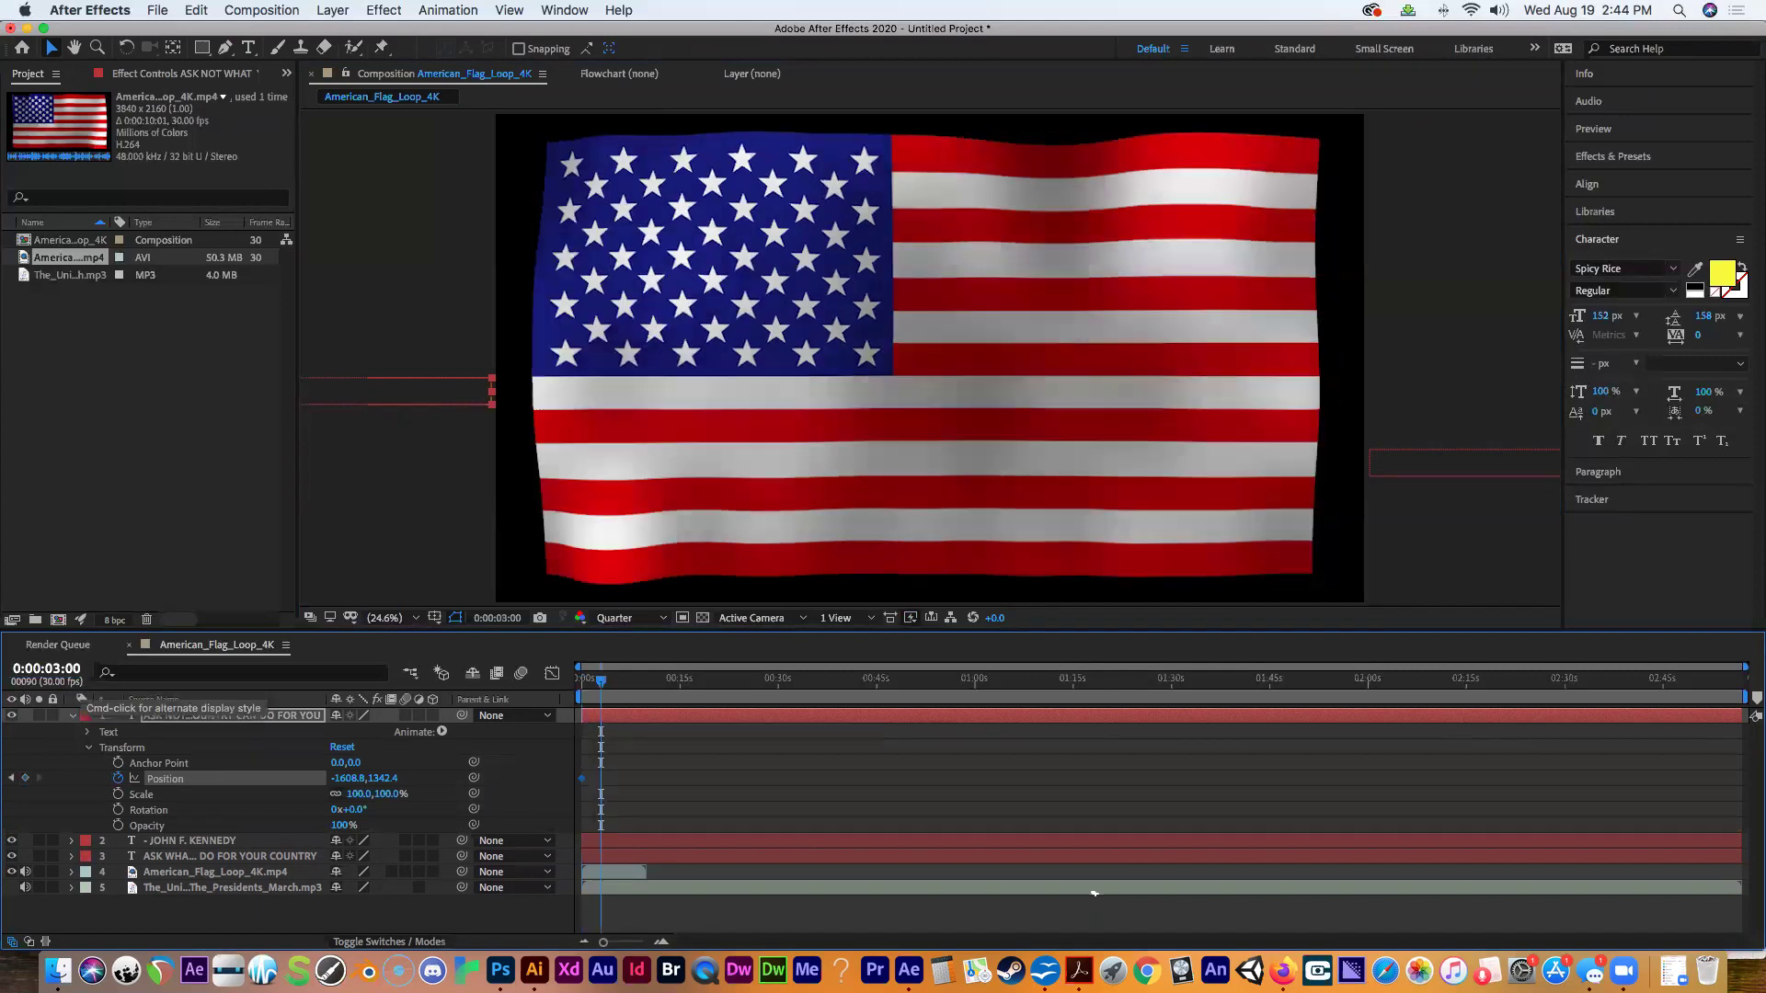
click(466, 383)
drag(467, 383, 1238, 400)
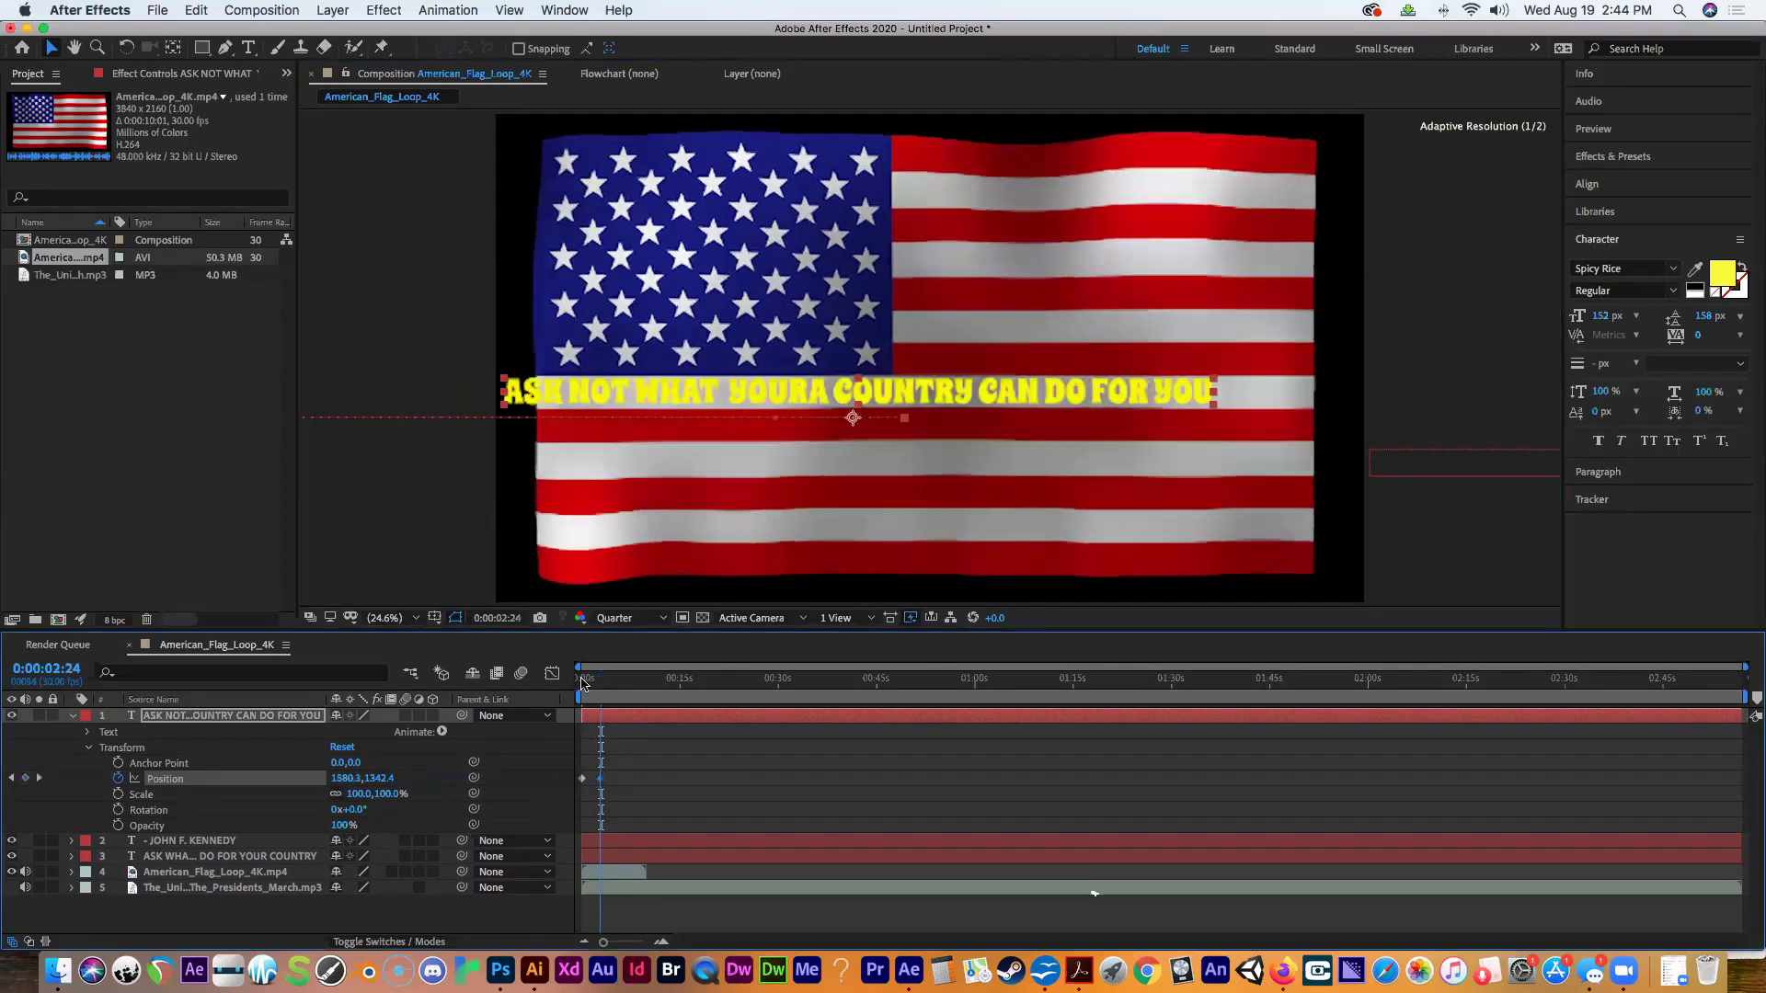
key(Home)
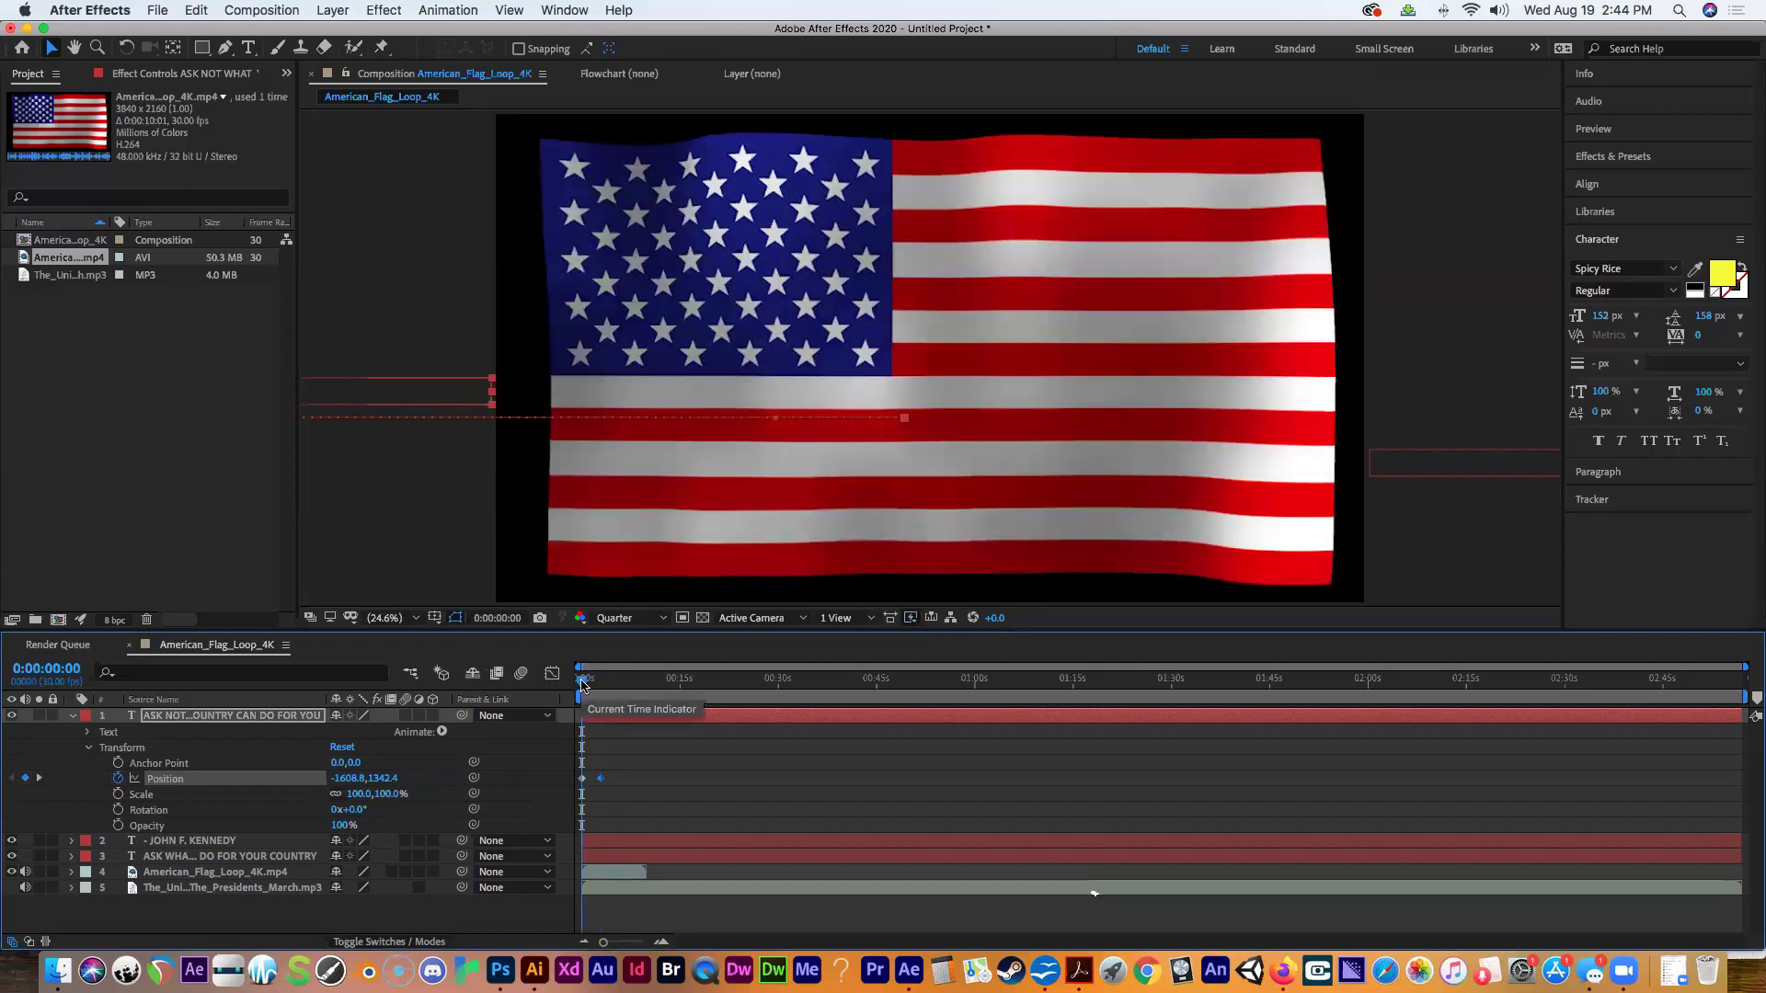
key(space)
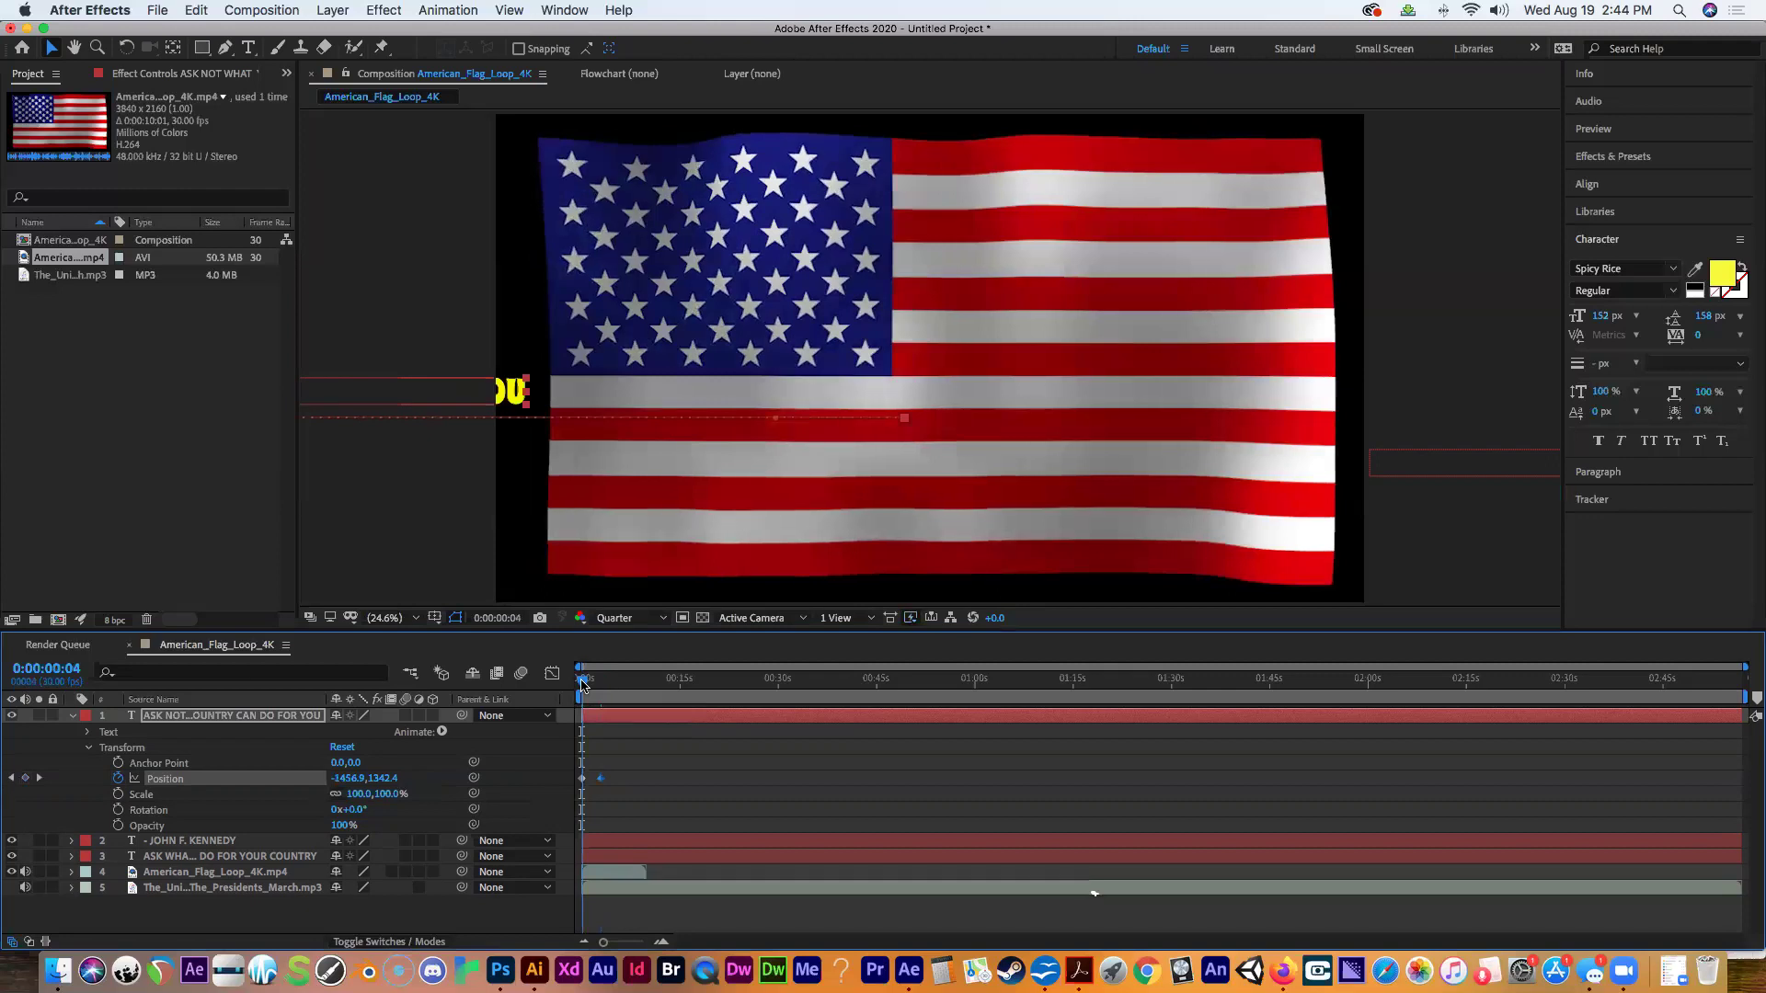
drag(580, 679, 603, 691)
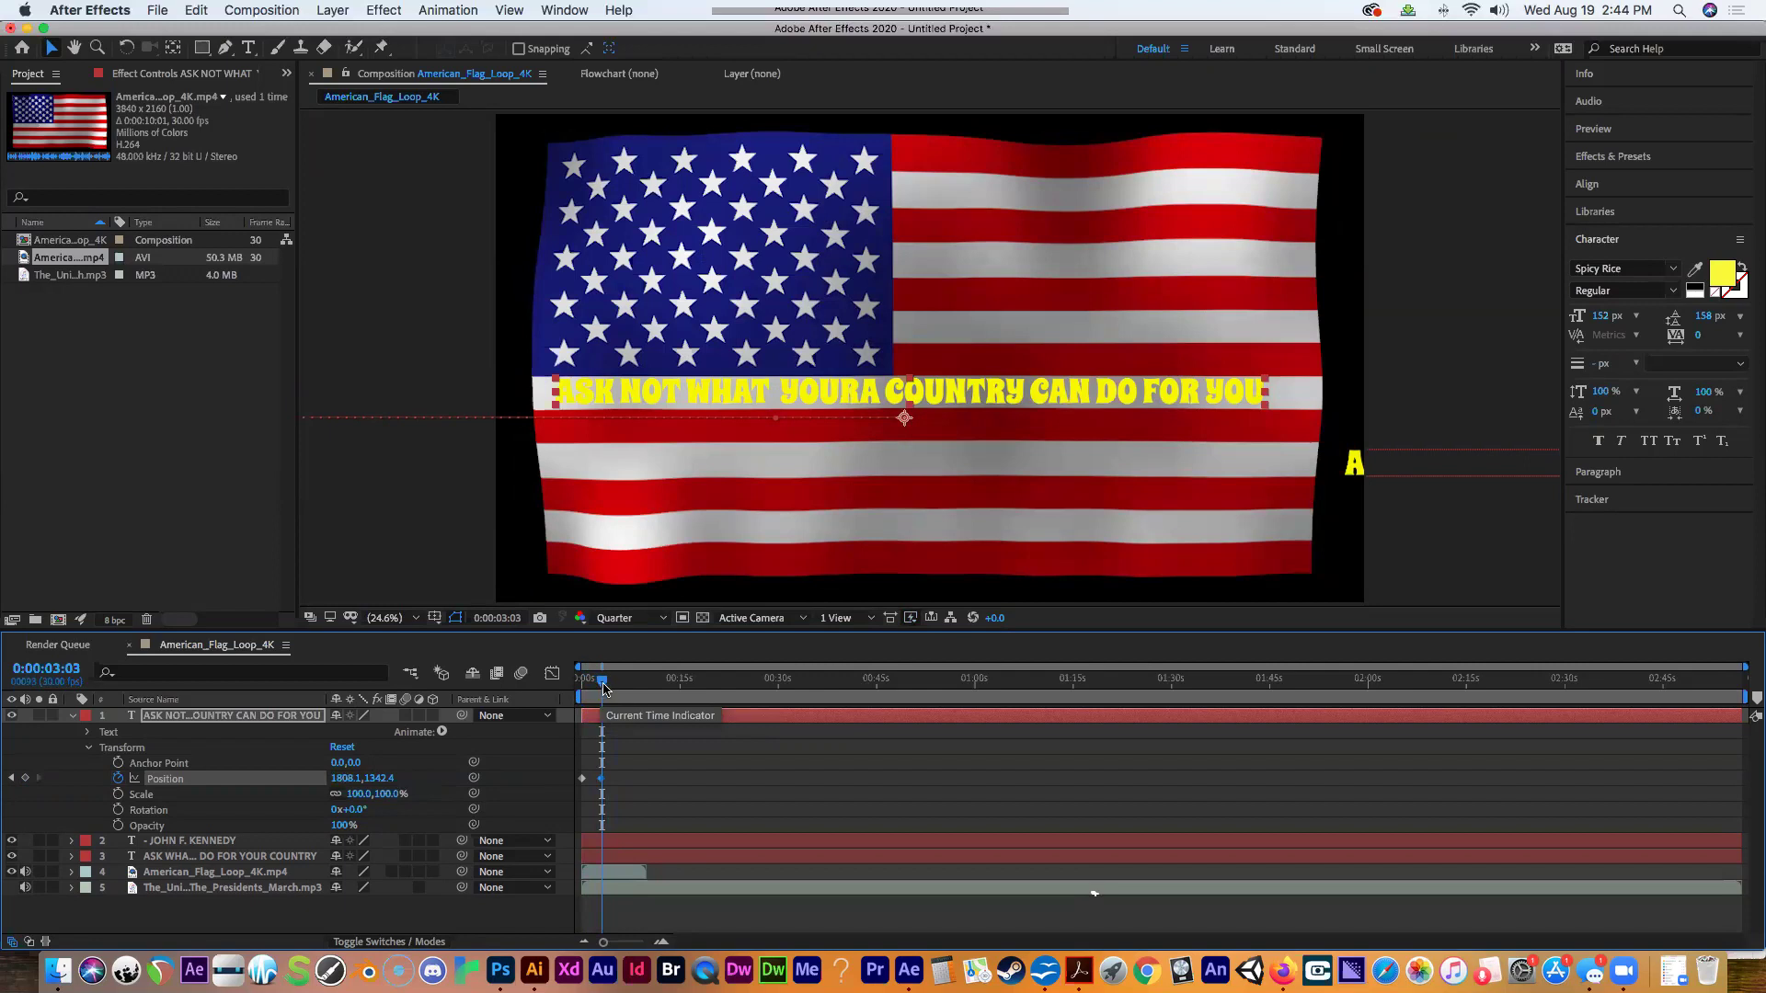
drag(603, 688, 626, 694)
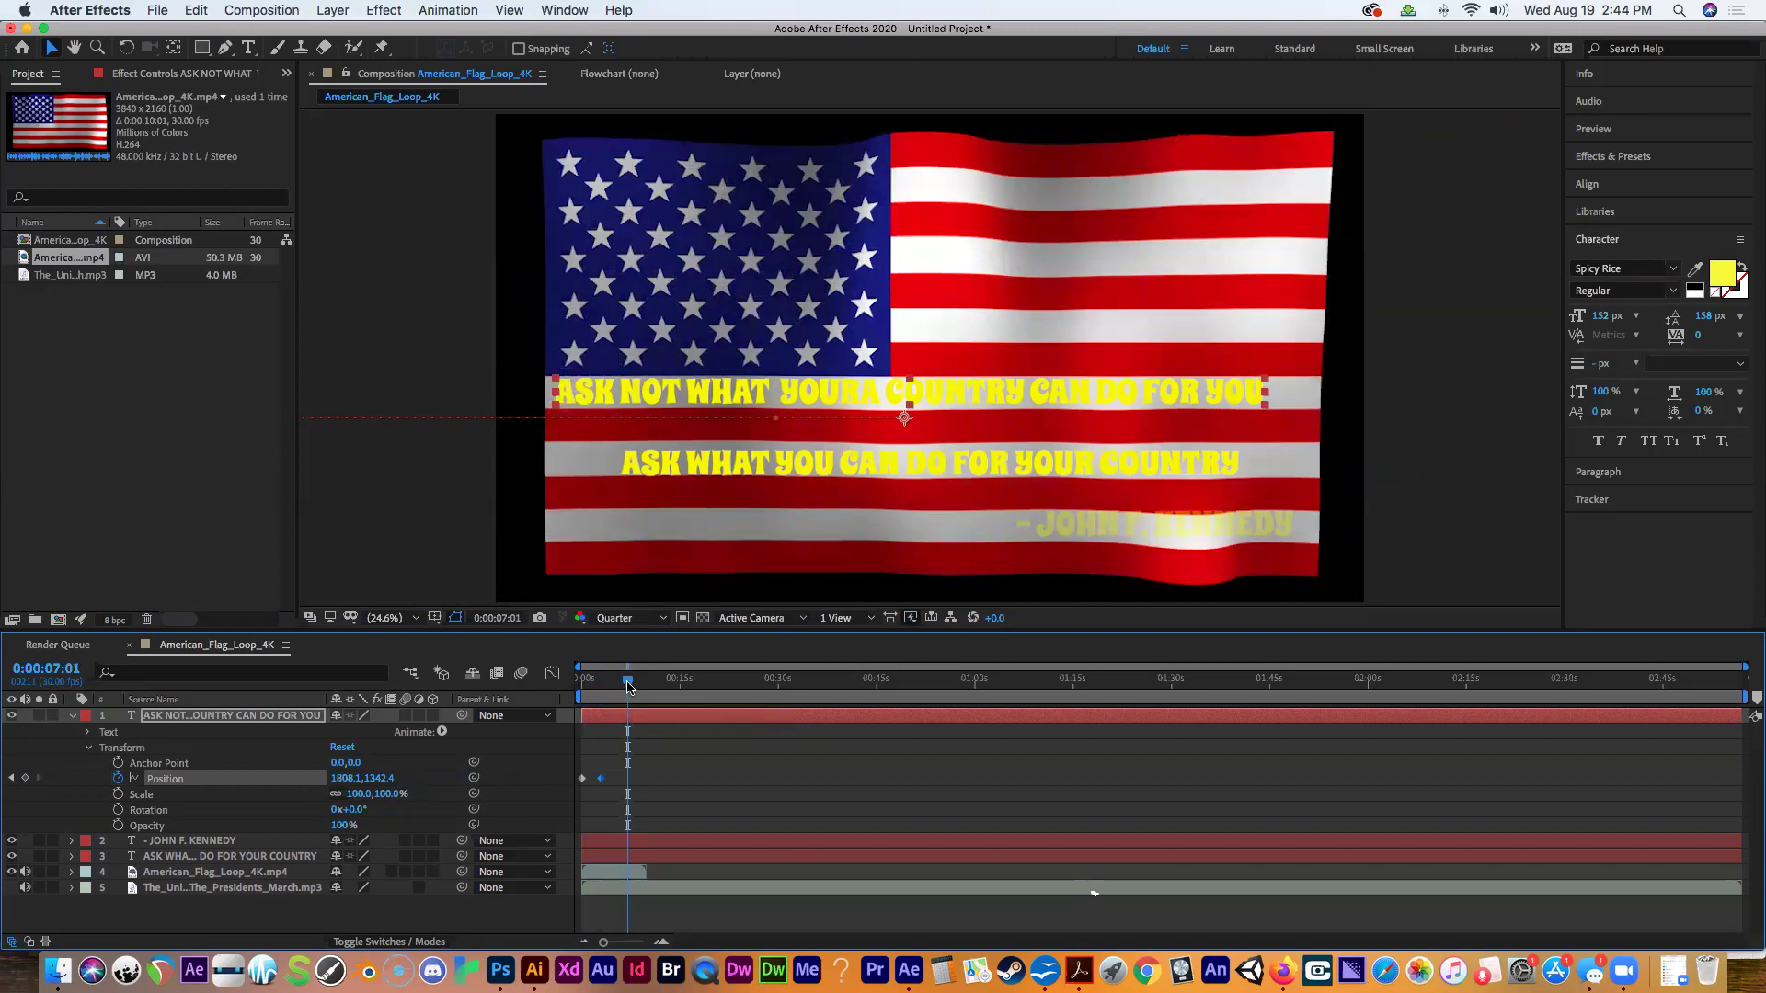
drag(628, 685, 566, 696)
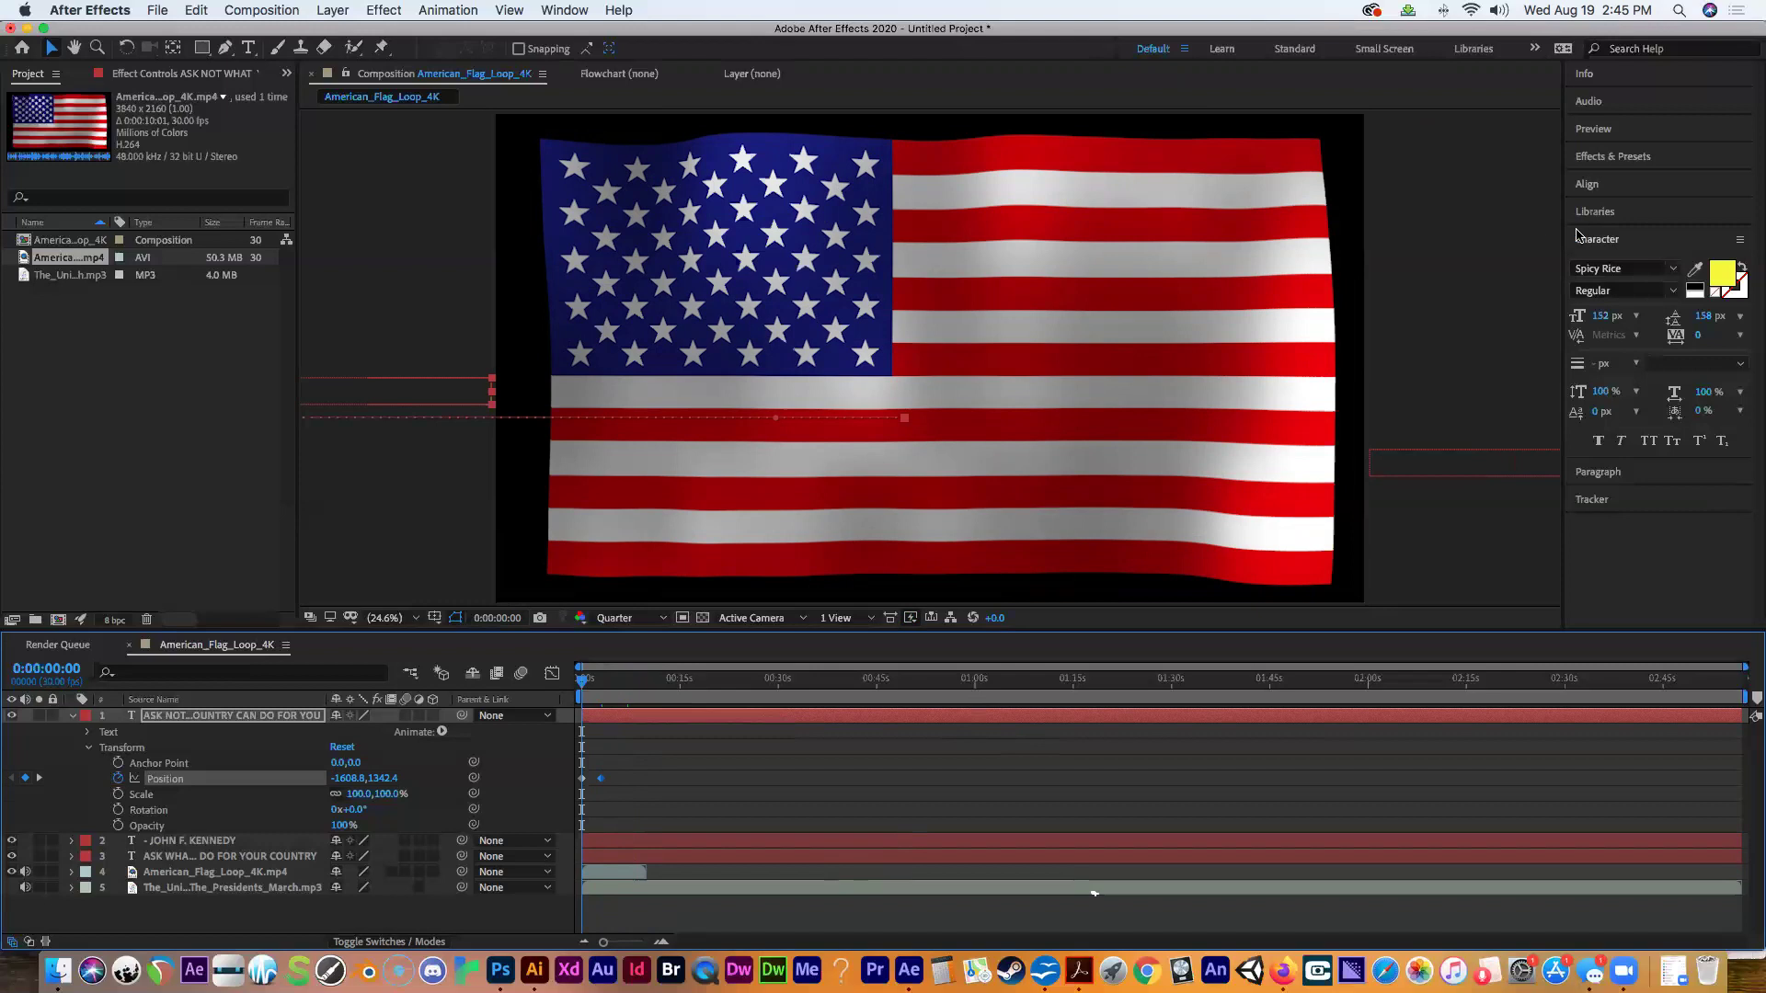
Play the animation from the Preview panel, stop it, and scrub toward the 10-second mark.
click(1613, 131)
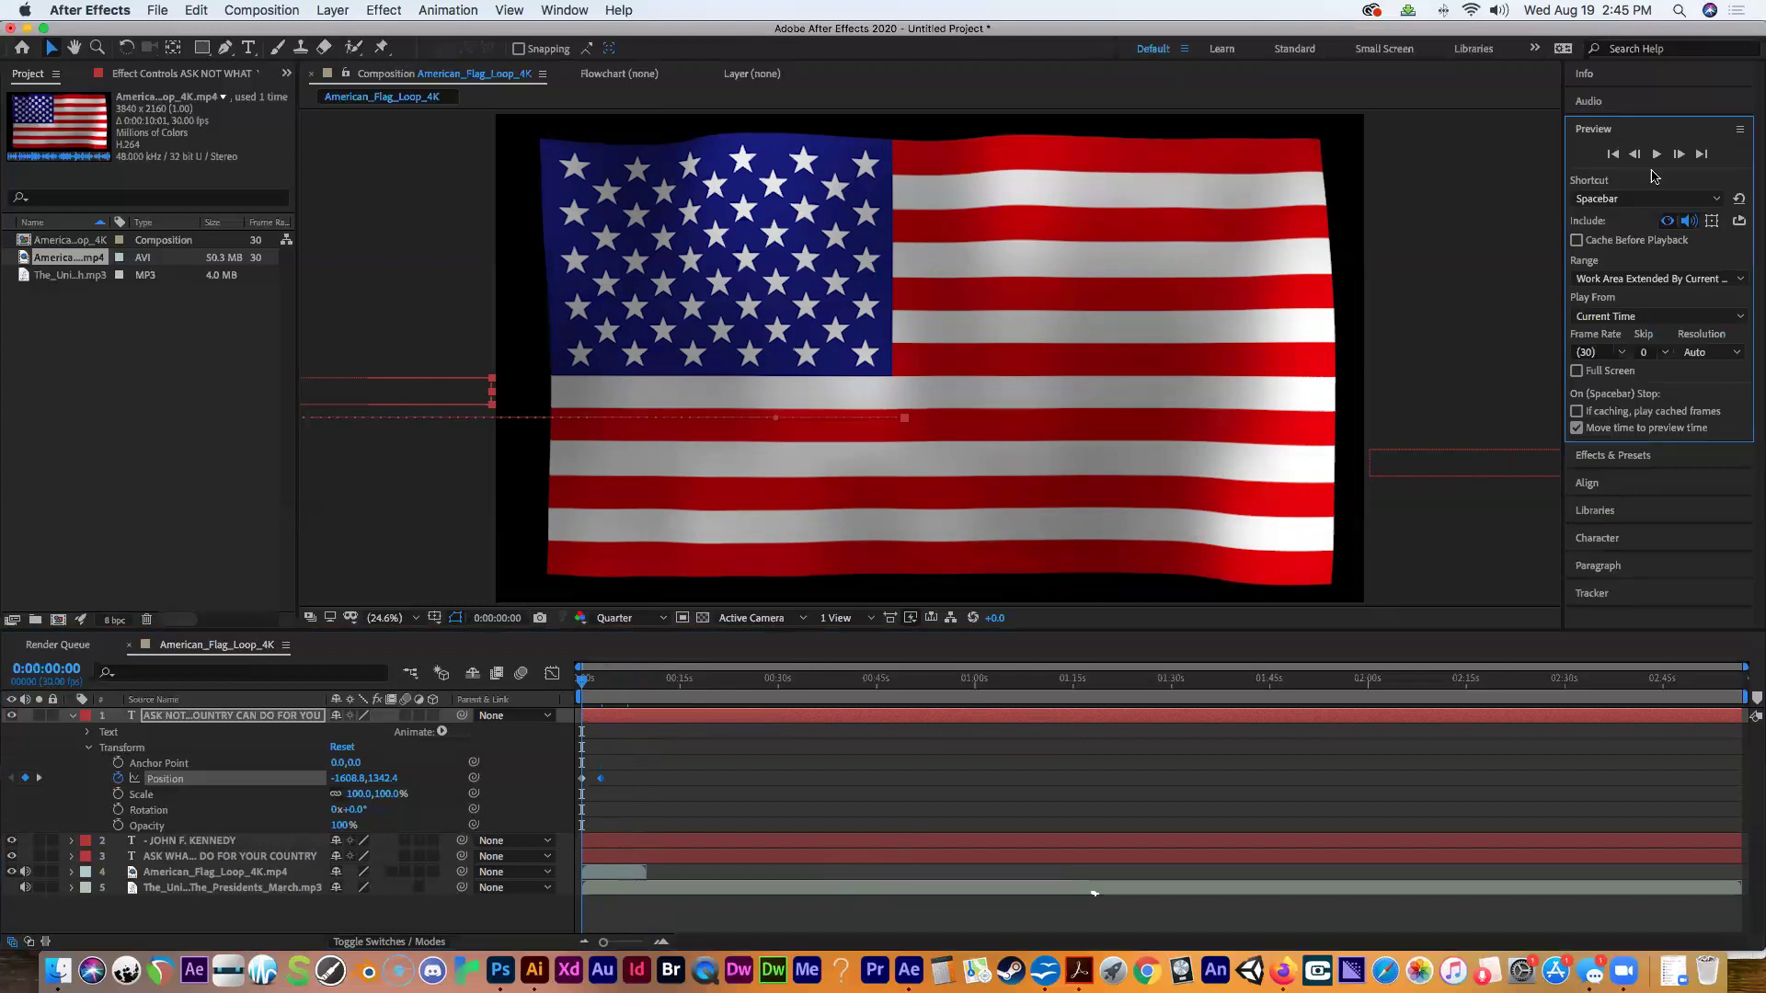
click(1656, 154)
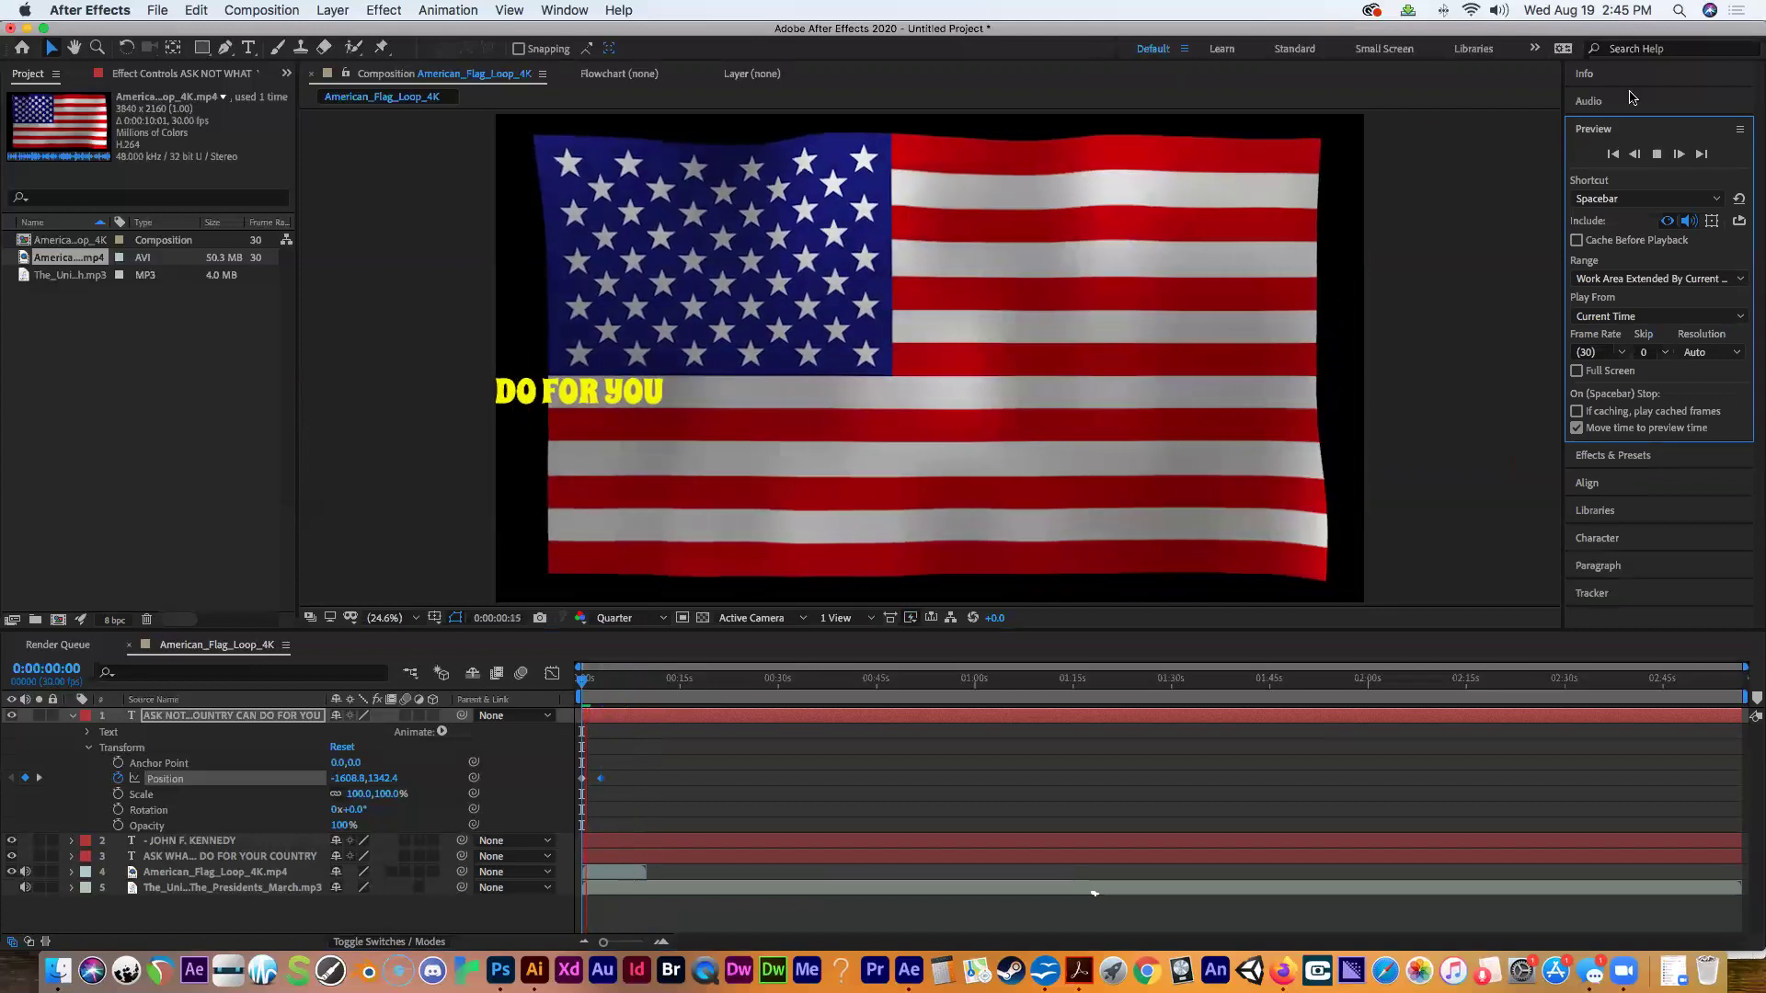
key(space)
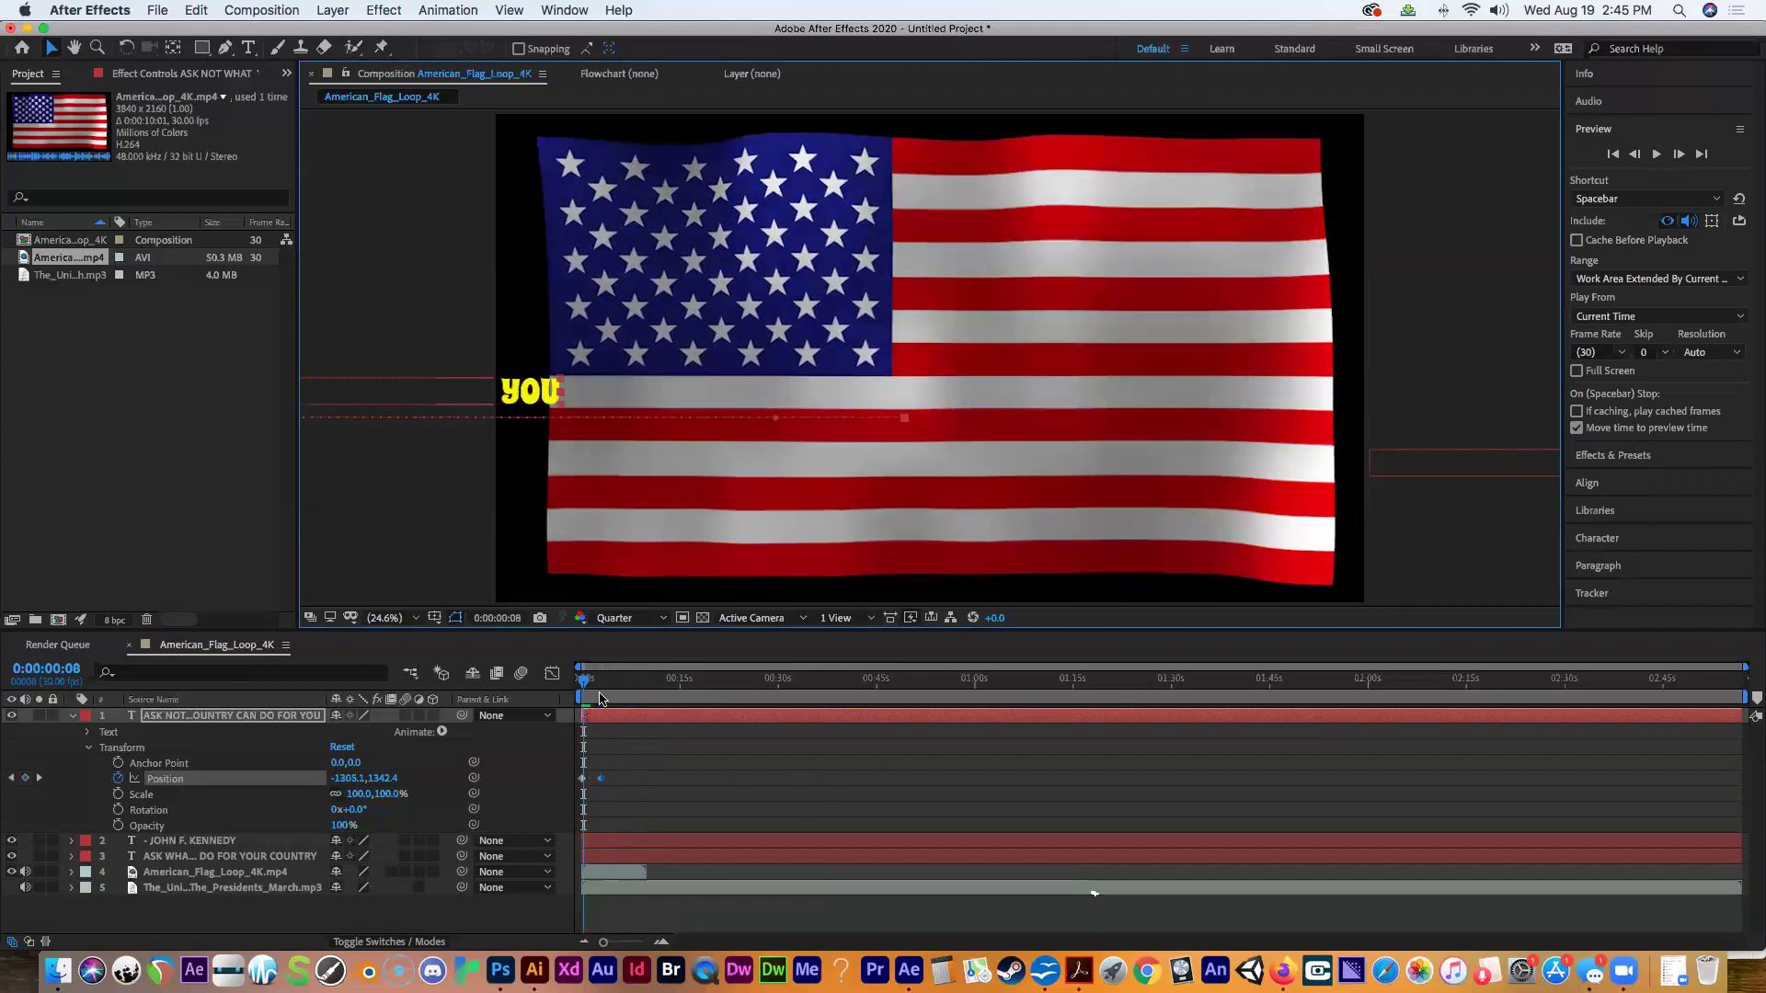
mouse_move(583, 680)
mouse_down()
mouse_move(647, 680)
mouse_move(548, 680)
mouse_up()
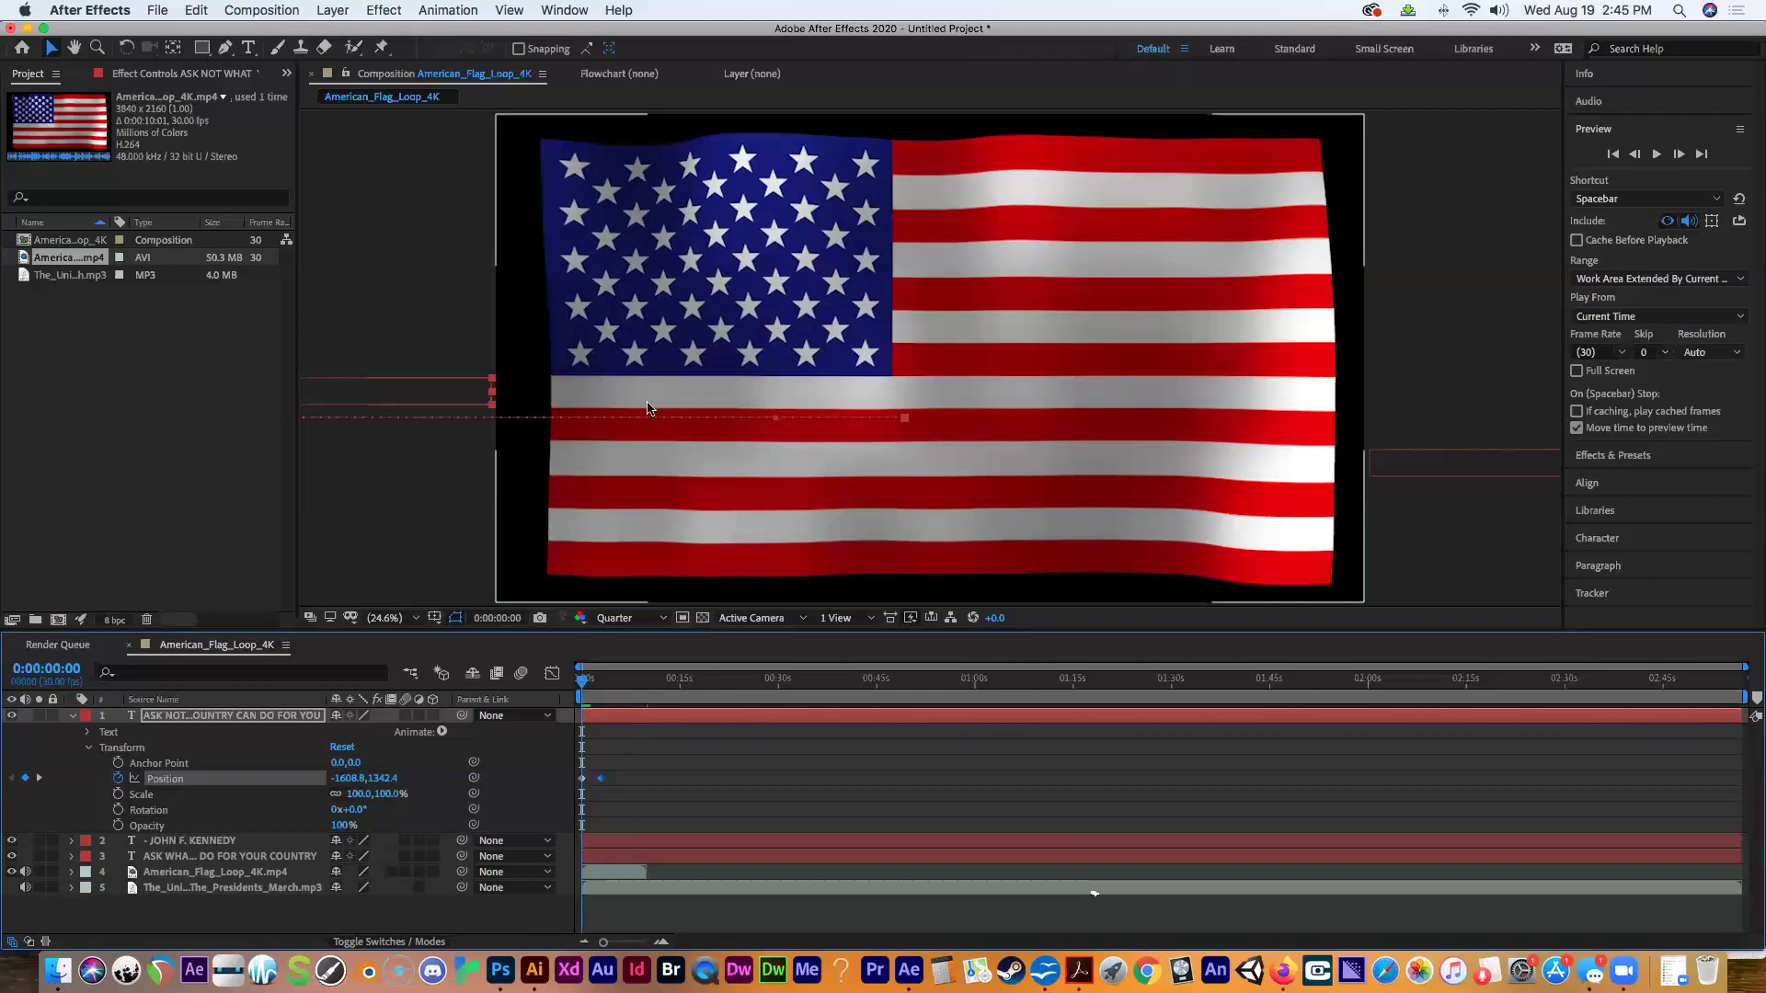
Queue the composition to render as American_Flag_Loop_4K.mov on the Desktop and start rendering.
click(253, 11)
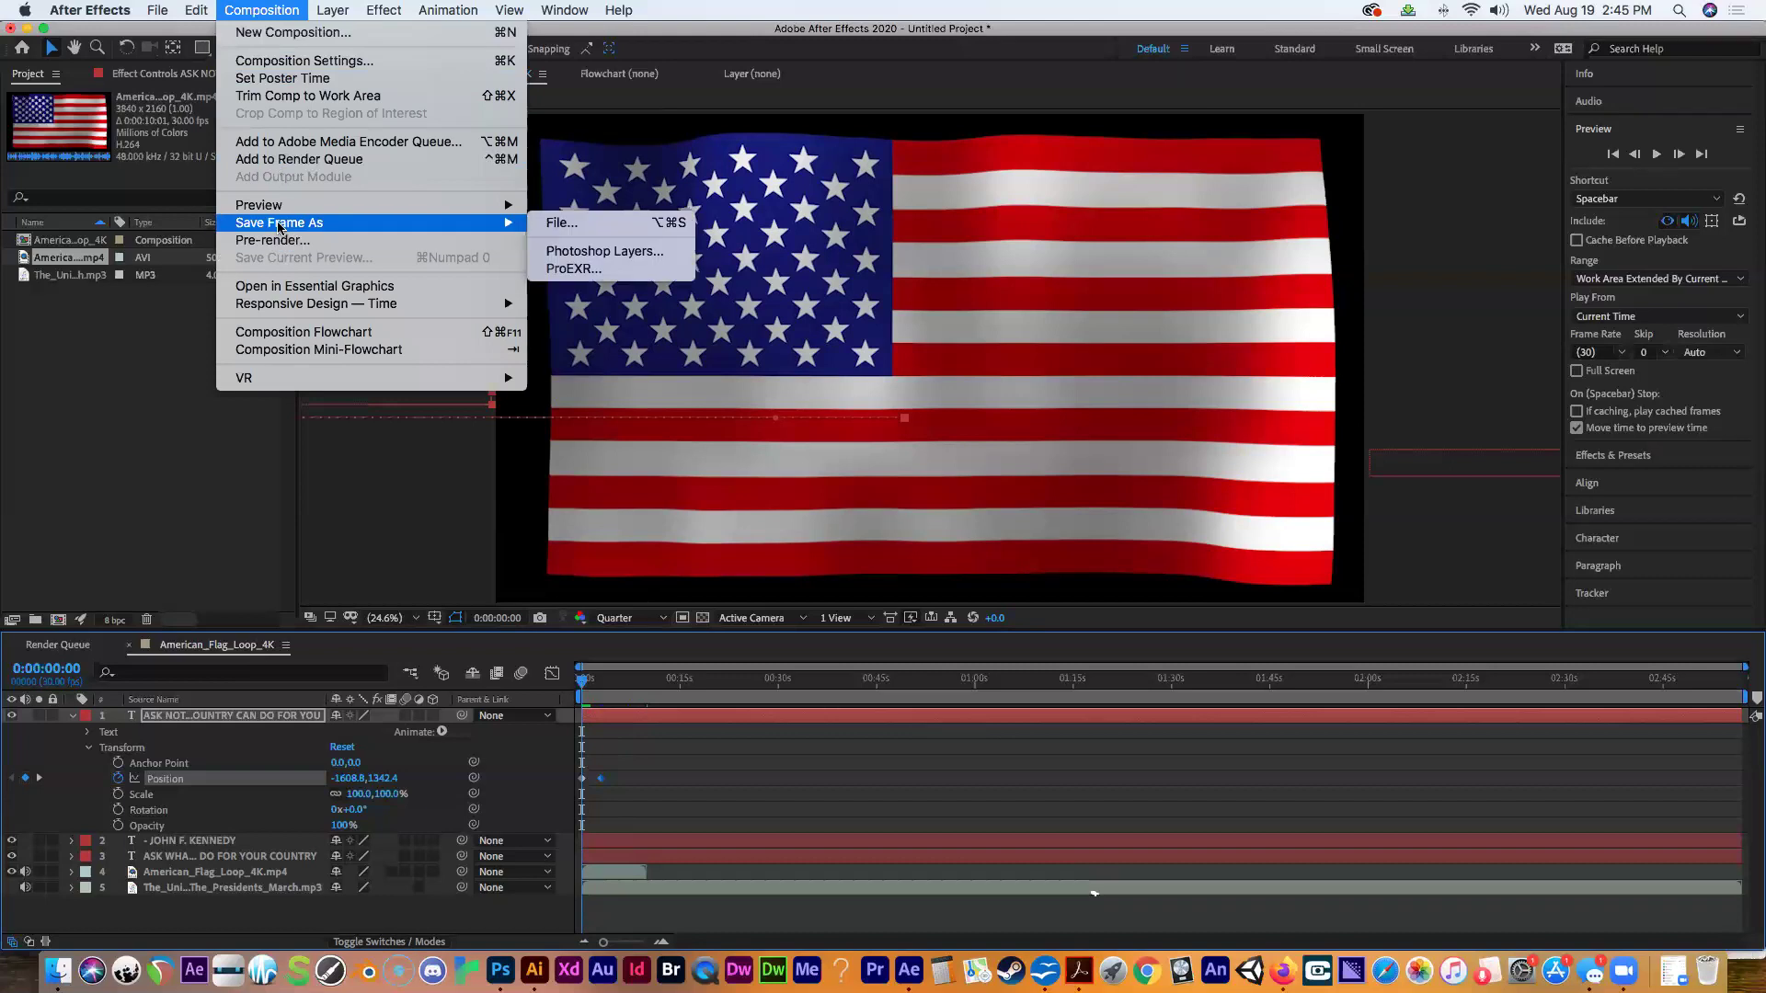
click(255, 161)
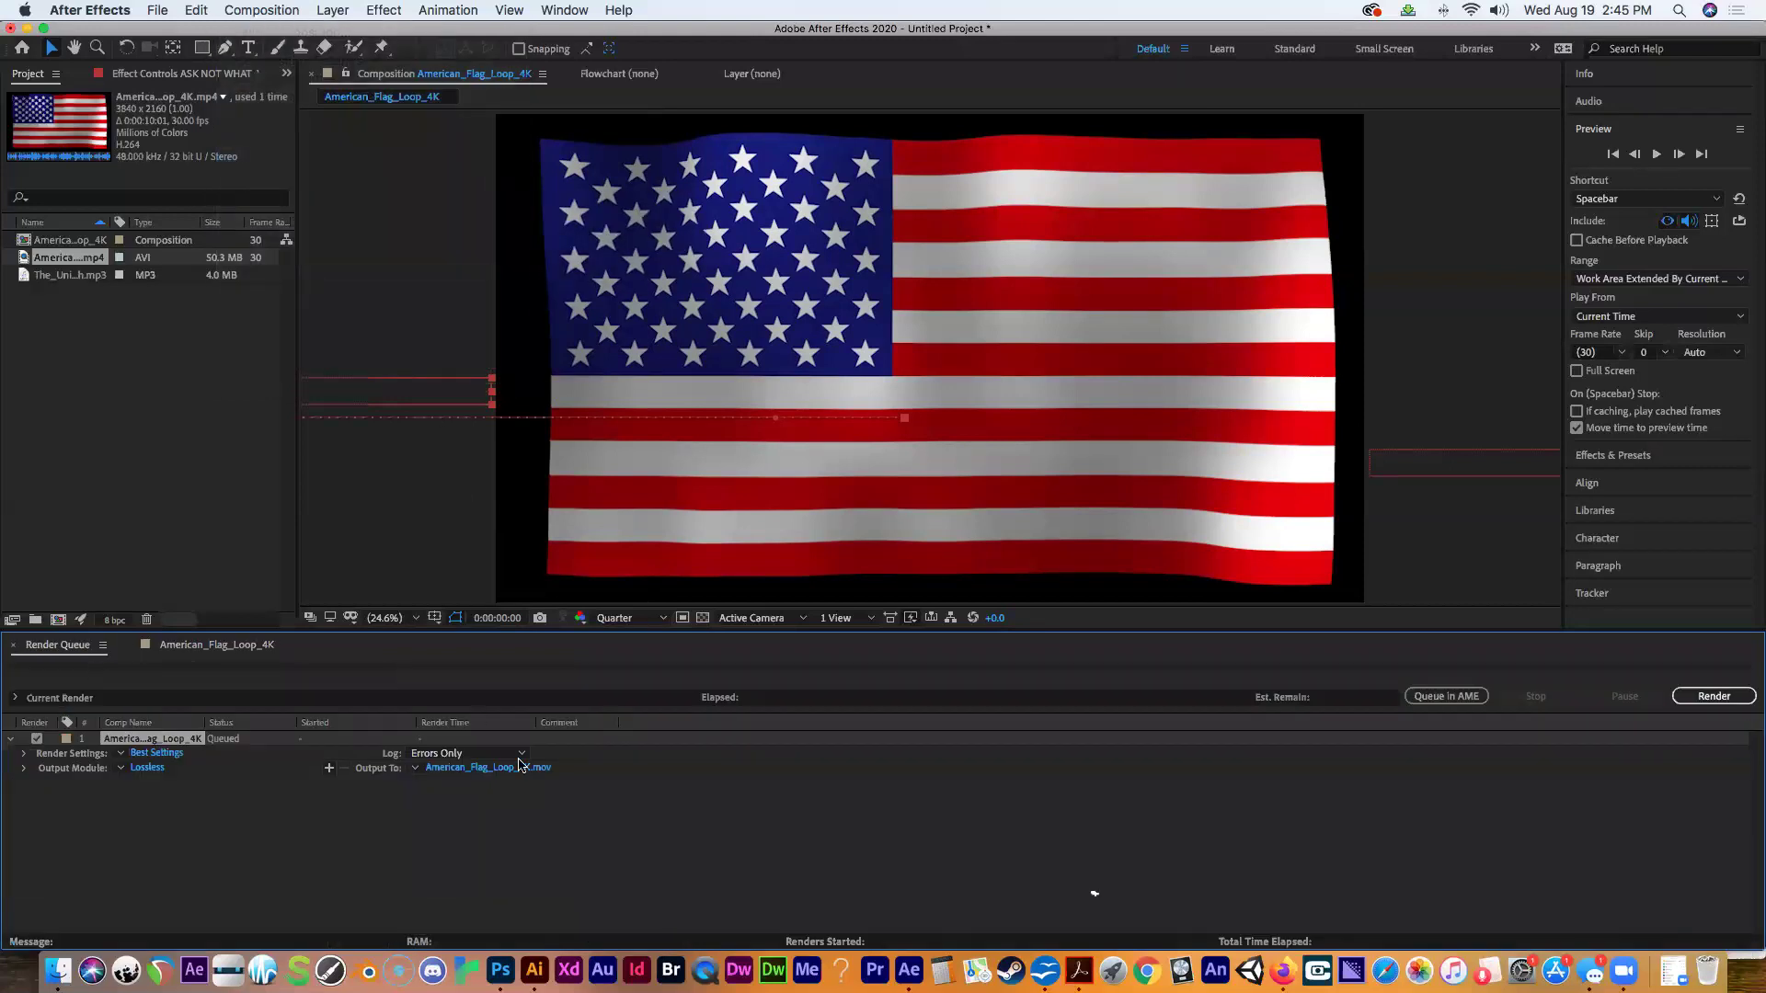
click(443, 769)
click(635, 330)
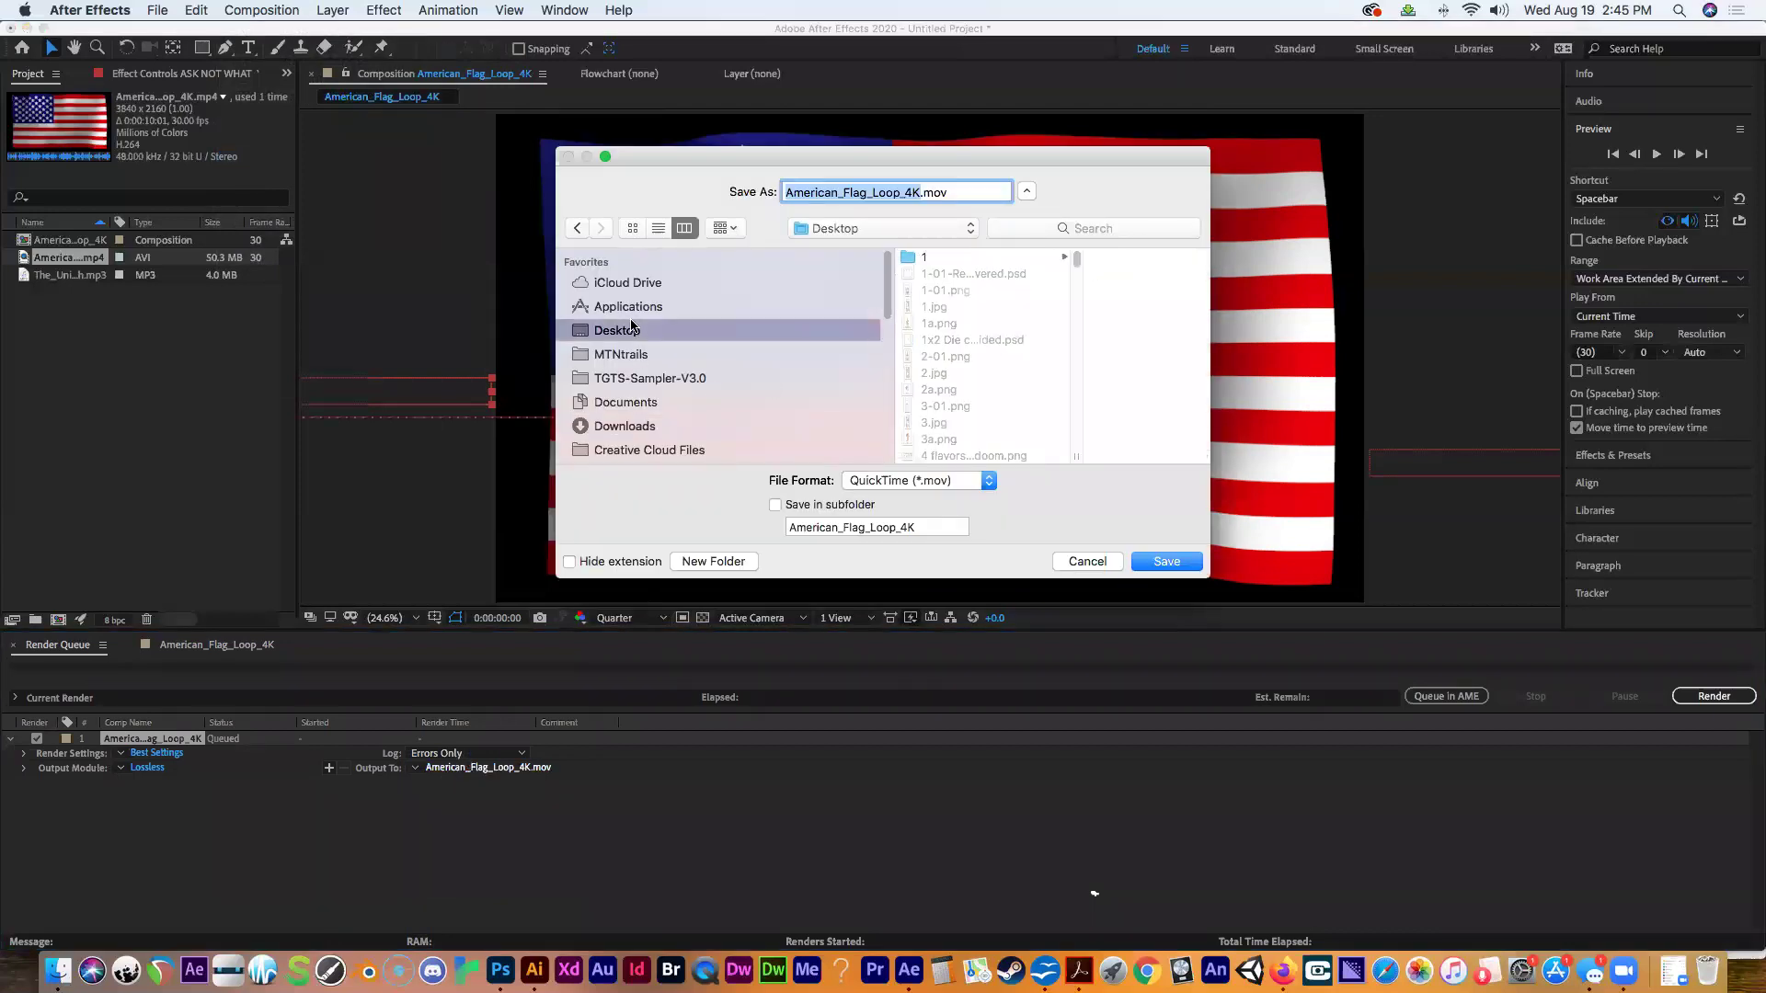
click(1166, 561)
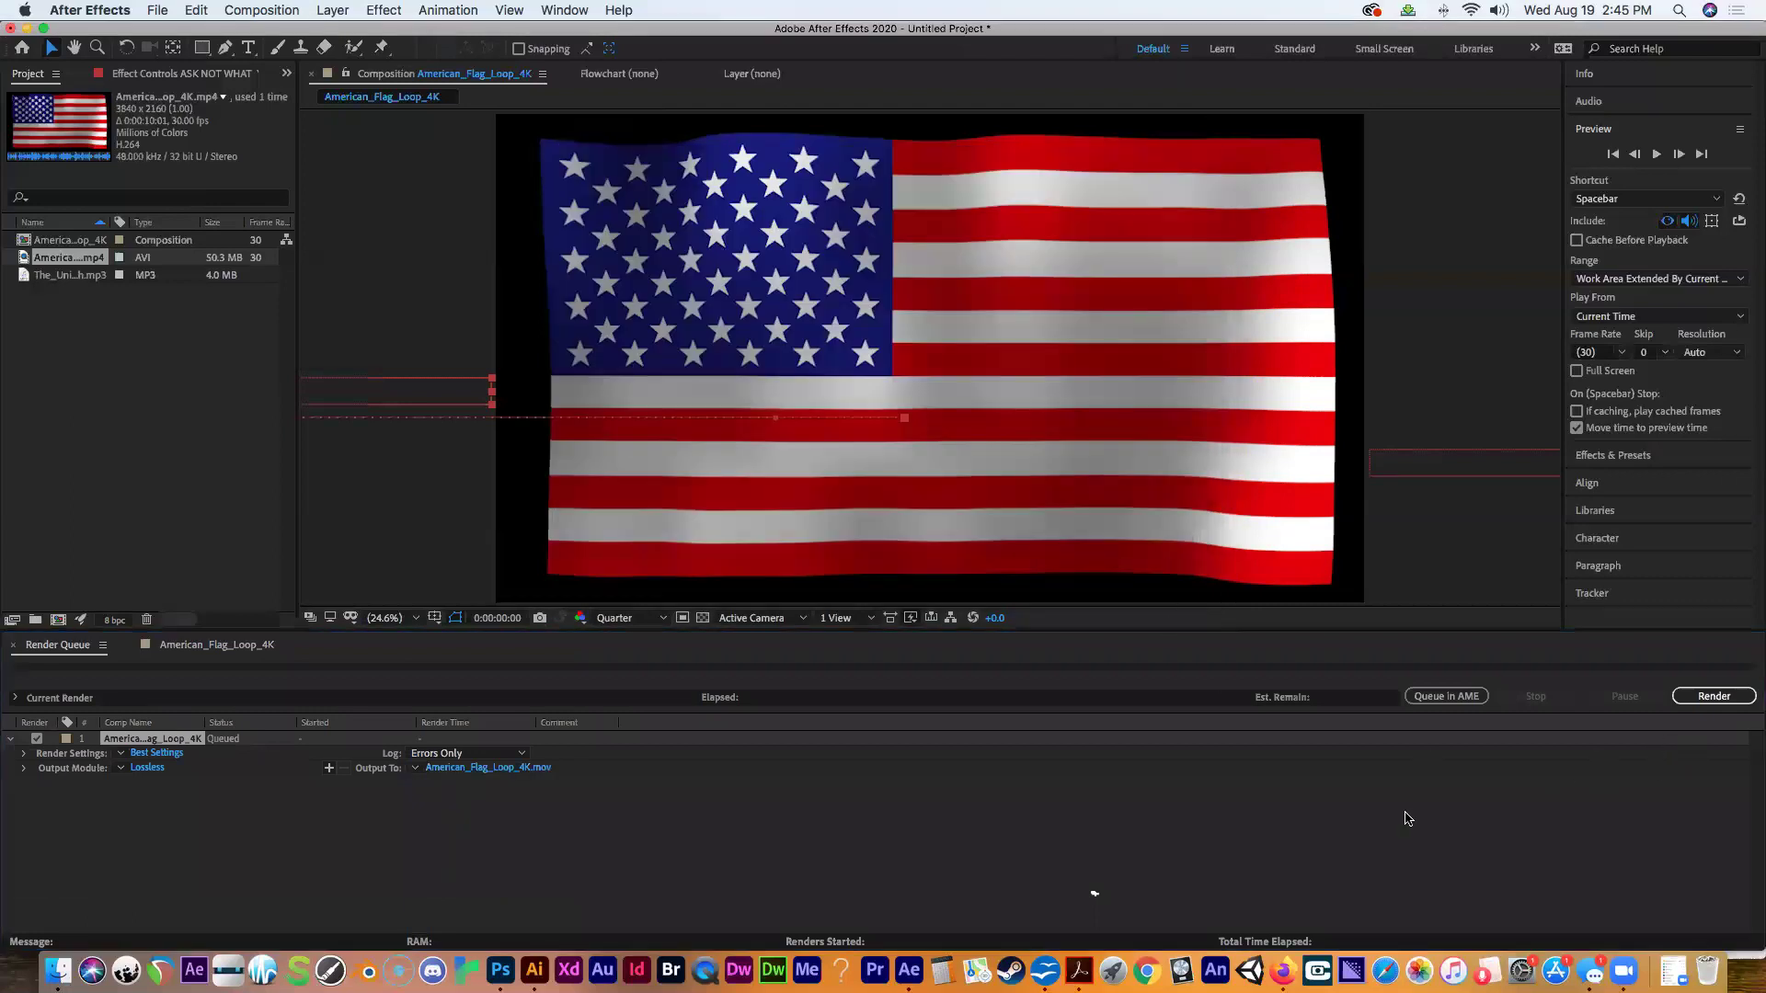
click(1712, 696)
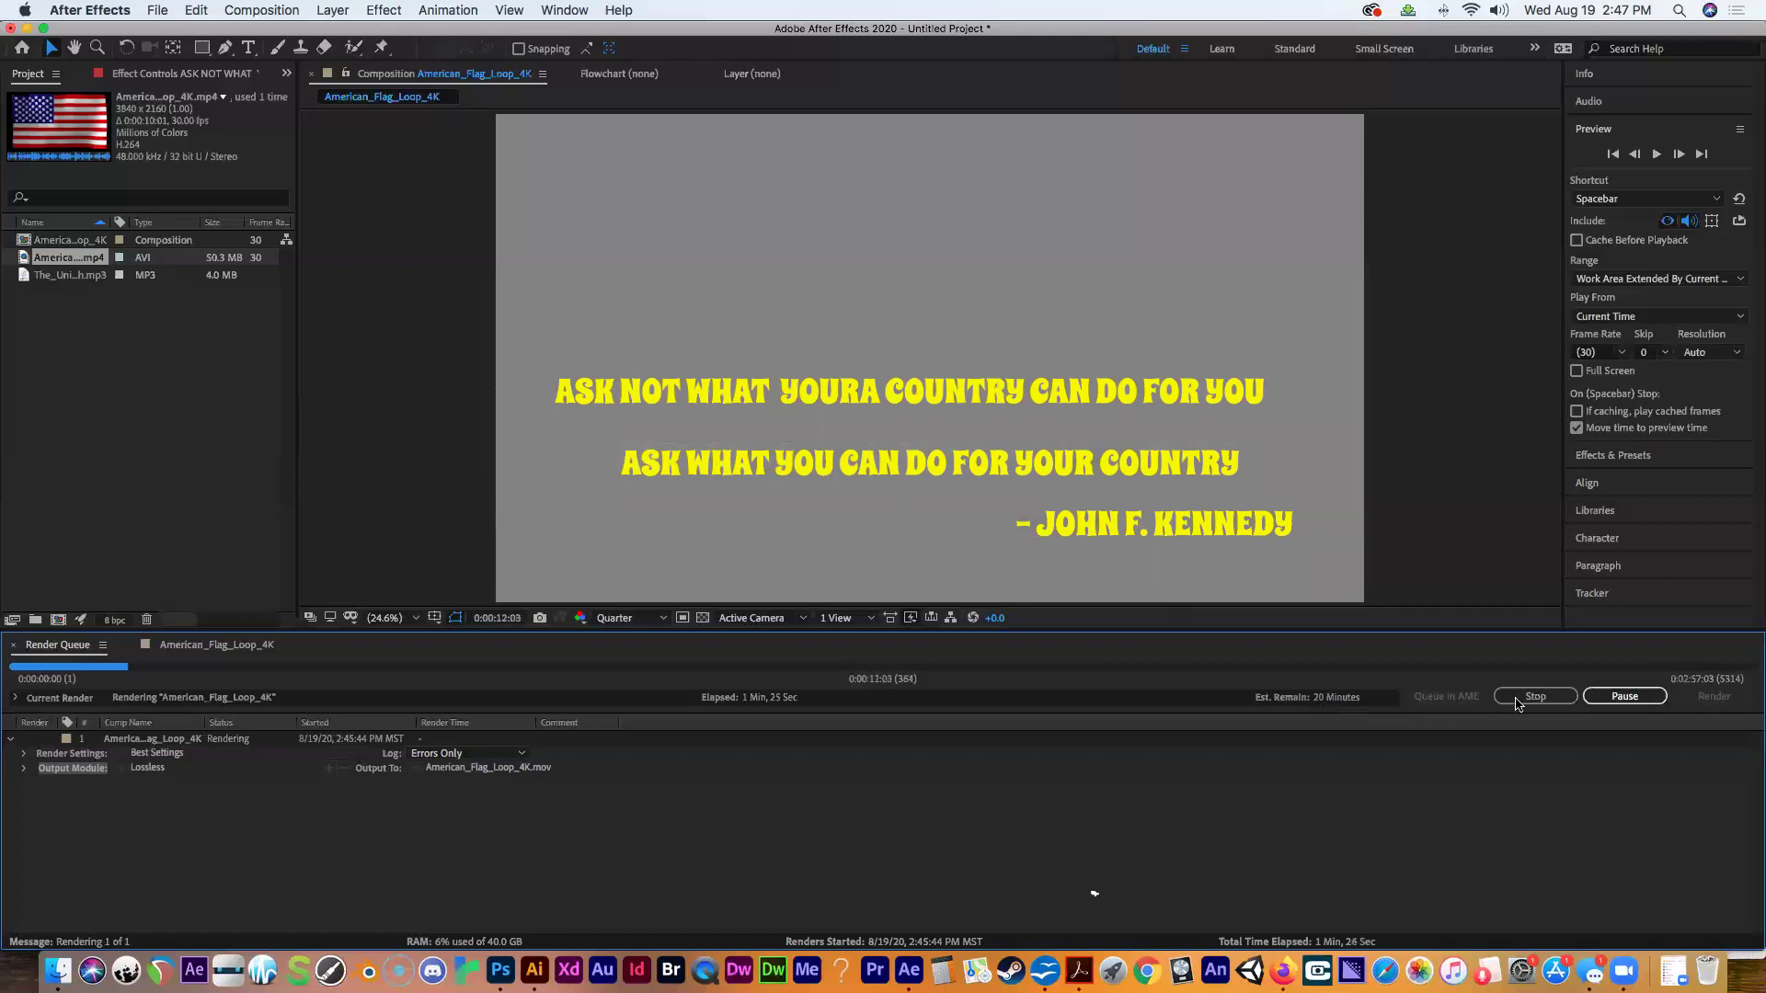
Stop the render and switch back to the American_Flag_Loop_4K timeline.
key(Escape)
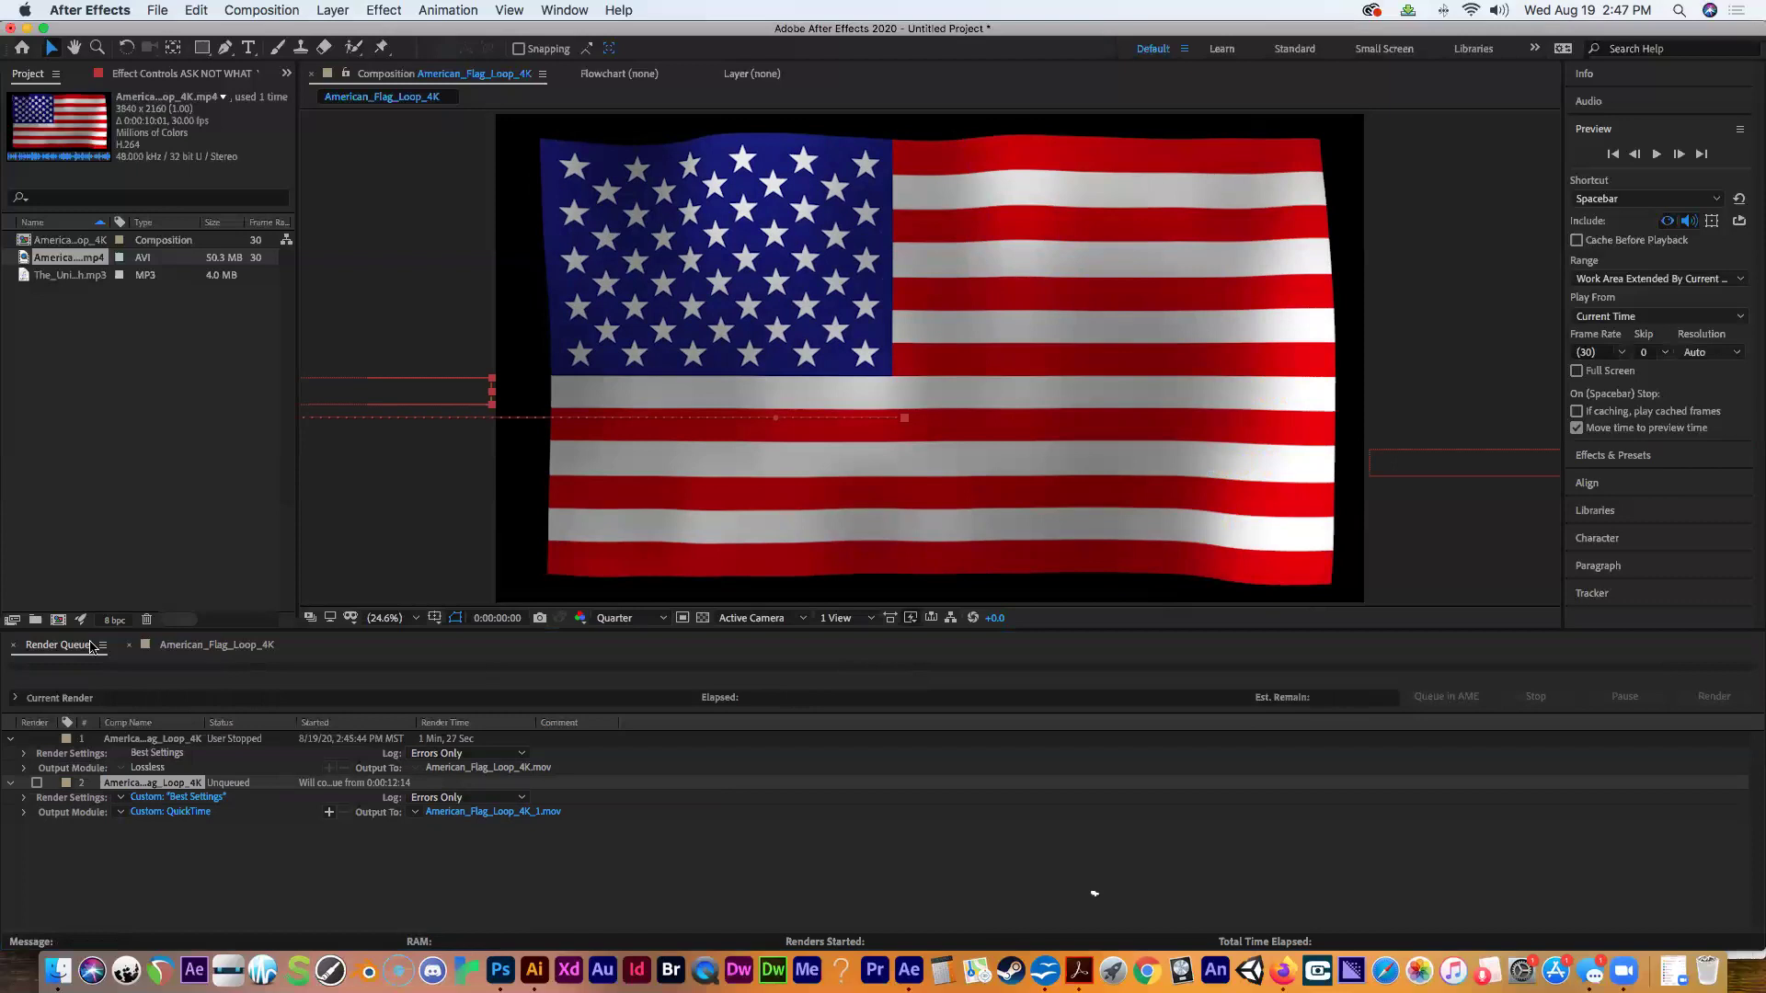
click(171, 653)
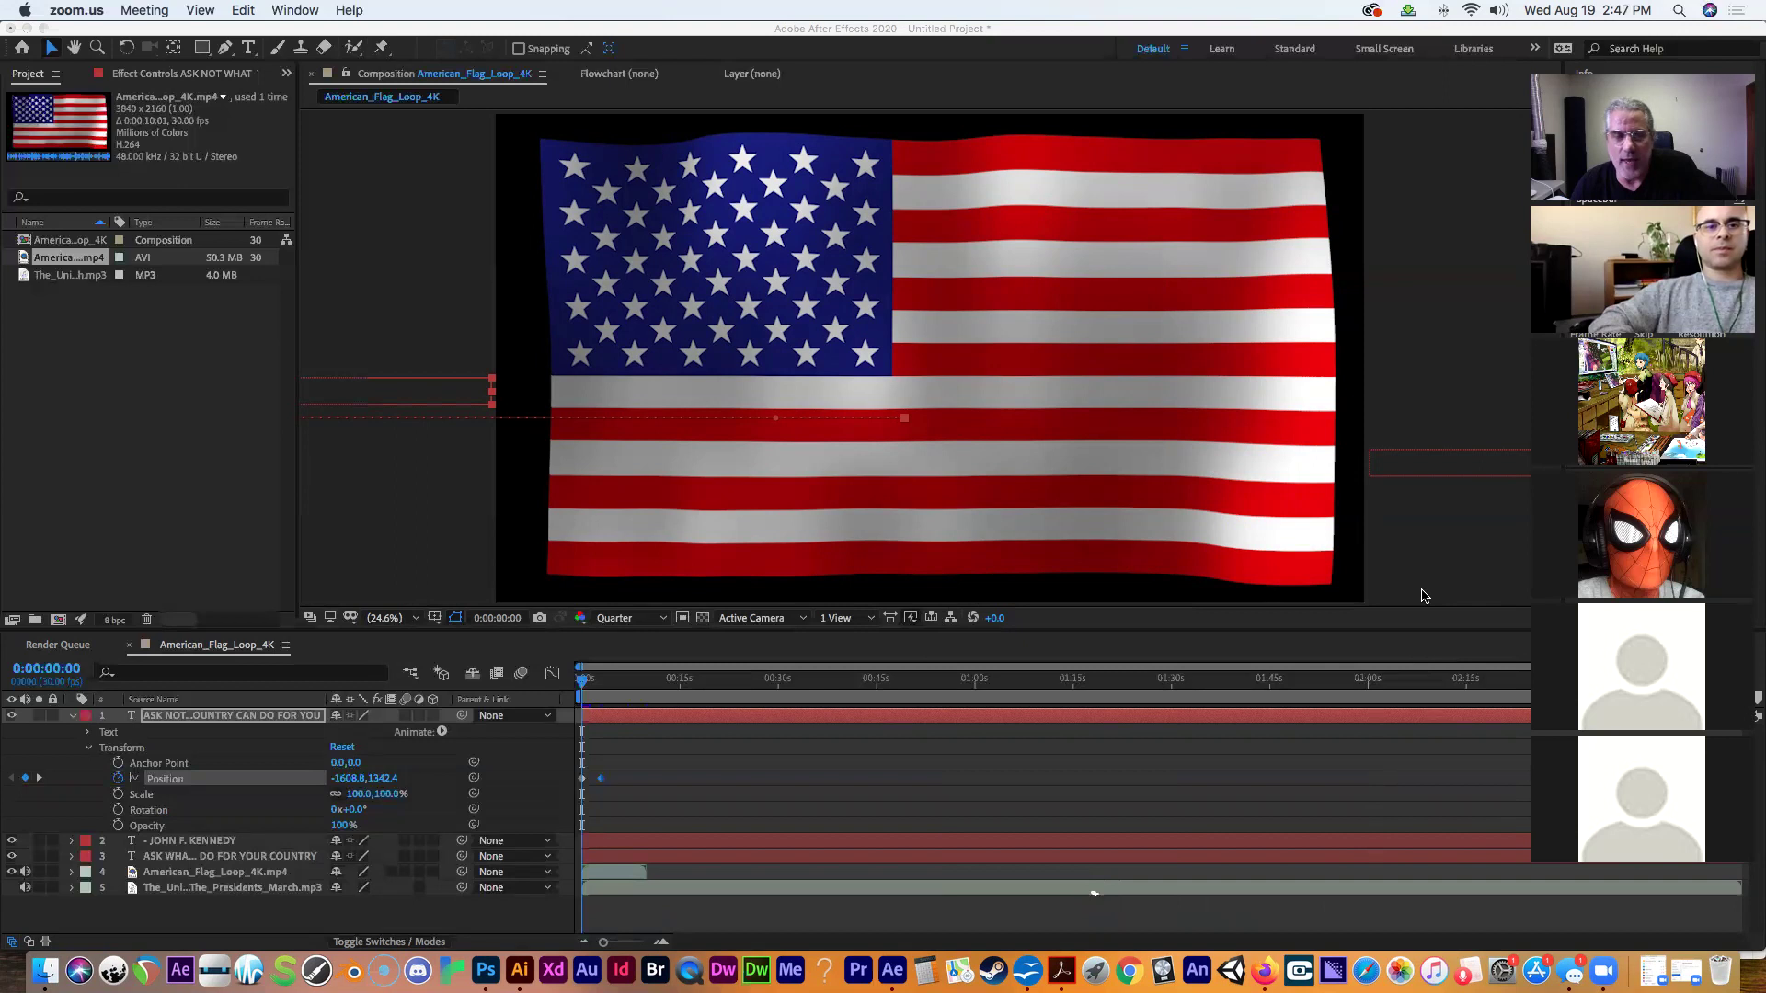
Add the flag composition to the Render Queue again as American_Flag_Loop_4K_2.mov, keeping QuickTime format.
click(1425, 596)
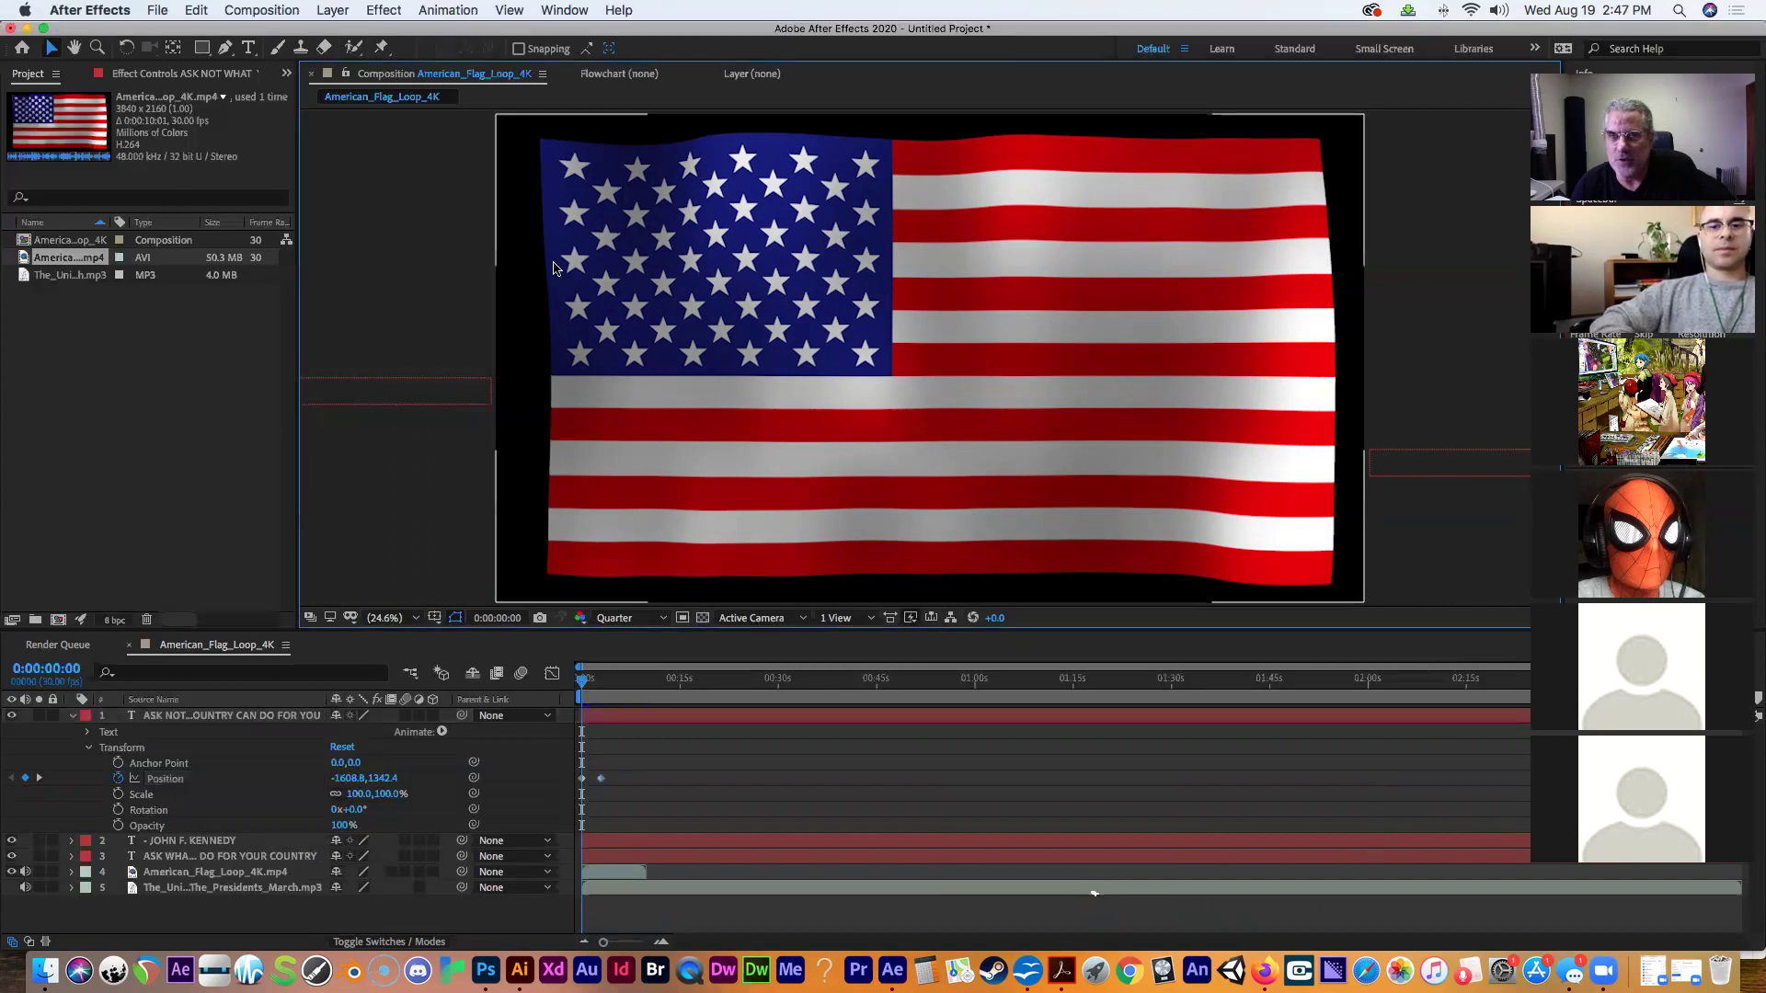
click(275, 10)
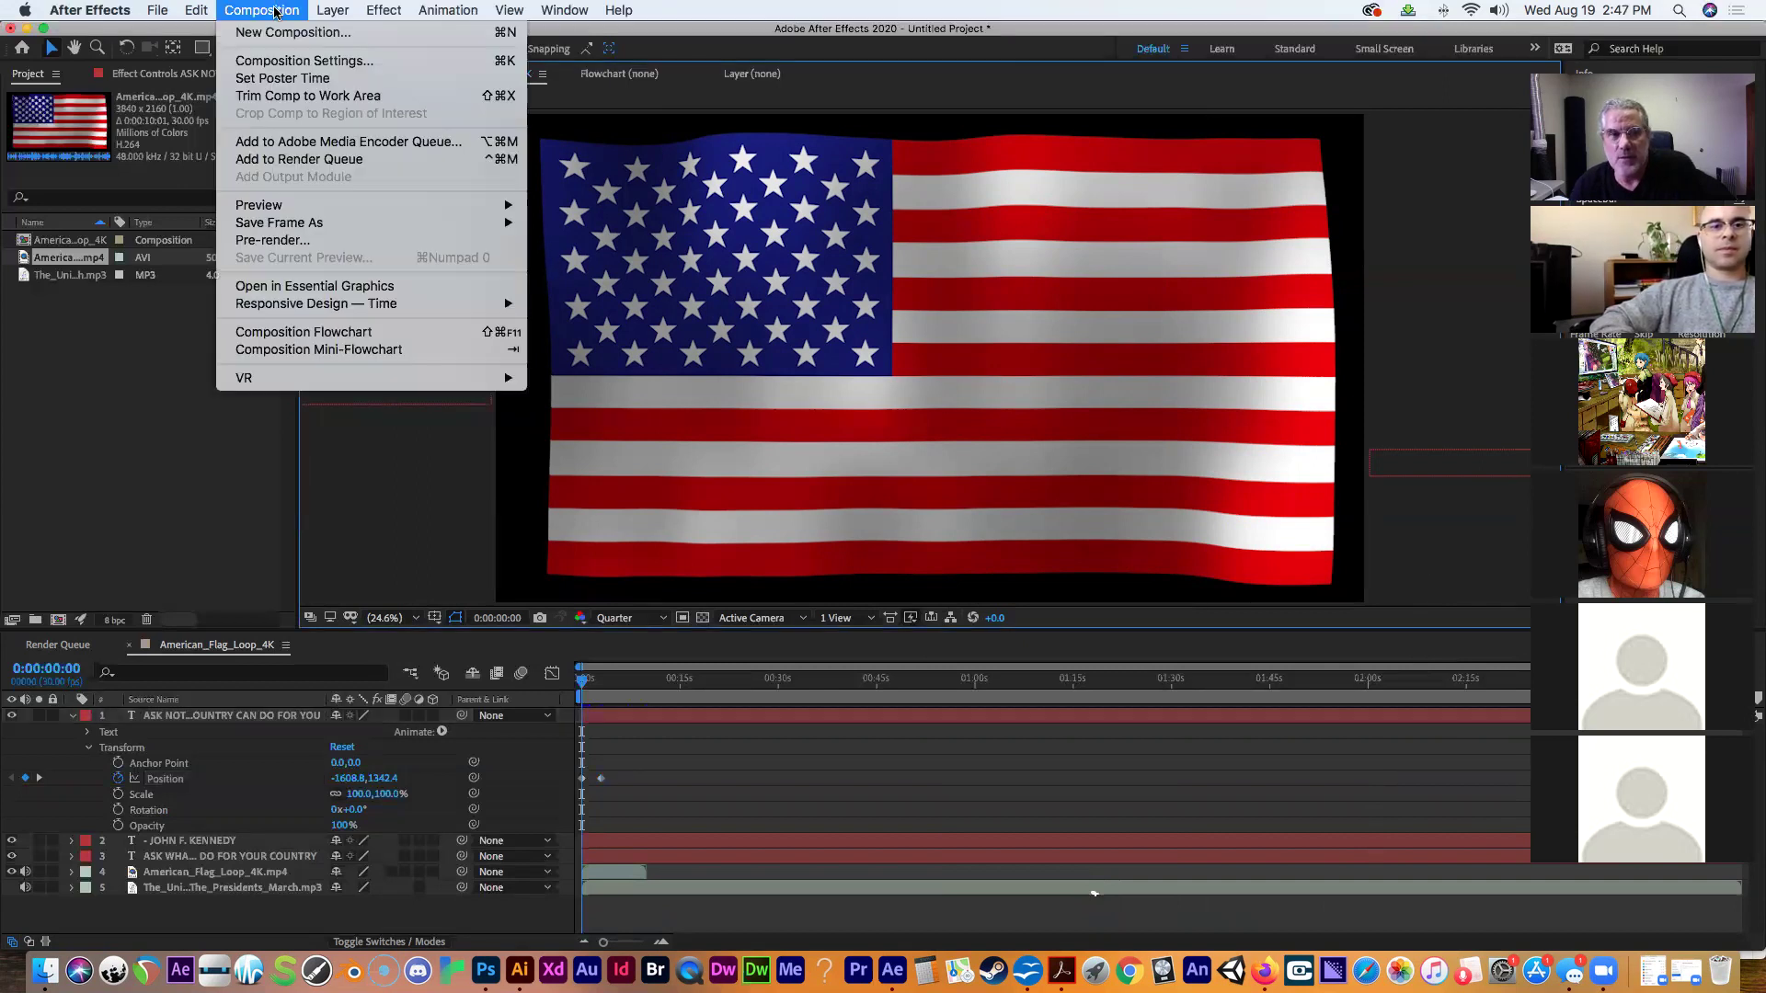
click(293, 161)
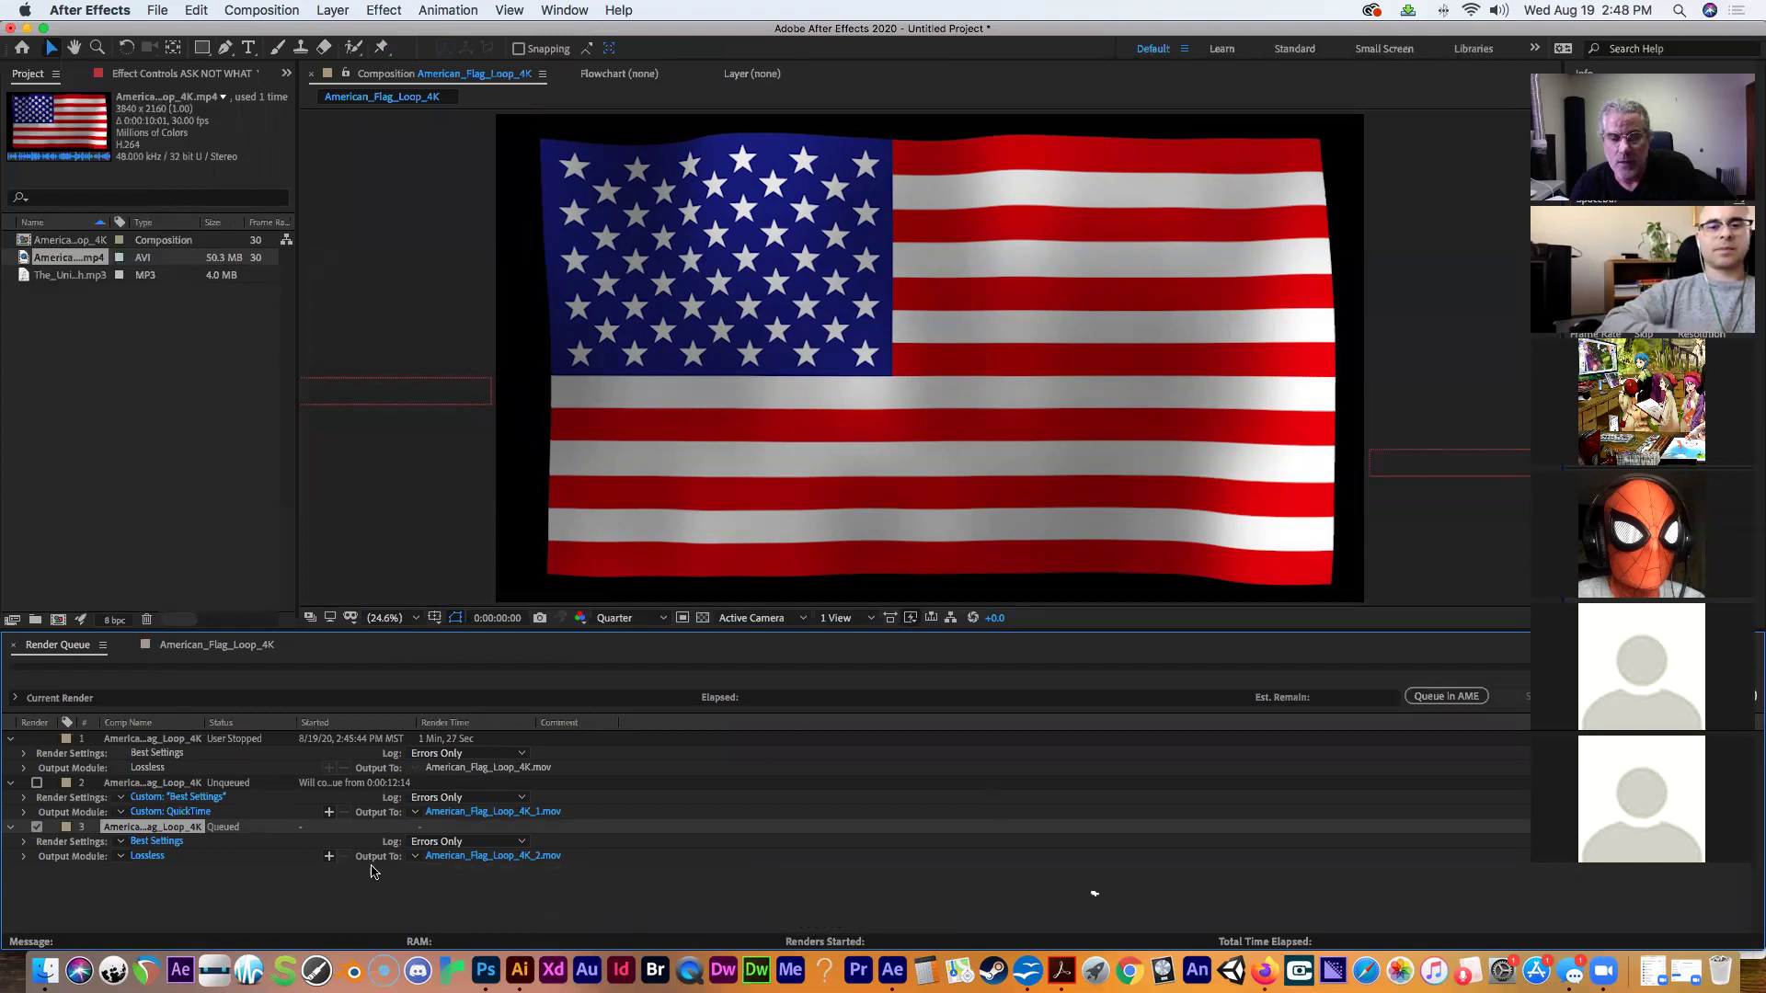
click(483, 856)
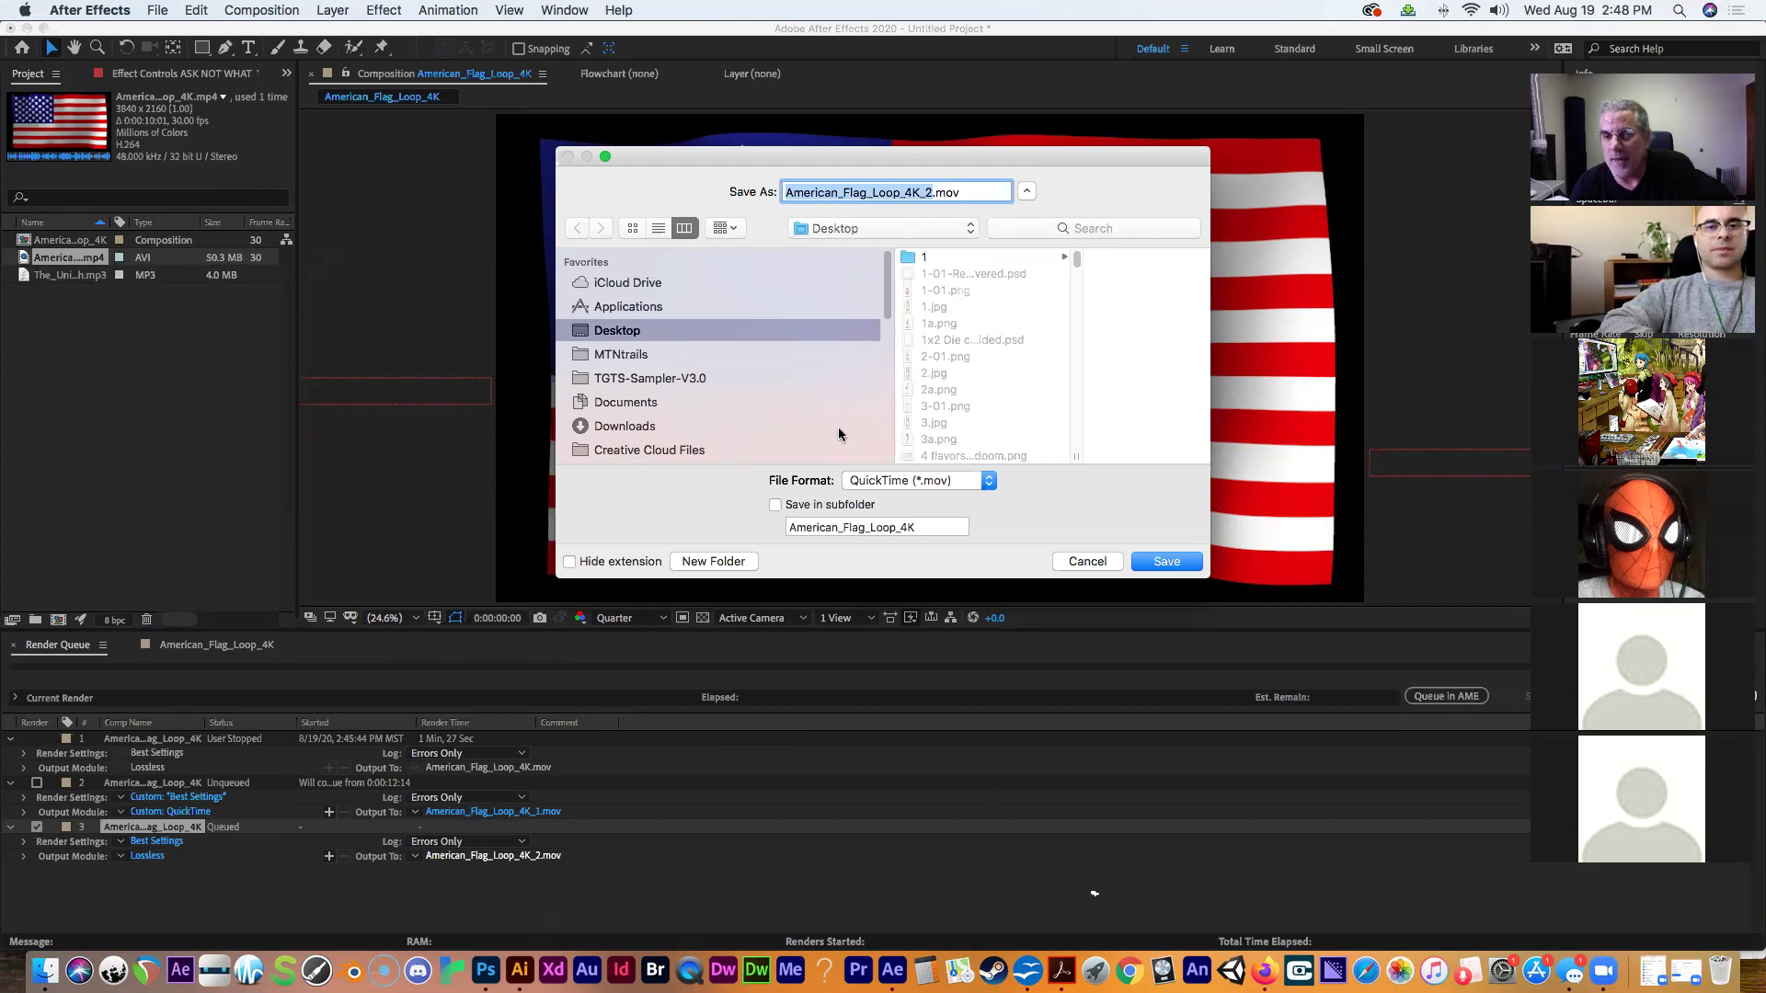
click(986, 482)
click(1013, 226)
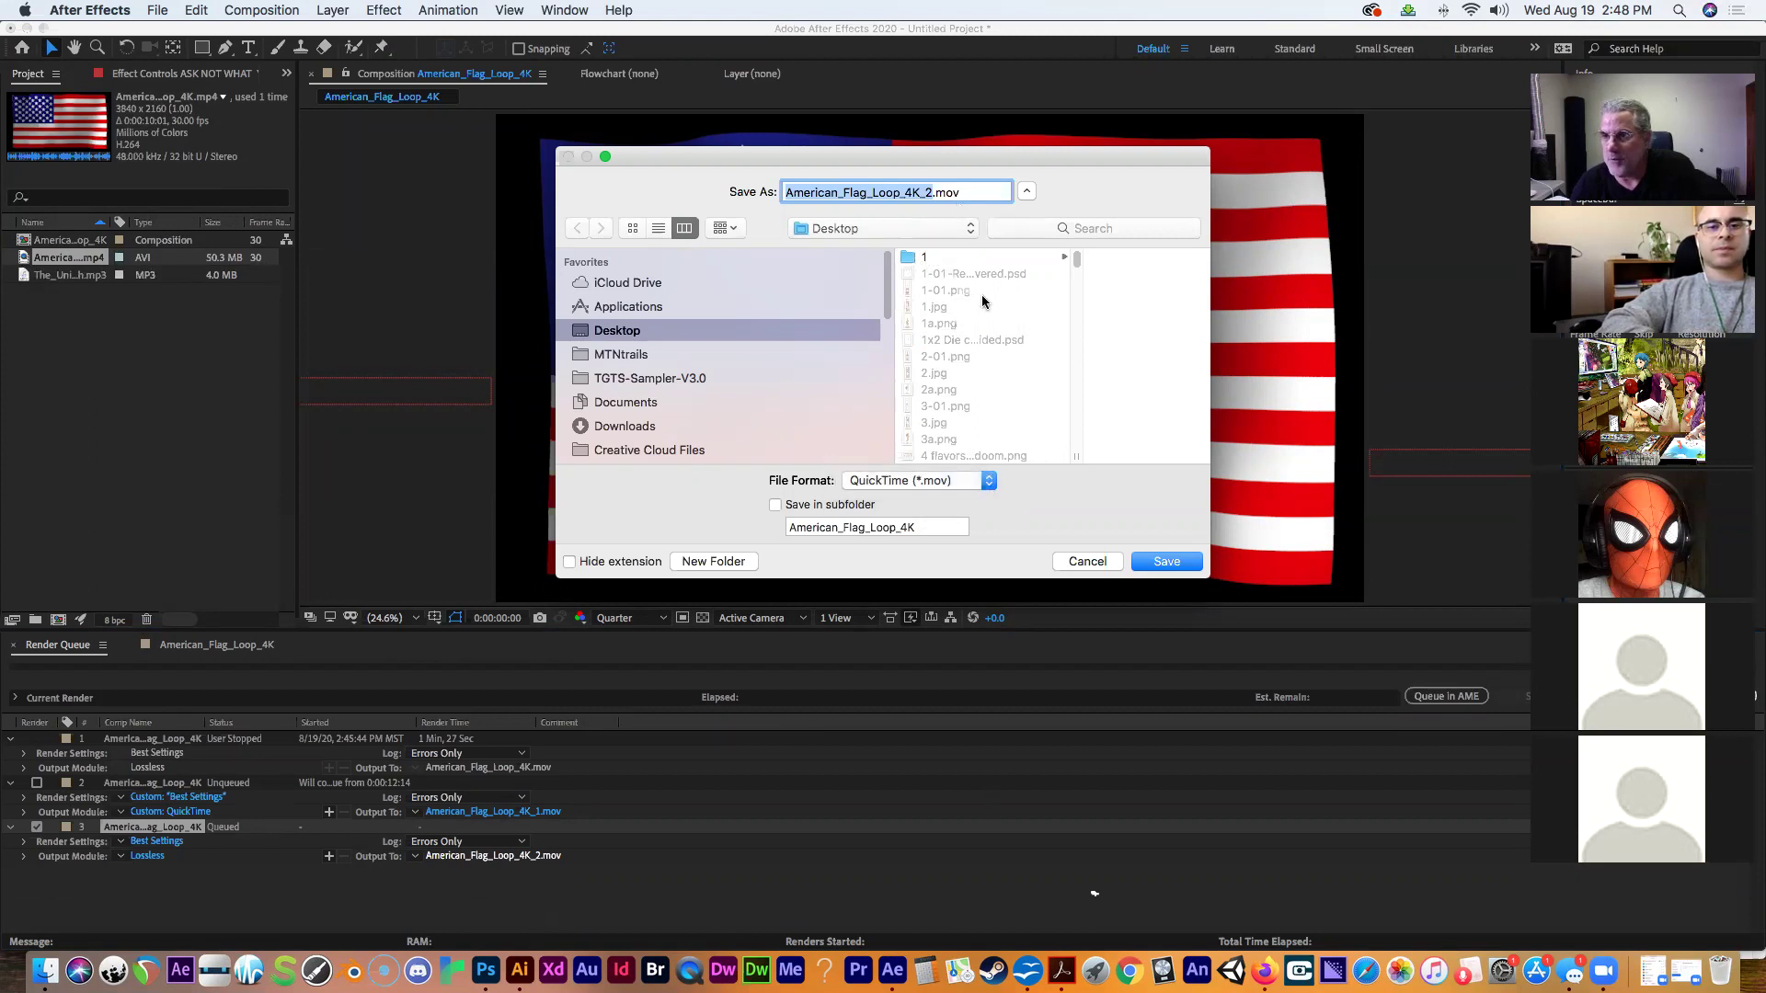
click(1087, 562)
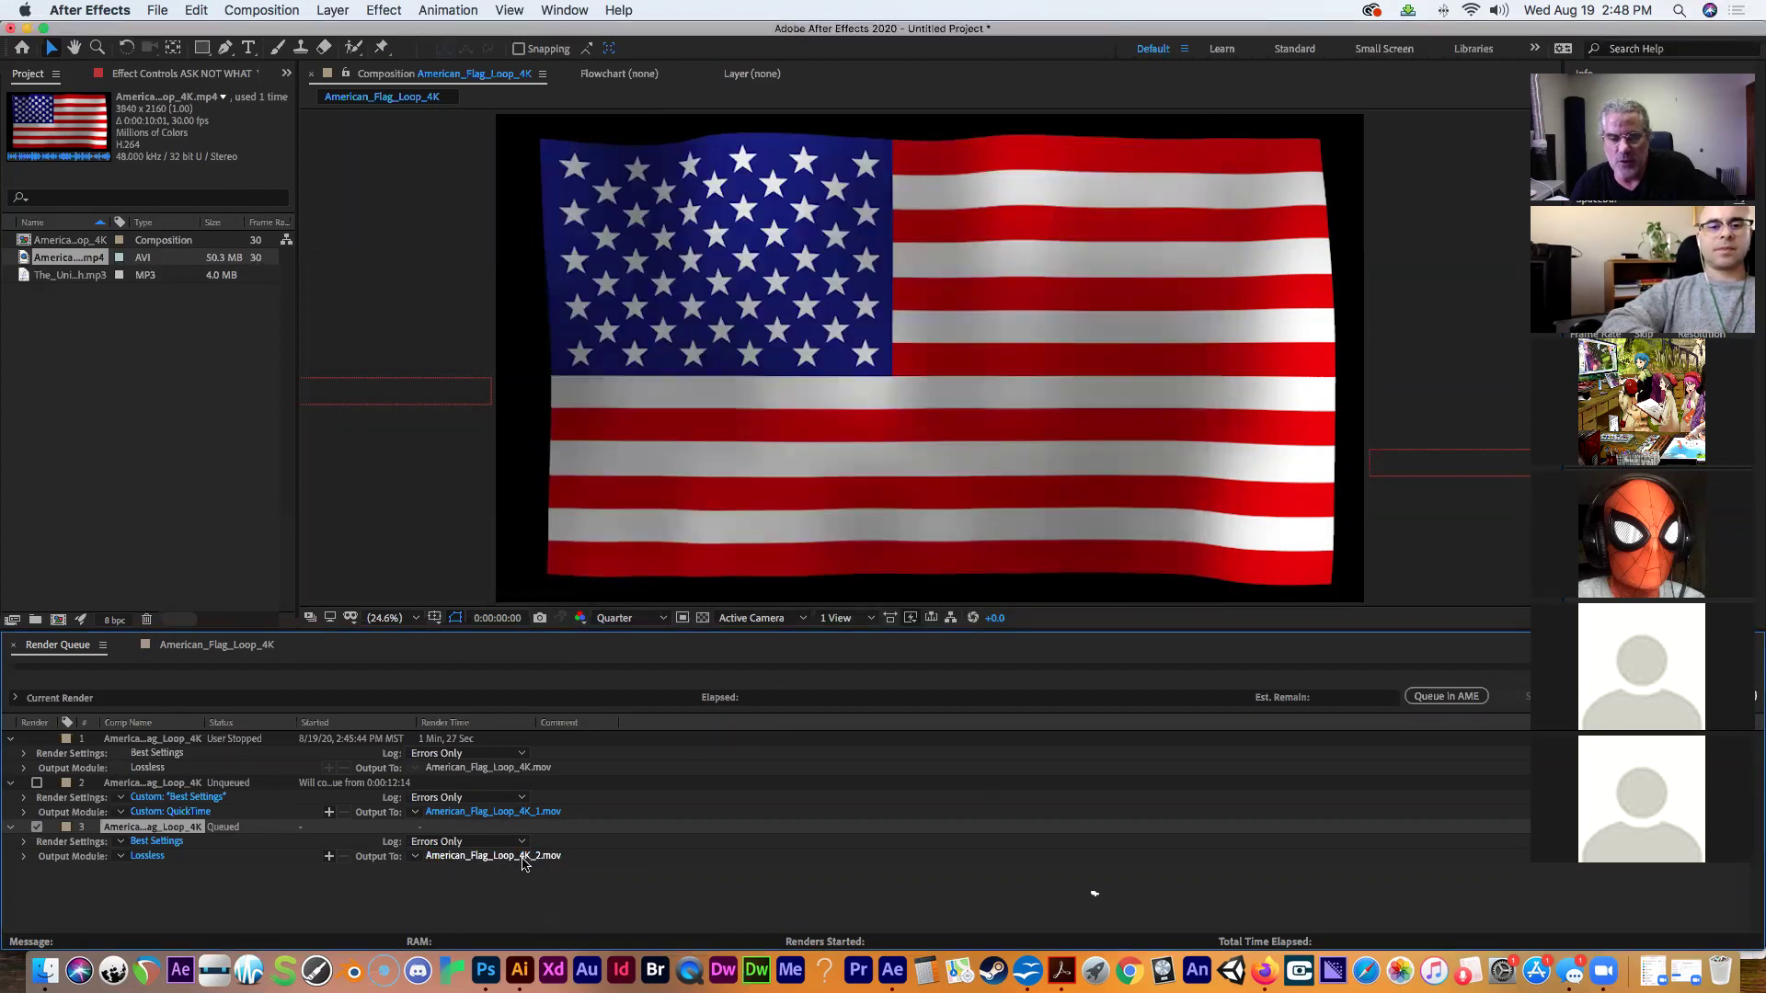
drag(1653, 61, 1417, 90)
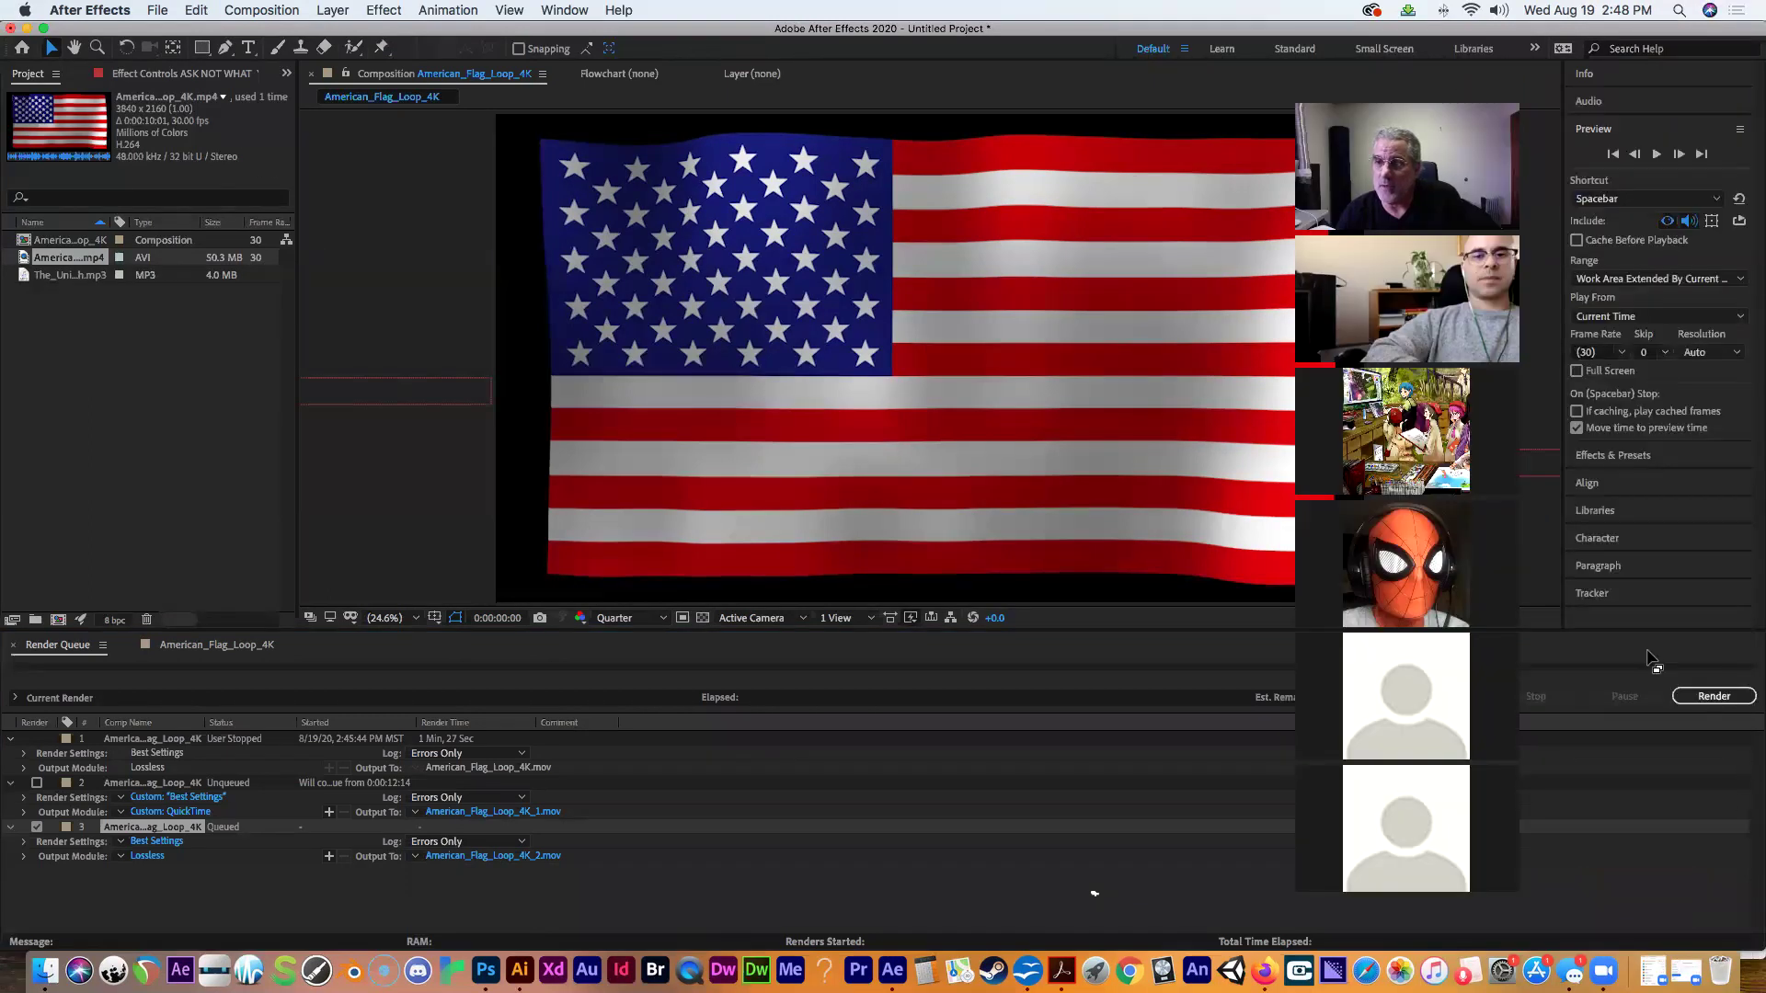
drag(1433, 95, 1668, 95)
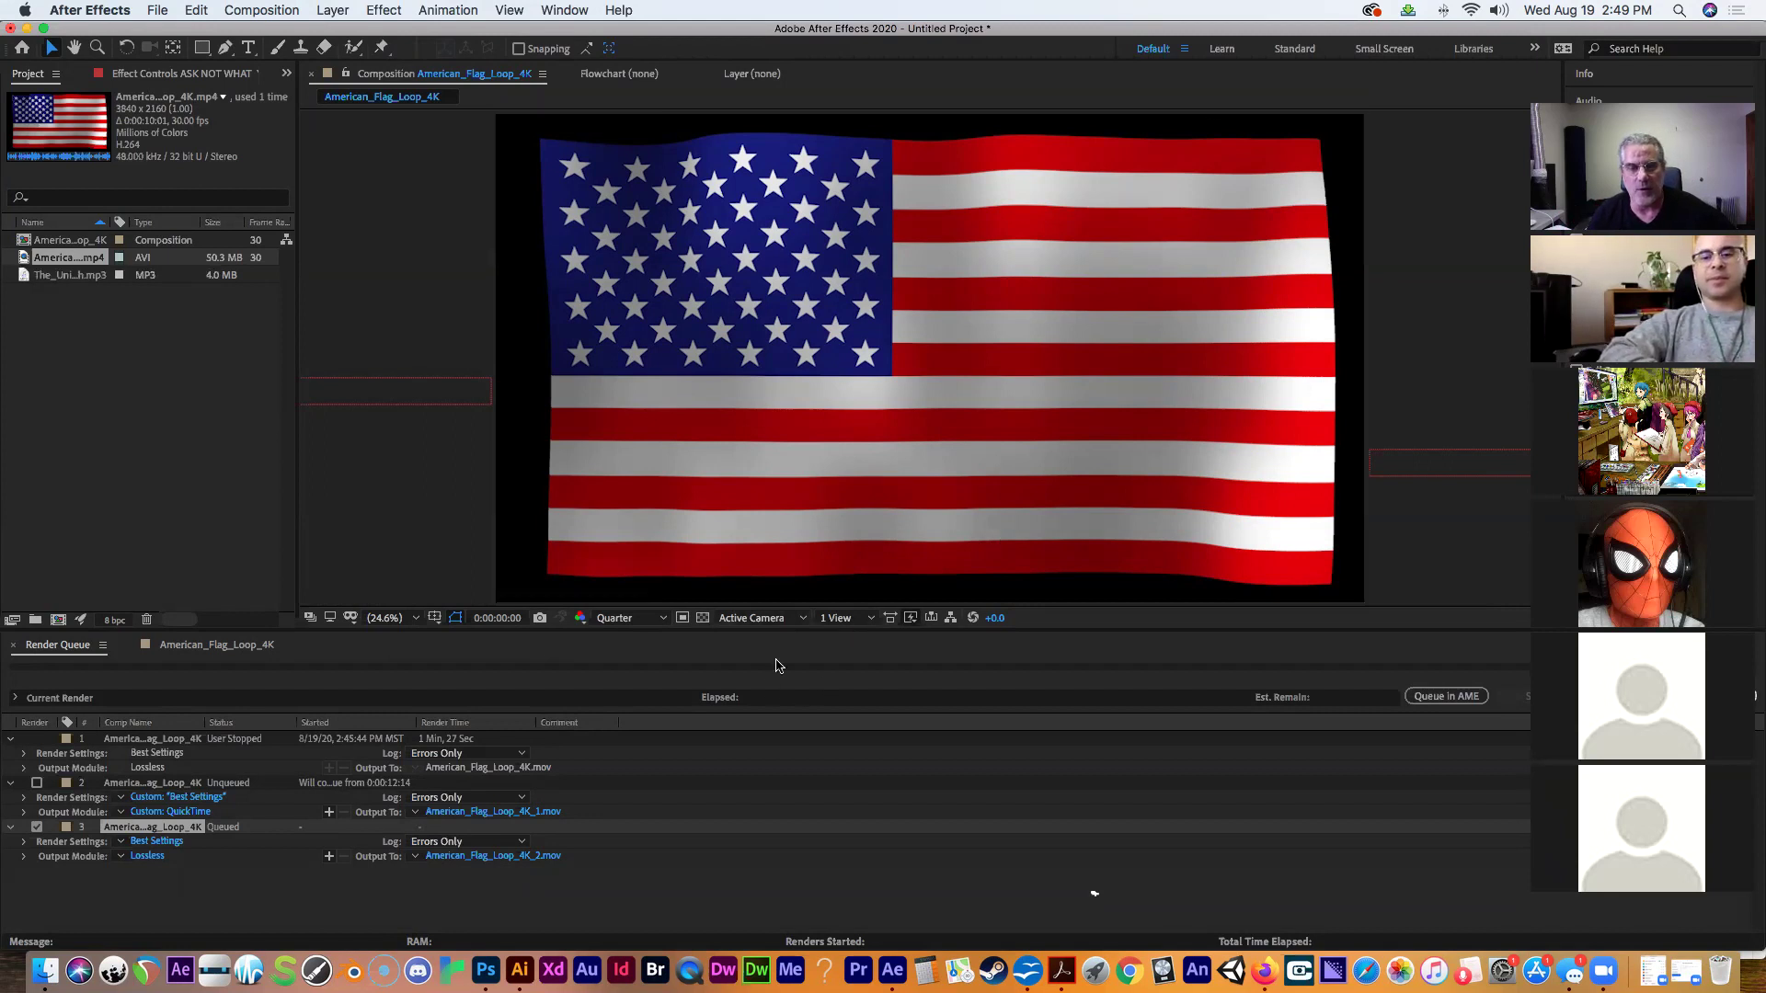
Return to the American_Flag_Loop_4K timeline and move the playhead to 0:00:09:29, where all three quote lines show.
click(216, 645)
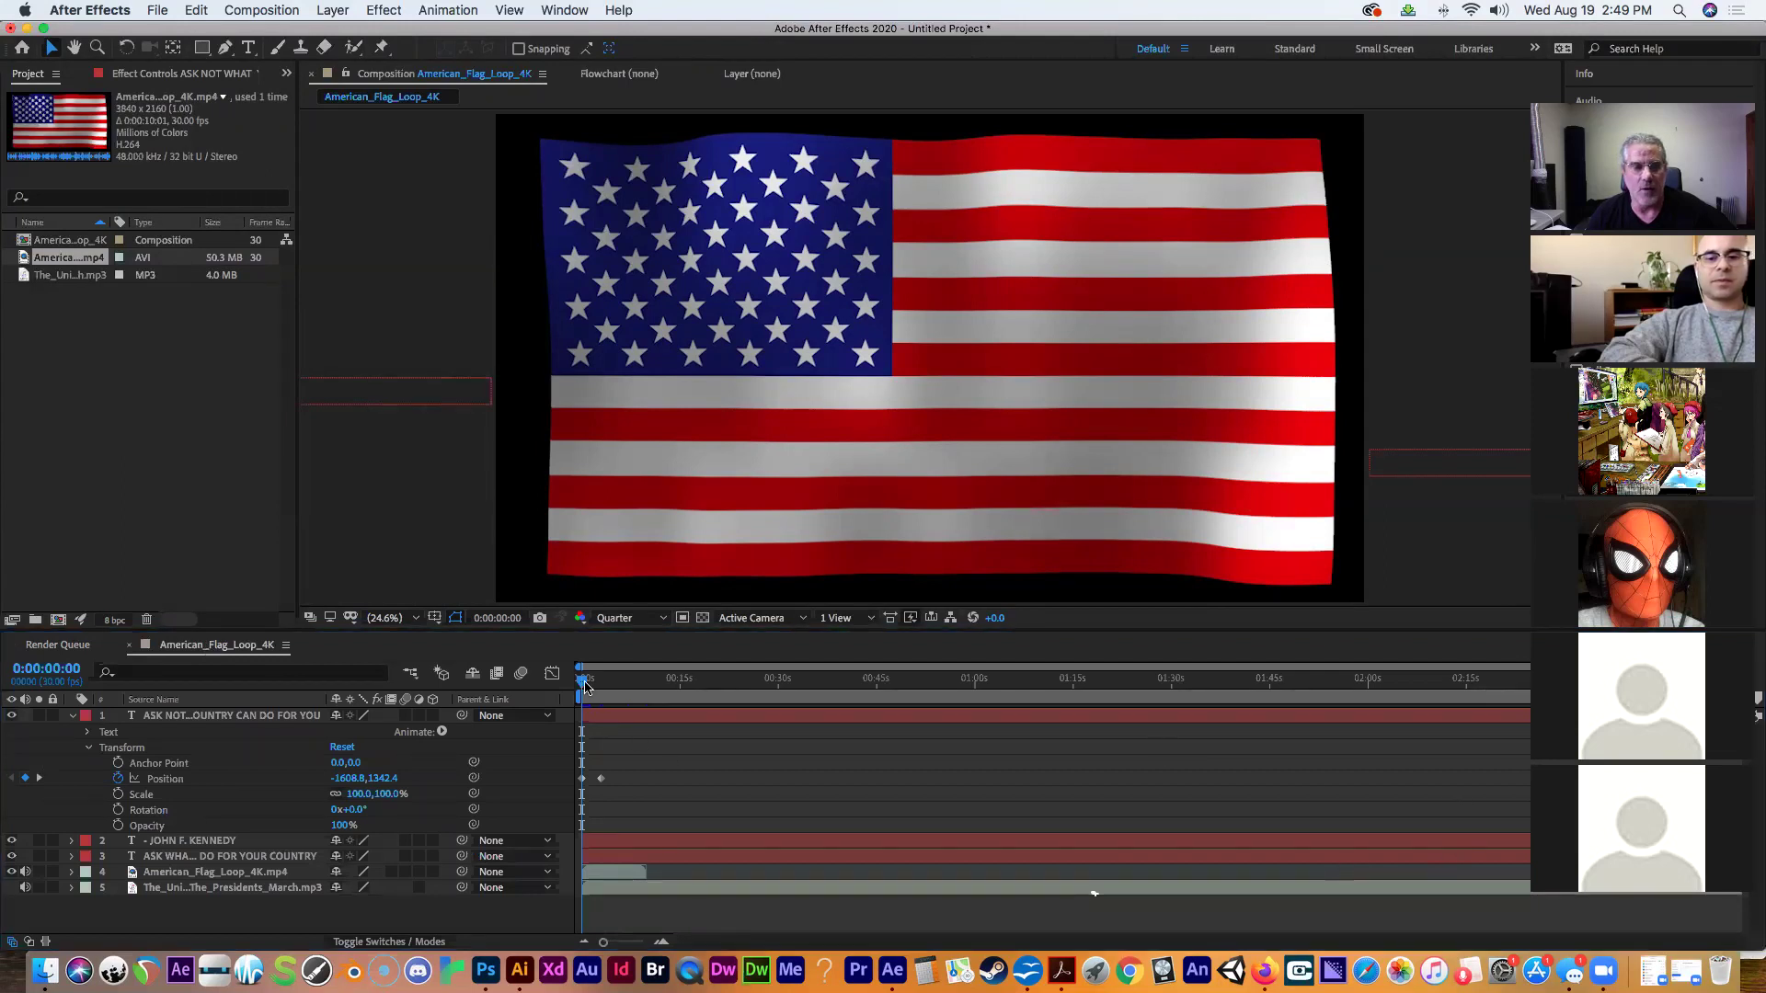
drag(585, 682, 649, 692)
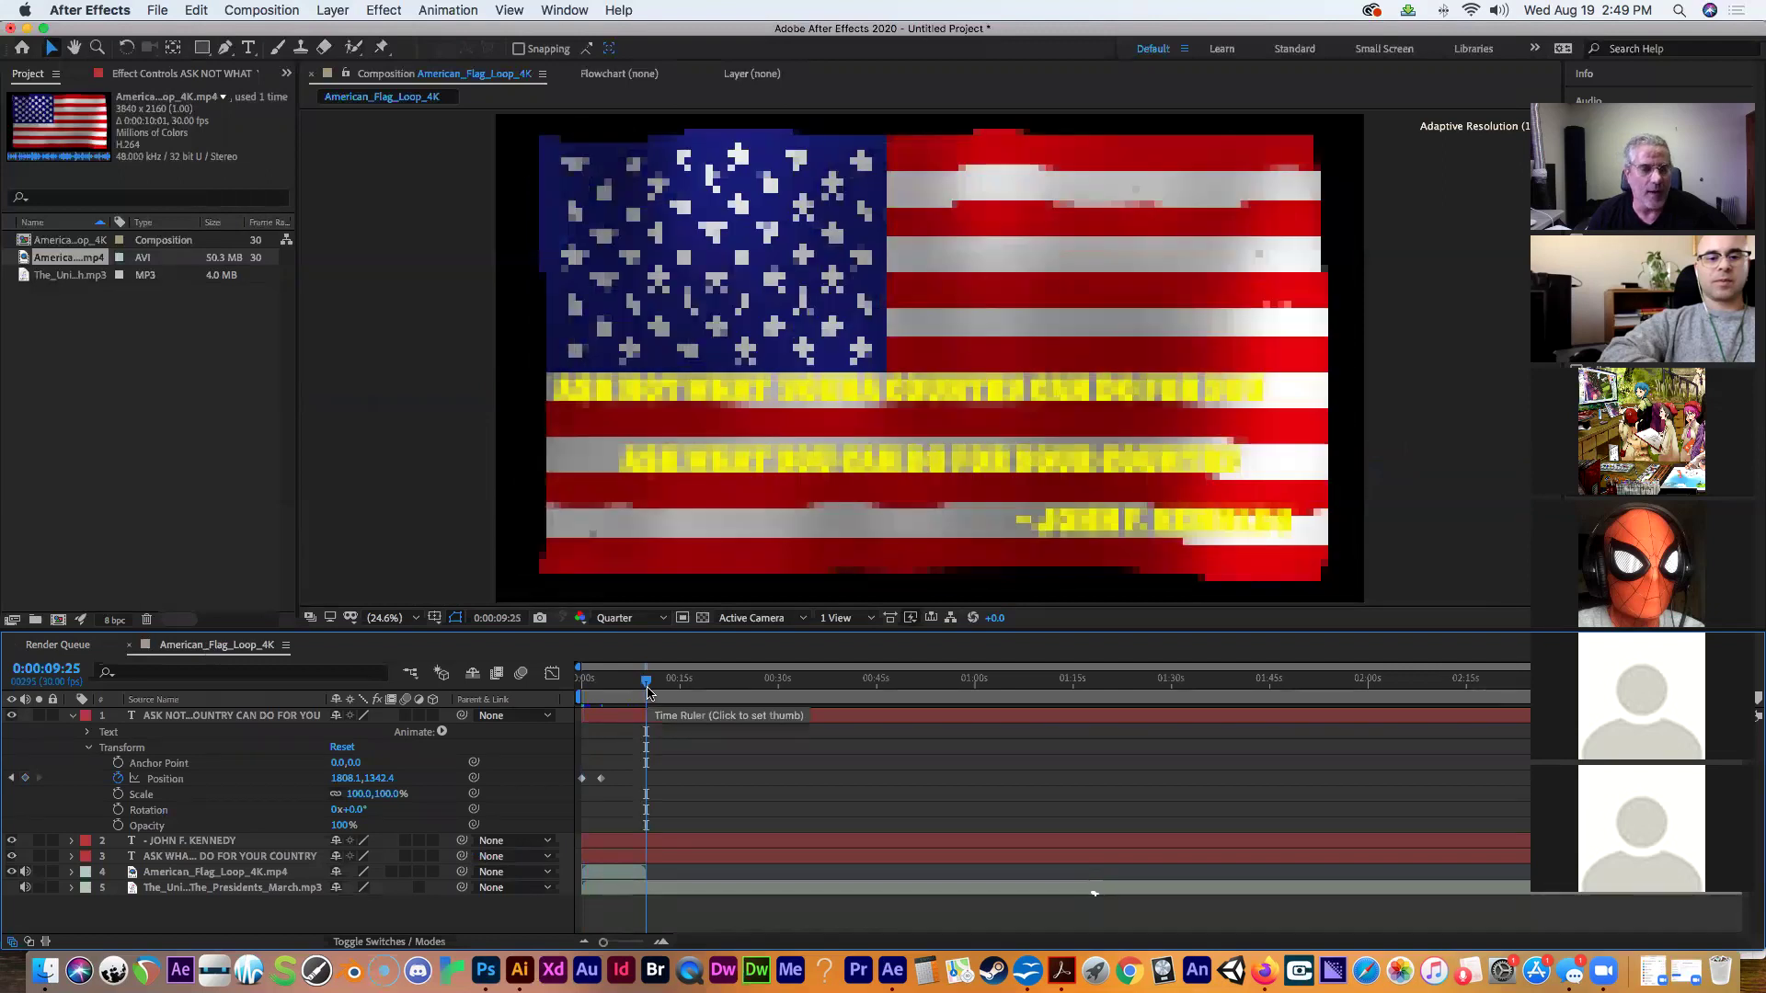
drag(648, 690, 648, 691)
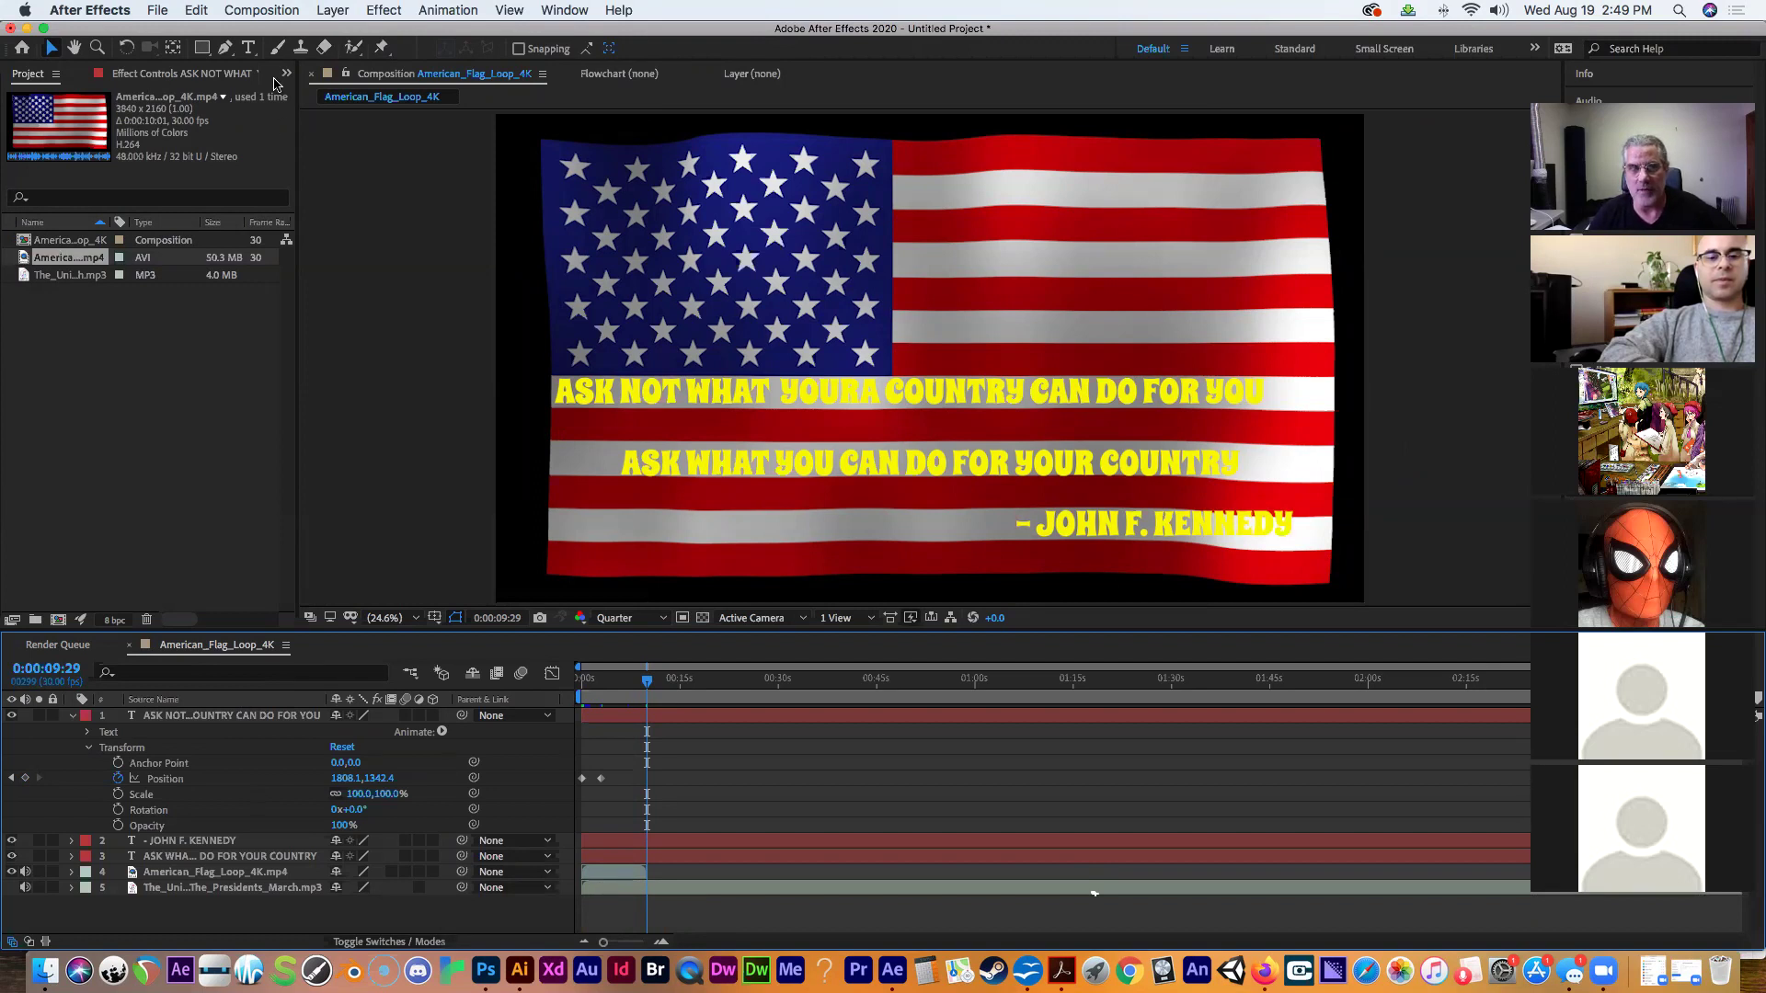
In Composition Settings for American_Flag_Loop_4K, change Duration from 0:02:57:04 to 0:00:09:29.
click(267, 10)
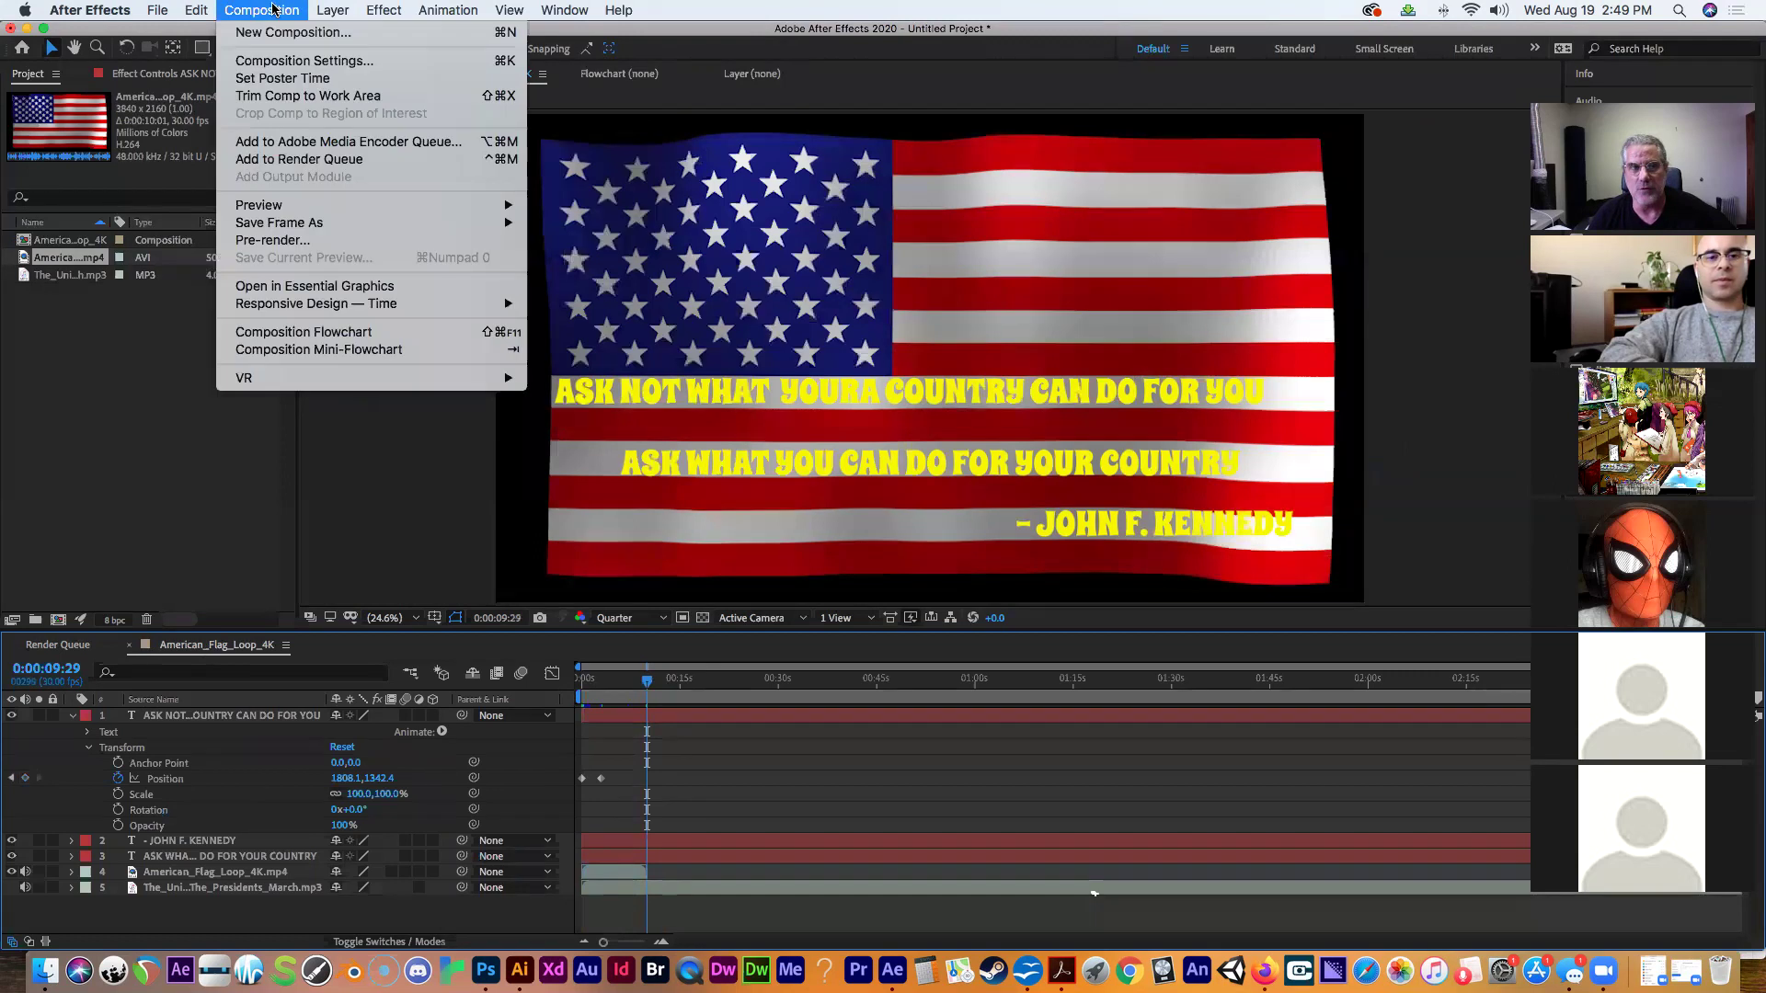
click(285, 62)
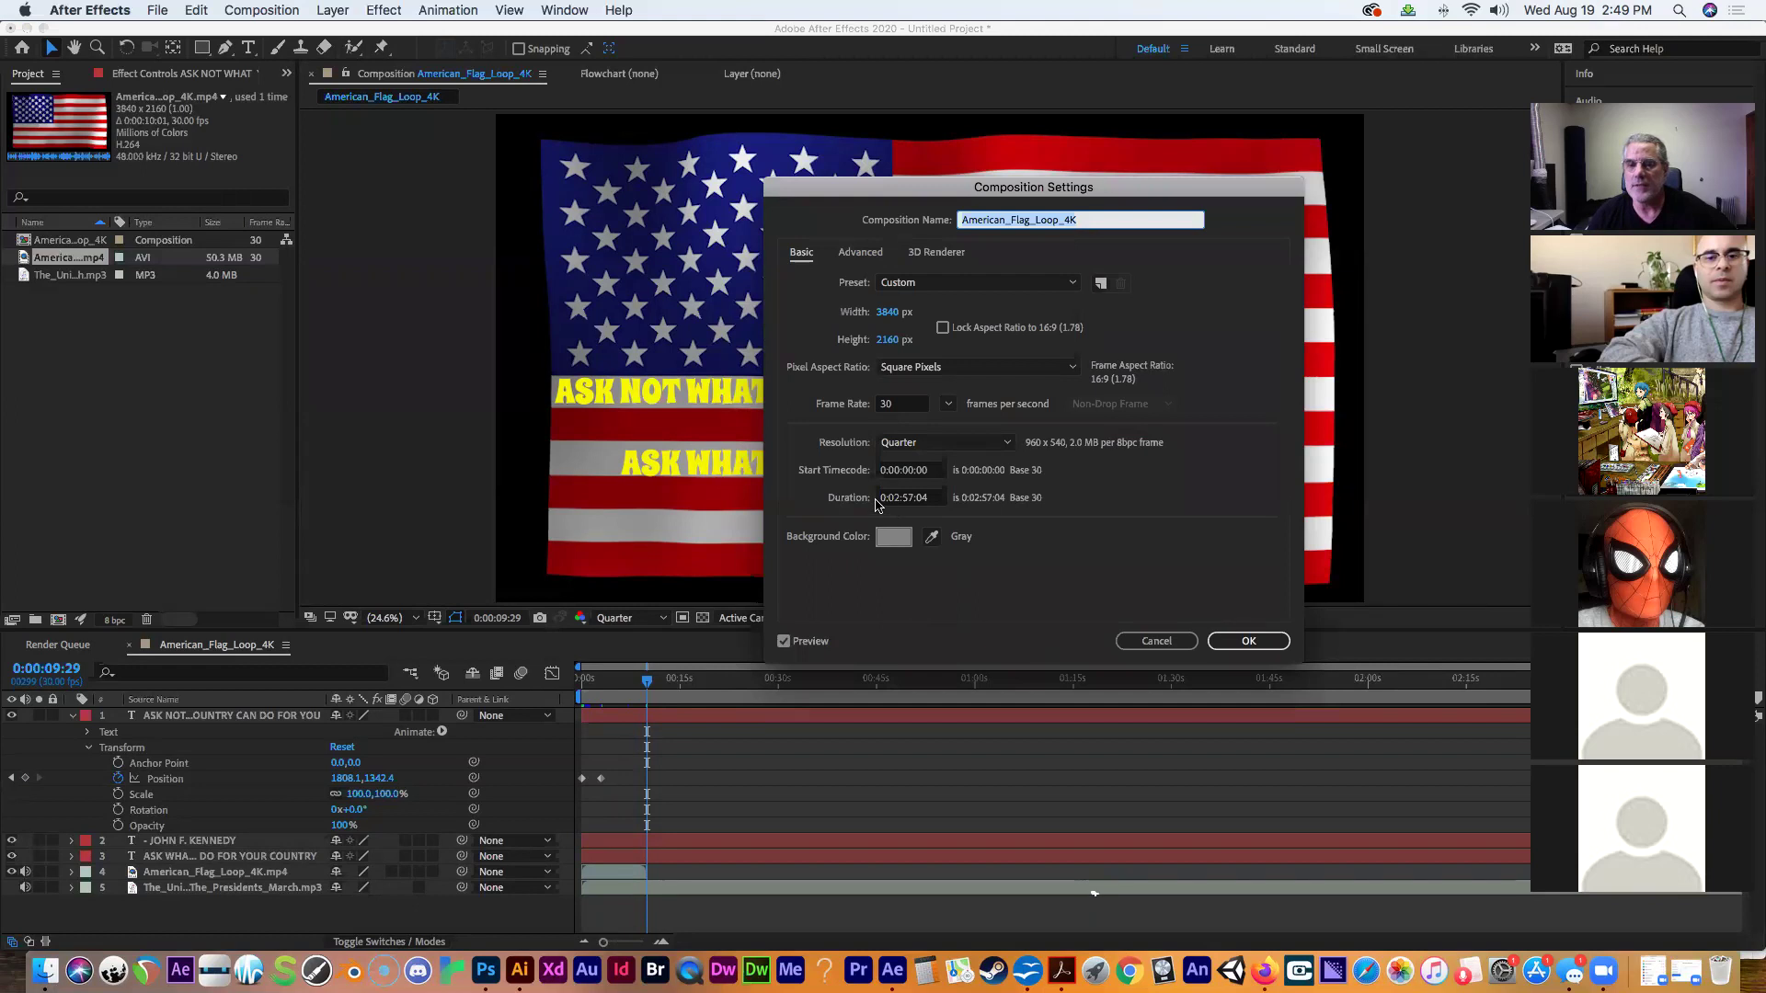
click(887, 501)
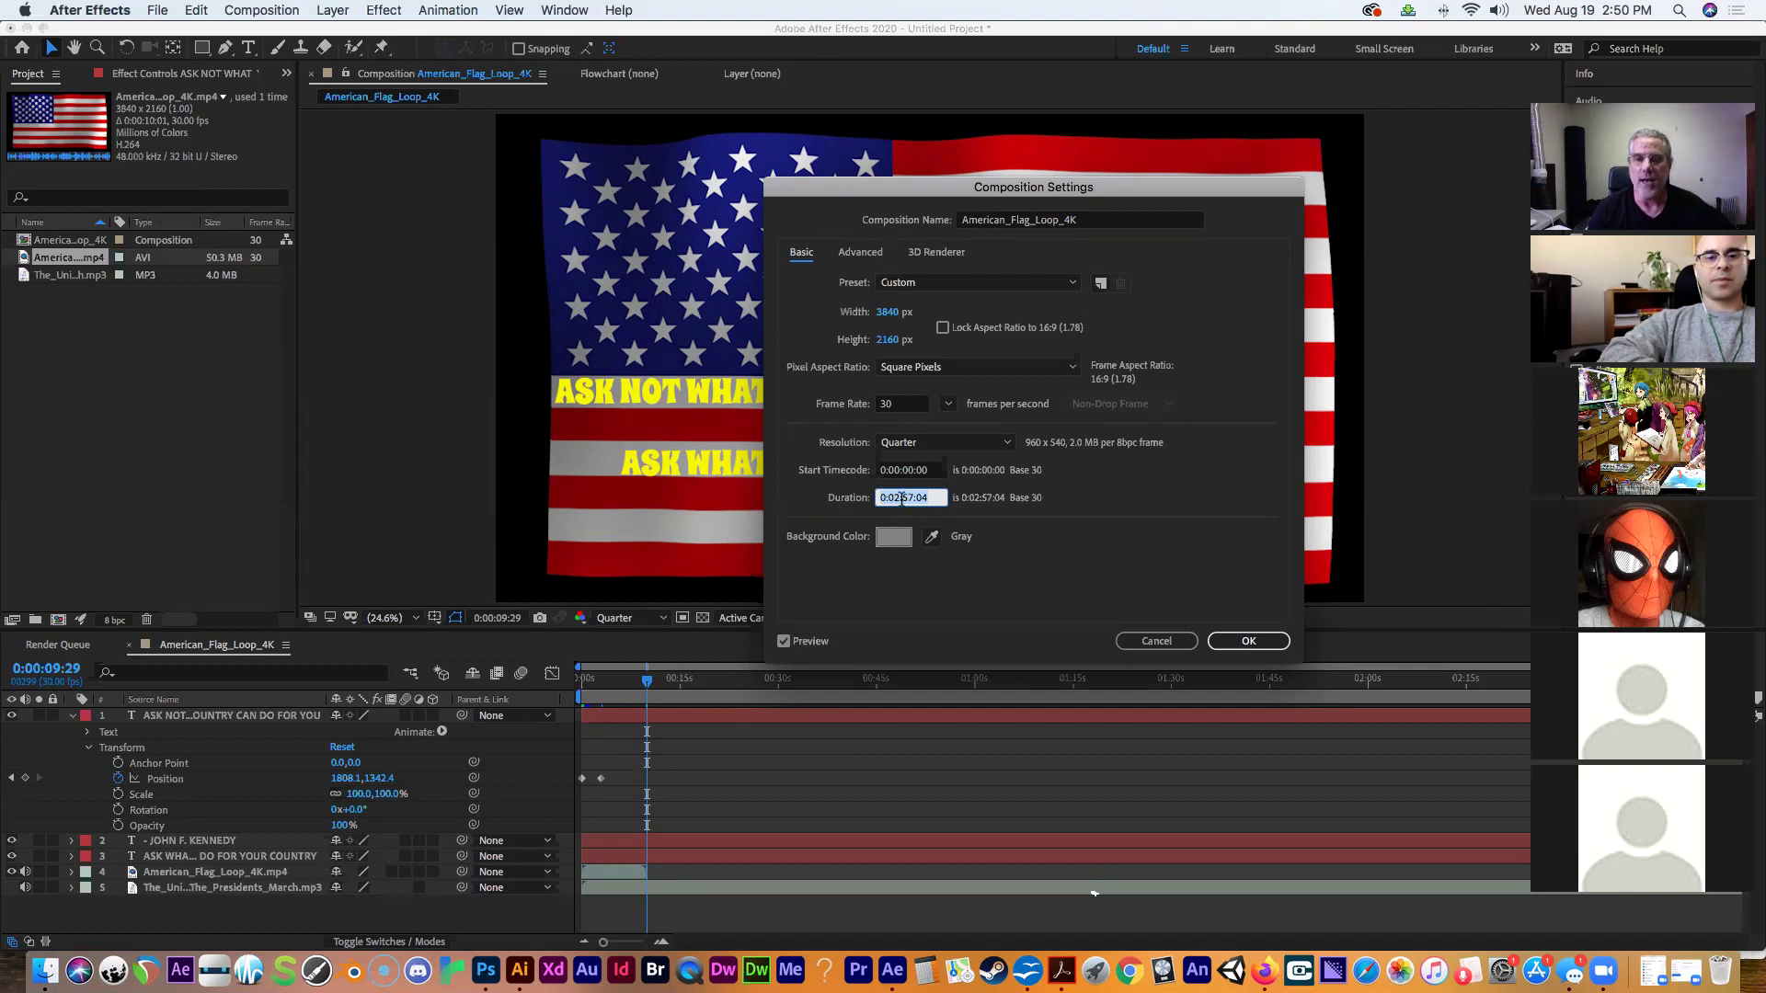
click(897, 497)
key(BackSpace)
text(0)
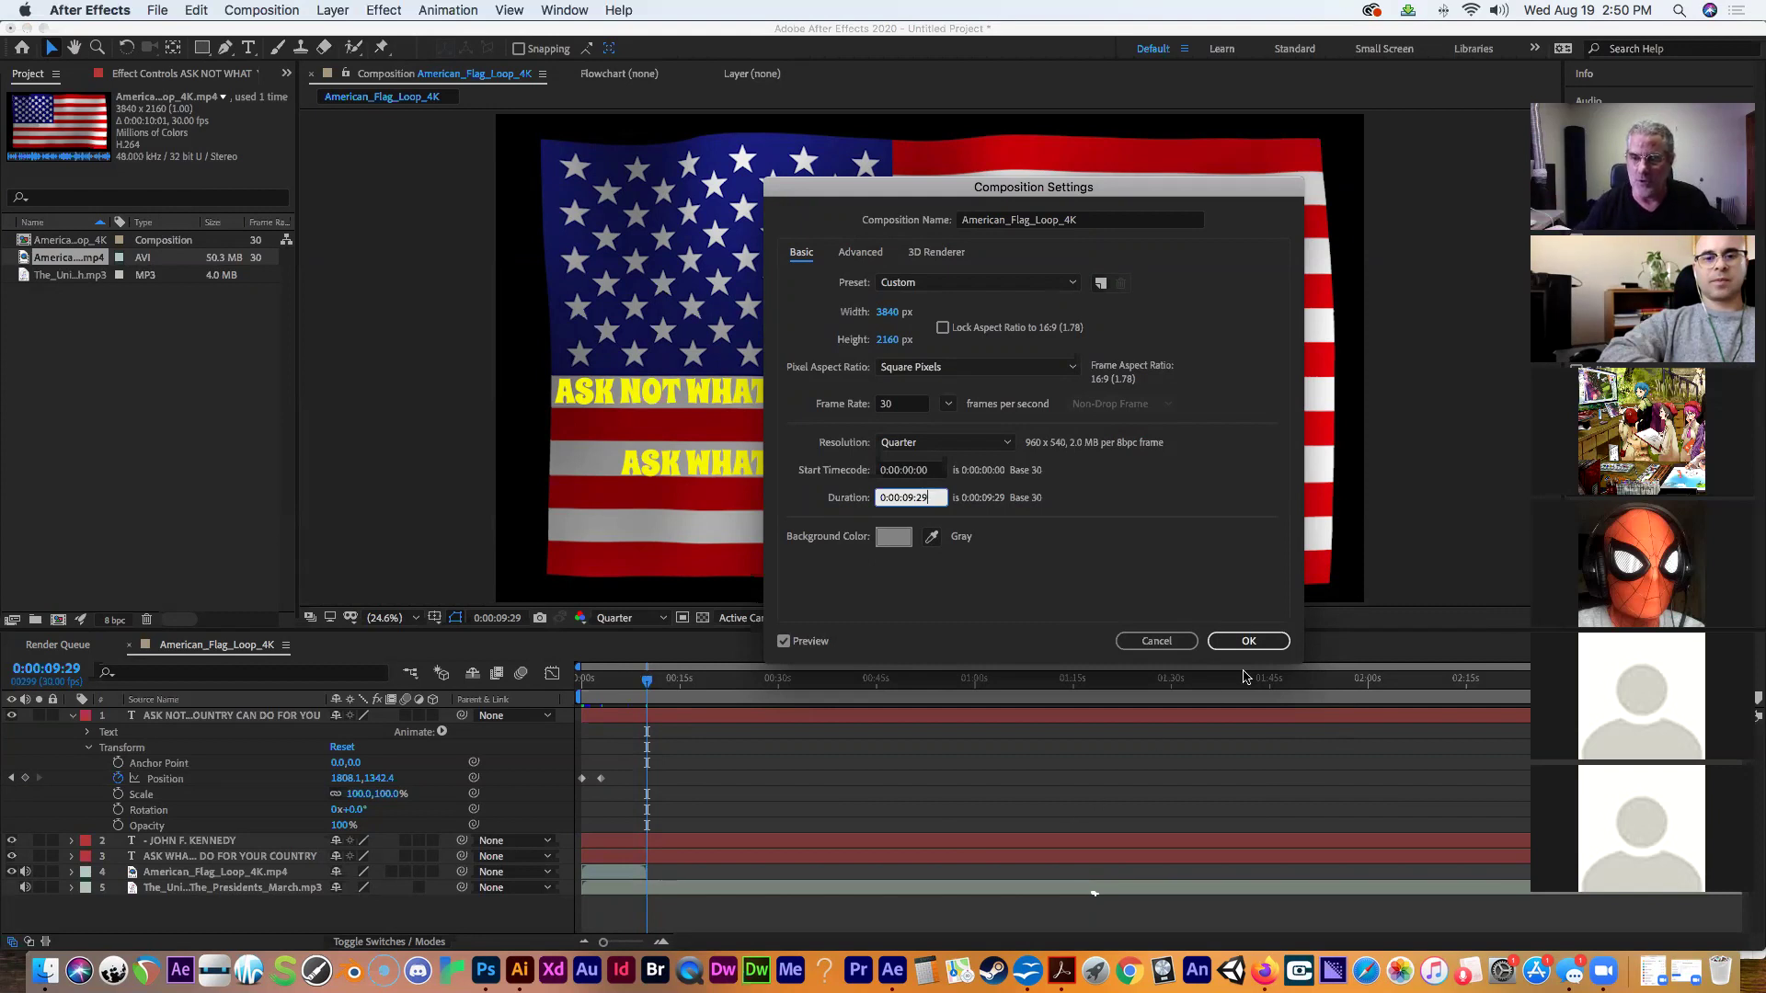
Apply the 0:00:09:29 duration and scrub from the start to preview the quote sliding onto the flag.
click(1248, 641)
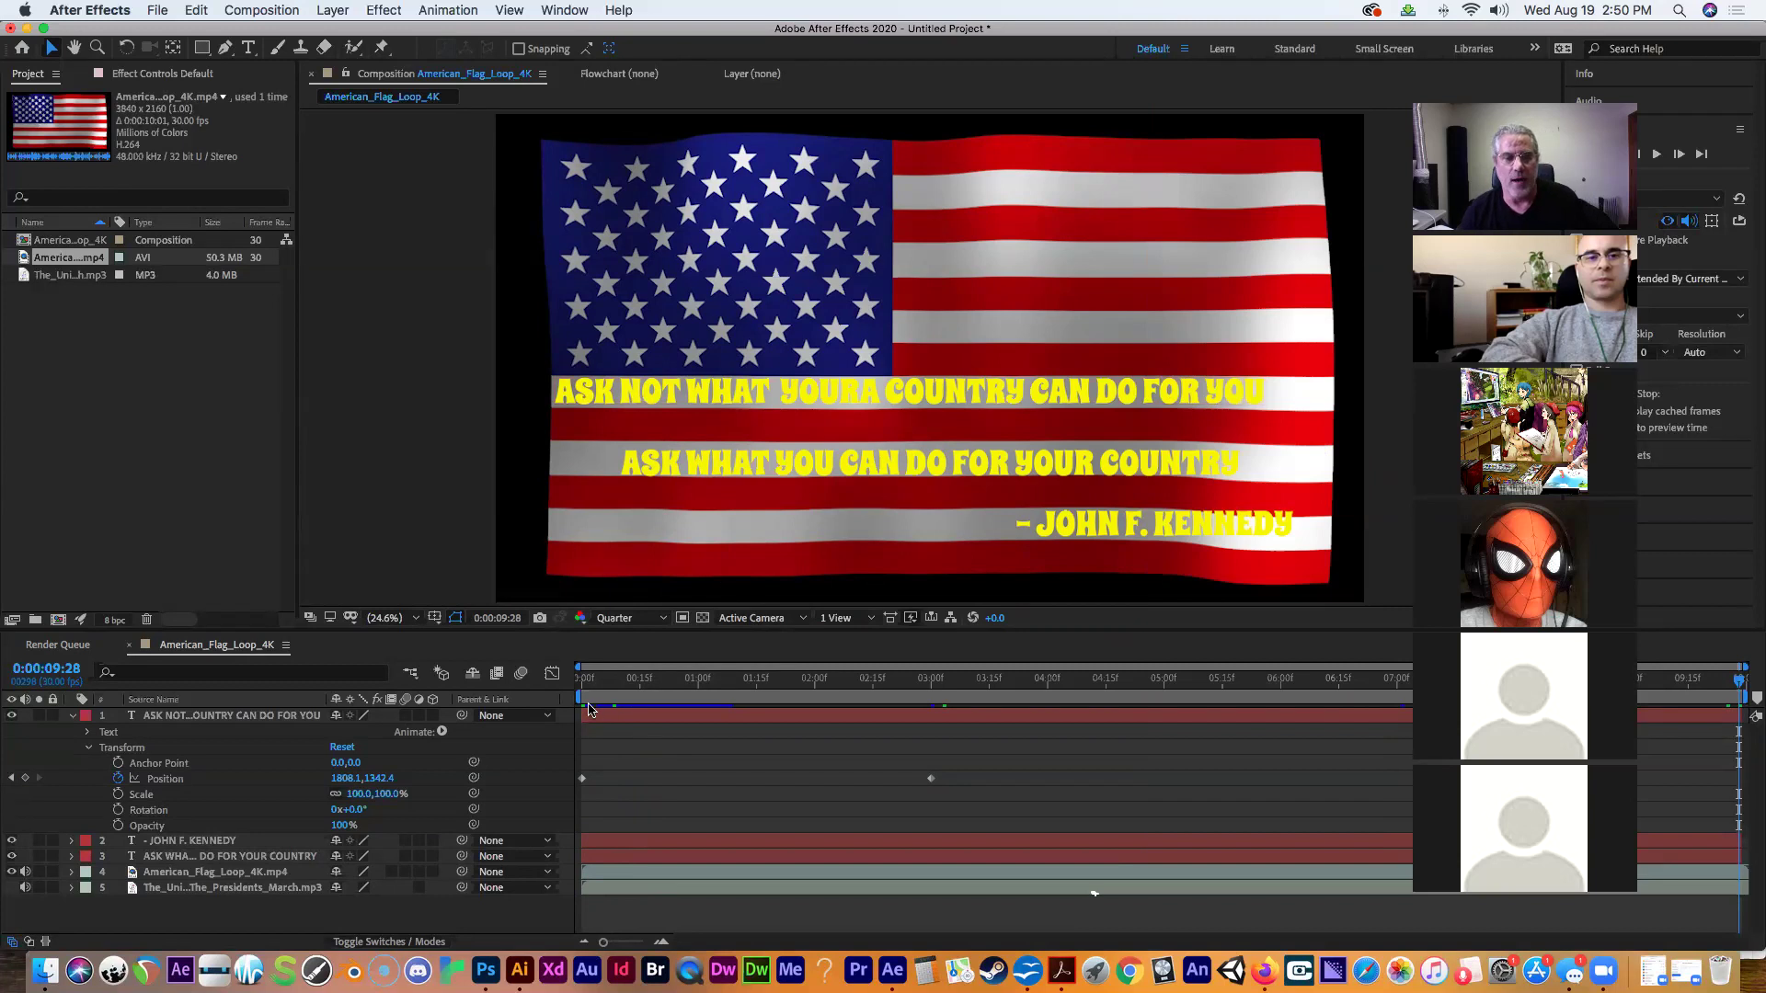
click(602, 749)
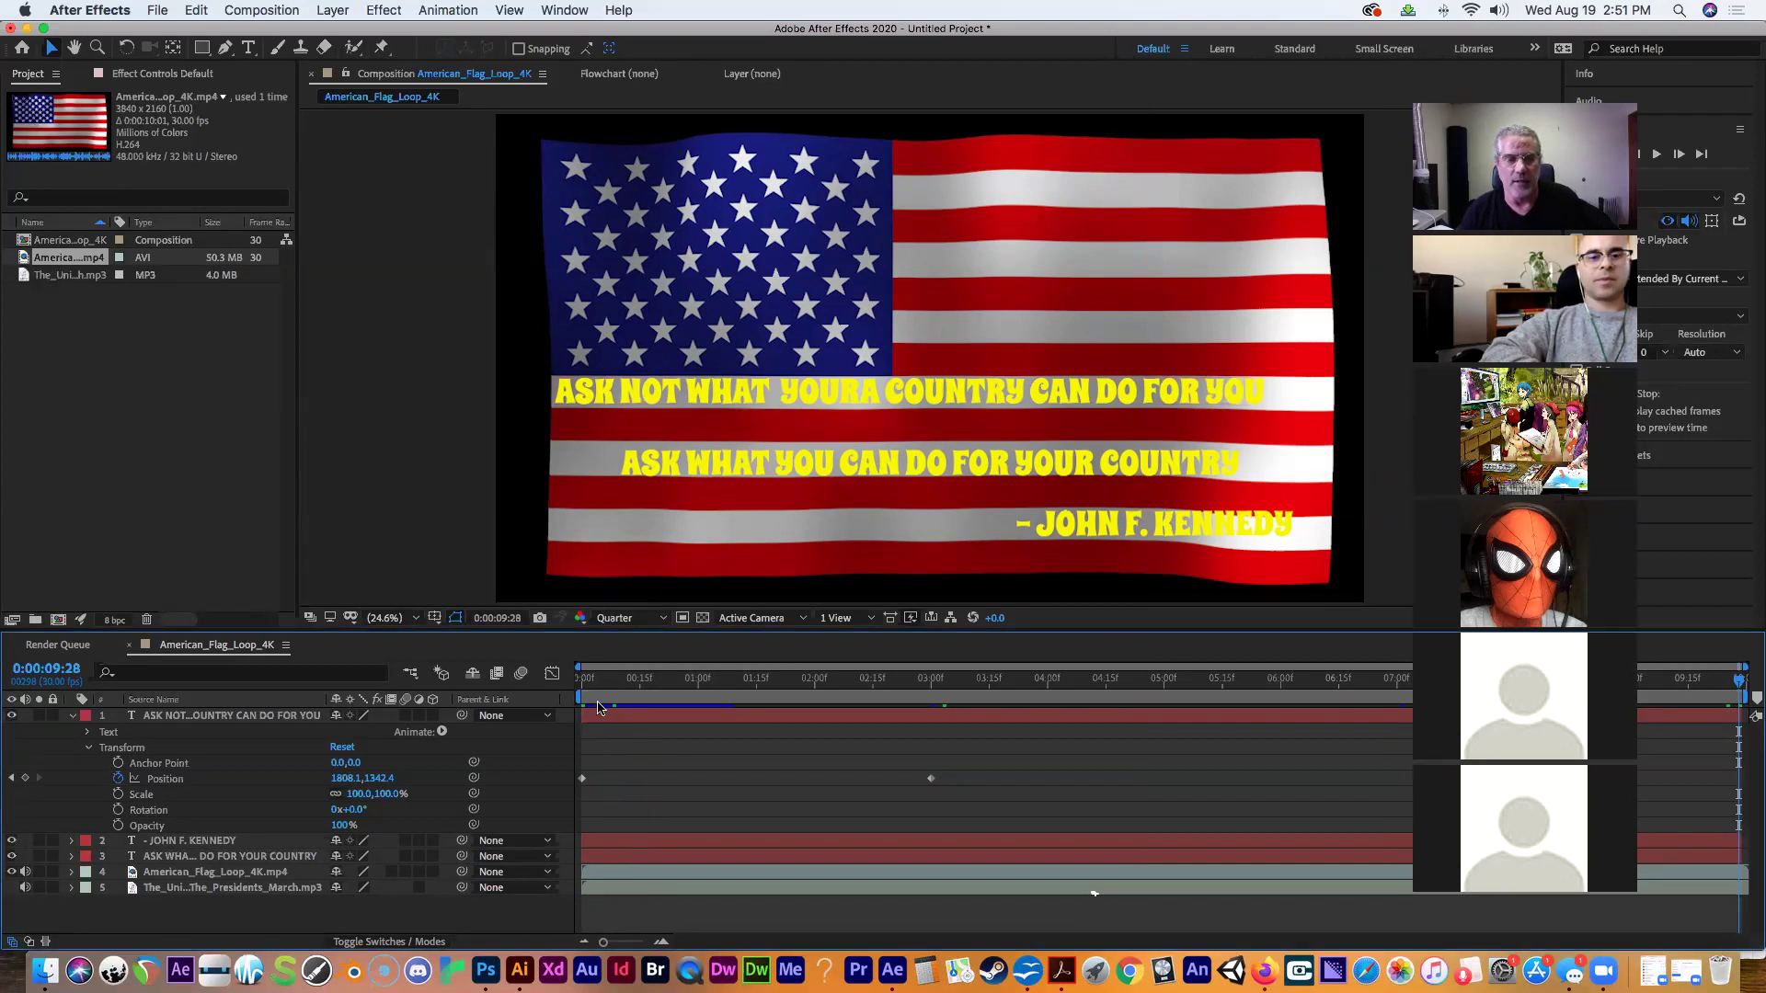
click(598, 703)
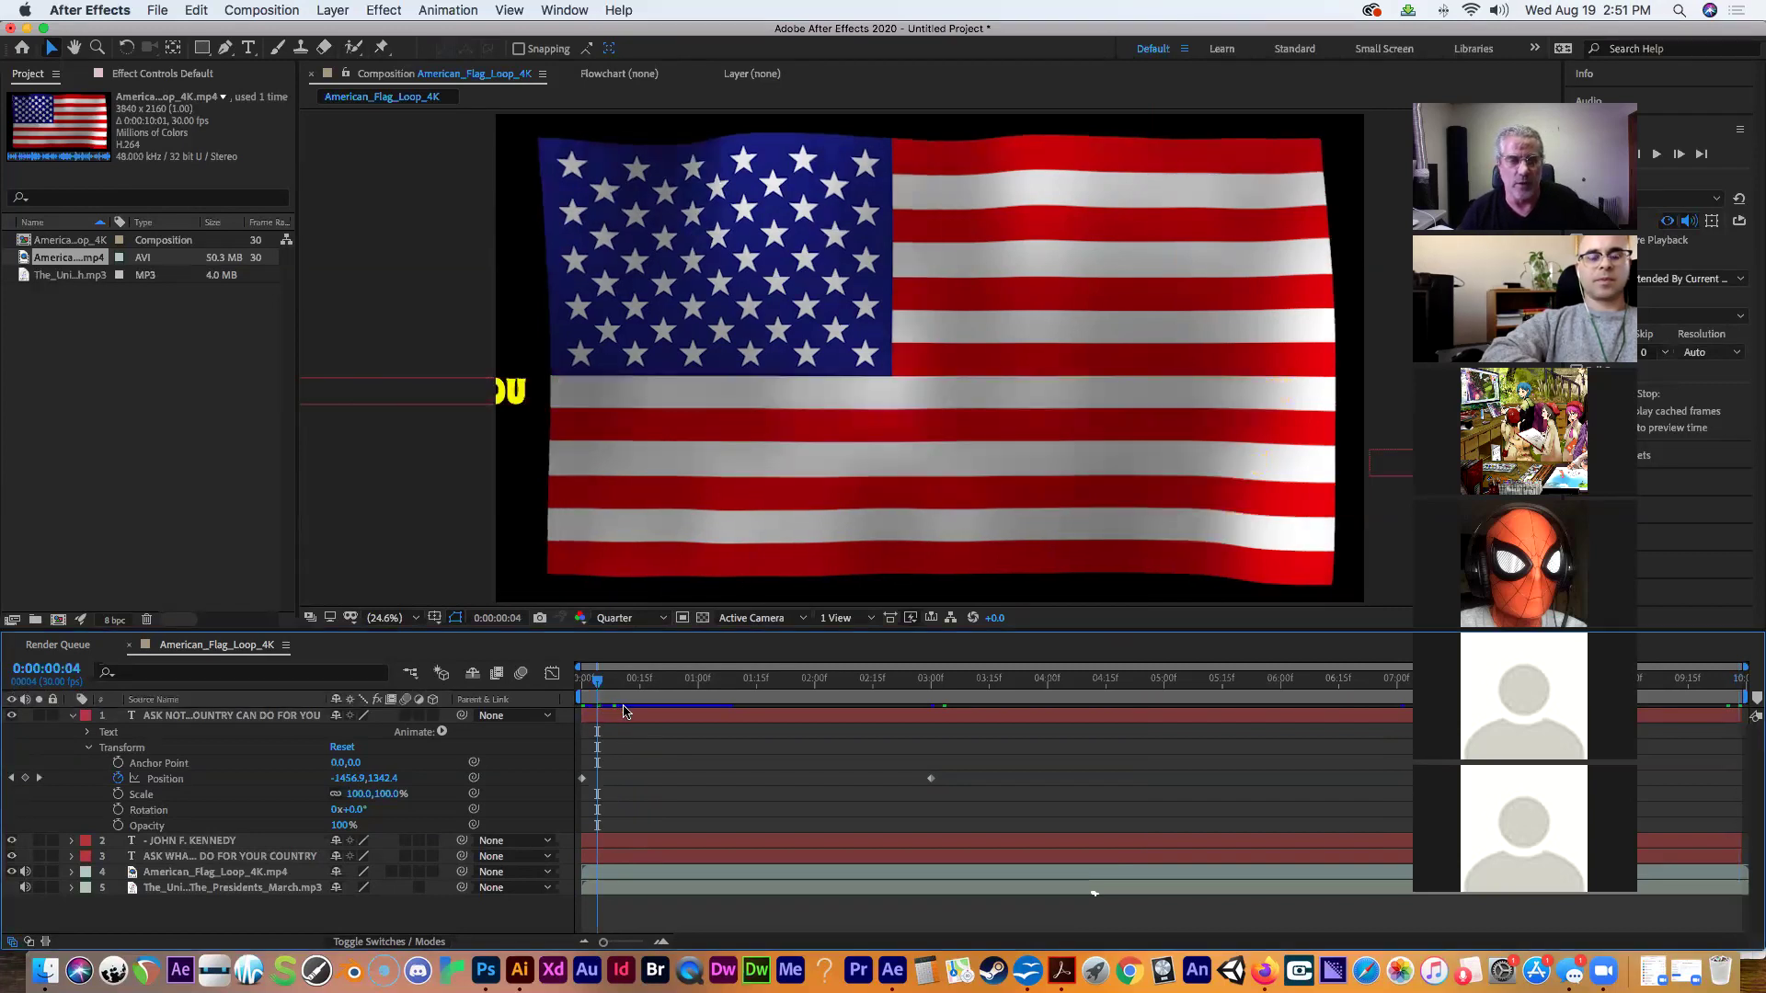
drag(598, 685, 1060, 636)
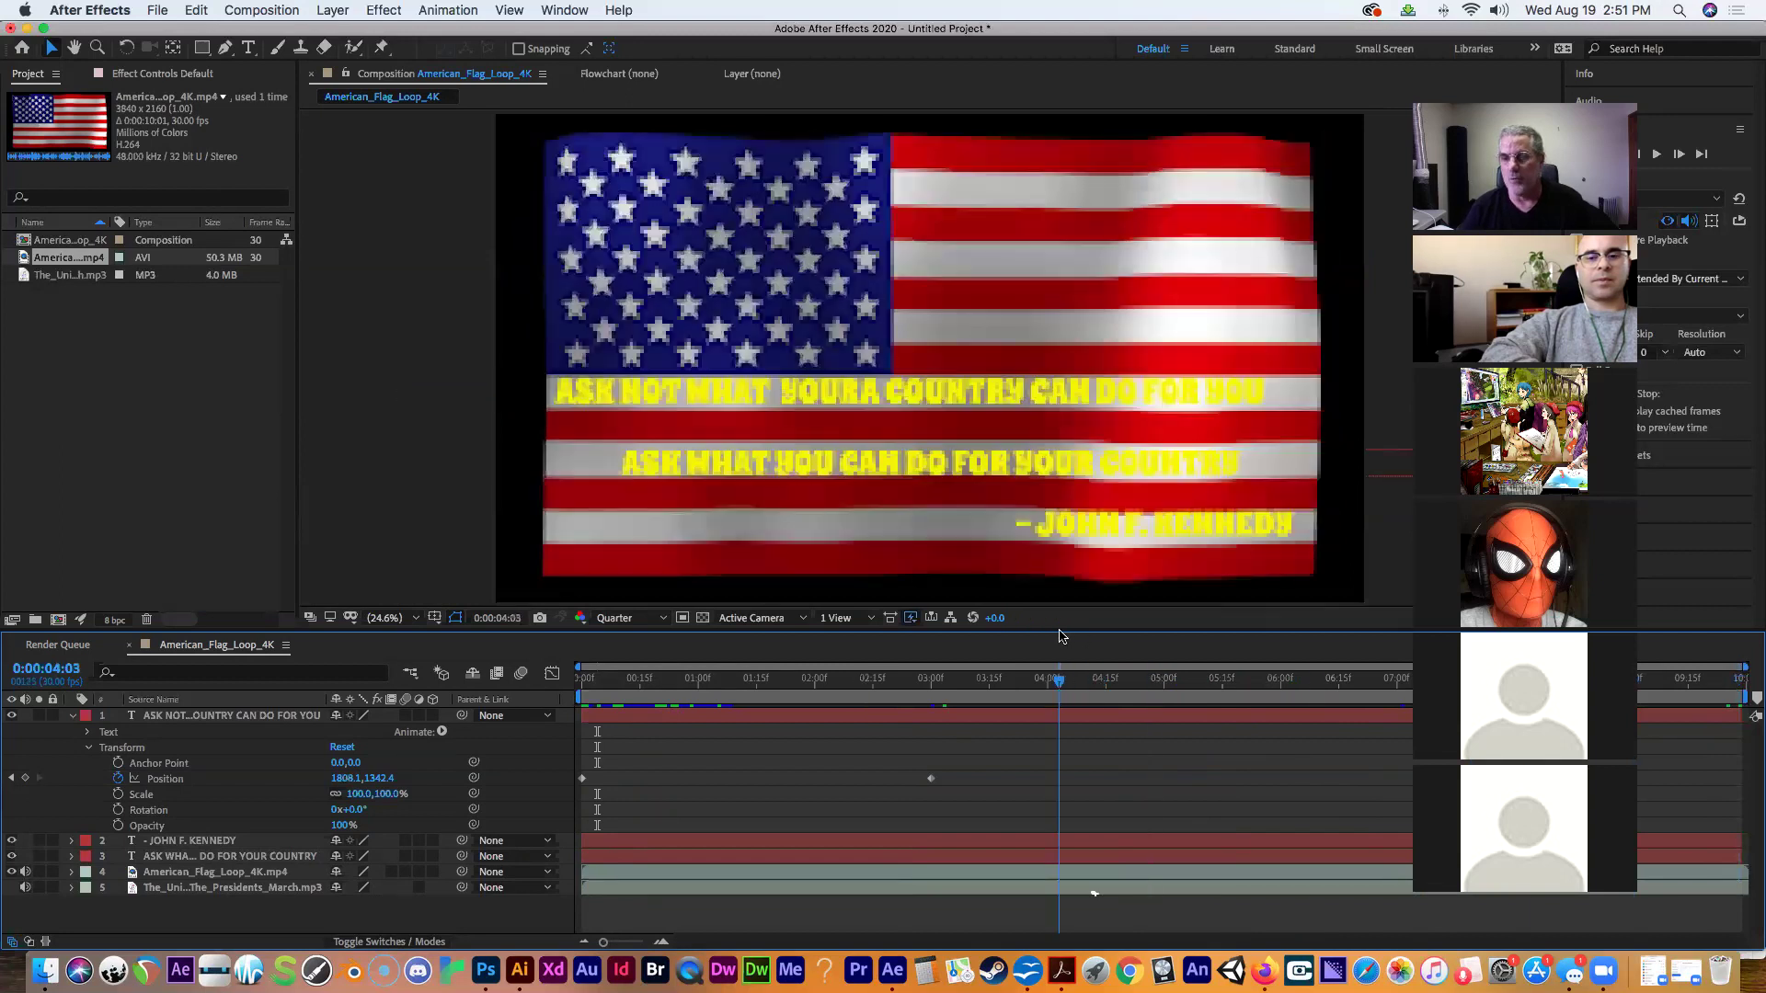
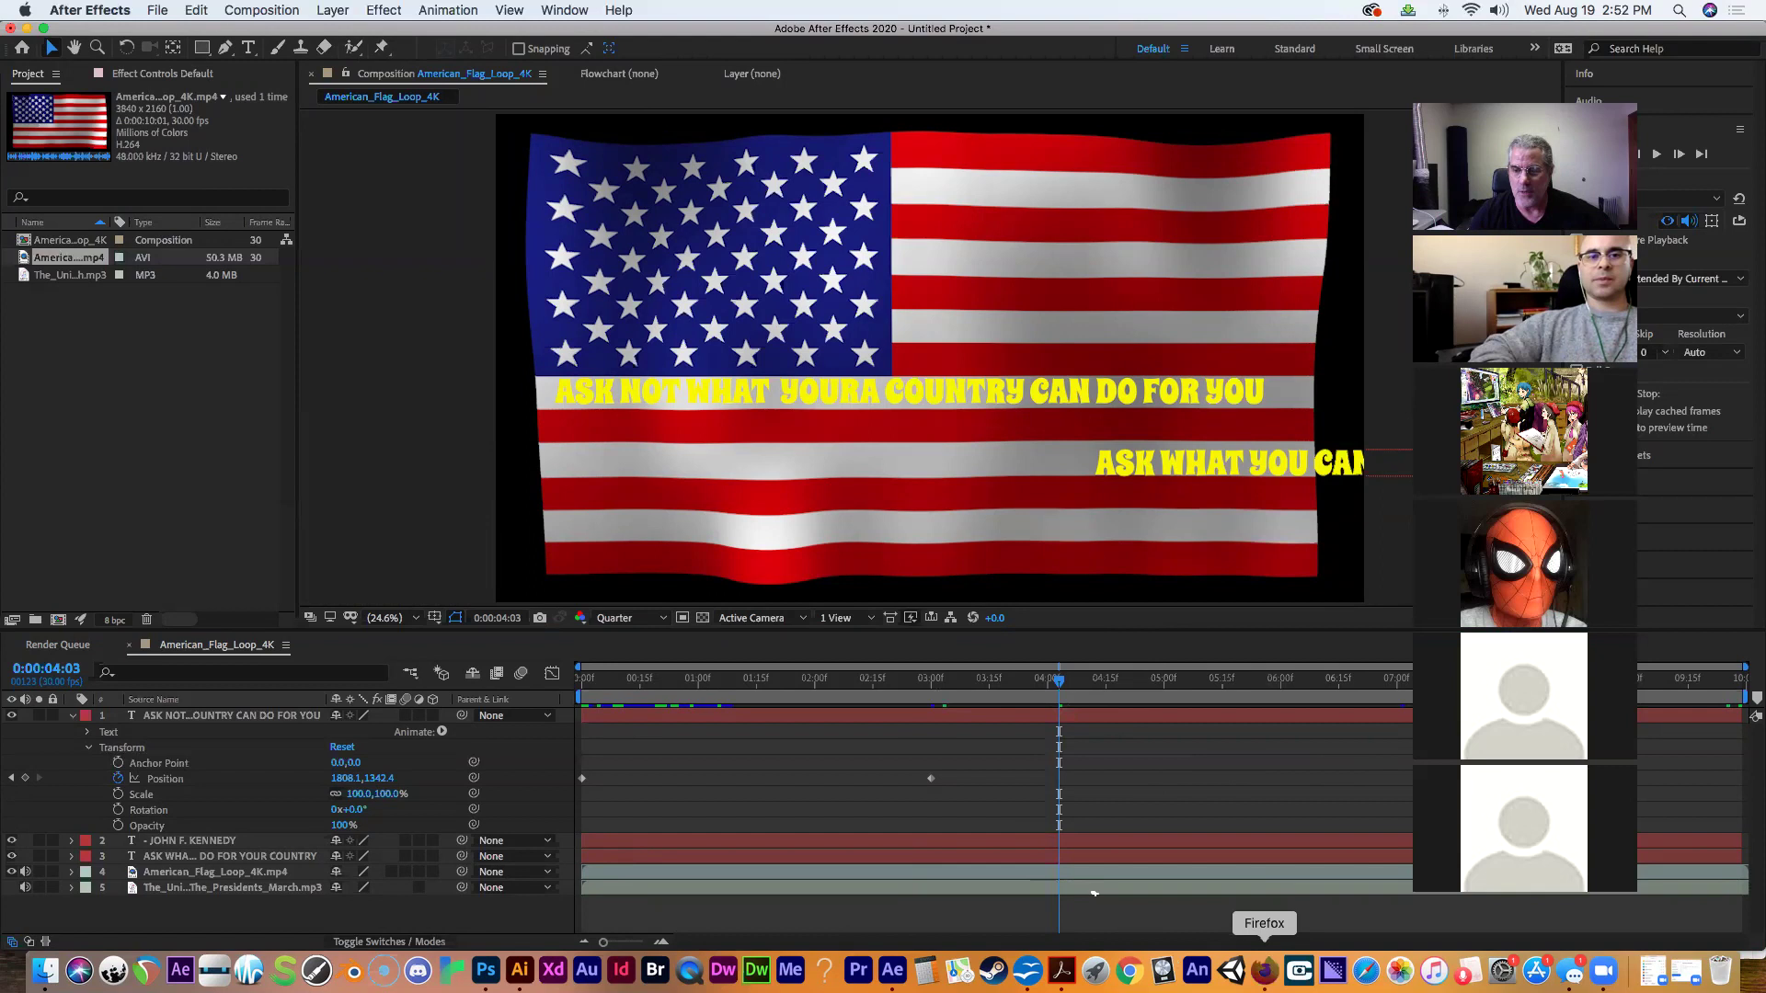
Switch from After Effects to the Firefox browser.
click(1263, 971)
Go back to the Old Guard Fife and Drum Corps artist page and reset zoom to Actual Size.
click(372, 100)
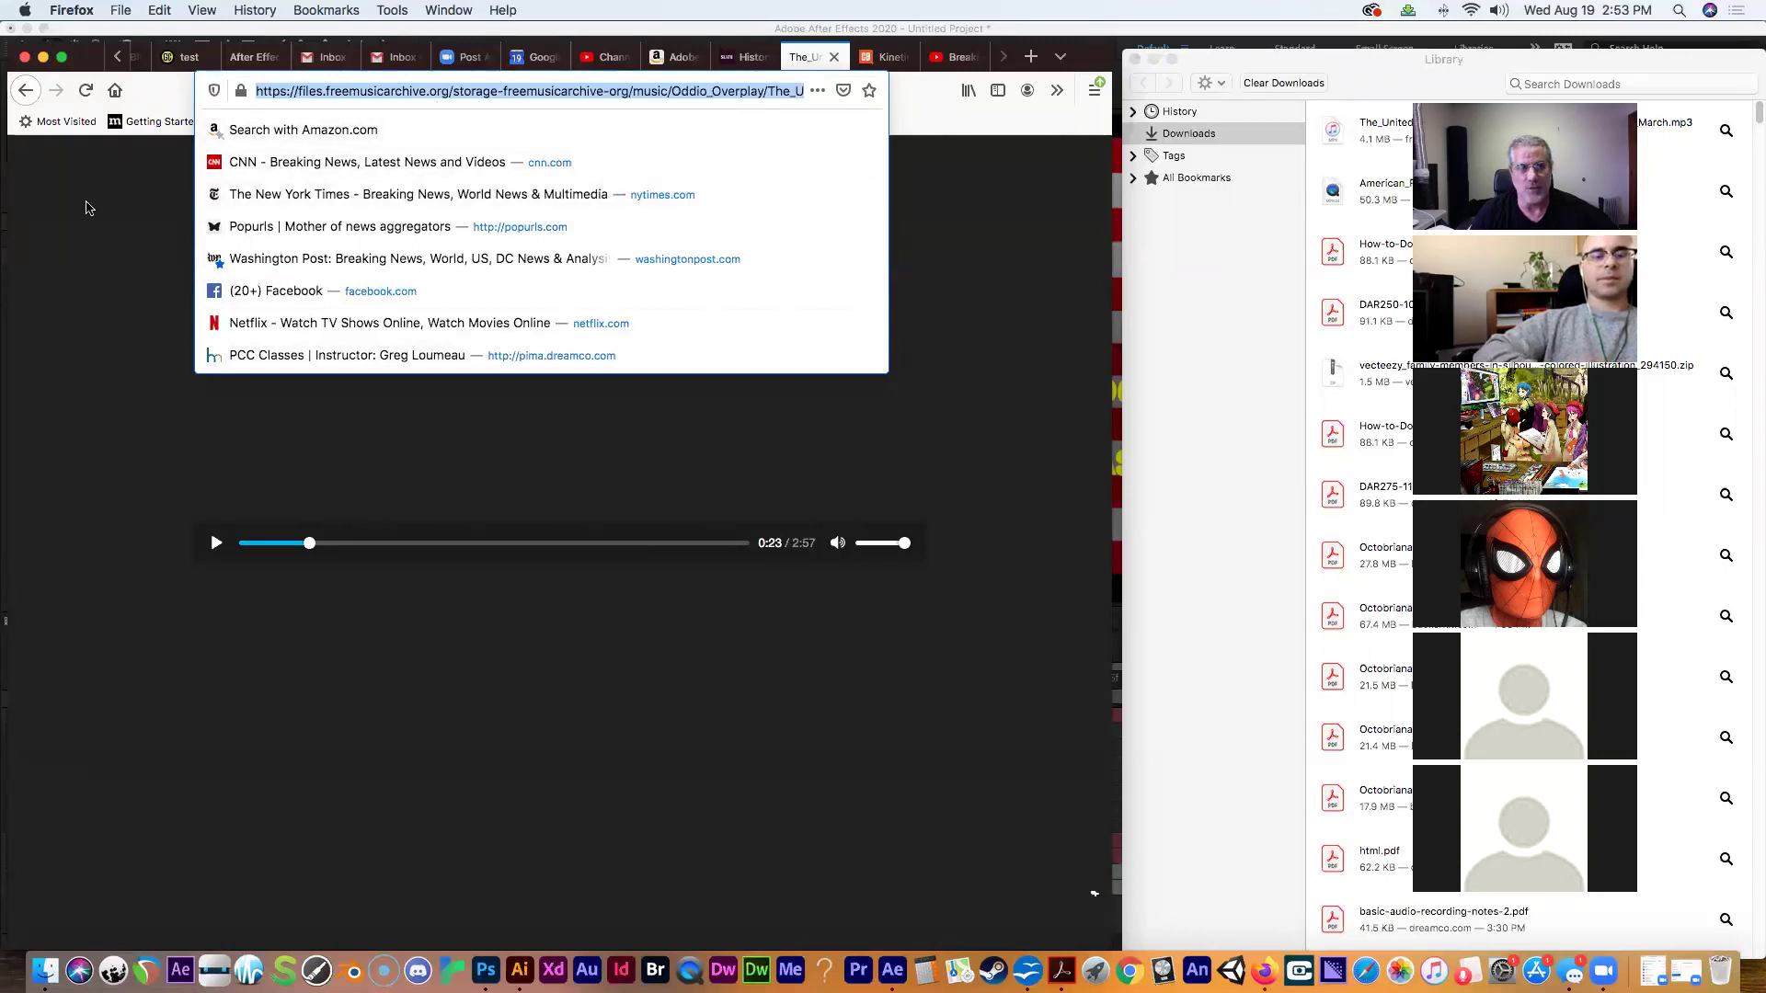
click(27, 91)
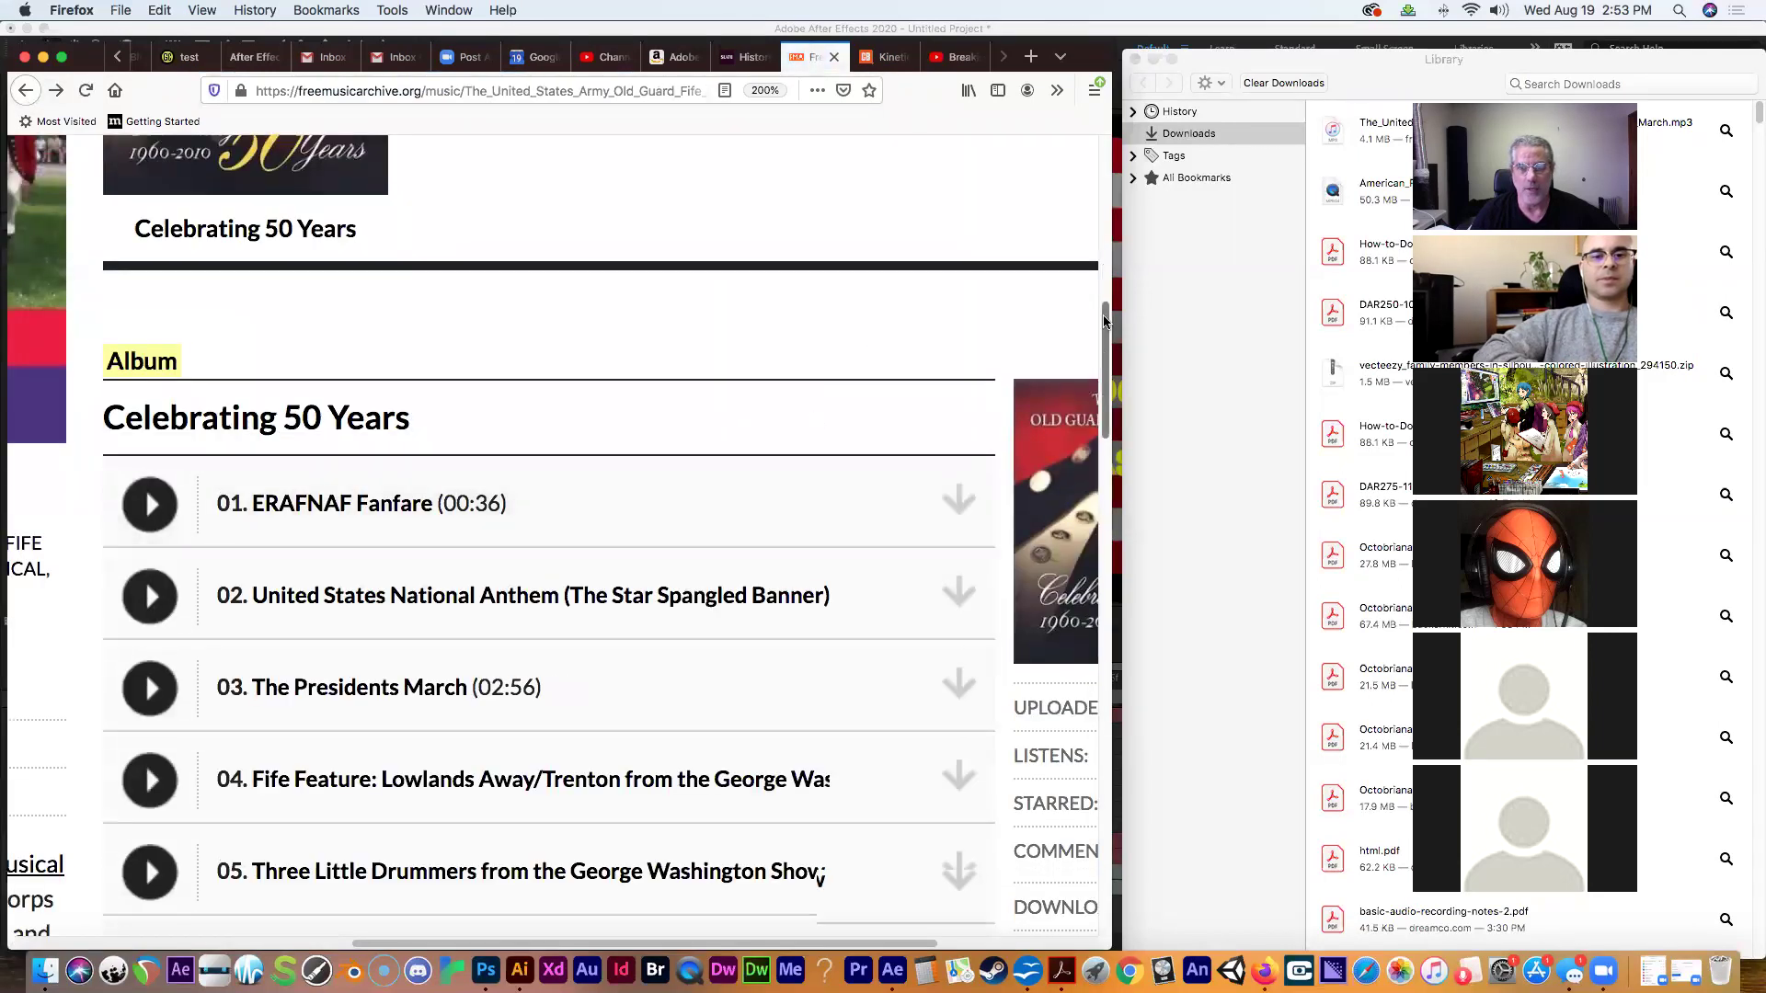
scroll(819, 874, up, 10)
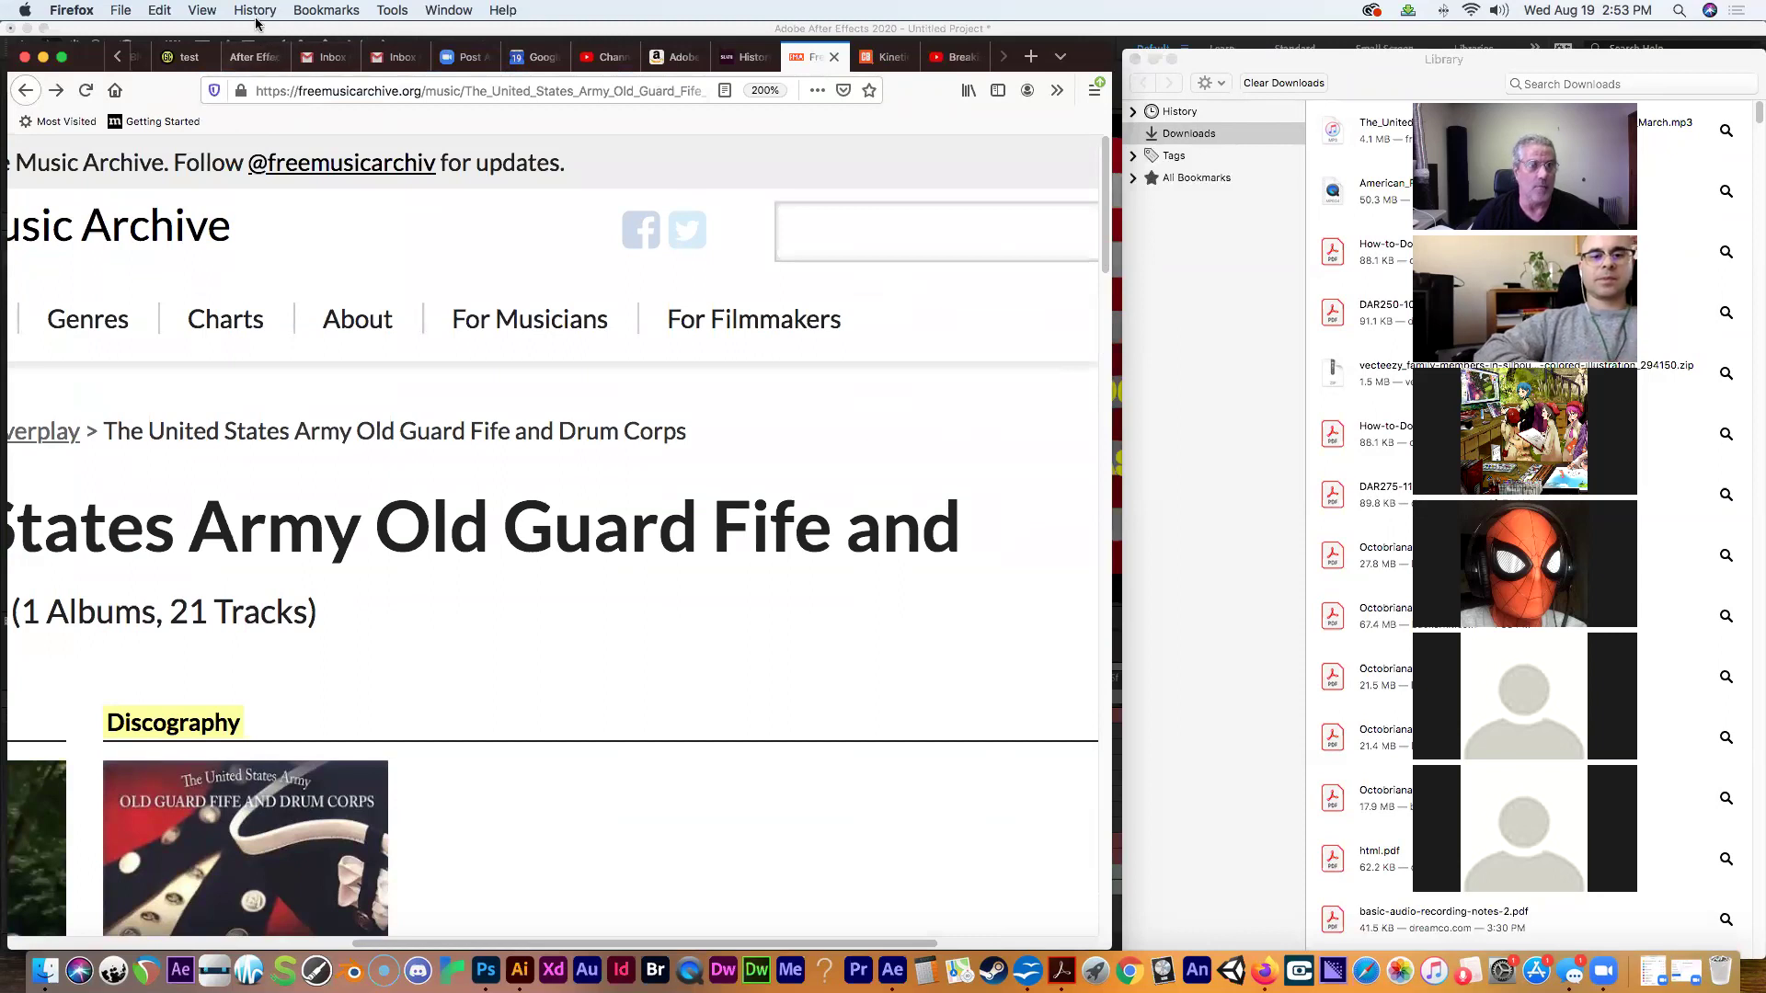
click(203, 10)
mouse_move(217, 77)
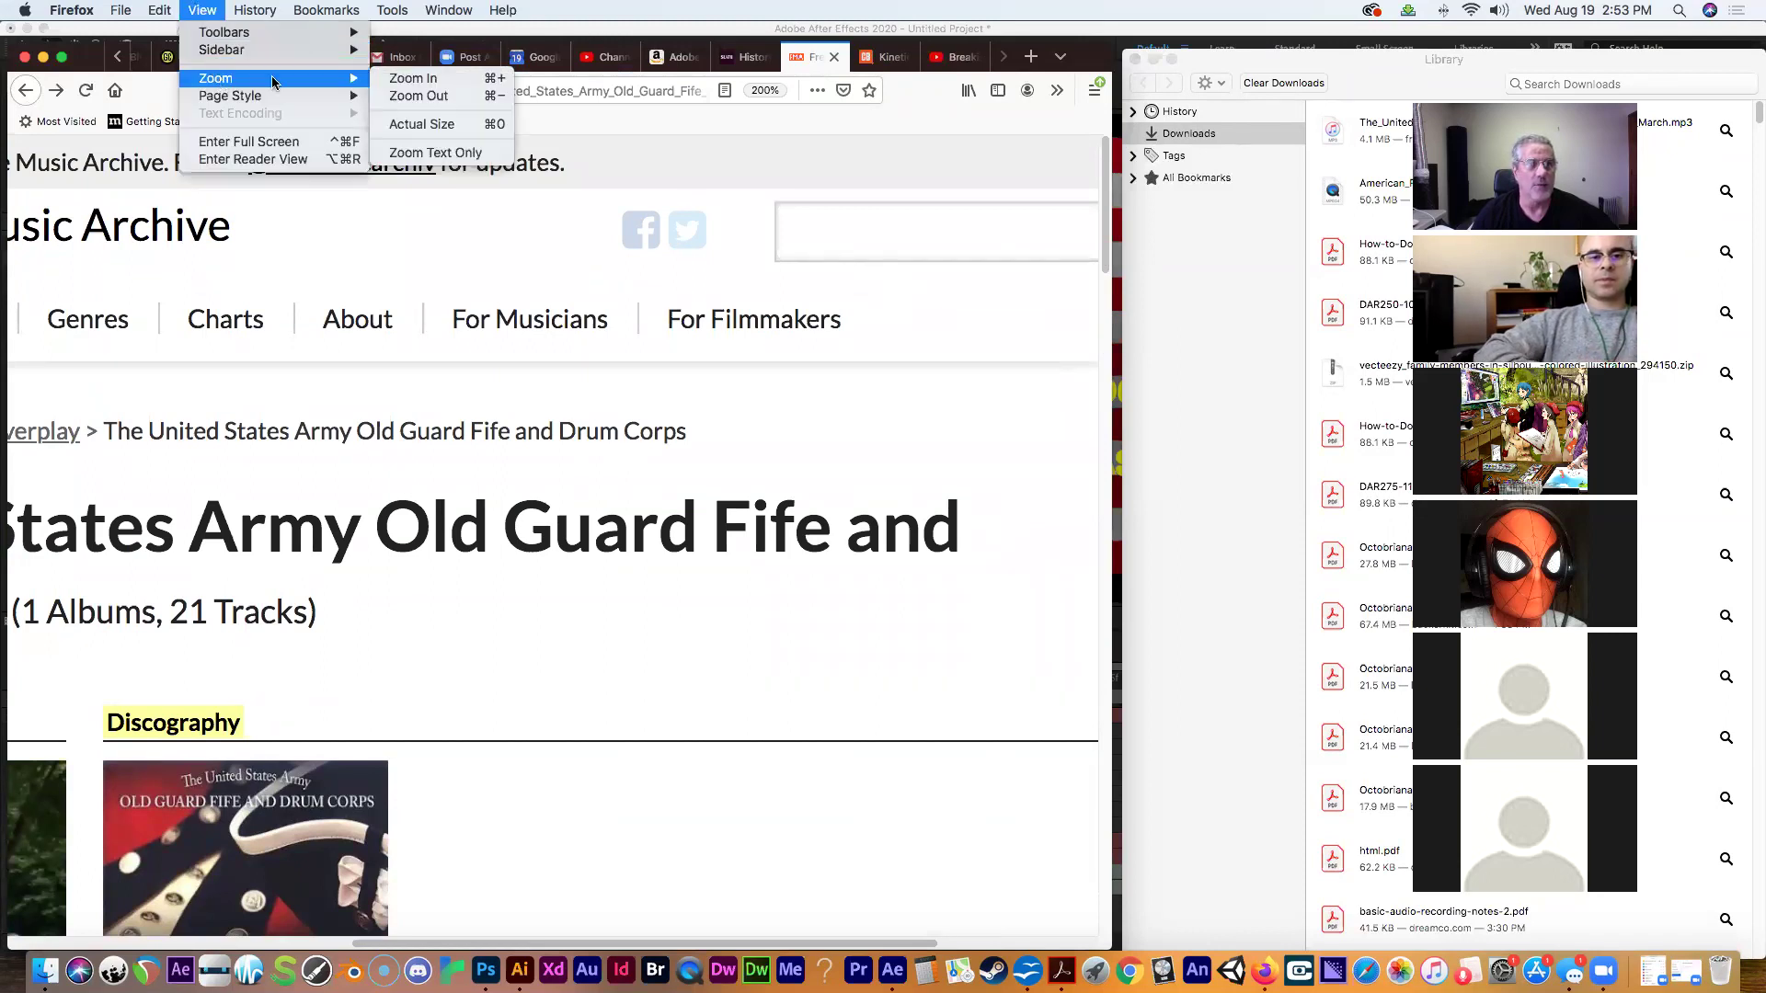
click(432, 126)
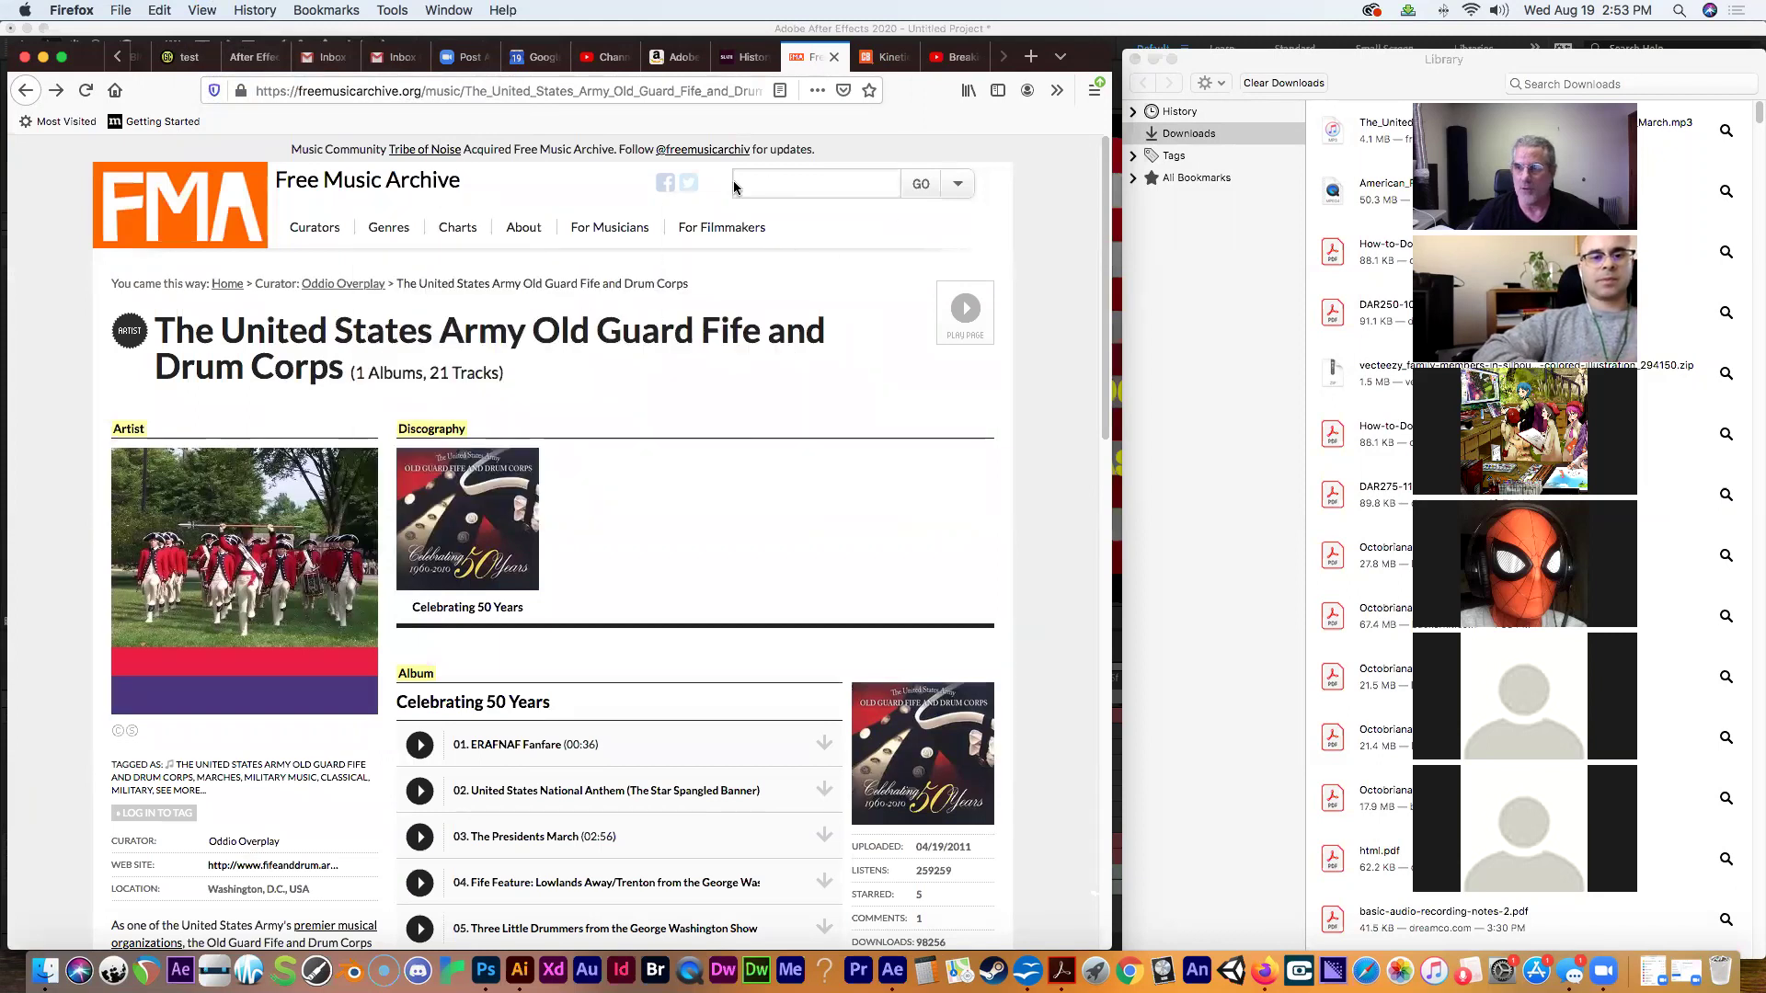
click(565, 90)
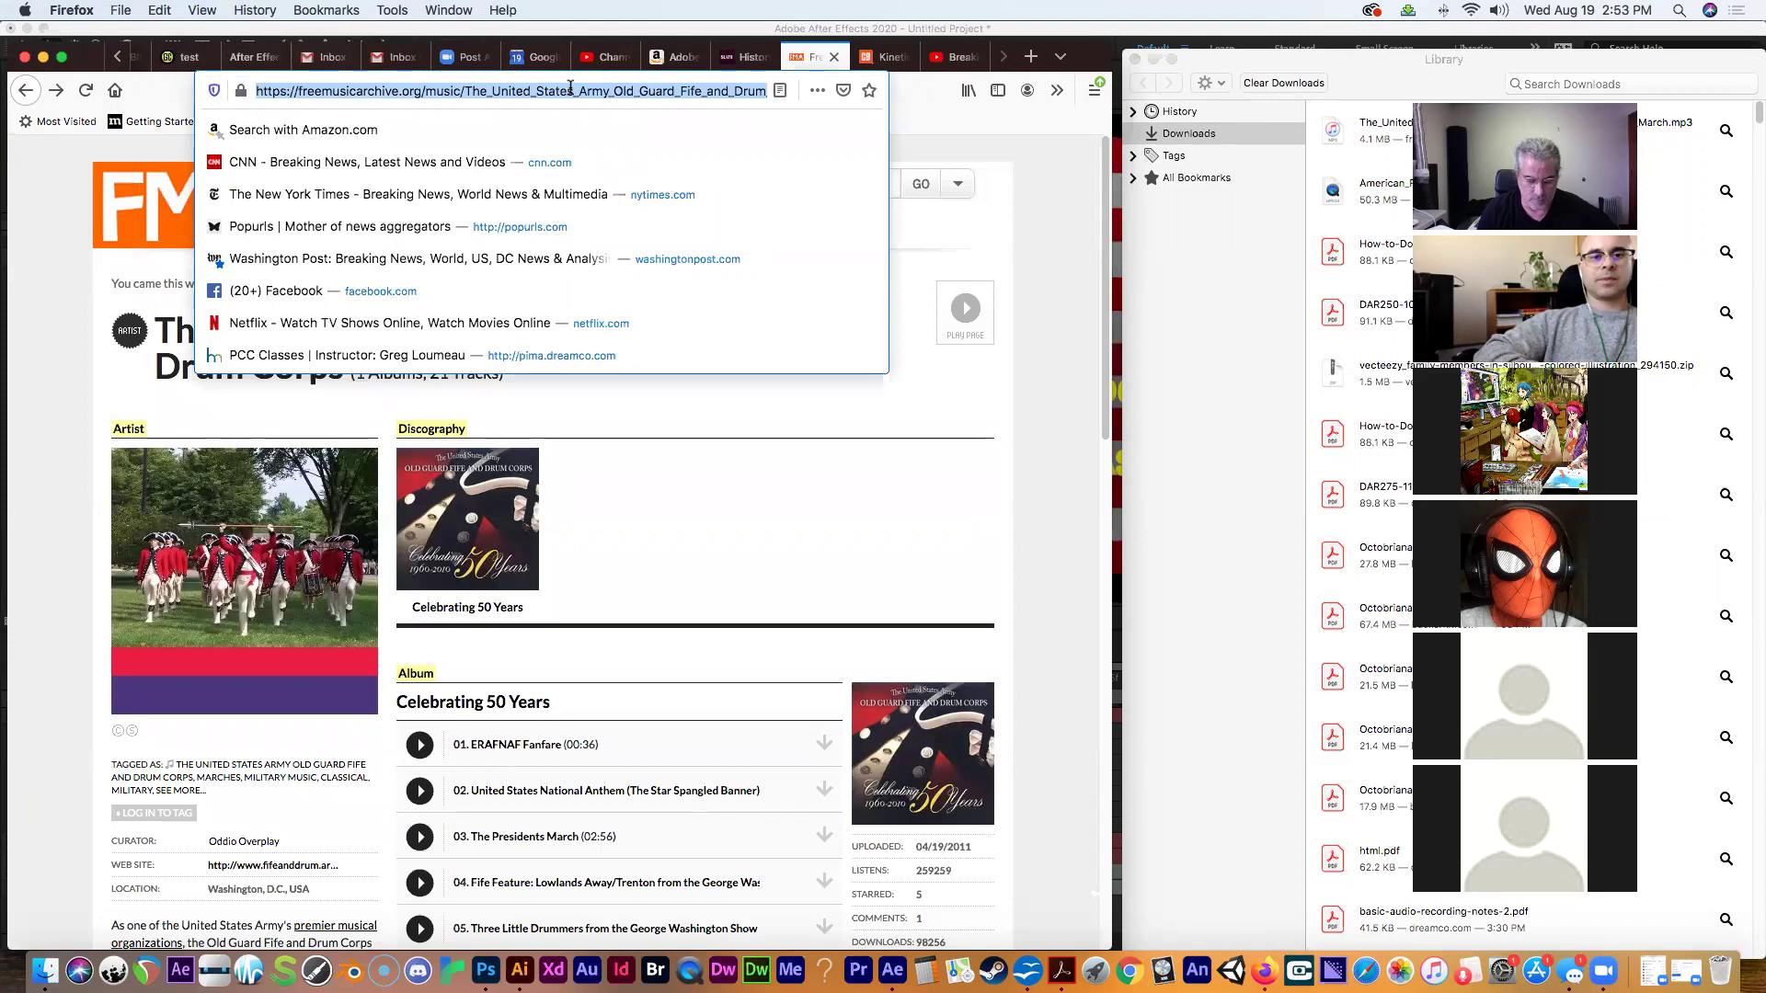
Load bensound.com and preview the track 'A New Beginning' for about eight seconds.
text(bensound)
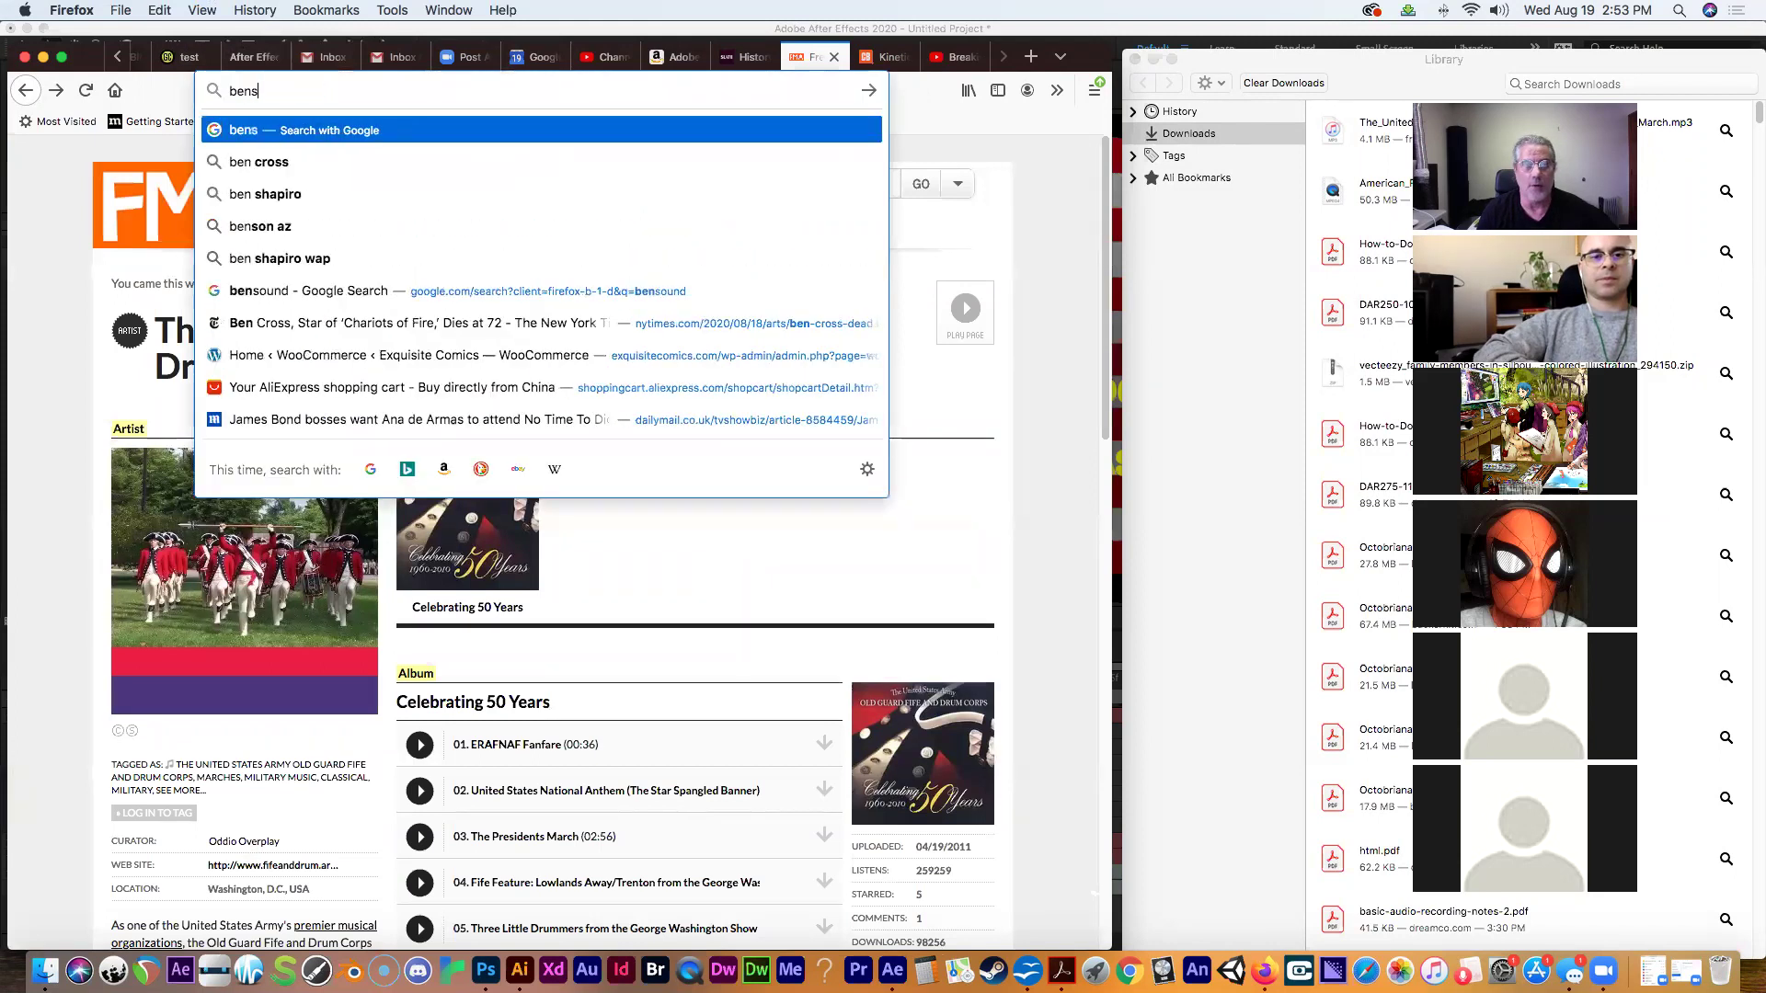
text(.com)
key(Return)
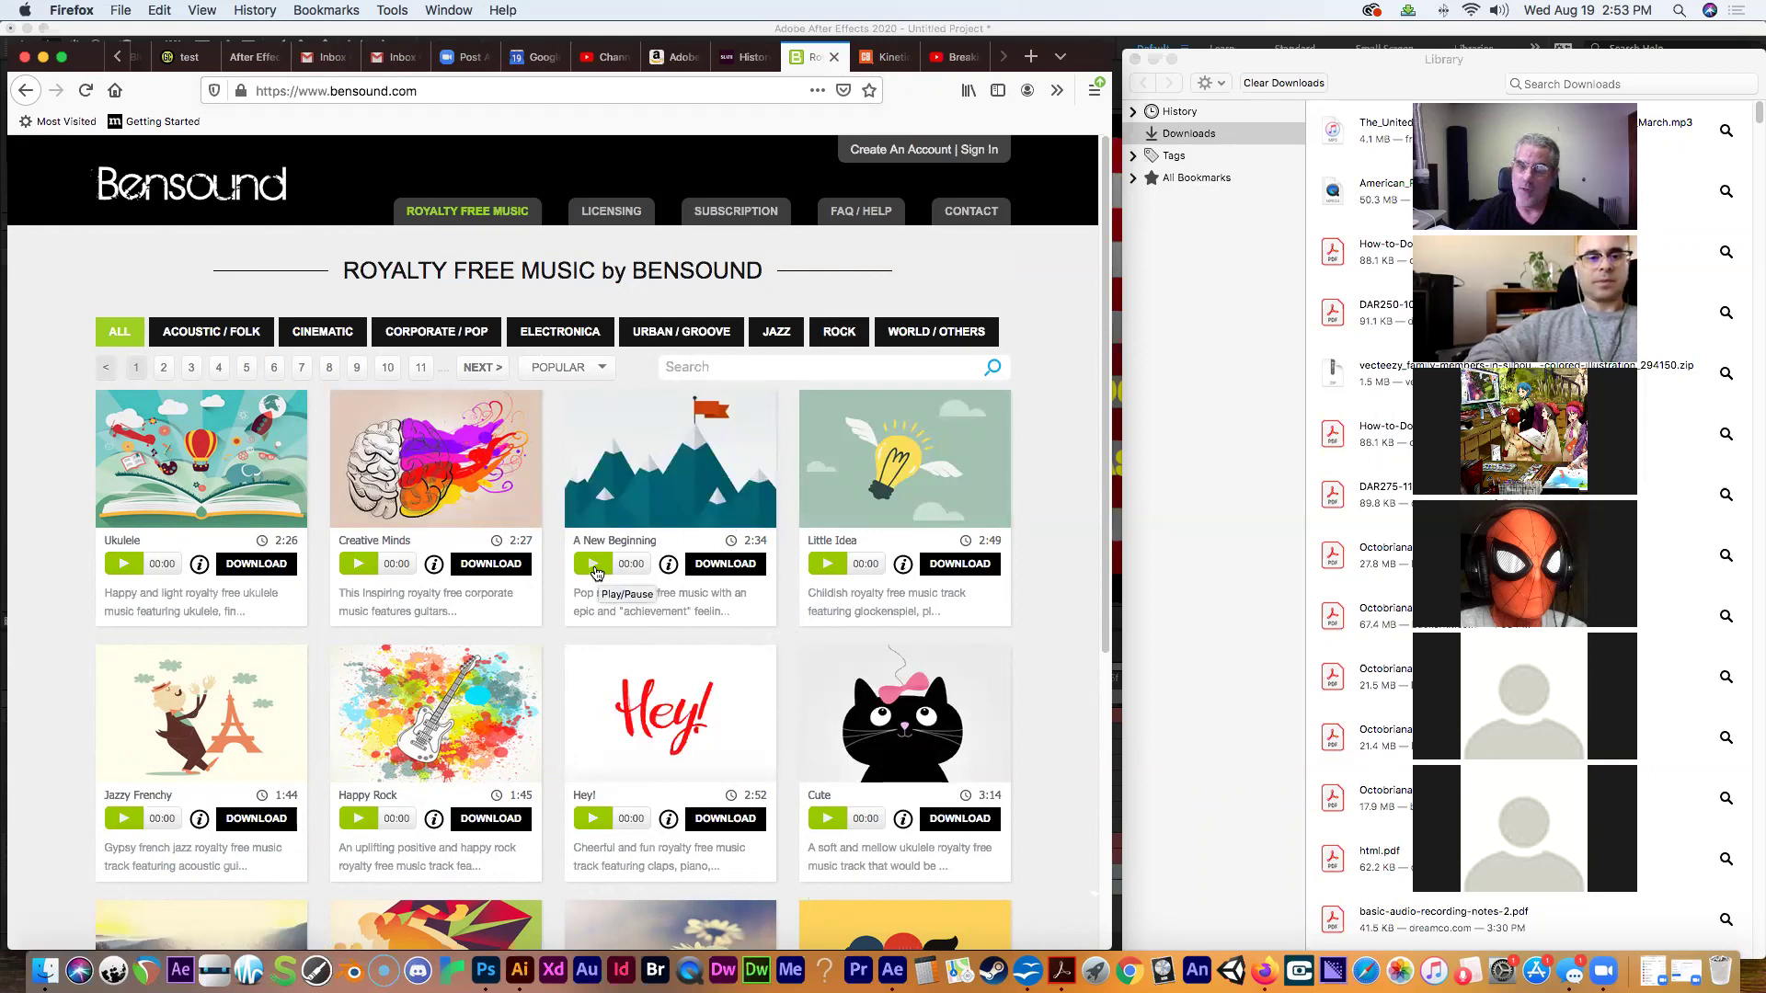
click(593, 565)
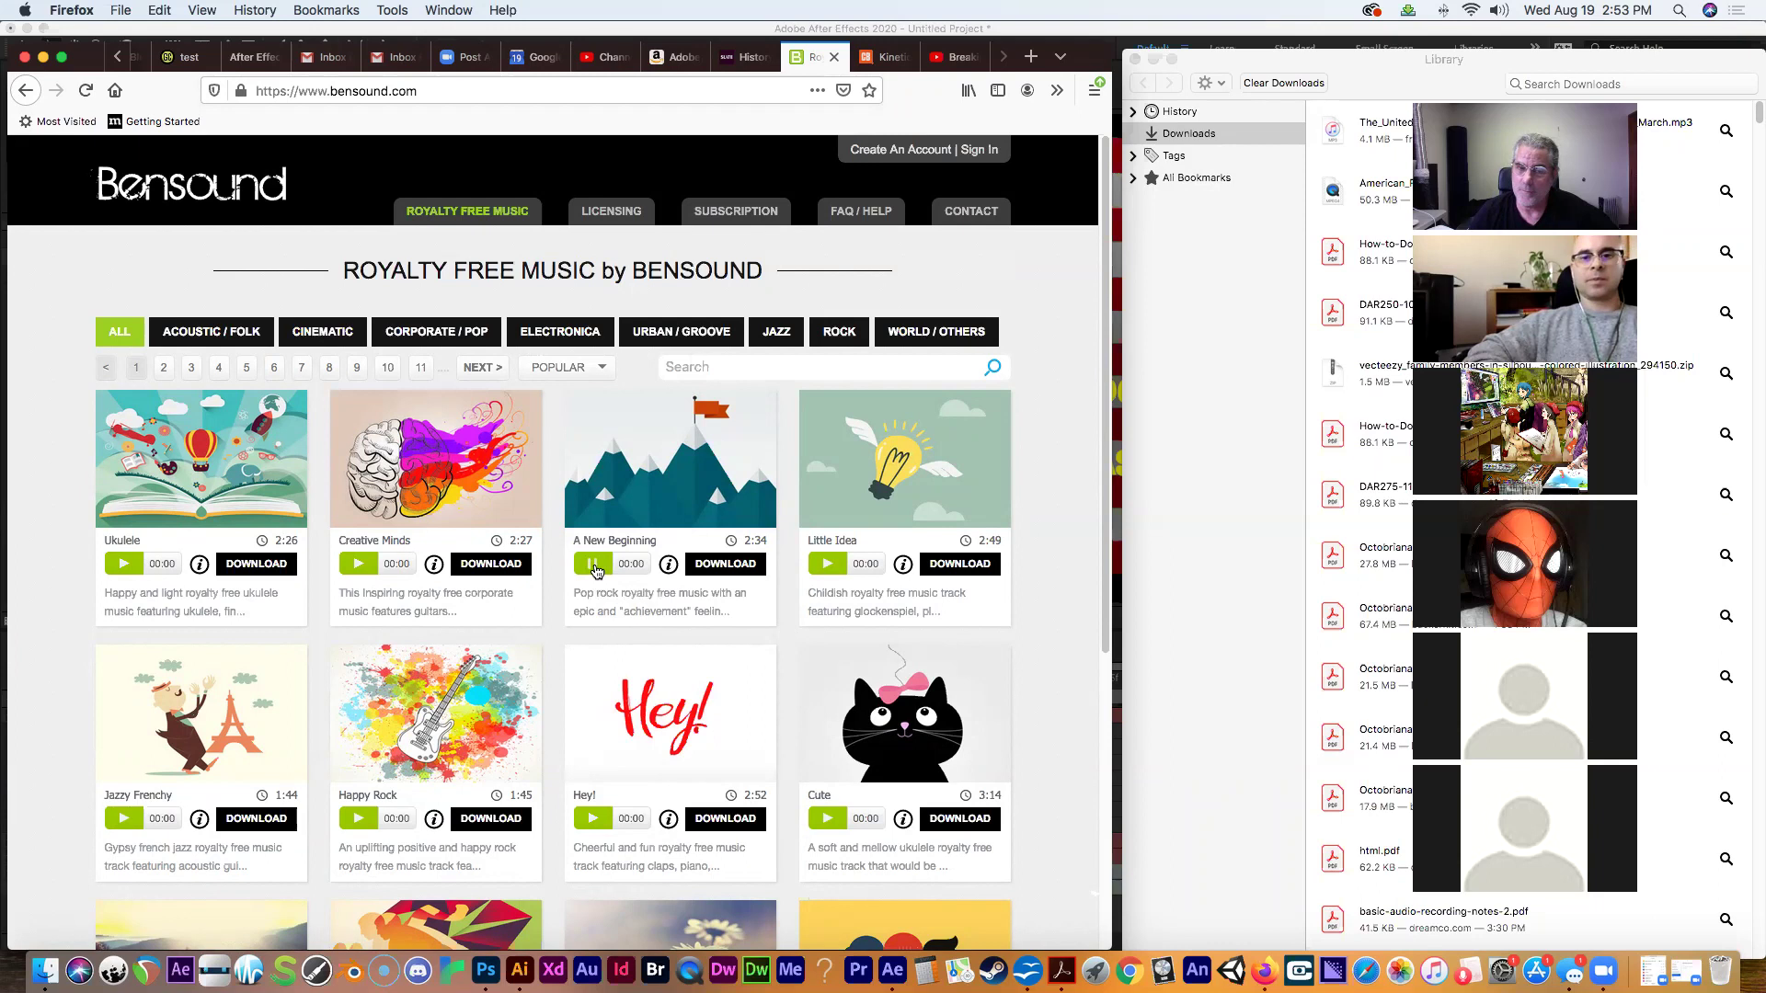
key(XF86AudioRaiseVolume)
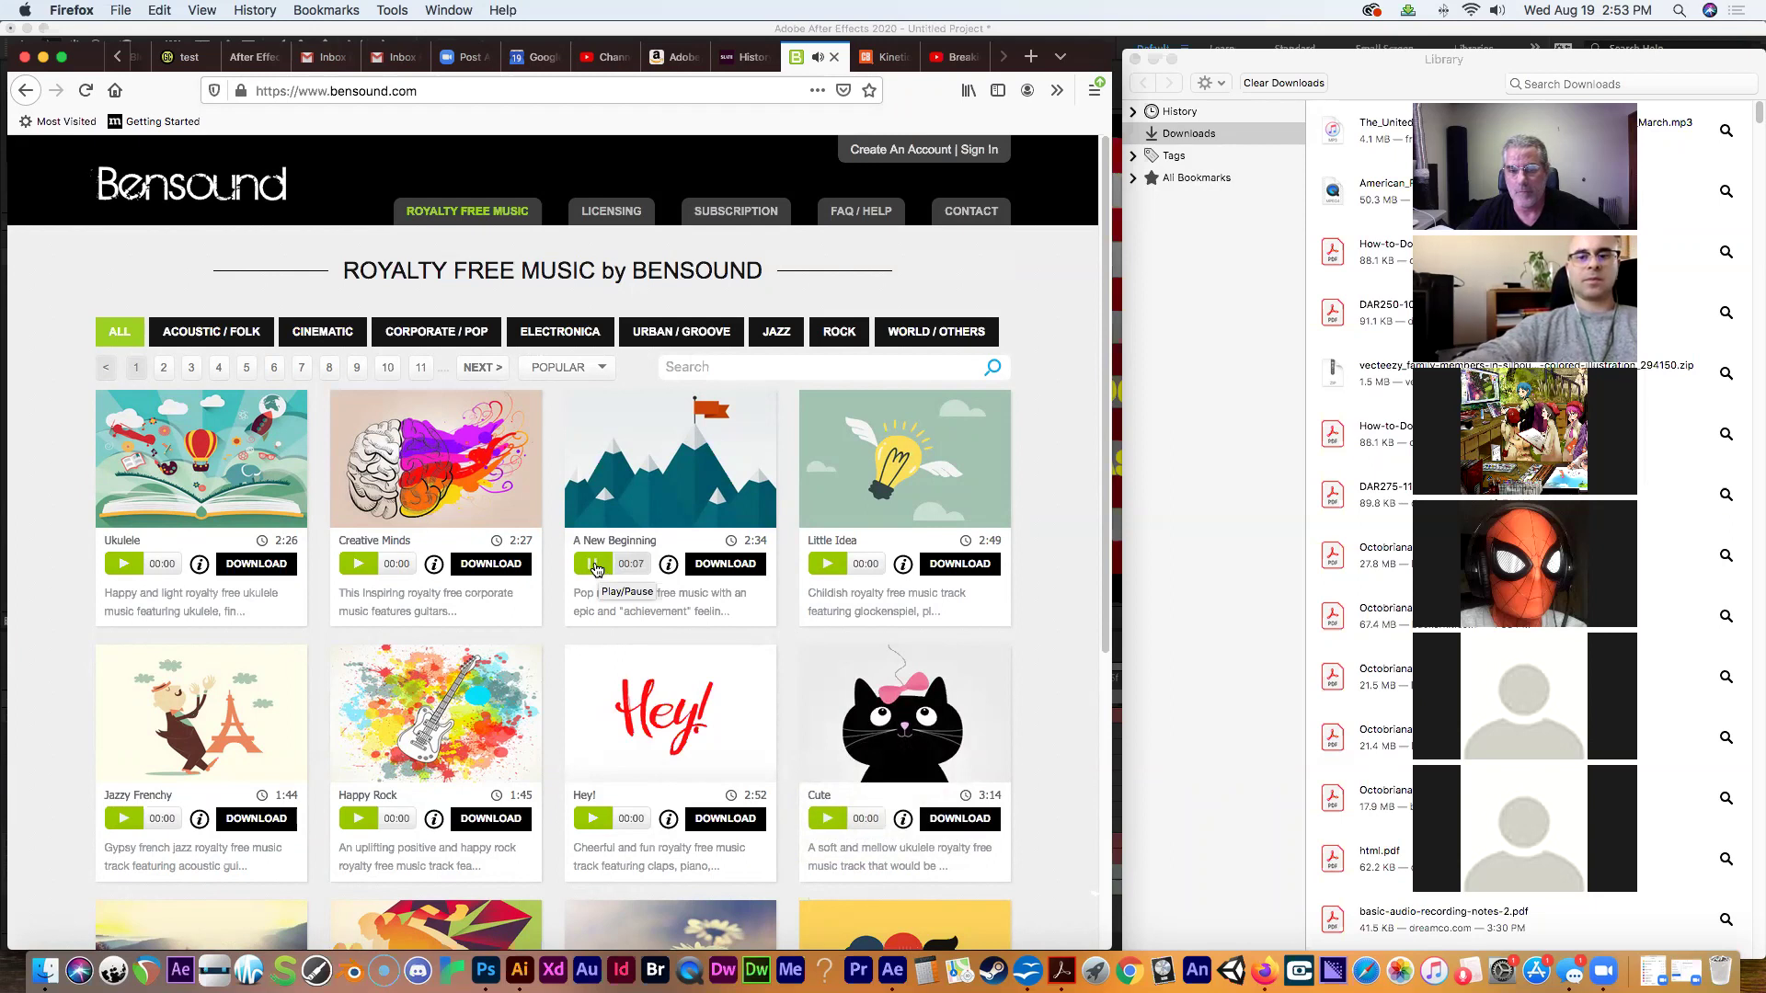
click(594, 566)
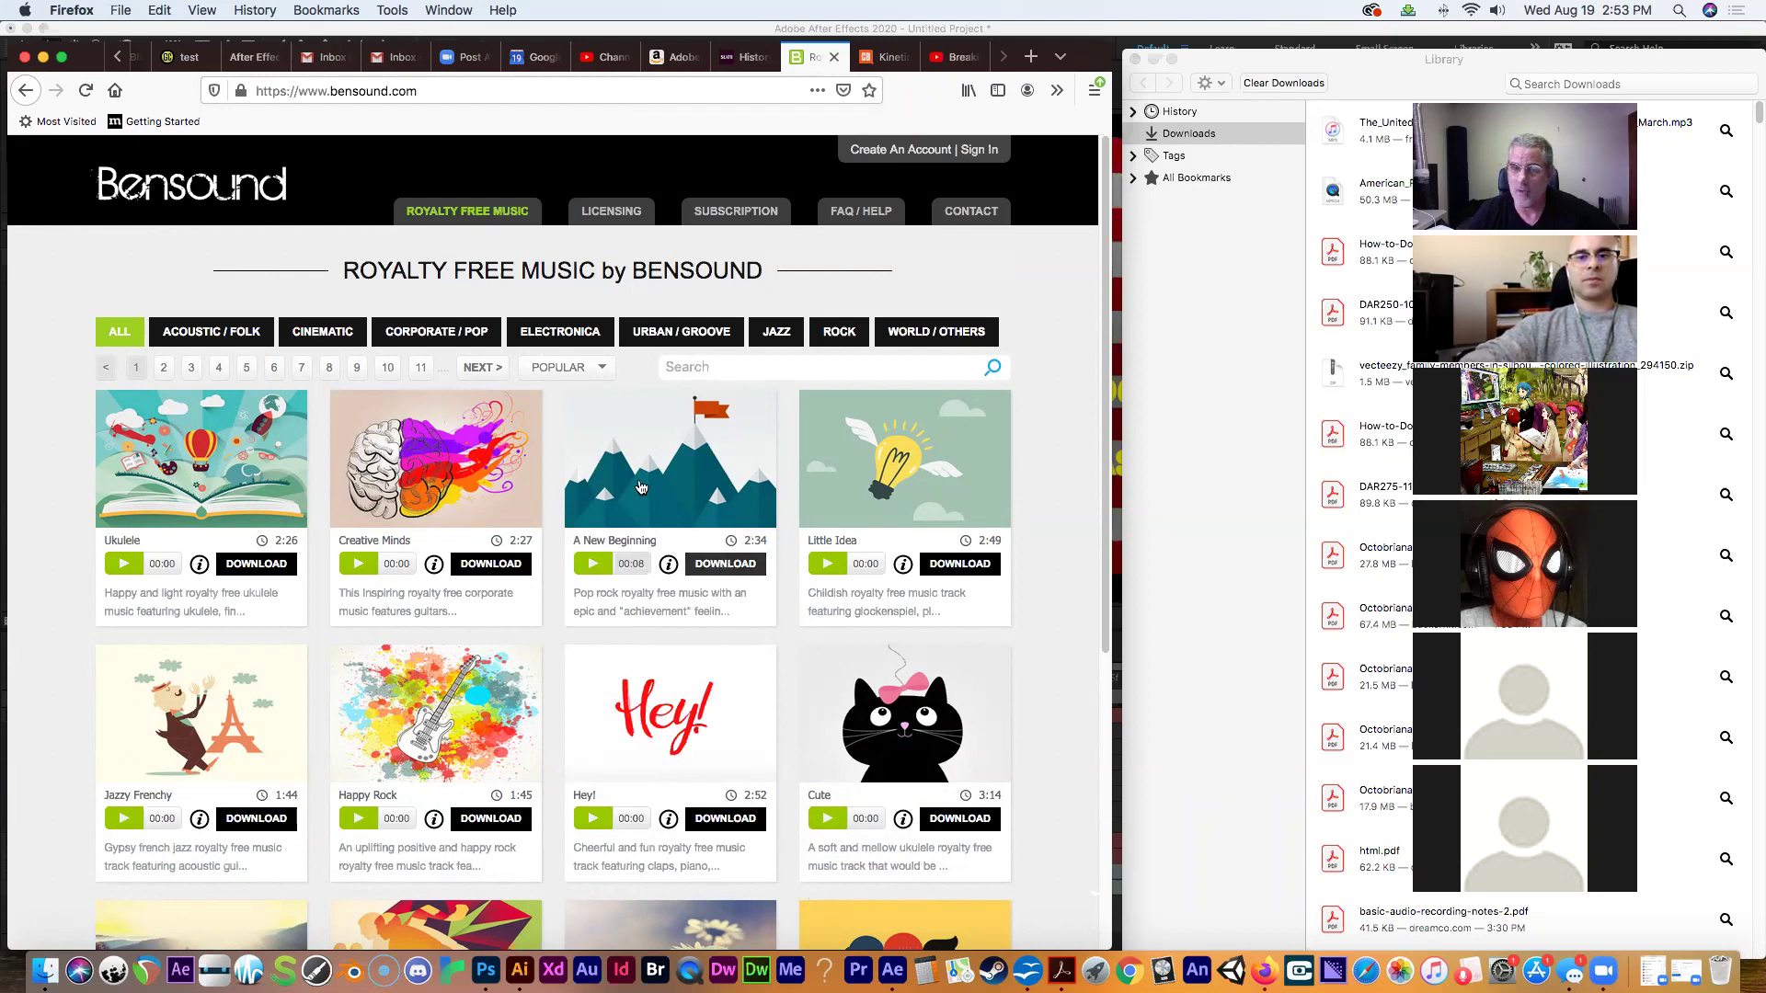
click(458, 91)
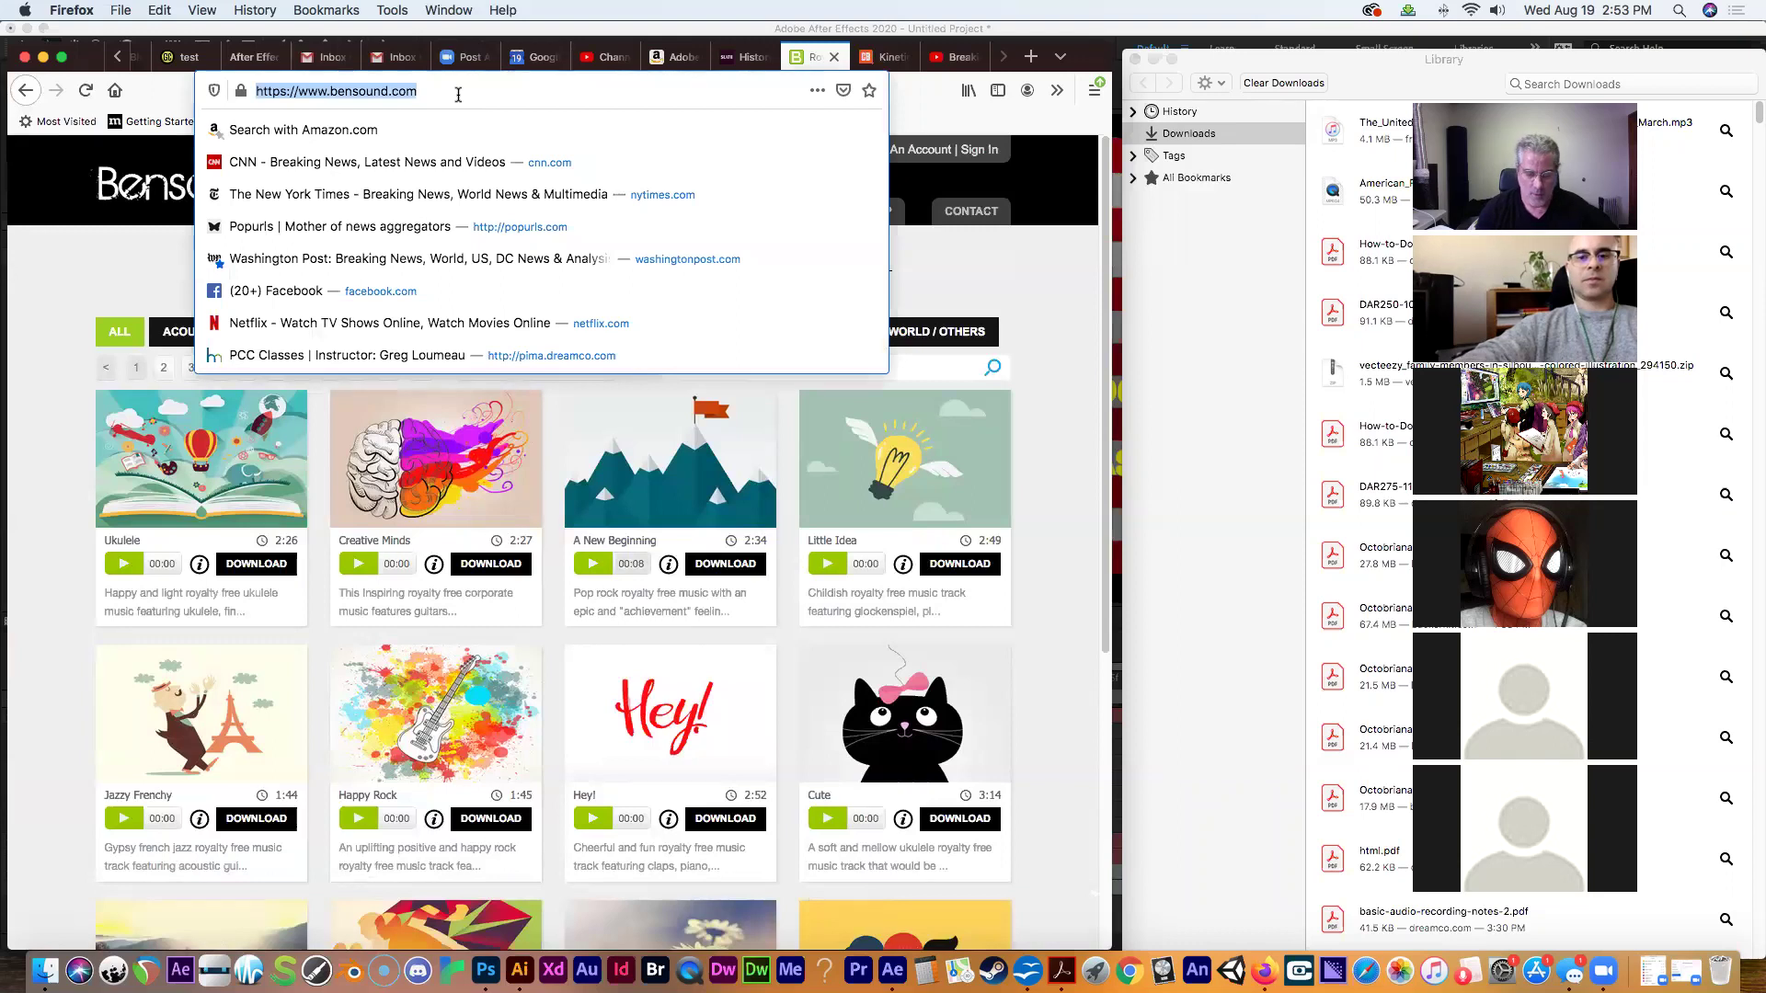
Load videezy.com and glance down its free stock footage homepage.
text(videezy.com)
key(Return)
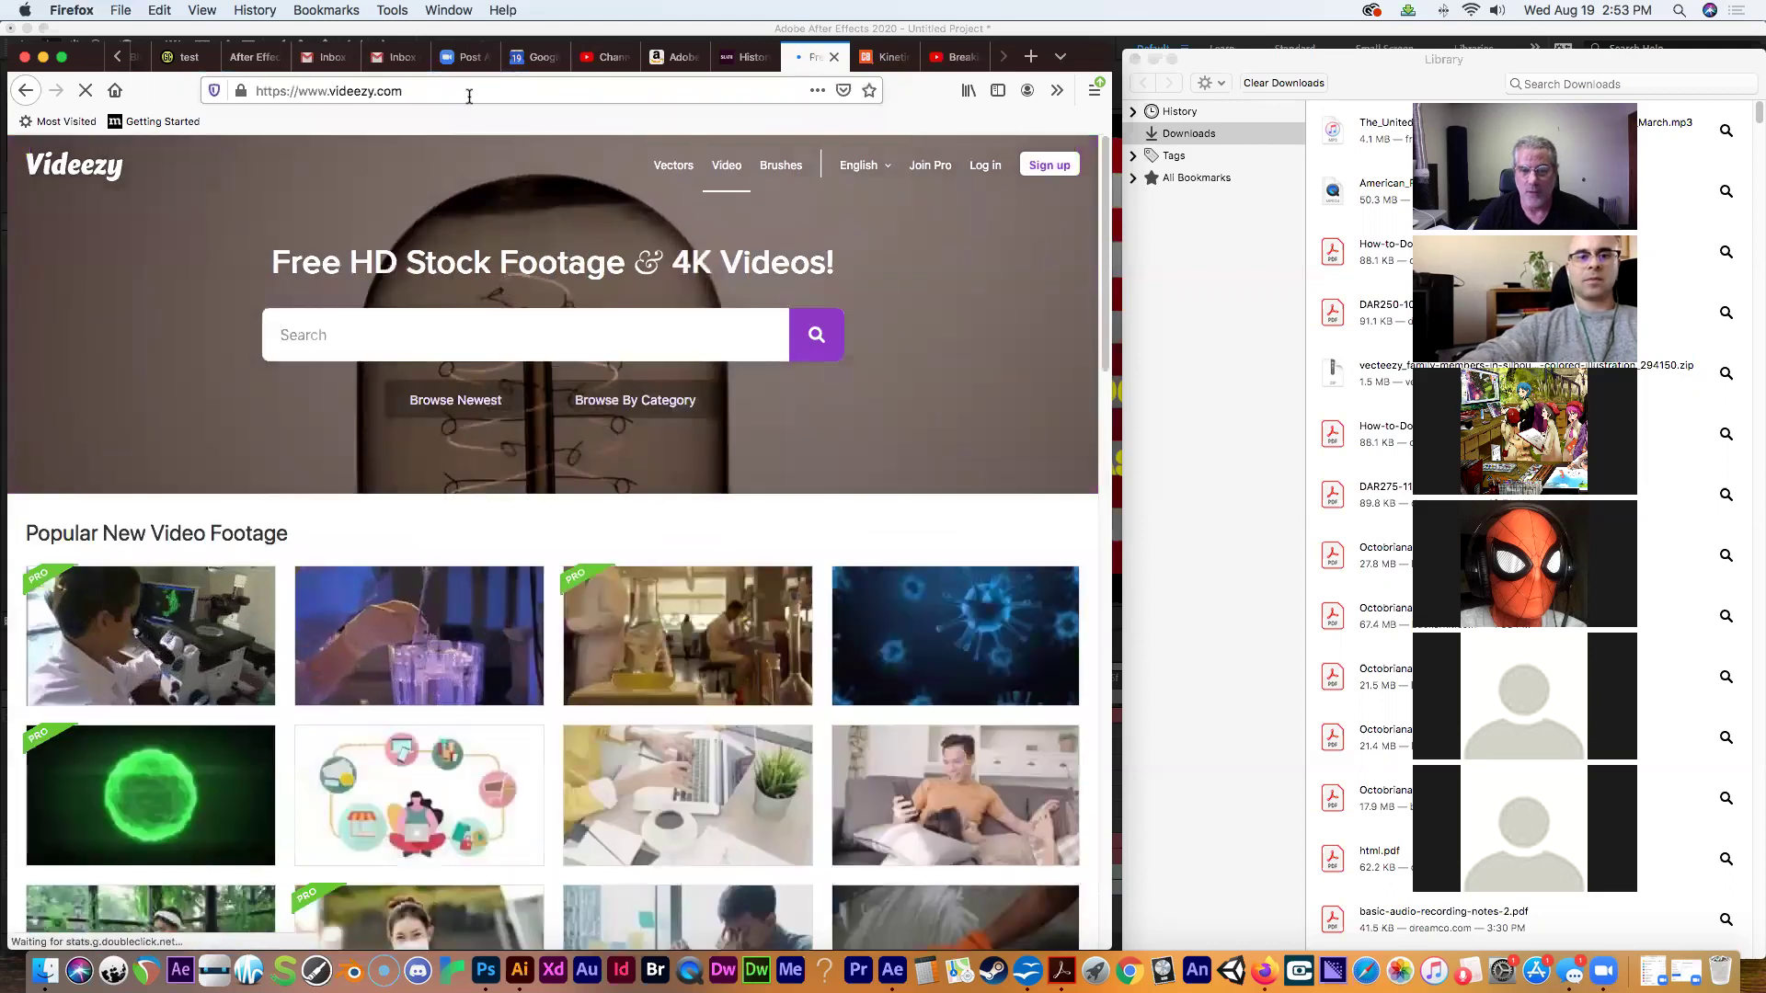
scroll(1082, 458, down, 5)
scroll(1082, 458, up, 5)
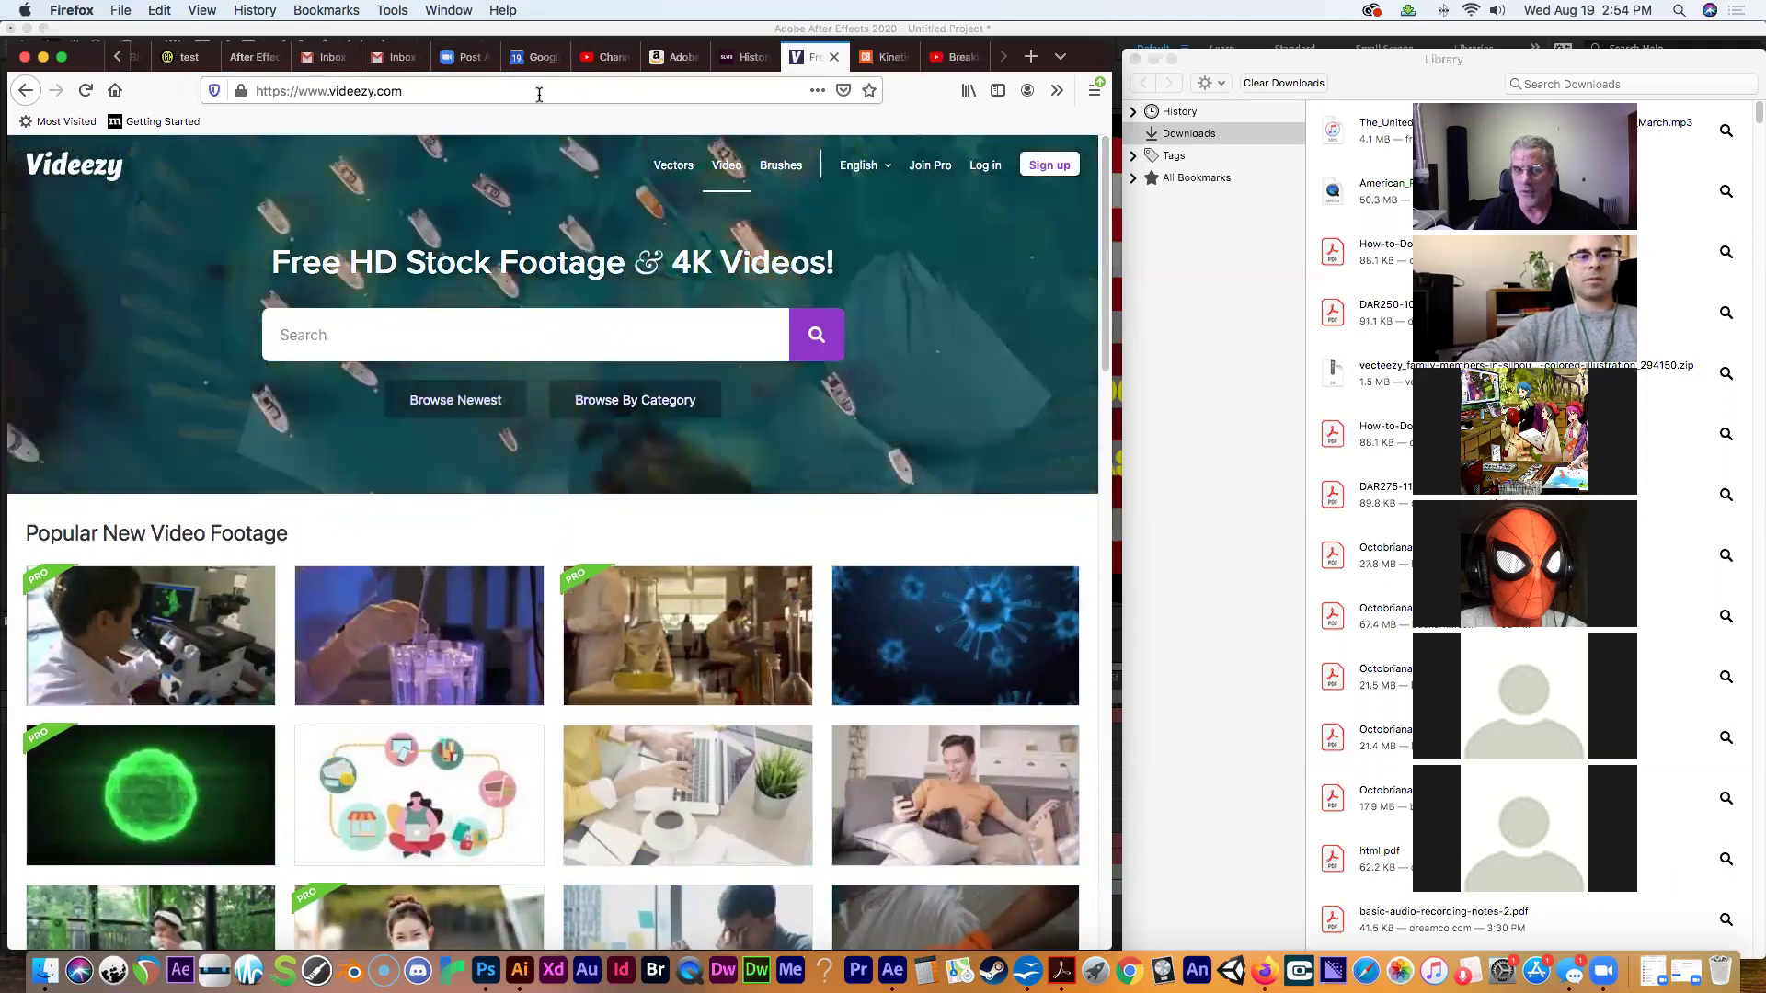
click(539, 93)
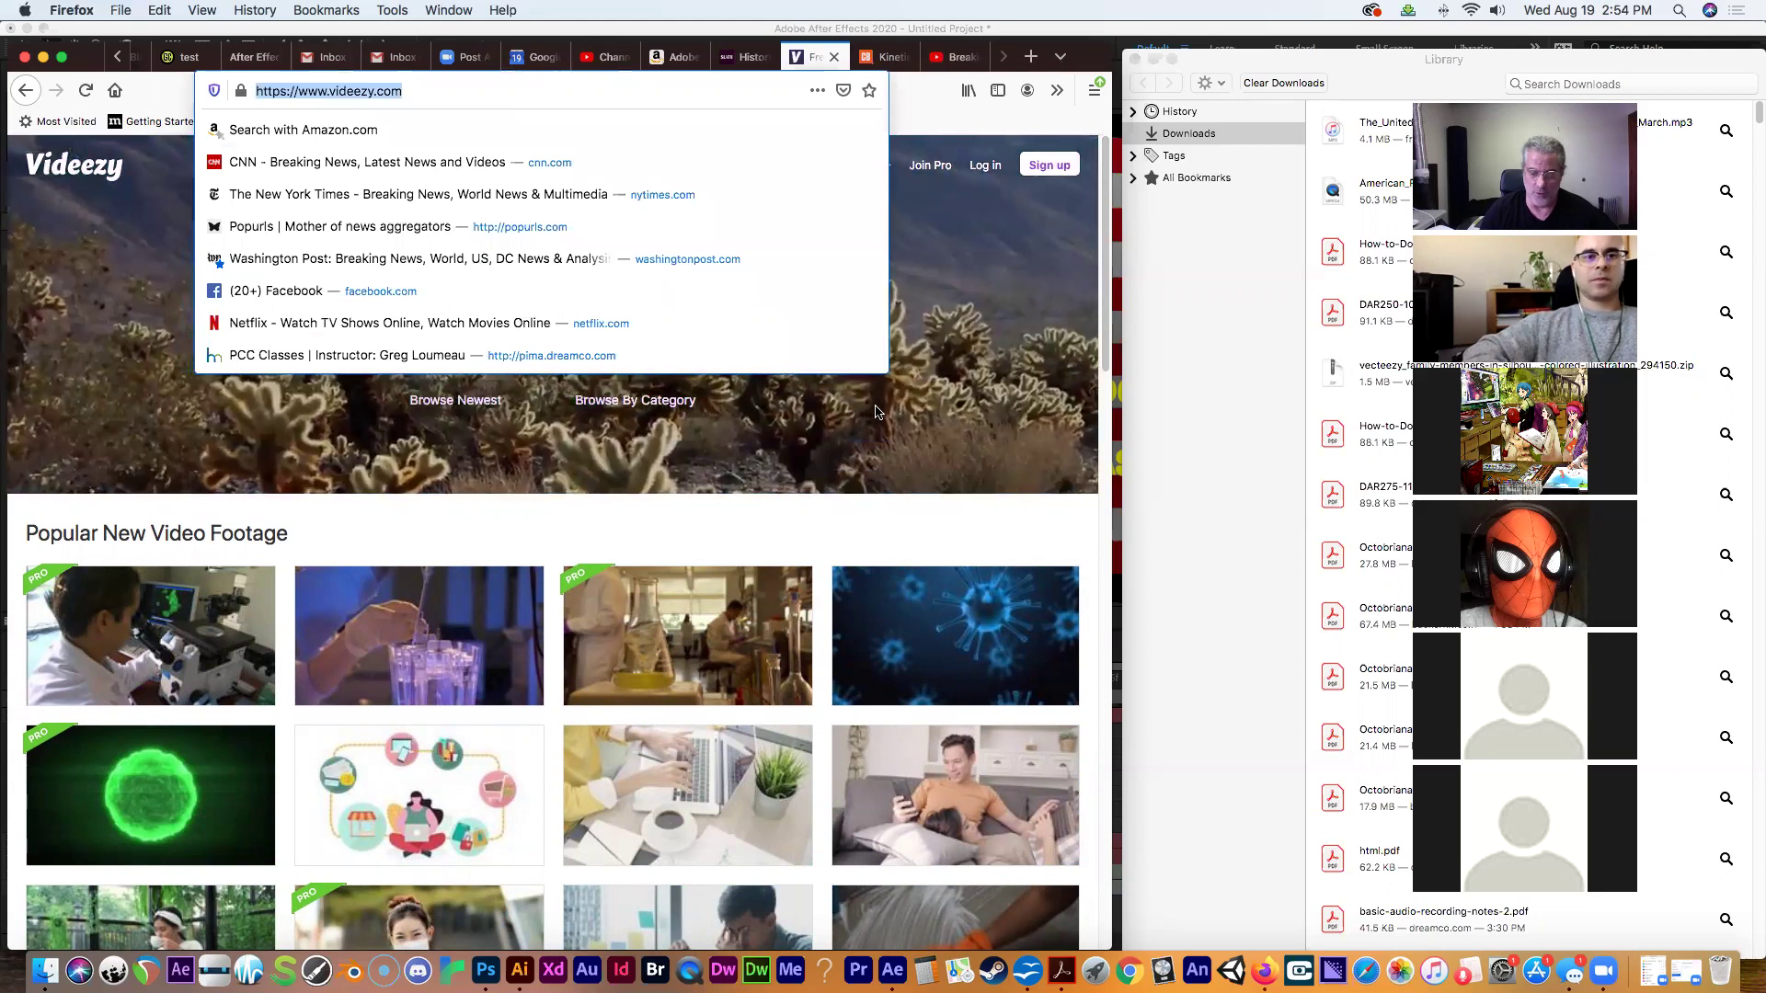
Visit pexels.com.
text(pes)
key(BackSpace)
text(xels.com)
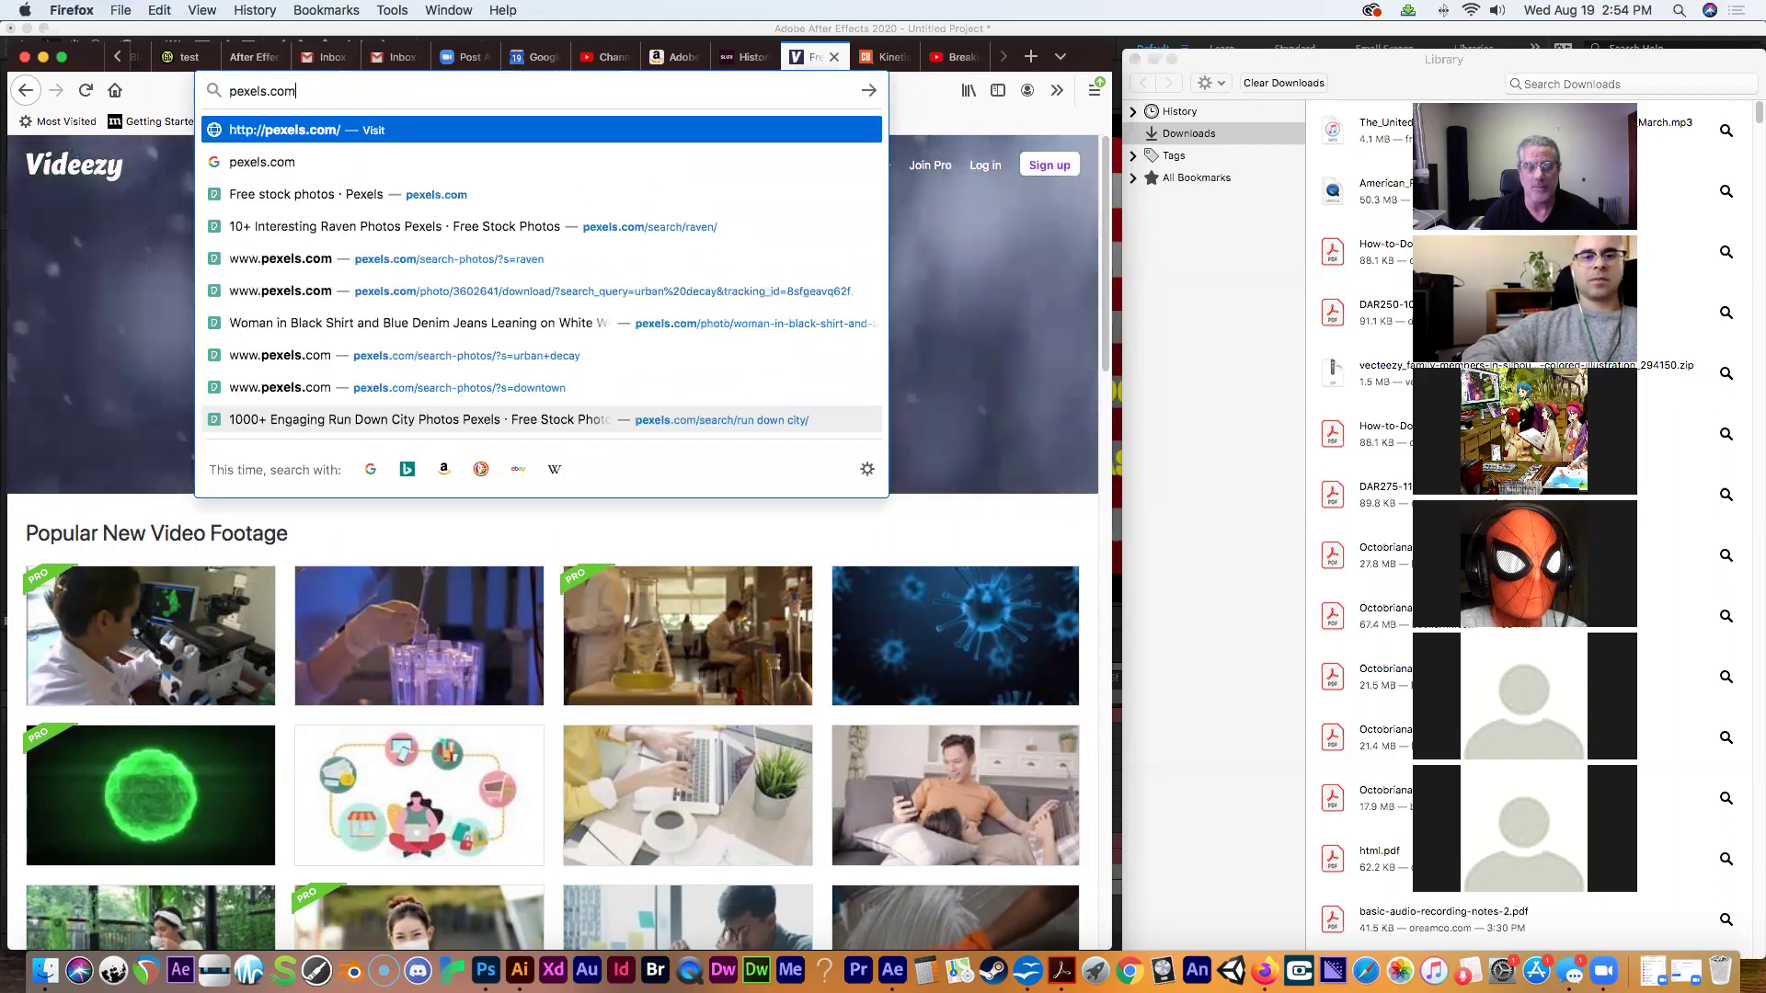
key(Return)
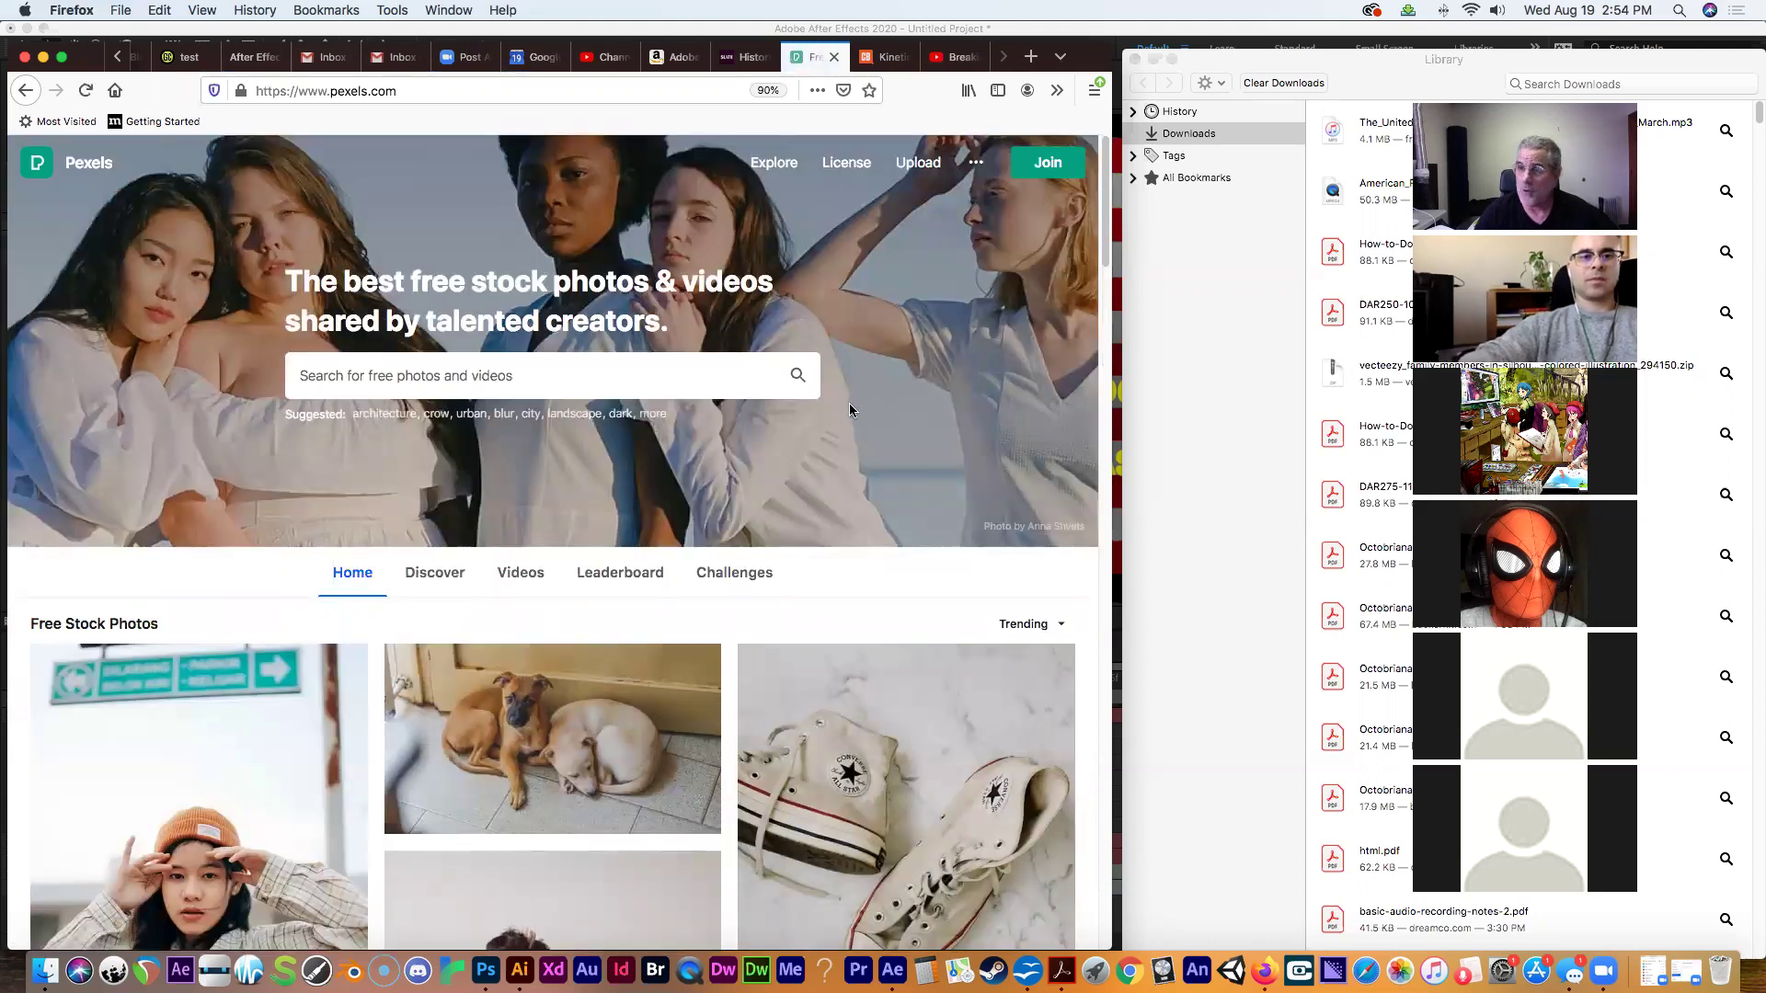
Open freeimages.com and search for 'flag'.
click(313, 90)
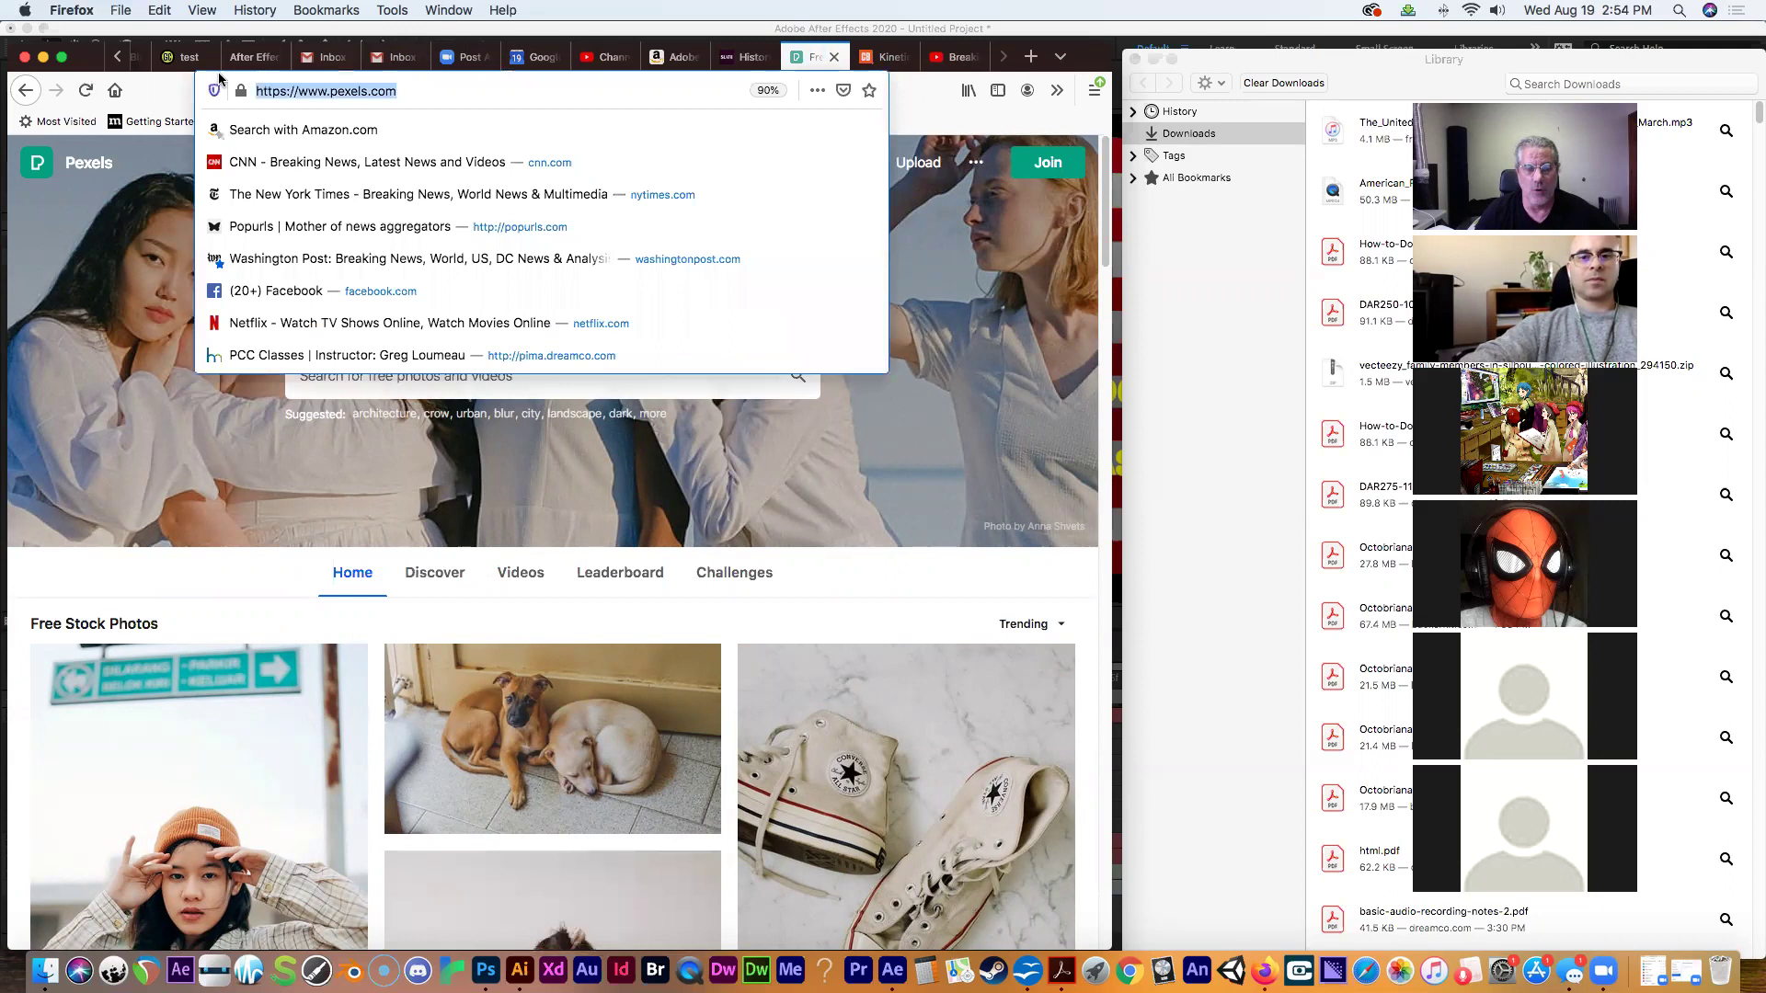
text(freeimages.com)
key(Return)
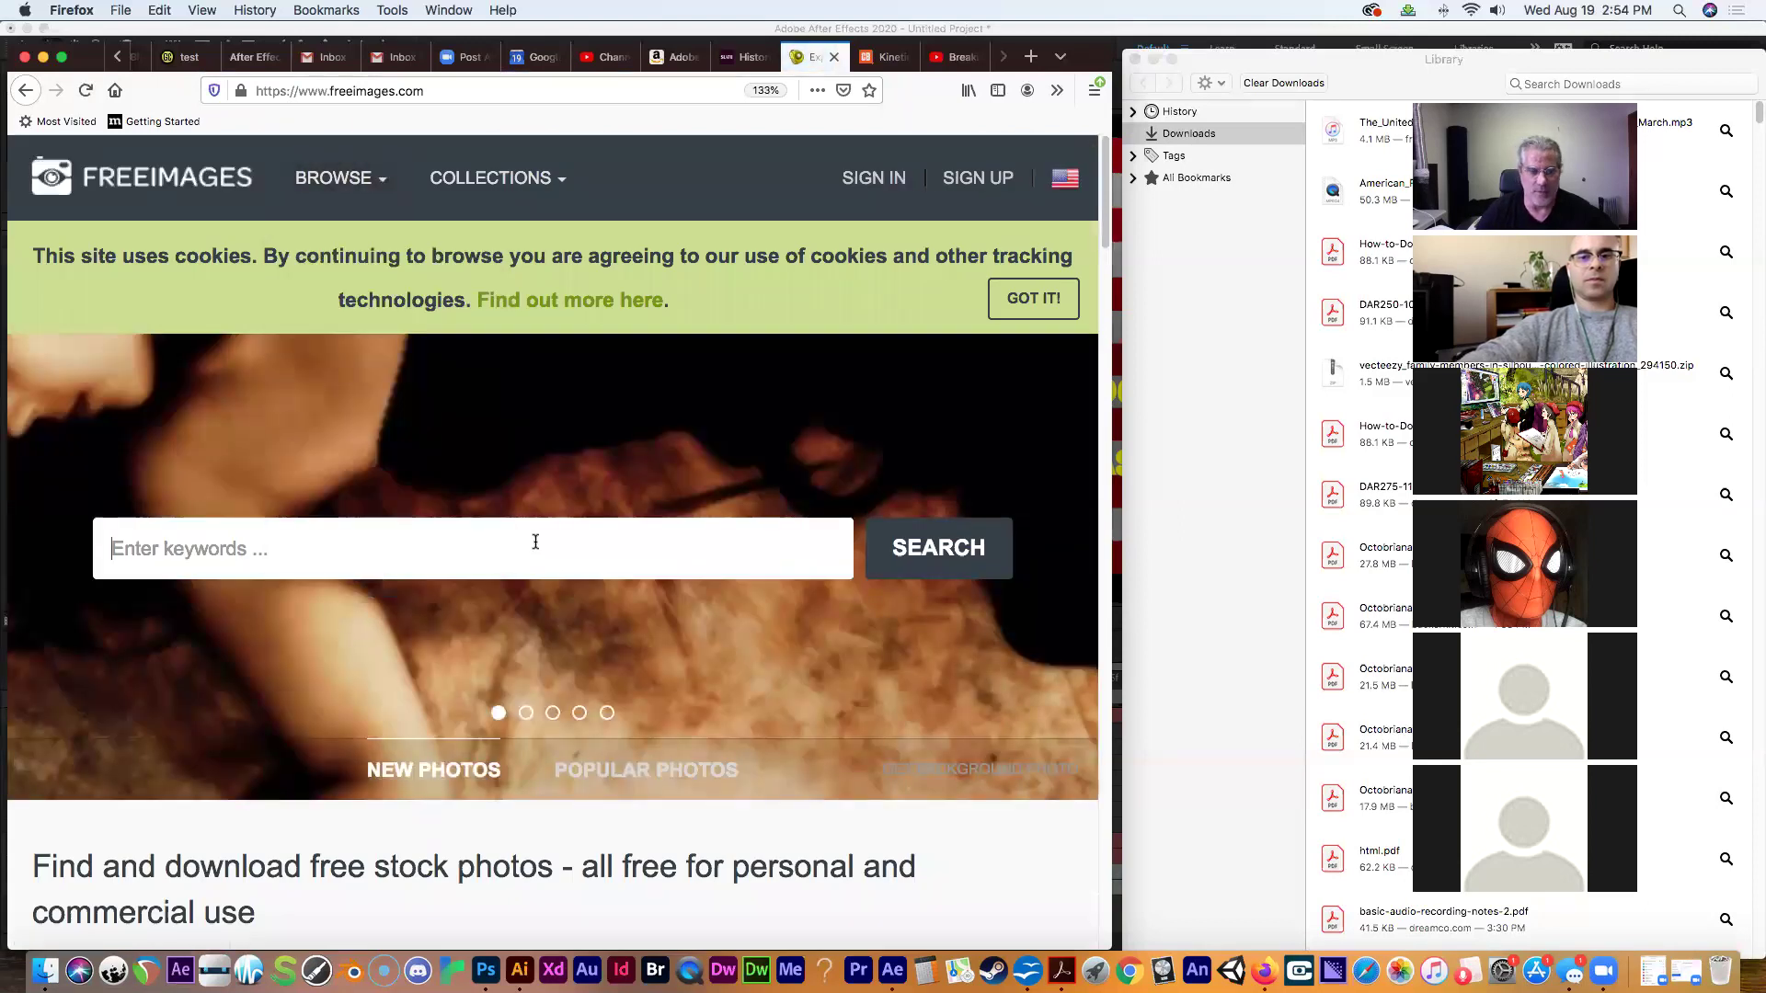
text(flag)
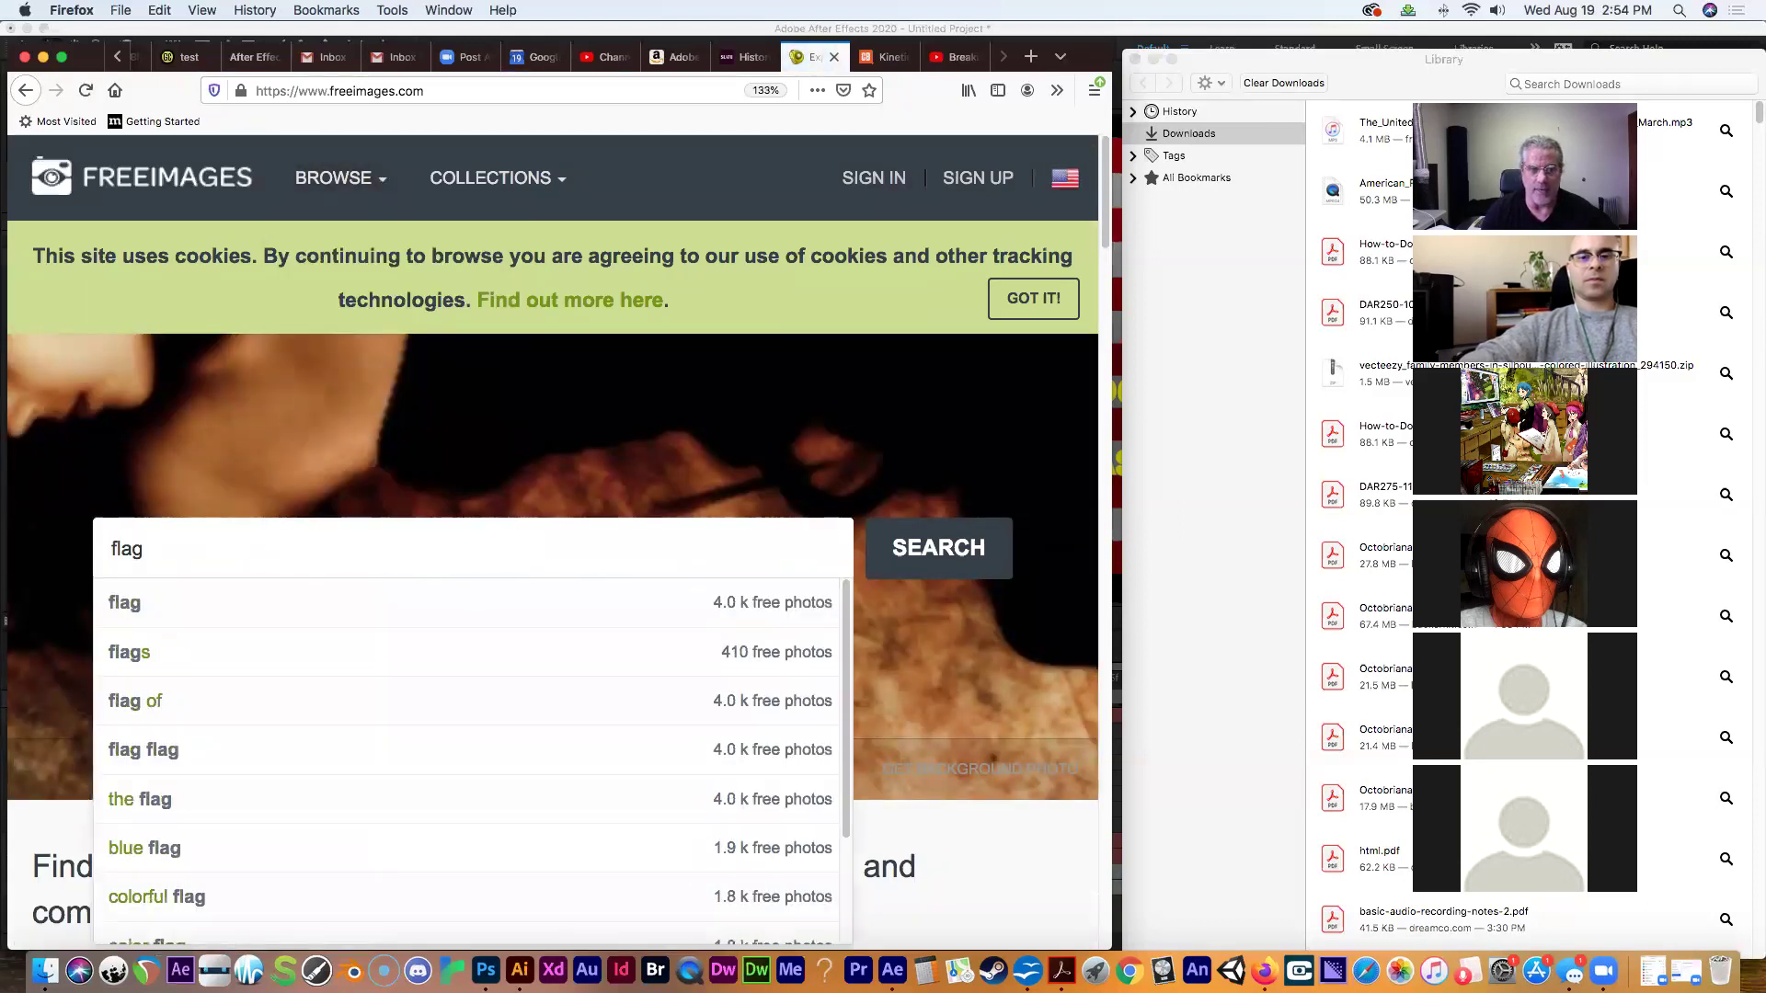
key(Return)
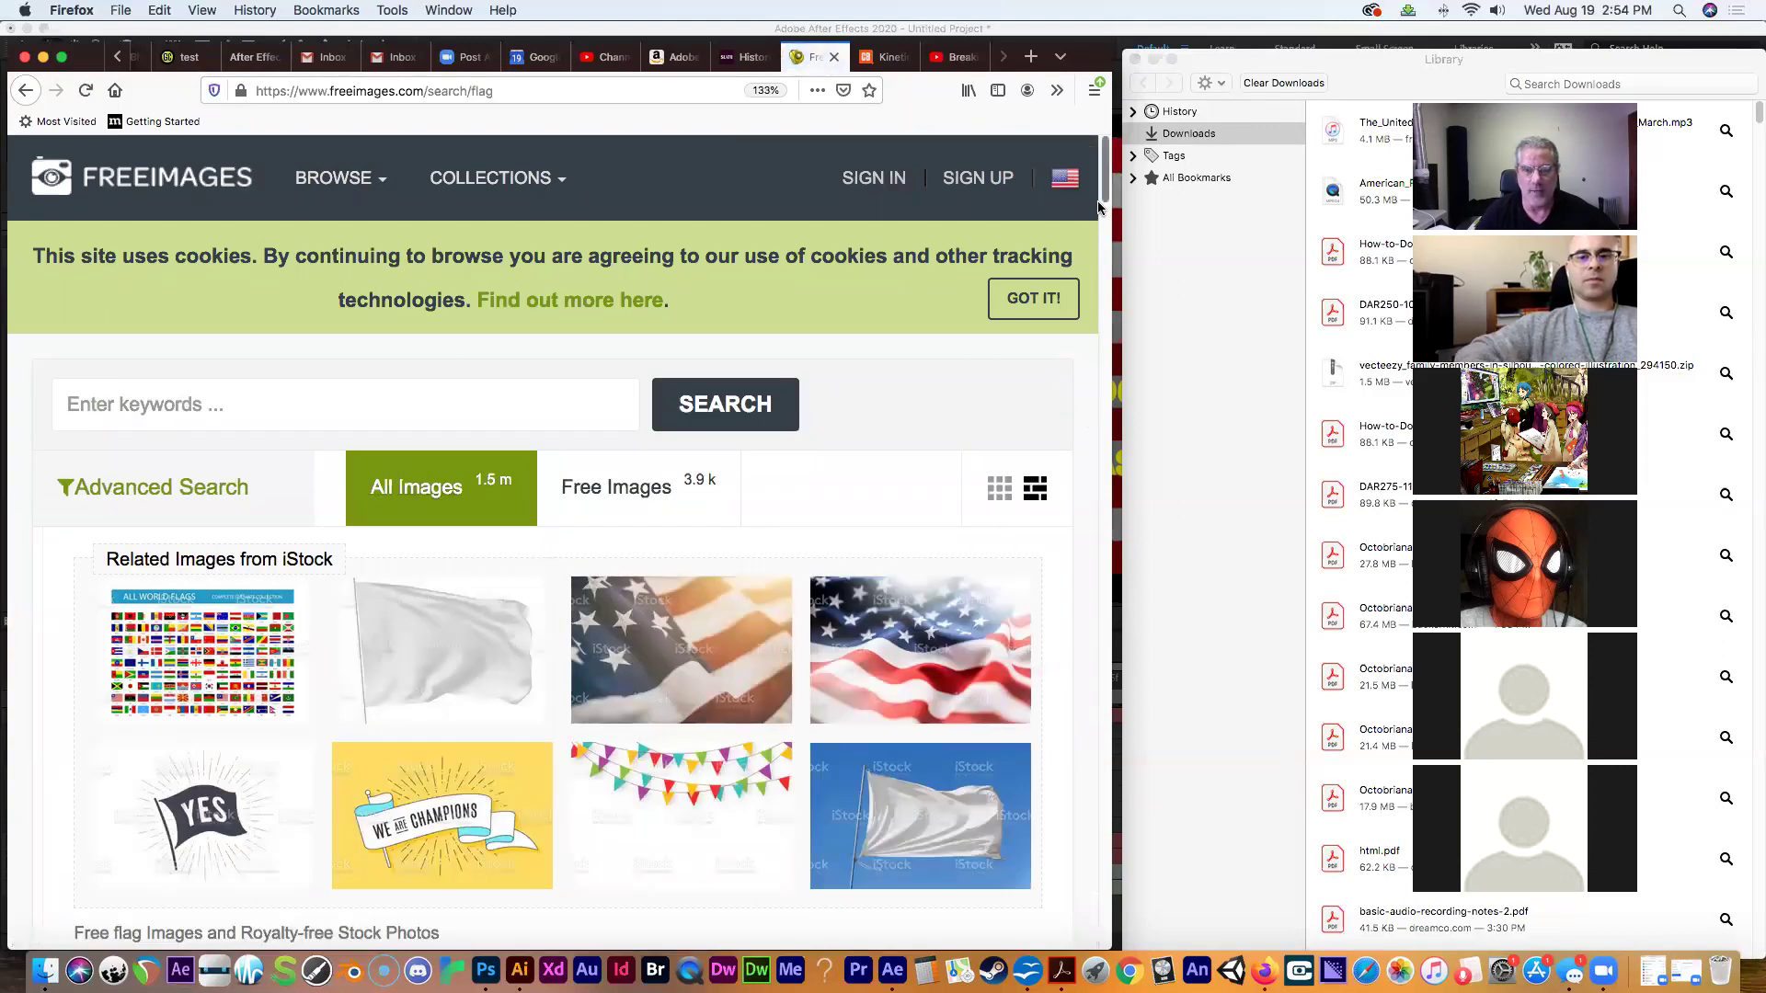
Filter the flag results to free images and browse them.
scroll(890, 381, down, 1)
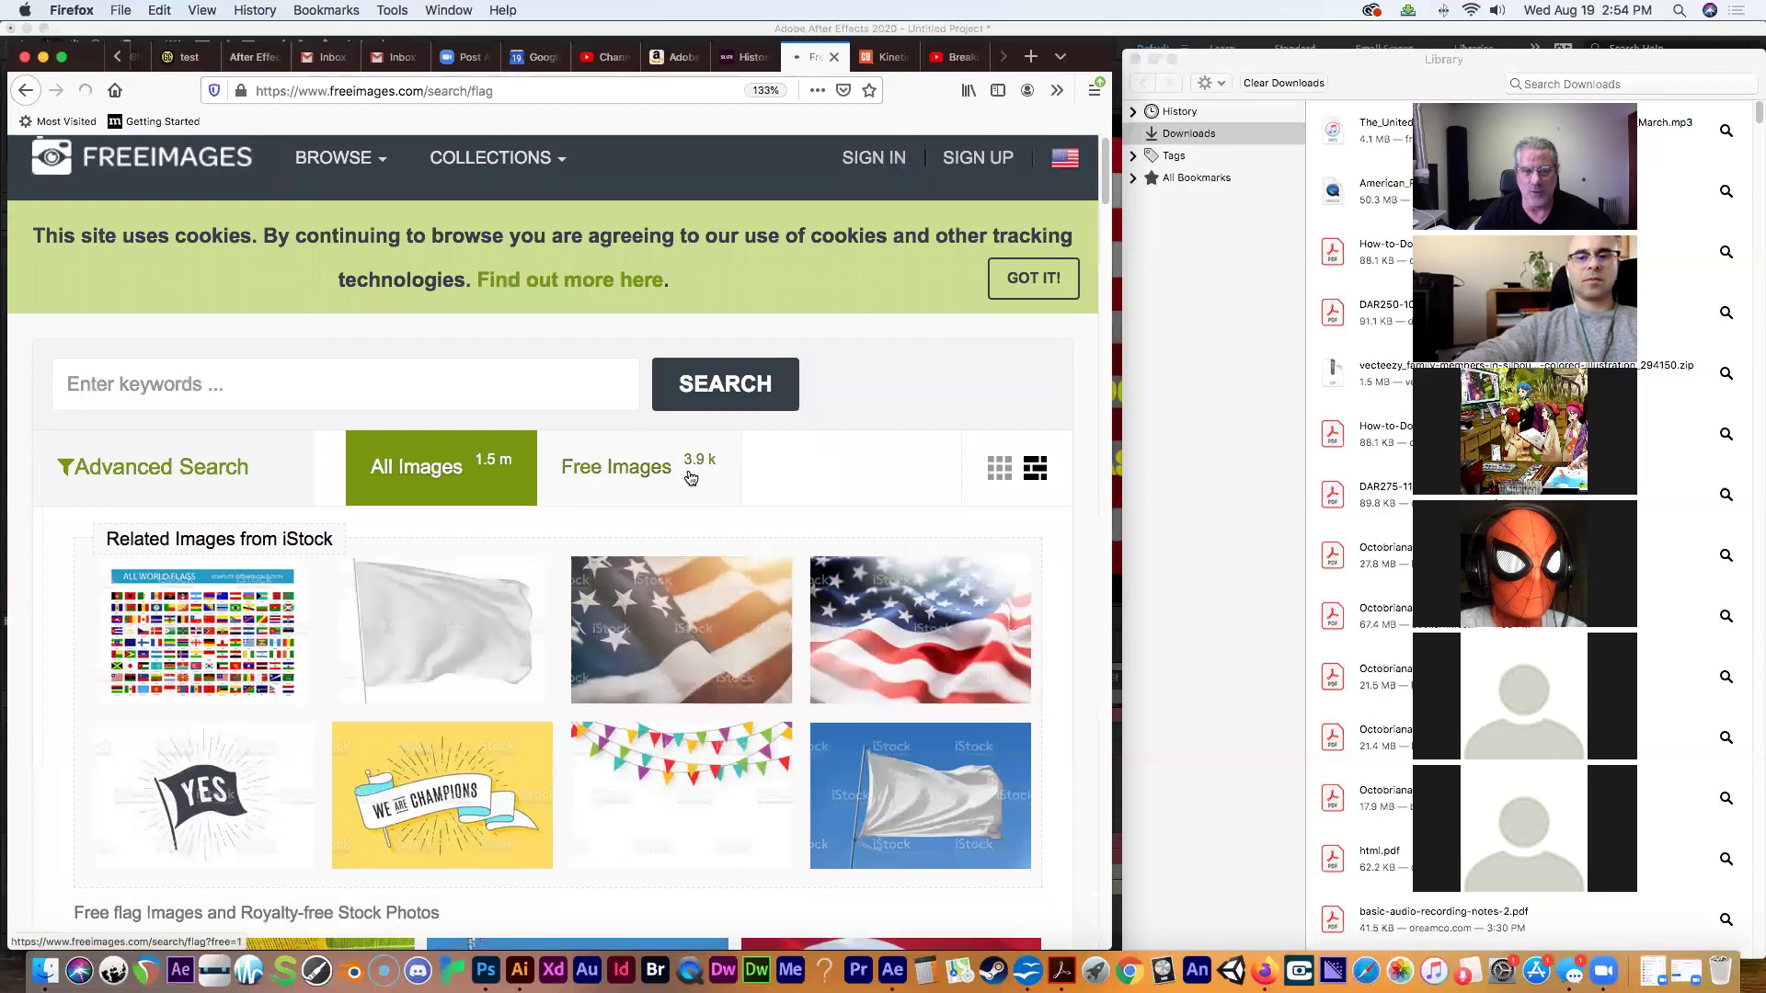
click(697, 473)
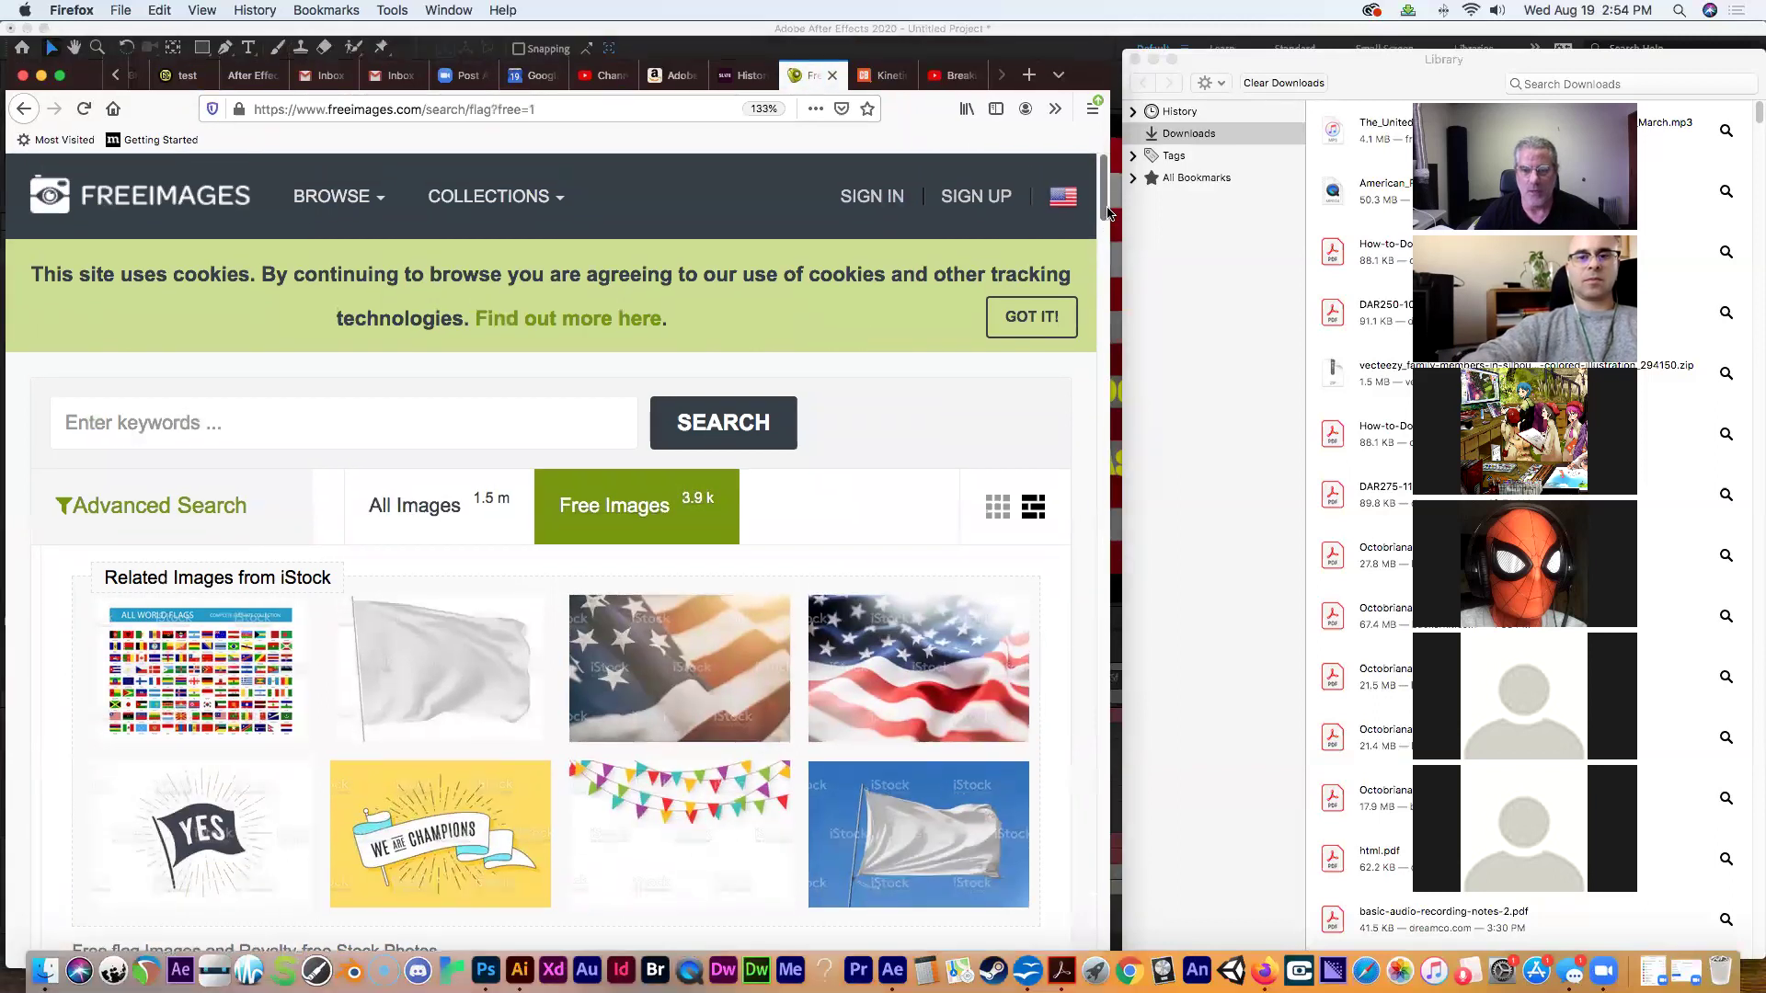
scroll(937, 335, down, 5)
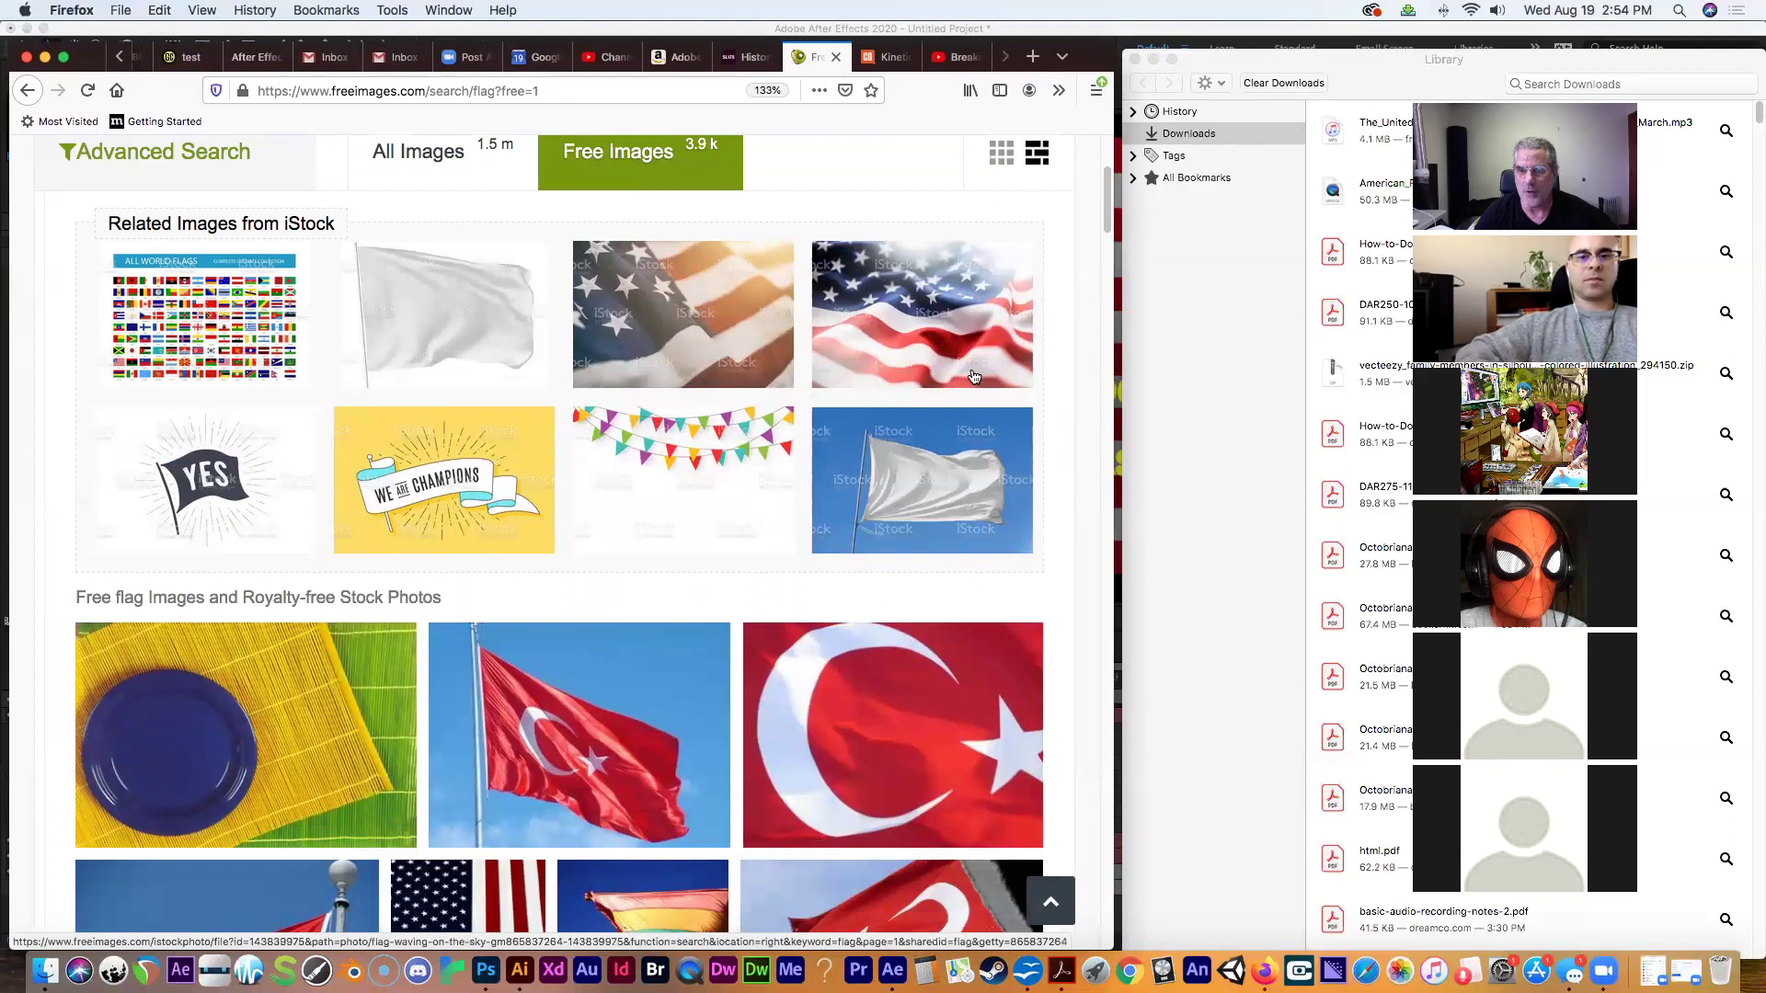
scroll(647, 397, down, 8)
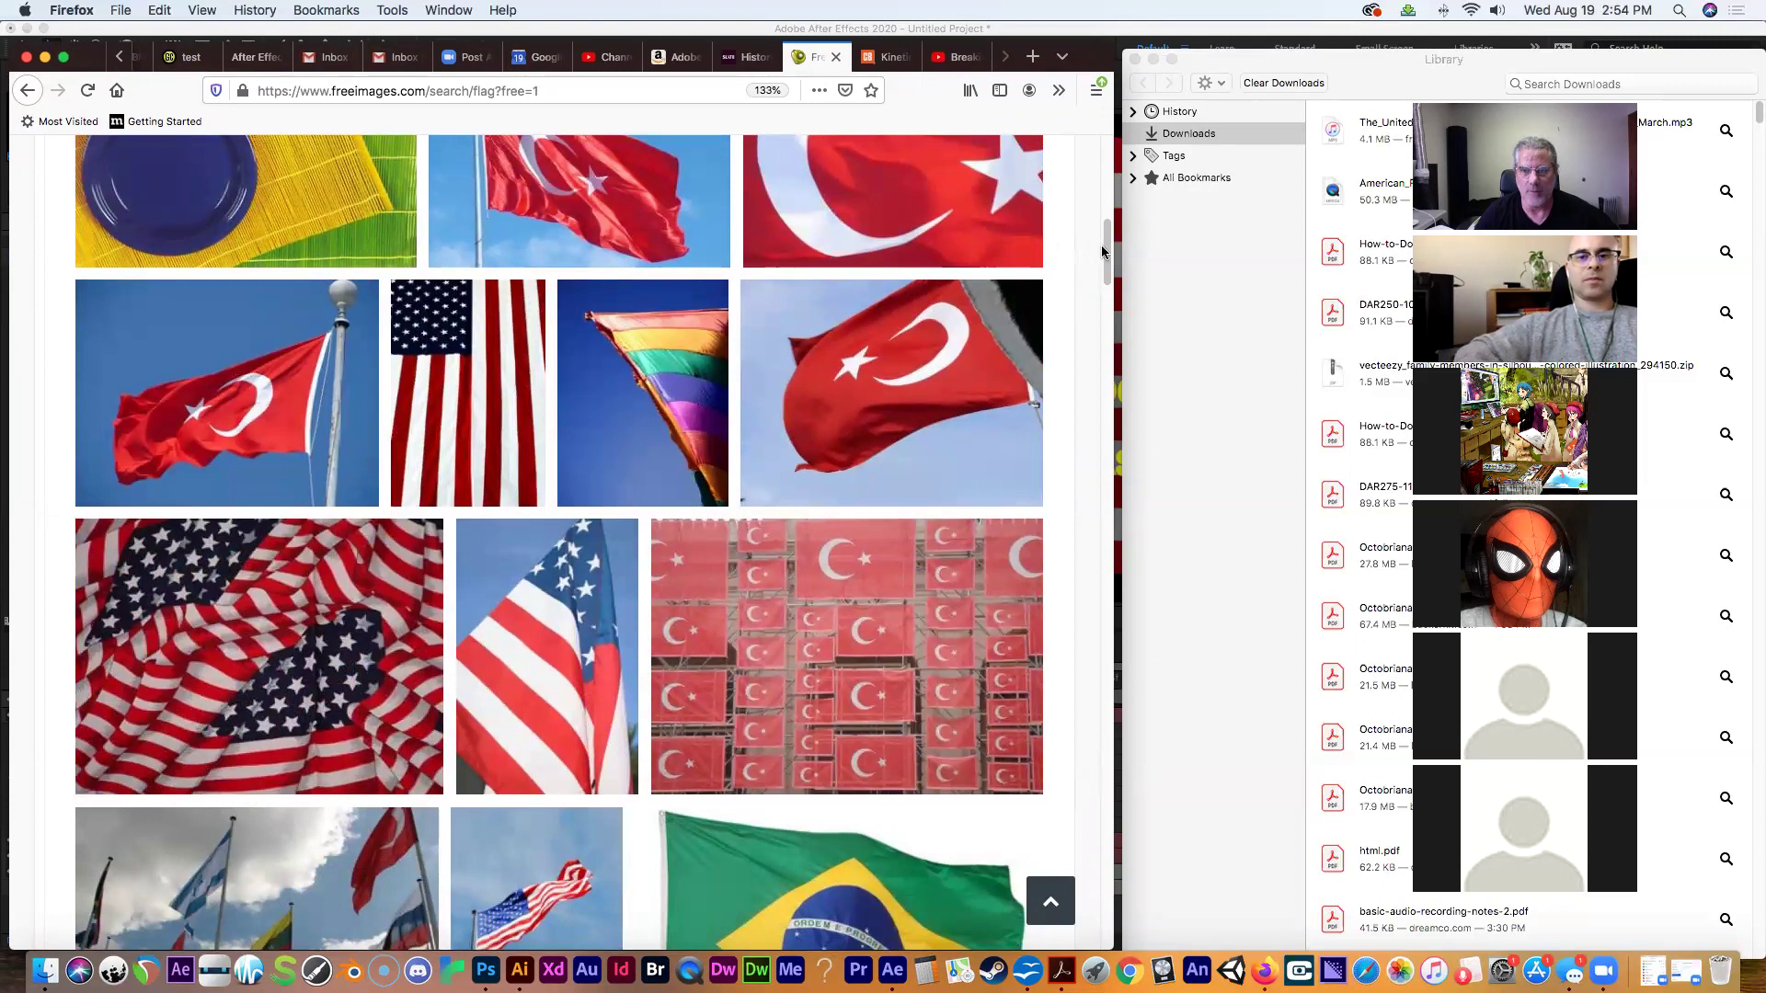
scroll(1008, 160, up, 8)
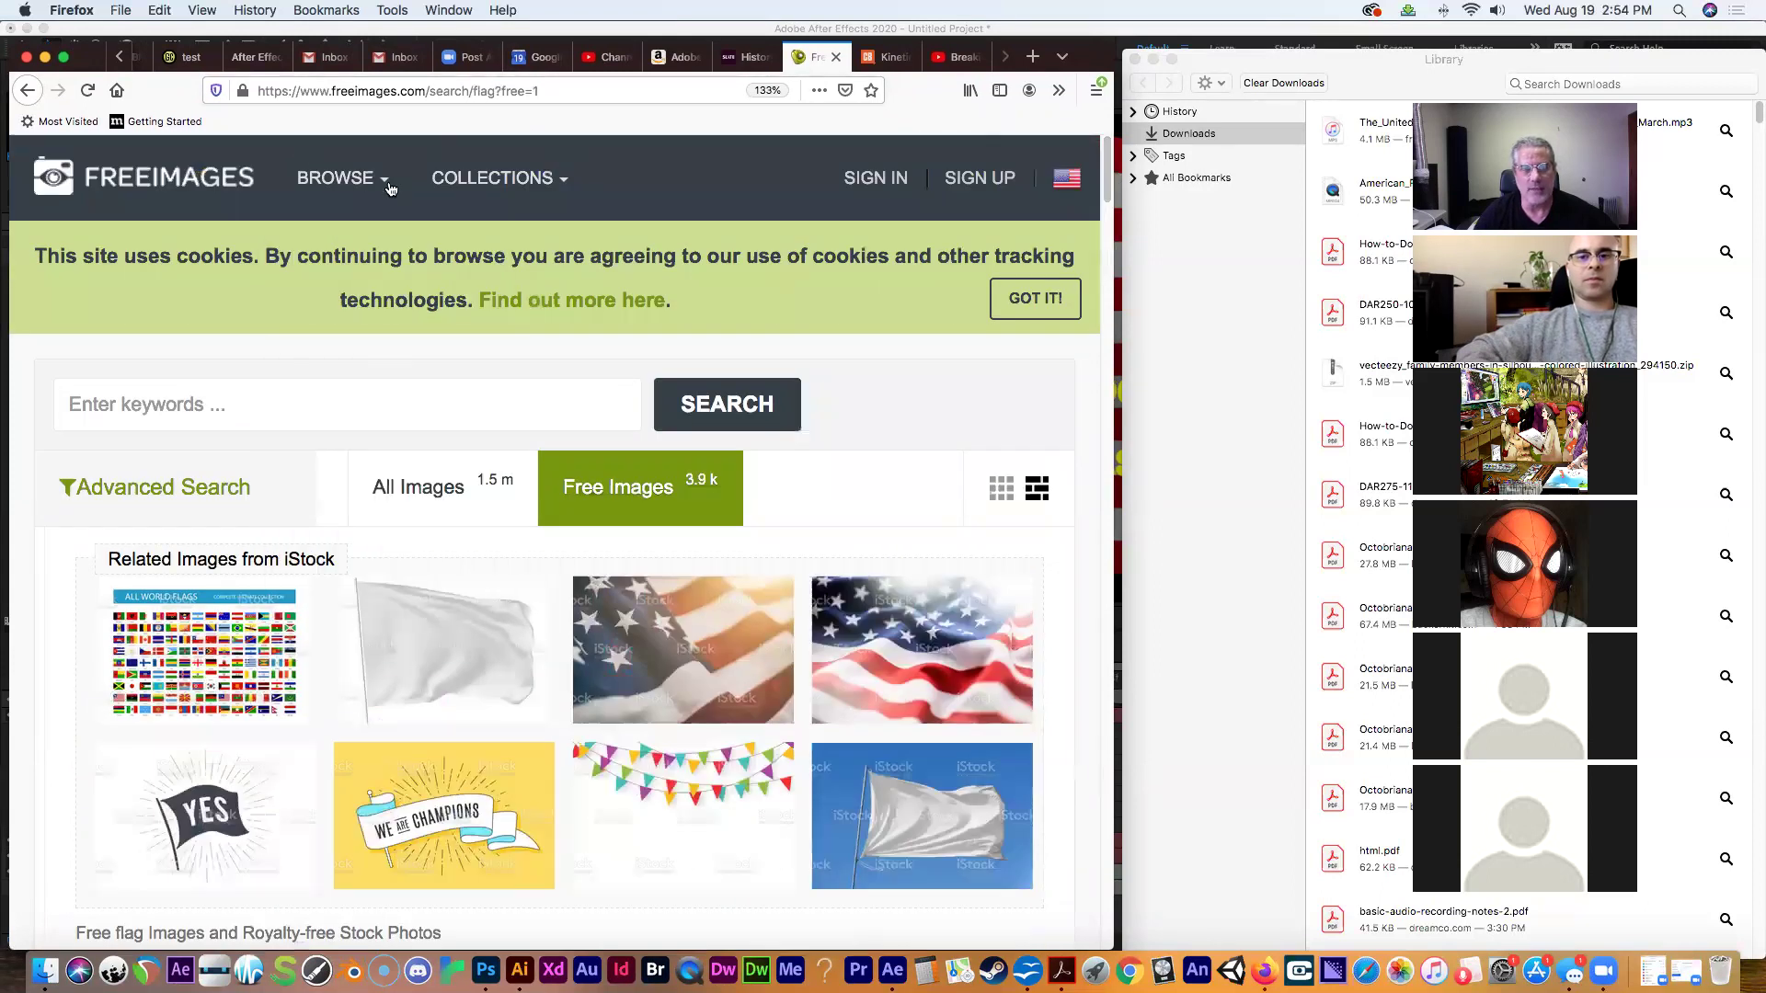
click(558, 88)
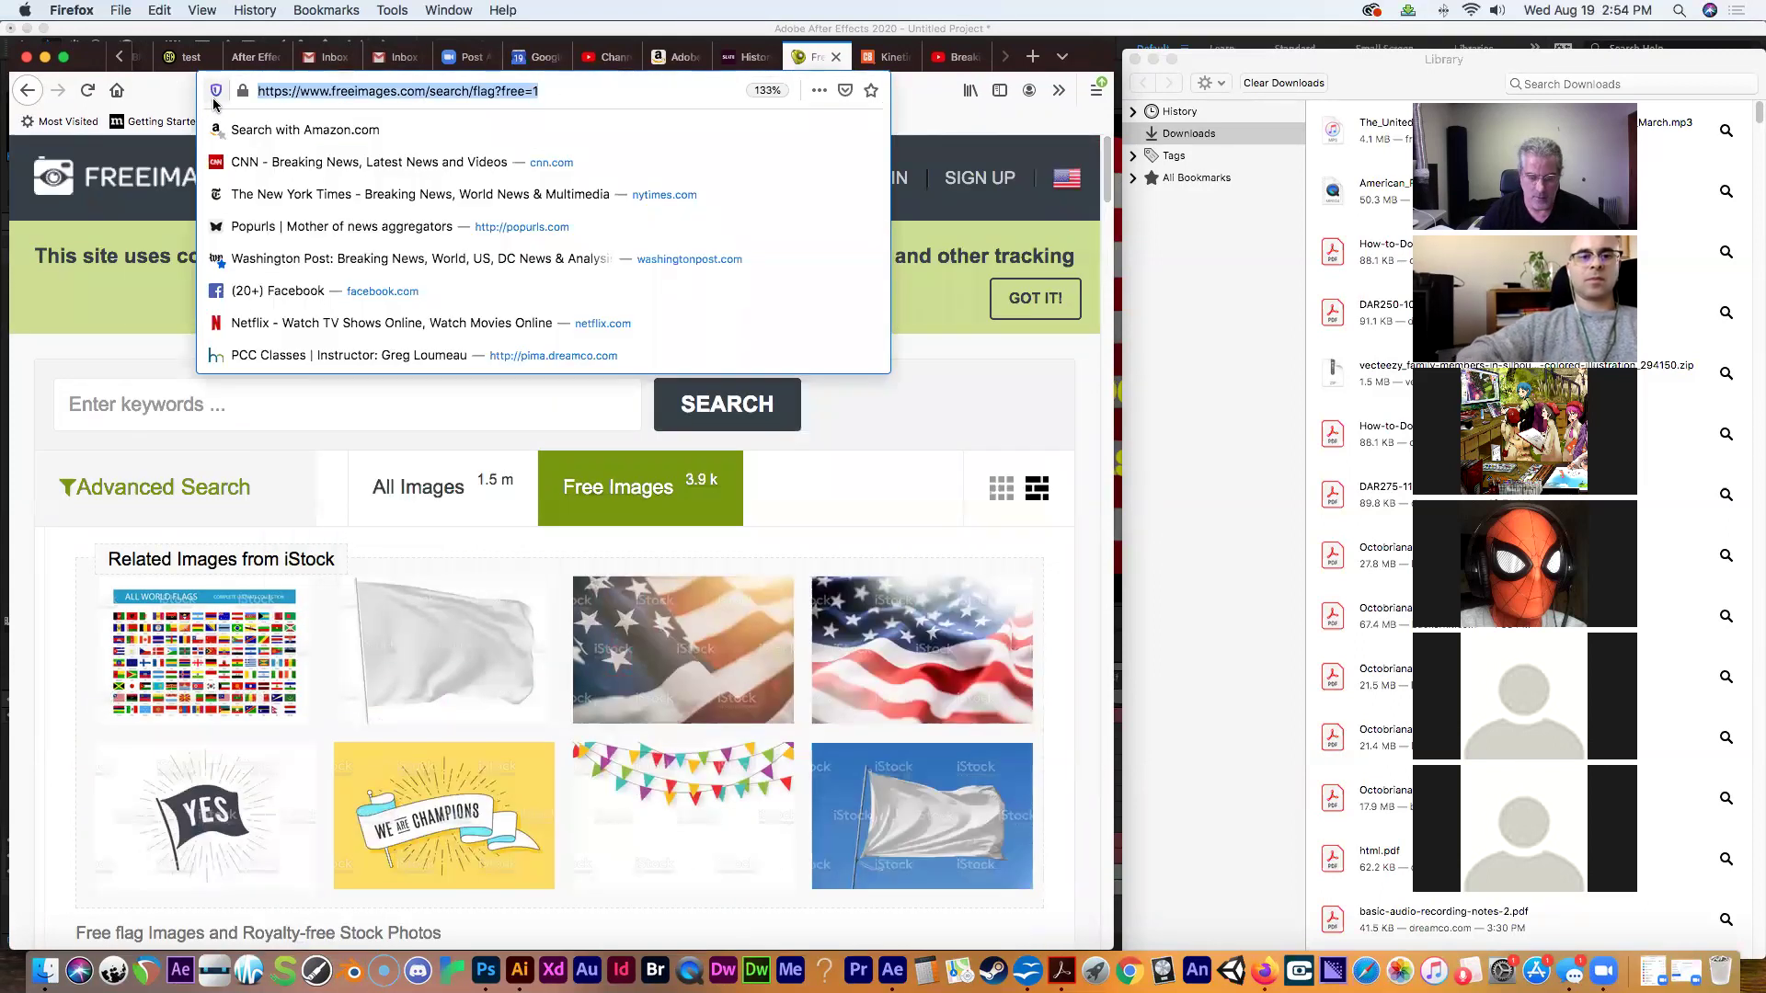
Open unsplash.com and search its photos for 'american flag'.
text(unspal)
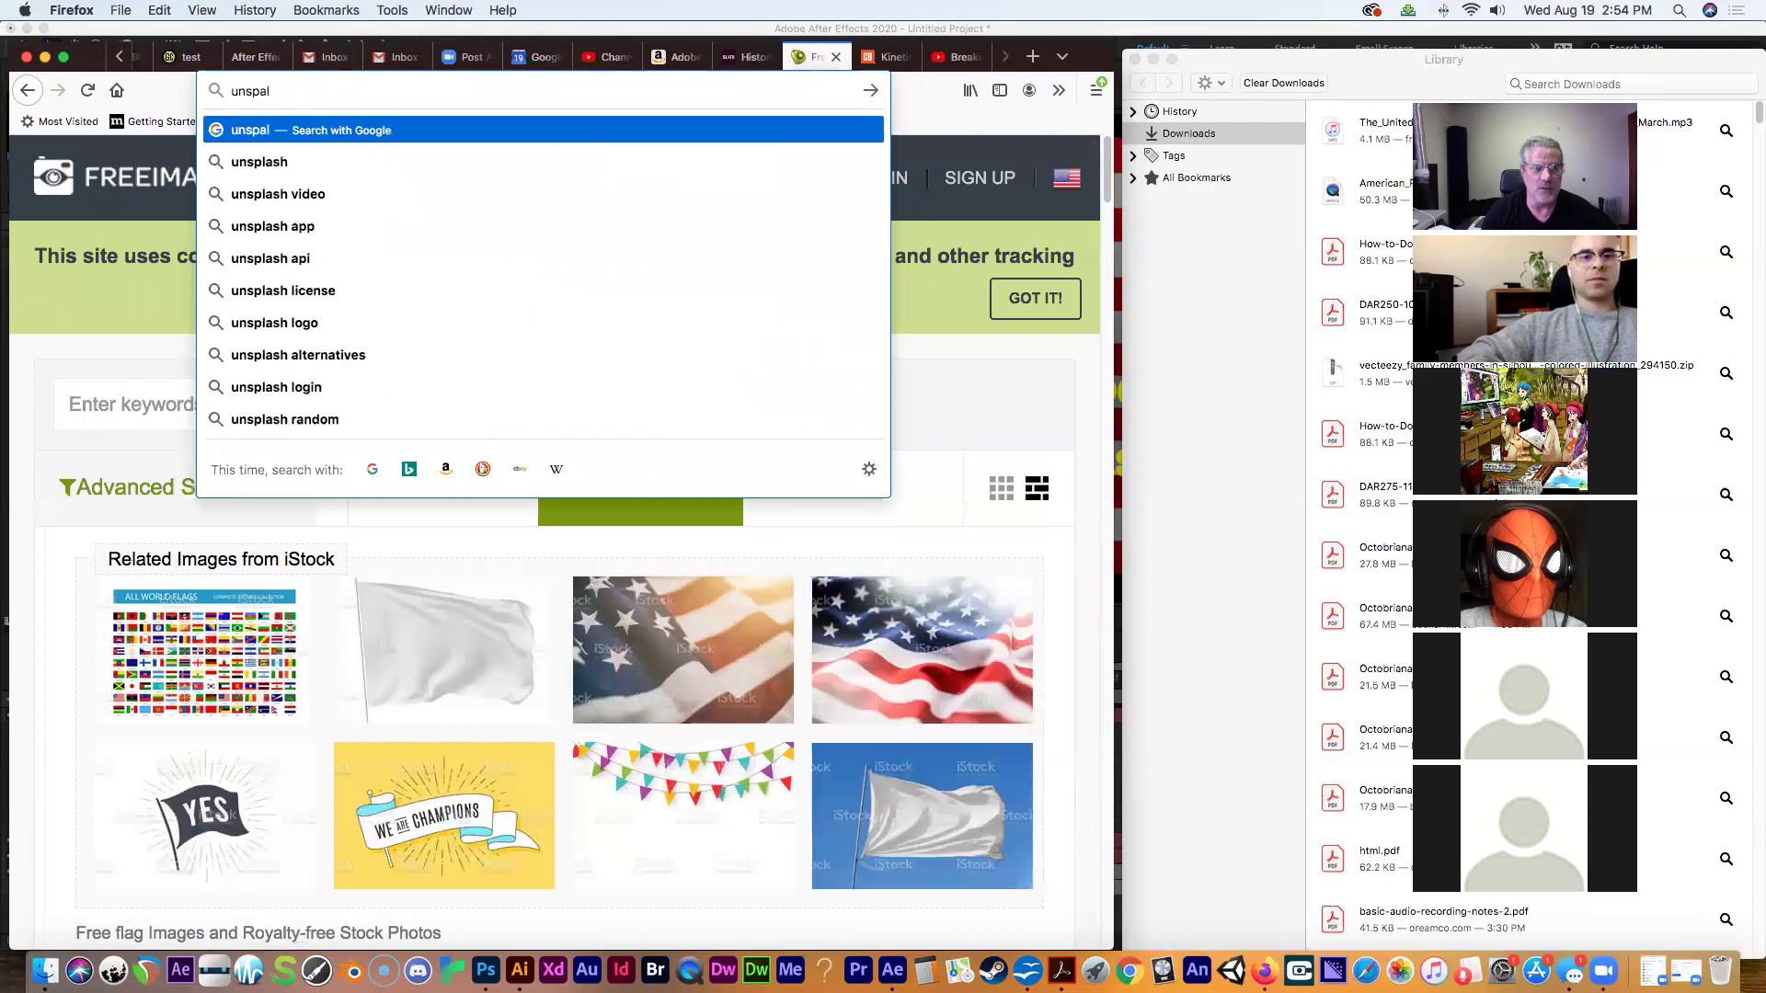
key(BackSpace)
text(lash.com)
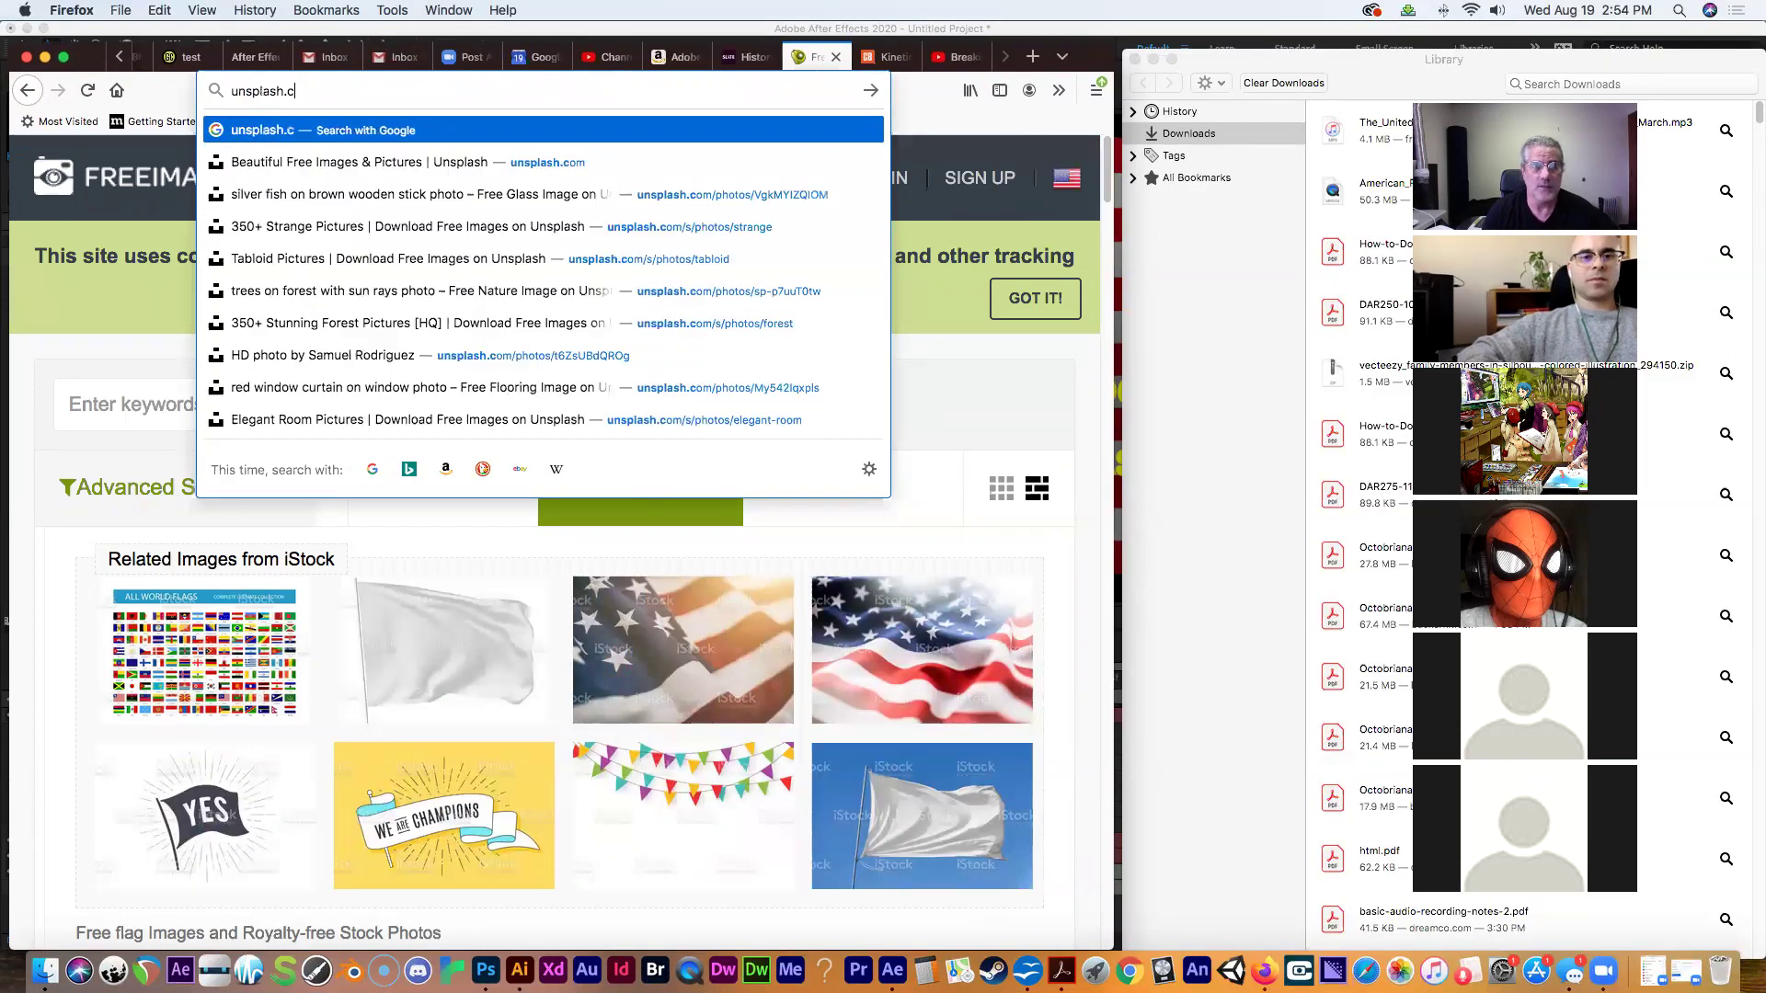
key(Return)
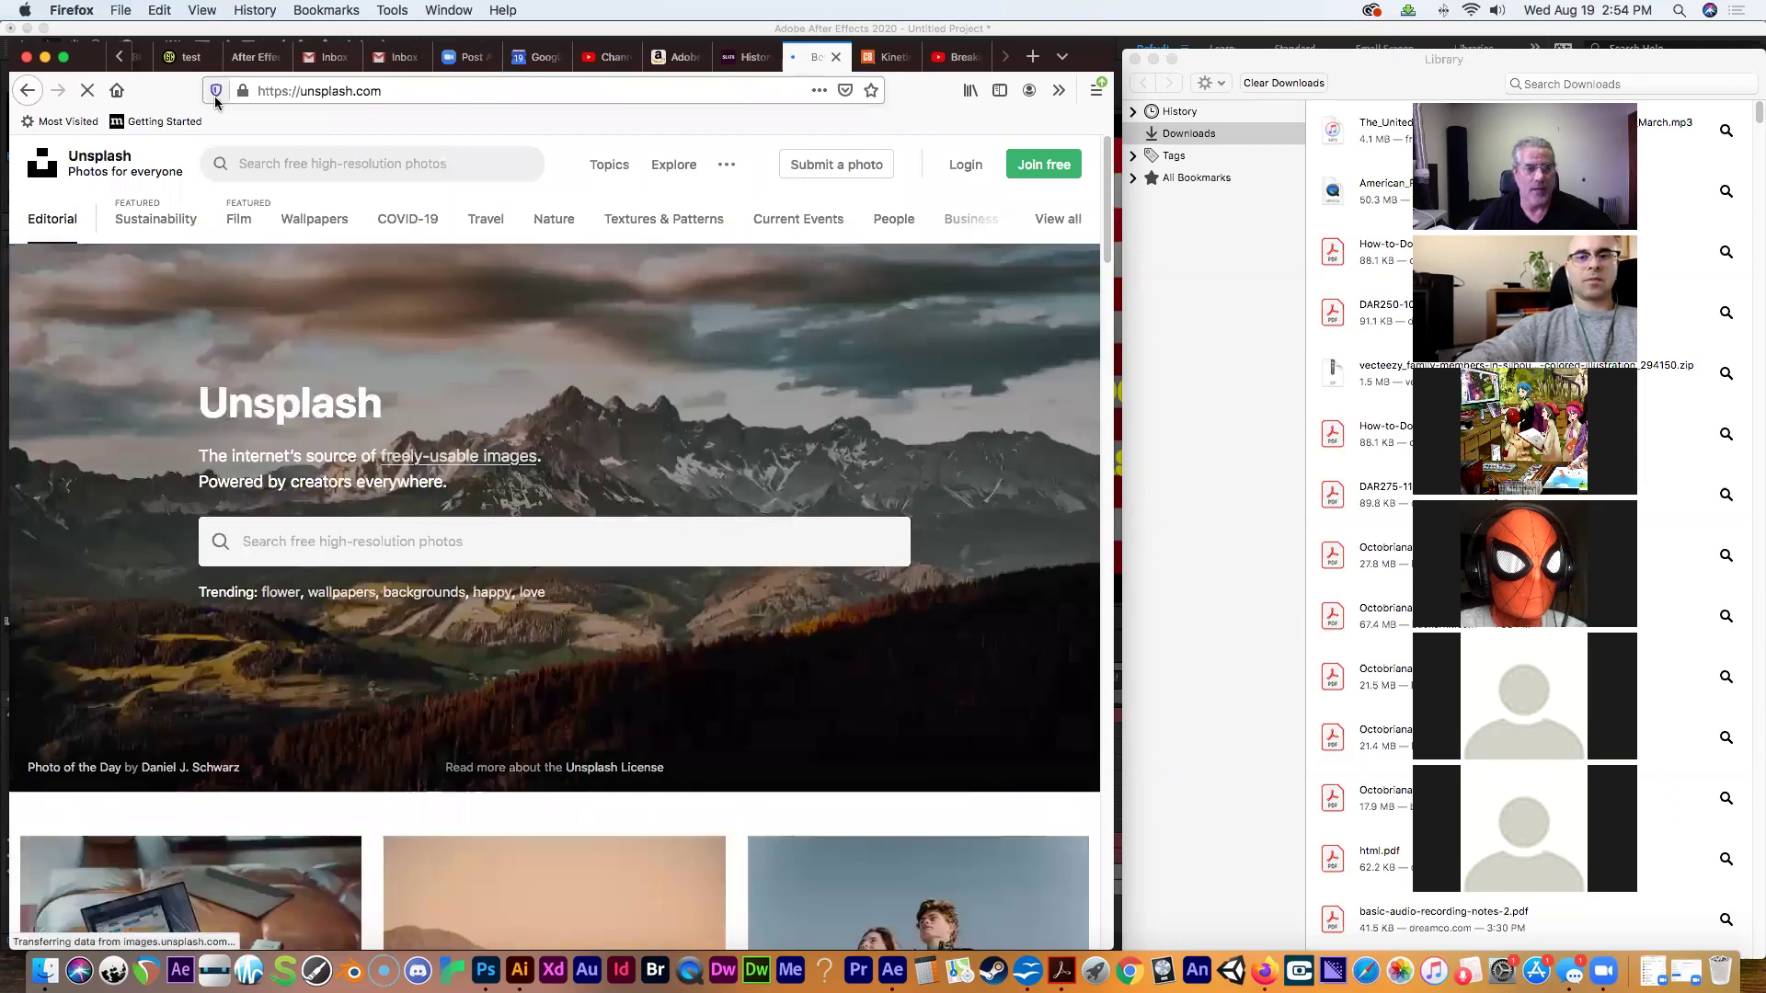
click(340, 534)
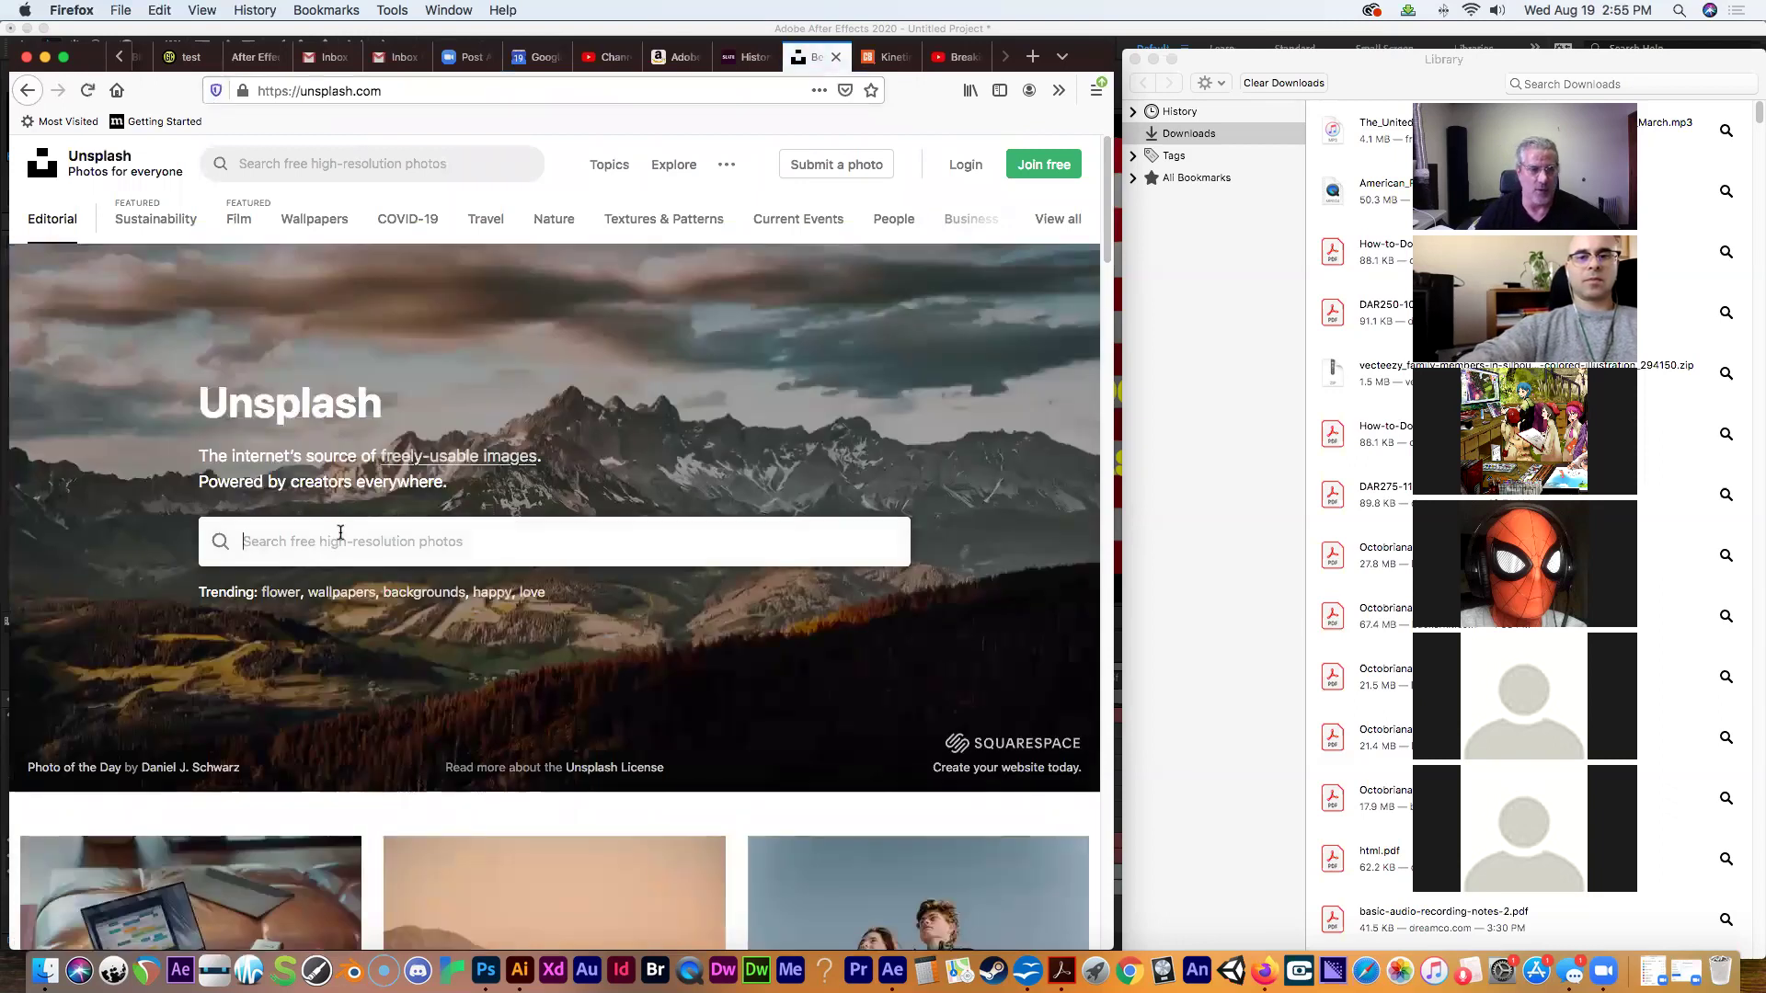
text(american )
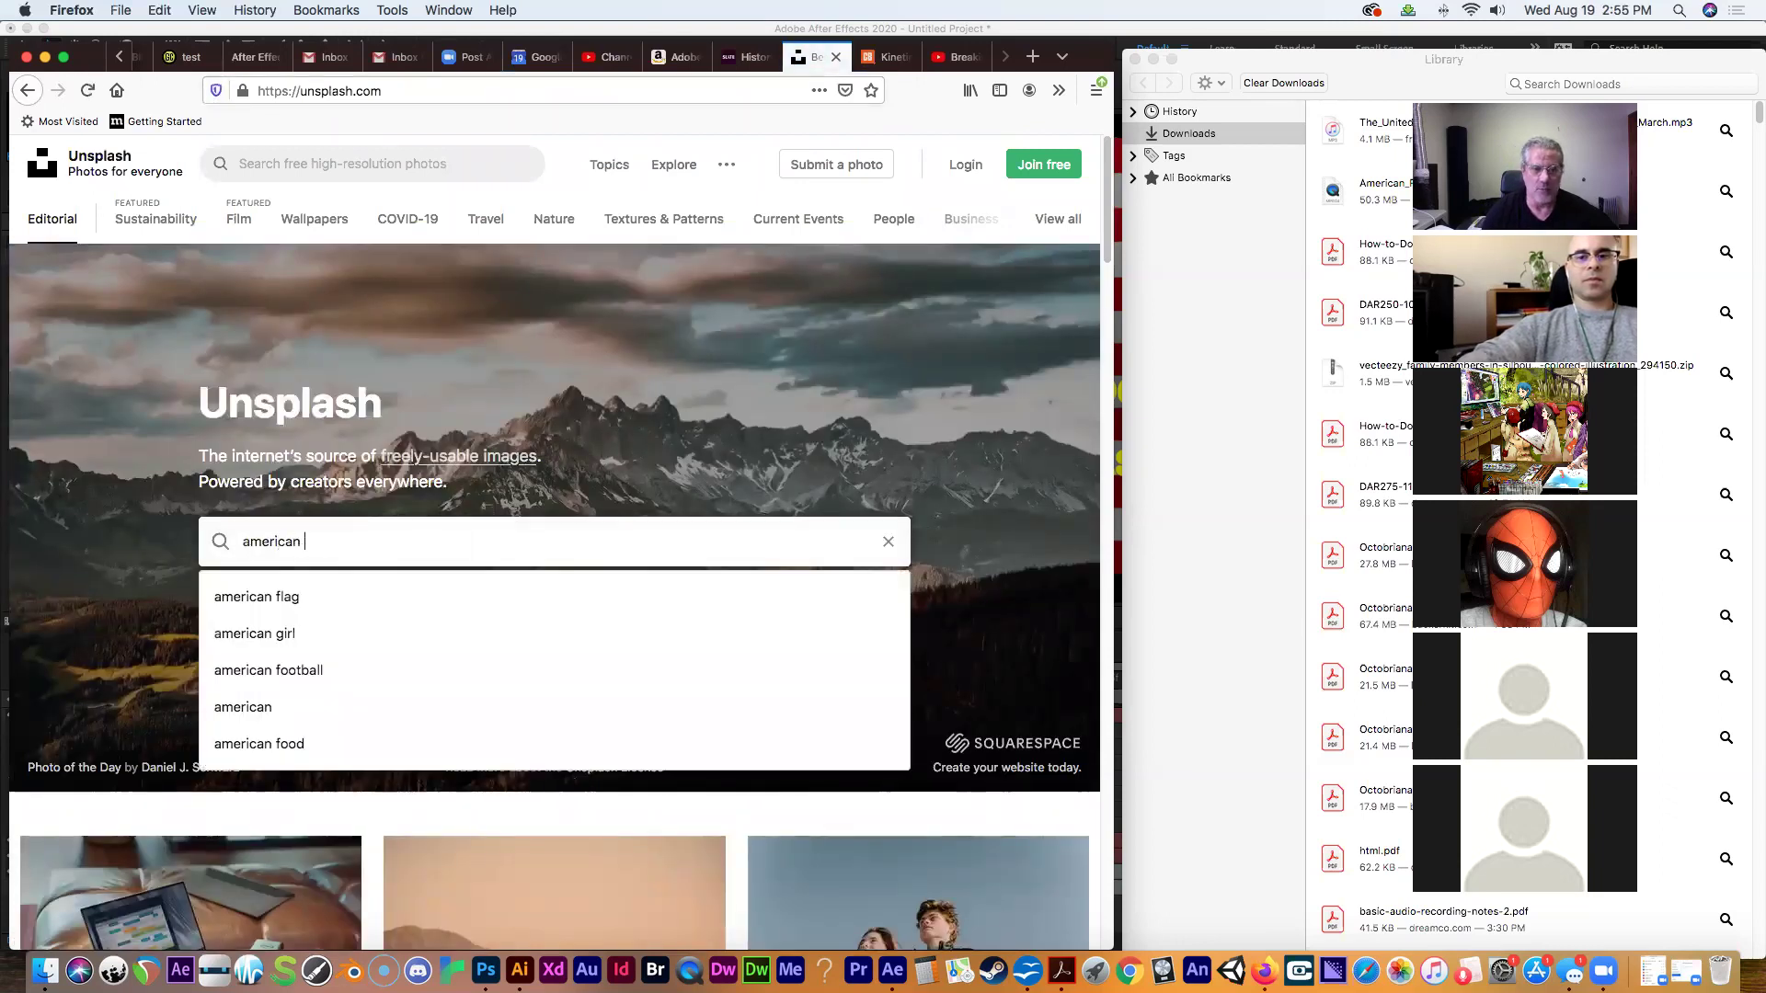
text(flag)
key(Return)
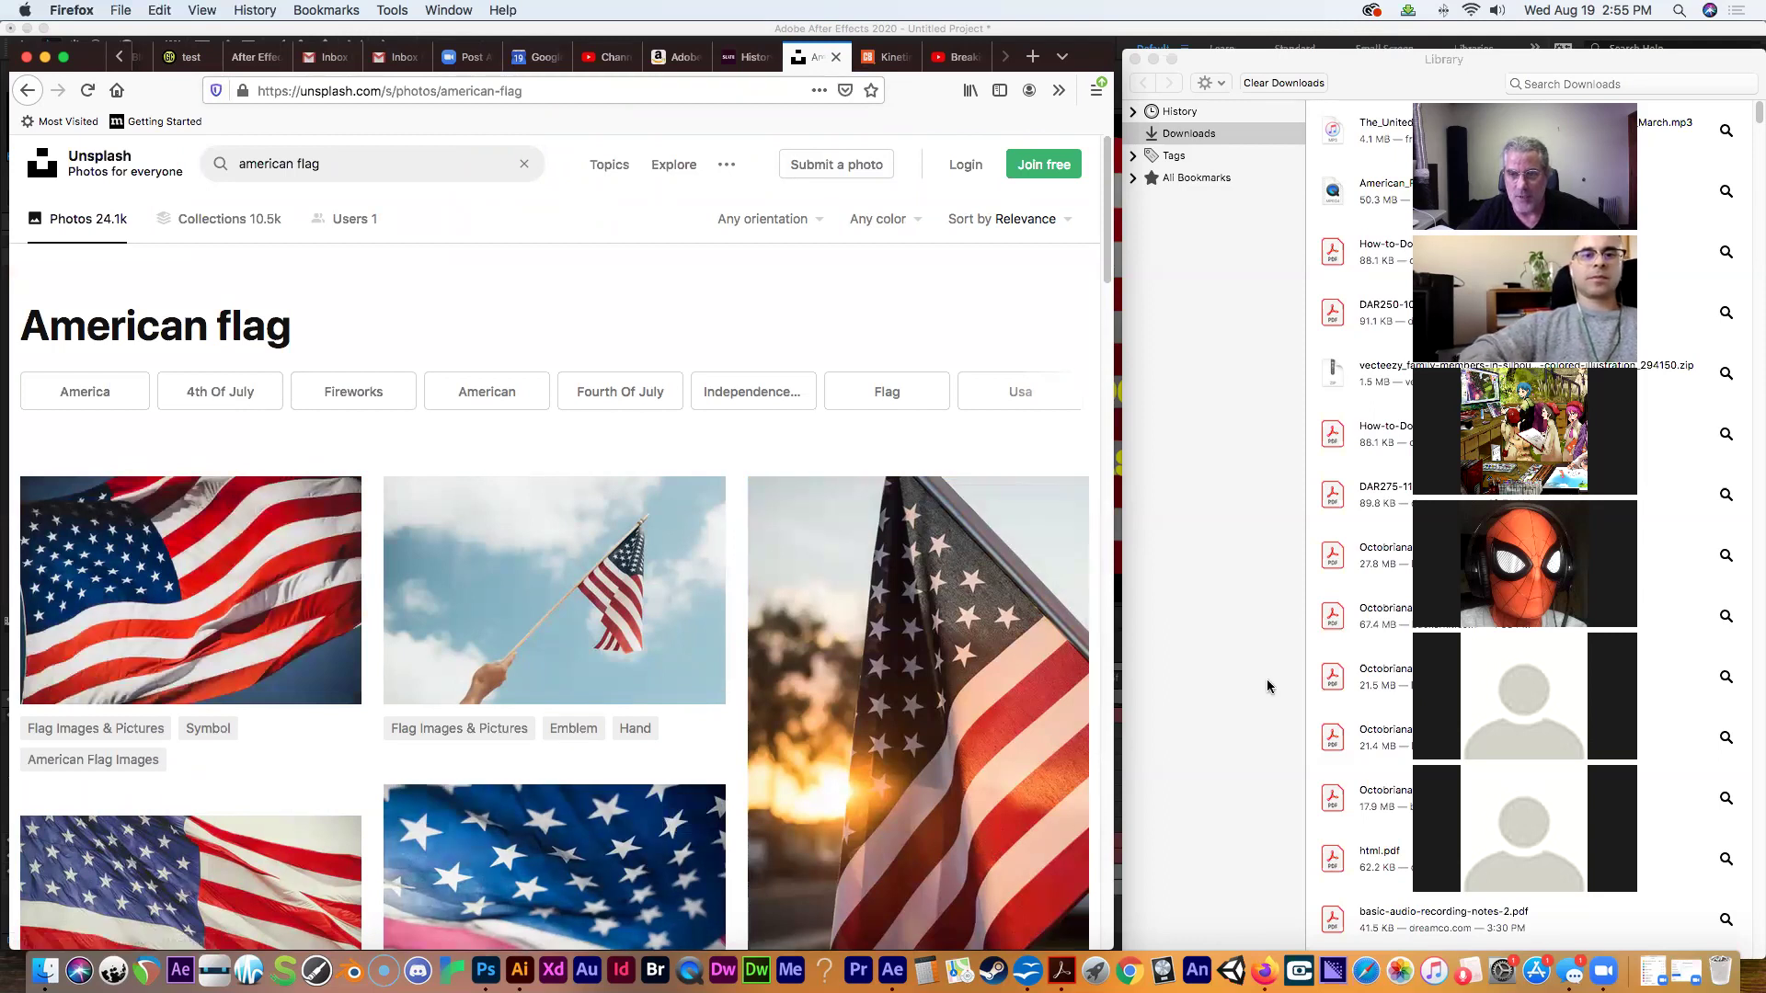
drag(1108, 259, 1005, 228)
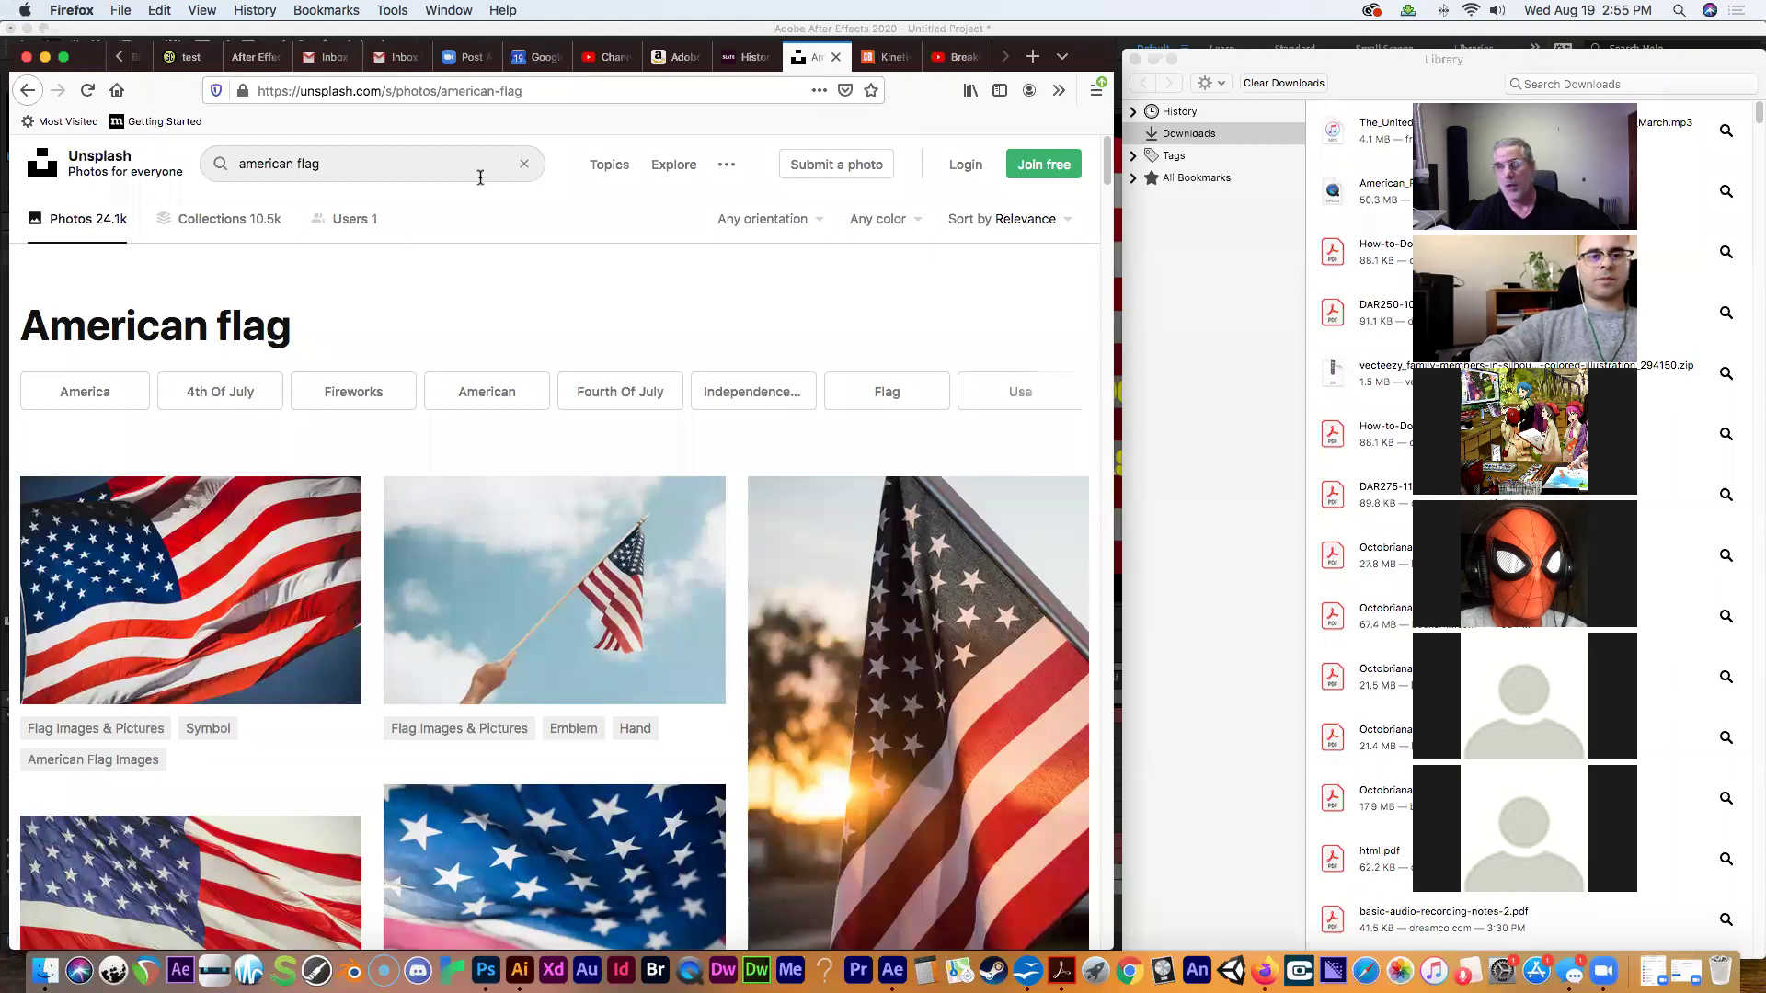
click(413, 90)
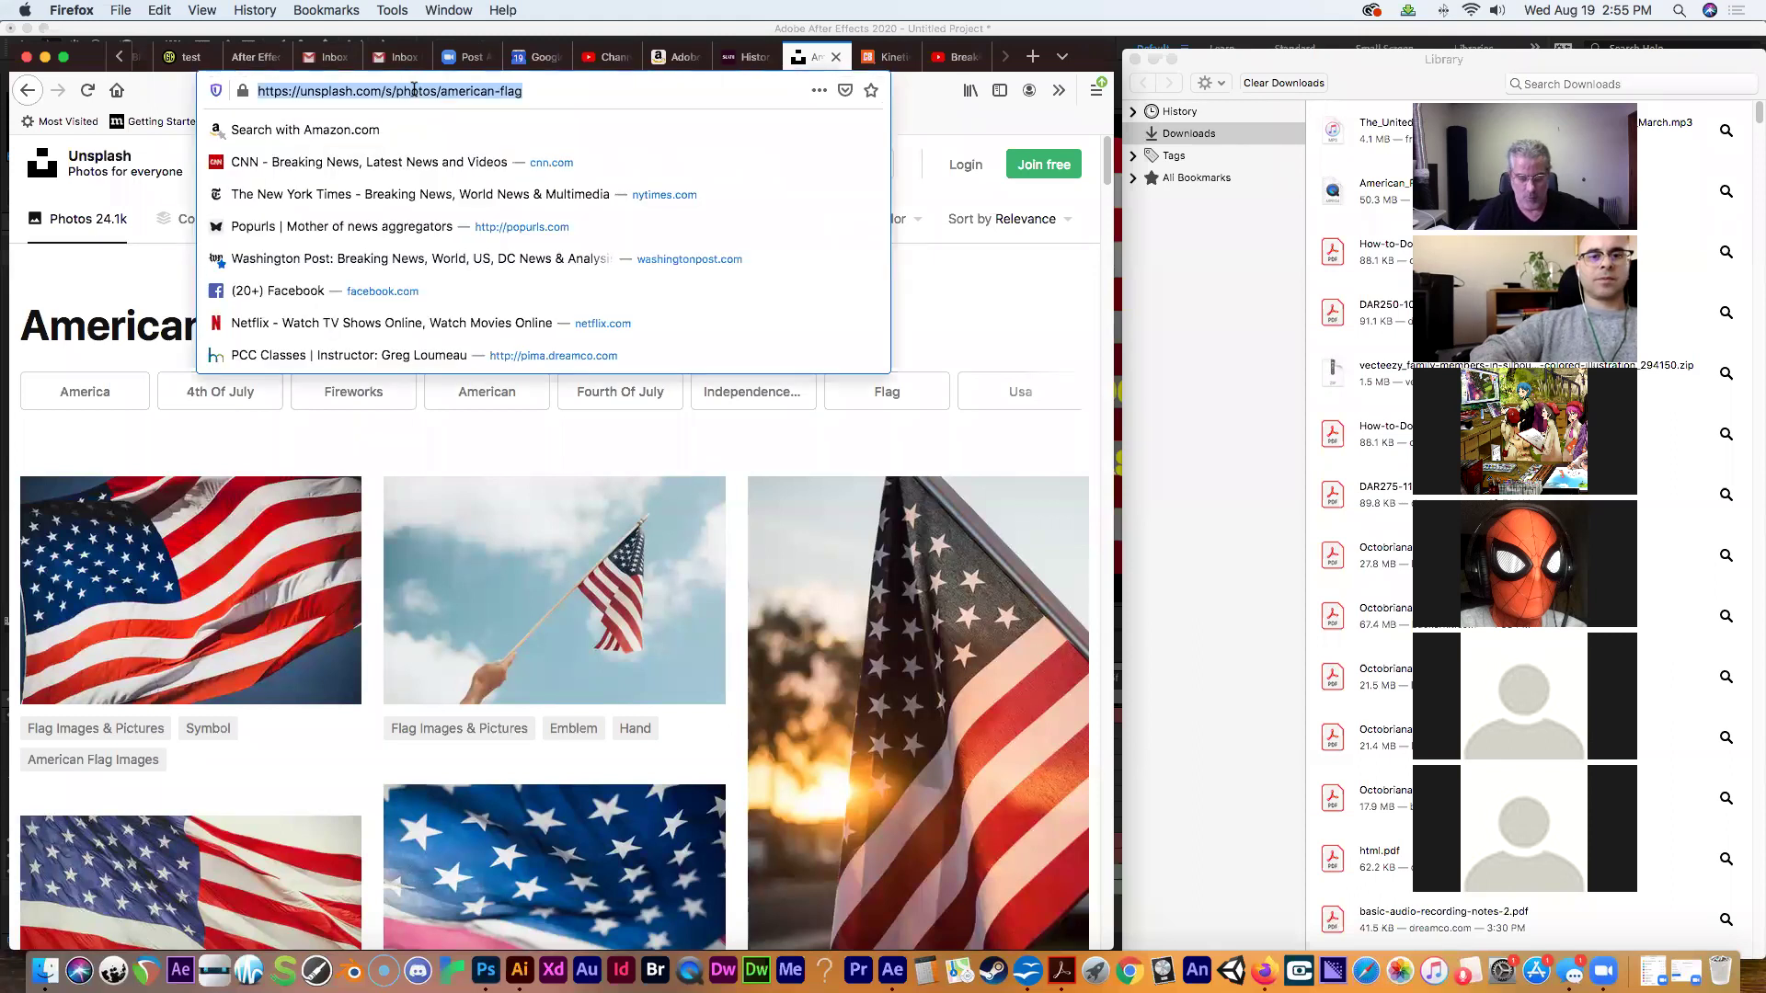
text(vecteezy.com)
key(Return)
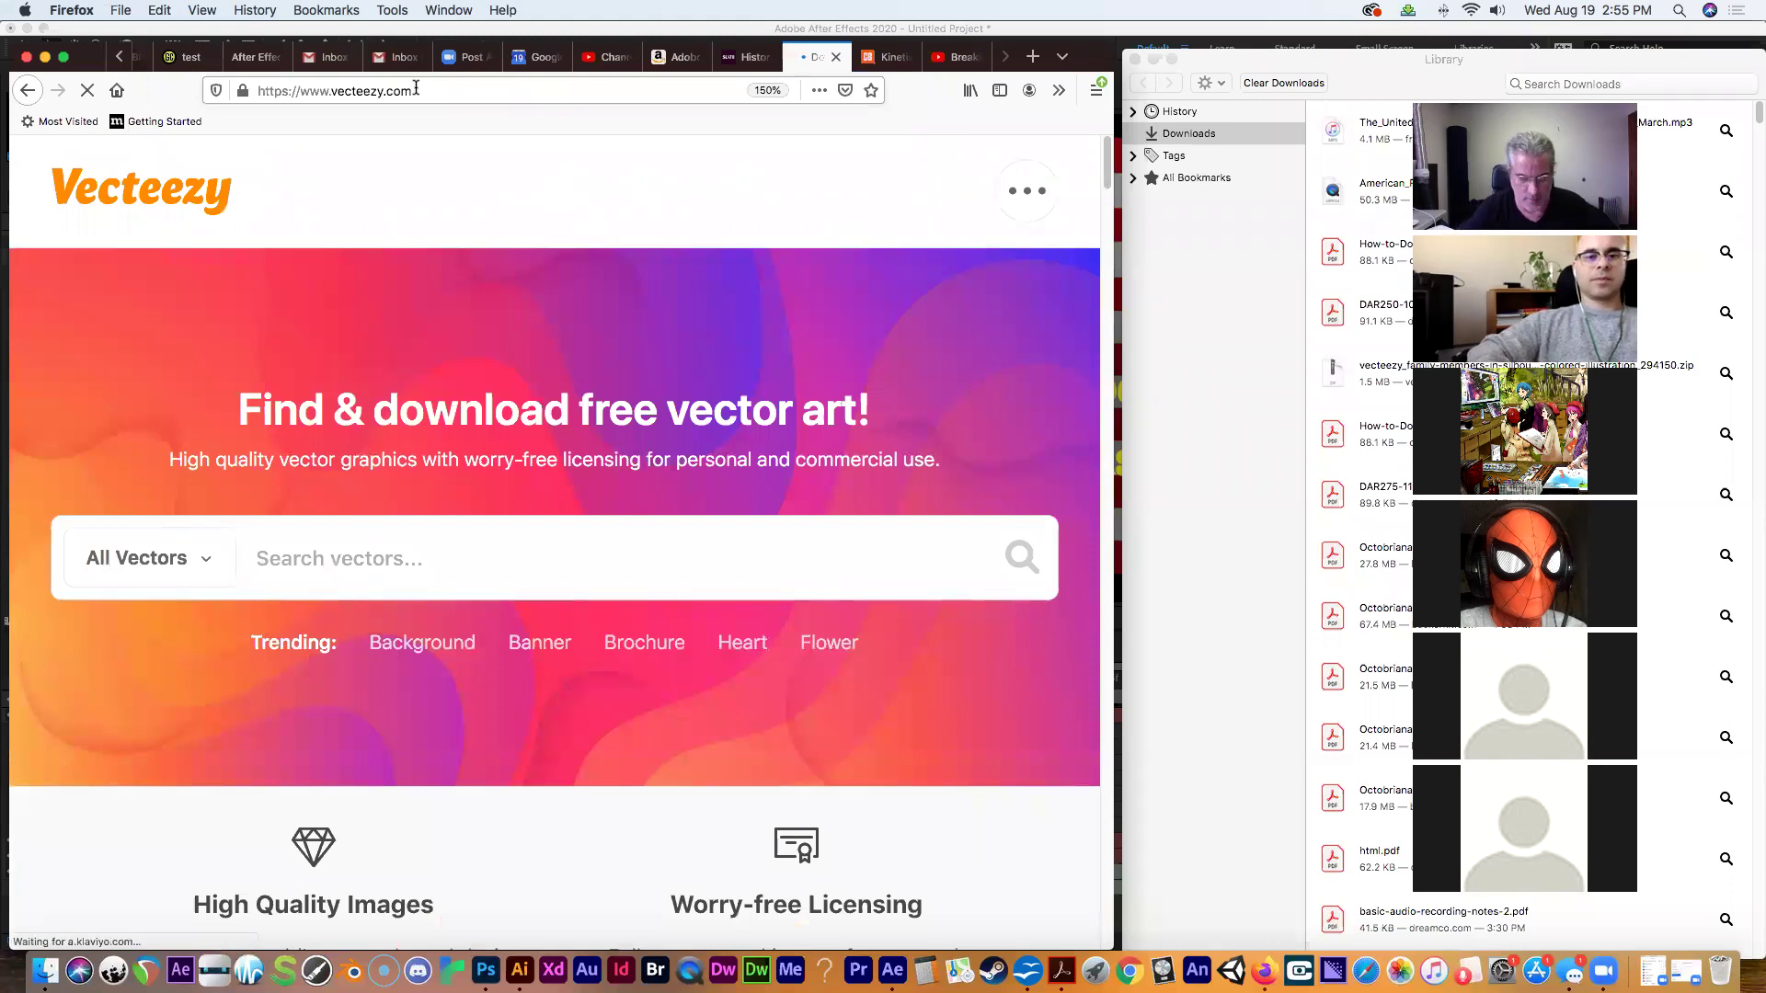
text(american flag)
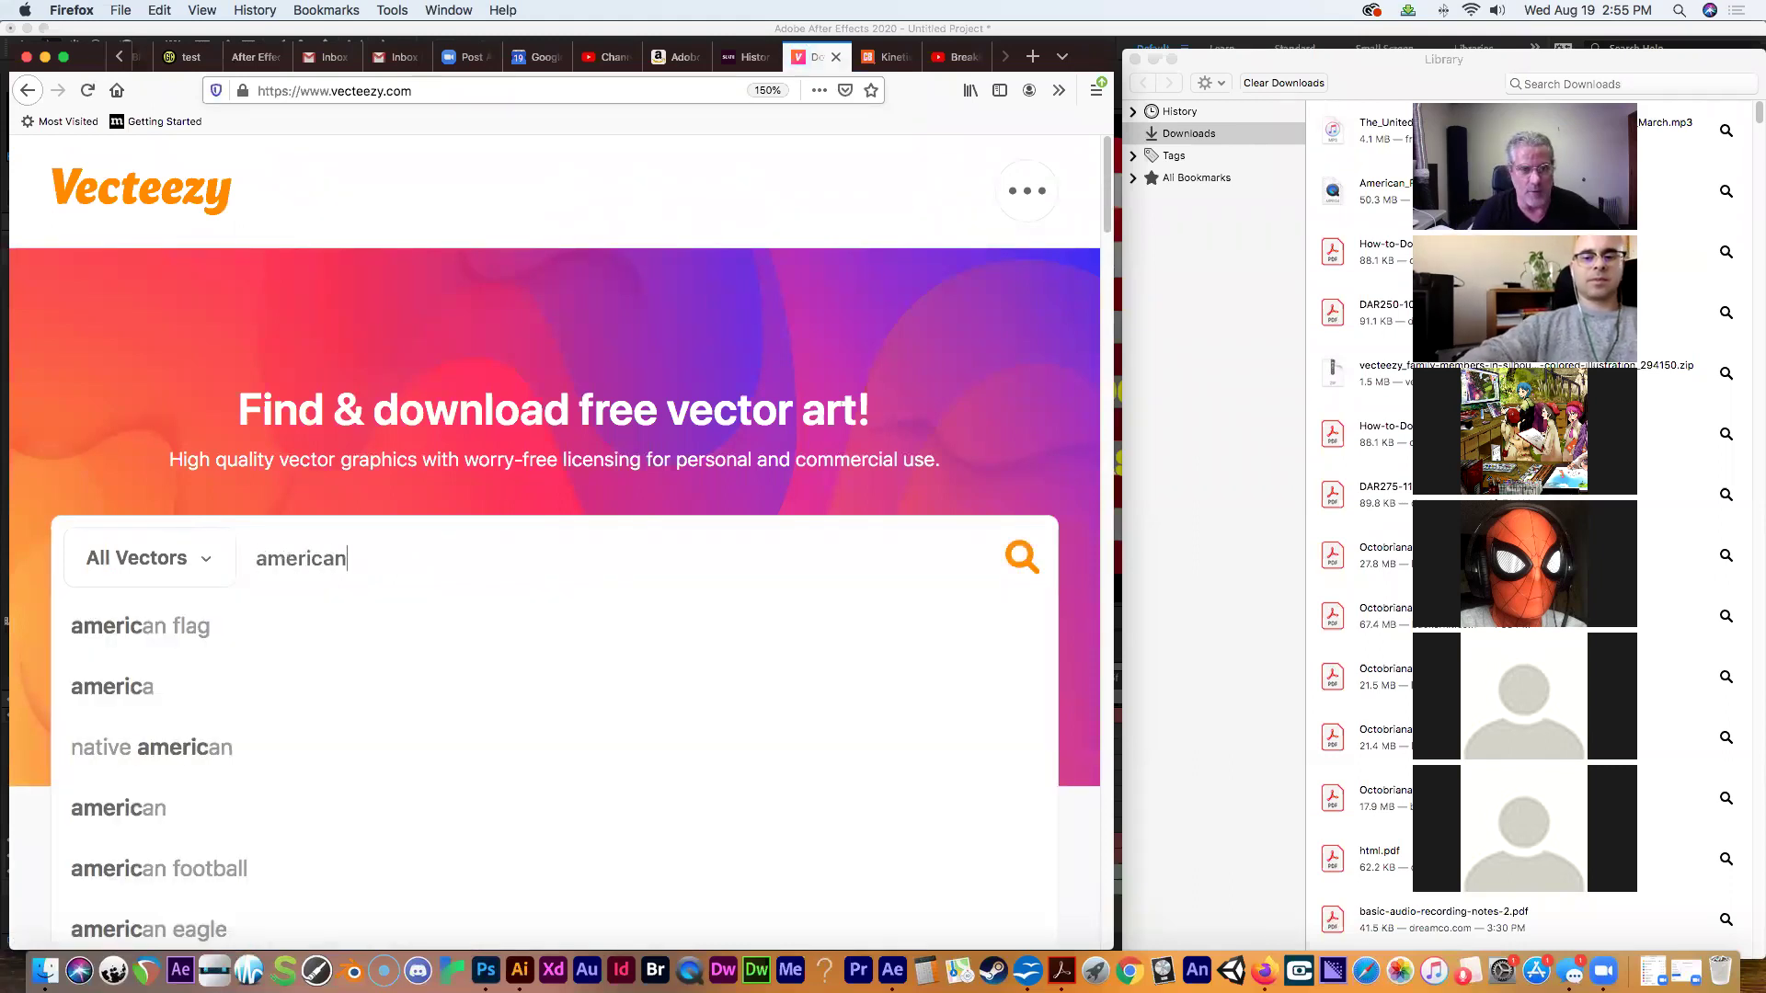
key(Return)
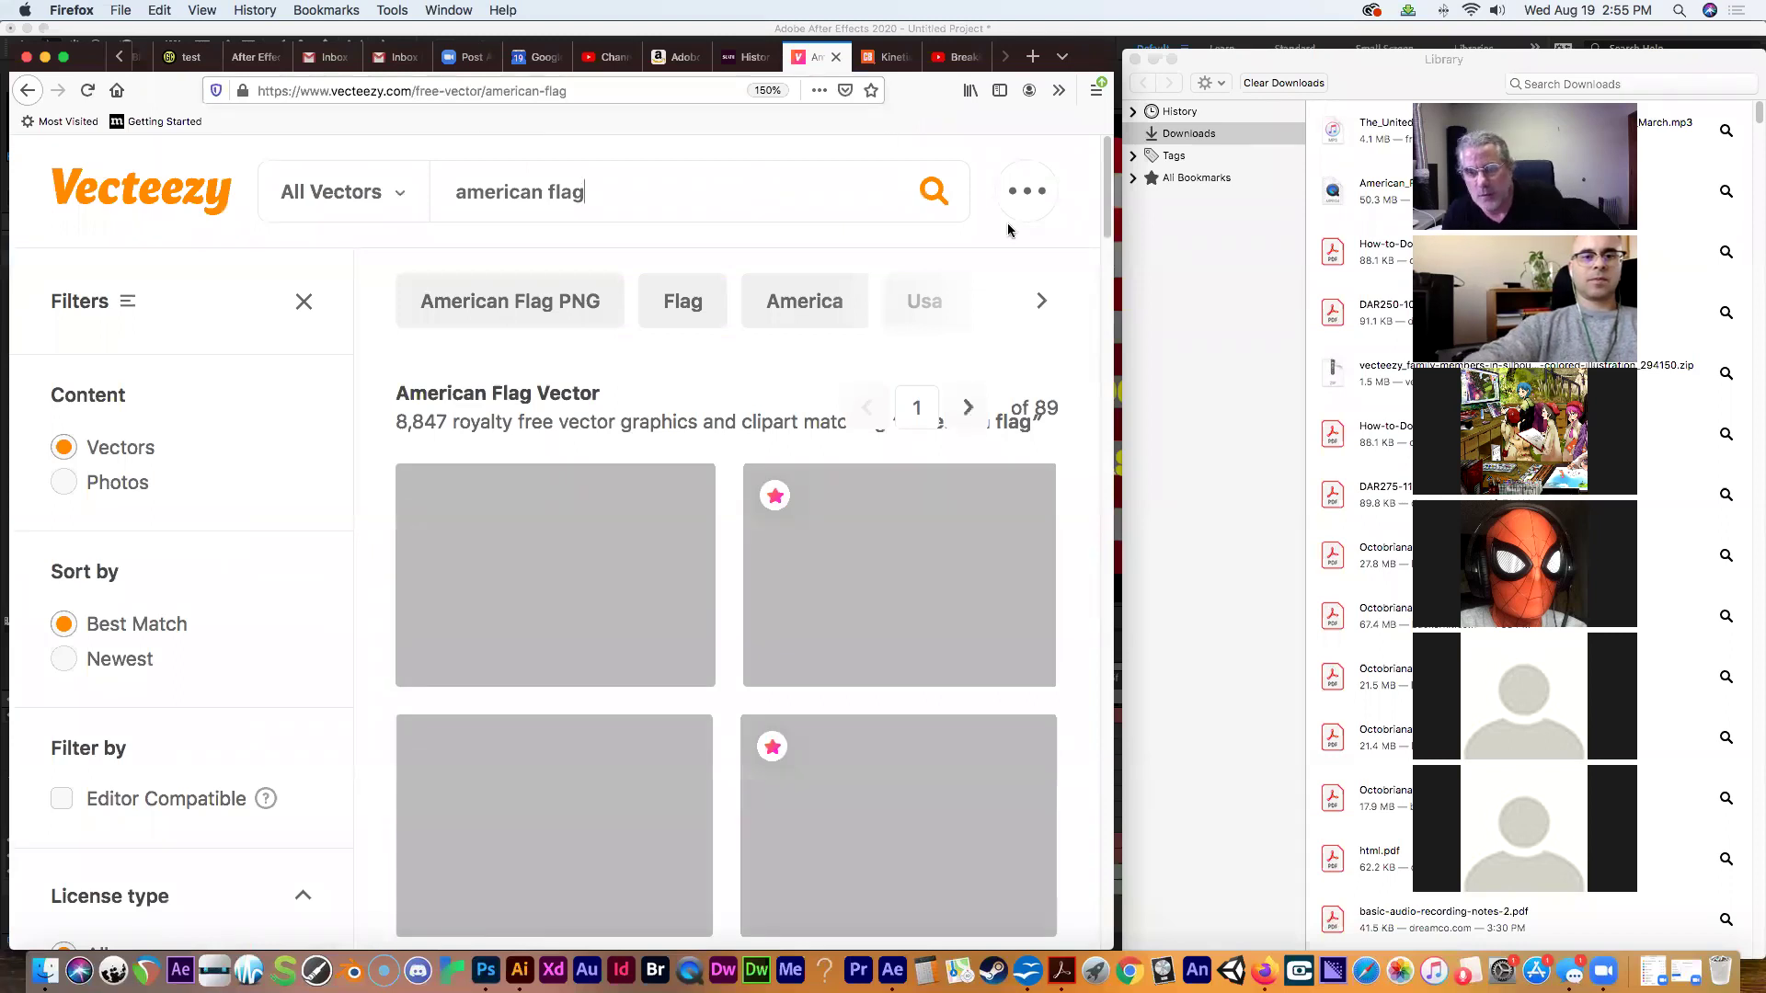
scroll(1072, 331, down, 10)
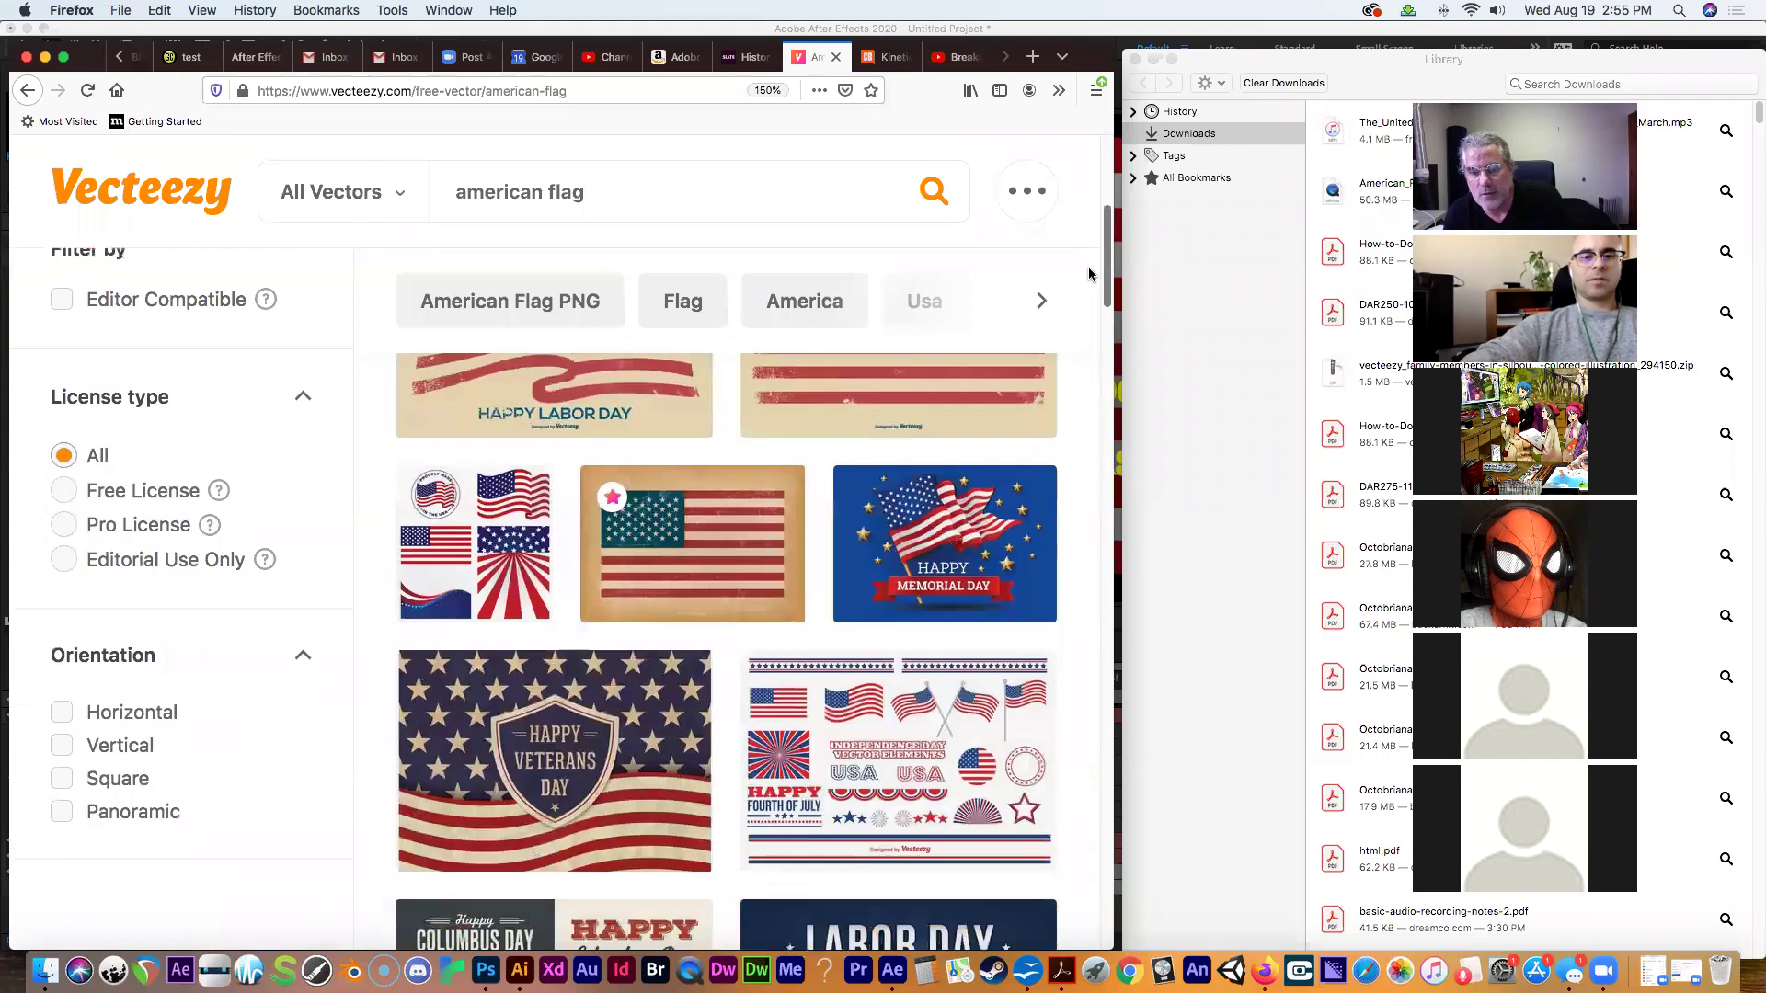
scroll(1071, 383, down, 15)
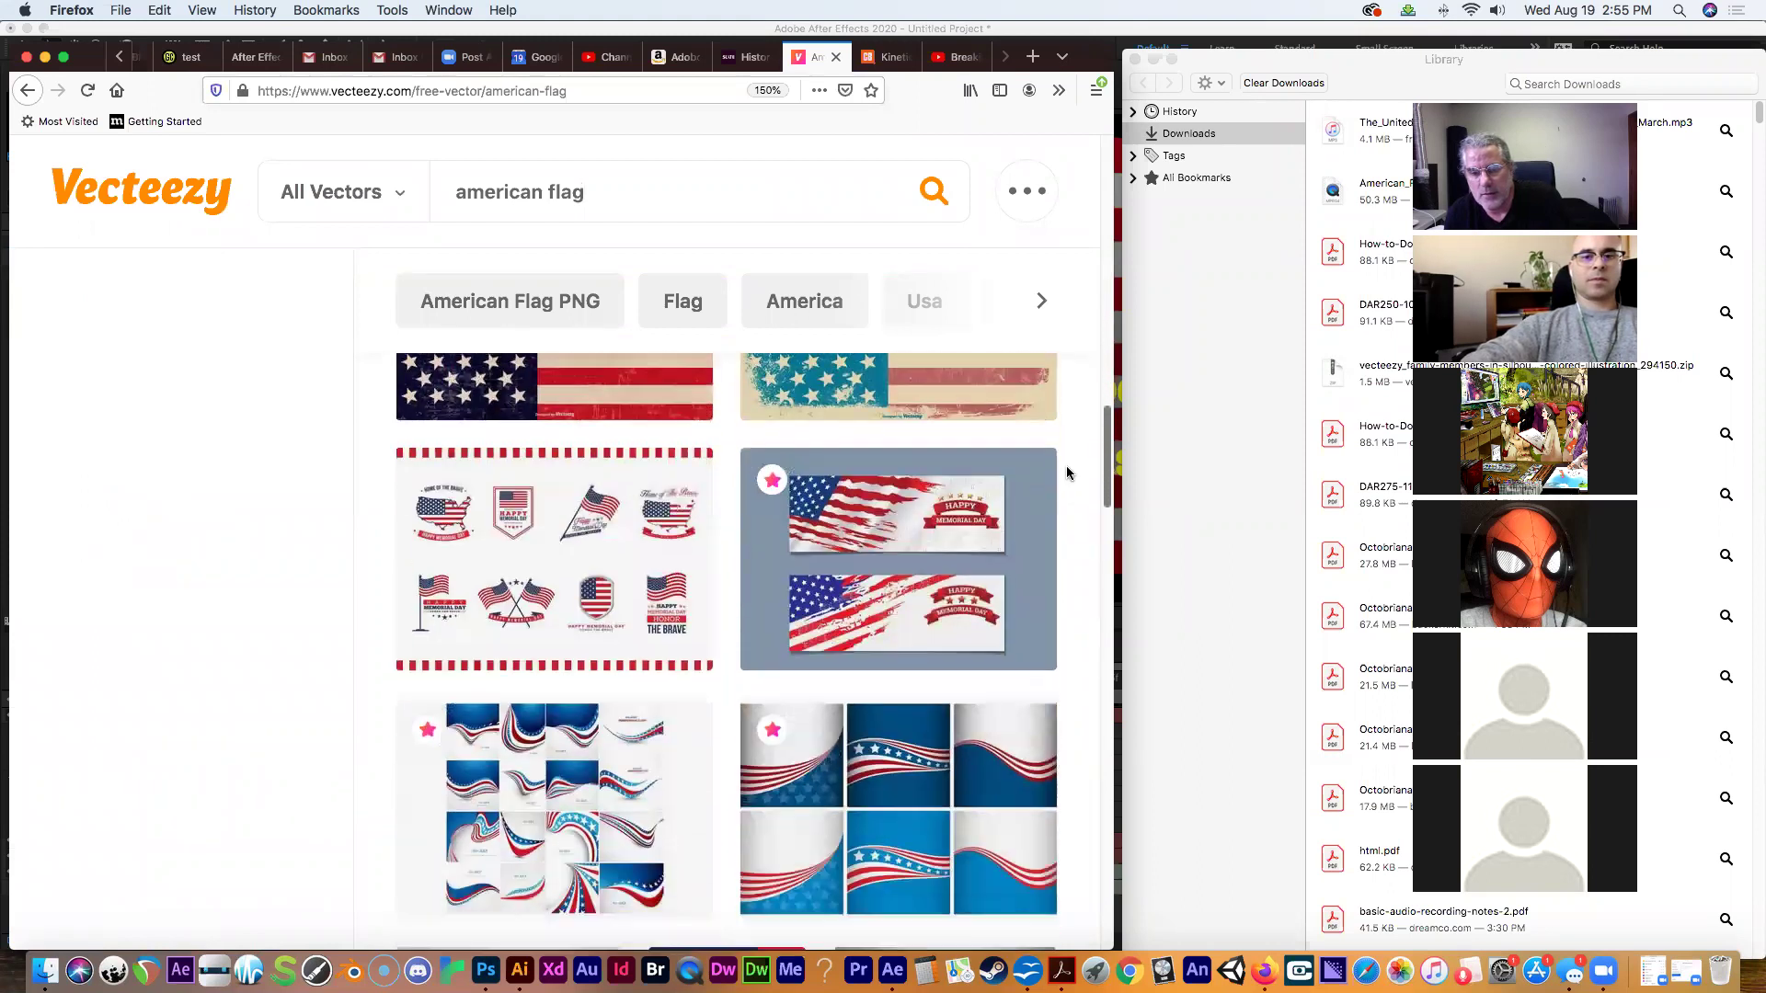
scroll(1043, 526, up, 1)
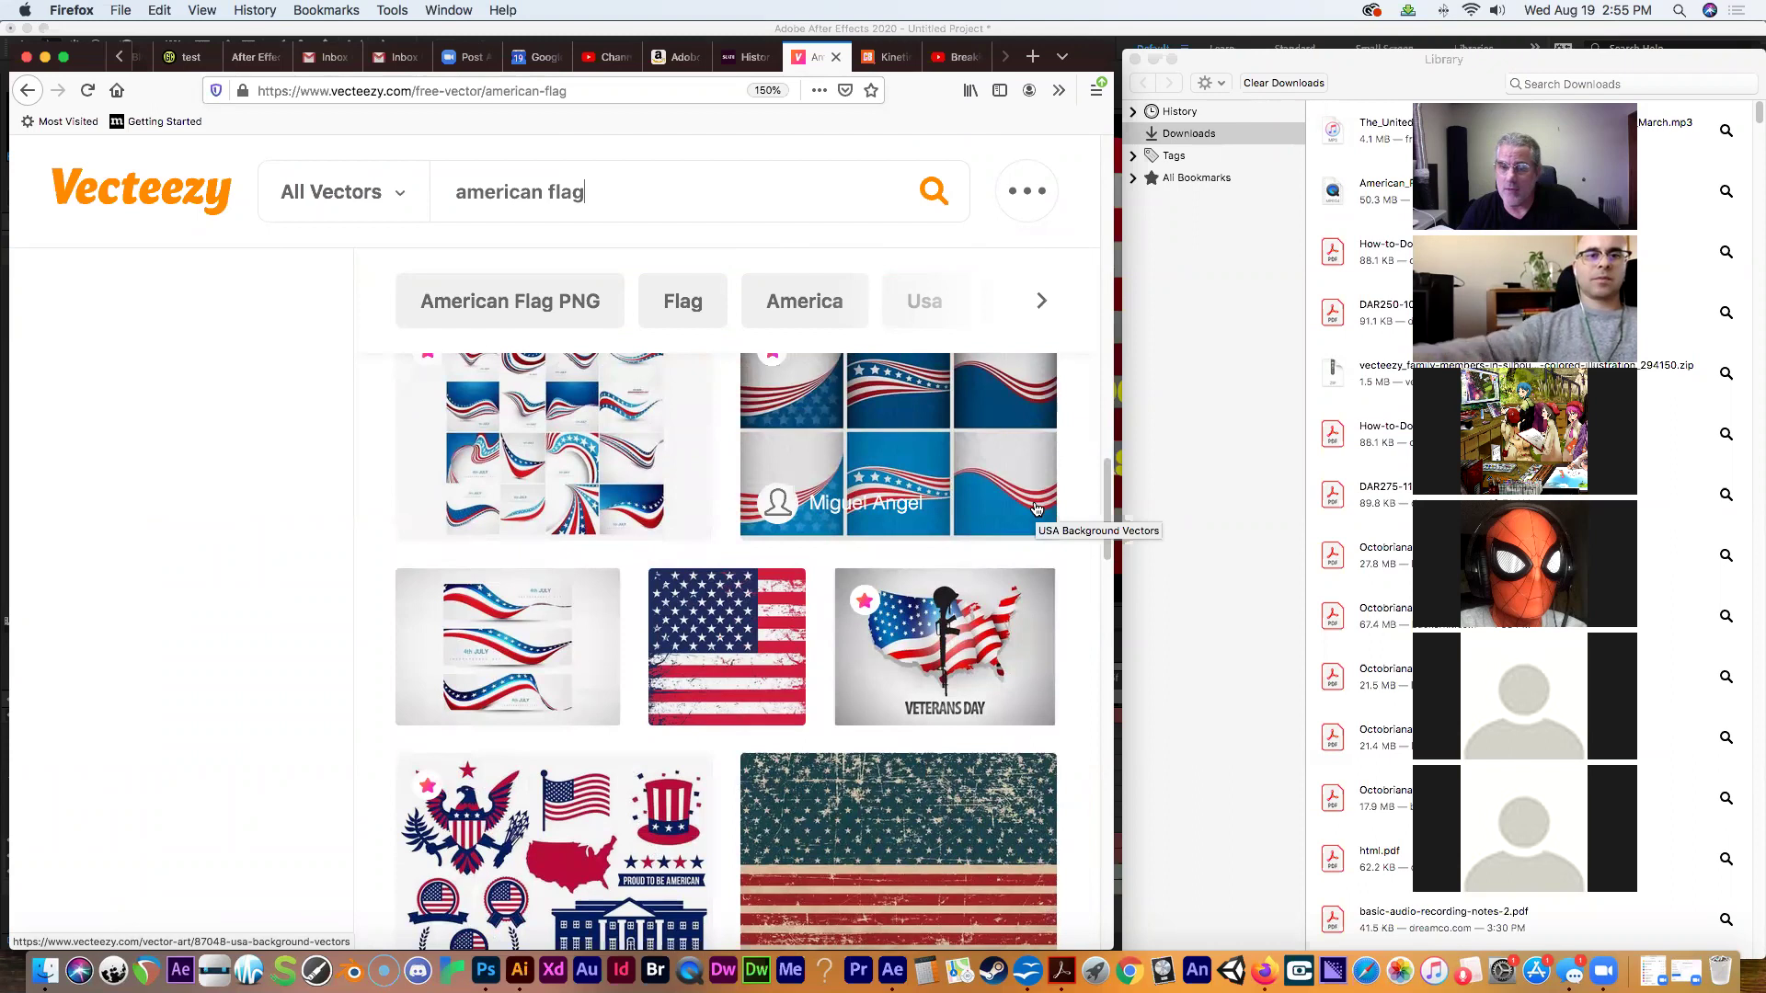
right_click(1039, 501)
right_click(970, 478)
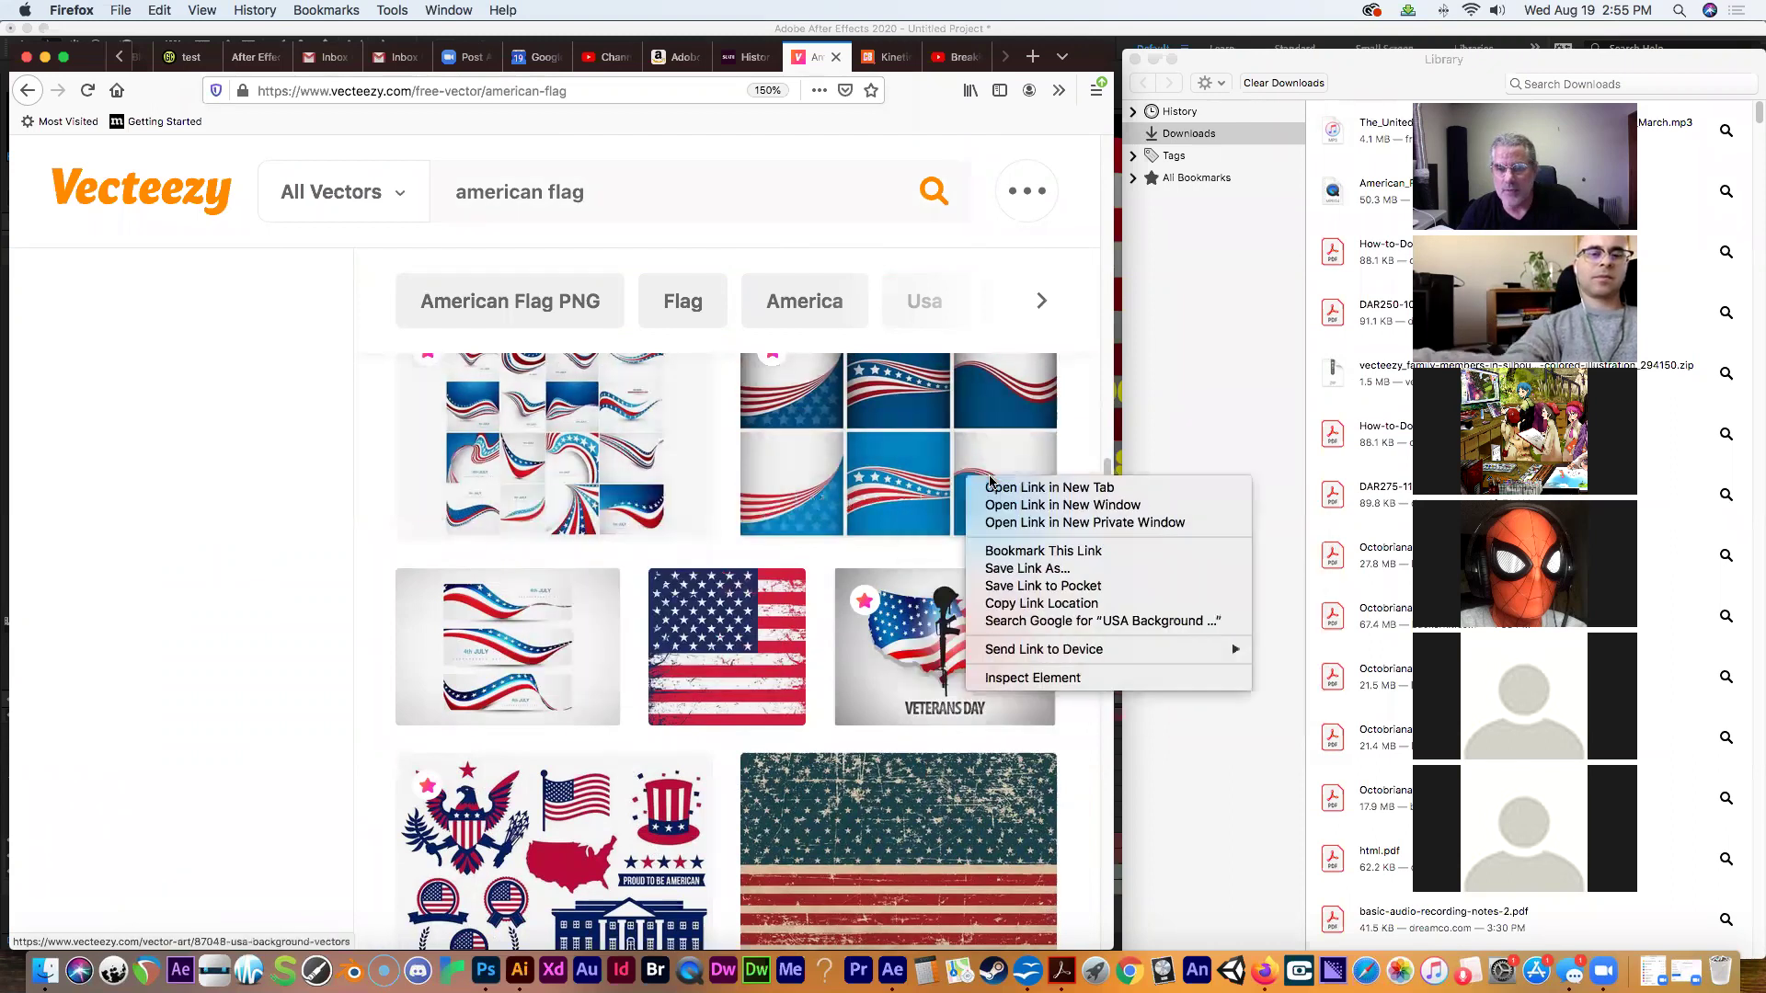
right_click(1091, 468)
click(1086, 400)
drag(1108, 499, 1073, 68)
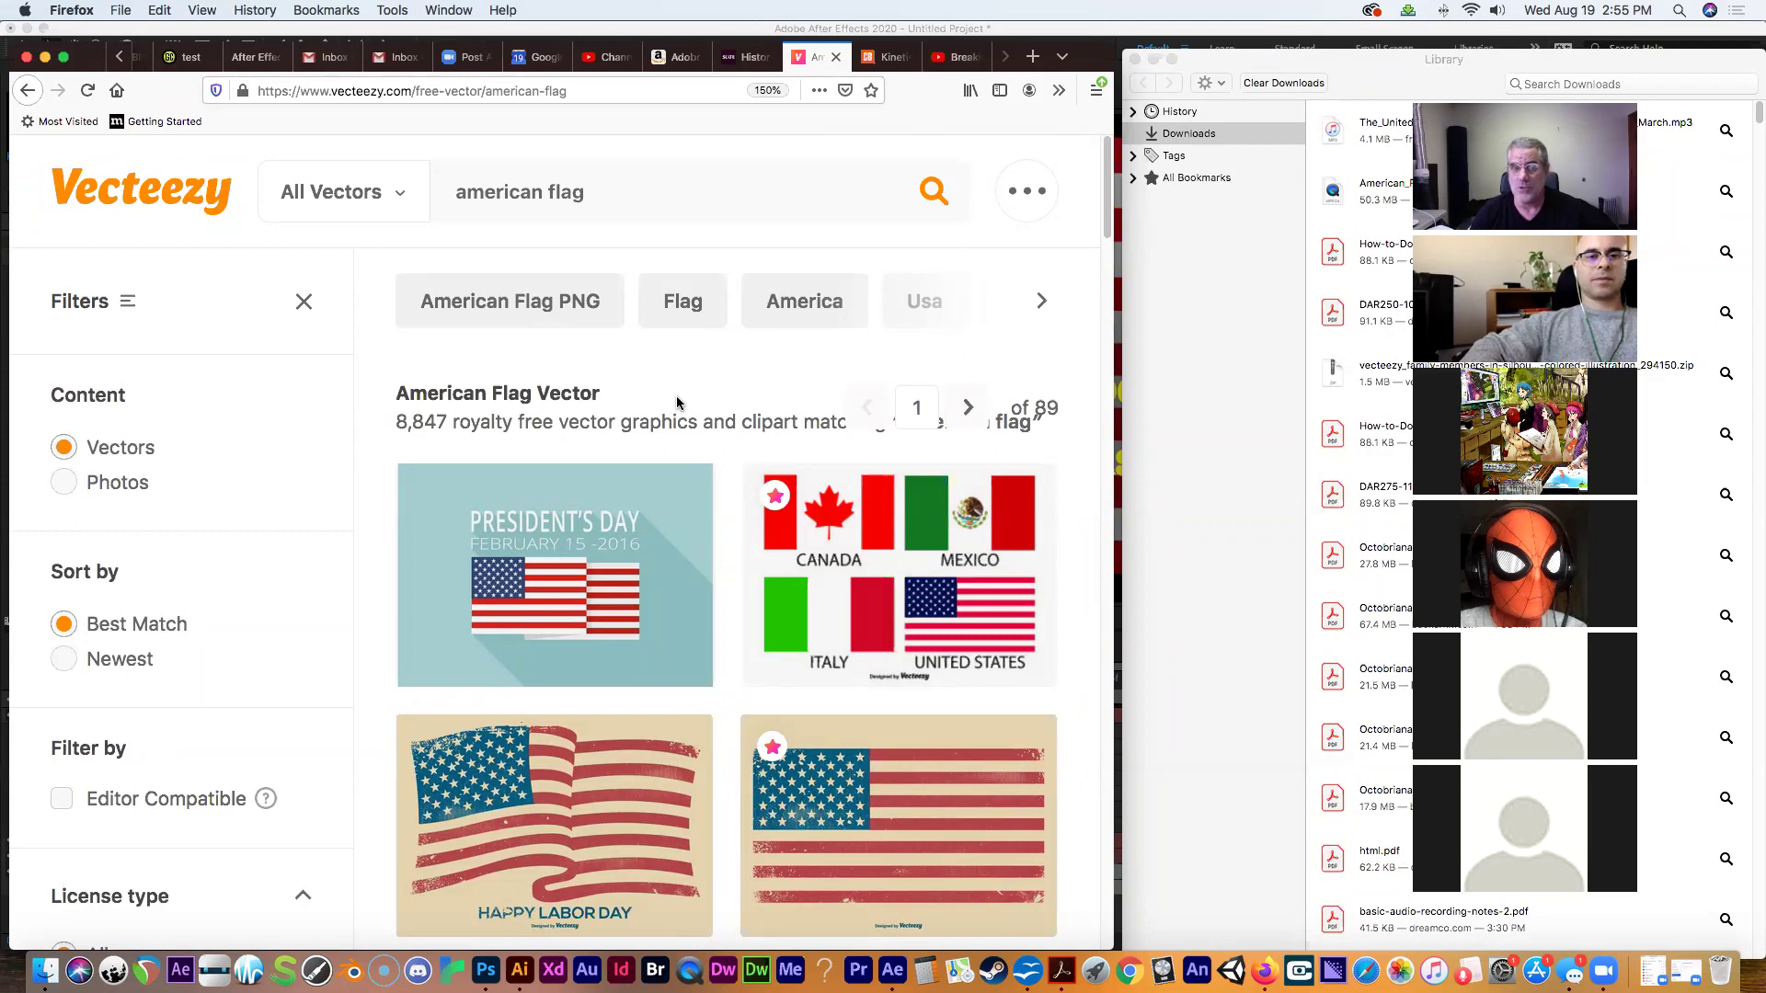
Load brainyquotes.com in place of the Vecteezy page.
click(600, 91)
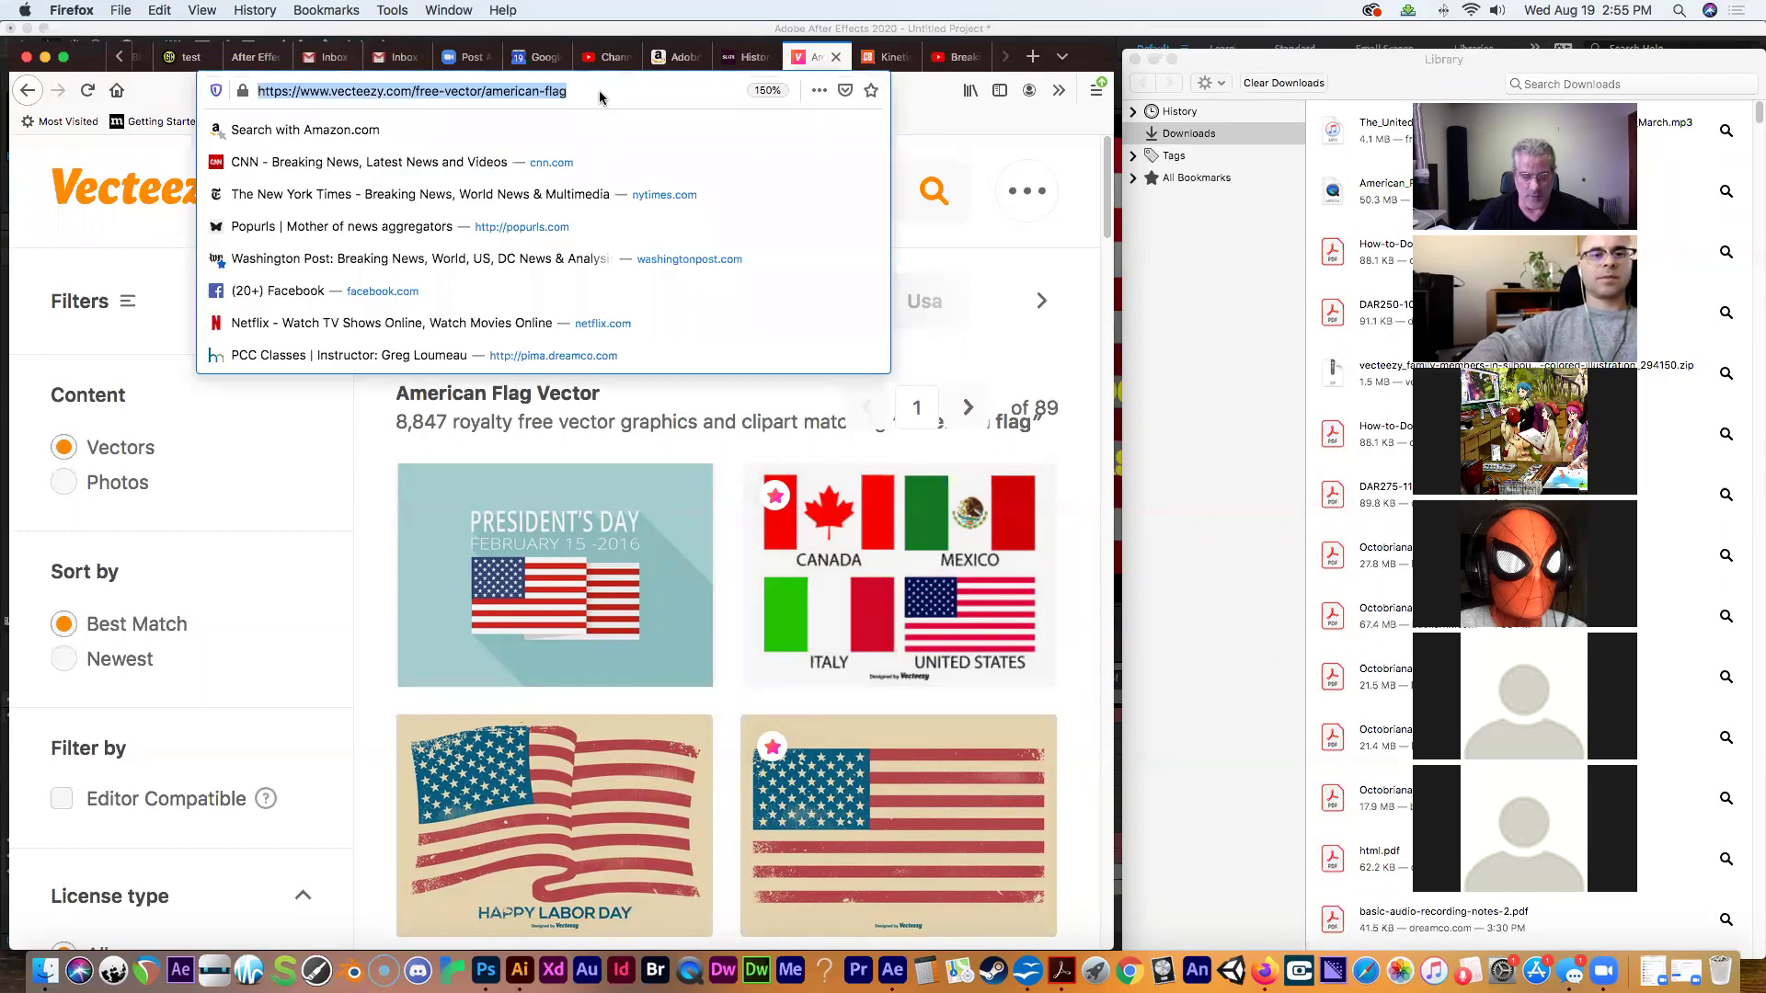
text(quotes)
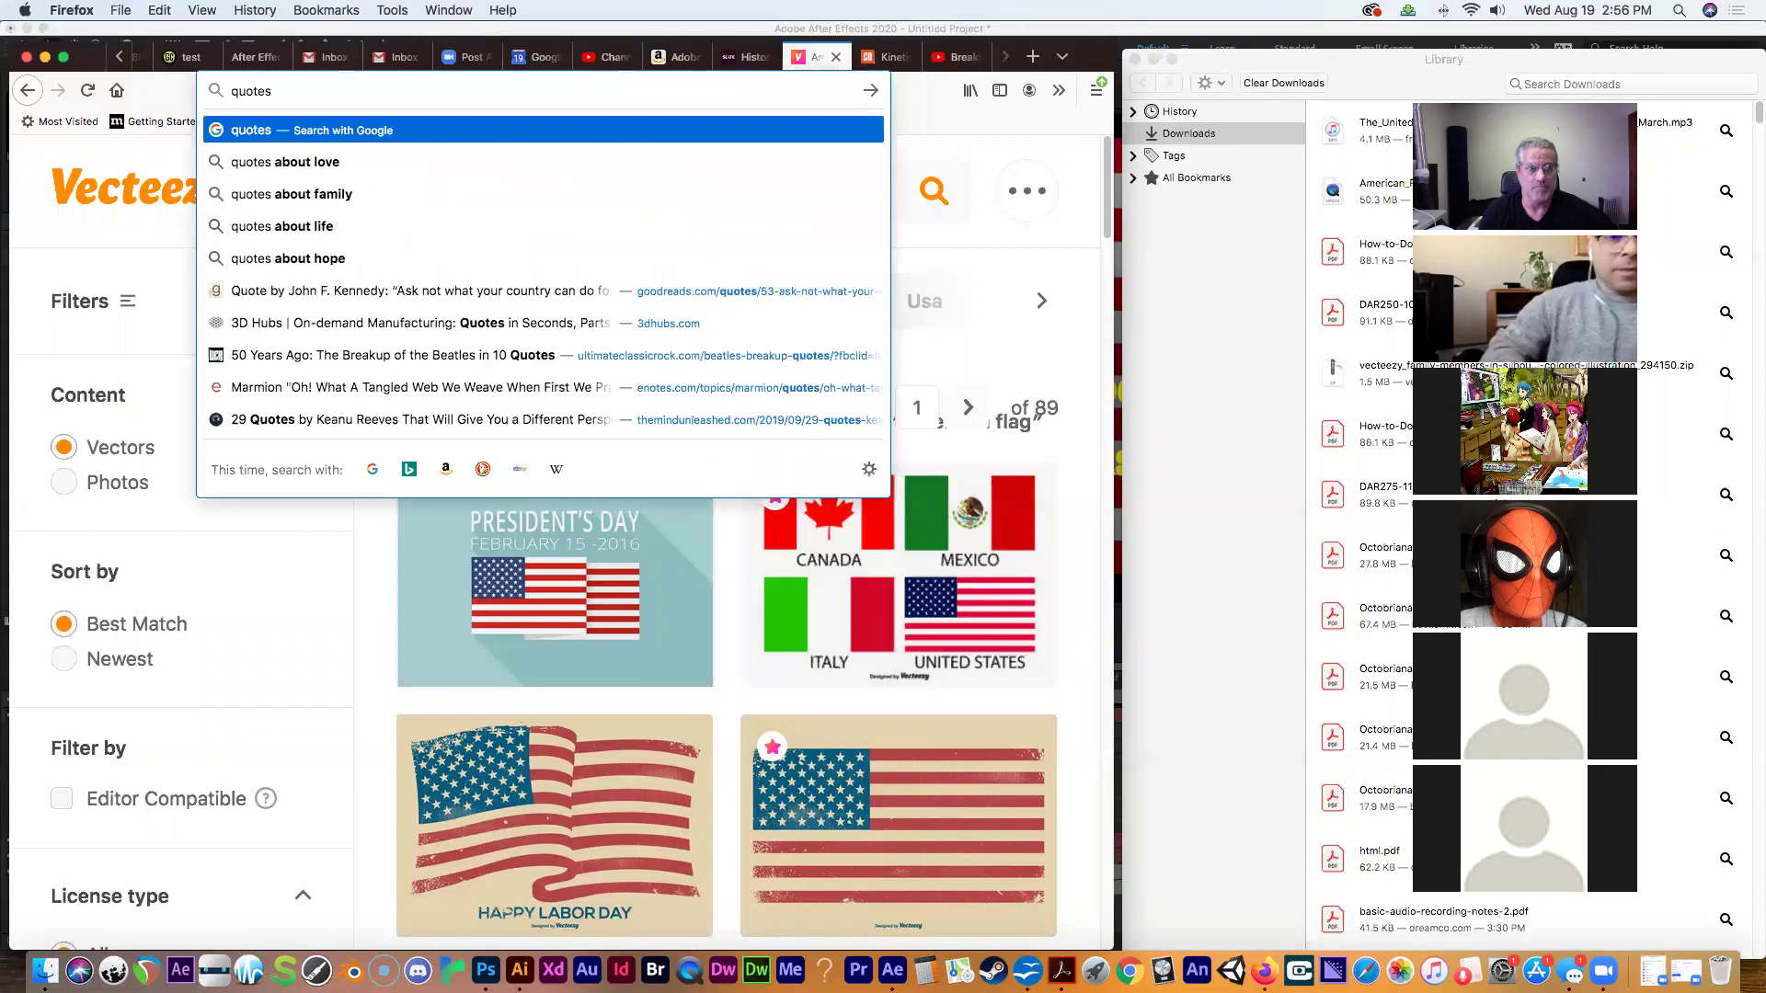
key(BackSpace)
key(BackSpace)
key(BackSpace)
key(BackSpace)
key(BackSpace)
key(BackSpace)
text(brainy)
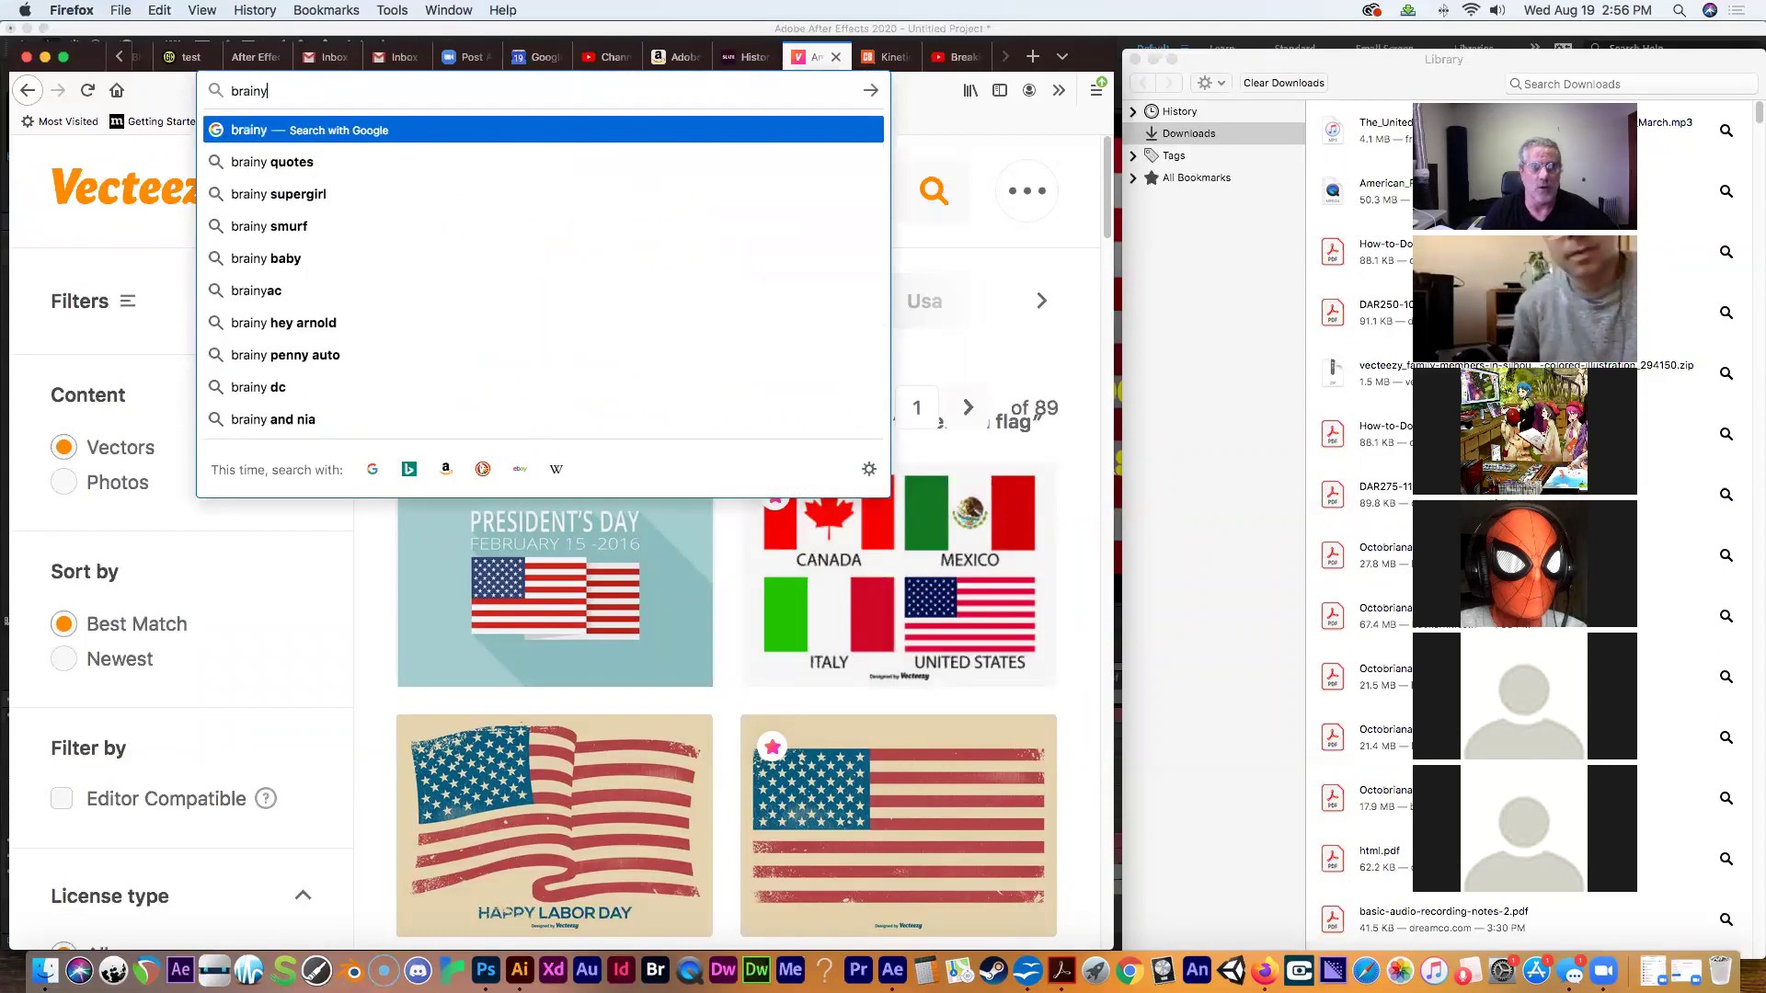
text(quotes.com)
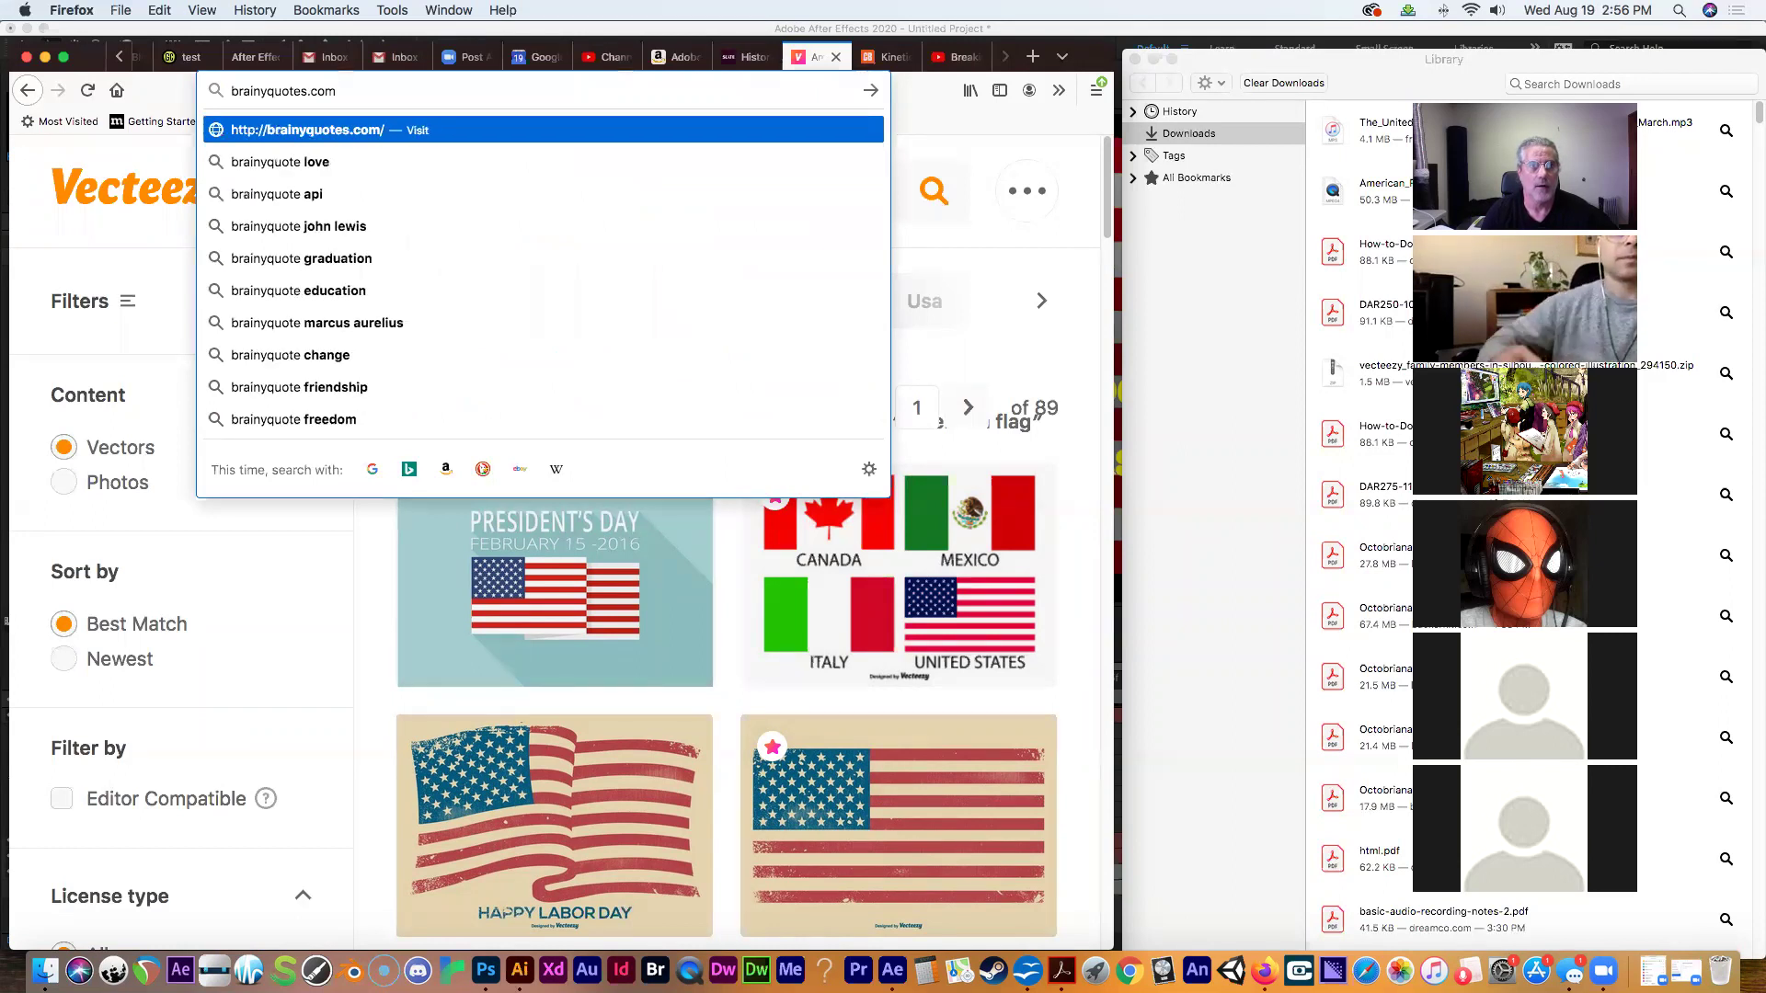
key(Return)
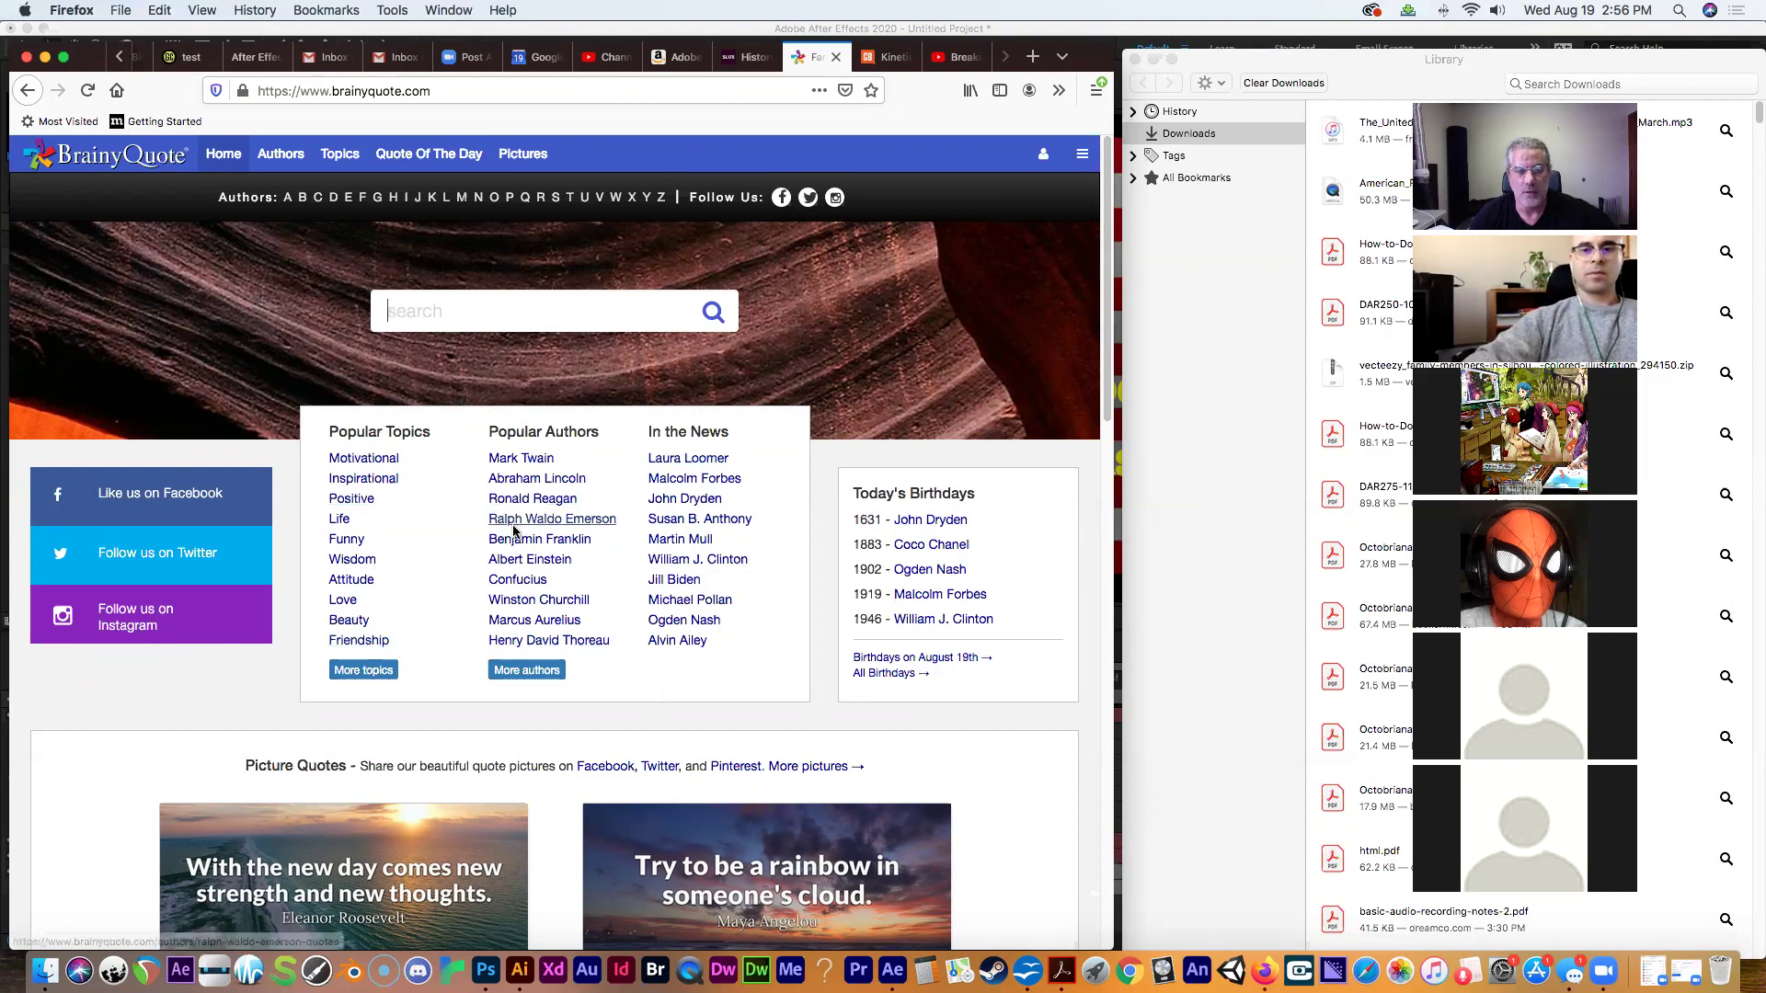
Open Abraham Lincoln's quotes, scroll through them and return to the top.
click(504, 480)
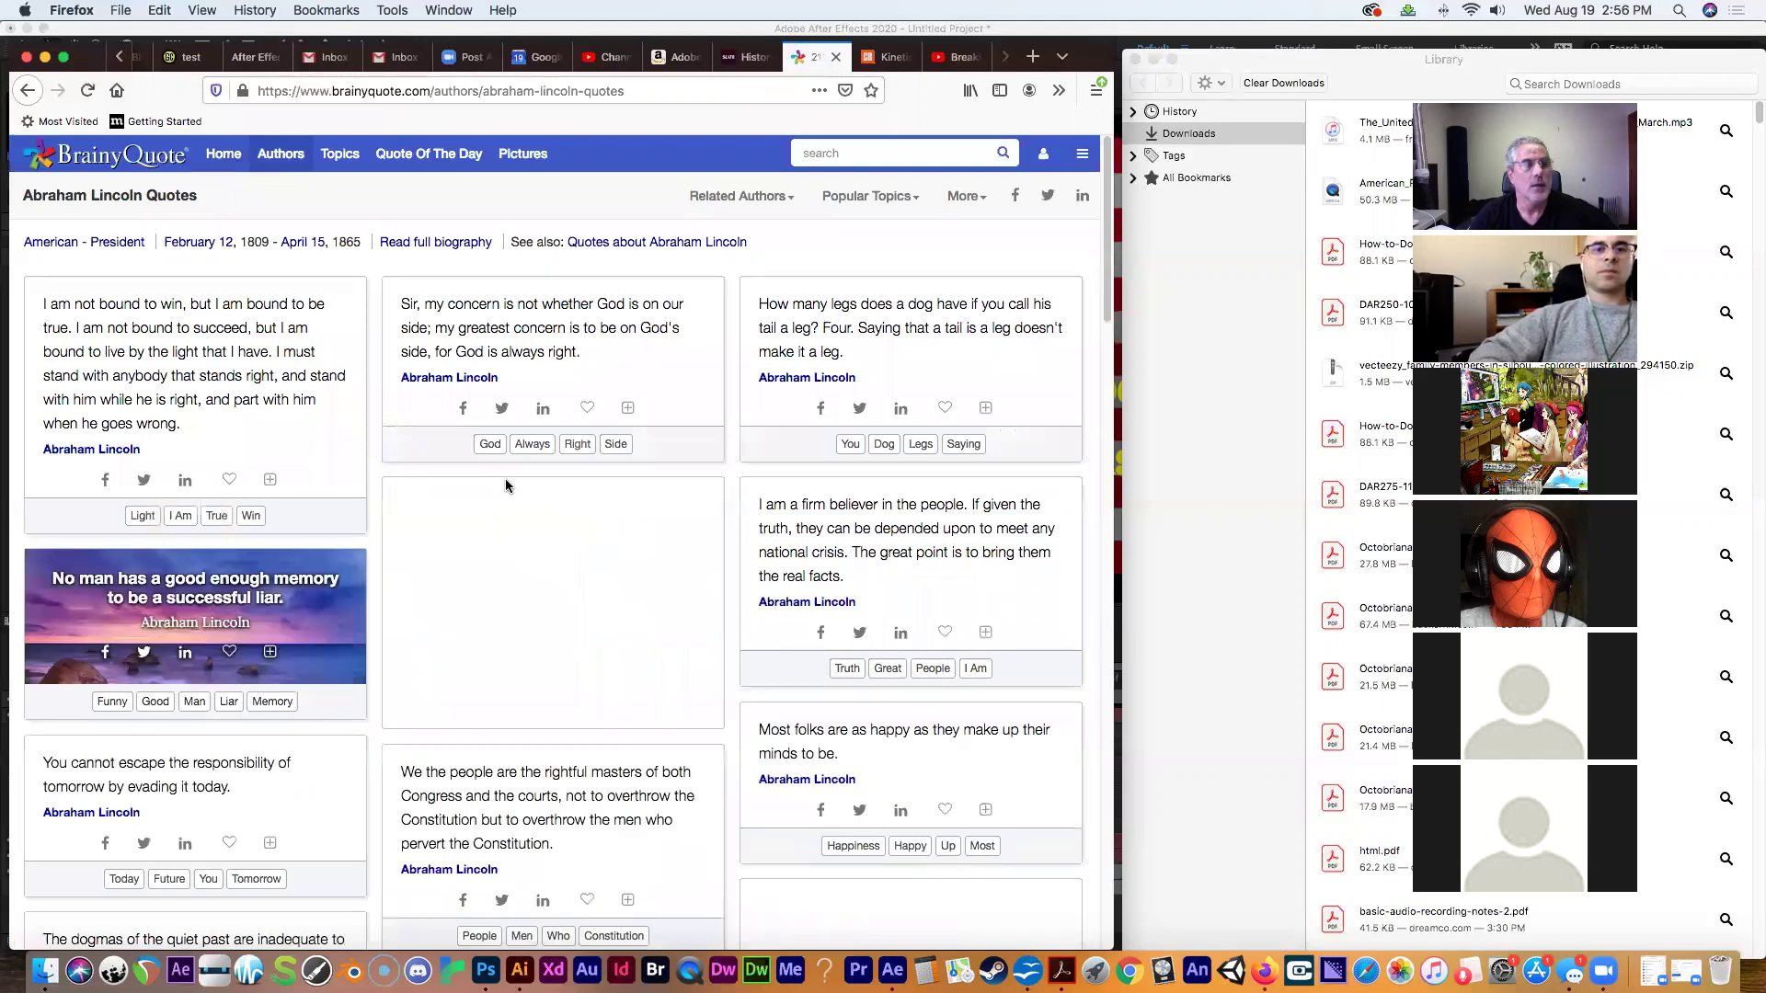
scroll(1087, 314, down, 20)
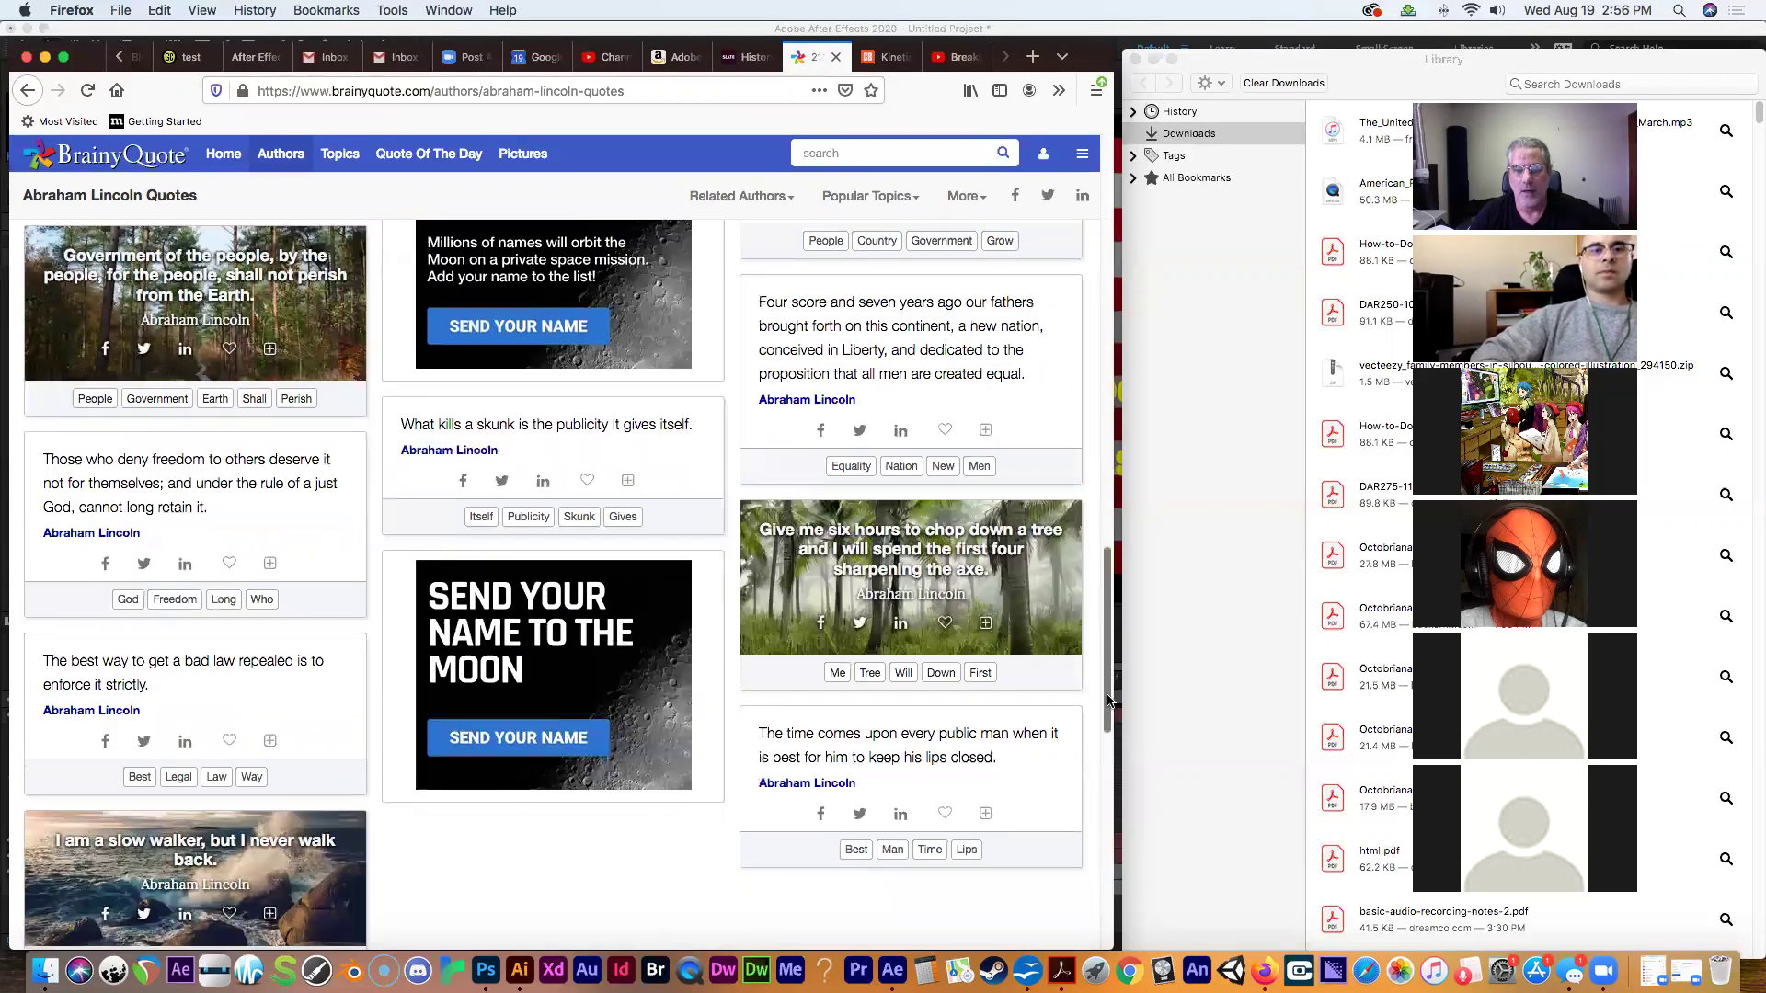
drag(1108, 701, 1244, 180)
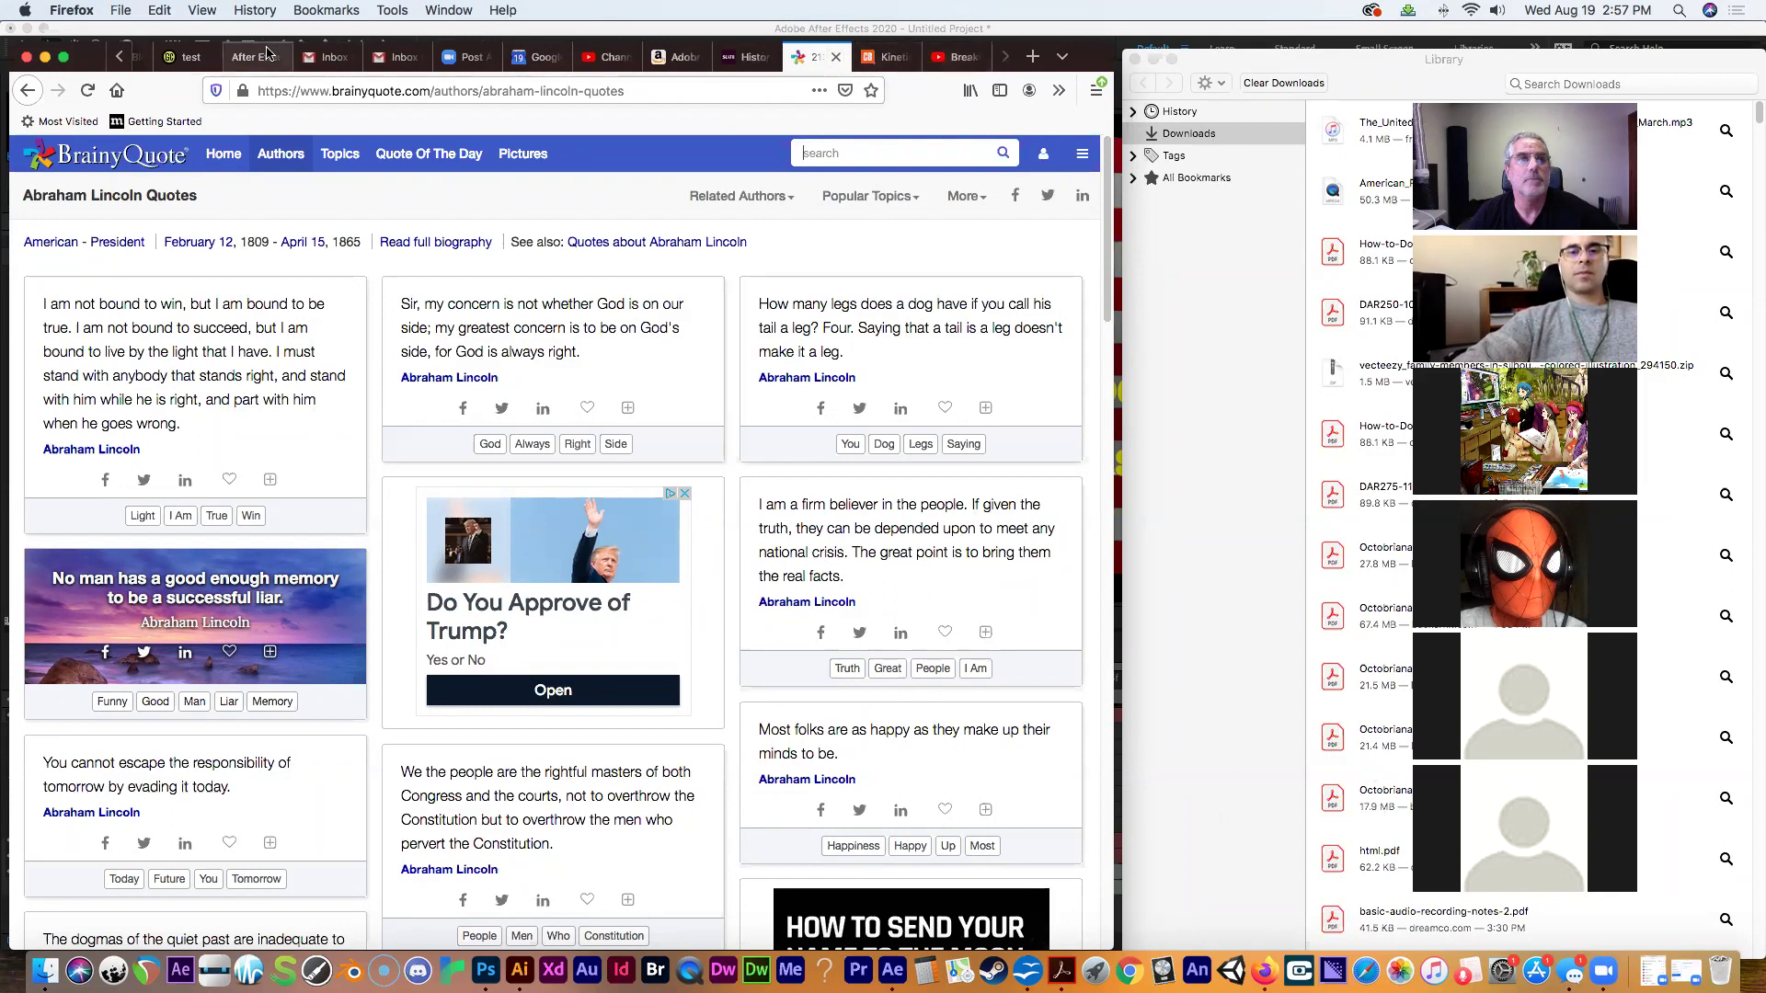
Switch to the After Effects – Week 1 class post tab.
click(262, 58)
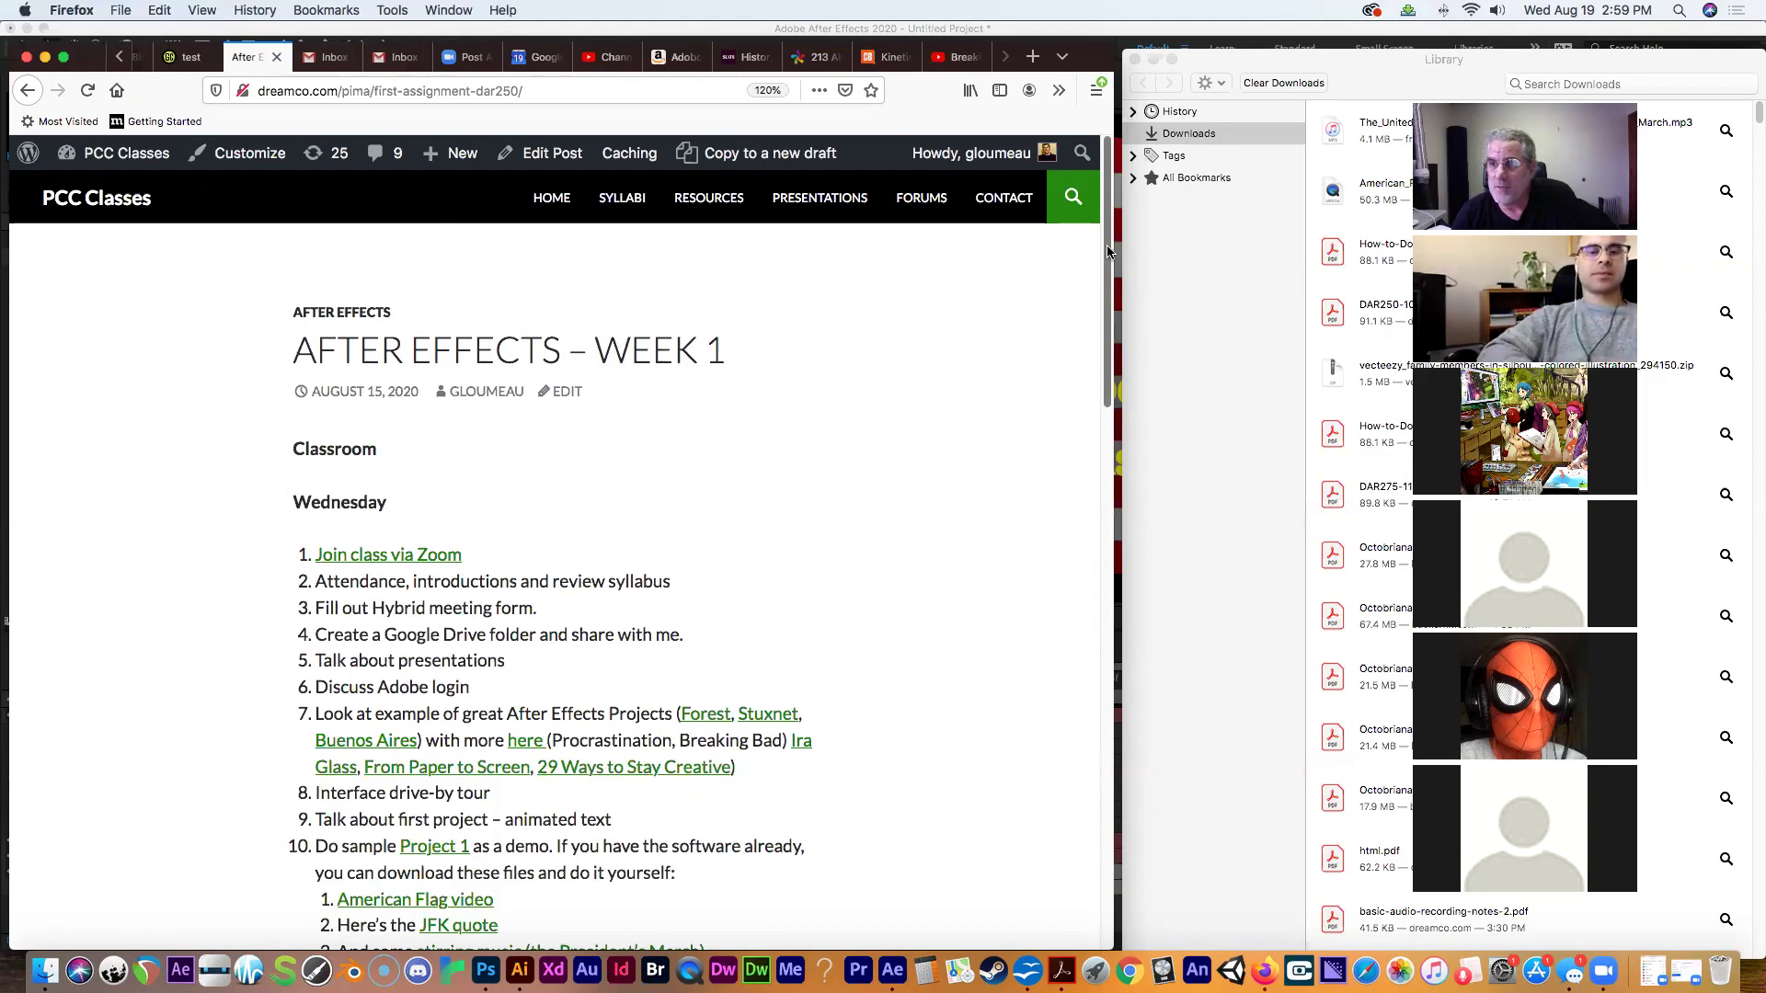
Scroll to the Assignment section and select the 'Buy the book…' chapter 1 bullet.
drag(1109, 250, 1062, 477)
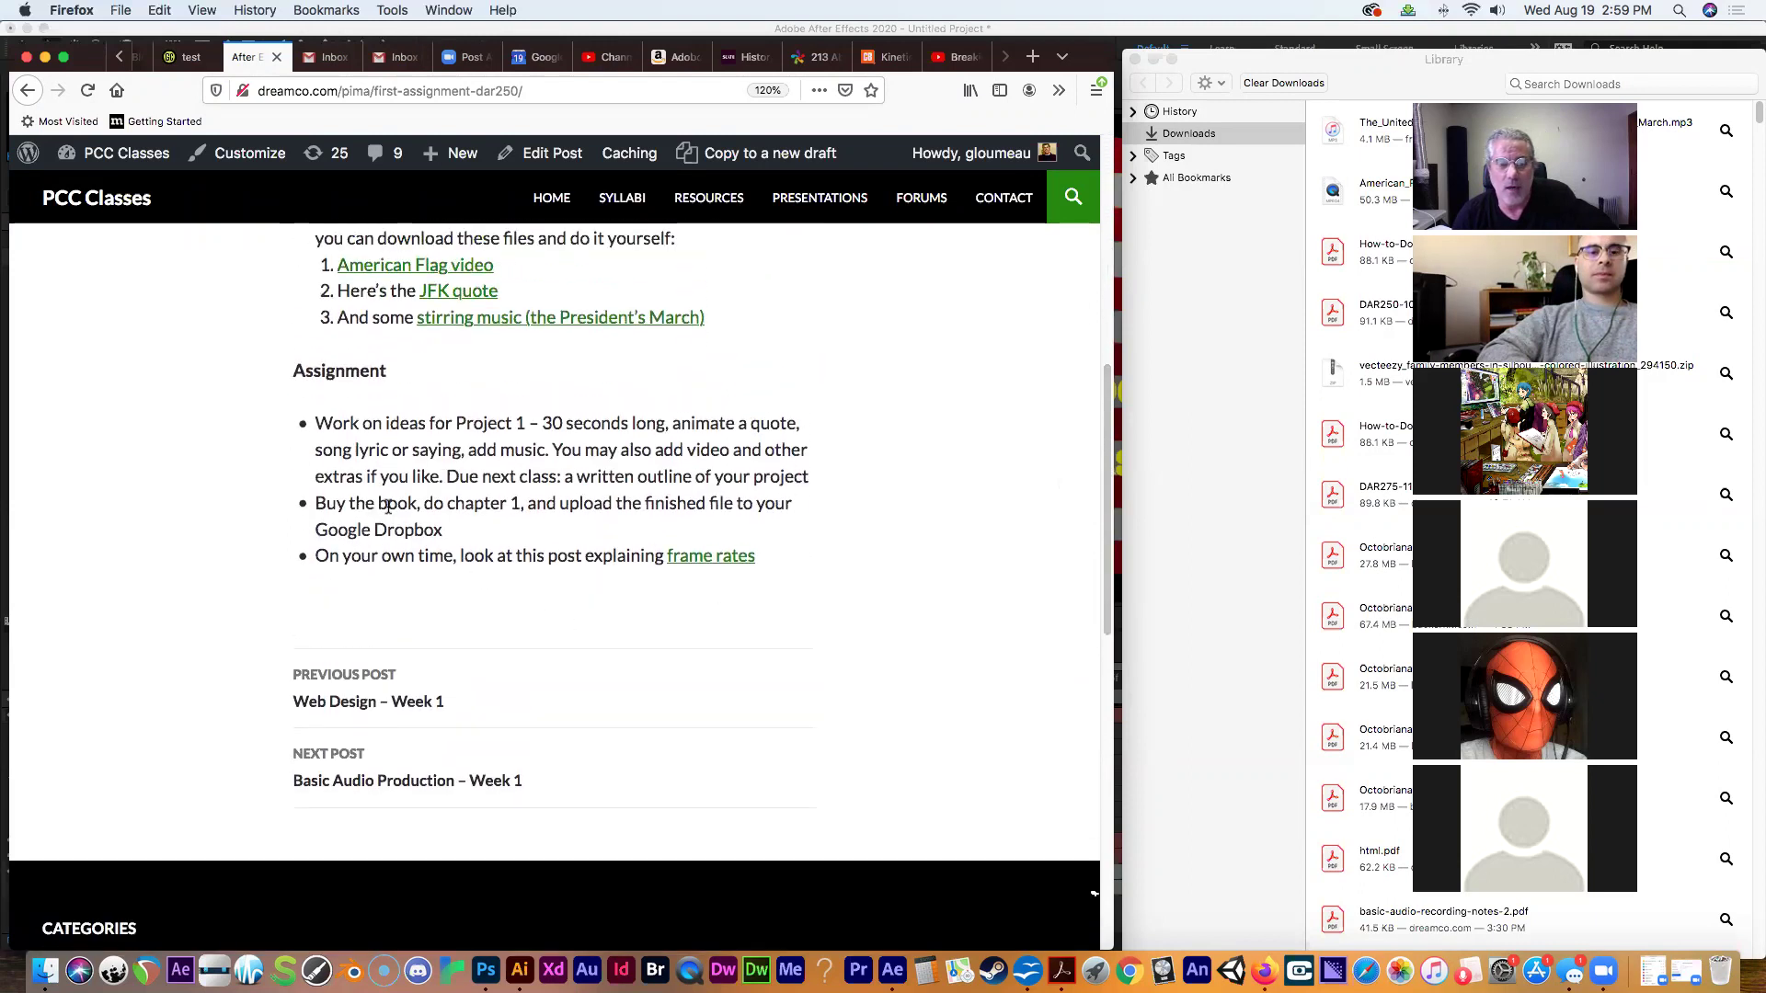
drag(315, 504, 513, 522)
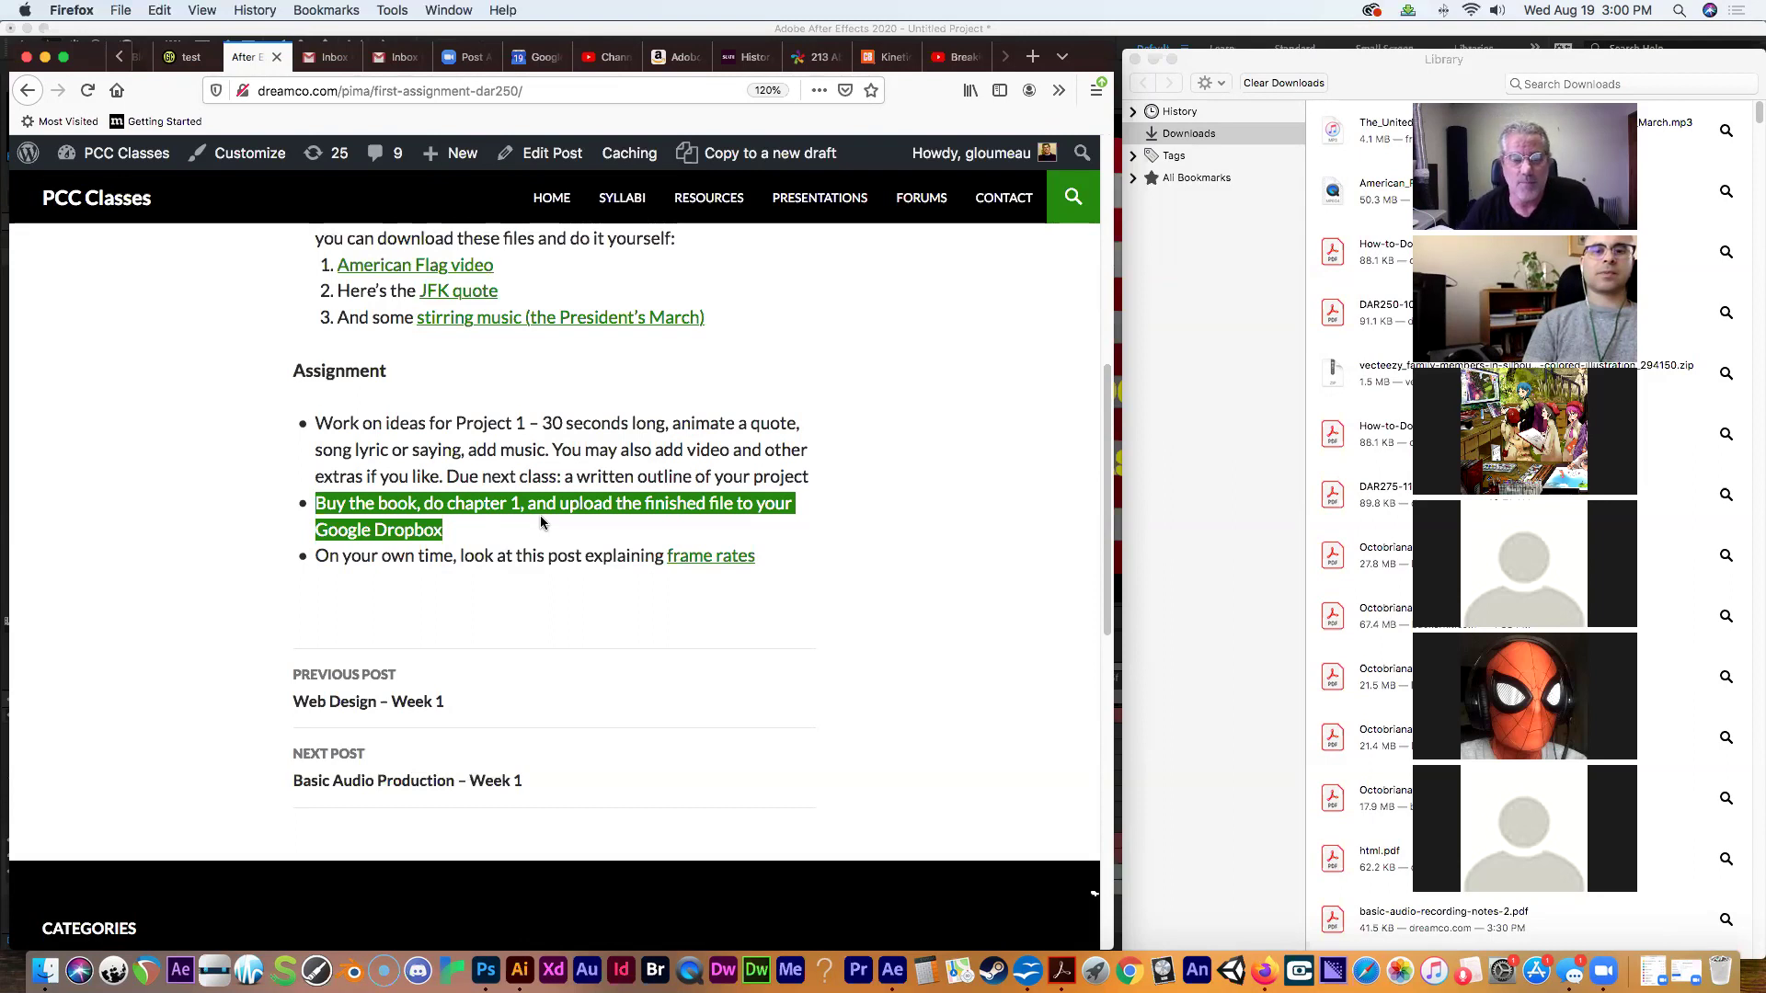
Deselect the buy-the-book bullet in the Week 1 Assignment section.
click(749, 596)
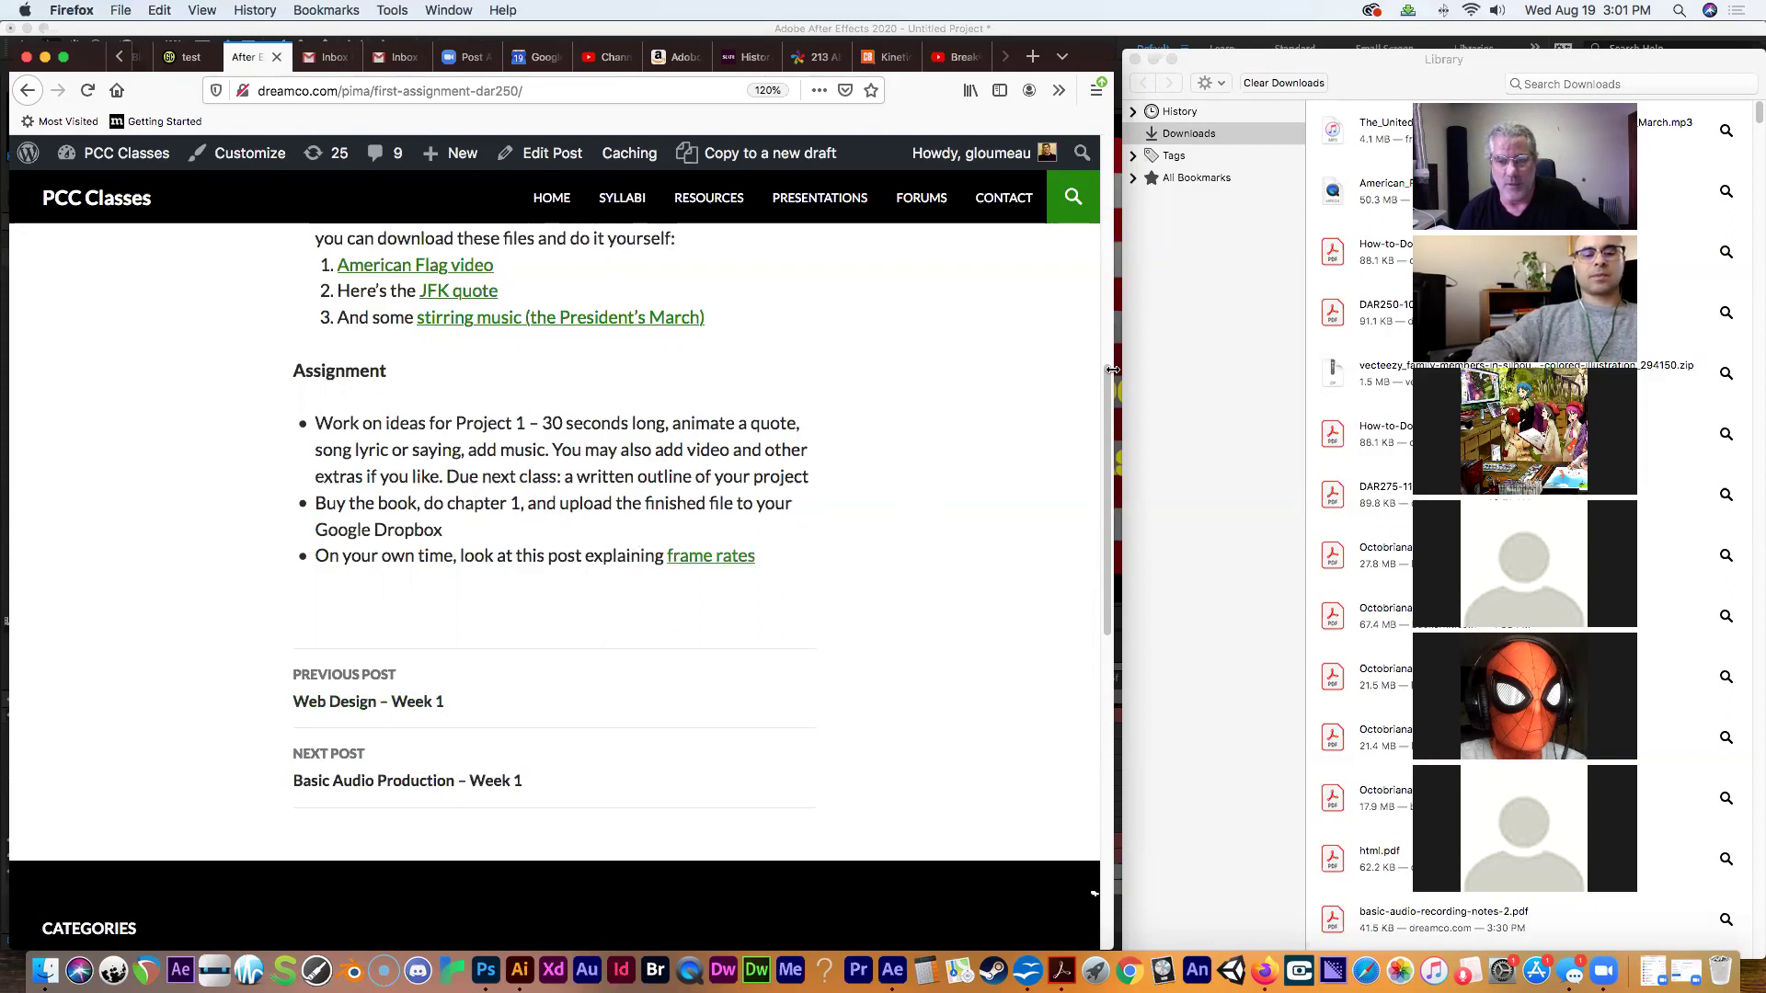
Widen the Firefox window, scroll back up the Week 1 page, and raise system volume two steps.
drag(1116, 352, 1317, 382)
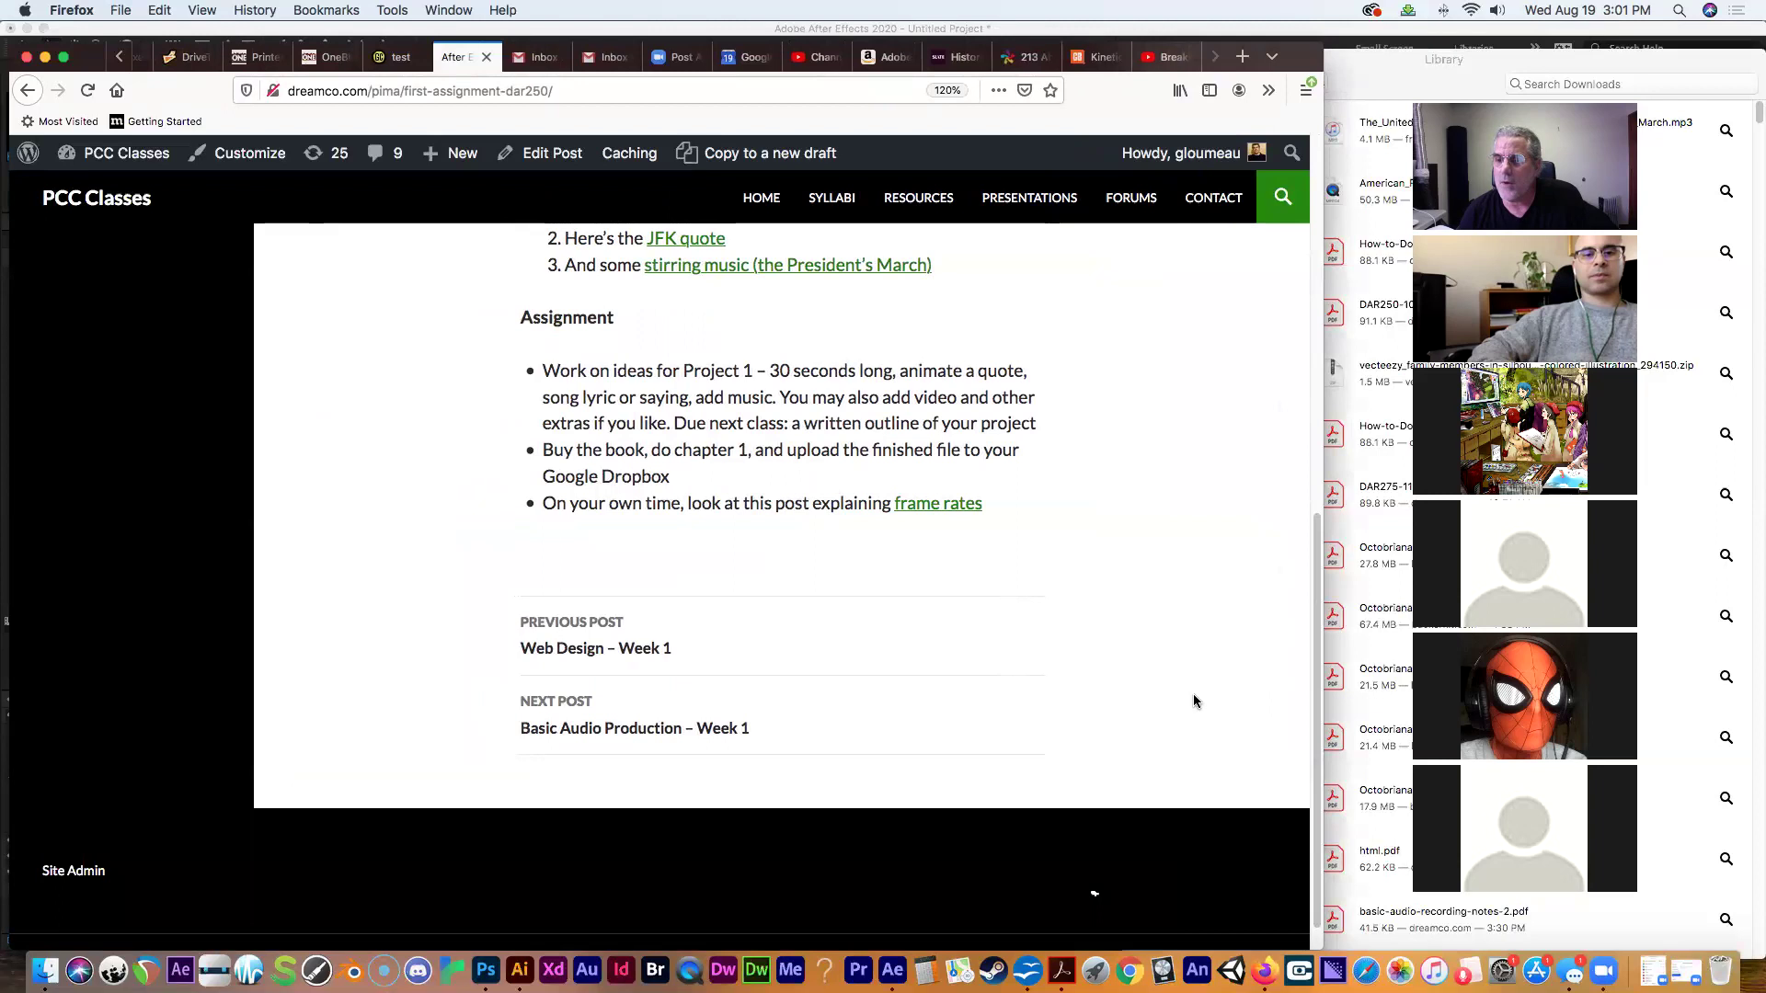
scroll(1244, 655, up, 8)
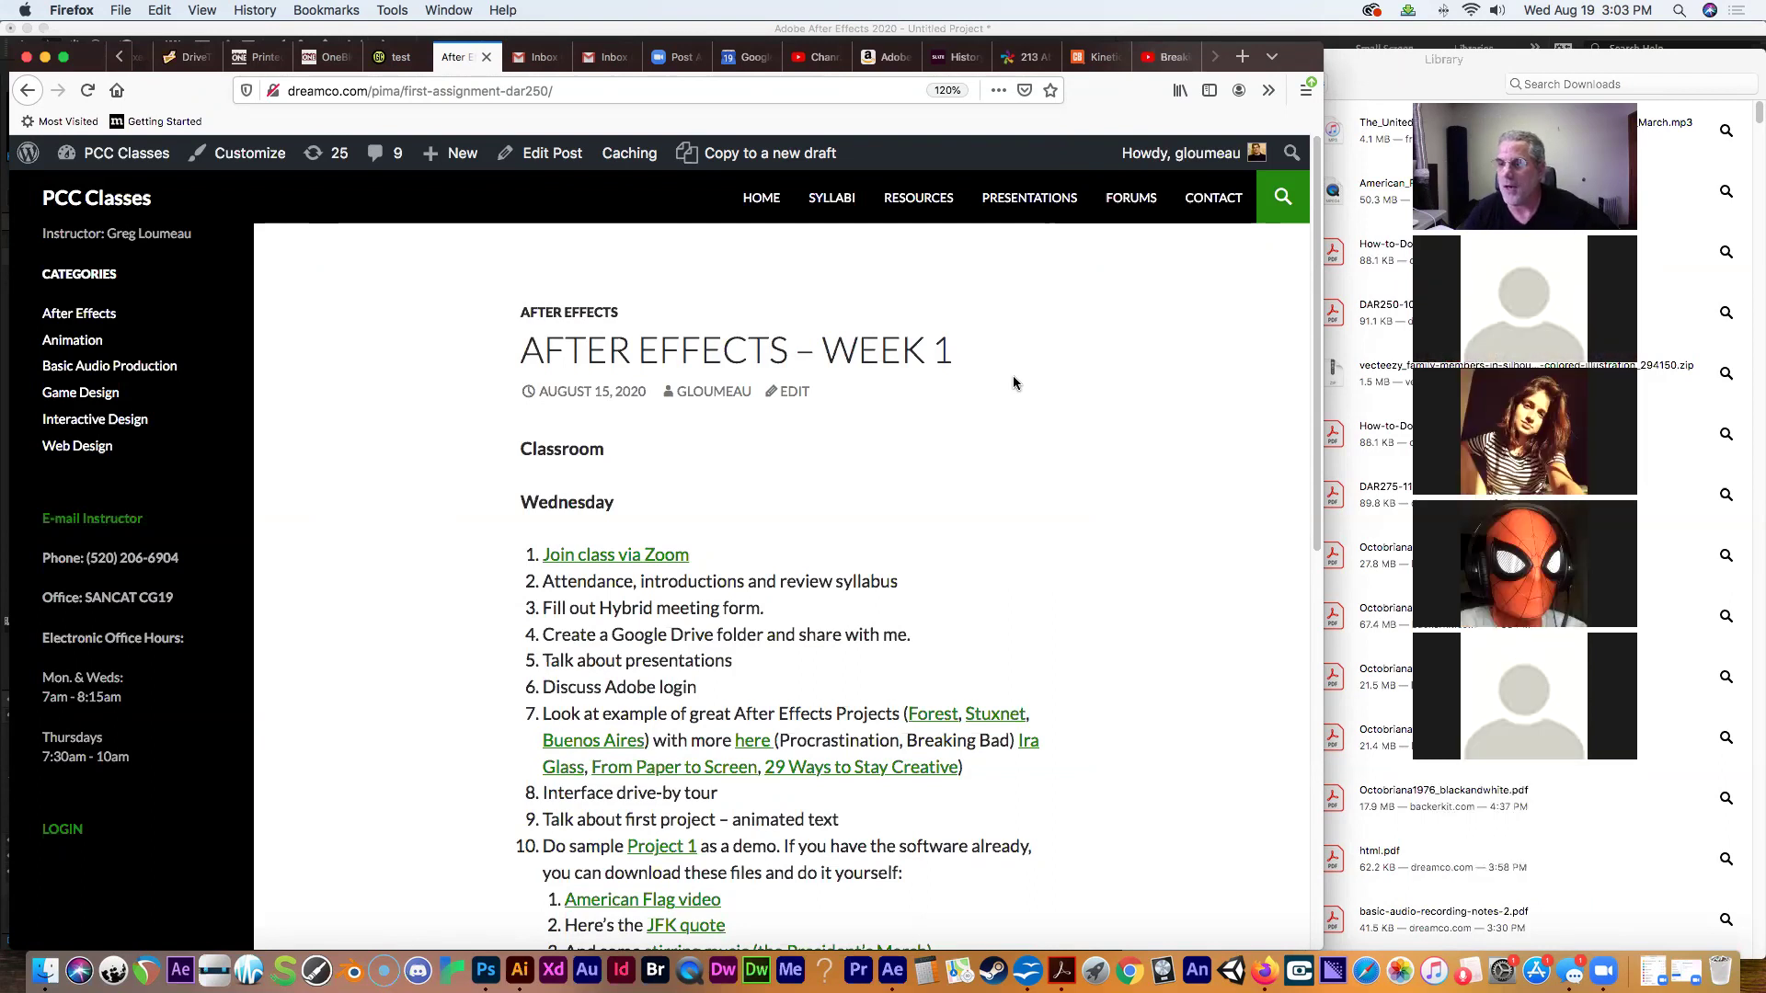
key(XF86AudioRaiseVolume)
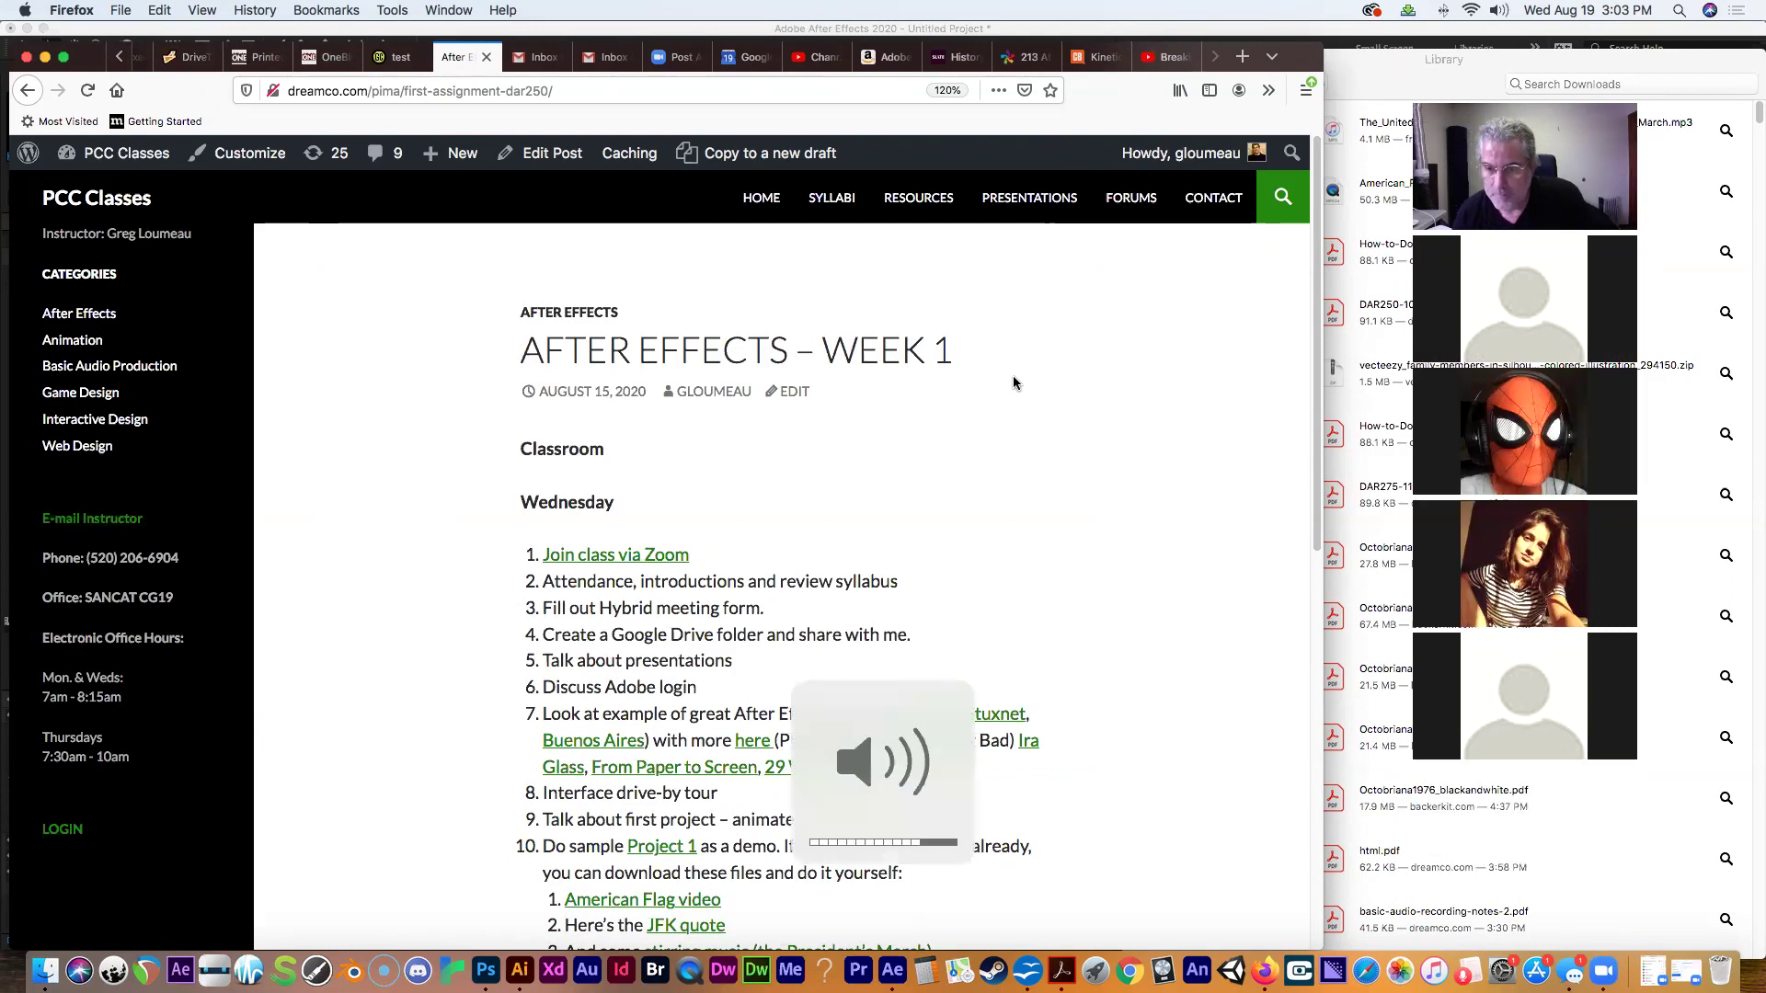
key(XF86AudioRaiseVolume)
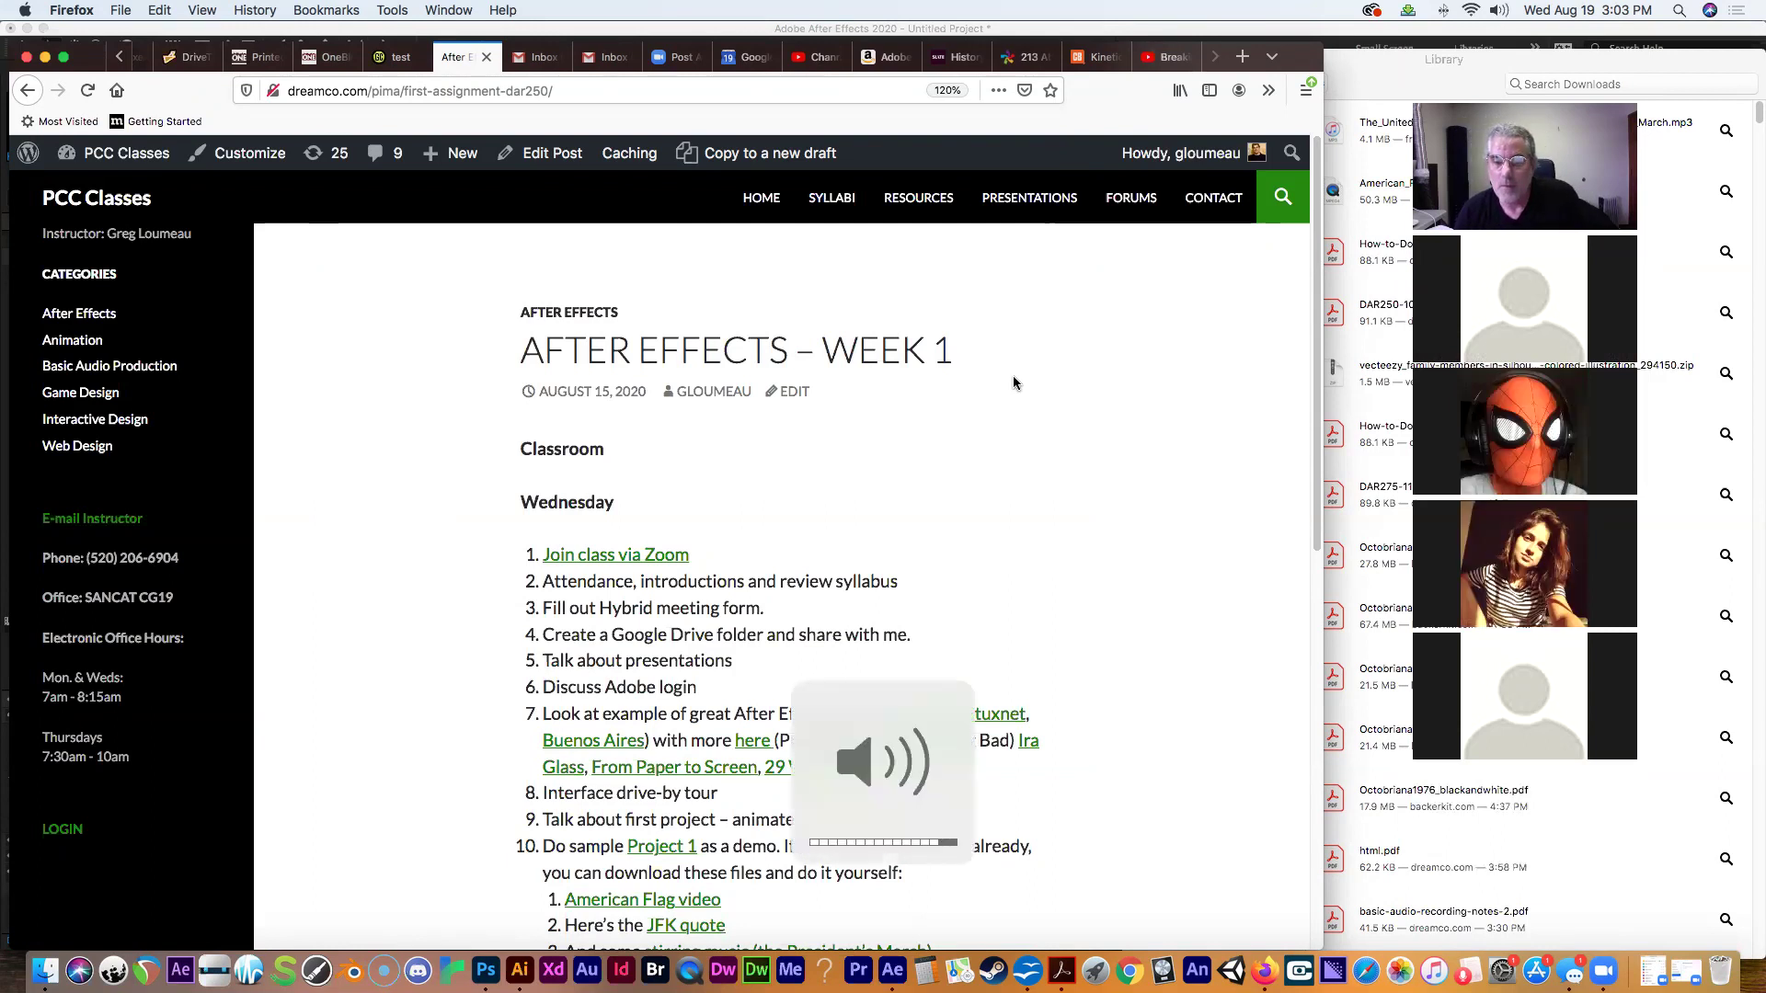